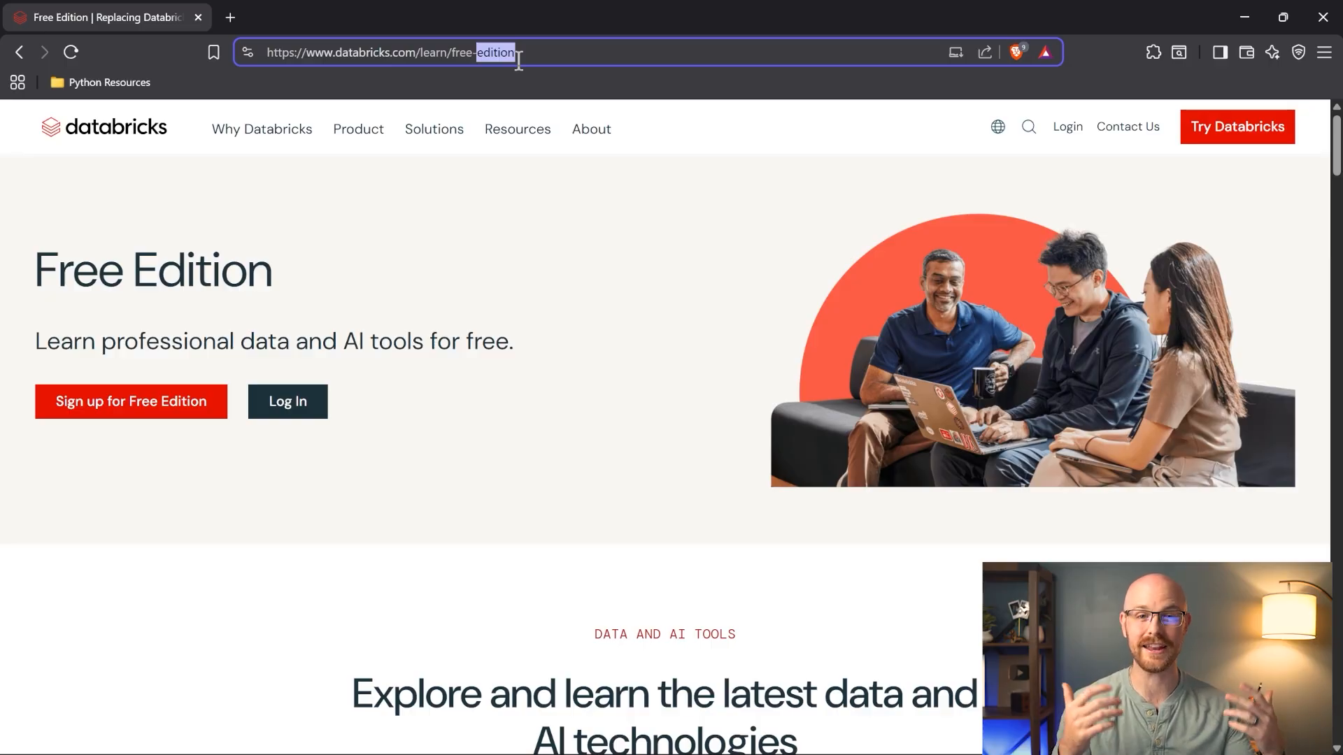
left_click(126, 278)
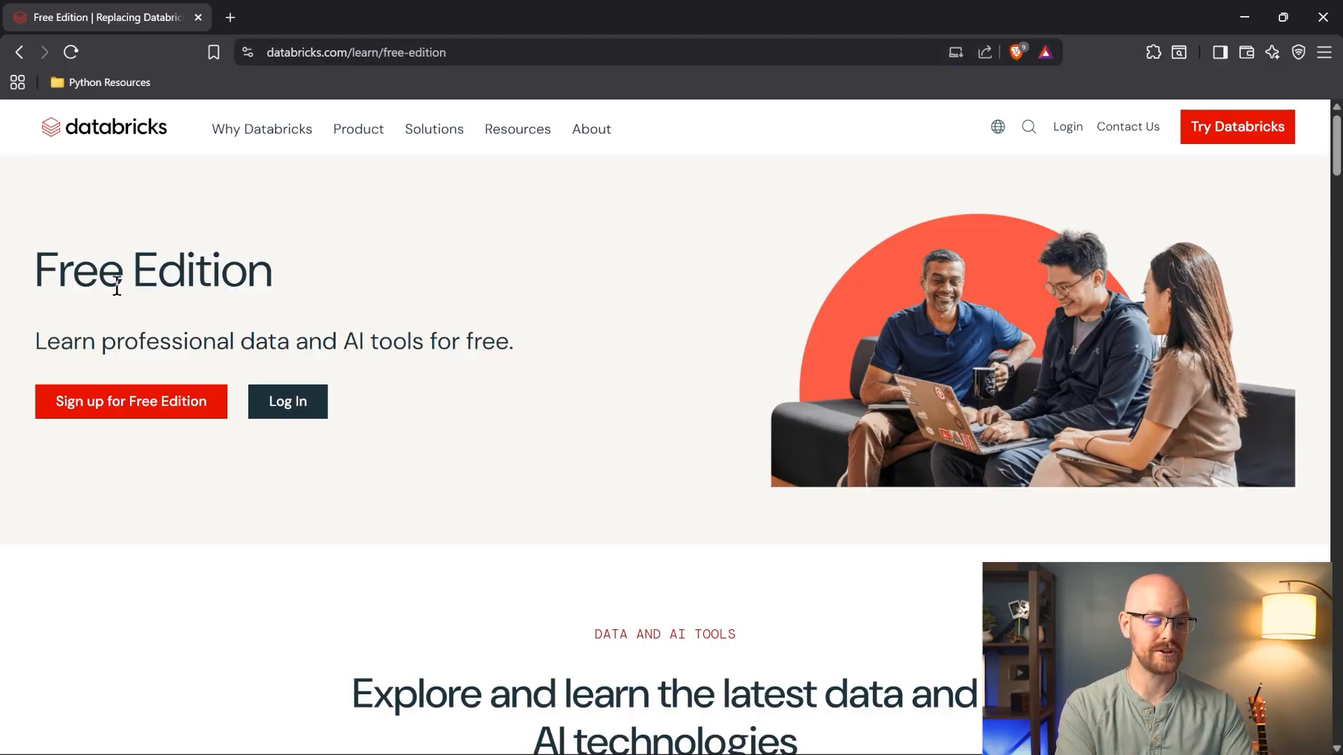
scroll(114, 288, "down", 1)
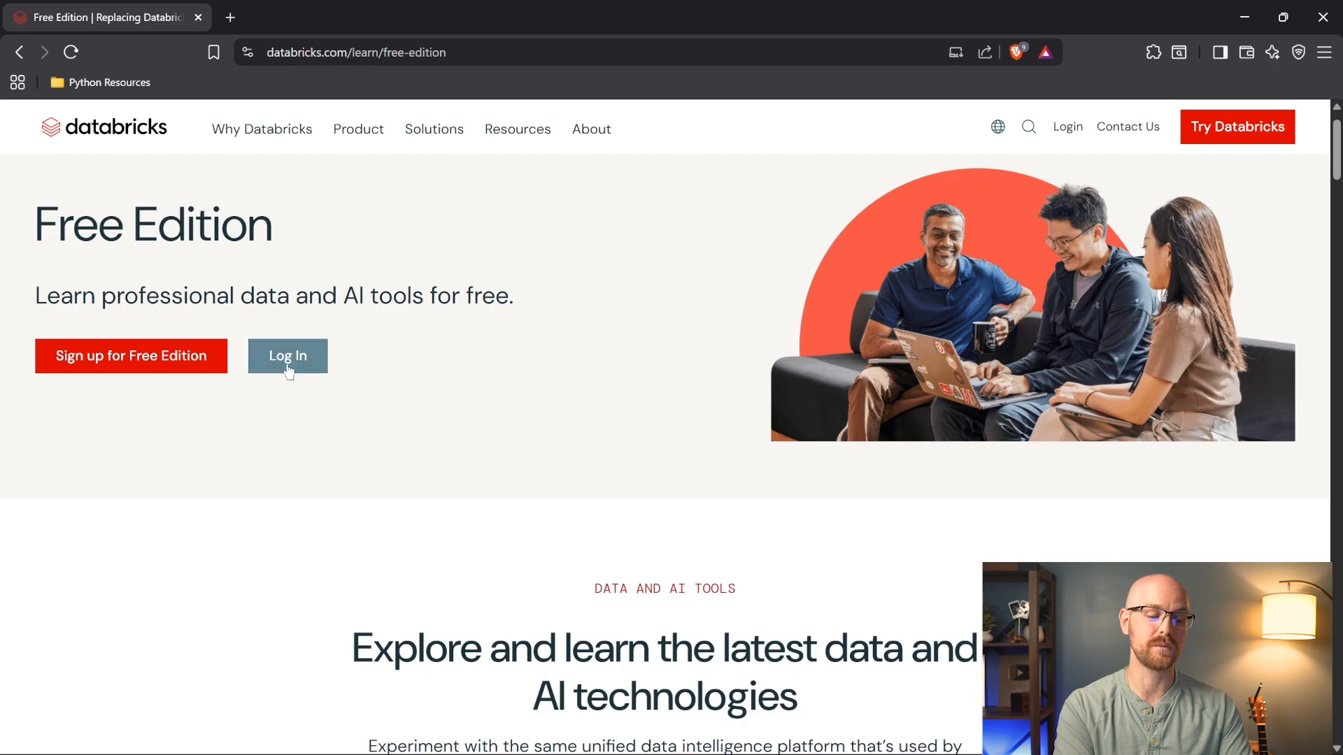
scroll(165, 452, "down", 5)
scroll(204, 420, "down", 6)
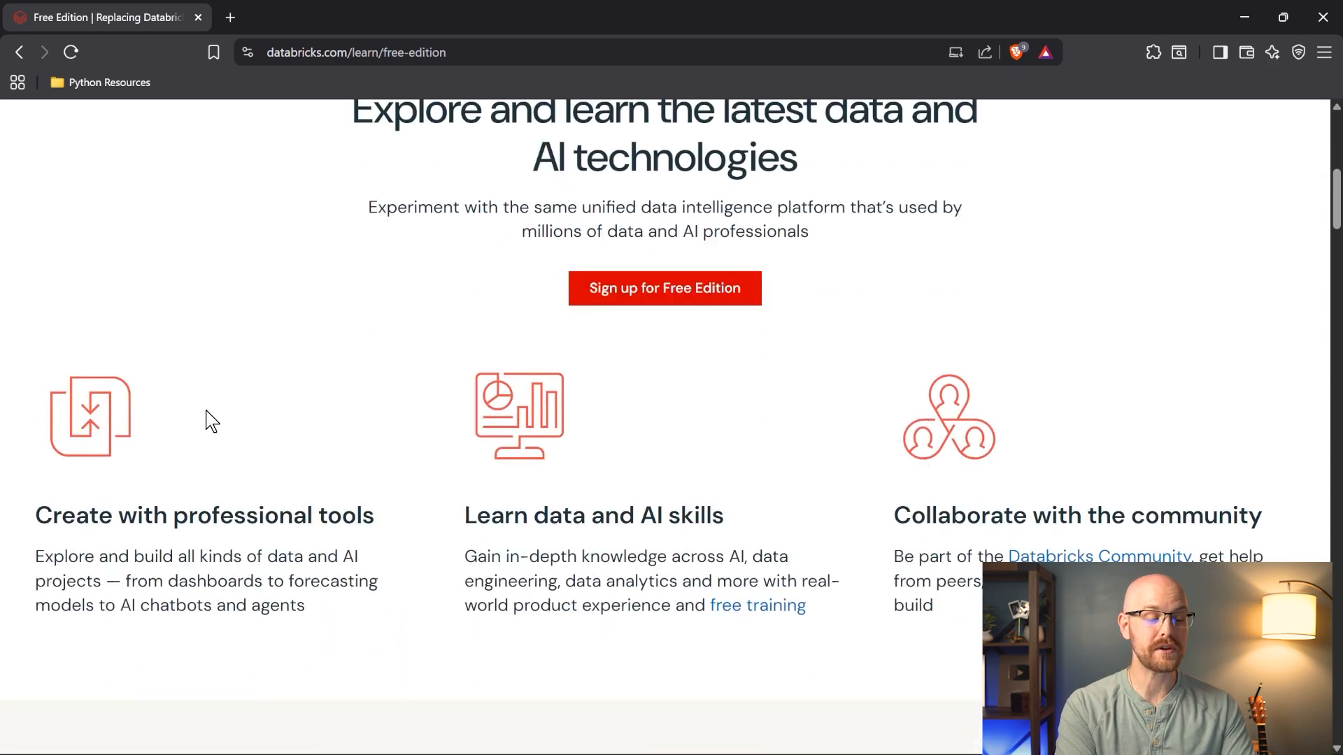
scroll(10, 394, "down", 15)
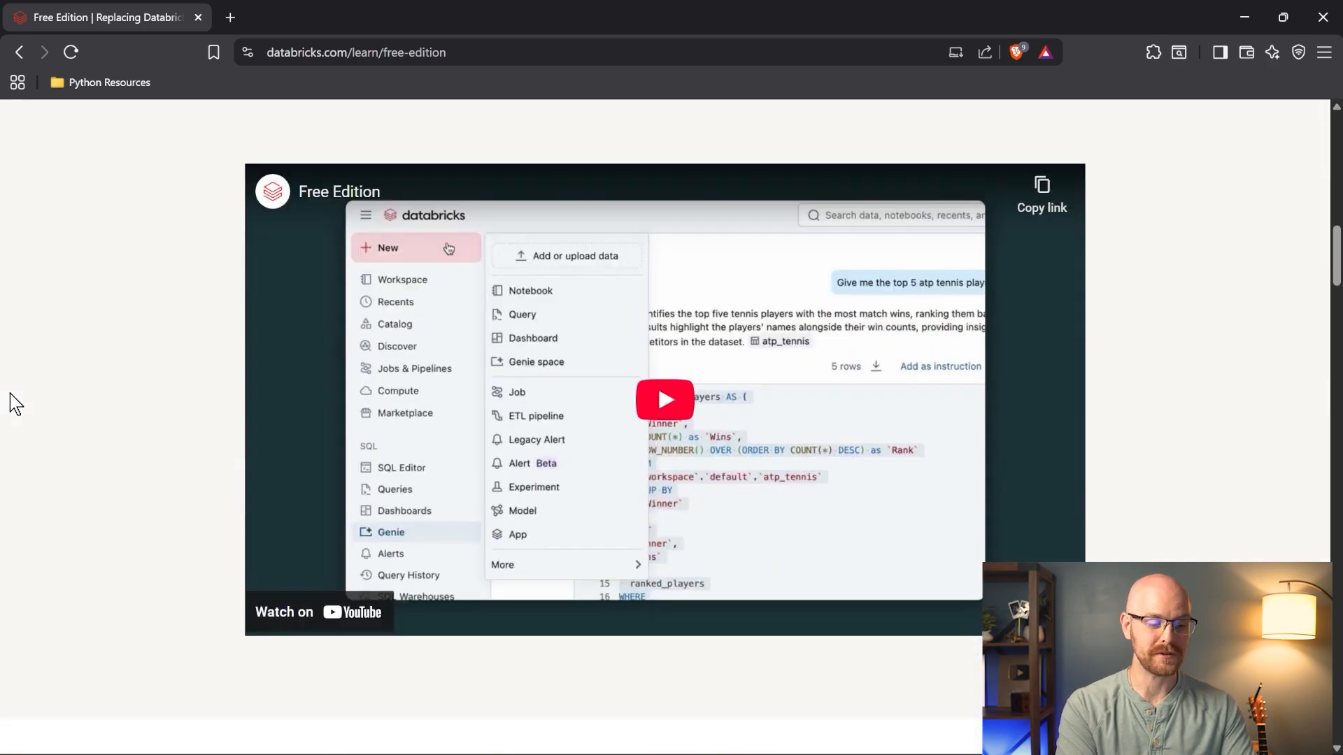
scroll(10, 394, "down", 6)
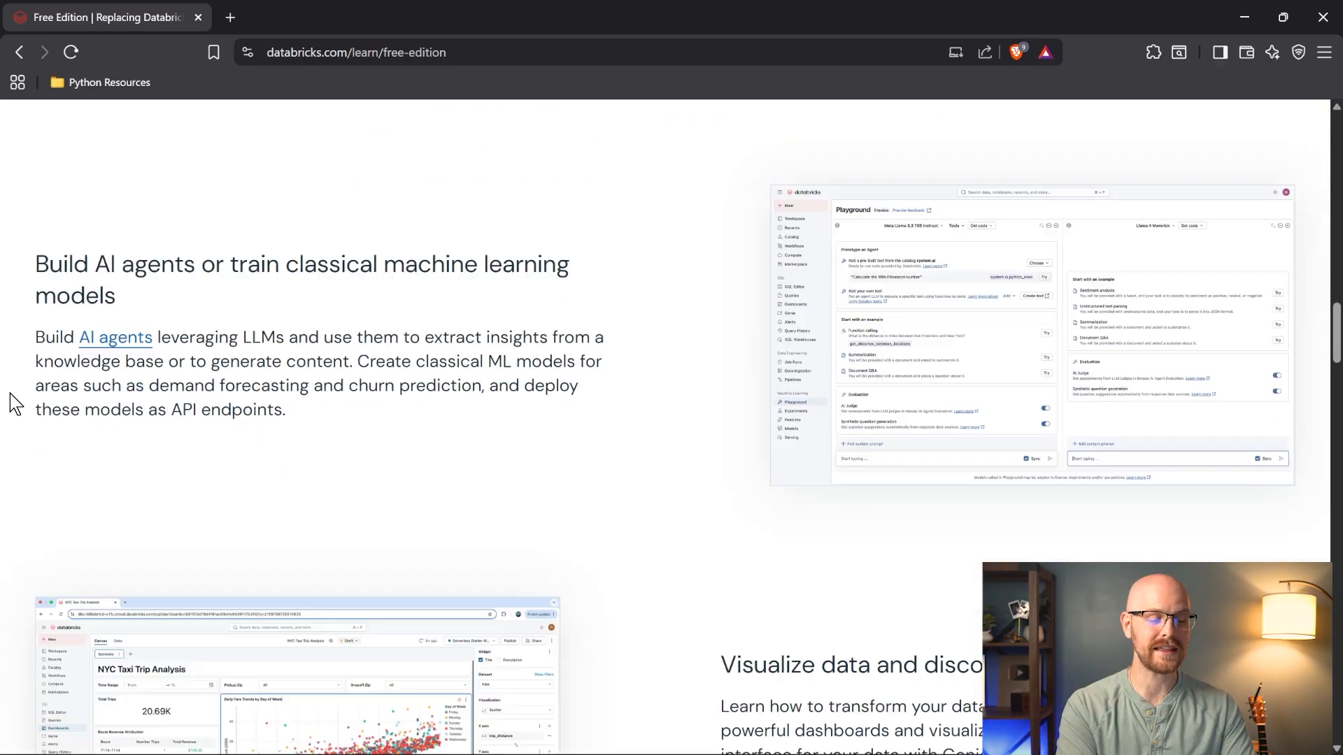
scroll(10, 394, "up", 4)
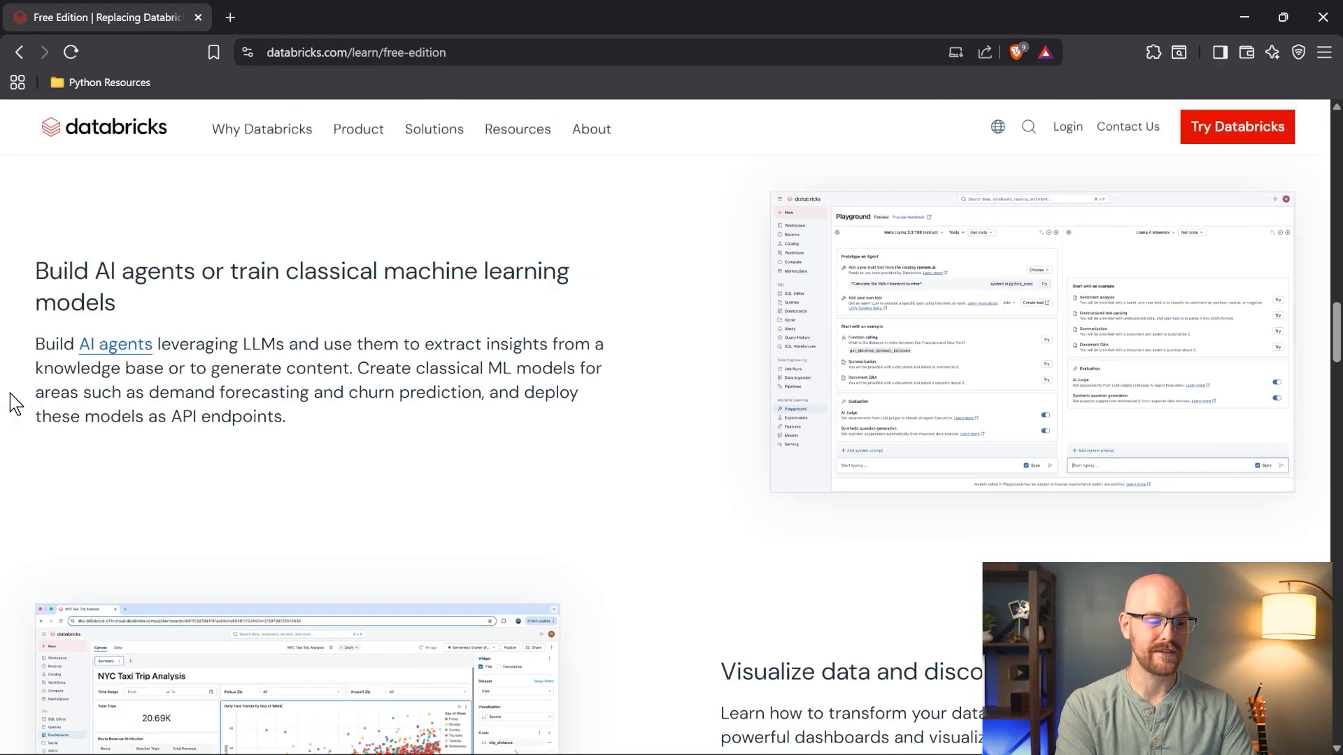
scroll(10, 417, "down", 2)
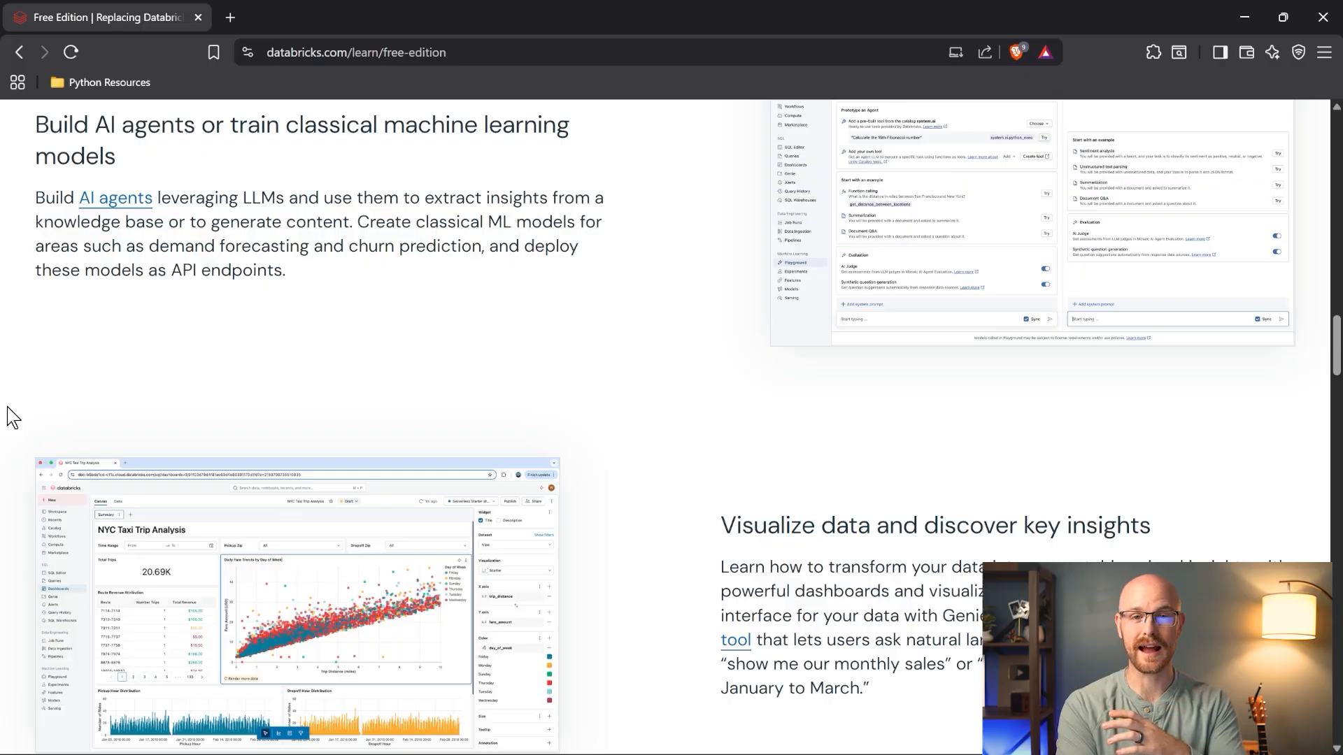
scroll(10, 418, "down", 3)
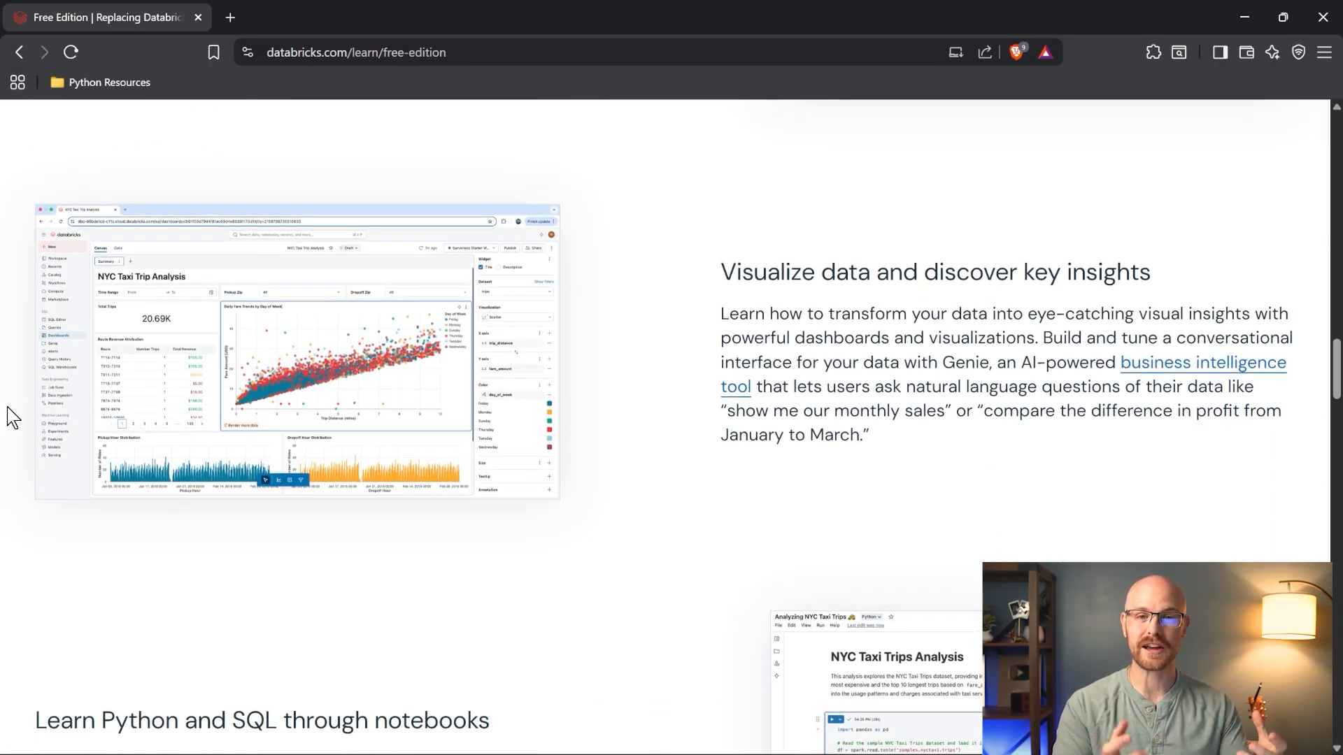
scroll(10, 417, "down", 4)
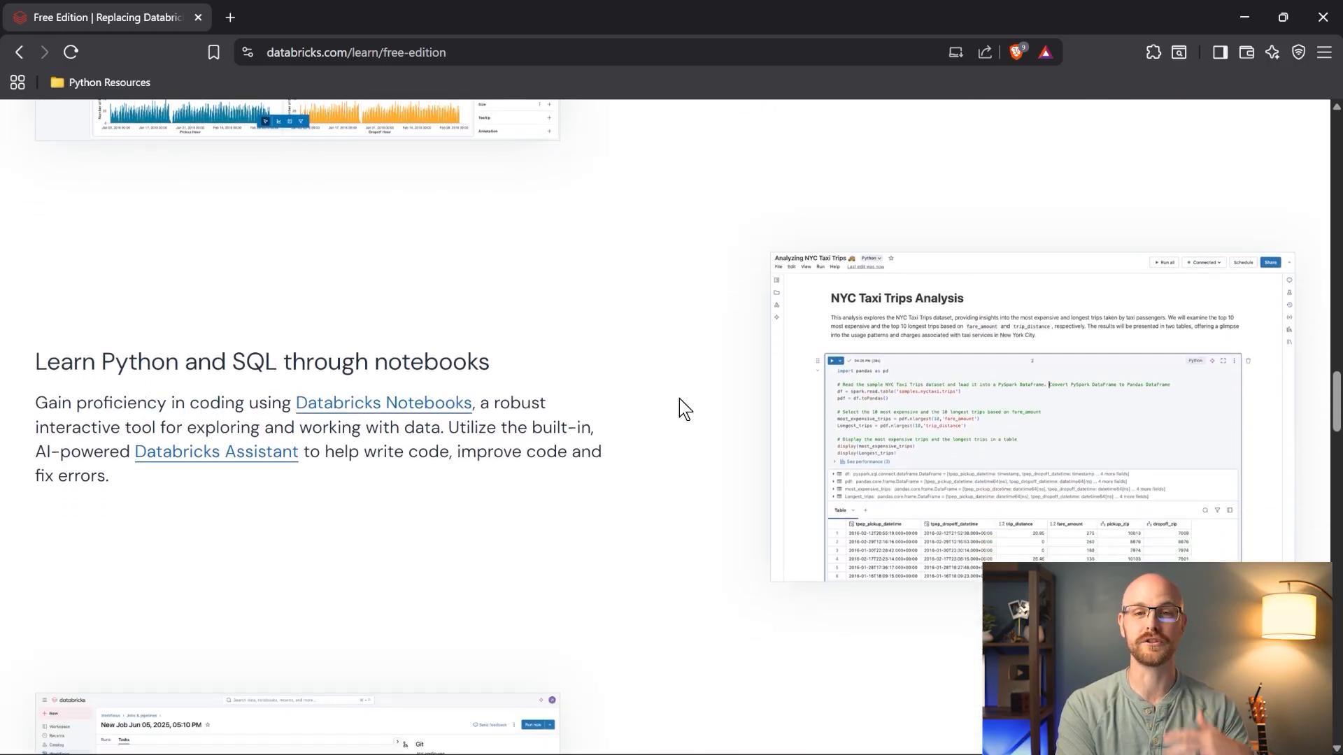
left_click_drag(1337, 402, 1338, 145)
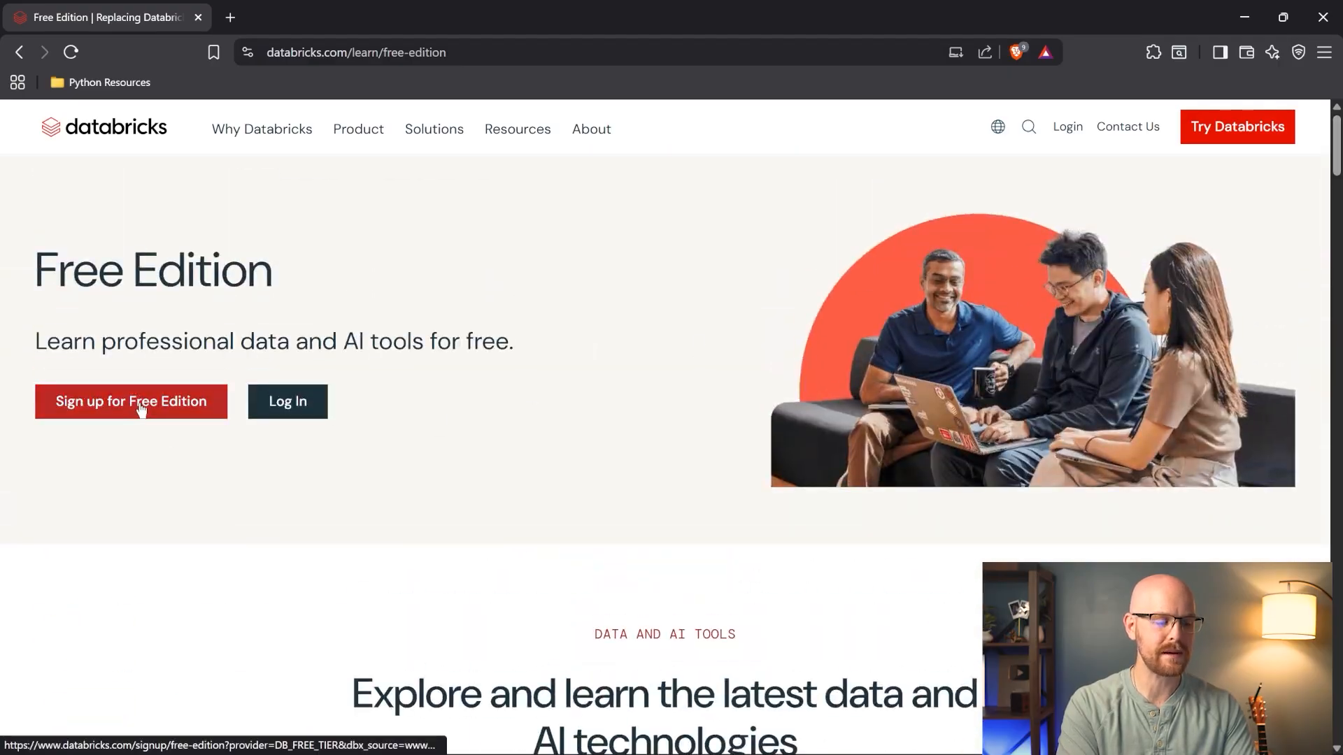
- Sign up for Free Edition with Google, keeping the default account name and United States
left_click(141, 407)
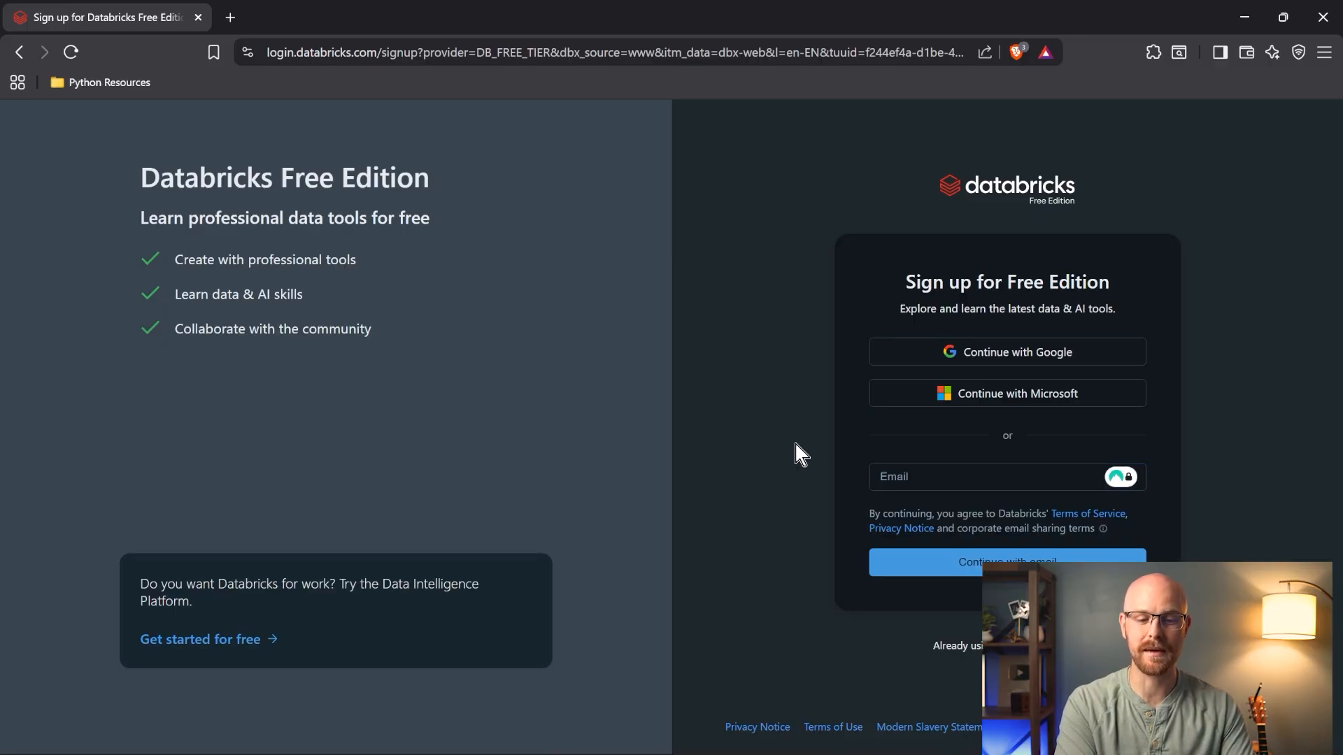
left_click(956, 355)
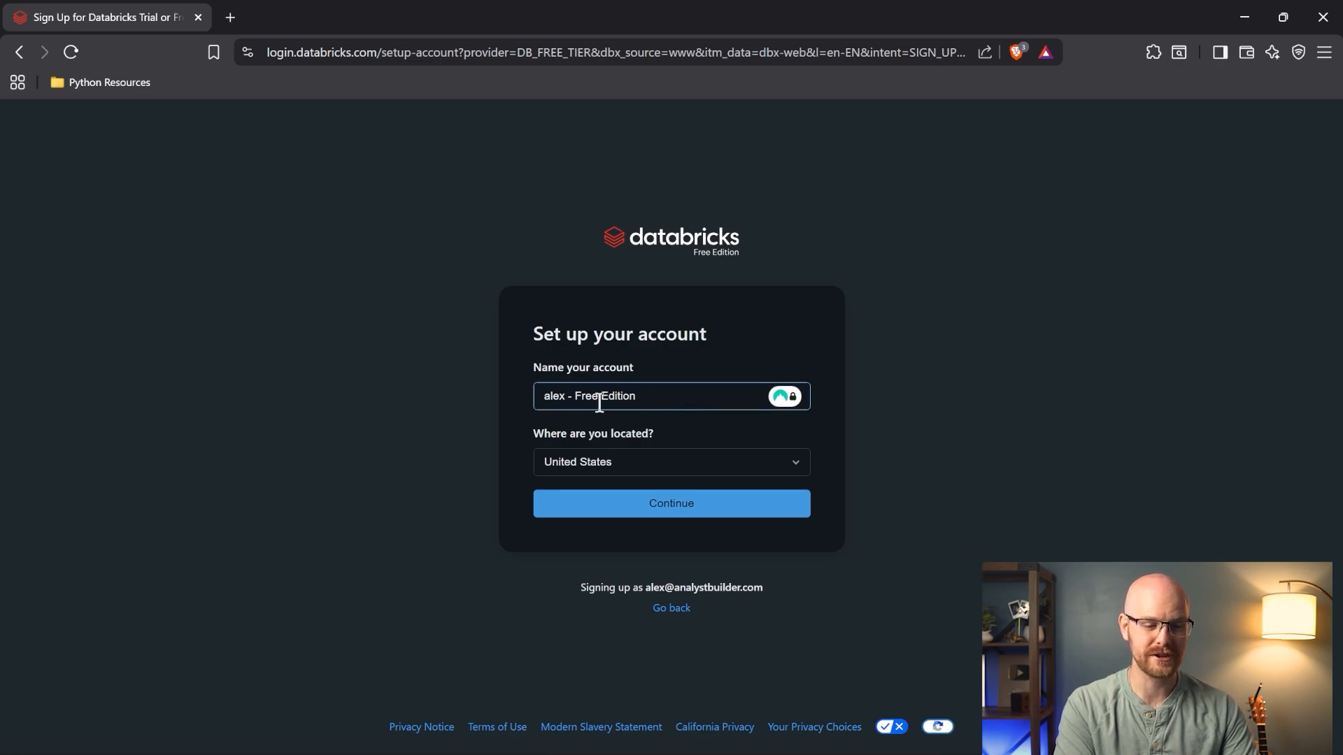
left_click(673, 504)
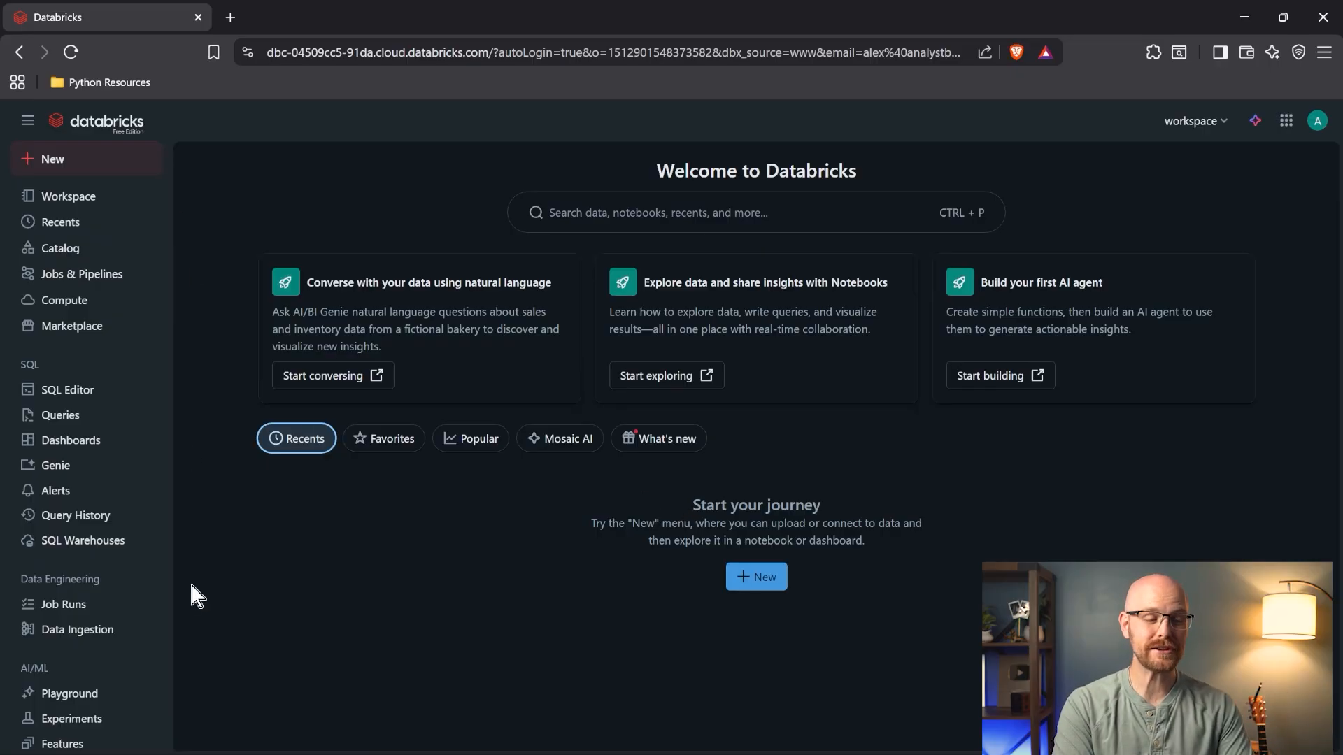
- Browse the Workspace home folder, then open the Catalog listing workspace, system and samples catalogs
left_click(109, 199)
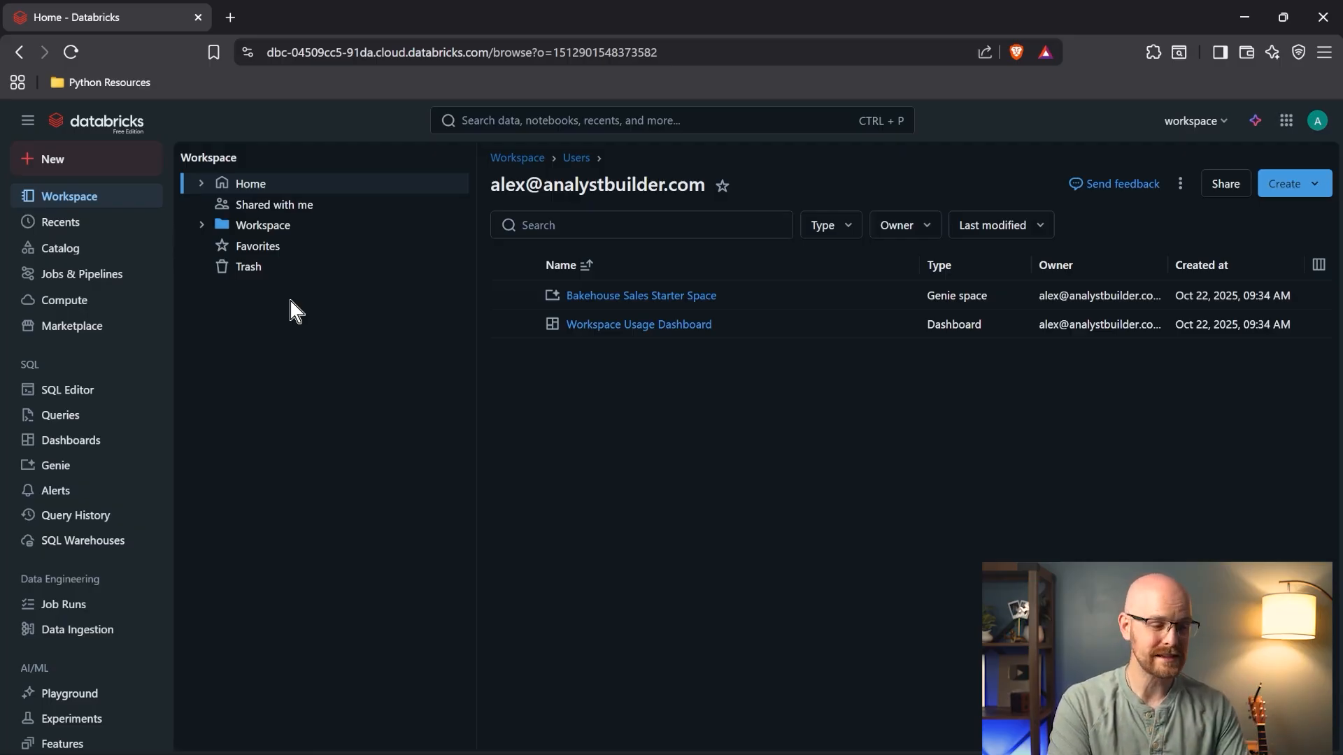
left_click(89, 251)
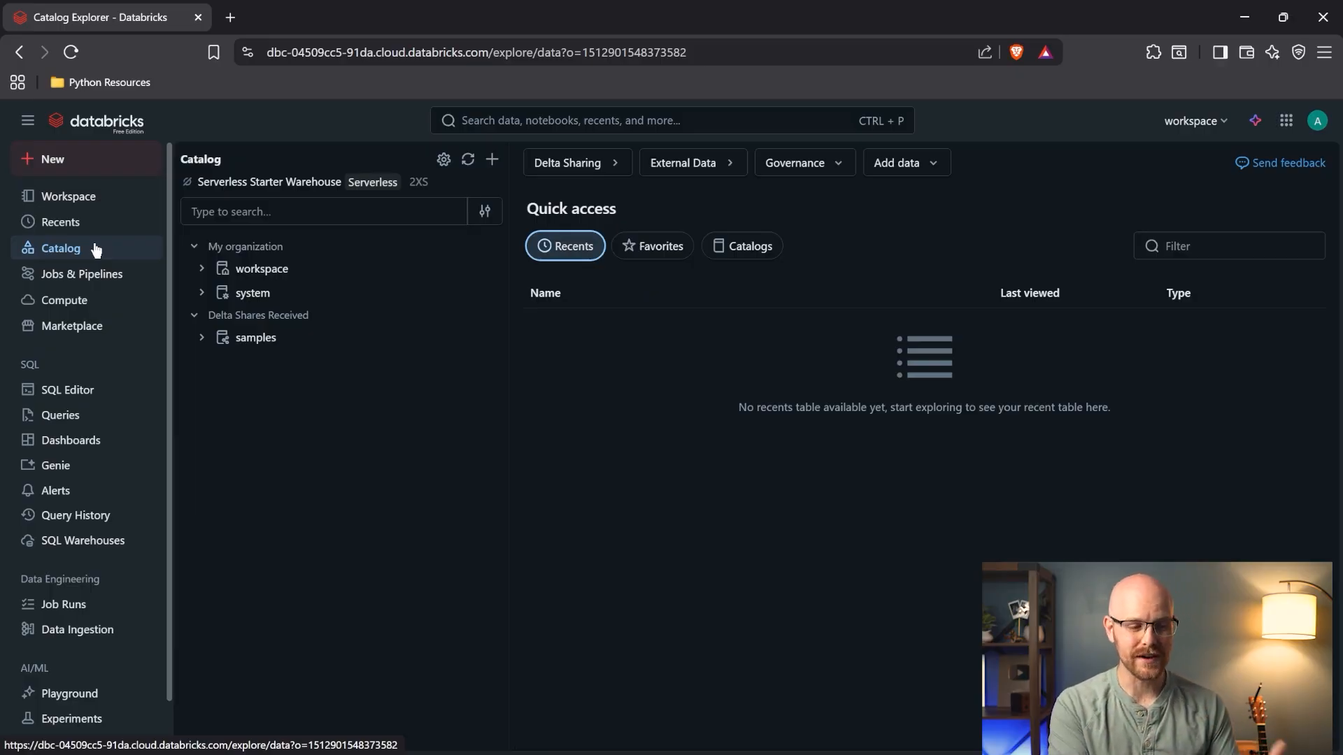
- Expand the workspace, samples and accuweather catalog nodes, then view the empty Jobs & Pipelines page
left_click(201, 270)
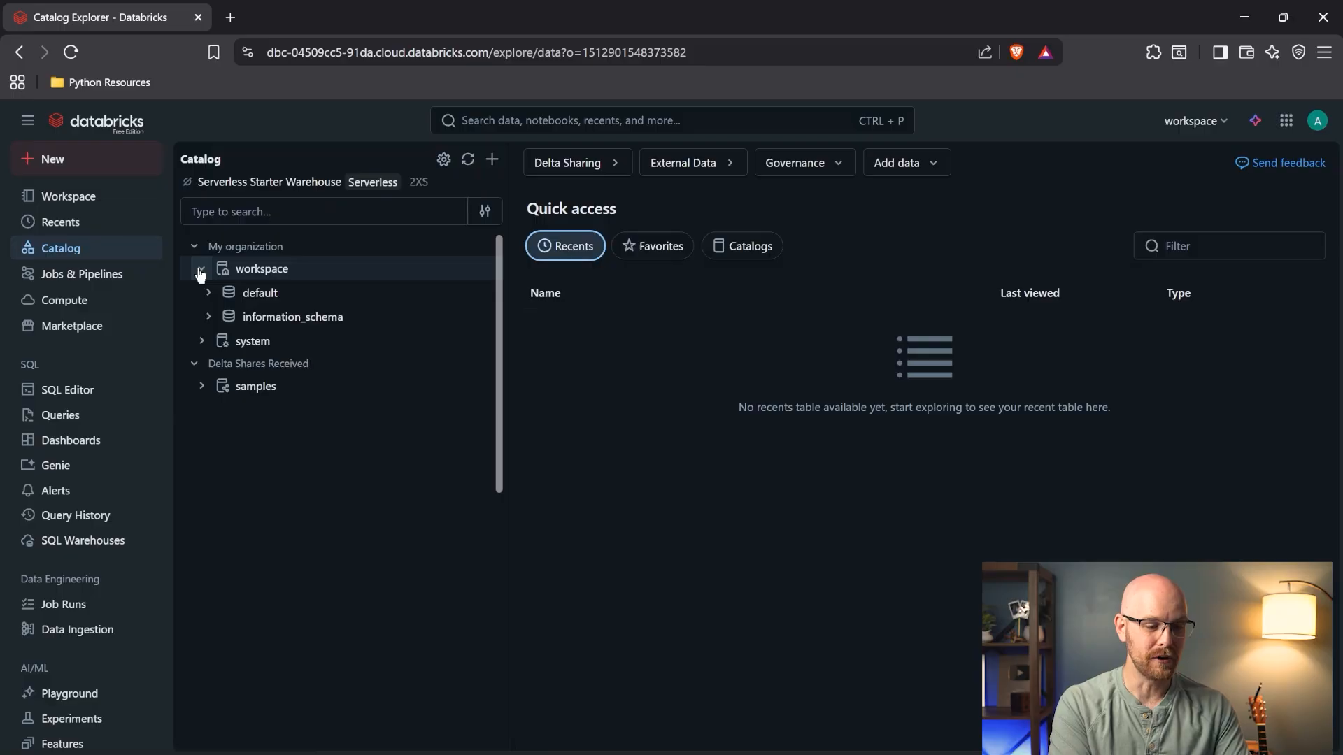
left_click(202, 388)
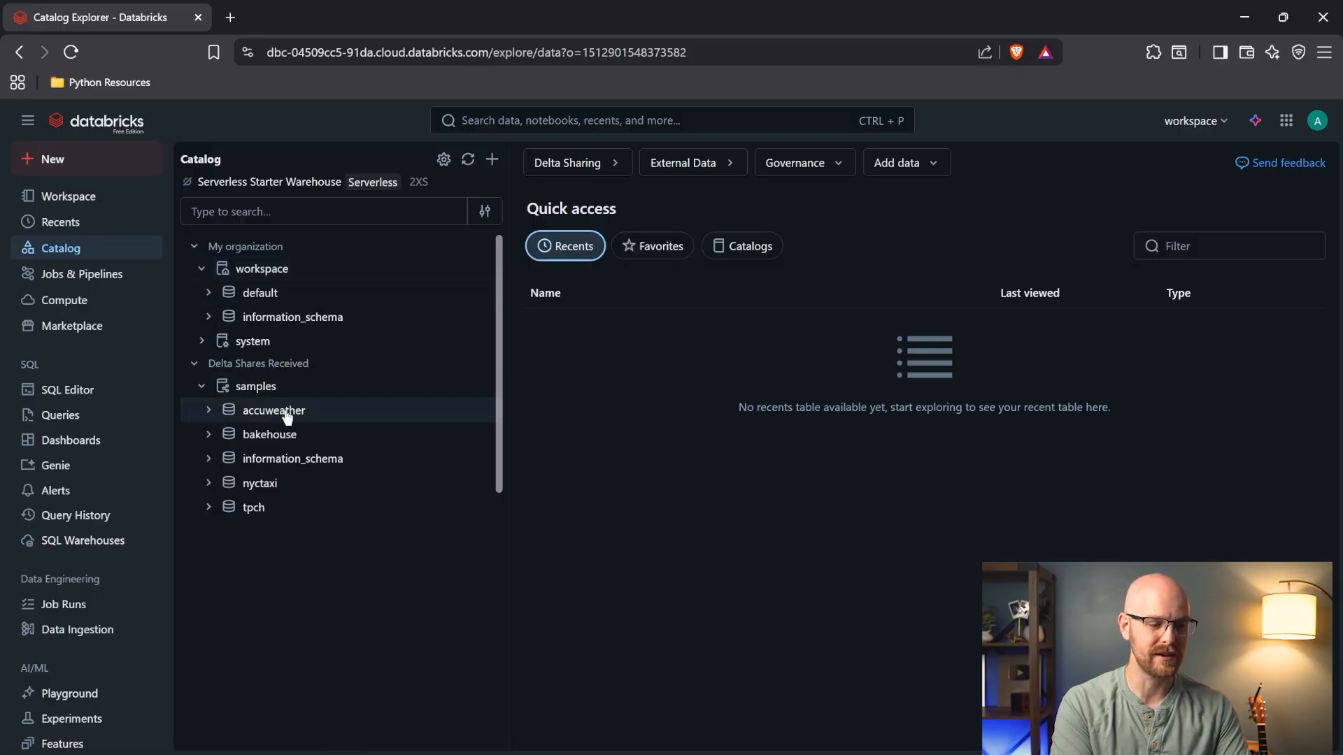
left_click(208, 411)
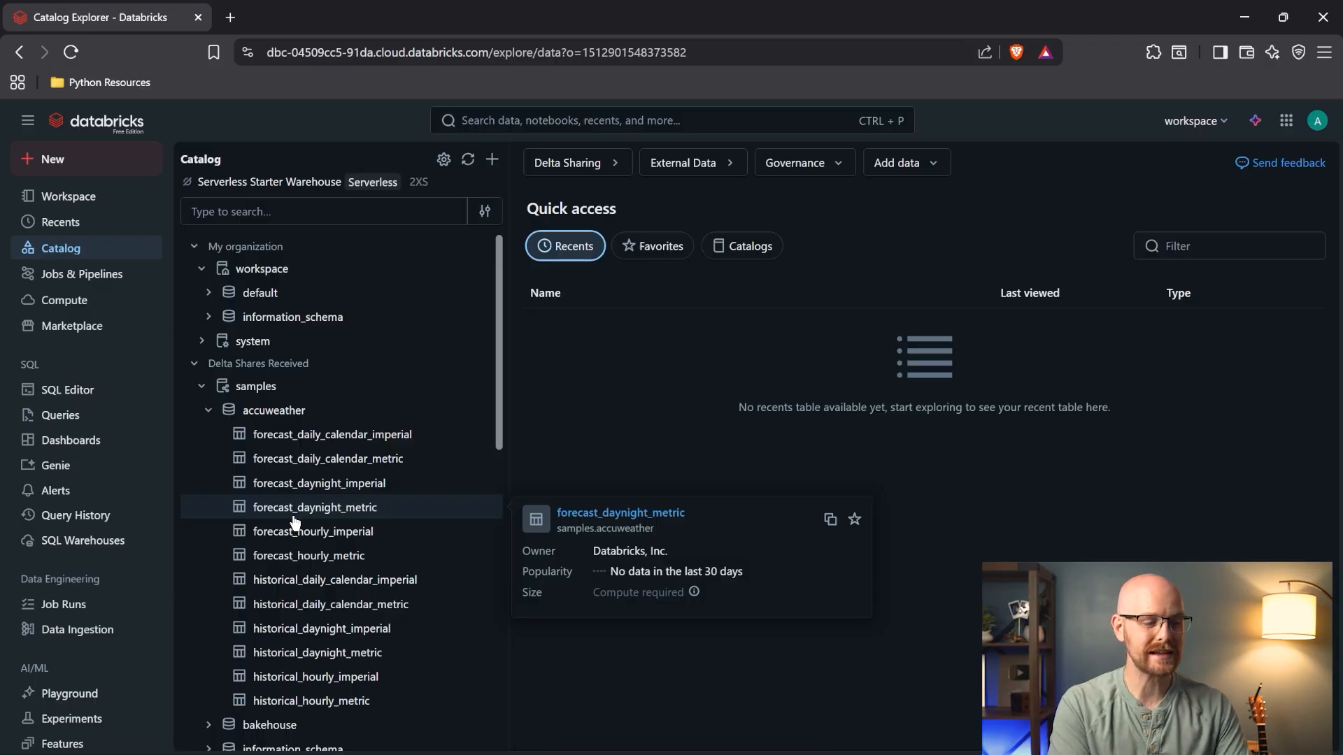
left_click(132, 282)
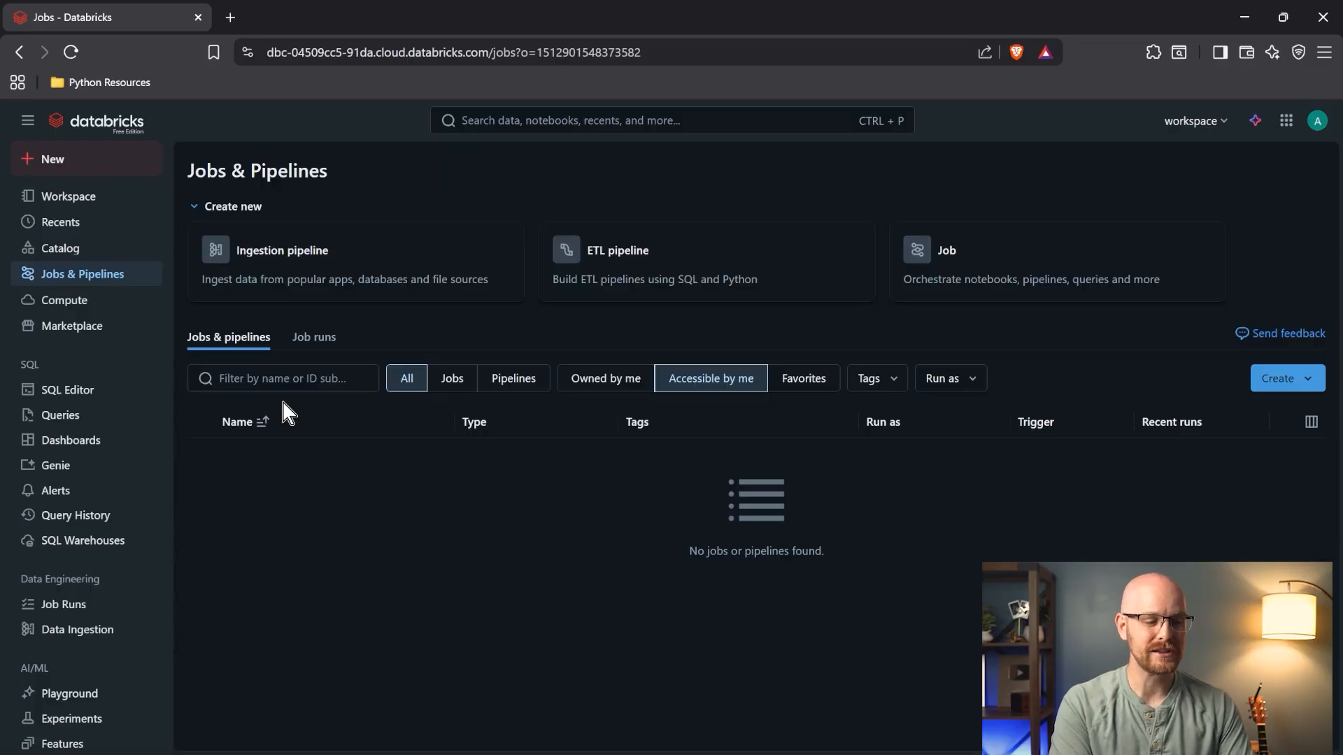
- View the Serverless Starter Warehouse on the Compute page, then go to the Databricks Marketplace
left_click(91, 300)
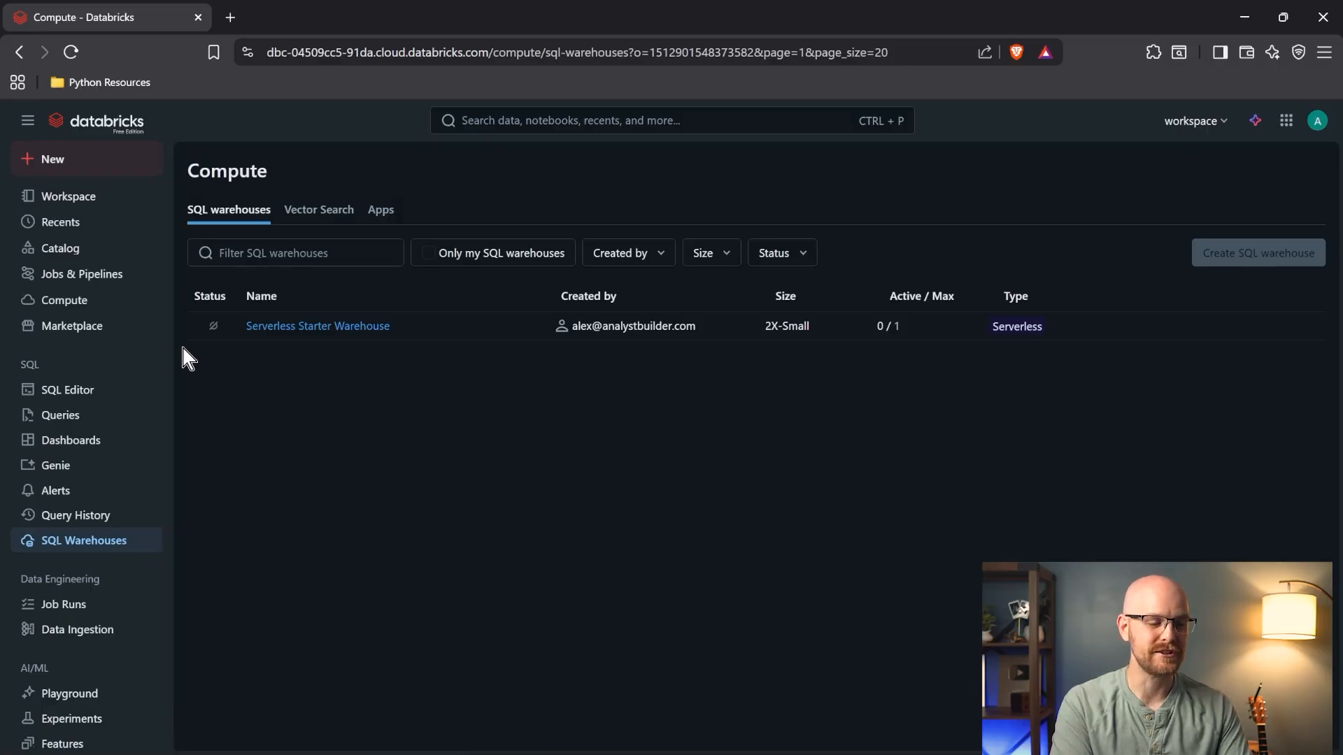
left_click(127, 326)
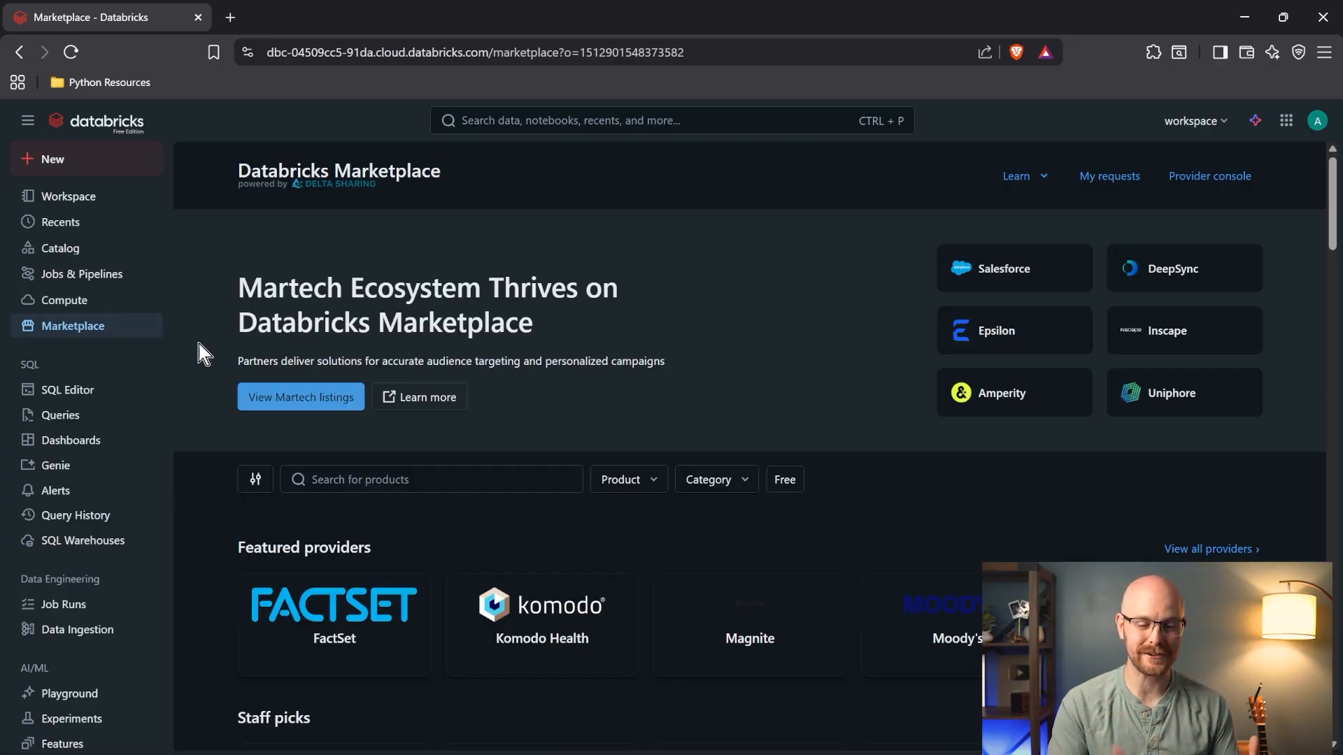
- Filter the Marketplace by the Files product type, showing 129 products like Wine Quality Data
scroll(199, 346, "down", 6)
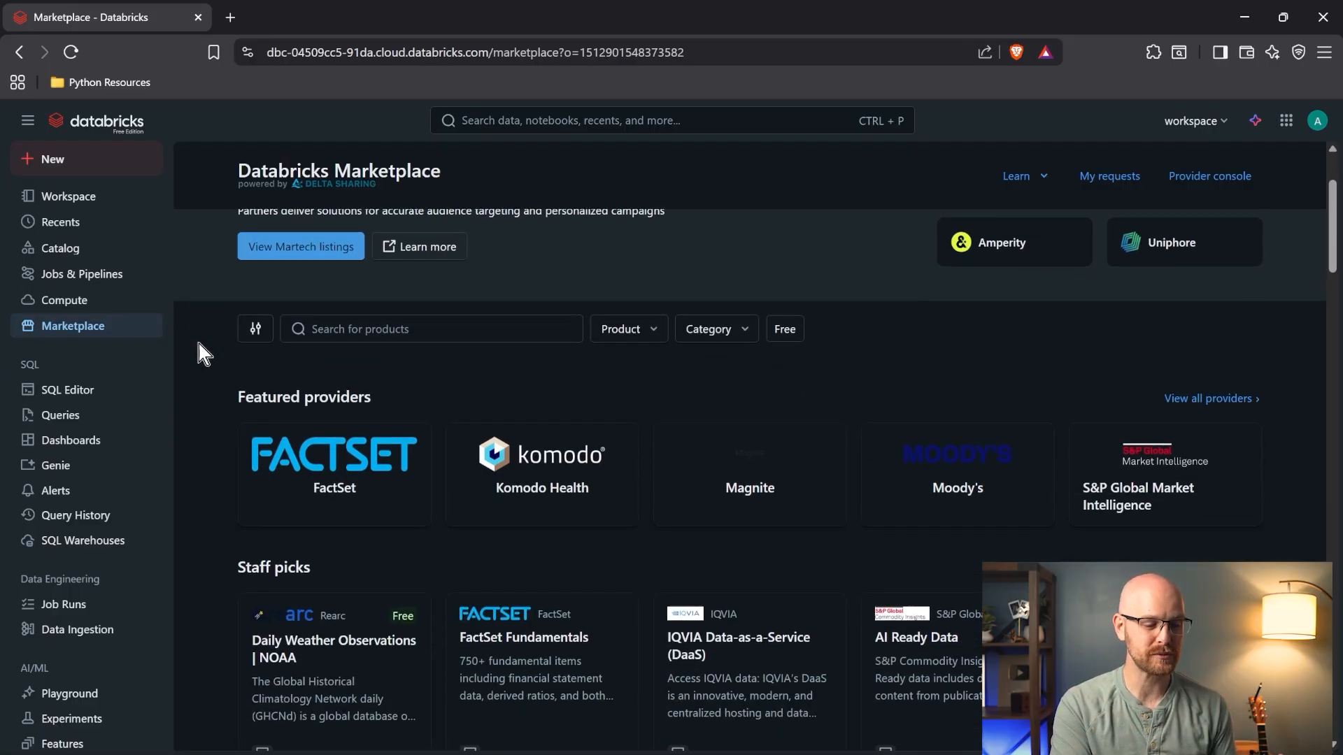
scroll(199, 346, "down", 3)
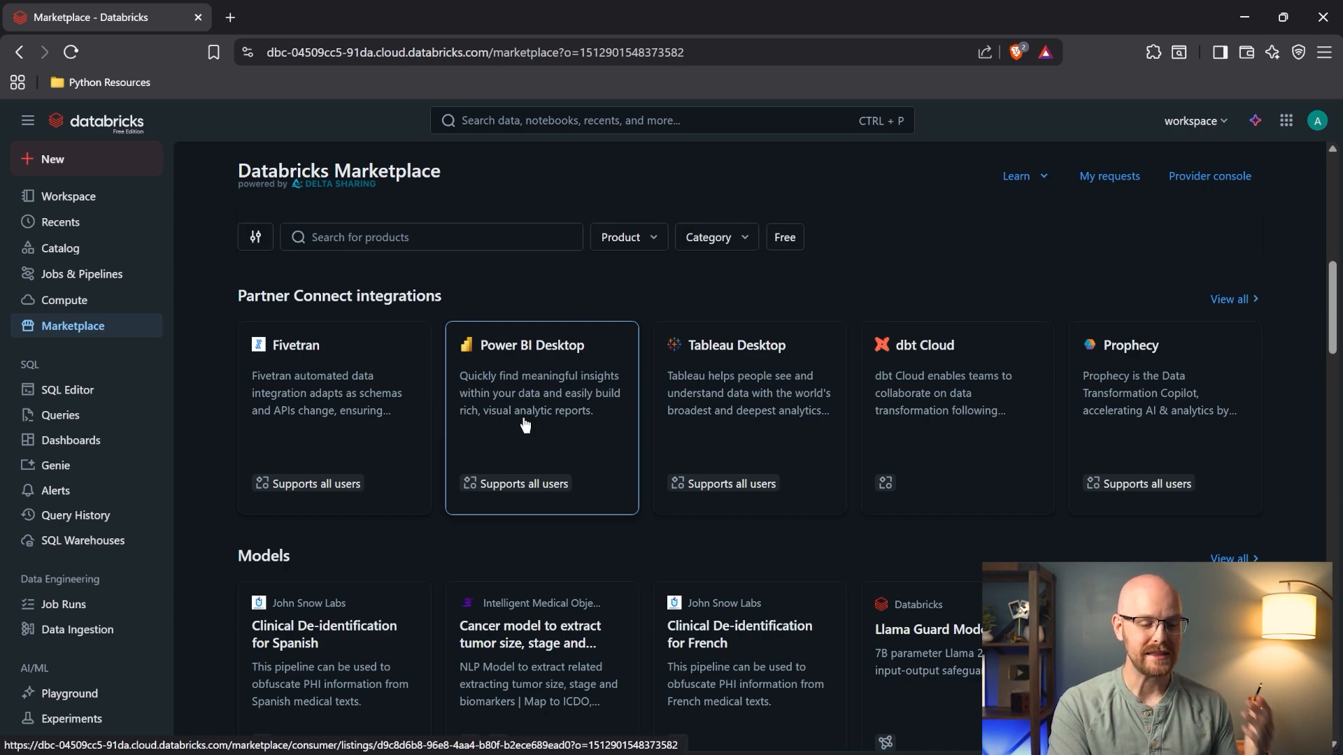
scroll(195, 379, "down", 1)
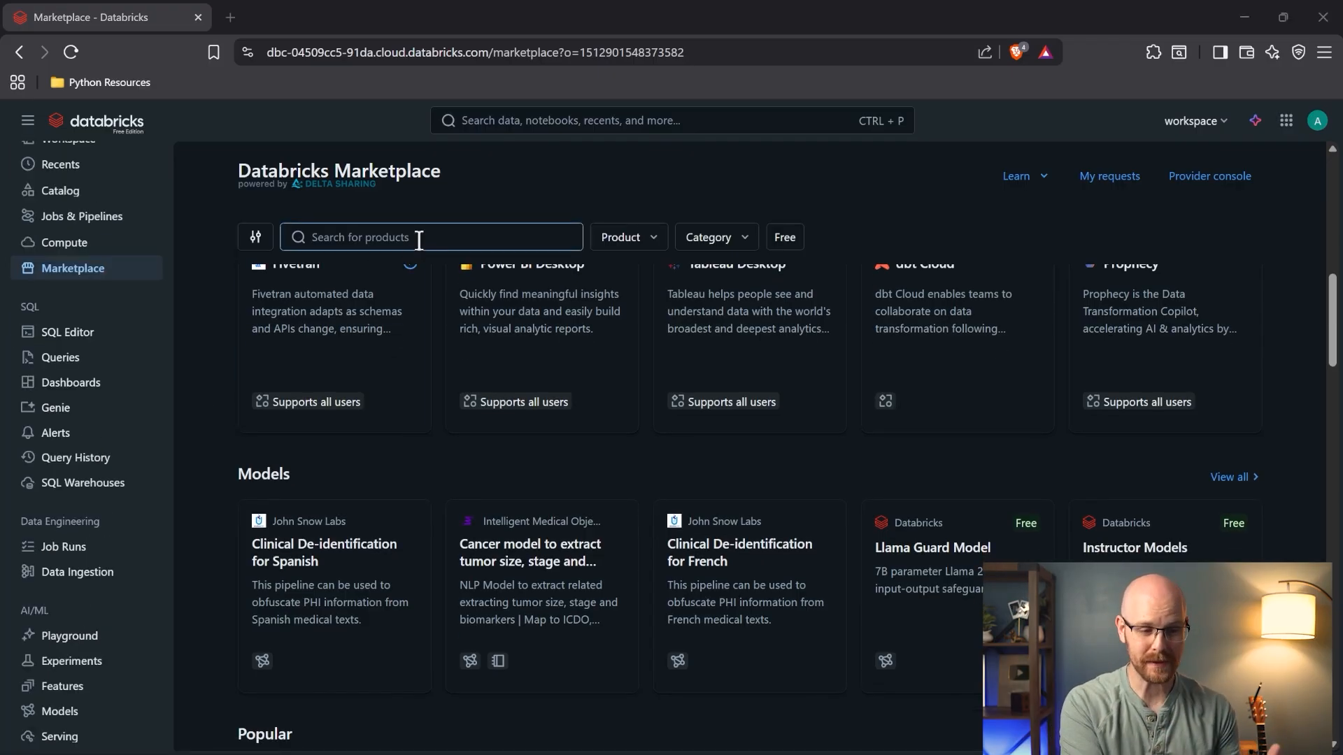
left_click(654, 239)
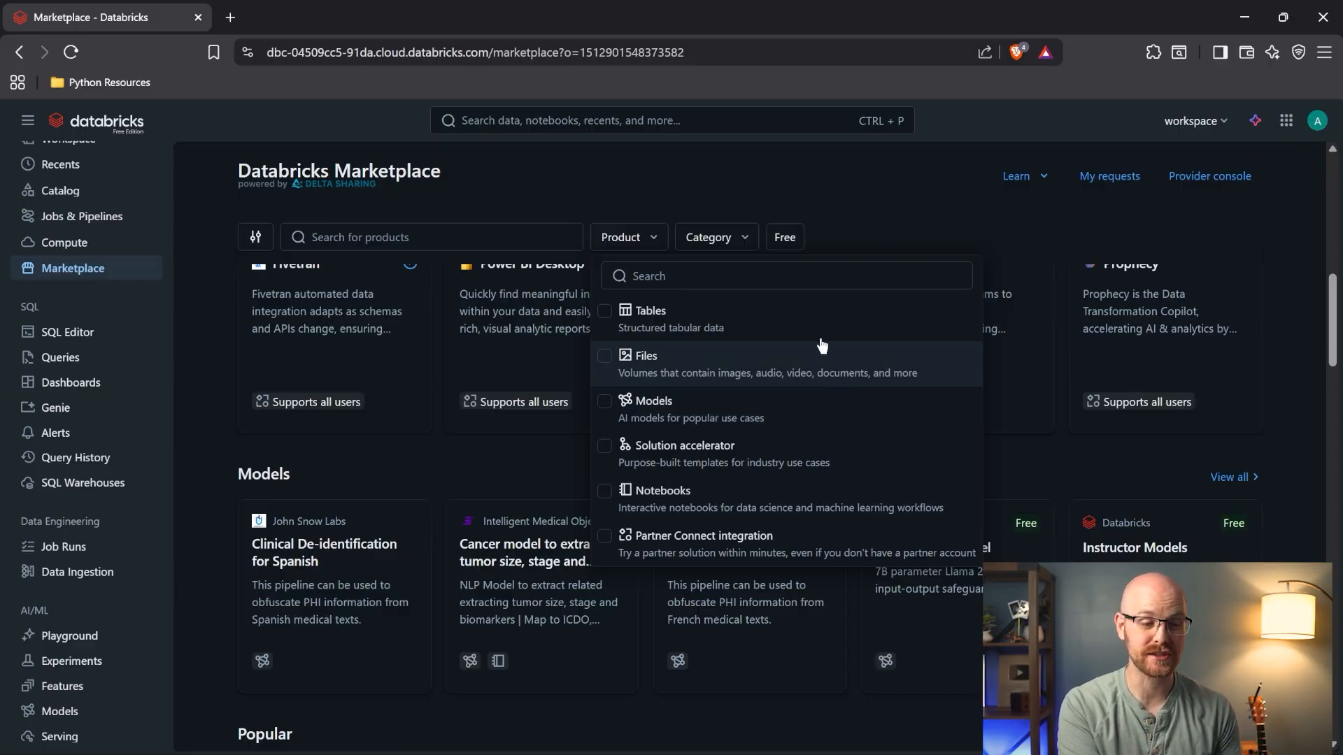
left_click(773, 369)
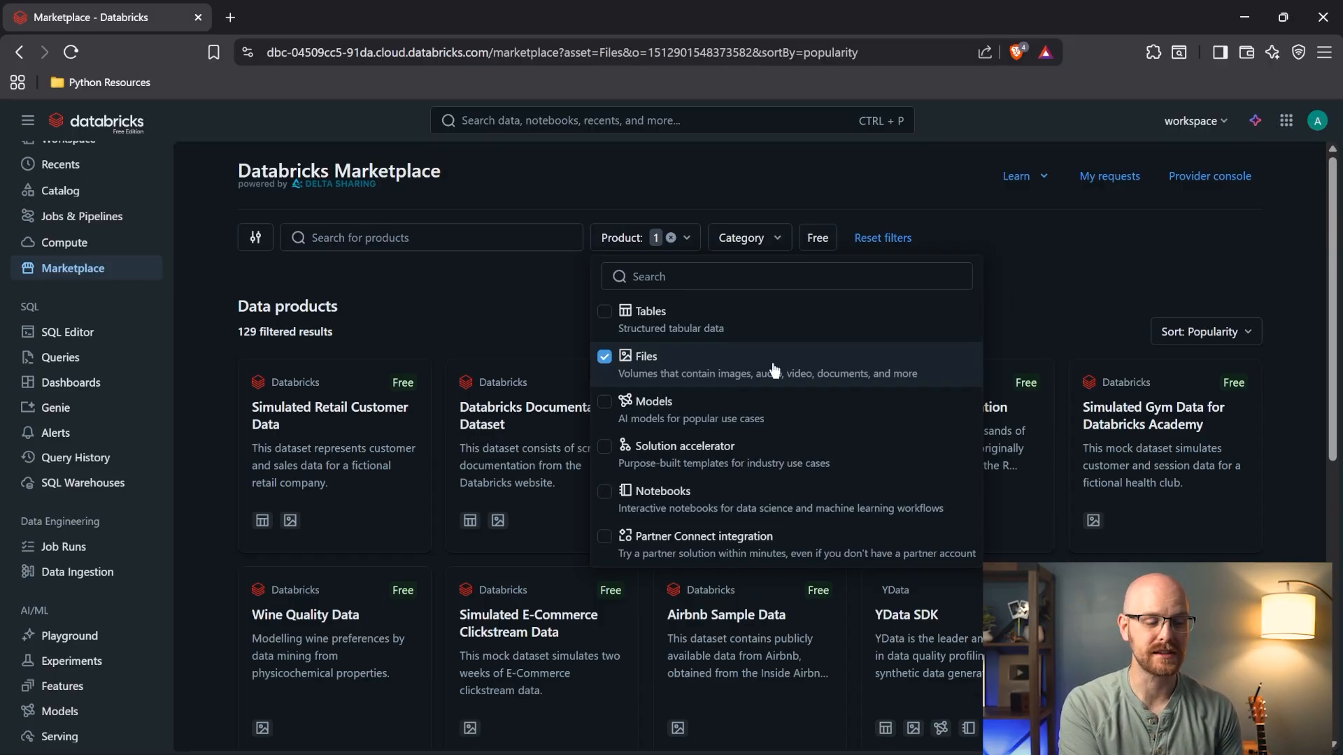
left_click(200, 352)
scroll(200, 353, "down", 1)
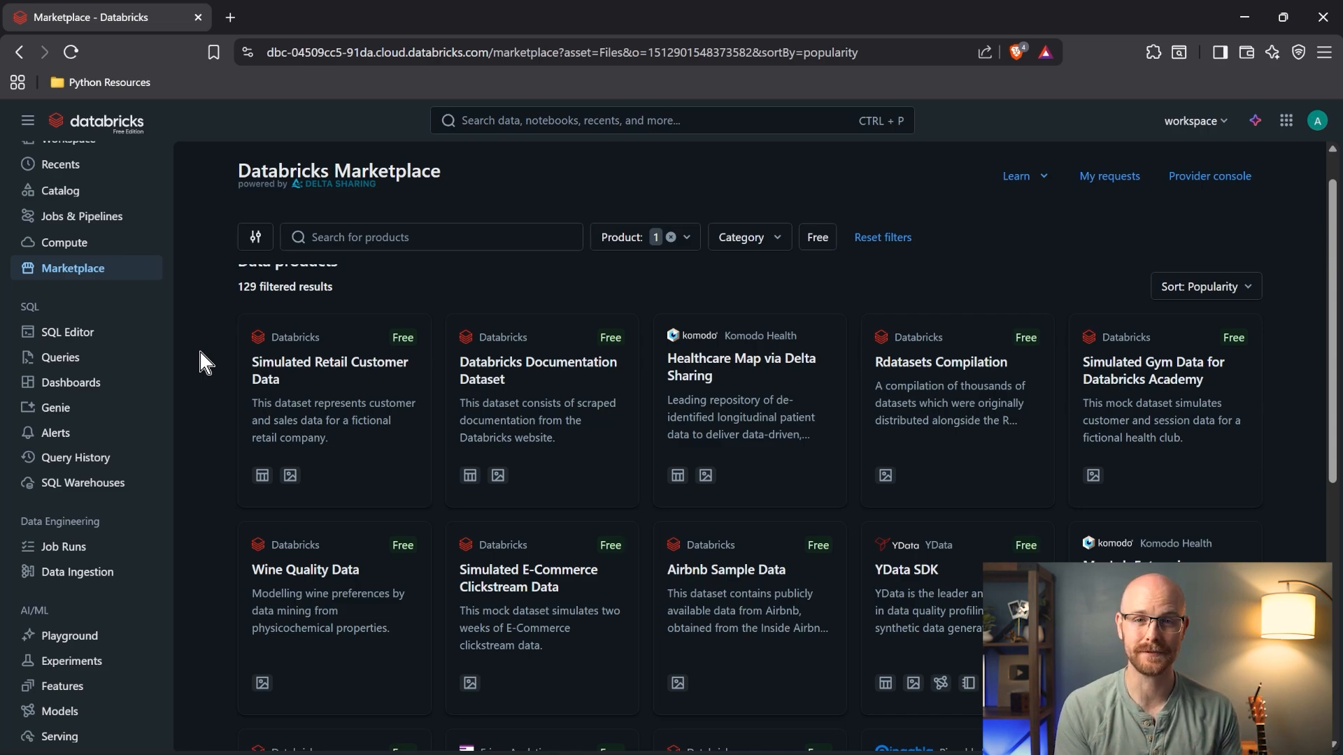
scroll(200, 363, "up", 1)
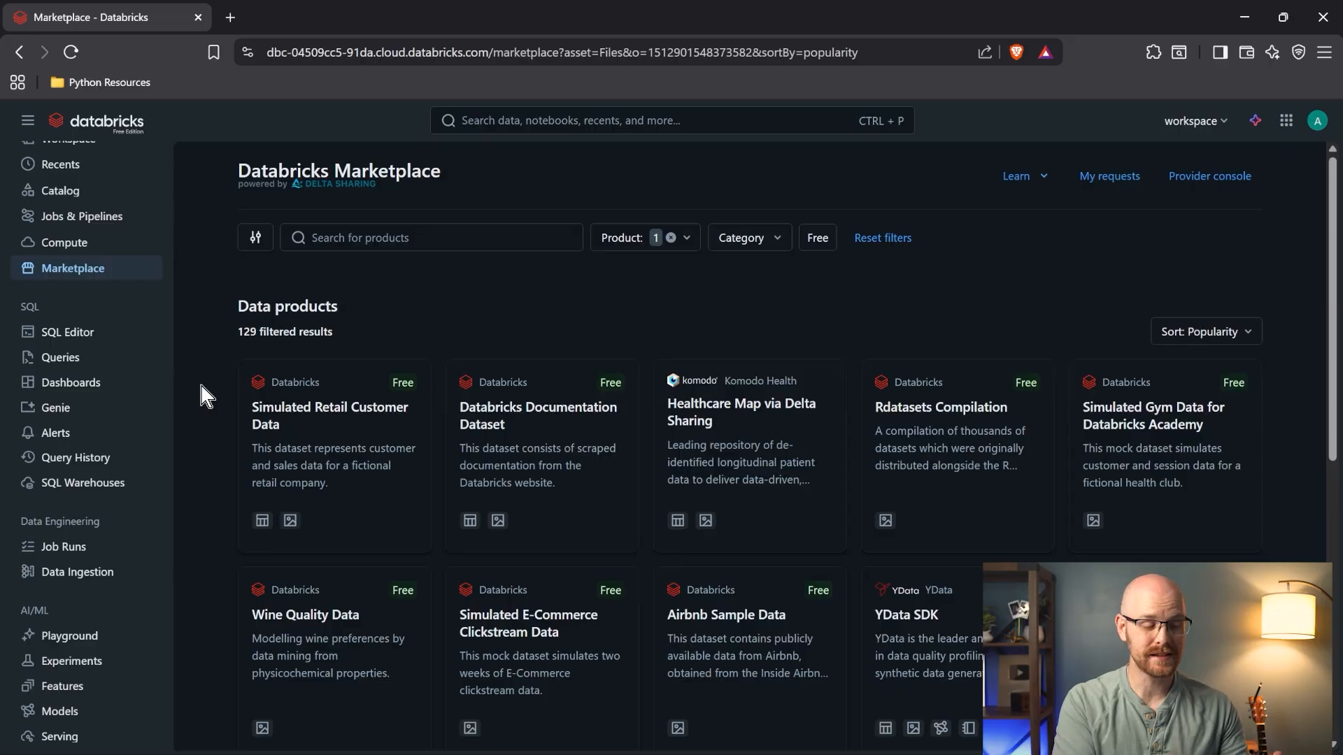
- Start a new SQL query in the editor and look at the new-tab options
left_click(97, 331)
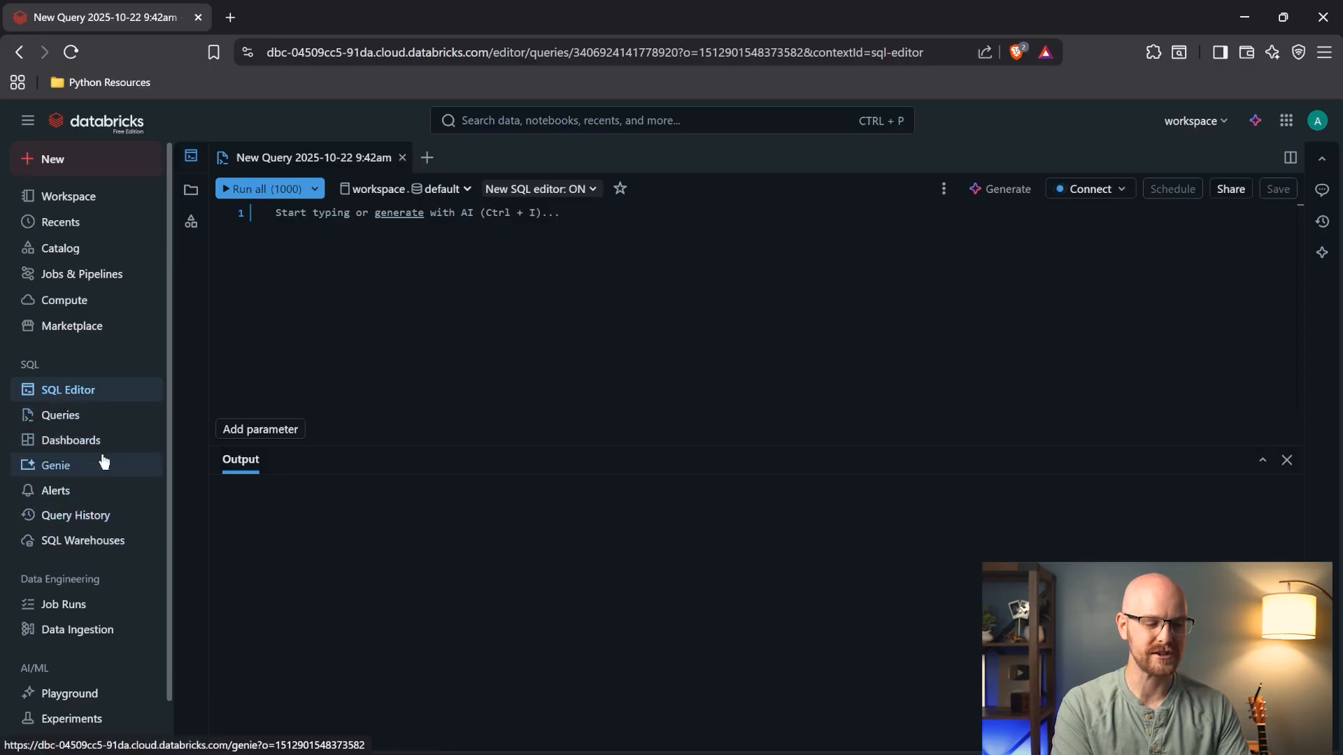
left_click(543, 223)
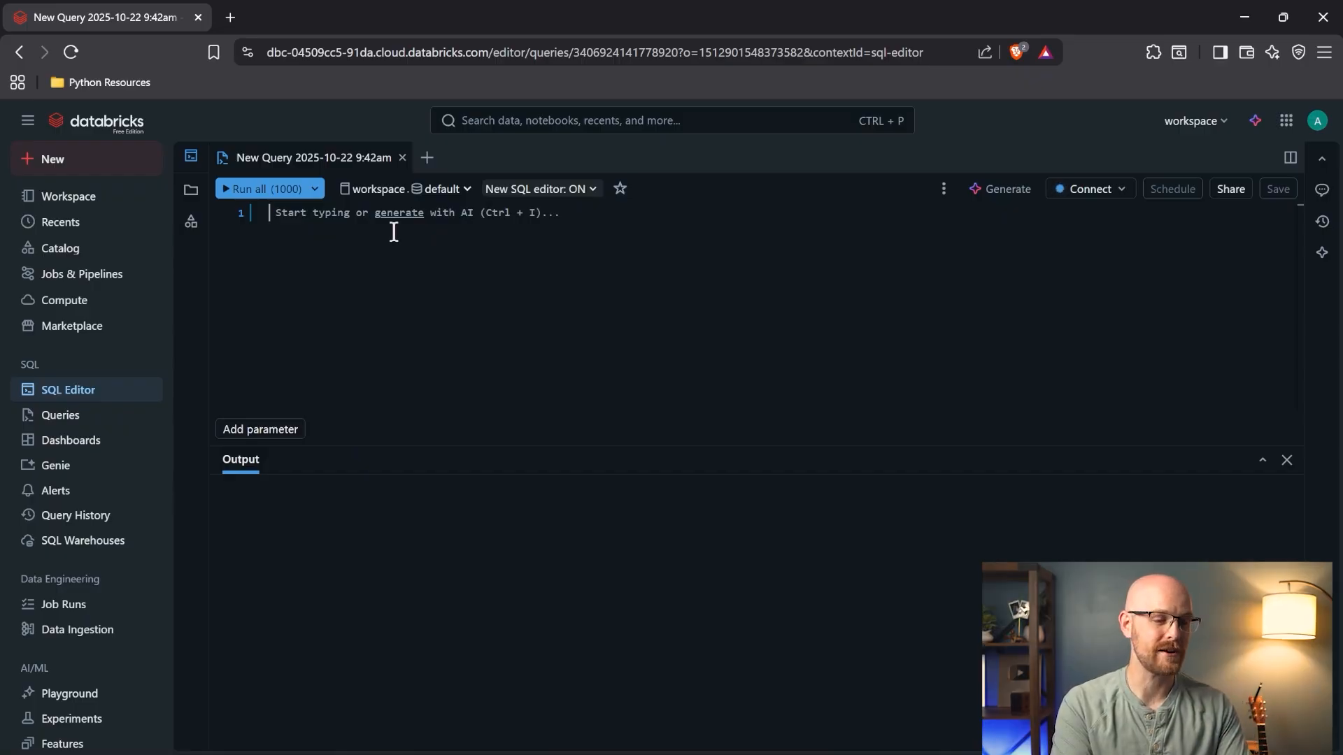
left_click(421, 161)
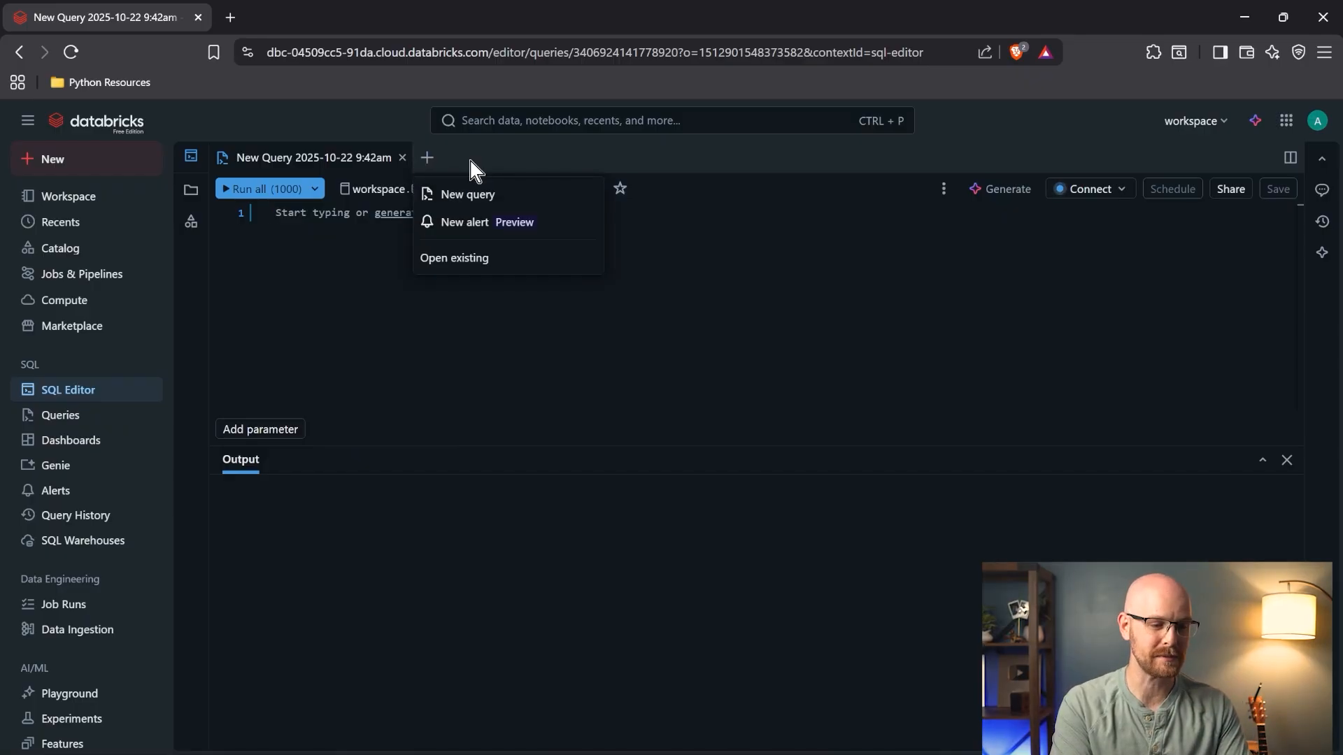
left_click(346, 282)
- Check the schema list without changes, then view the Queries page with one saved query
left_click(468, 190)
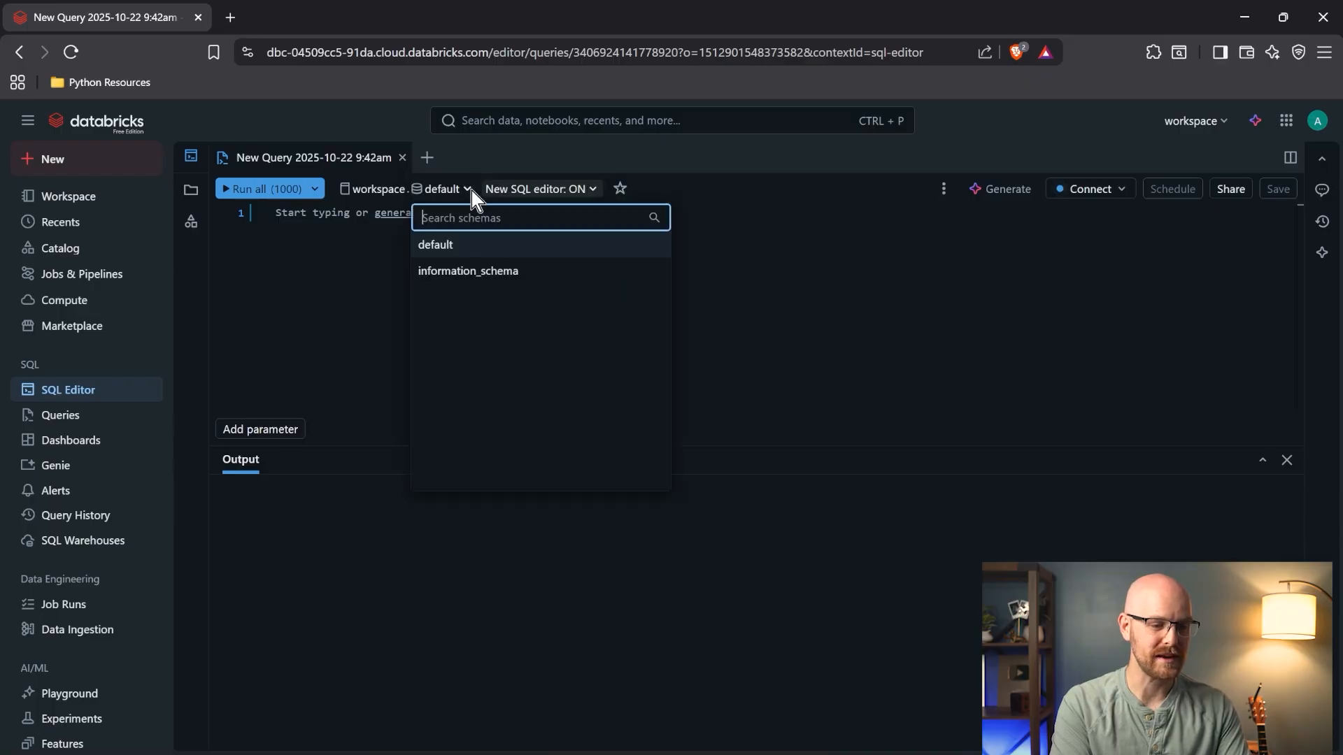
left_click(428, 161)
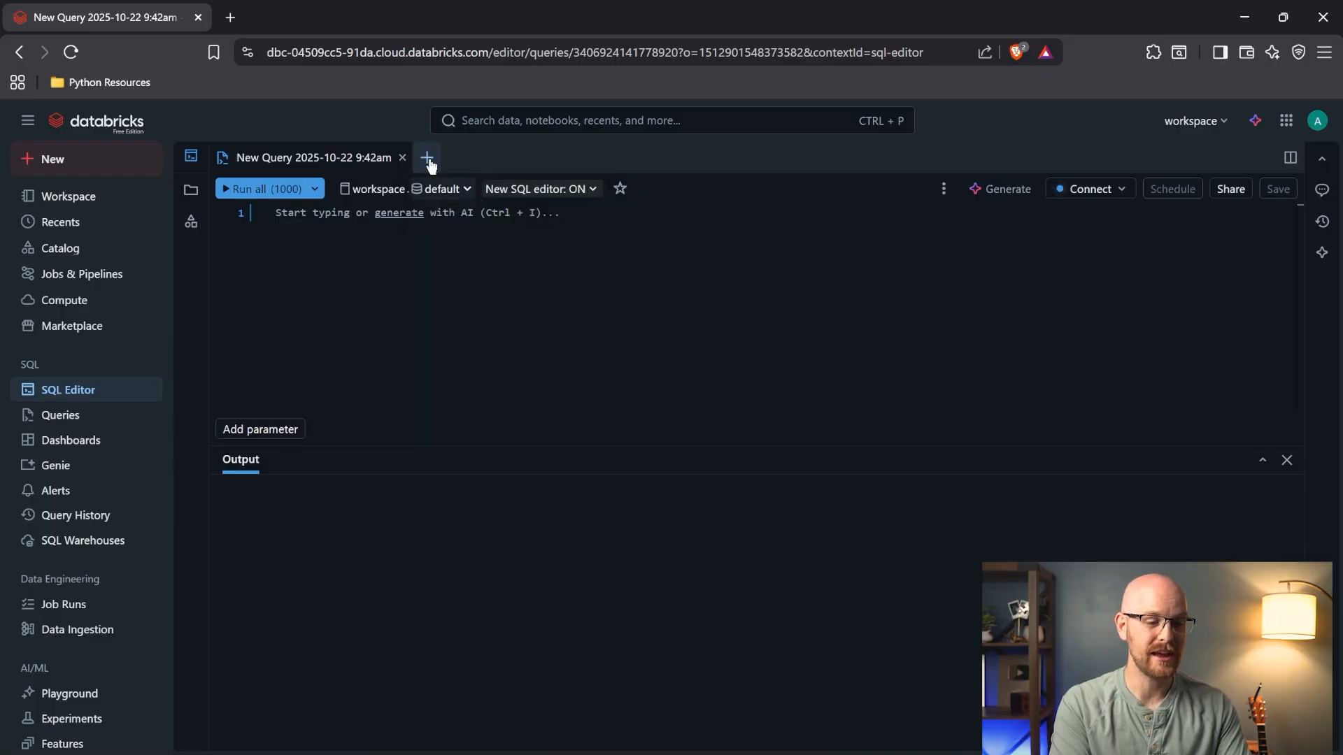
left_click(463, 191)
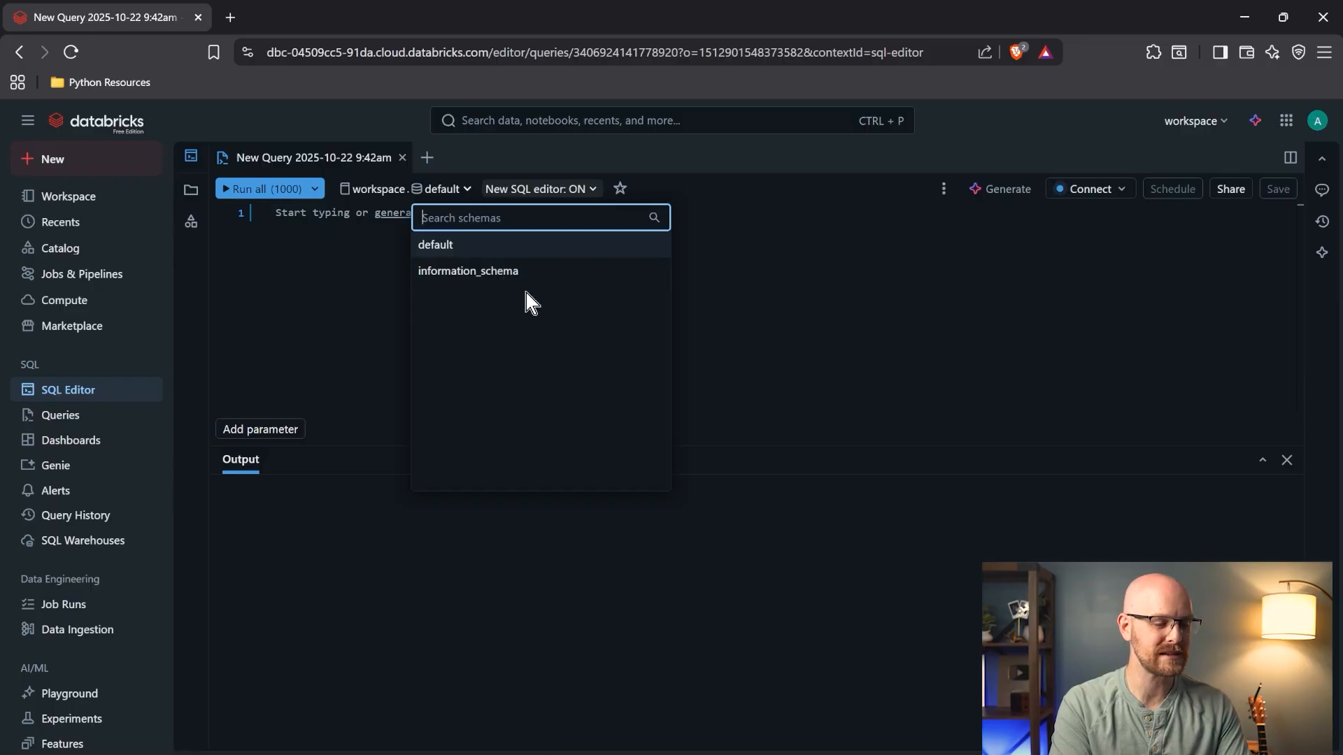
left_click(376, 246)
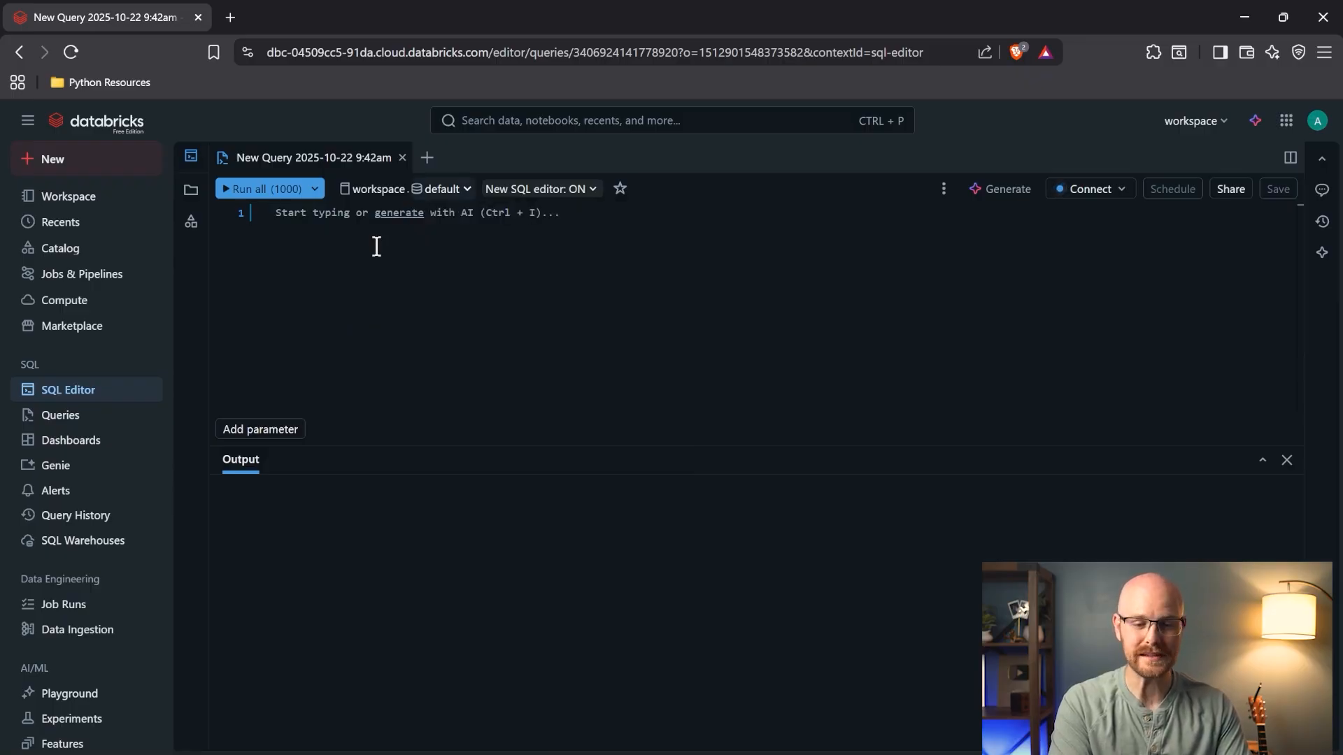
left_click(90, 423)
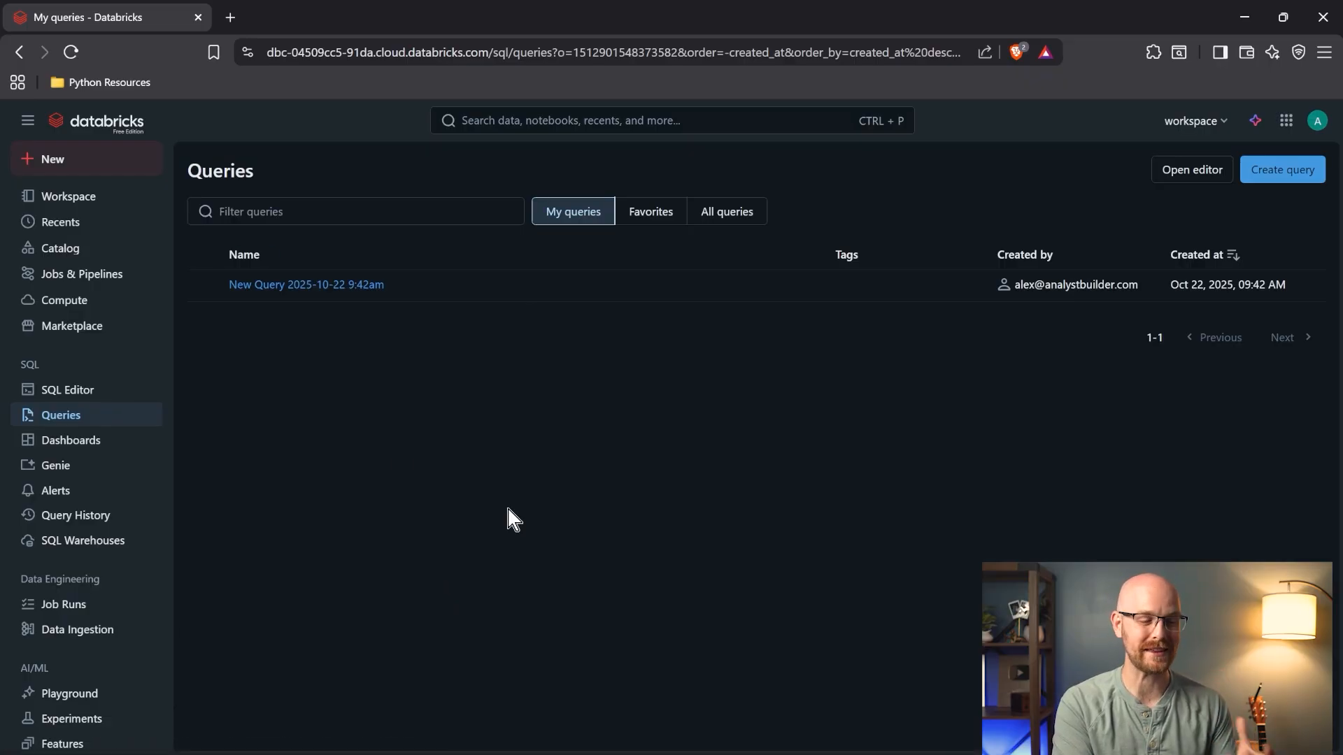
left_click(118, 440)
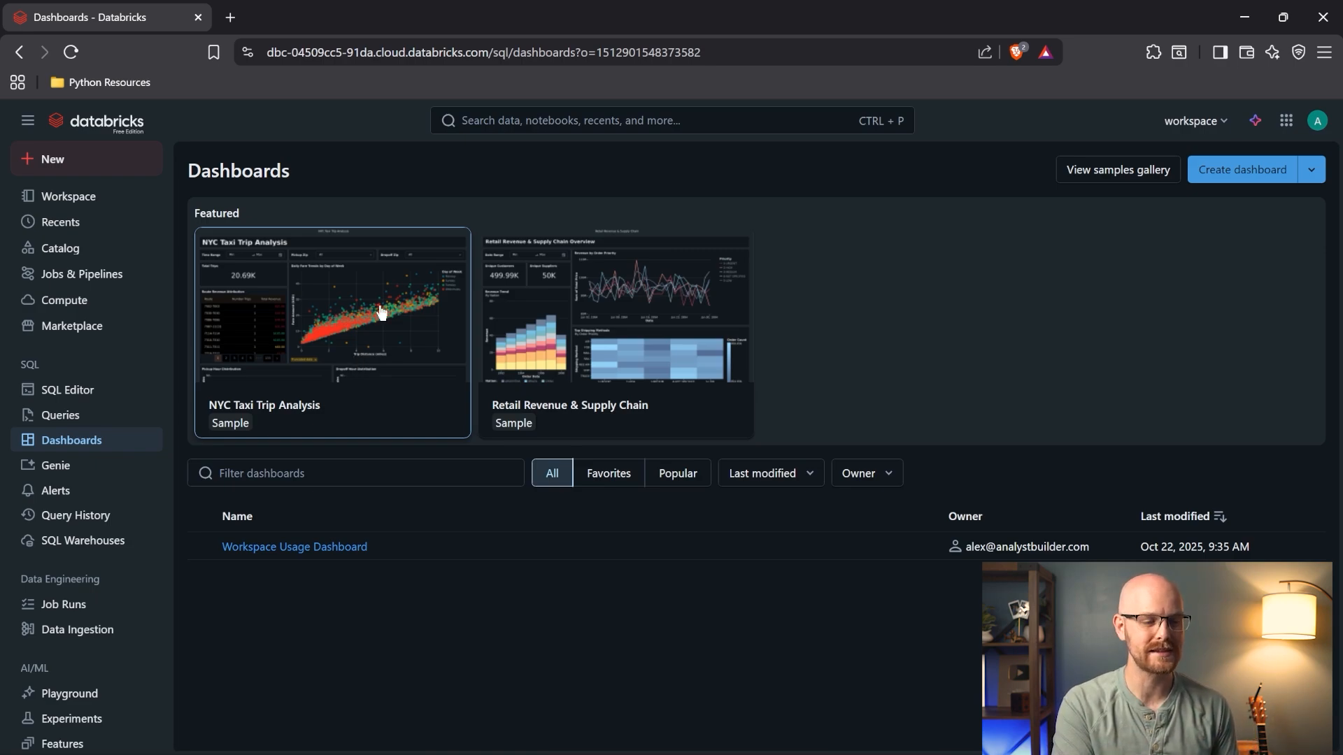
- Open the Retail Revenue & Supply Chain featured sample dashboard
left_click(522, 306)
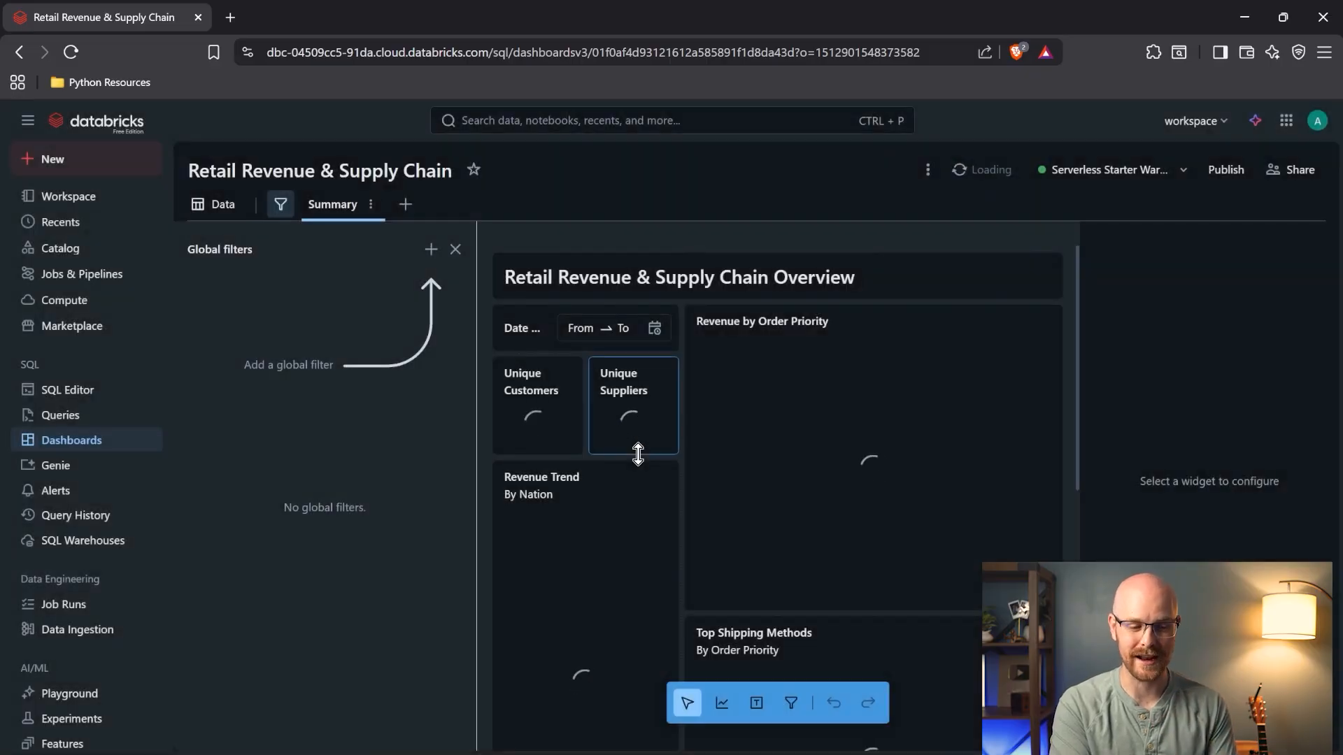
- Hide the Global filters panel, scroll through the dashboard charts, and open the Genie spaces list
left_click(456, 250)
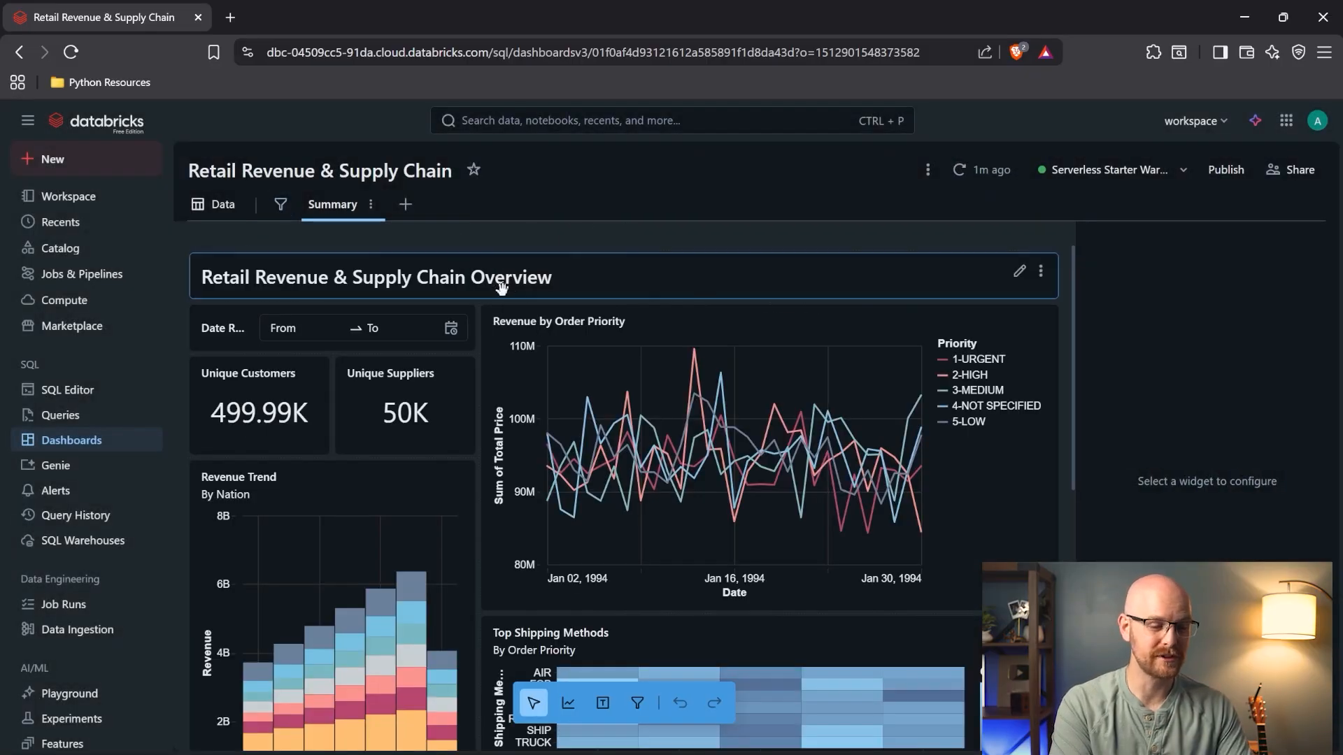
scroll(502, 288, "down", 4)
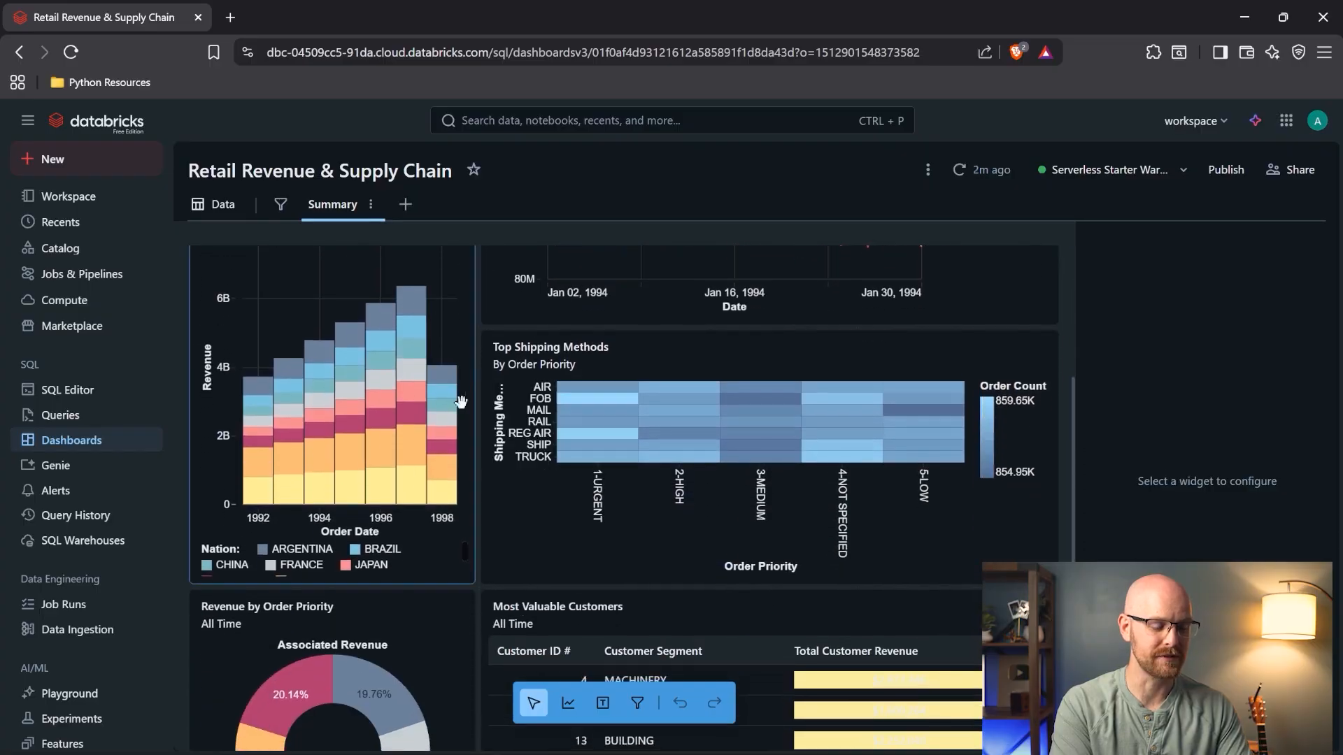
scroll(419, 392, "down", 3)
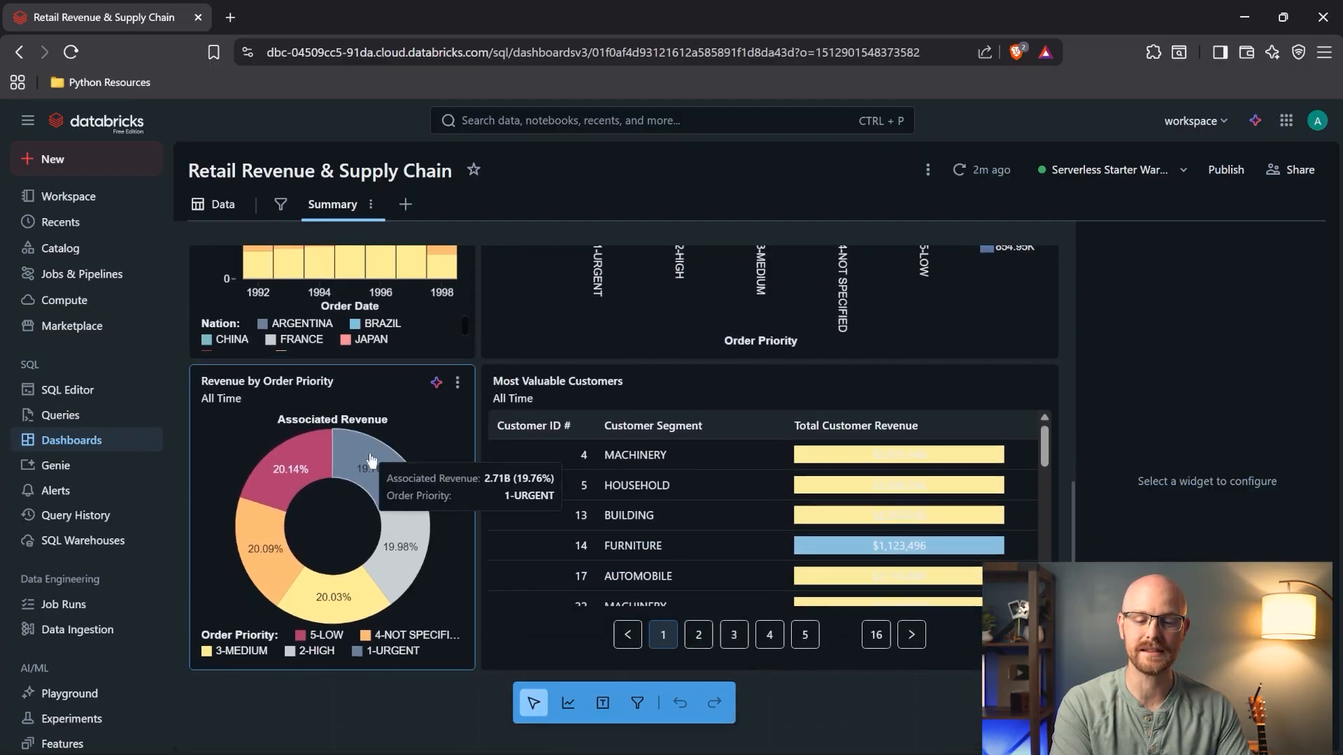
scroll(477, 440, "up", 4)
scroll(476, 440, "up", 1)
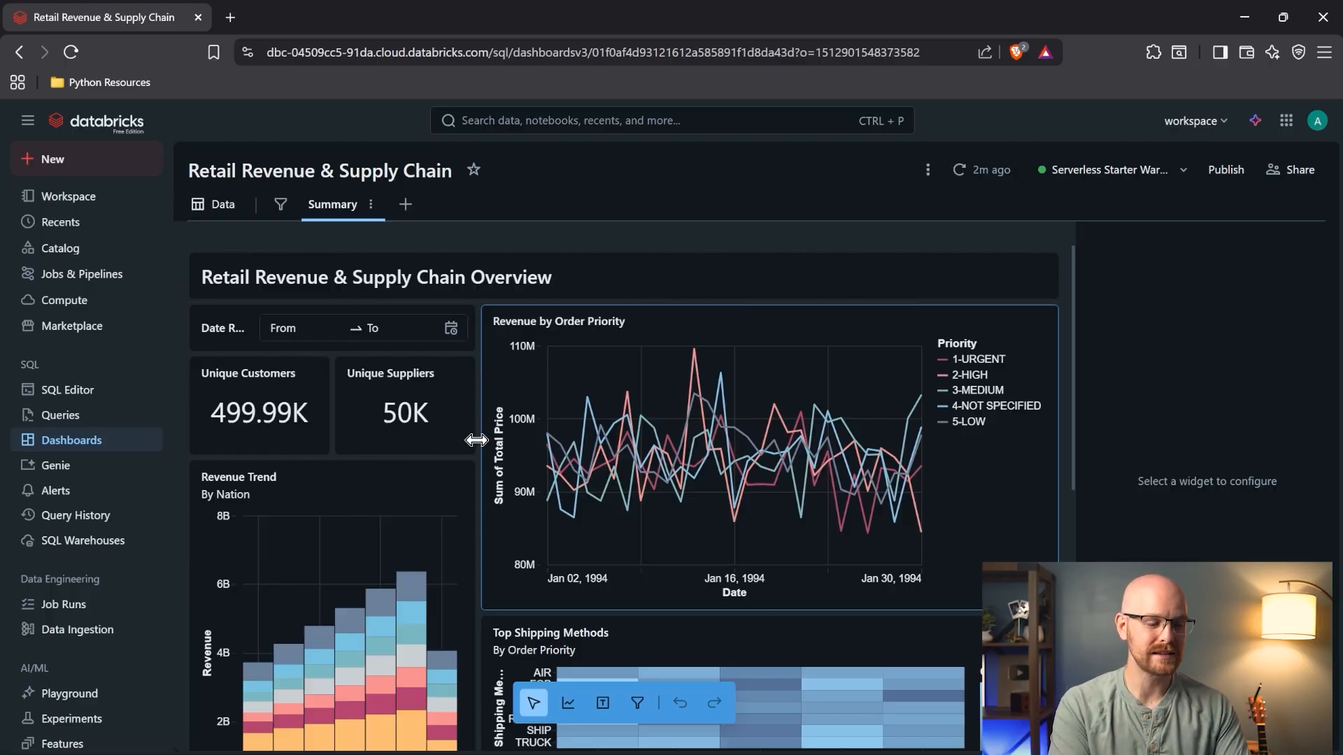
left_click(98, 467)
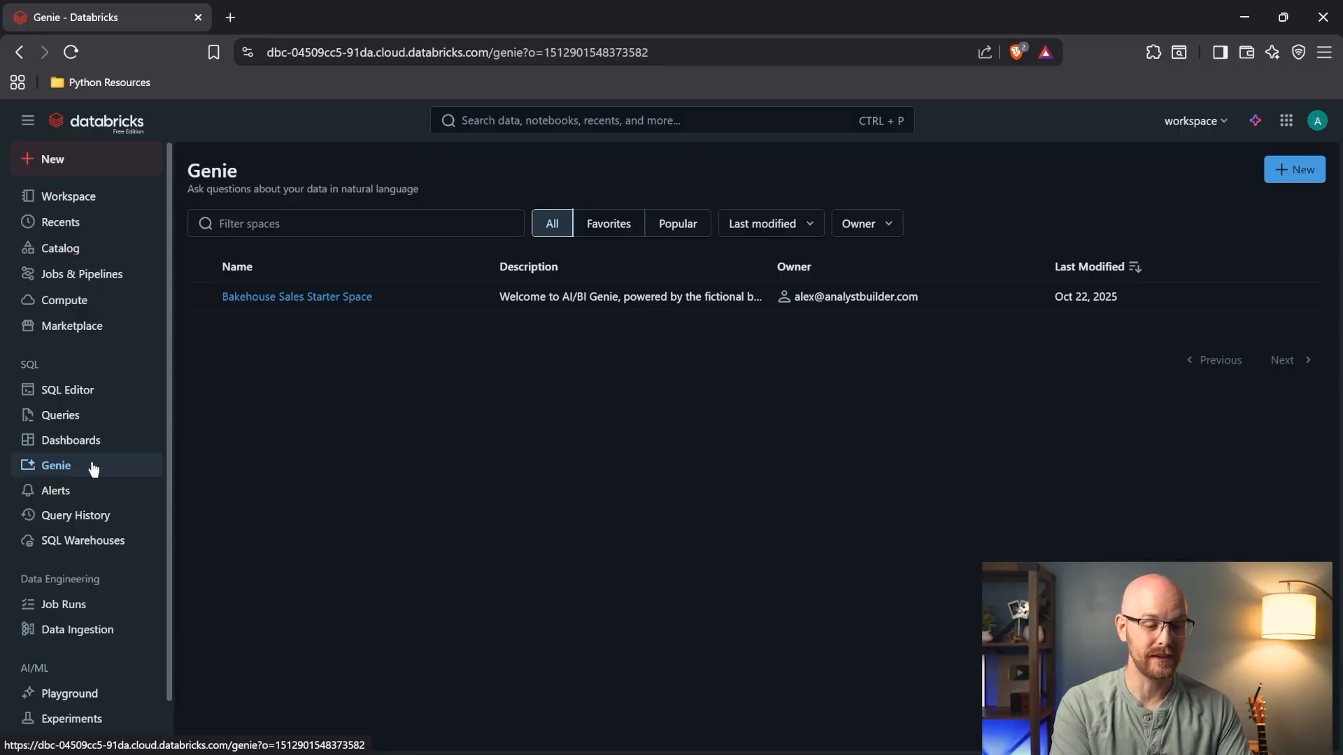
- Look into the Bakehouse Sales Starter Space, then view the empty Alerts page
left_click(294, 297)
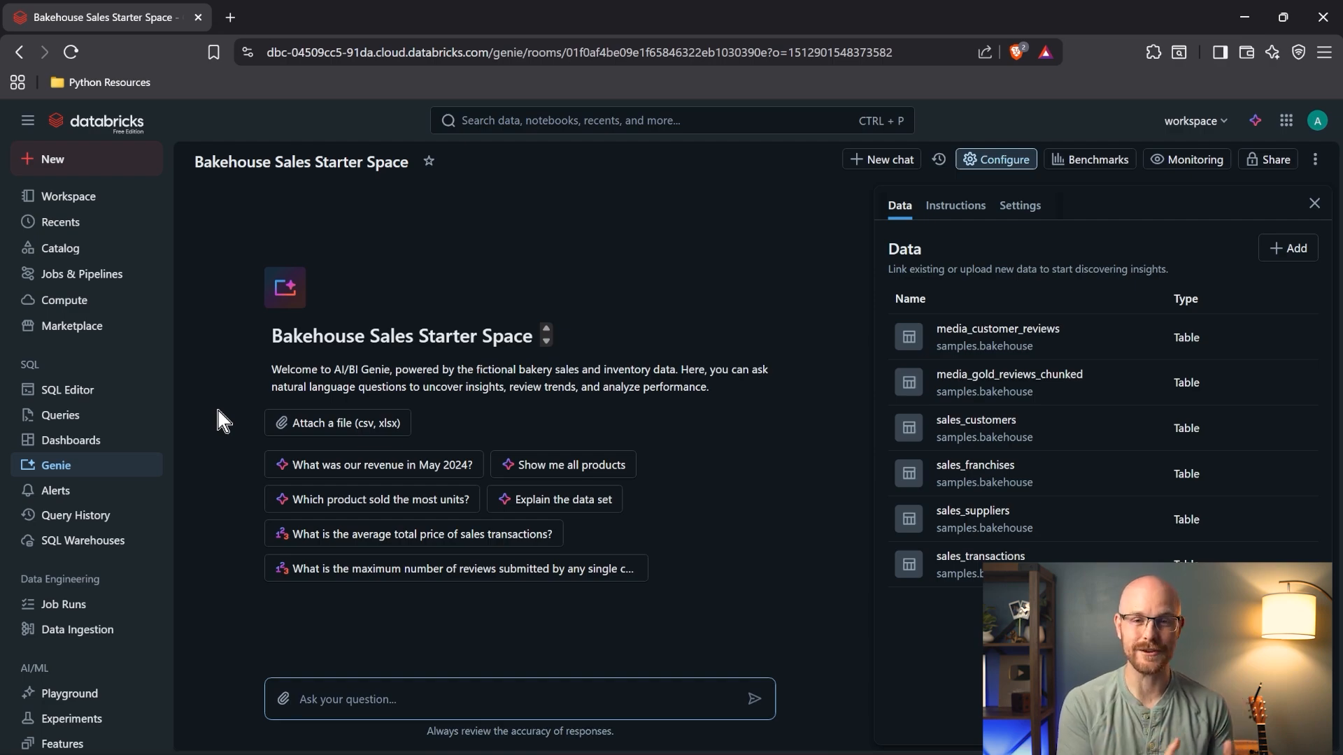
left_click(96, 489)
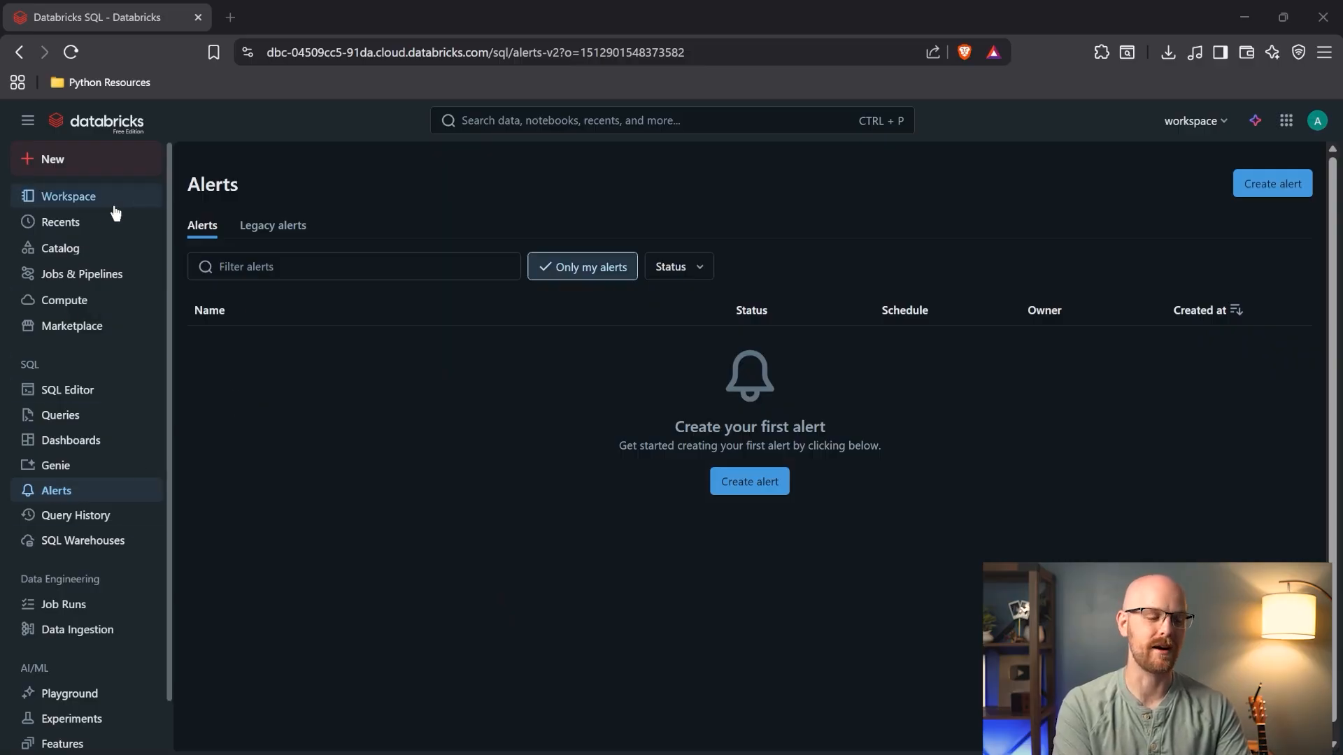
- Check the empty Job Runs page, then open Data Ingestion's Add data page
scroll(98, 536, "down", 1)
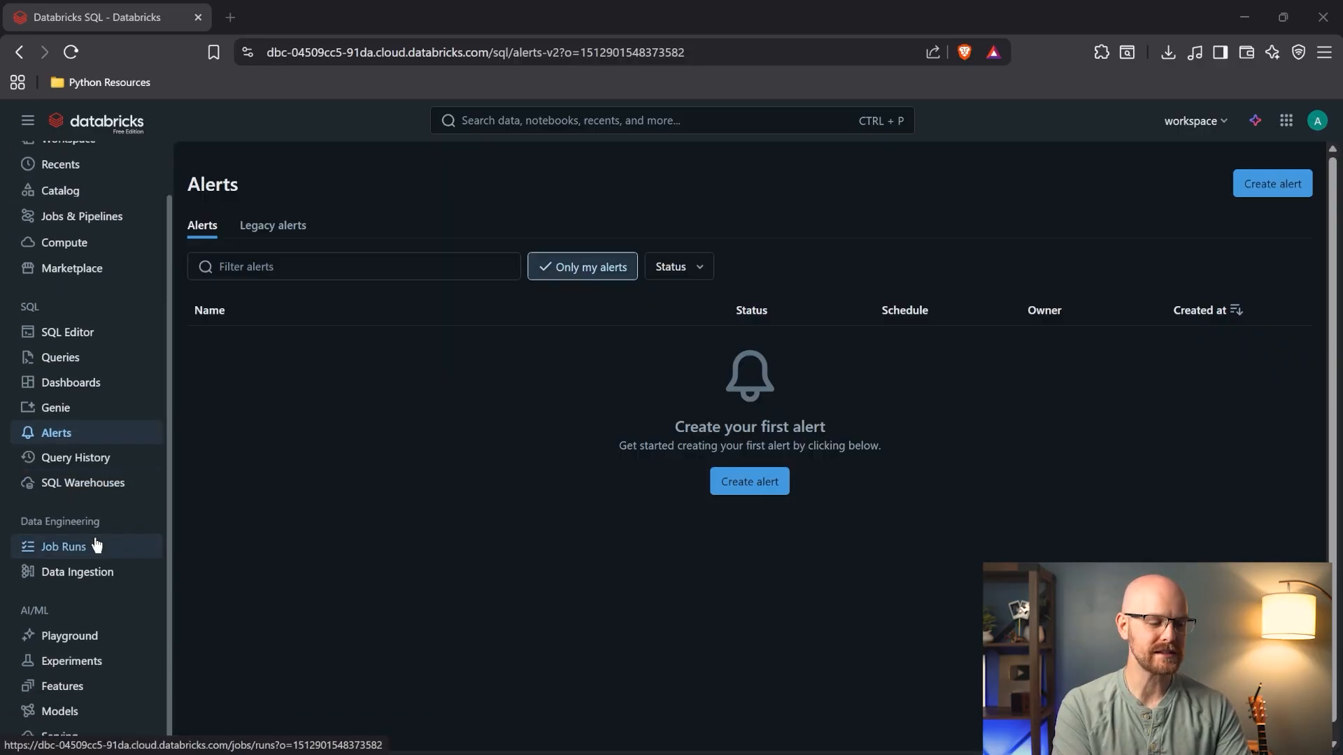
left_click(97, 545)
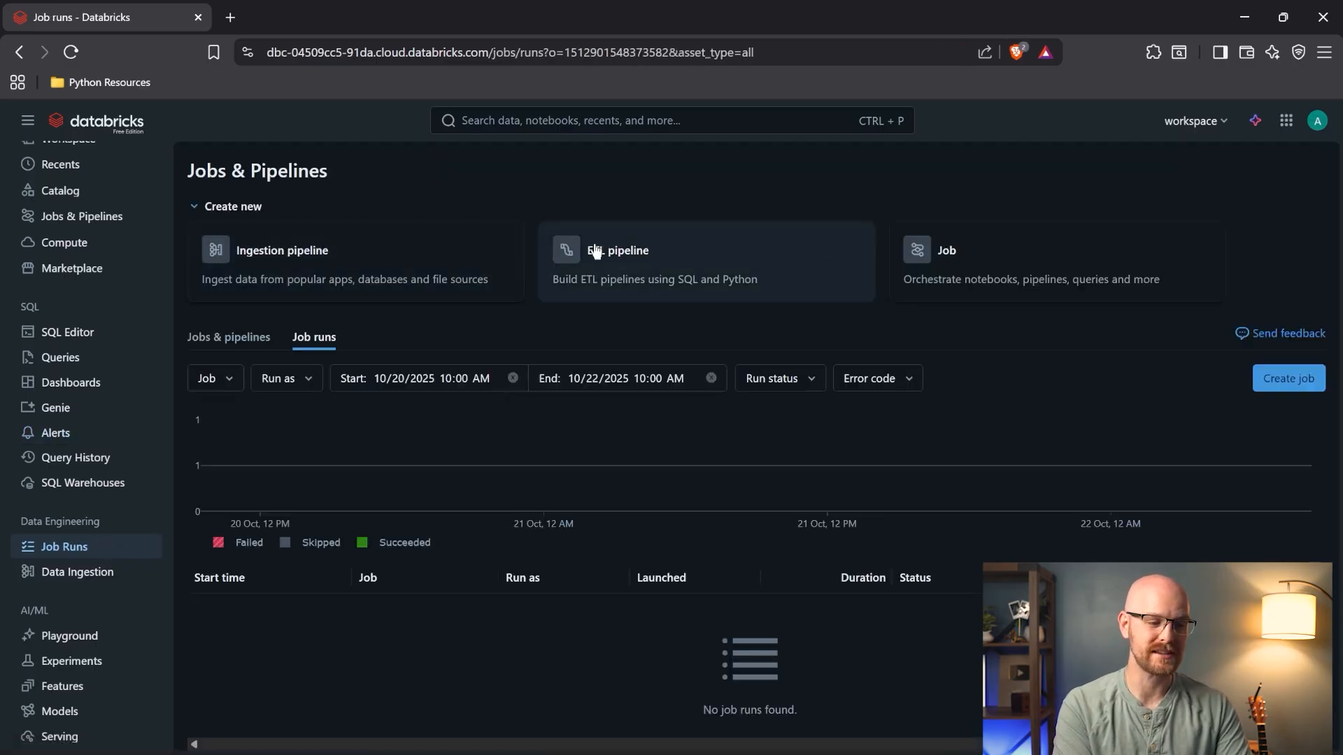
left_click(118, 580)
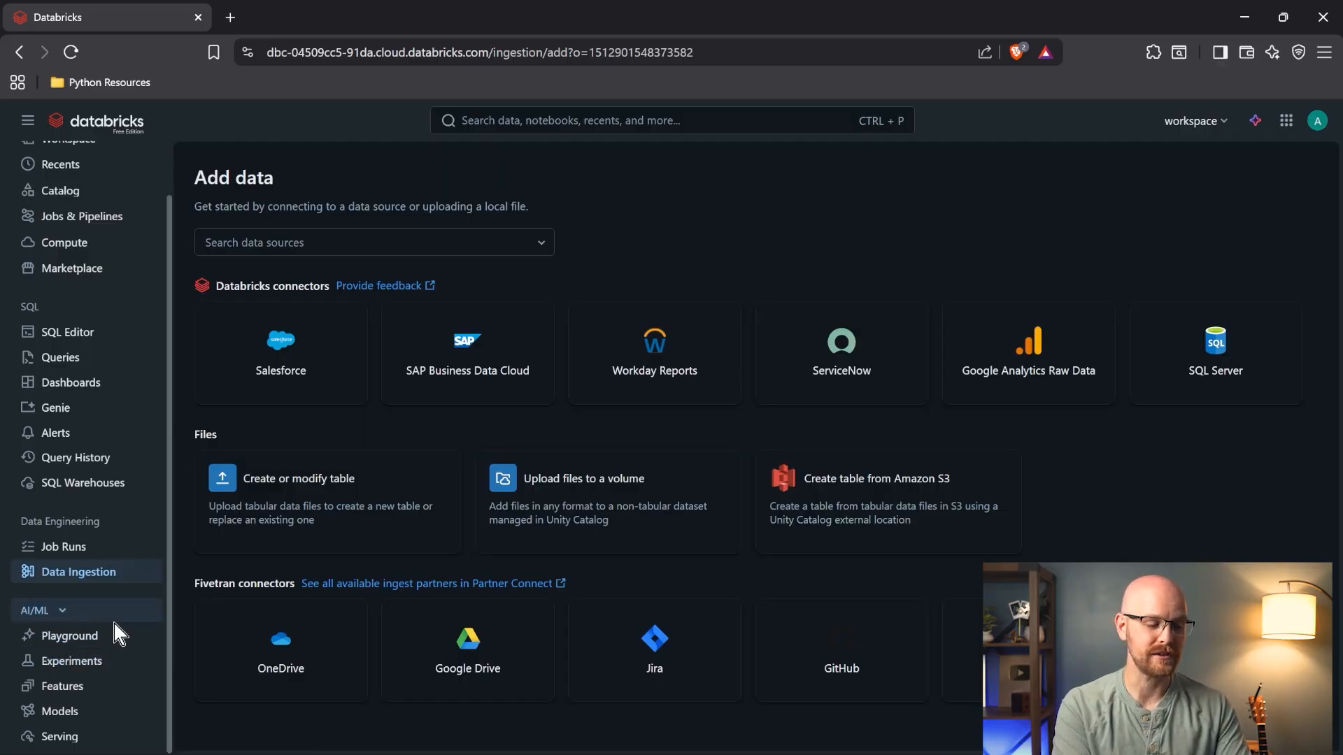
- Look through the AI Playground, then go to the Experiments page, which is empty
left_click(128, 640)
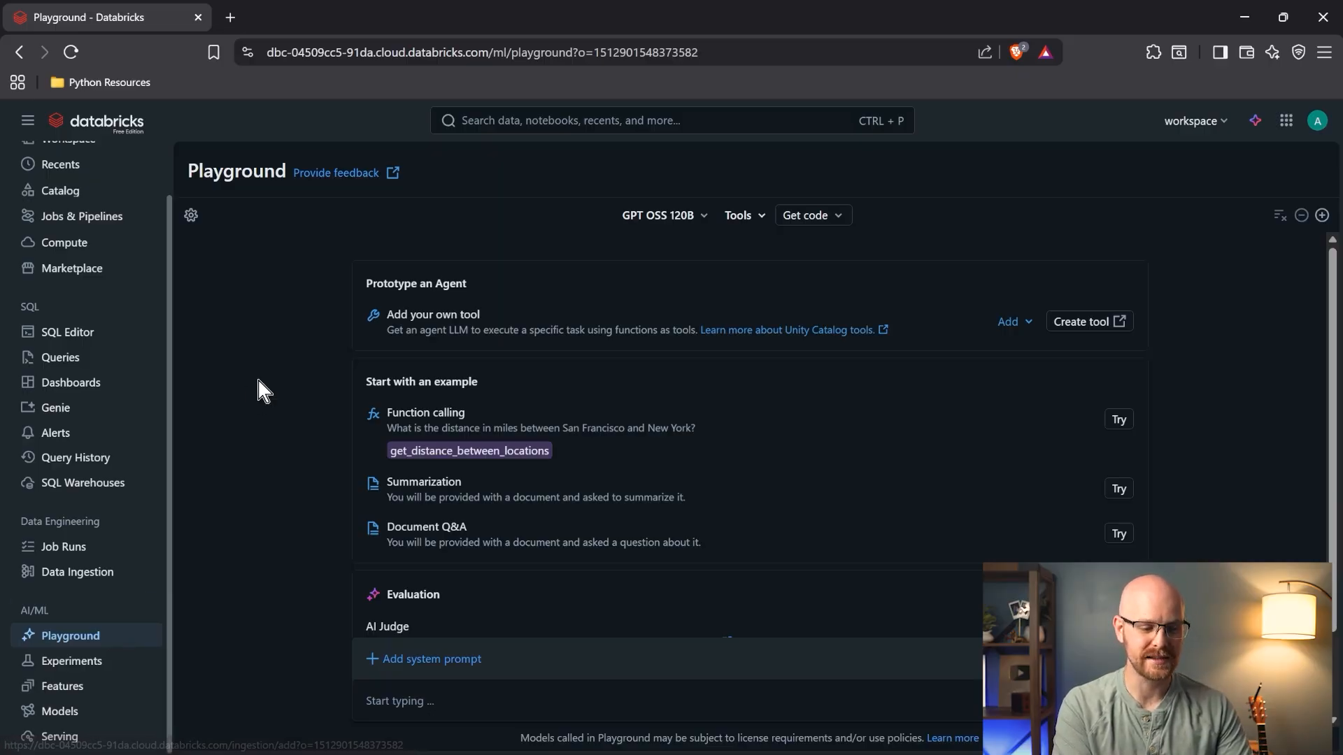
scroll(258, 380, "down", 2)
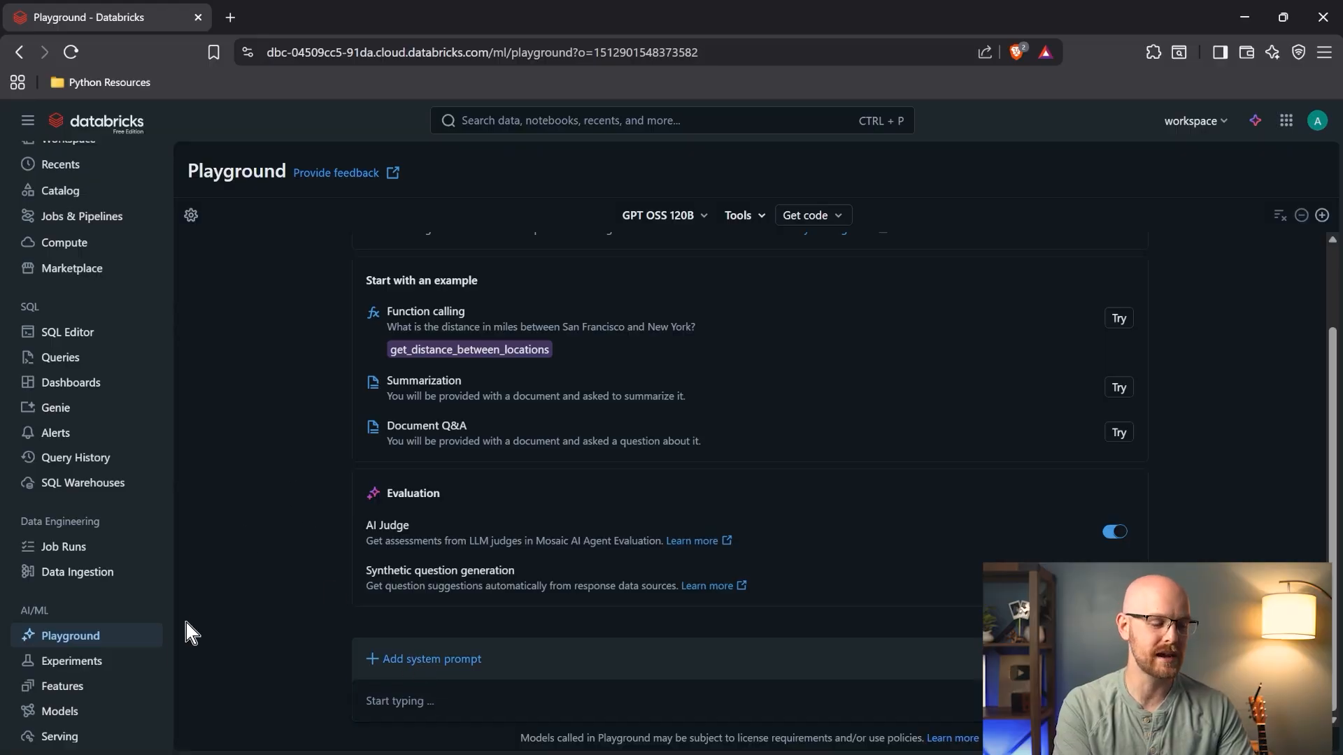
left_click(113, 660)
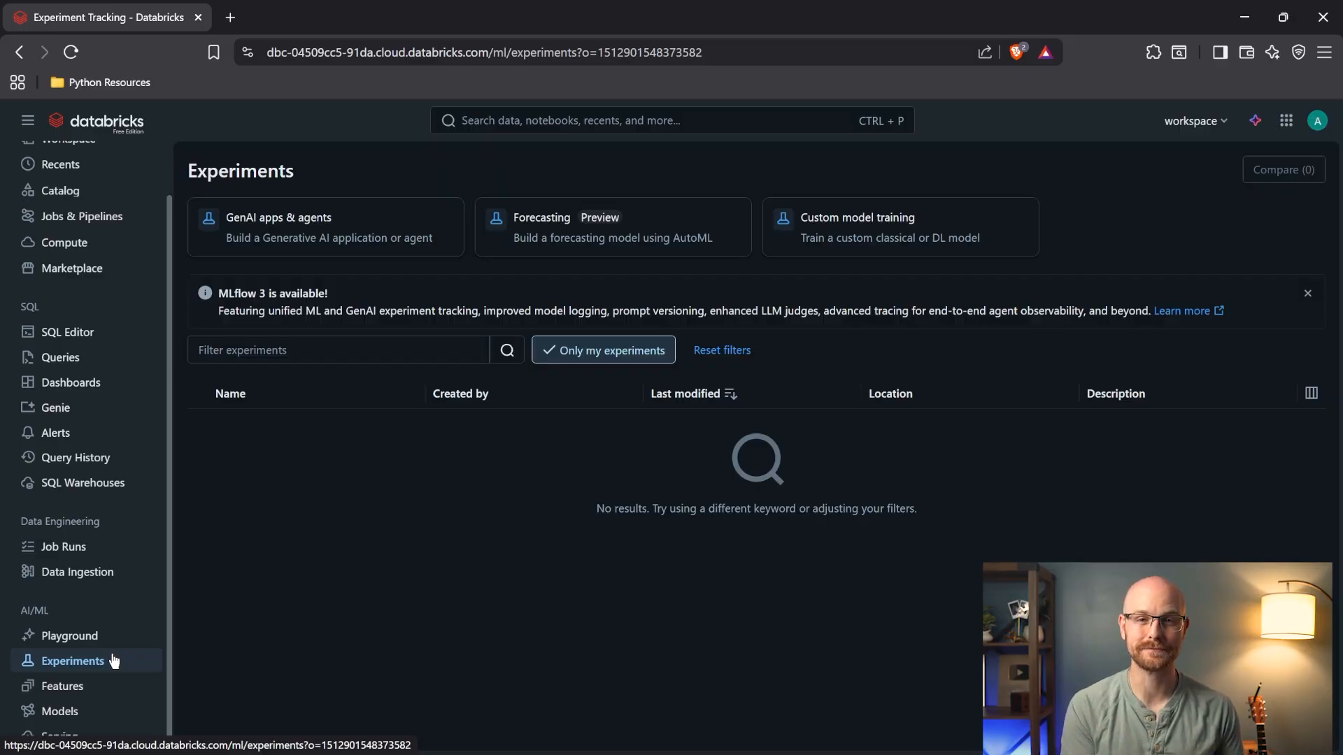
- Scroll the sidebar to the top to get back to the Workspace home folder
scroll(114, 661, "up", 2)
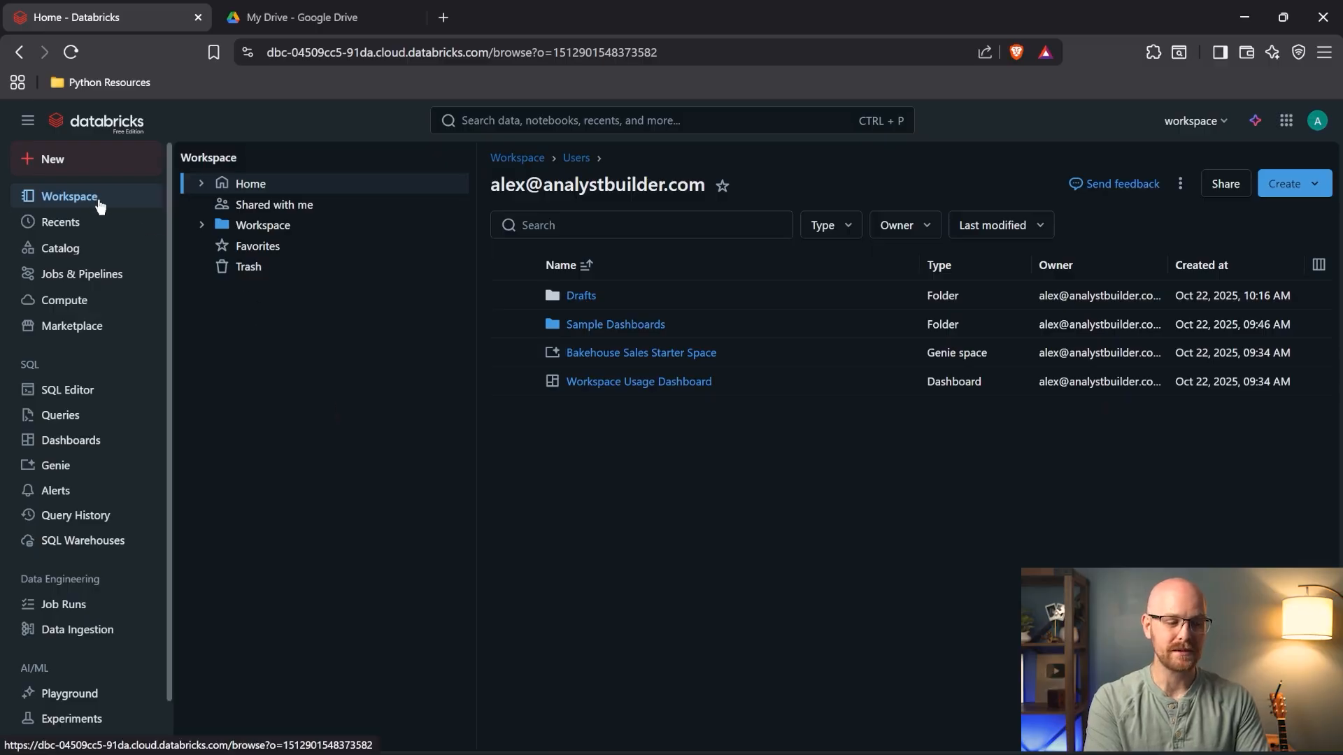
- Open the empty workspace.default schema in Catalog and show its Create options
left_click(95, 249)
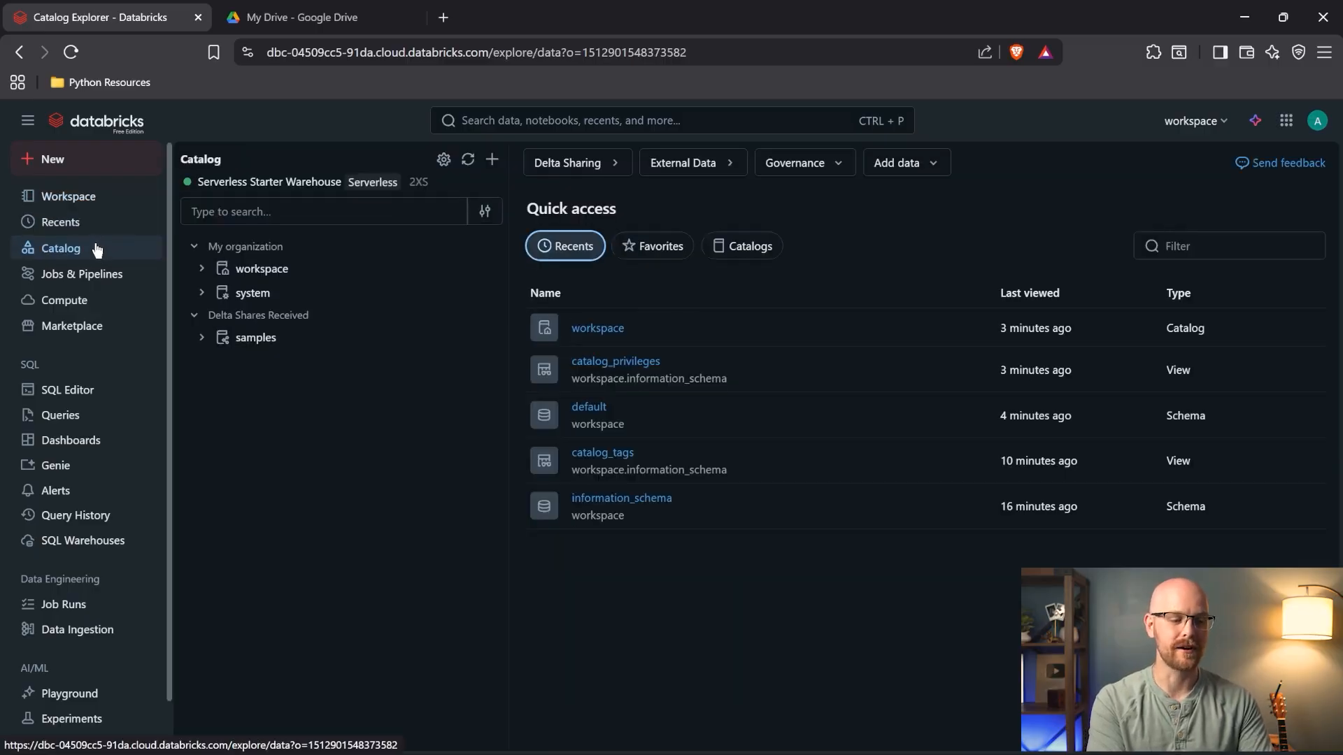
left_click(201, 268)
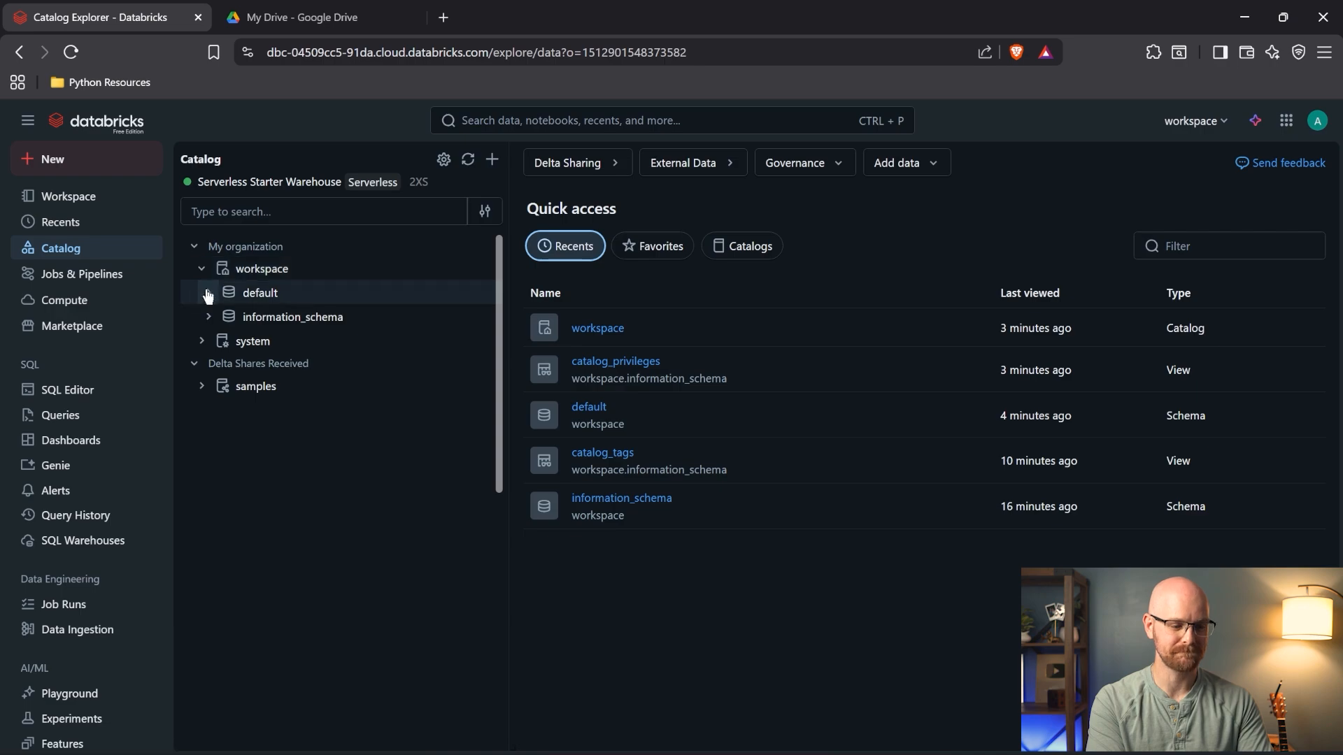
left_click(208, 294)
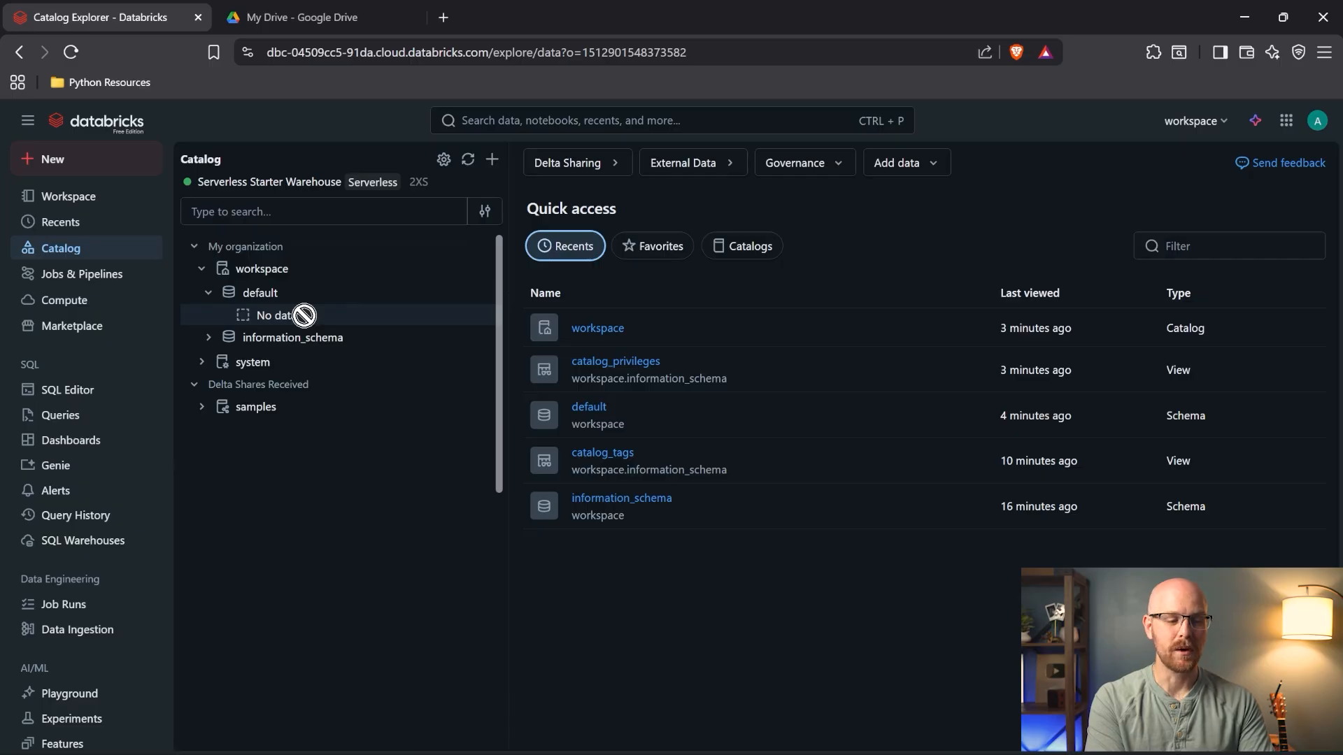
left_click(331, 303)
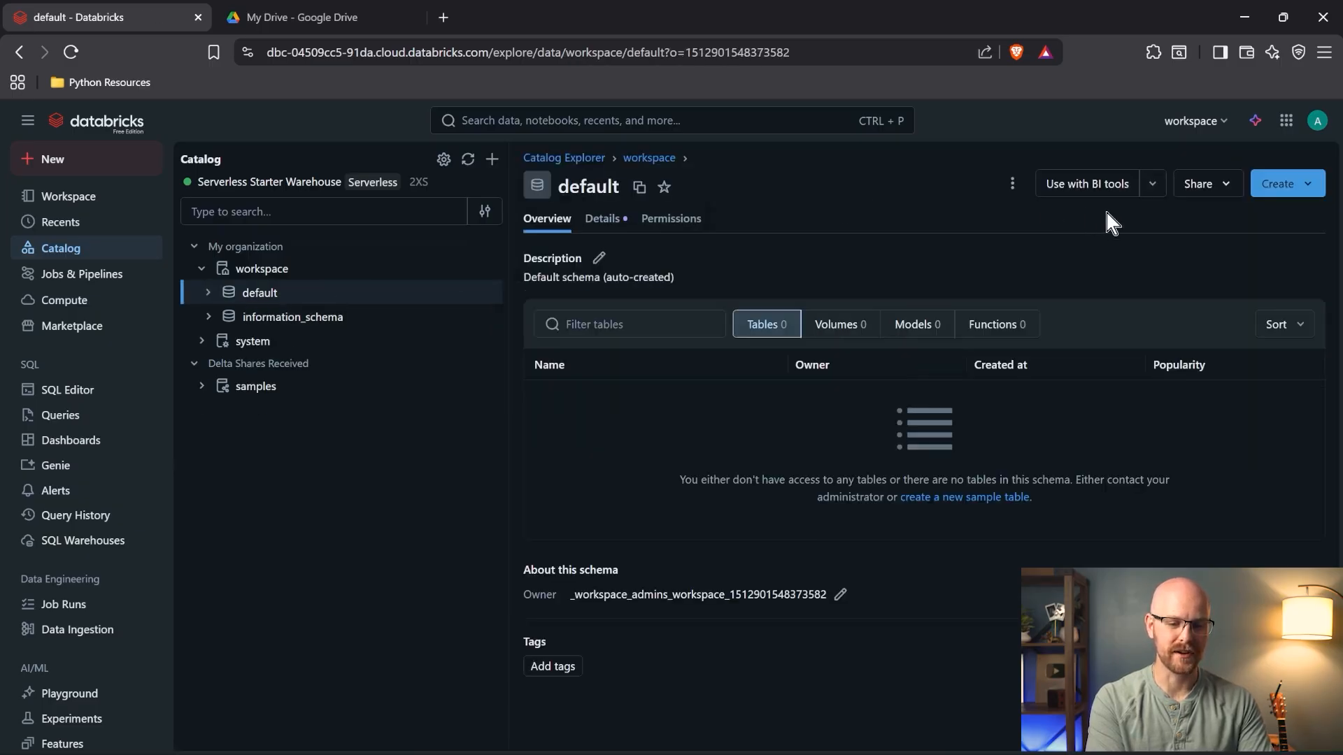
left_click(1308, 183)
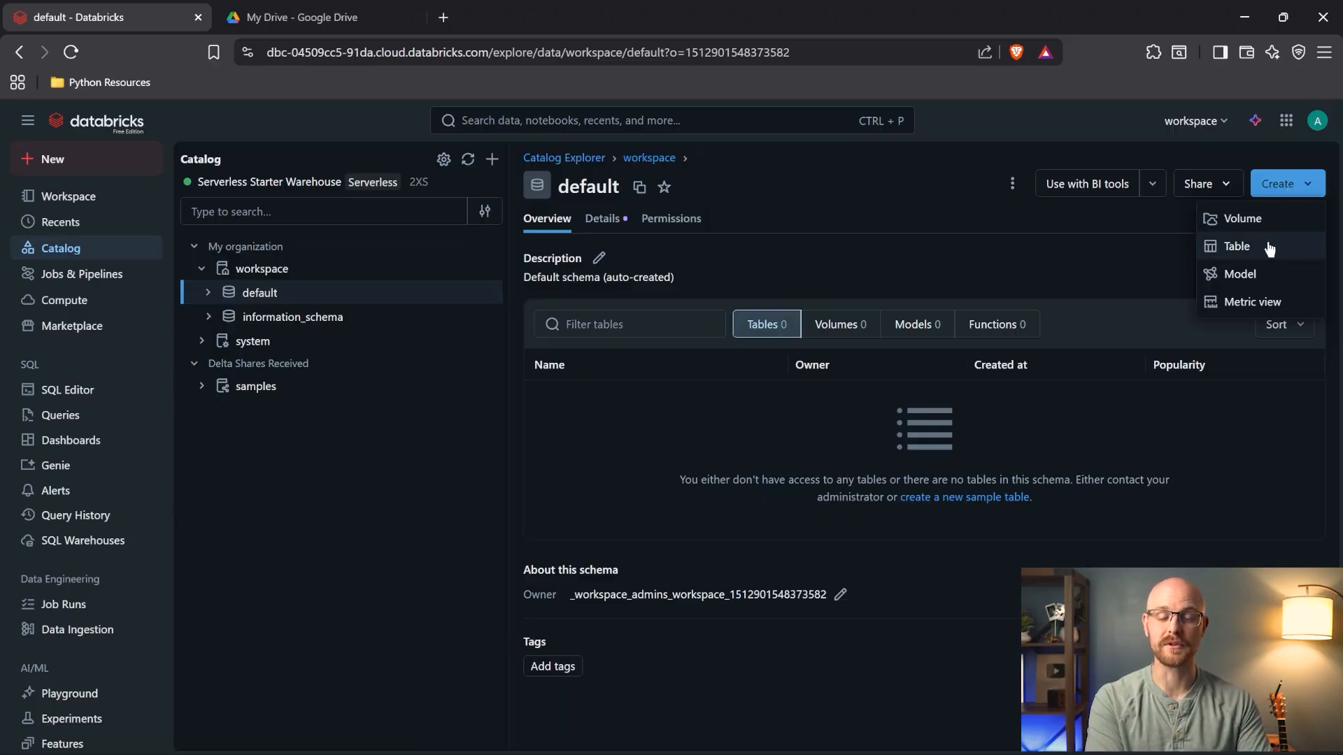
- Create a volume named YouTubeSeries in workspace.default and select it in the catalog tree
left_click(1262, 218)
left_click(589, 324)
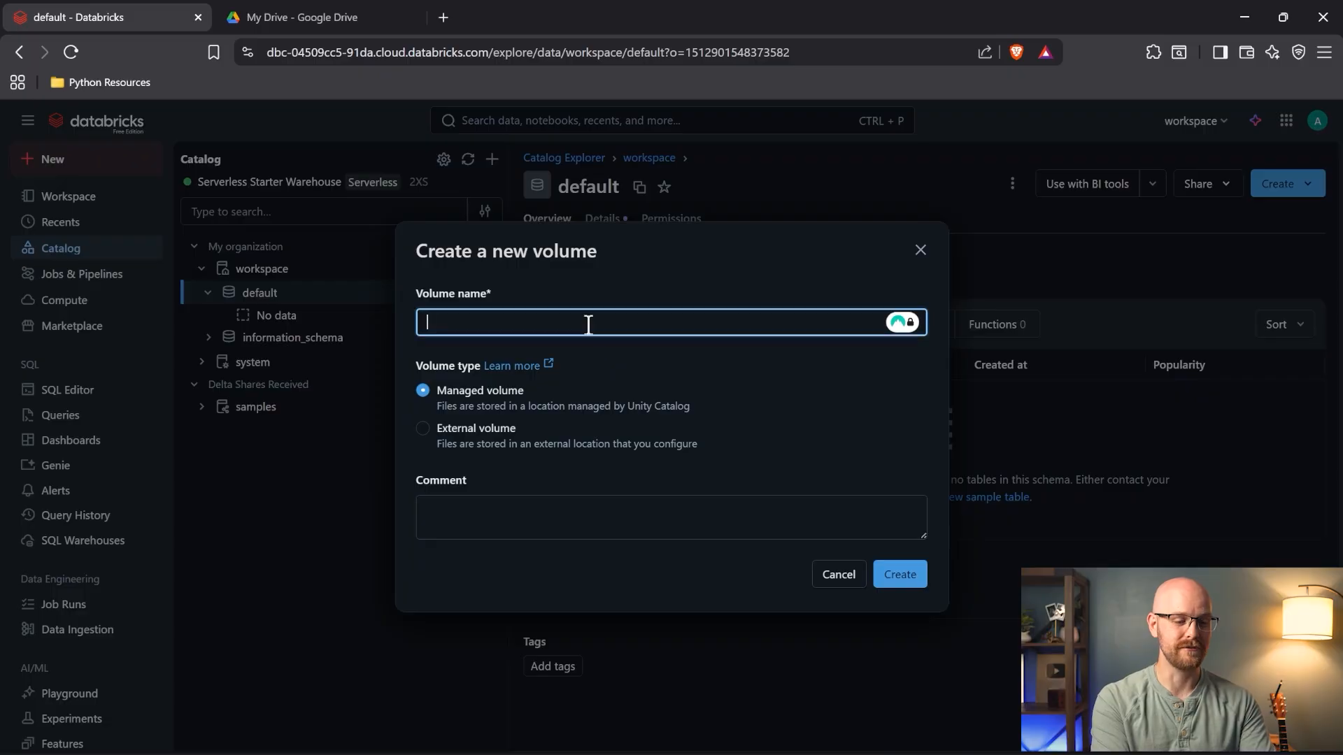
type("YouTu")
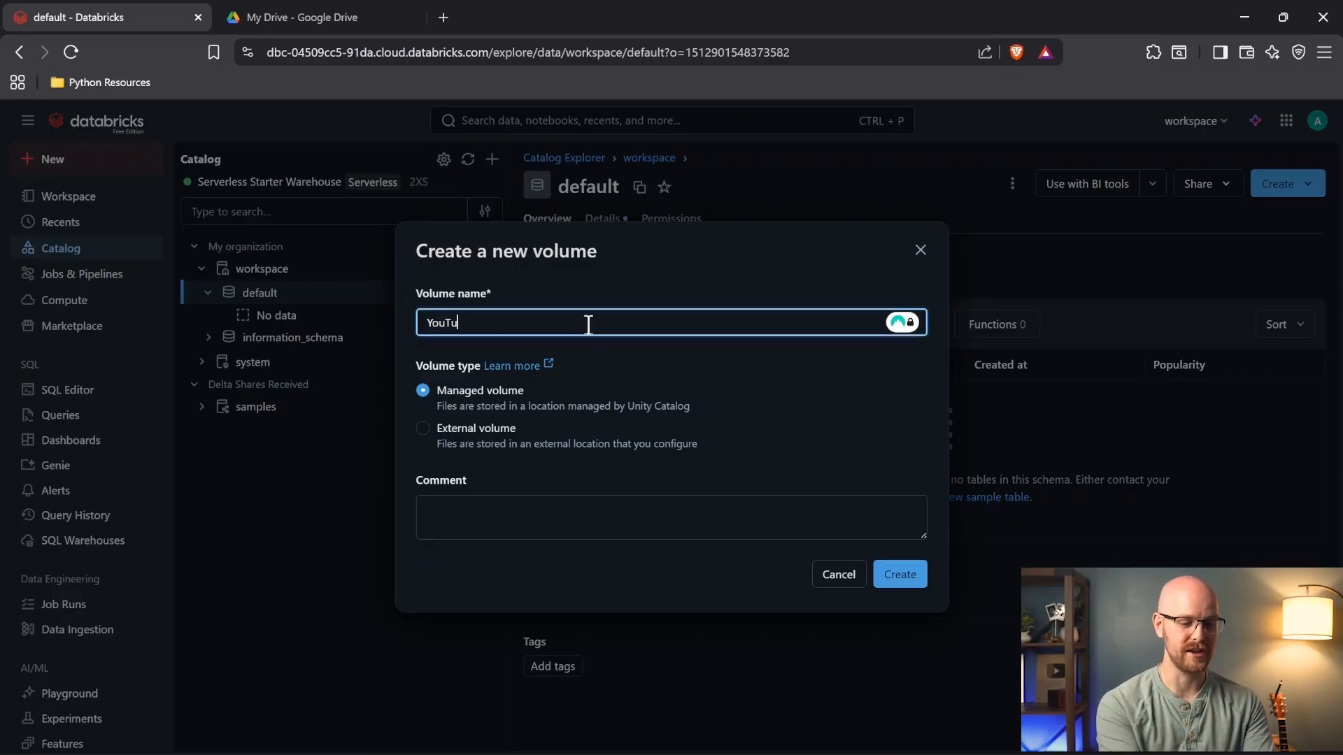
type("beSeries")
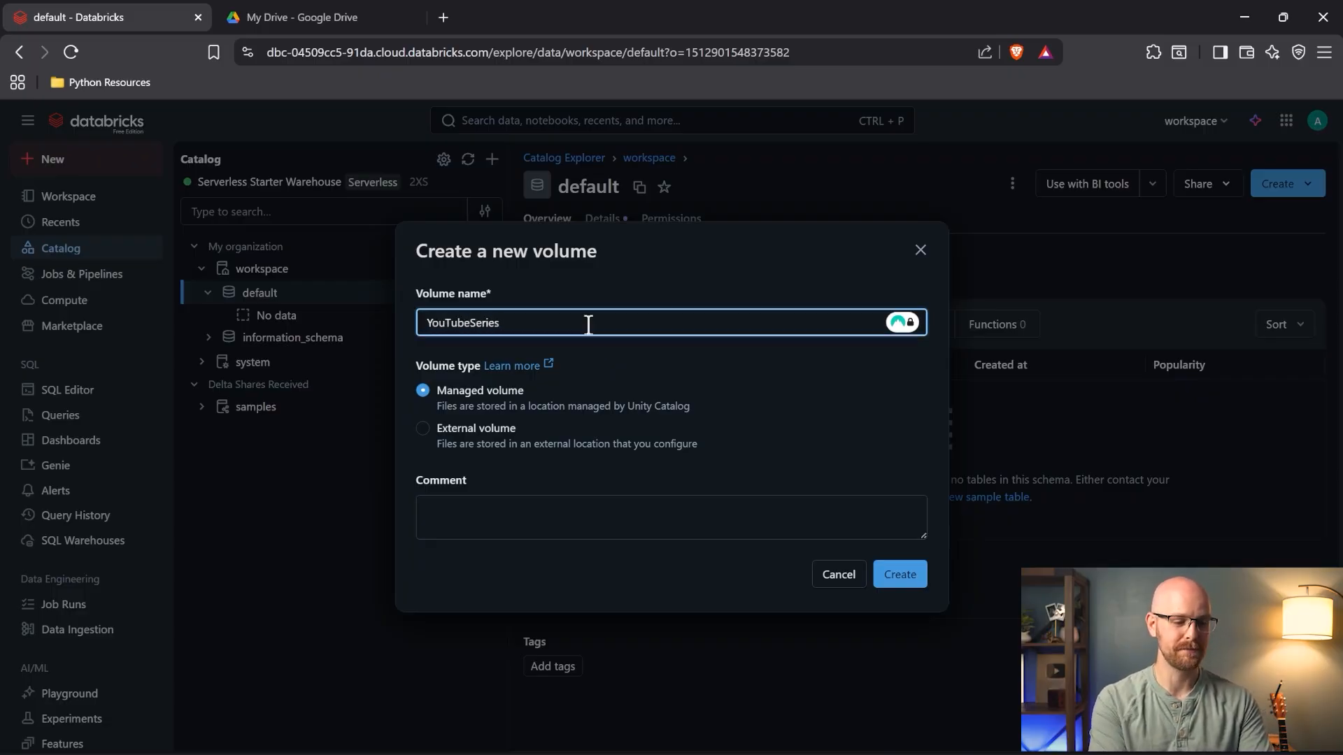
left_click(906, 580)
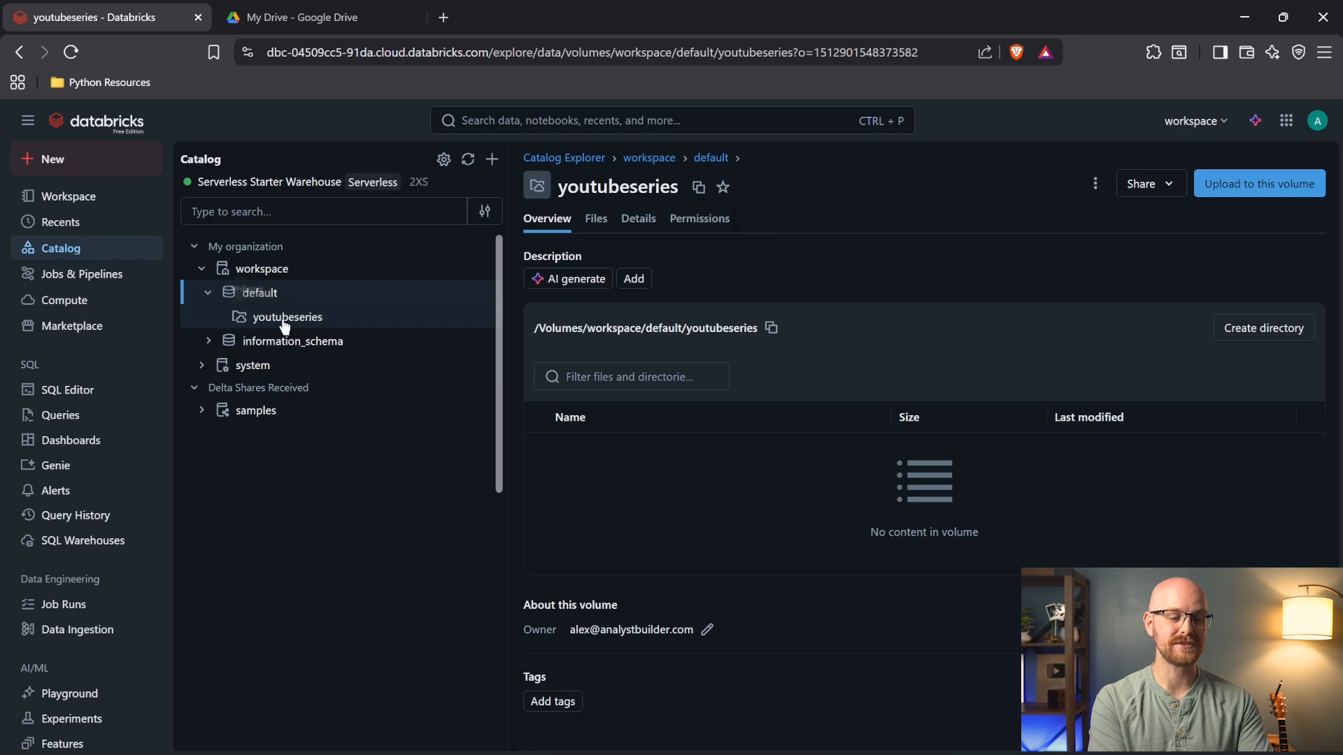
left_click(293, 328)
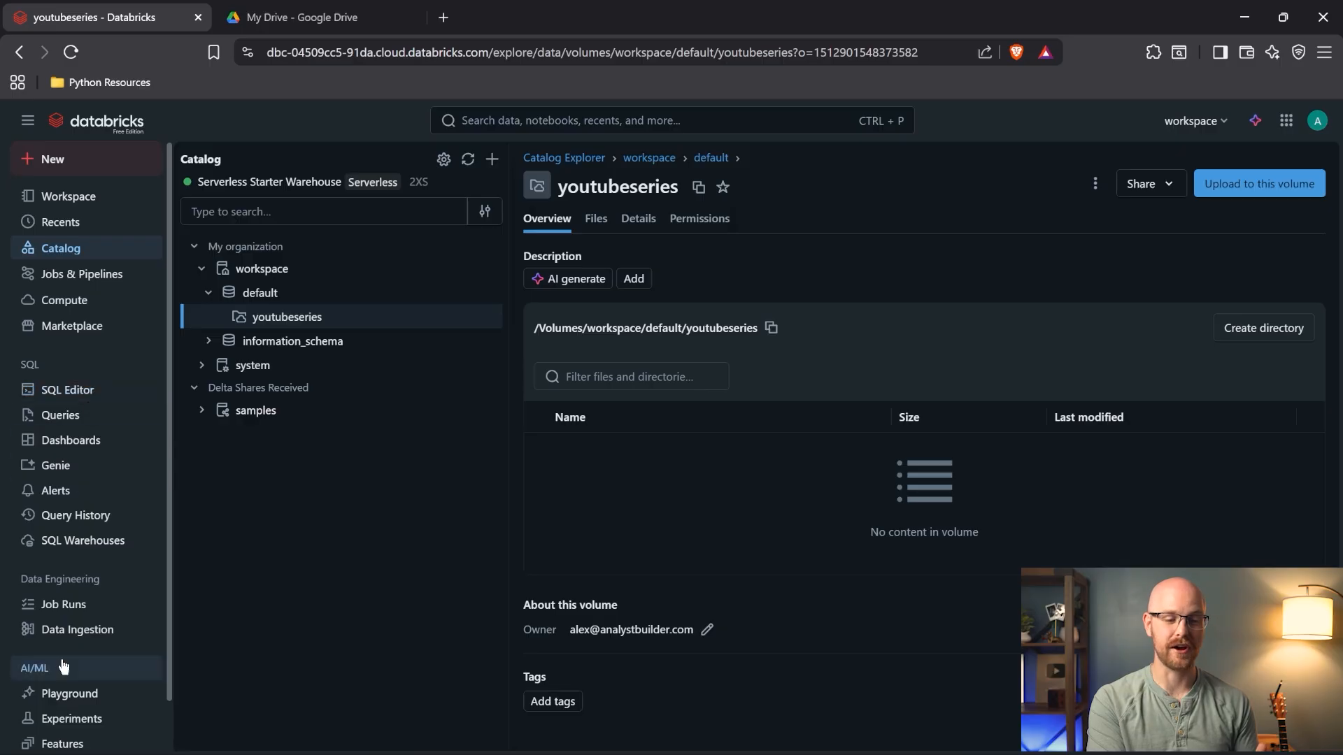
- Upload customerscsv.csv into the youtubeseries volume, preview its customer rows, and close the preview
left_click(1267, 185)
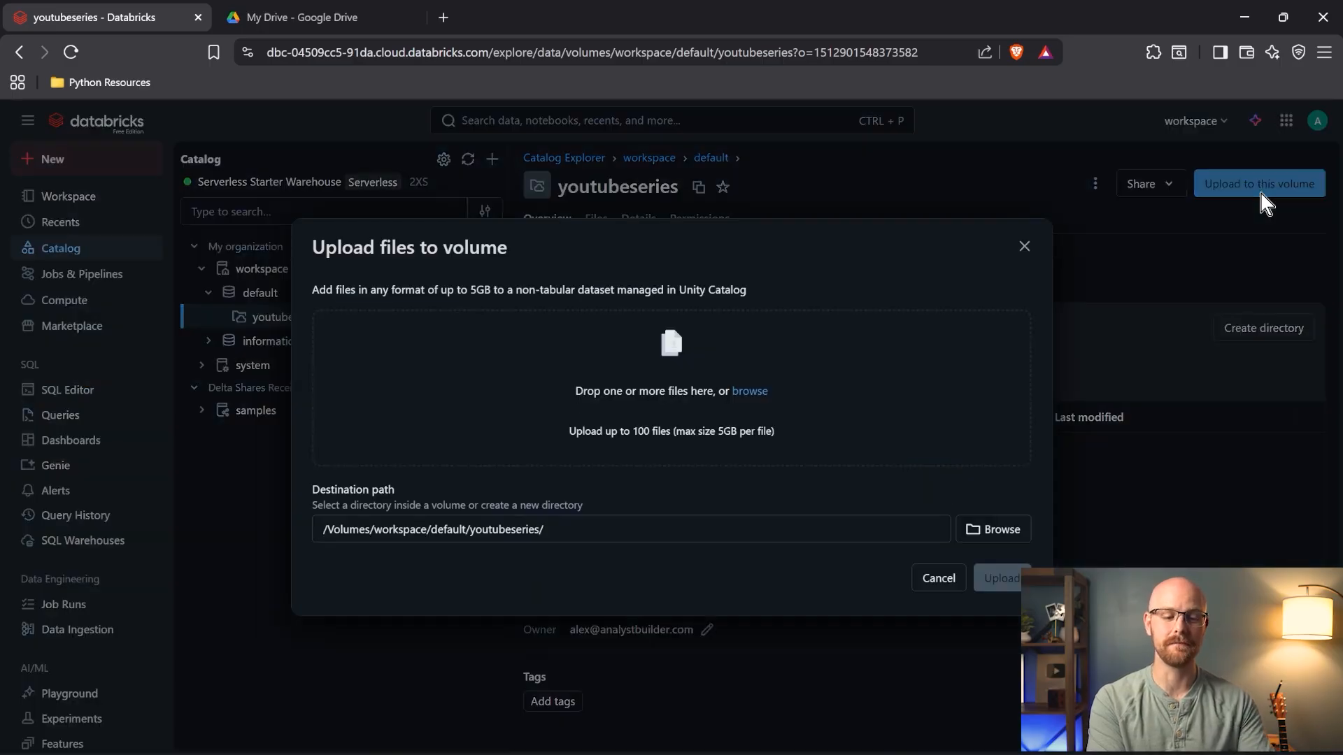
left_click(750, 392)
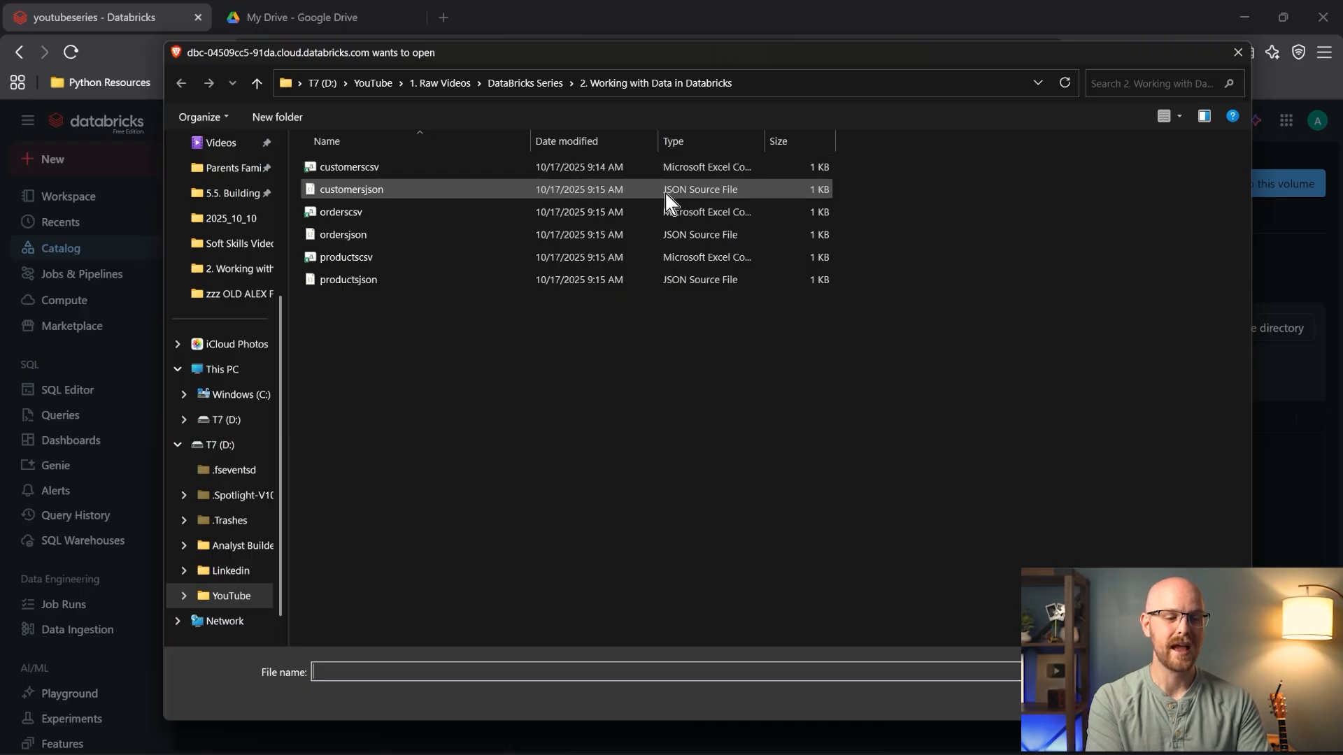
double_click(405, 168)
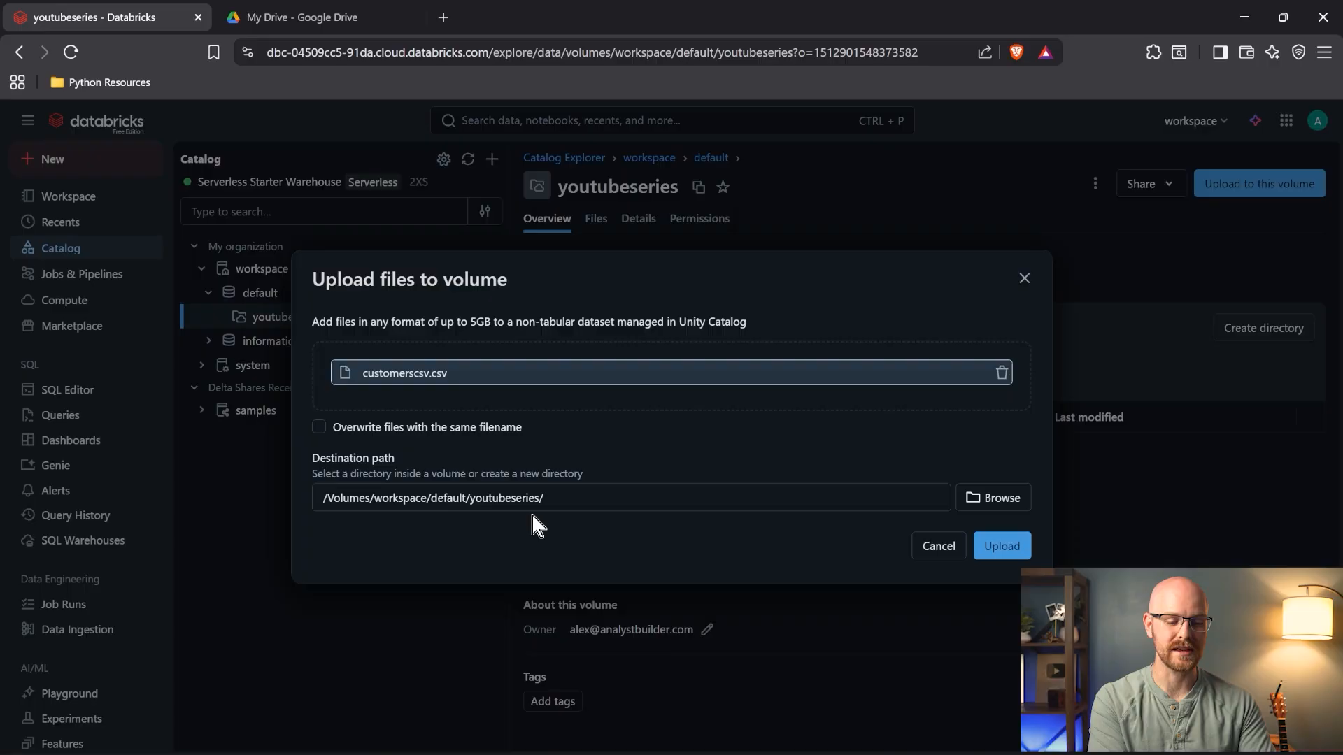
left_click(1002, 546)
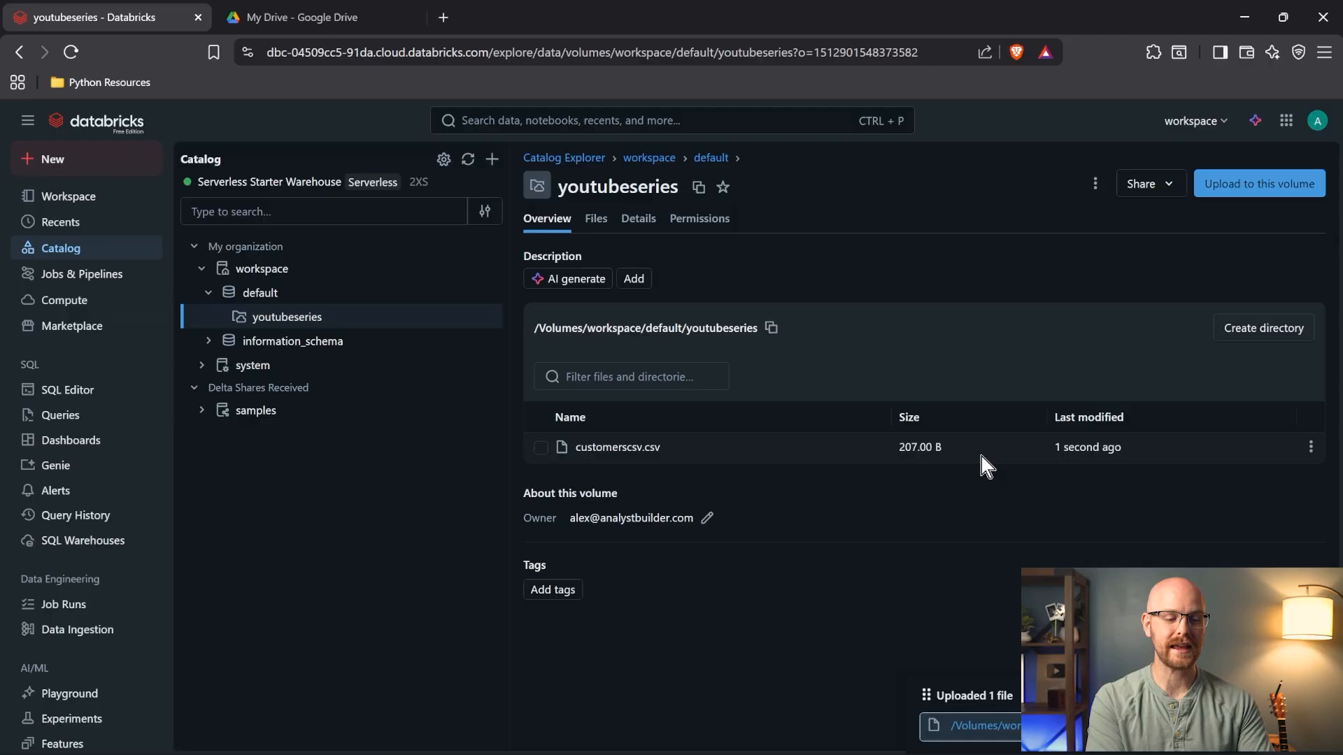
left_click(616, 454)
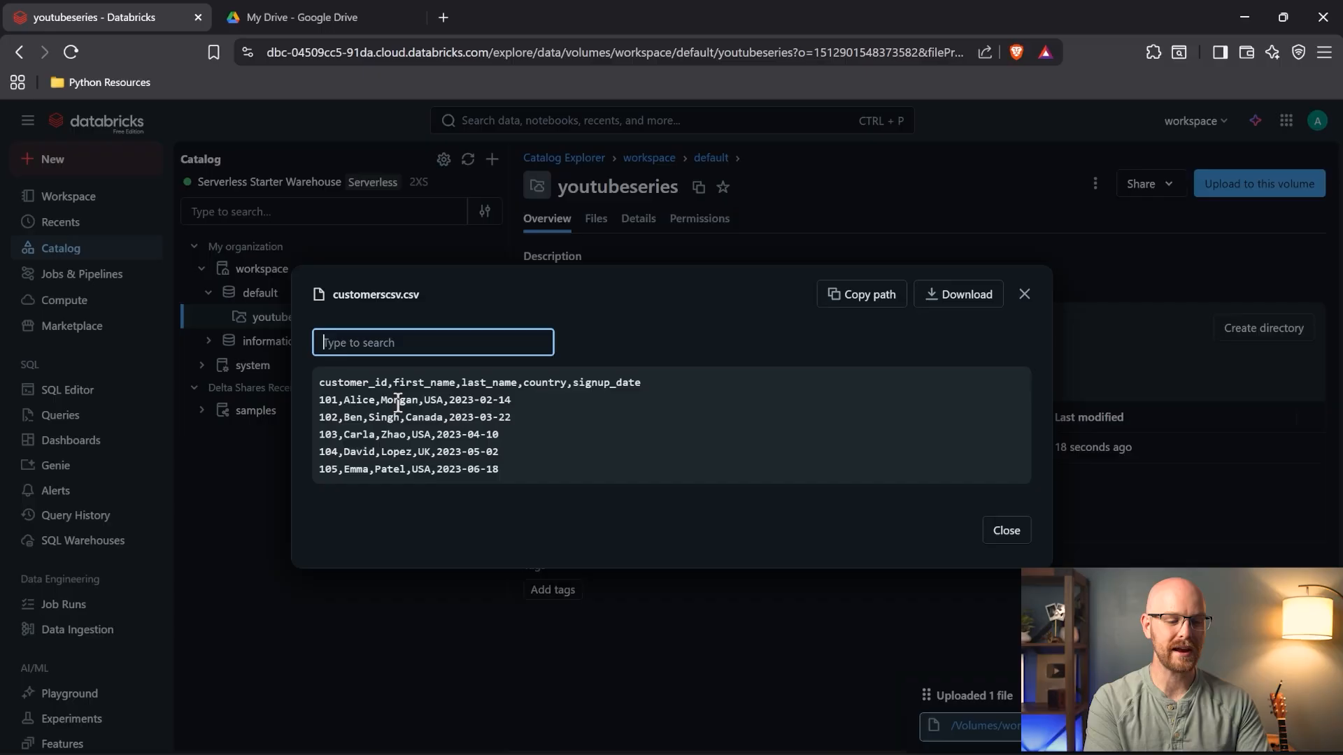
key("Escape")
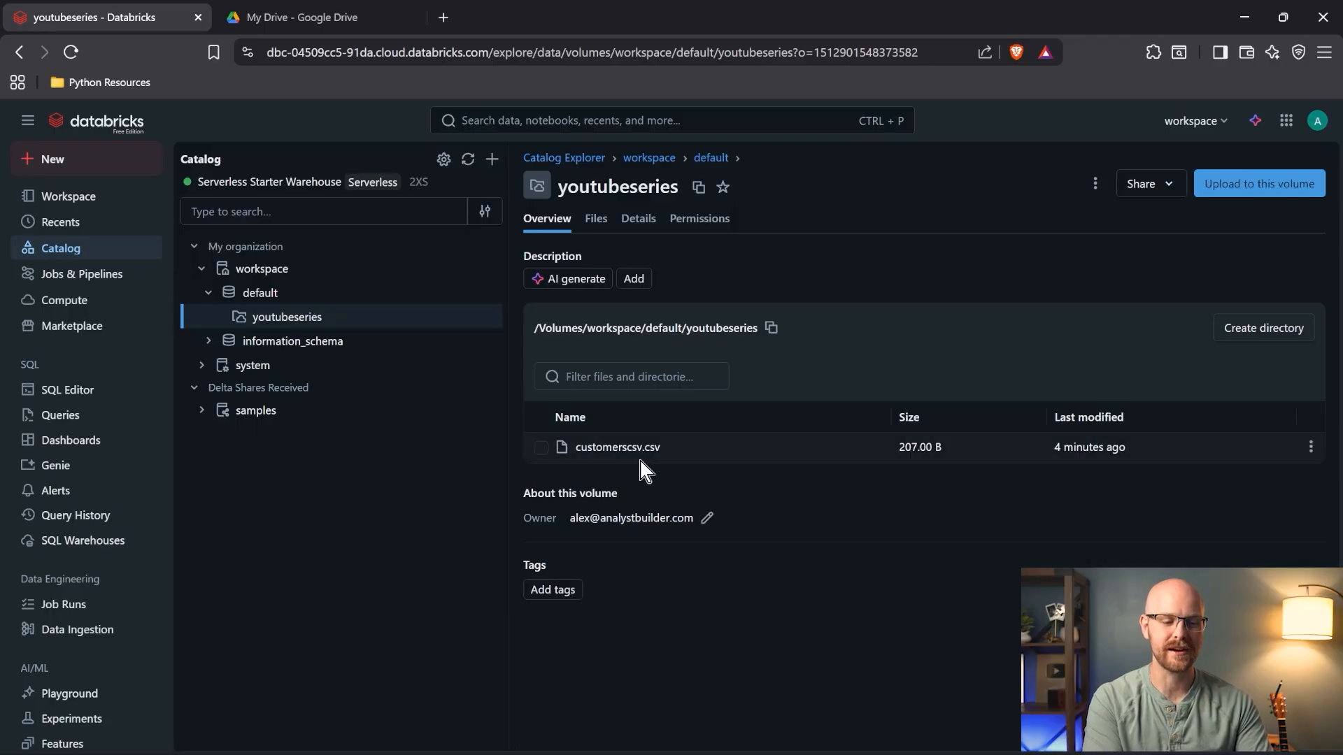
- Copy the path of customerscsv.csv from the volume's Files listing
left_click(587, 225)
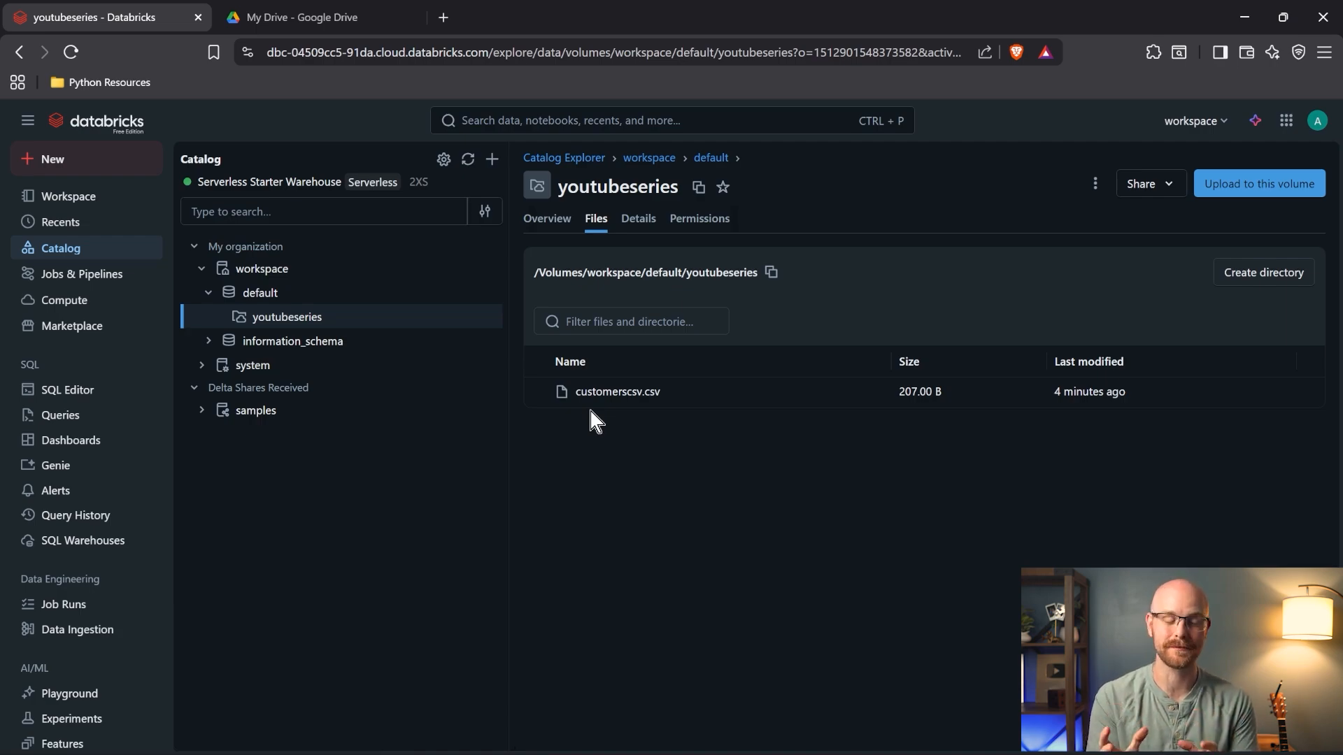
left_click(1310, 391)
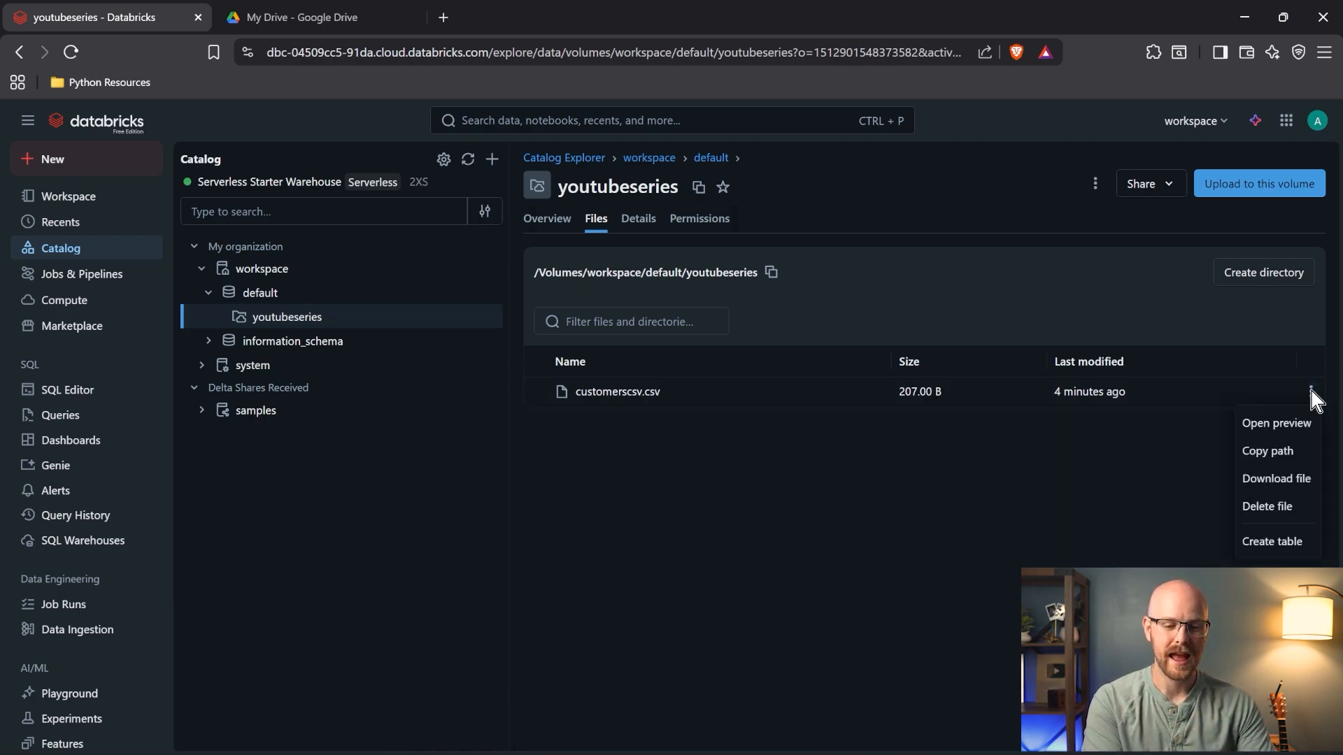
left_click(1284, 450)
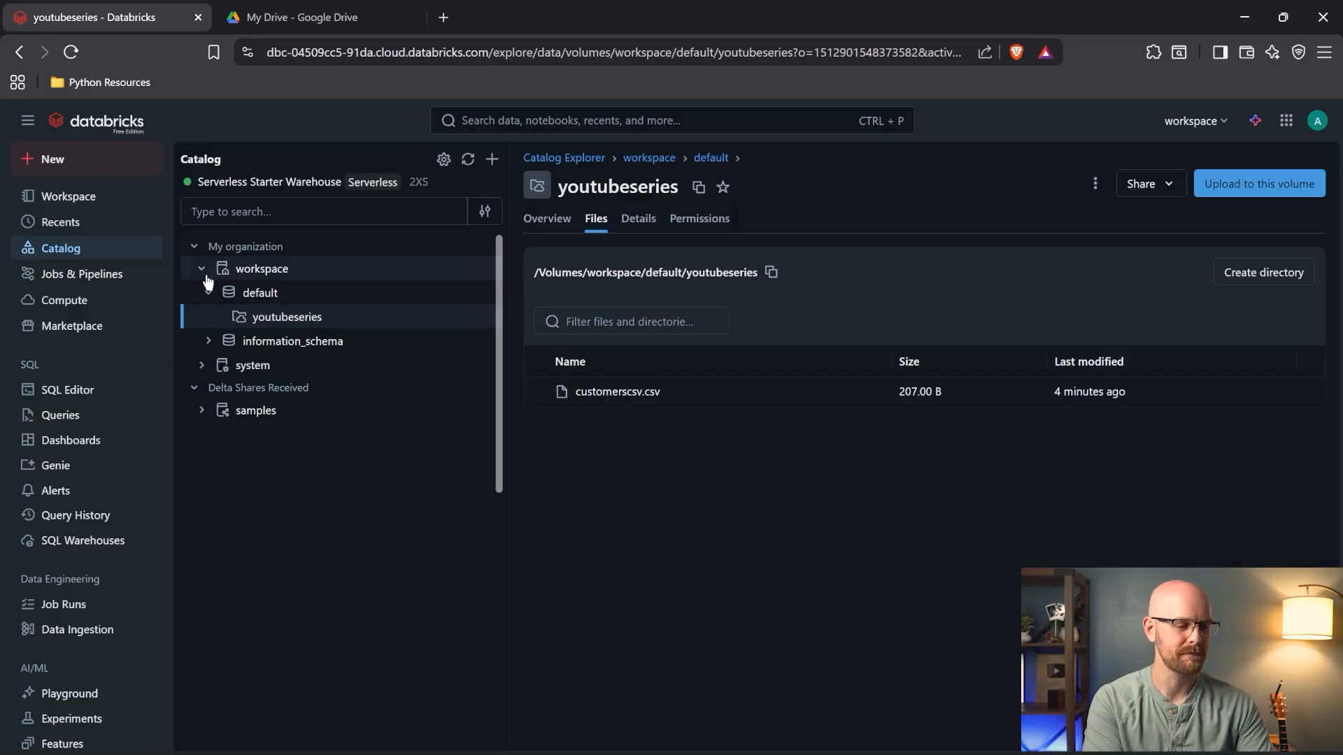
- In a new SQL query, write Select * From with the pasted file path in backticks
left_click(77, 402)
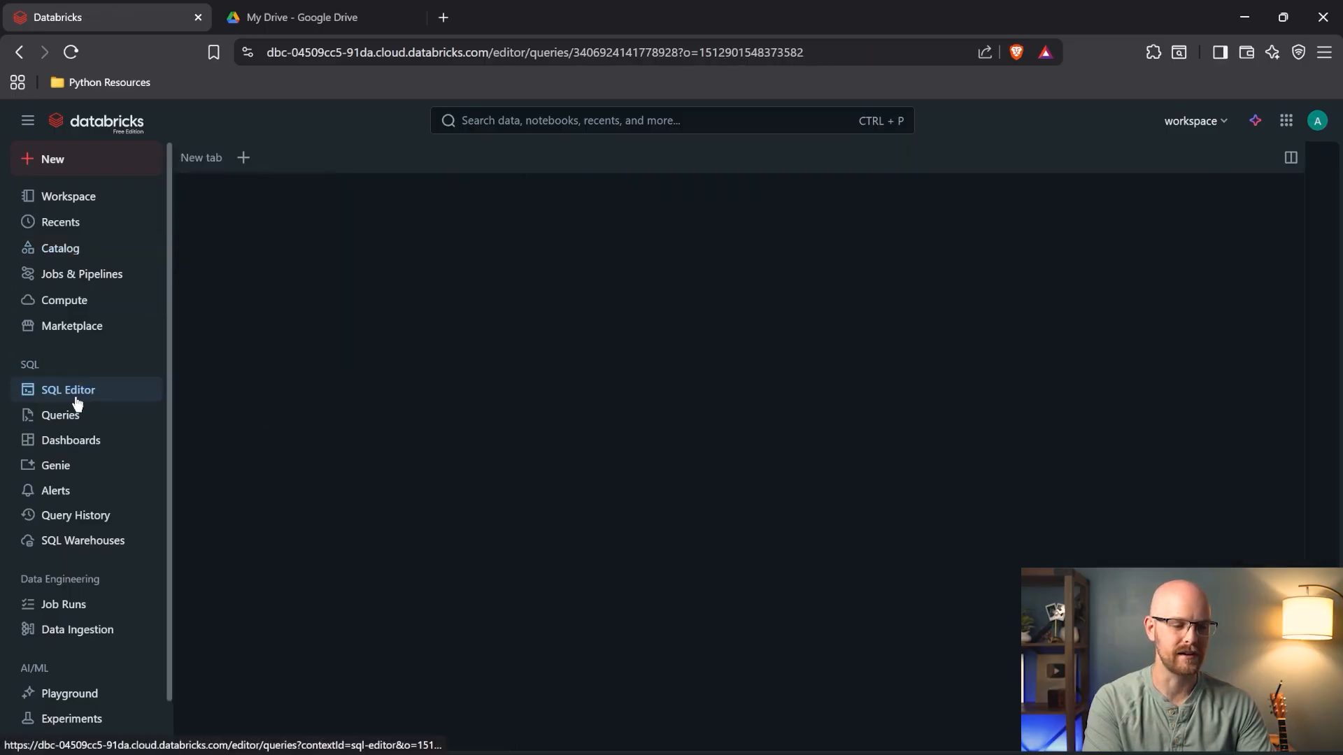
left_click(576, 257)
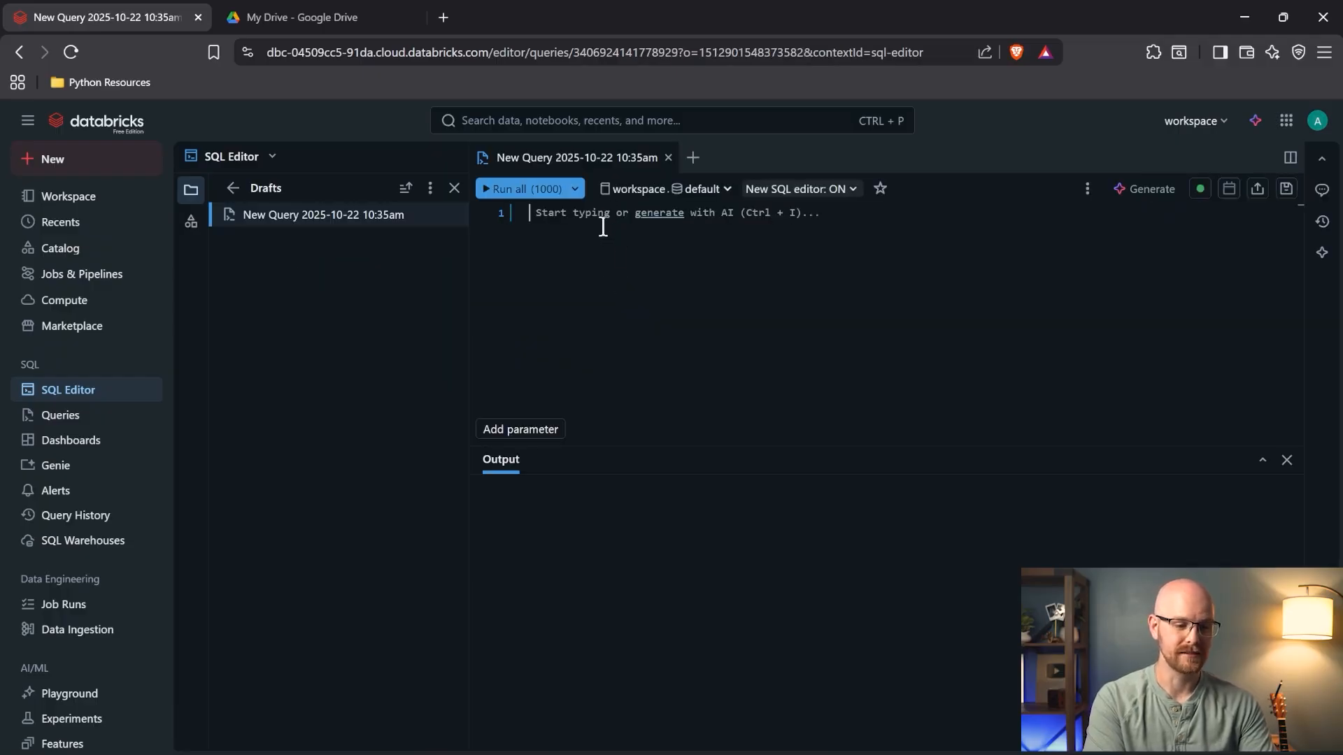
left_click(579, 240)
type("Select ")
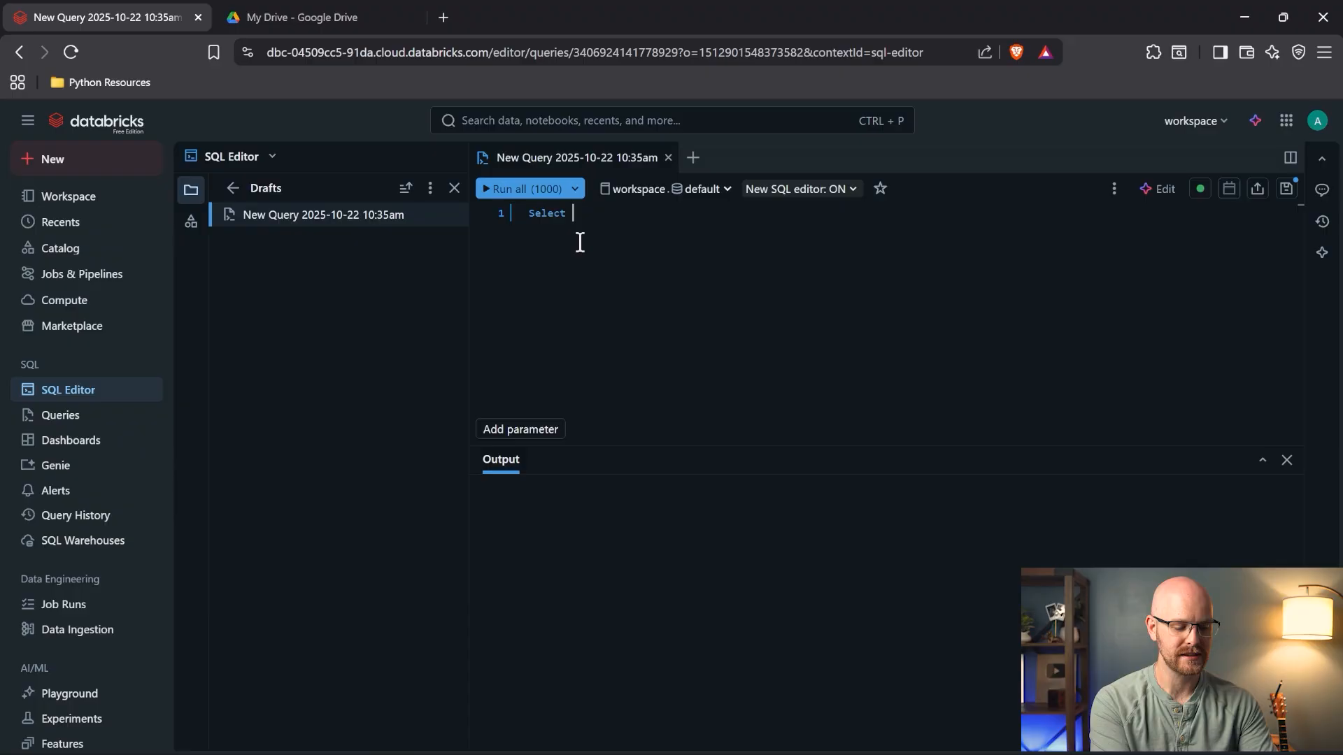
type("* ")
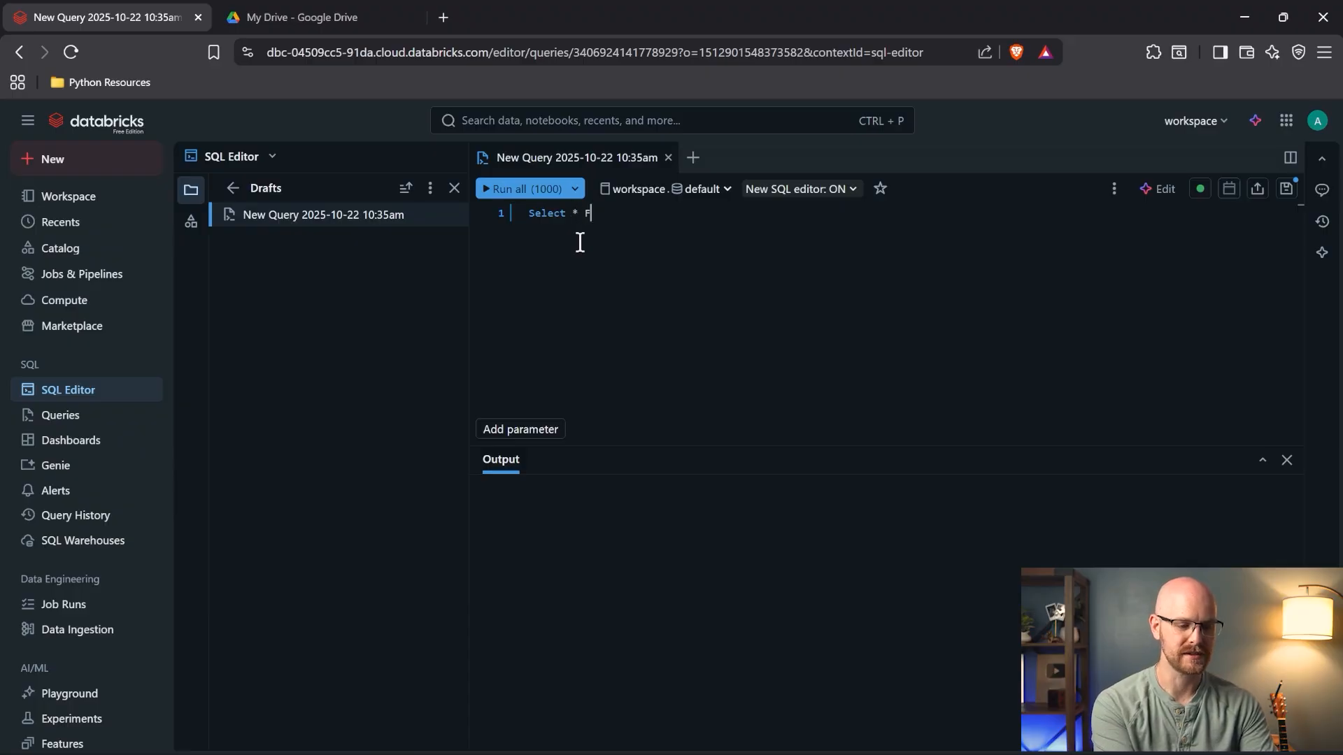
type("From")
key("ctrl+v")
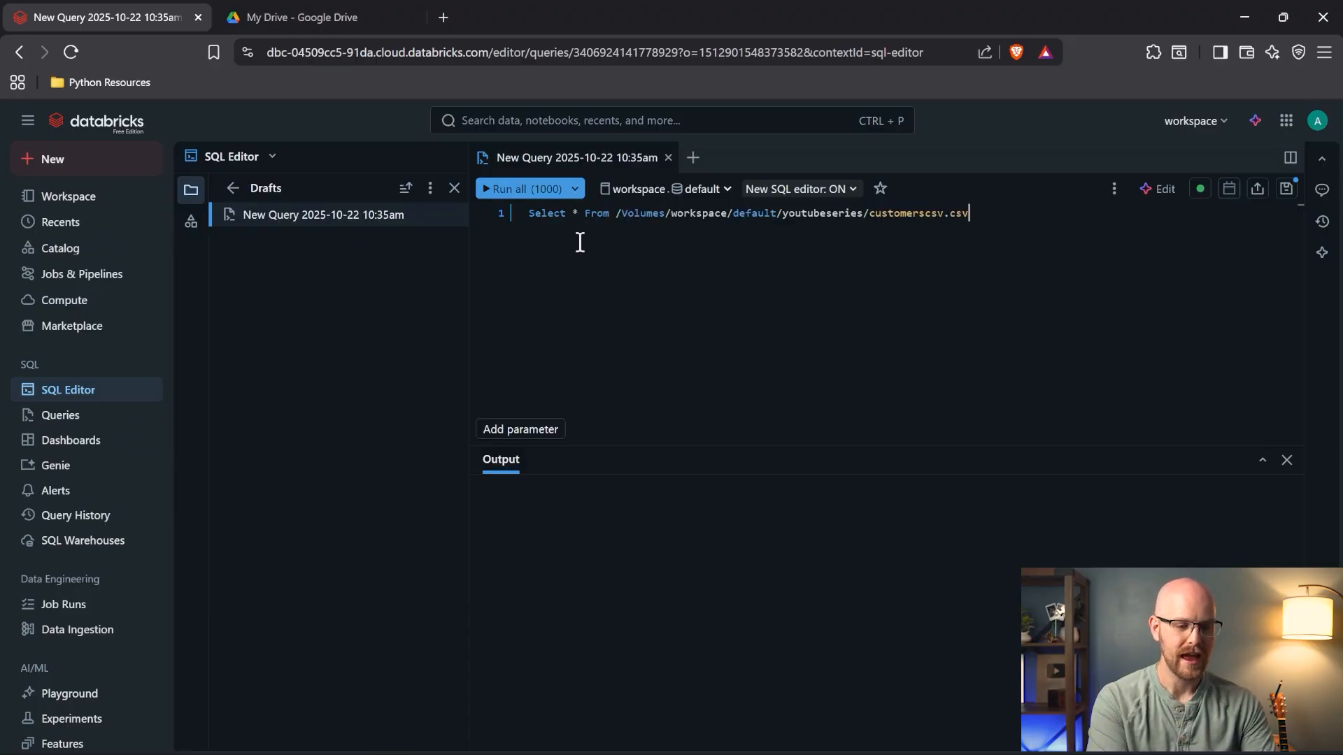
type("'")
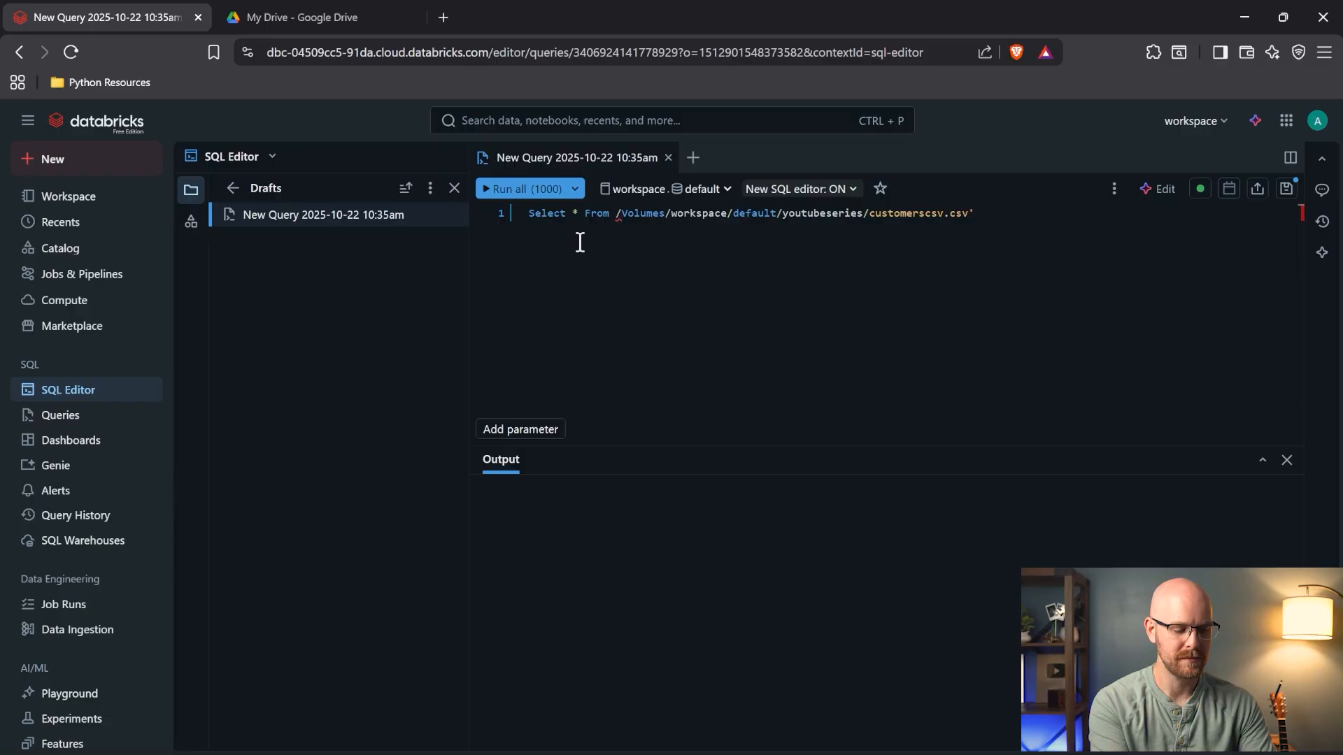
key("BackSpace")
type("``")
left_click(617, 213)
type("`")
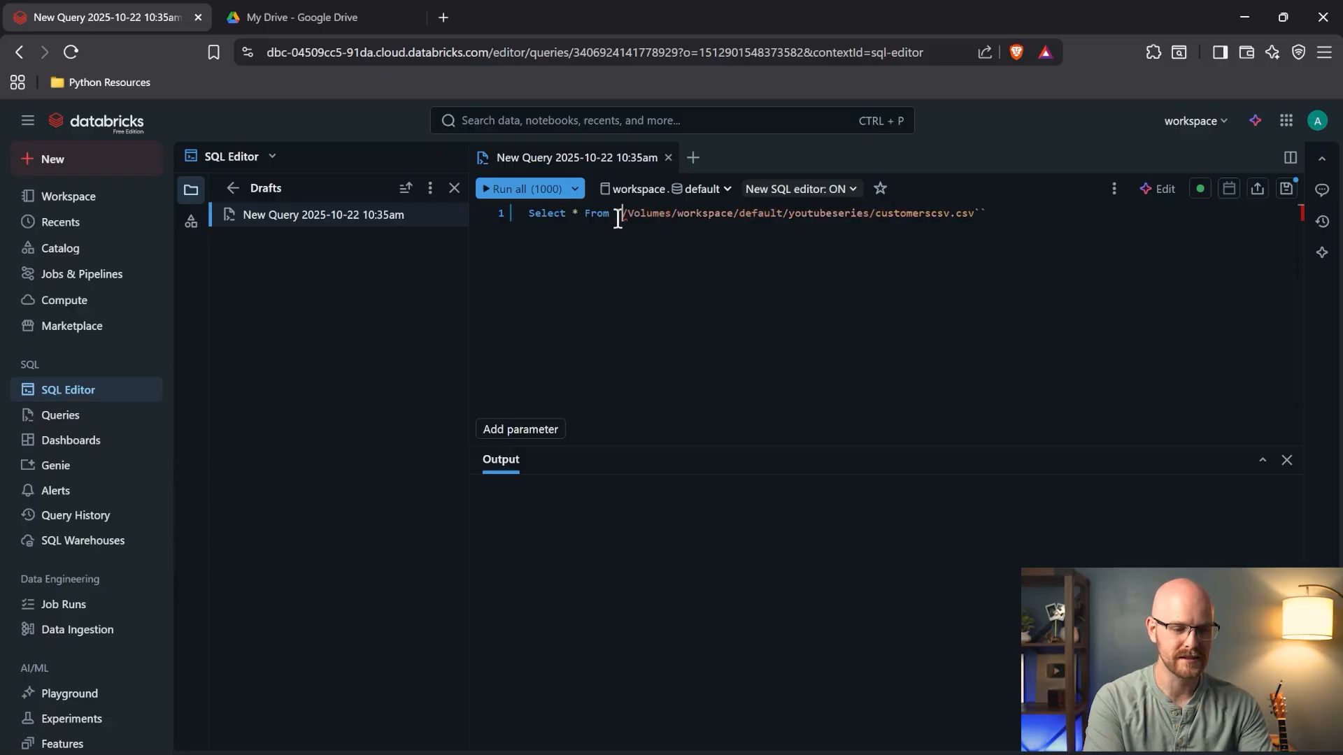
left_click(1007, 217)
key("BackSpace")
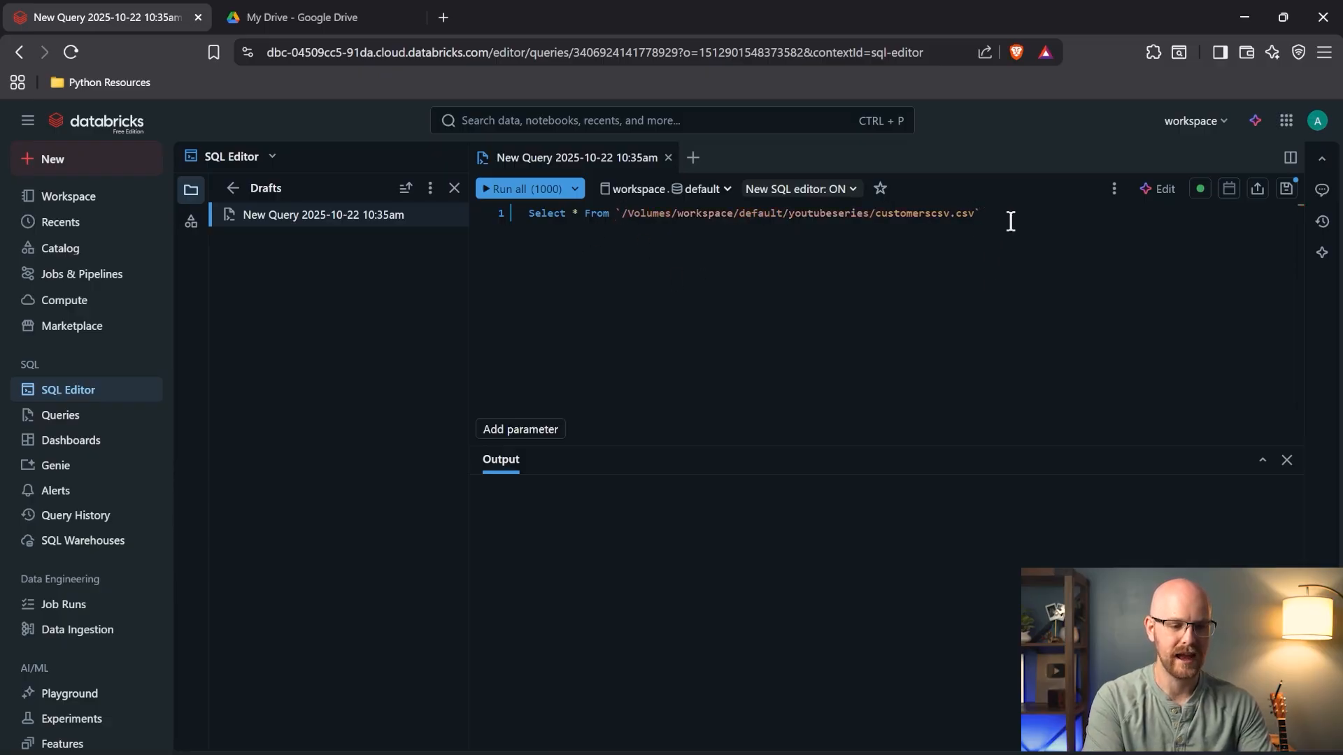
- Add the csv. prefix before the path and rerun the query to return 6 customer rows
left_click(502, 194)
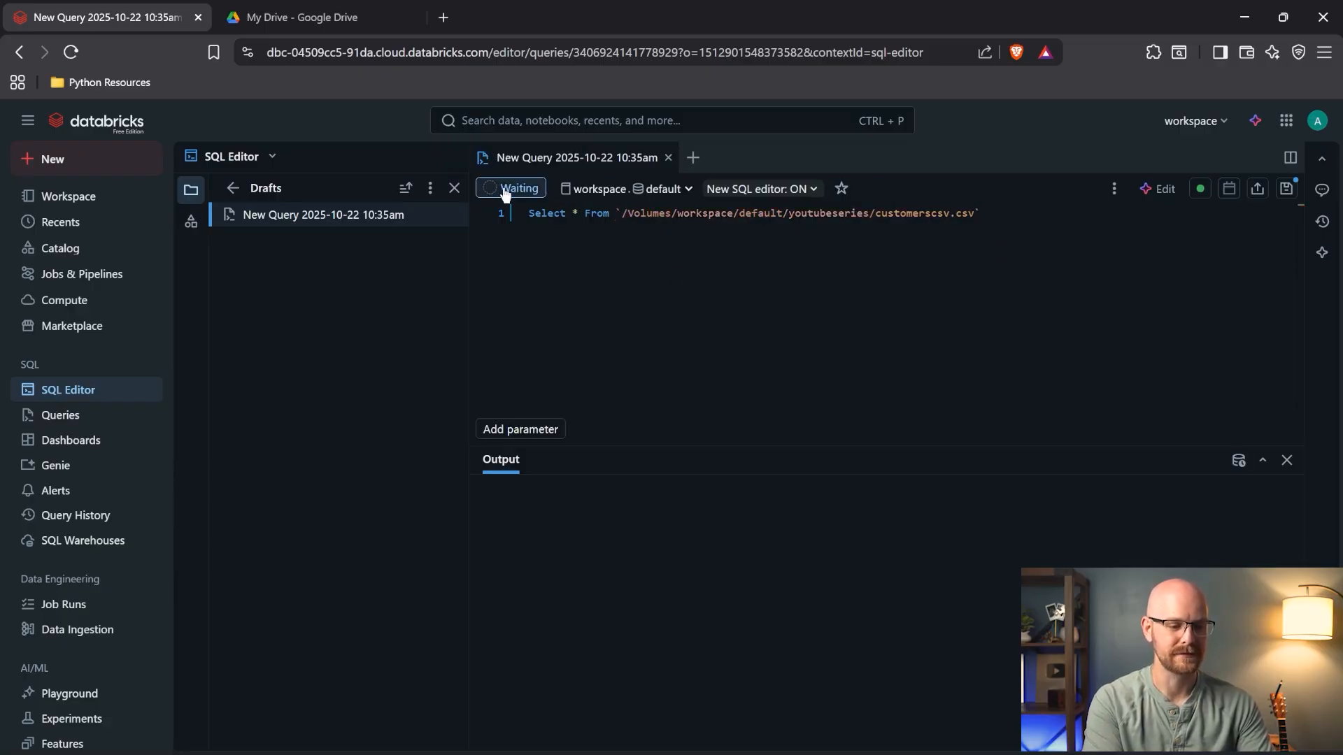
left_click(619, 217)
type("csv.")
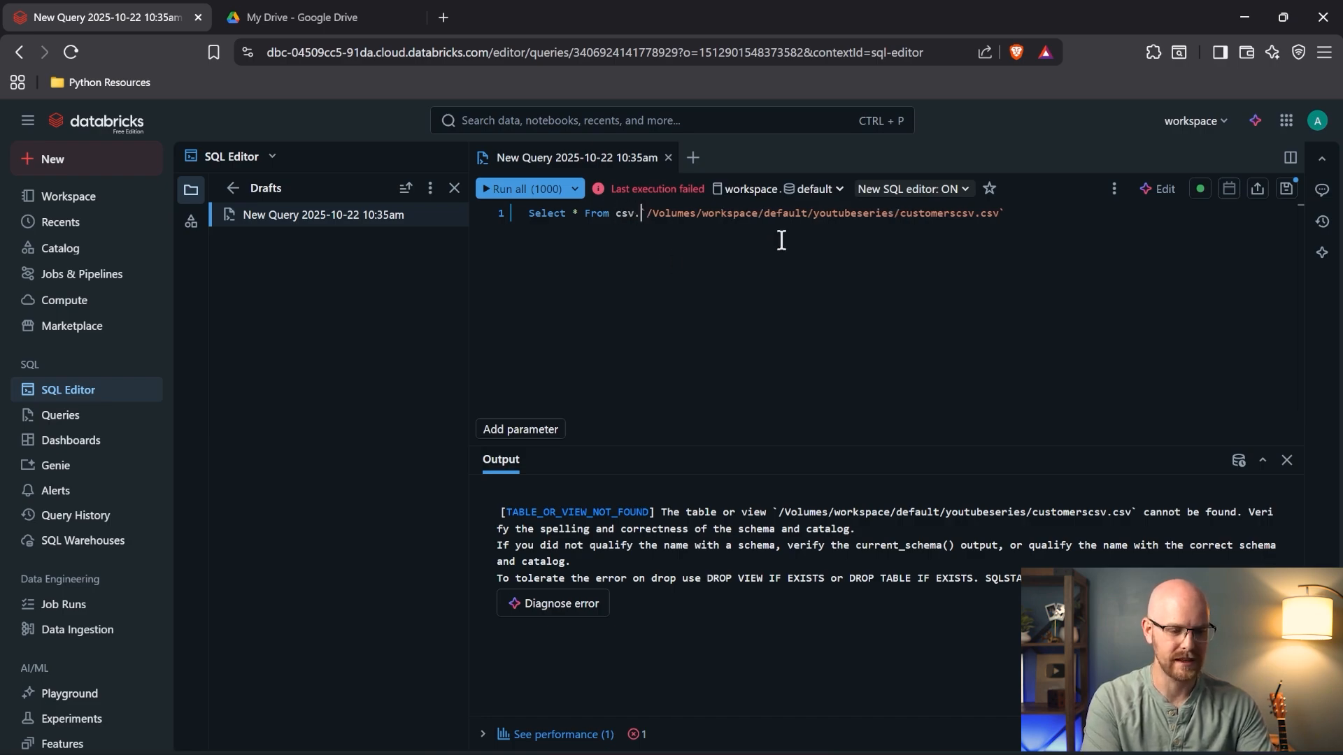
left_click(516, 191)
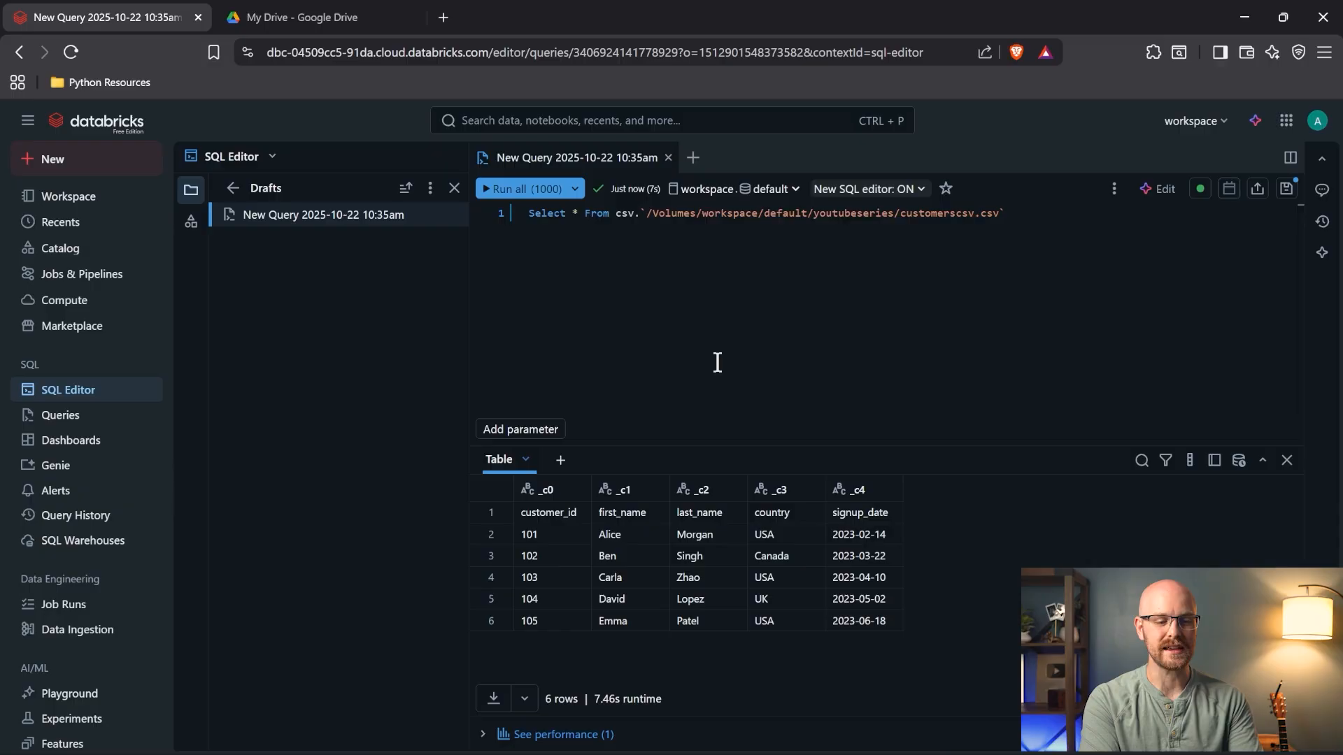
- Review the csv prefix and file path in the query, then return to Catalog
double_click(626, 214)
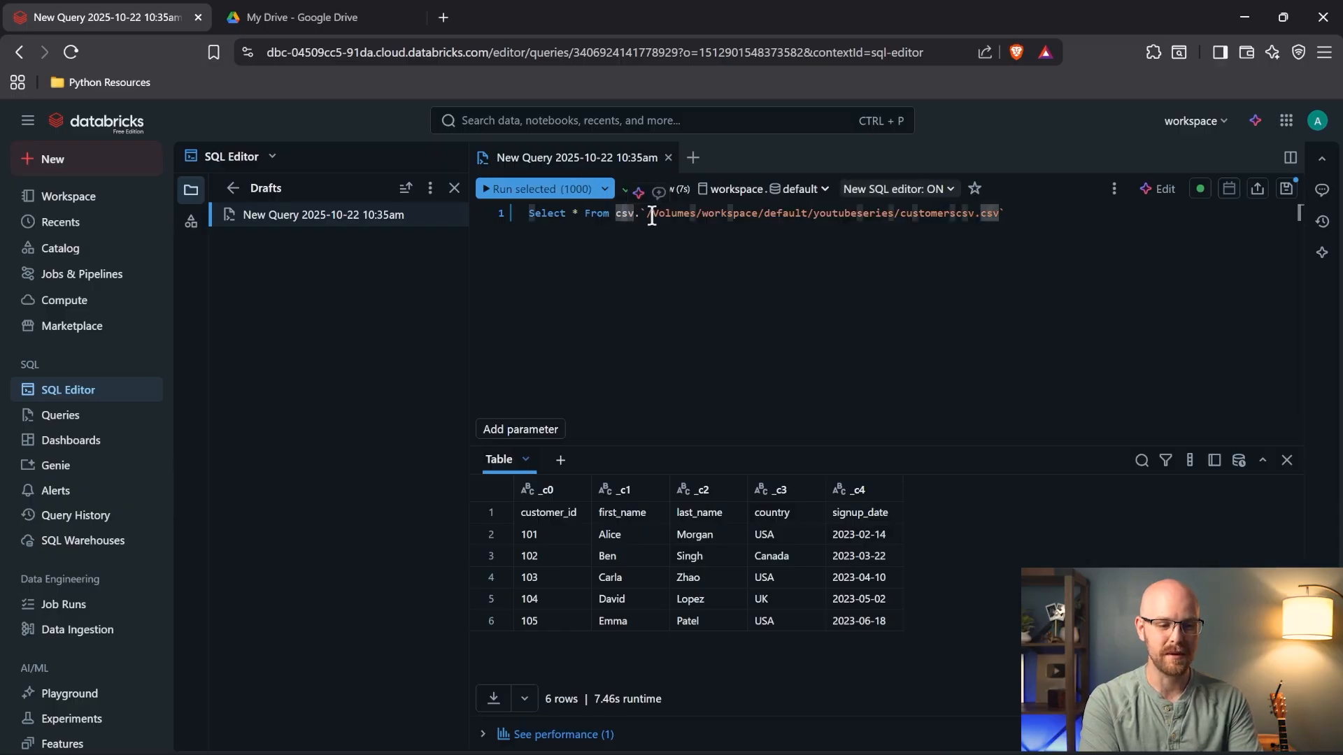
left_click_drag(653, 213, 970, 216)
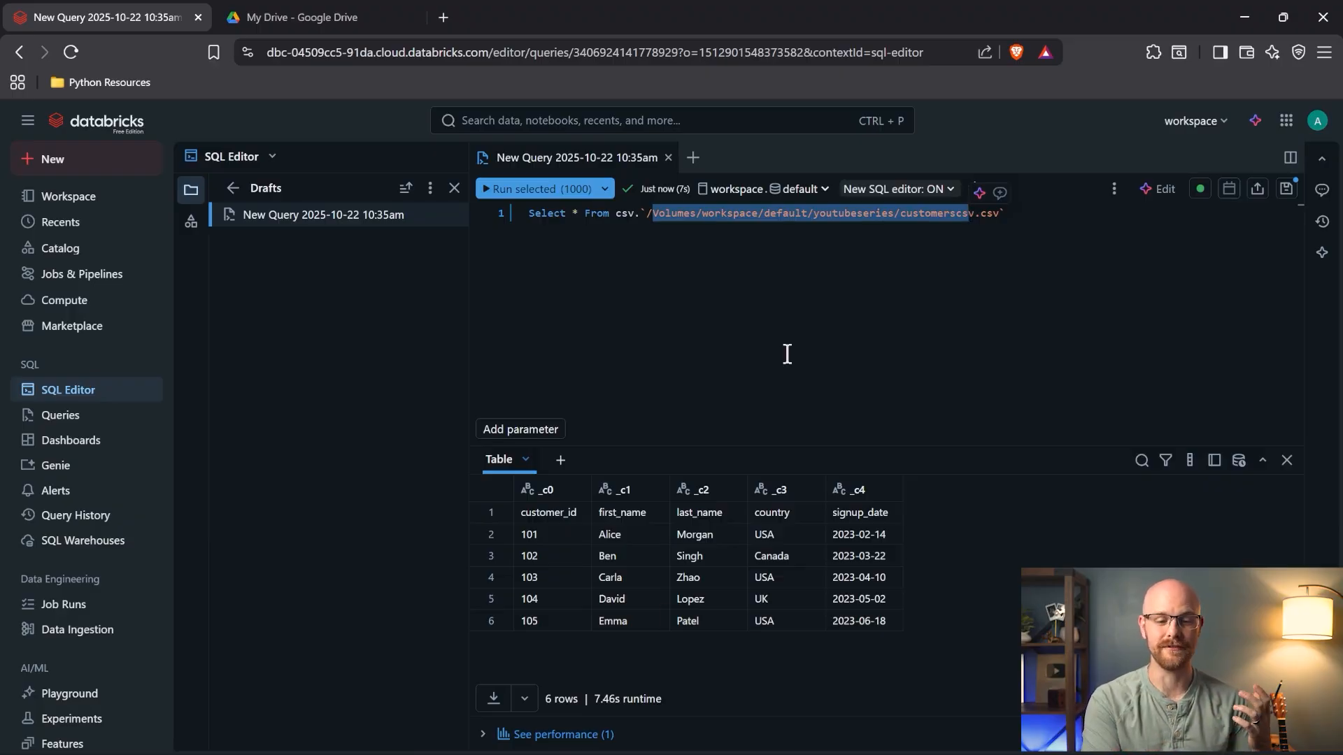
left_click(1022, 219)
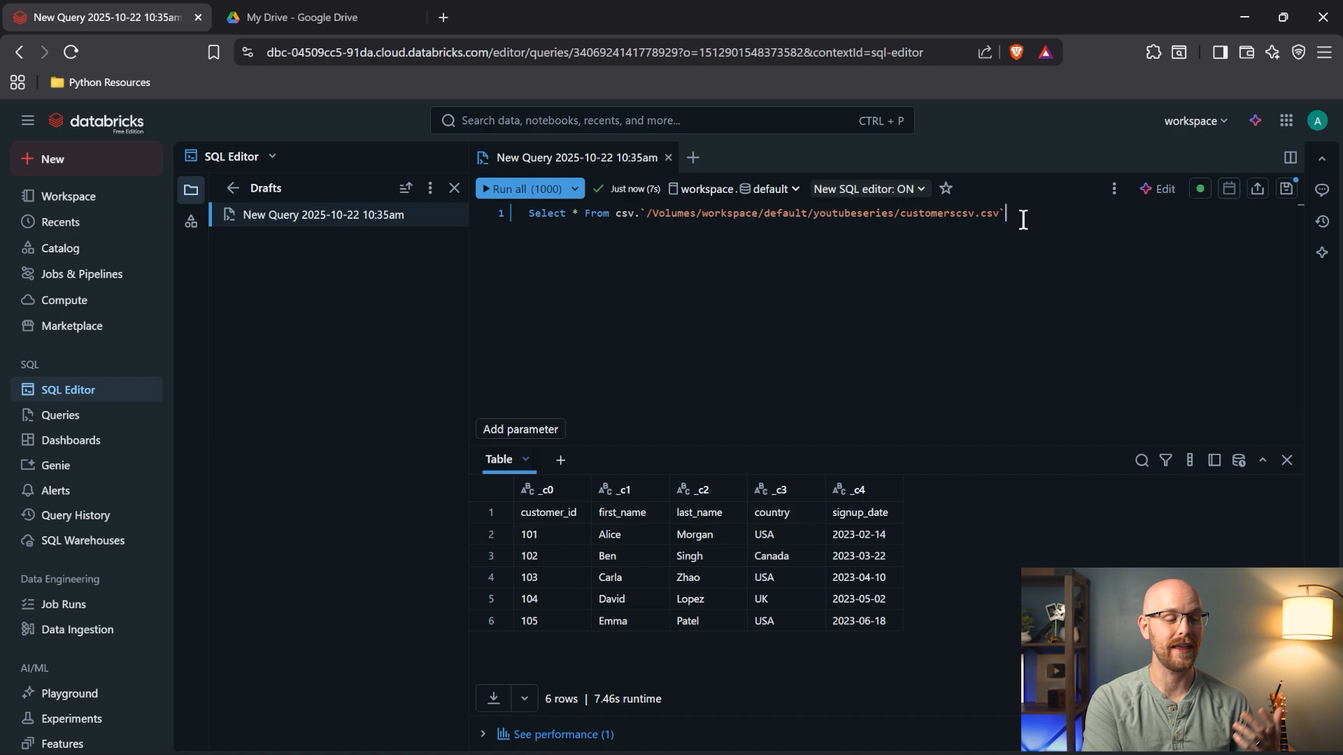
left_click(92, 256)
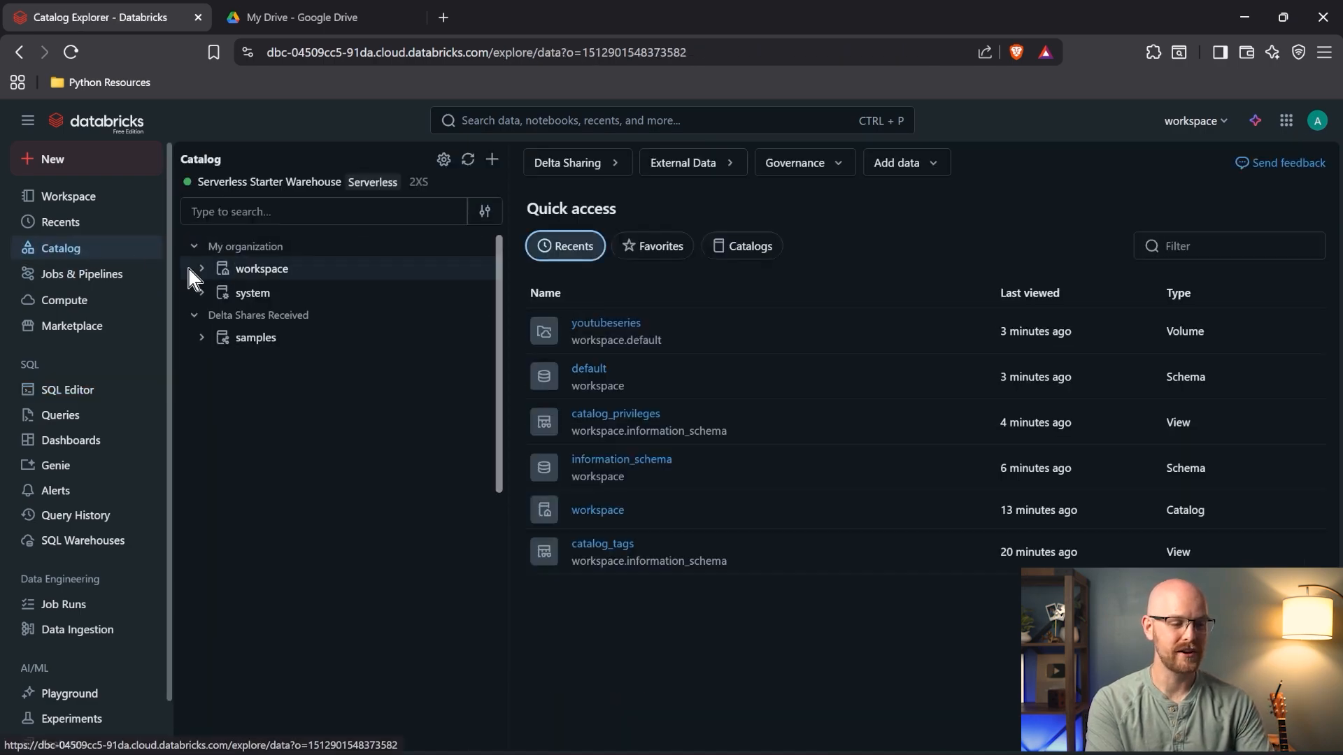
- Open the workspace.default schema and choose Create > Table to reach the file-upload page
left_click(200, 270)
left_click(210, 295)
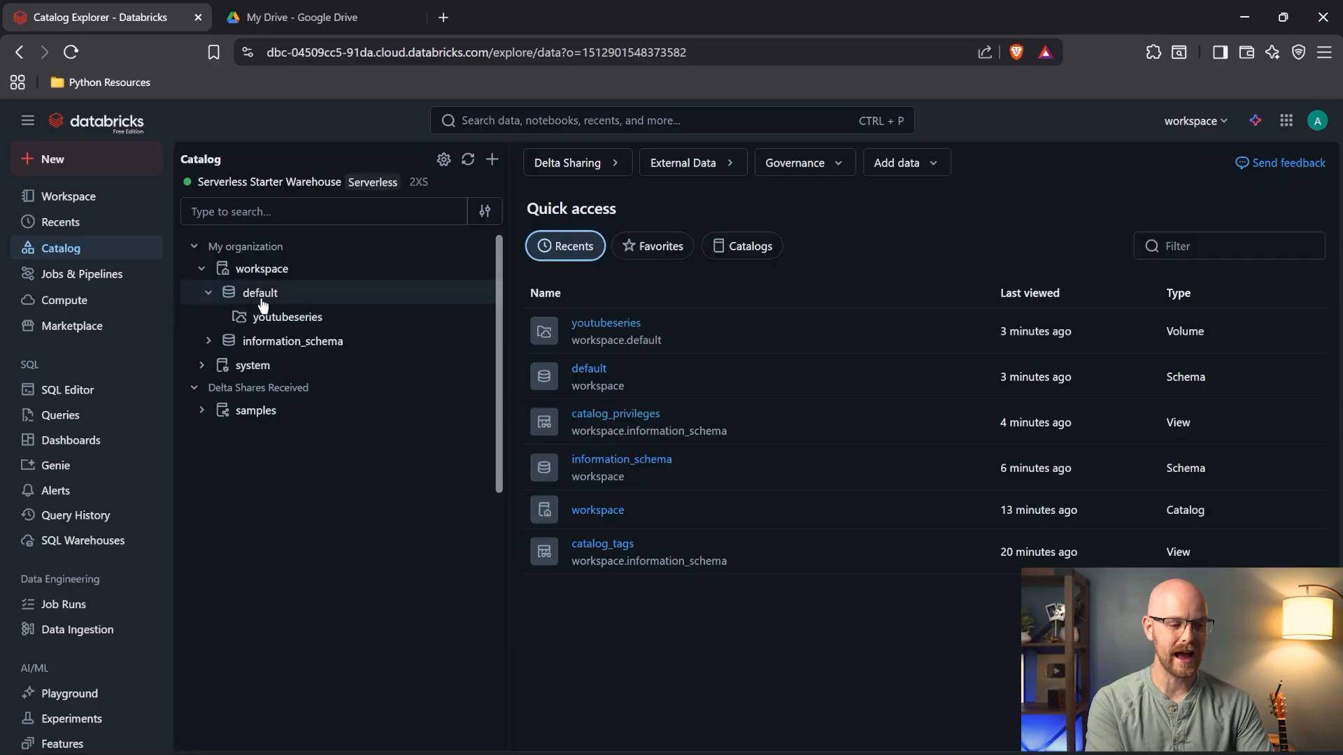
left_click(295, 322)
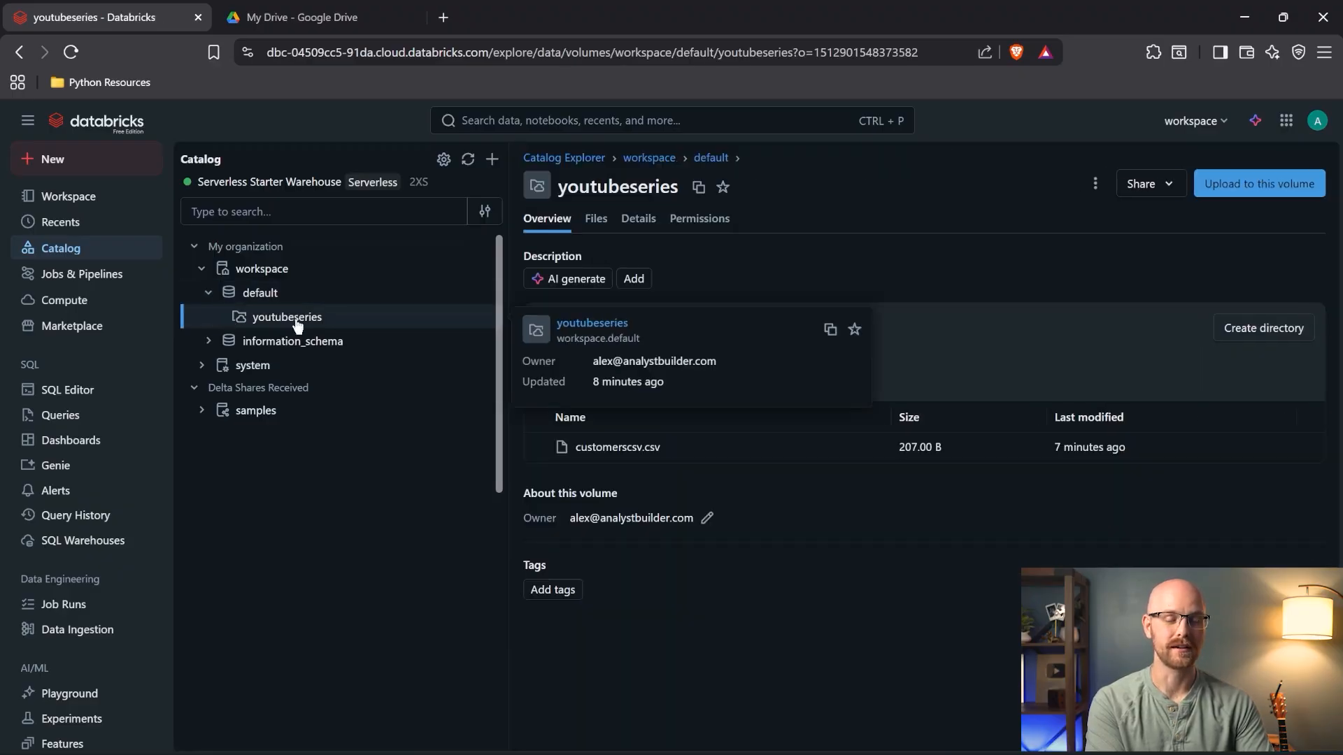
left_click(324, 296)
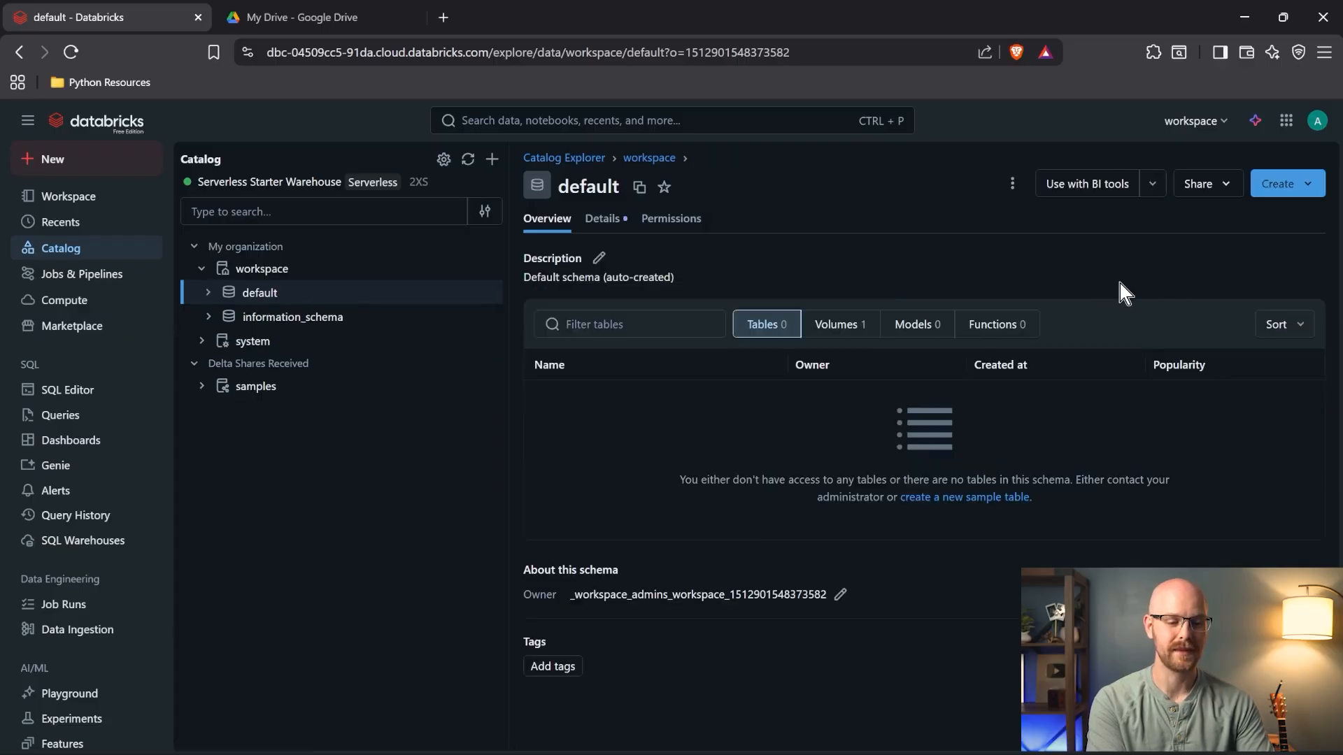
left_click(1305, 184)
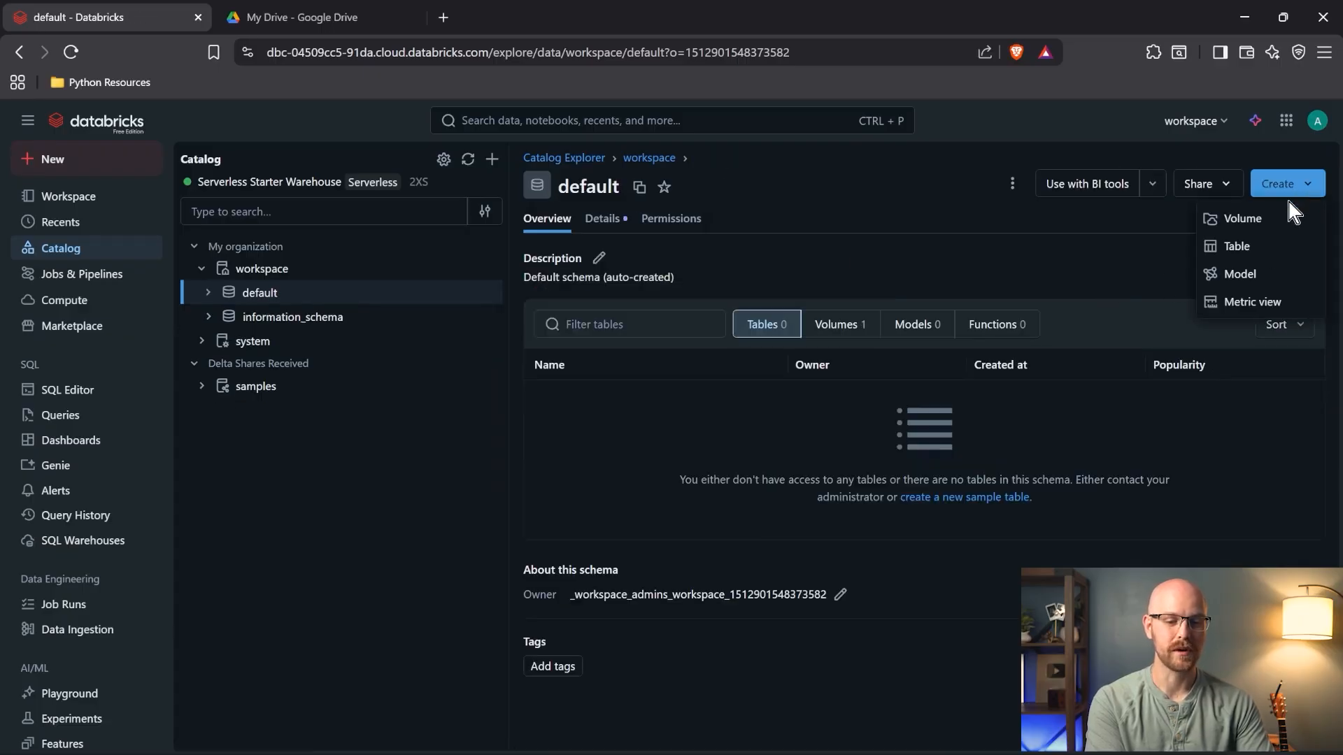
left_click(1266, 249)
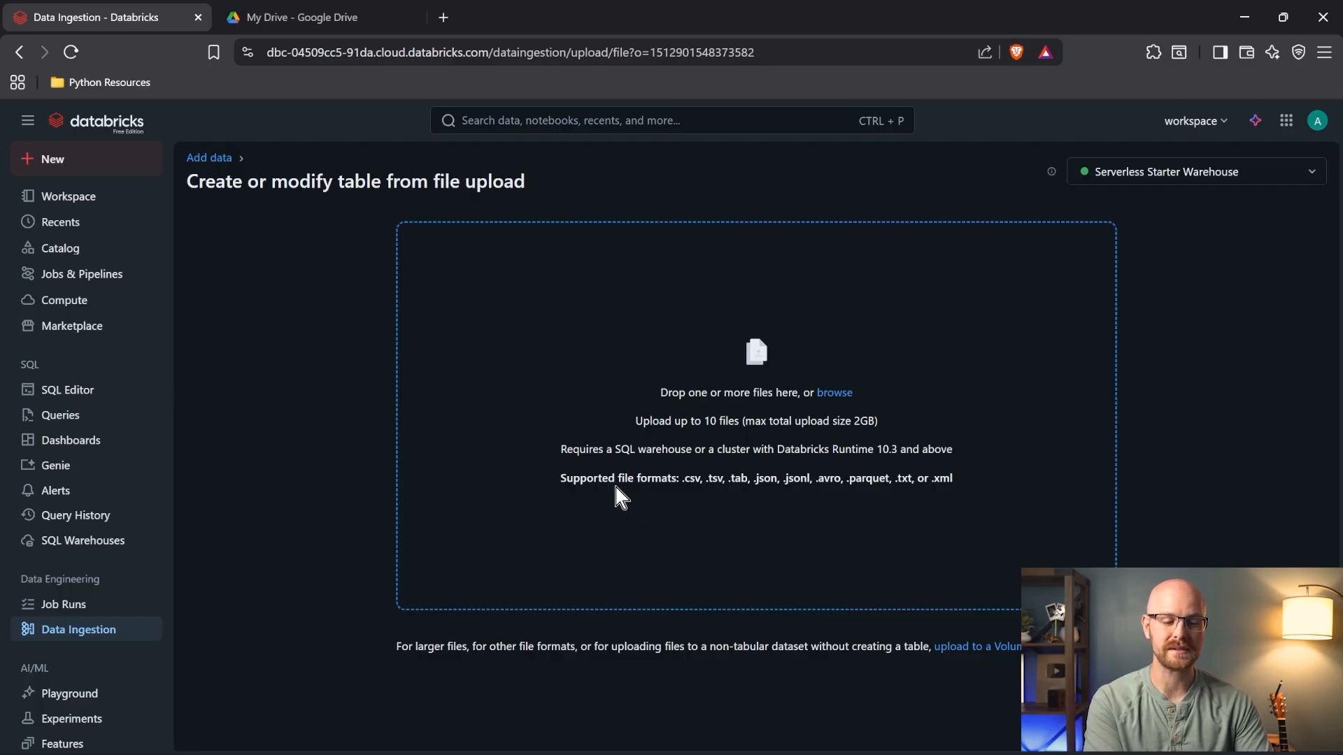
- Upload ordersjson.json, rename the table to orders, and create it in workspace.default
left_click(833, 393)
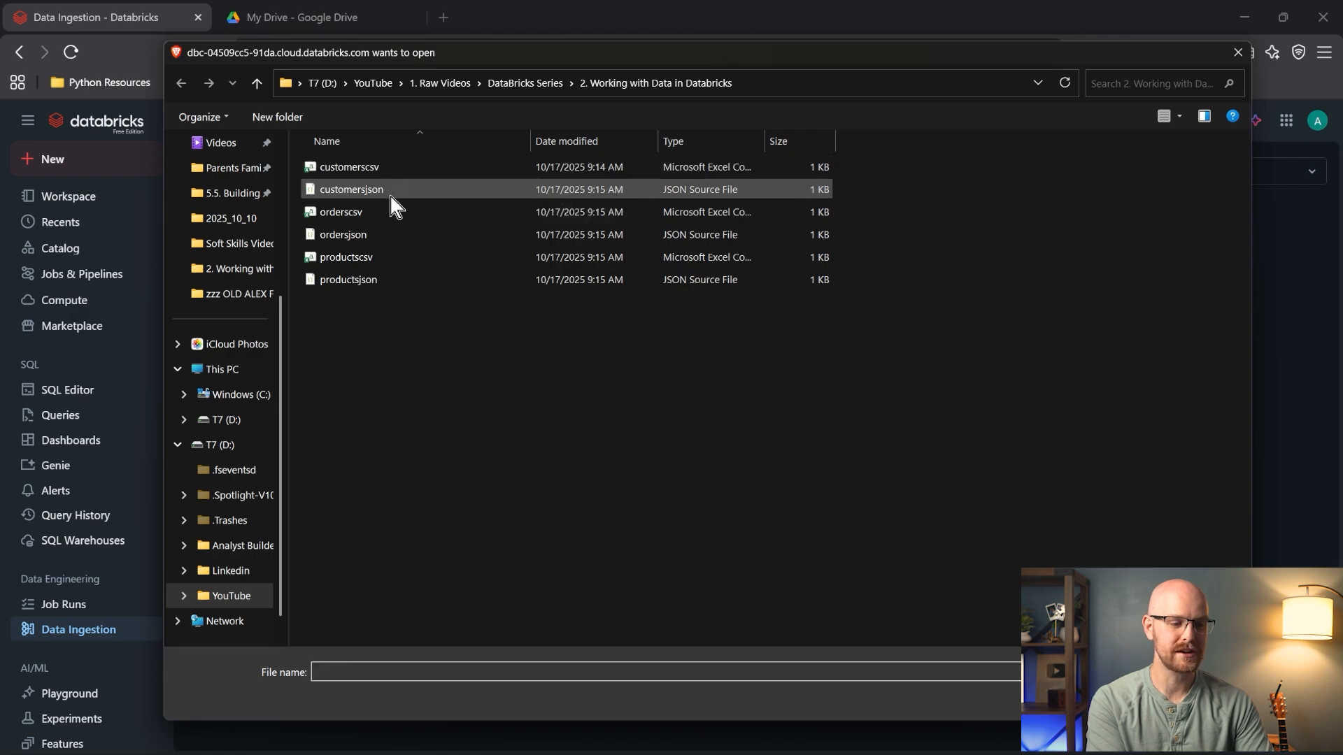
left_click(384, 238)
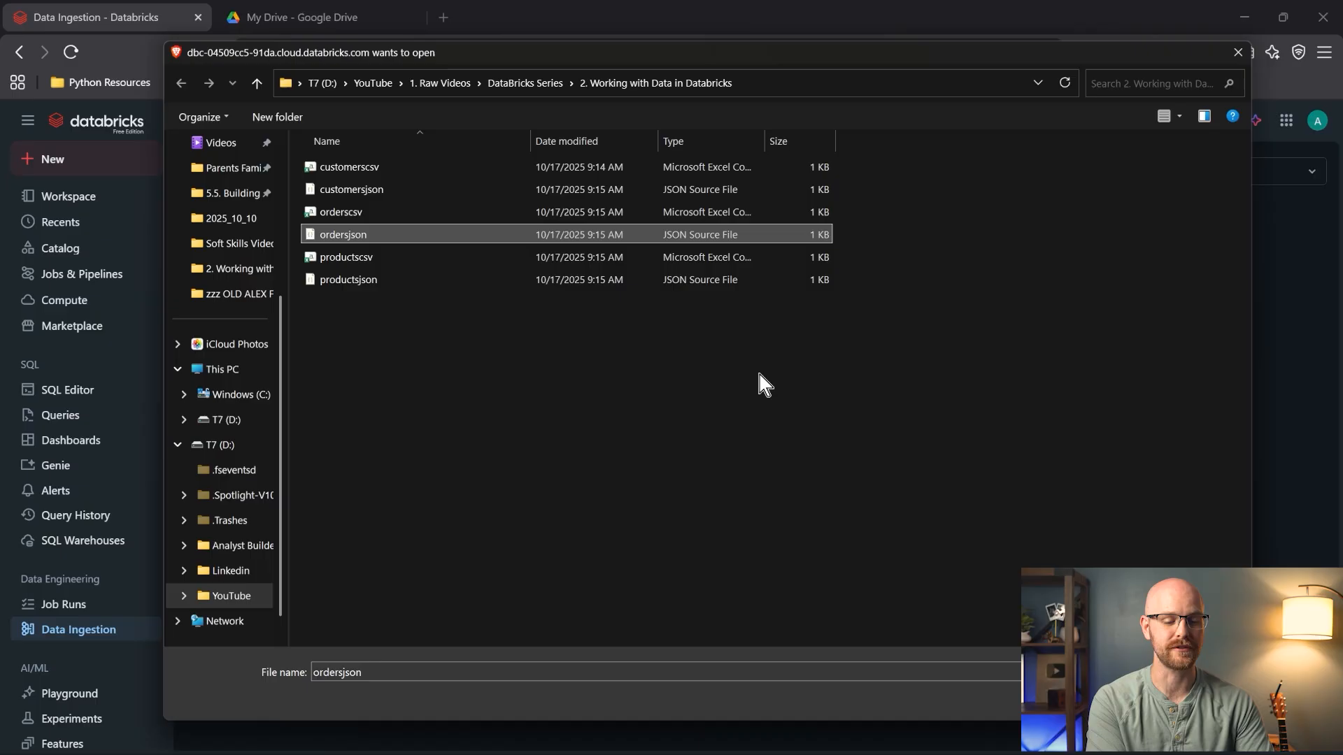
left_click(1108, 701)
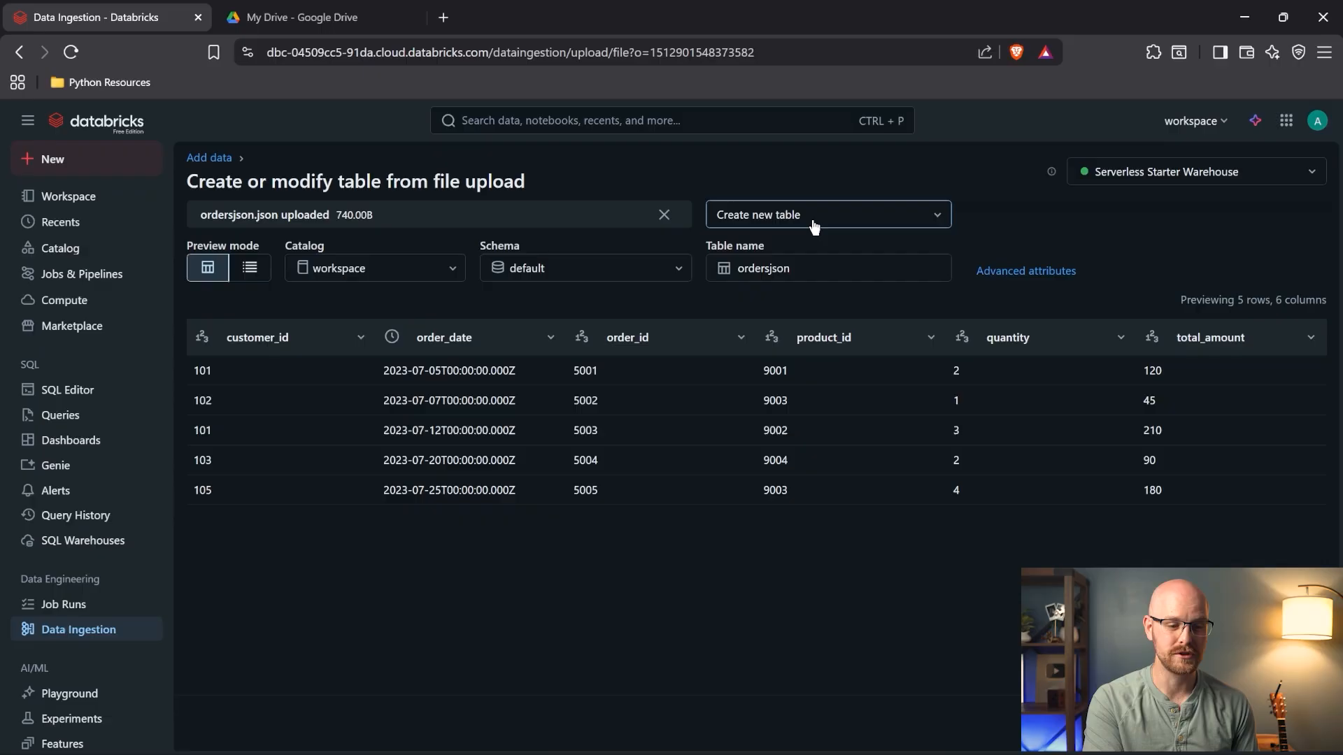
left_click(807, 269)
double_click(808, 269)
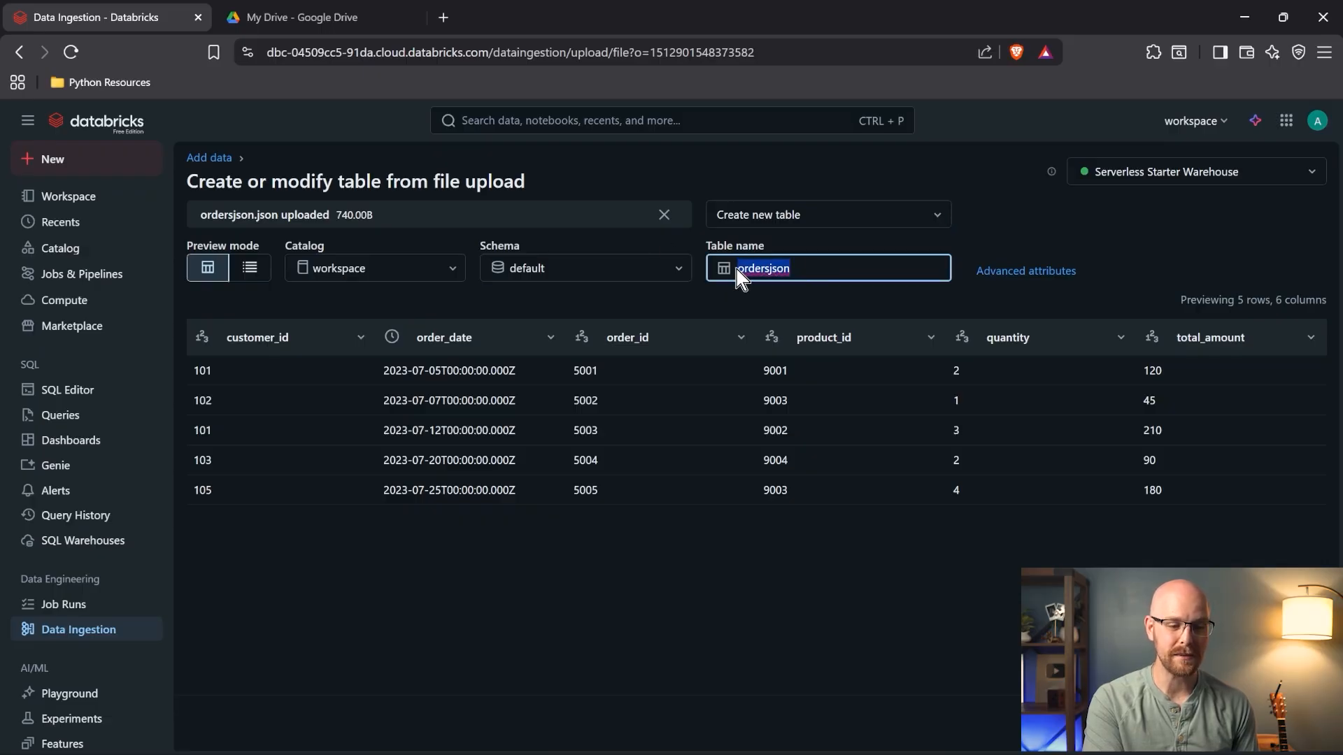
left_click(806, 269)
key("BackSpace")
key("BackSpace")
key("BackSpace")
key("BackSpace")
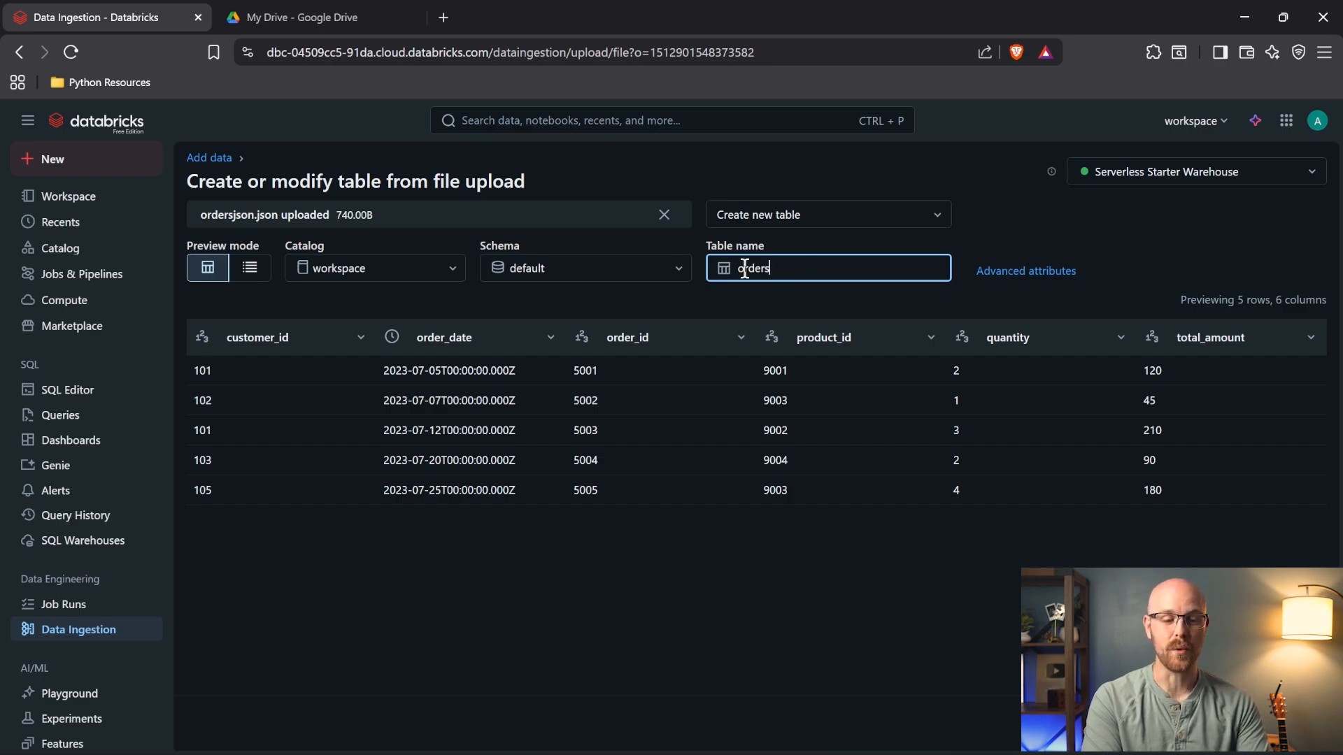
key("Return")
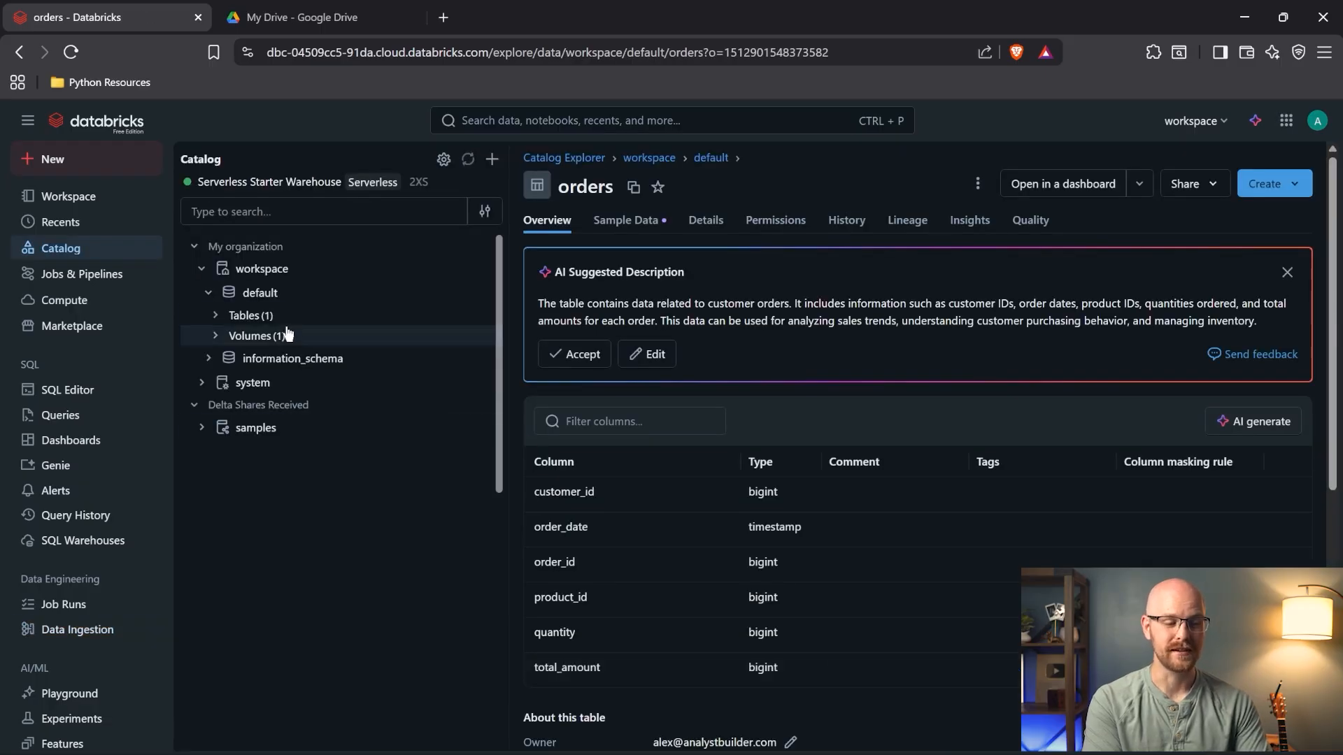
- Expand Tables and Volumes under the default schema and open the orders table
left_click(216, 317)
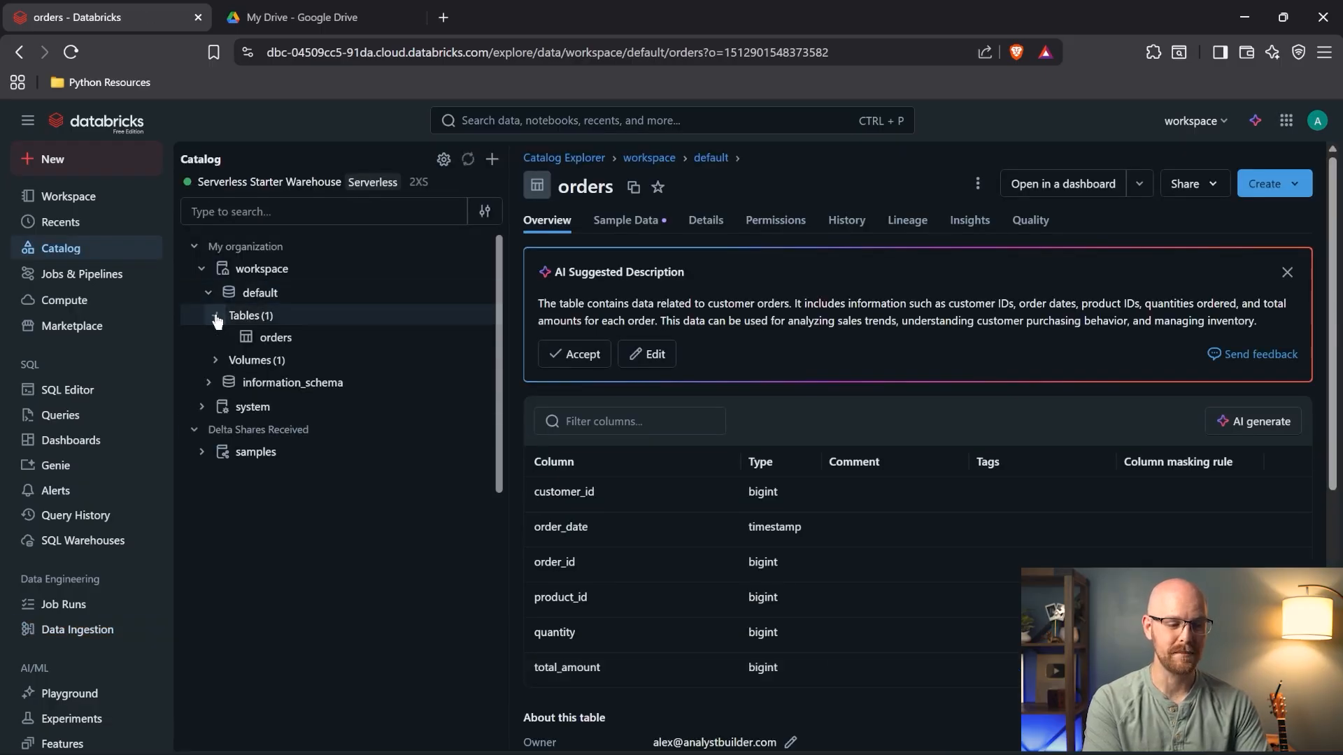
left_click(217, 361)
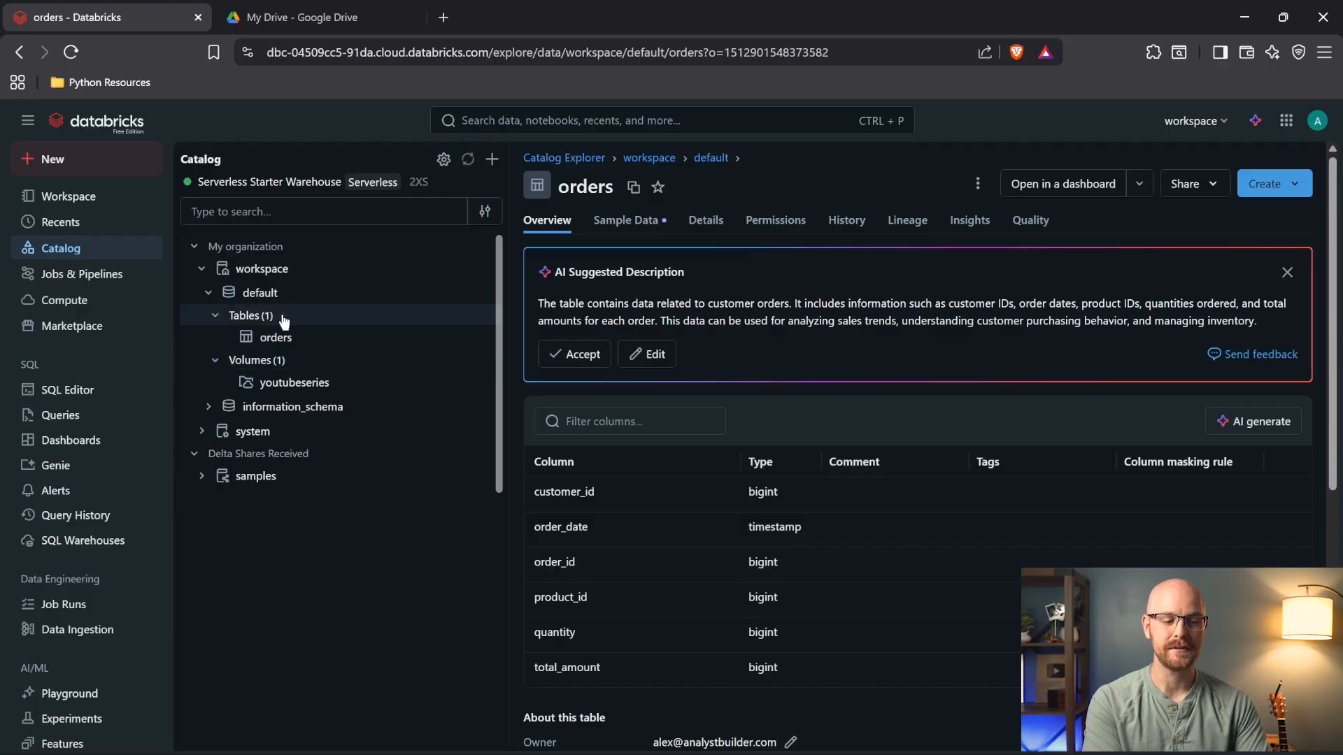
mouse_move(286, 395)
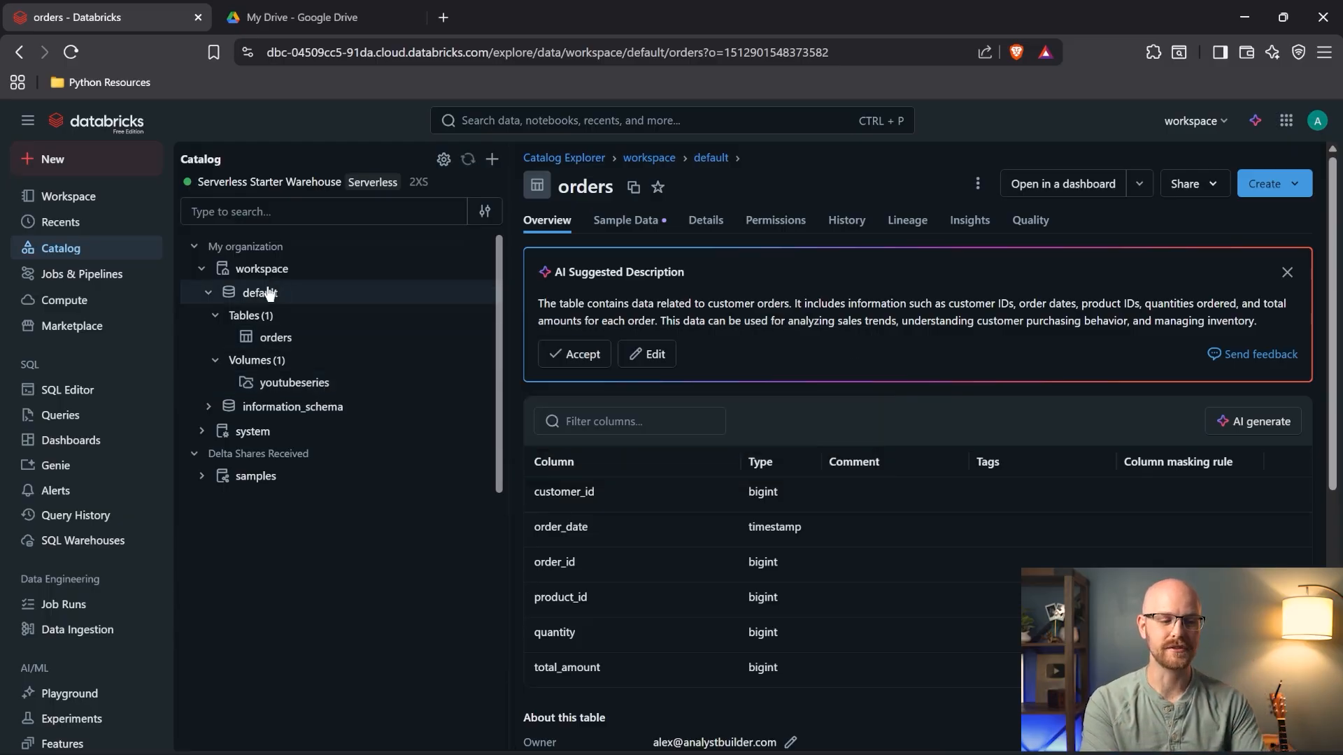
mouse_move(272, 294)
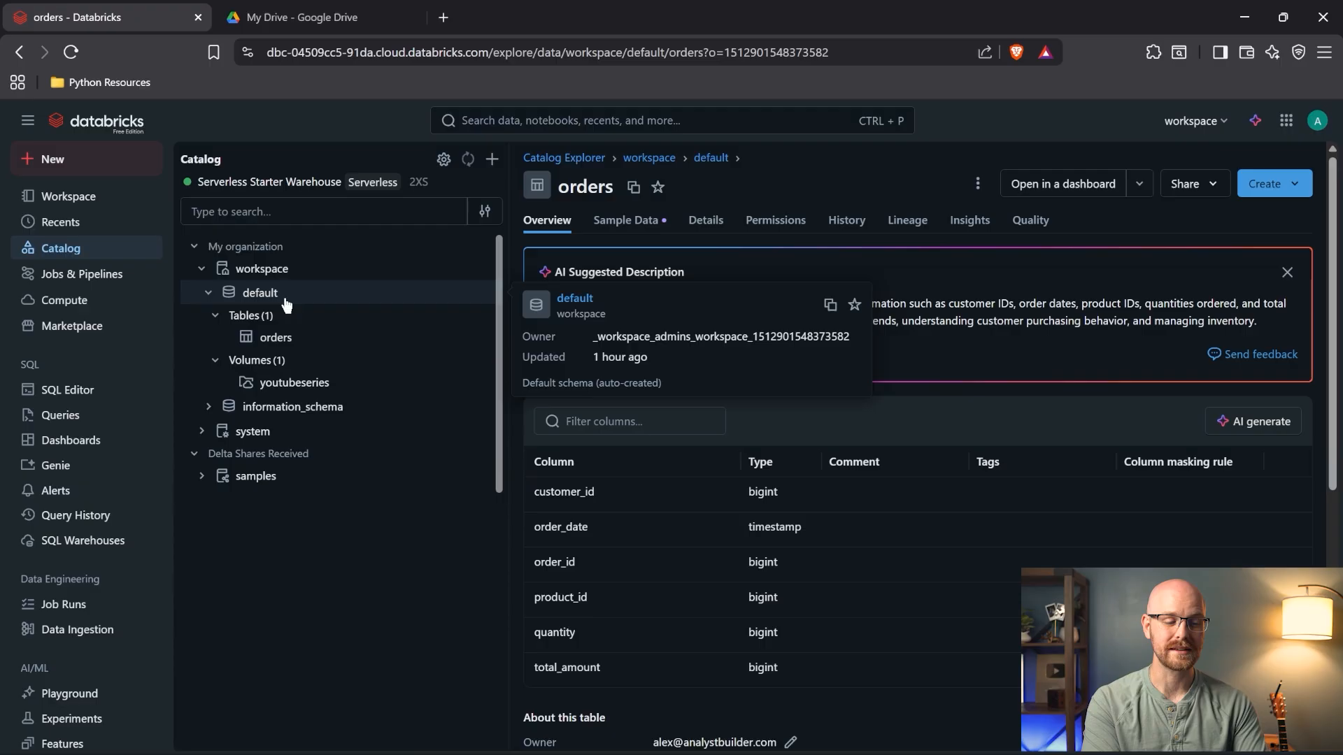
left_click(306, 339)
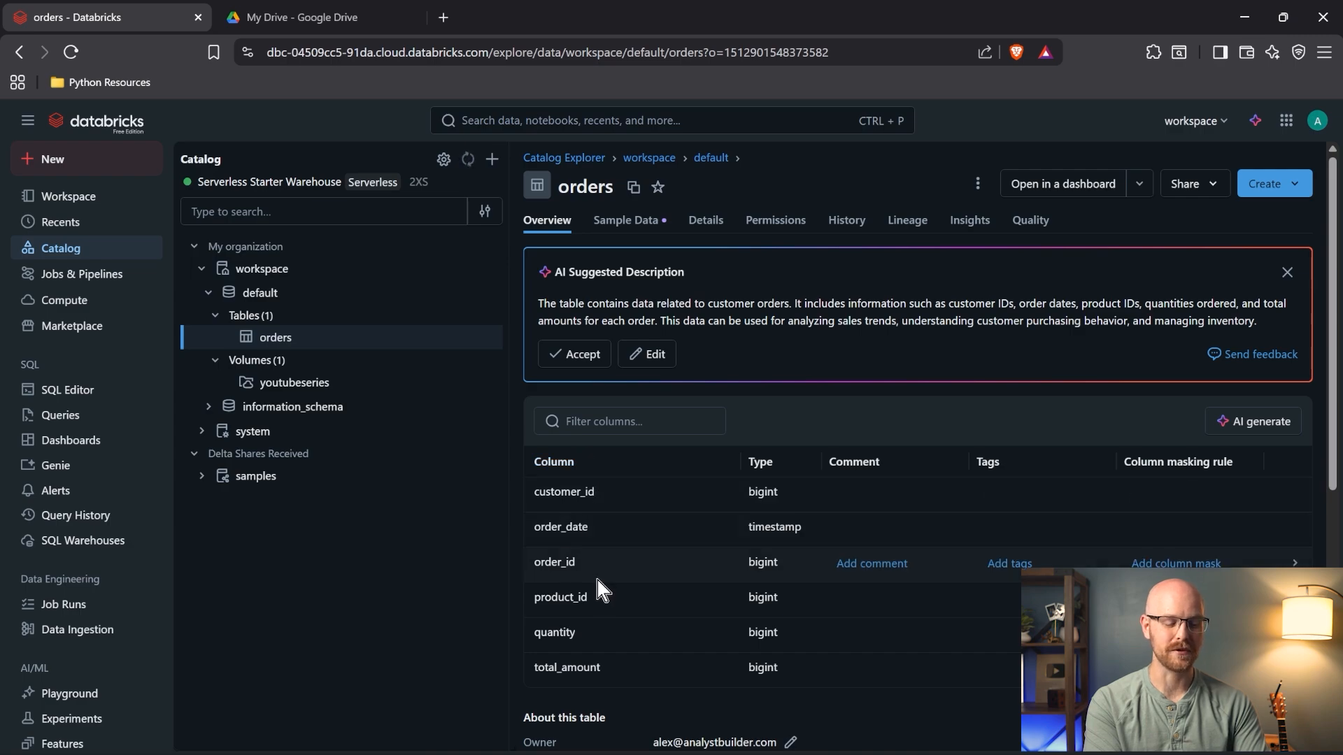
- Review the orders table overview and open its Create menu
scroll(701, 603, "down", 4)
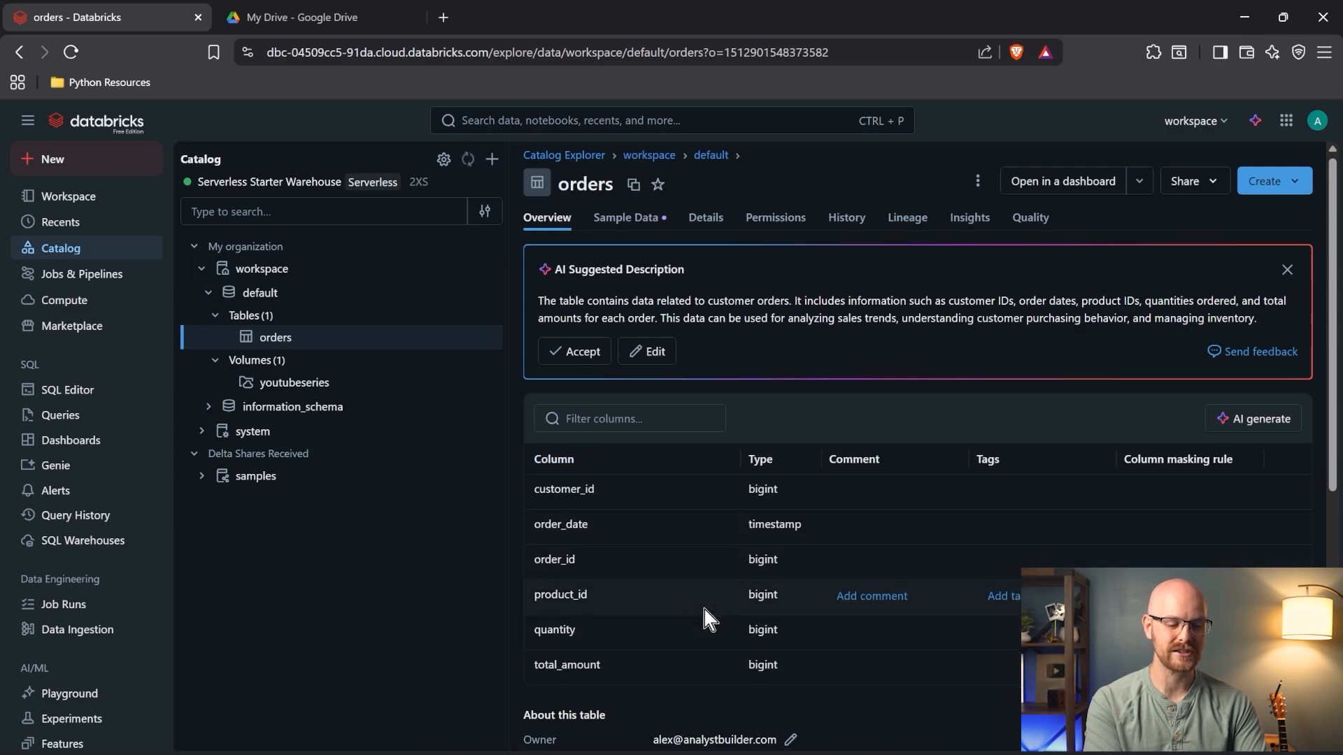
scroll(705, 610, "down", 2)
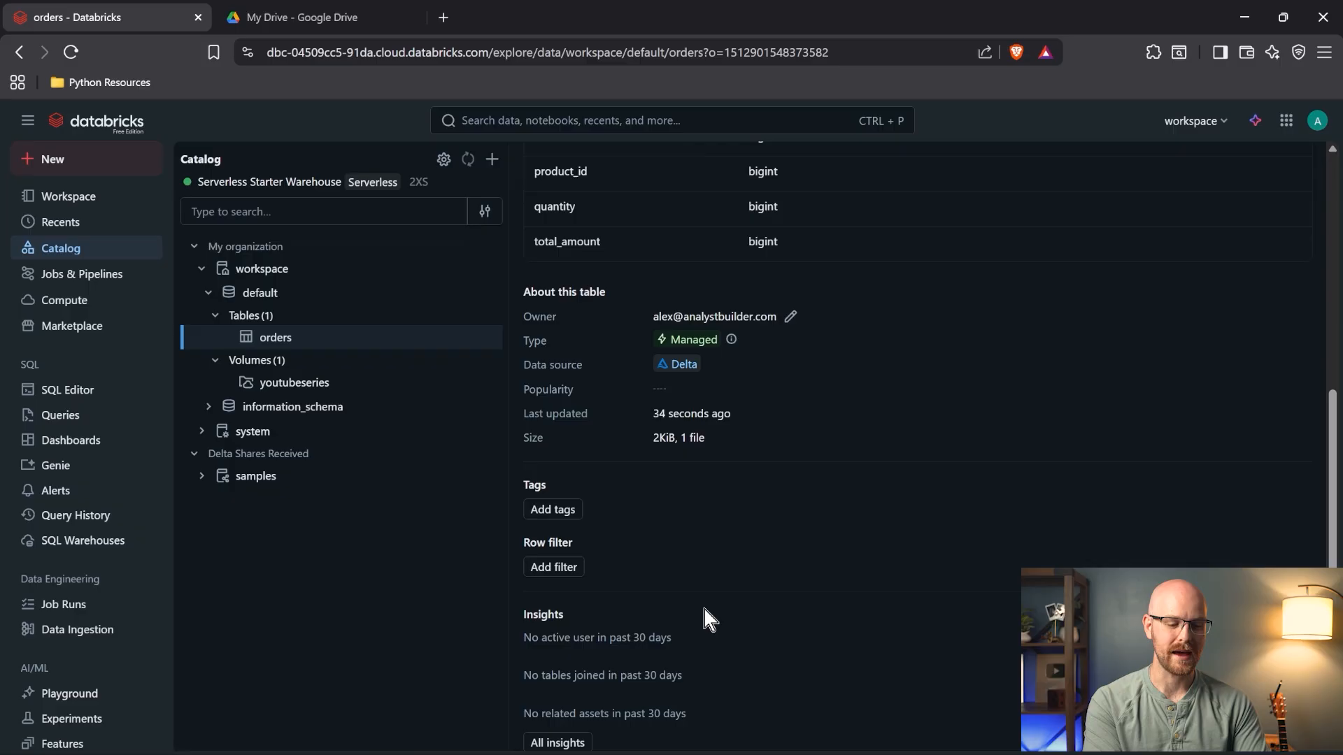
scroll(703, 611, "up", 6)
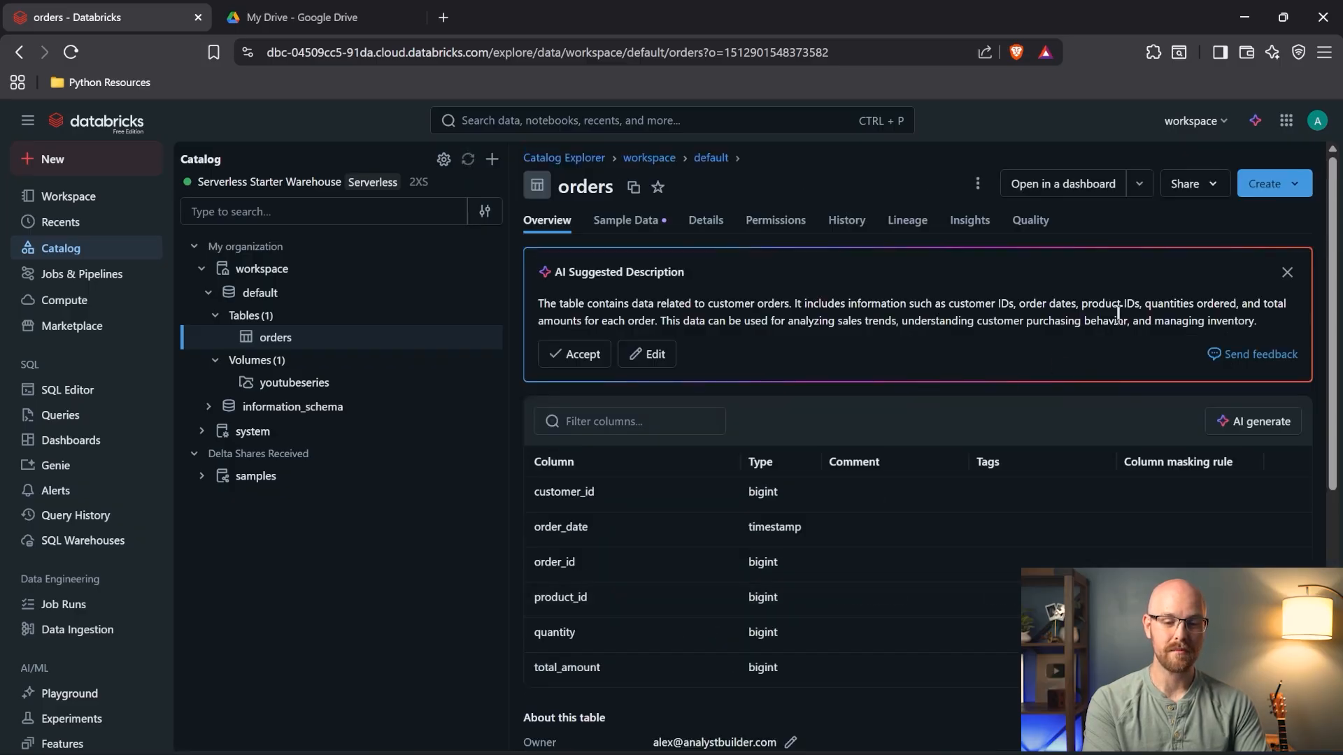
left_click(1295, 184)
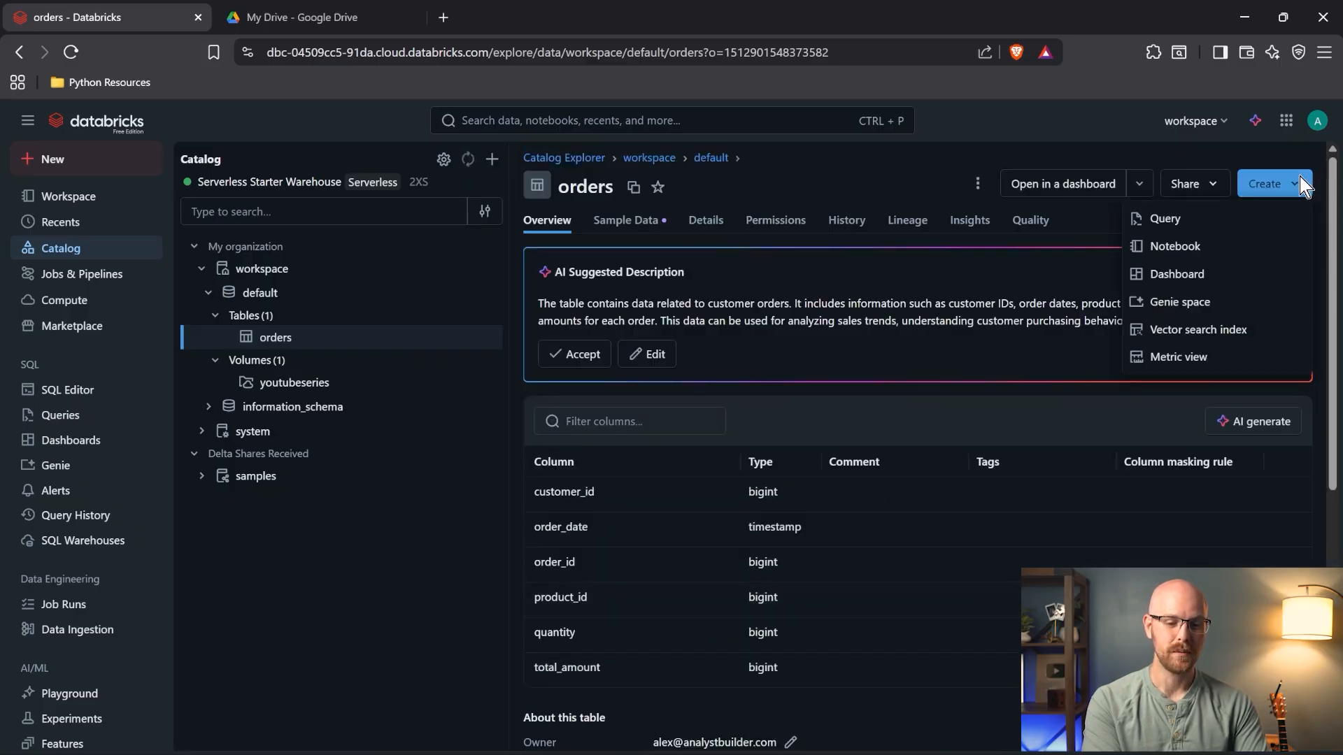
- Create a new SQL query and run SELECT * FROM orders, returning its 5 rows
left_click(1219, 220)
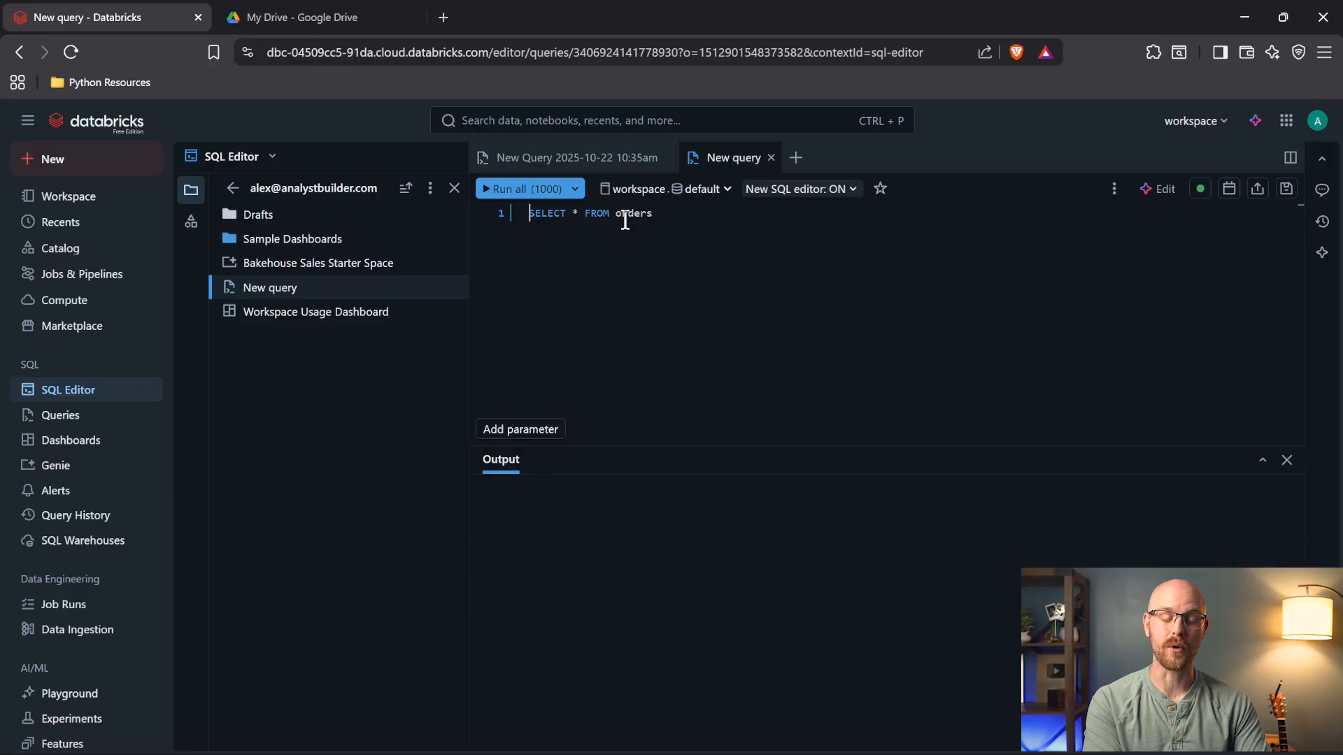
left_click(728, 190)
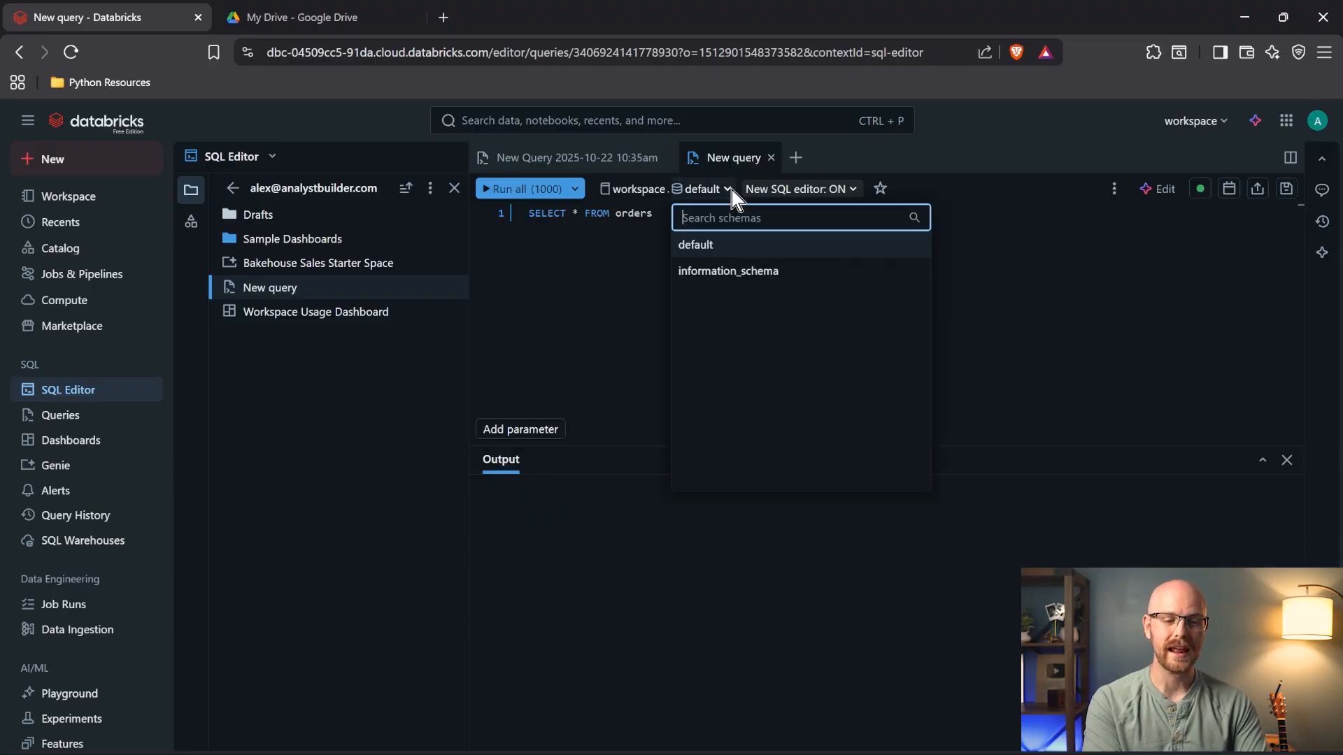
left_click(613, 214)
type("workspa")
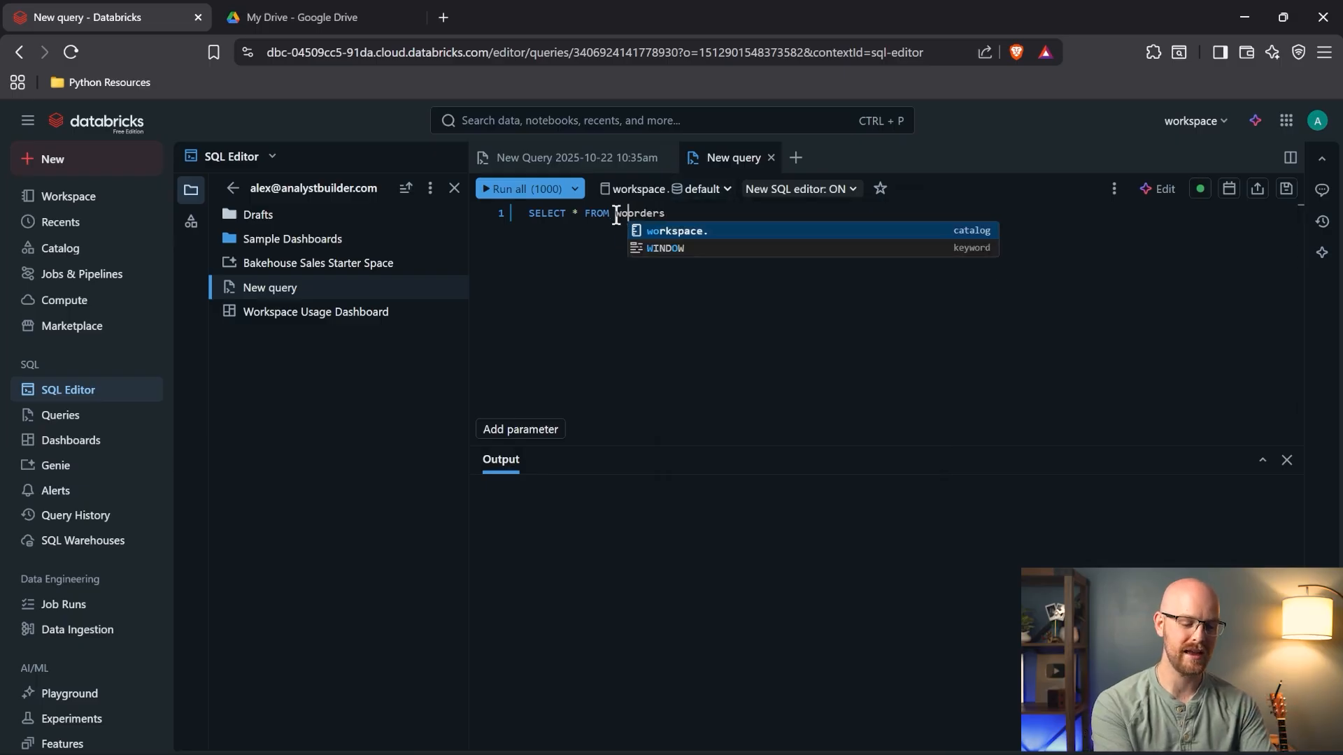
key("Tab")
type("default")
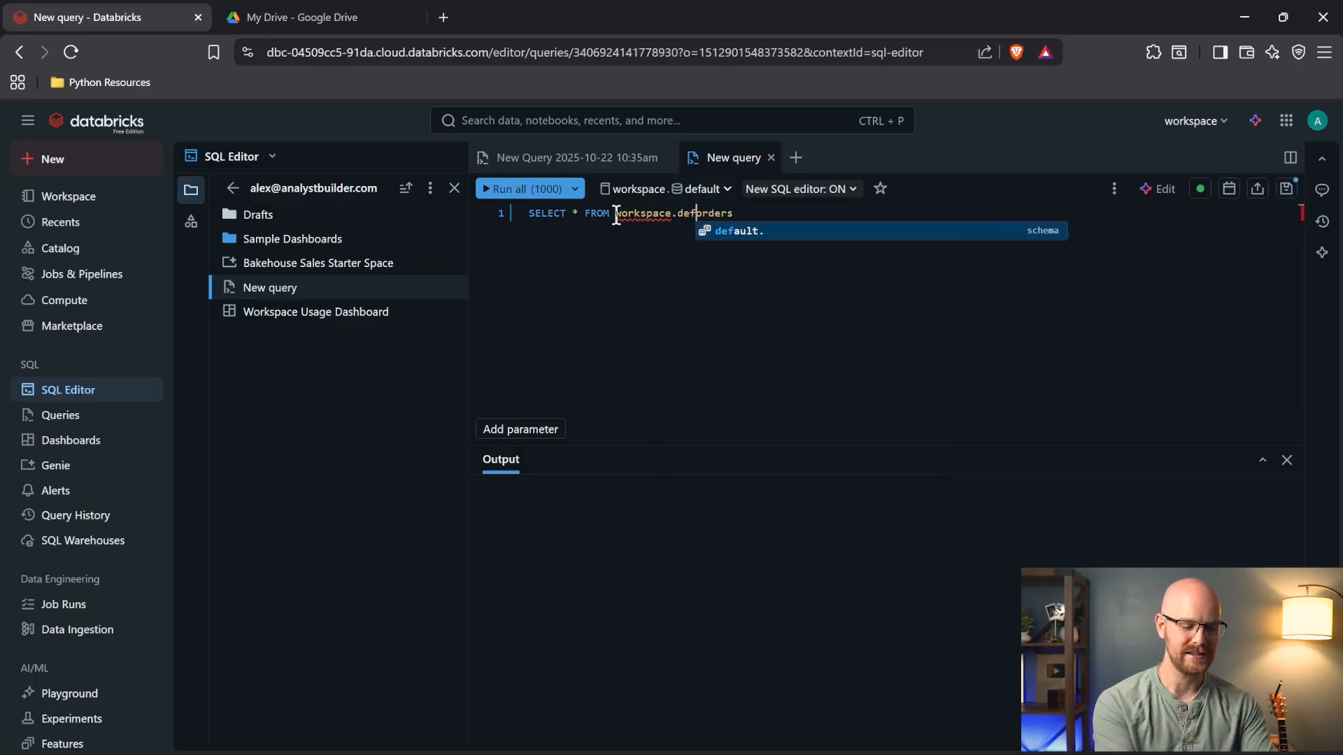
key("Tab")
left_click(794, 215)
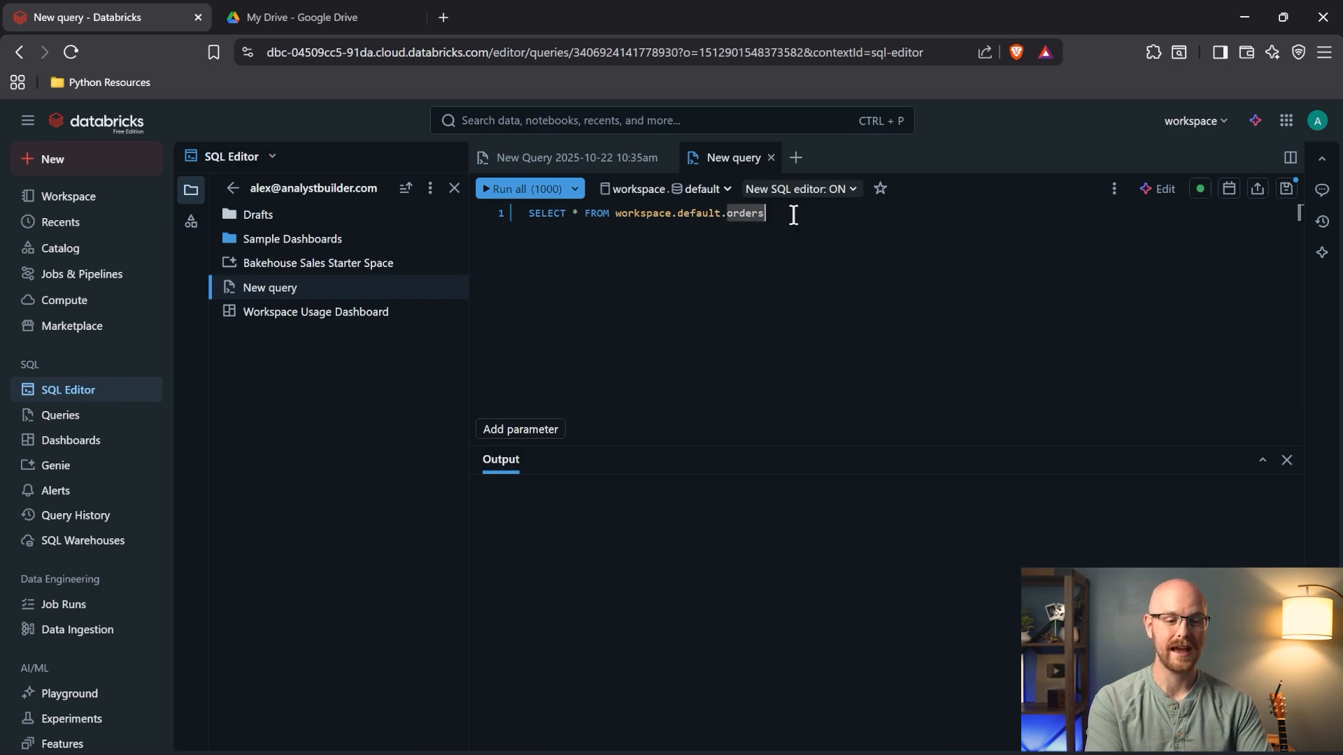
key("ctrl+z")
left_click(729, 222)
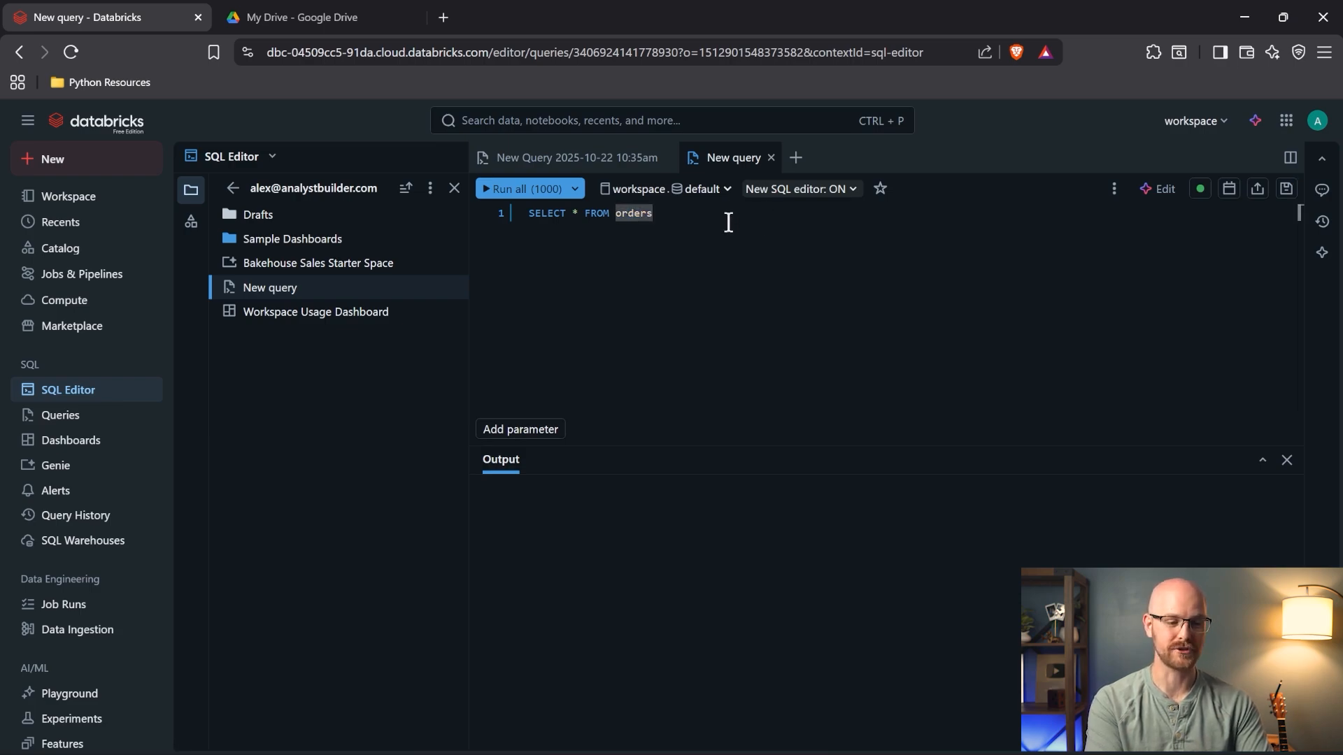
left_click(519, 190)
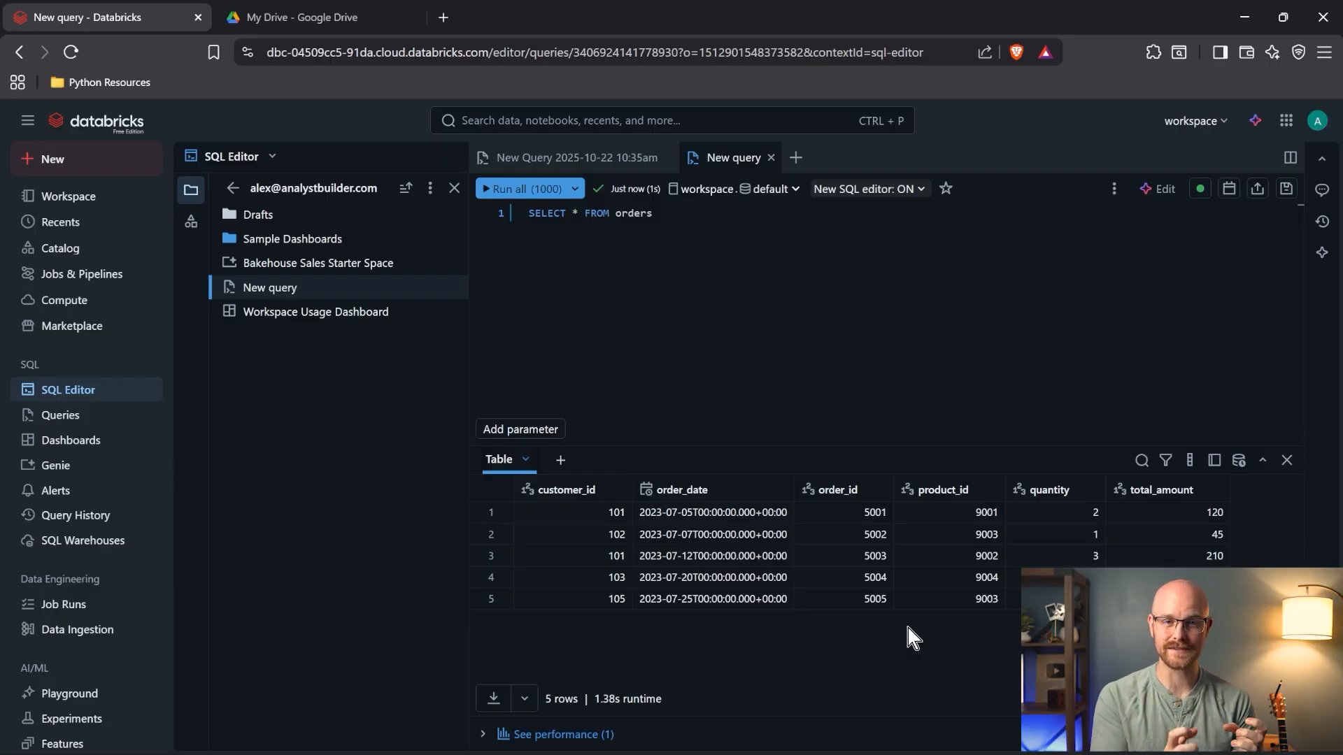
- Compare the results with the earlier csv query tab, then go to the Add data page
left_click(577, 158)
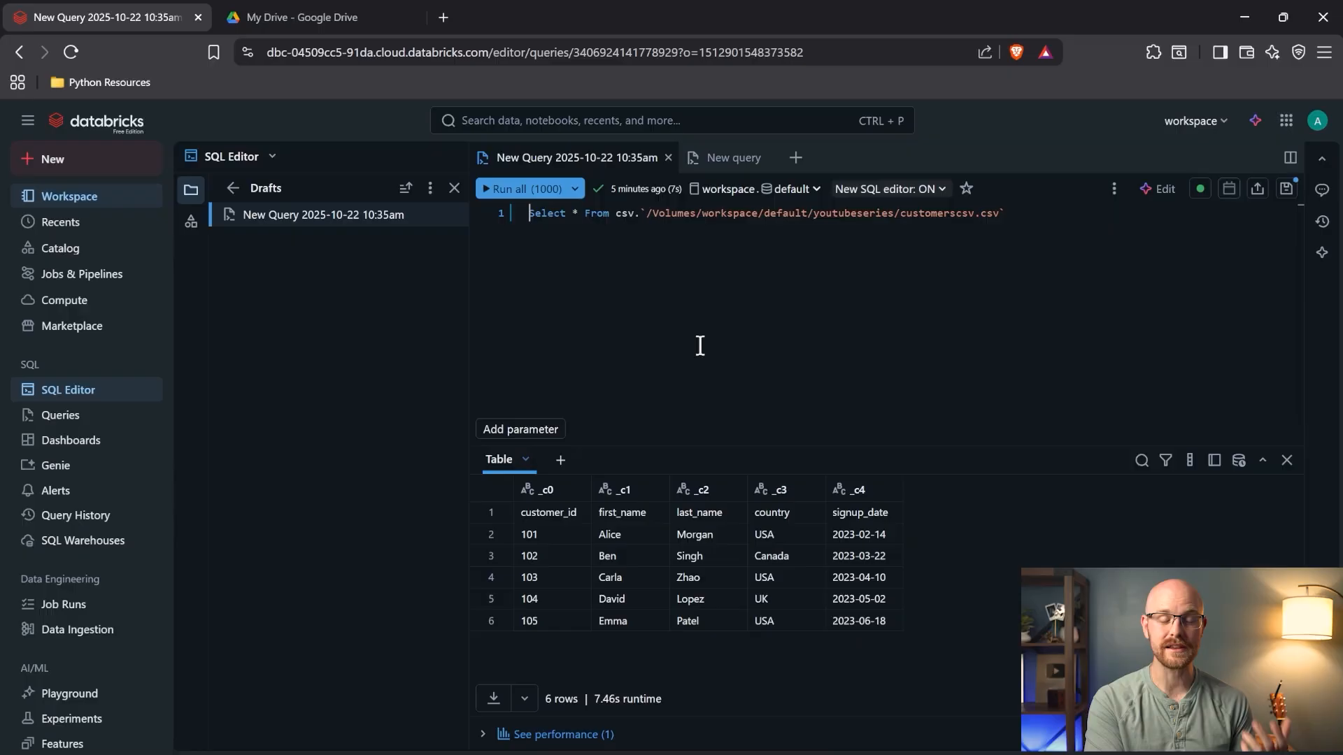
left_click(724, 158)
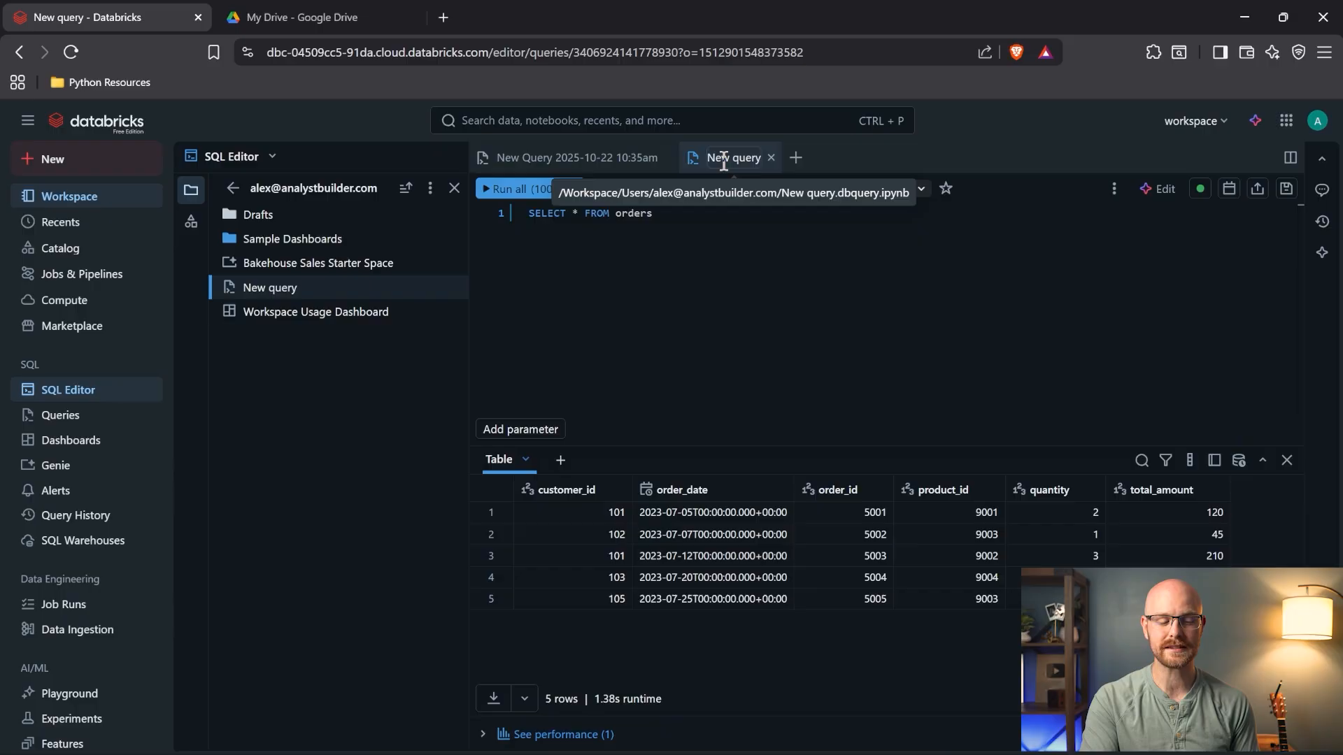
left_click(68, 632)
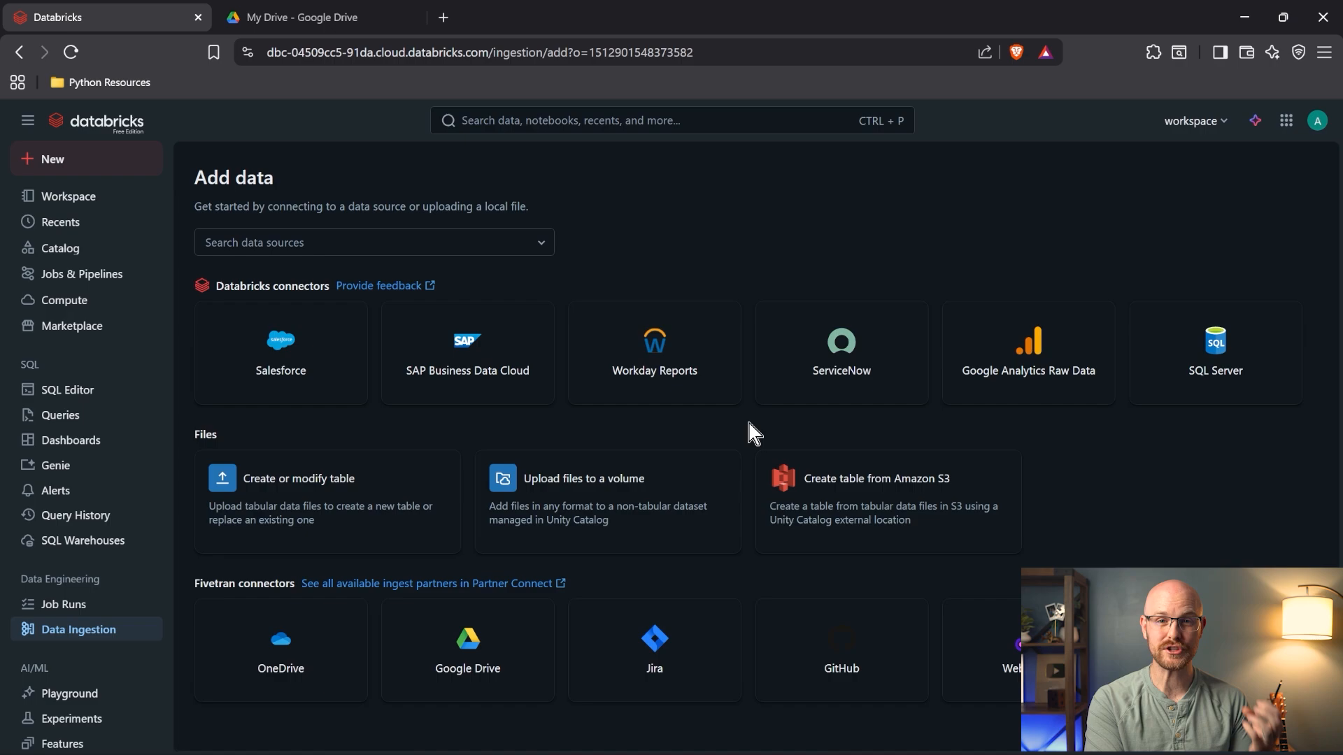
- Set up a Fivetran Google Drive connection targeting the workspace catalog and hand it to Fivetran
left_click(466, 653)
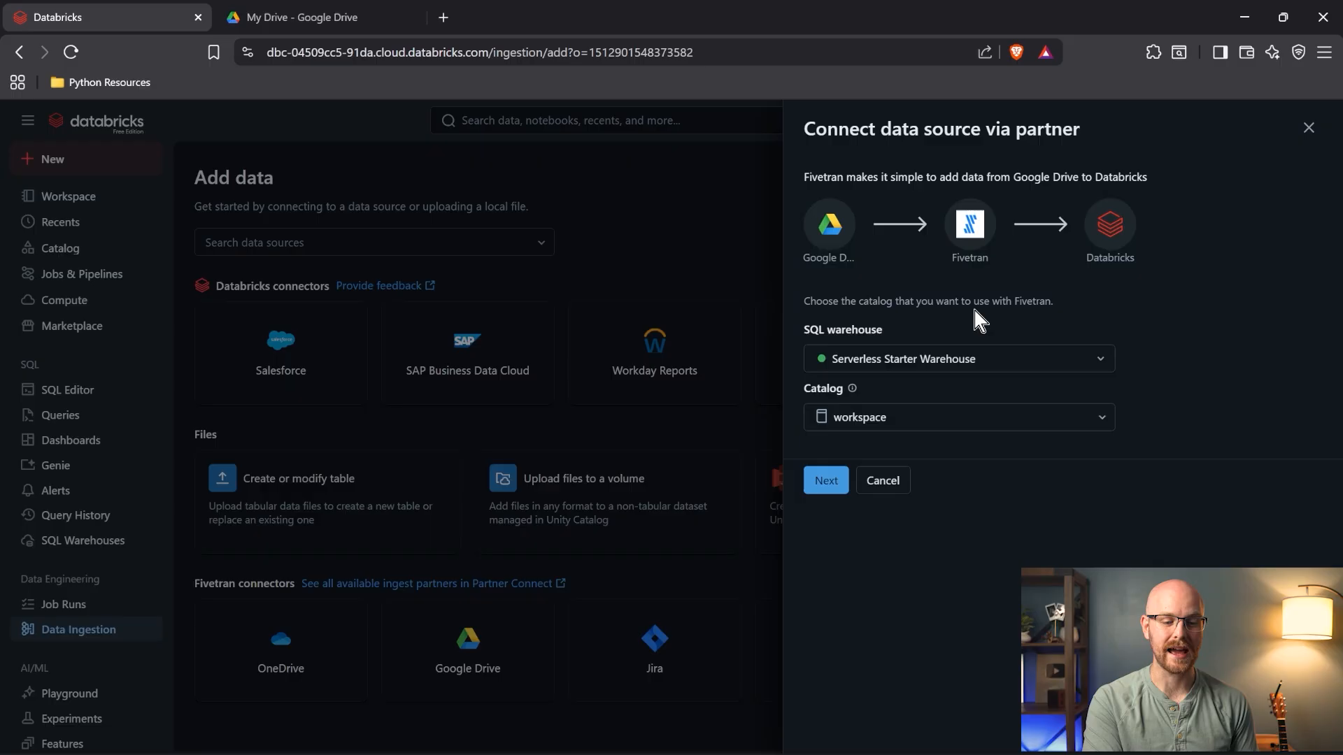
left_click(909, 418)
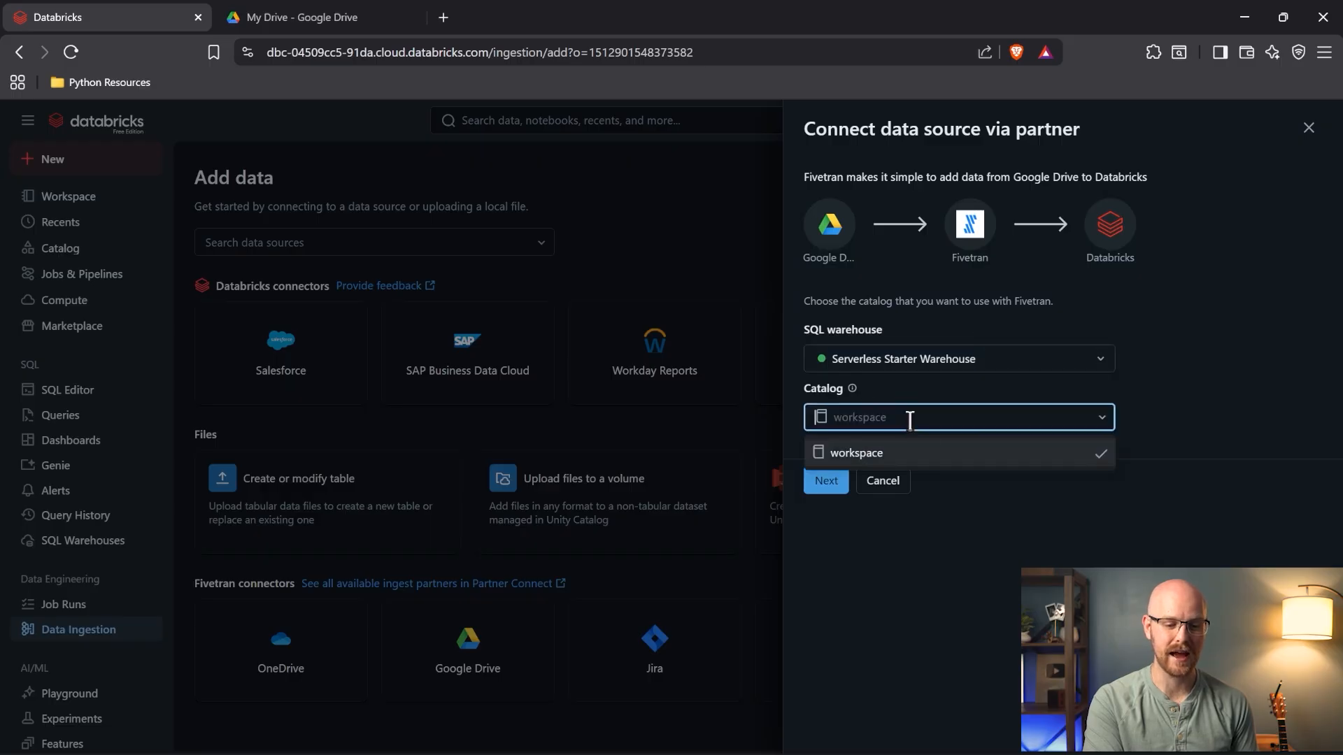
left_click(870, 462)
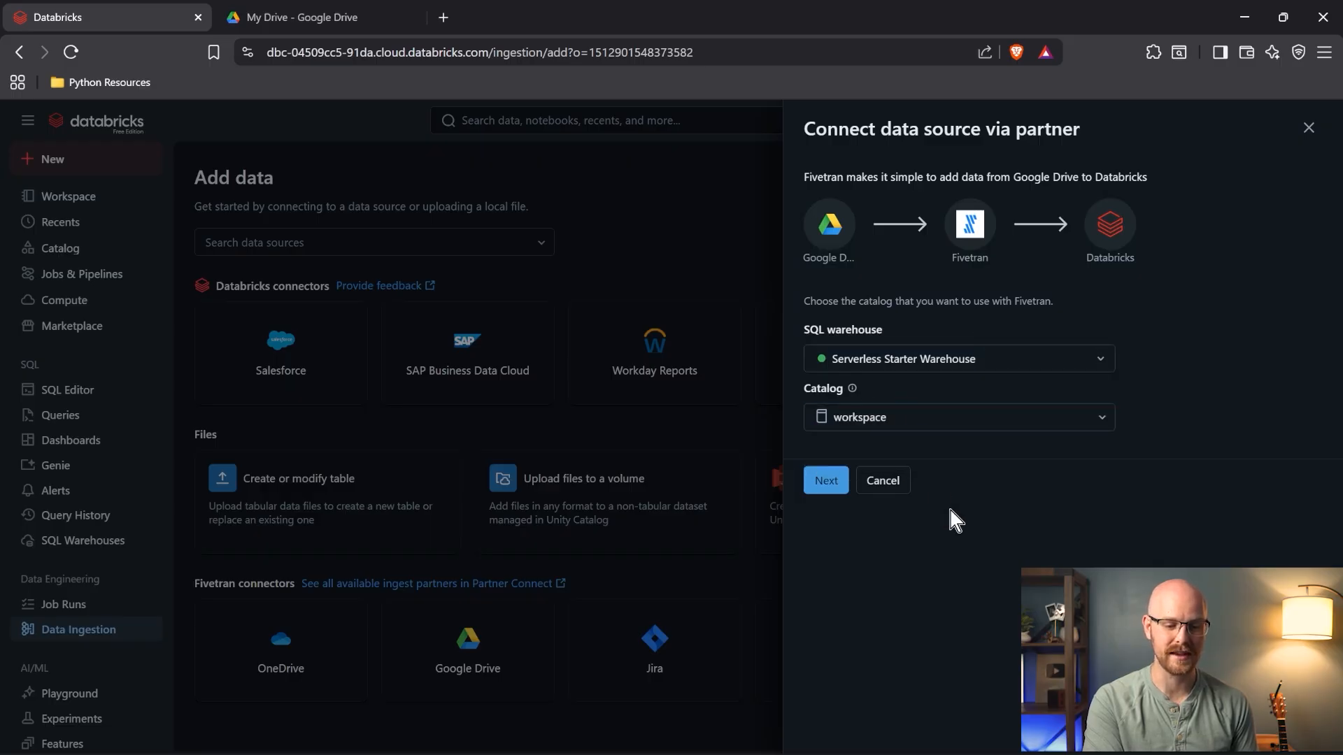
left_click(841, 481)
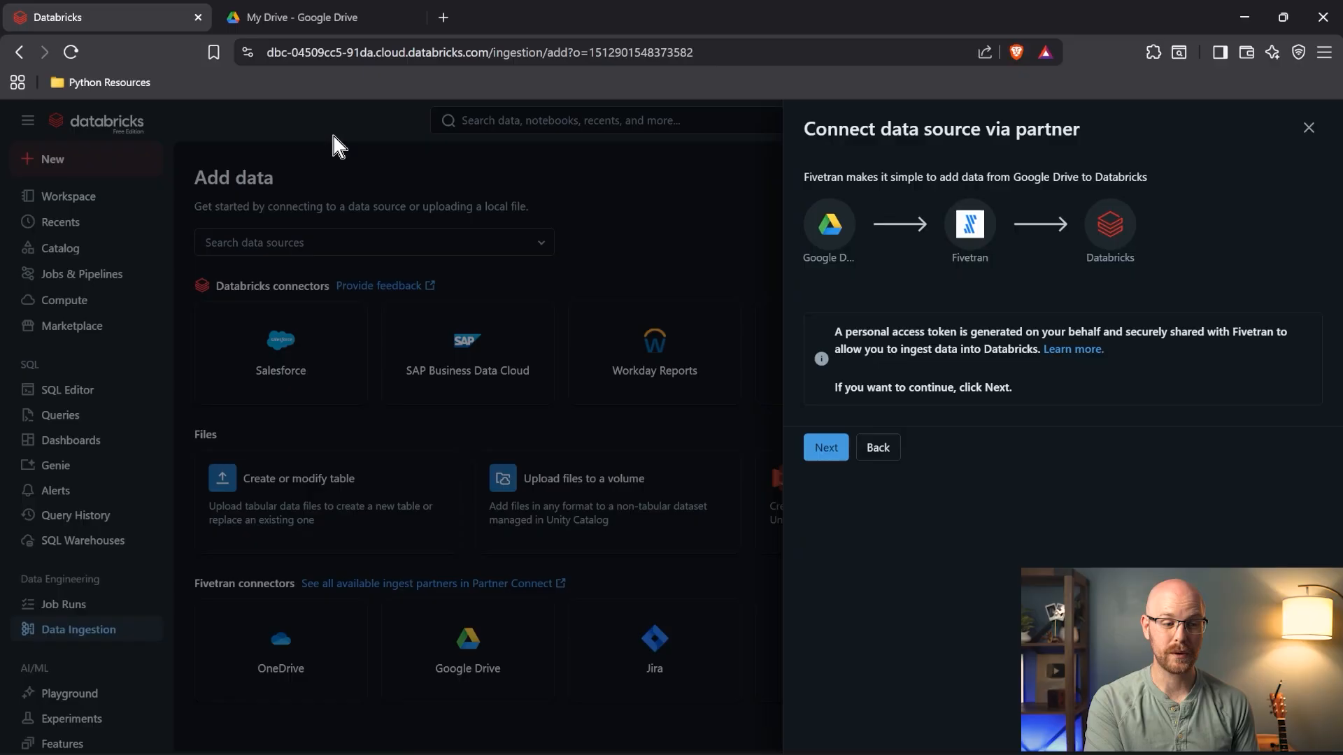
left_click(322, 27)
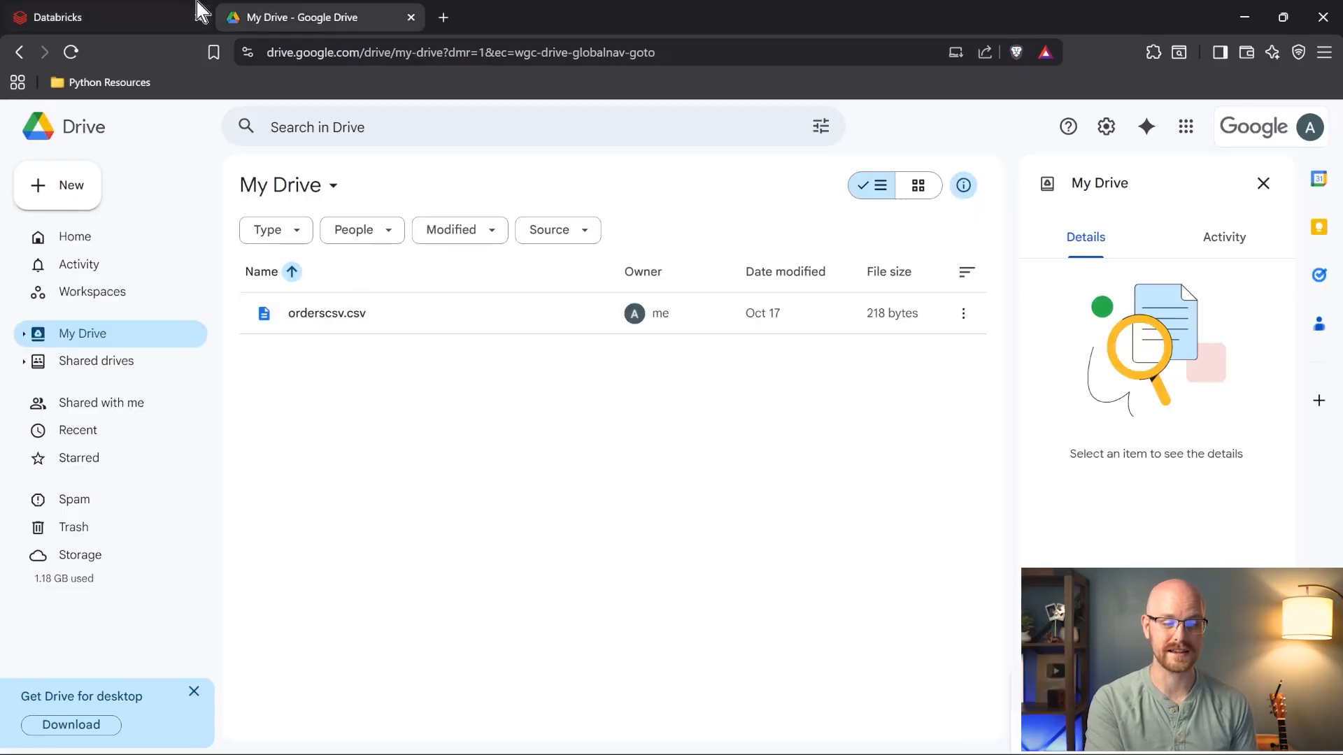
left_click(150, 10)
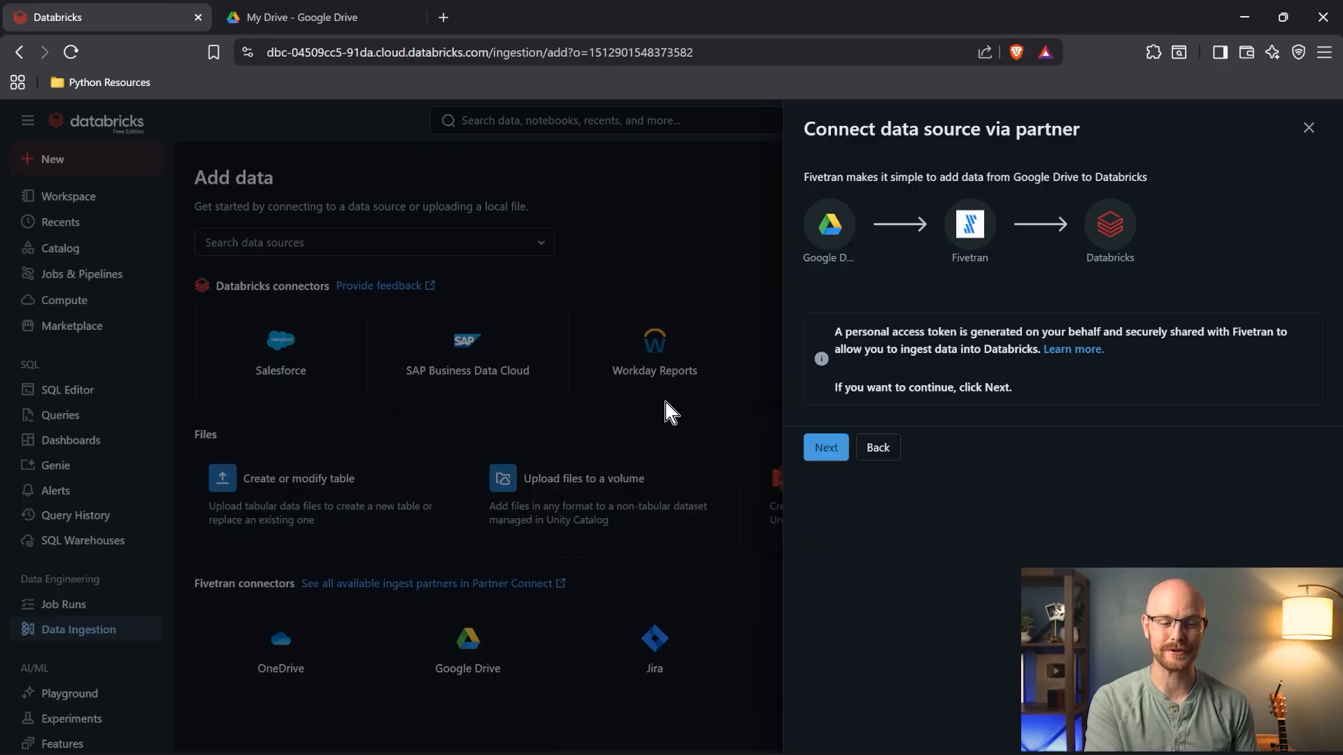
left_click(824, 446)
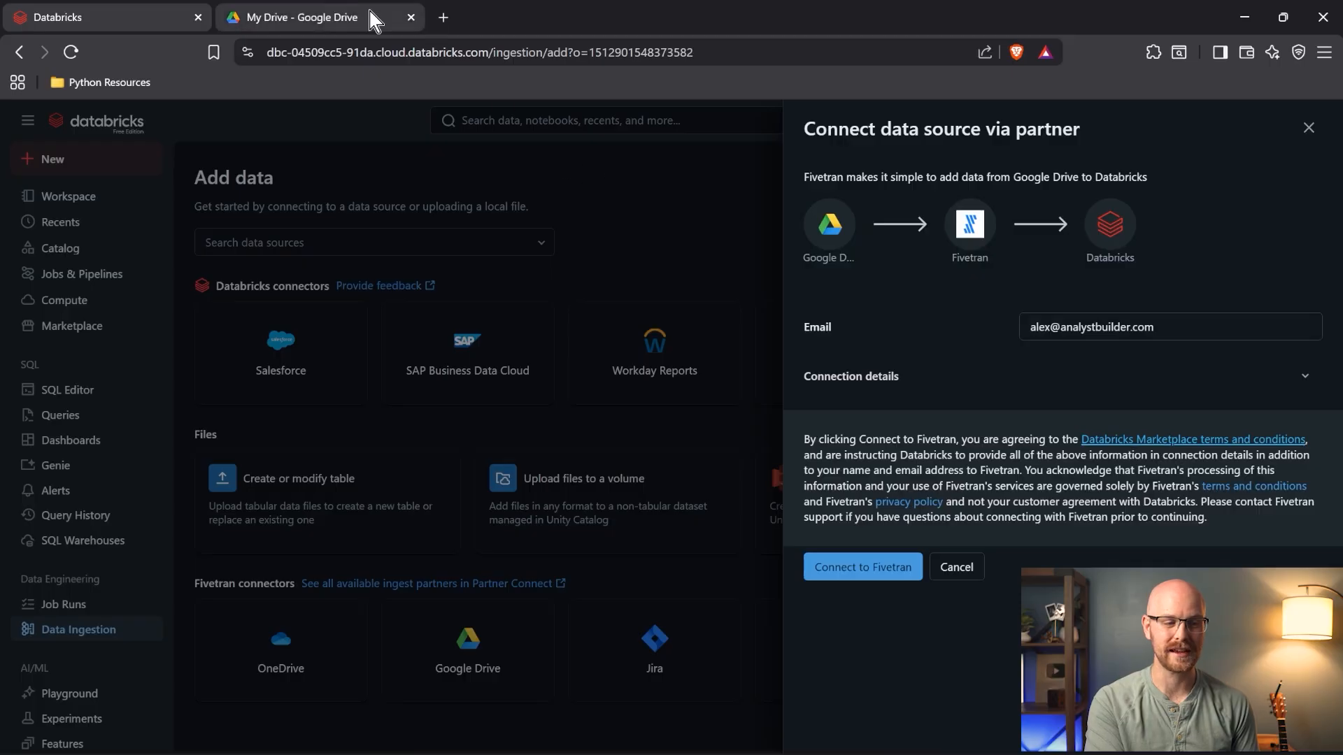
left_click(867, 573)
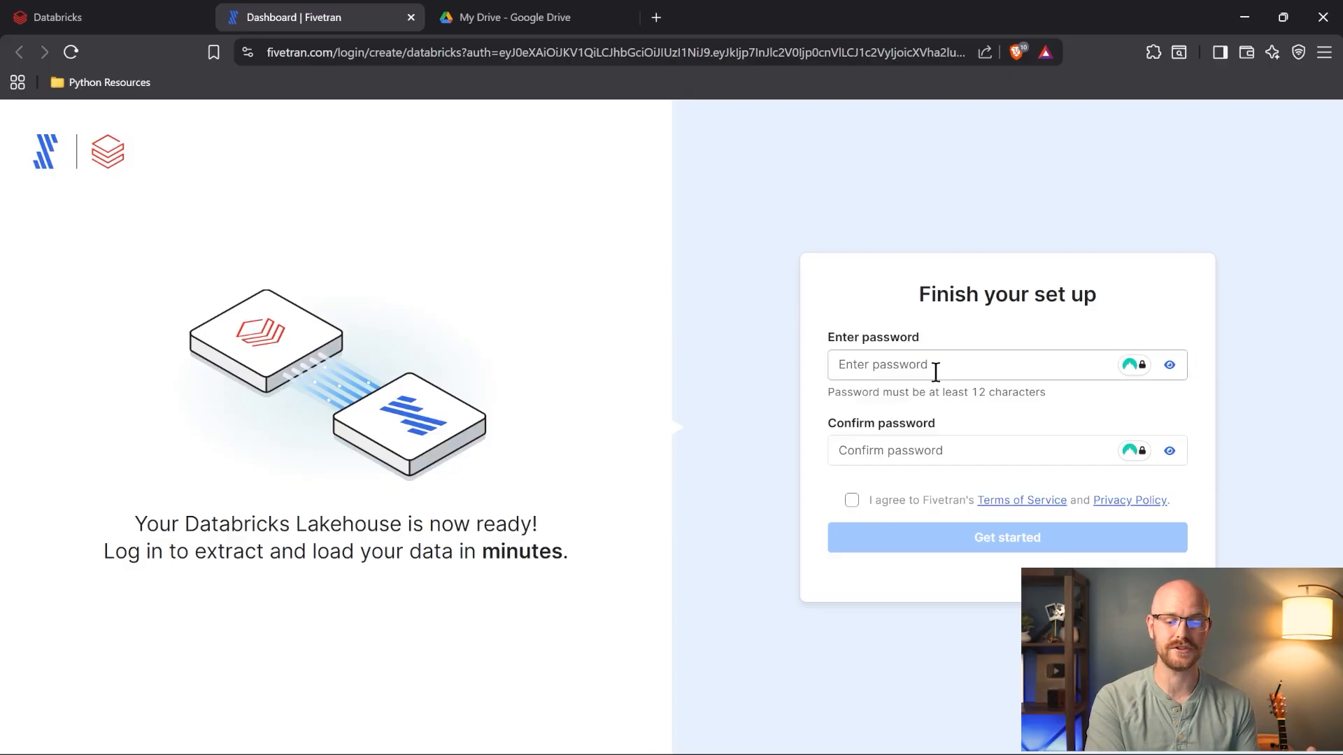
- Share the DataBricksData Drive folder as Viewer for anyone with the link and copy its link
left_click(525, 17)
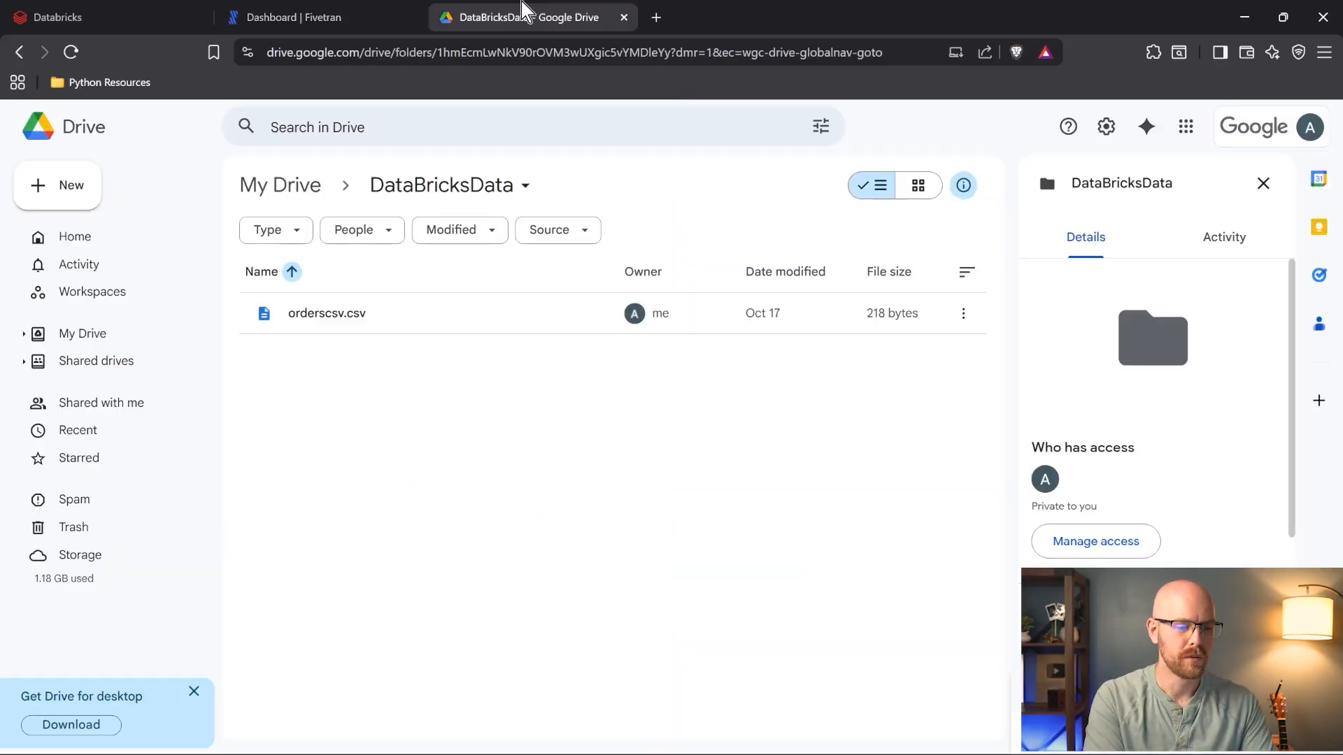
left_click(524, 187)
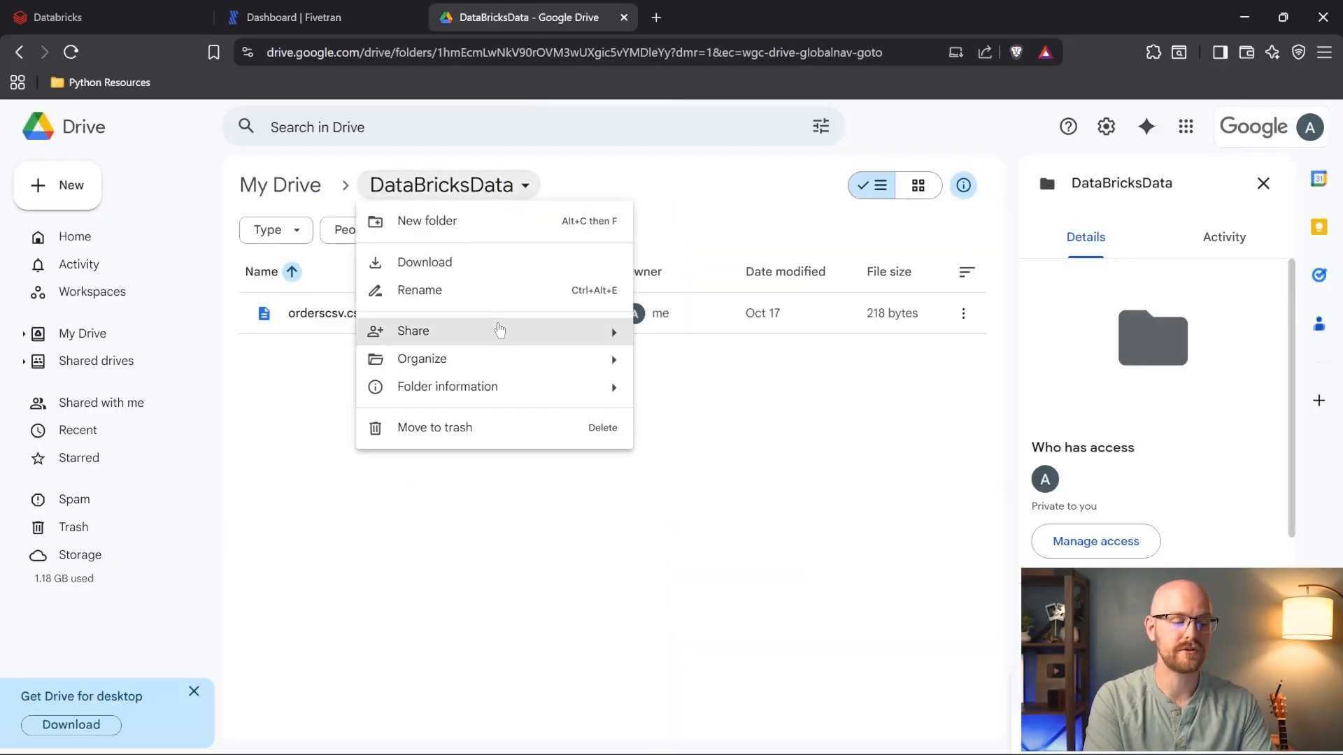
mouse_move(497, 330)
left_click(666, 339)
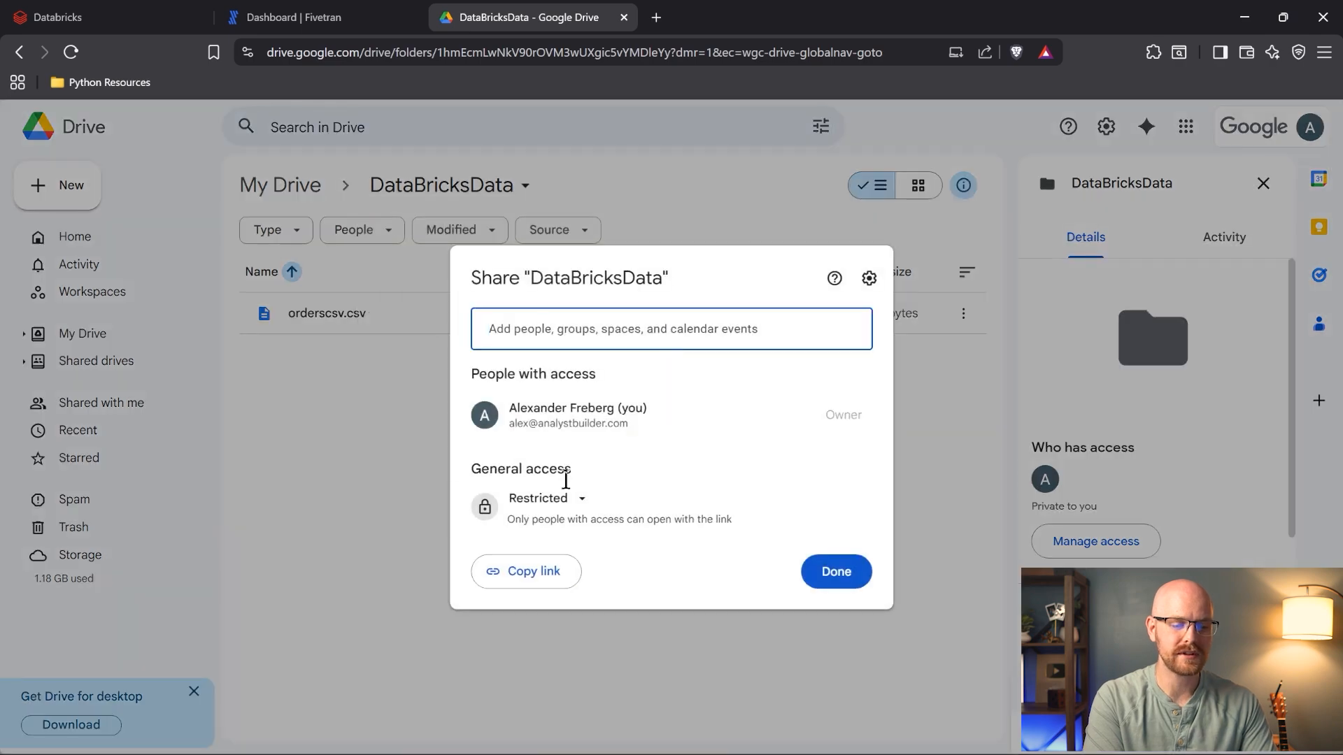
left_click(582, 500)
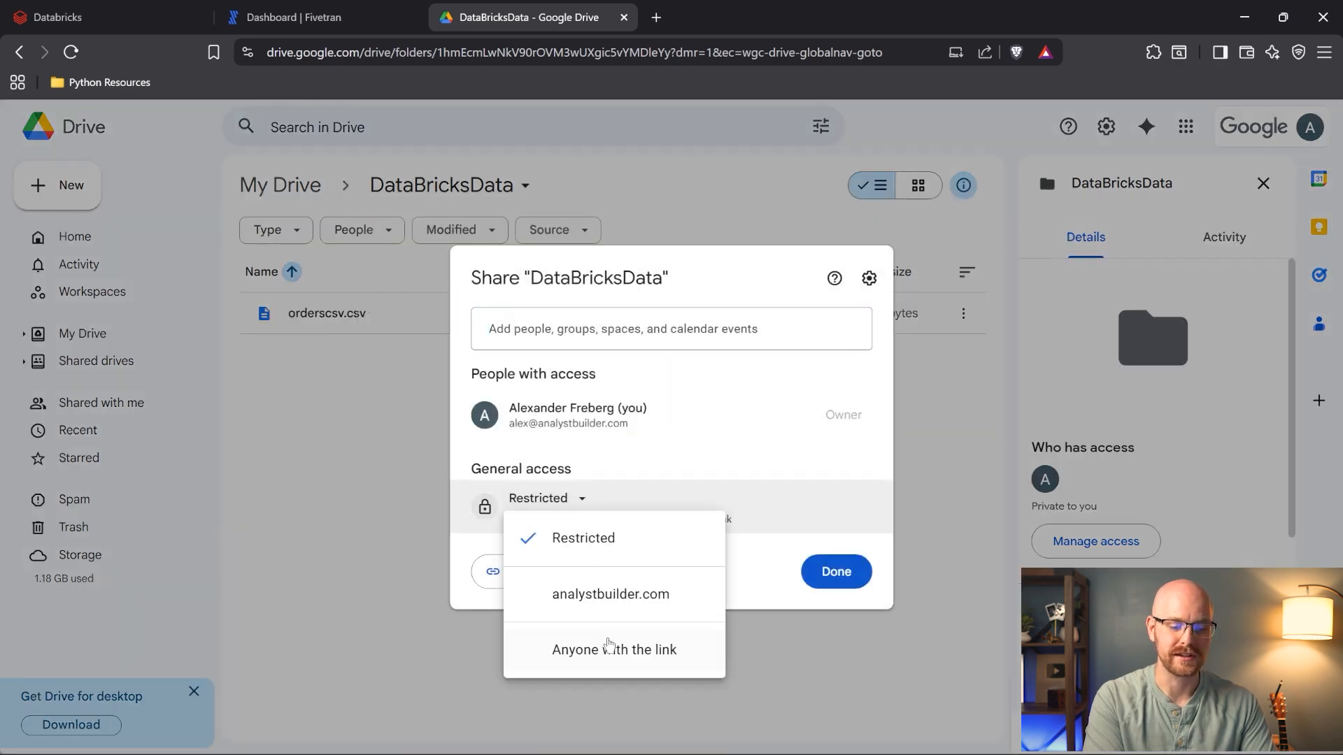
left_click(602, 652)
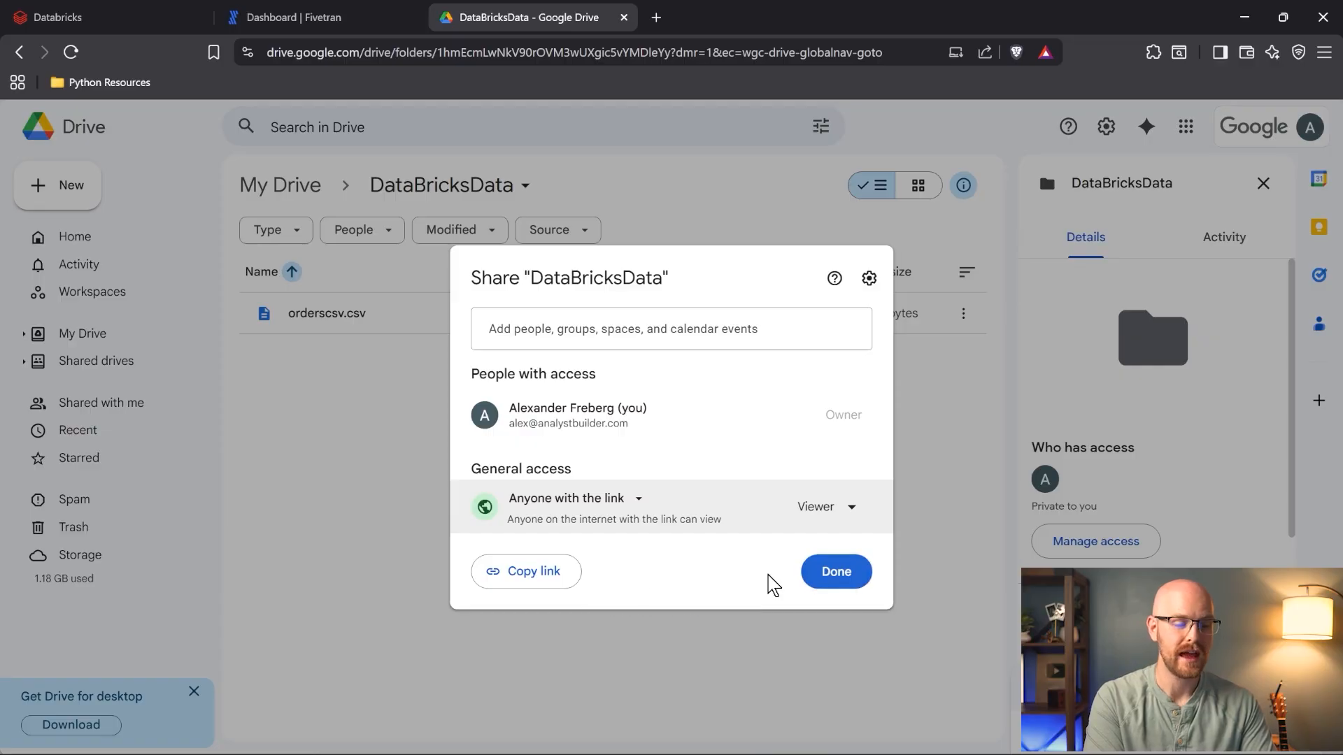
left_click(554, 573)
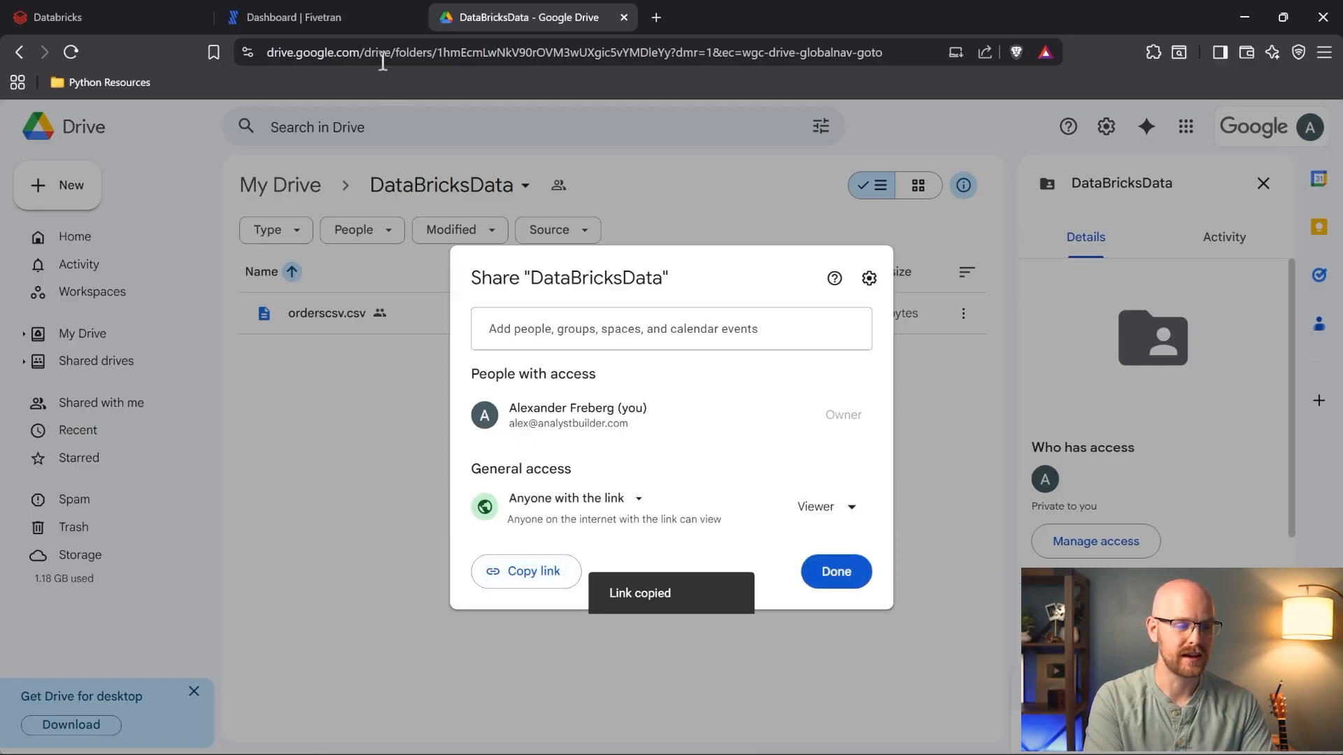
left_click(367, 16)
- Paste the folder link into Folder URL, pass the connection tests, and start the initial sync
left_click(351, 633)
key("ctrl+v")
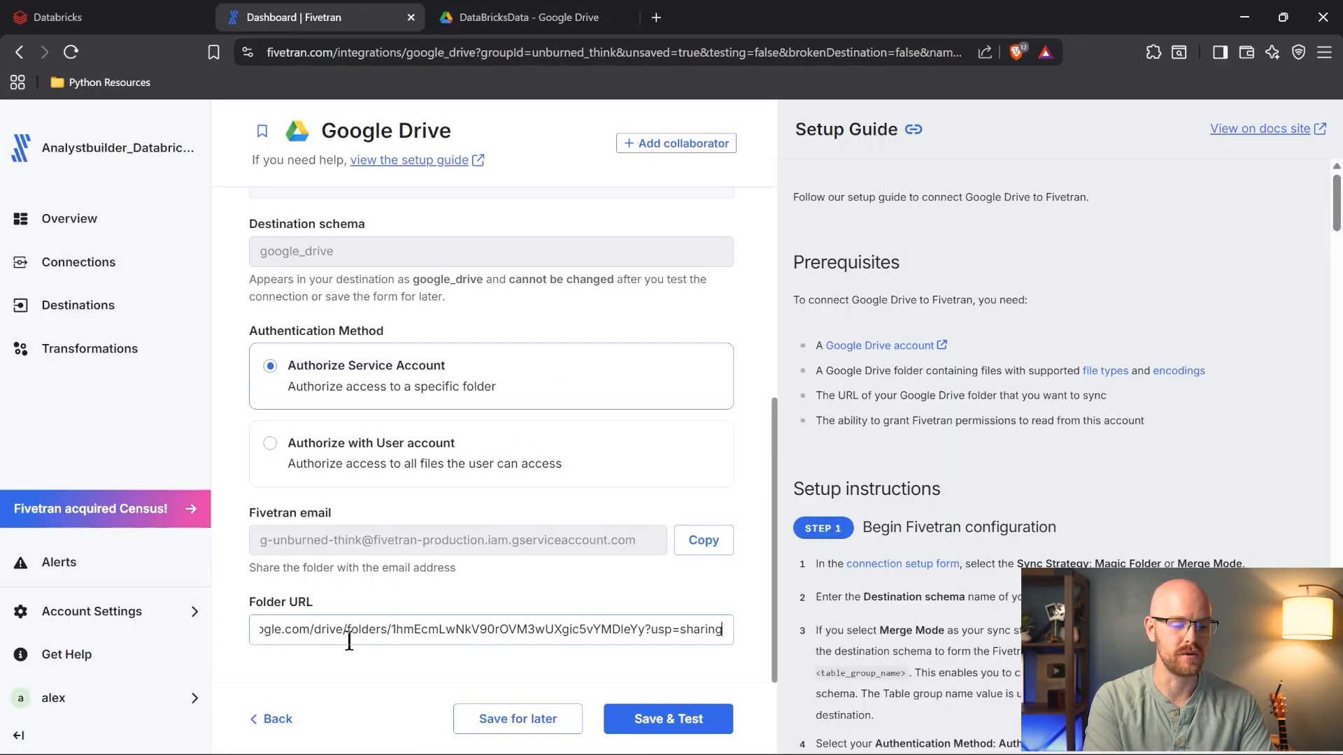
left_click(670, 716)
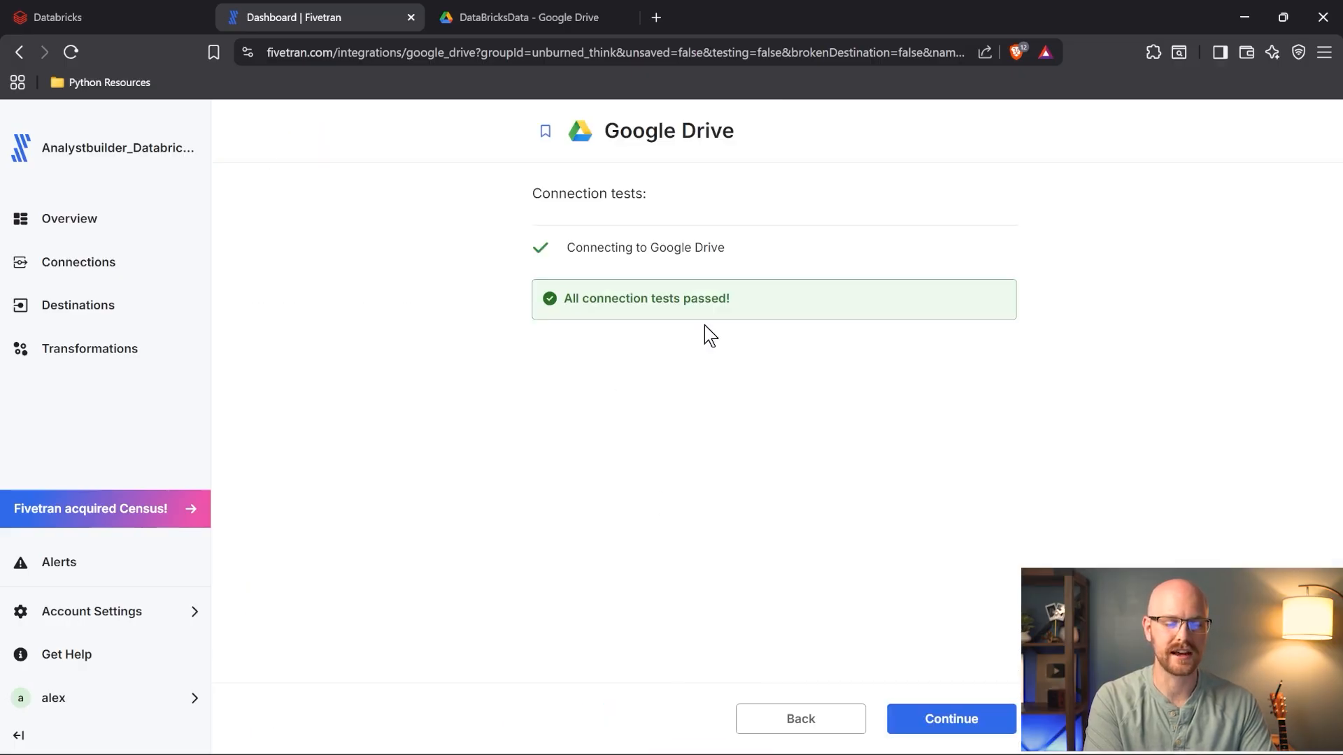
left_click(949, 718)
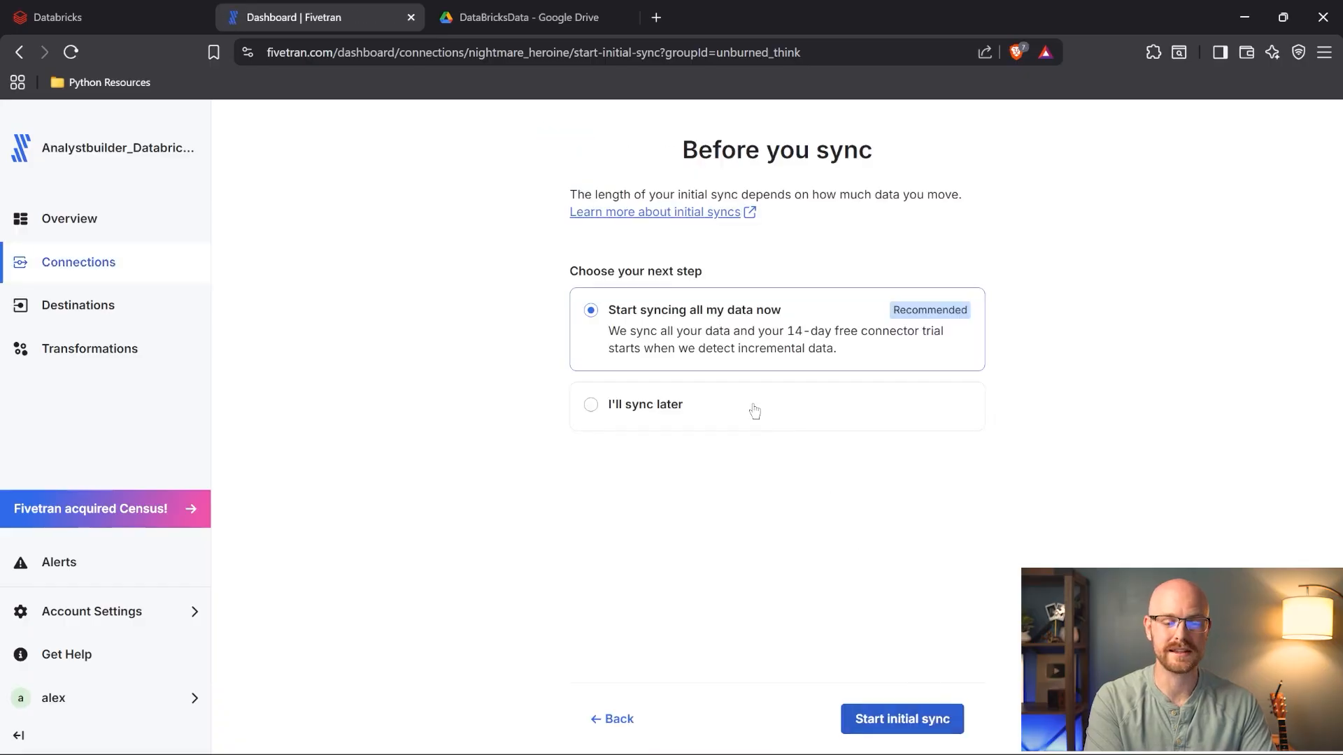
left_click(898, 723)
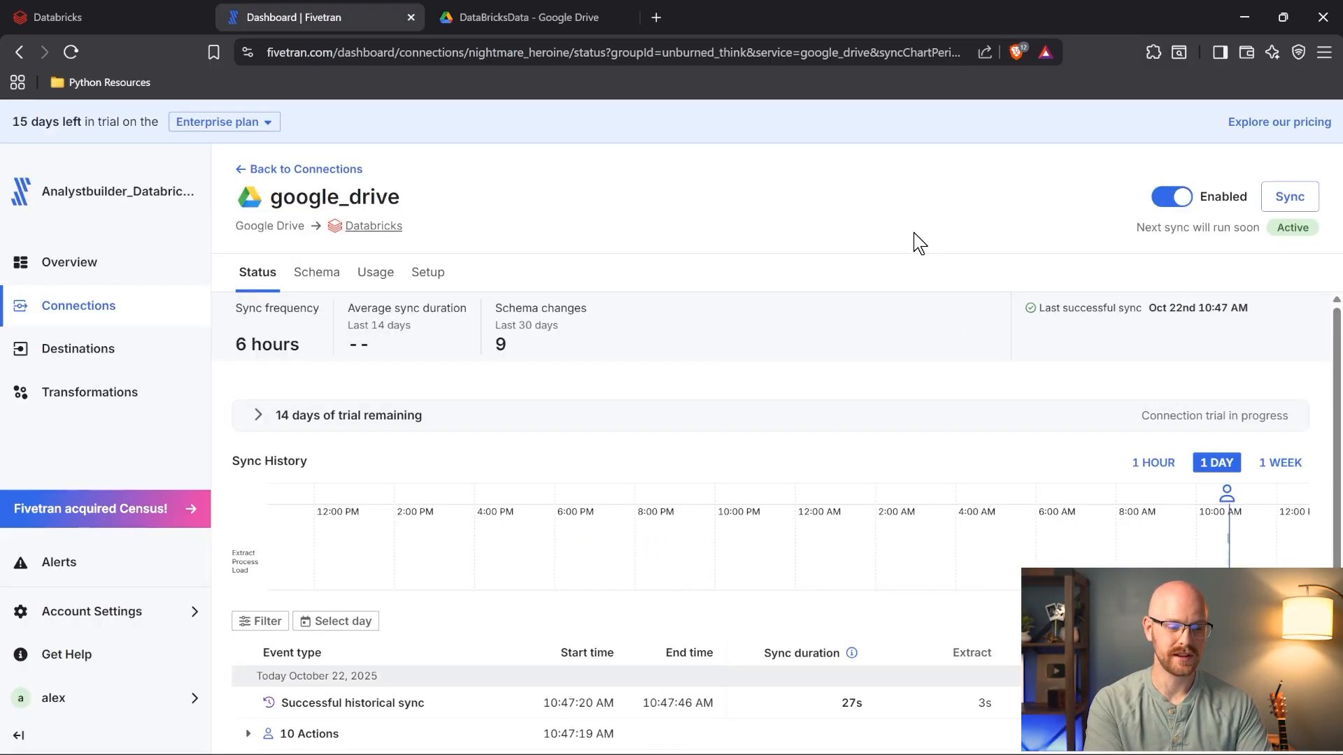
- Confirm orderscsv.csv maps to the orderscsv table, then return to Databricks
left_click(316, 272)
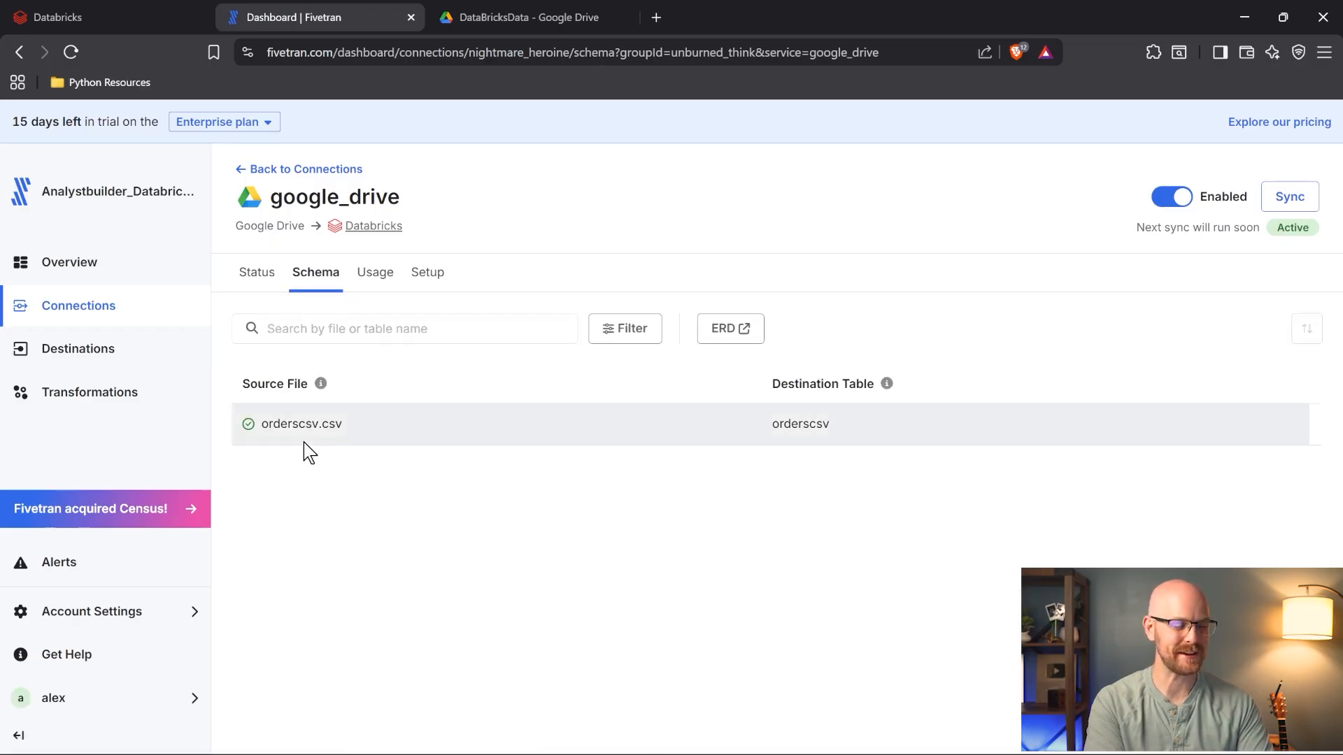
left_click(124, 2)
left_click(220, 309)
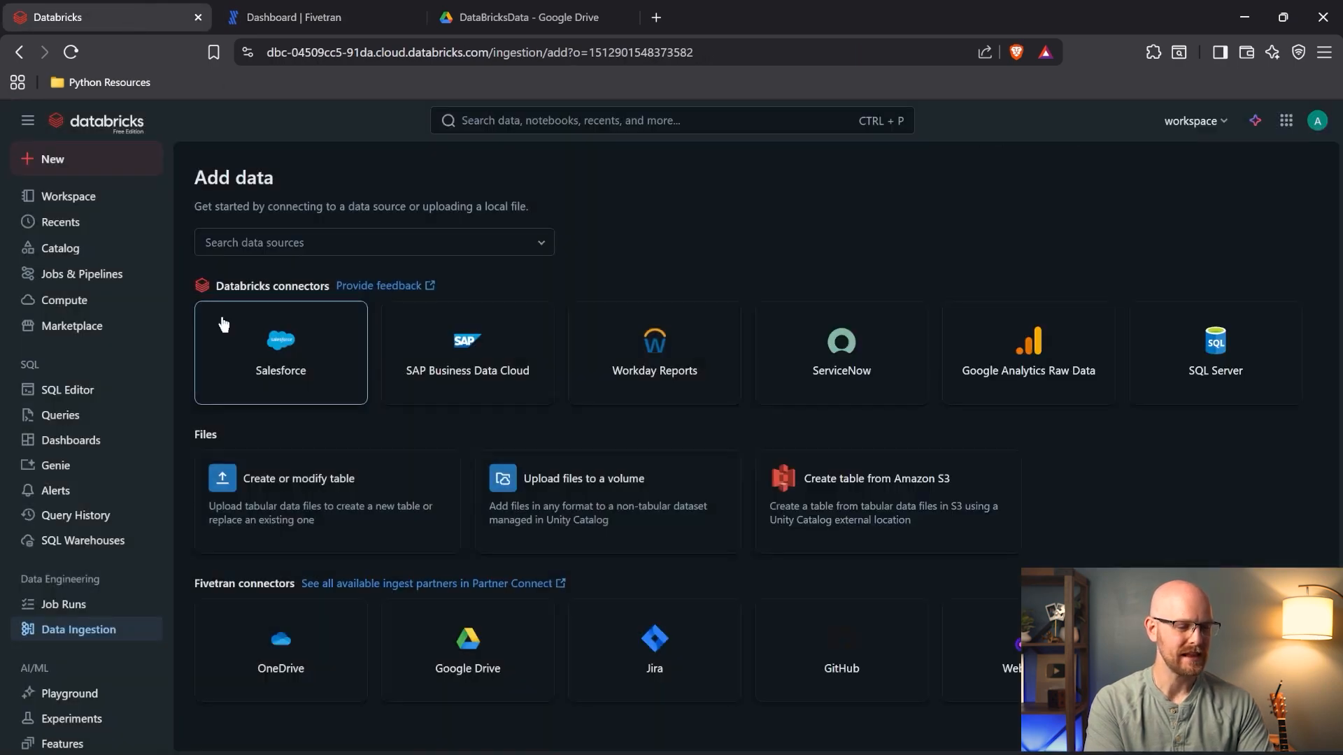
- Find orderscsv under workspace > google_drive in Catalog, review its columns, and create a query on it
left_click(81, 251)
left_click(201, 270)
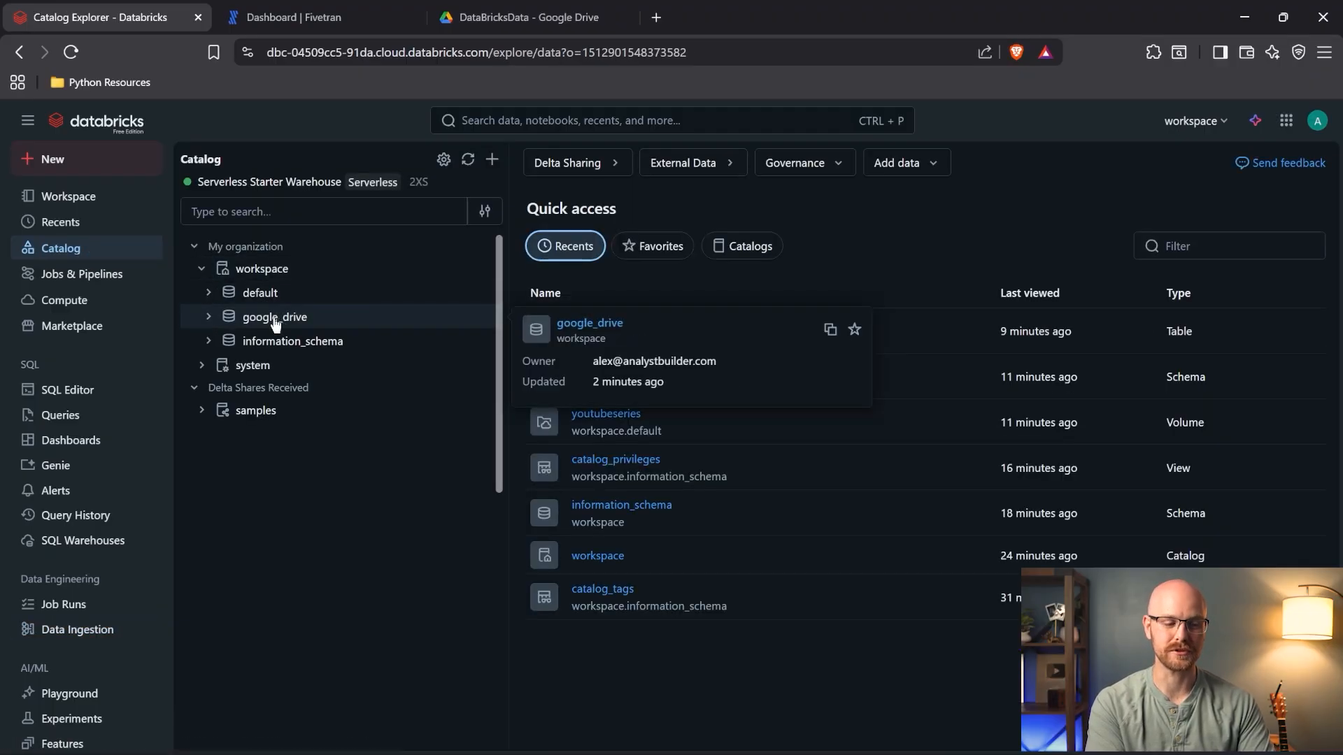
left_click(209, 318)
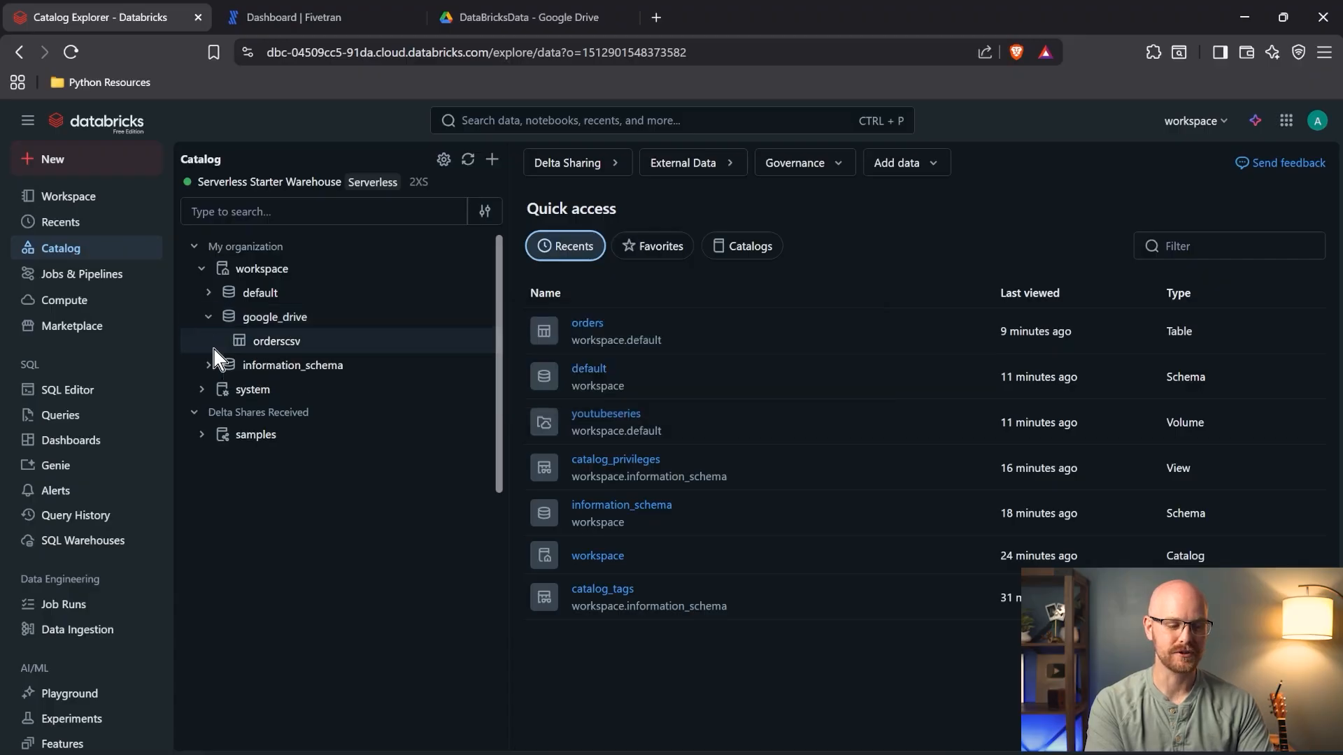
left_click(277, 343)
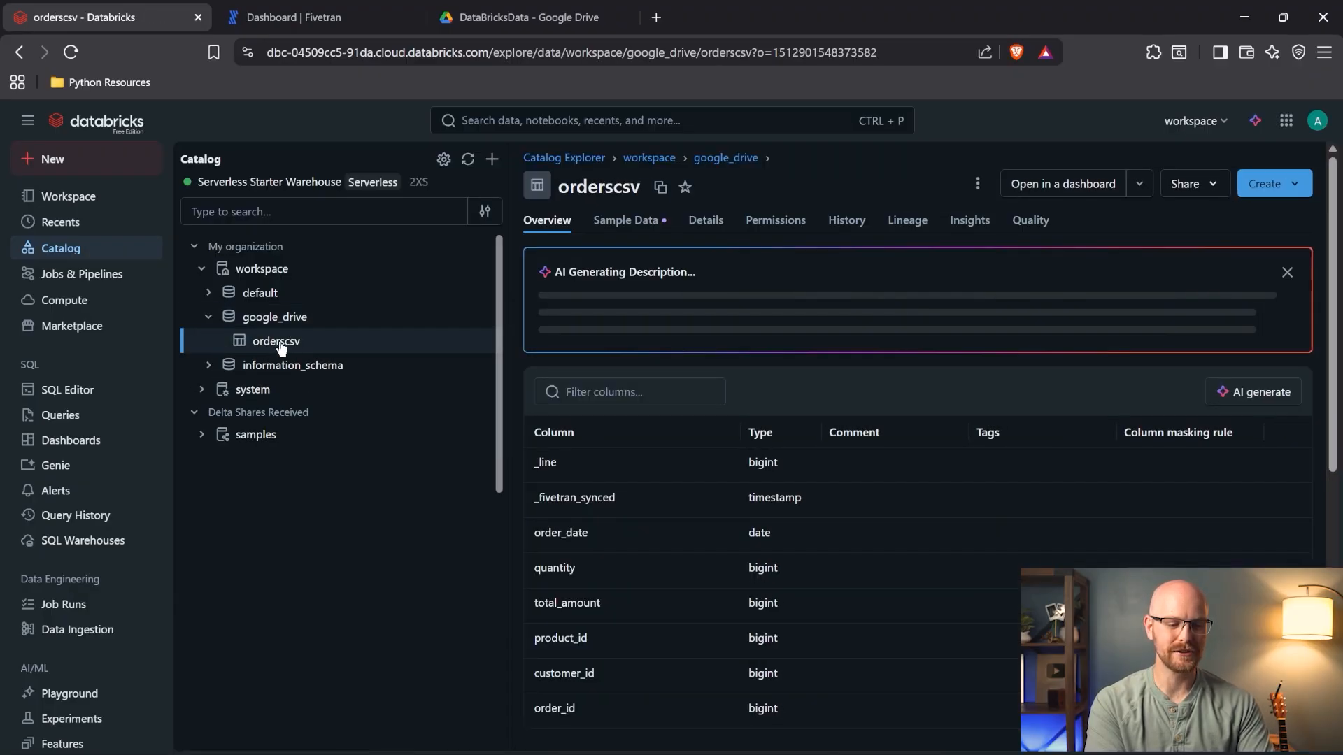
scroll(663, 502, "down", 3)
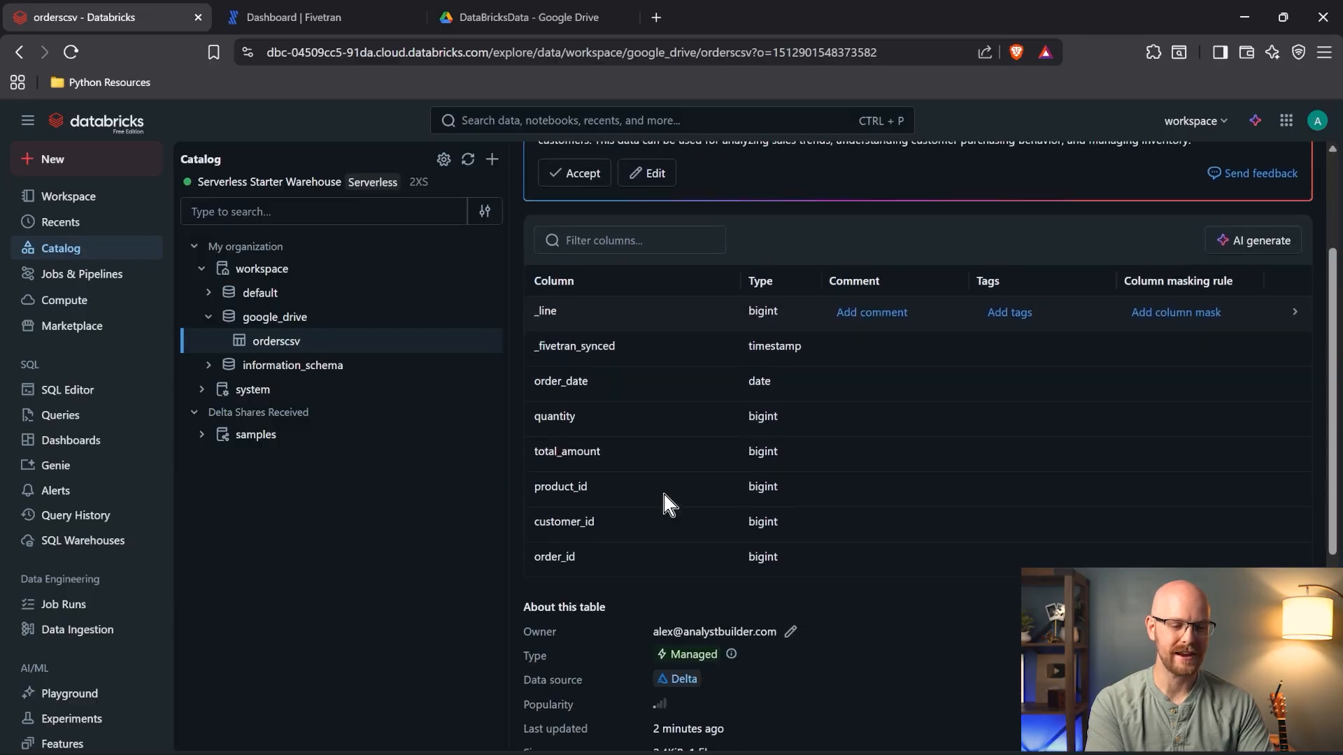
scroll(663, 502, "up", 2)
scroll(661, 487, "up", 1)
left_click(1285, 178)
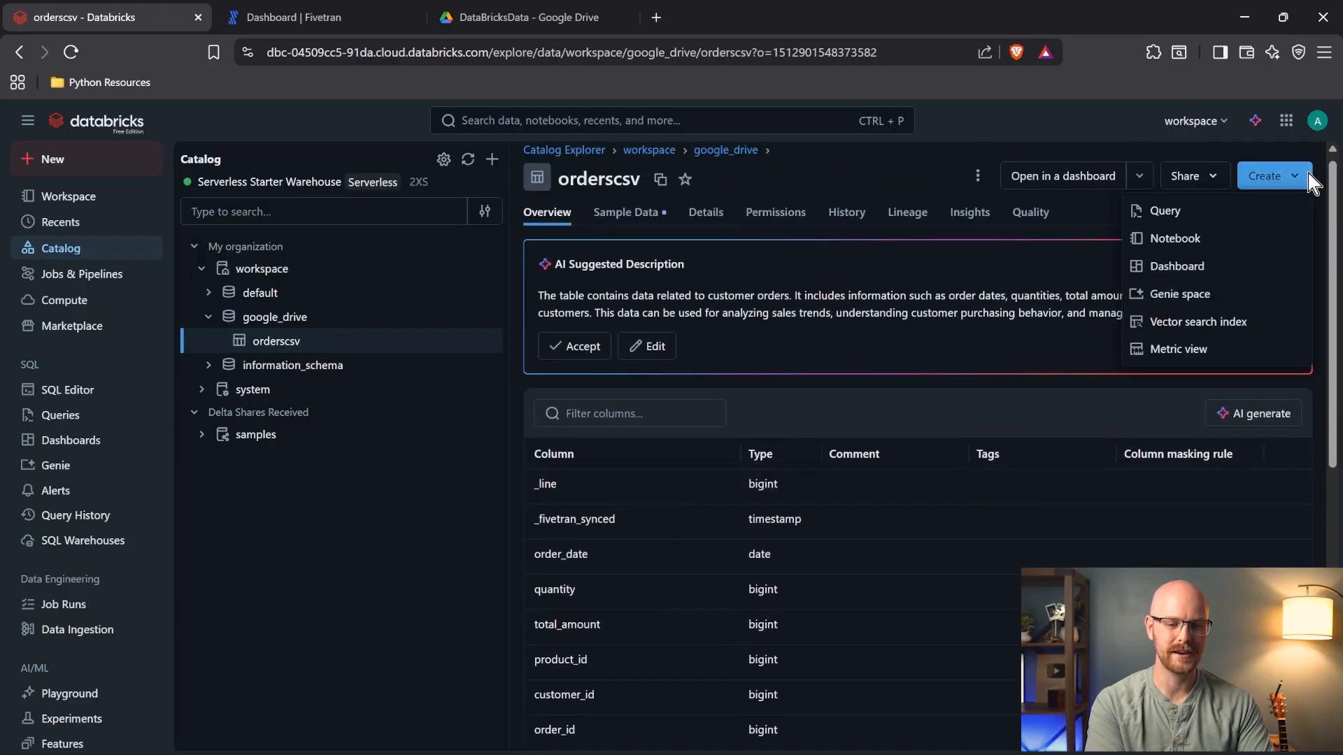
left_click(1229, 210)
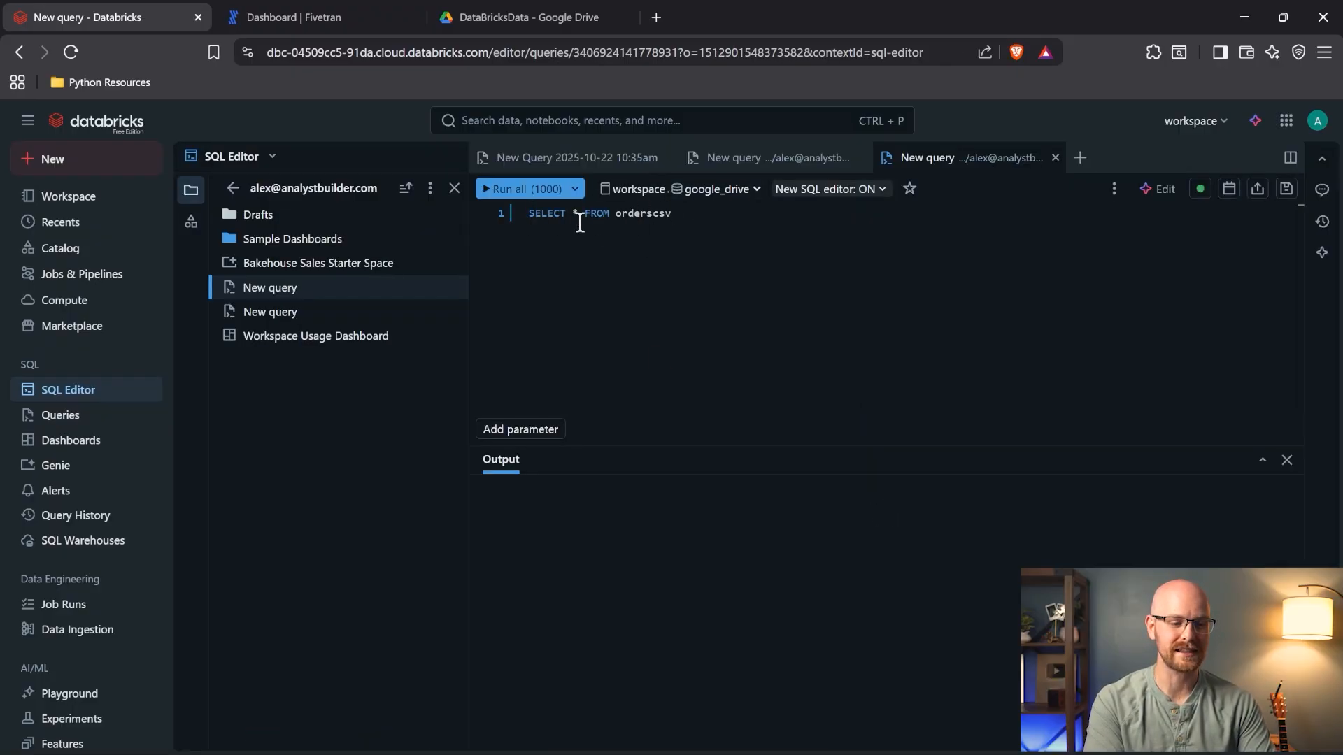
- Run SELECT * FROM orderscsv and scroll the 5-row result to see all columns
left_click(510, 189)
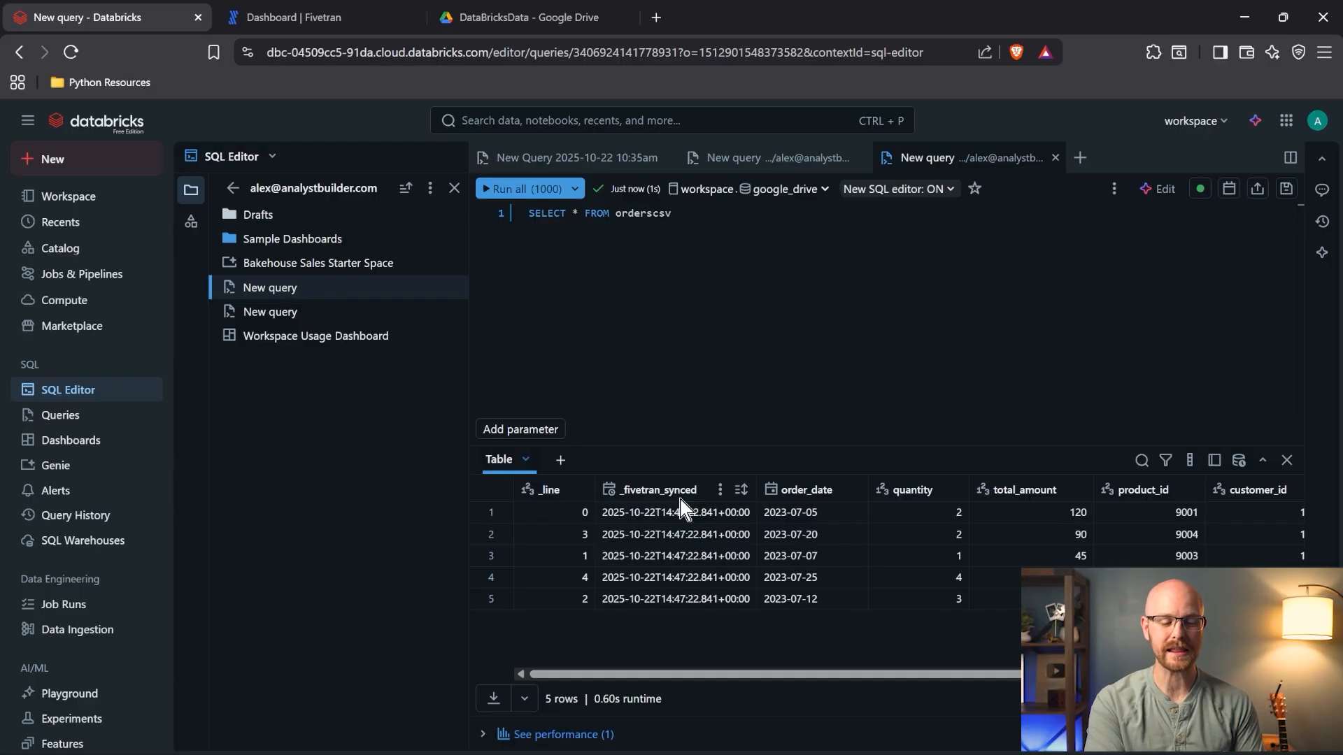
scroll(681, 567, "right", 3)
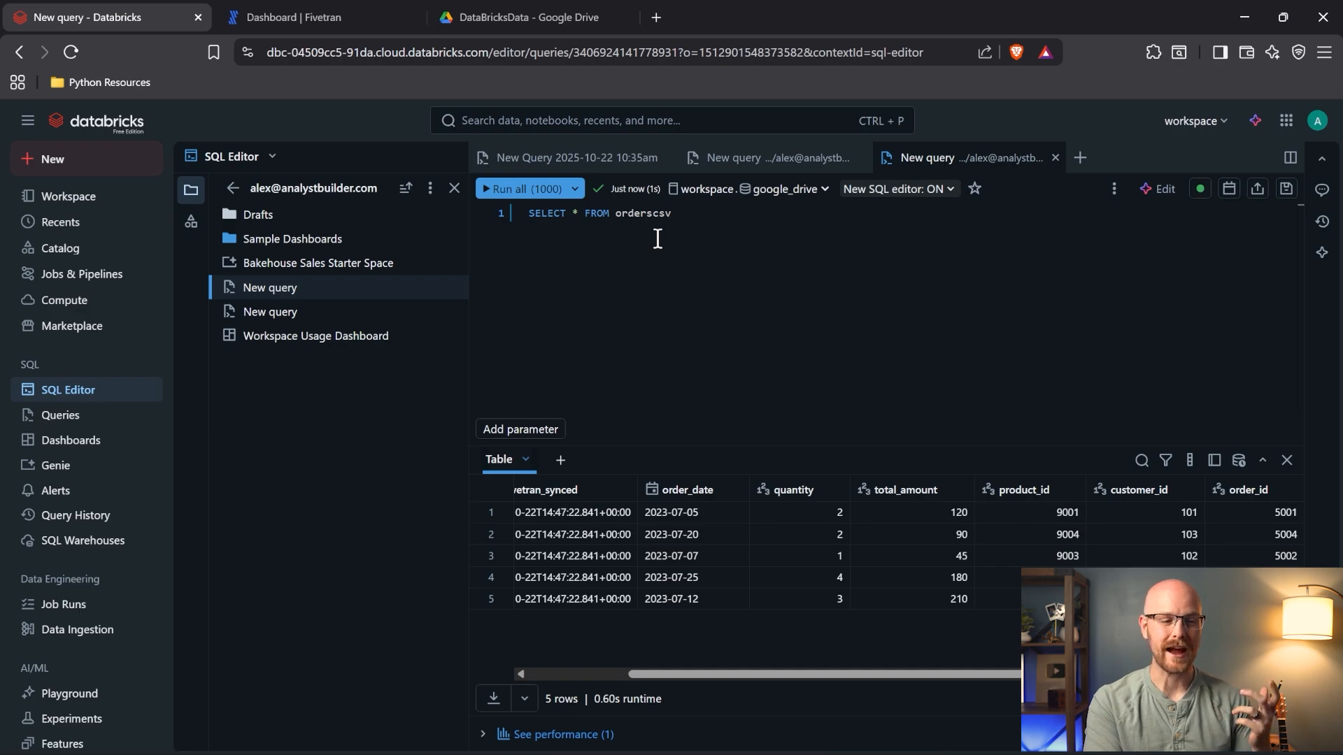
left_click(89, 160)
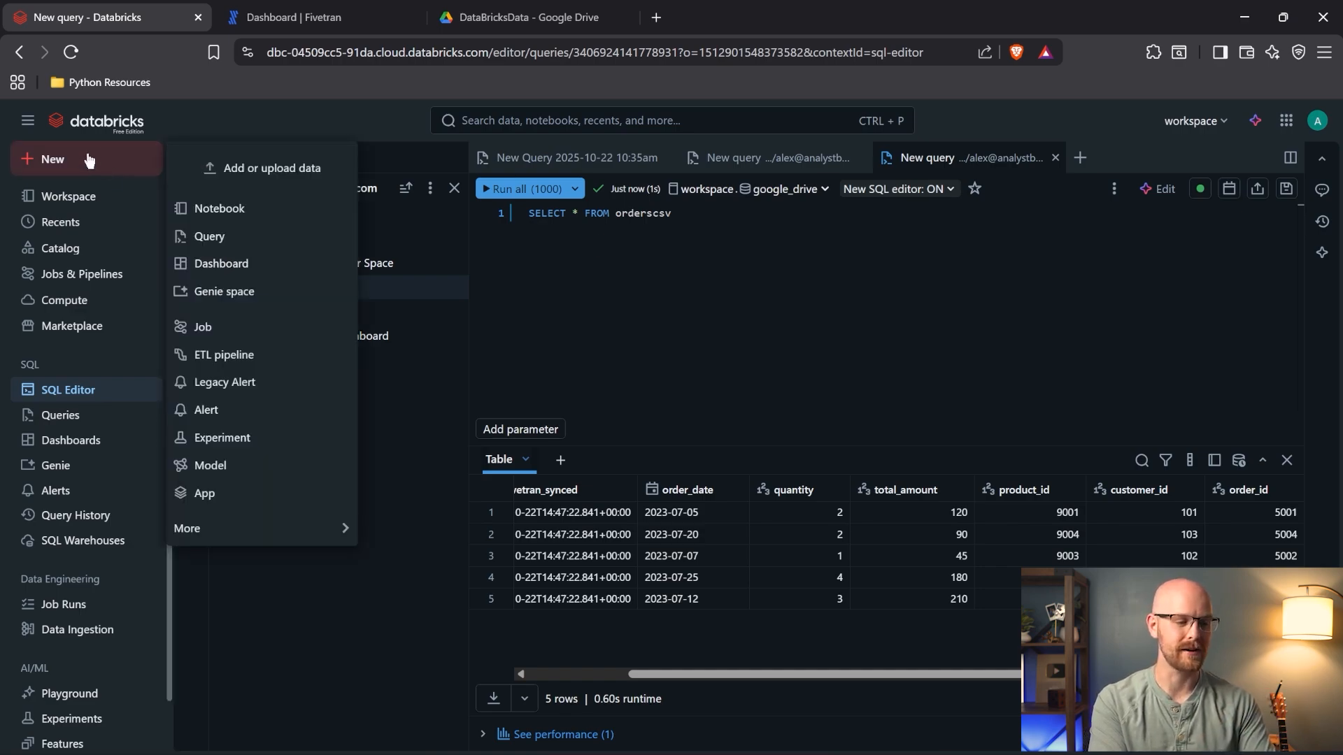
- Create a new notebook with a Markdown heading '# This is my first text right here'
left_click(274, 207)
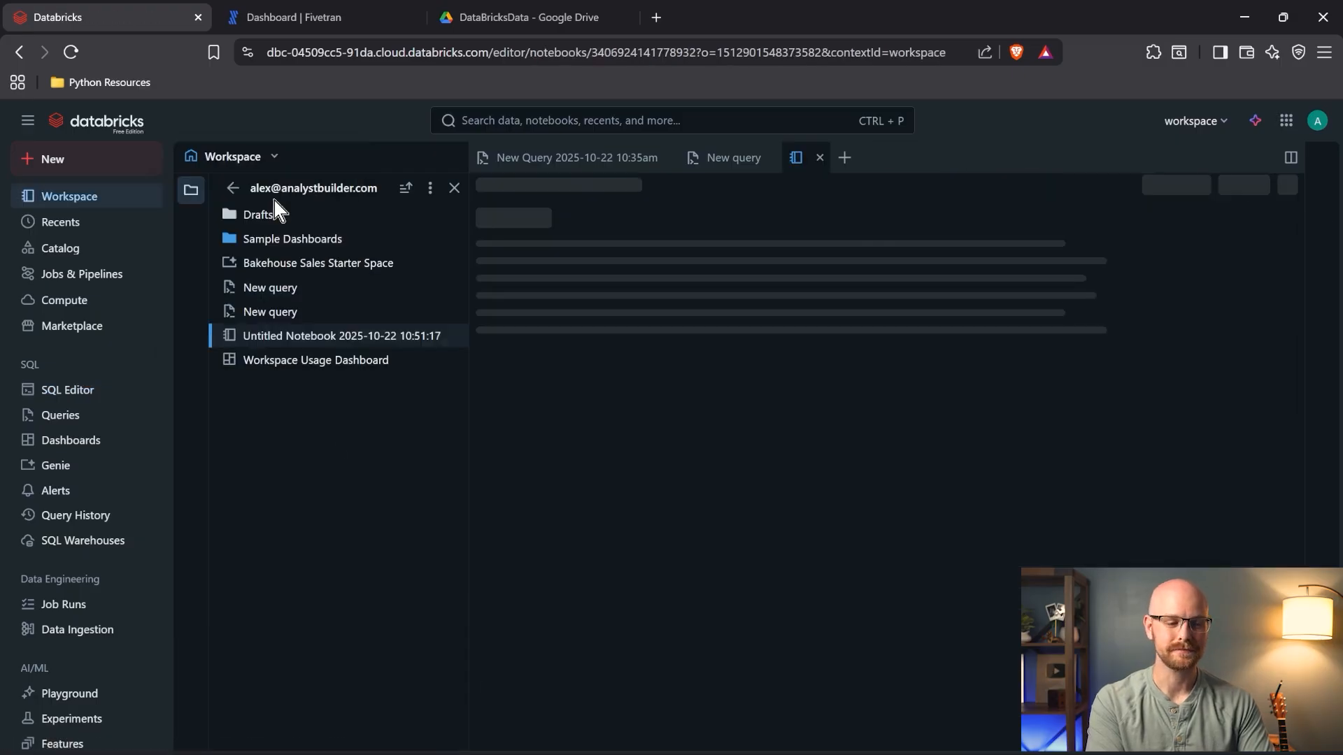
left_click(824, 315)
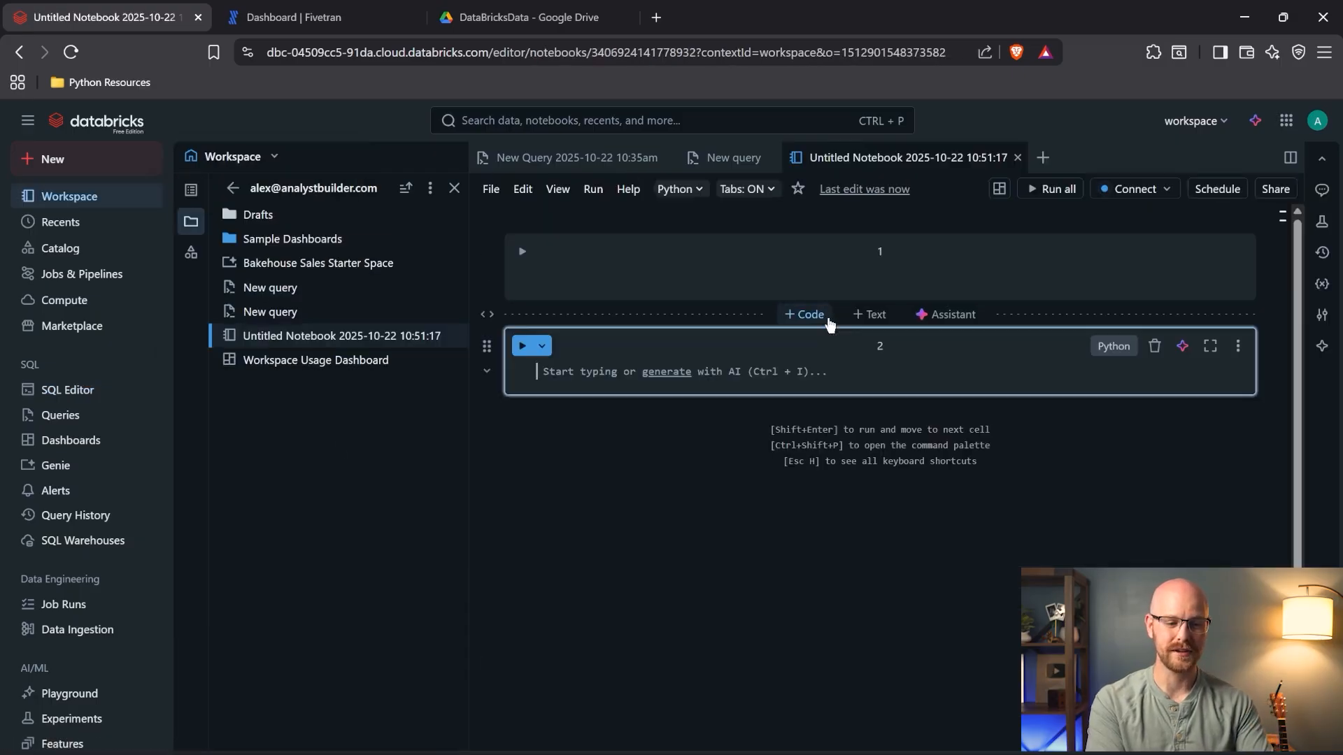
left_click(872, 316)
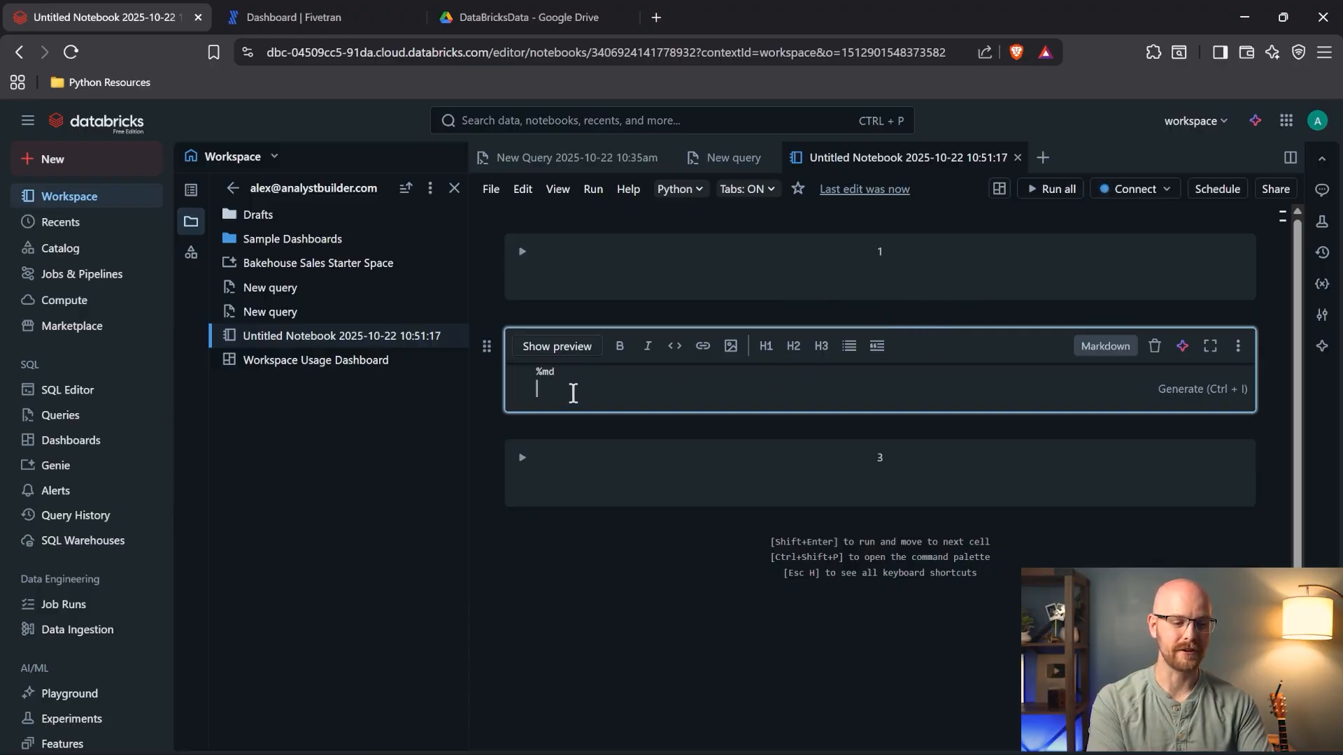
type("# This")
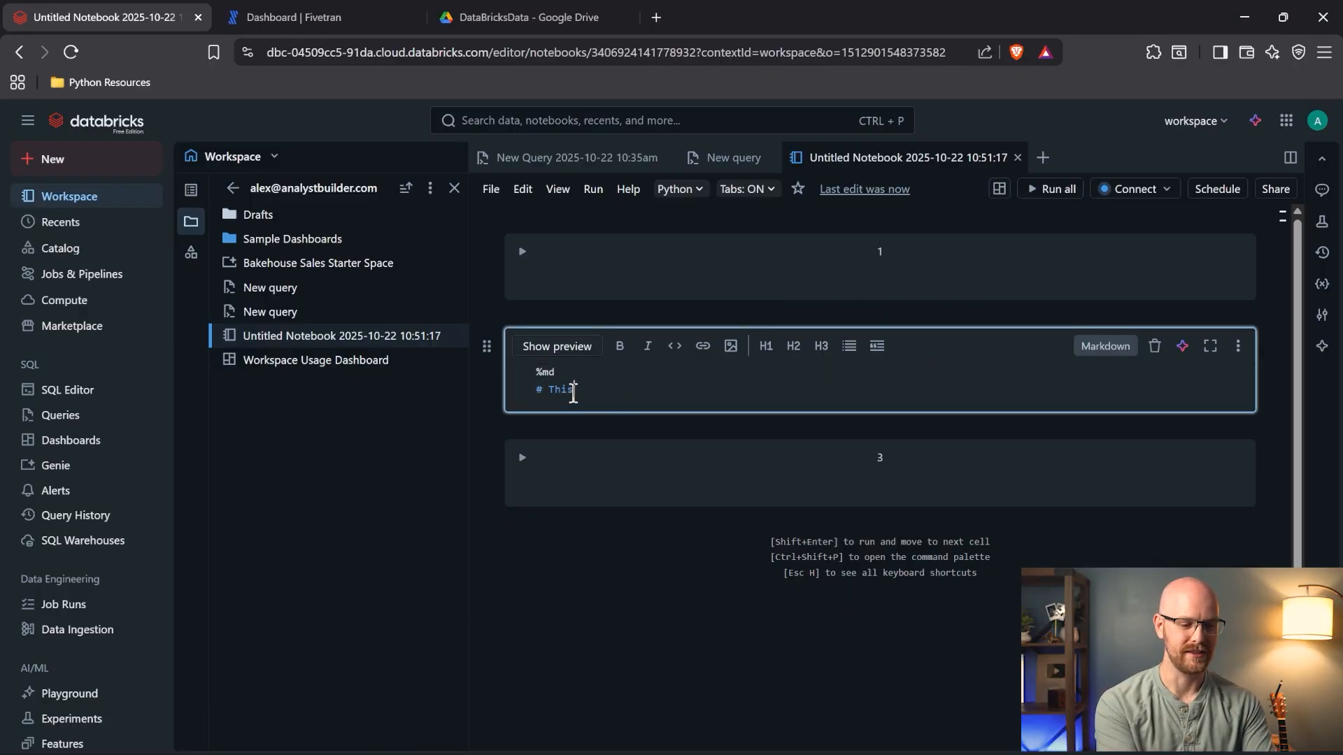
type(" is my first ")
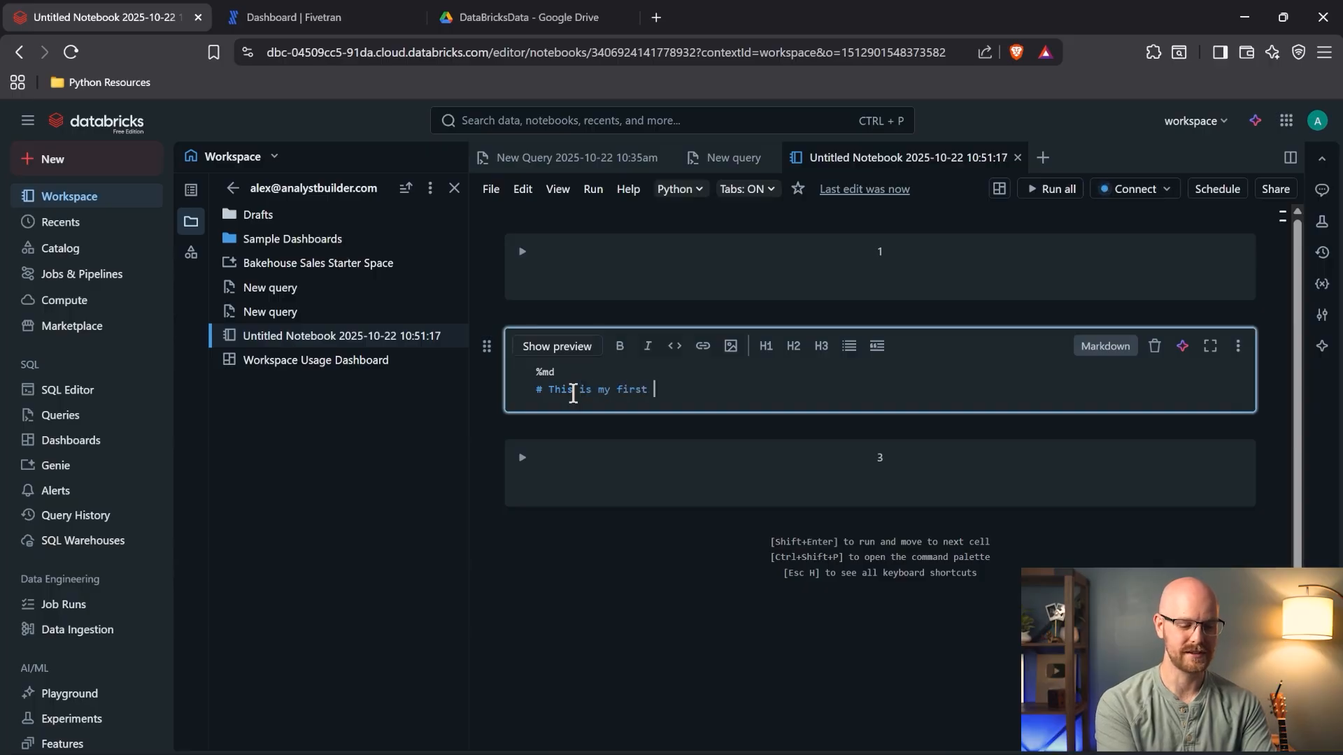
type("text right here")
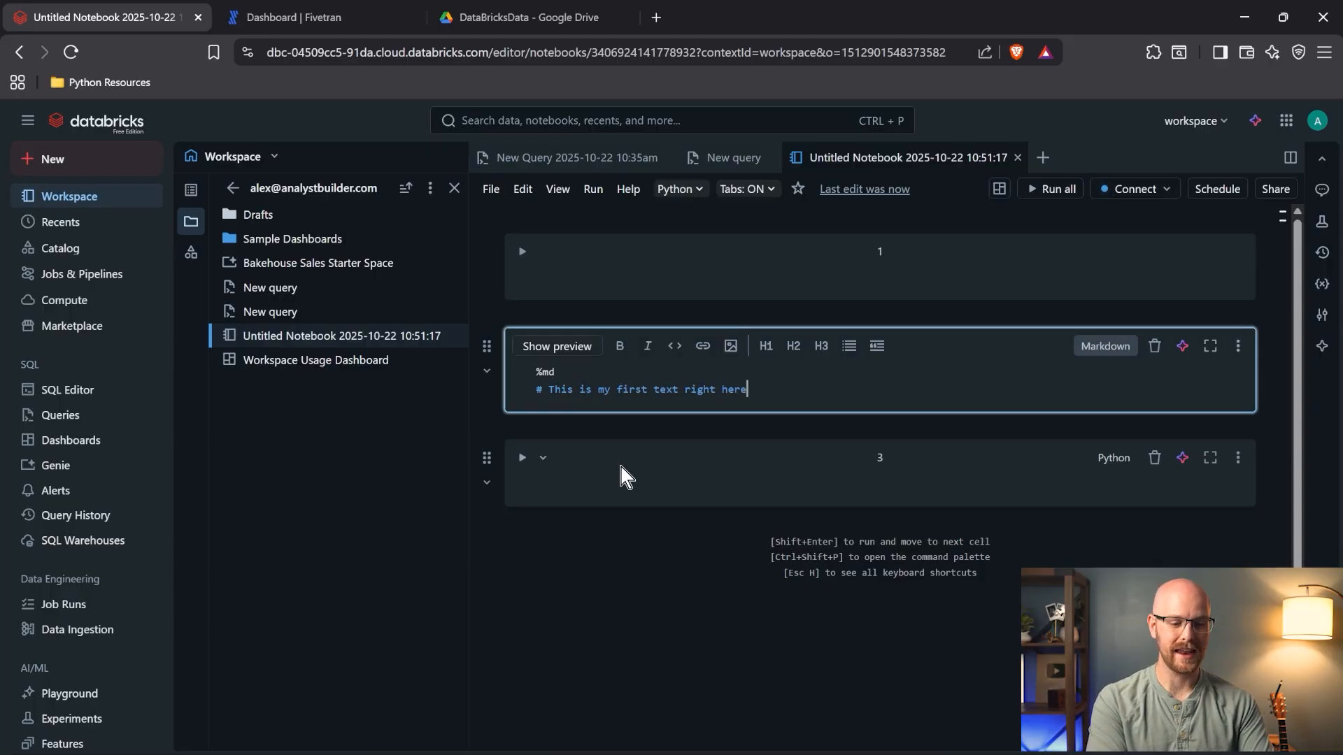
left_click(615, 486)
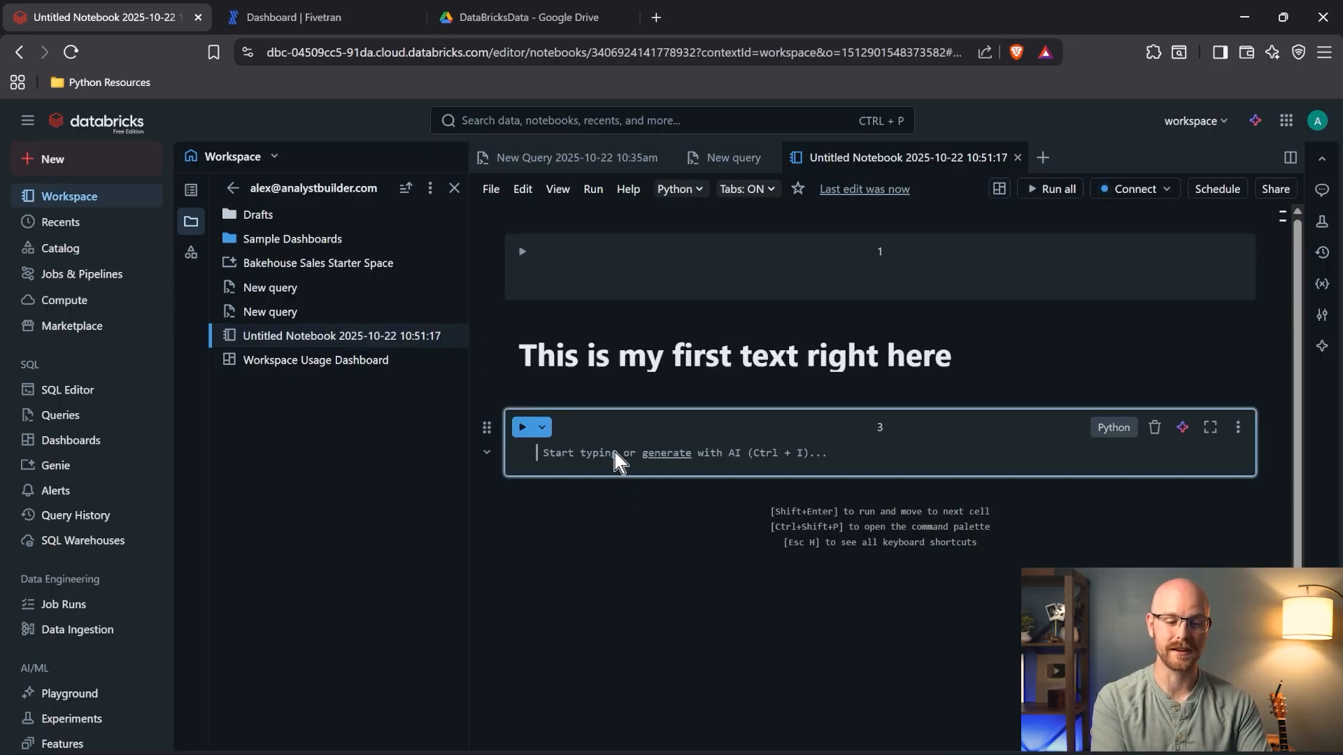
- Keep cell 3 as Python and add a new cell 4 set to SQL
left_click(1114, 427)
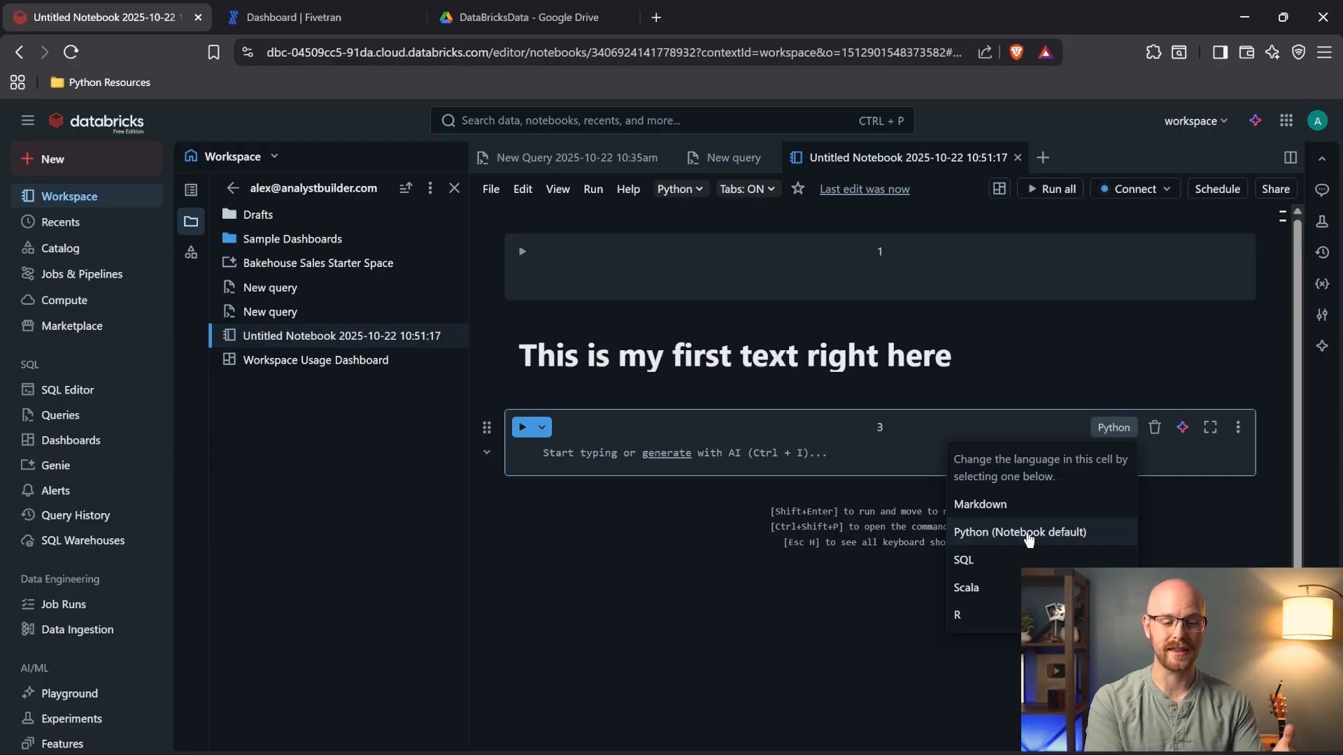
left_click(875, 462)
left_click(823, 500)
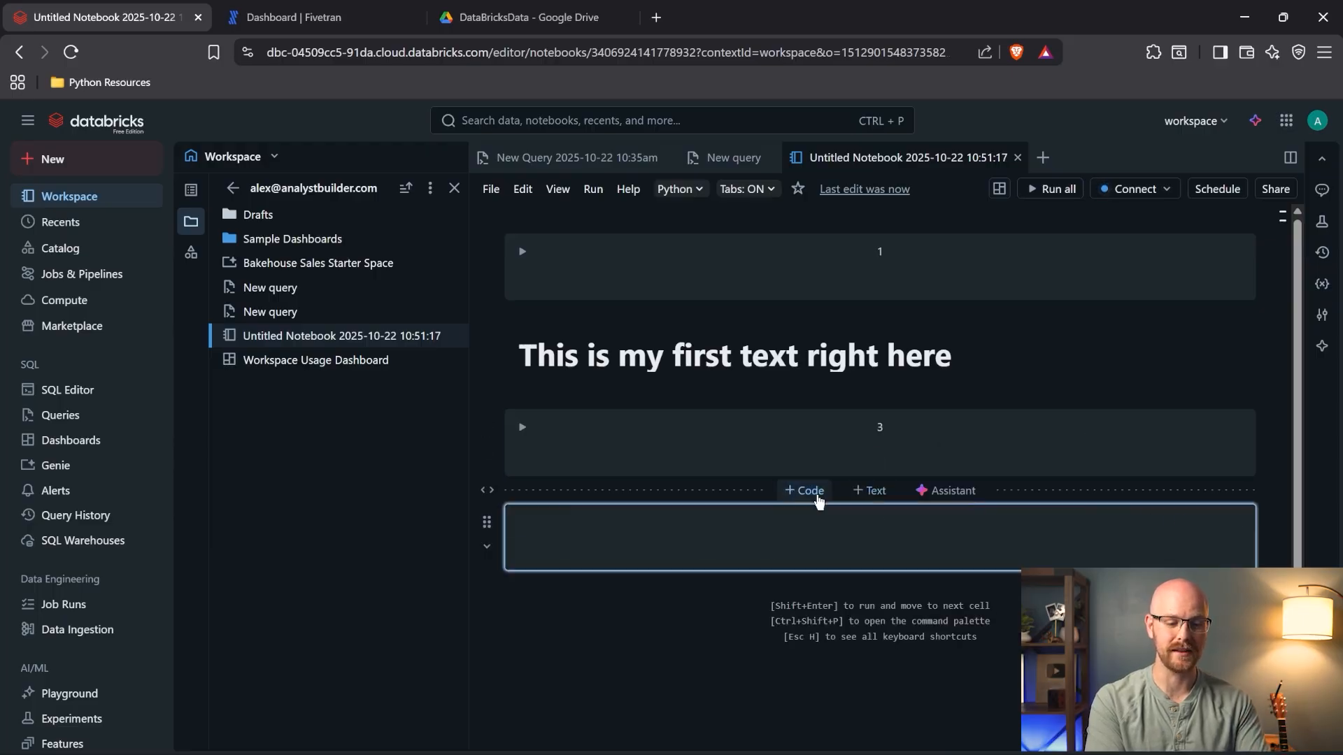
left_click(1114, 522)
left_click(998, 654)
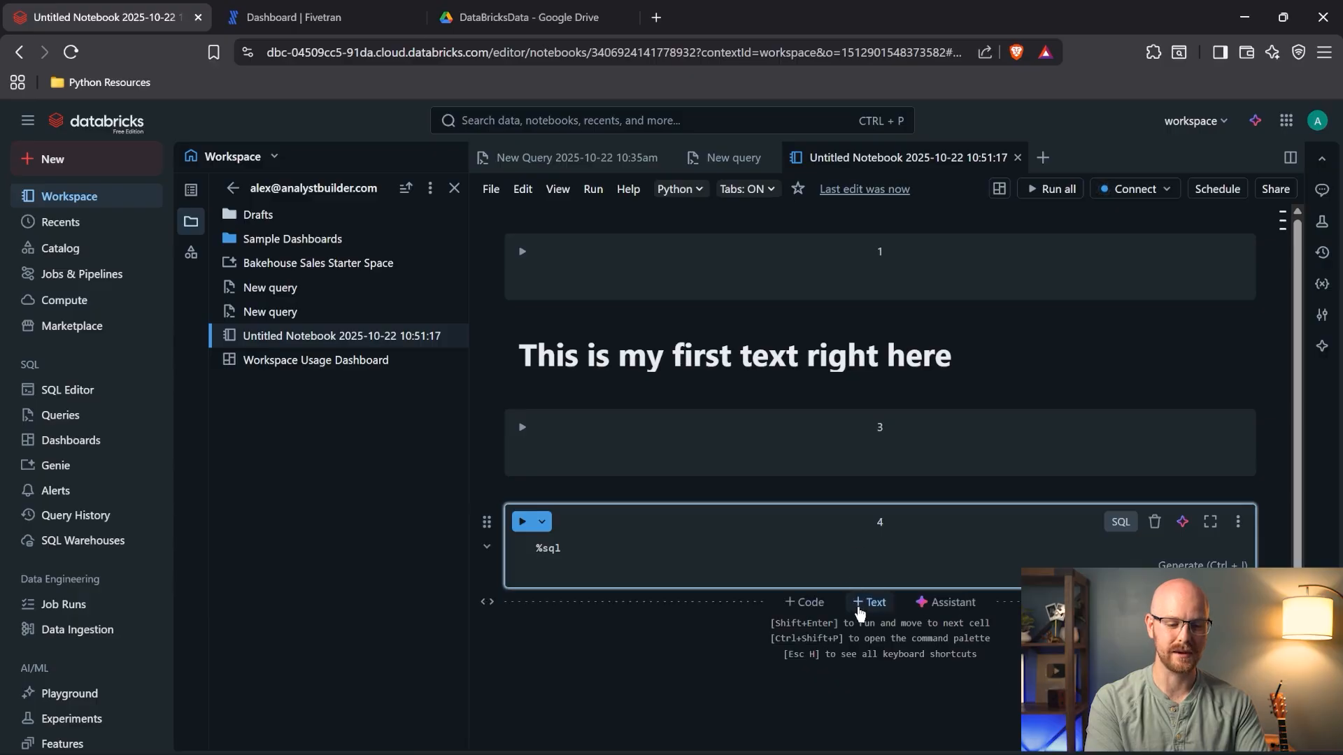
left_click(811, 603)
left_click(1119, 634)
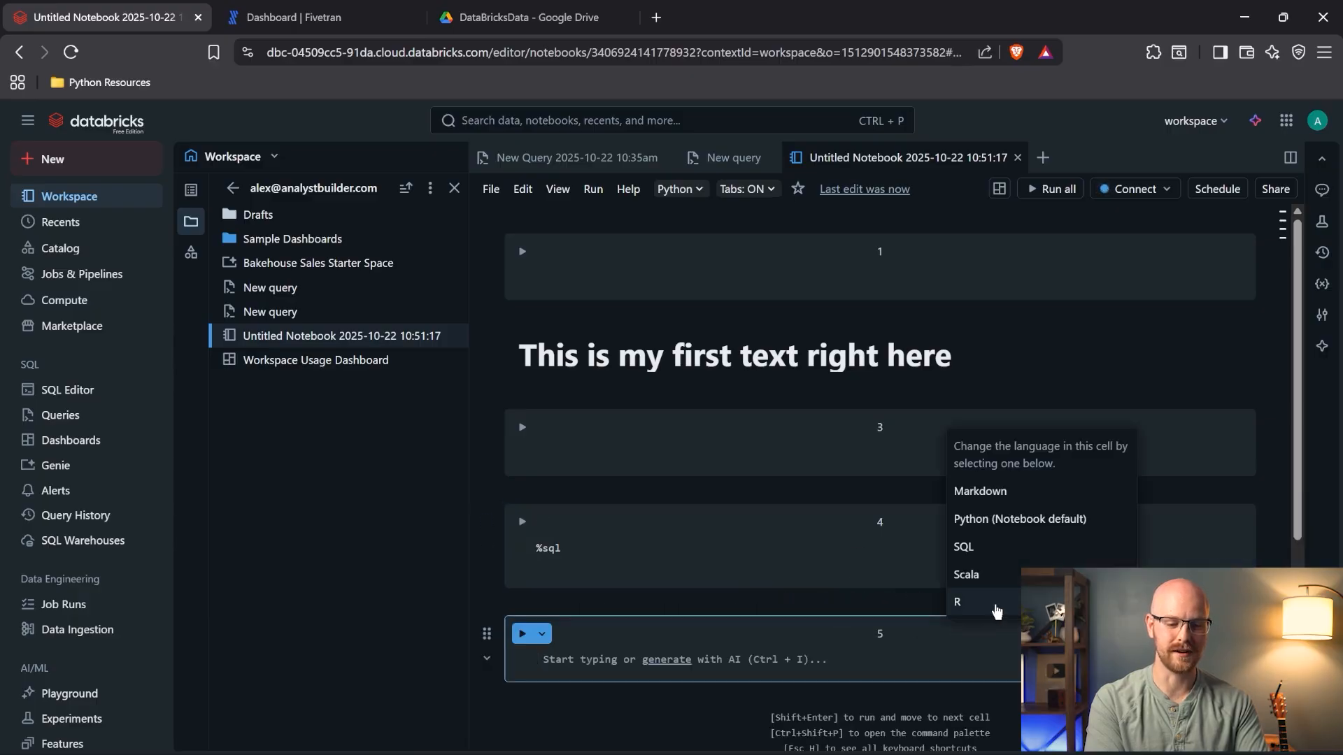
left_click(993, 602)
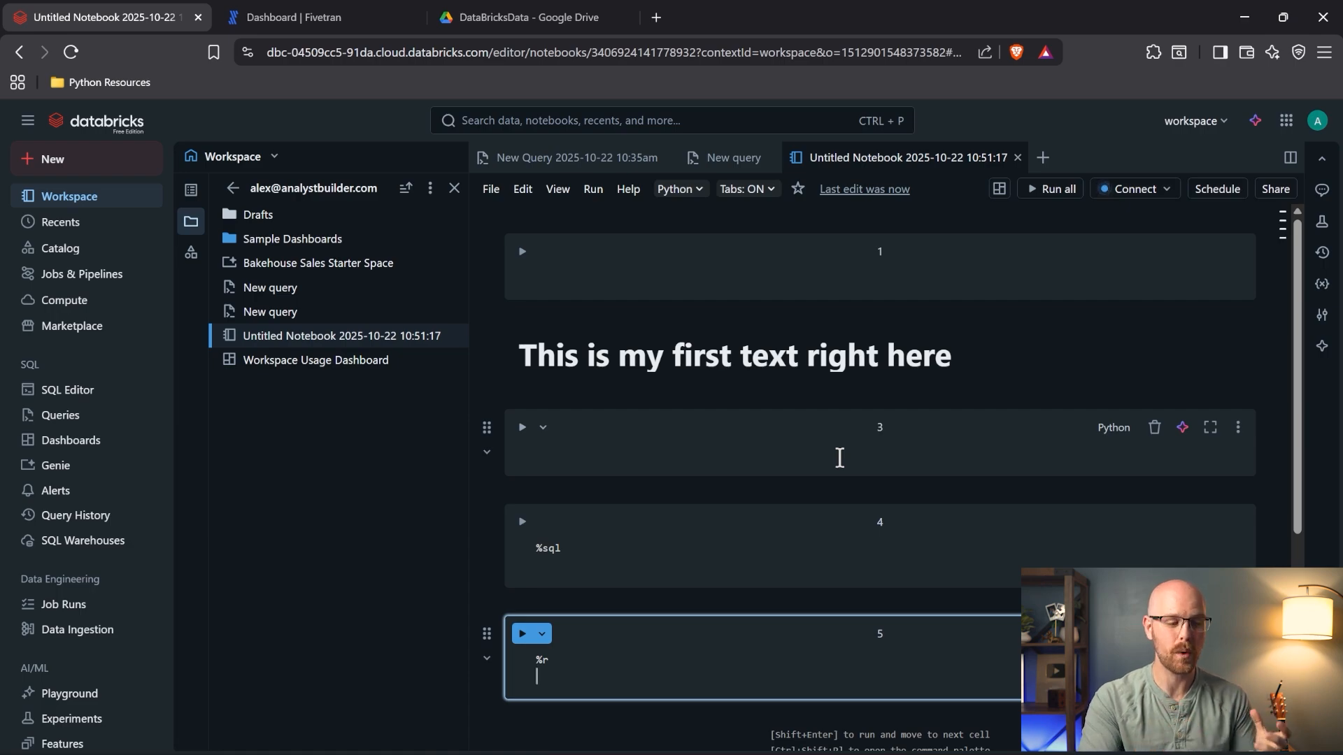
left_click(600, 158)
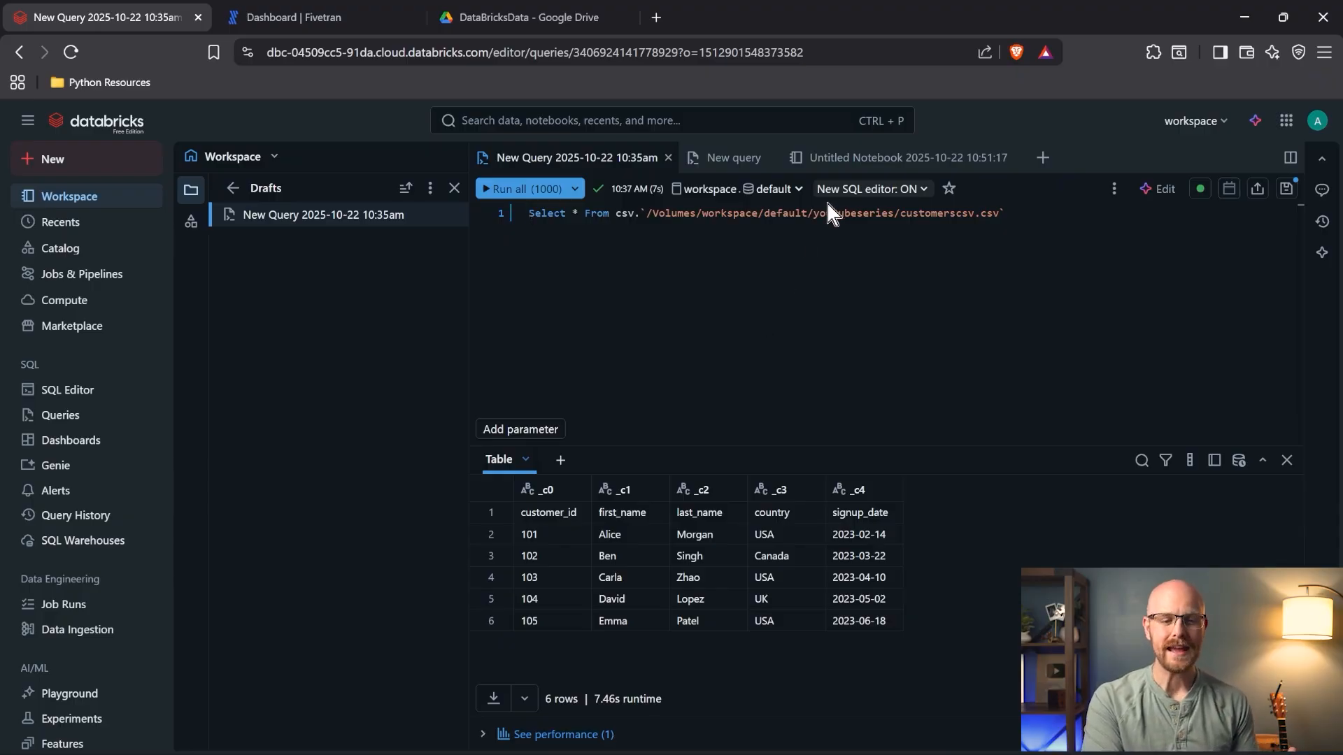
- Copy the SELECT * FROM orders query from the New query editor
left_click(906, 157)
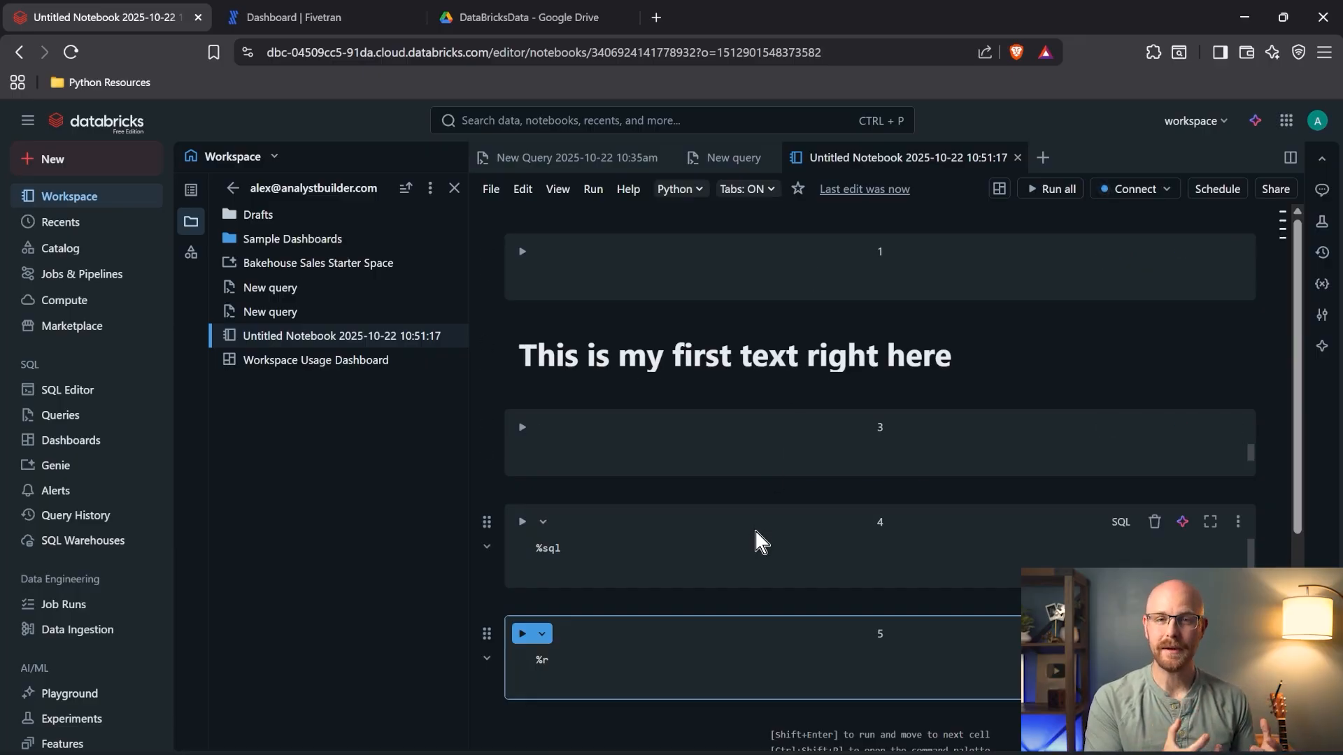
left_click(758, 543)
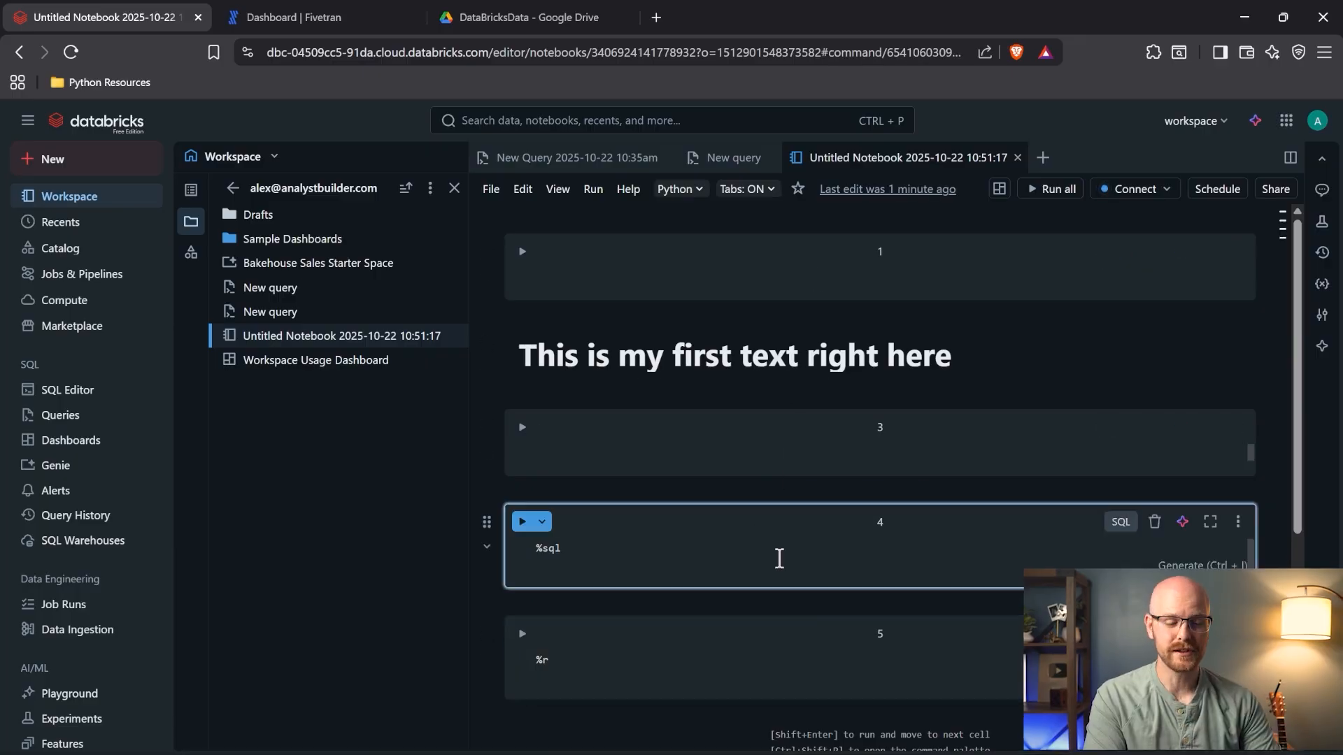
left_click(728, 160)
left_click(640, 228)
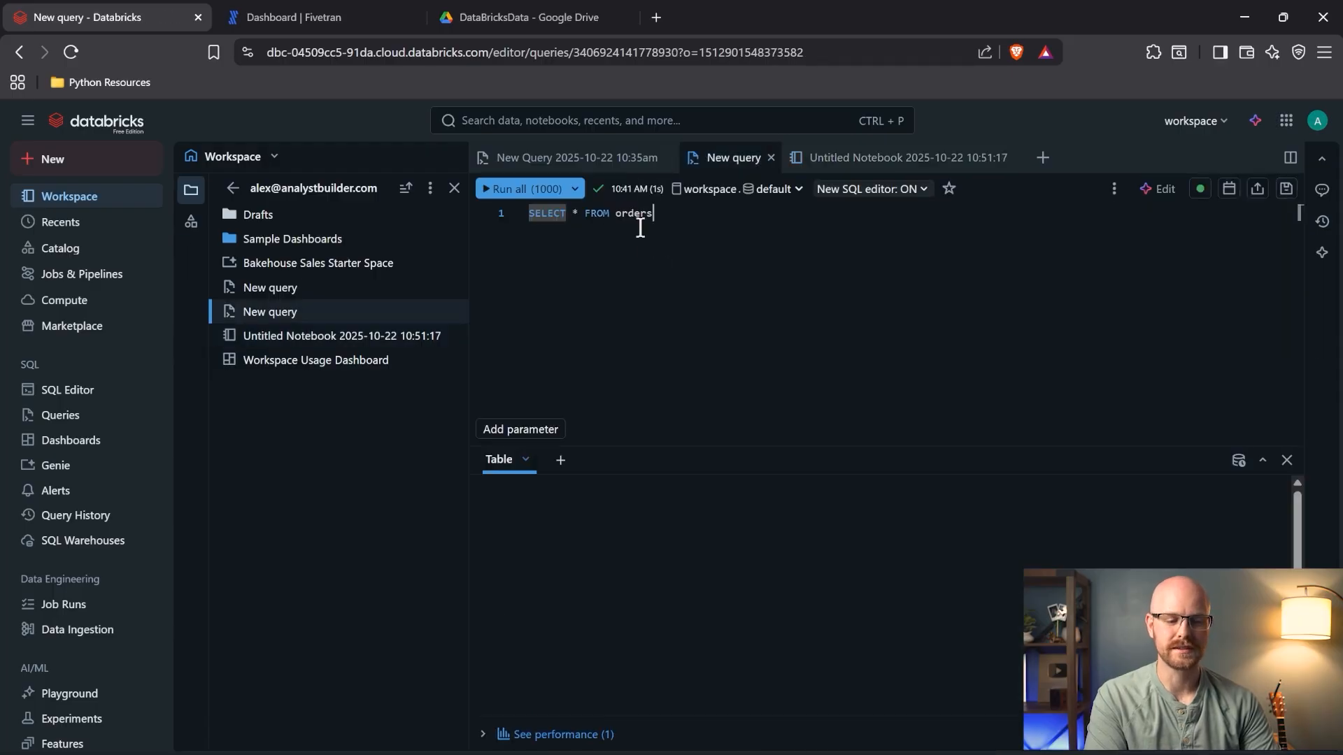
key("ctrl+a")
key("ctrl+c")
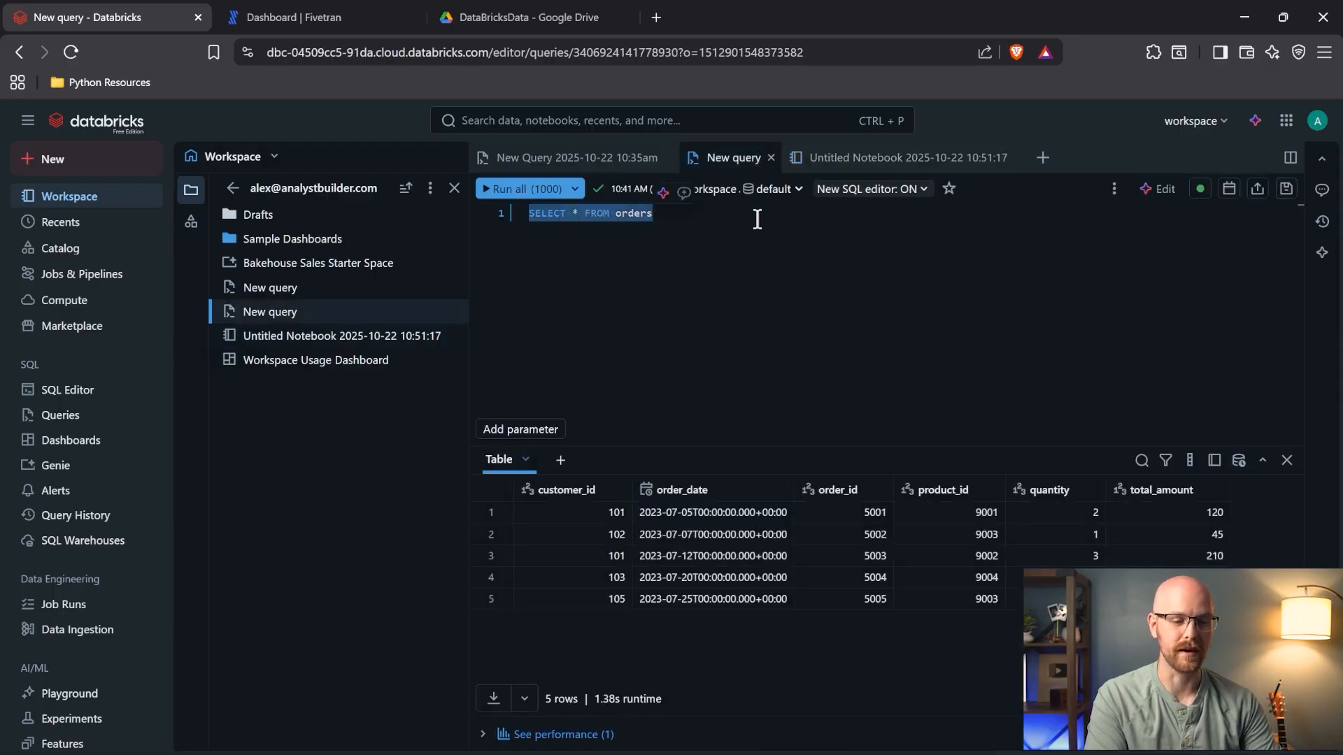
left_click(872, 166)
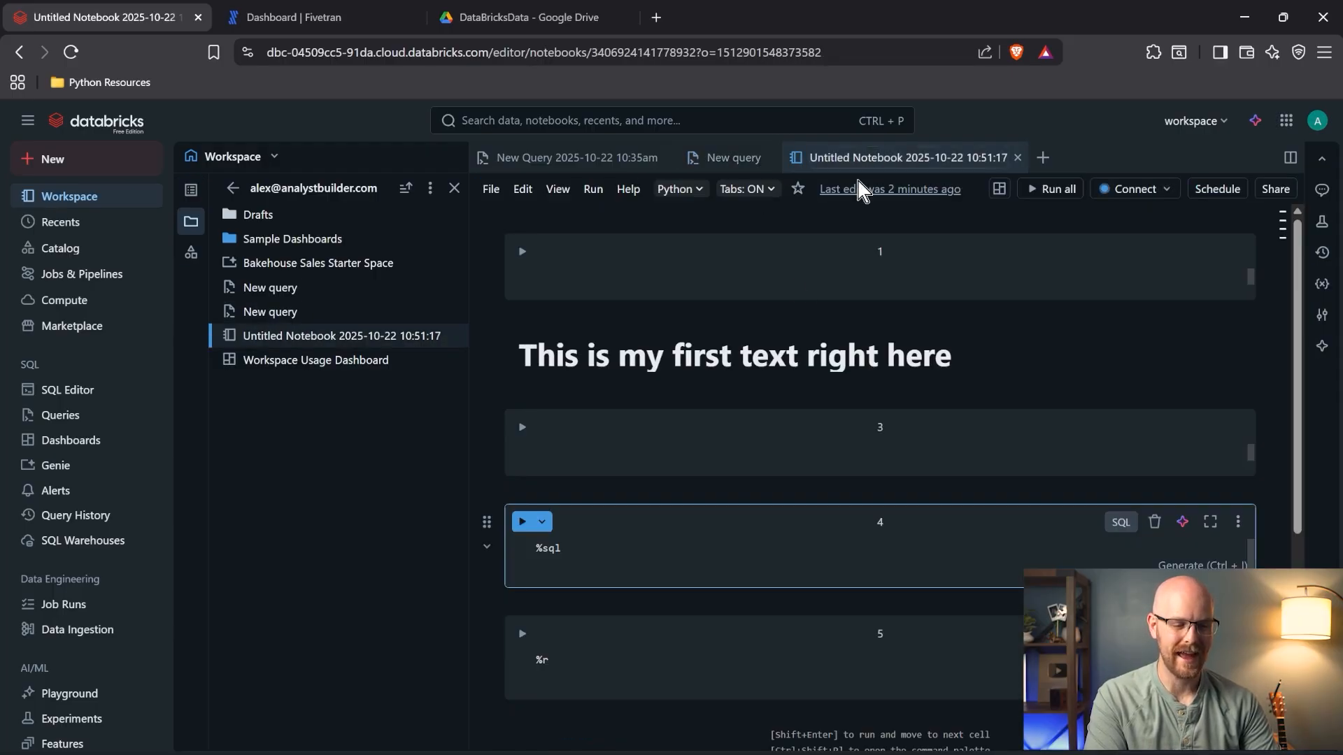
- Paste the query under %sql in cell 4 and run it to show 5 order rows
left_click(607, 556)
key("Return")
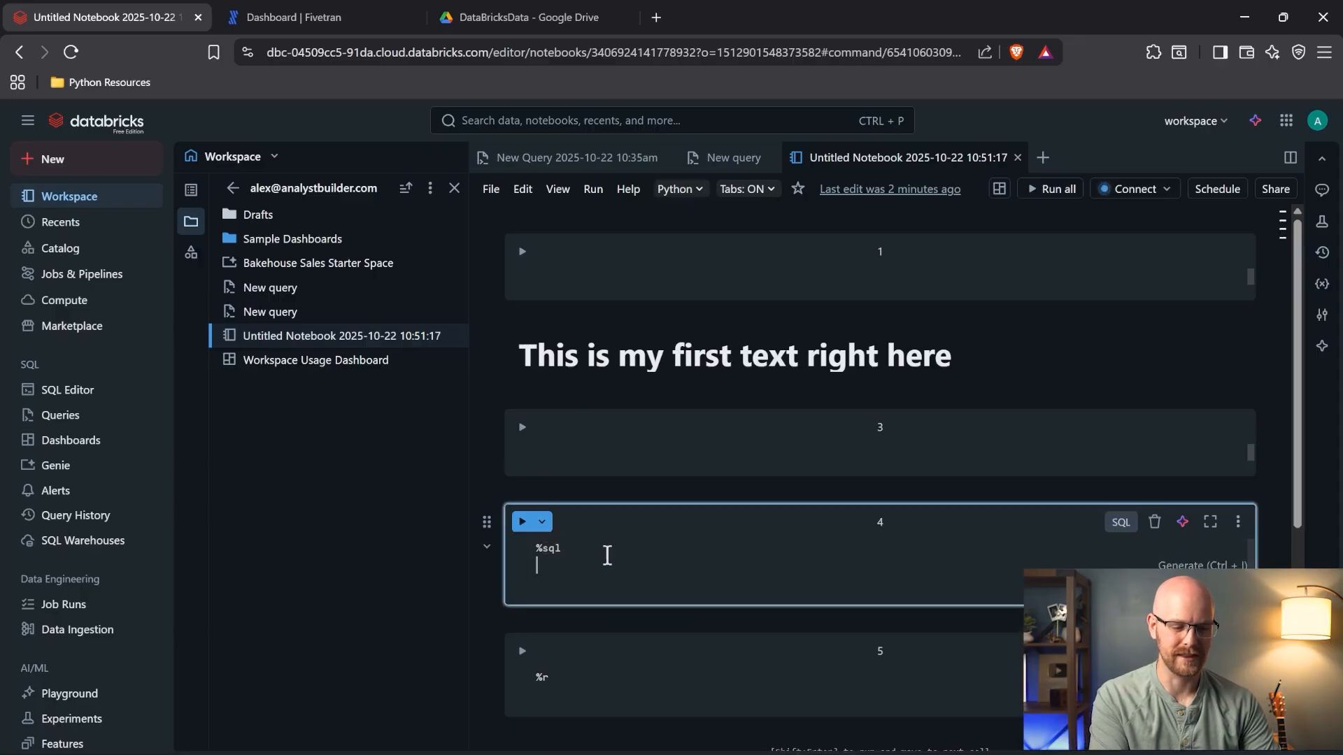
key("Return")
key("ctrl+v")
left_click(521, 523)
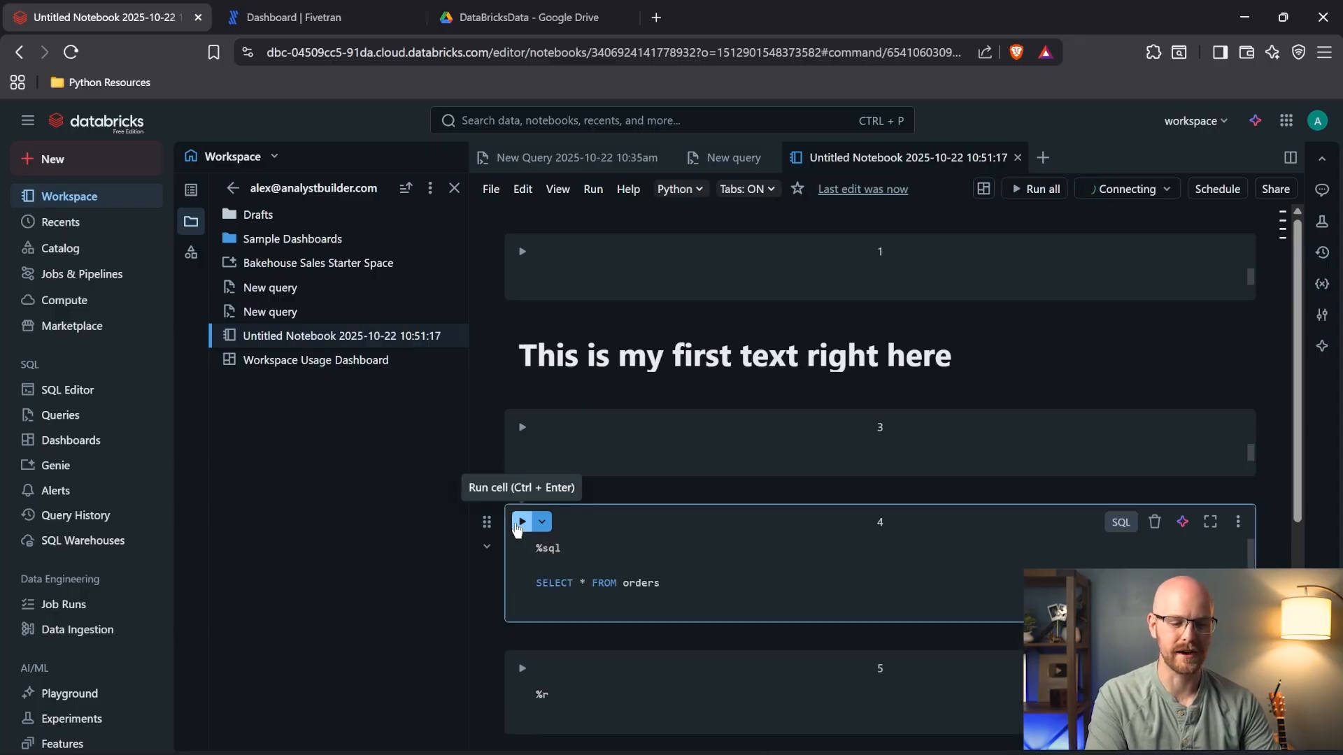
scroll(553, 525, "down", 3)
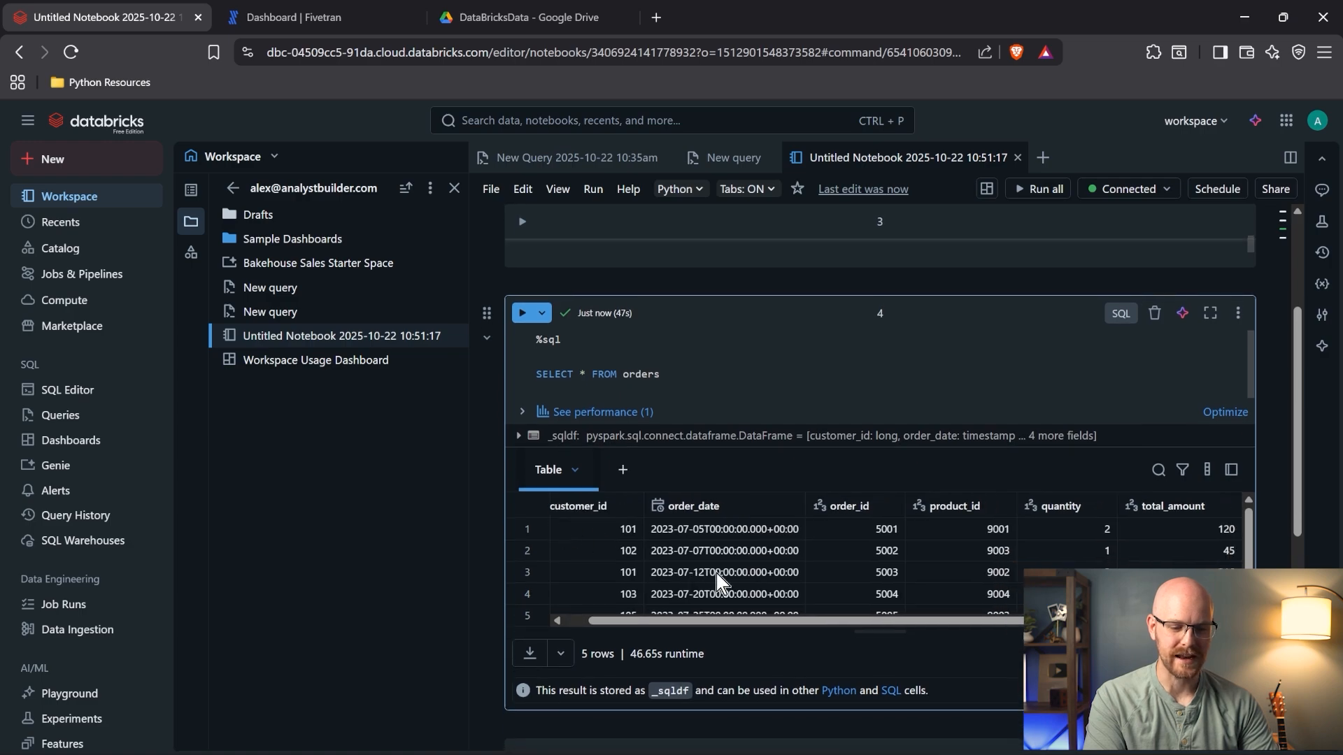
scroll(721, 581, "down", 1)
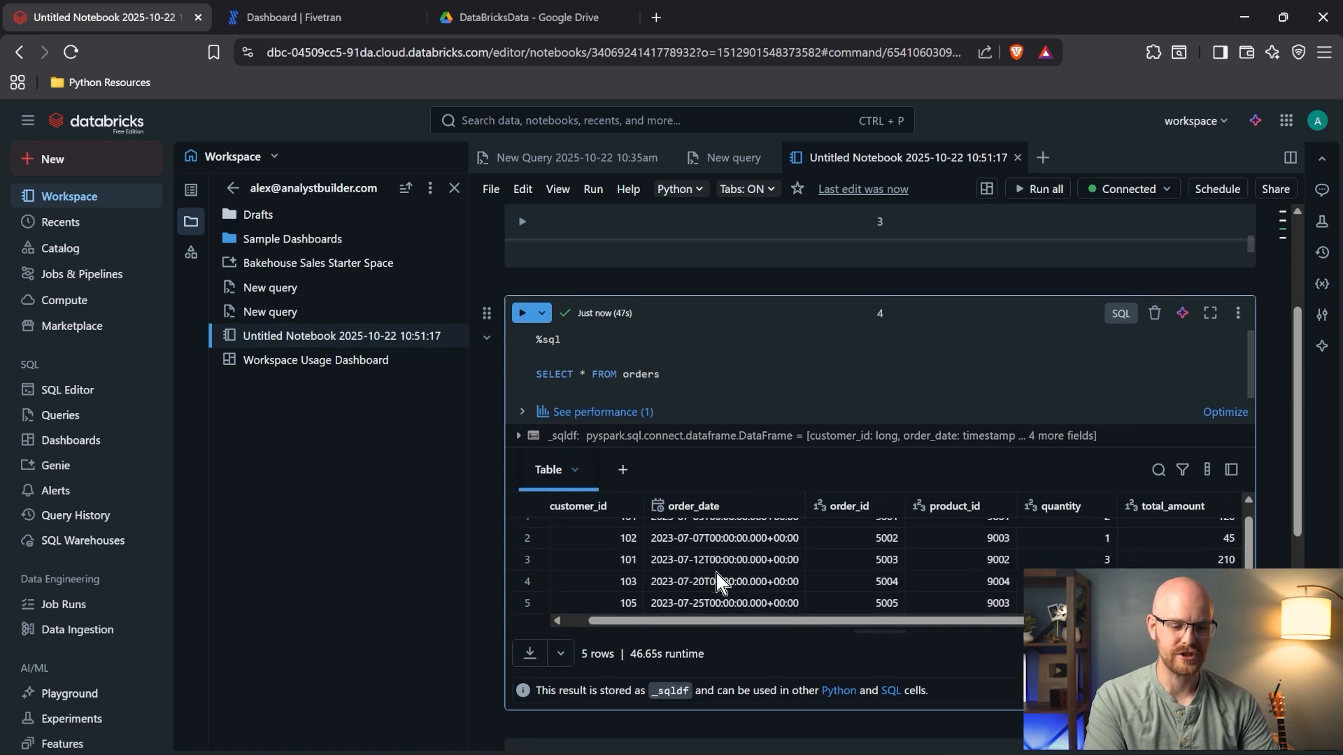
left_click(727, 158)
left_click(859, 162)
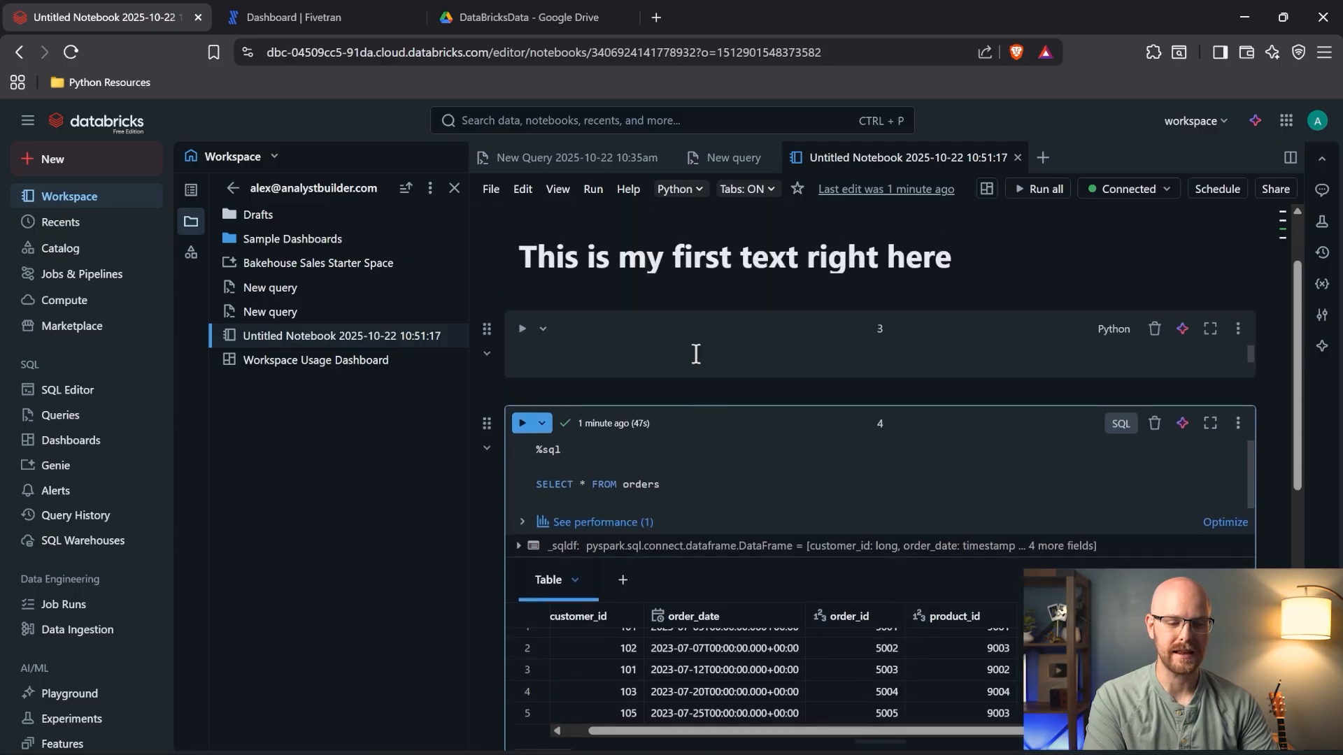
- Enter spark.table('orders') in cell 3 and run it
left_click(640, 355)
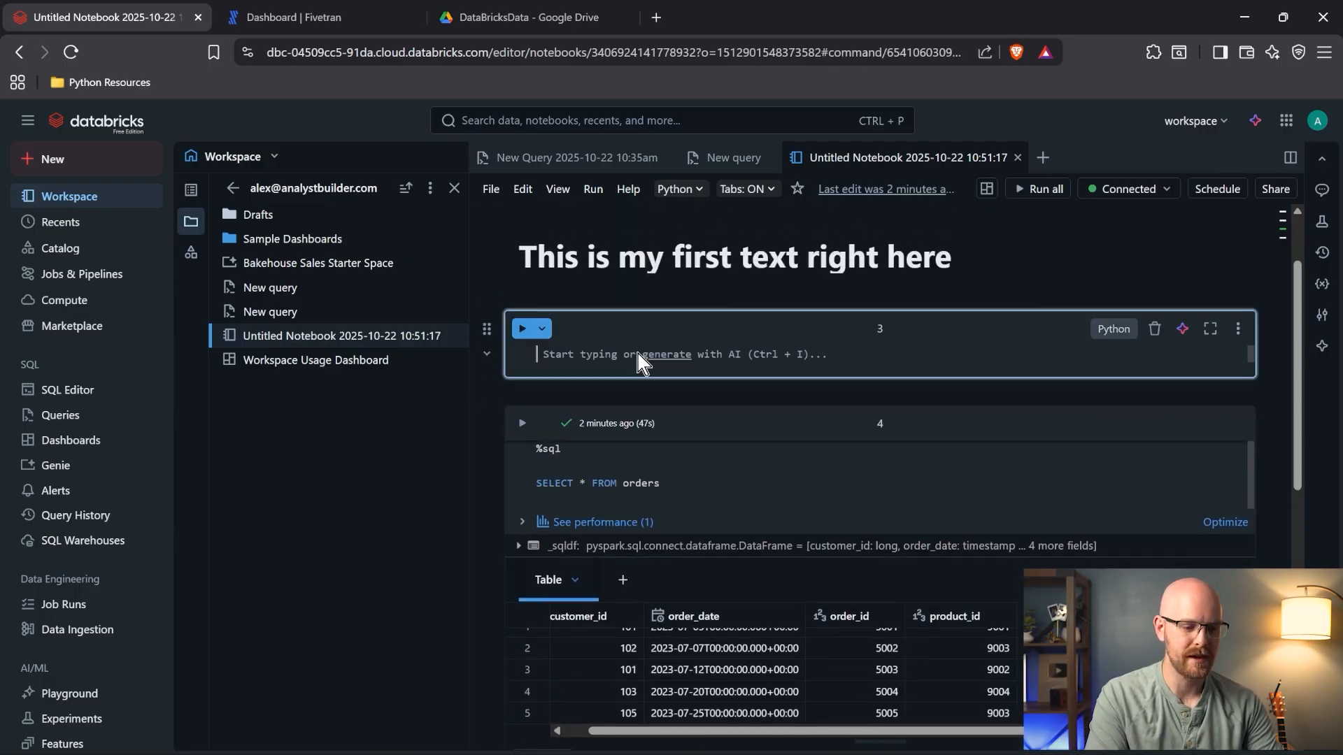
left_click(847, 356)
type("spark.table")
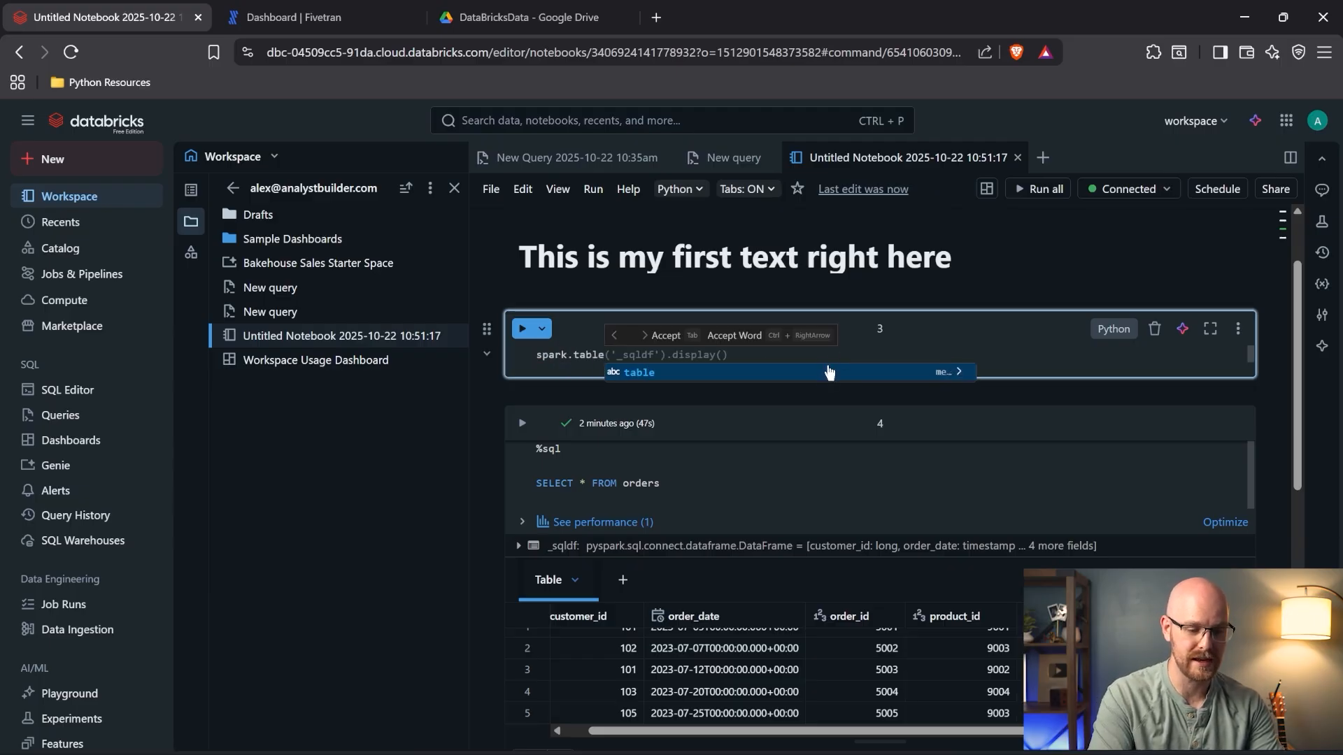
type("('")
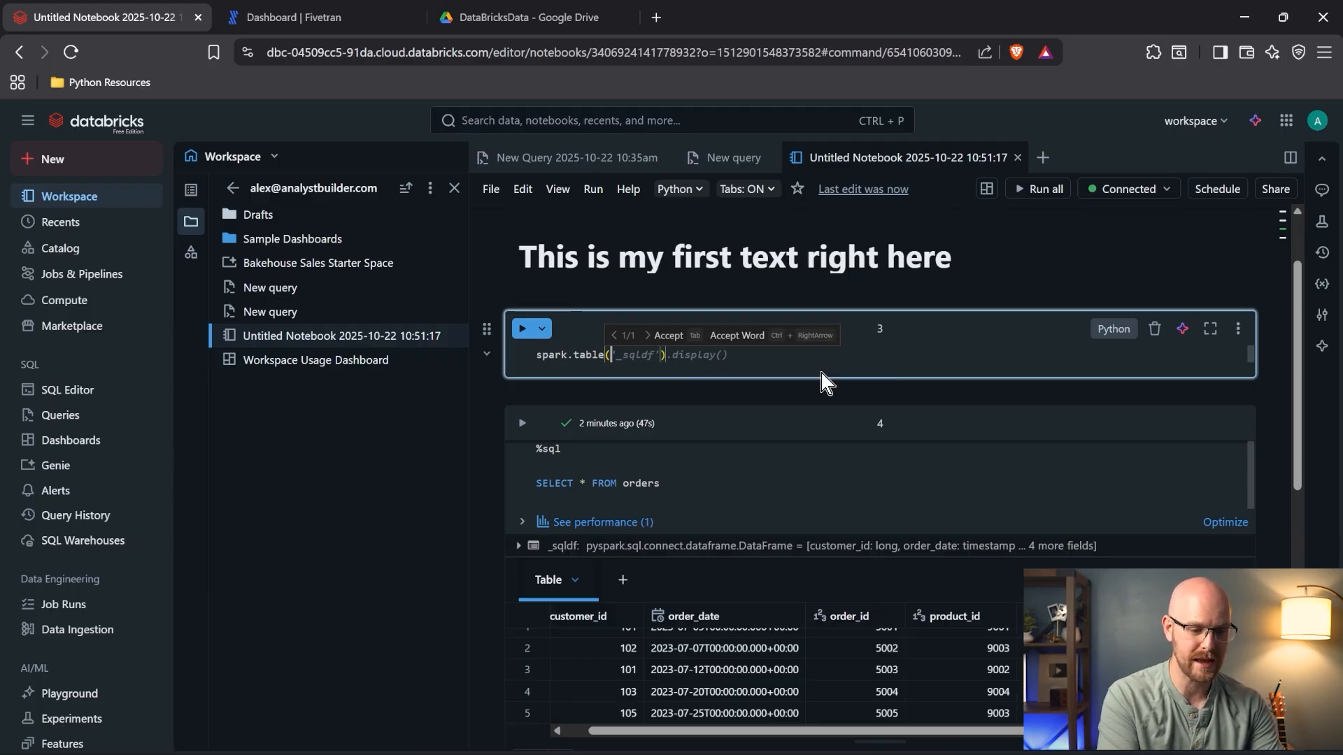
type("orders")
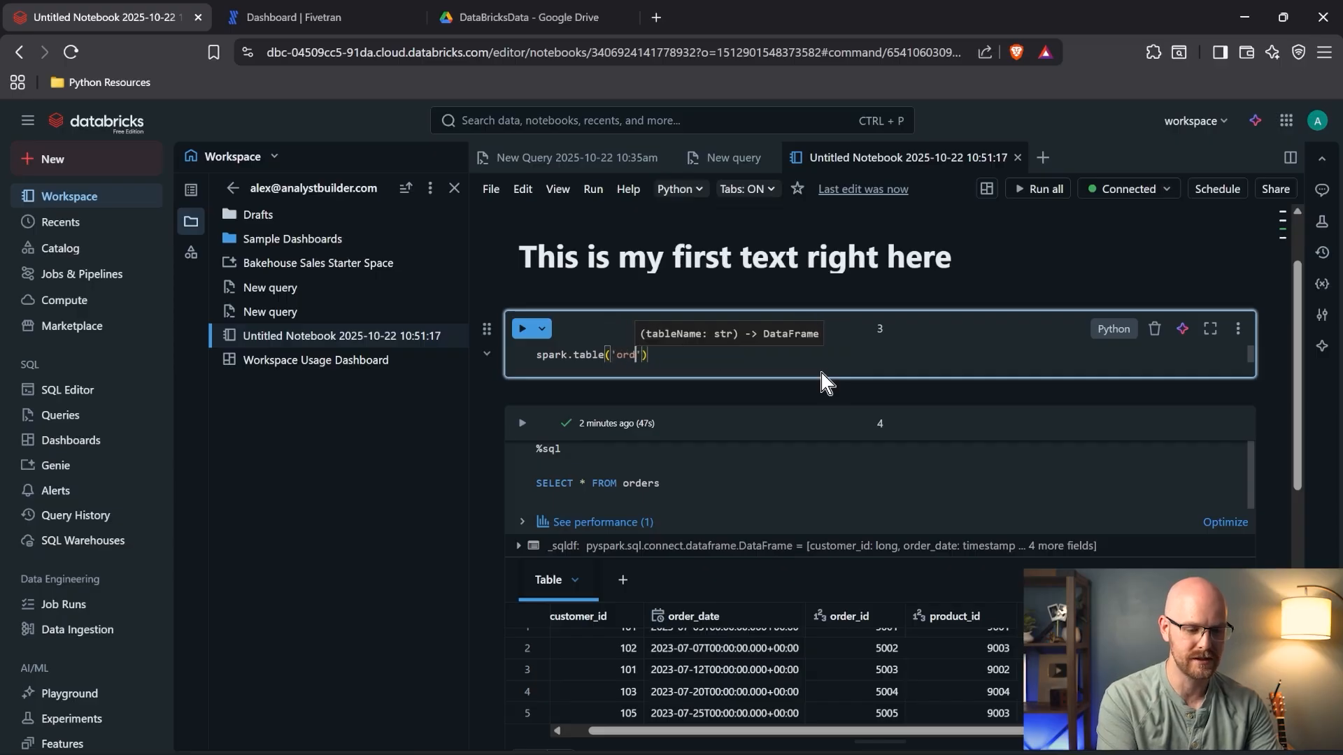
left_click(523, 330)
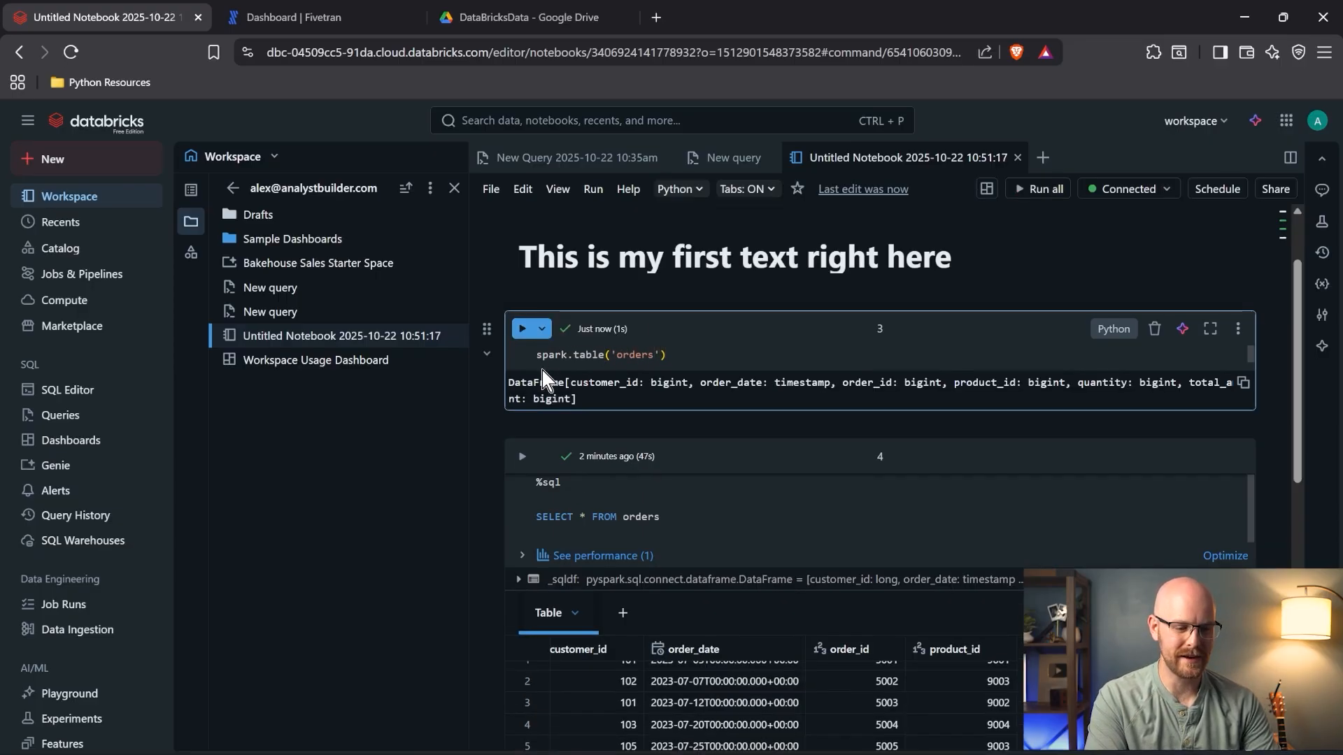
- Assign the table to df, add display(df) below, and rerun cell 3
left_click(537, 356)
type("df =")
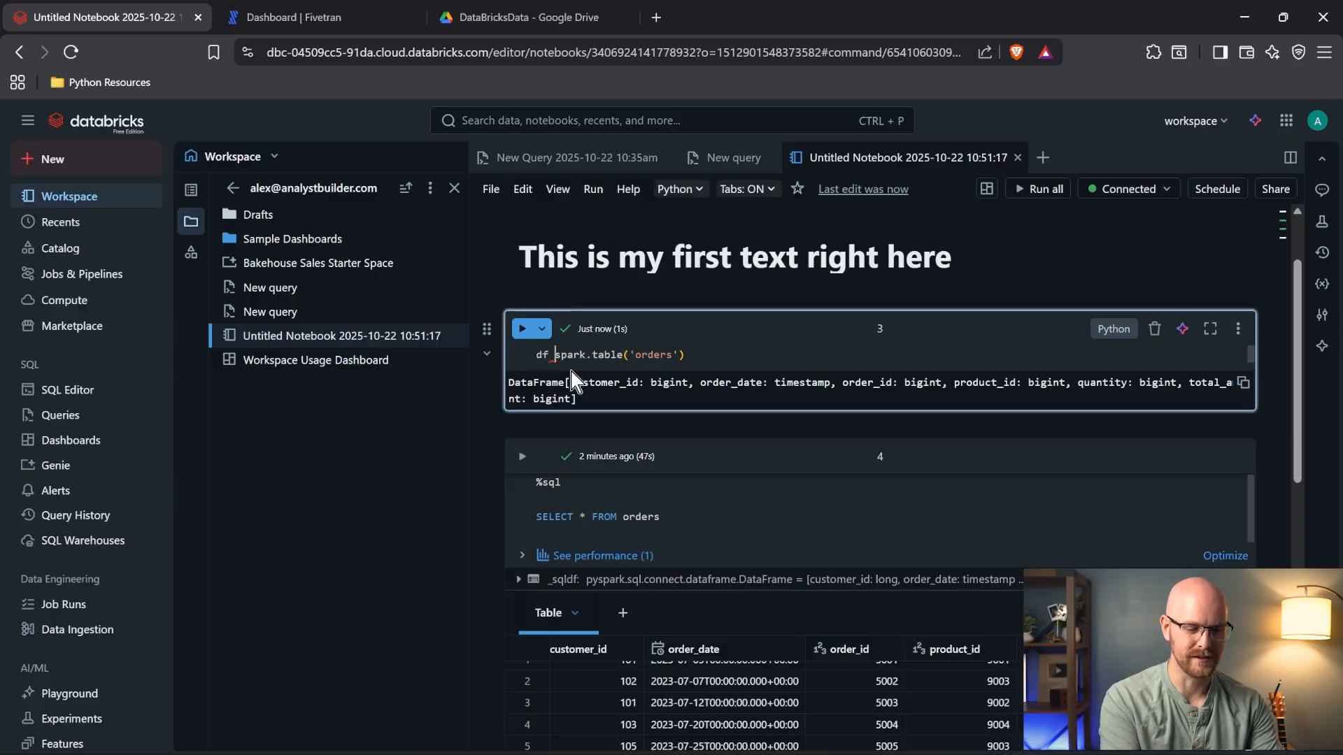
left_click(705, 355)
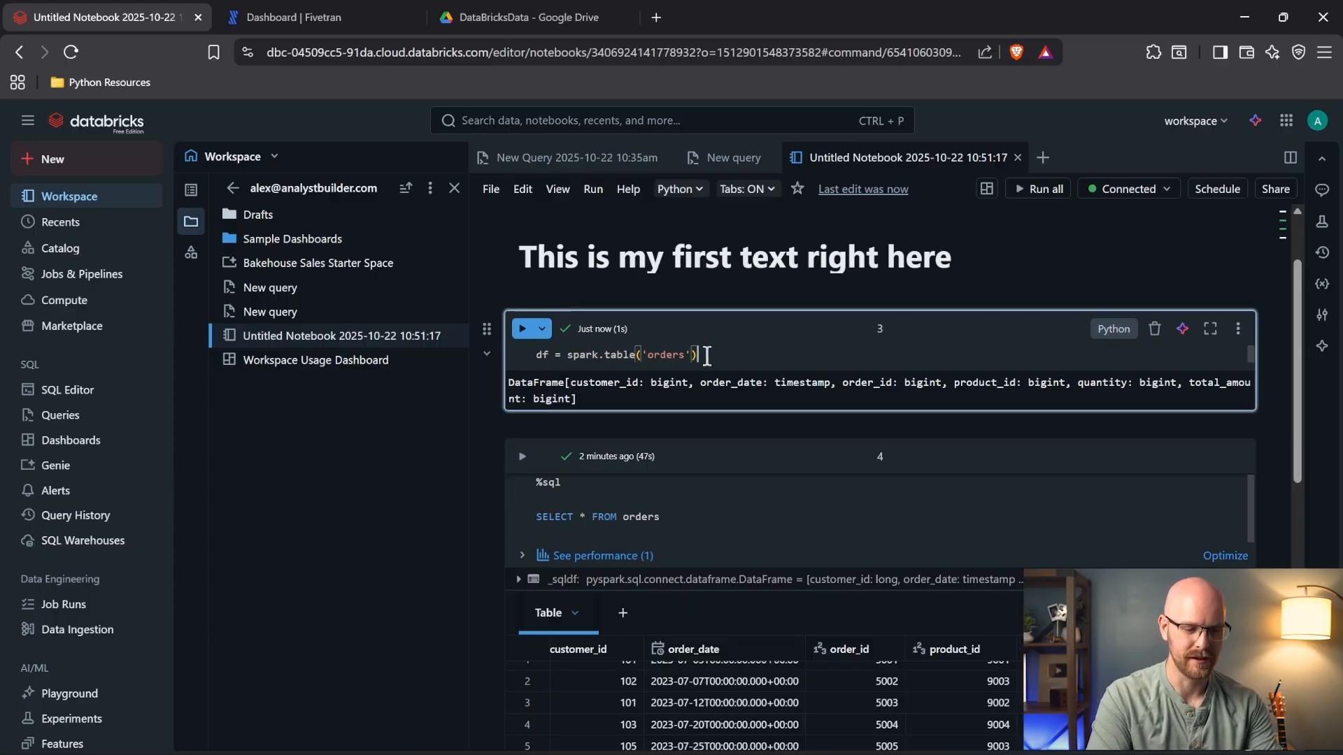
key("Return")
type("dis")
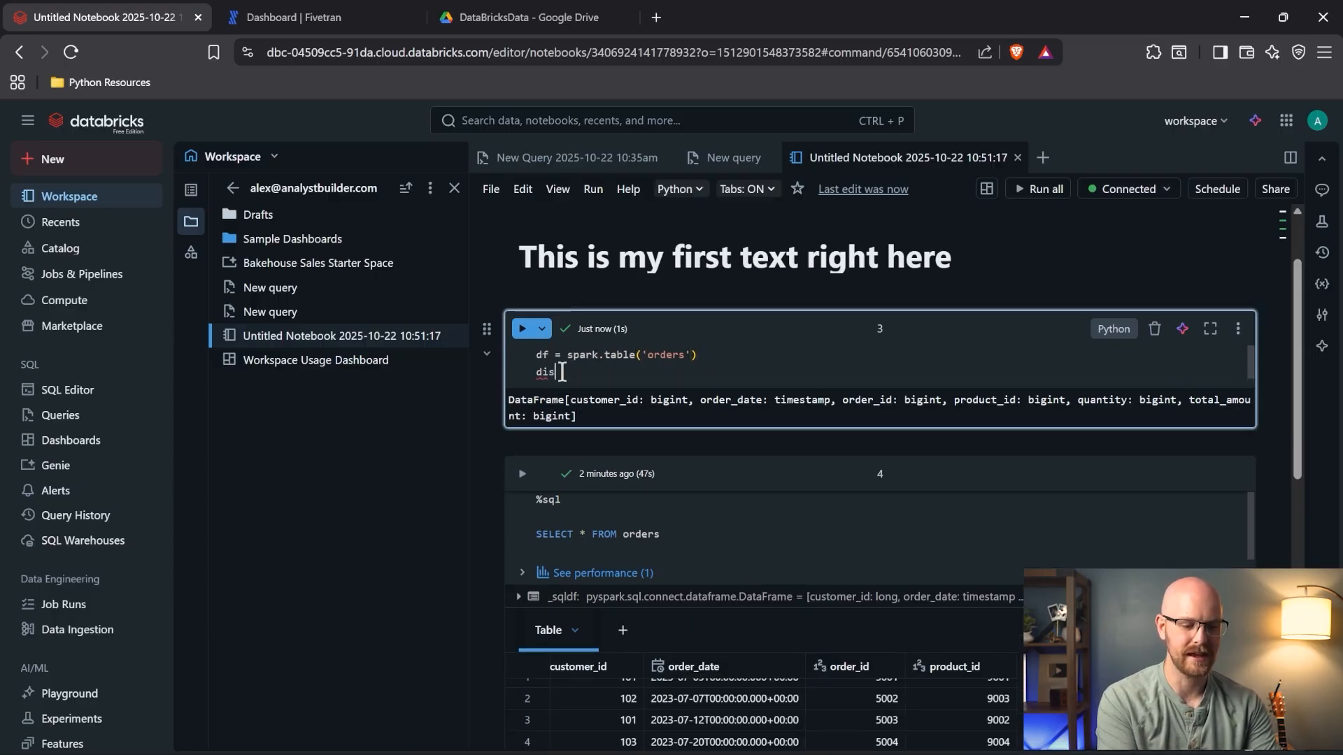
type("play(df)")
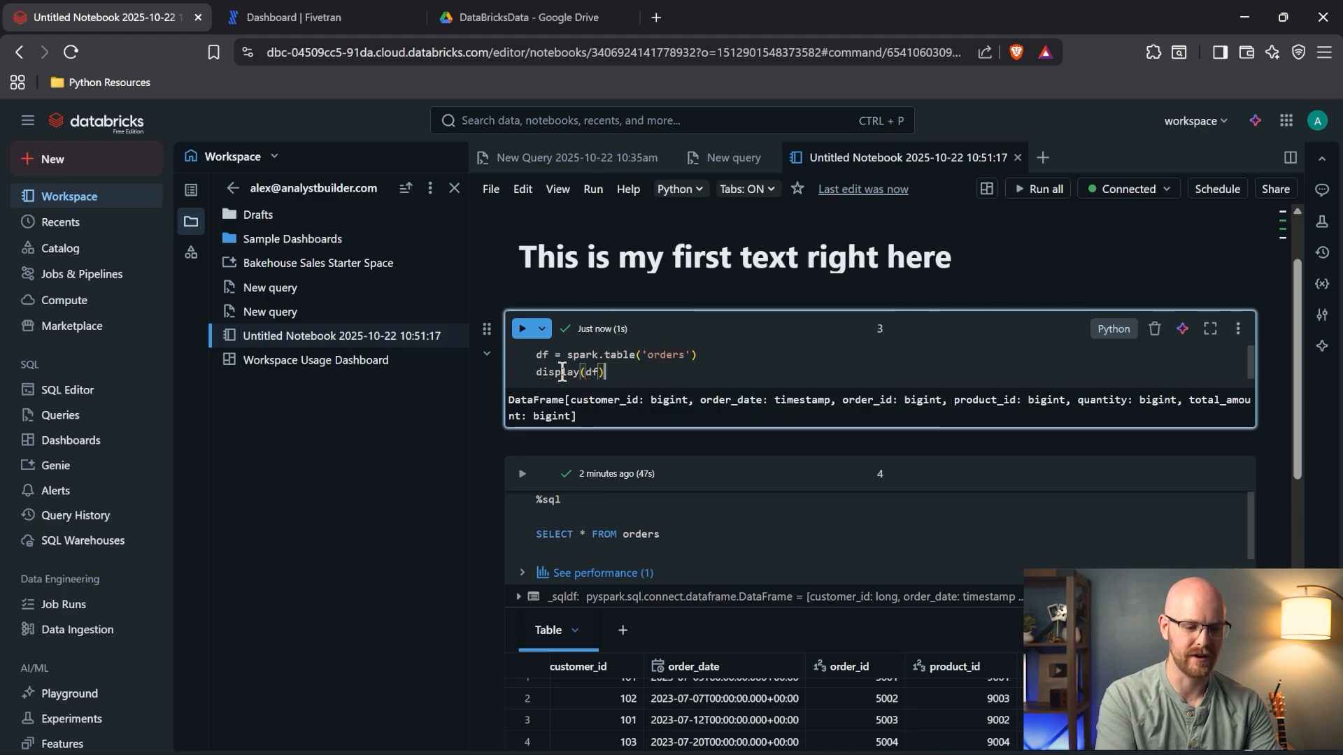
left_click(521, 330)
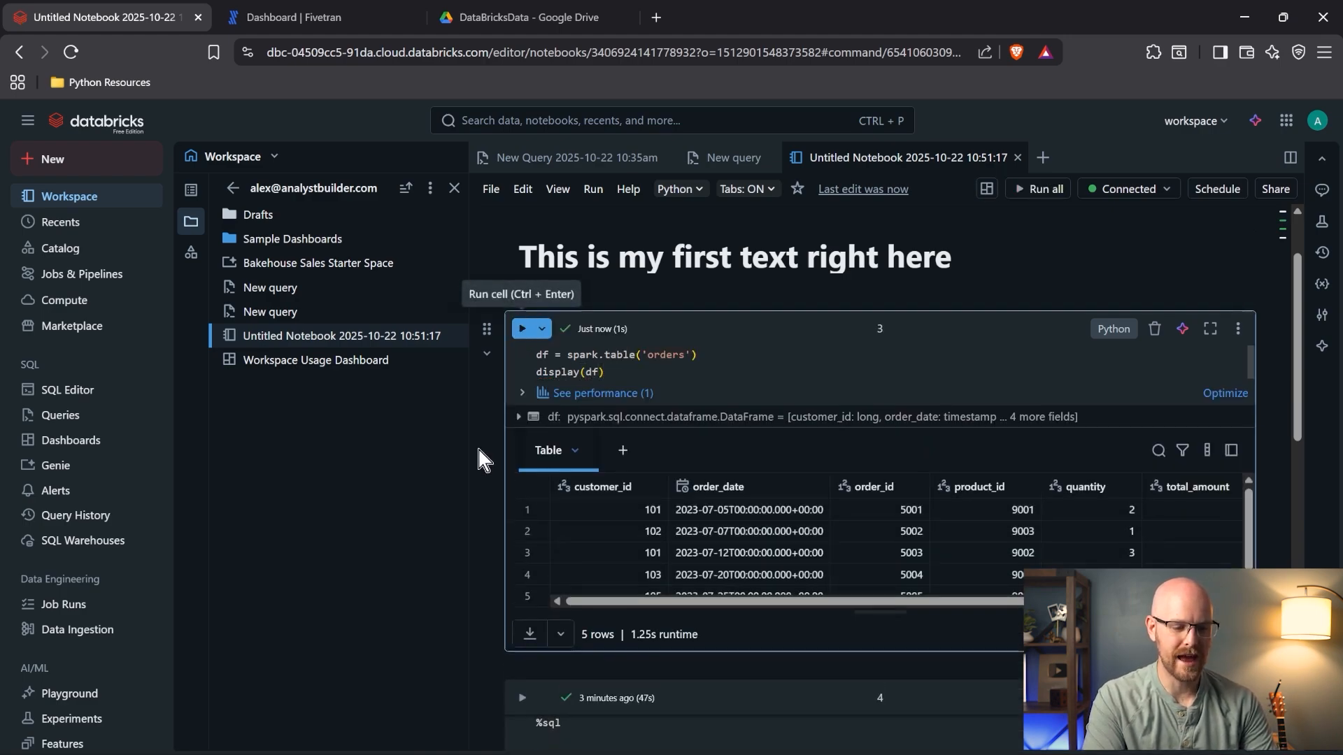
scroll(480, 451, "down", 1)
scroll(479, 448, "down", 1)
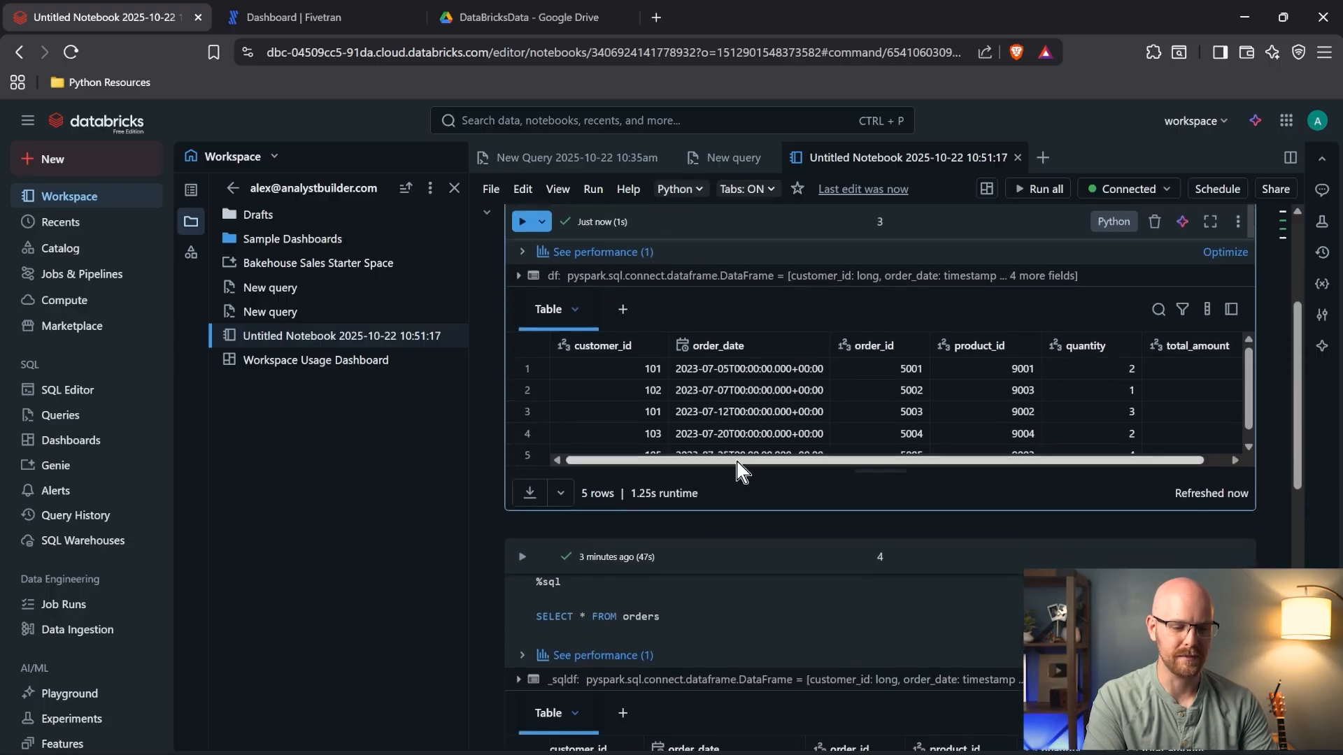
left_click_drag(737, 461, 701, 458)
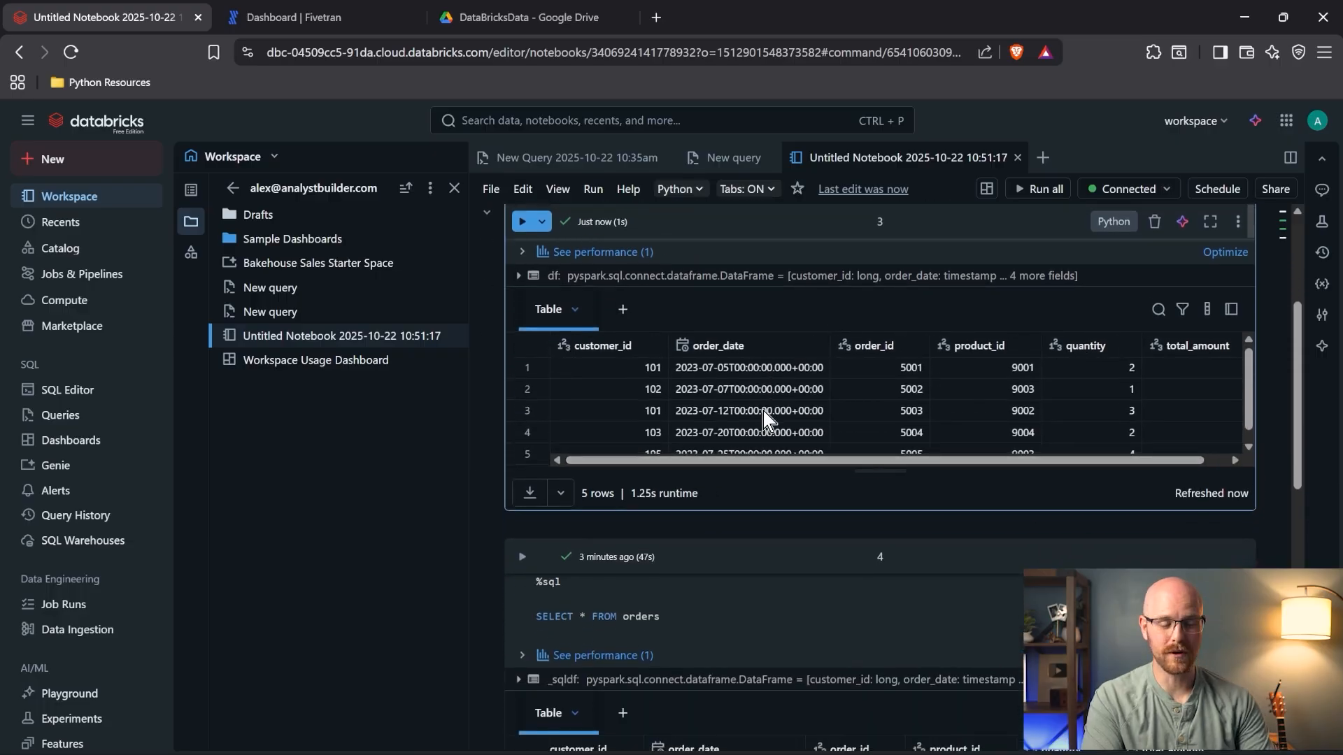
left_click(491, 189)
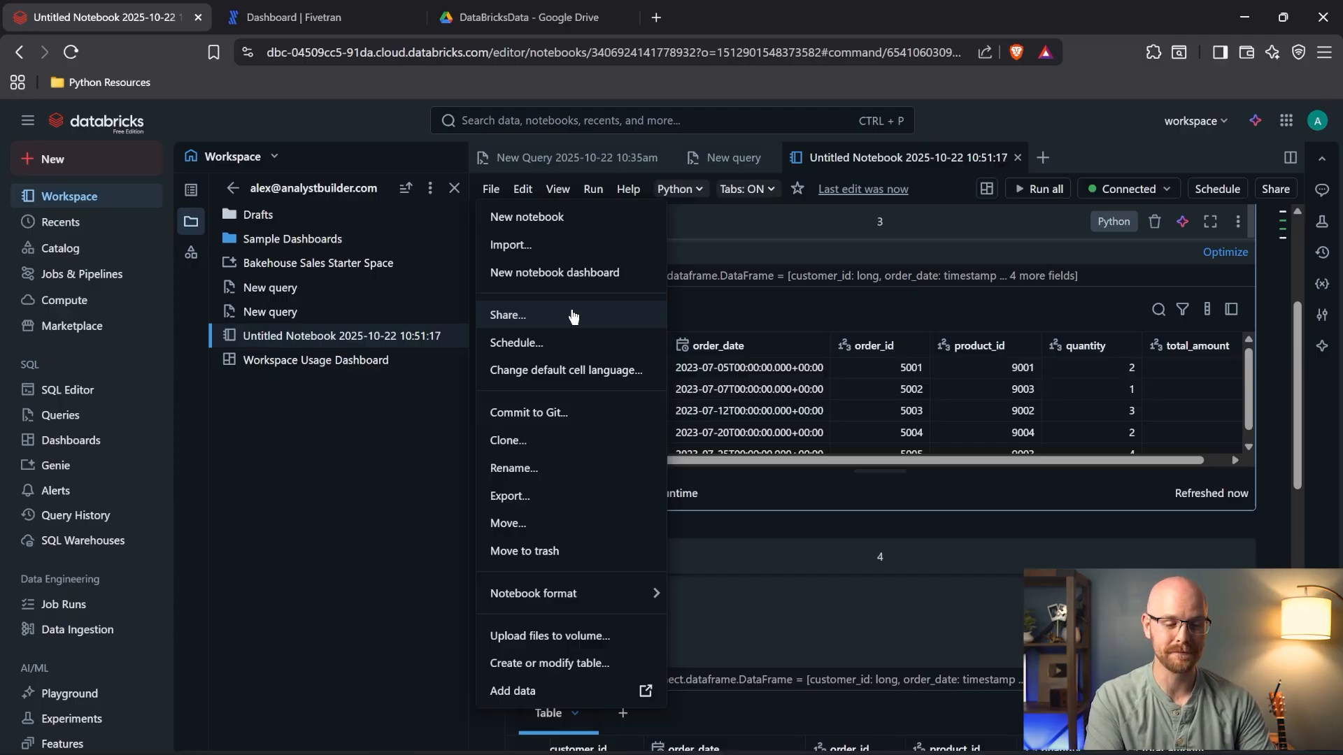
left_click(738, 231)
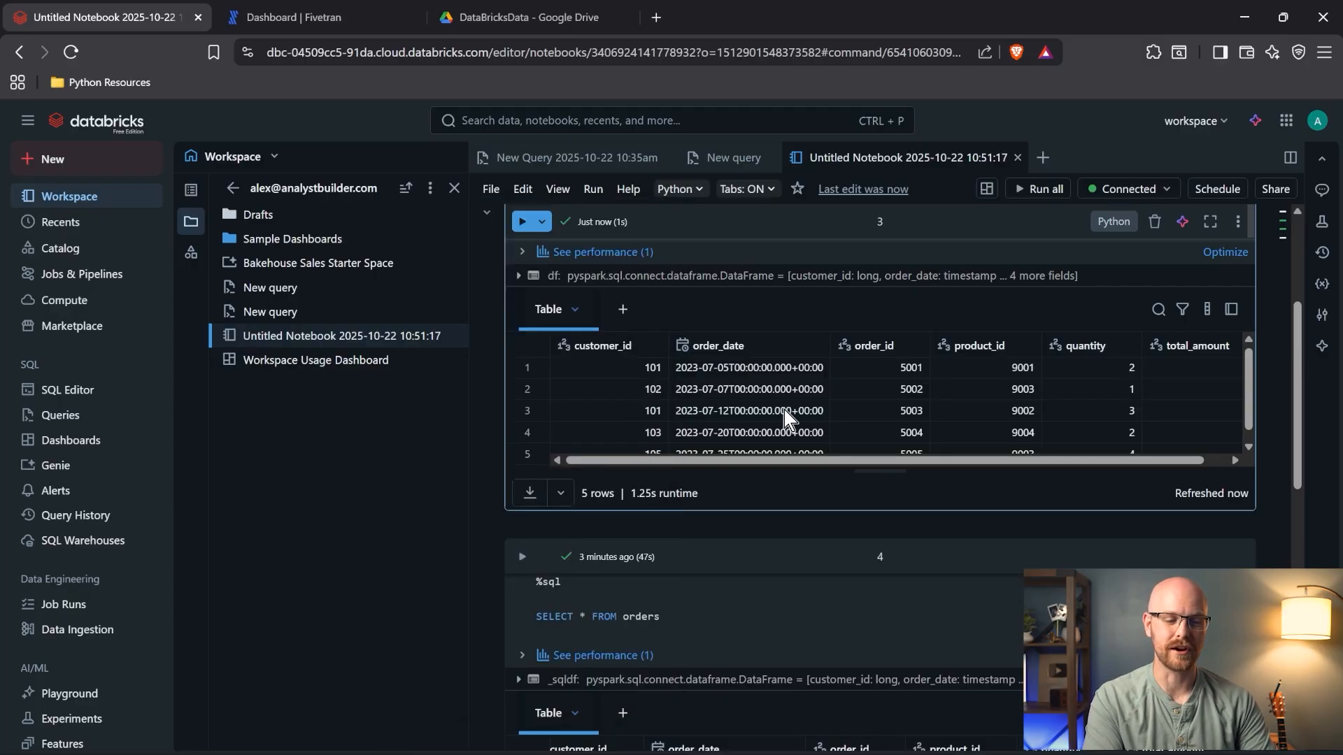
scroll(676, 554, "up", 3)
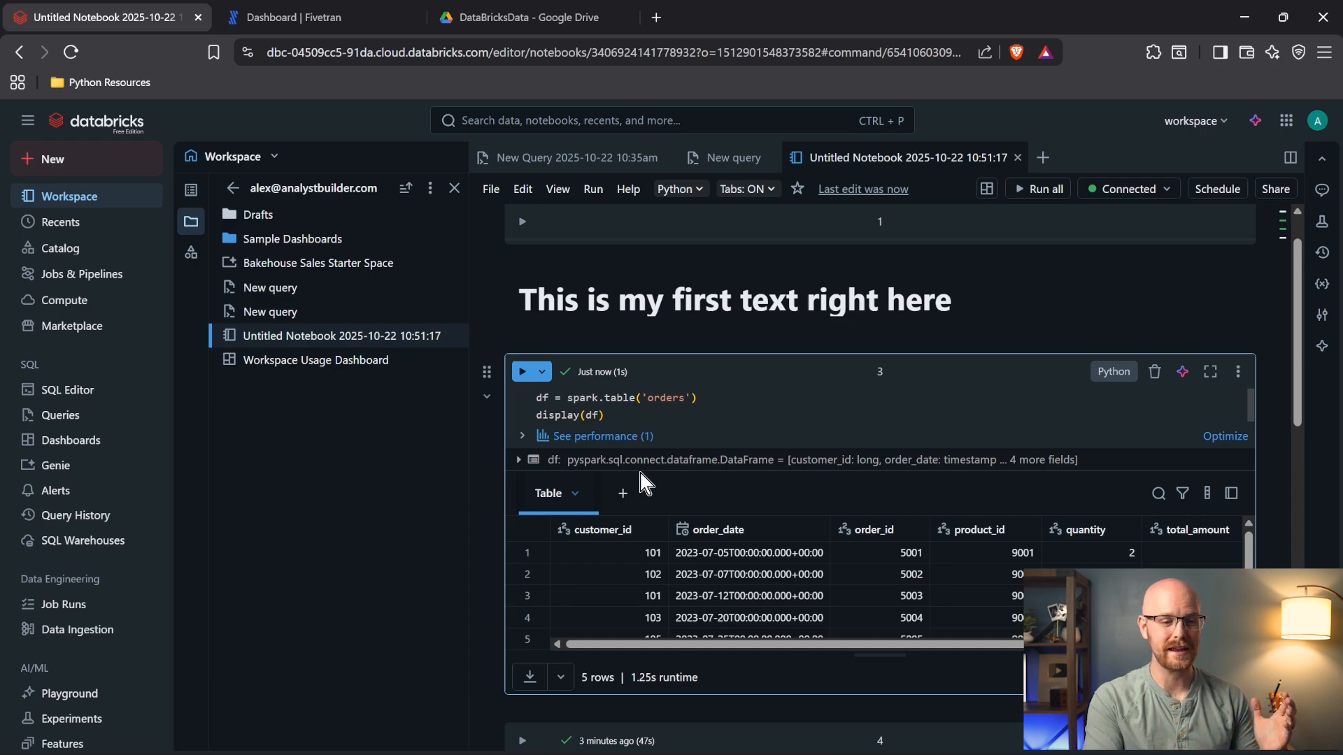
left_click(727, 166)
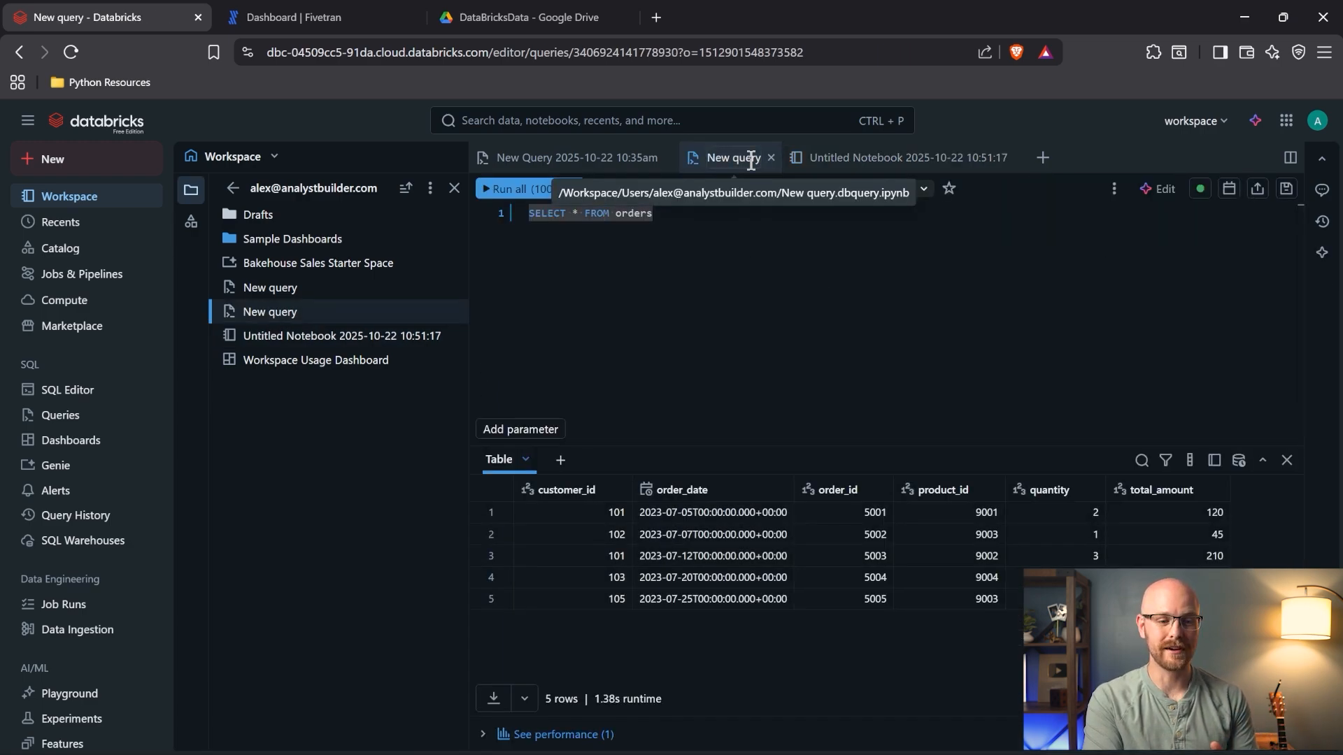
left_click(845, 157)
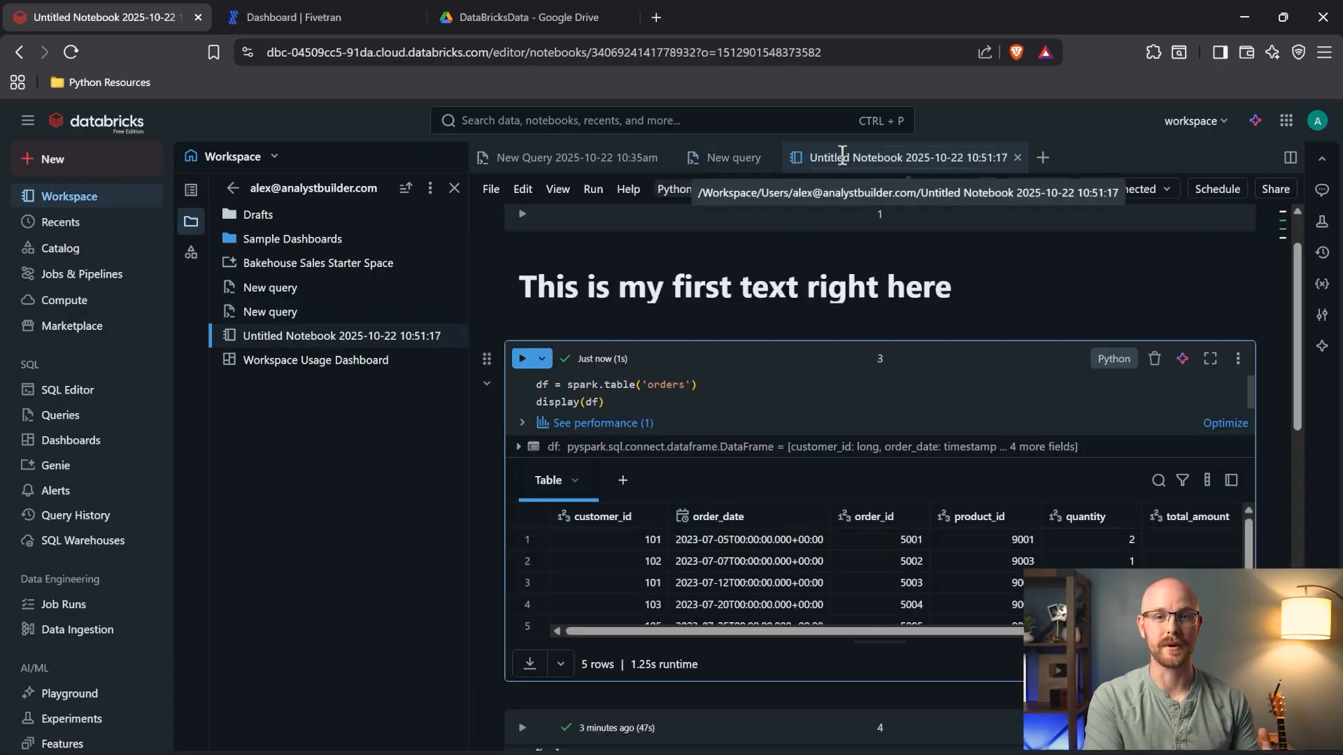
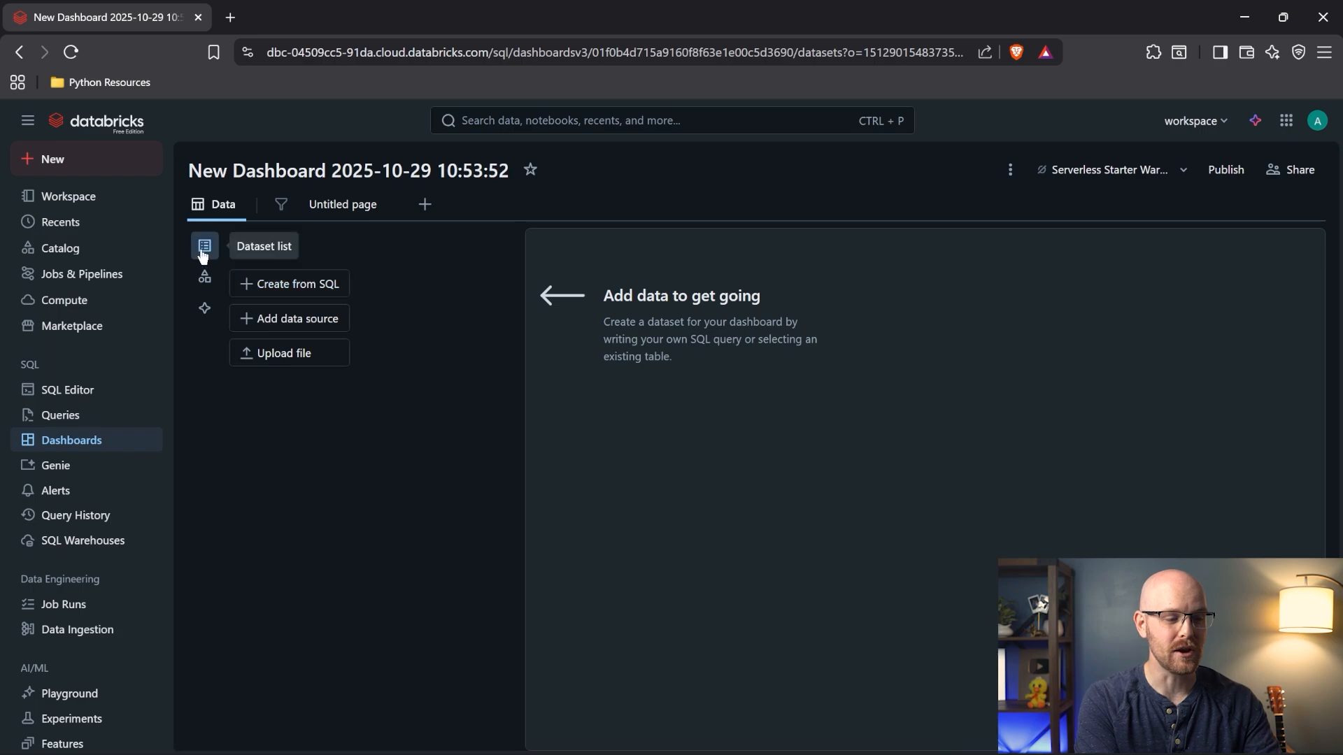
- In the Catalog panel, expand samples > bakehouse > sales_transactions to view its columns
left_click(204, 288)
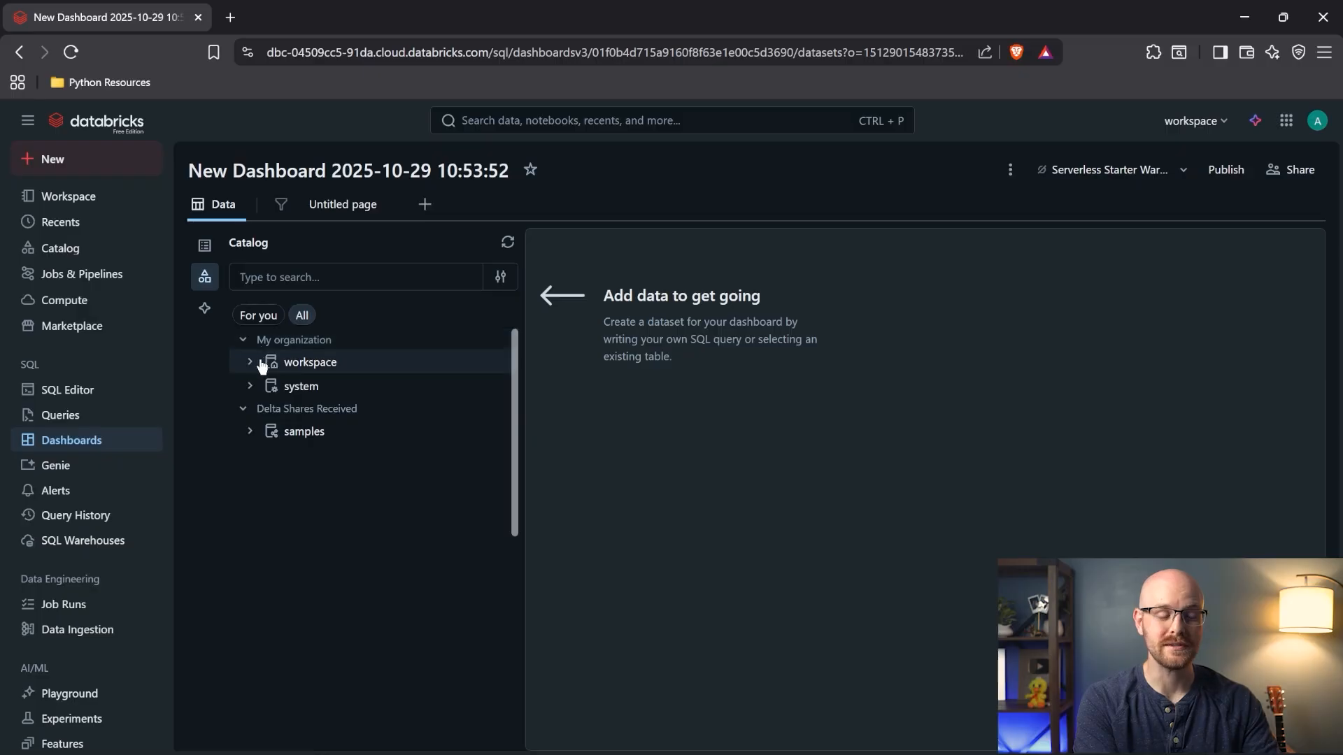
left_click(250, 432)
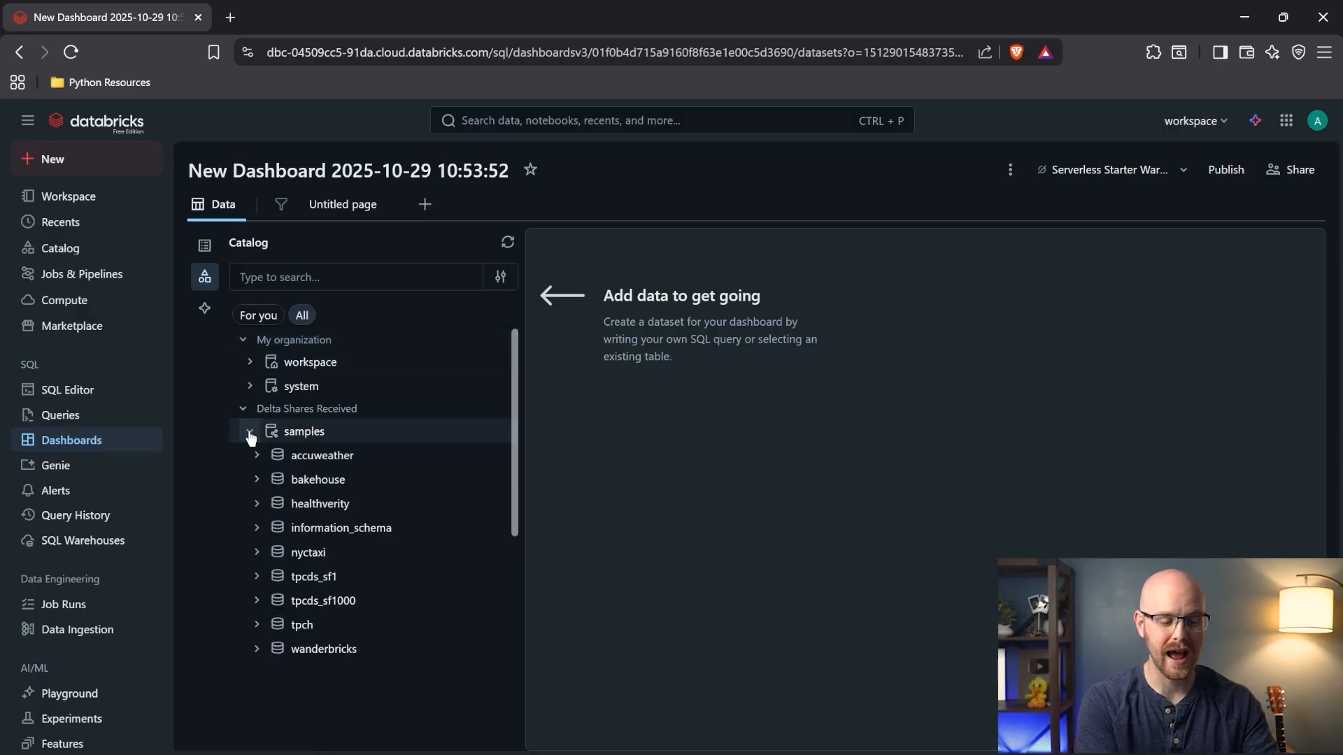
left_click(256, 479)
scroll(389, 490, "down", 1)
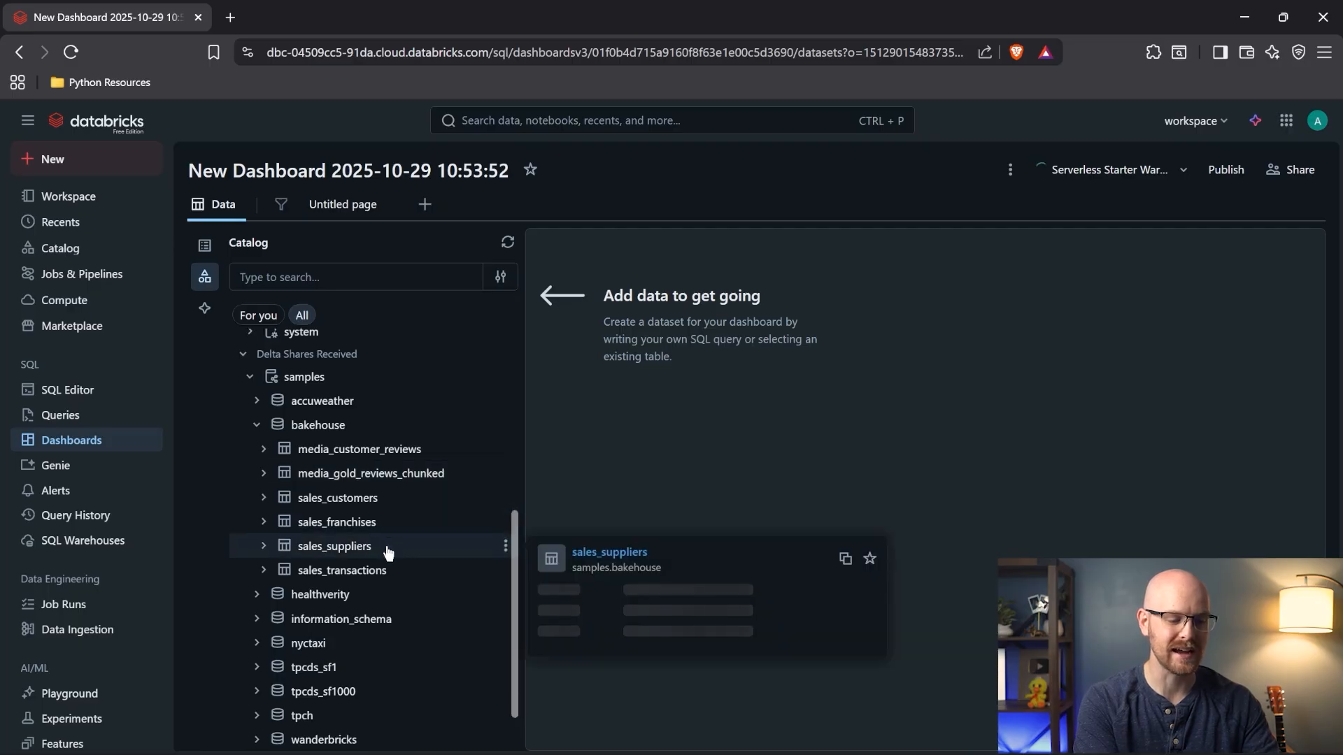
left_click(392, 570)
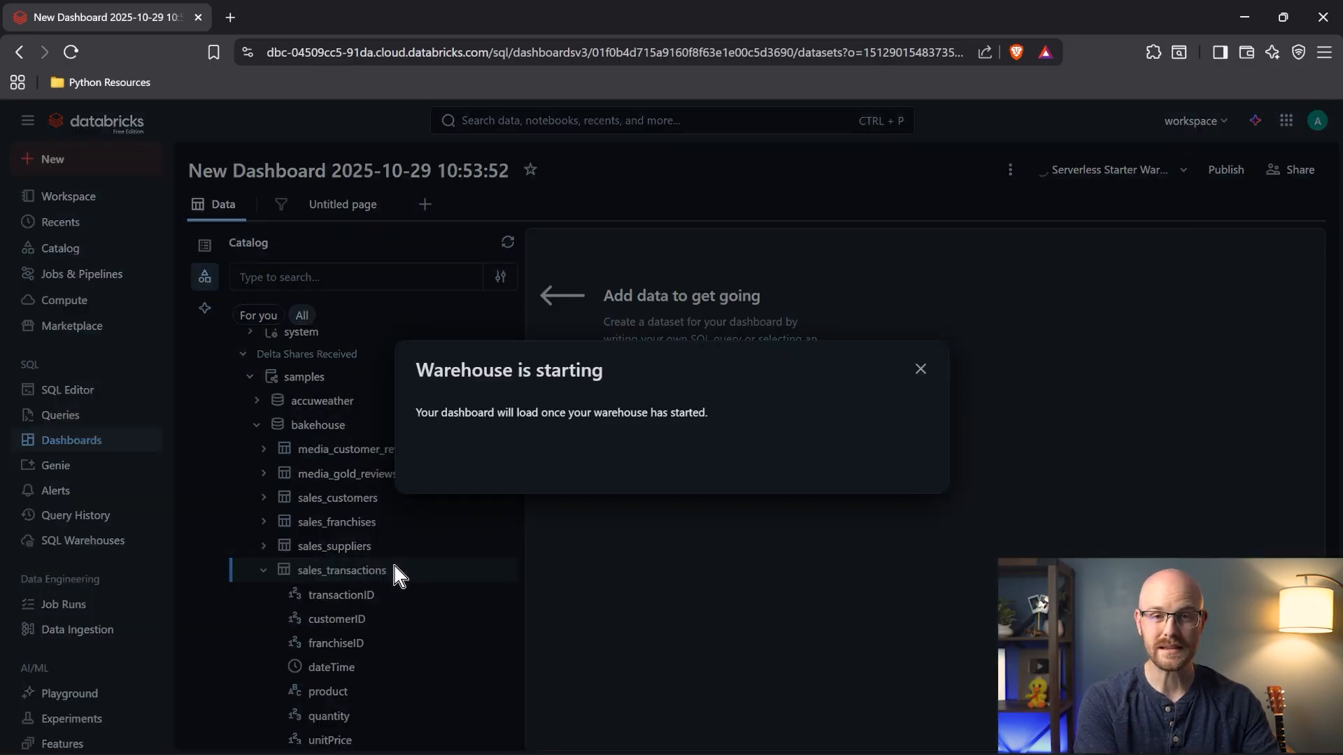
left_click_drag(413, 371, 460, 374)
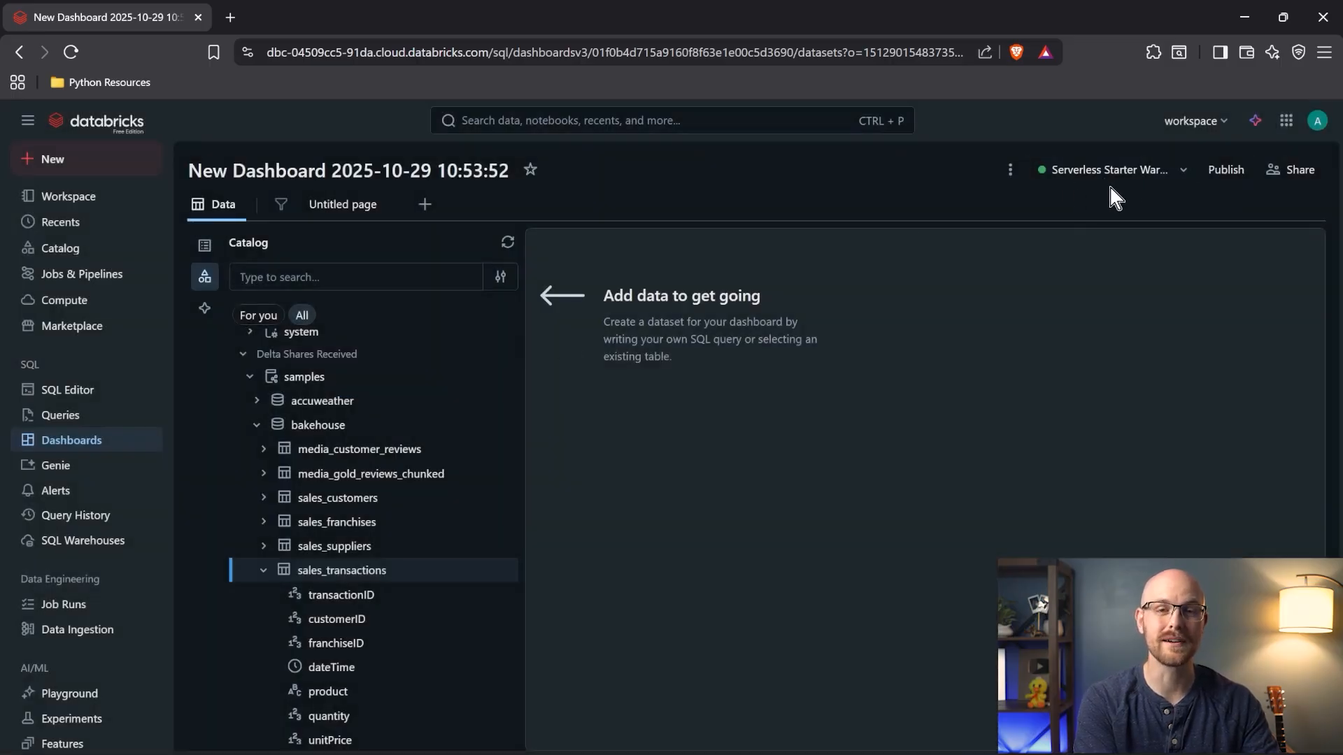
- Add the sales_transactions table to the dashboard as a dataset from its options menu
left_click(345, 572)
left_click(503, 576)
left_click(504, 576)
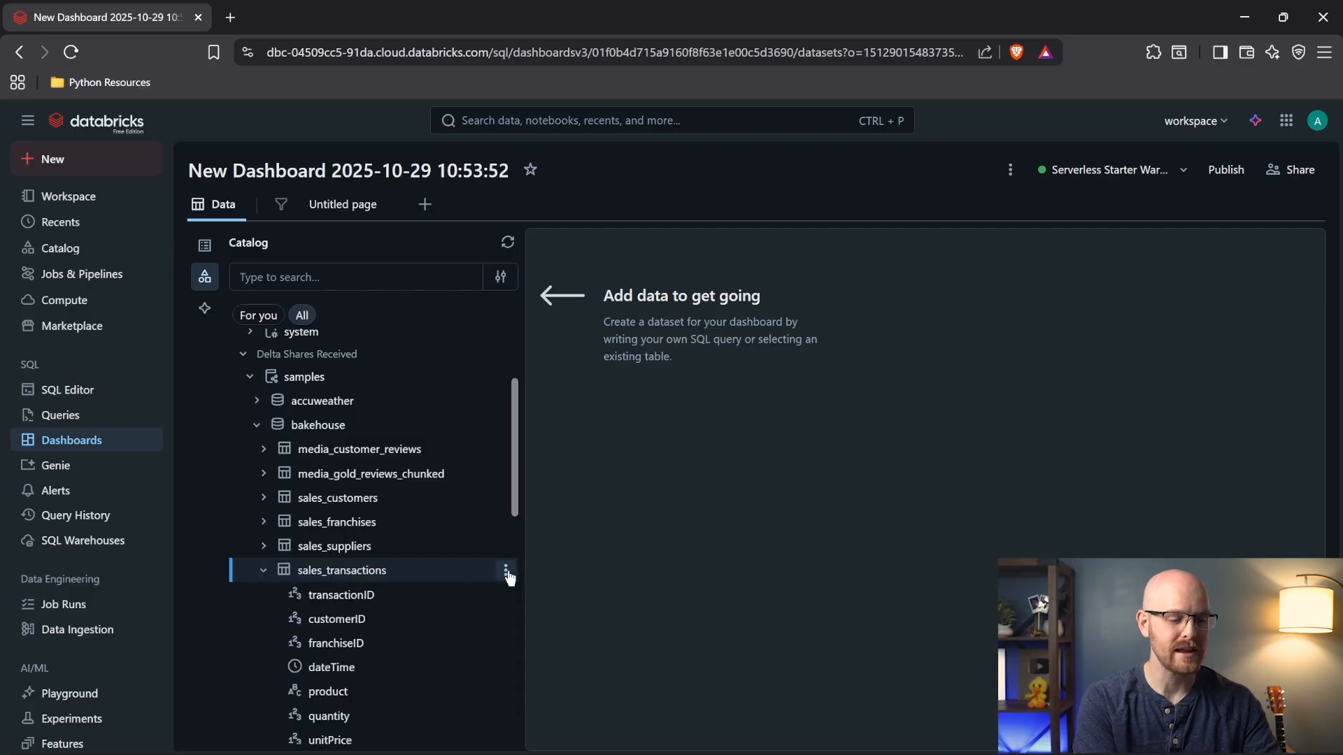
left_click(505, 574)
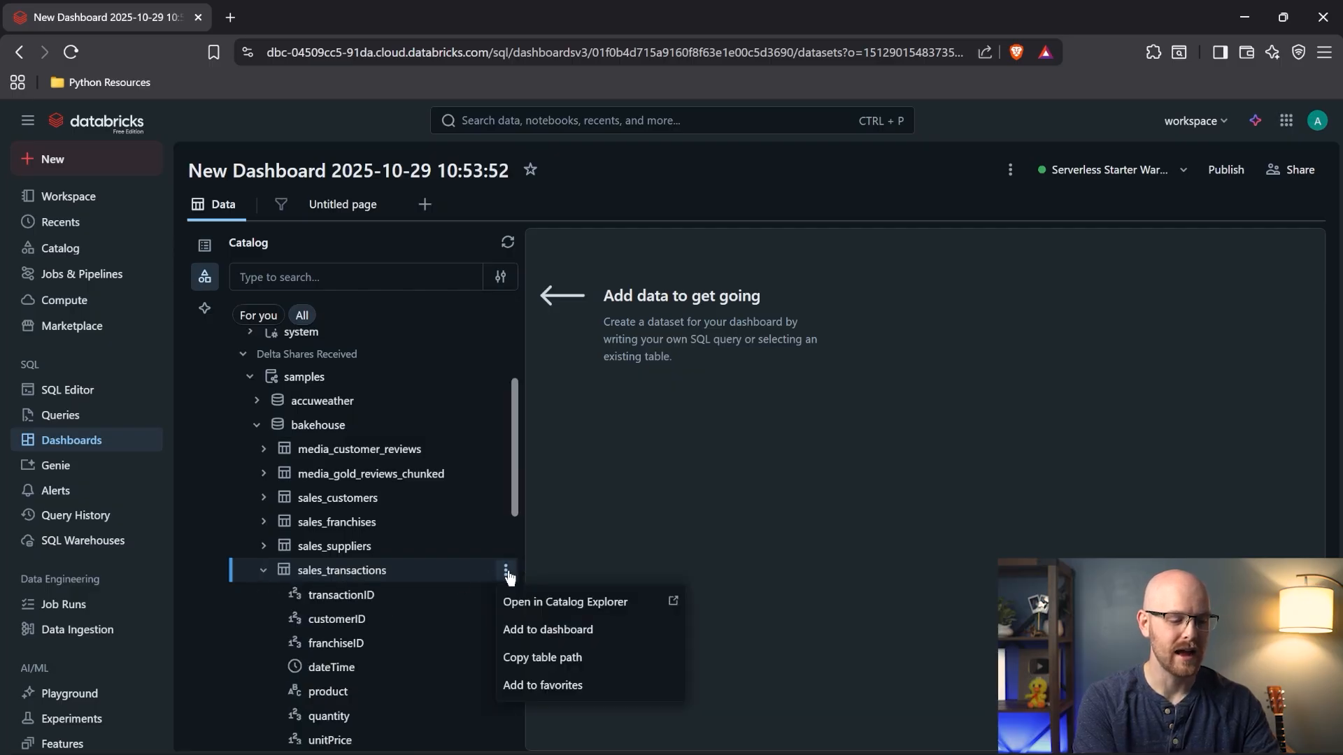
left_click(545, 630)
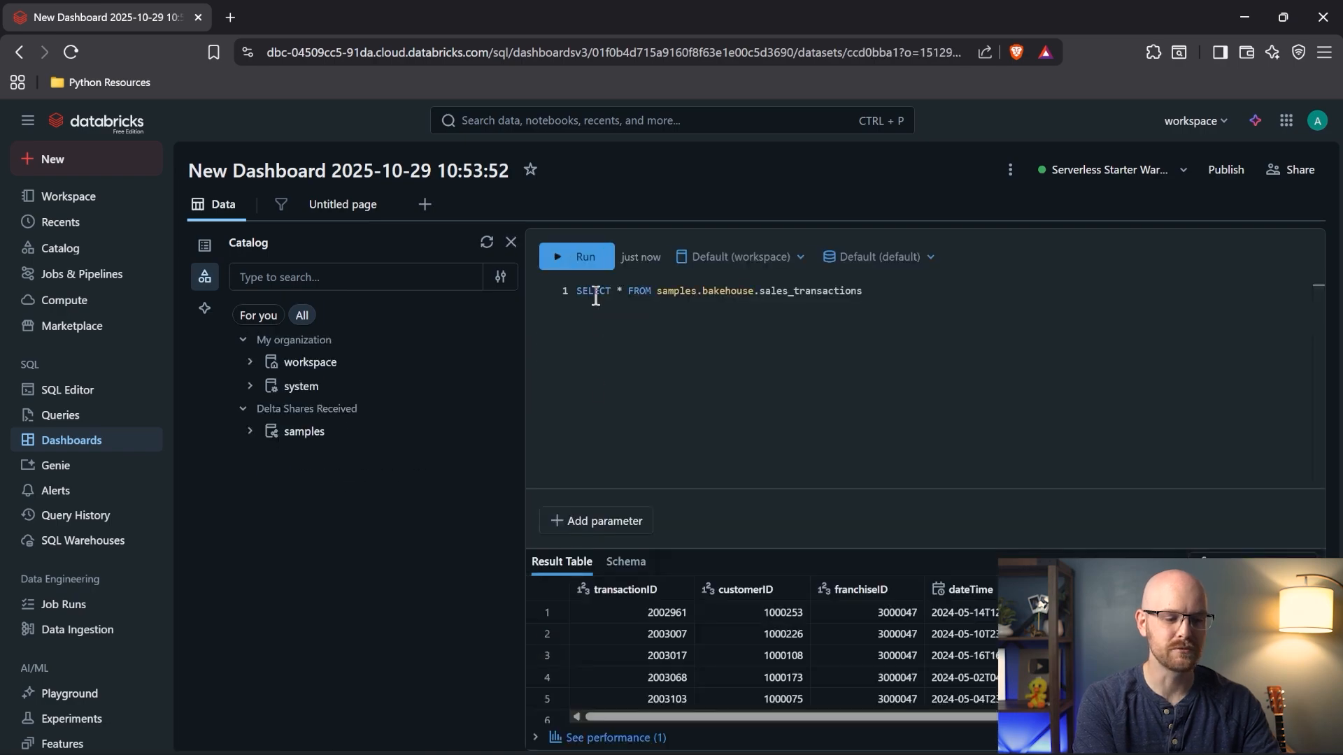
- Check that the sales_transactions dataset appears in the dashboard's Datasets list
left_click(201, 249)
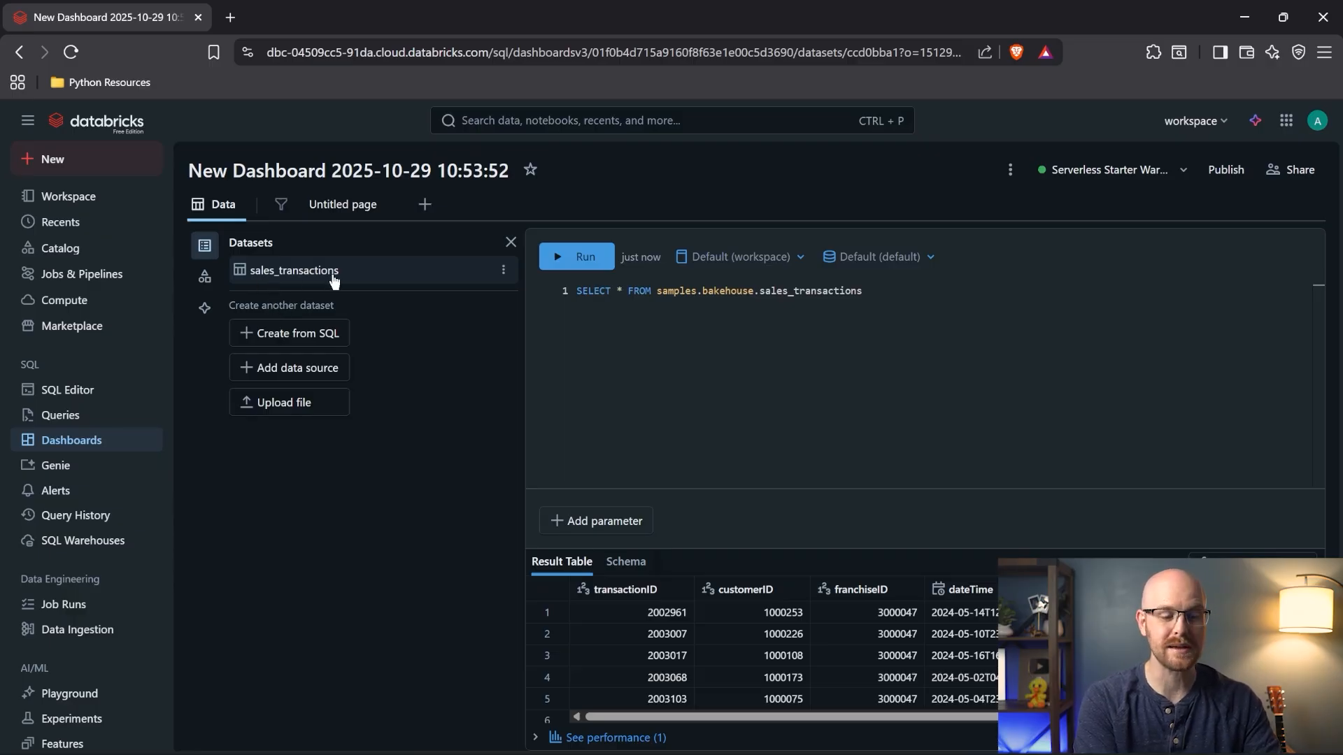
left_click(204, 277)
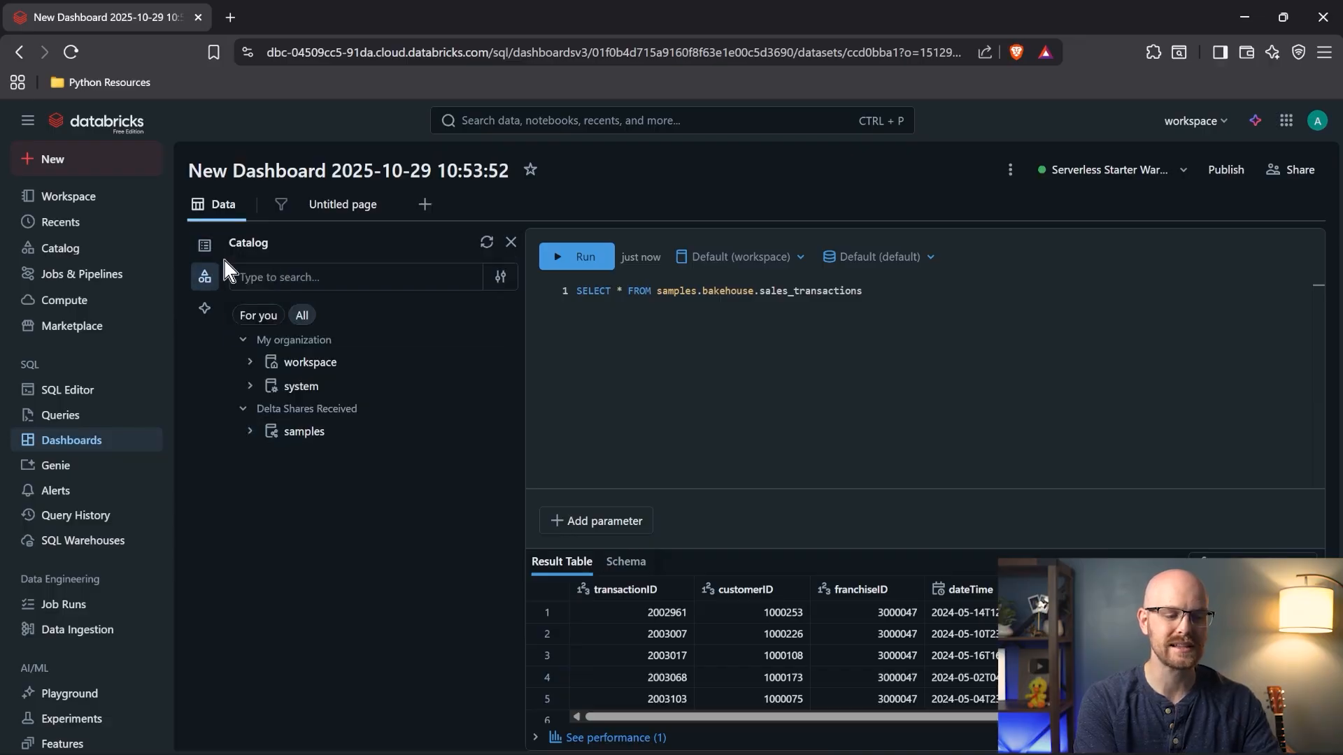
left_click(204, 245)
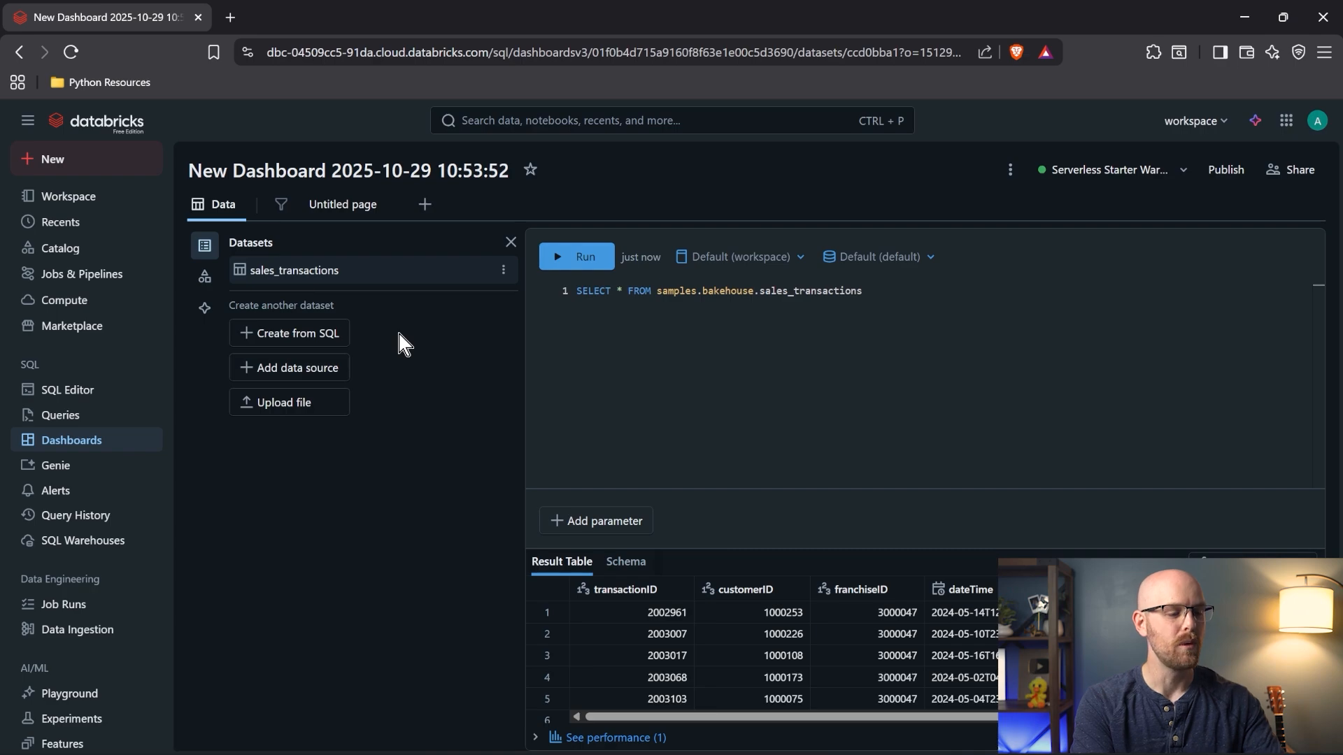
left_click(90, 162)
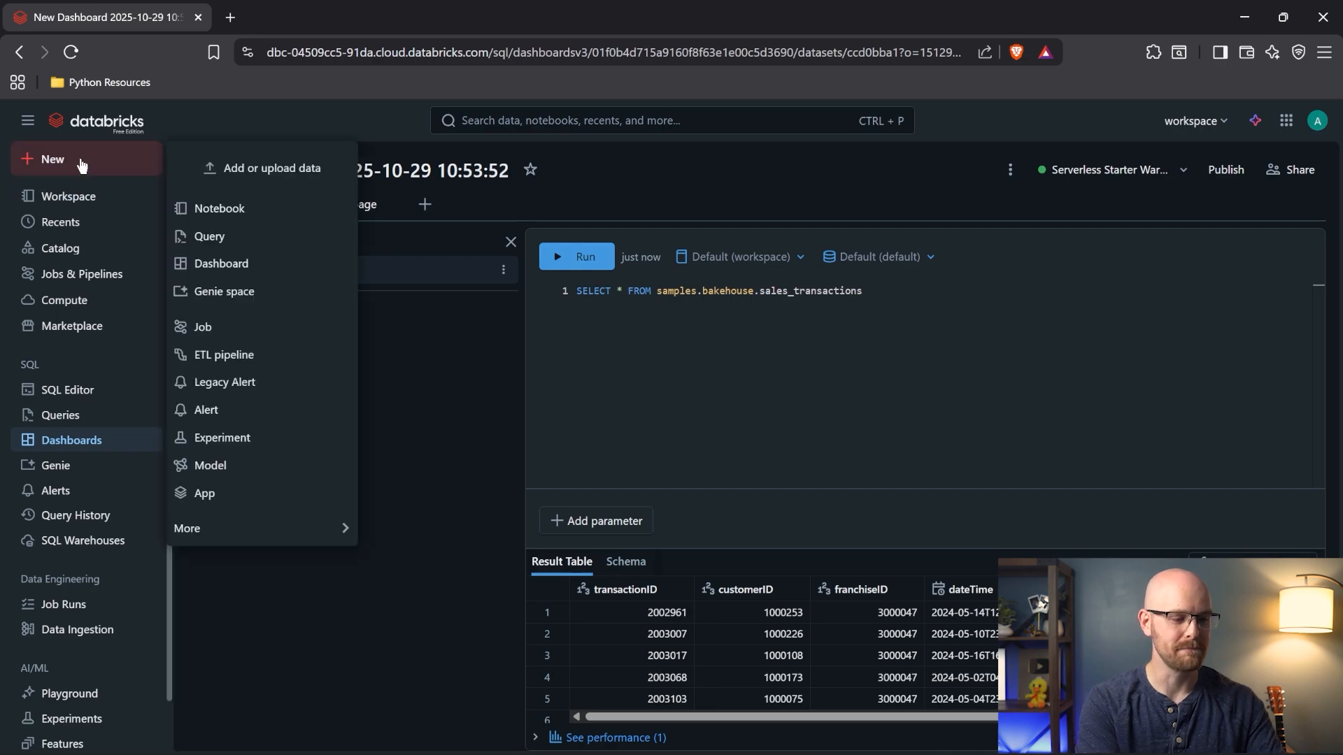
- Create a new notebook, then retitle the earlier dashboard 'Transaction Dashboard'
left_click(264, 208)
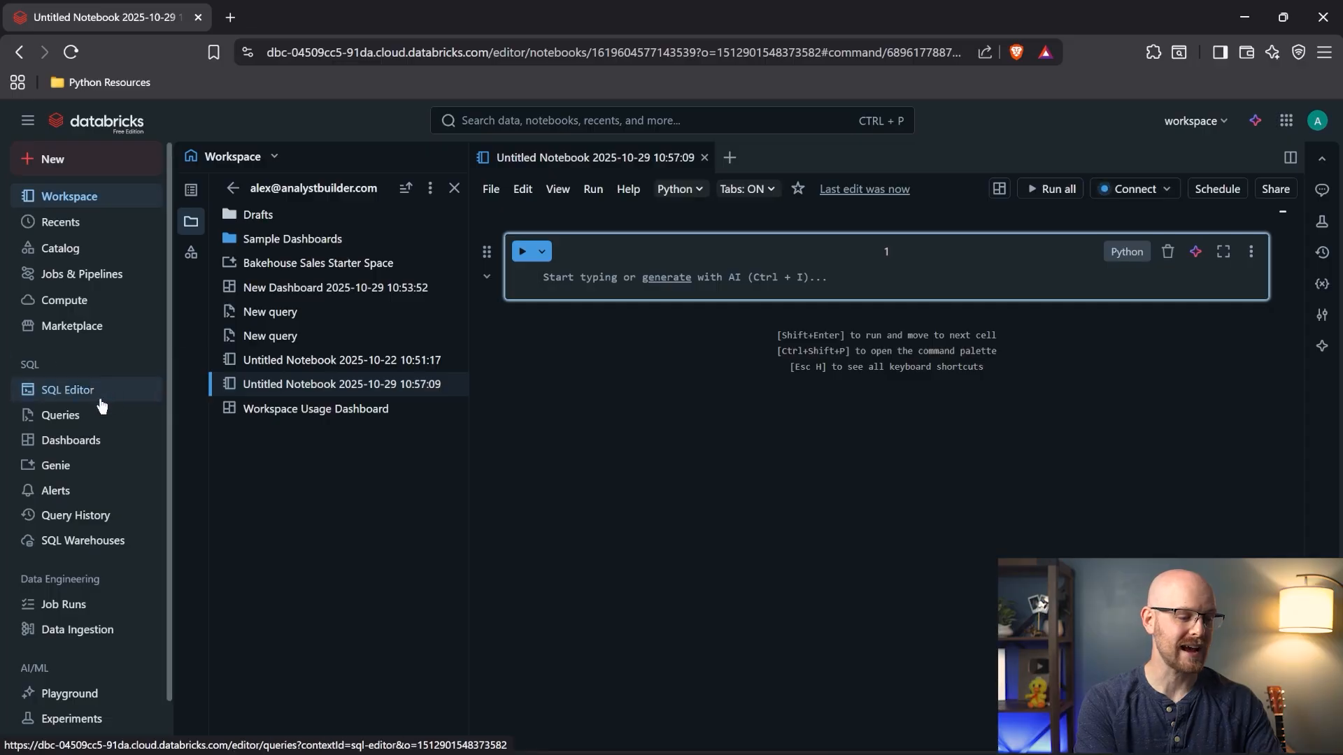
left_click(86, 442)
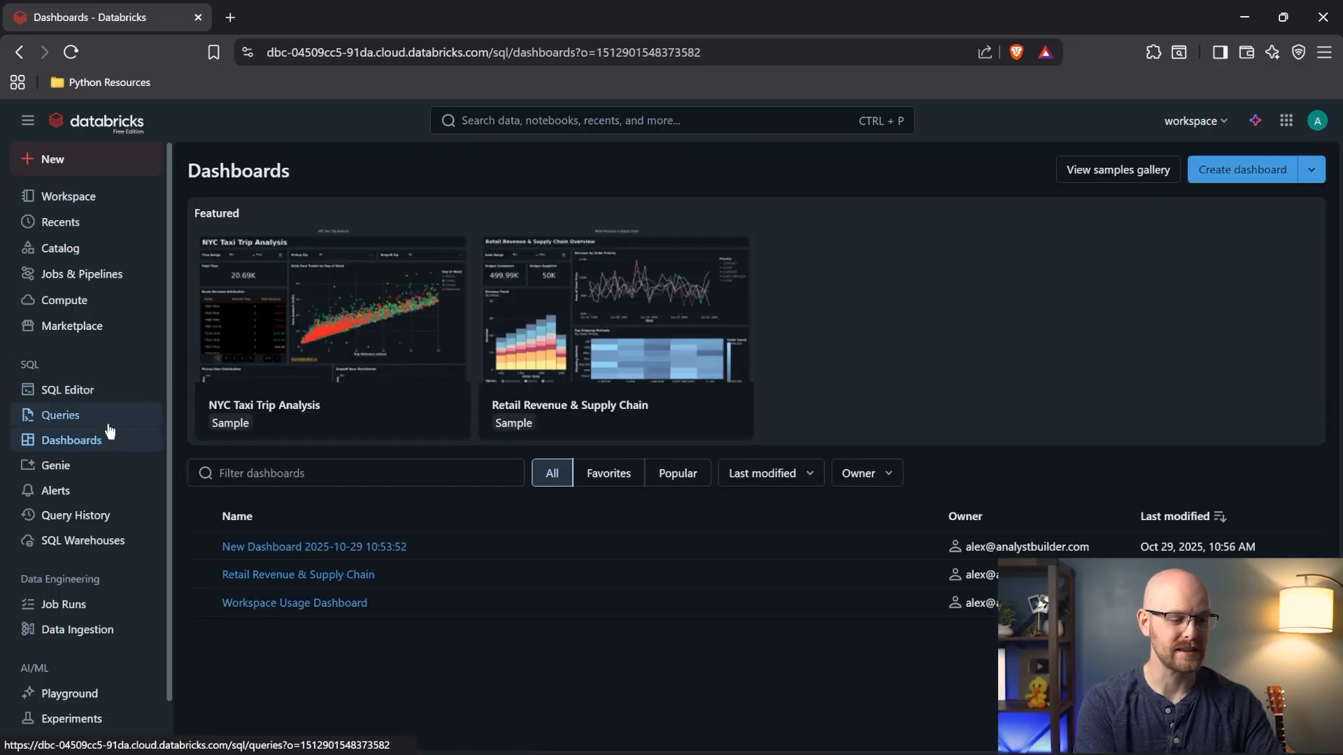
left_click(373, 548)
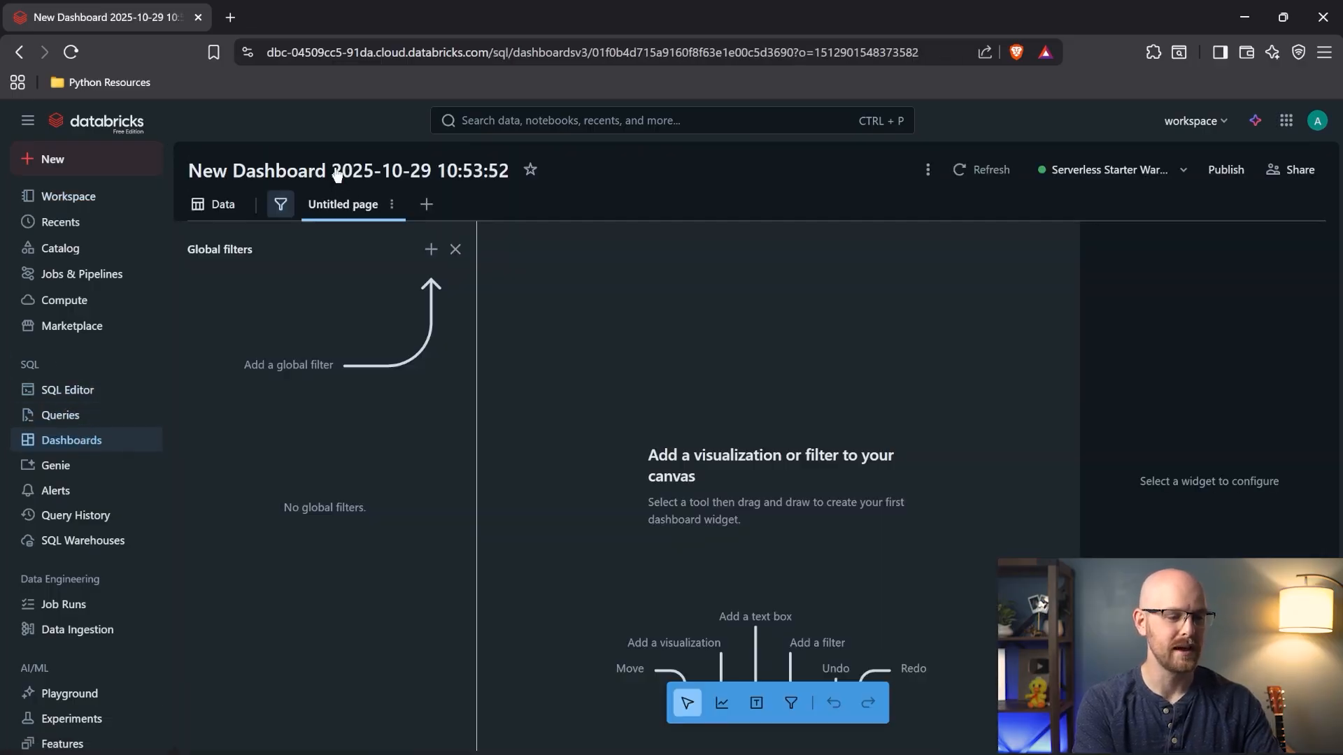
left_click(337, 172)
key("BackSpace")
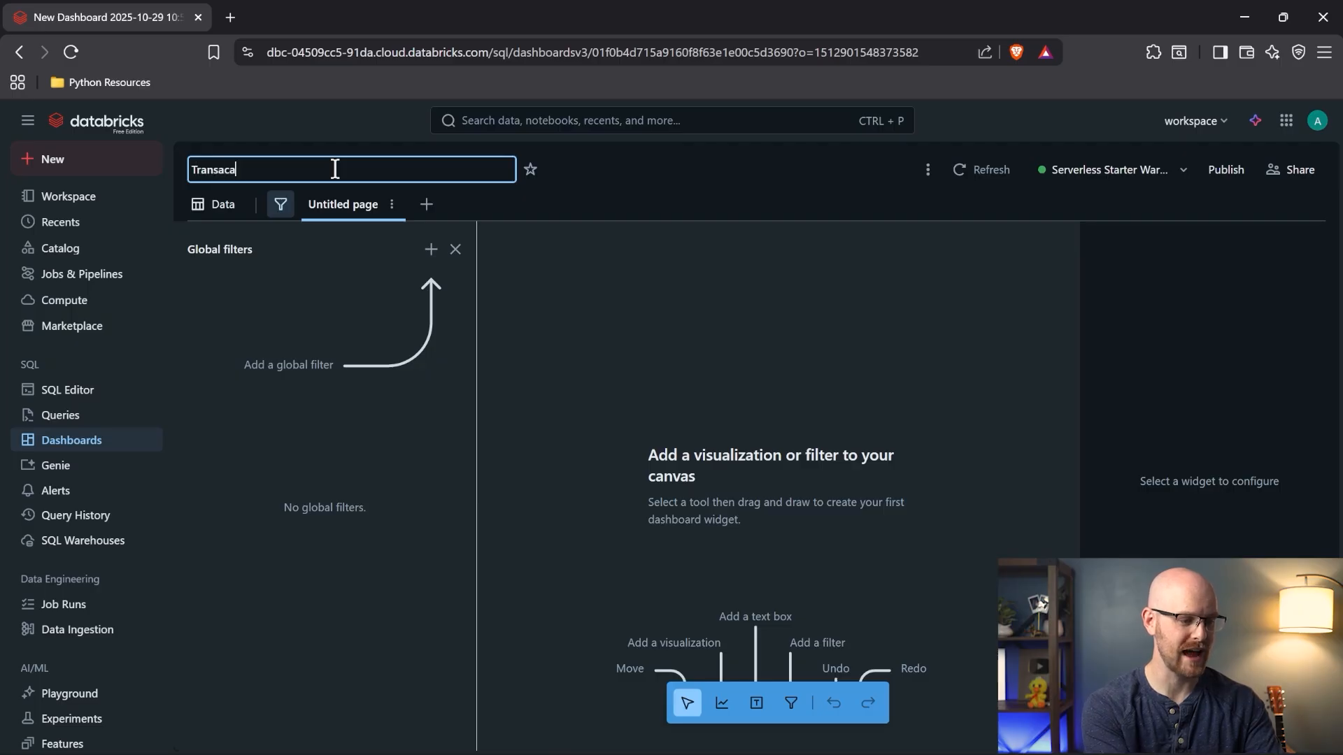
type("Transaction Dash")
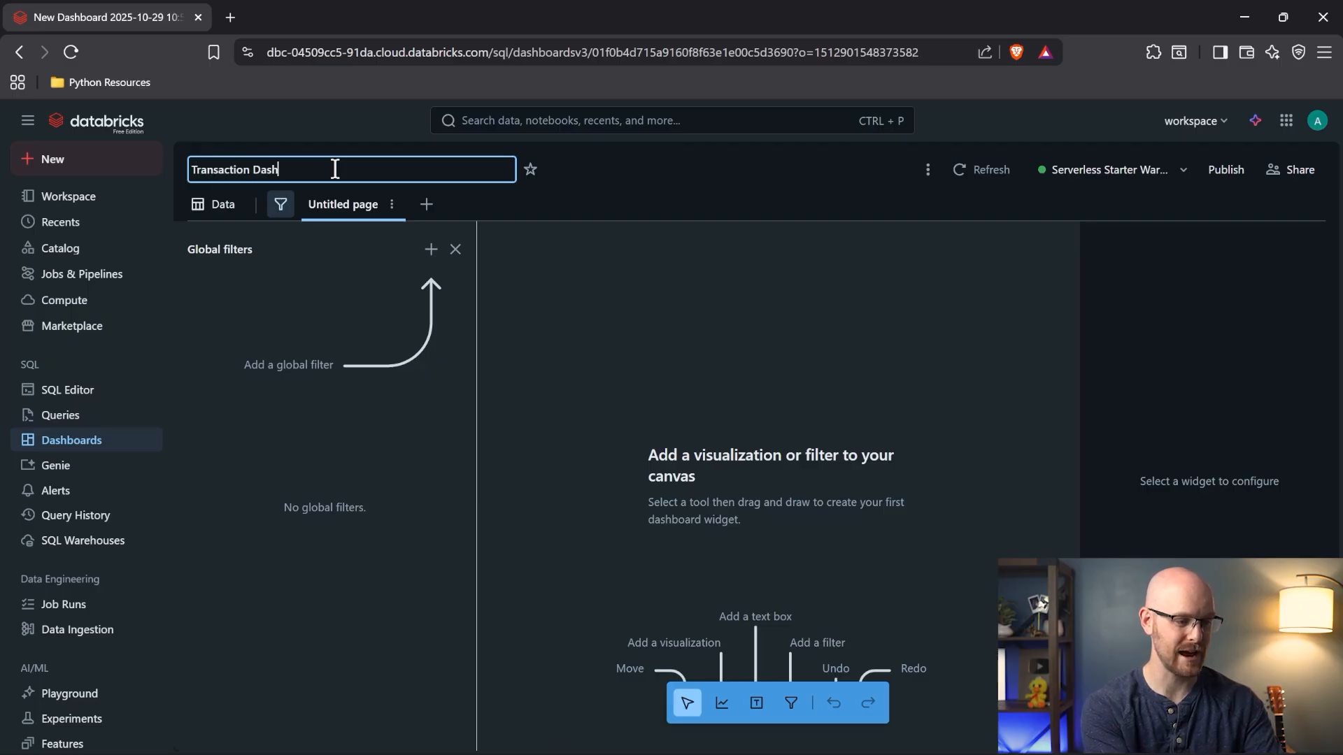
type("board")
- Select the entire sales_transactions dataset query on the dashboard's Data page
left_click(221, 207)
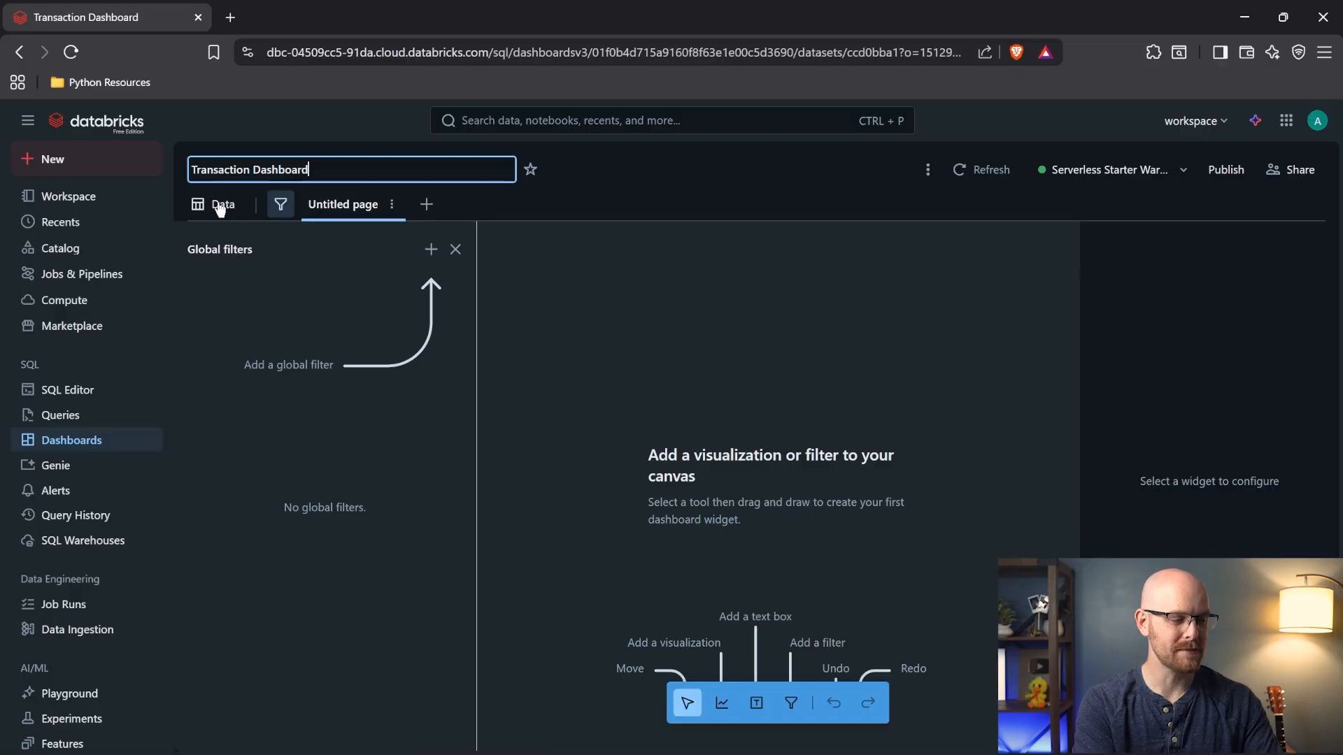
key("ctrl+a")
key("ctrl+c")
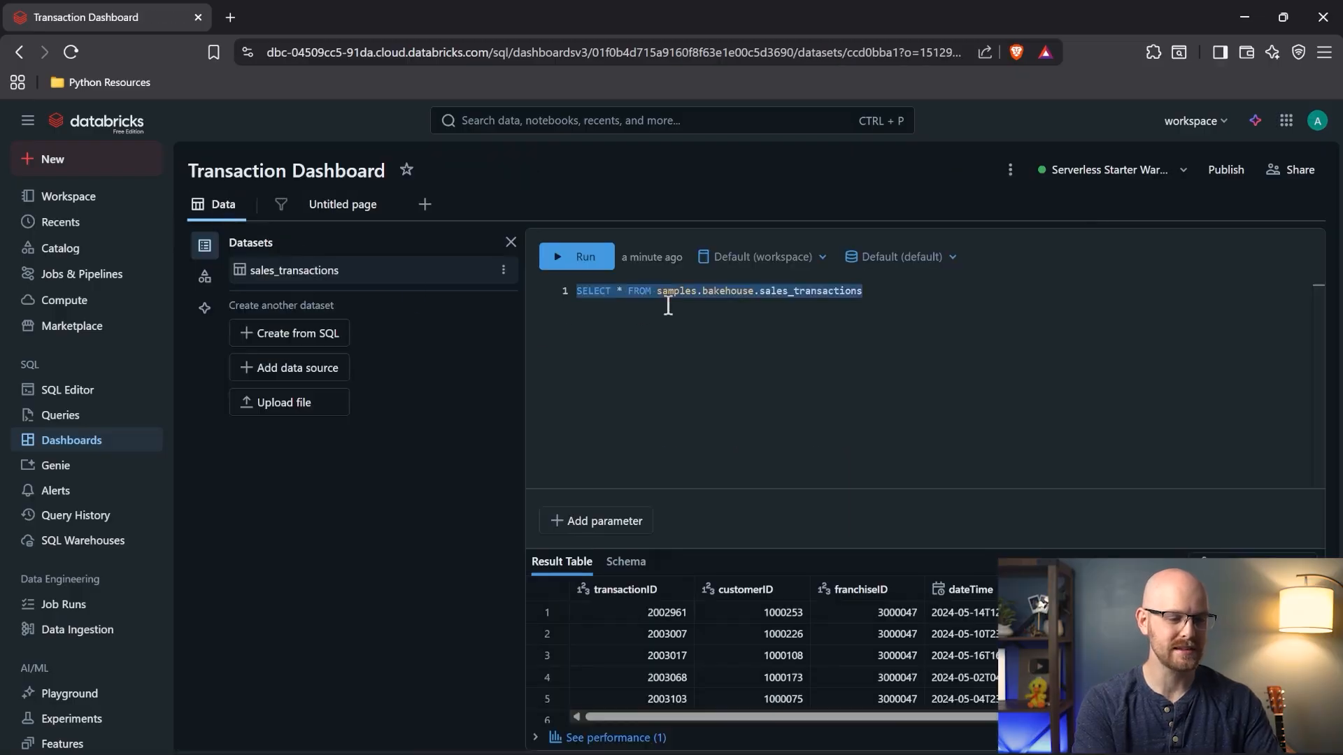
left_click(101, 391)
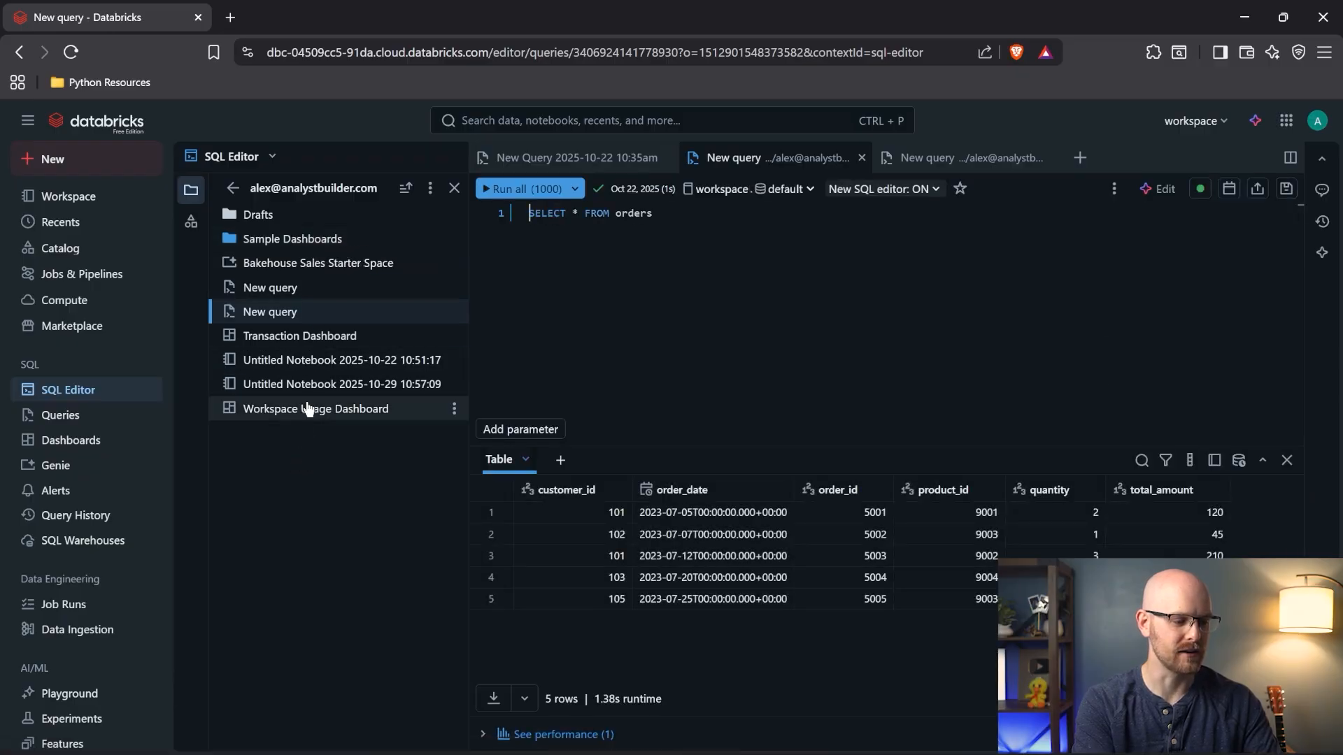
- Run the pasted sales_transactions SELECT query in a SQL cell of the untitled notebook
left_click(309, 386)
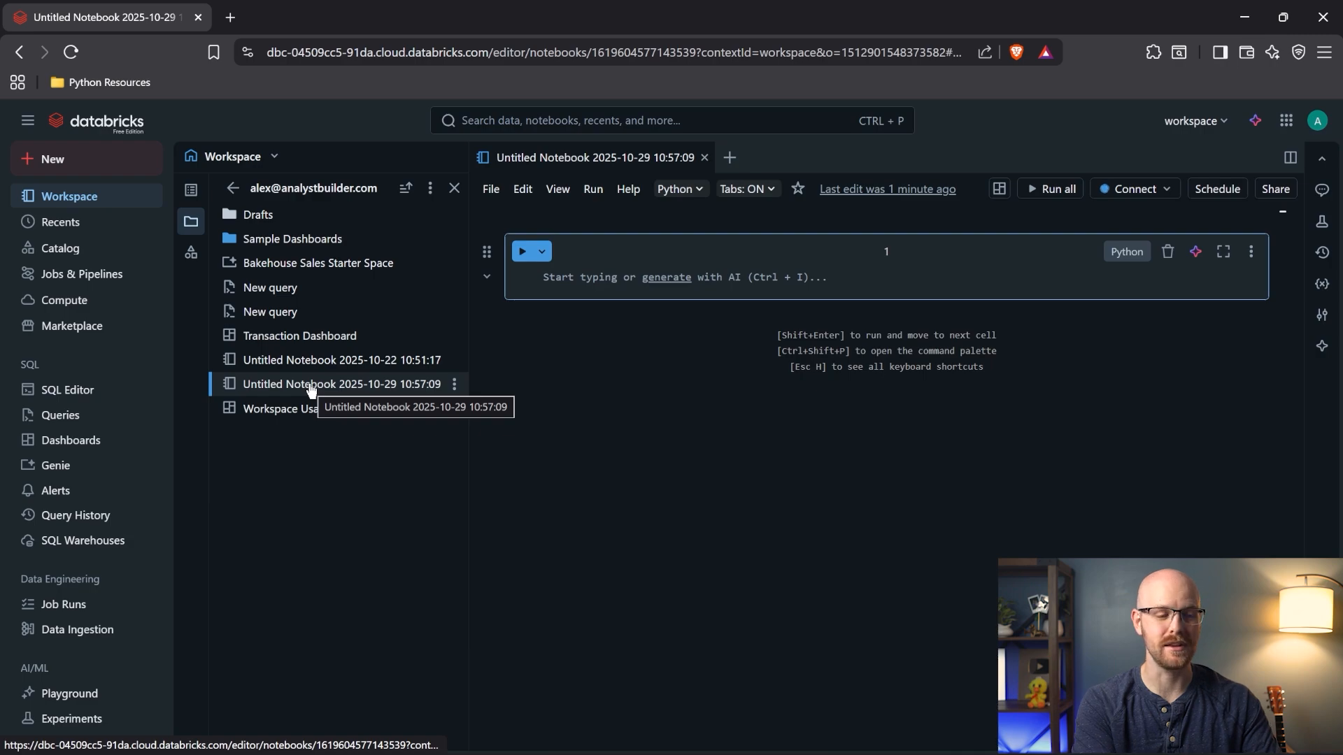
left_click(1122, 252)
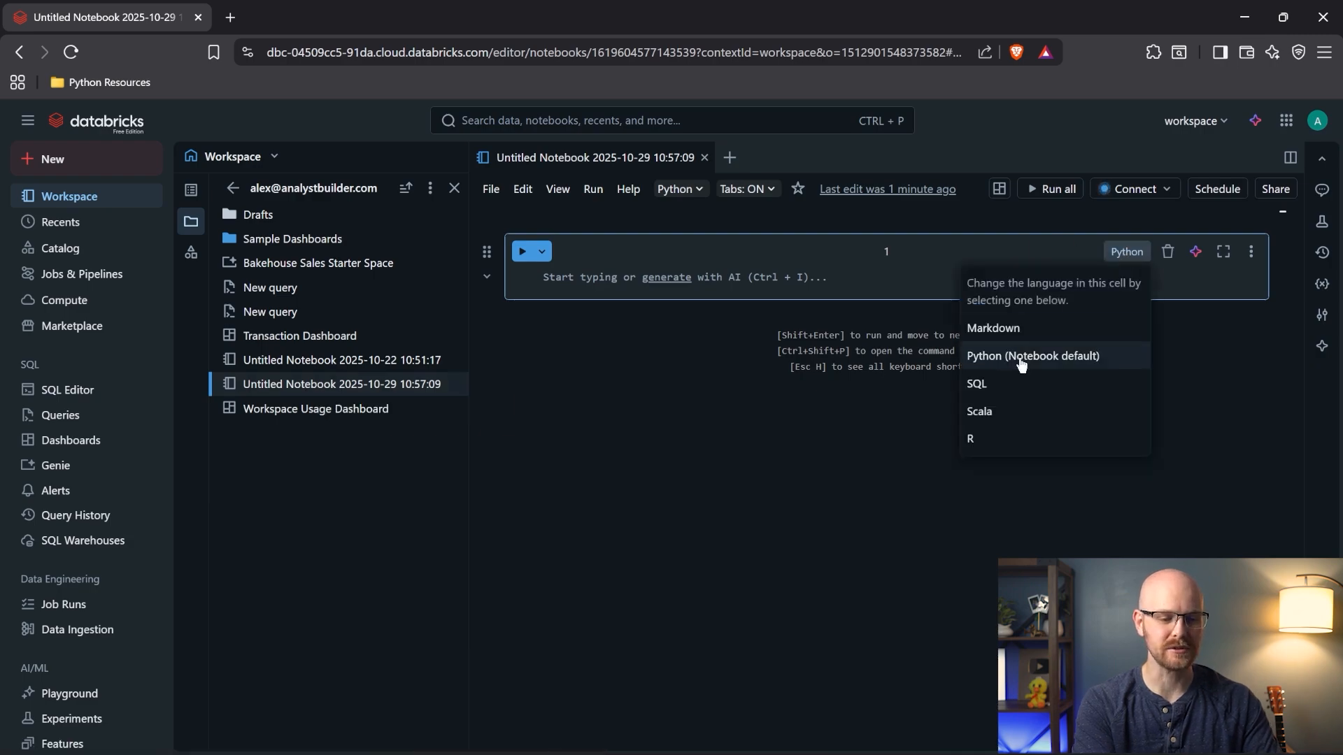
left_click(1014, 384)
key("ctrl+v")
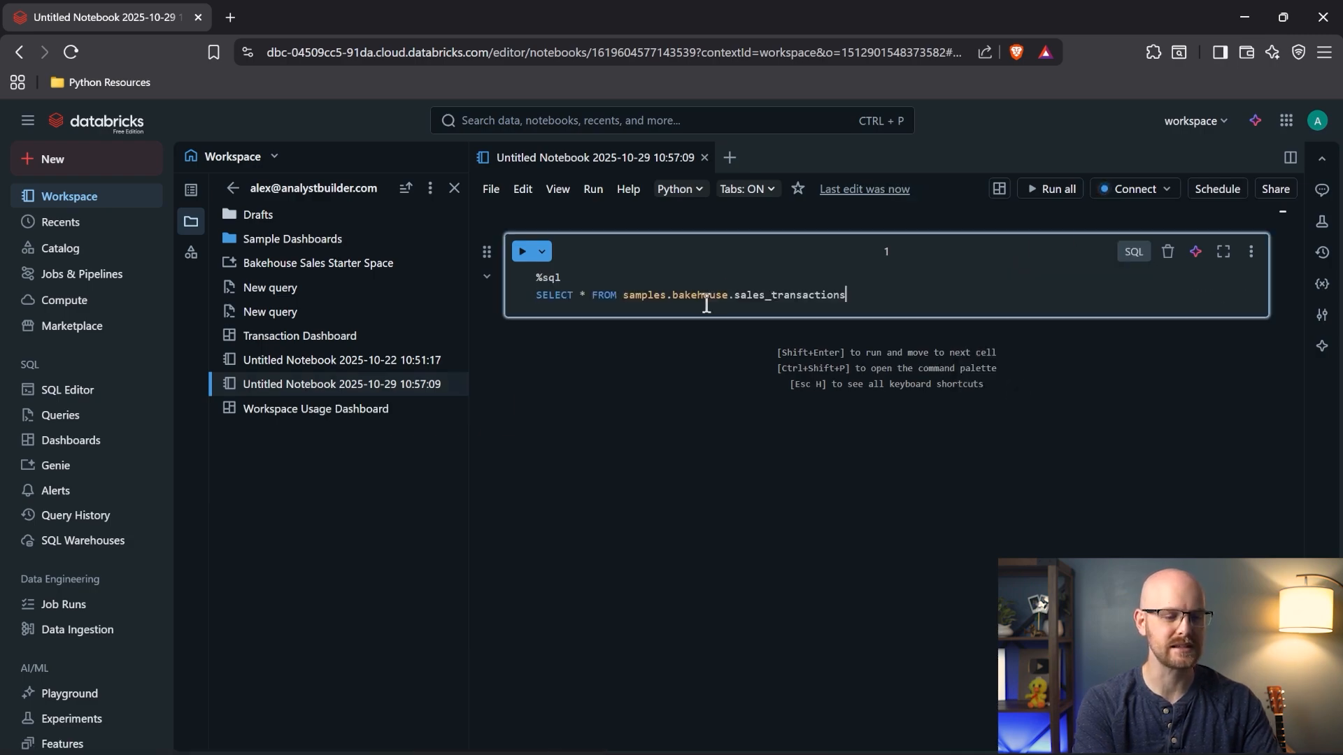
left_click(522, 256)
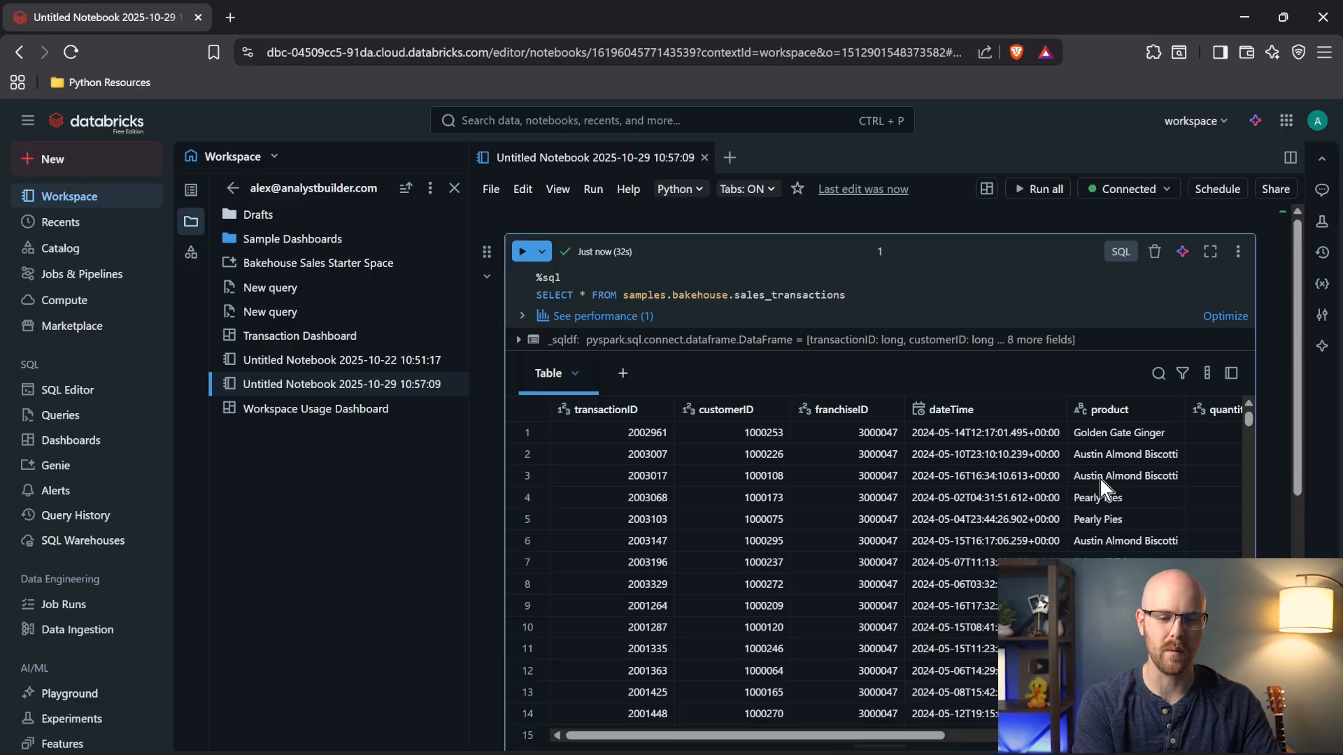
scroll(1108, 489, "down", 1)
- Import the cell's query into the existing Transaction Dashboard as a new dataset
left_click(1238, 221)
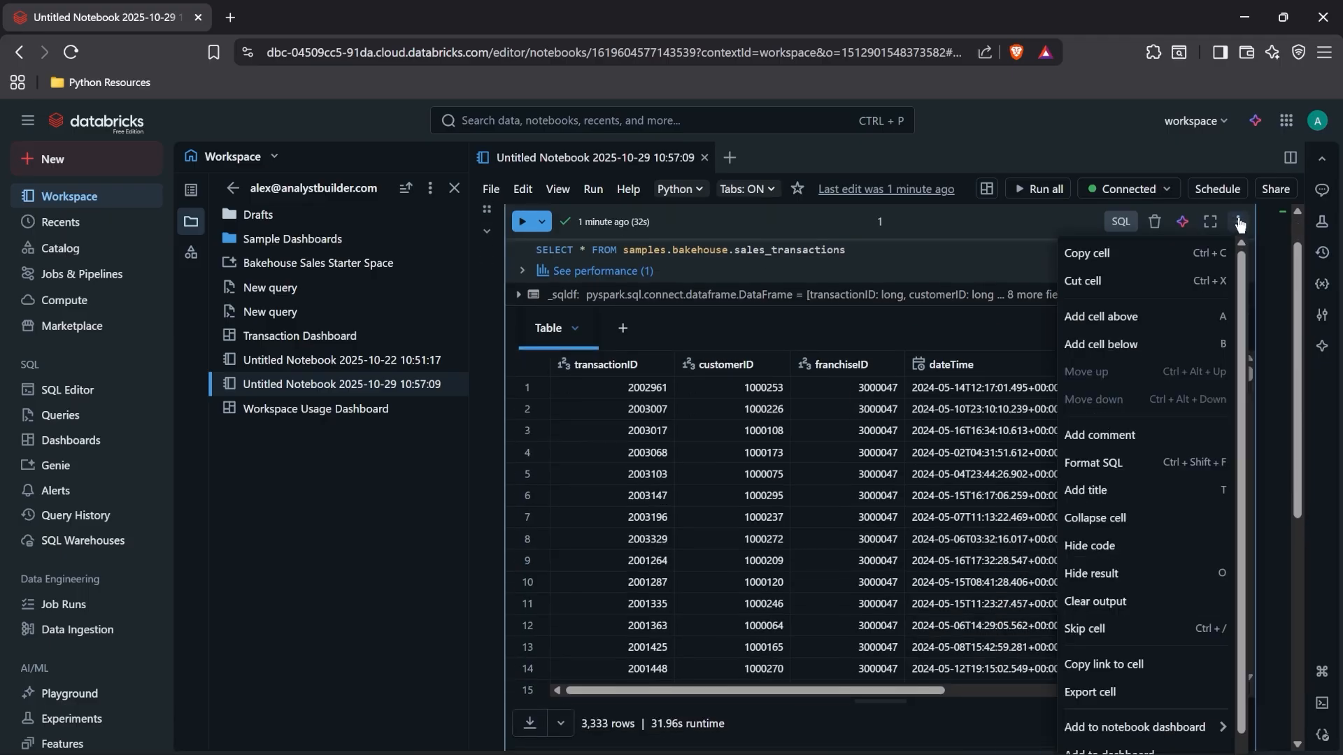
scroll(1243, 433, "down", 1)
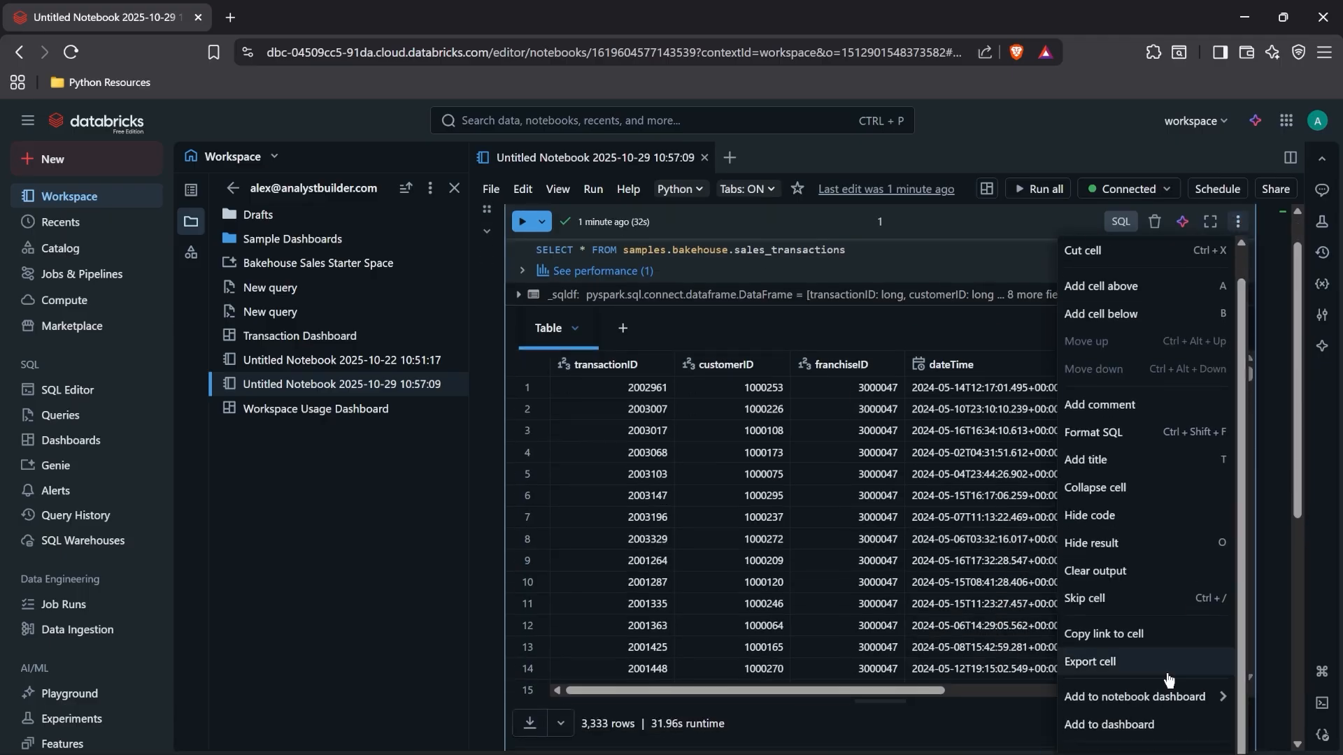
left_click(1159, 727)
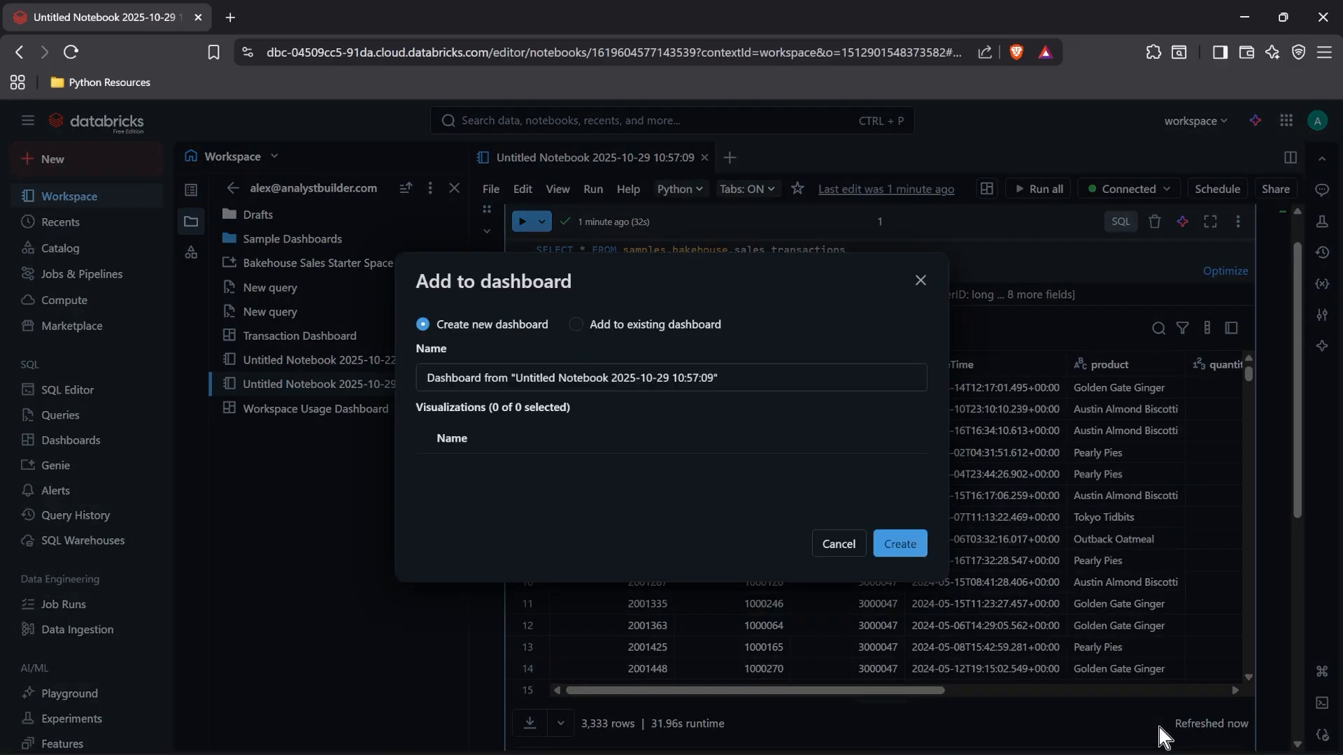
left_click(577, 328)
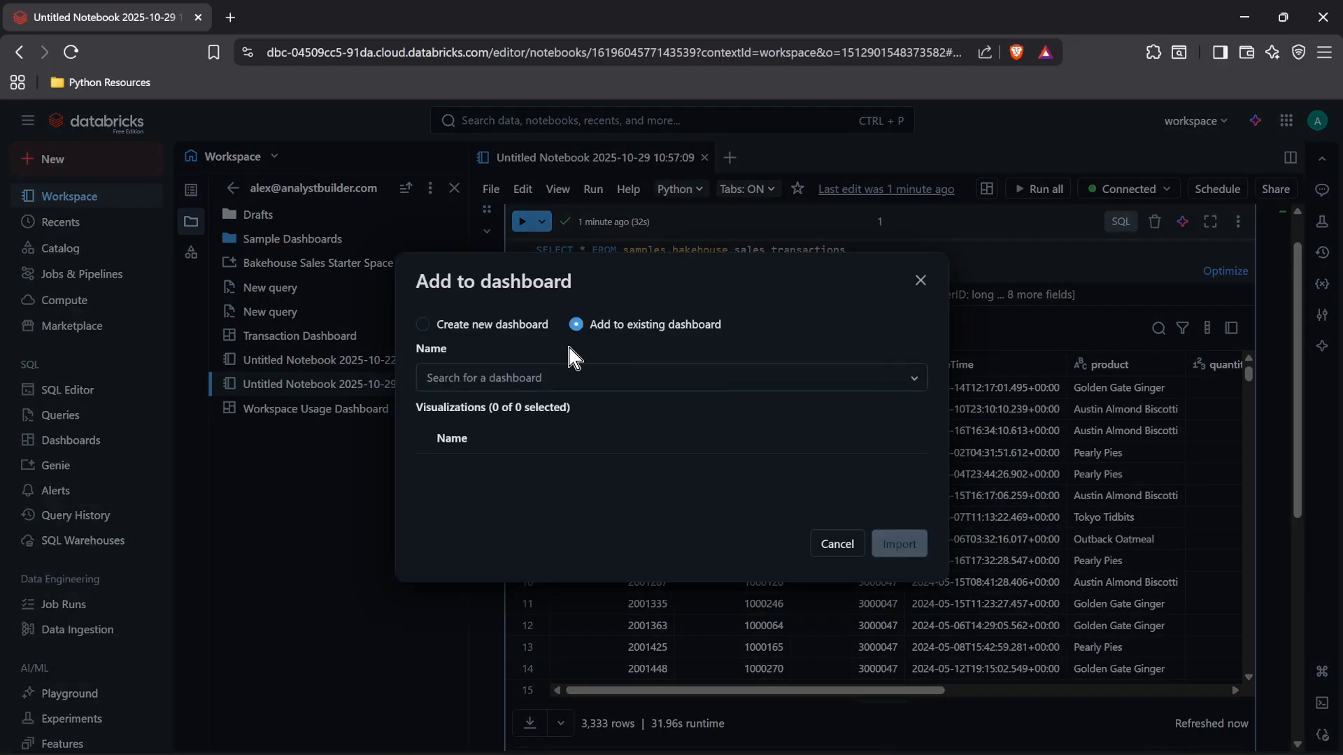
left_click(552, 381)
left_click(496, 416)
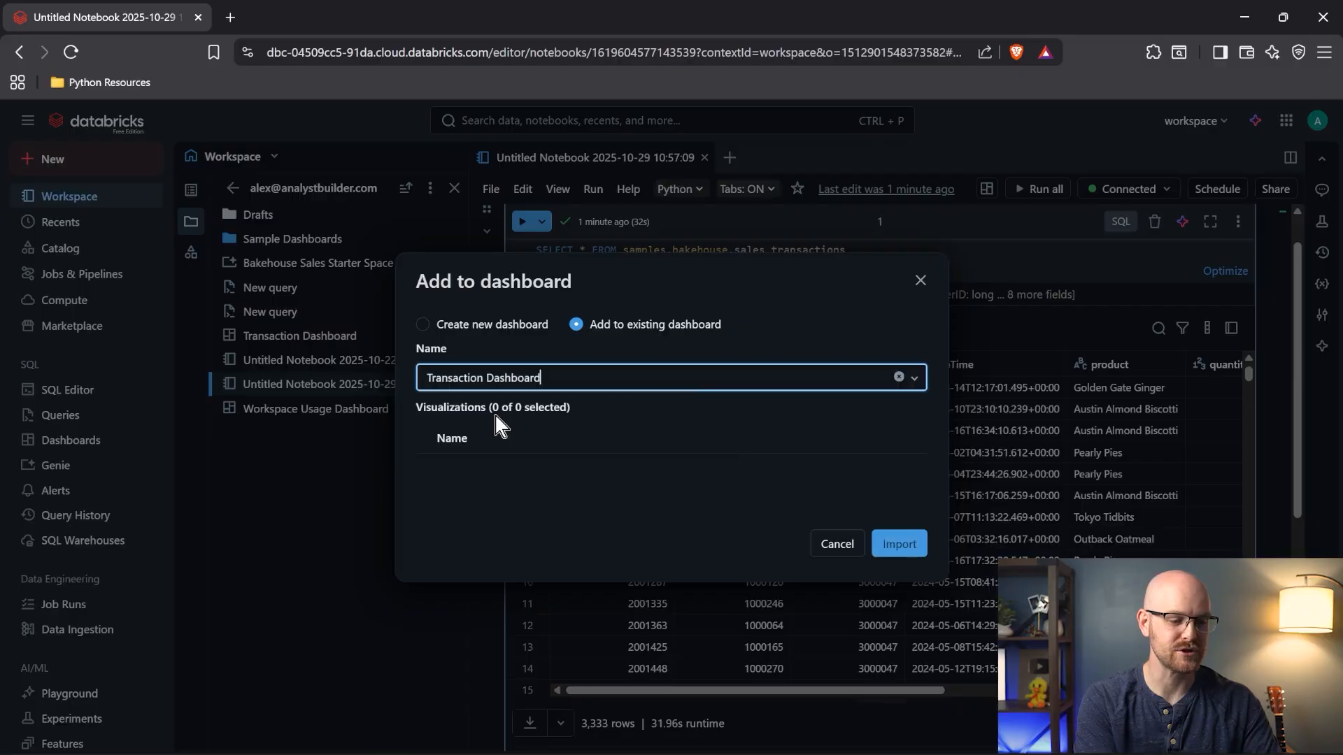
left_click(896, 544)
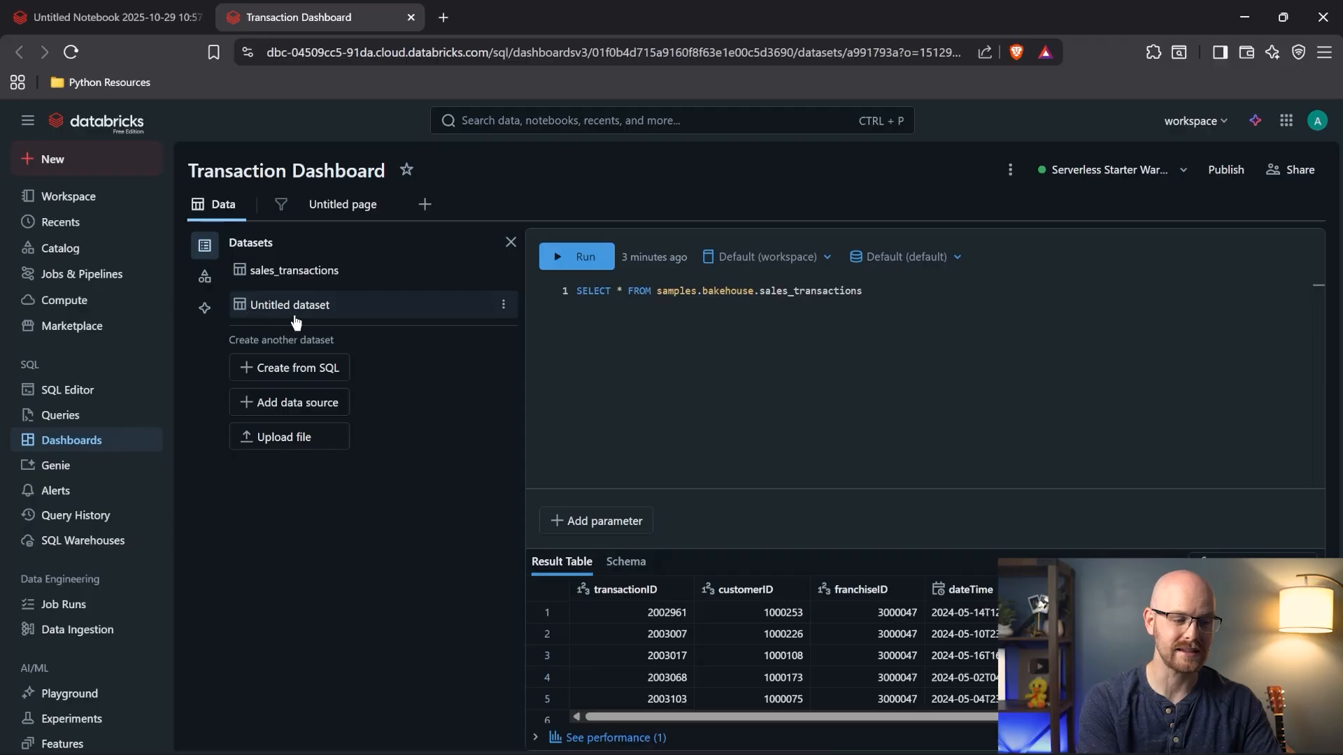
- Rename the Untitled dataset to 'From Notebook'
left_click(503, 305)
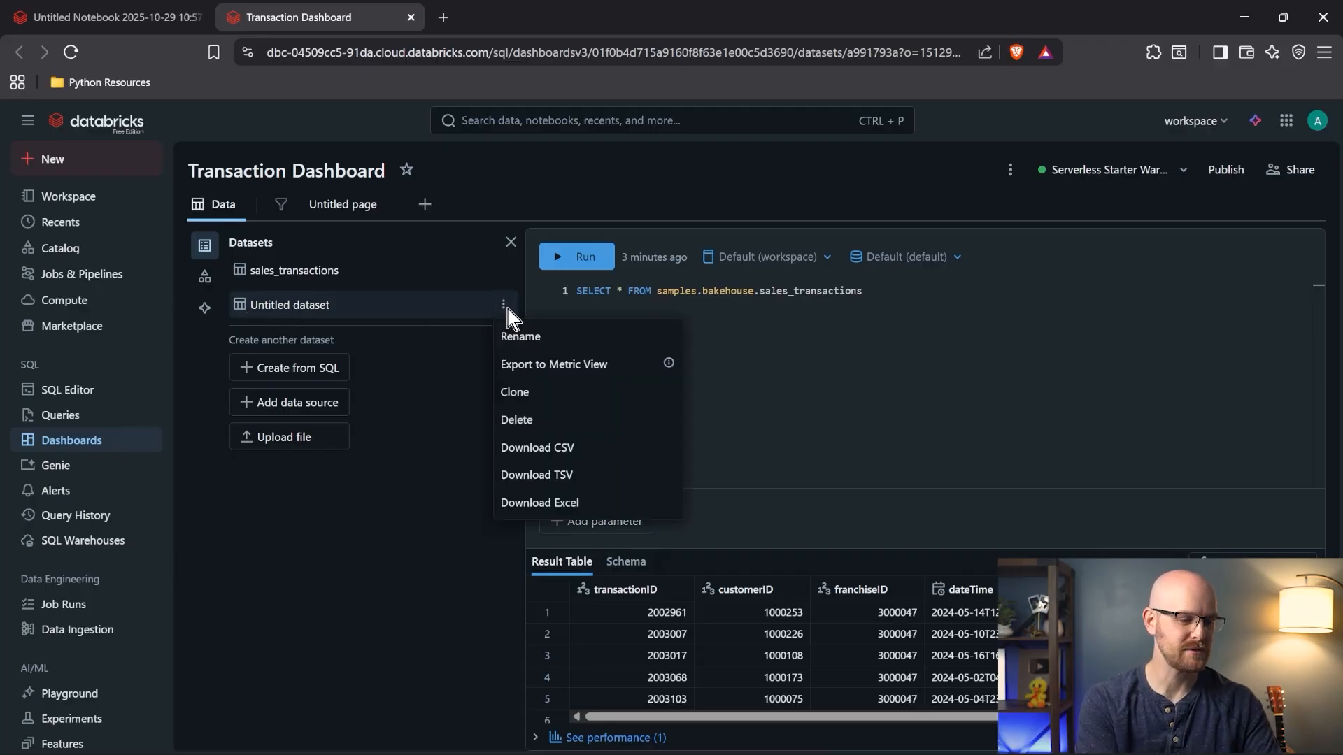
left_click(523, 337)
type("From Notebook")
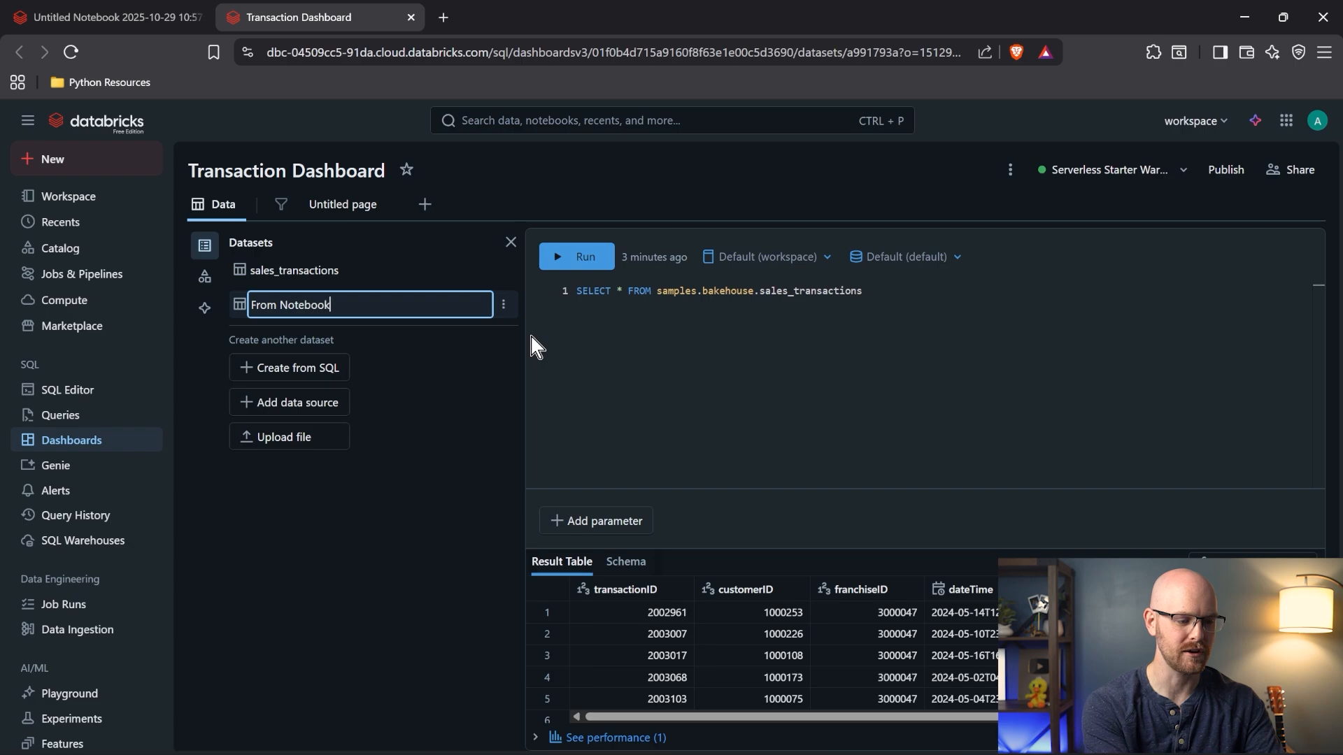
key("Return")
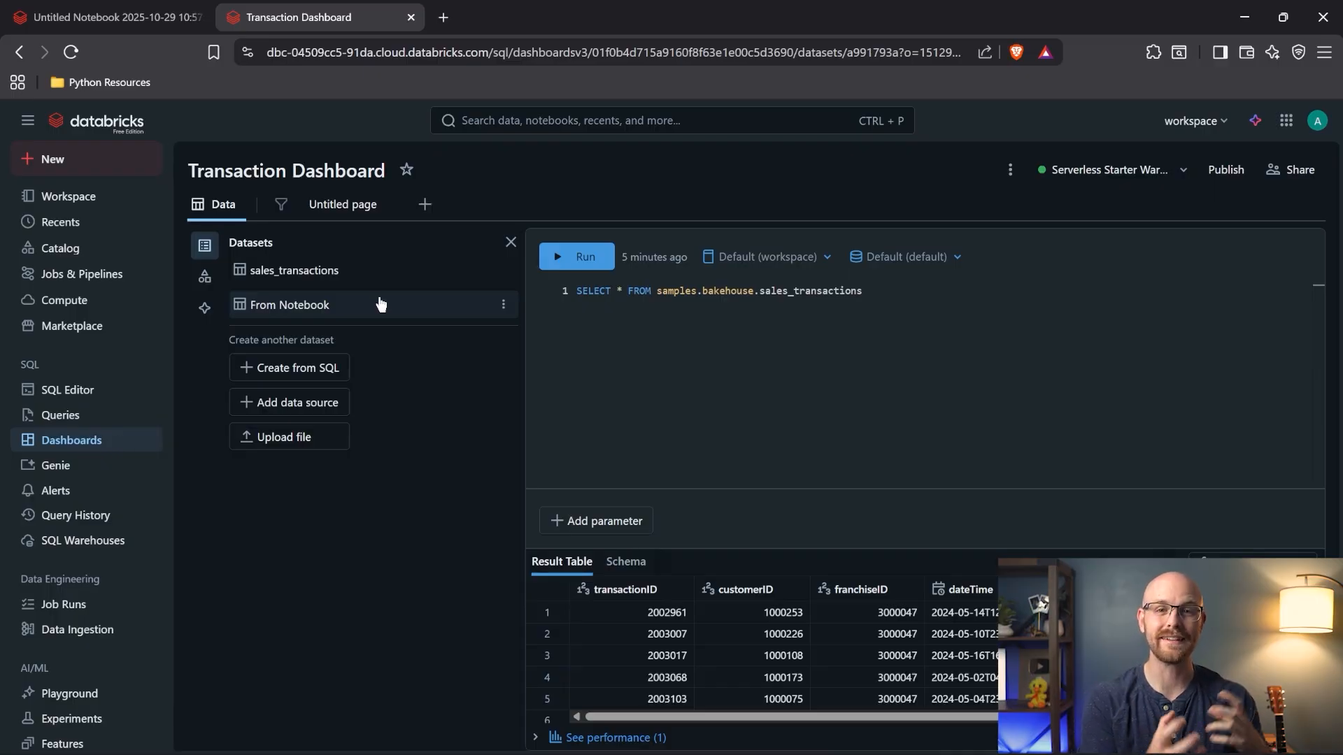
left_click(384, 270)
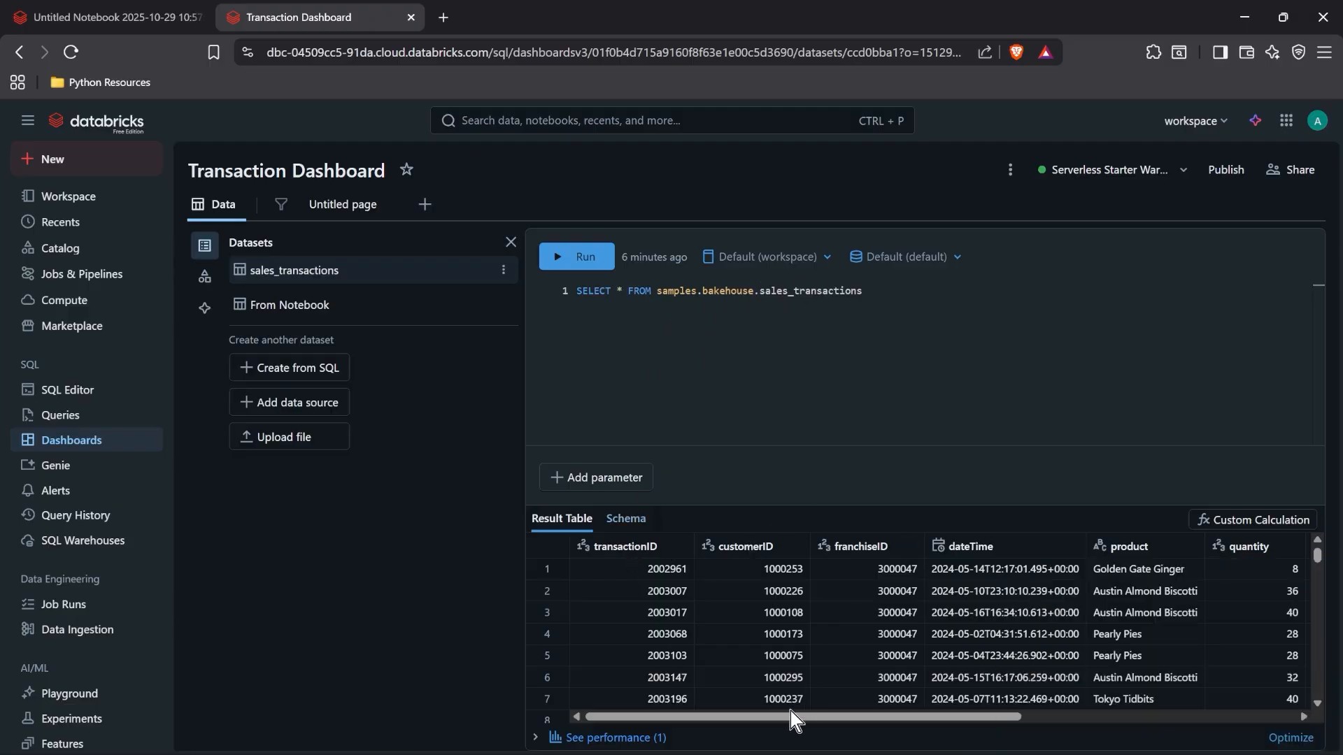
- Scroll the sales_transactions results sideways to inspect product, quantity, totalPrice and paymentMethod columns
left_click_drag(784, 716, 972, 710)
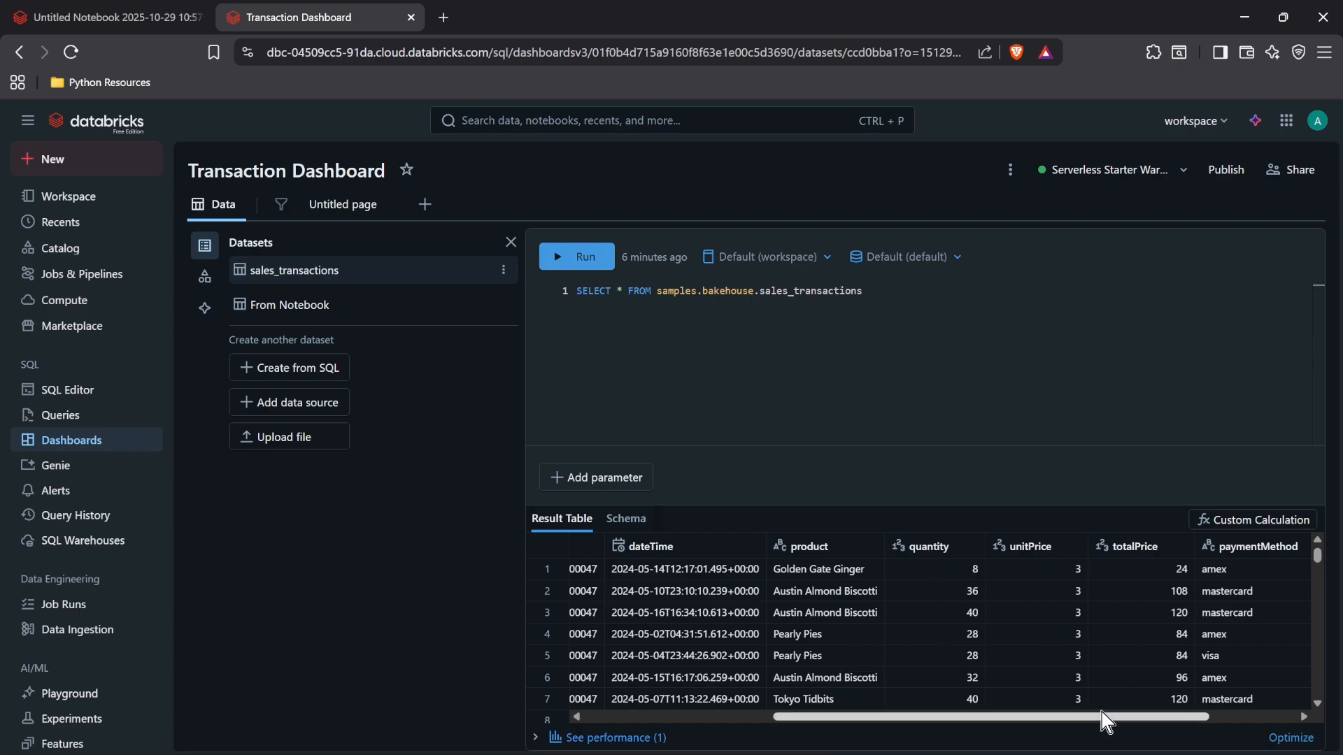
left_click_drag(1103, 717, 1191, 719)
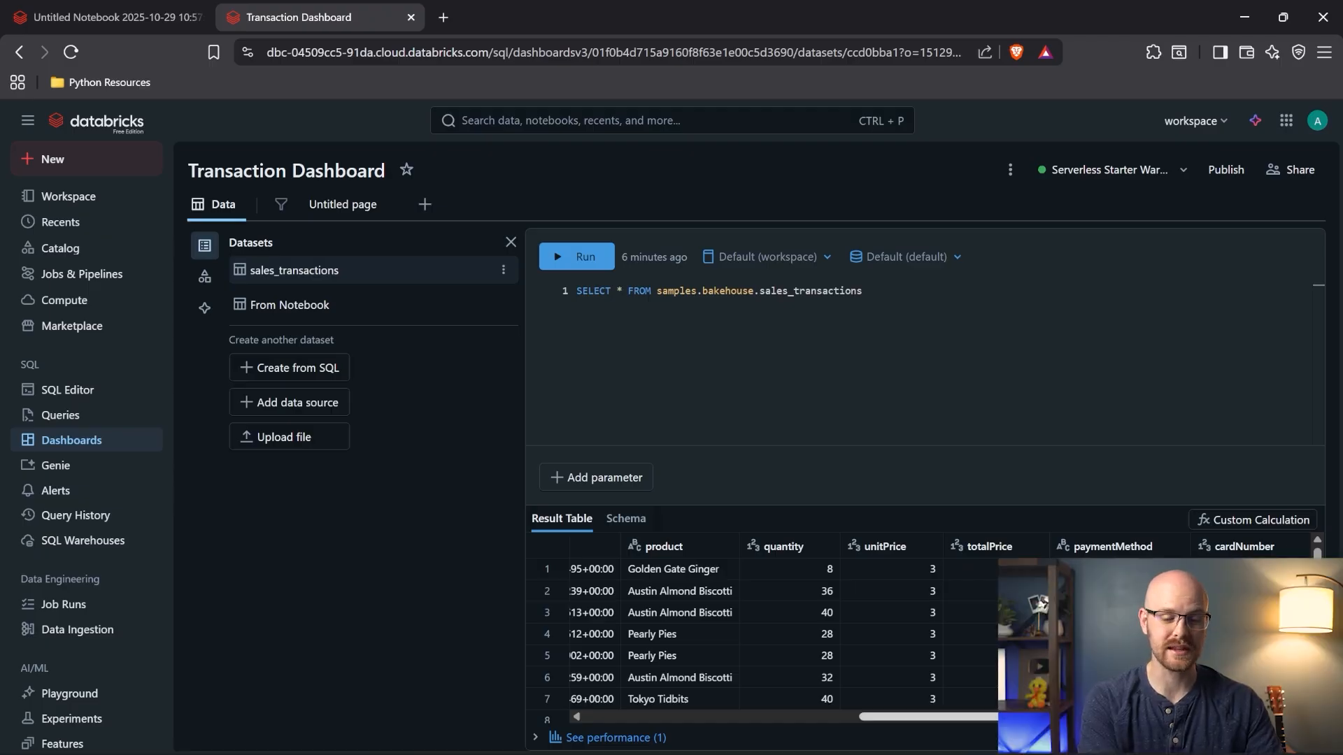
mouse_move(1182, 719)
left_mouse_down()
mouse_move(887, 728)
mouse_move(1159, 724)
left_mouse_up()
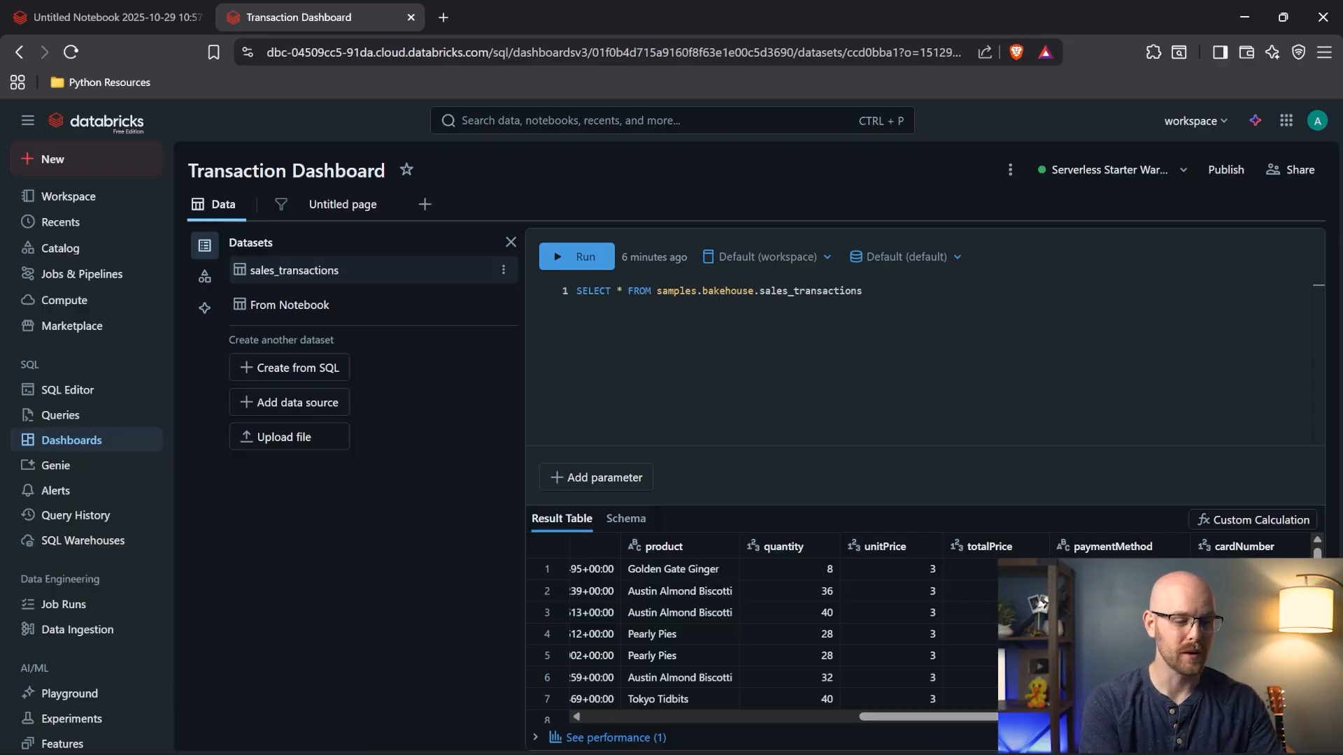
left_click(324, 370)
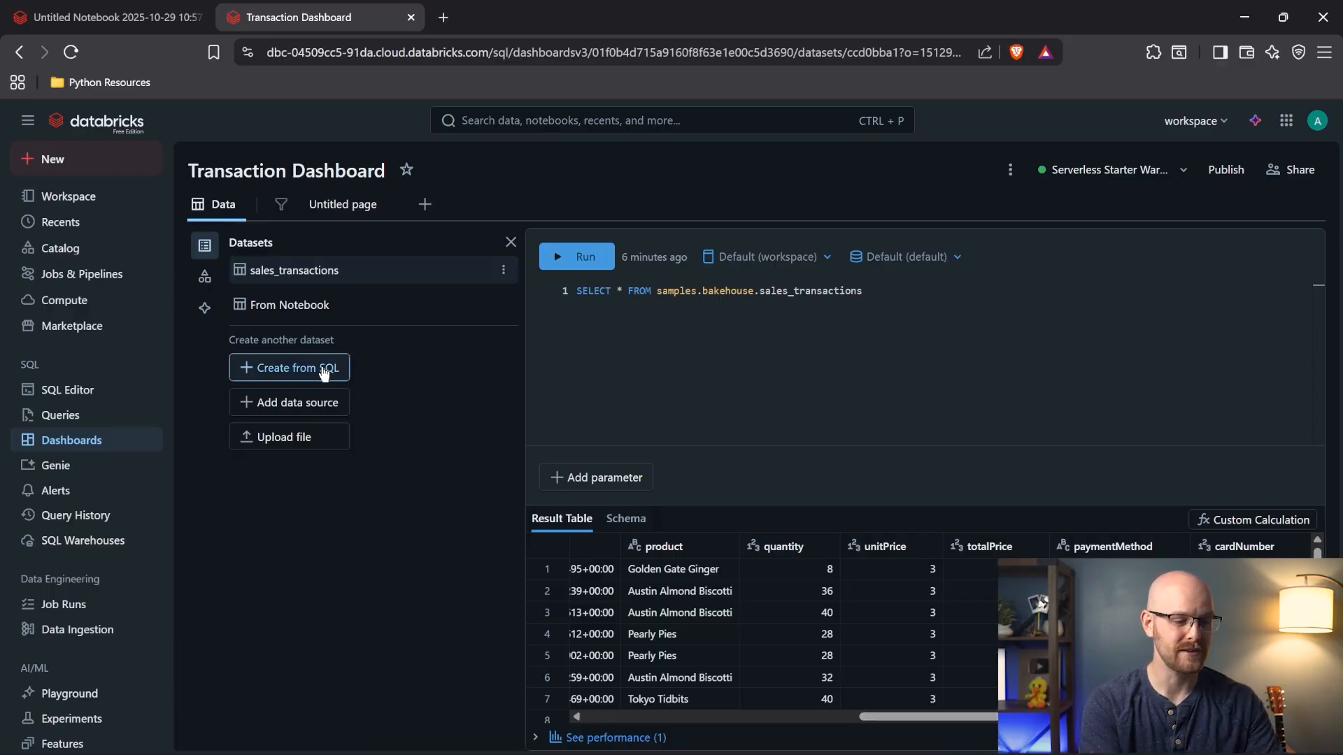
- Name the new SQL dataset 'Product_Sales_Desc'
left_click(502, 339)
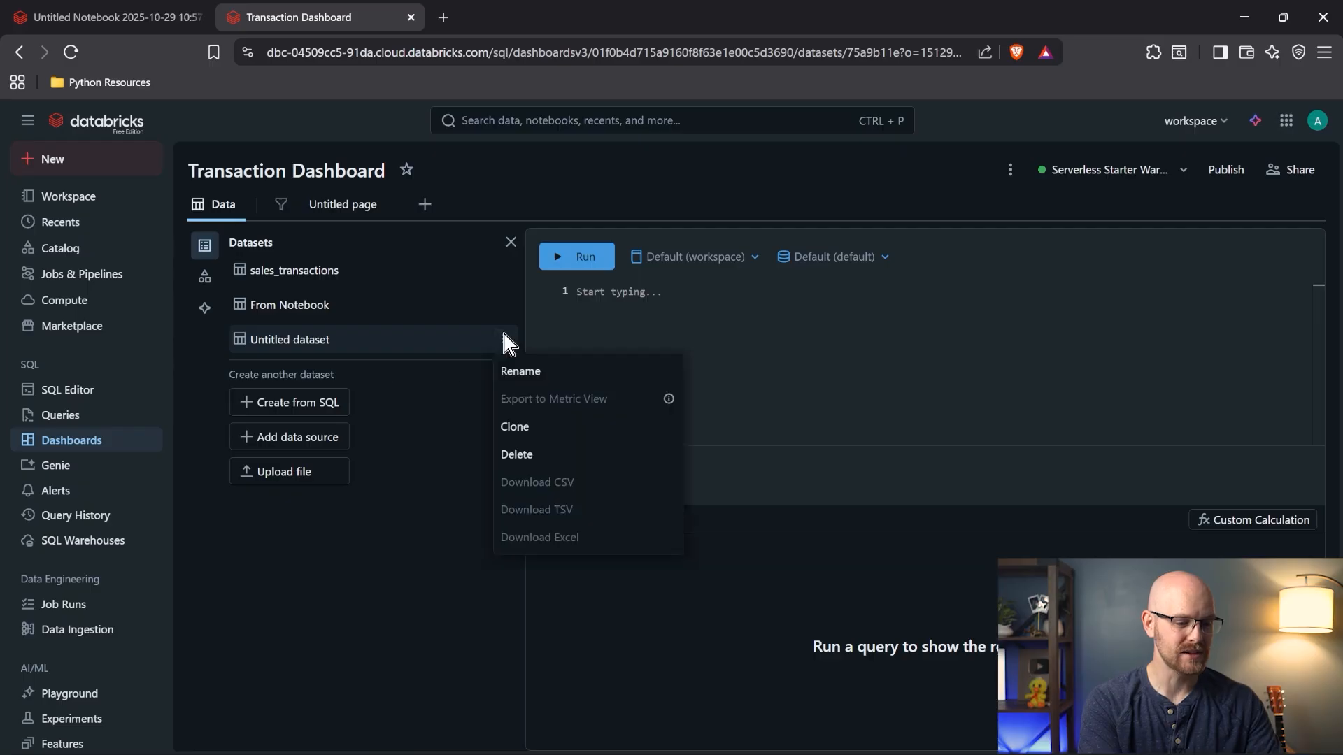
left_click(521, 370)
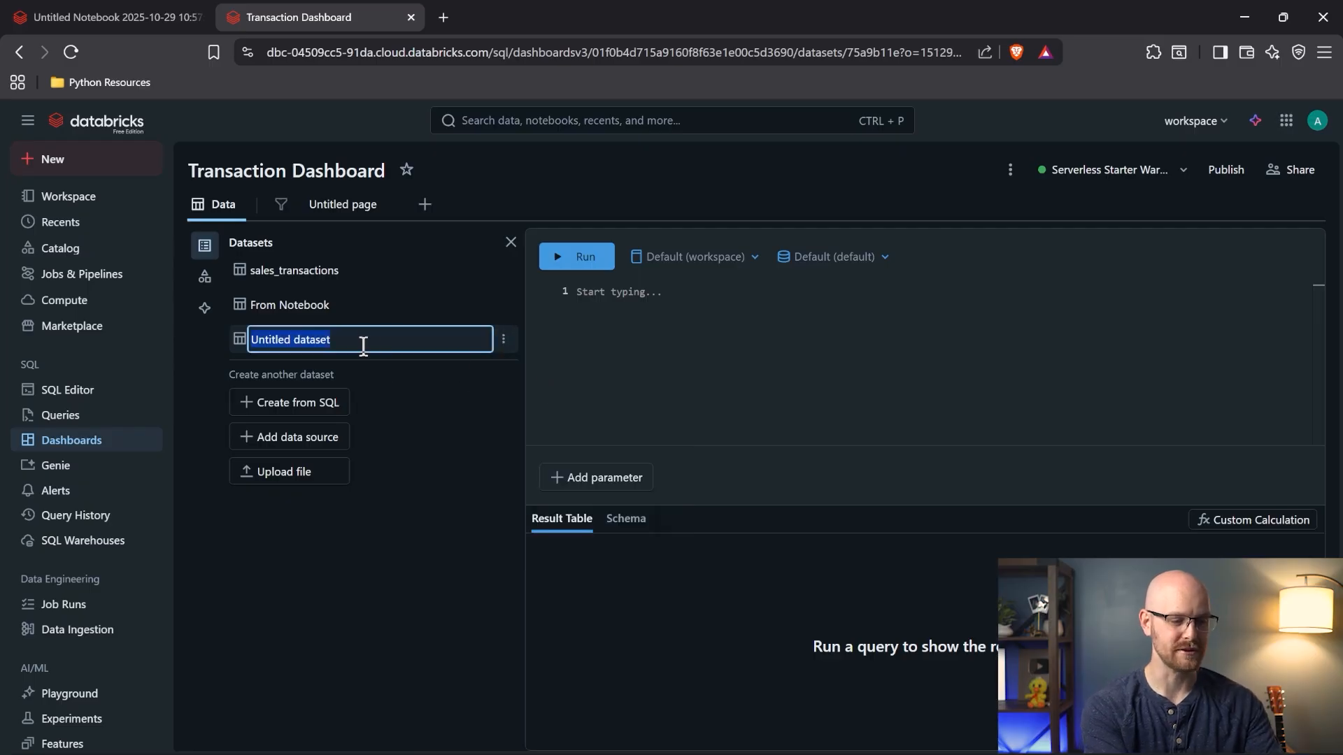
type("Product")
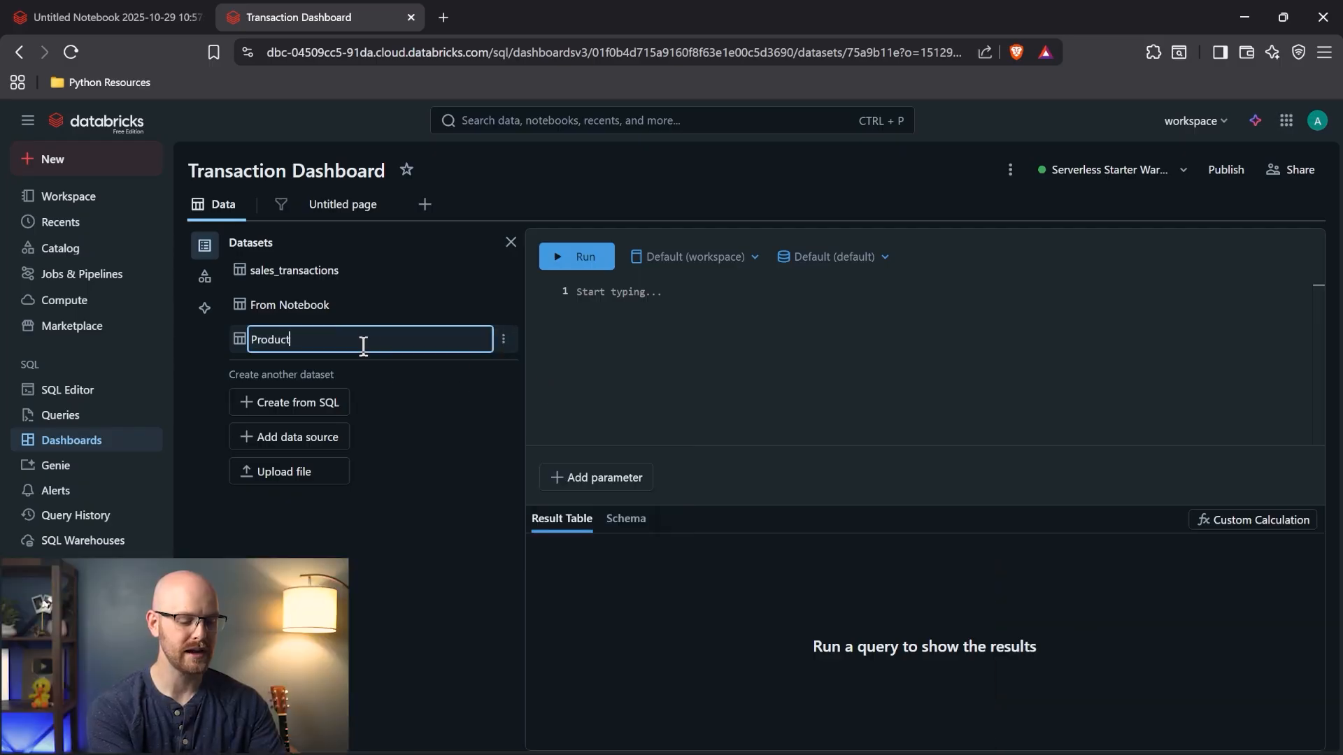
type("_Sales_Des")
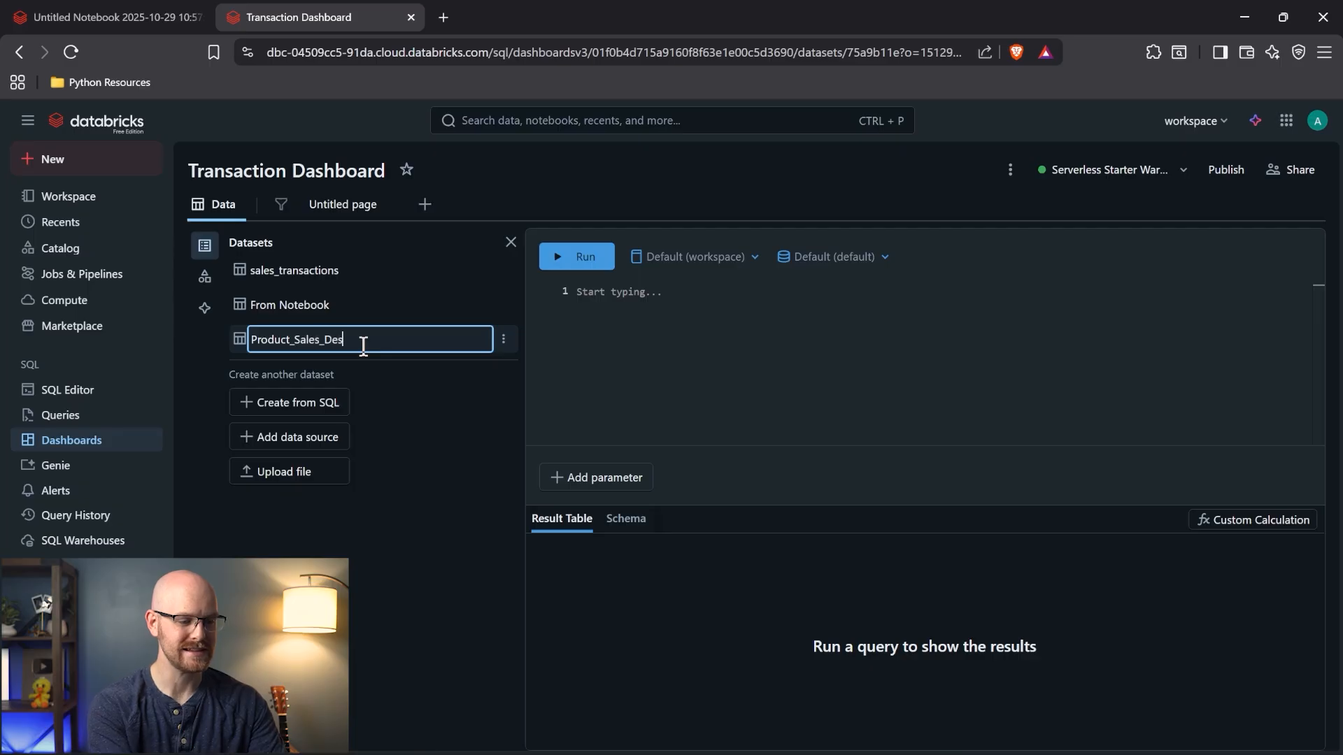
type("c")
left_click(590, 300)
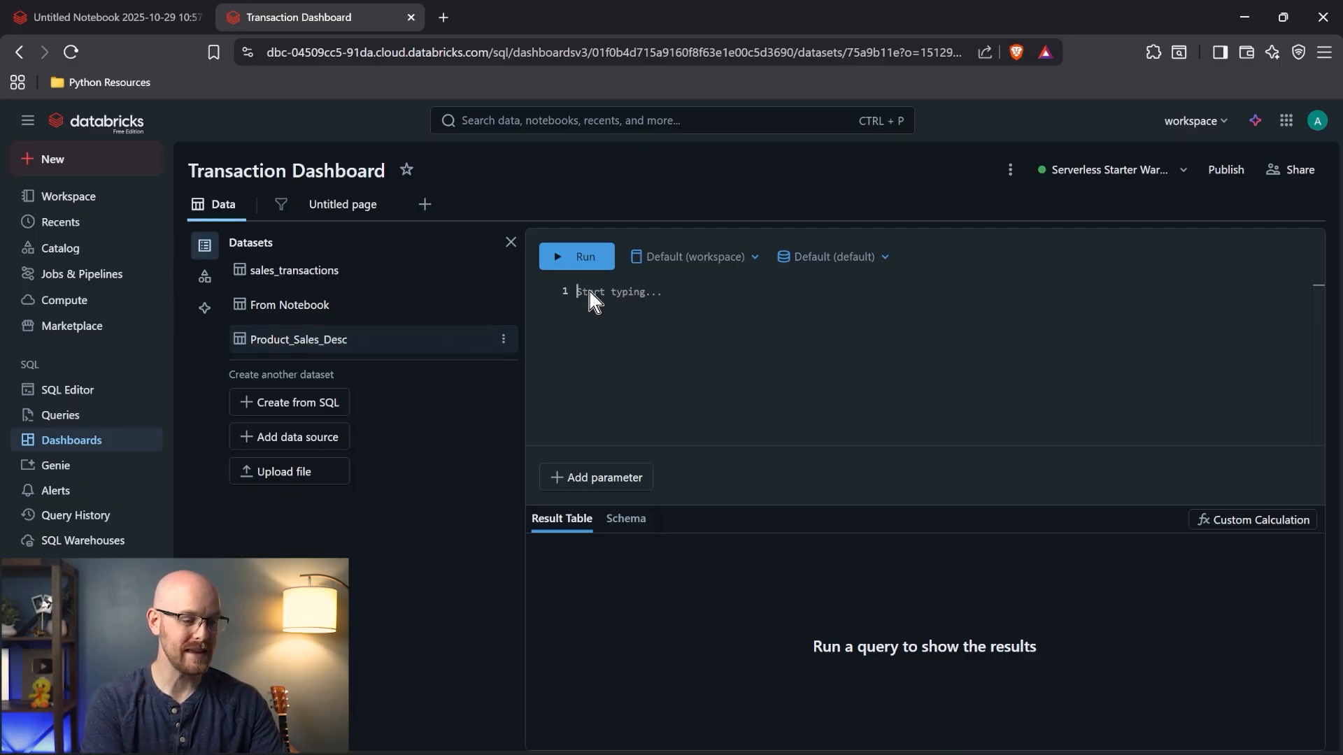
- Select the SELECT query line from sales_transactions to reuse it in Product_Sales_Desc
left_click(360, 275)
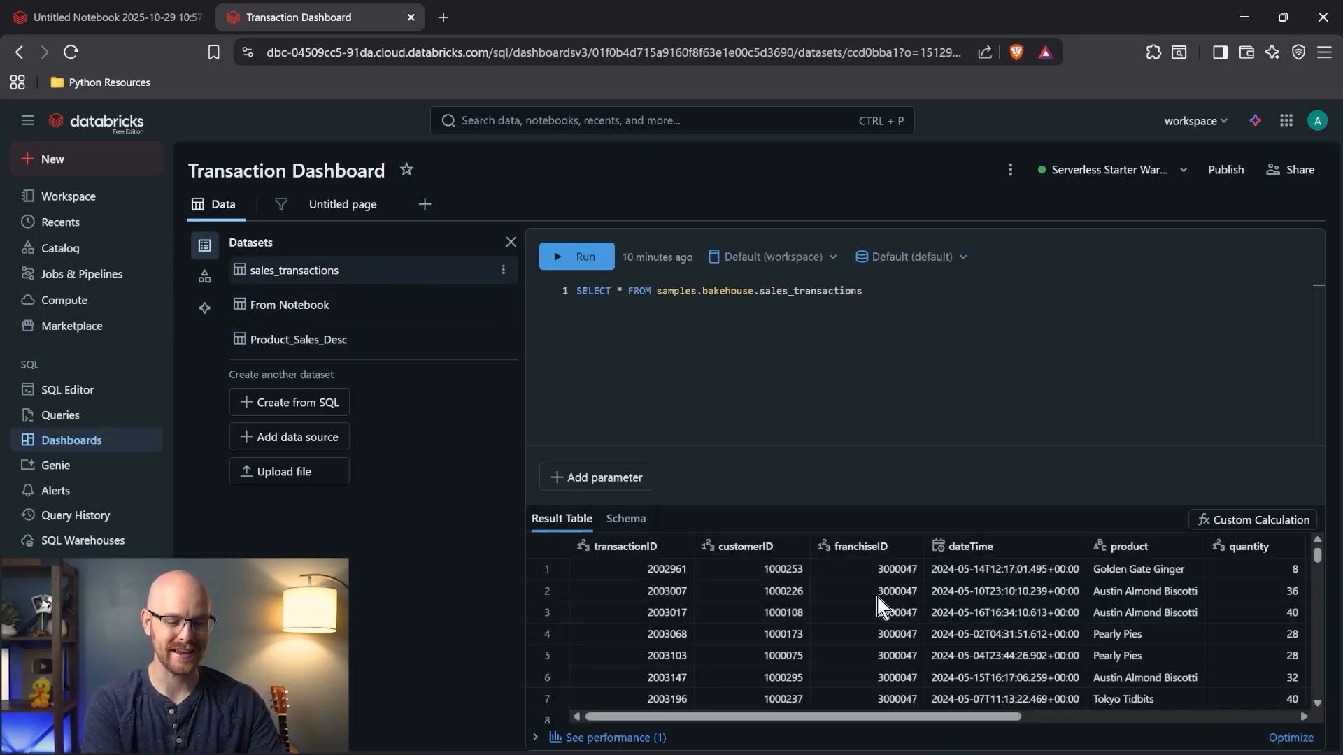
left_click_drag(889, 716, 1120, 715)
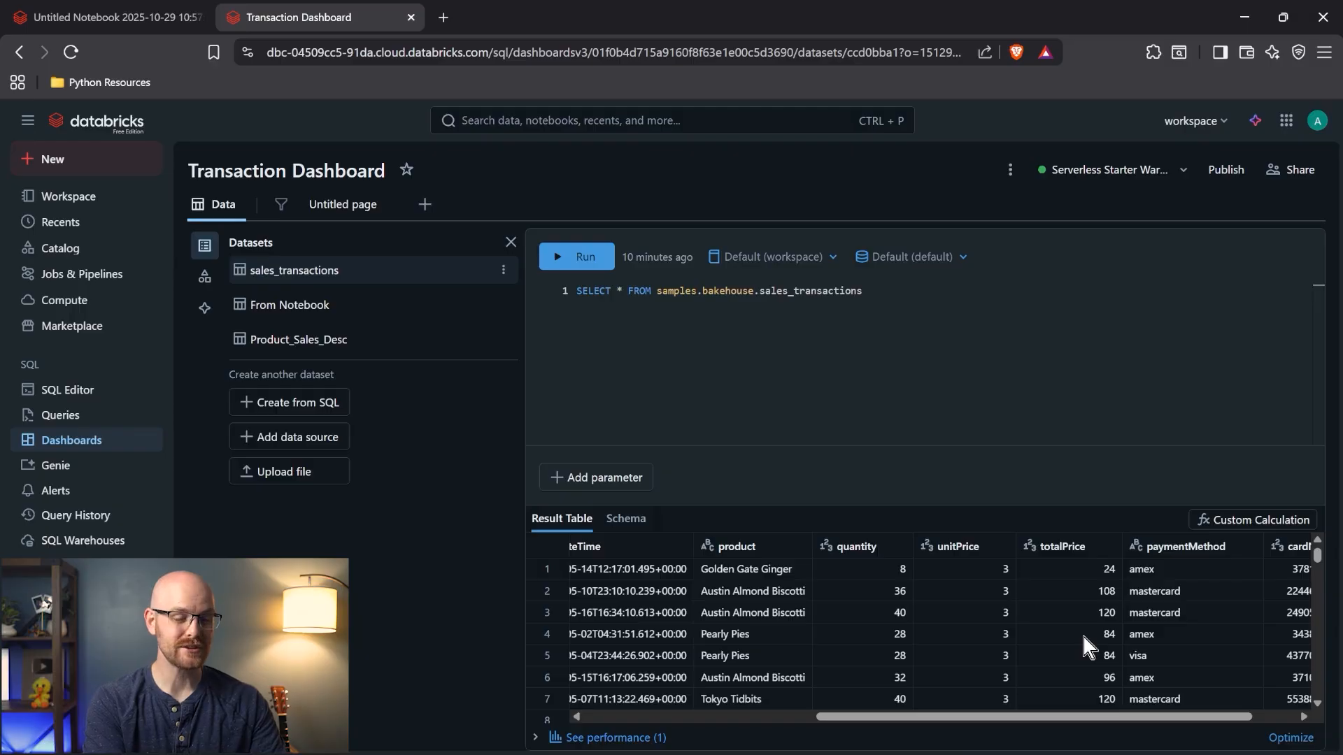
triple_click(723, 291)
key("ctrl+c")
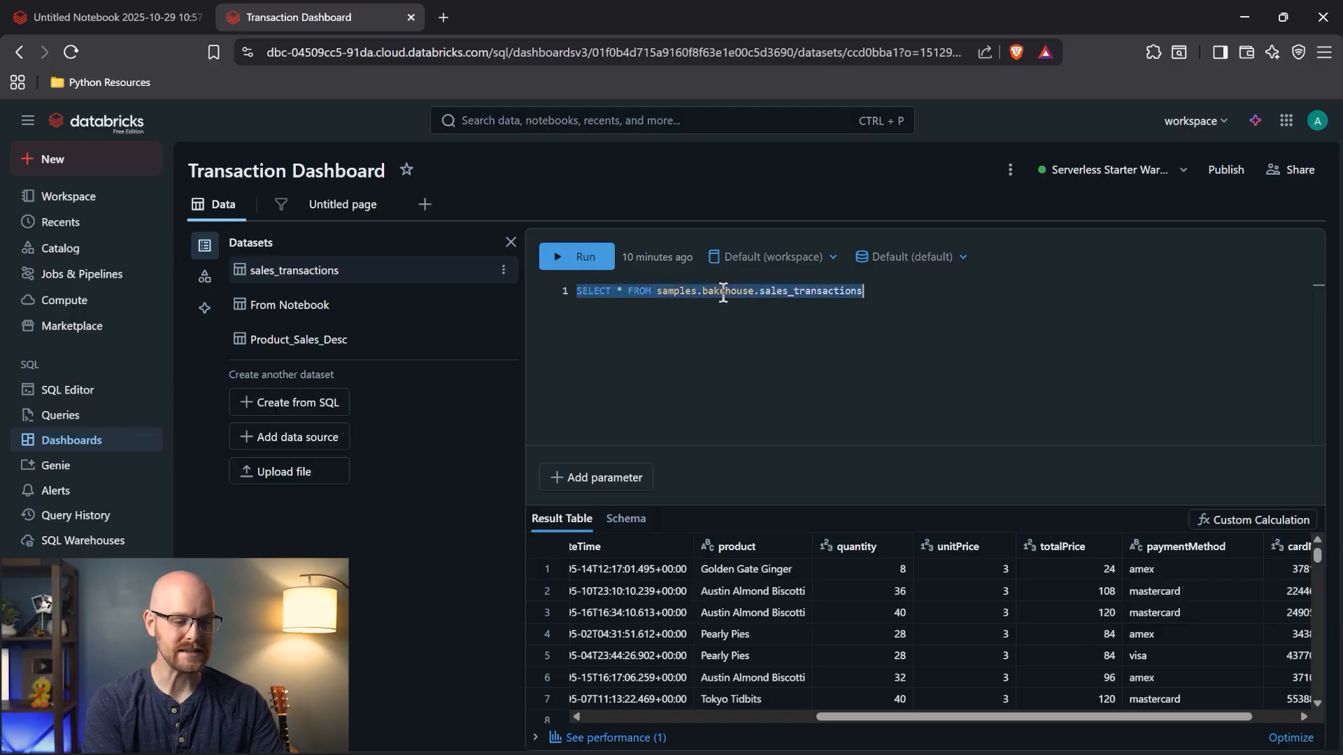
left_click(377, 339)
- Paste the query and change it to SELECT product, SUM(totalPrice) with FROM on its own line
left_click(644, 314)
key("ctrl+v")
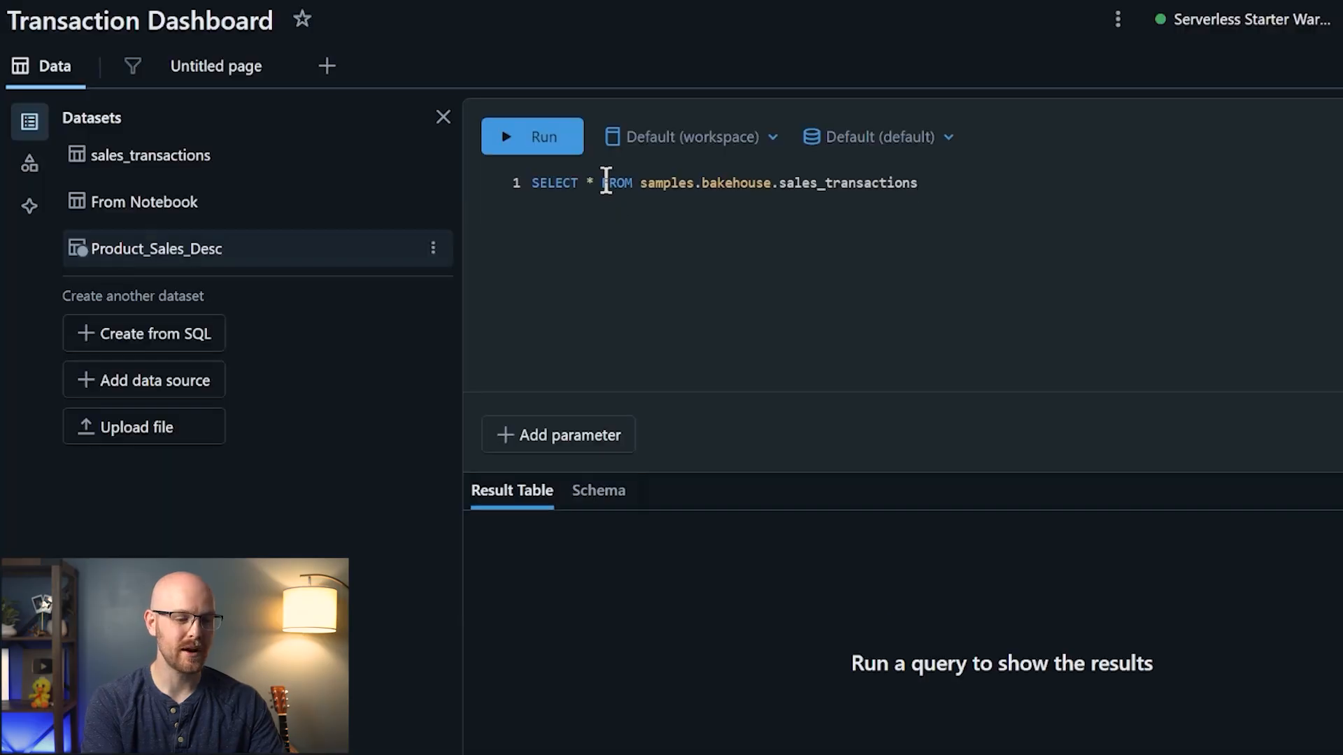
left_click(637, 290)
key("Return")
key("BackSpace")
key("BackSpace")
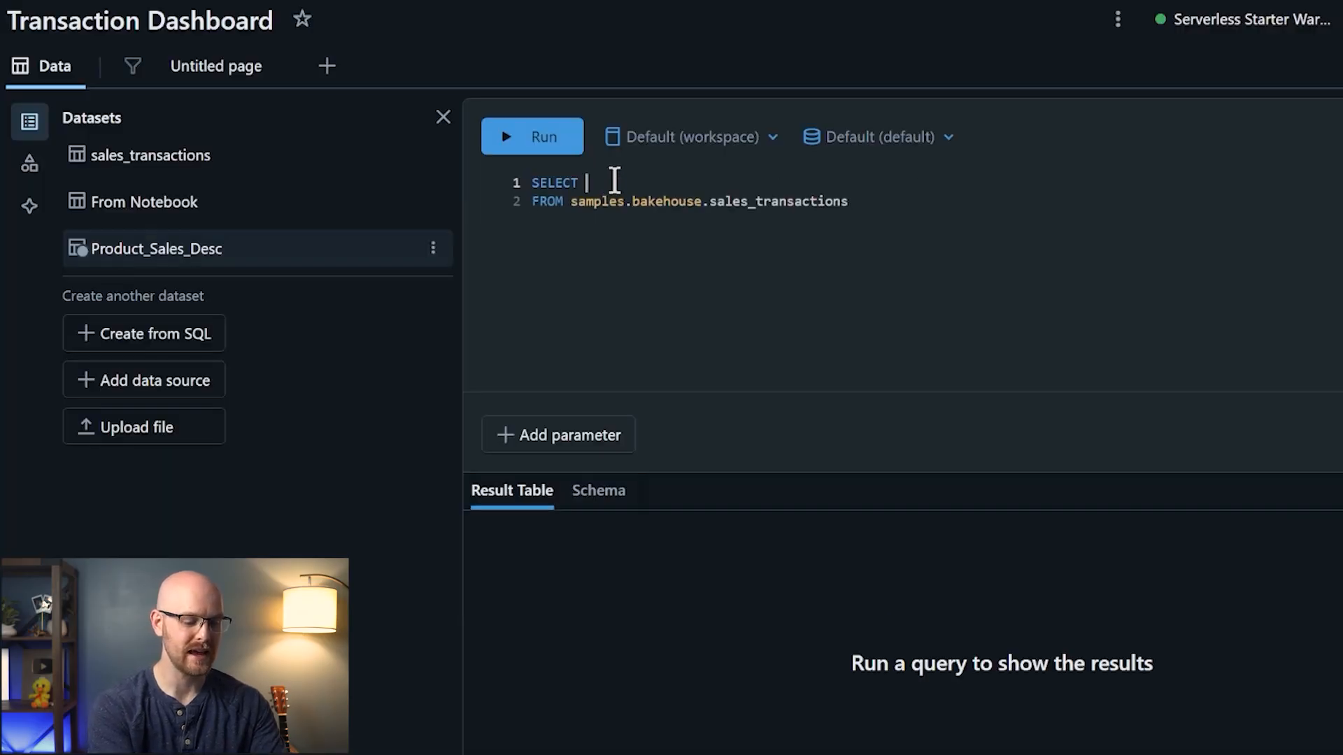
type("rroduct")
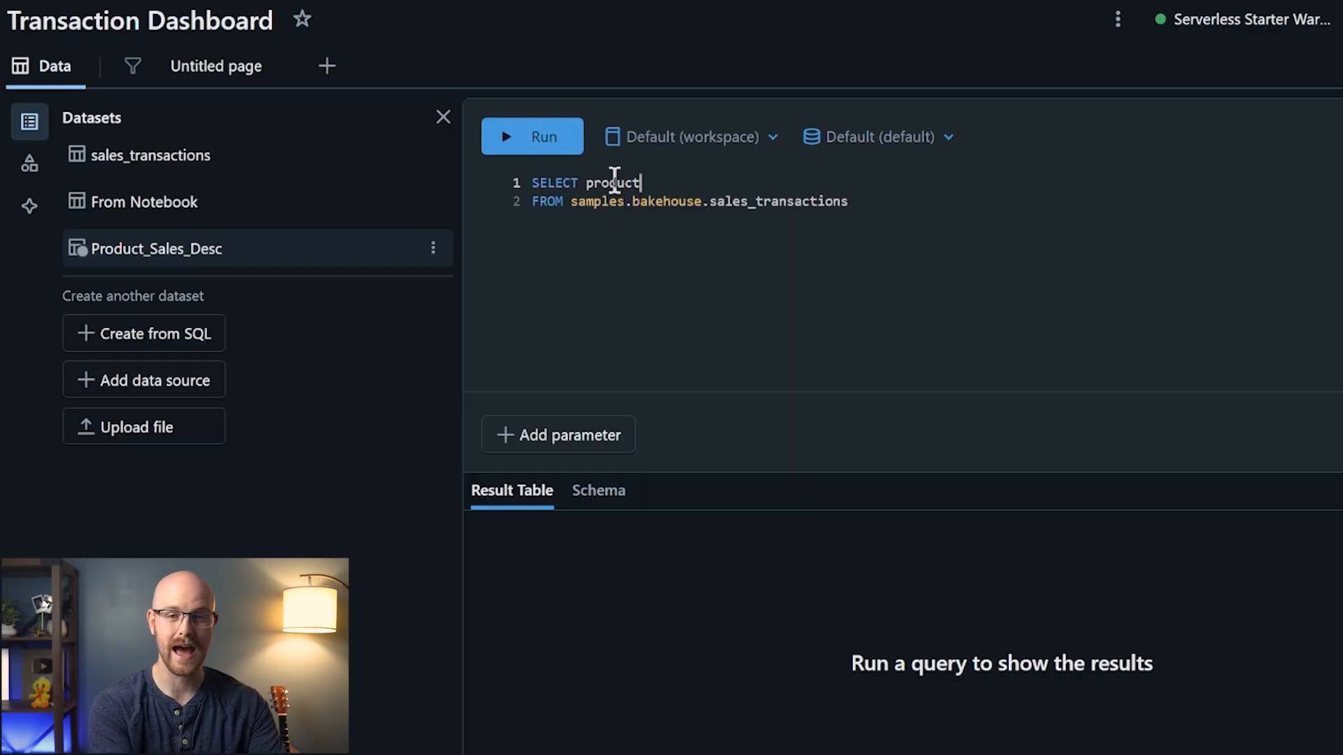
type(",")
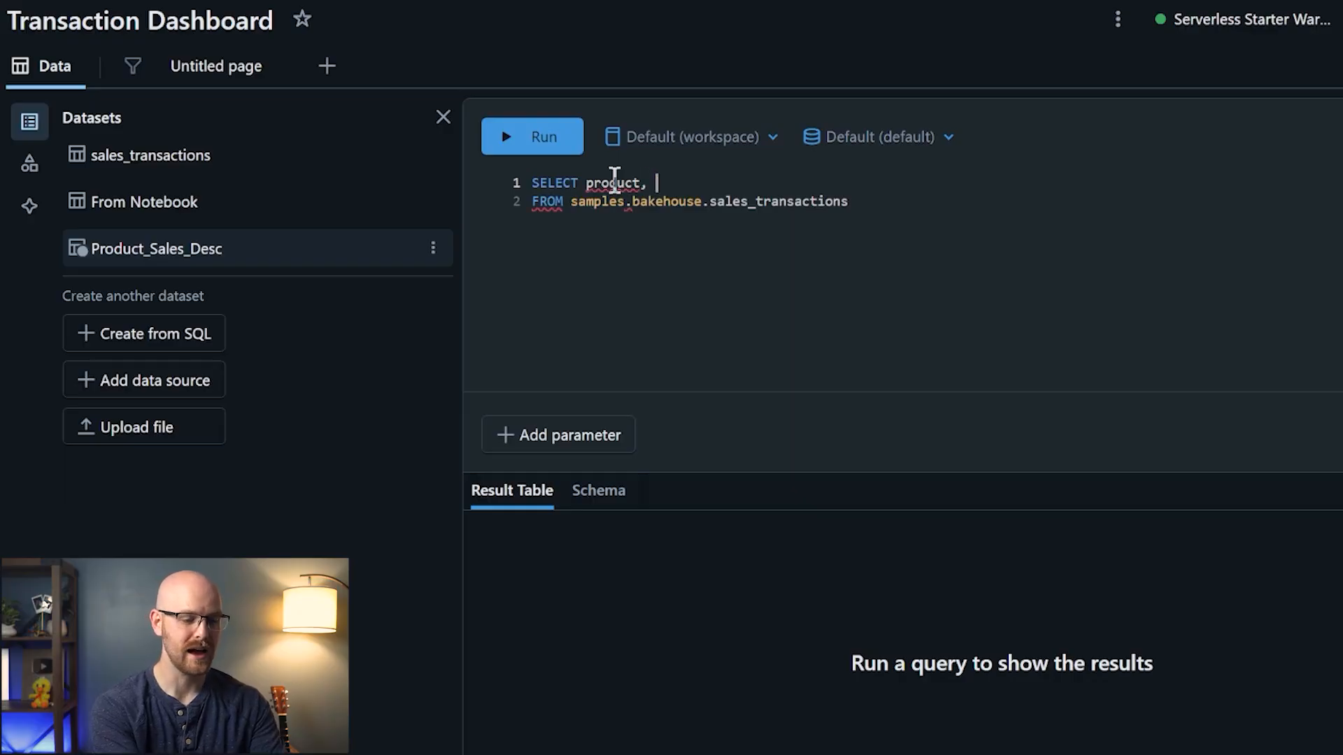
type(" SUM(")
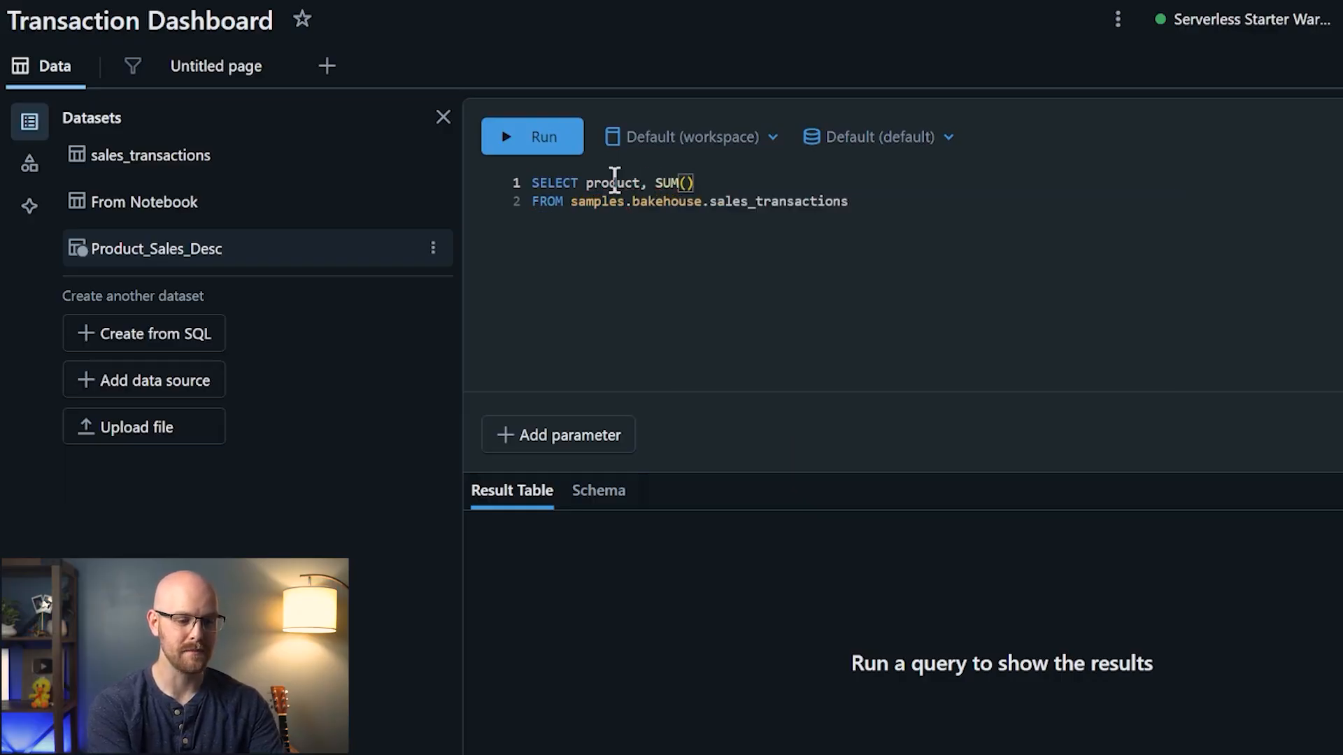
type("tota")
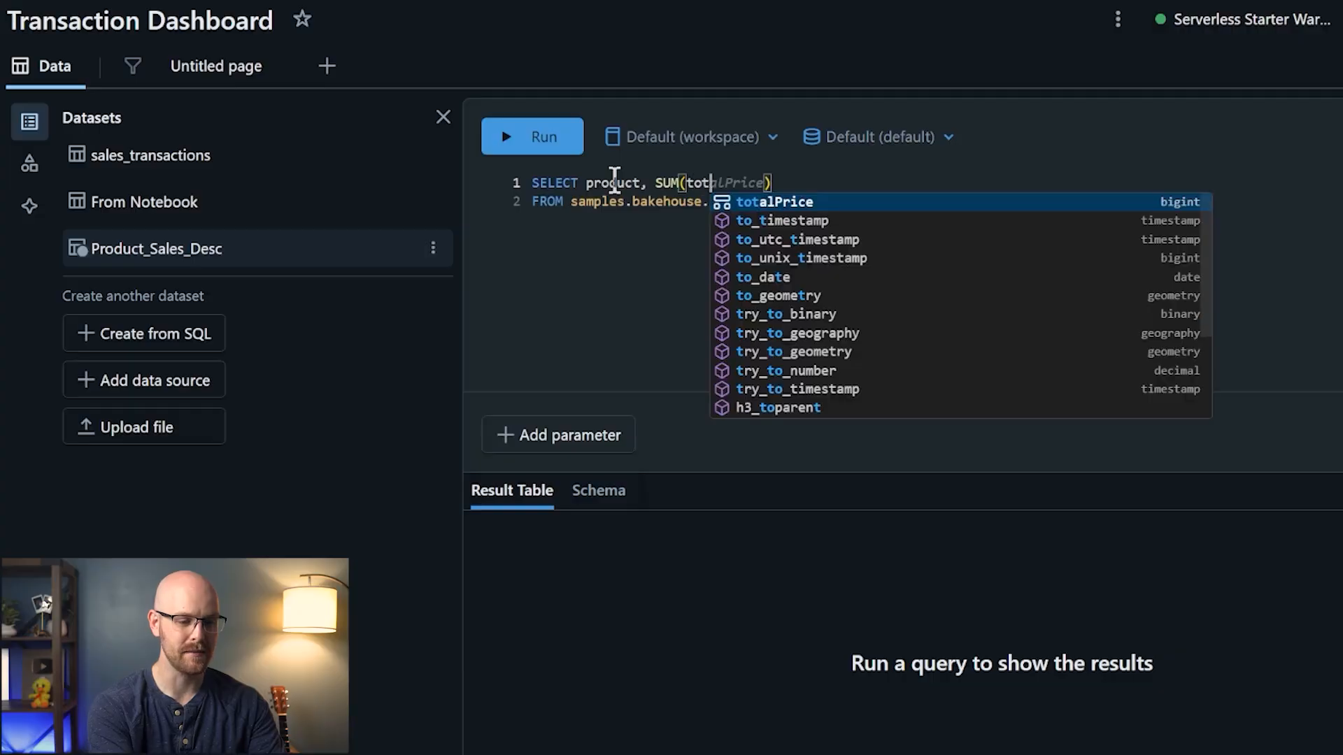
key("Tab")
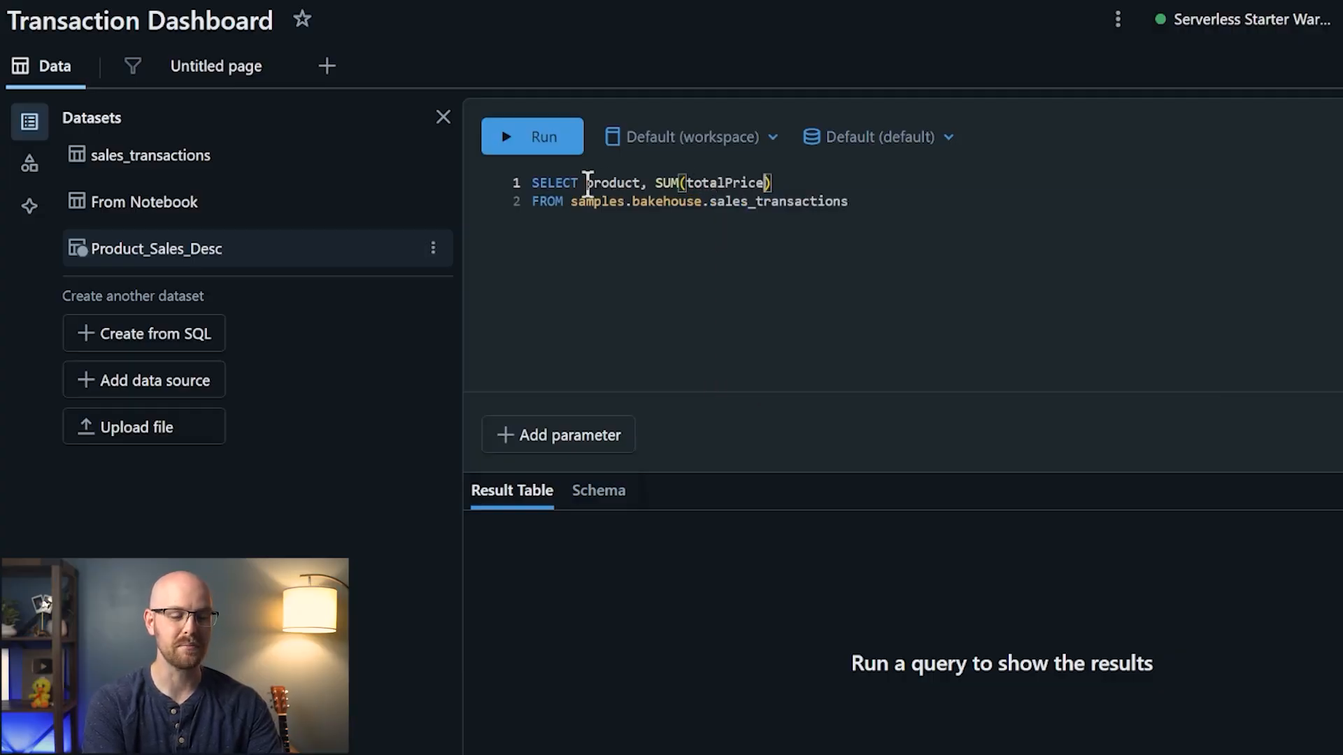
- Add GROUP BY product and ORDER BY totalPrice DESC, then run the query
left_click(868, 203)
key("Return")
type("G")
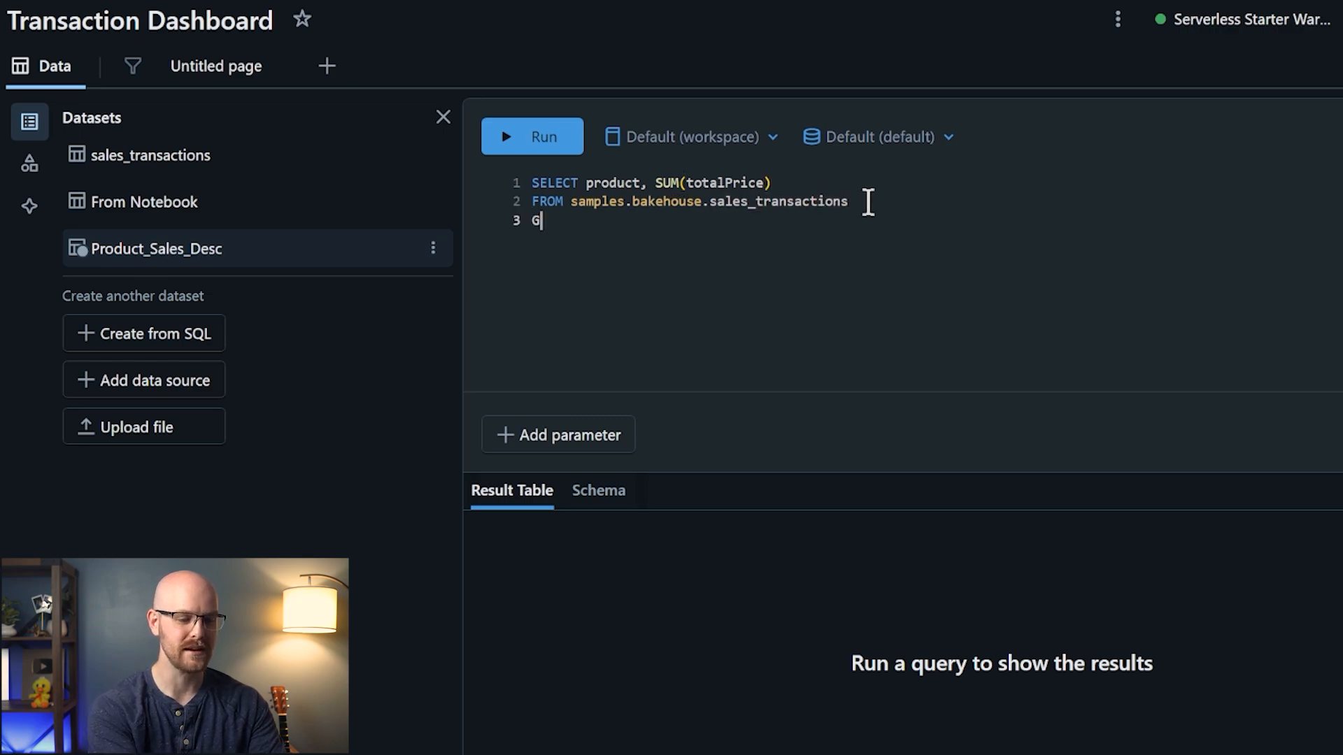
type("ROUP BY product")
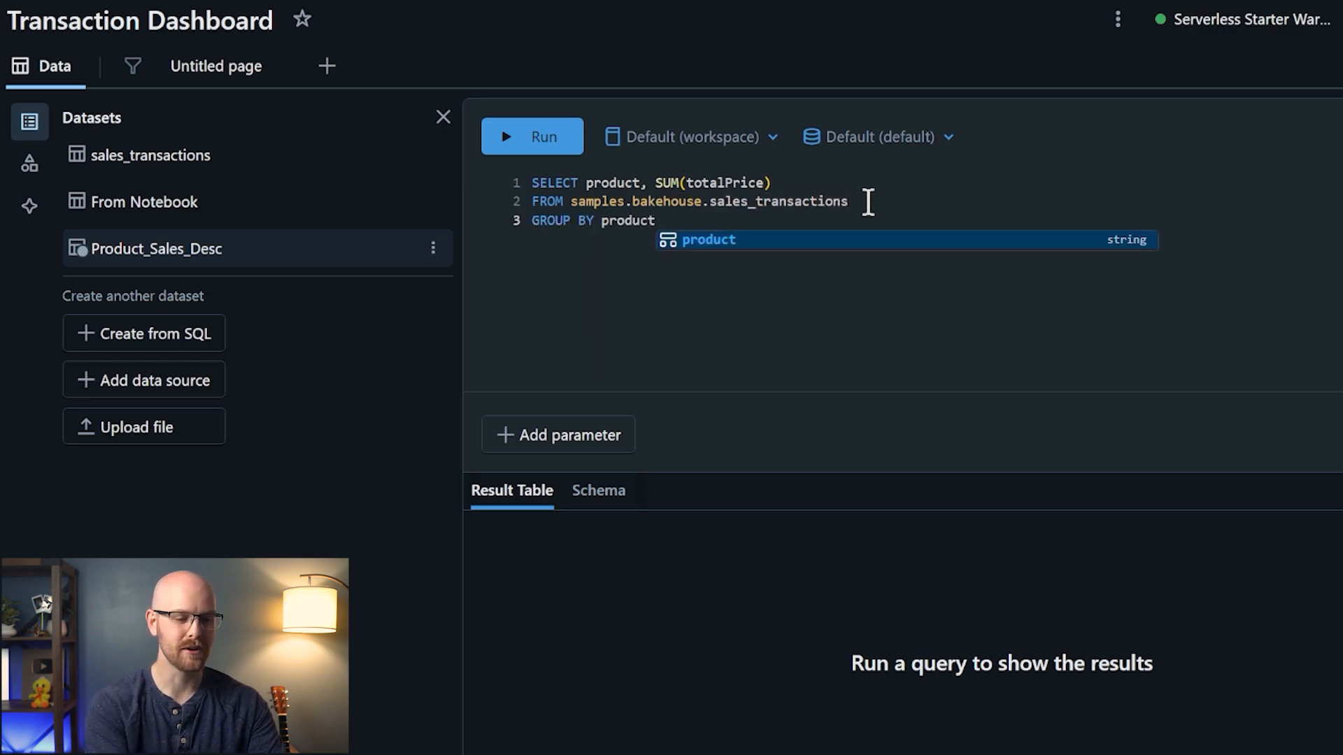
key("Escape")
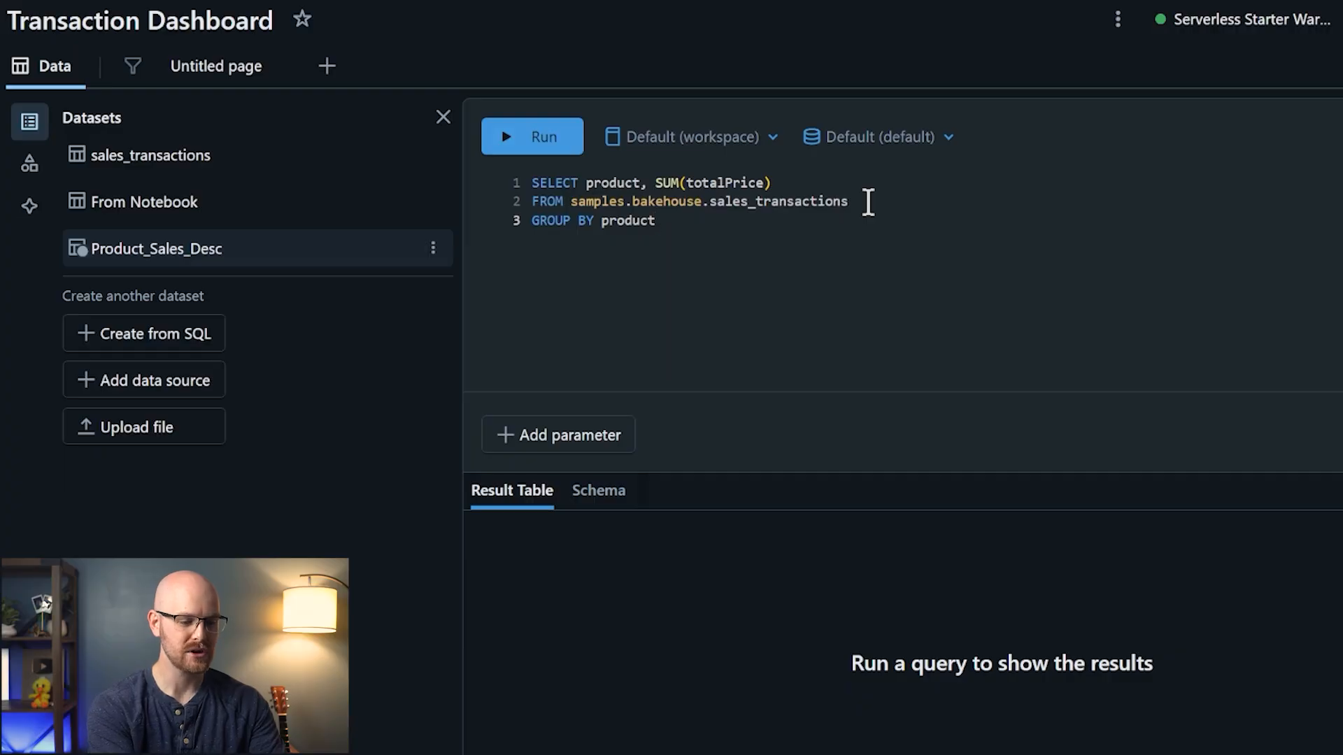
key("Return")
type("ORDER ")
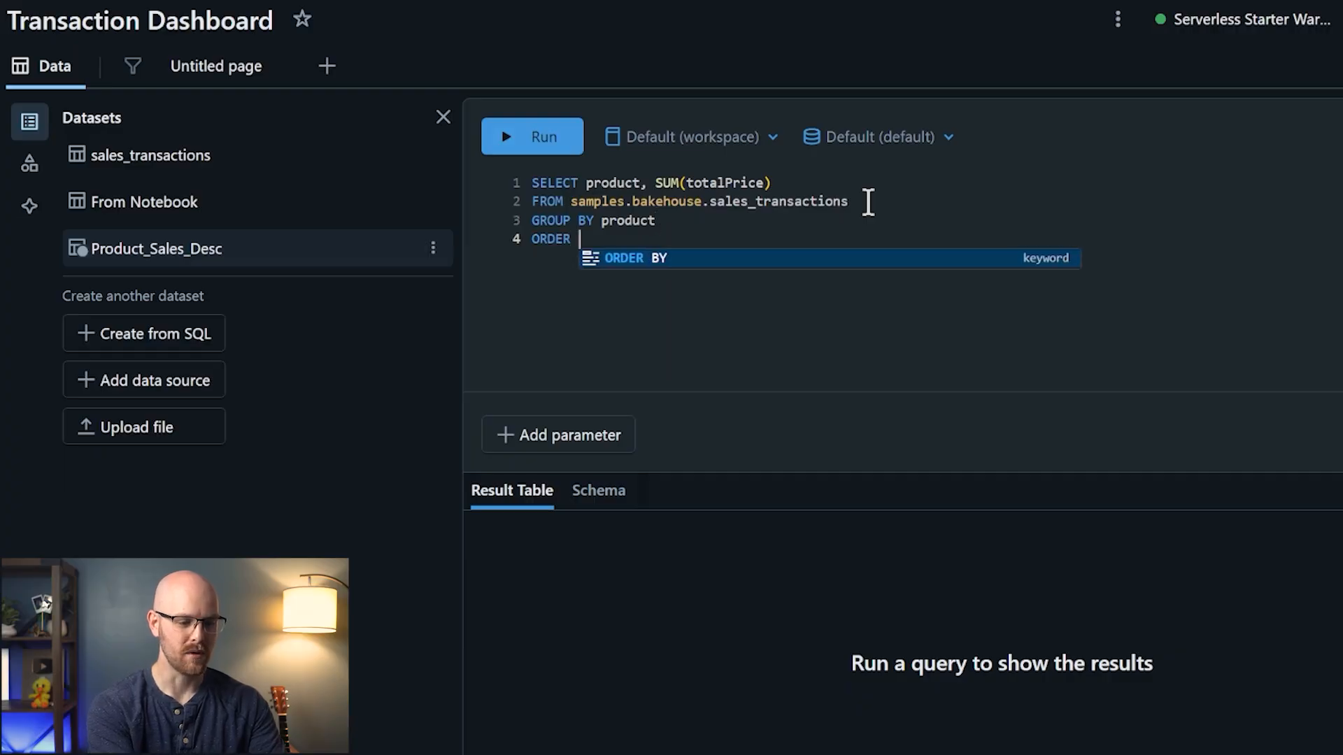
type("BY t")
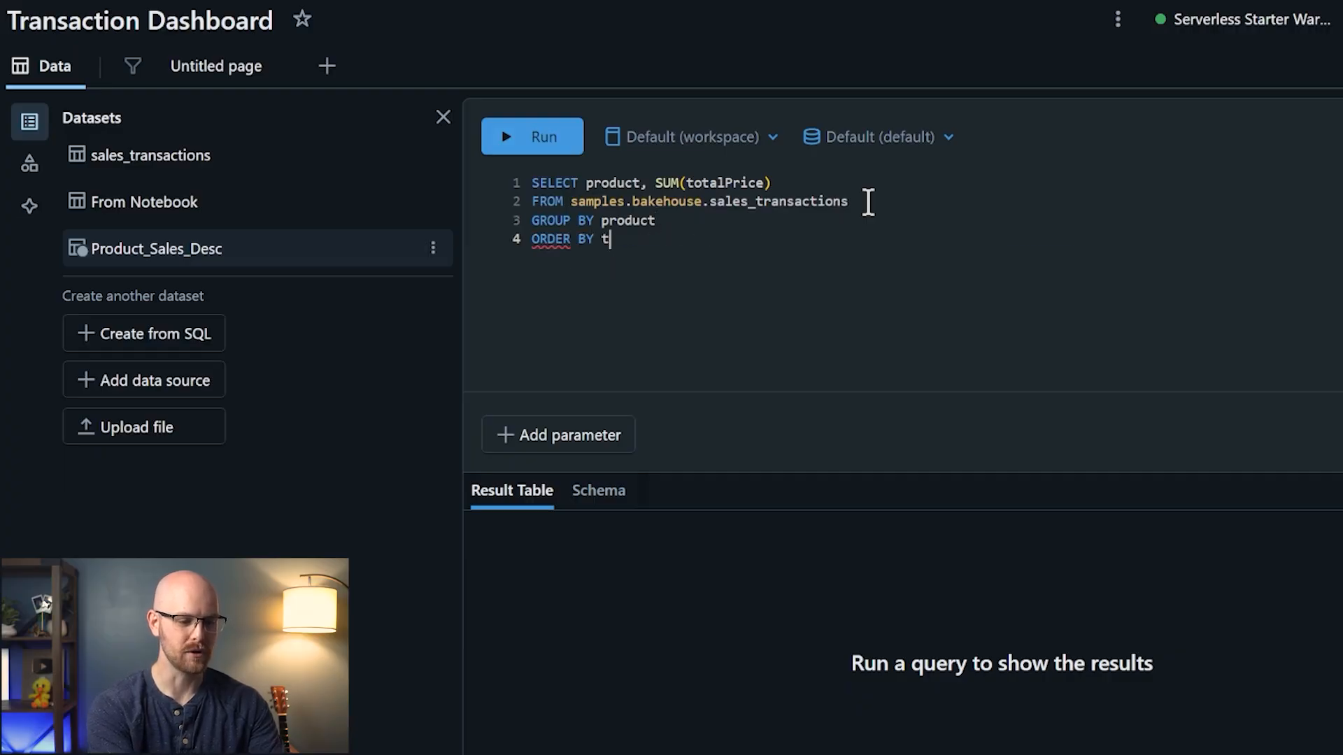
type("otalPrice DESC")
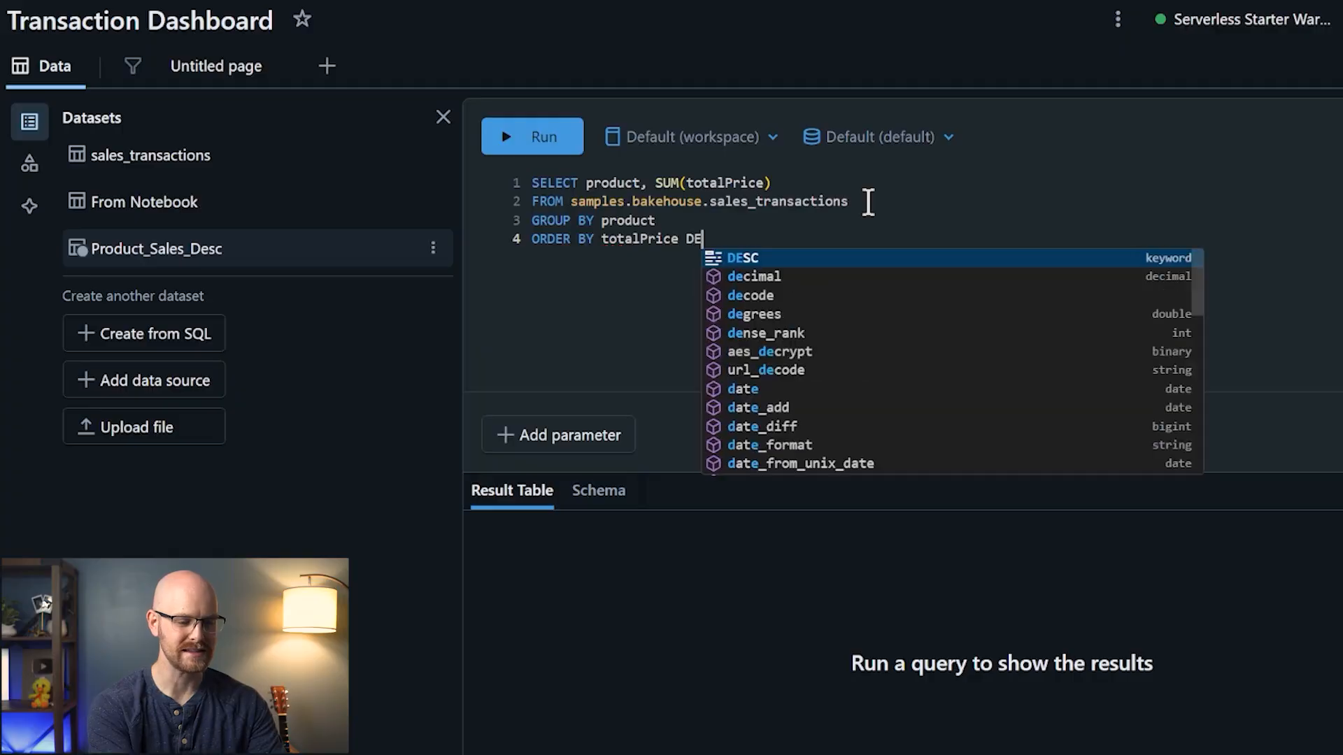
left_click(540, 142)
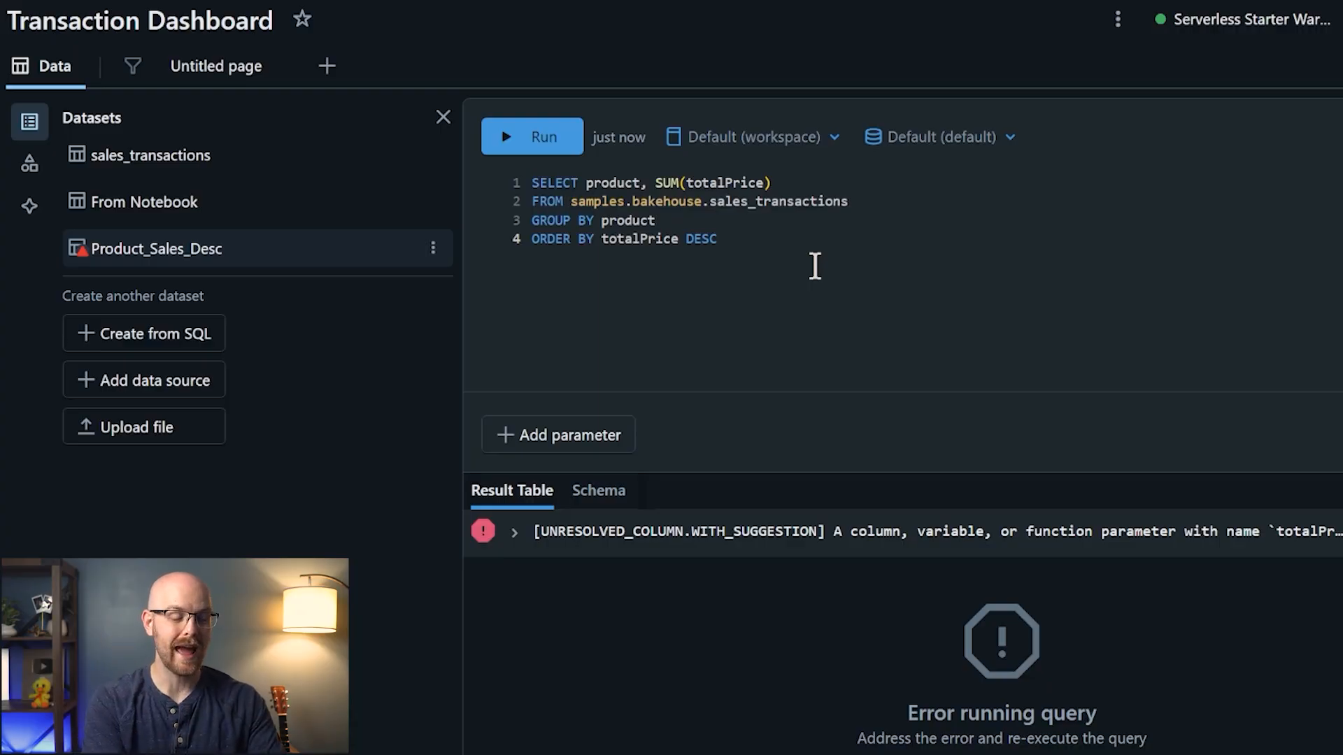
- Change the sort to ORDER BY SUM(totalPrice) DESC and rerun the query
left_click(603, 242)
type("SUM(")
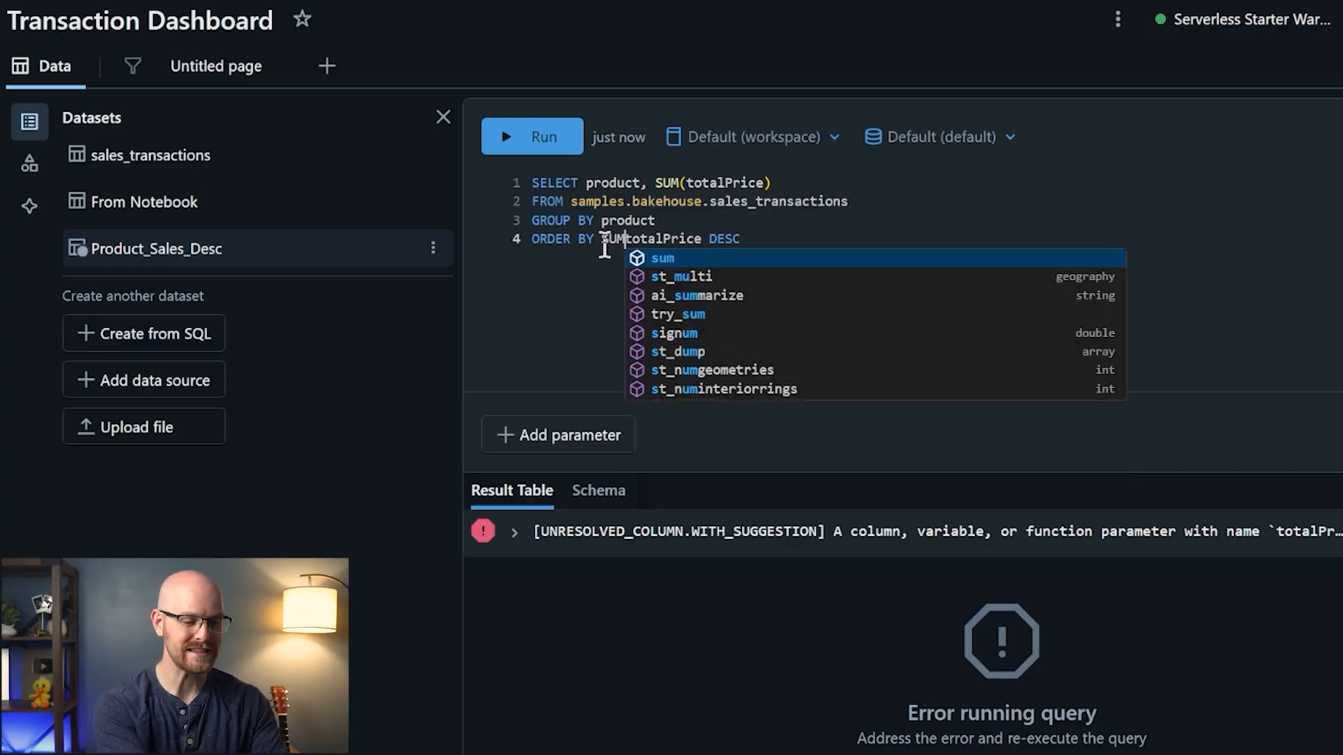
left_click(710, 238)
type(")")
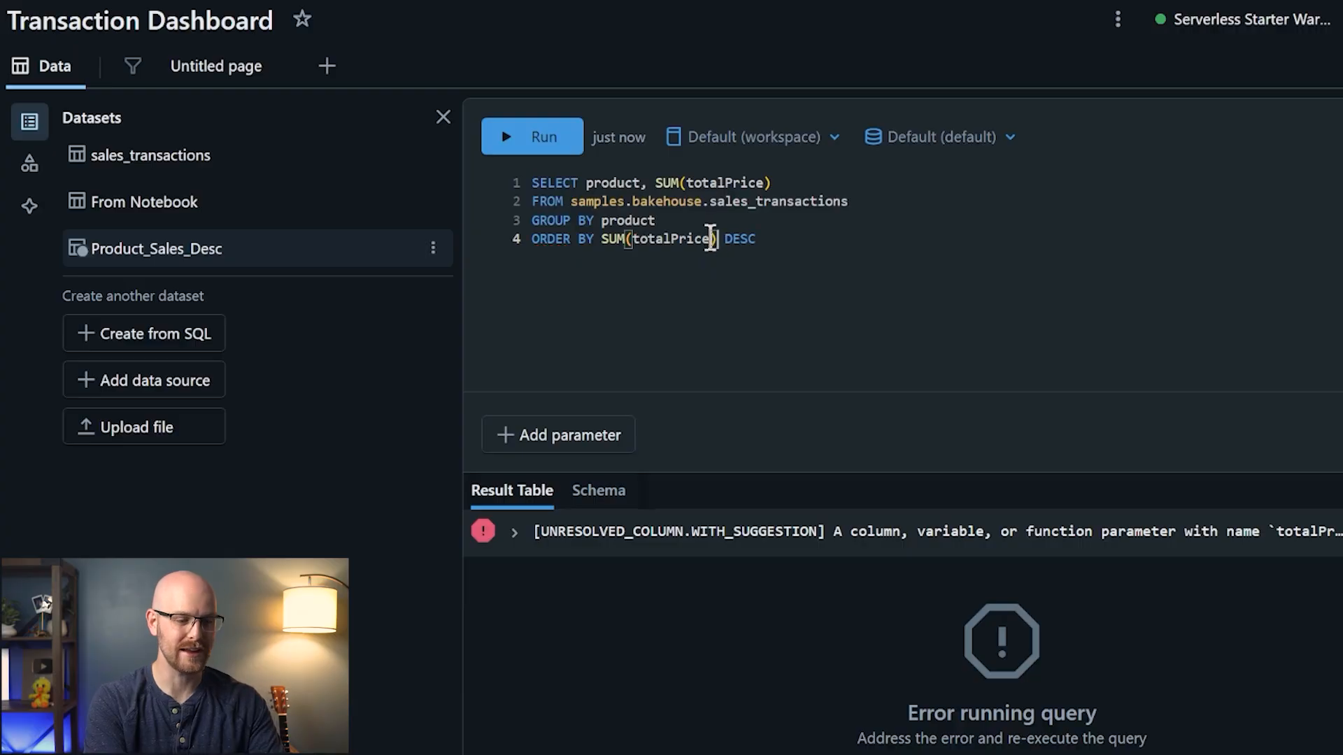
left_click(676, 239)
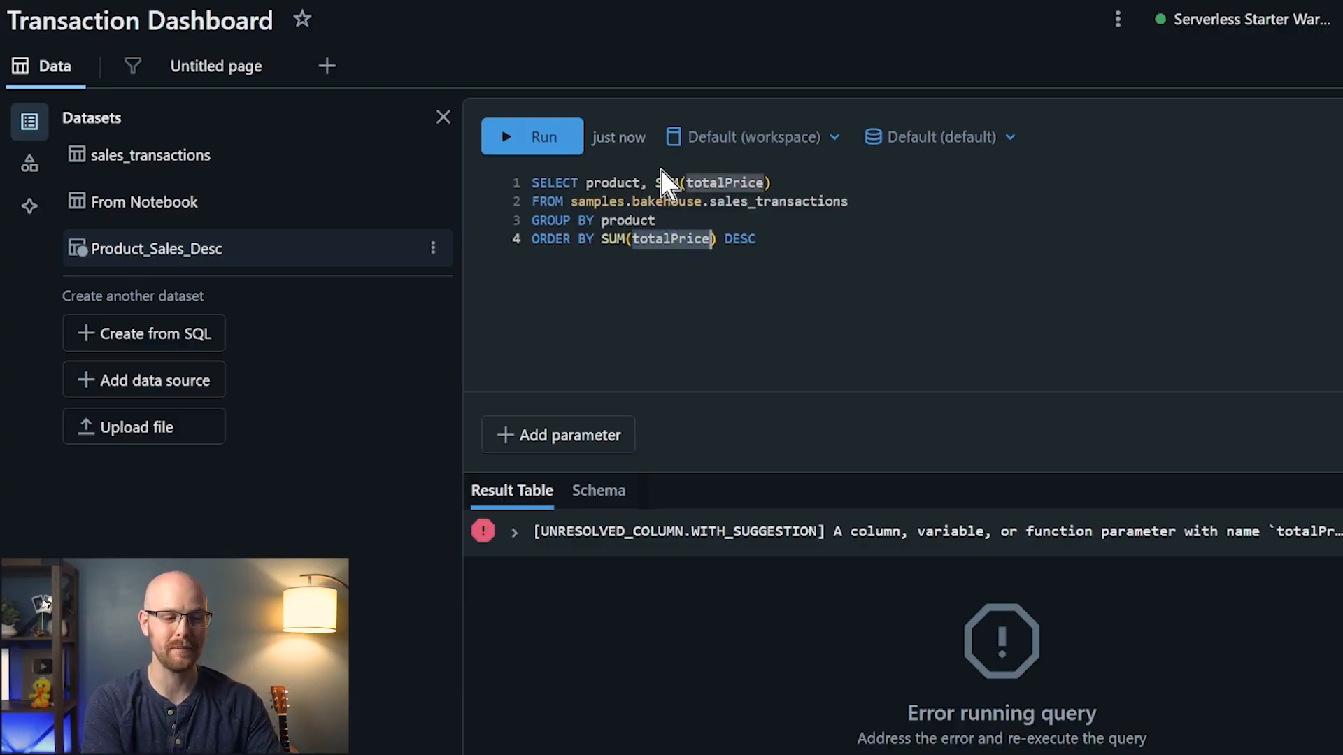
left_click_drag(656, 183, 771, 183)
left_click(791, 243)
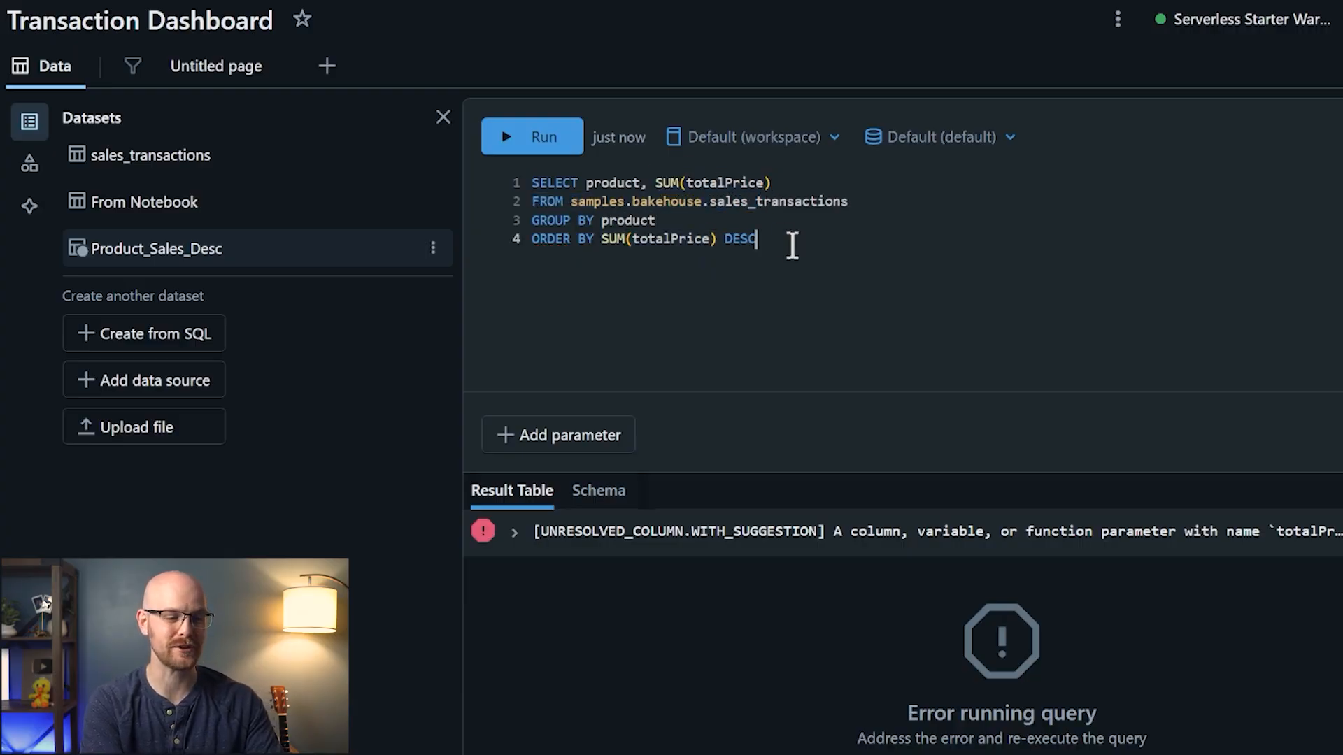
left_click(537, 139)
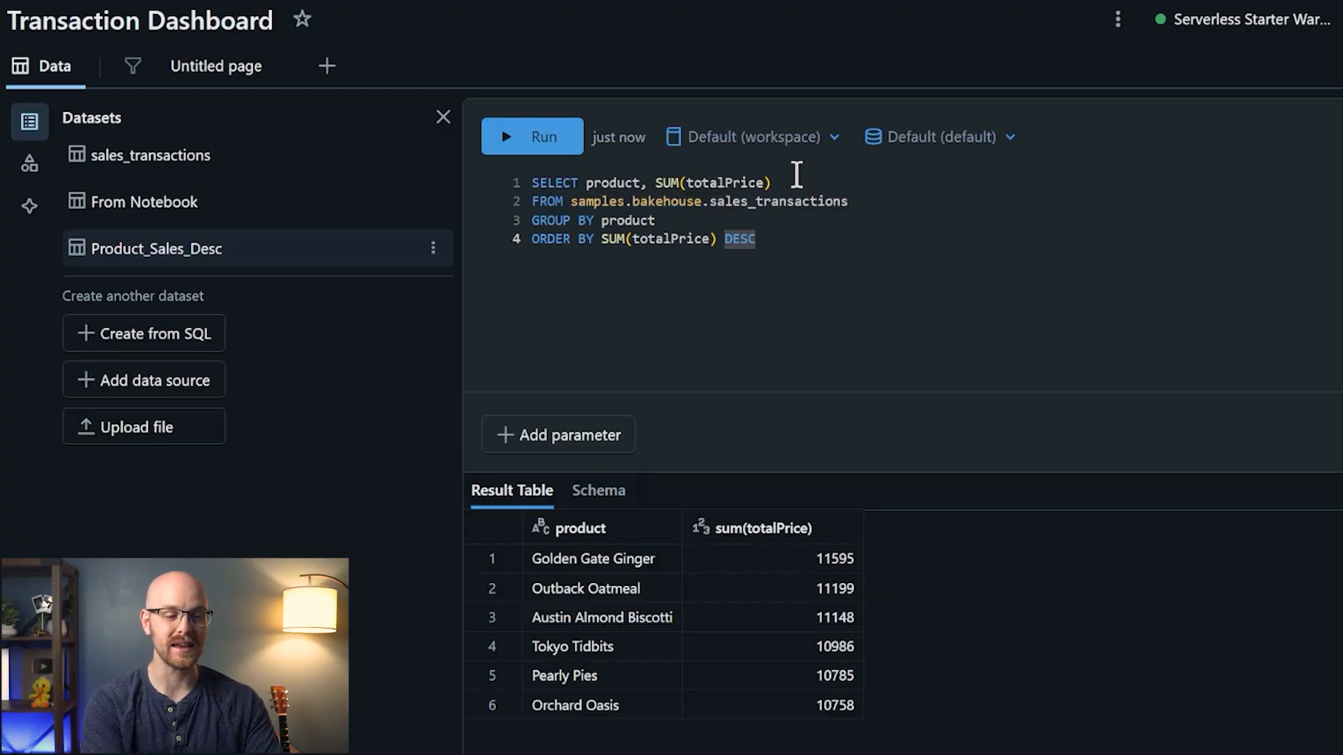
- Try an AS Total_Price alias on SUM(totalPrice), then remove it again
left_click_drag(775, 182, 655, 187)
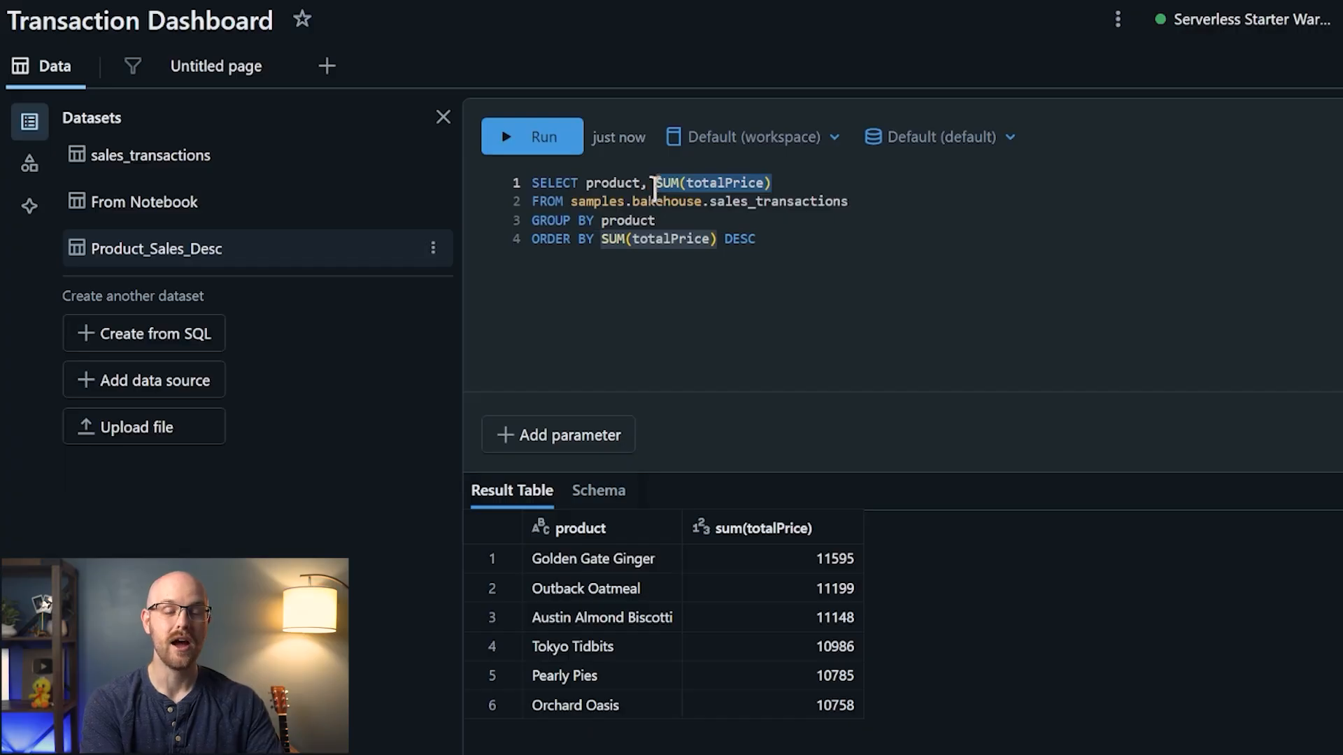
left_click(794, 182)
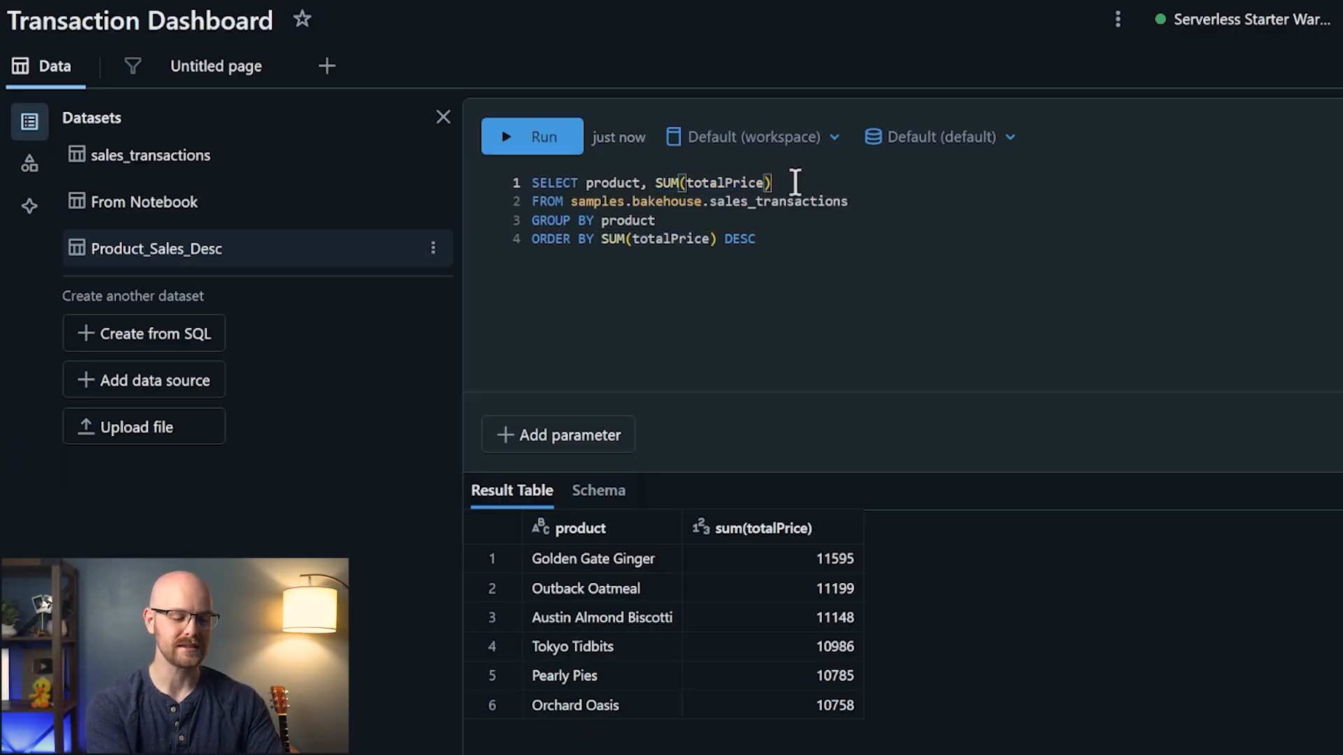
type("AS")
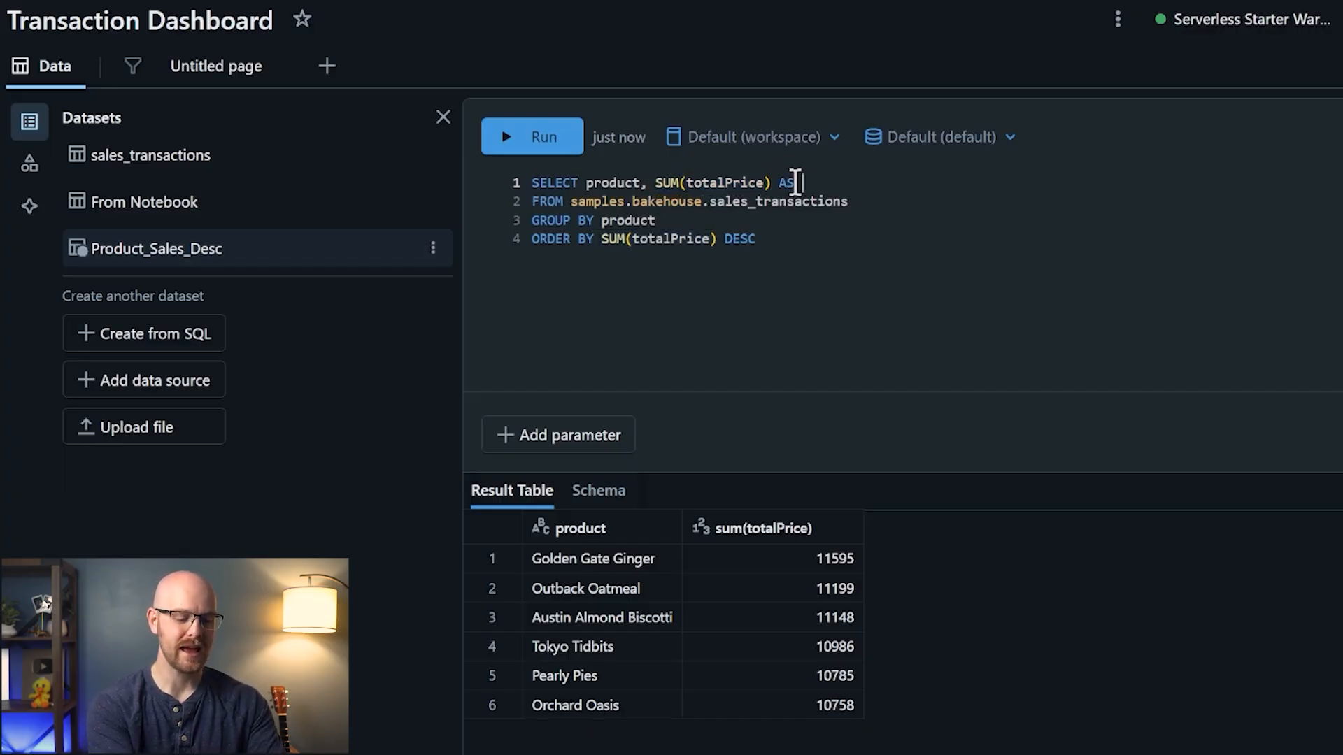
type(" Total_Prive")
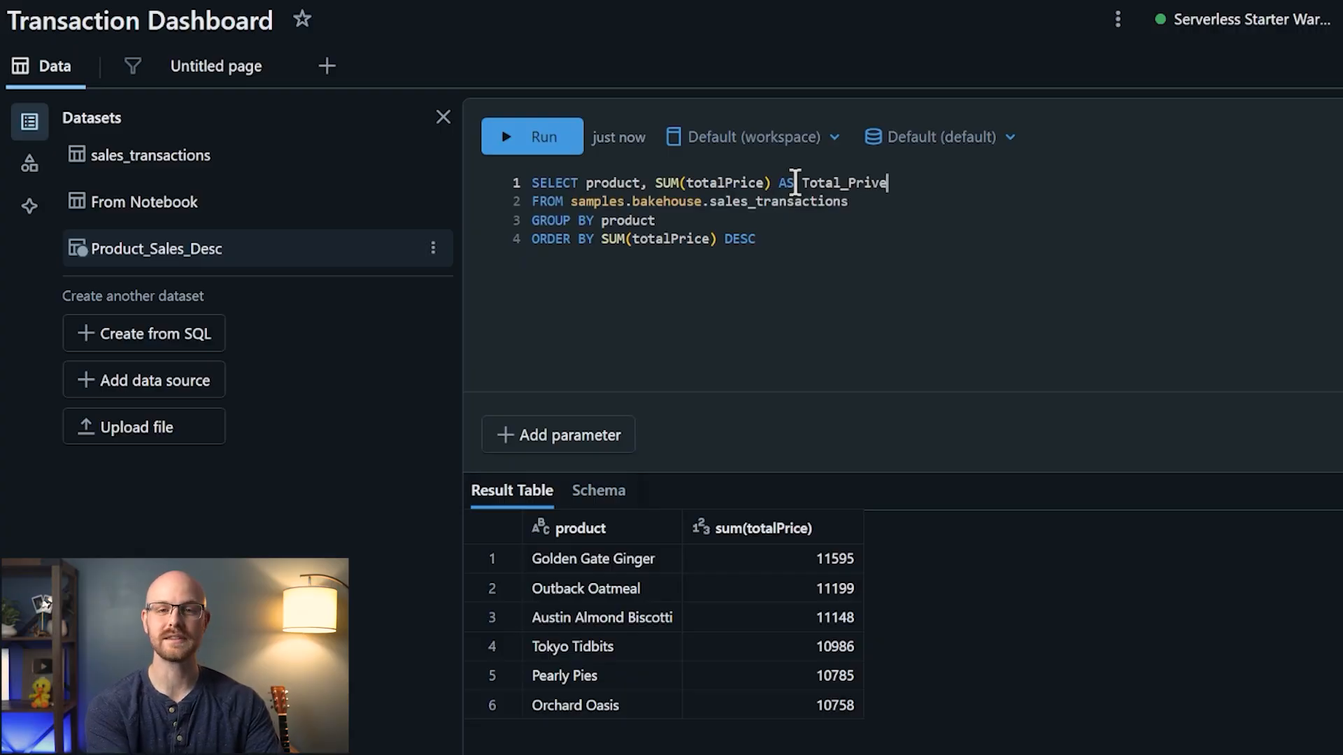
key("BackSpace")
type("ce")
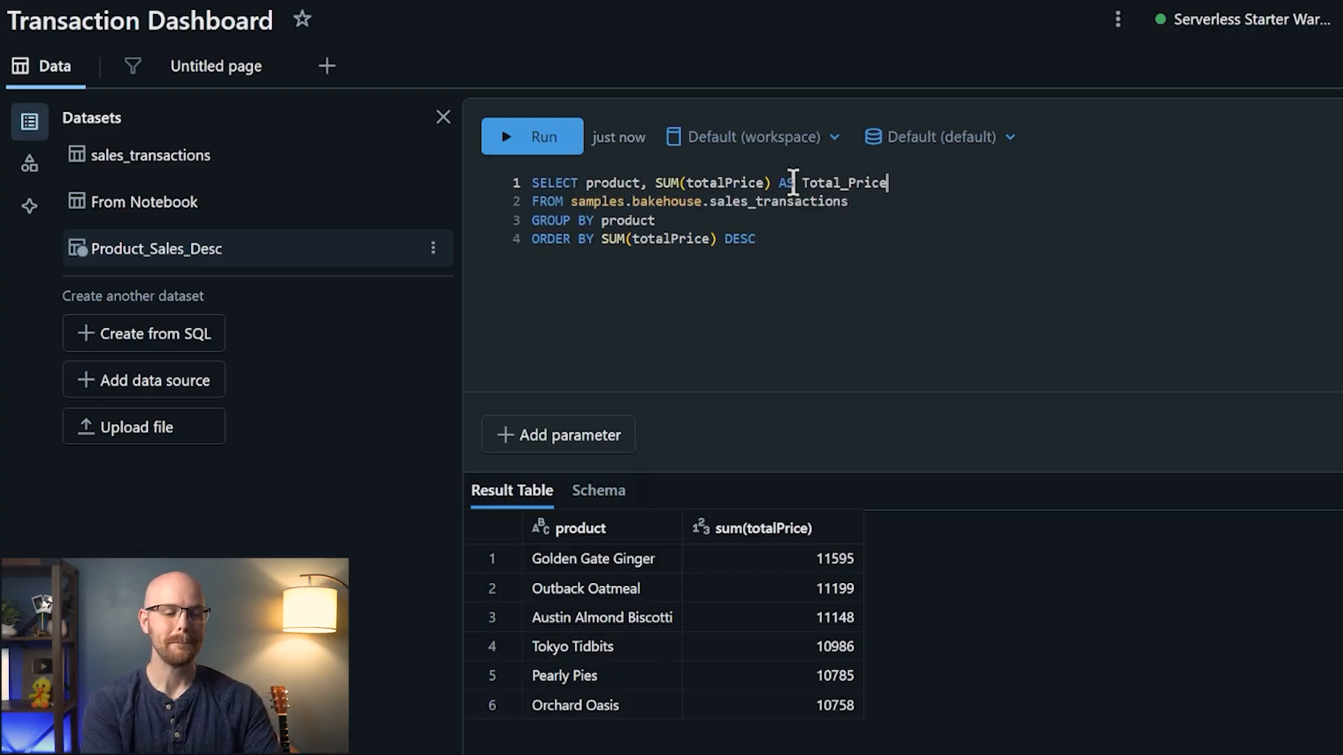
left_click(780, 182, "shift")
key("BackSpace")
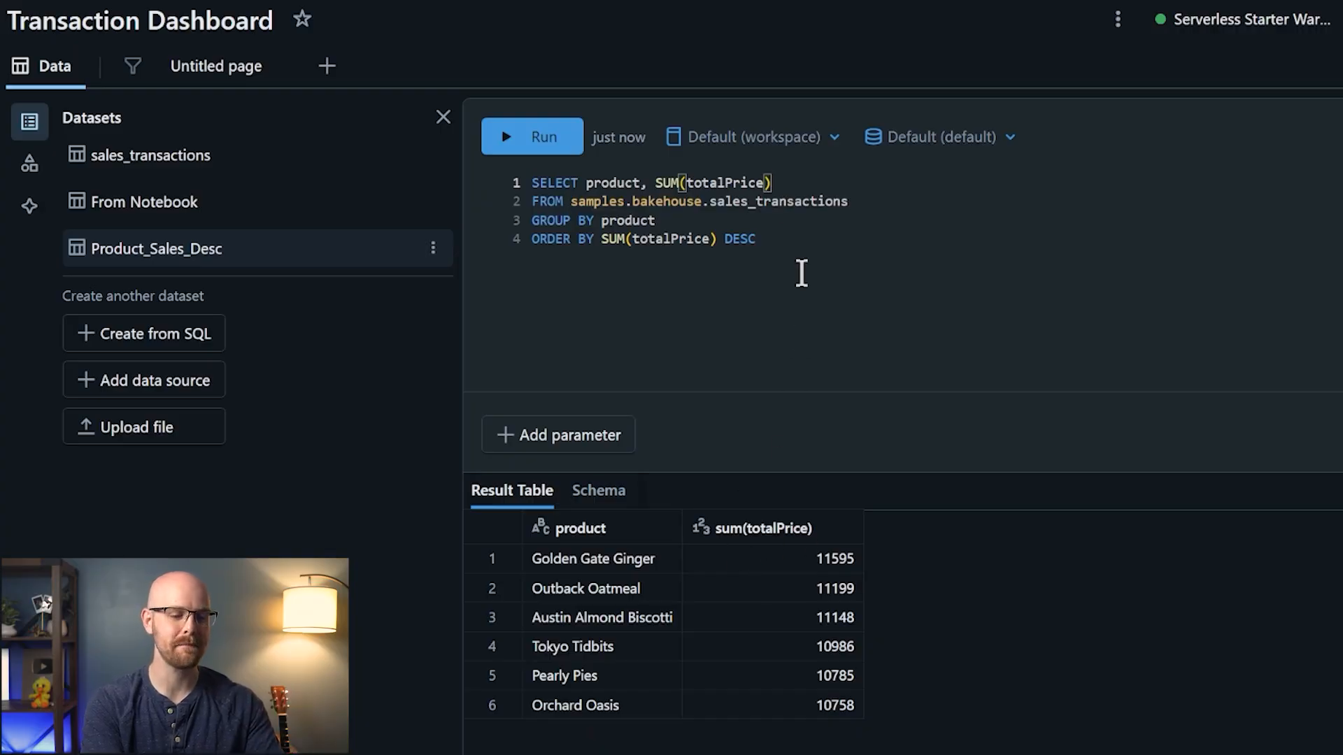
double_click(740, 238)
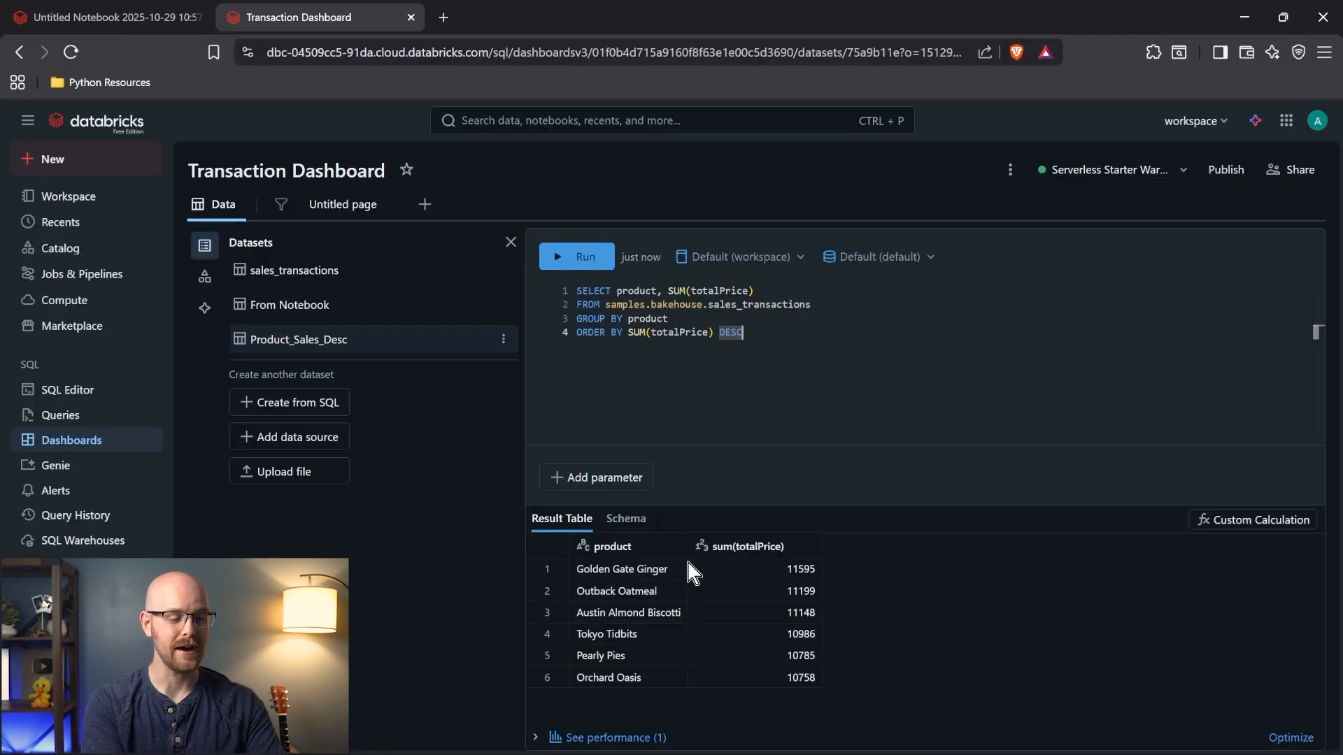
- Rename the blank canvas page to 'Dashboard' and close the Global filters panel
left_click(341, 205)
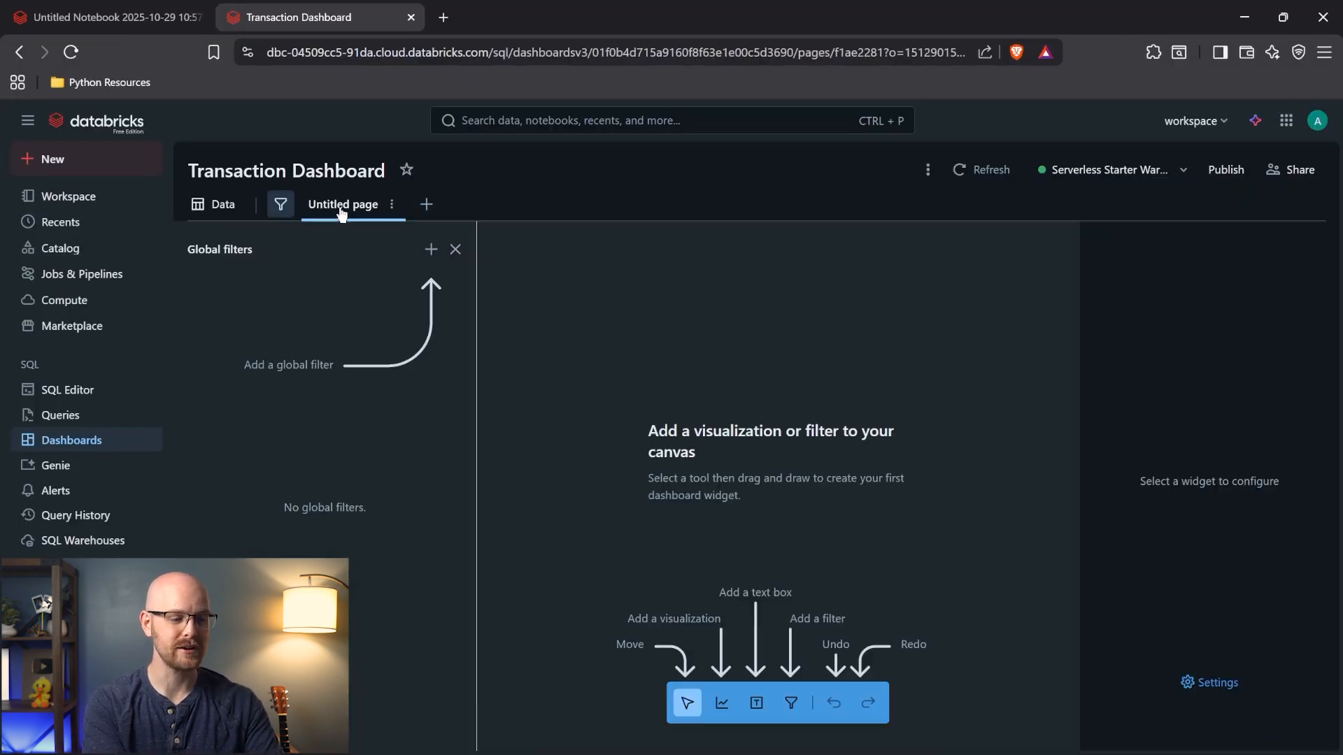
left_click(392, 204)
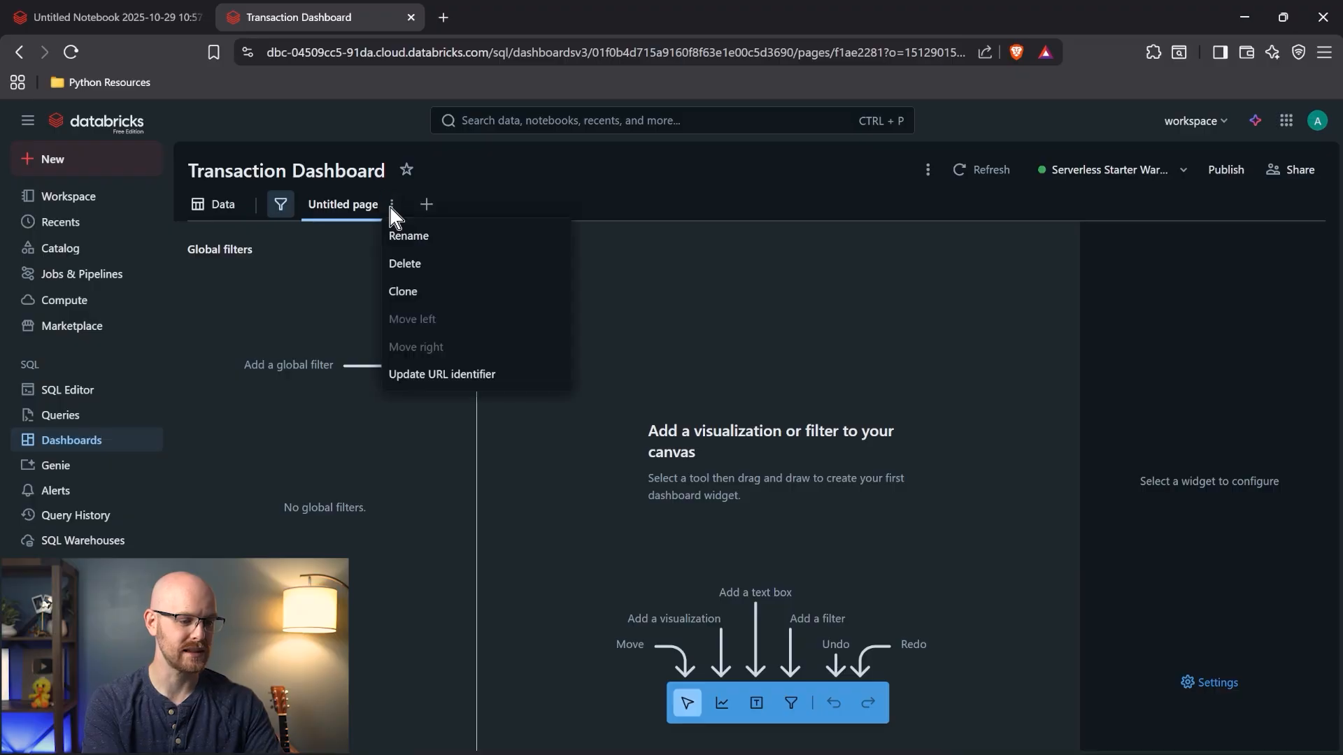
left_click(419, 238)
type("Dashboard")
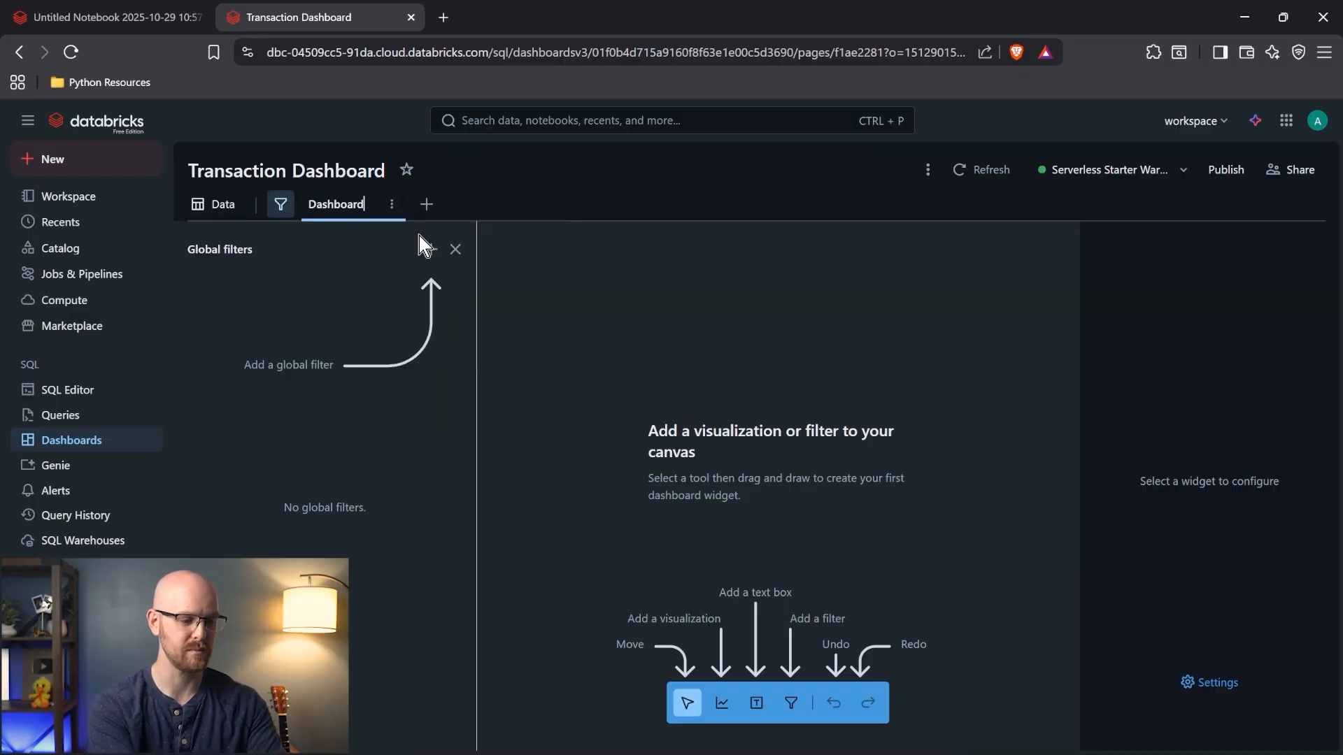
key("Return")
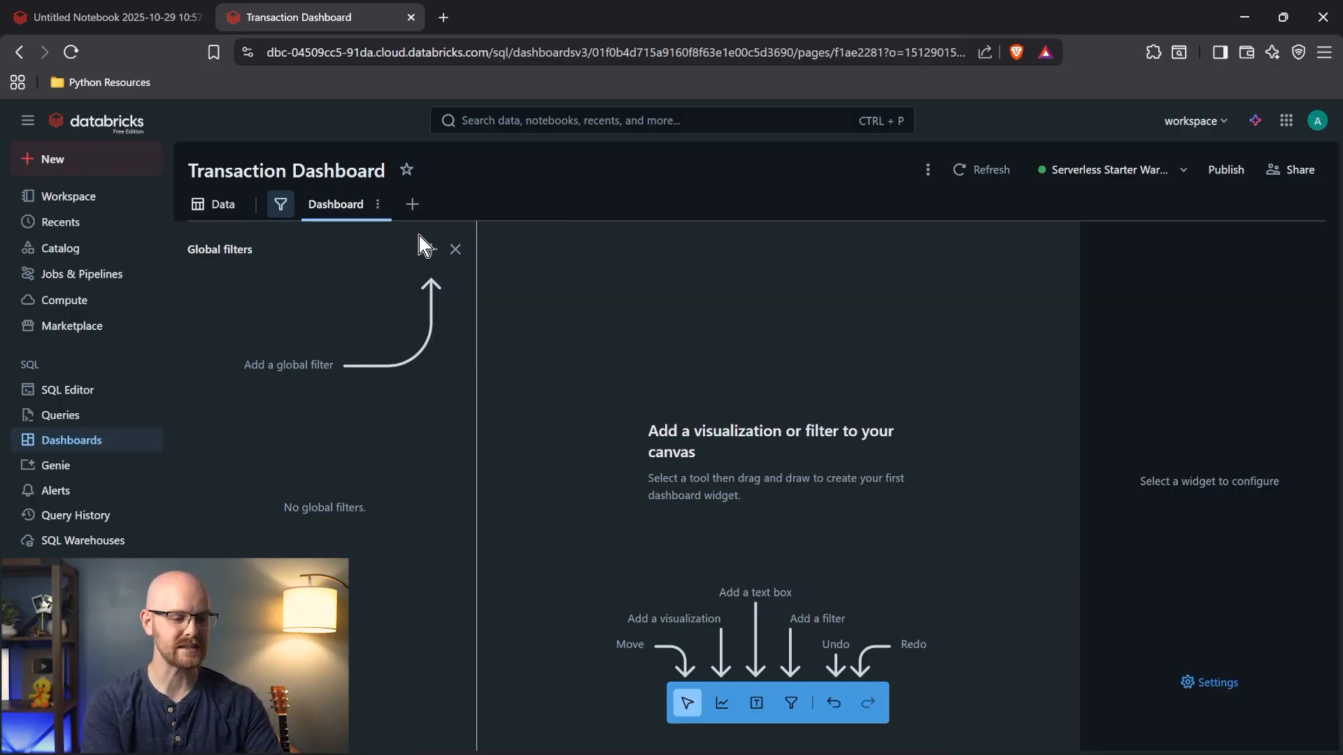
left_click(455, 249)
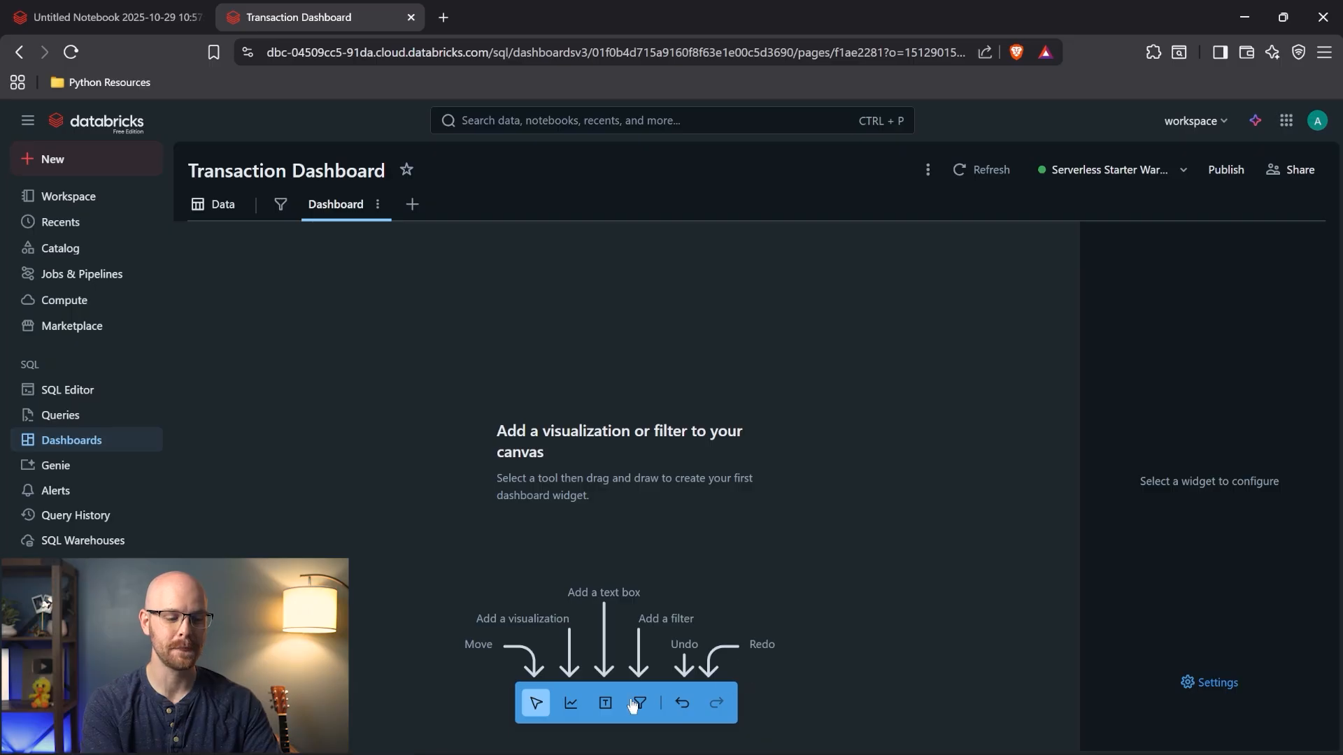
- Add a Bar chart widget to the canvas using the Product_Sales_Desc dataset
left_click(570, 705)
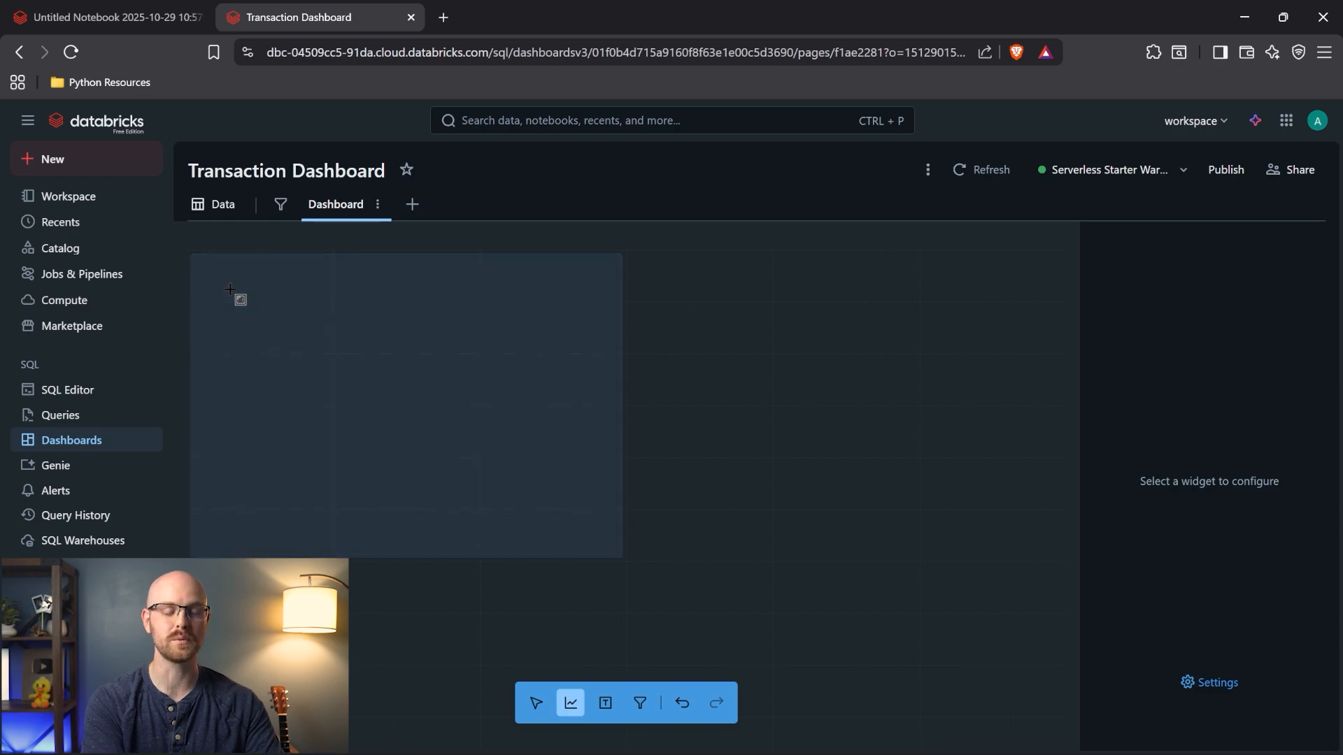
left_click(230, 289)
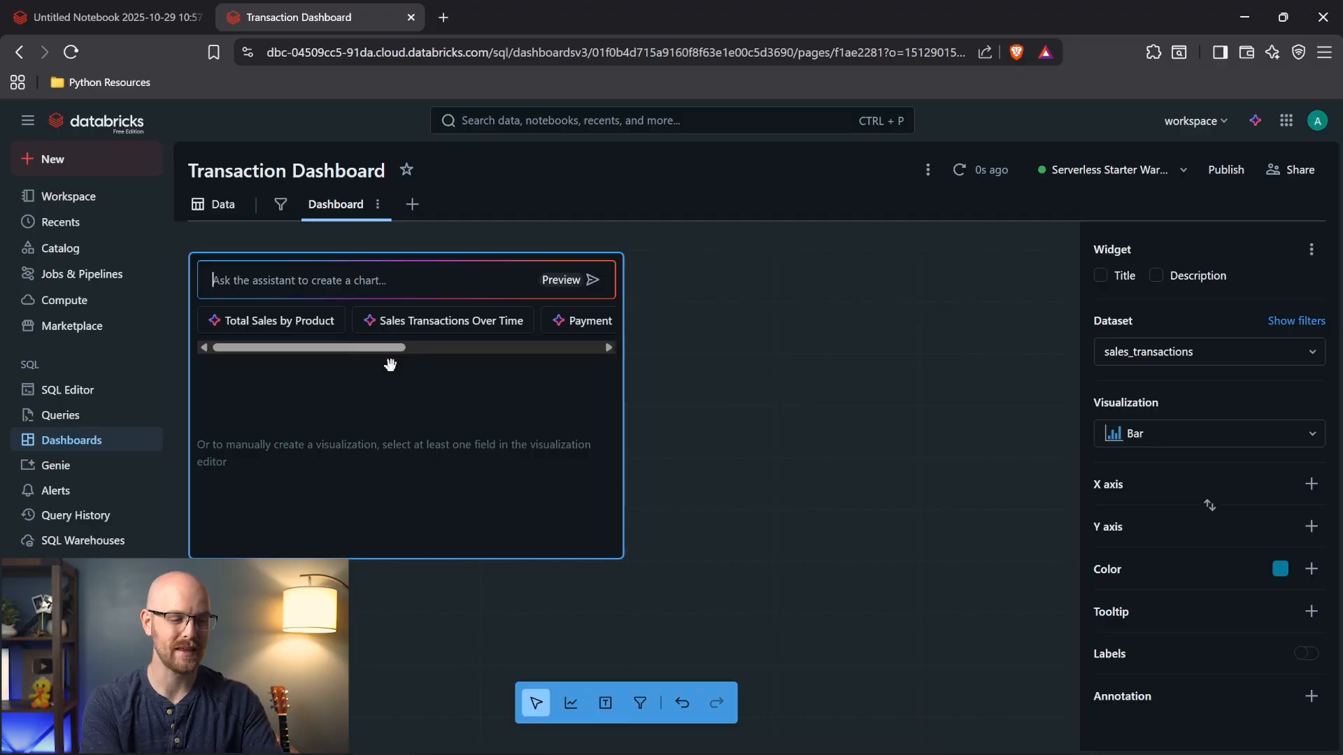
left_click(400, 378)
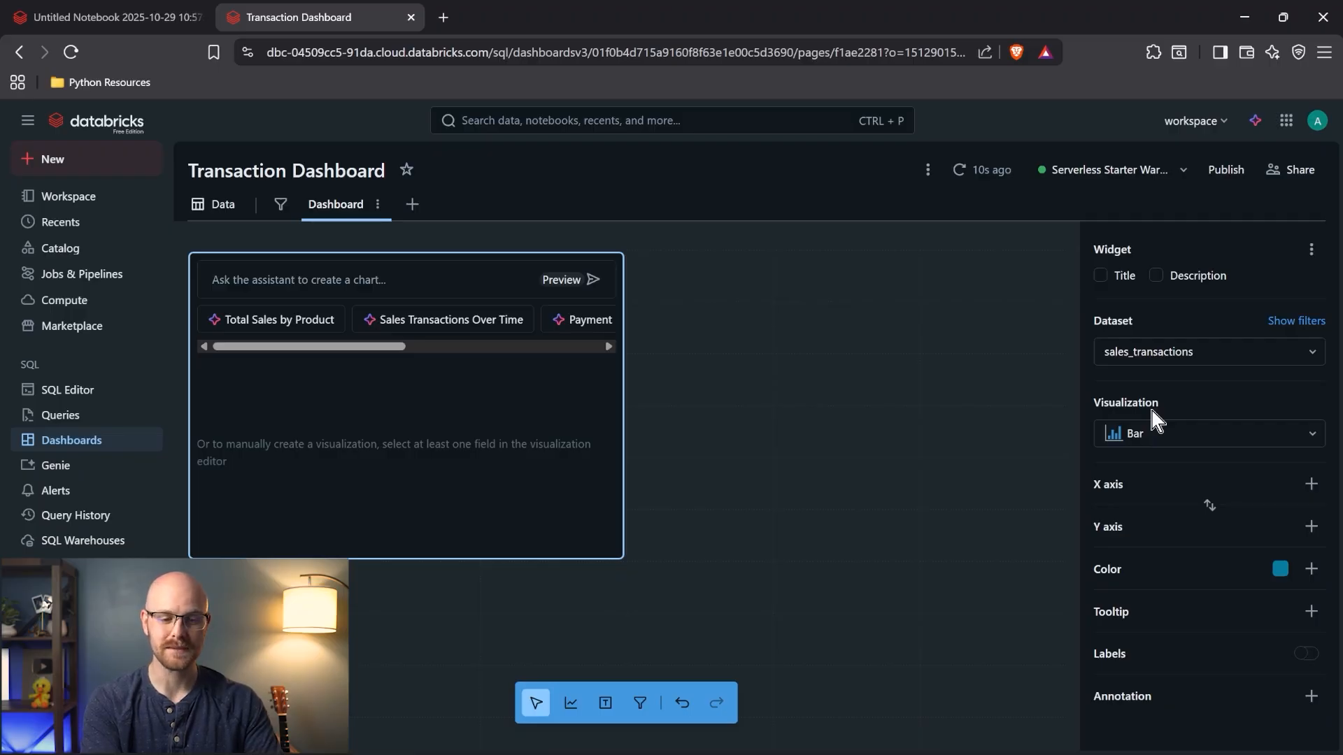
left_click(1234, 351)
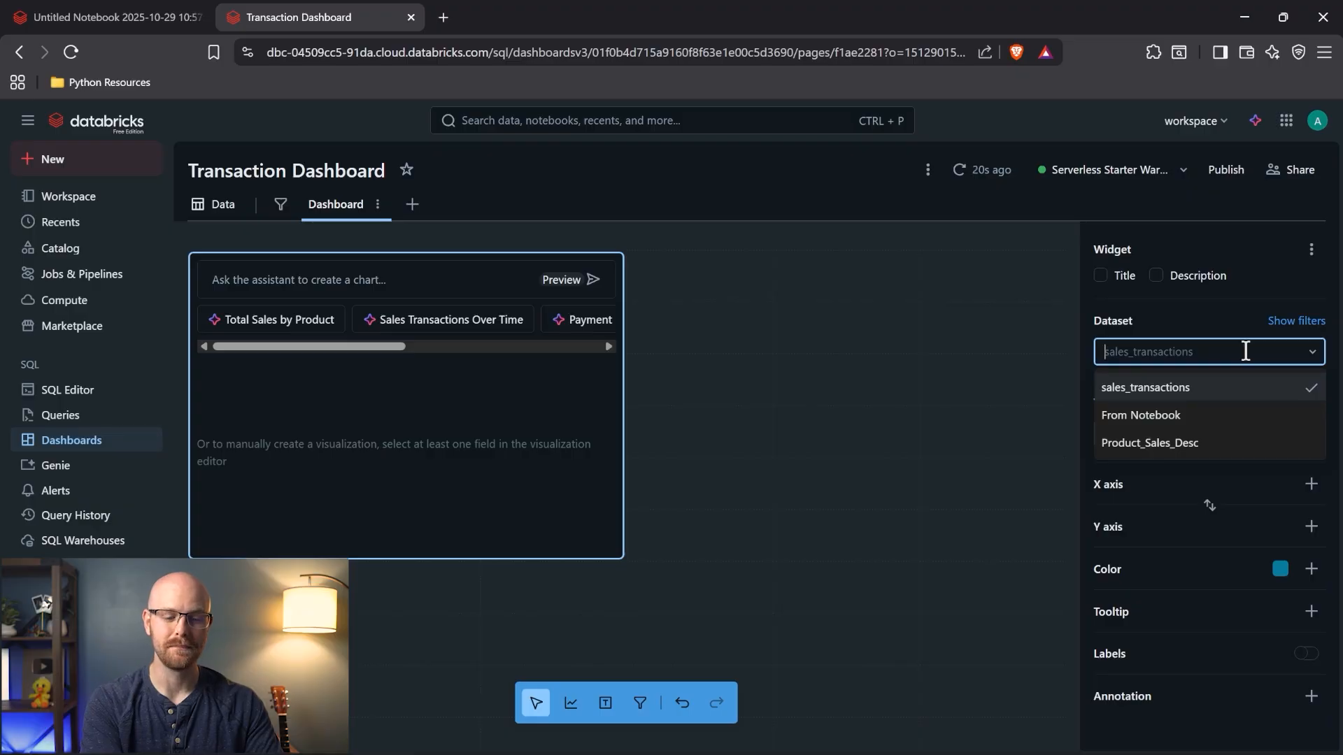
left_click(1225, 443)
left_click(1223, 437)
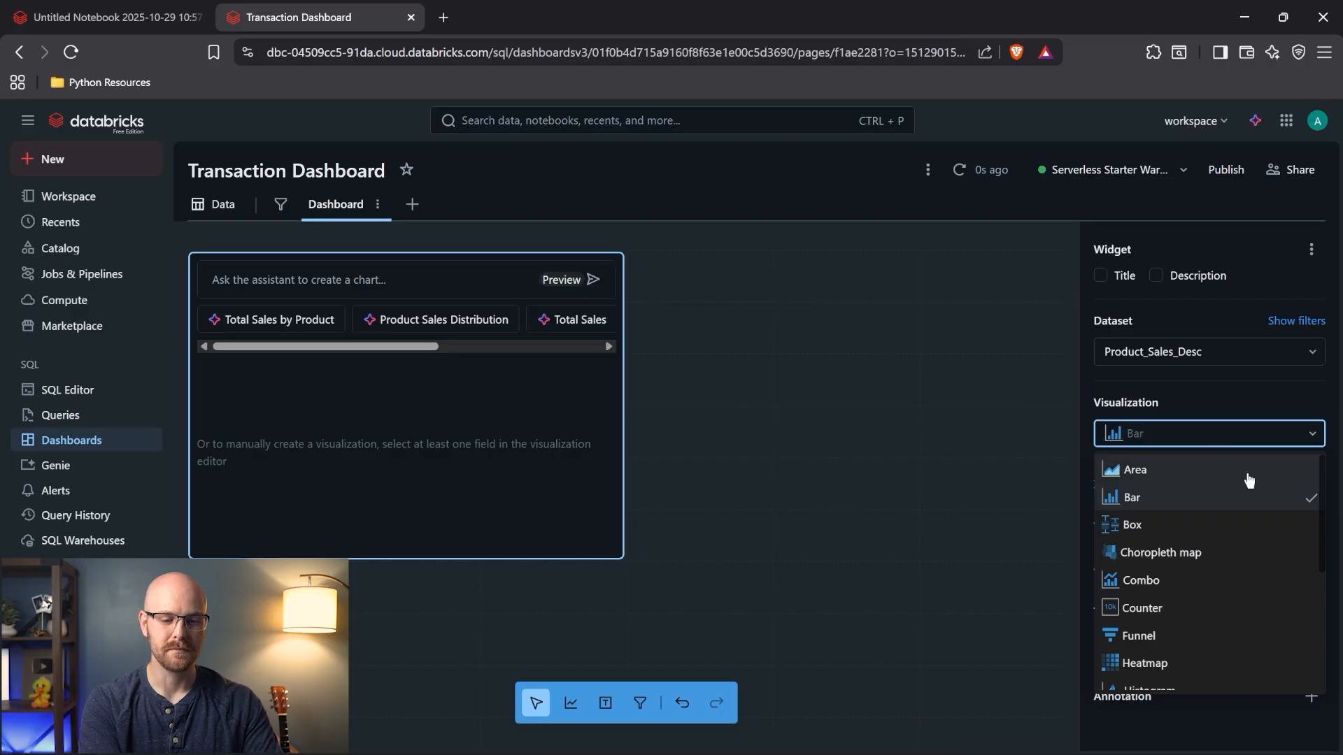
scroll(1308, 544, "down", 2)
scroll(1307, 543, "down", 3)
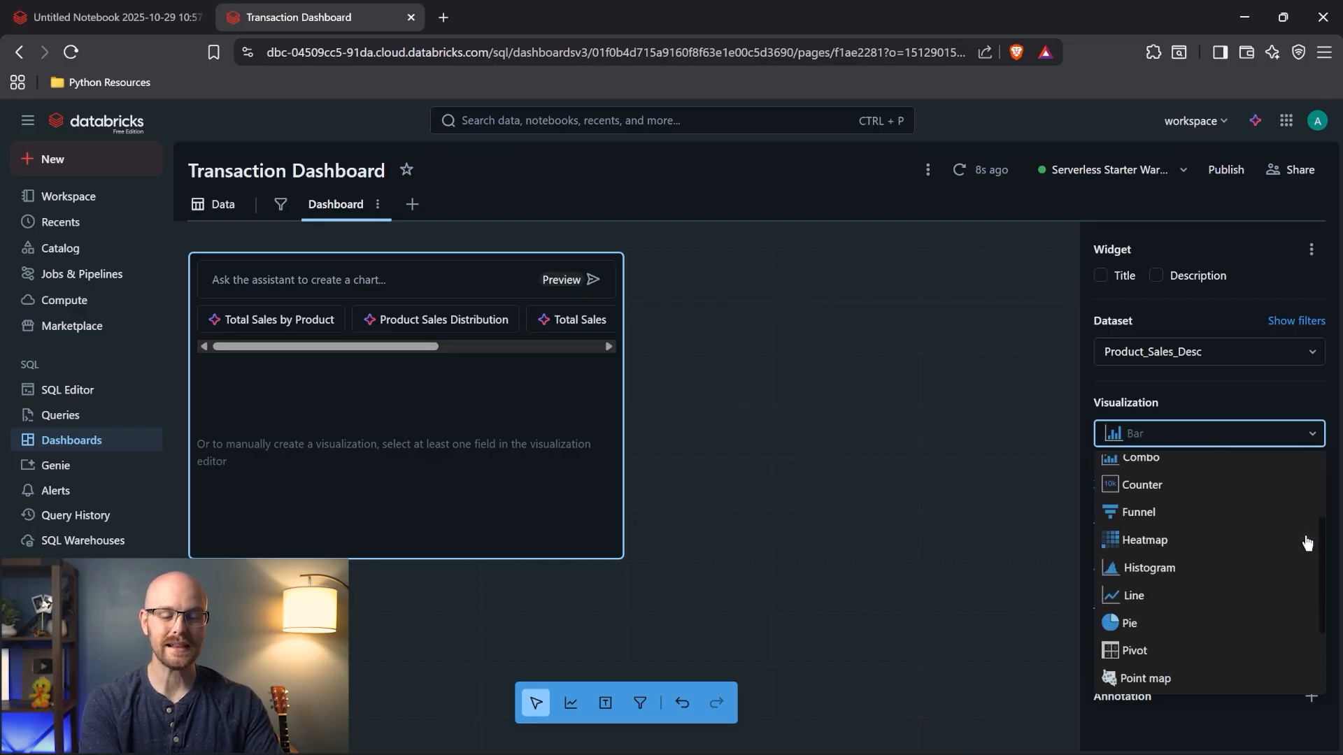
scroll(1307, 543, "down", 3)
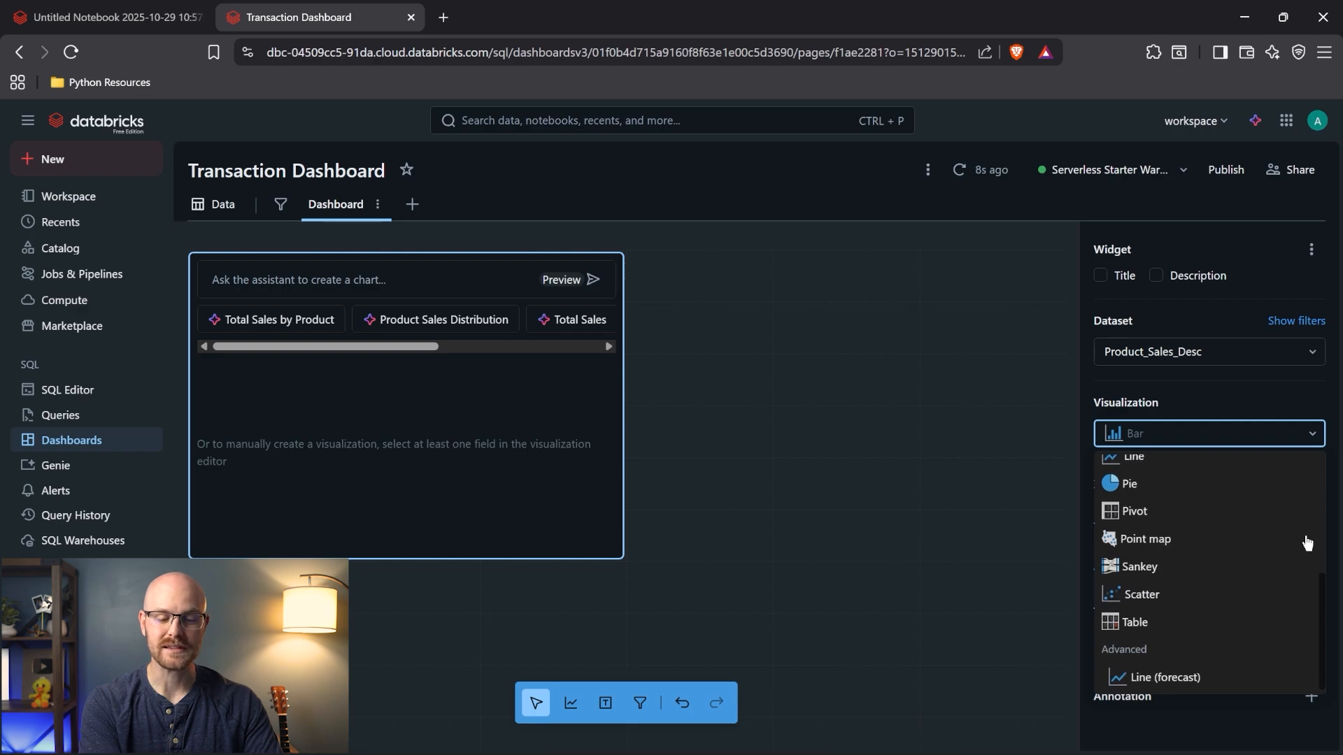
scroll(1307, 543, "up", 8)
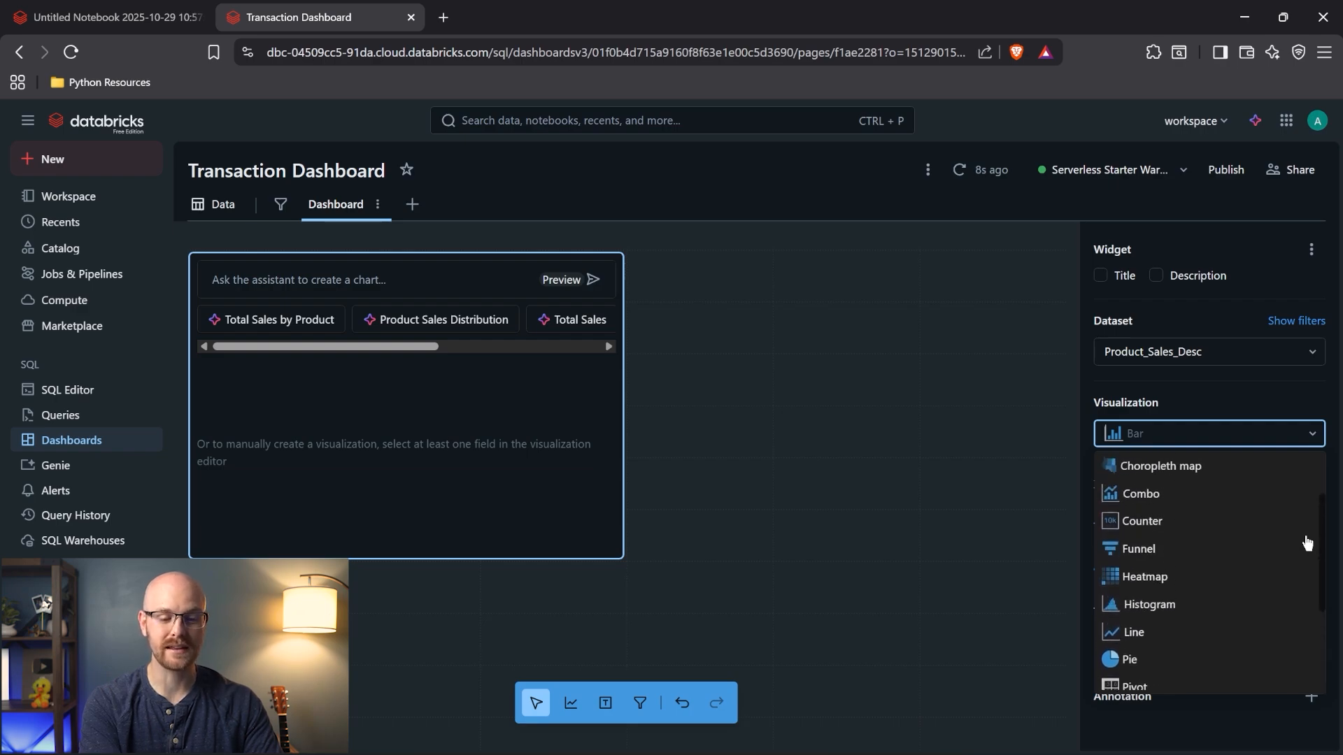
scroll(1308, 544, "up", 1)
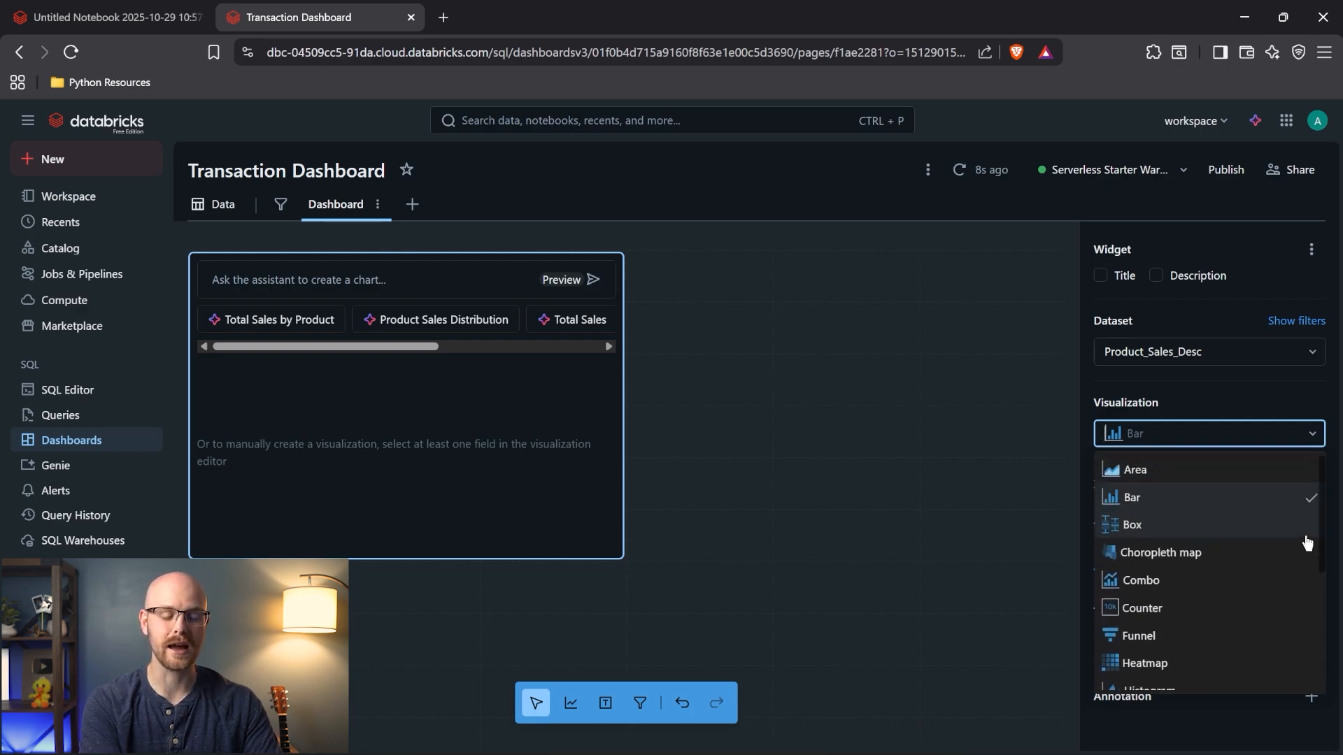
left_click(1253, 504)
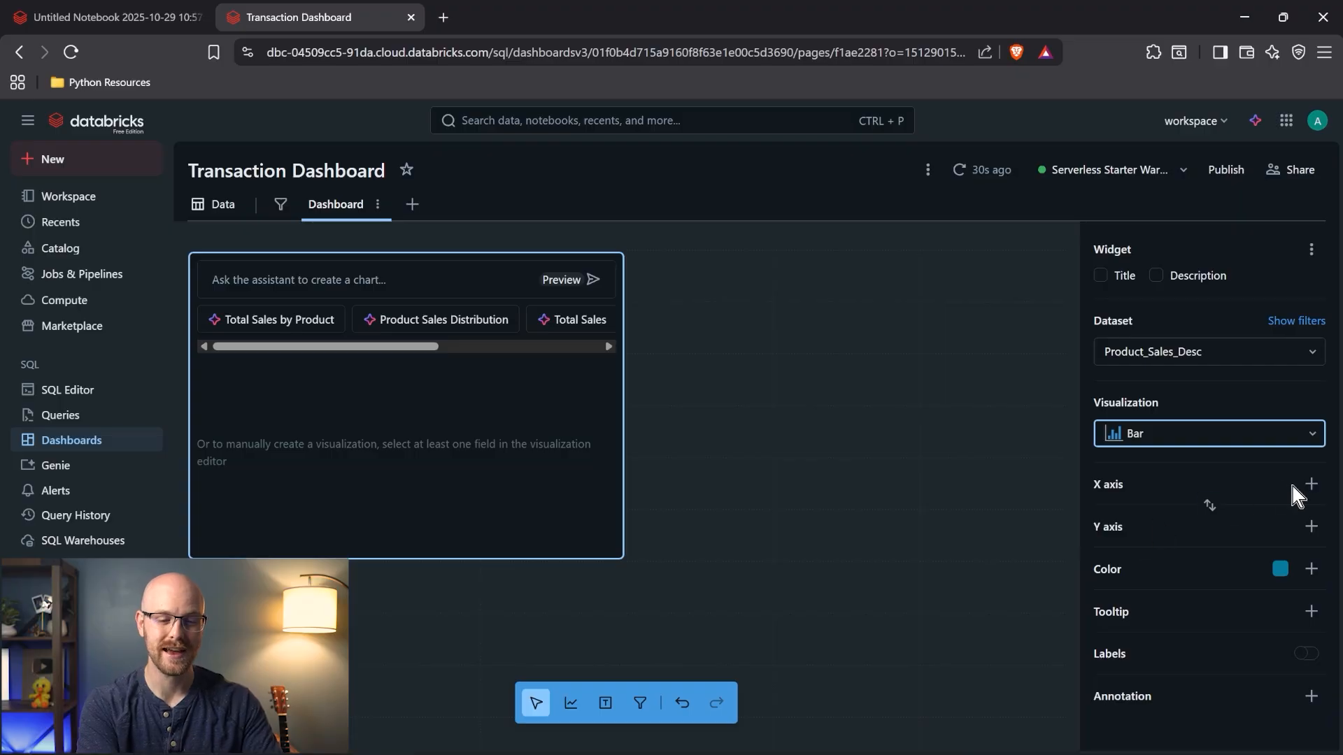
- Put sum(totalPrice) on the X axis and product on the Y axis
left_click(1311, 484)
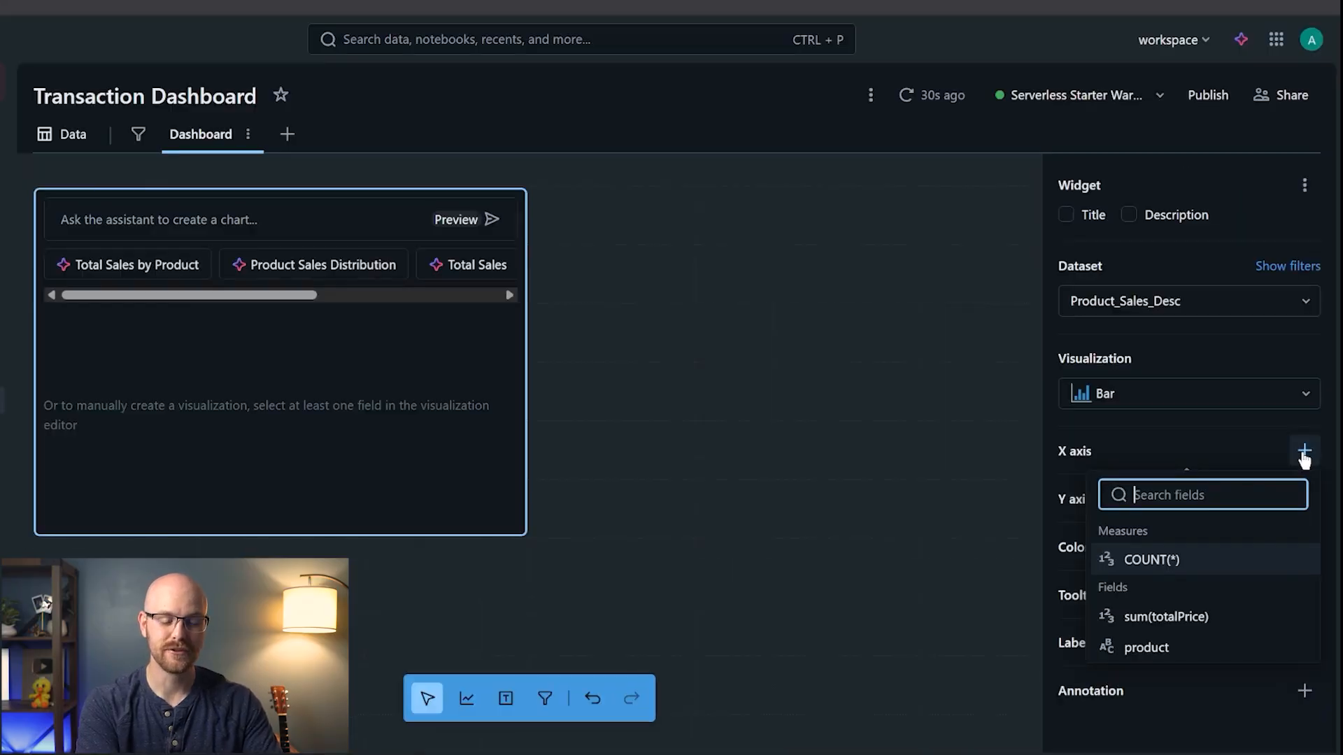
left_click(1233, 625)
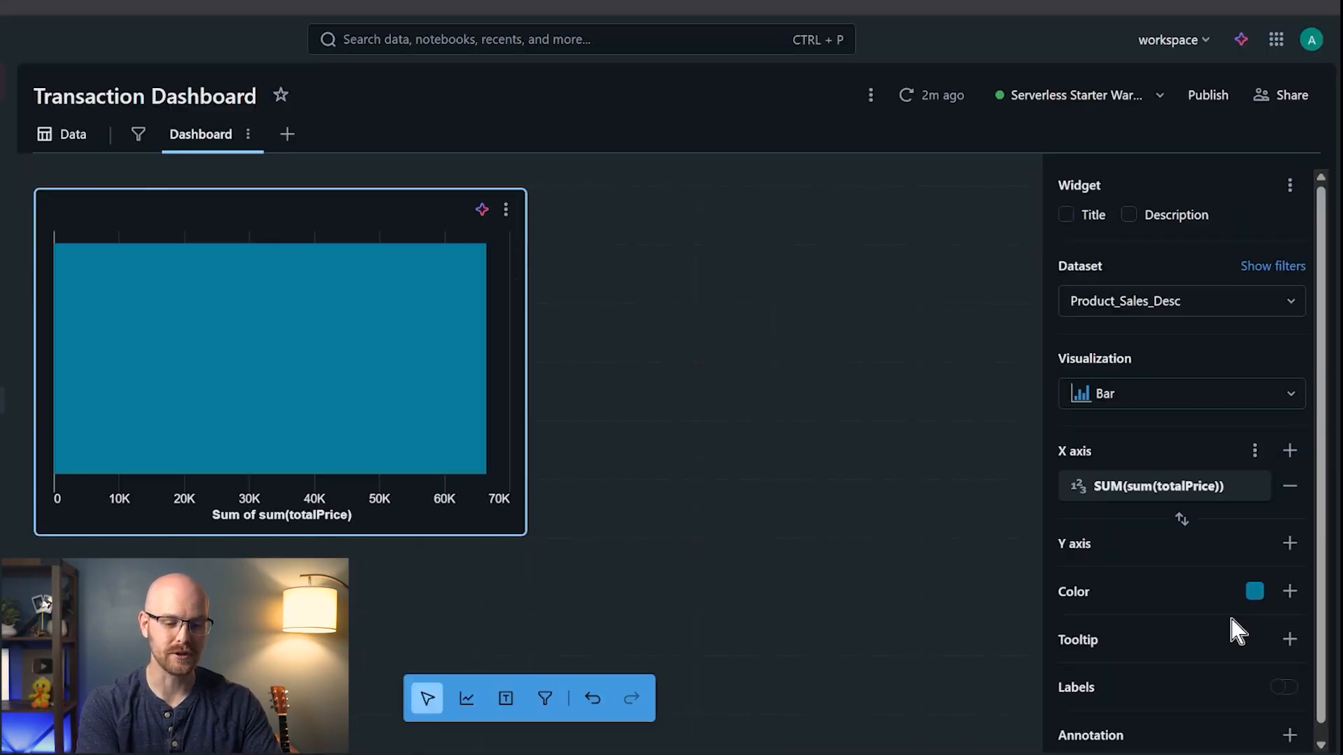
left_click(1290, 544)
left_click(1175, 742)
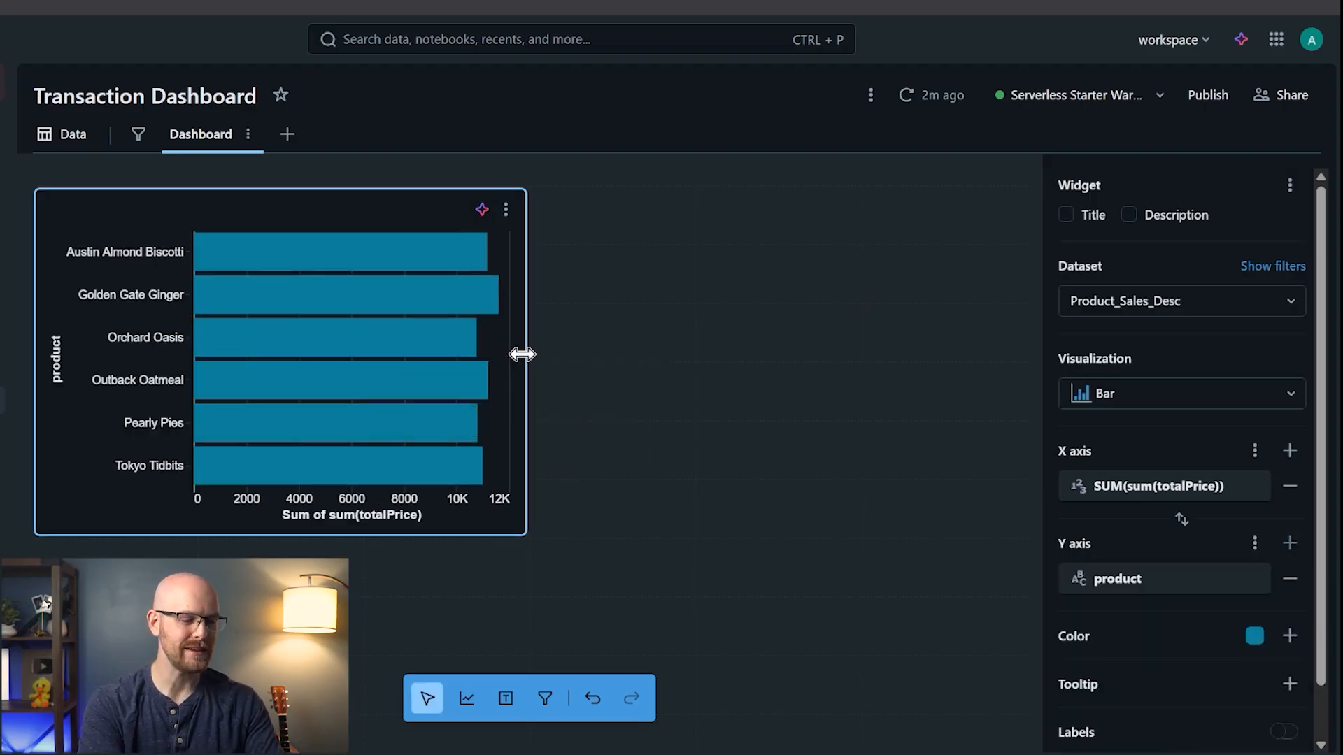
- Widen the bar chart across the dashboard, turn on value labels, and review the Product_Sales_Desc query
left_click_drag(525, 354, 1001, 330)
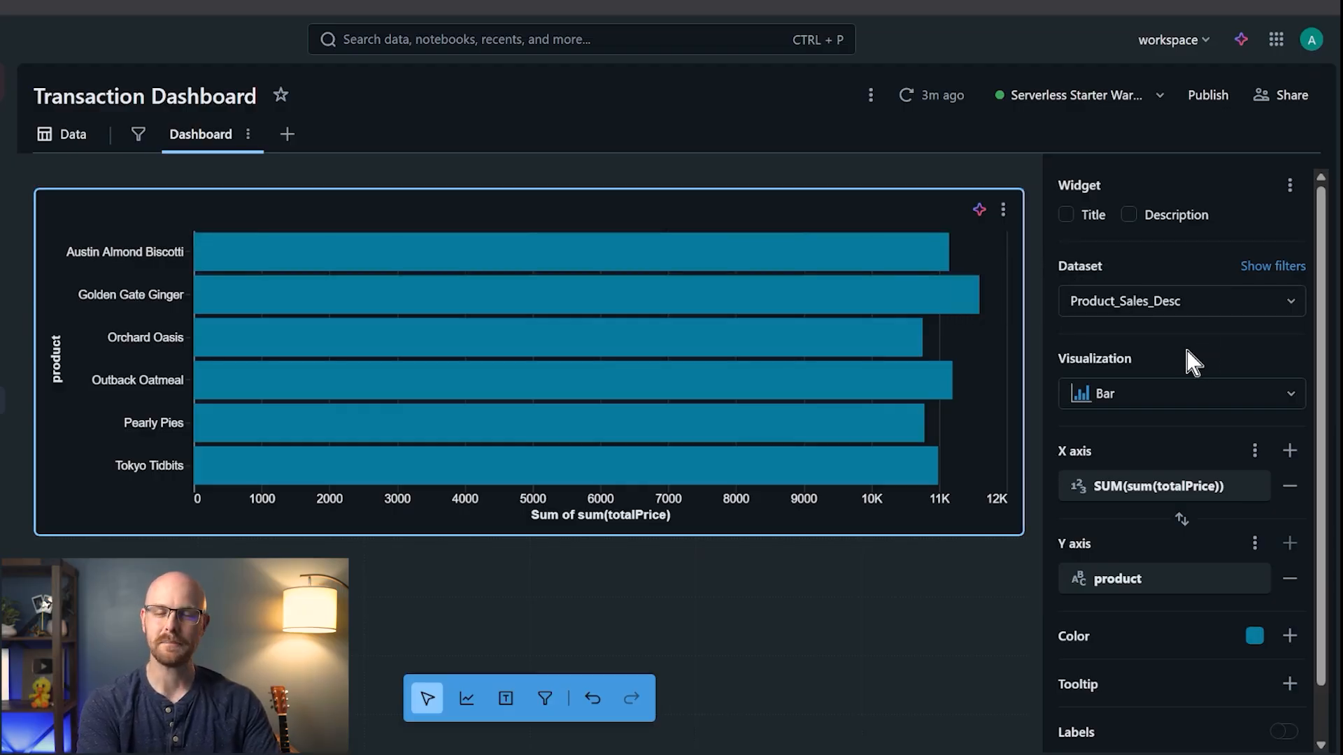
scroll(1181, 526, "down", 1)
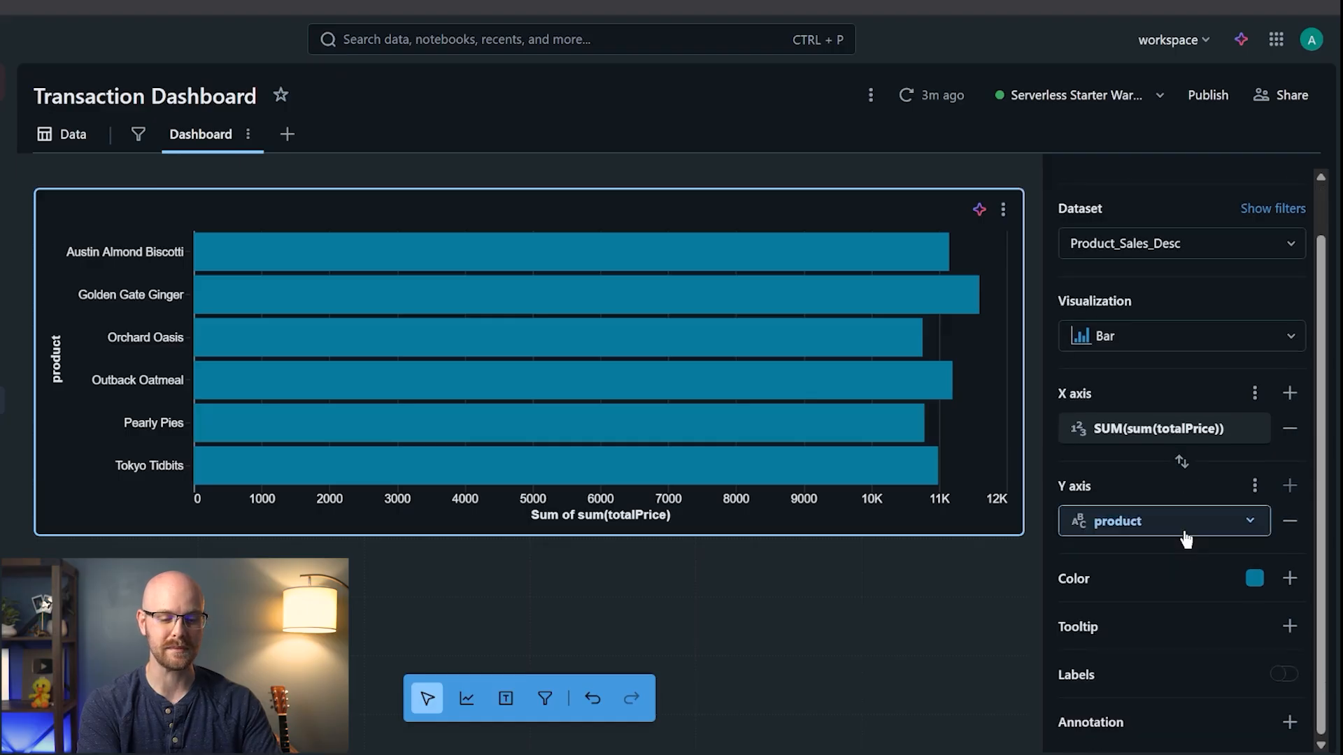
left_click(1277, 675)
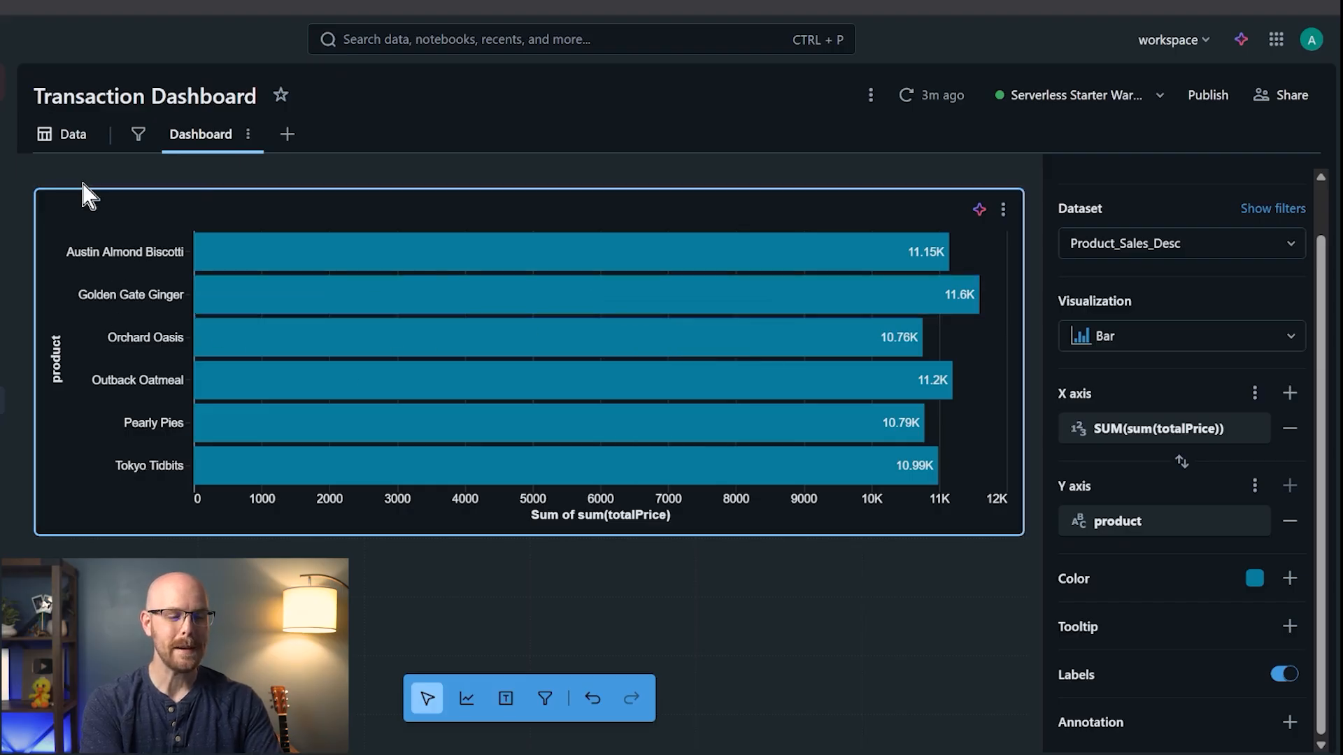
left_click(66, 140)
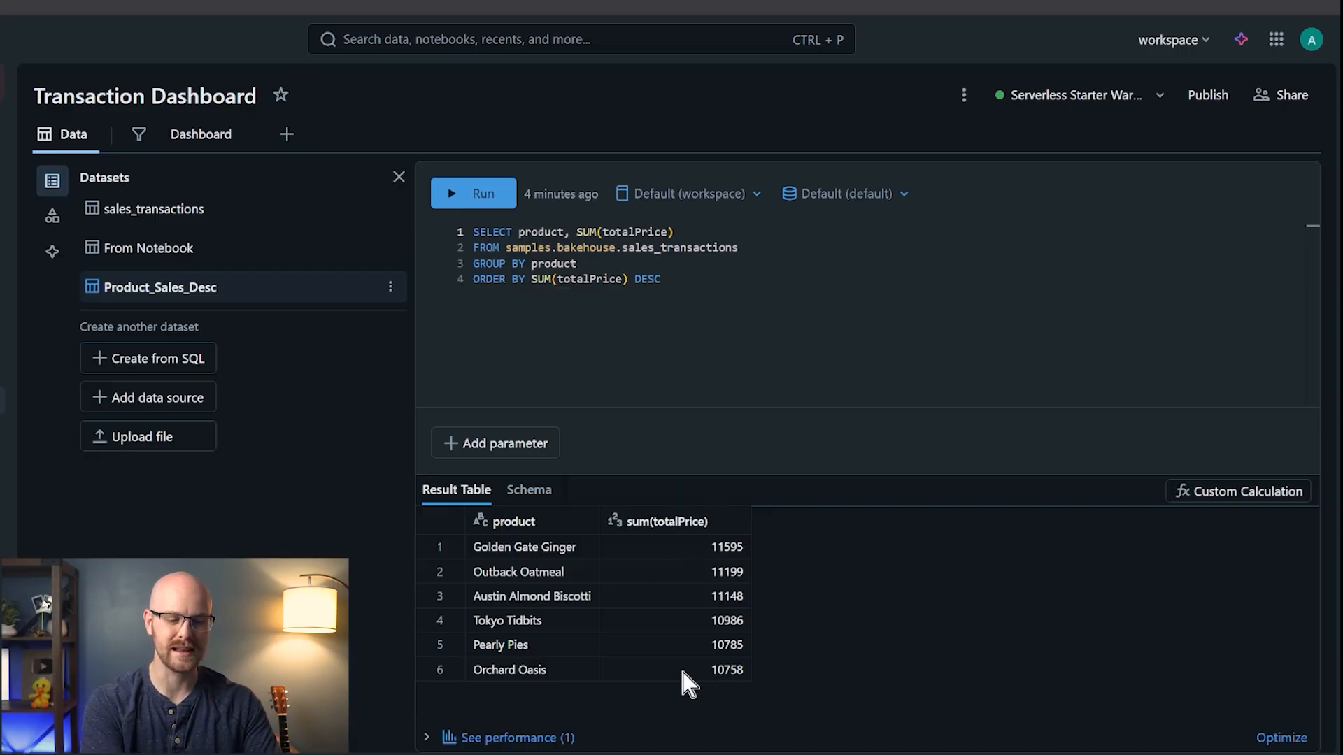
- Sort the product bars by X axis descending so Golden Gate Ginger tops the chart, and enable its title
left_click(203, 140)
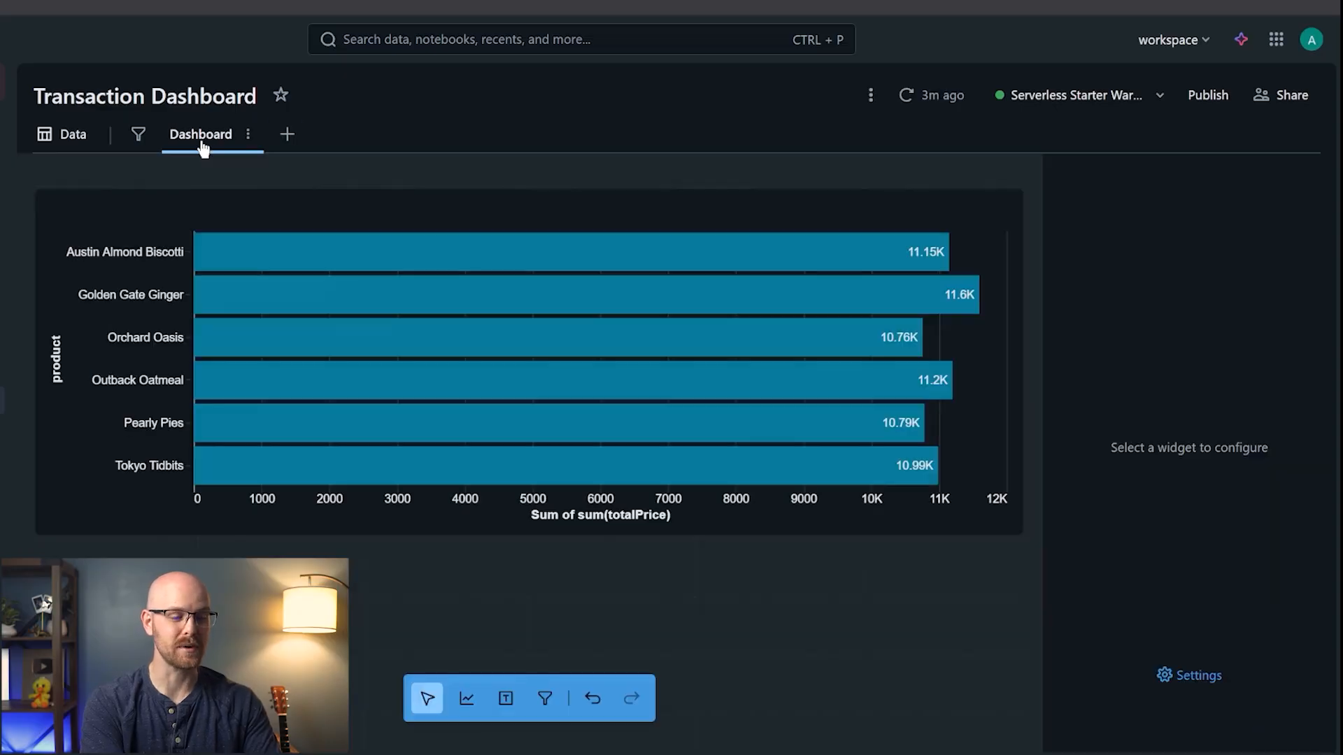
left_click(837, 213)
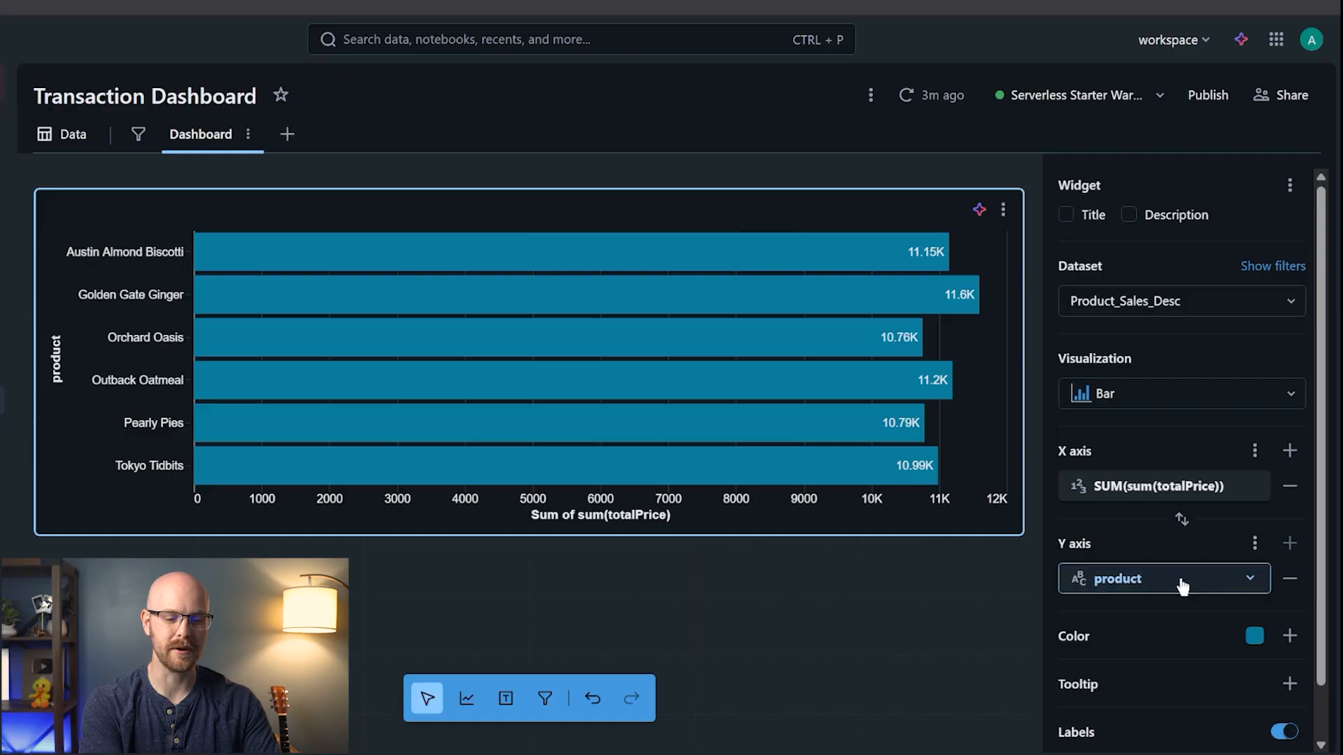
left_click(1257, 546)
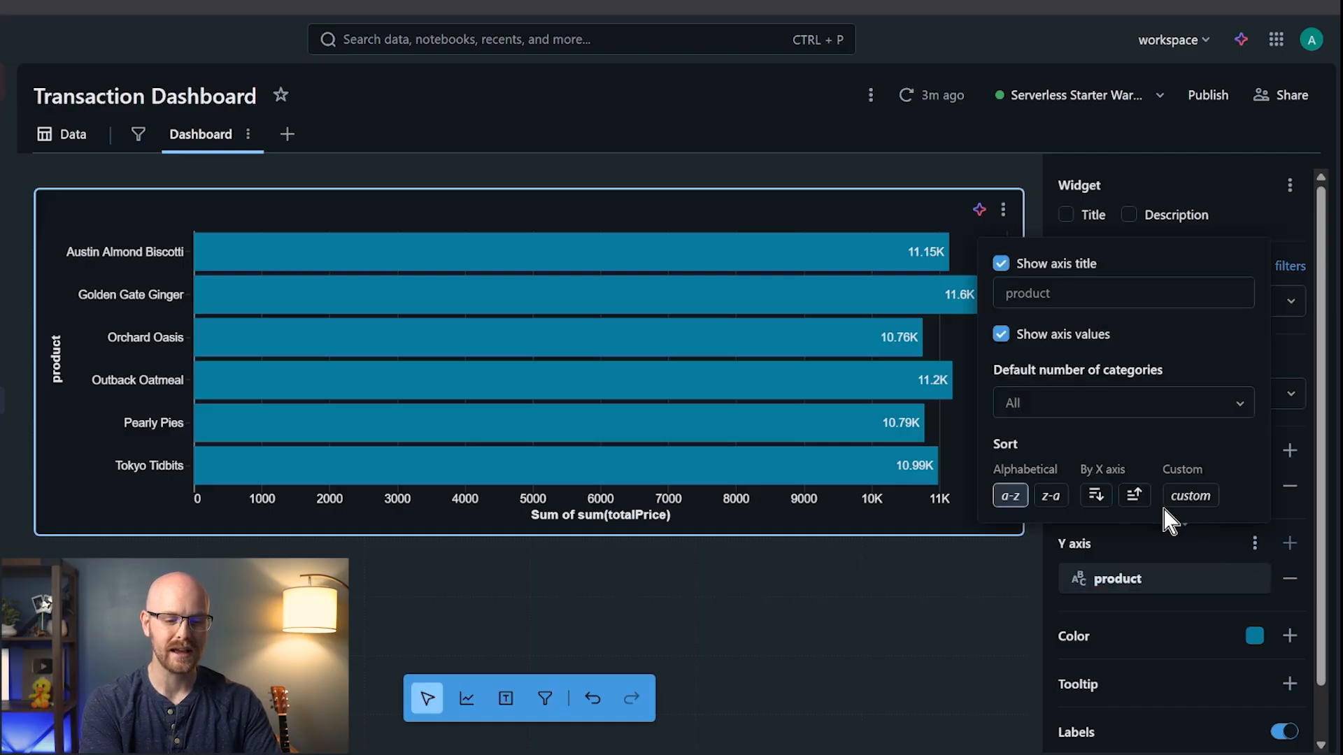
left_click(1095, 496)
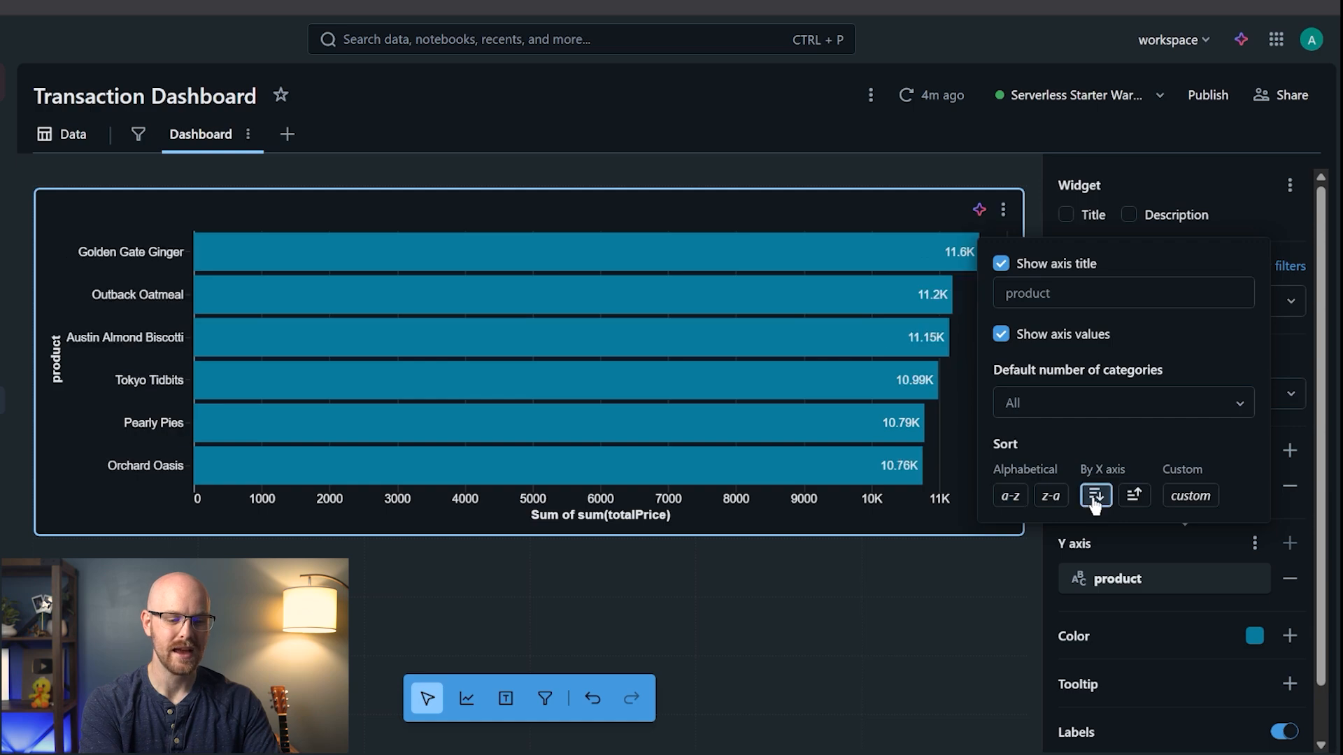
left_click(928, 518)
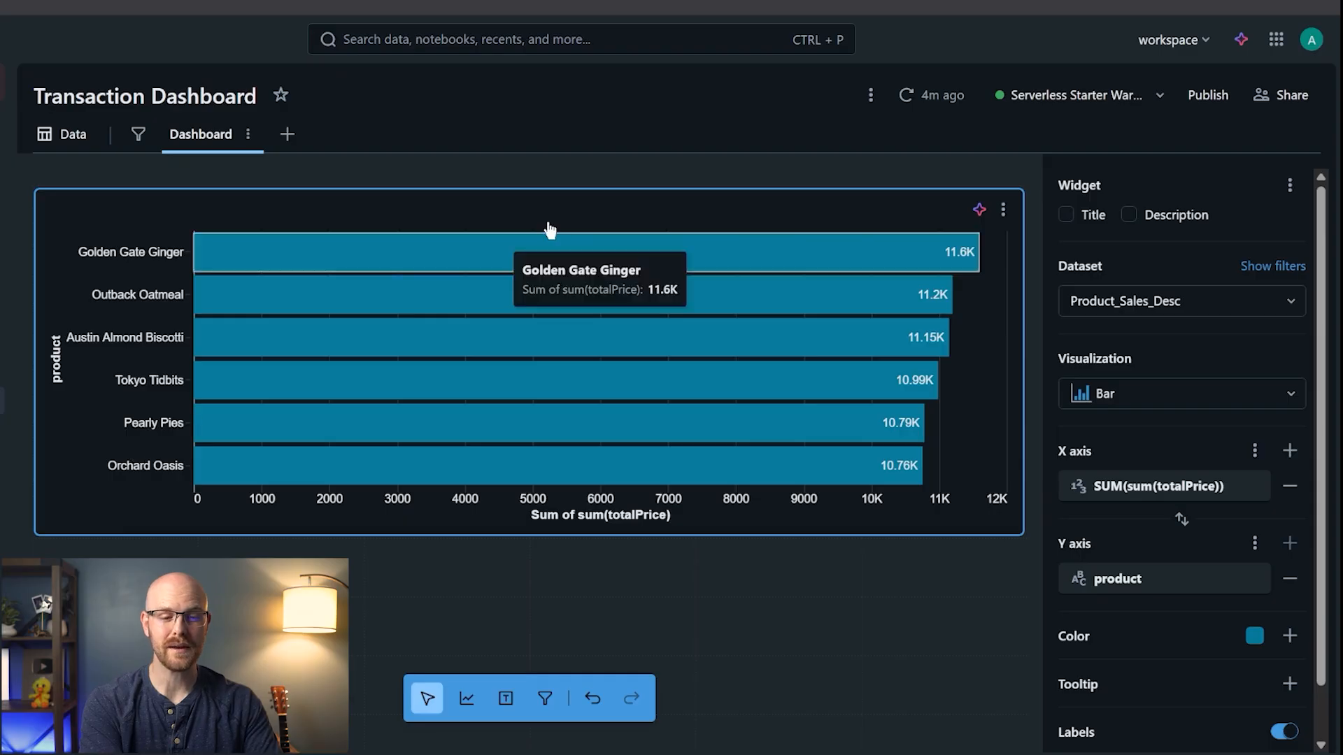
left_click(1066, 216)
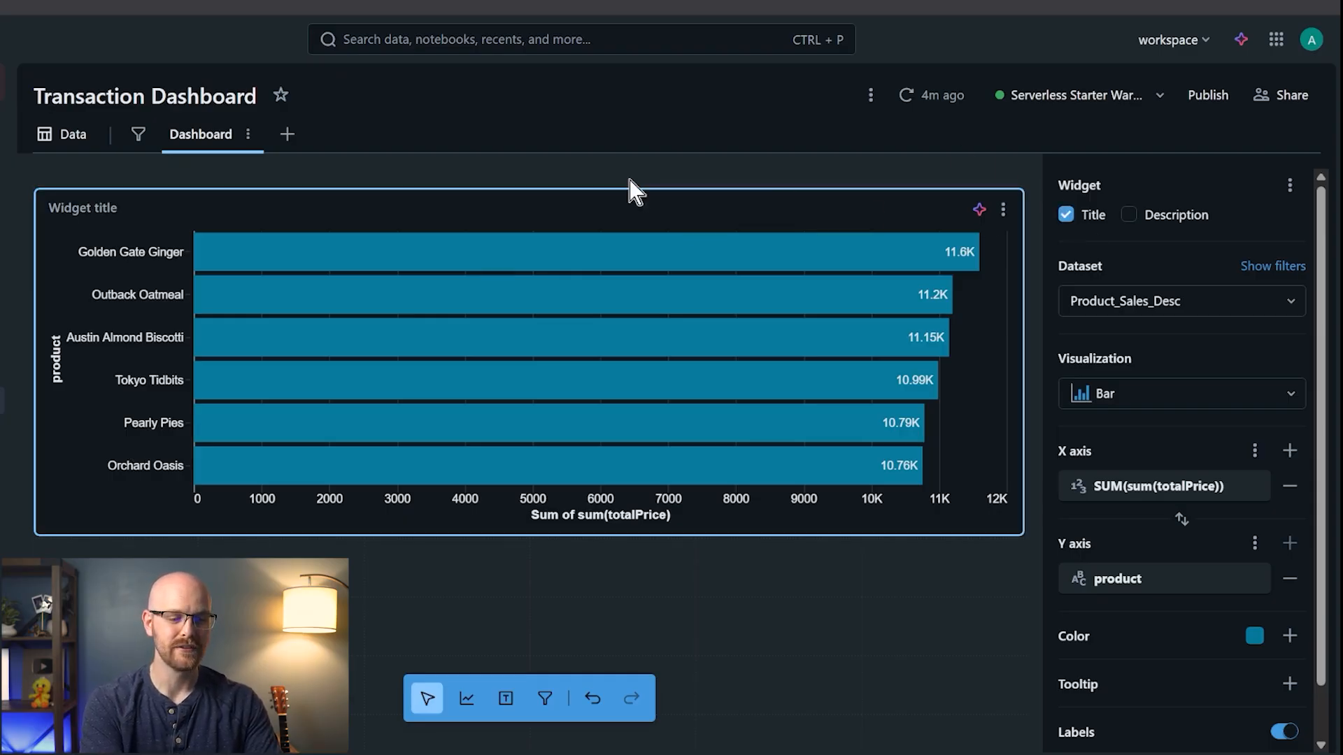
- Enter the title 'Total Price by Product' and a description naming Golden Gate Ginger the highest selling product
left_click(124, 207)
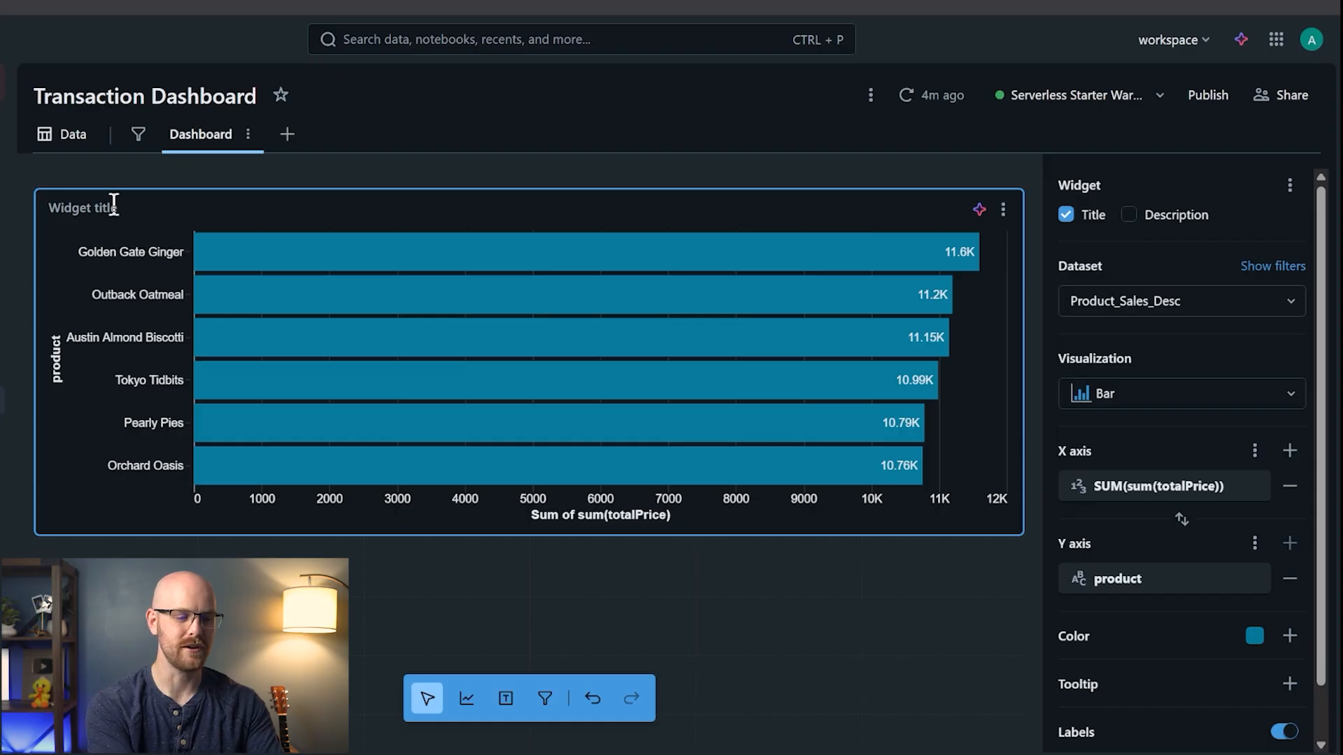
type("Total Price by Prod")
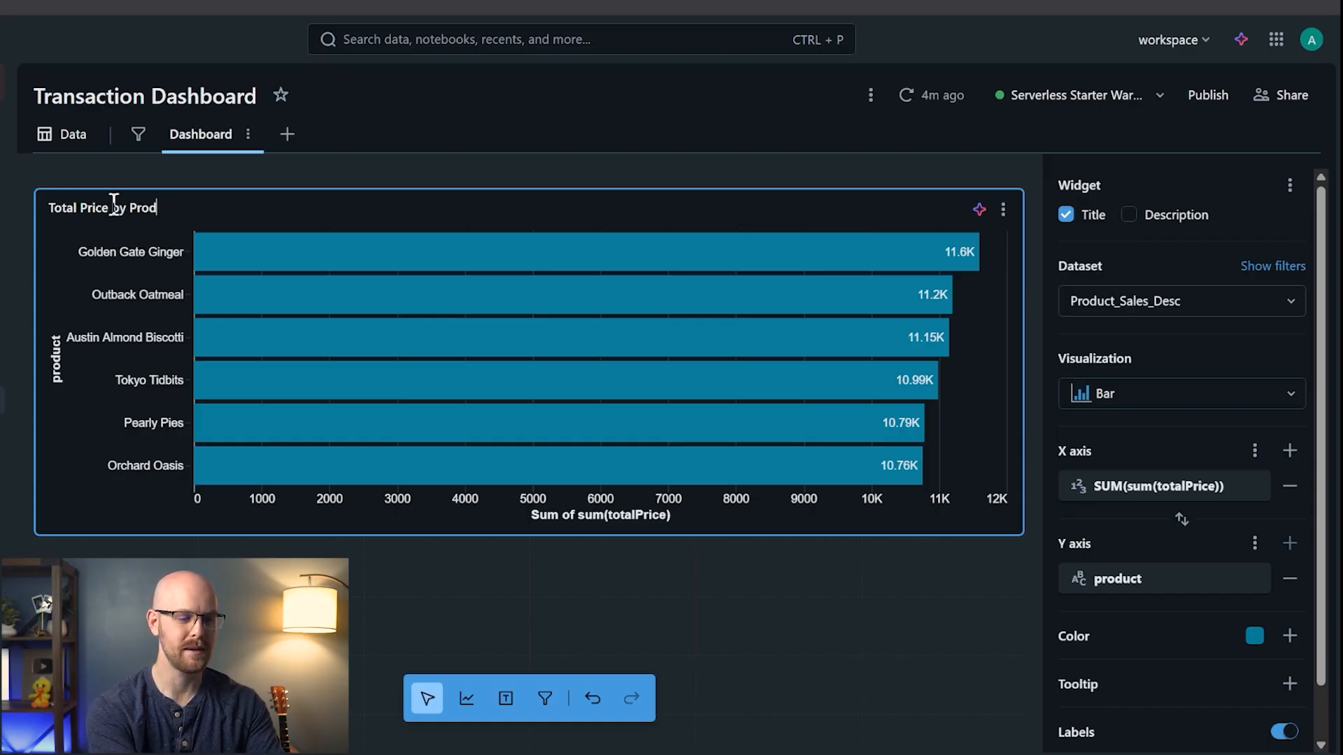
type("uct")
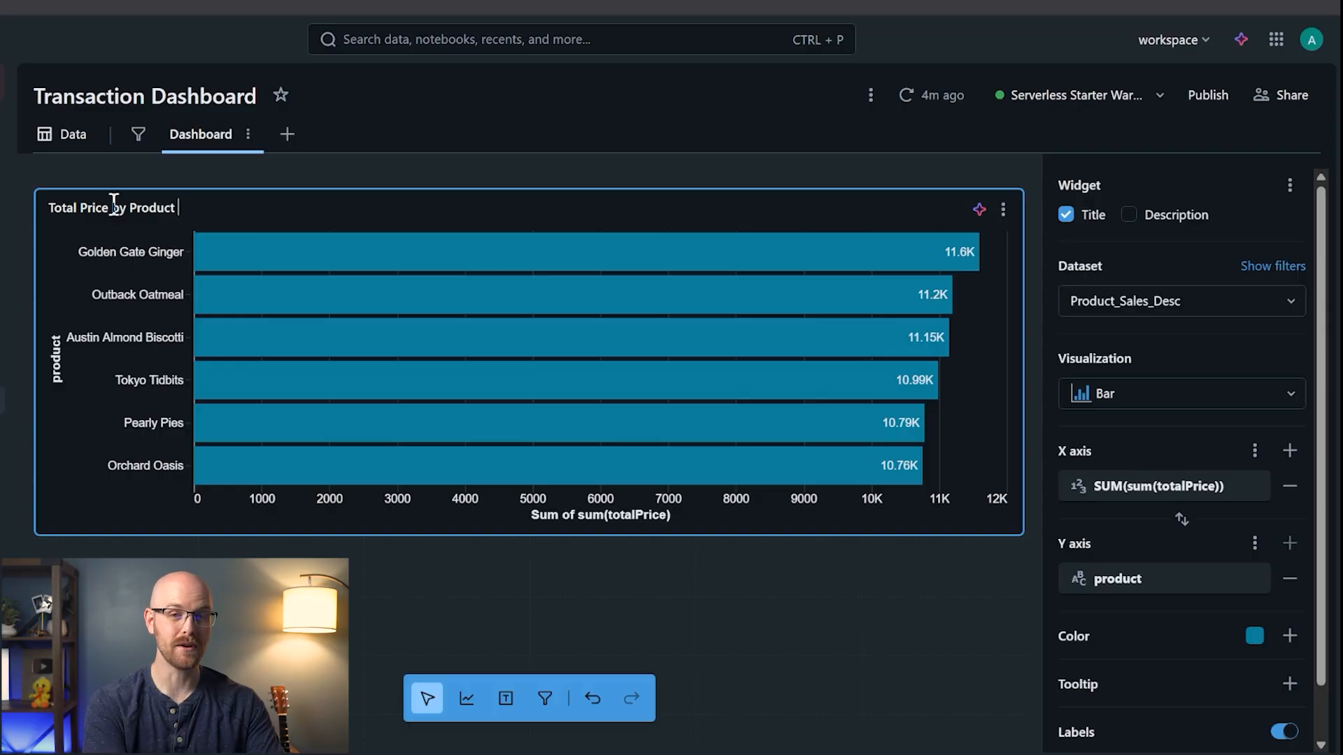
left_click(1129, 214)
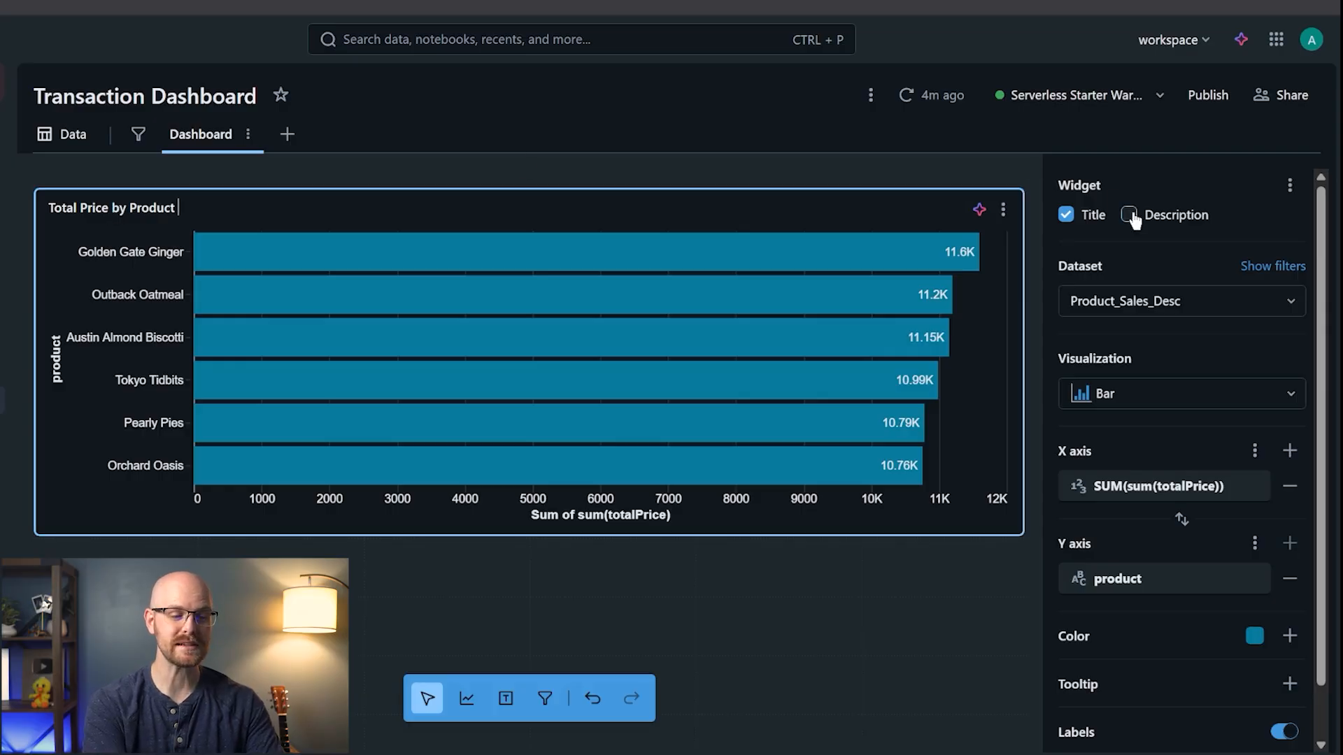
left_click(127, 233)
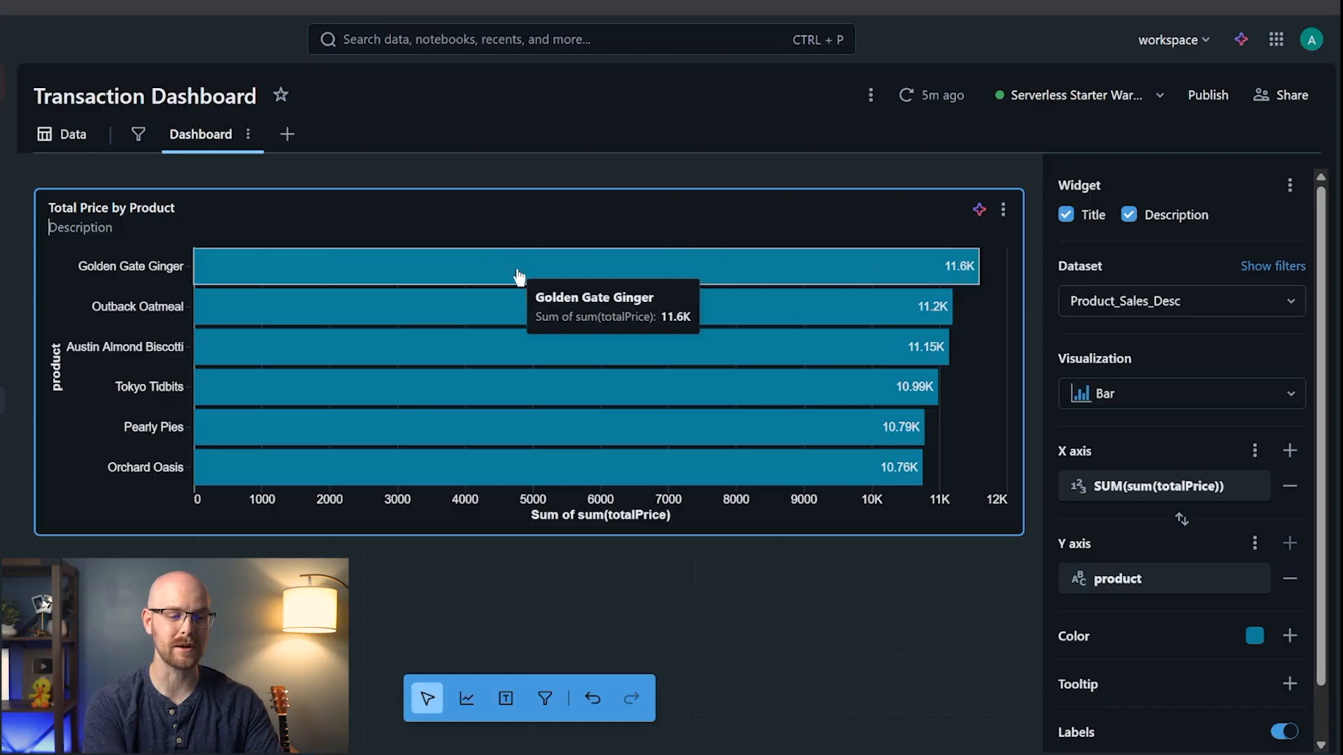
type("G")
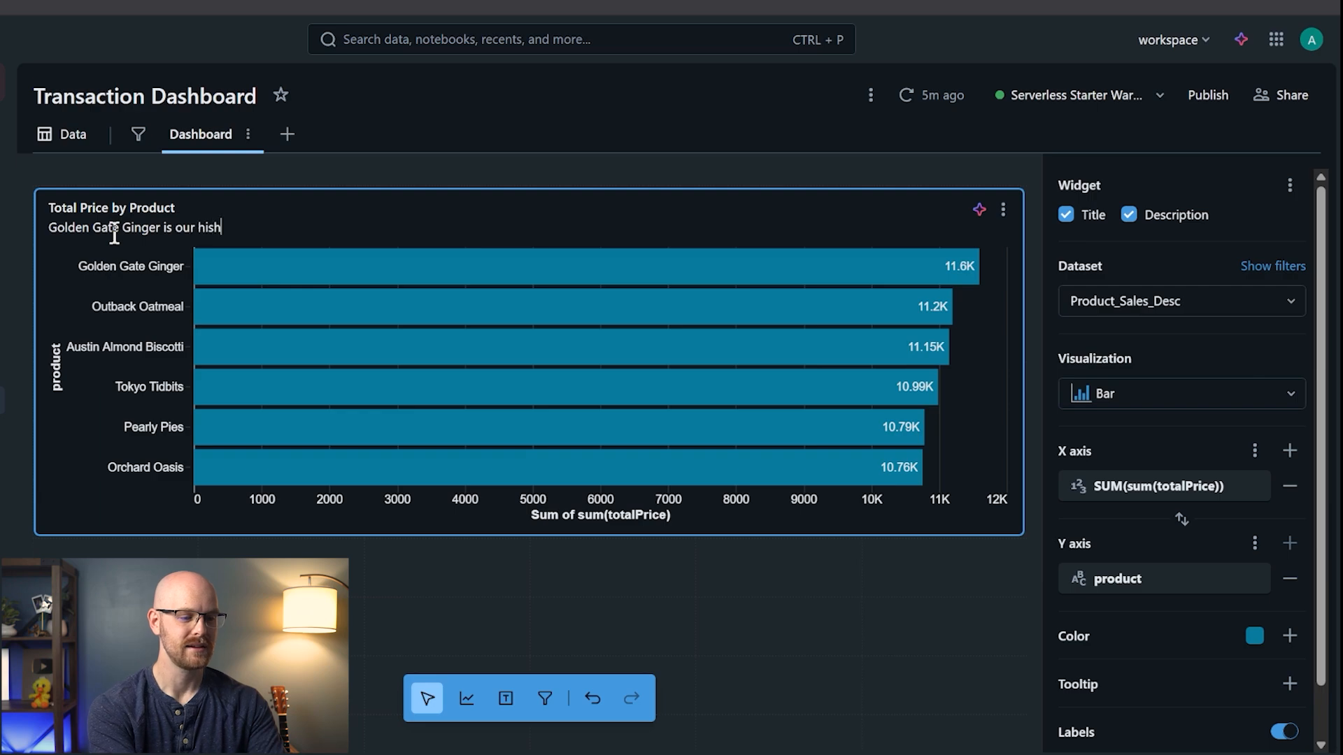
type("olden Gate Ginger is our highest selli")
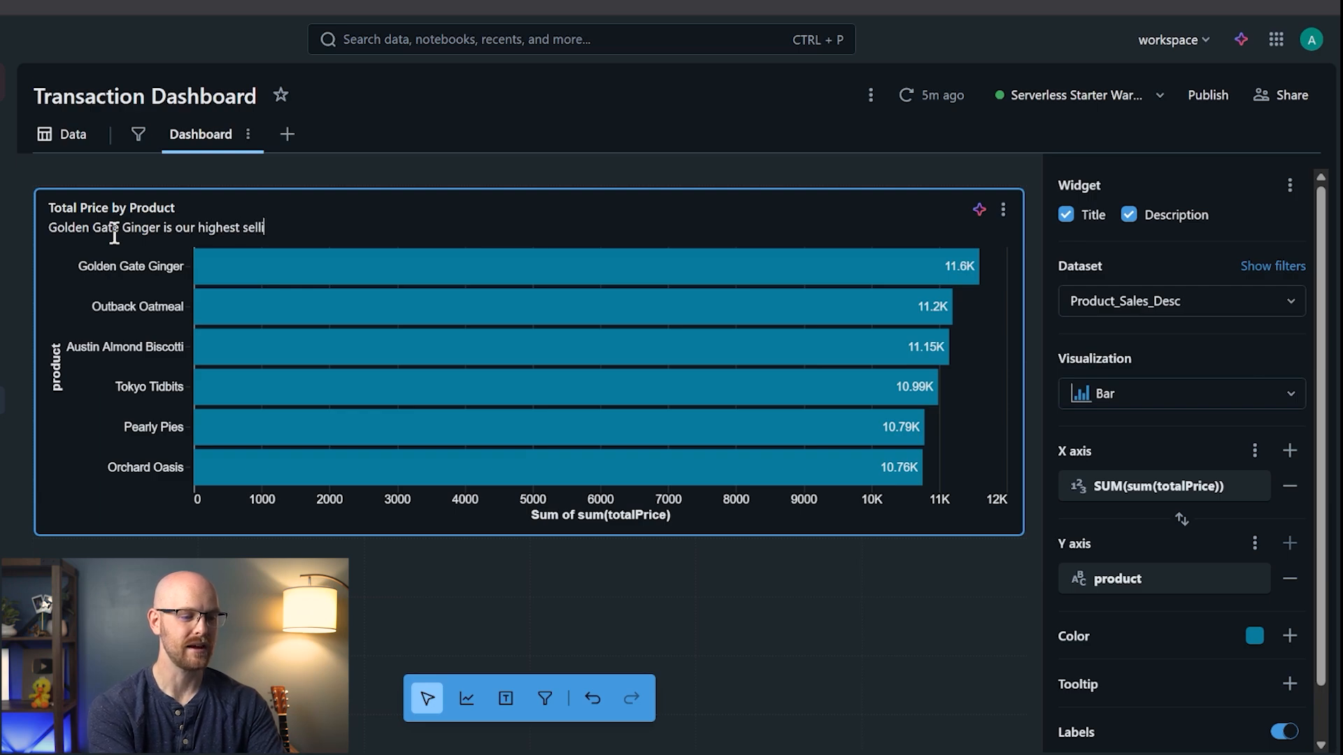
type("ng product 8 years in a row.")
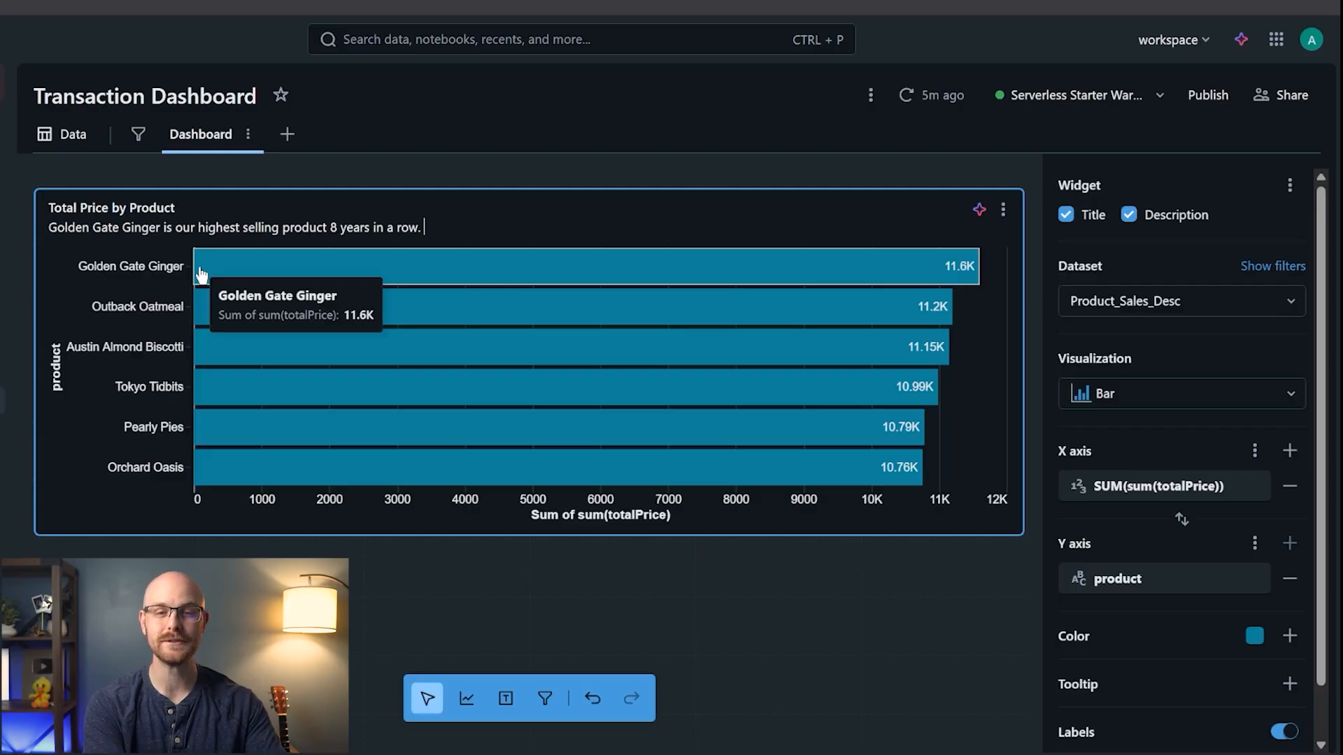
scroll(1216, 186, "down", 2)
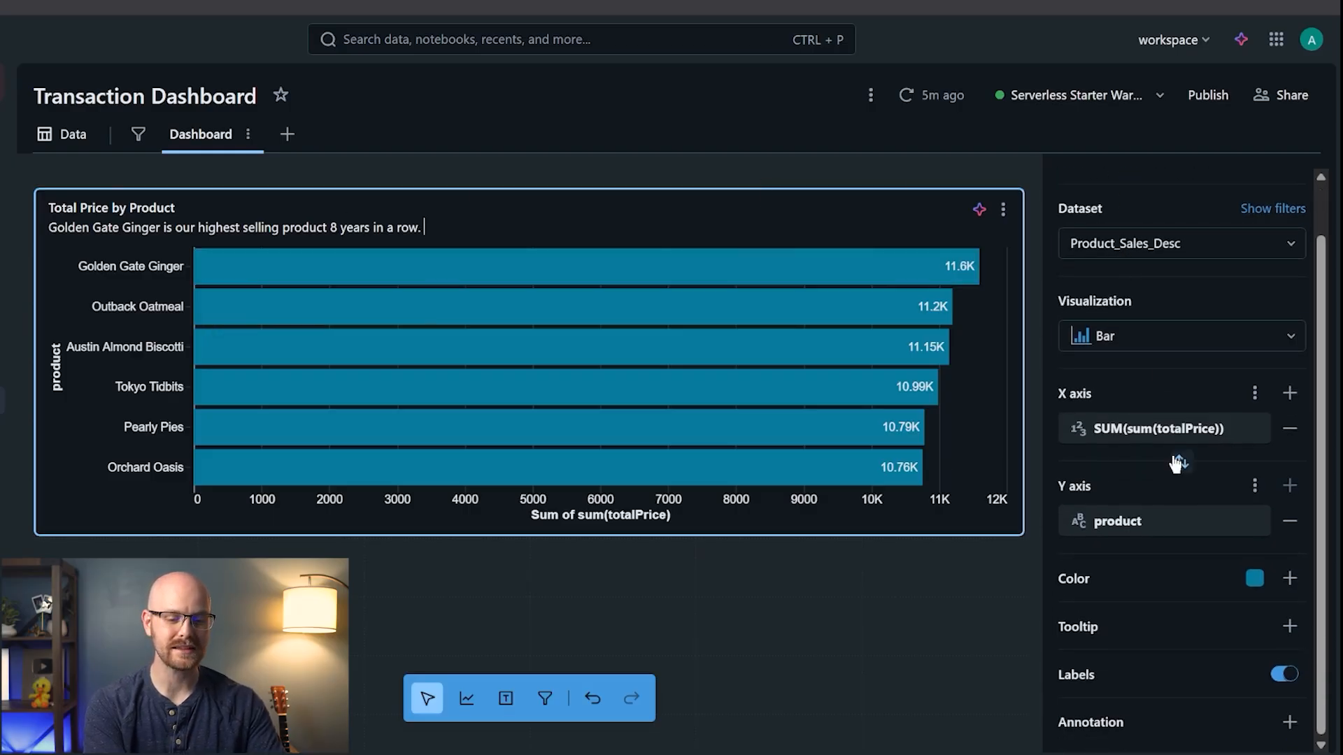
left_click(1254, 580)
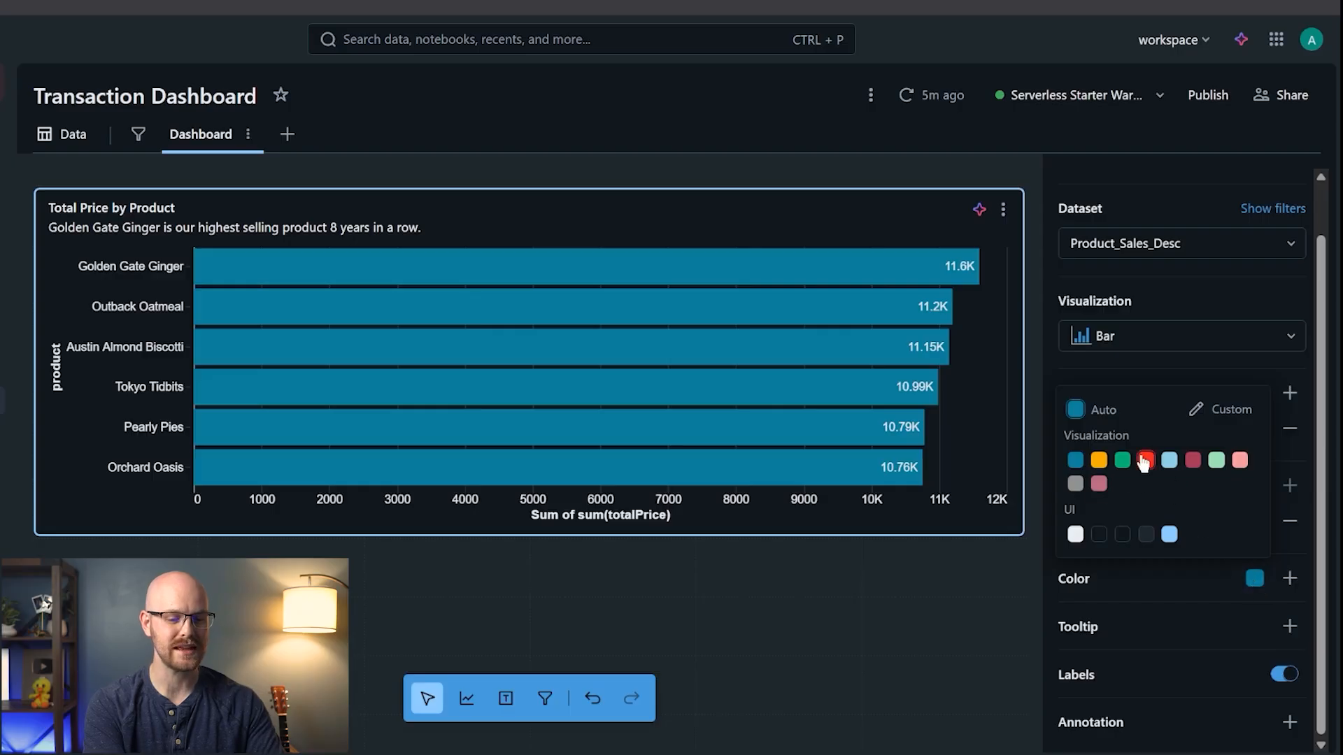
- Try a pale blue custom bar colour and per-product colouring, then remove the product colouring
left_click(1231, 411)
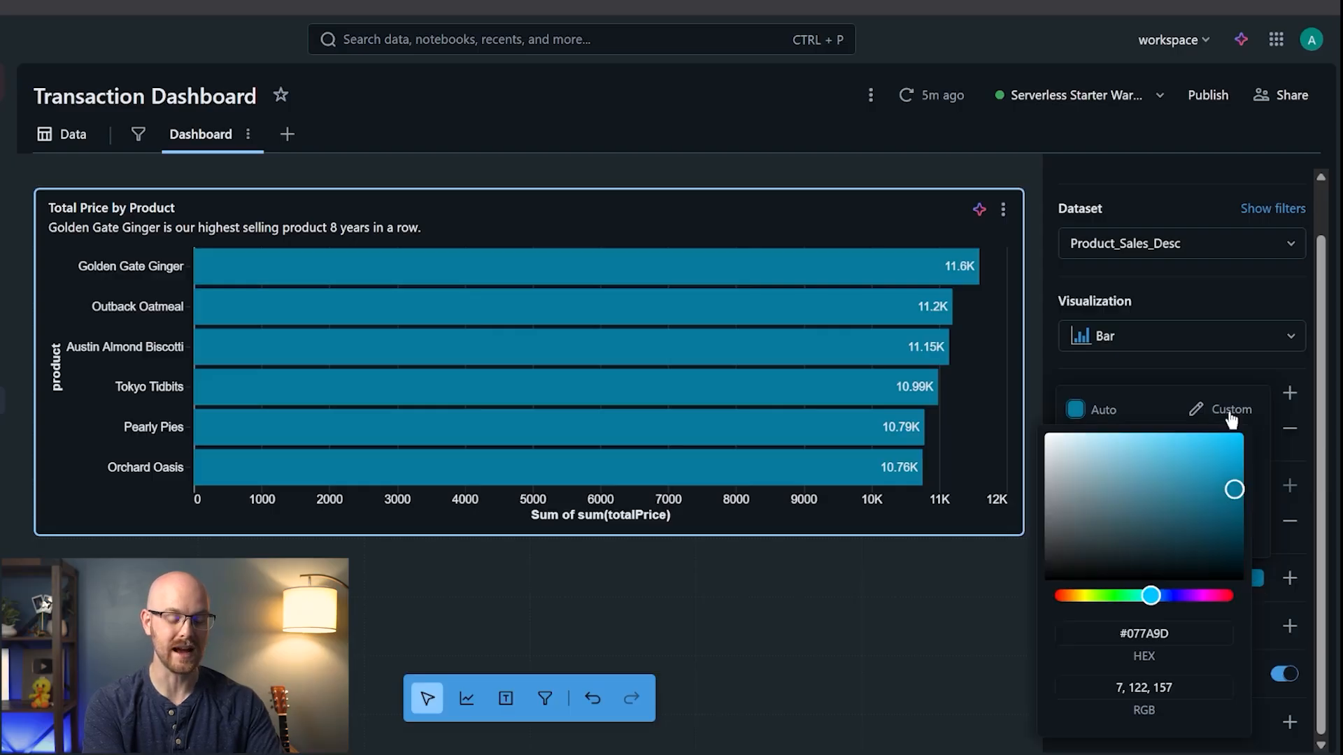
left_click_drag(1233, 488, 1115, 445)
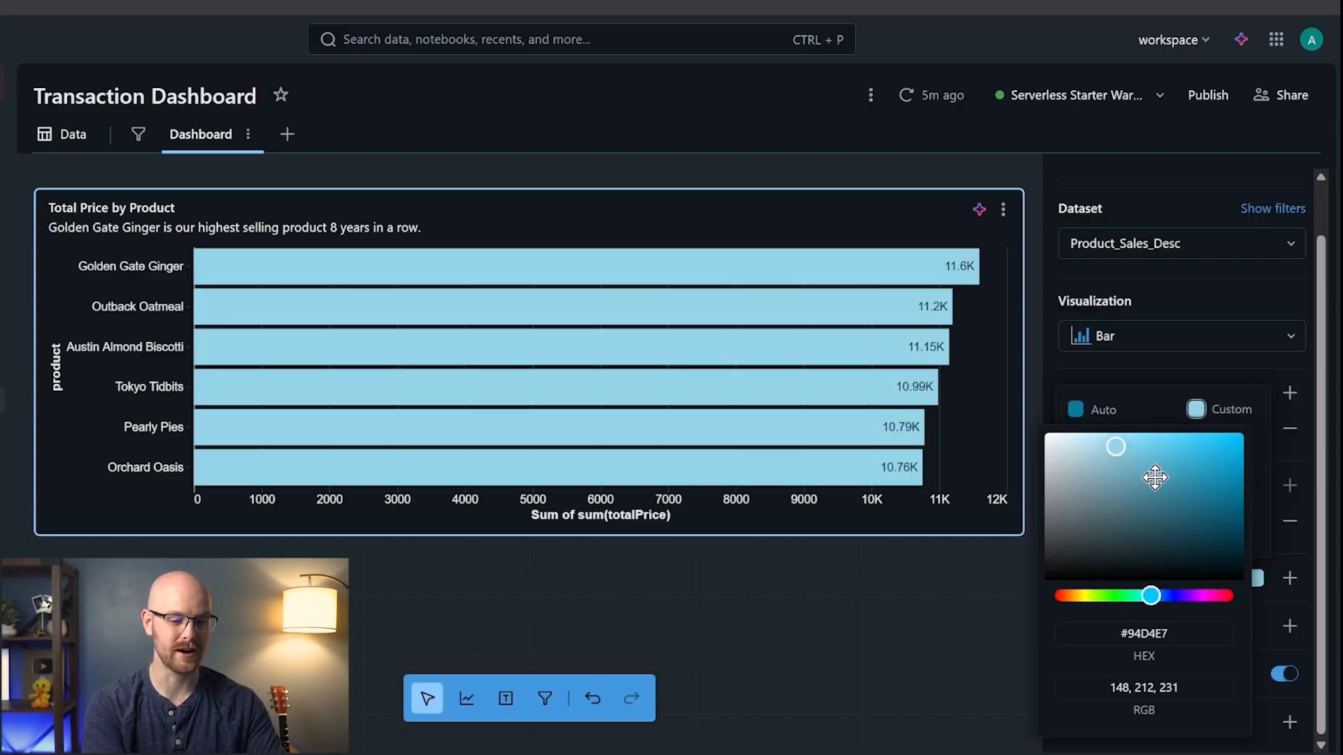
left_click(1165, 371)
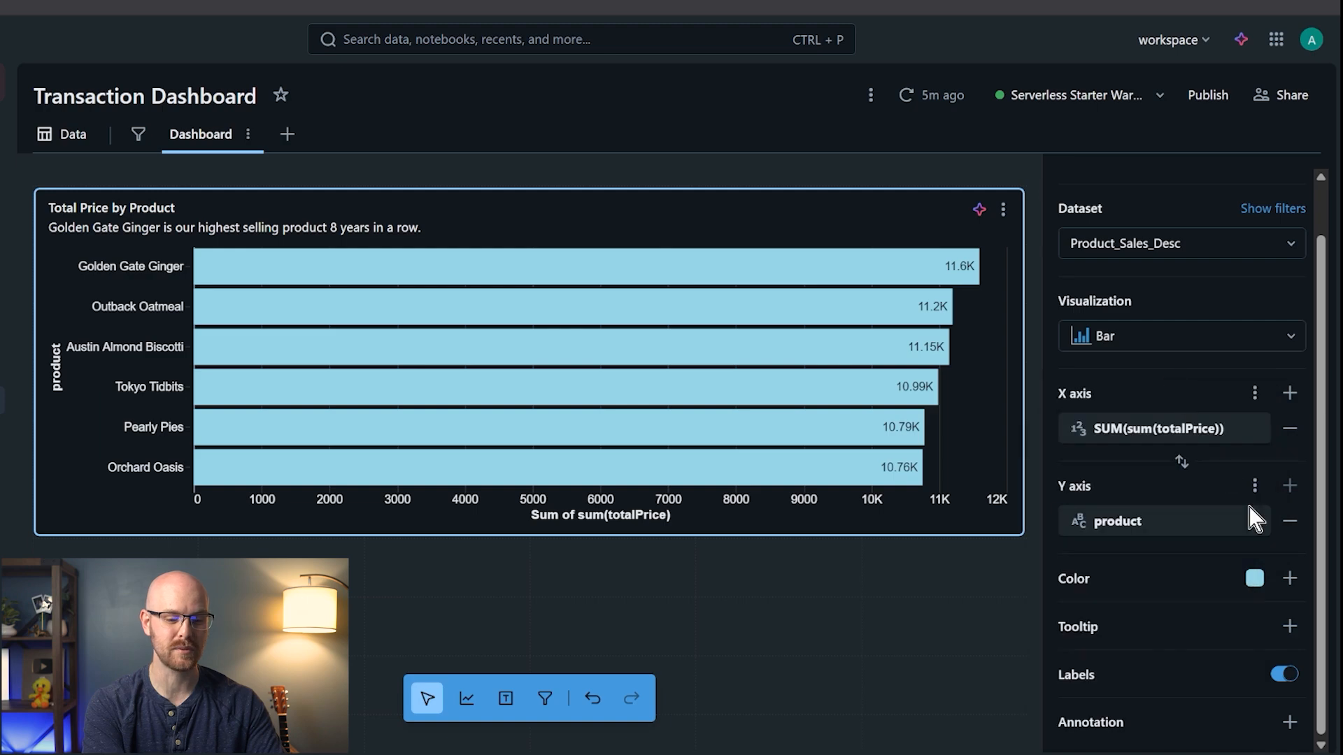
left_click(1289, 579)
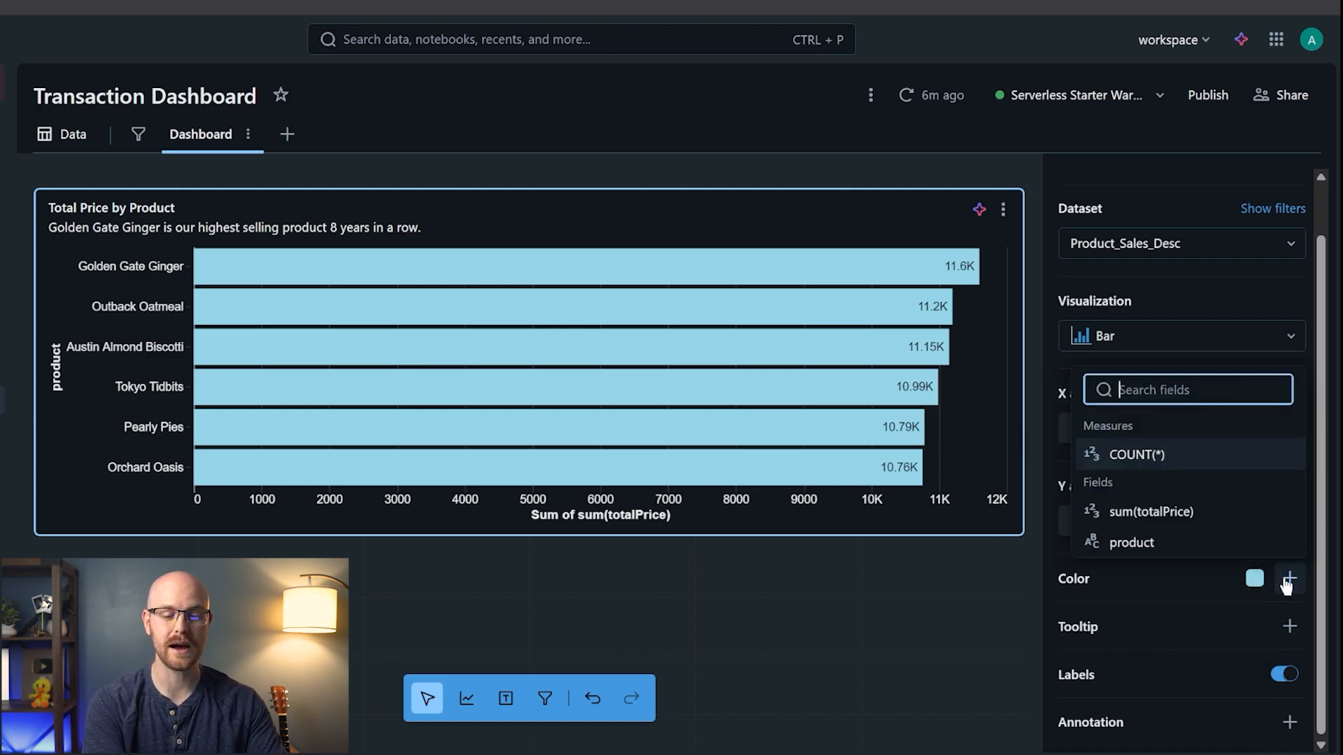
left_click(1131, 542)
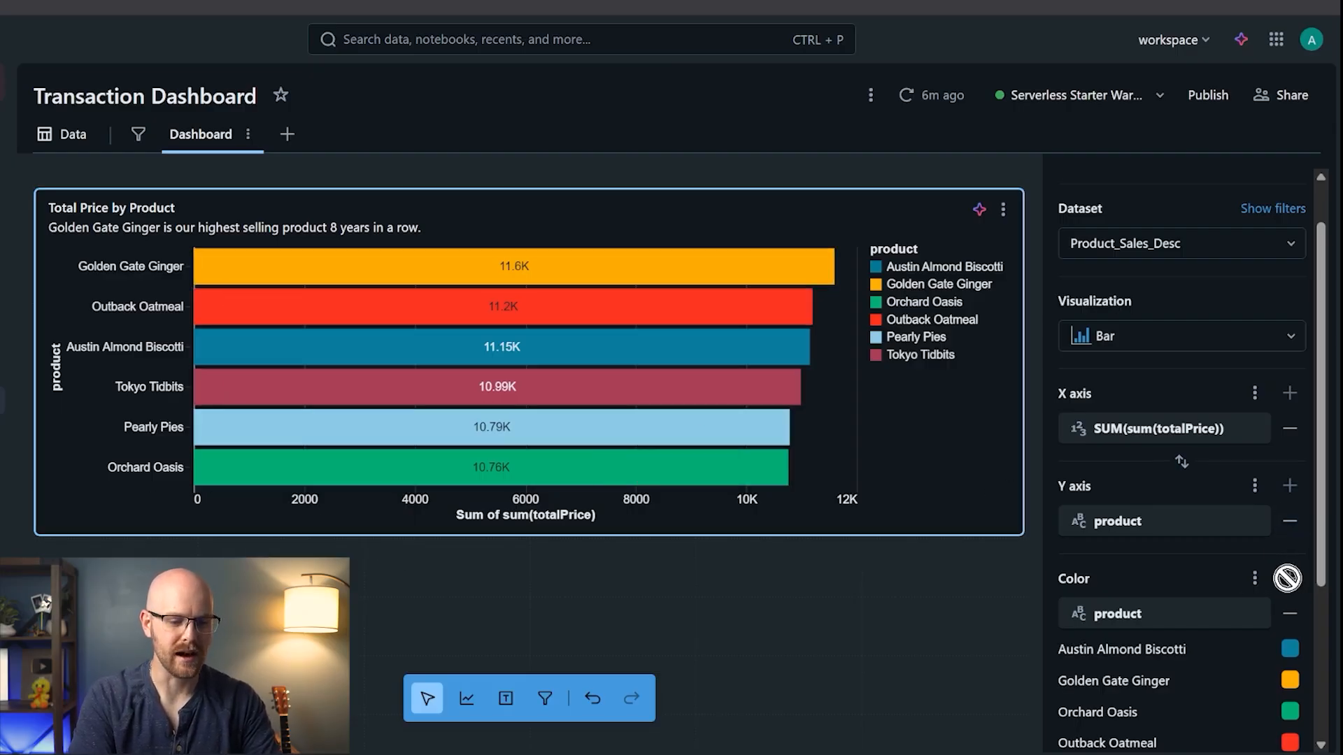
left_click(1290, 614)
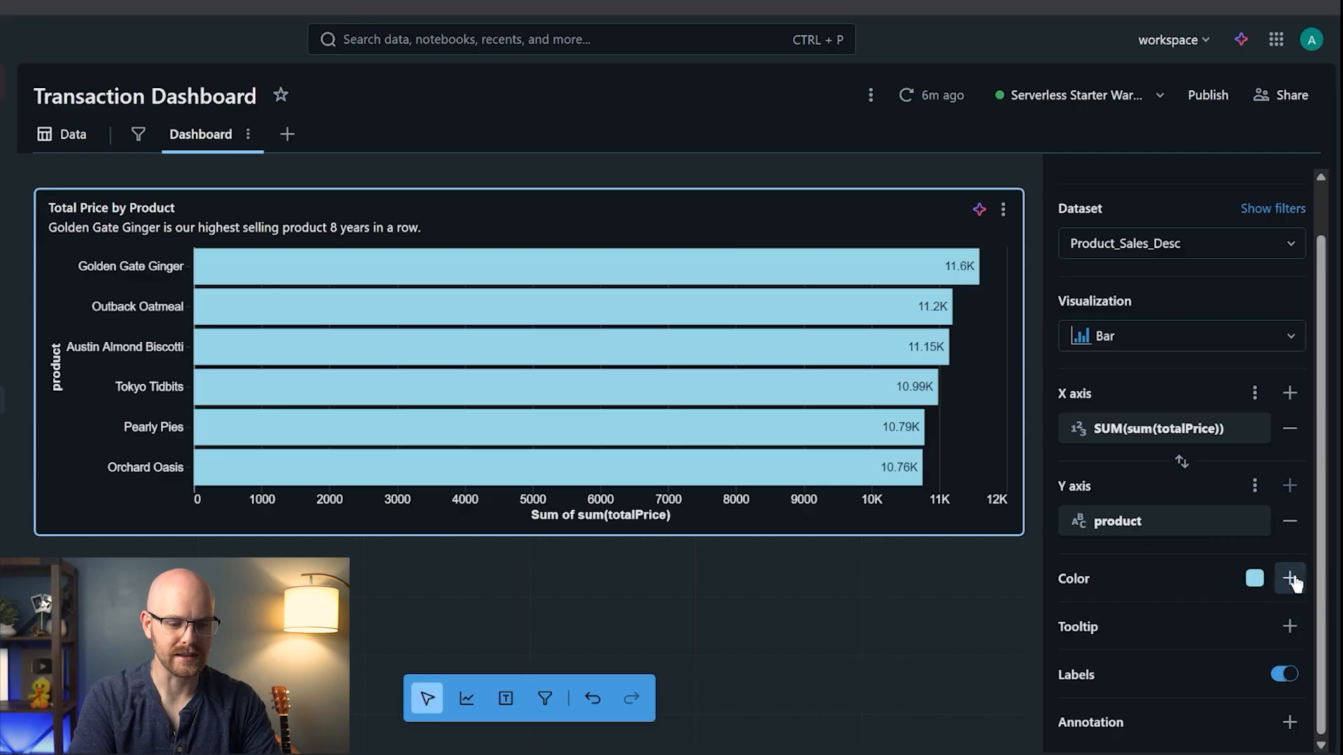
- Shade the bars by total price using the Green Blue colour ramp
left_click(1290, 578)
left_click(1215, 518)
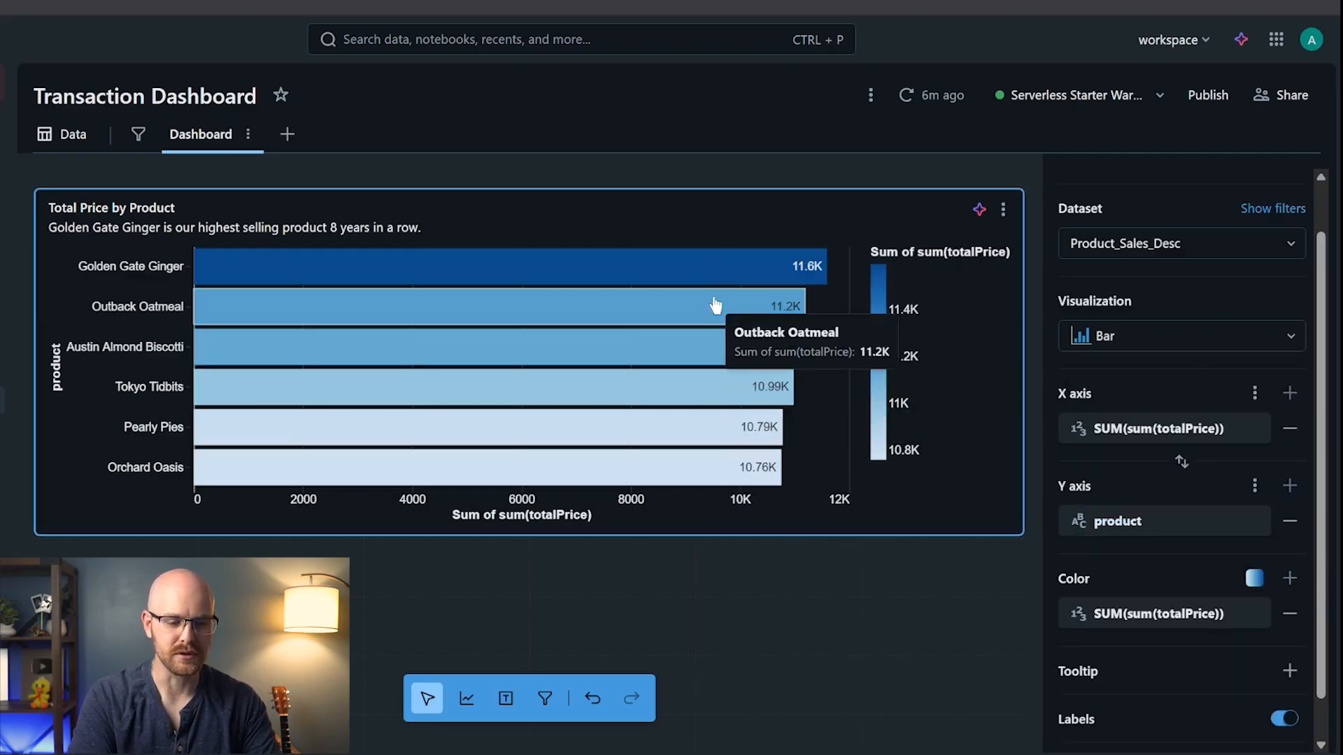
left_click(1254, 580)
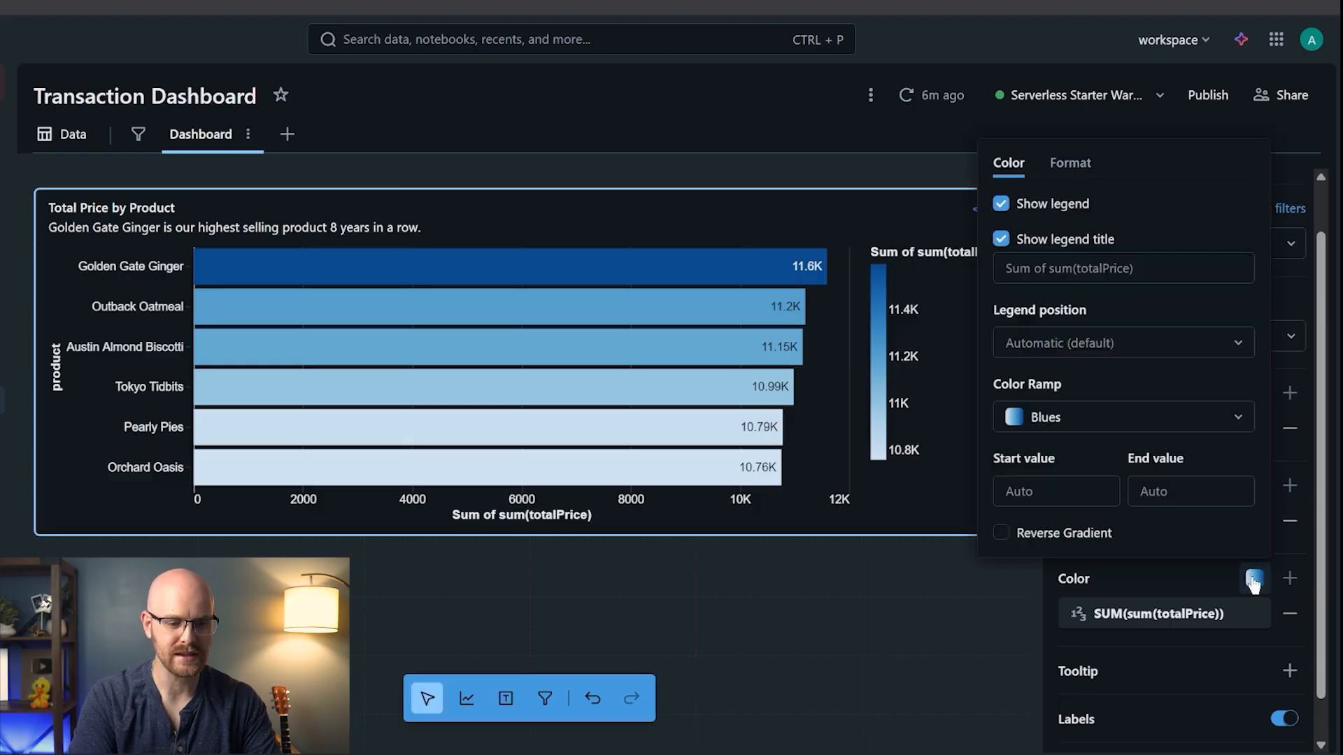
left_click(1232, 427)
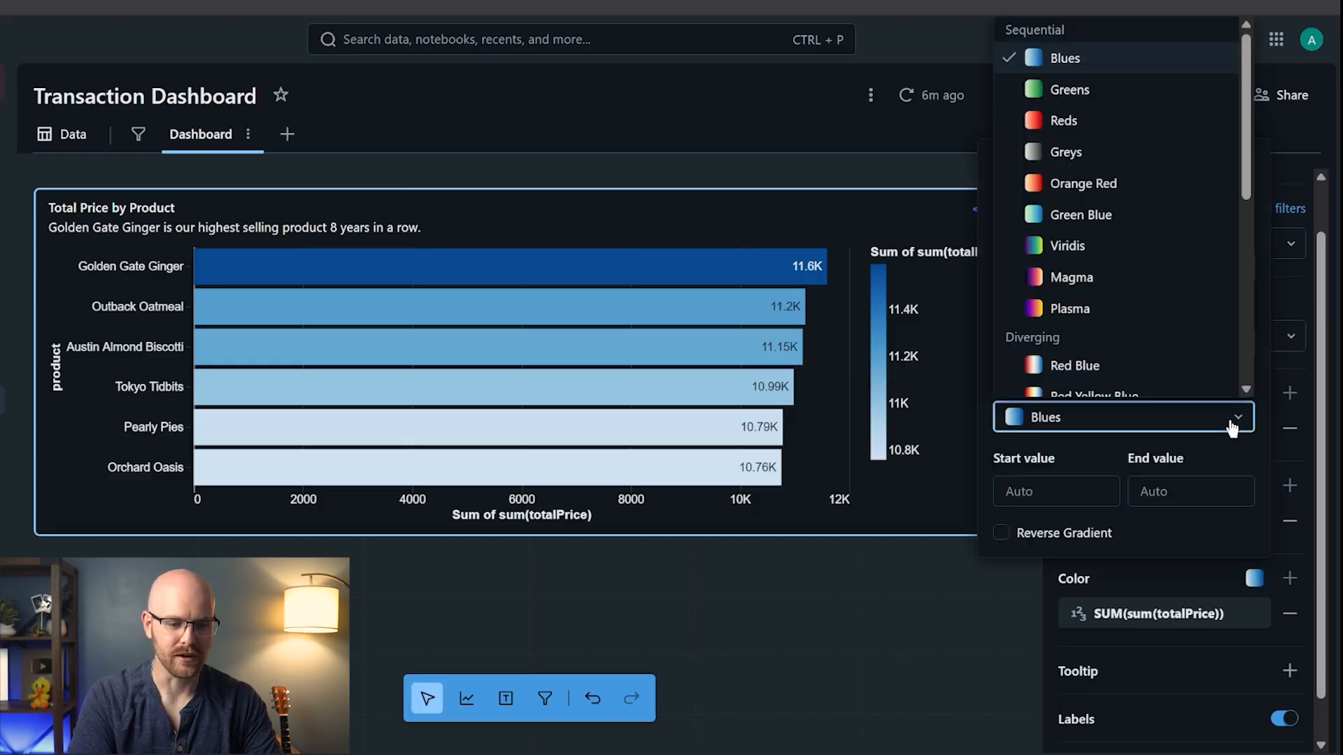
scroll(1142, 288, "down", 1)
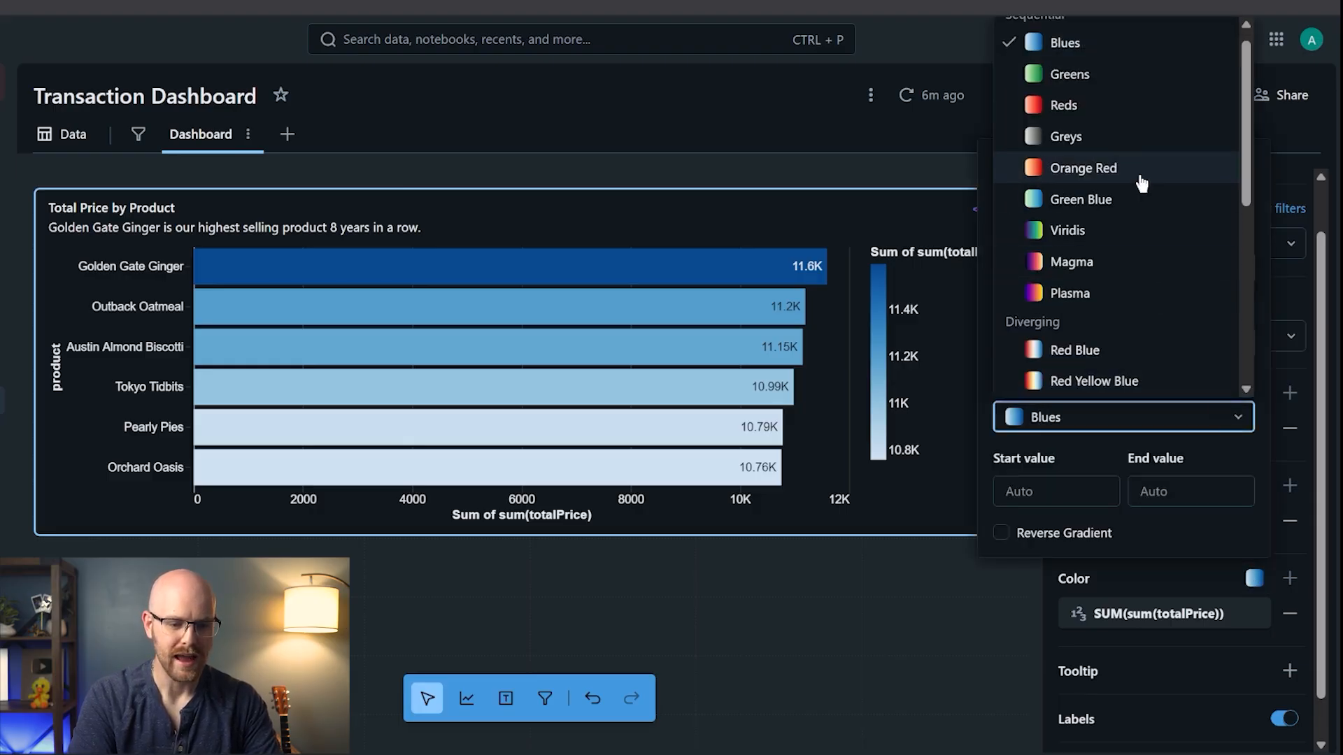
left_click(1128, 199)
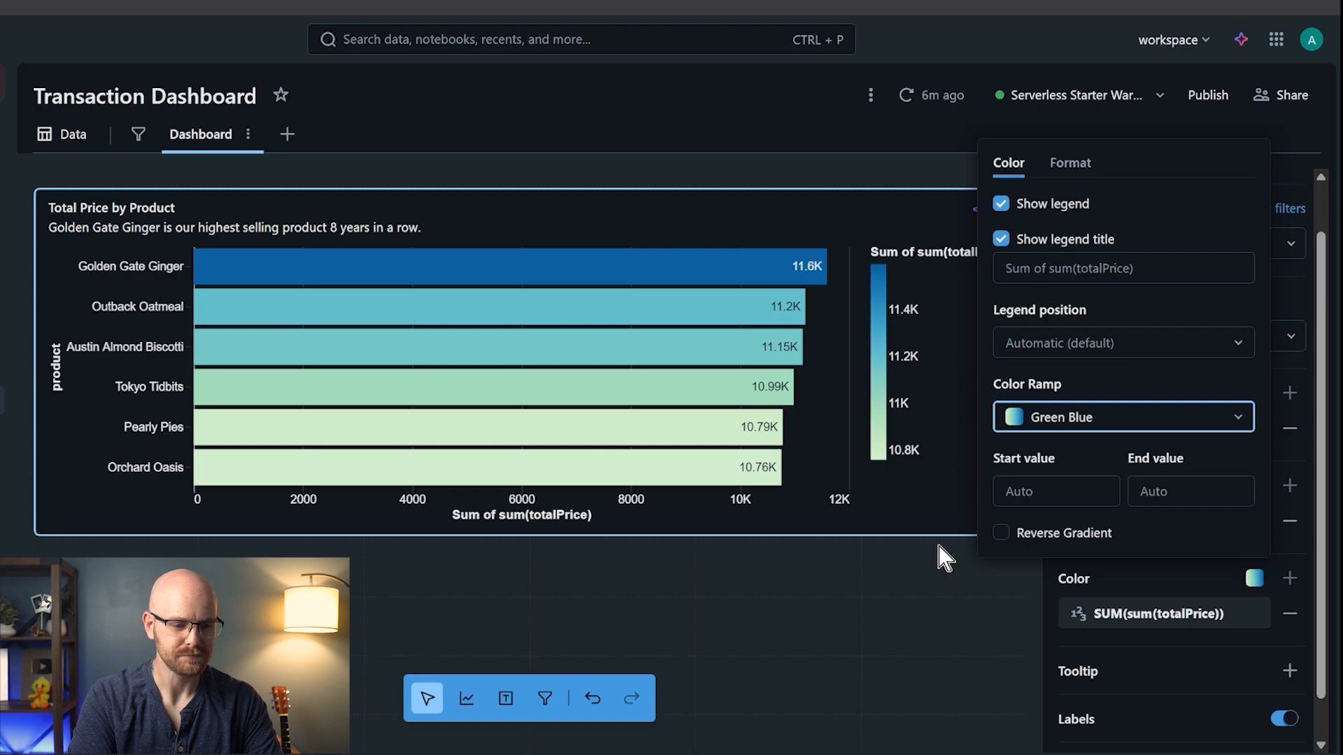
left_click(909, 513)
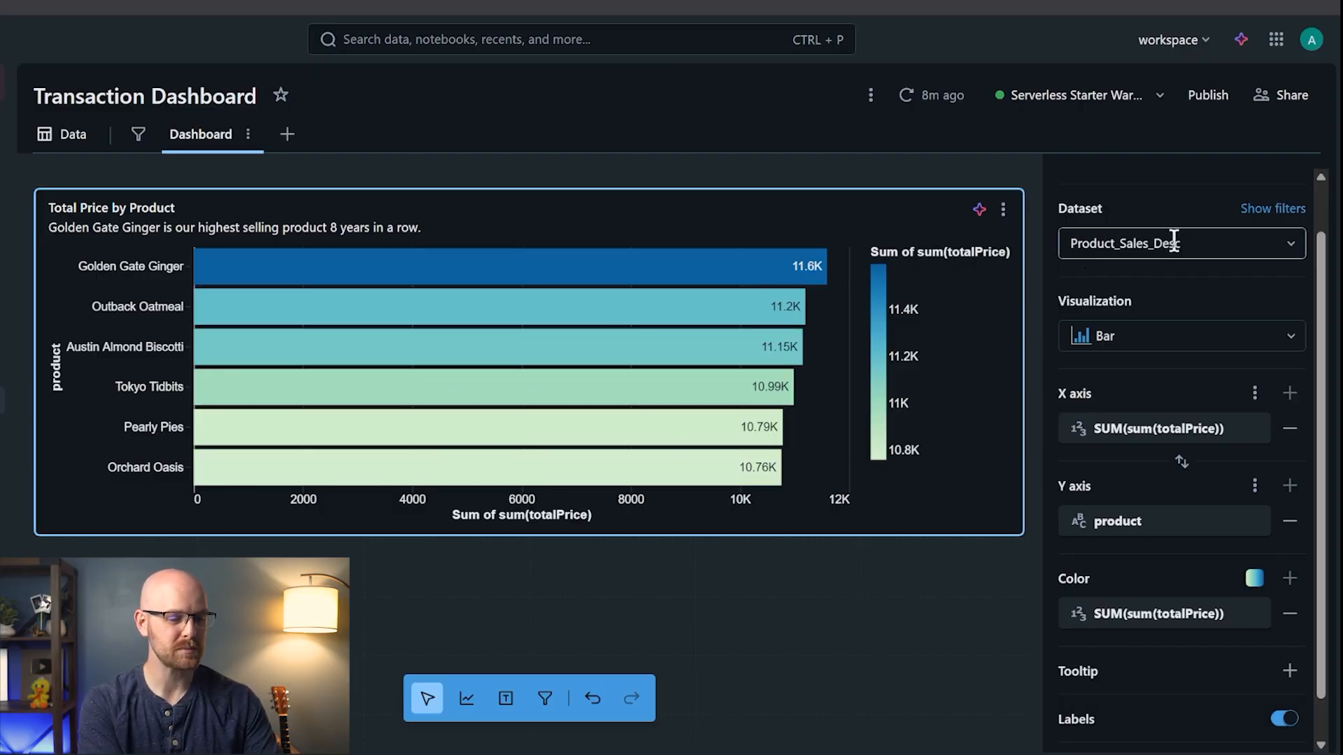
left_click(66, 137)
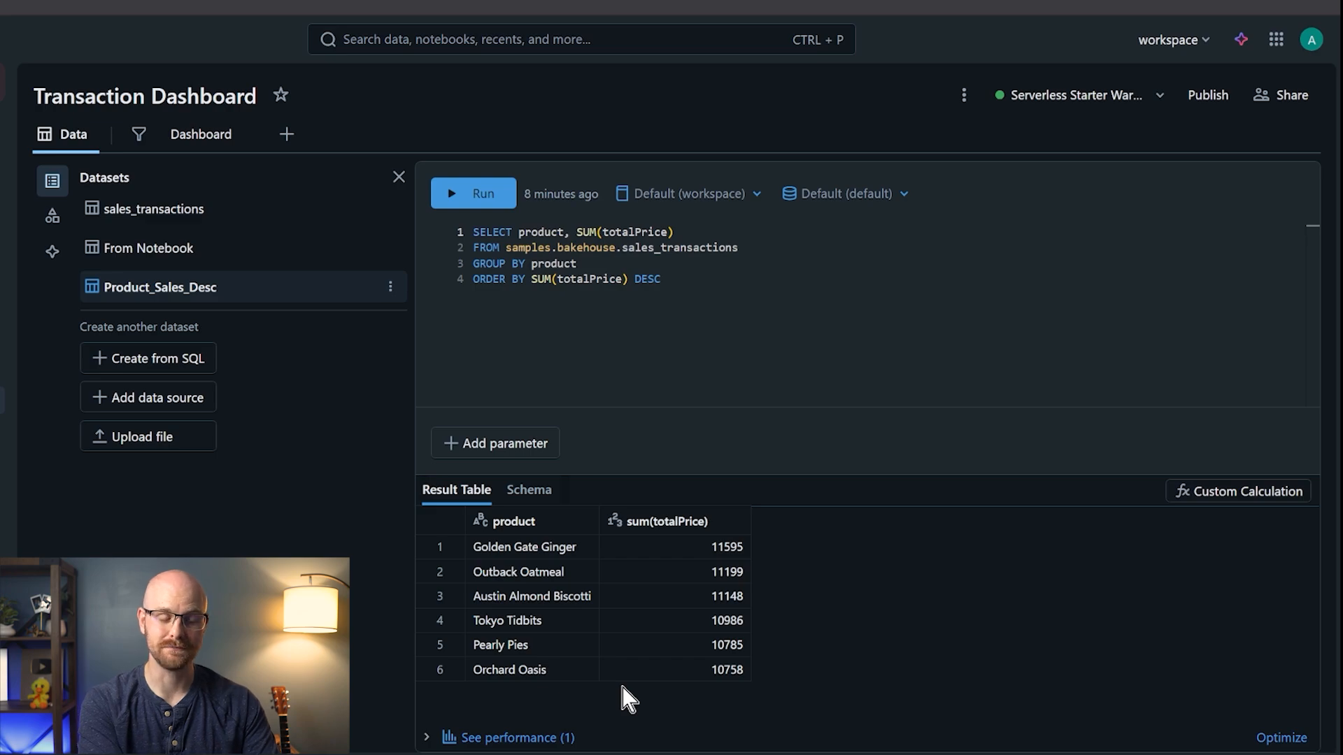
left_click(244, 214)
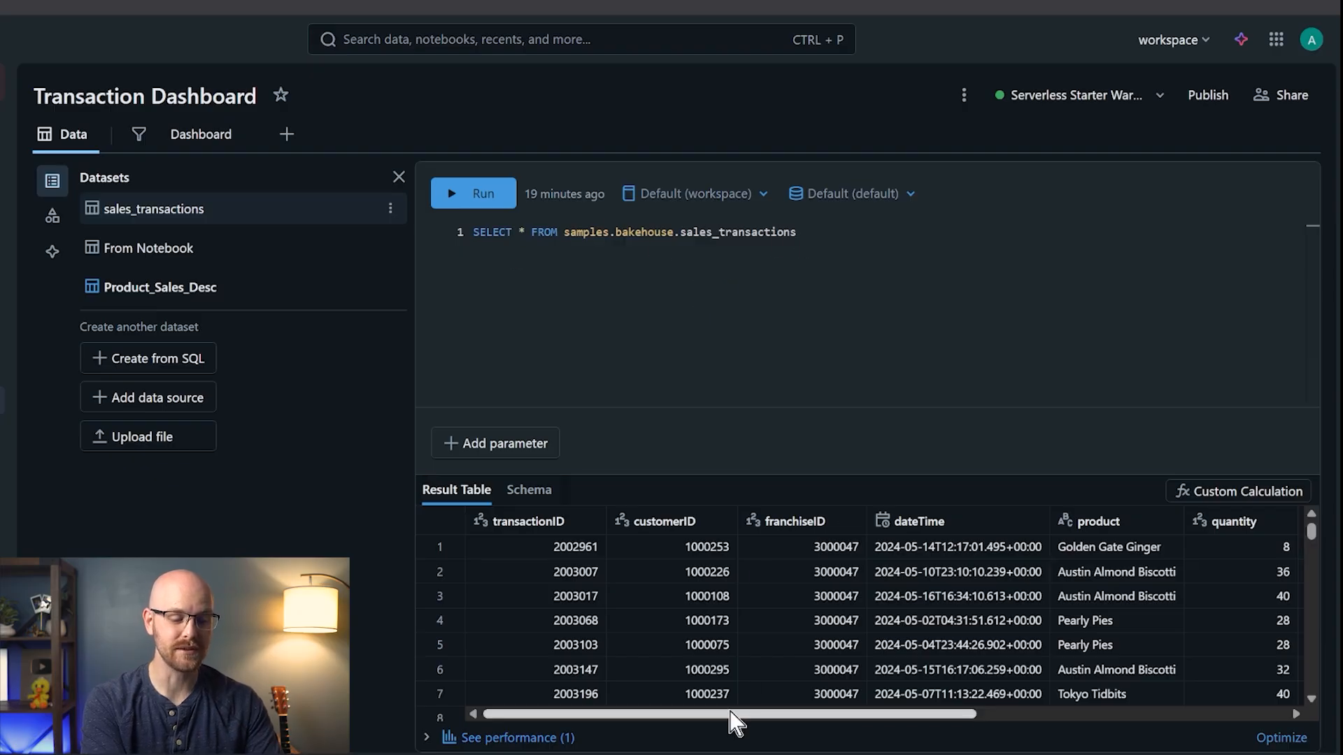
left_click_drag(734, 719, 854, 724)
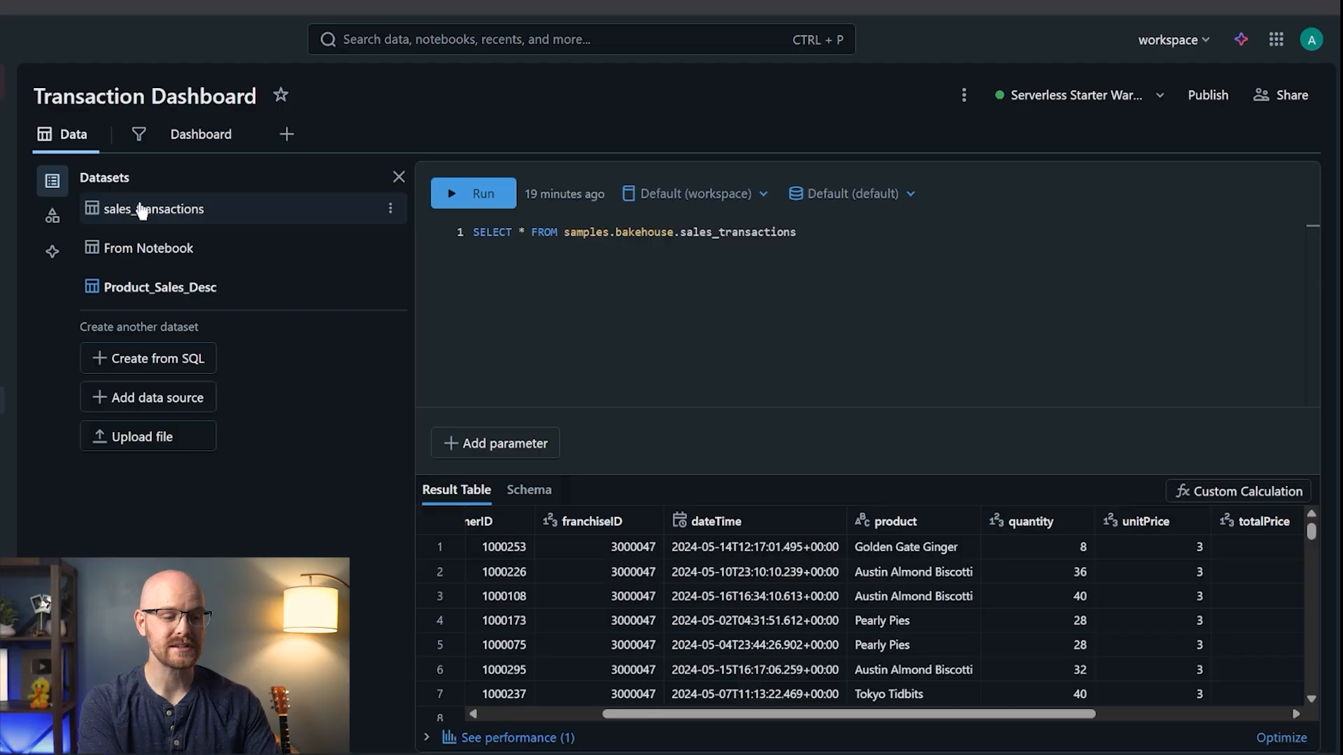
left_click(194, 136)
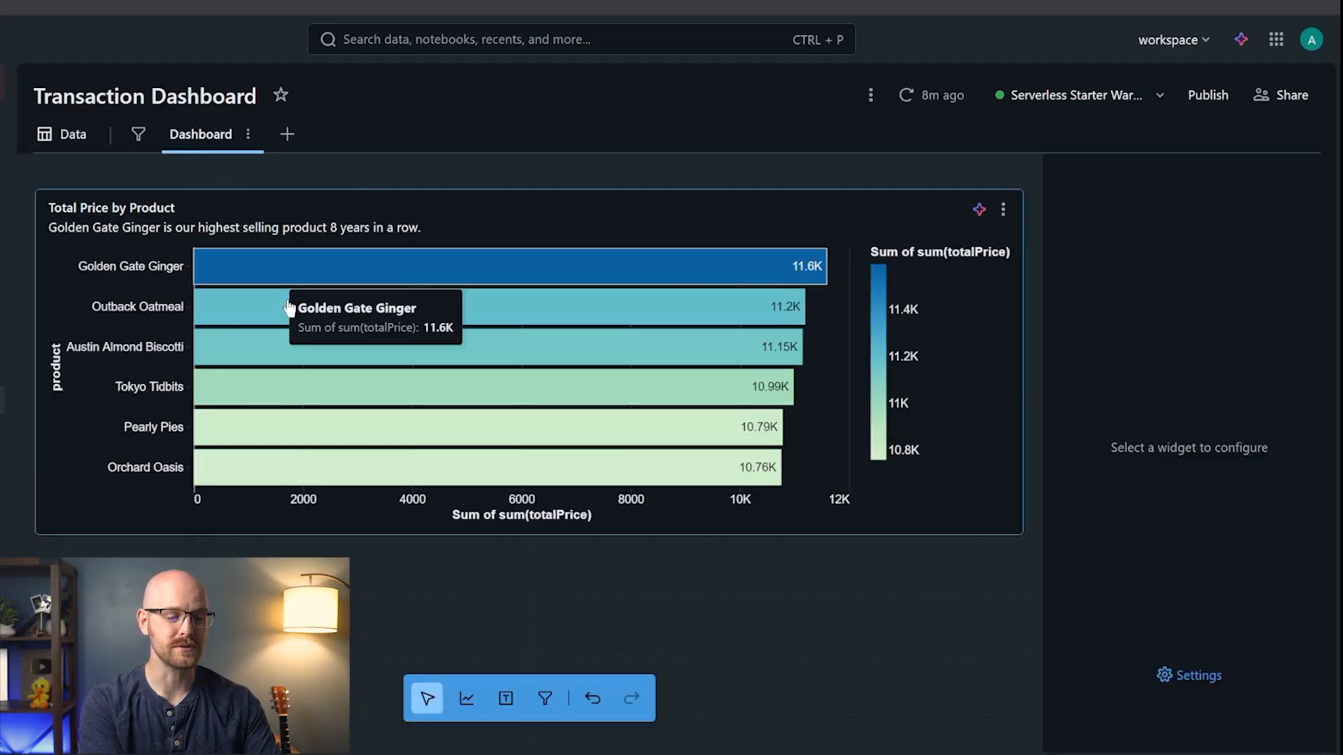
left_click(466, 698)
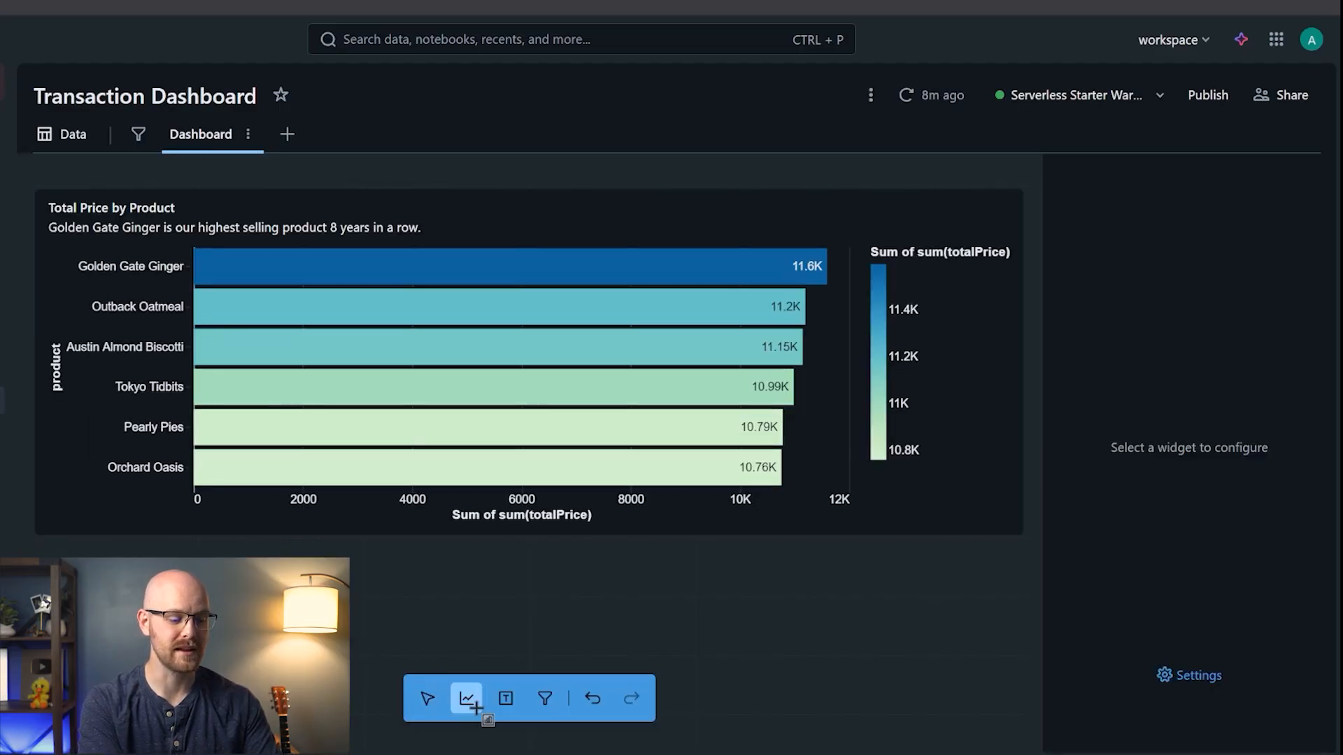
- Place a new Pie chart widget below the bar chart, based on the sales_transactions dataset
left_click(279, 648)
scroll(280, 647, "down", 4)
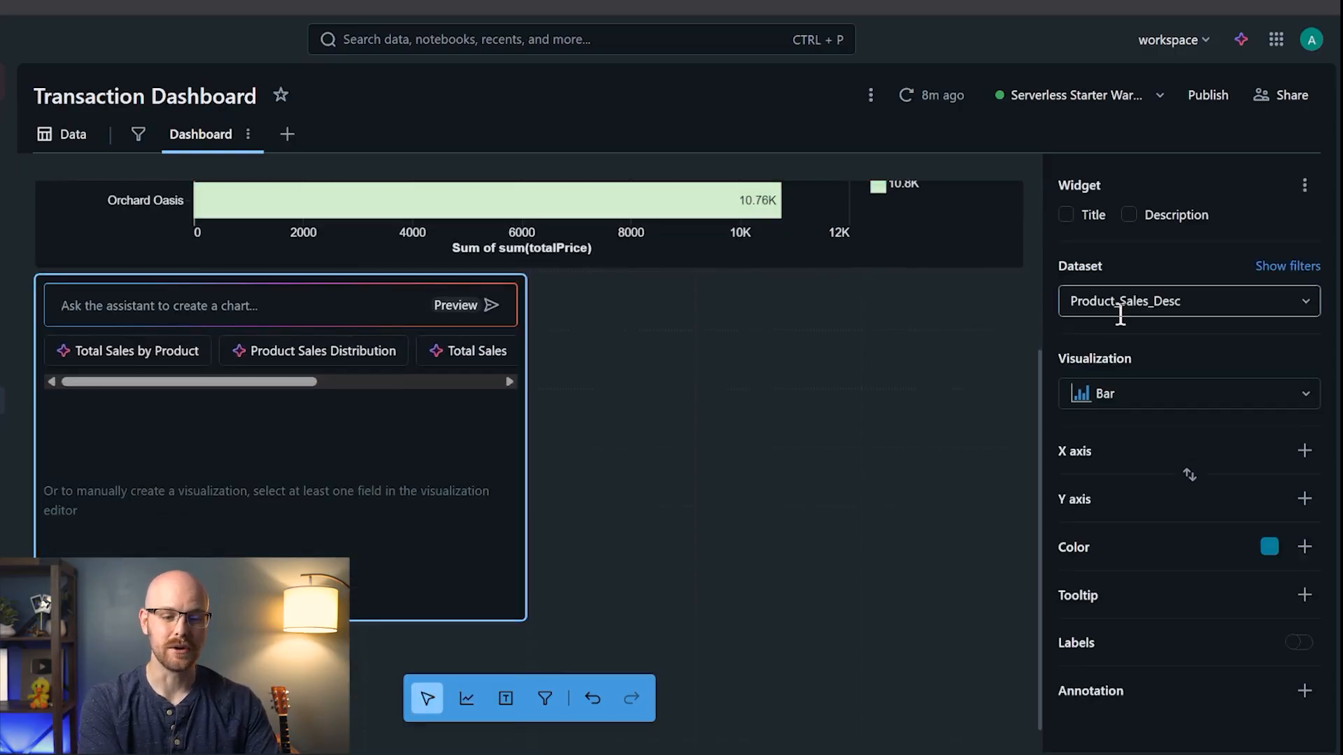
left_click(1196, 300)
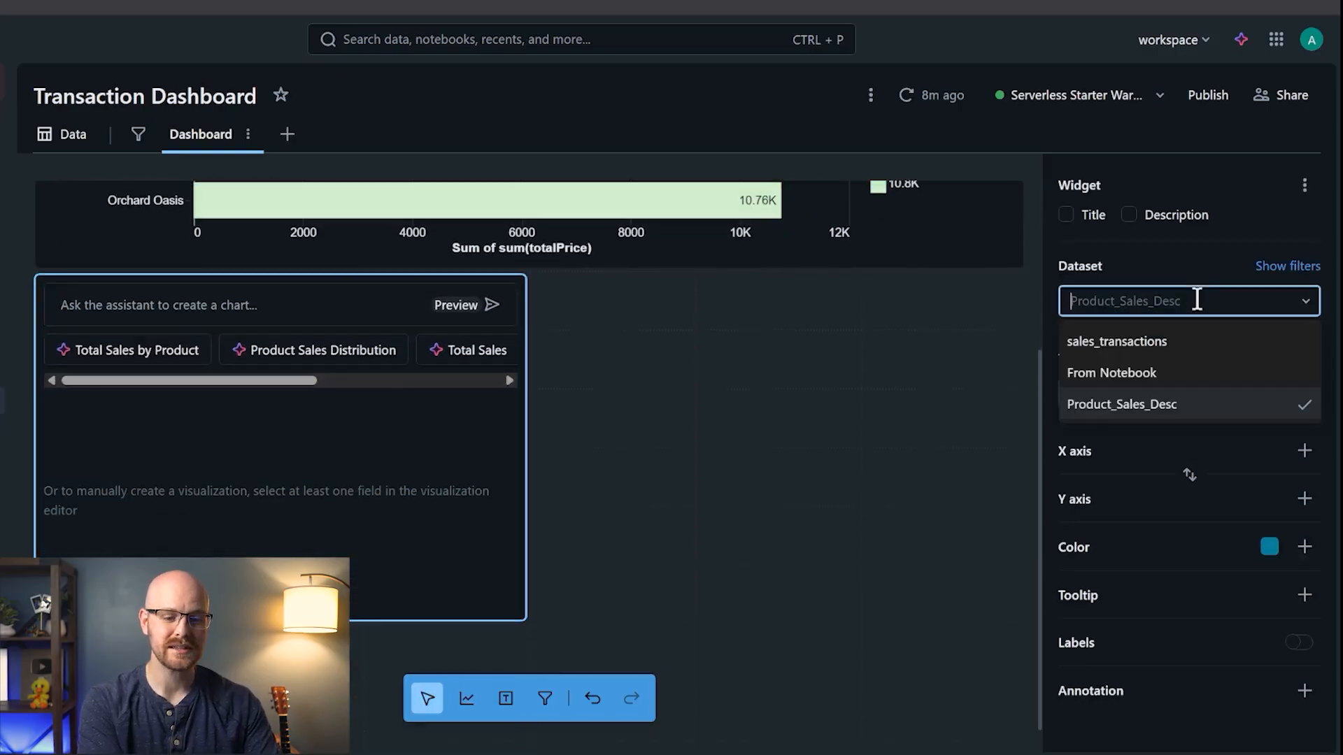
left_click(1188, 348)
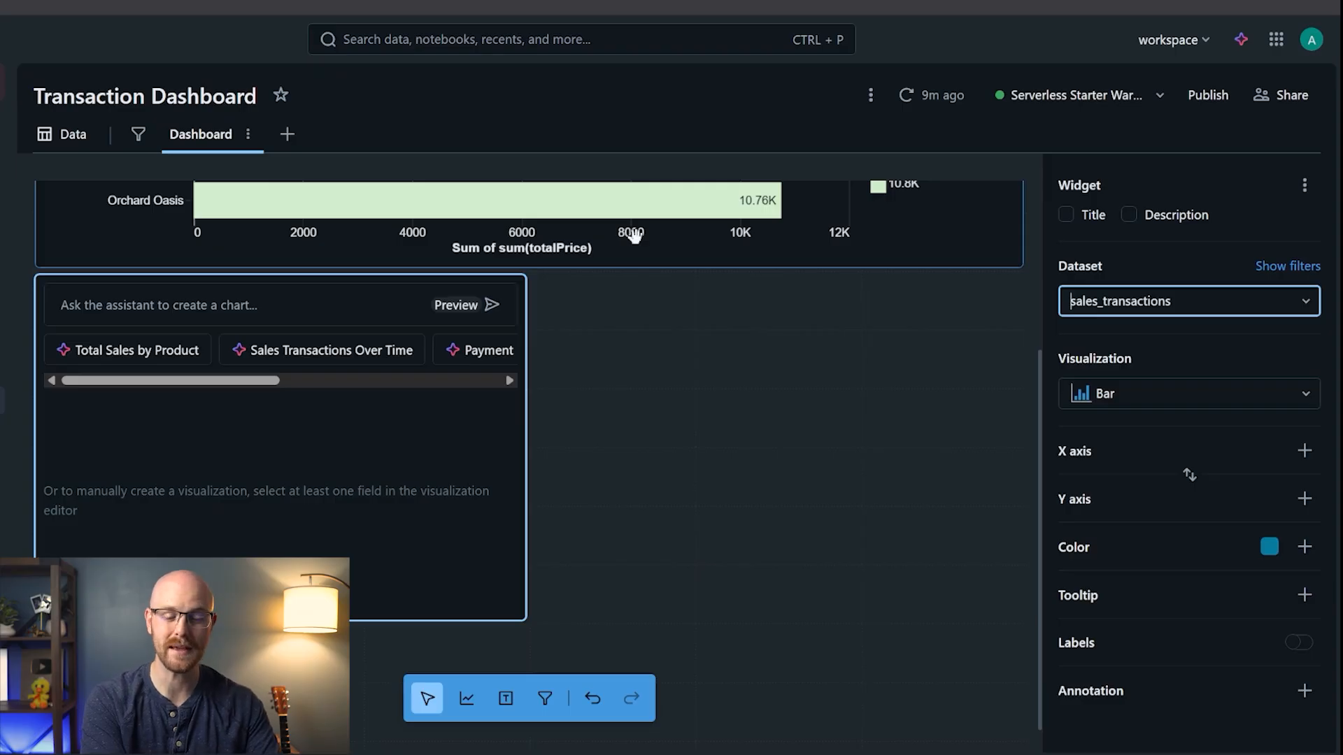
left_click(1305, 393)
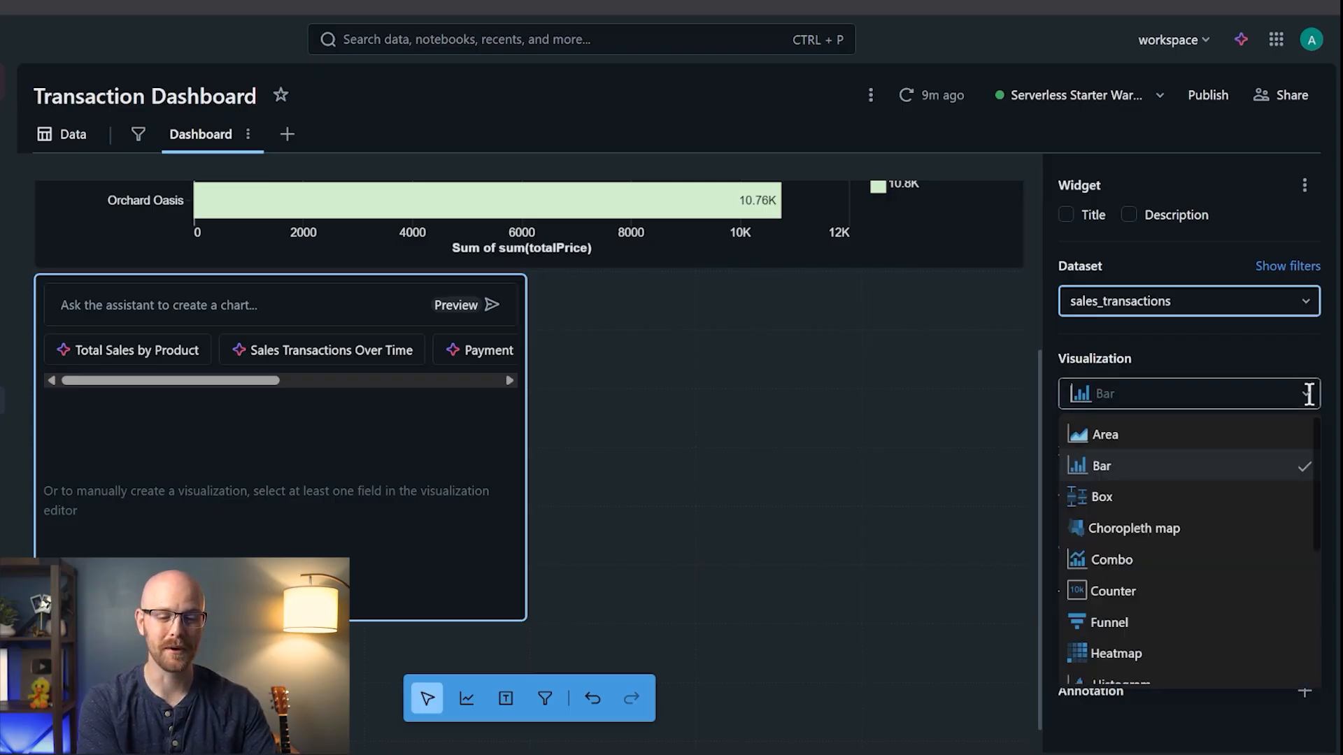
scroll(1202, 534, "down", 5)
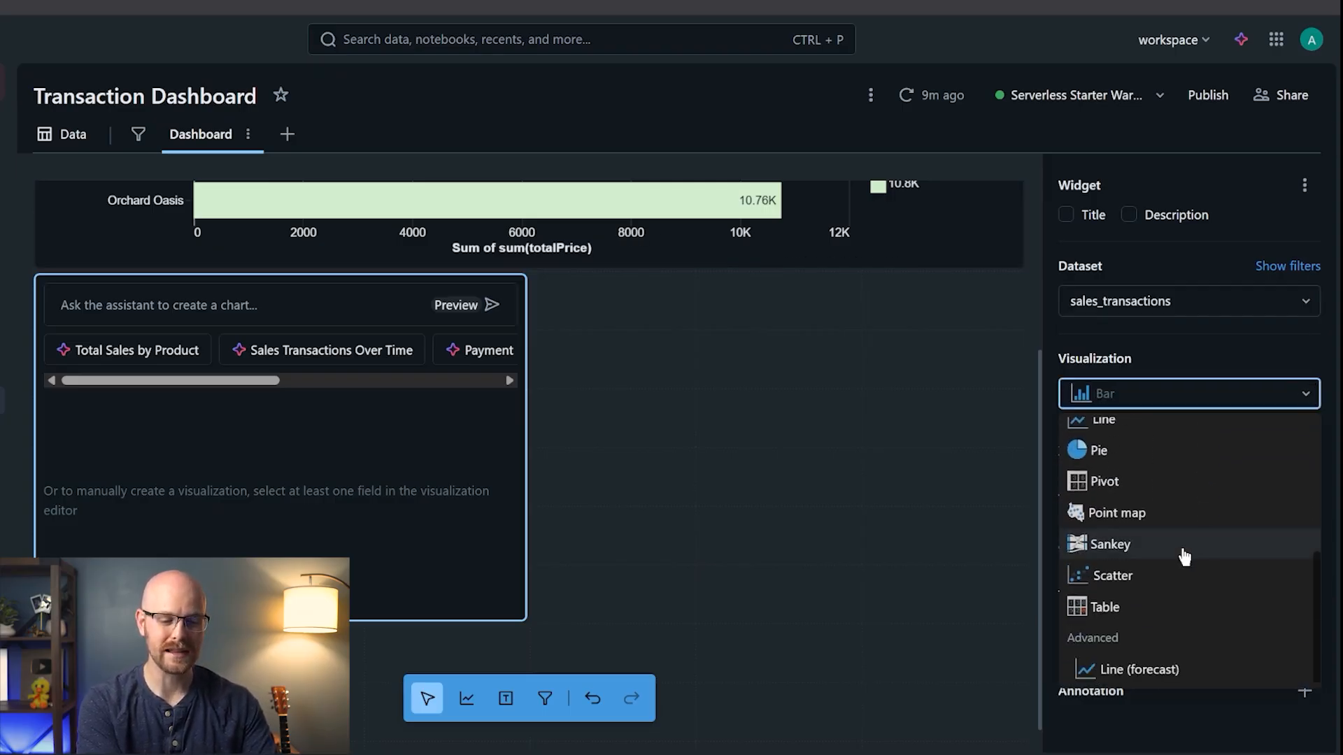
scroll(1169, 546, "up", 1)
left_click(1144, 490)
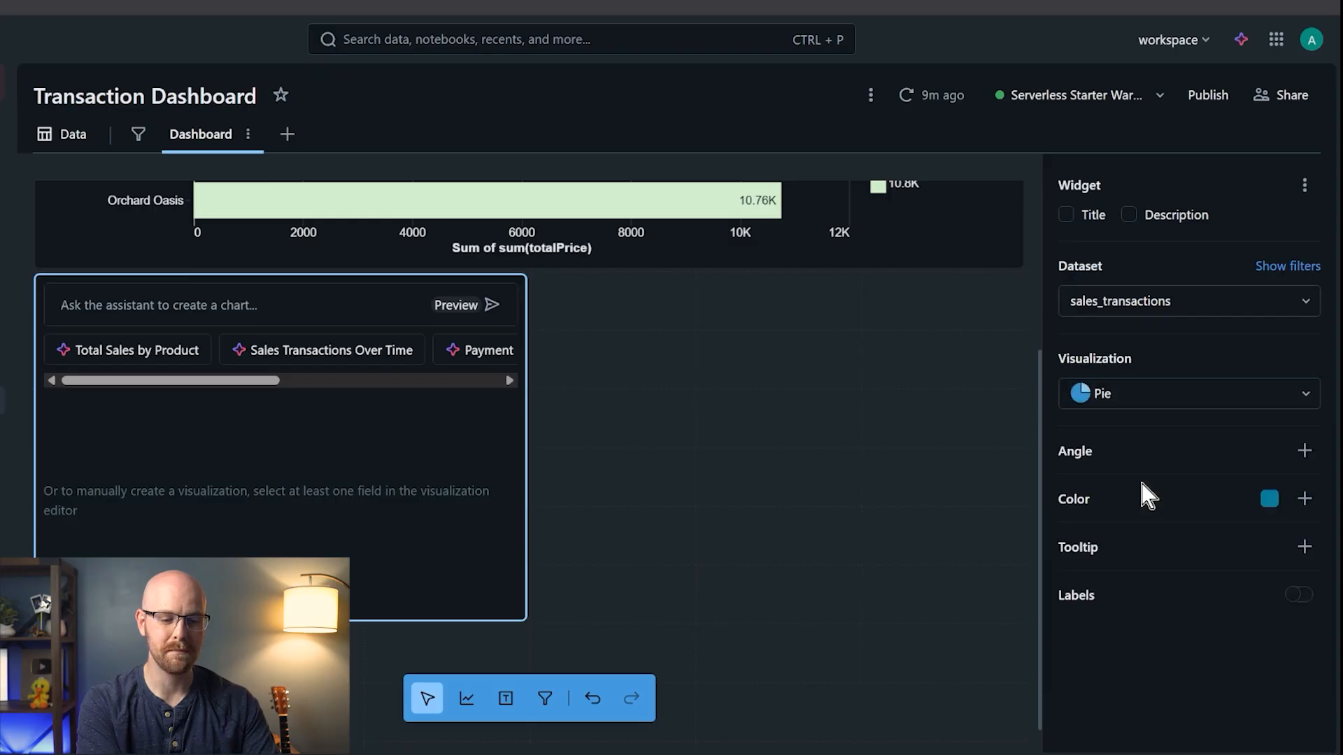
- Put paymentMethod on Angle with a COUNT aggregation of all rows
left_click(1305, 450)
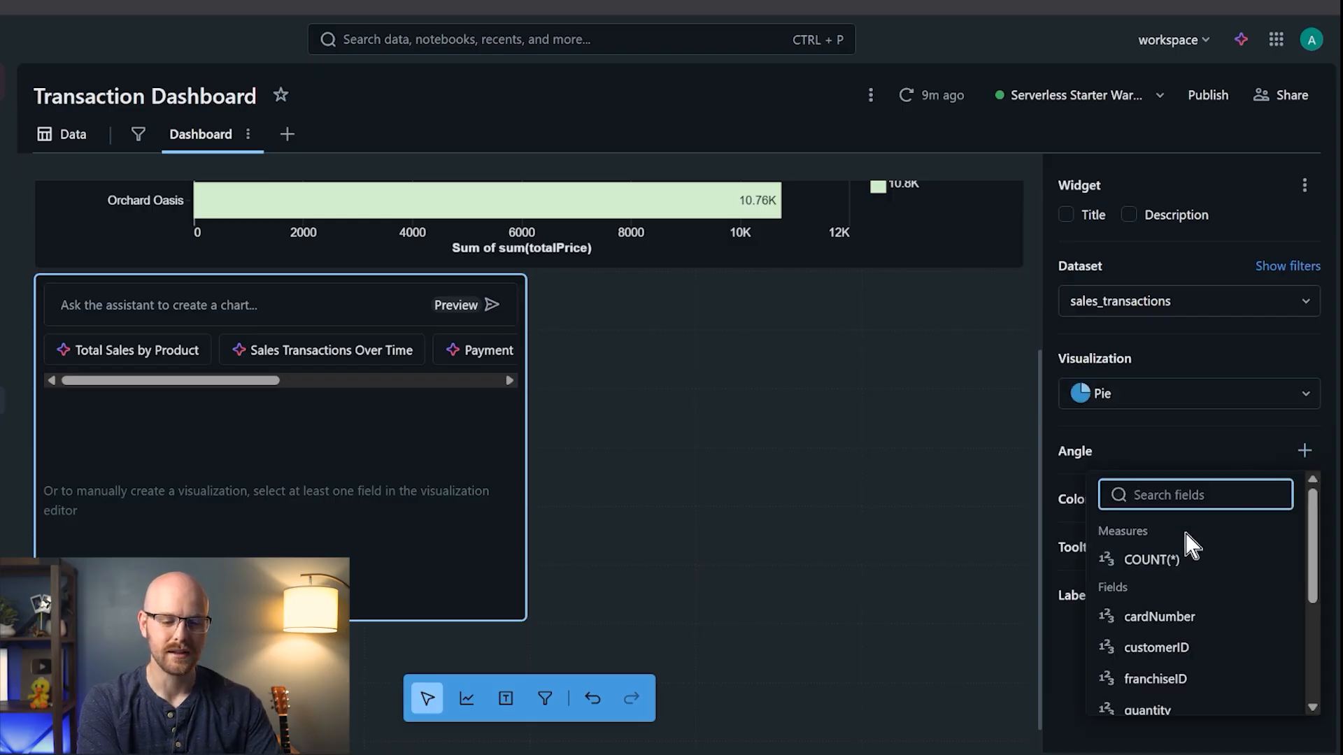
scroll(1194, 630, "down", 4)
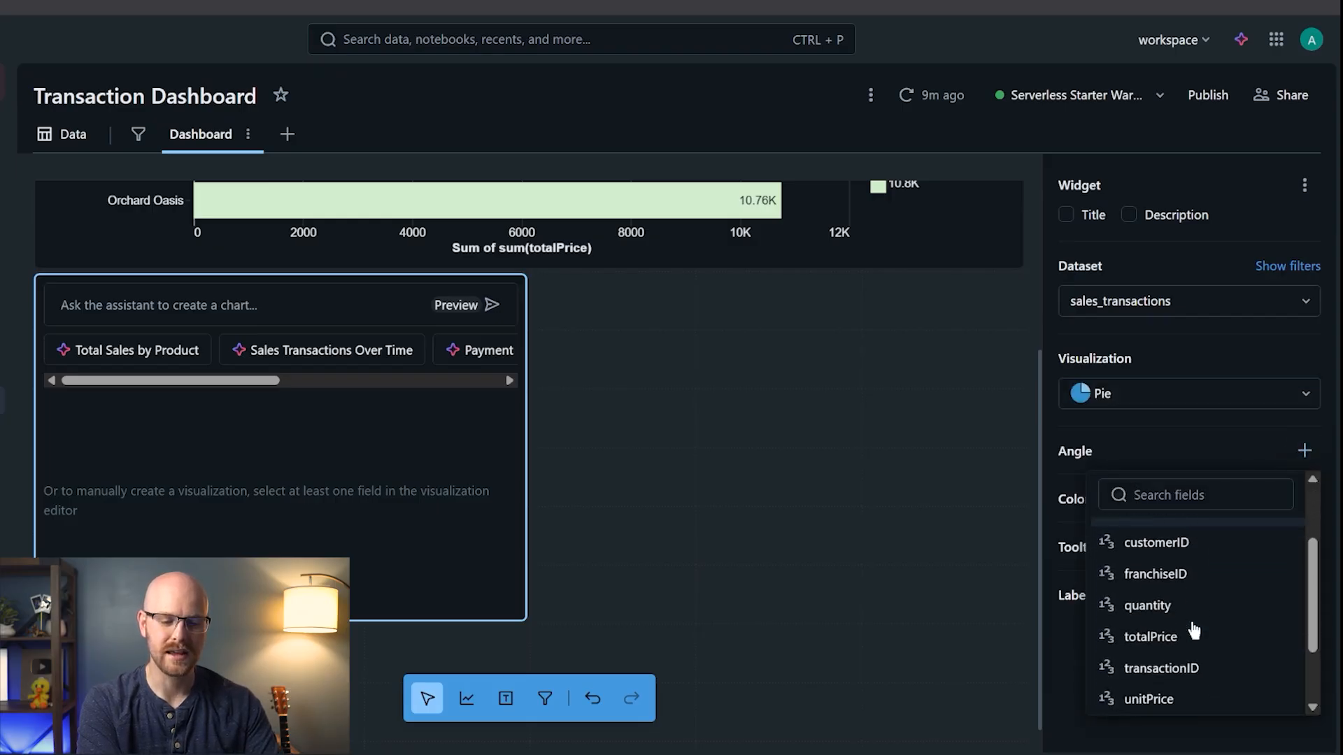
scroll(1194, 629, "down", 1)
left_click(1197, 637)
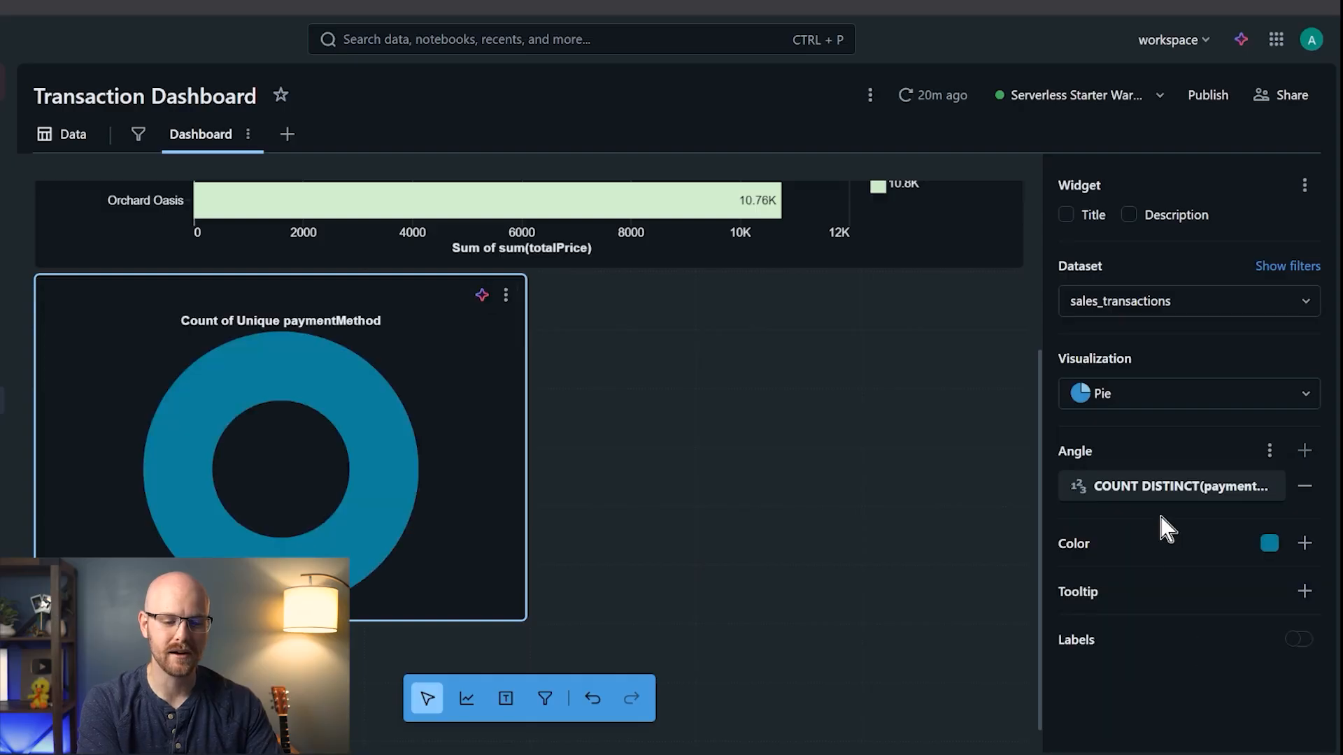
left_click(1272, 489)
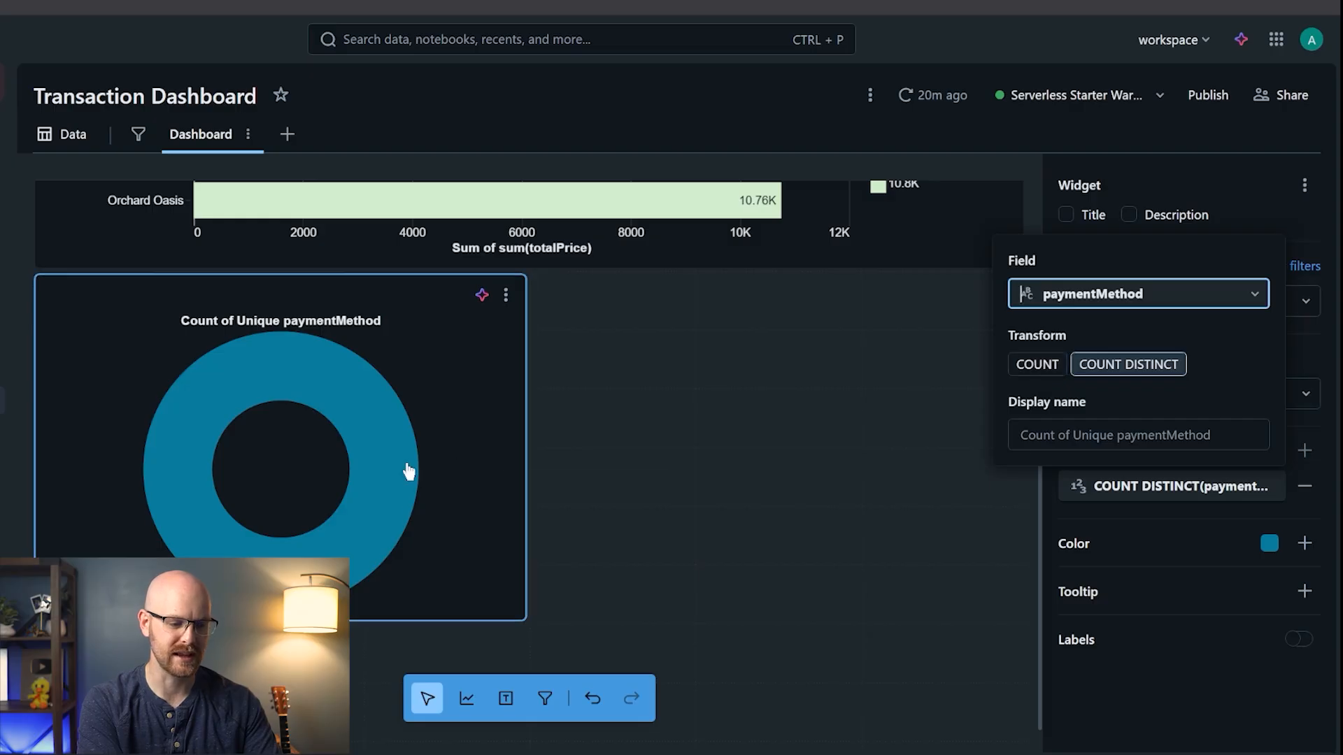
mouse_move(386, 465)
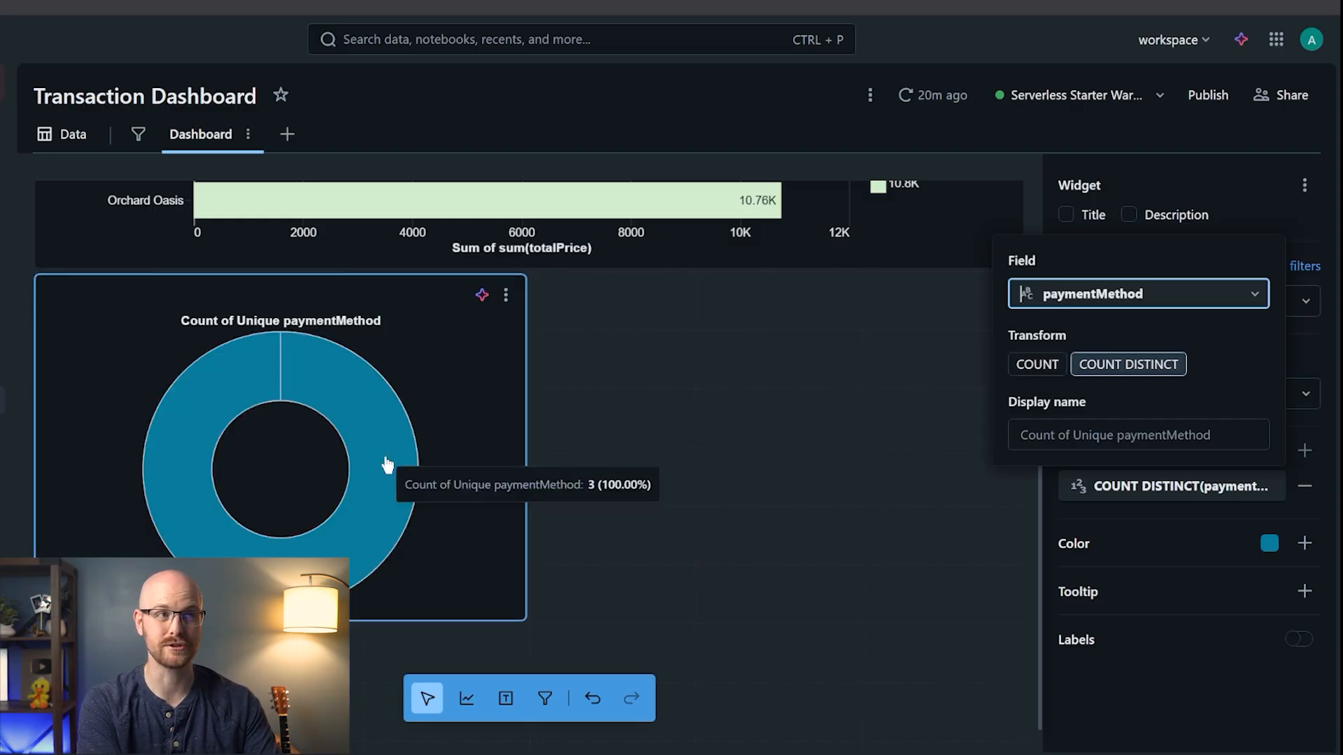
left_click(1038, 365)
mouse_move(375, 465)
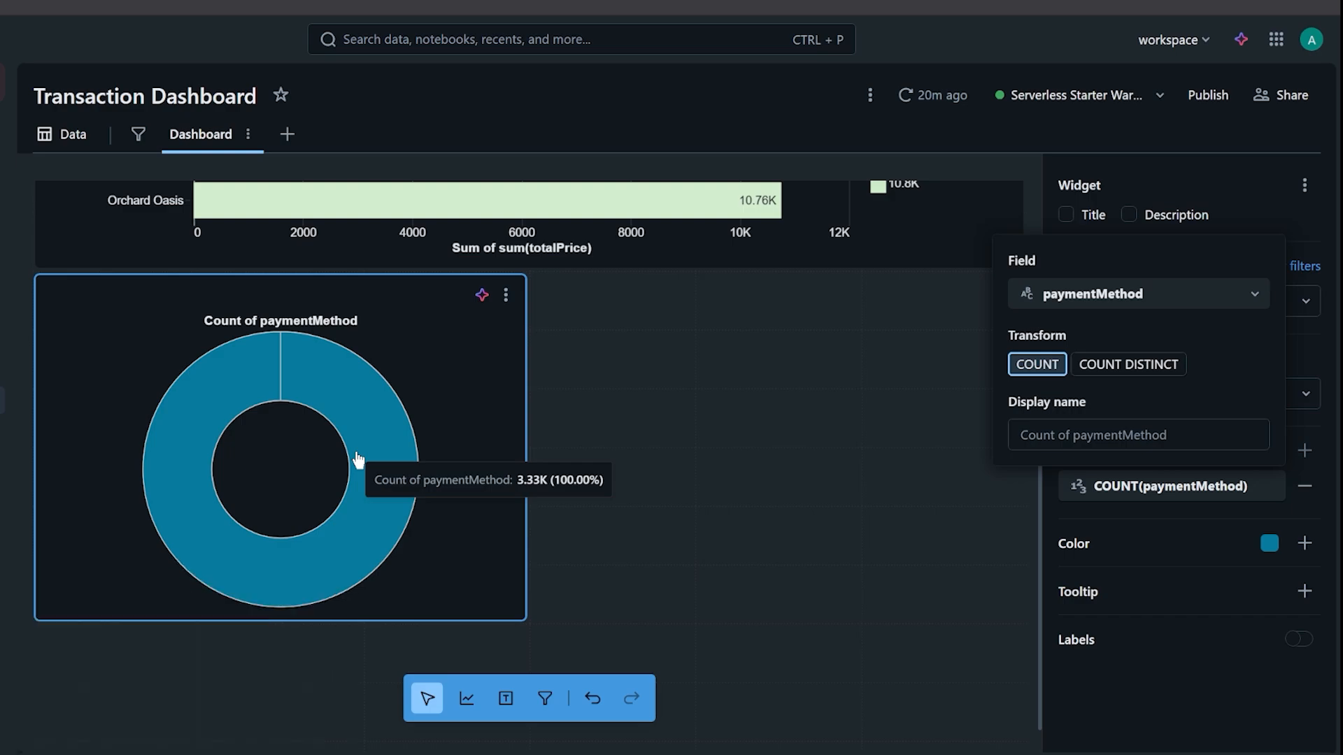
left_click(1188, 532)
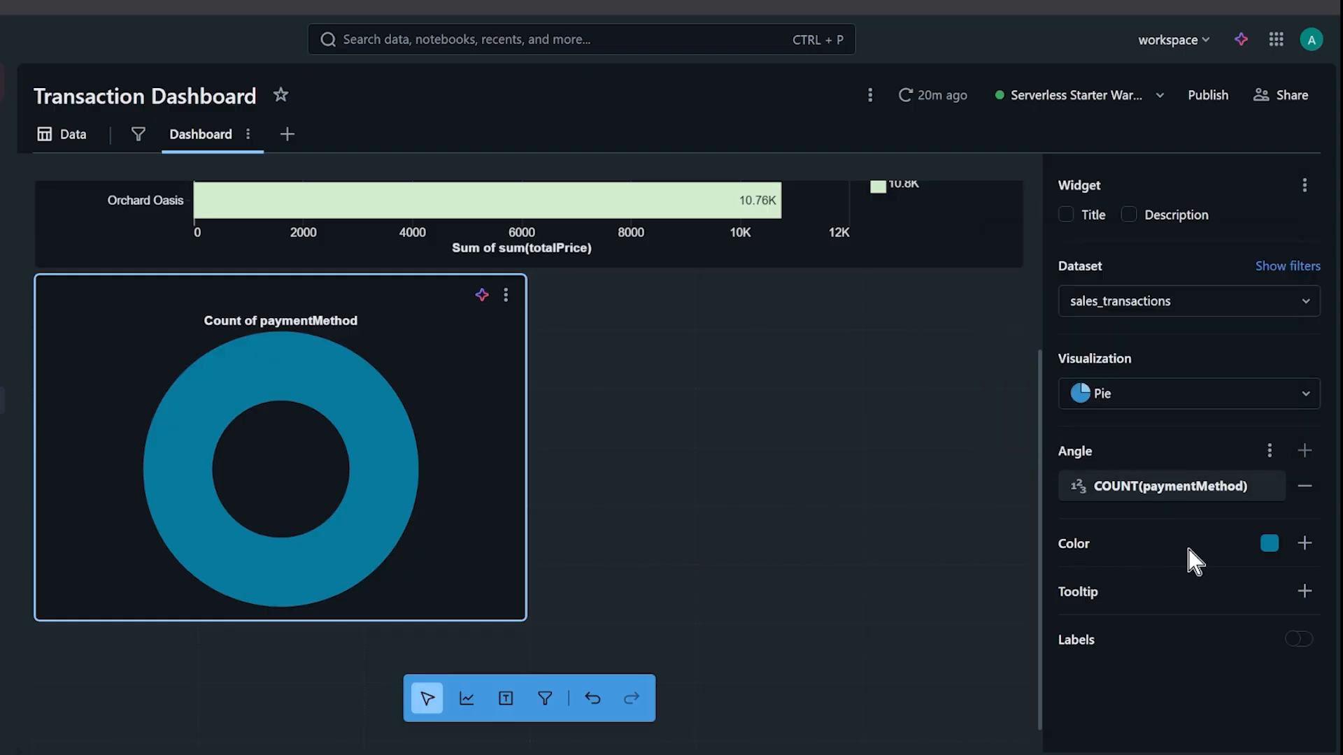
left_click(1305, 544)
- Colour the donut slices by paymentMethod and turn on percentage labels
scroll(1253, 473, "down", 4)
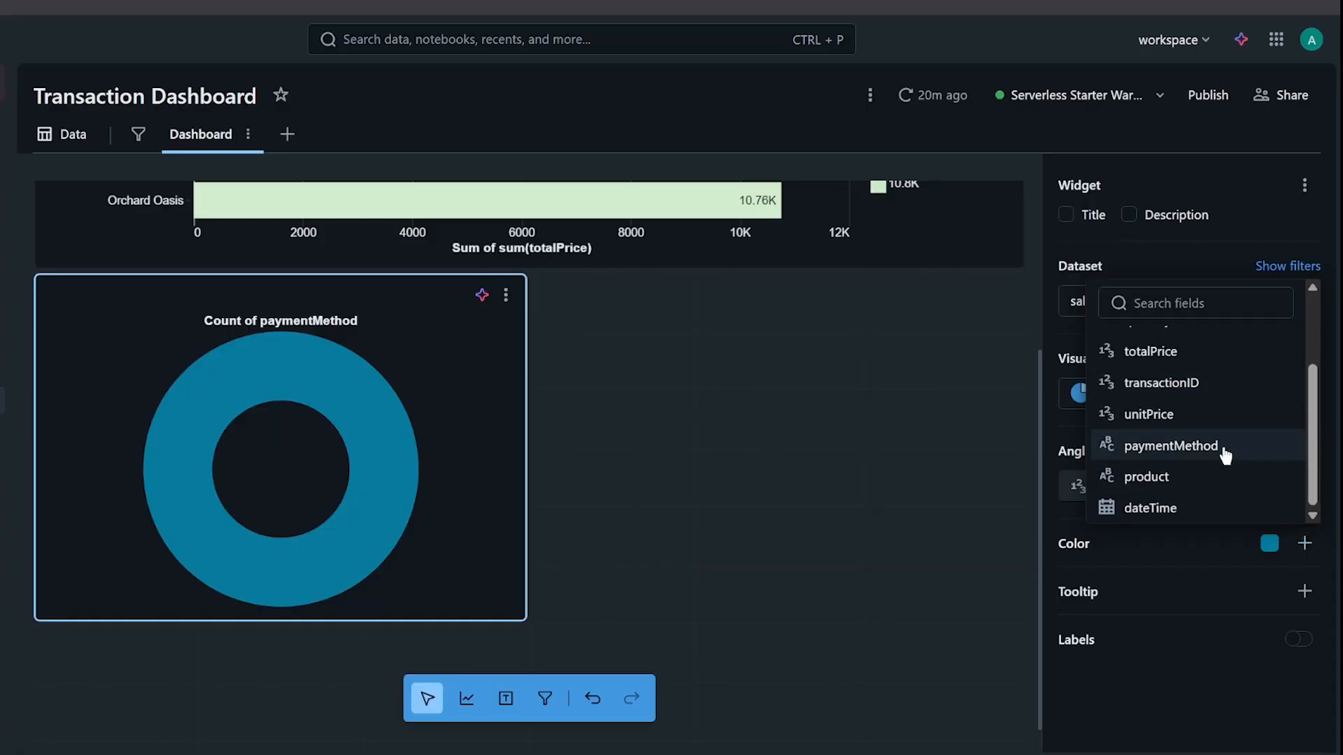
left_click(1170, 446)
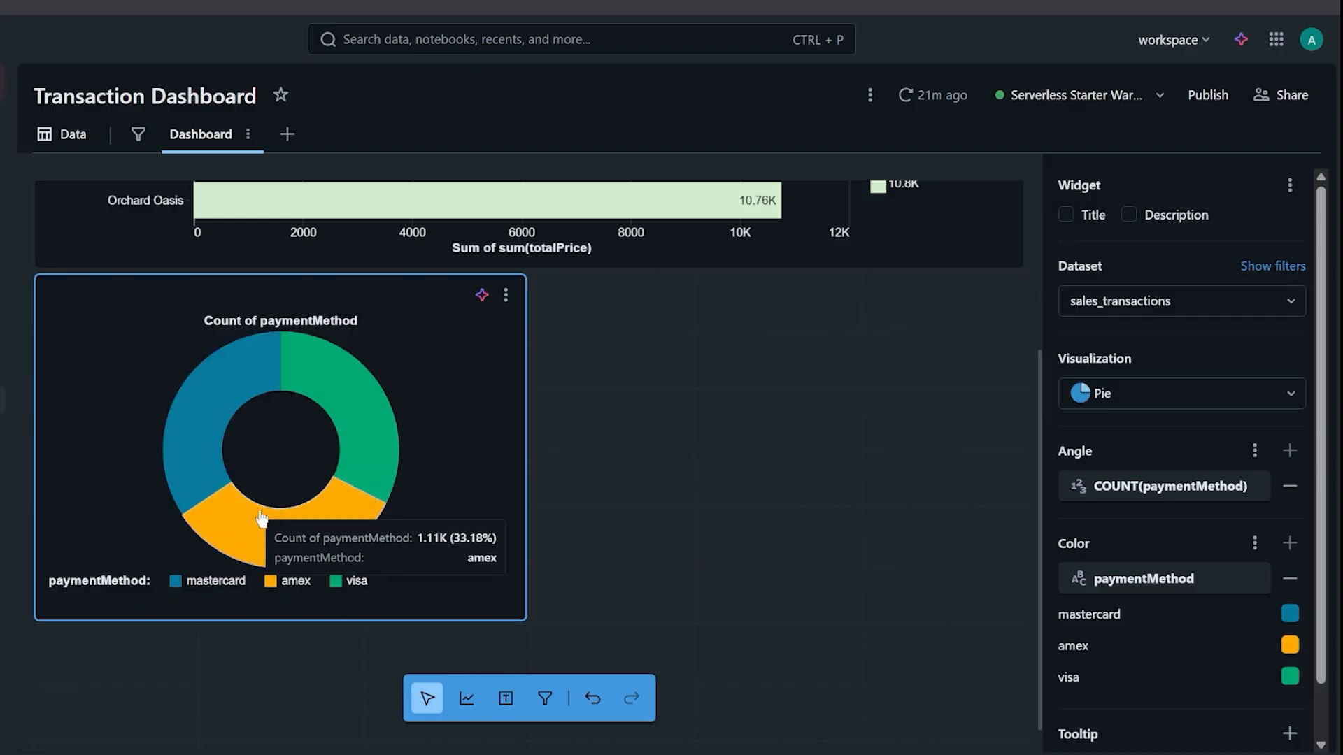
mouse_move(206, 495)
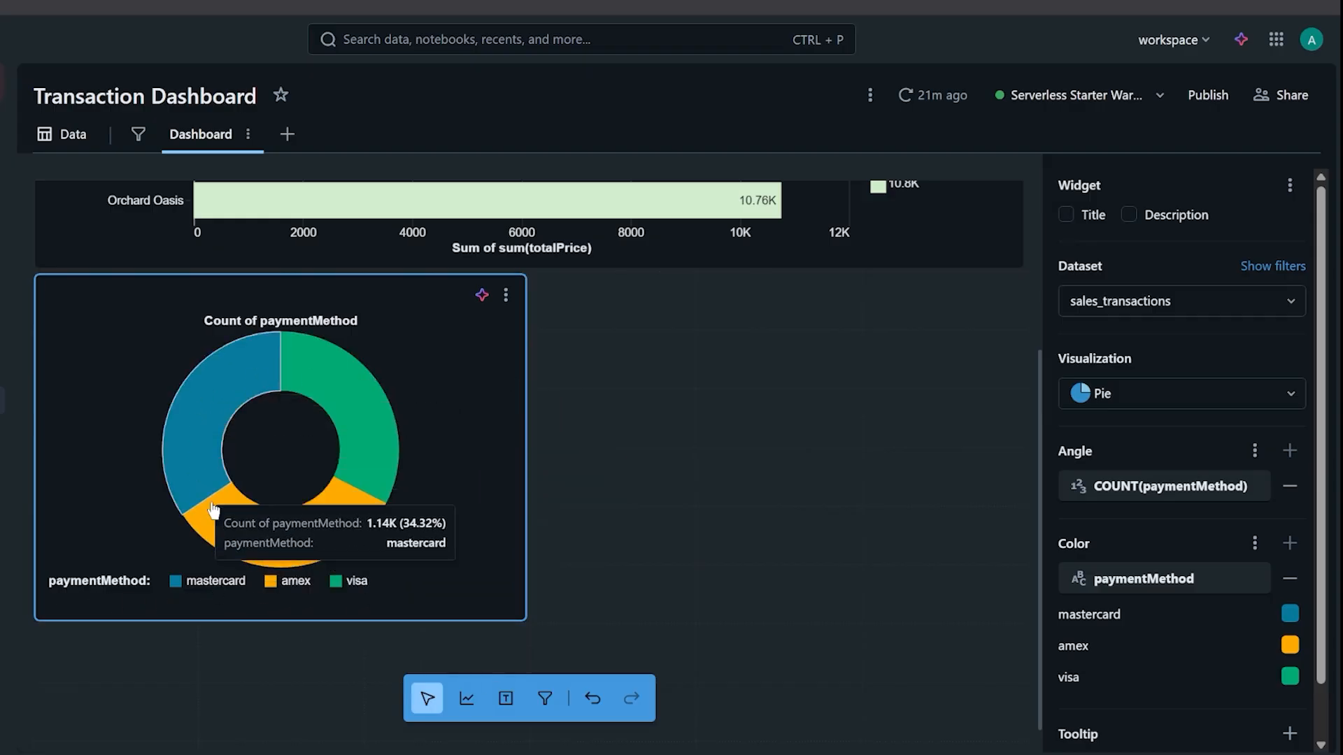
scroll(1061, 590, "down", 1)
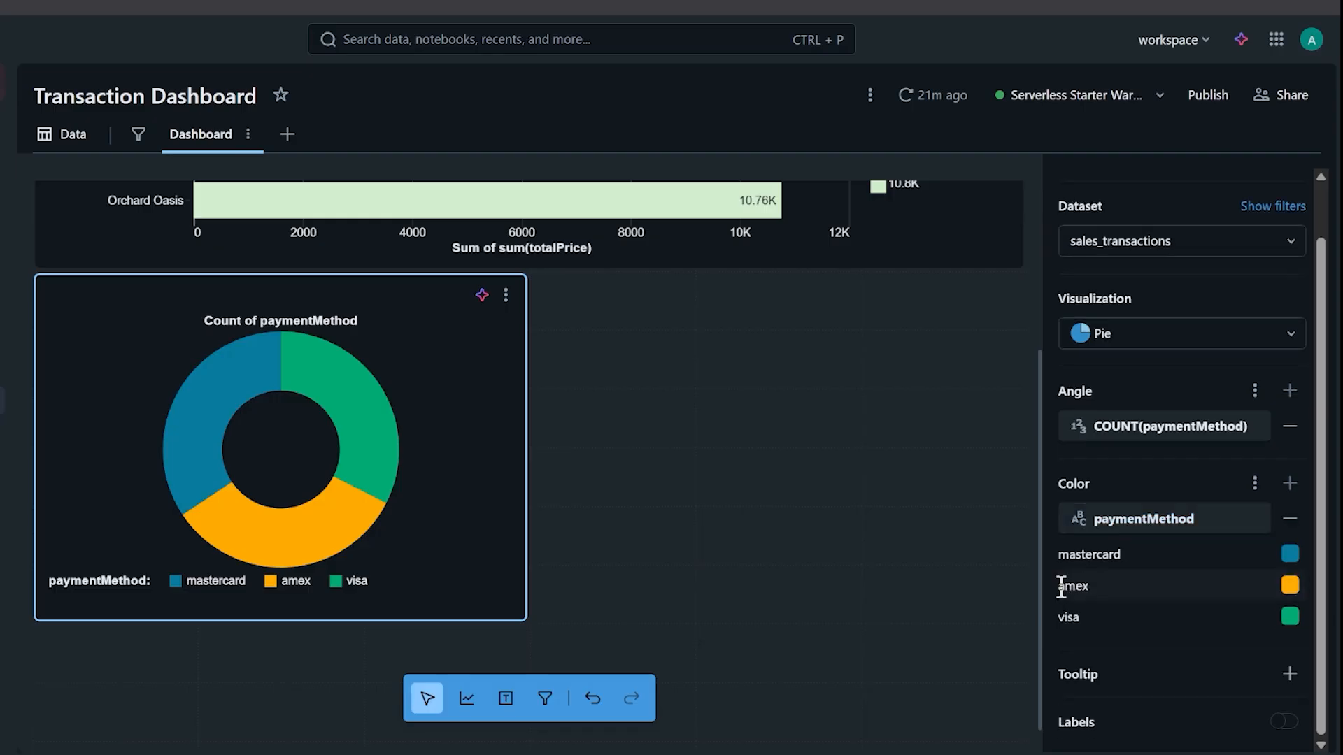
left_click(1287, 722)
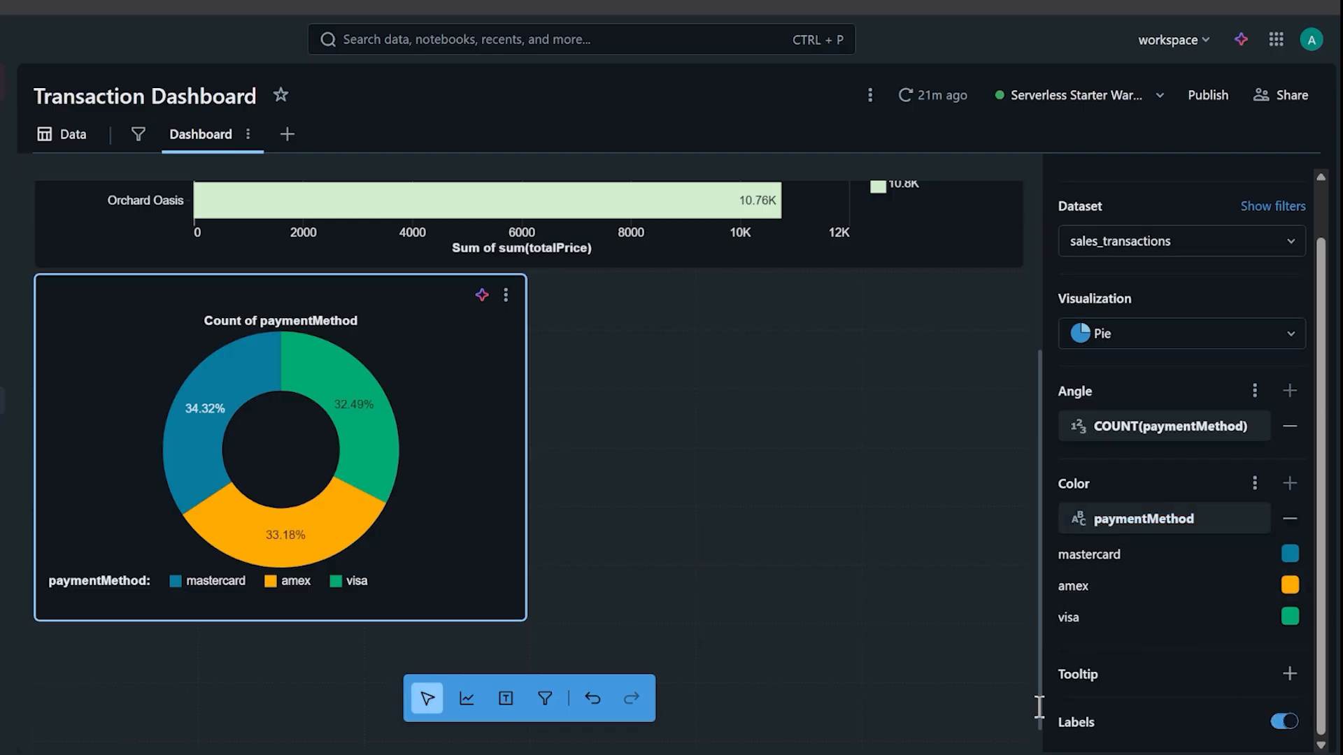
mouse_move(291, 532)
left_click(1250, 426)
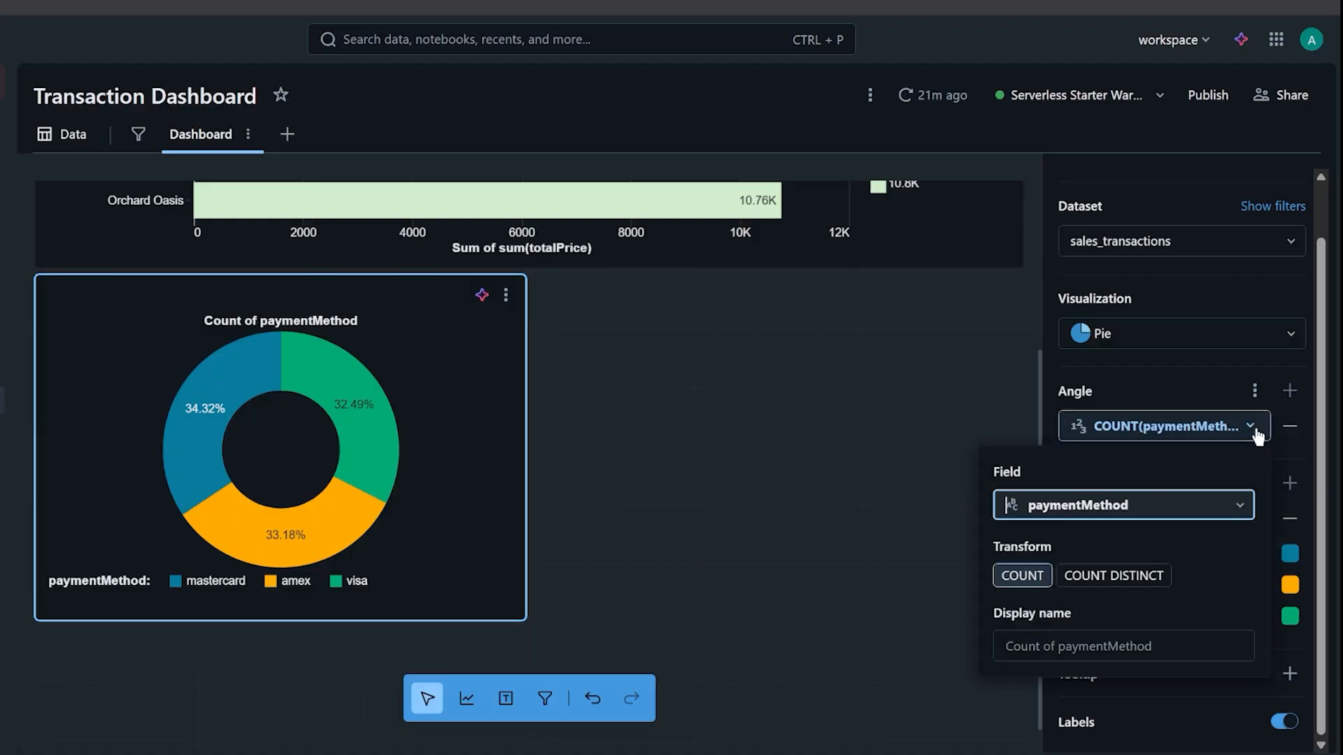
- Set the donut chart's display name to 'Payment Method Breakdown'
left_click(1064, 645)
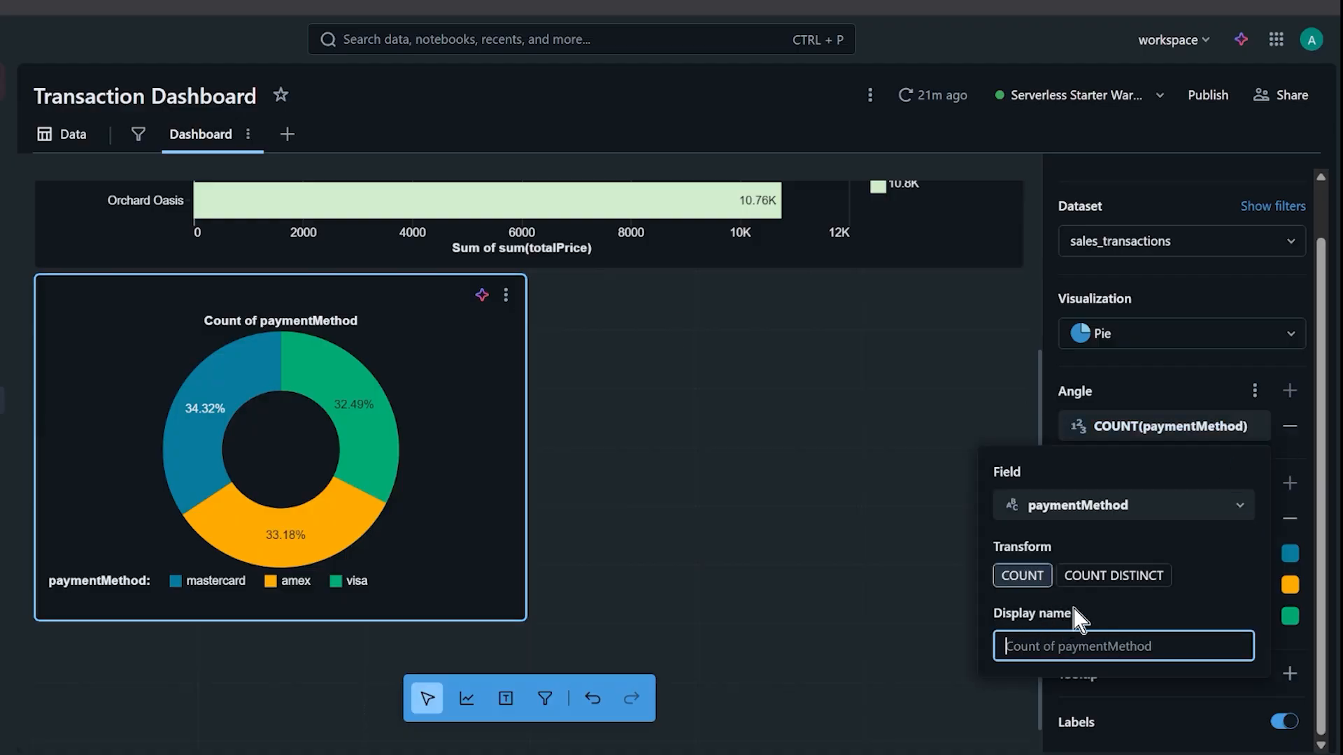
type("Payment Method Breakdown")
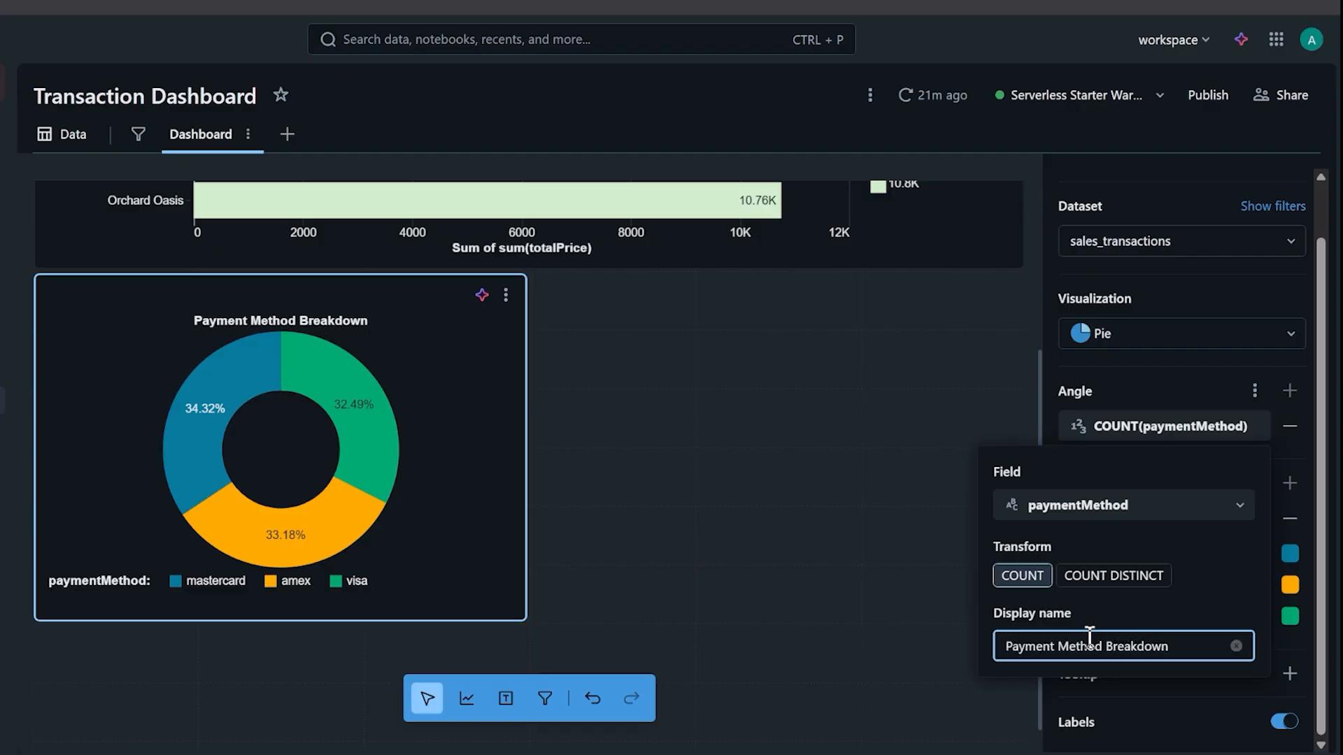
left_click(1004, 367)
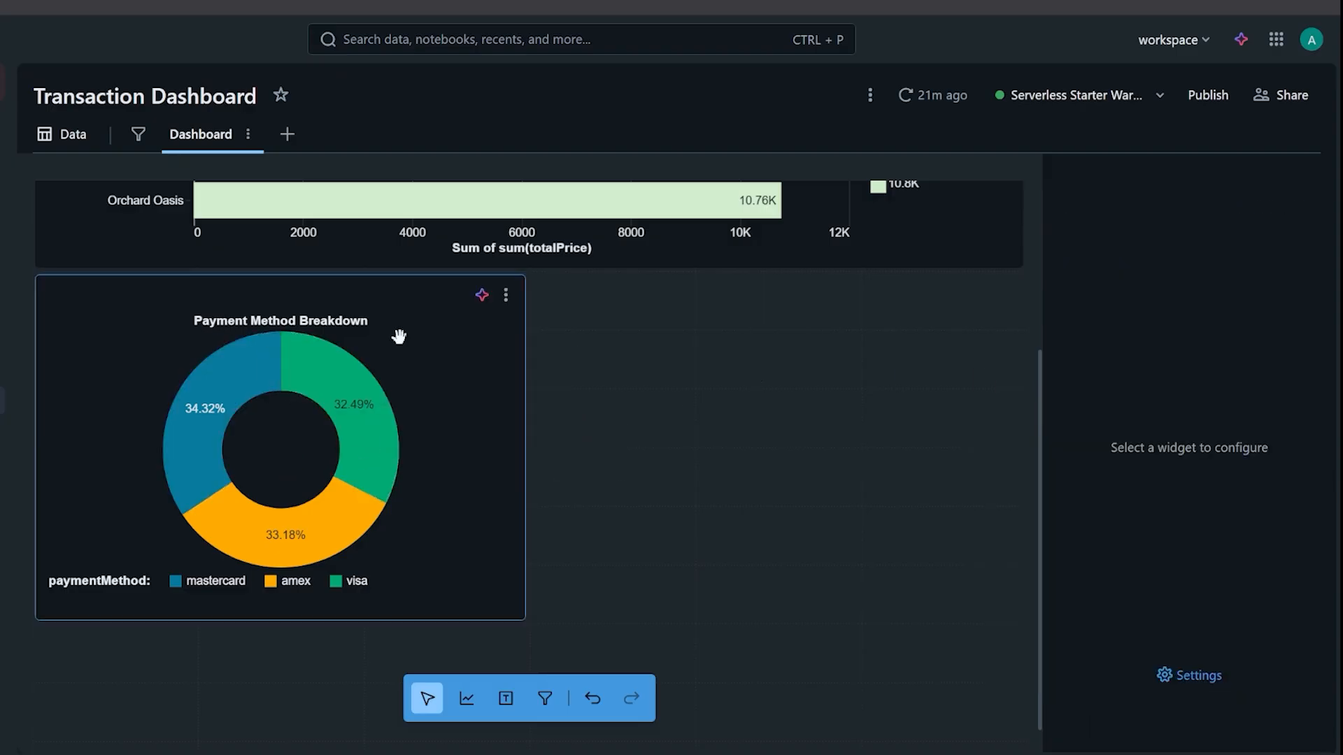
left_click(427, 331)
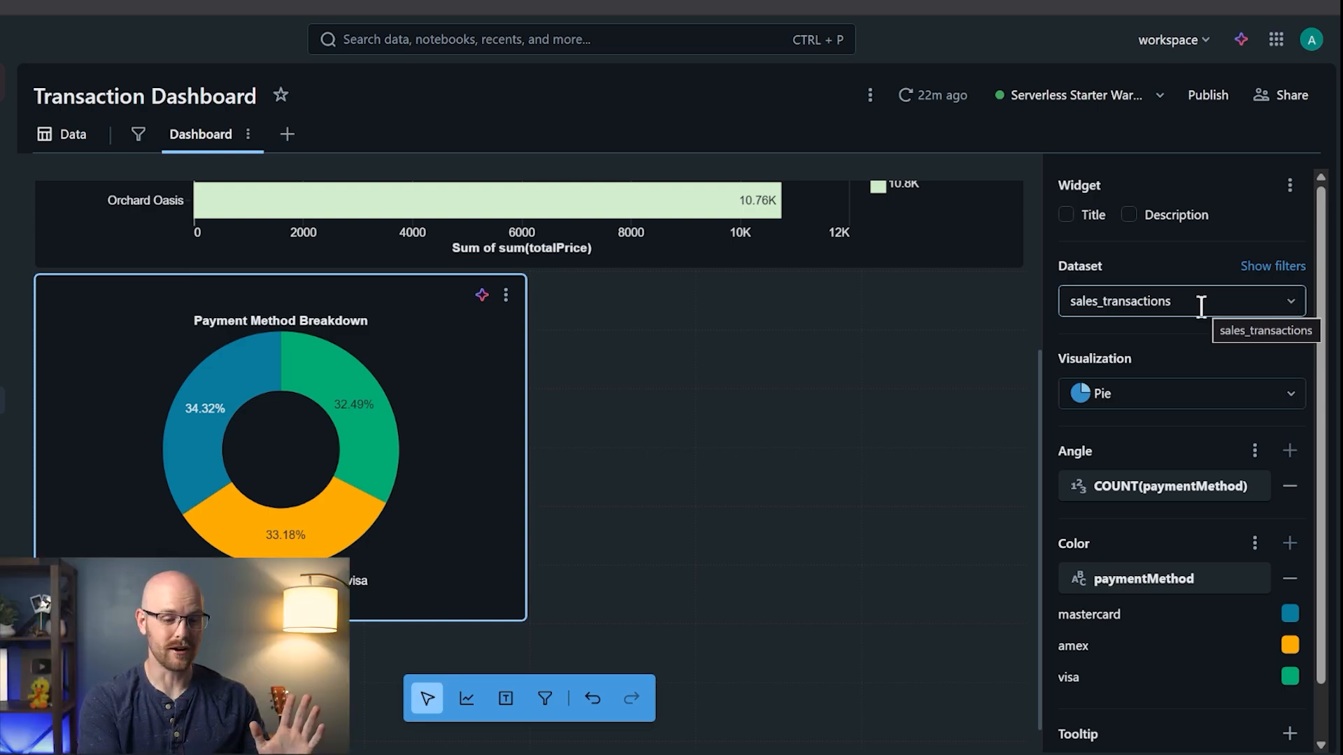
- Scroll the canvas so the Payment Method Breakdown donut sits fully in view below the bar chart
scroll(745, 414, "up", 4)
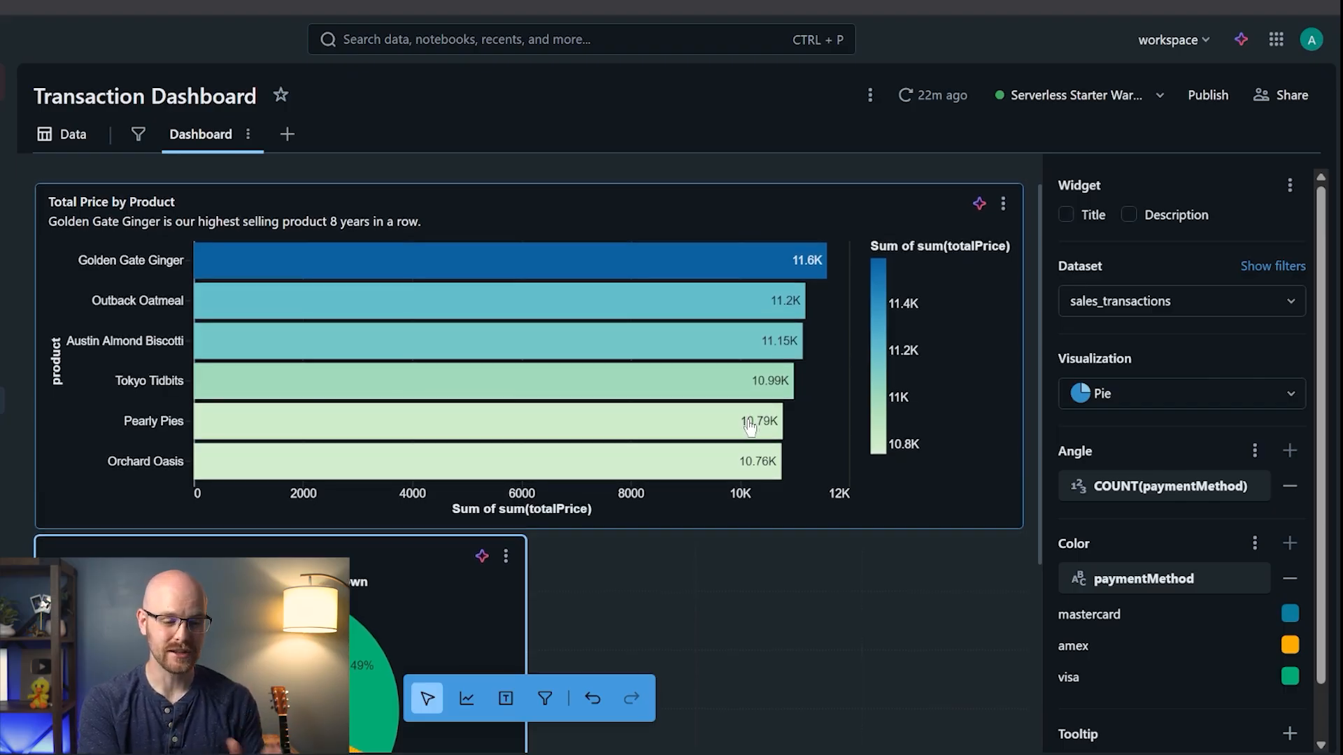
scroll(750, 426, "down", 5)
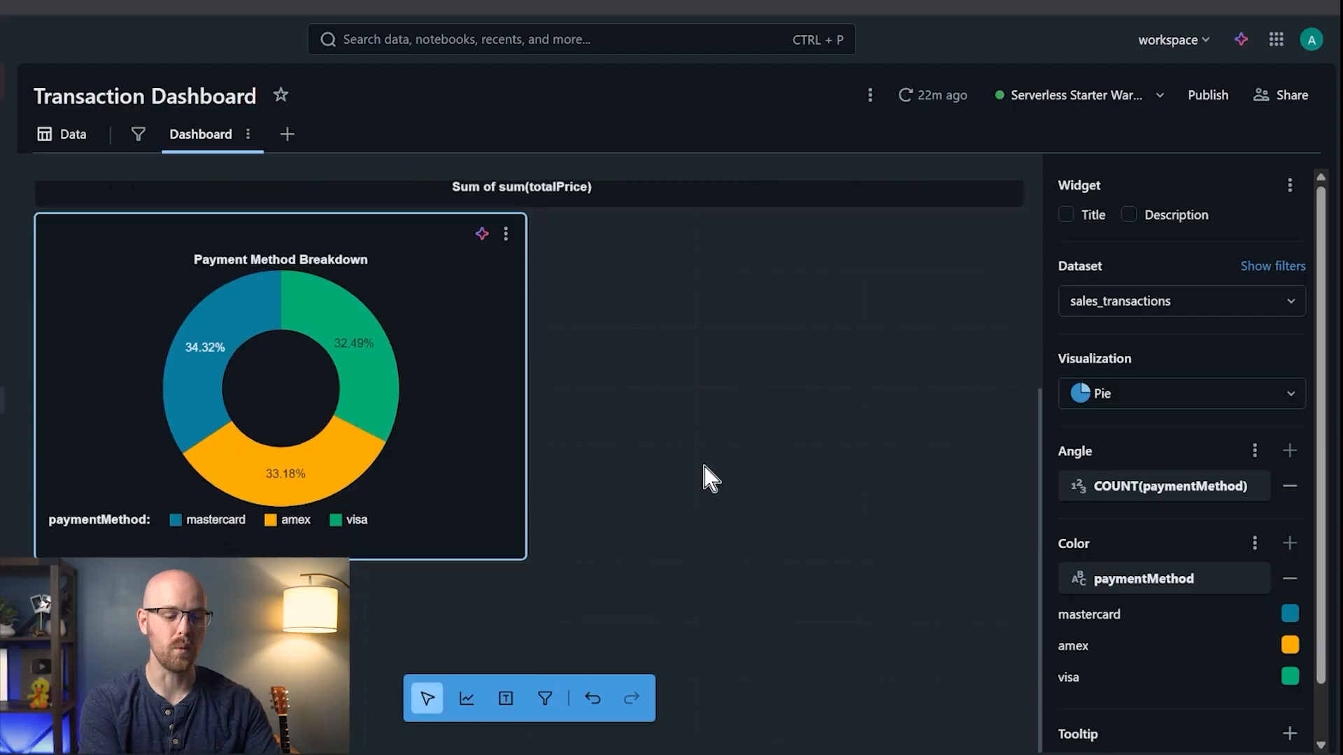
- Place a Line chart widget beside the donut, then review the sales_transactions dataset columns
left_click(466, 699)
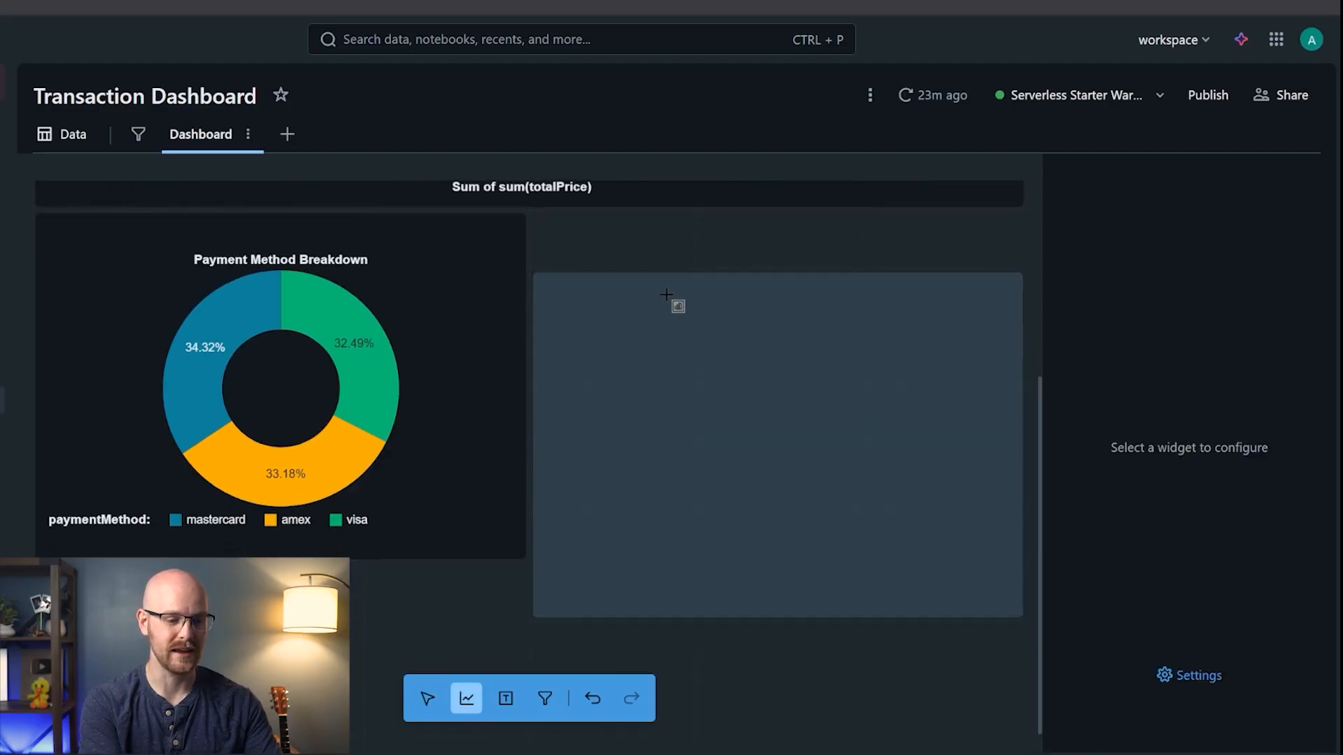
left_click(656, 259)
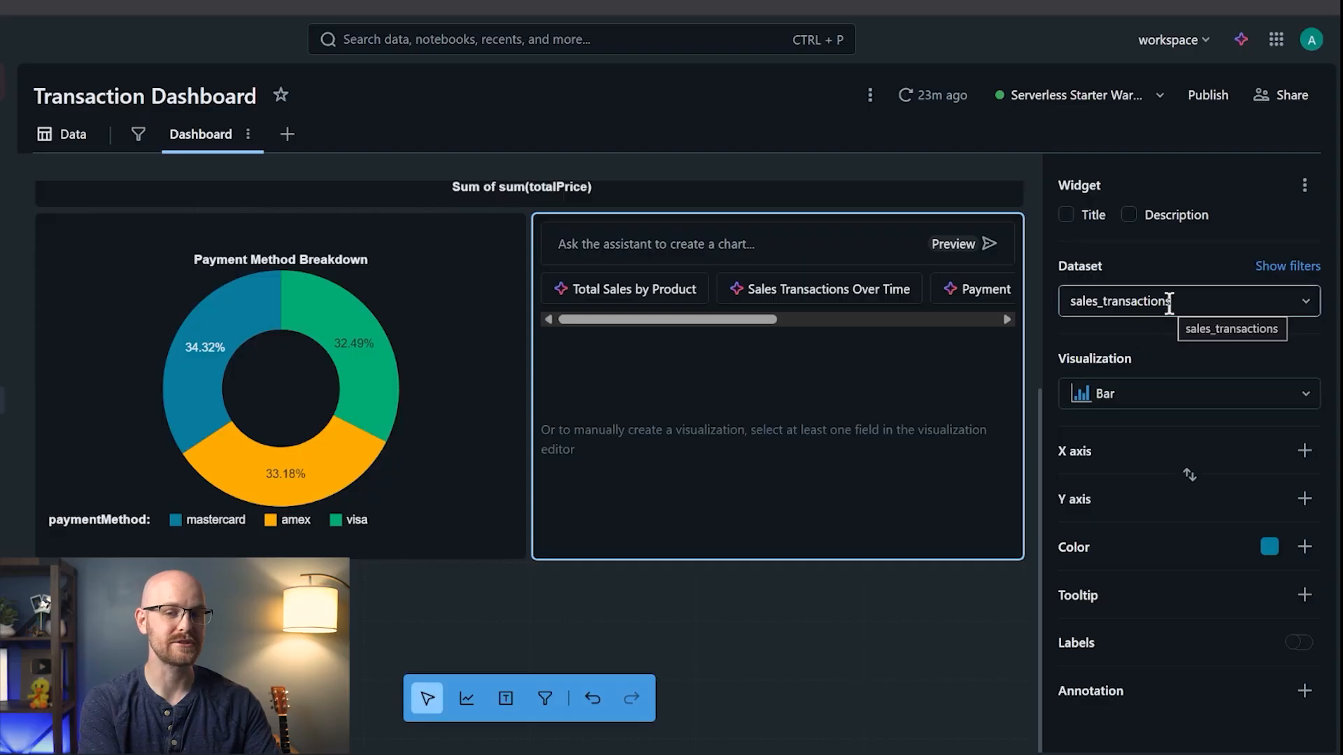
left_click(1229, 392)
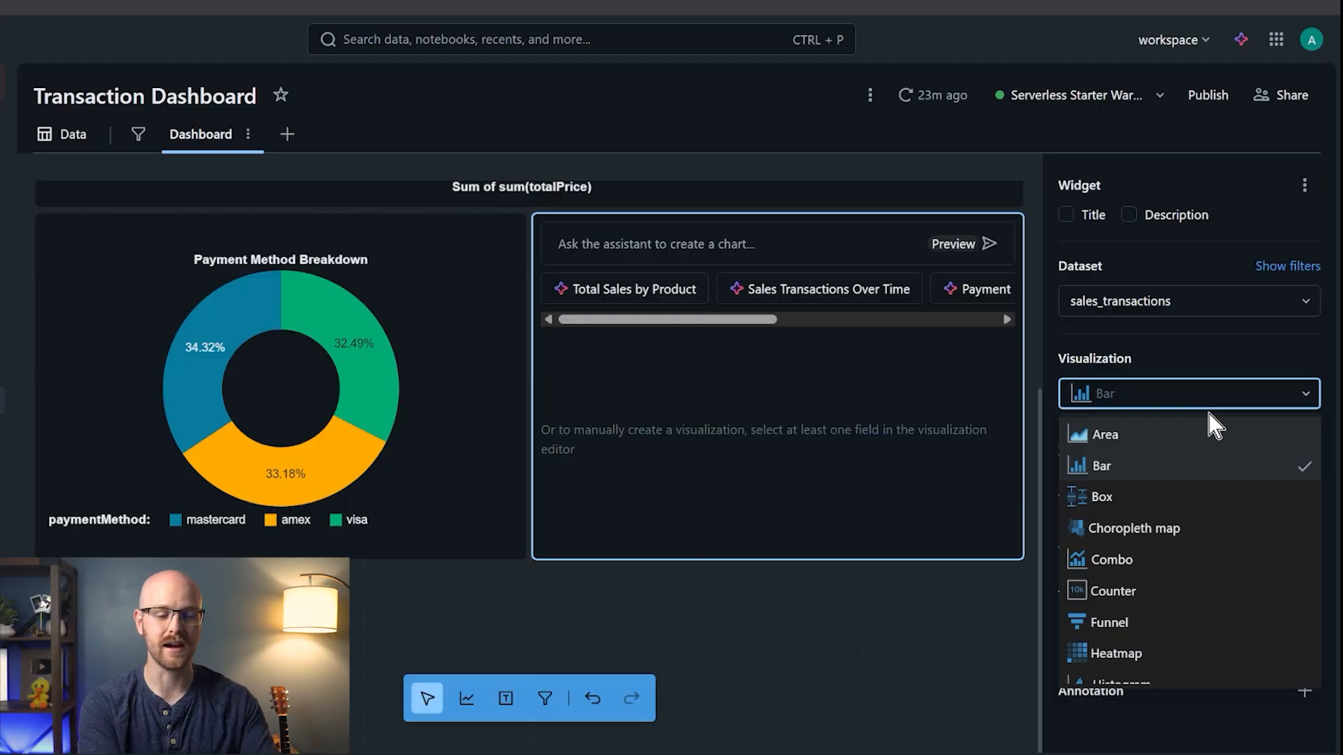
scroll(1223, 495, "down", 3)
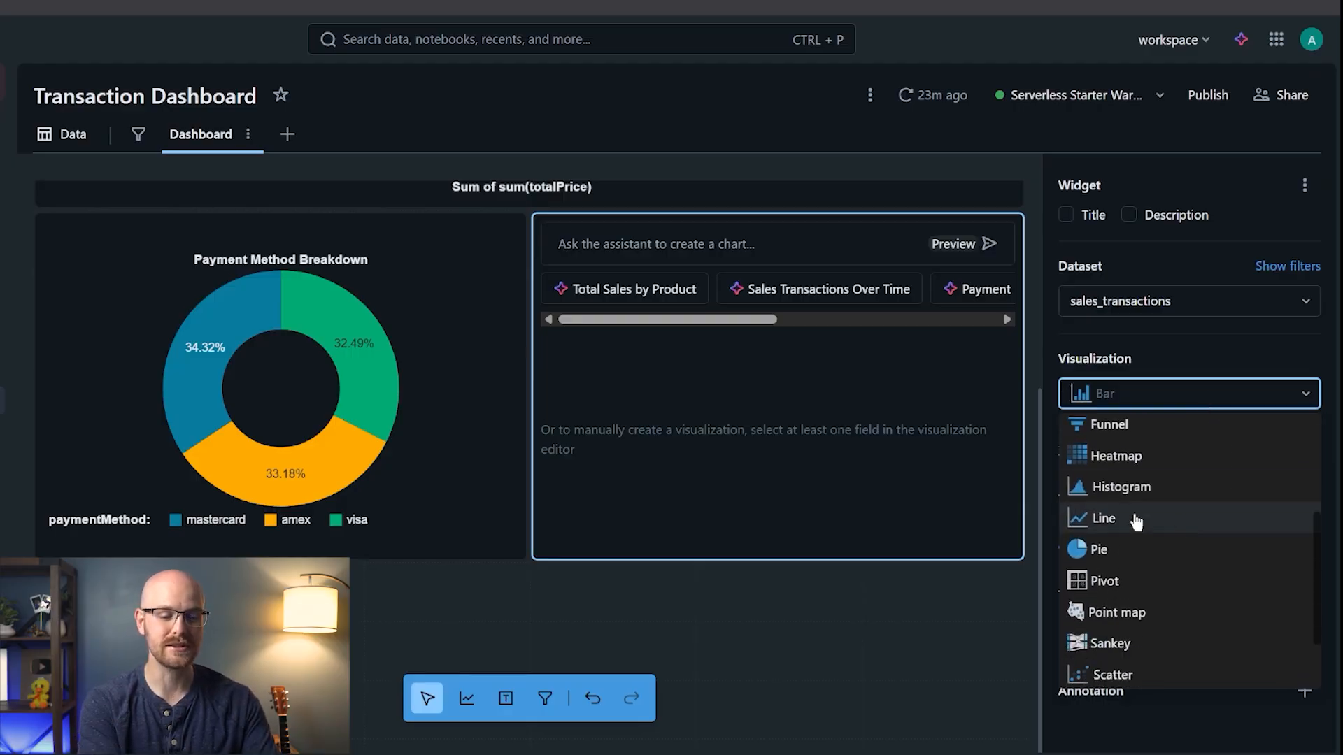
left_click(1135, 522)
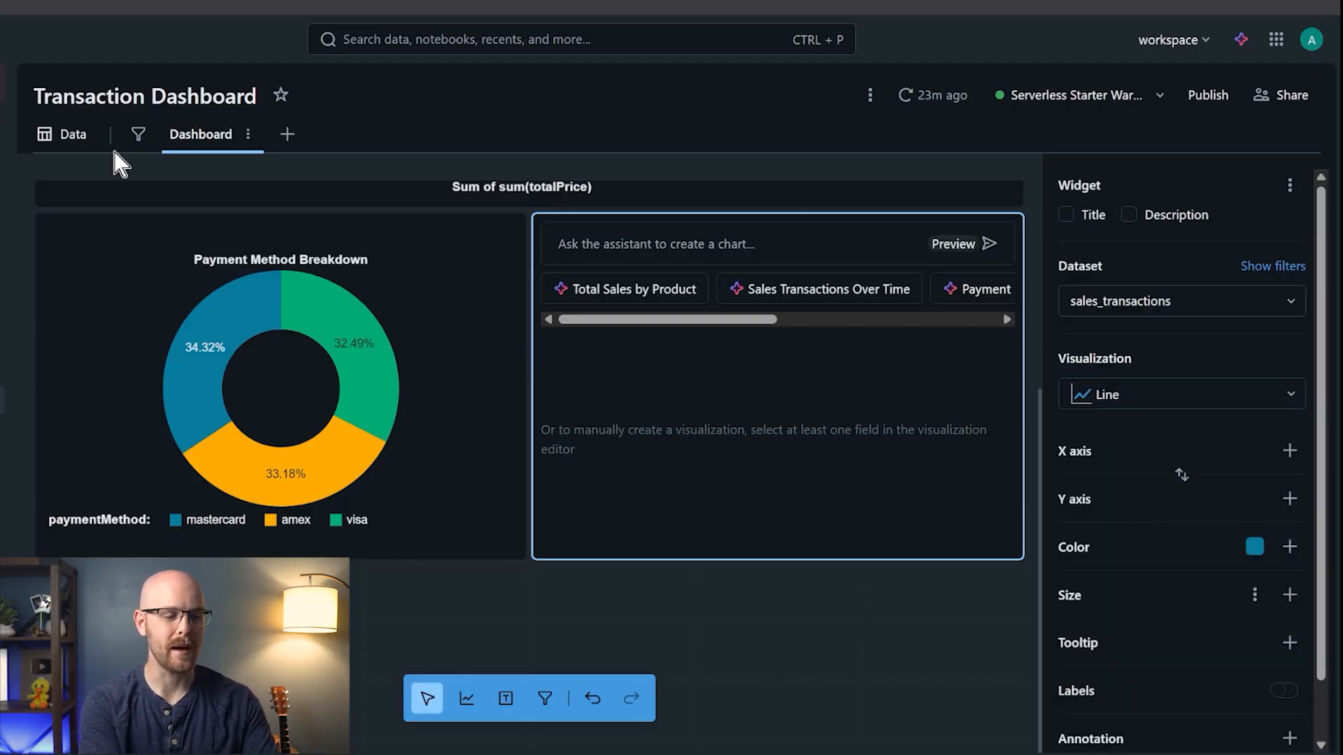
left_click(65, 140)
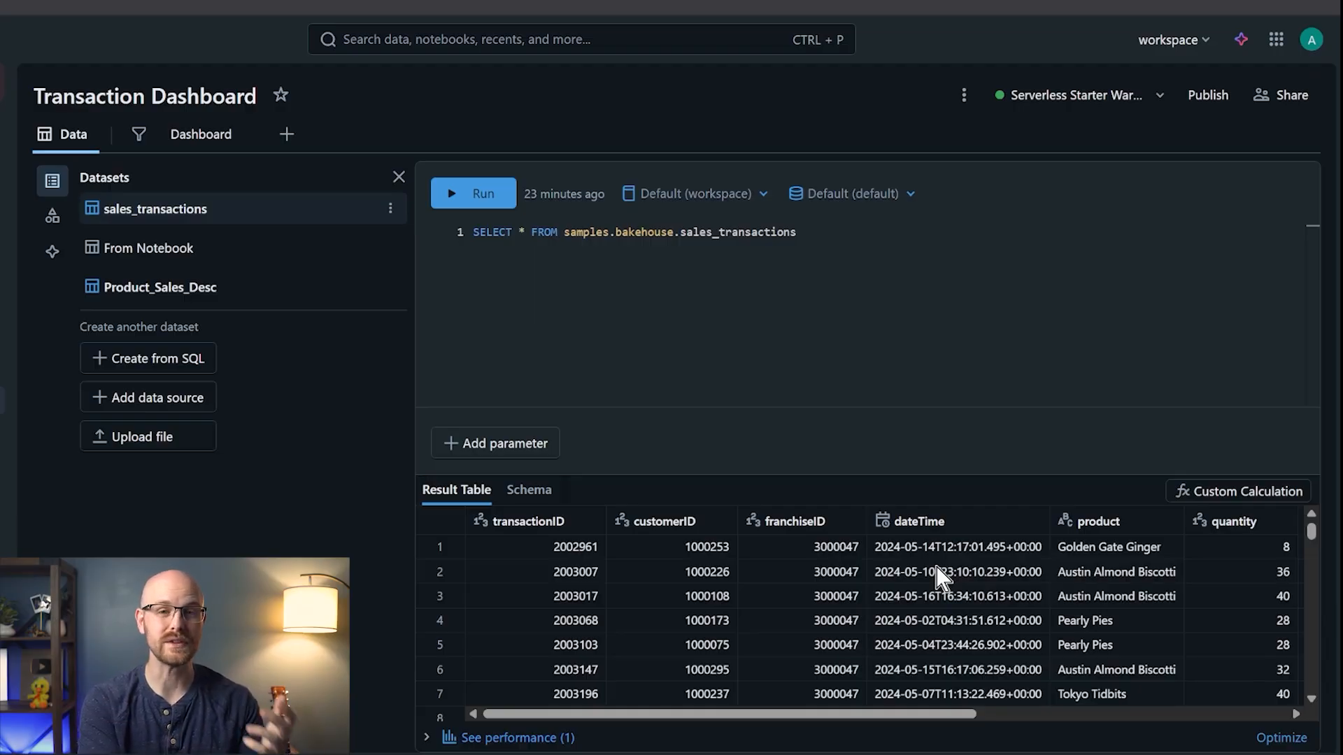
- Put dateTime on the new line chart's X axis, grouped by DAILY instead of monthly
left_click(203, 135)
left_click(673, 394)
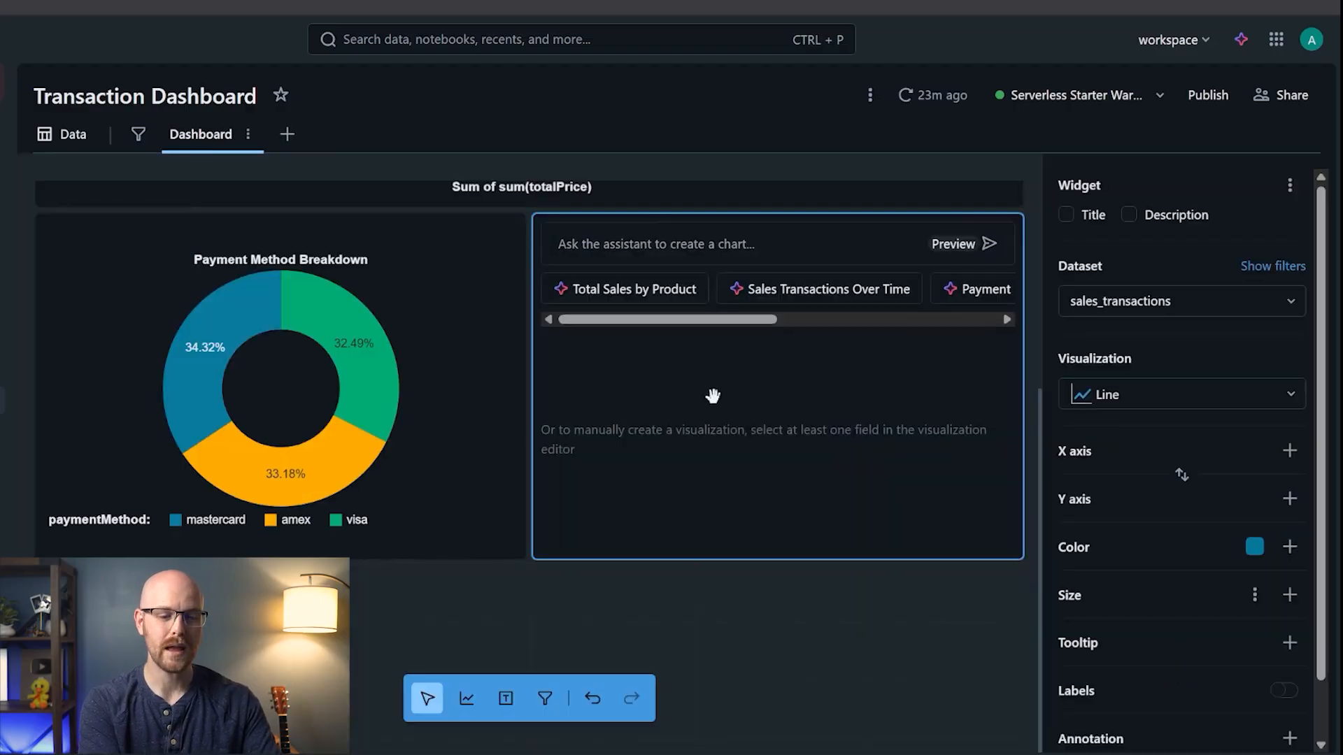
left_click(1289, 452)
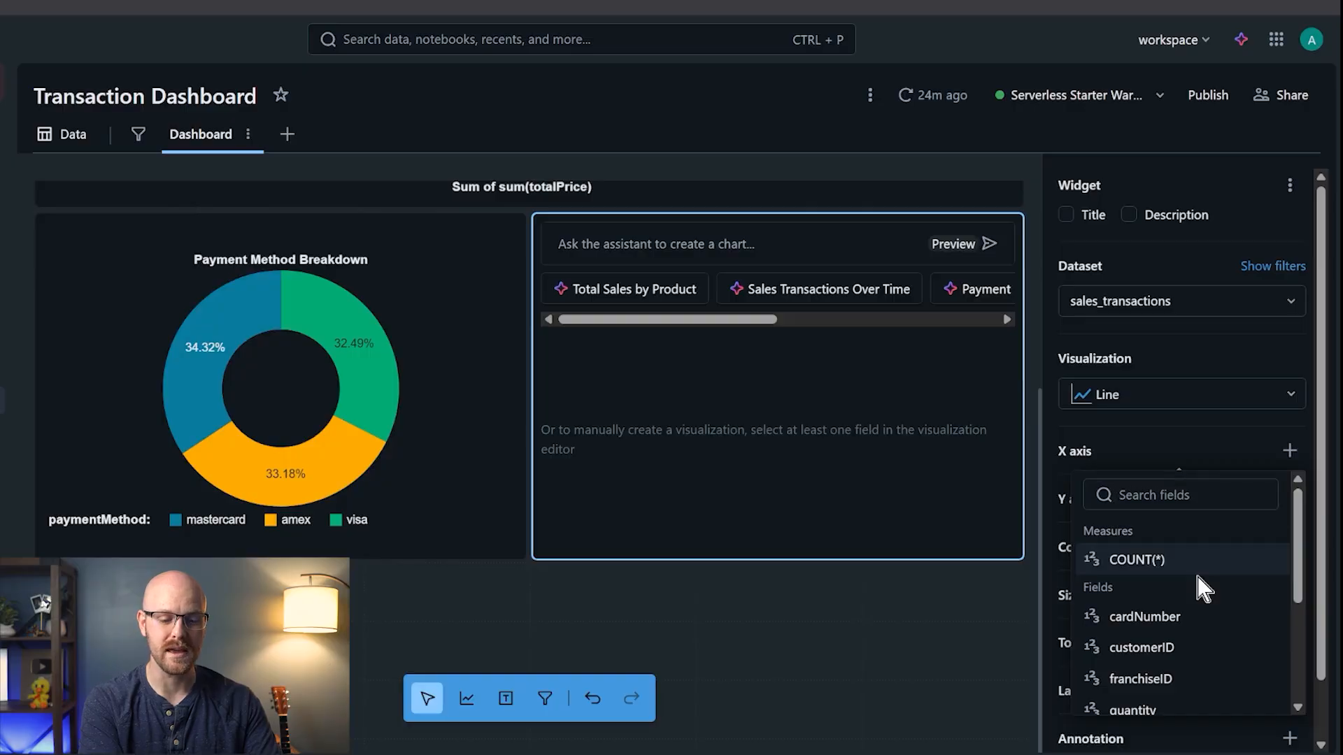
scroll(1195, 572, "down", 5)
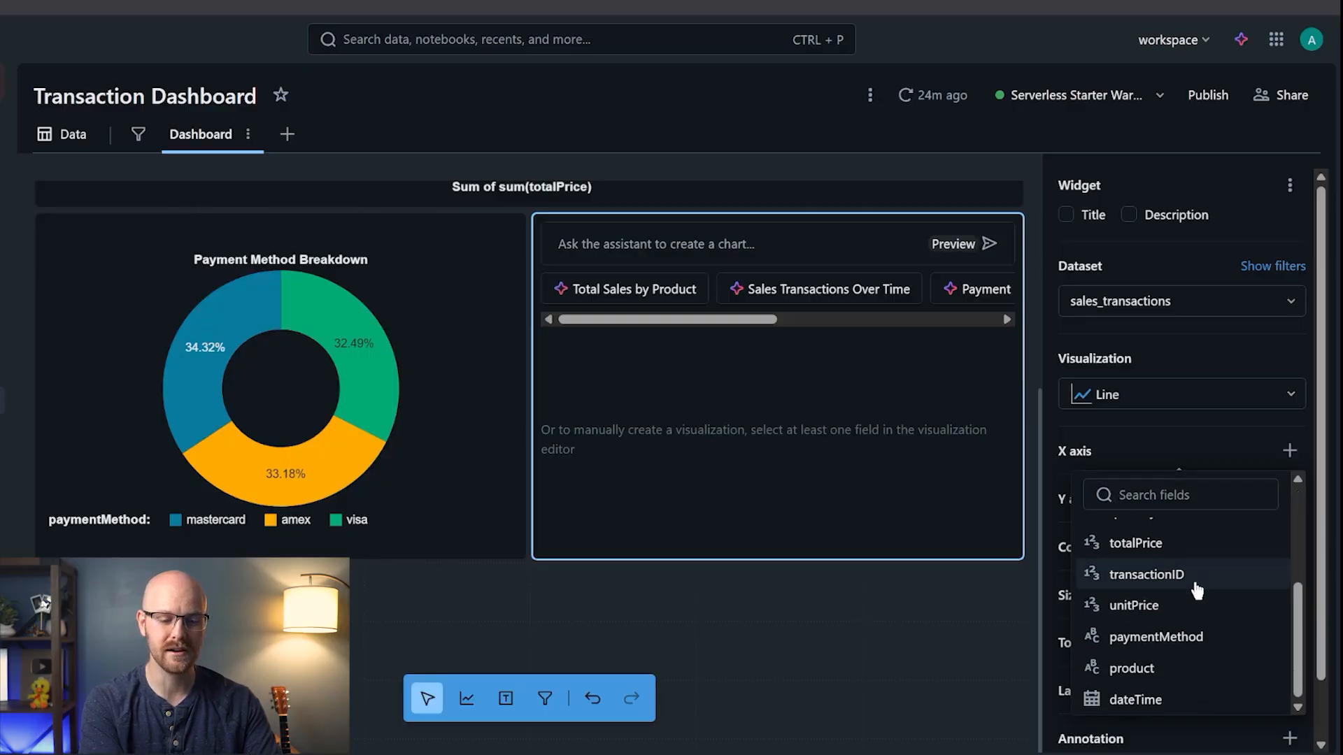
left_click(1134, 699)
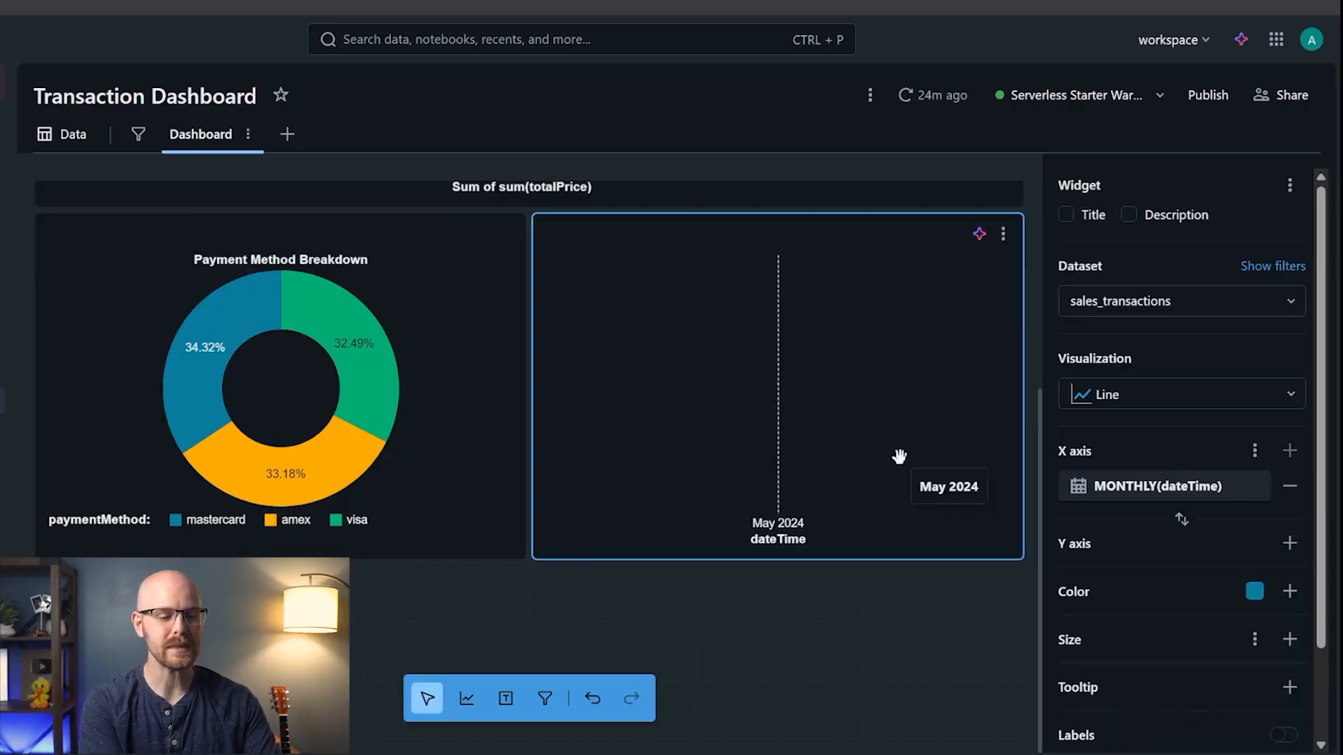
left_click(1250, 489)
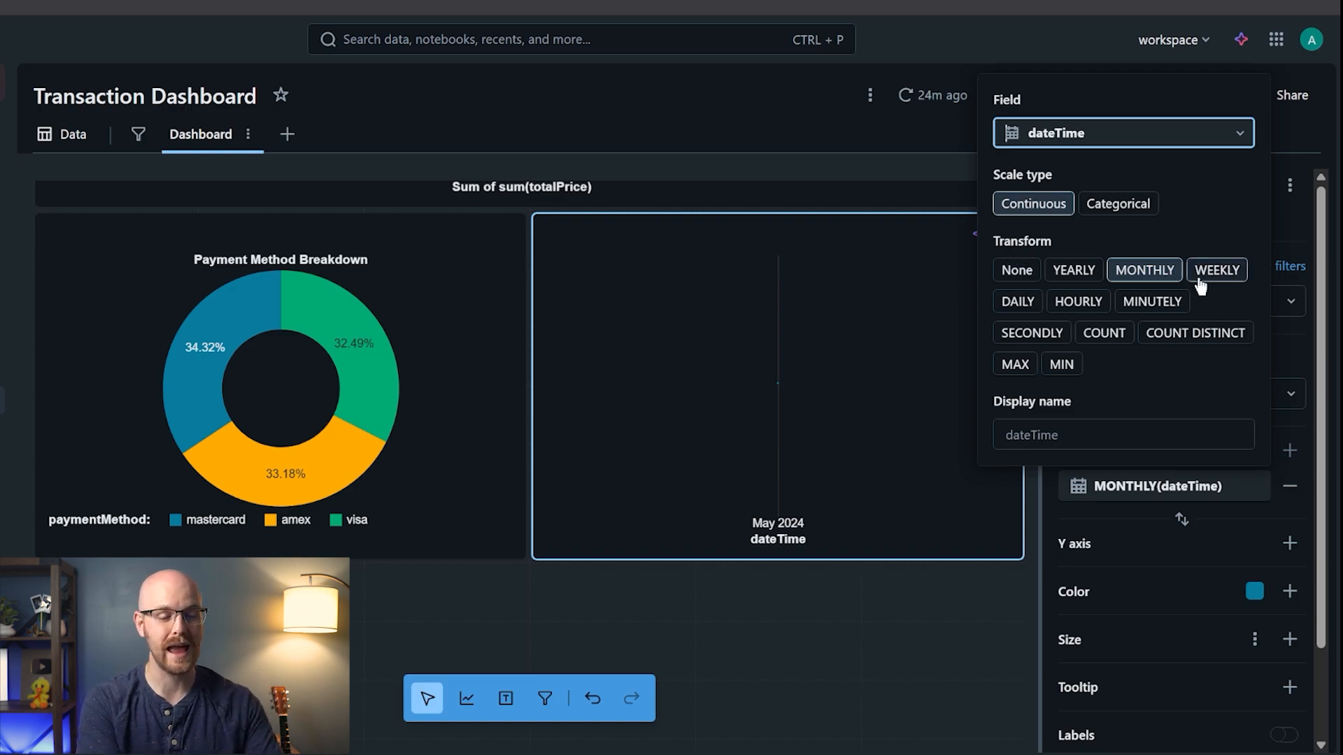
left_click(1020, 302)
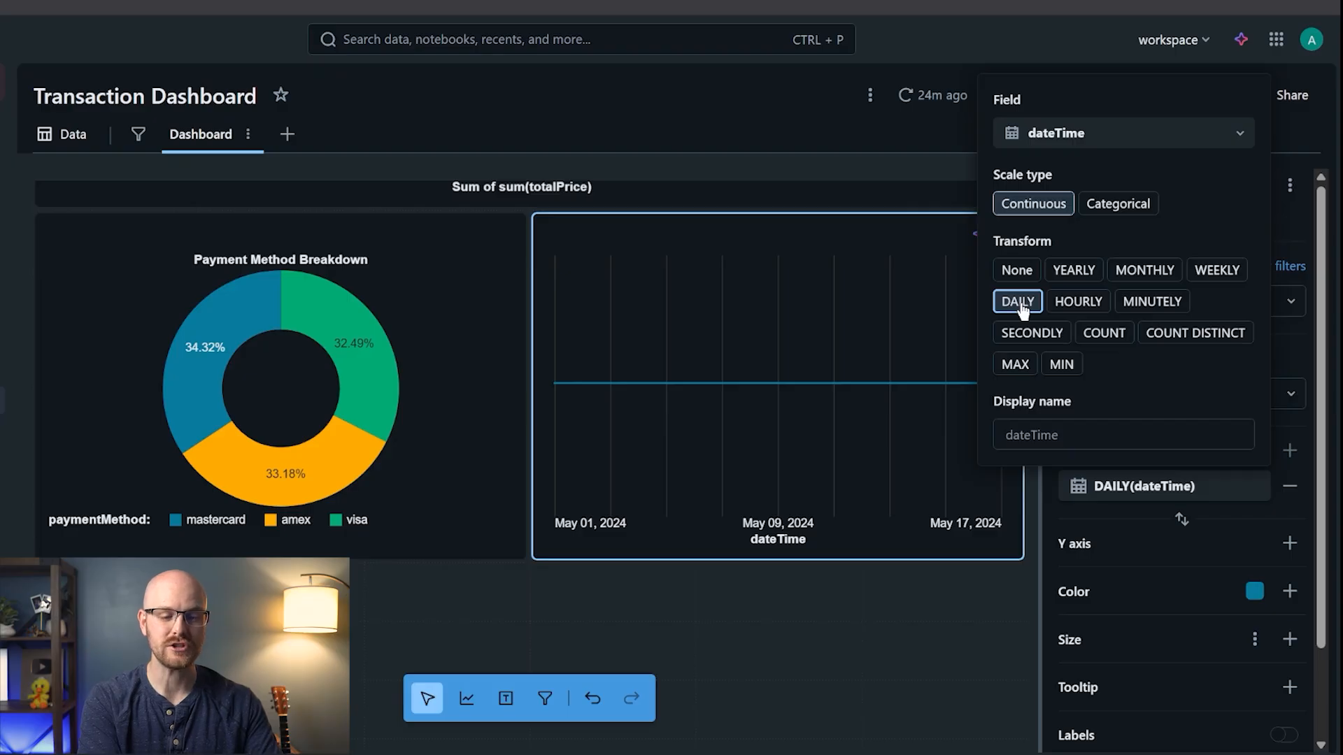
left_click(1291, 227)
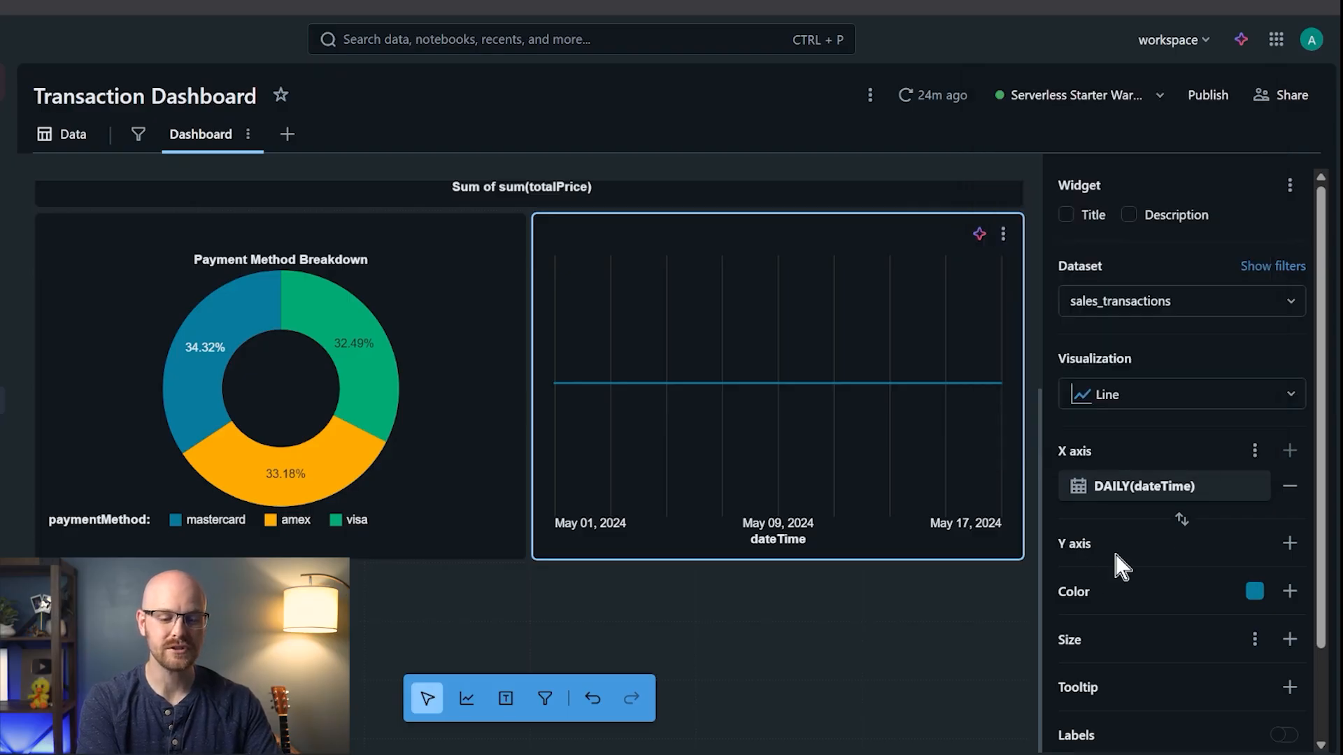
- Plot SUM(quantity) on the Y axis, then return to the sales_transactions data view
left_click(1290, 545)
scroll(1236, 453, "down", 1)
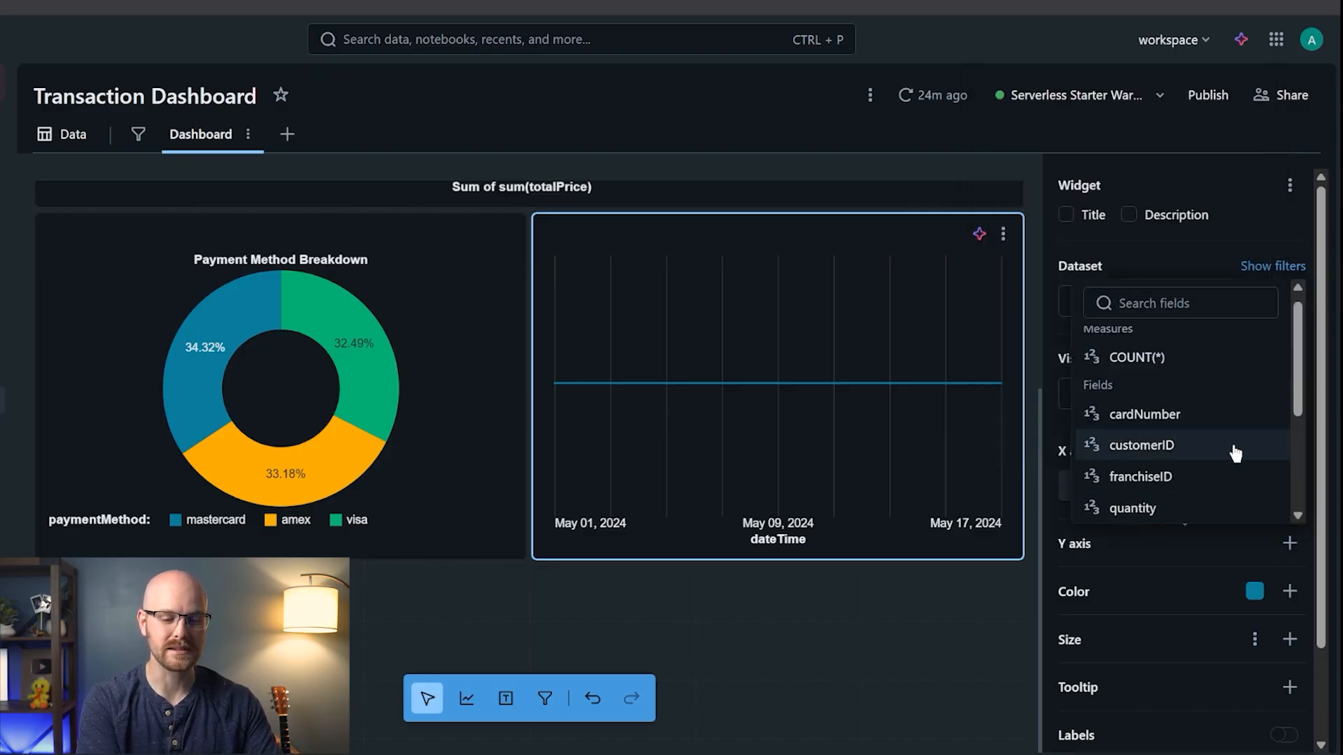
scroll(1236, 453, "down", 3)
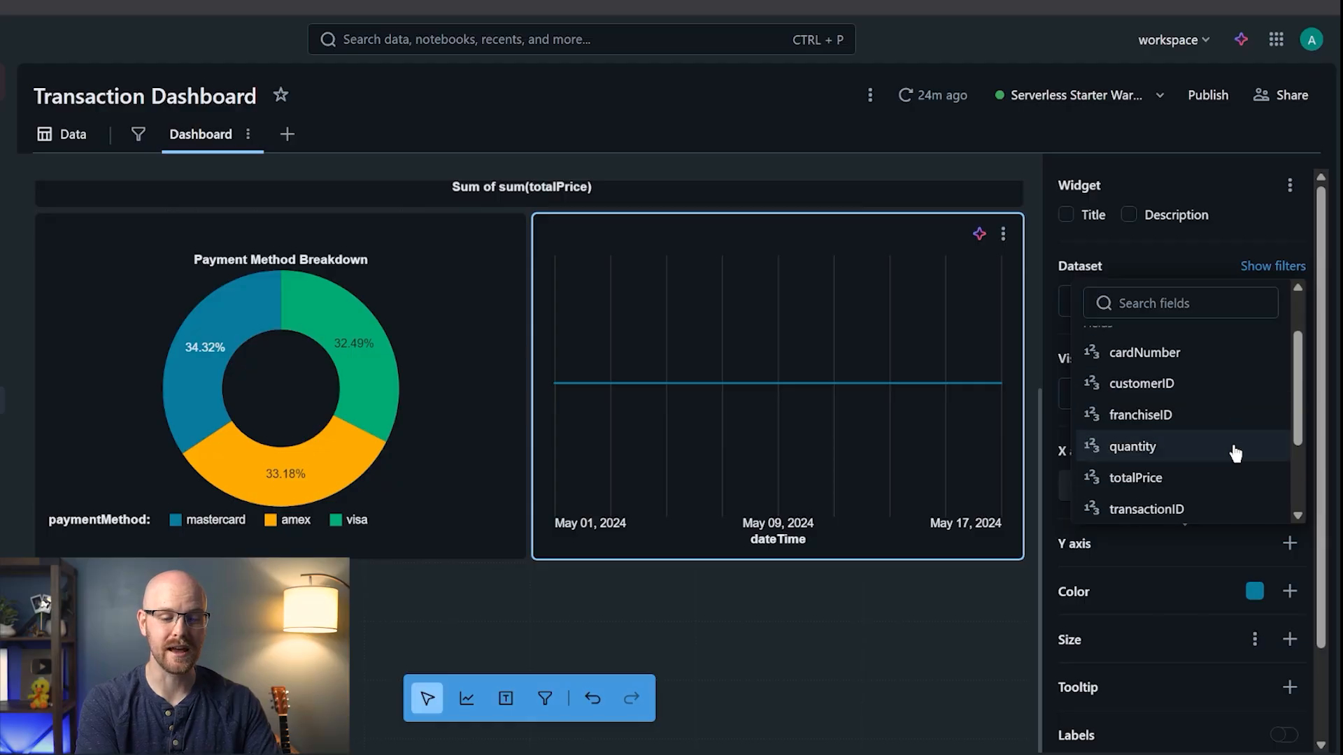
left_click(1191, 446)
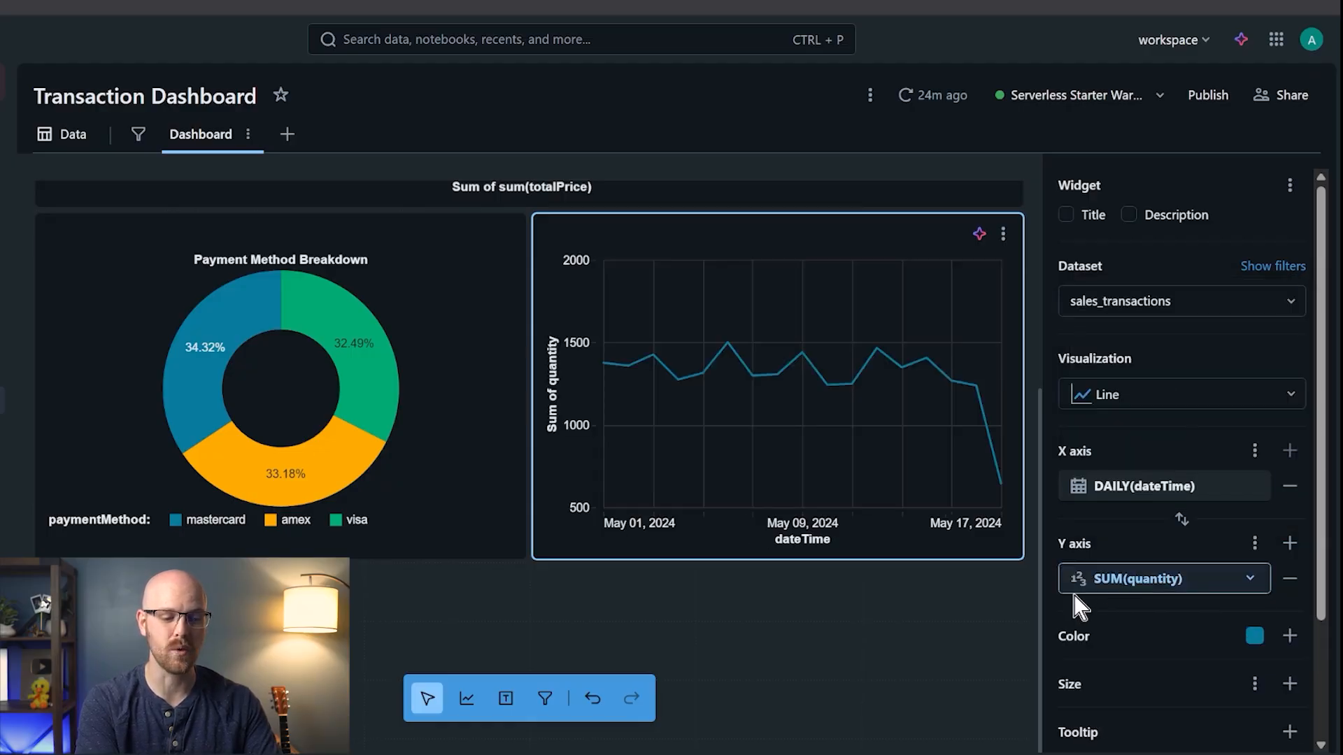
left_click(43, 136)
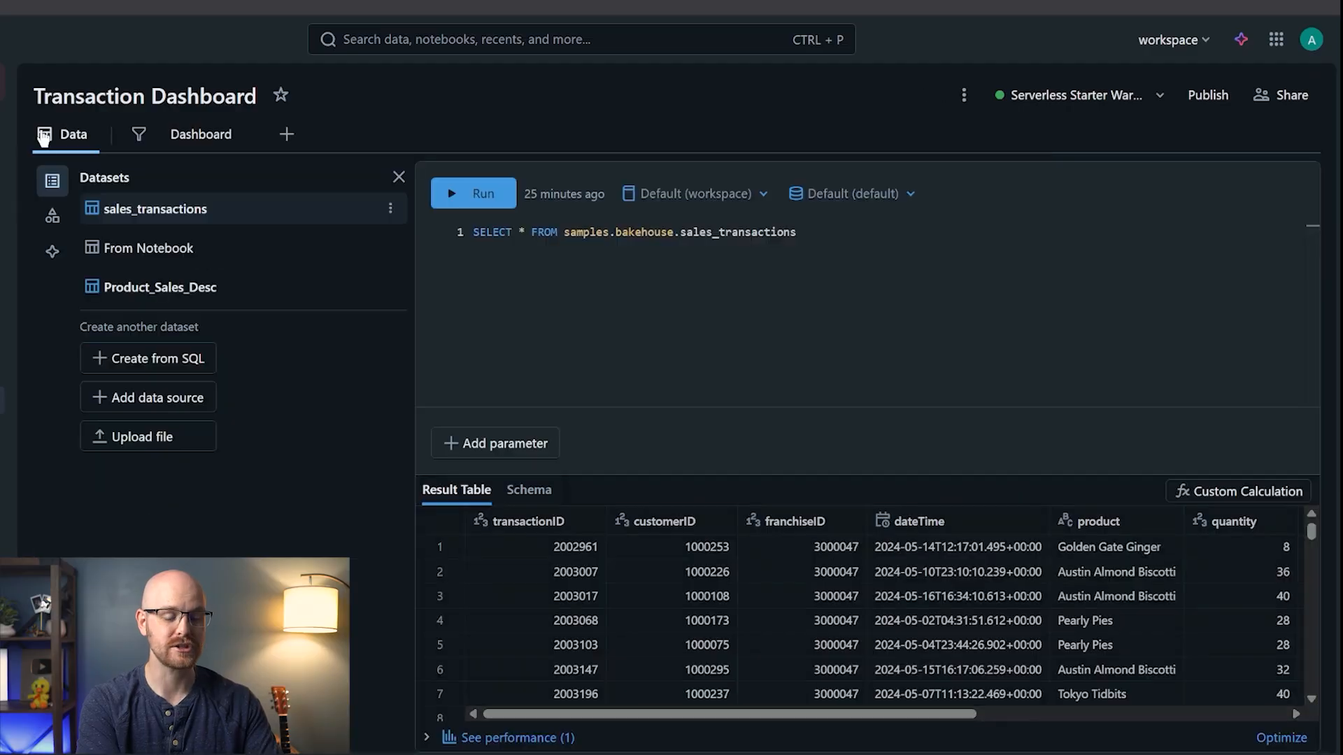
- Scroll the results to the quantity and totalPrice columns, then go back and select the line chart
scroll(1040, 605, "right", 3)
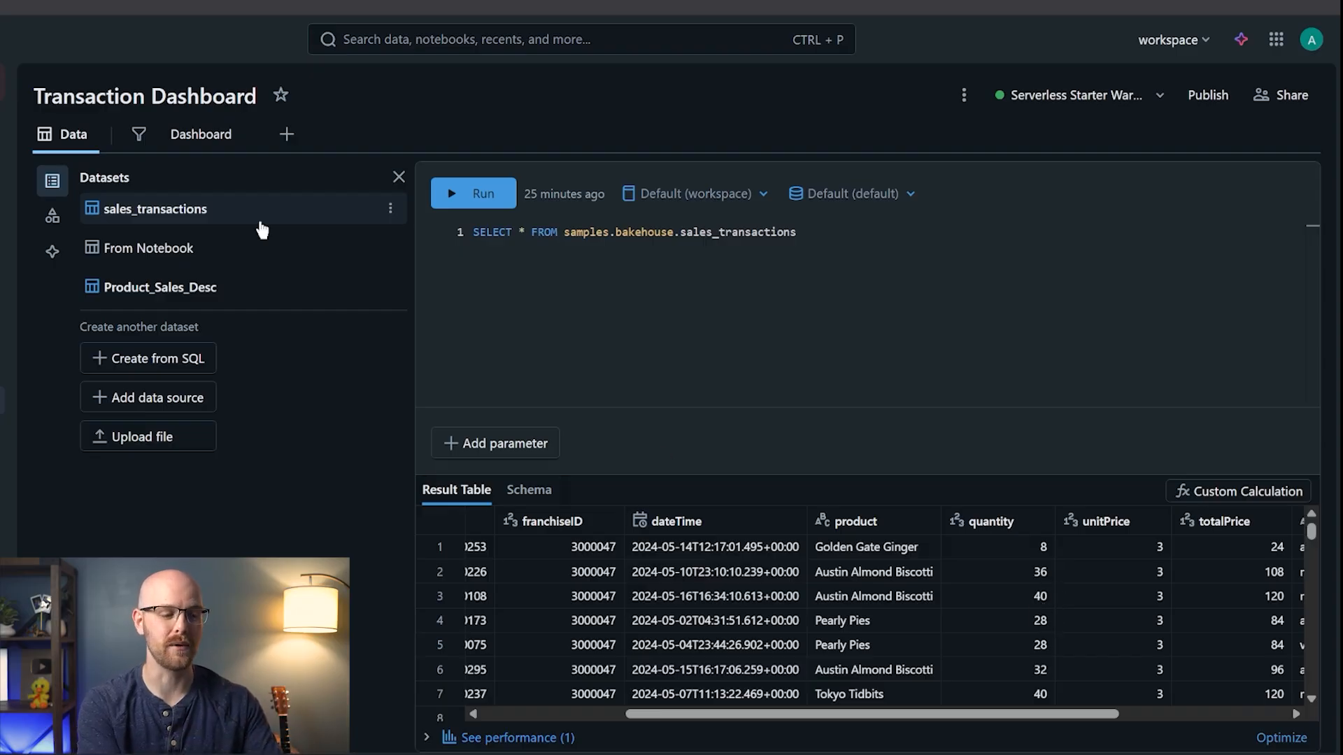
left_click(212, 142)
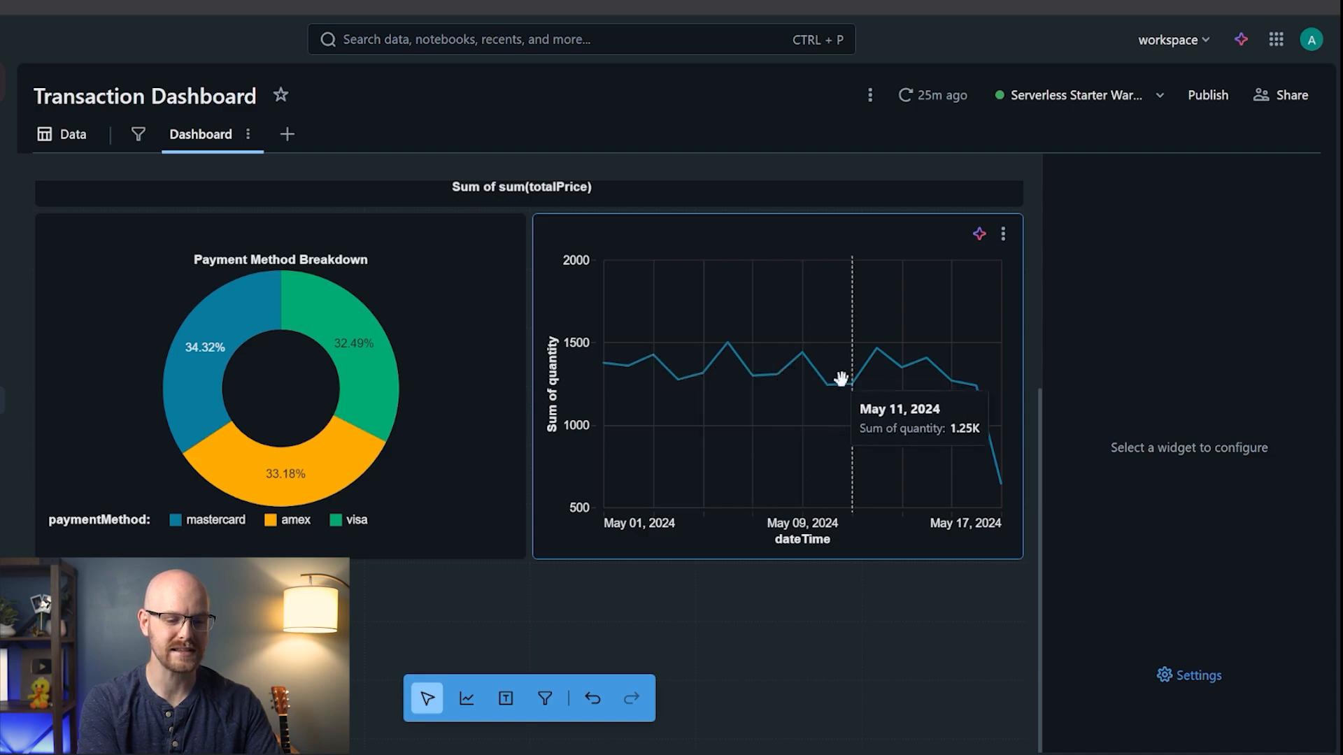
left_click(873, 379)
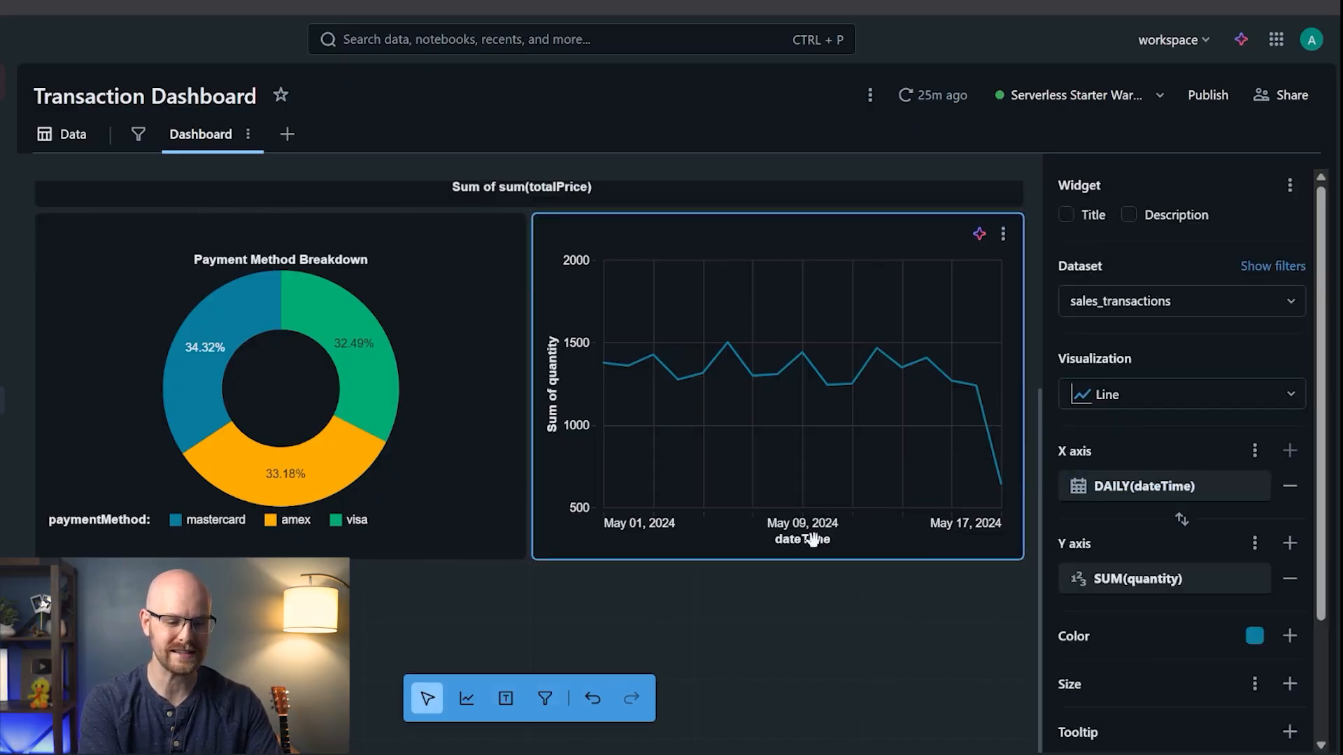
- Rename the X axis to 'Date' and begin typing 'Quantity' as the Y-axis display name
left_click(1258, 496)
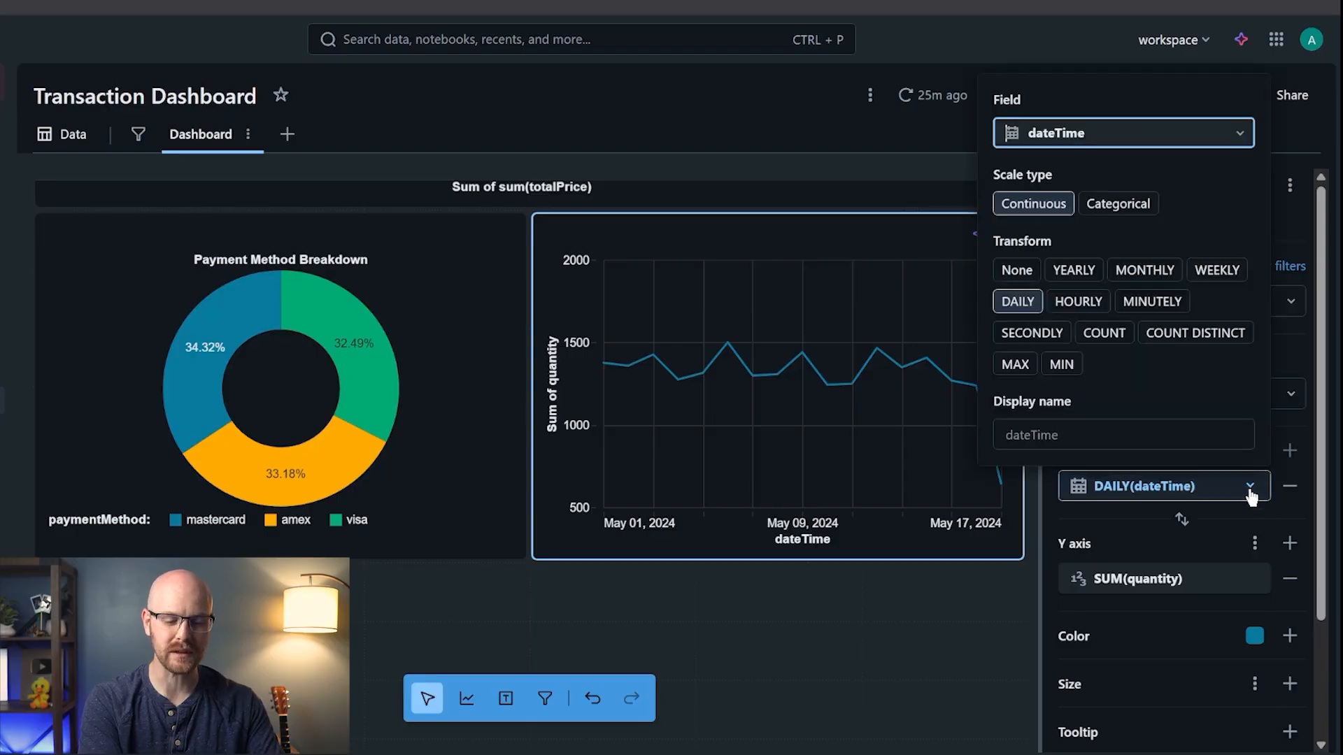
left_click(1129, 435)
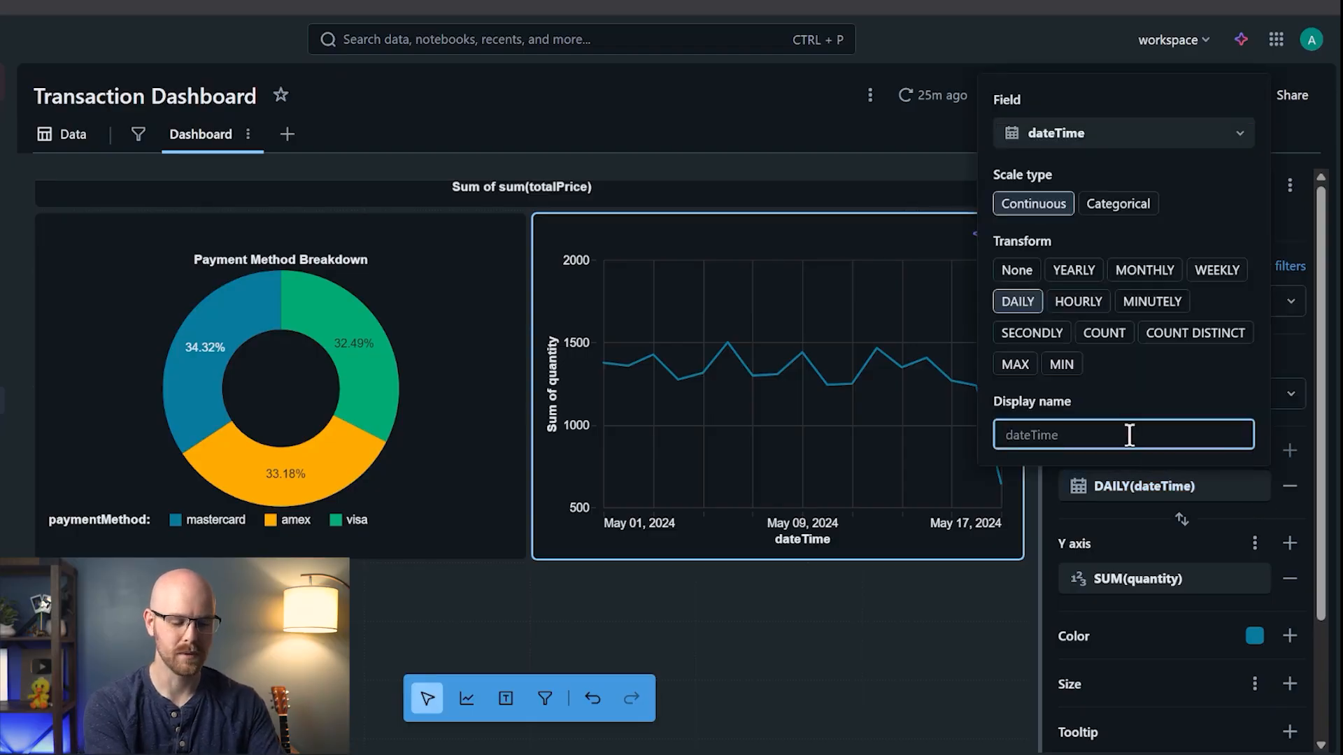
type("Date")
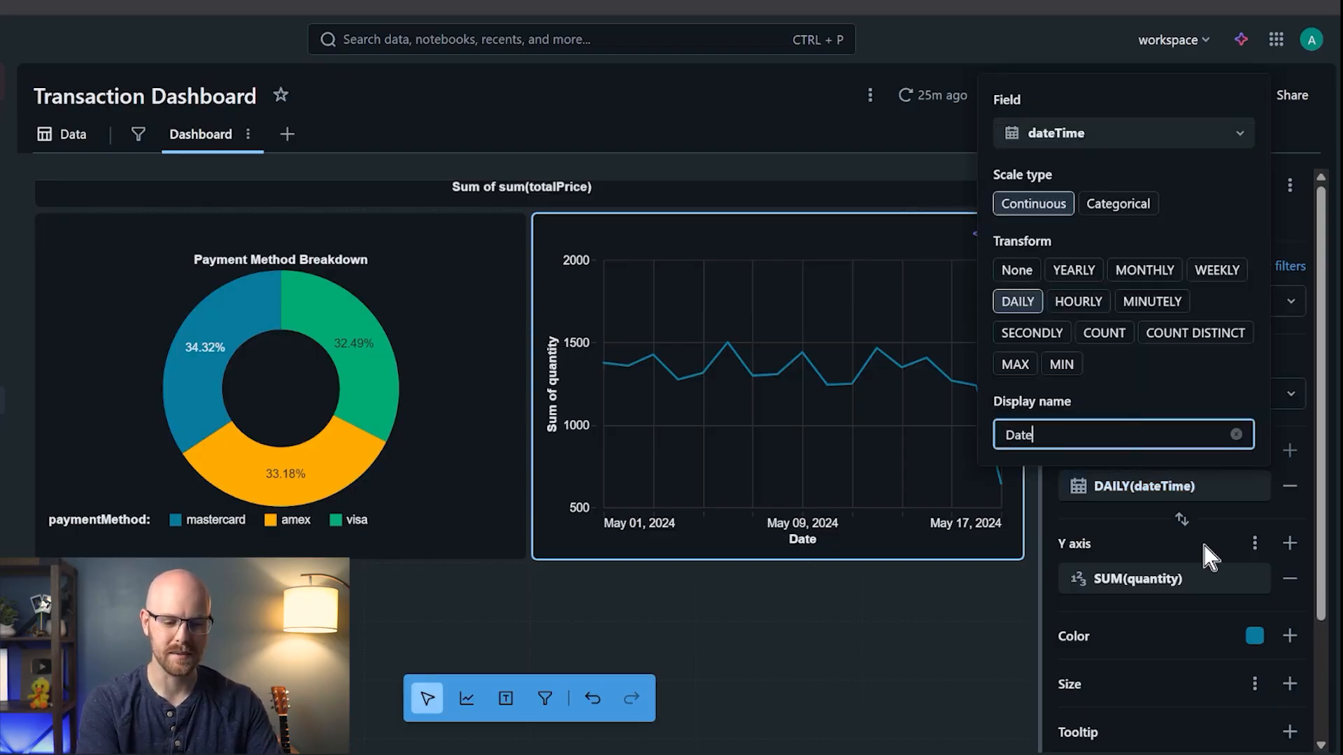
left_click(1259, 582)
left_click(1113, 526)
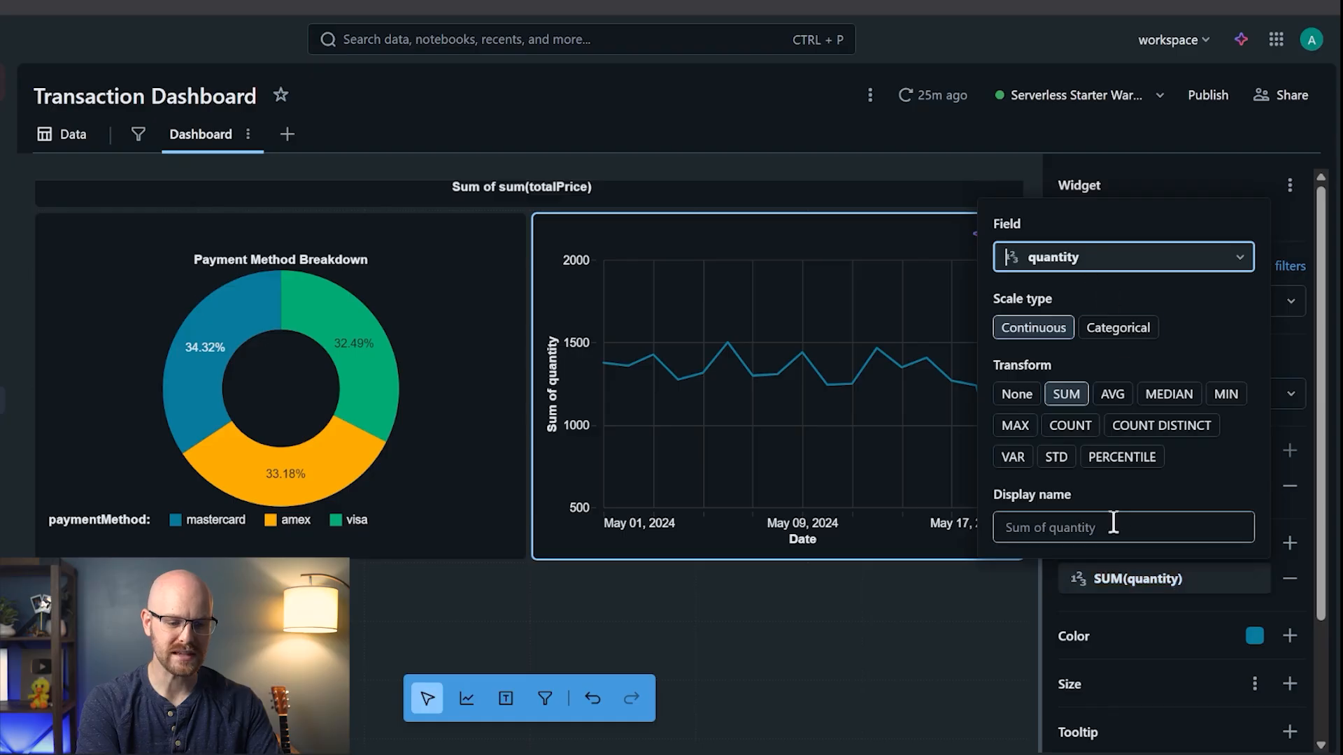
type("Quantity Sold")
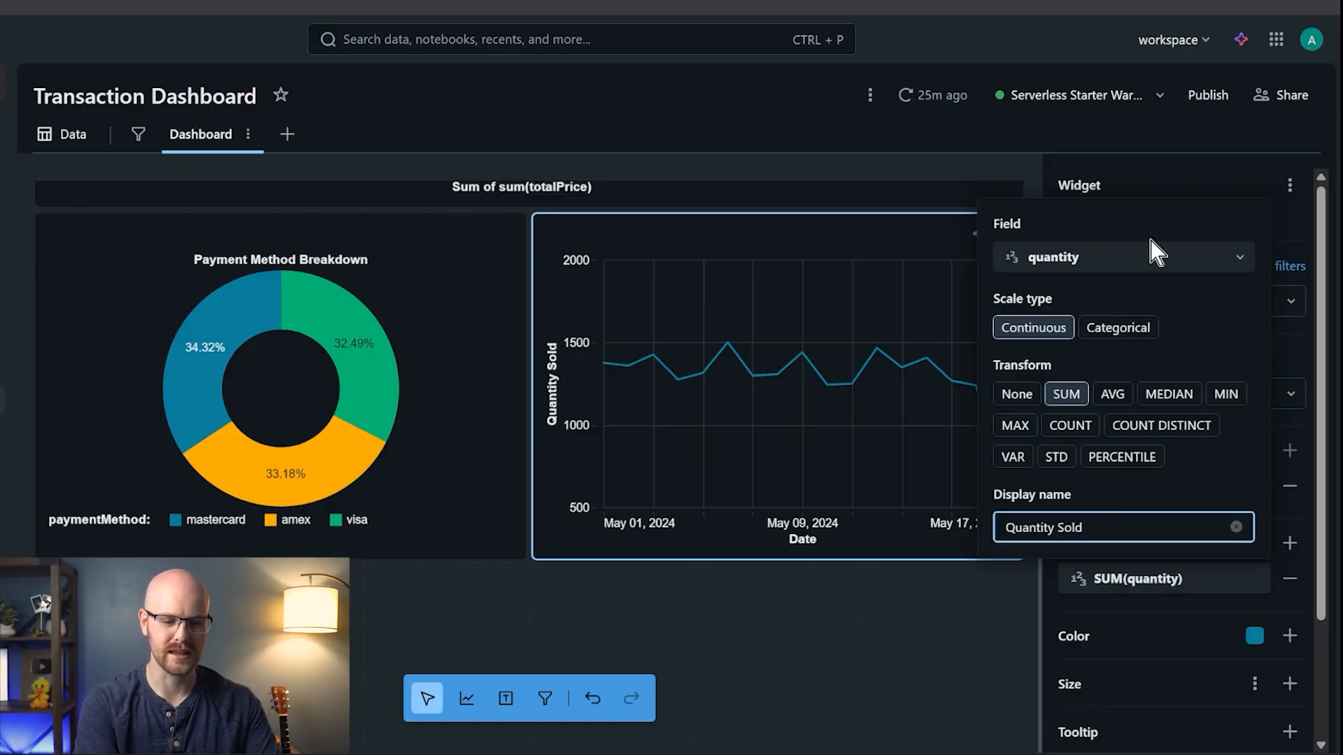
left_click(1195, 169)
left_click(1064, 215)
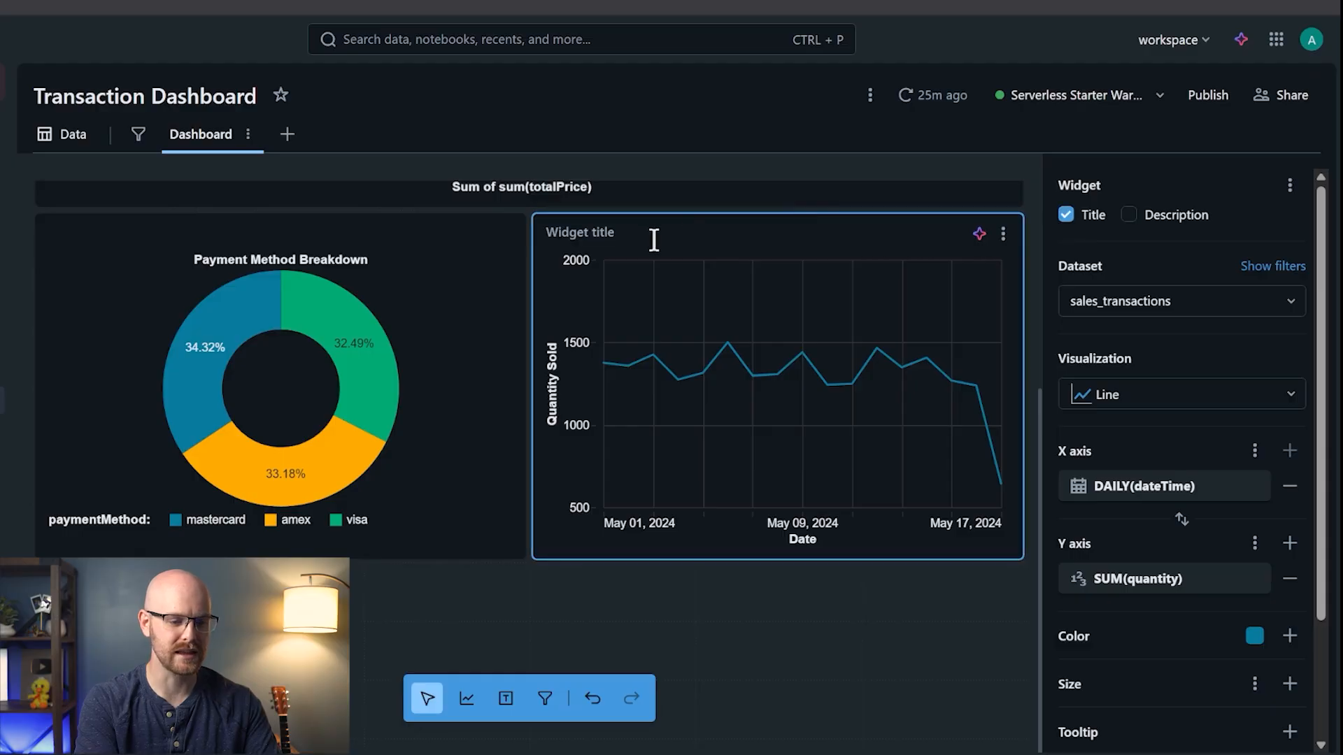
type("s")
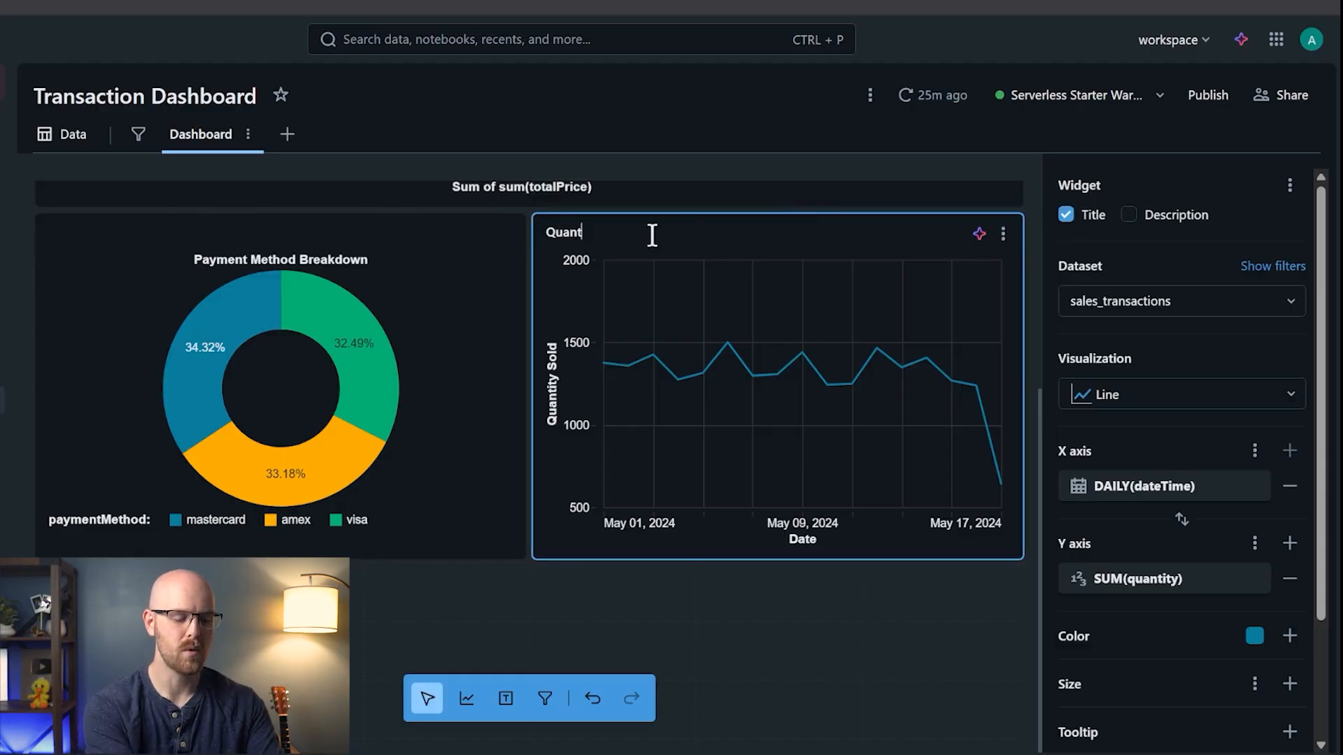
type("uantity of Sales over ")
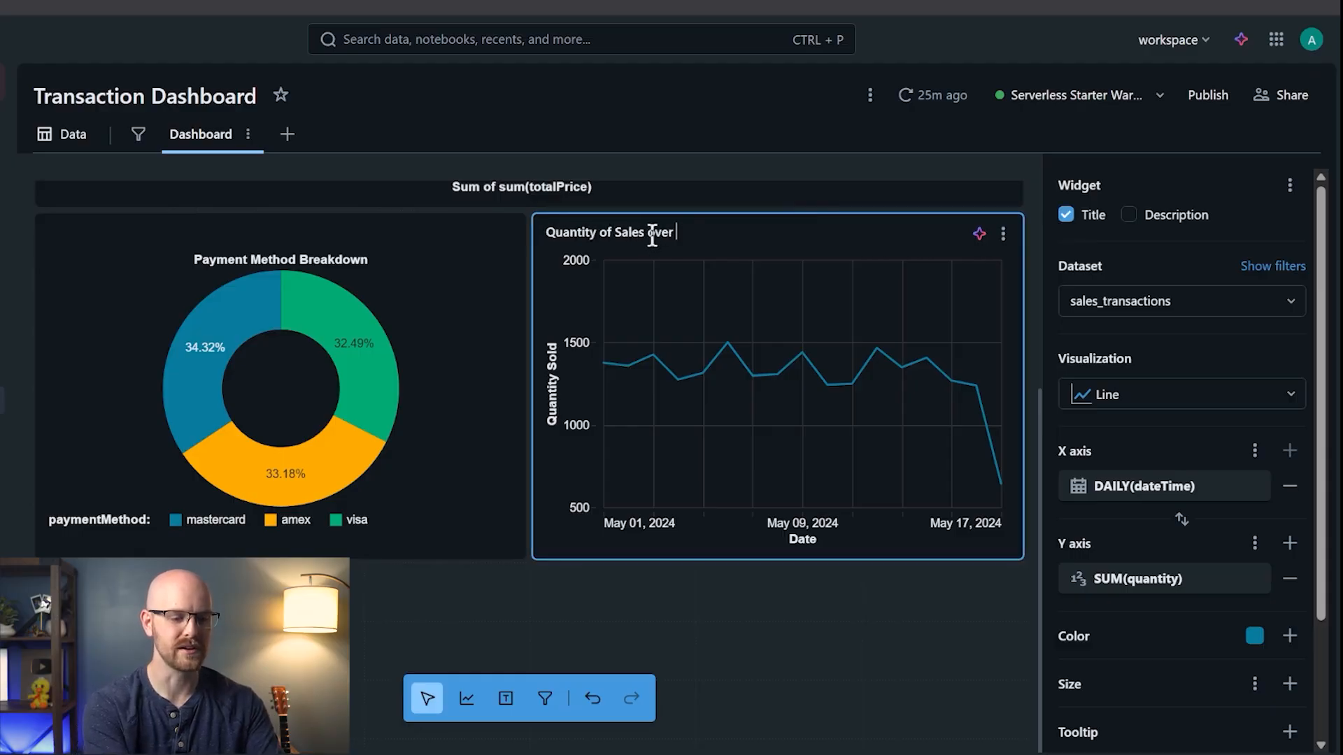
type("Time")
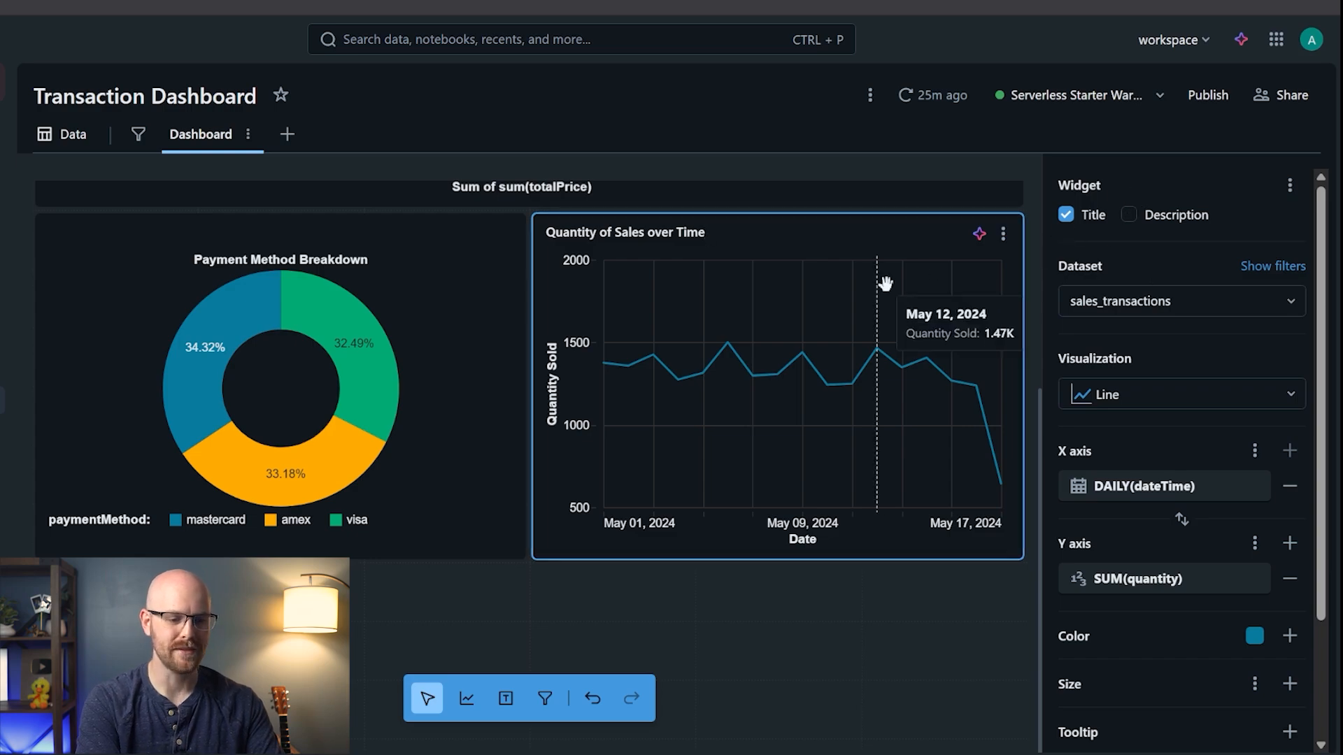
left_click(497, 295)
scroll(498, 295, "up", 5)
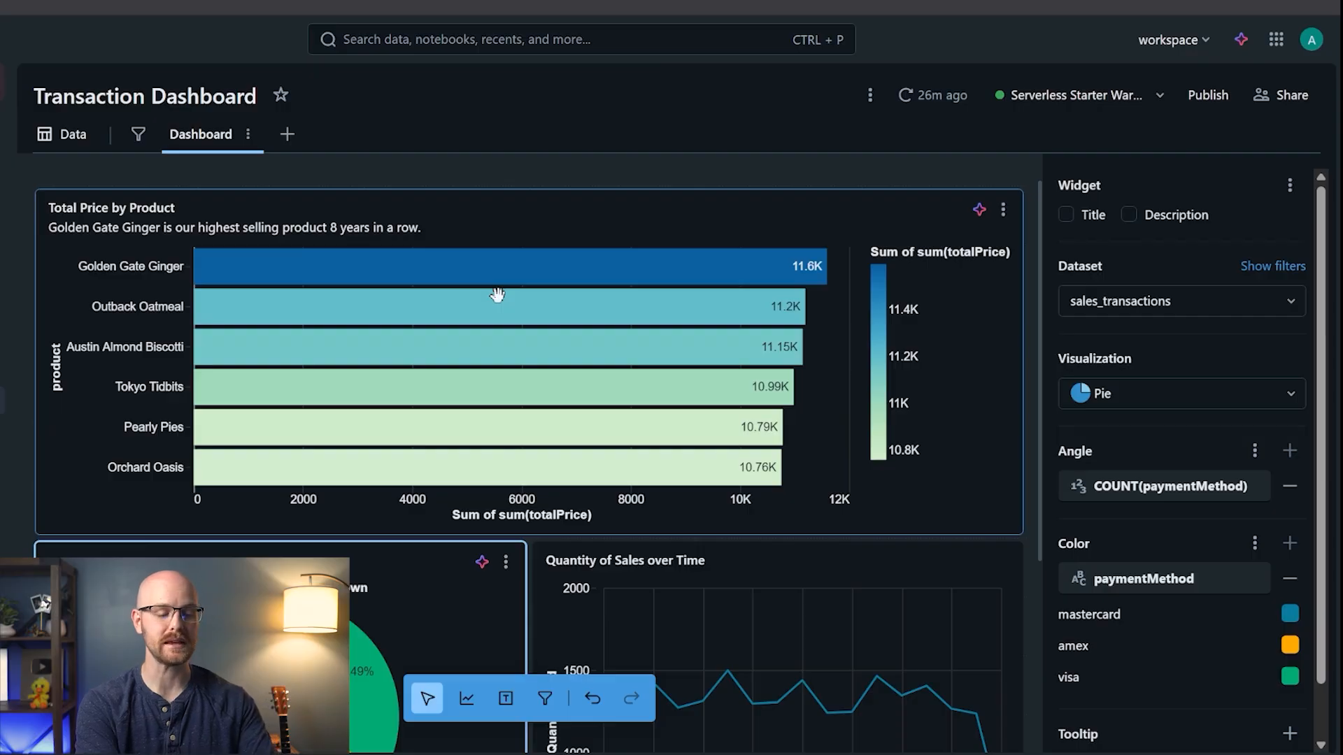
- Add a text box above the bar chart reading 'Transaction Dashboard', bold, centred, size 48
left_click(507, 703)
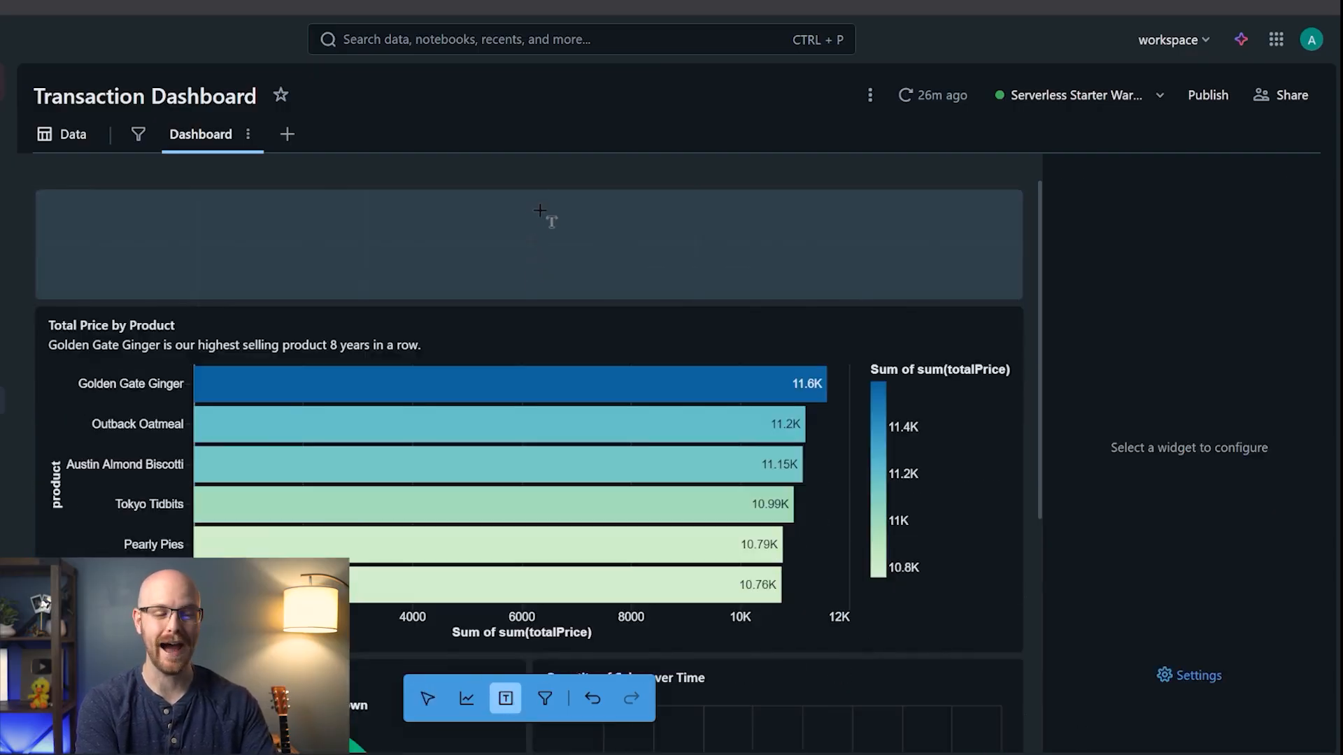
left_click(551, 218)
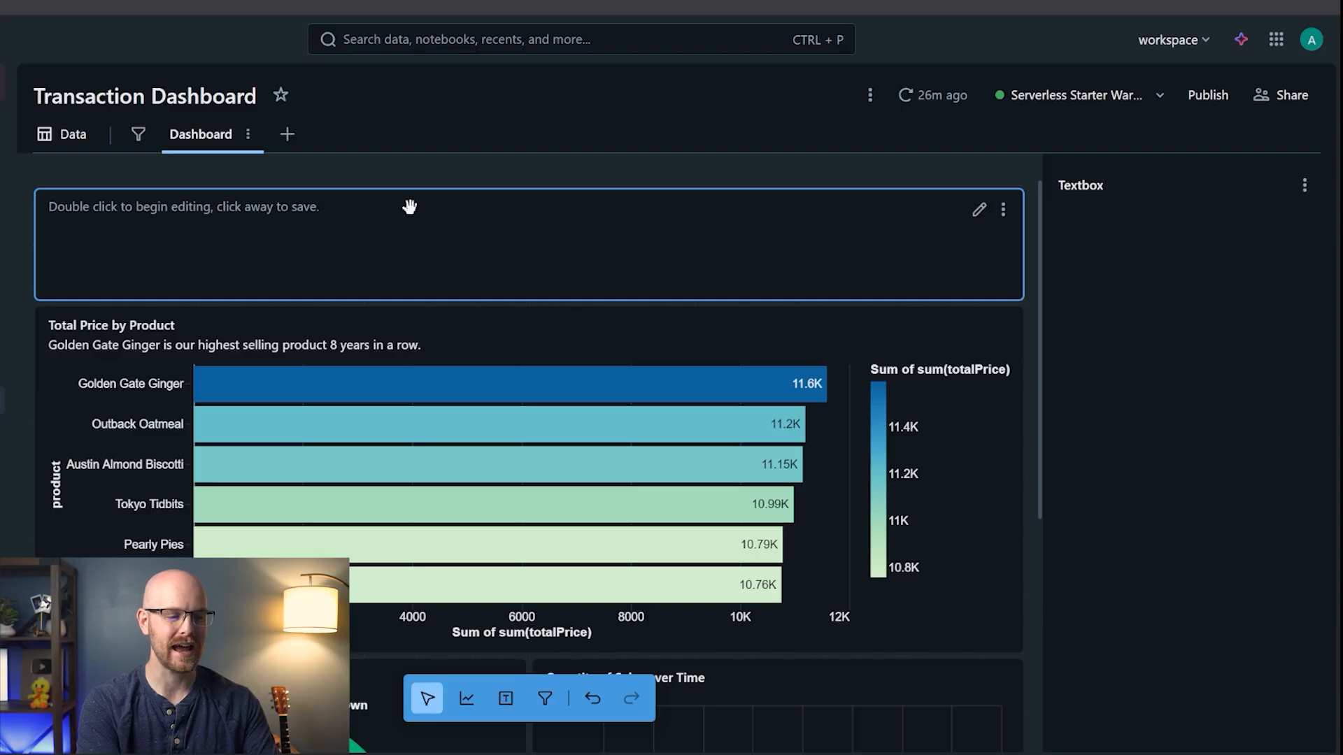
double_click(340, 208)
type("Tr")
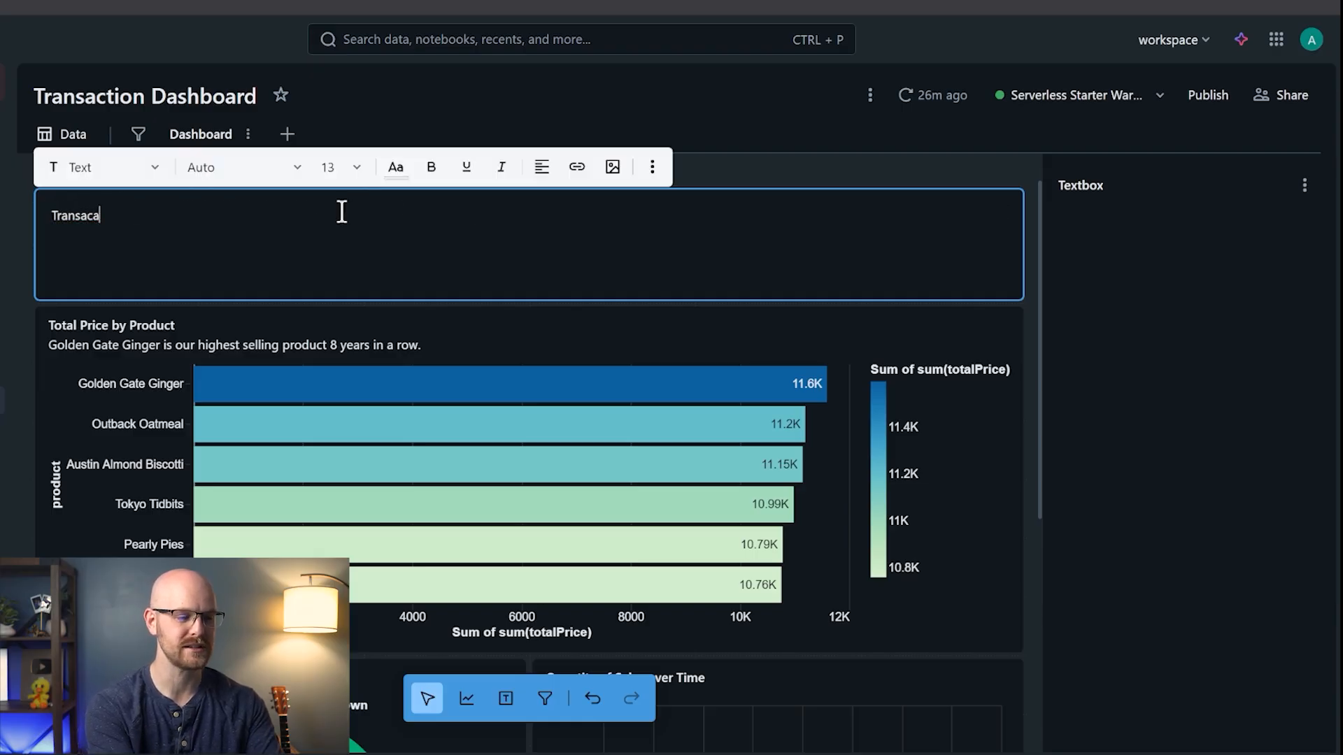
type("ansaction Dash")
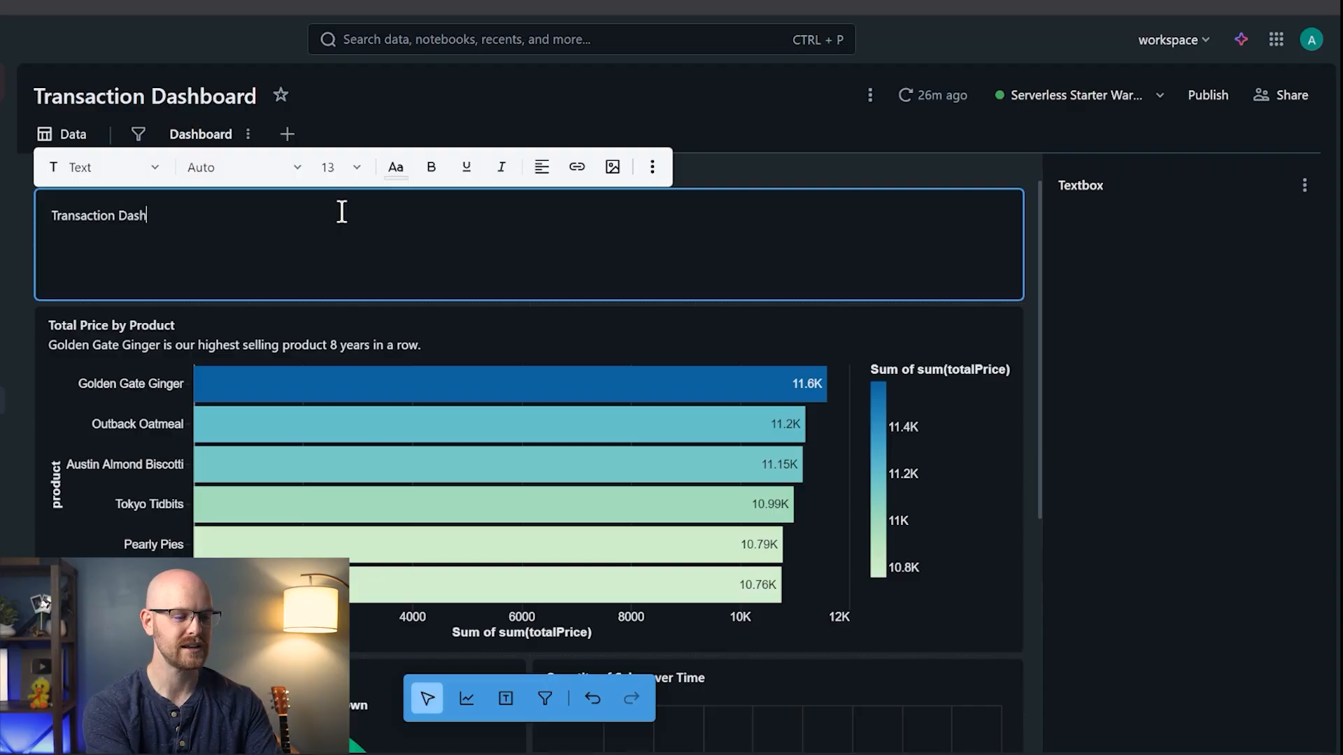
type("board")
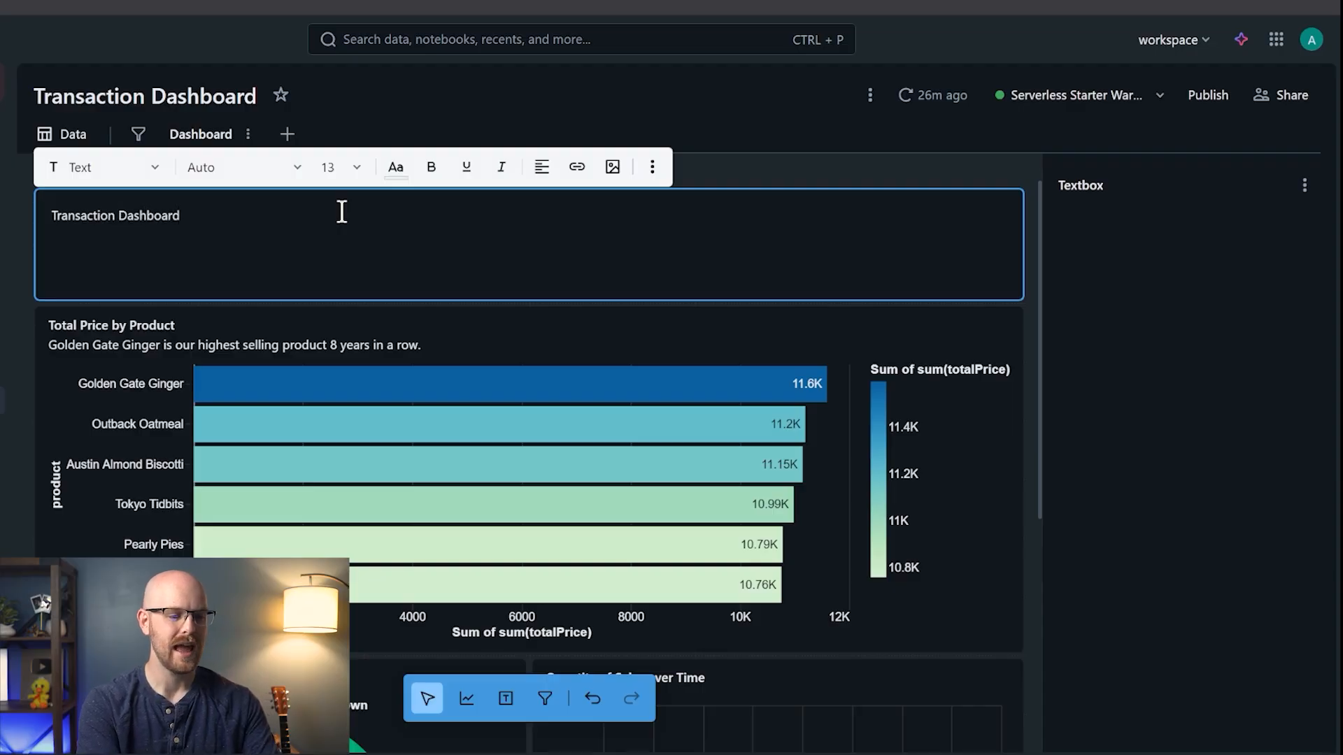
key("ctrl+a")
left_click(430, 168)
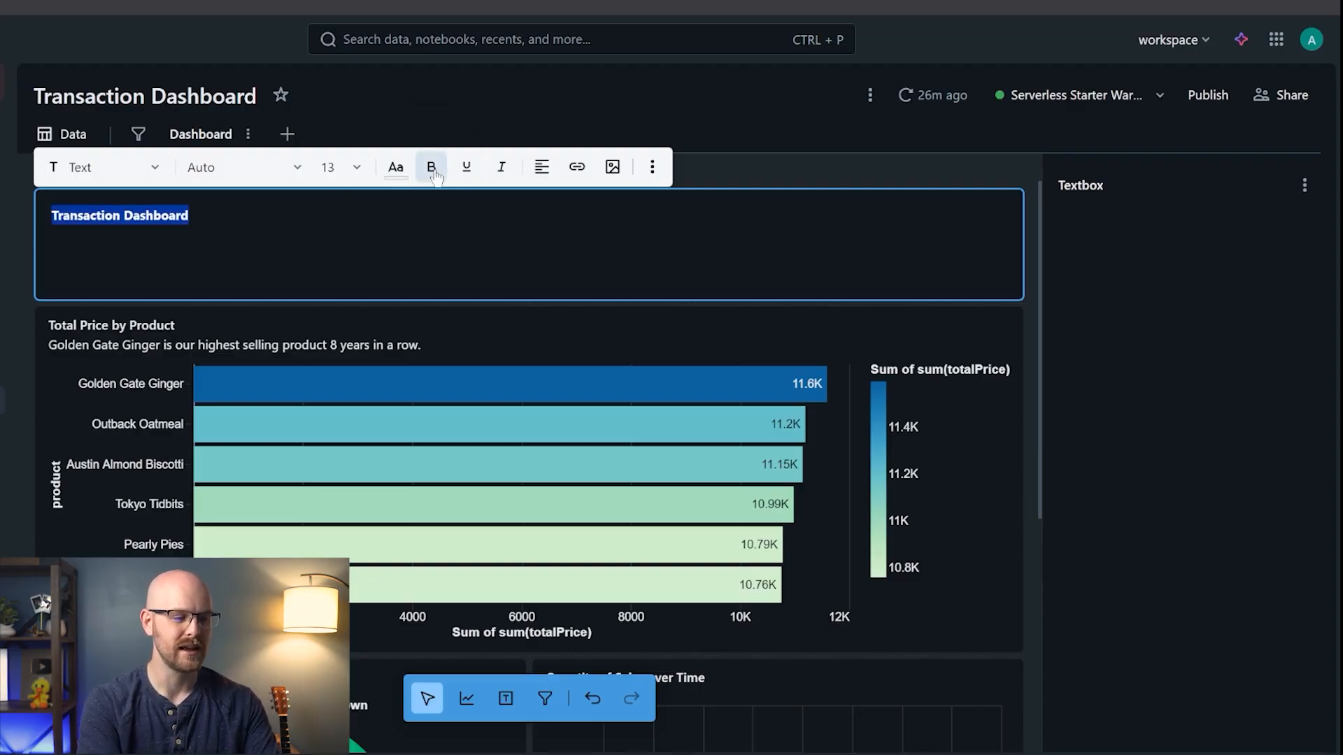
left_click(542, 167)
left_click(580, 203)
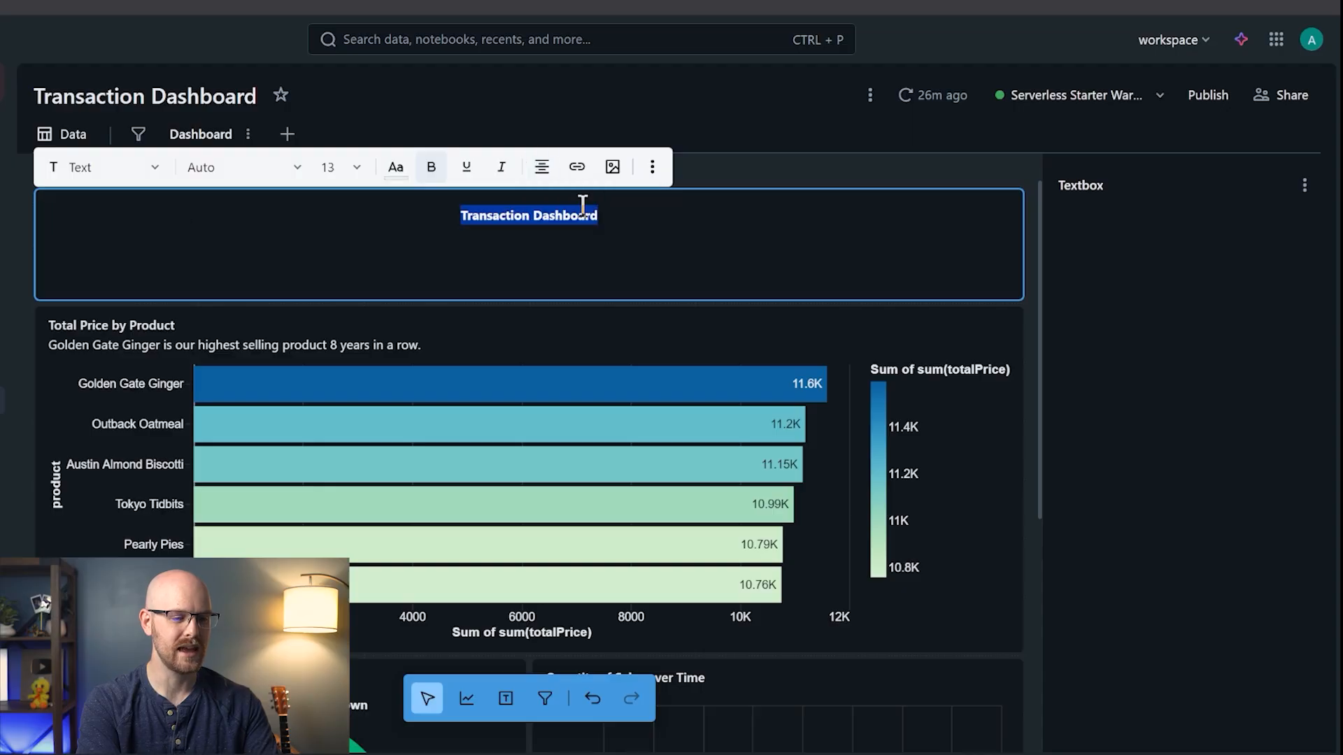
left_click(355, 167)
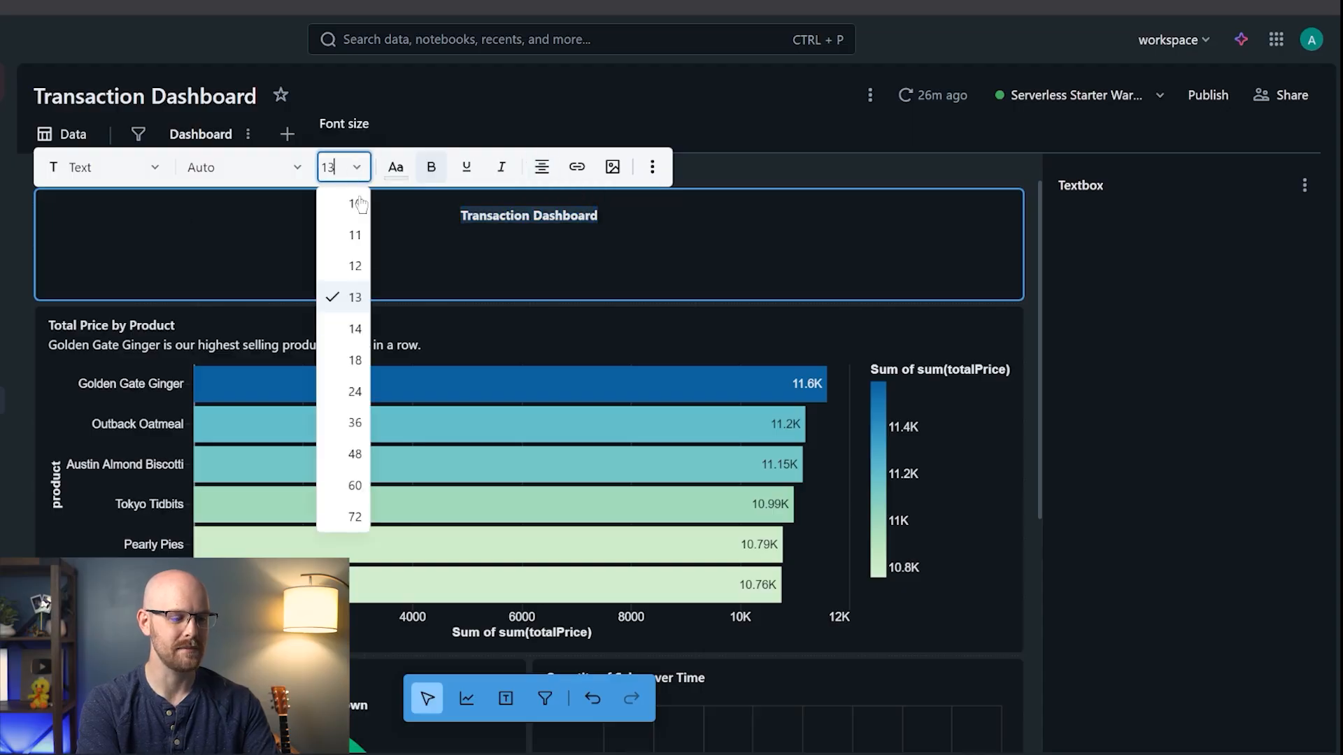
left_click(355, 454)
left_click(239, 245)
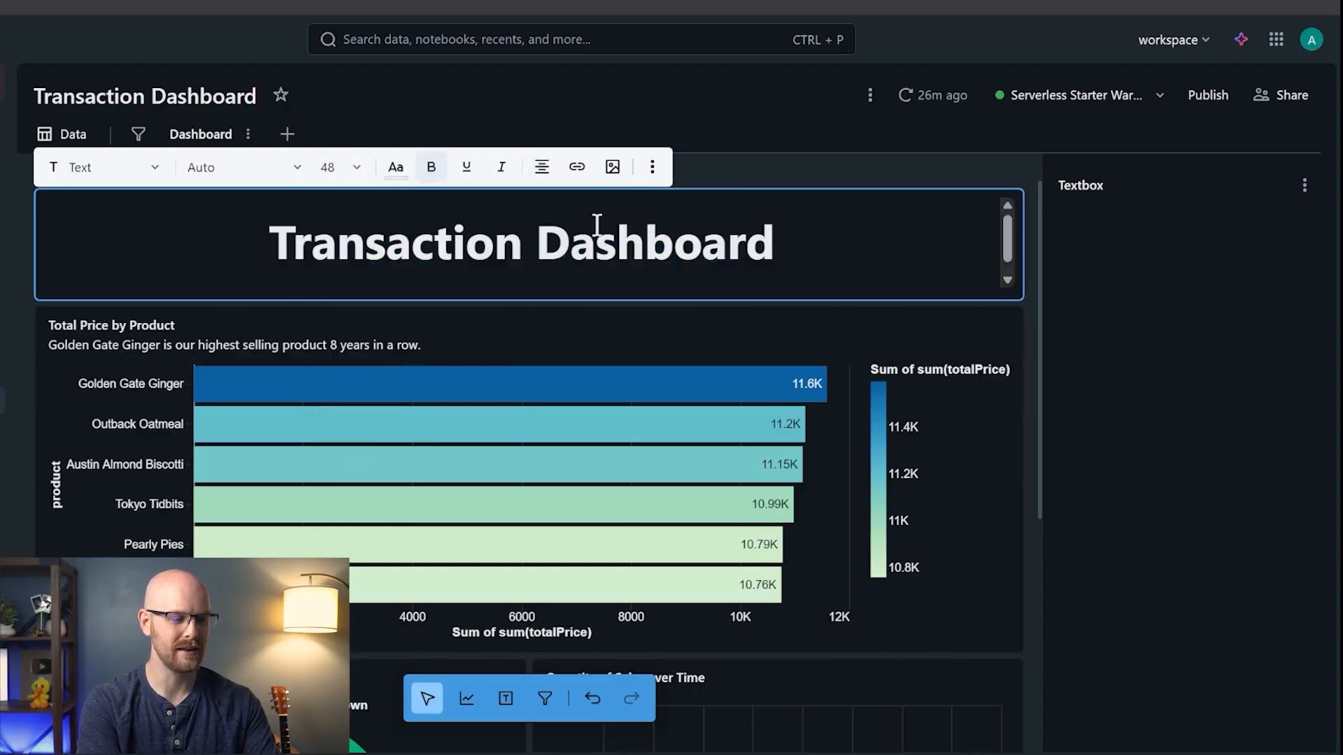
left_click(785, 166)
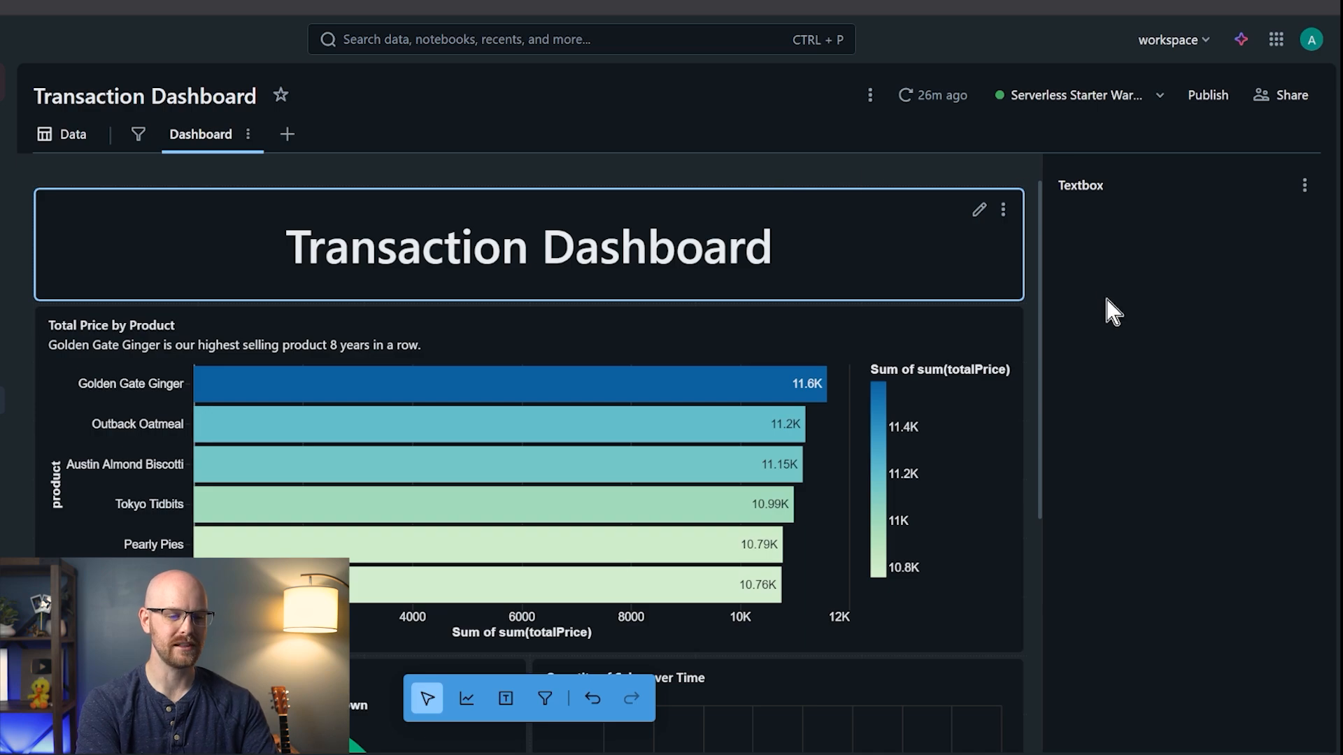
- Shrink the title box so the charts move up, and reduce the title to size 24
scroll(870, 325, "down", 4)
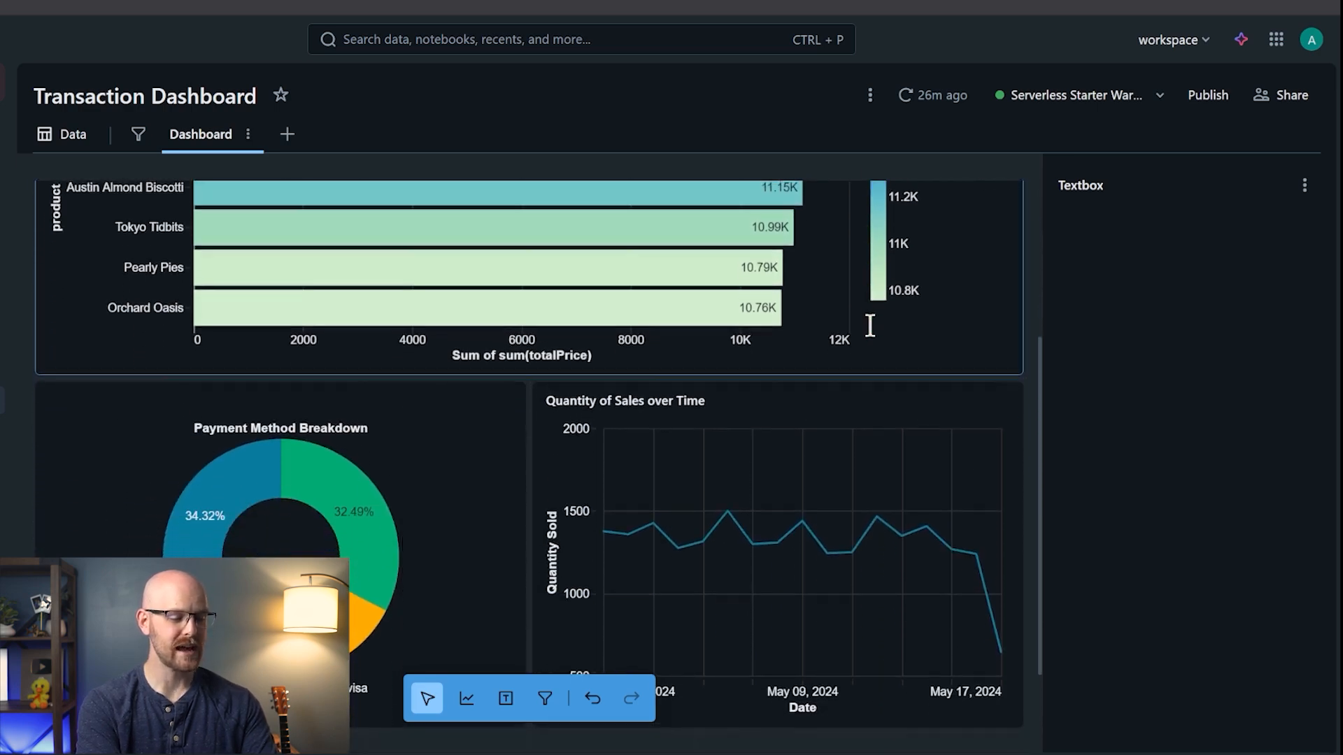
scroll(870, 325, "up", 4)
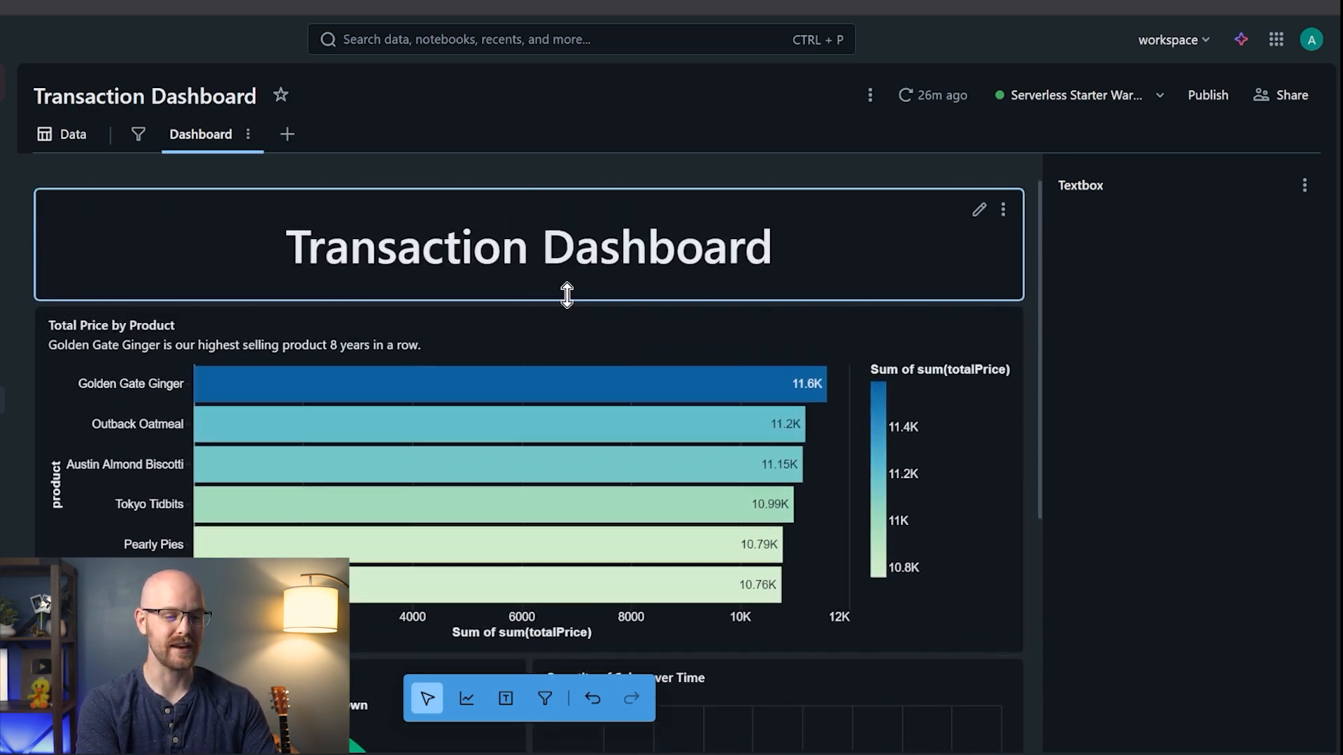
left_click_drag(563, 296, 562, 253)
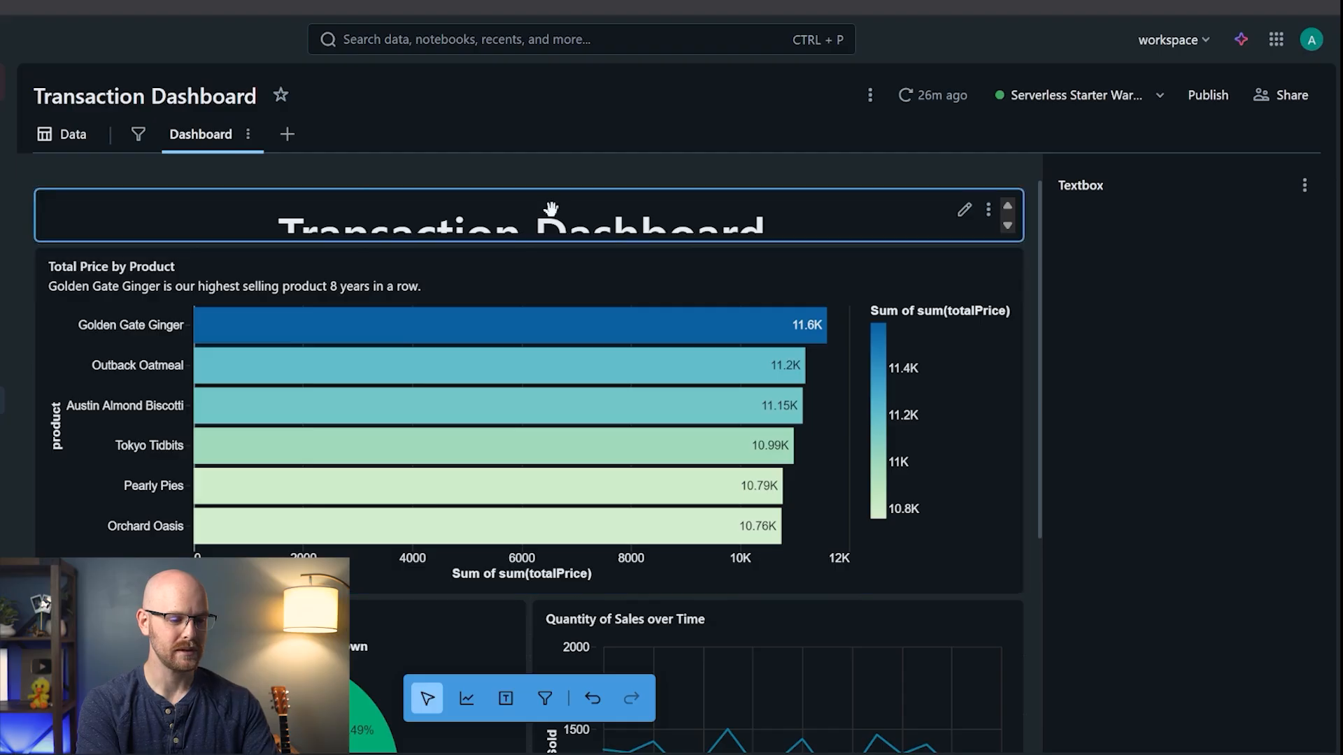
left_click(529, 219)
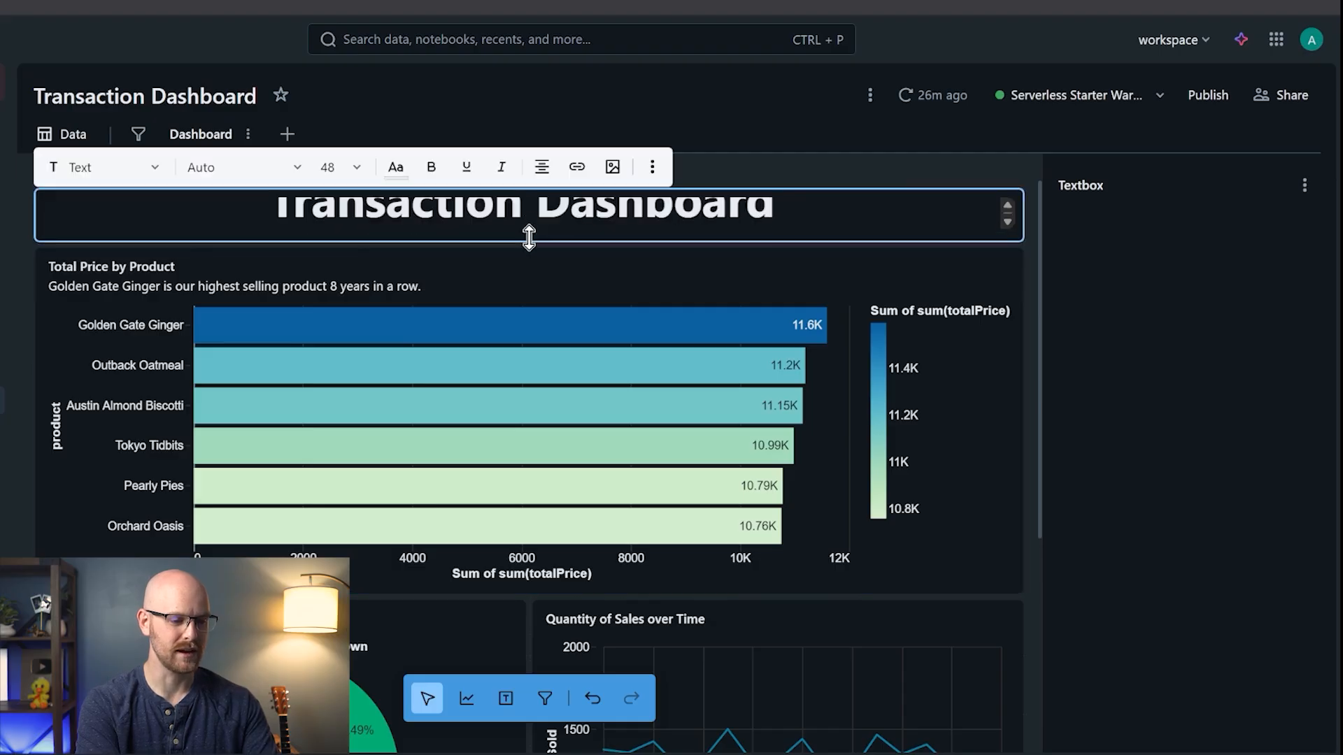
triple_click(395, 207)
left_click(357, 175)
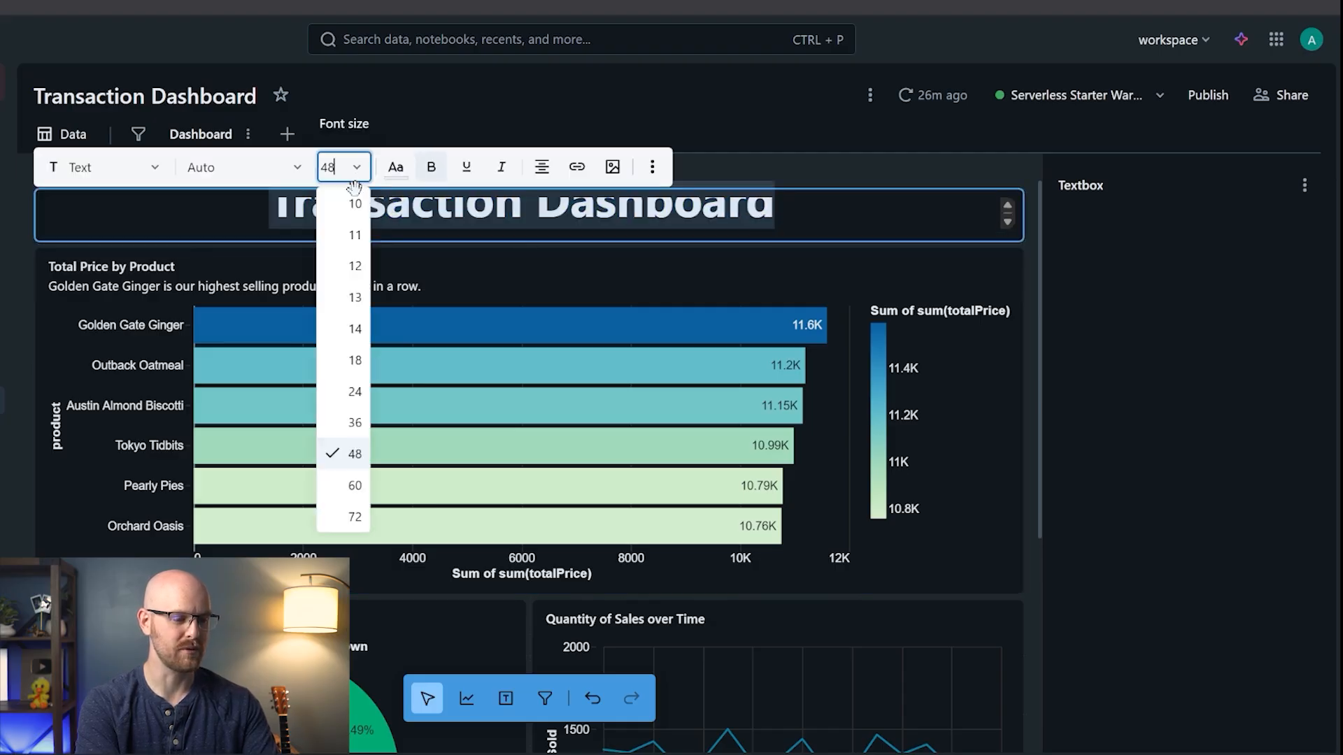
left_click(349, 412)
left_click(804, 170)
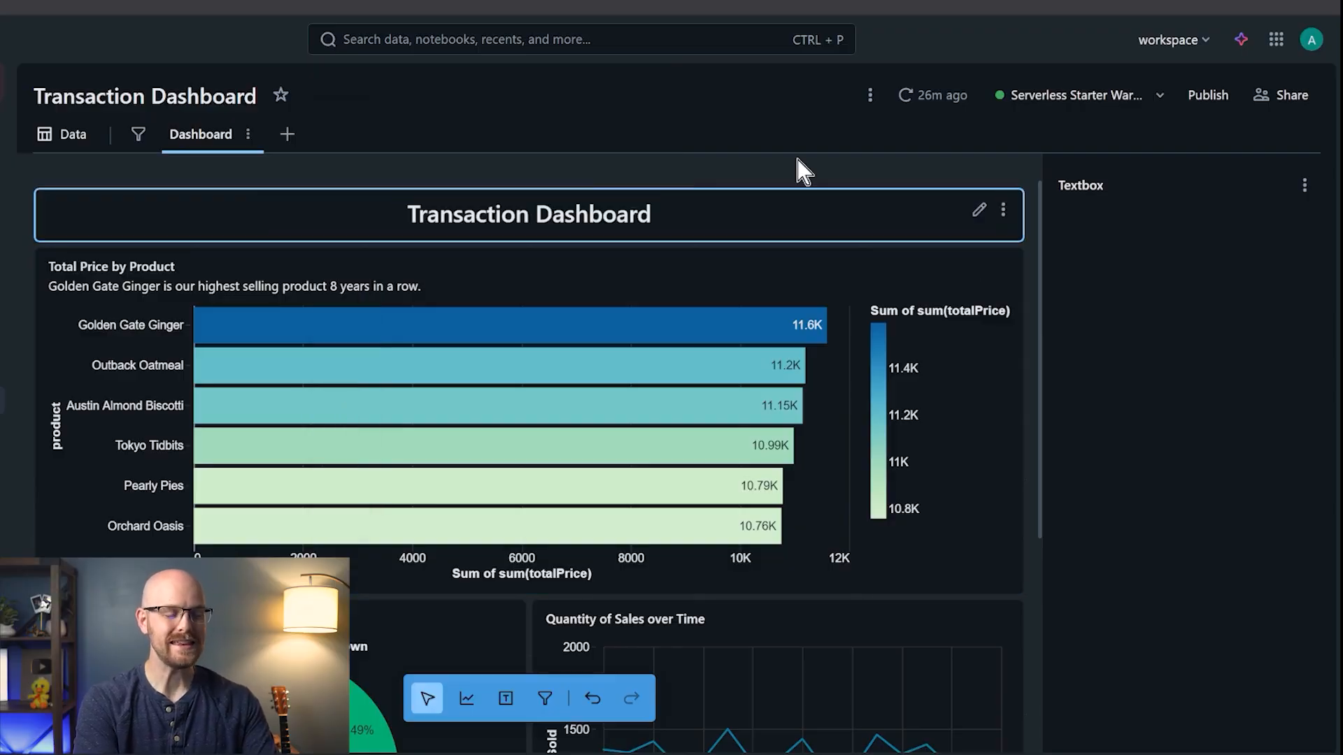
left_click(139, 134)
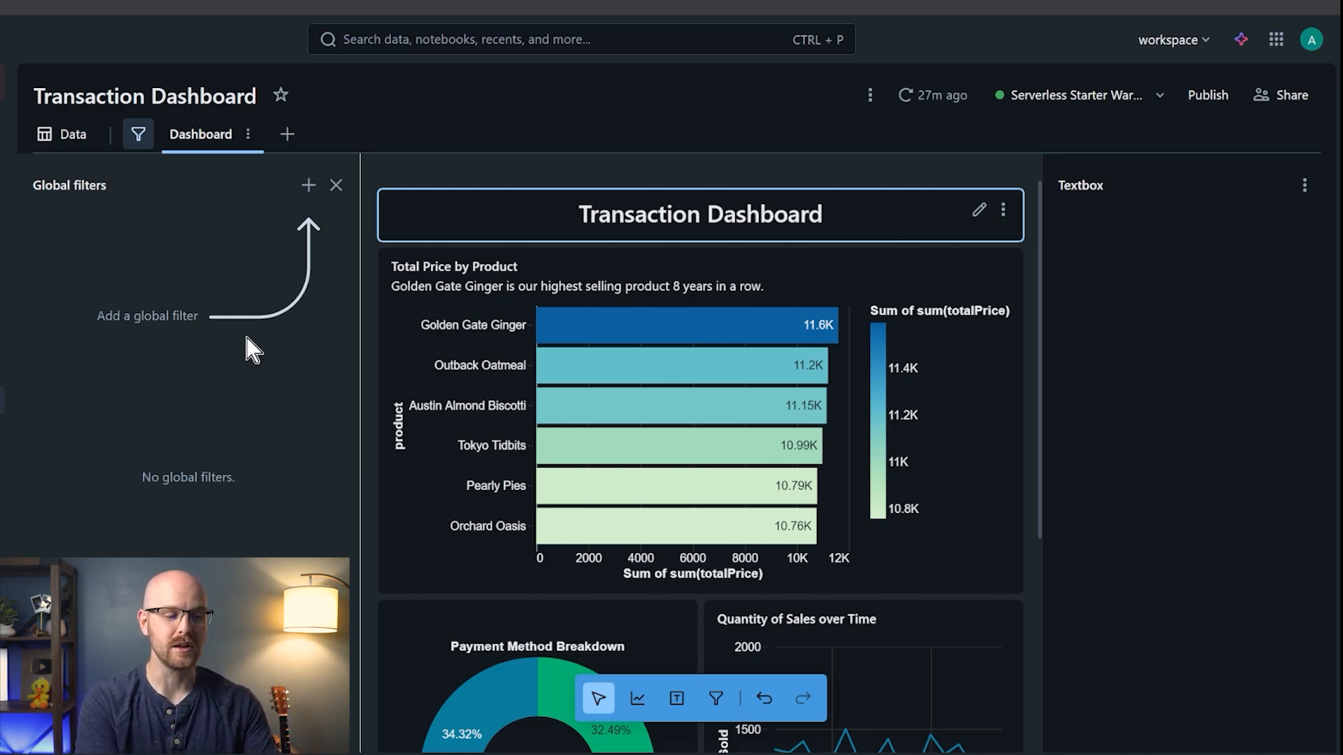
- Create a Range slider global filter on sales_transactions.quantity, then switch to the dataset view
left_click(309, 185)
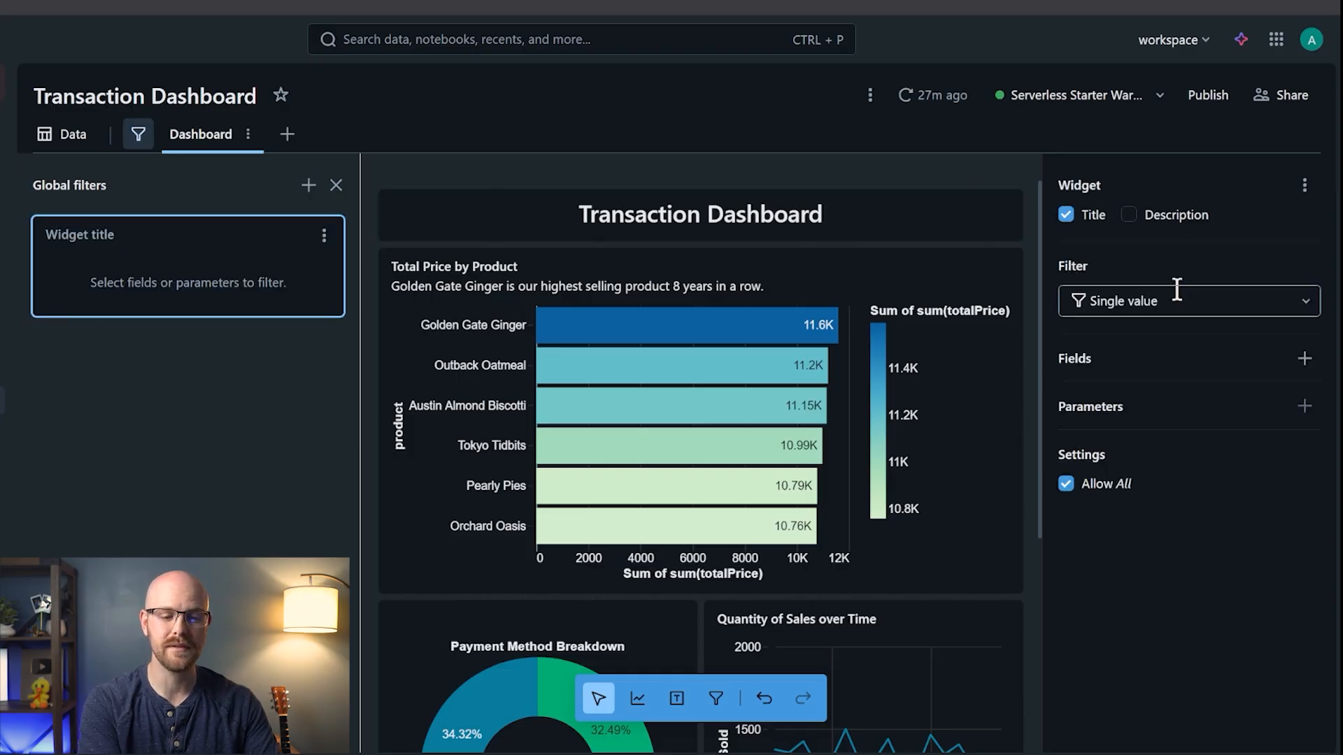
left_click(1304, 301)
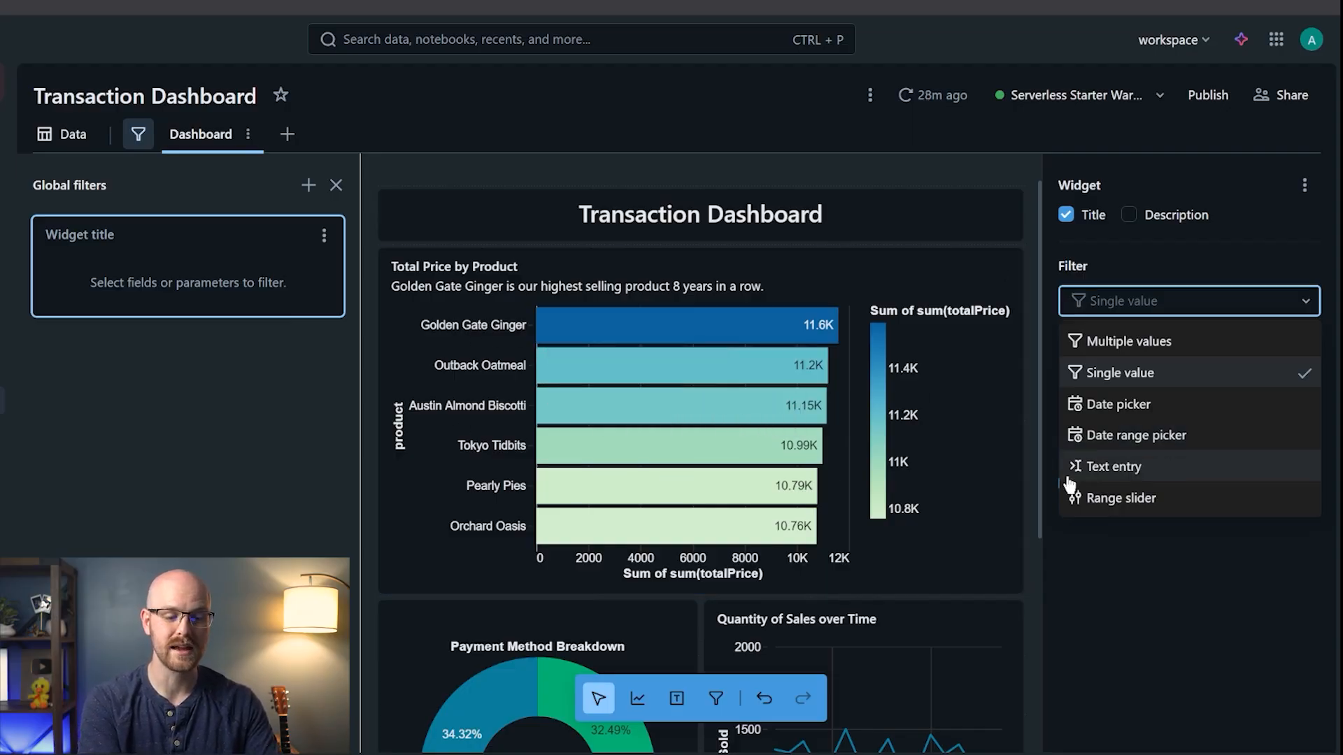
left_click(1188, 503)
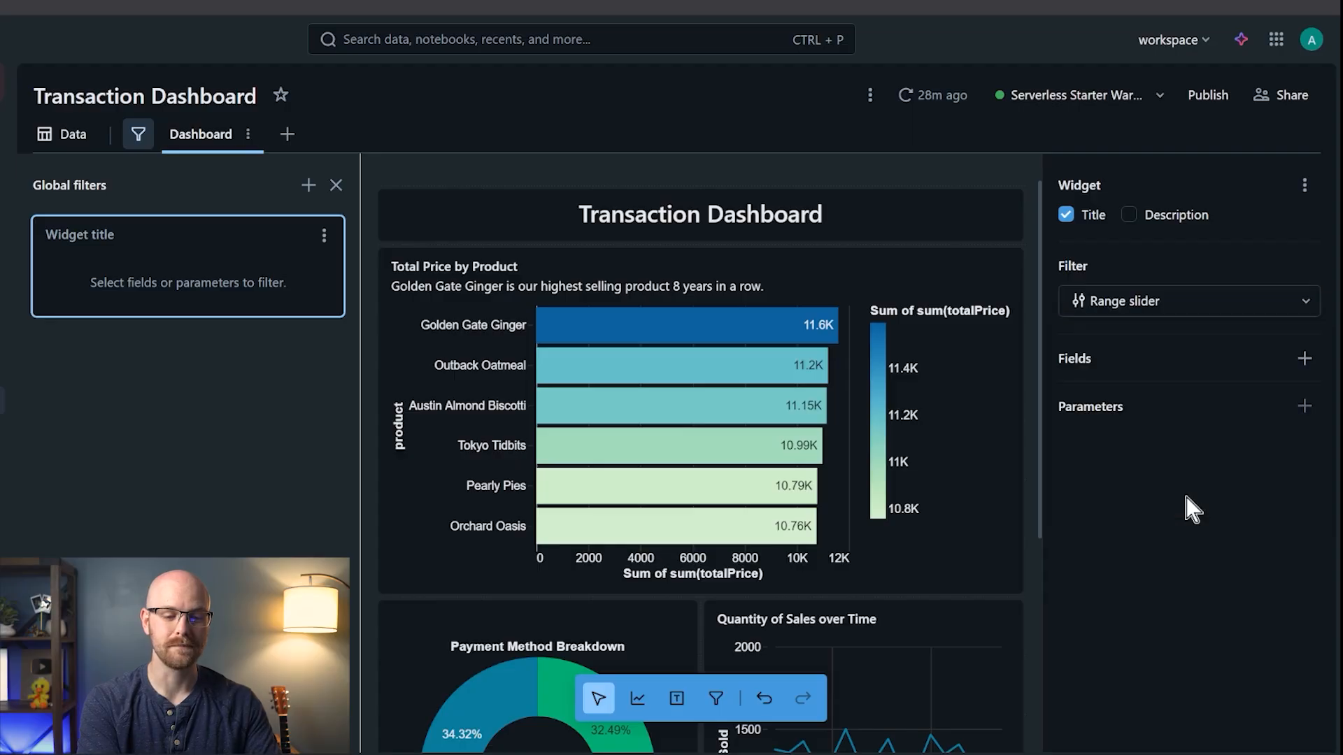
left_click(1305, 359)
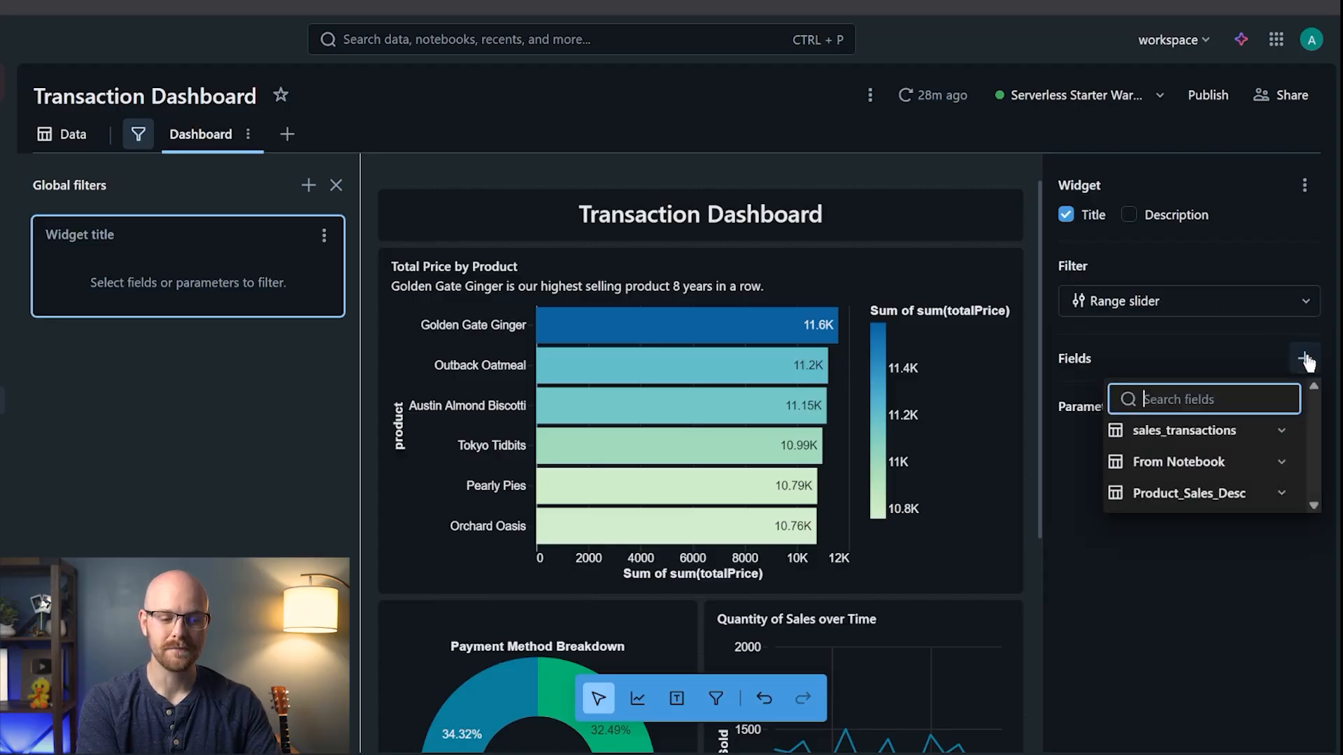
left_click(1284, 432)
scroll(1272, 501, "down", 1)
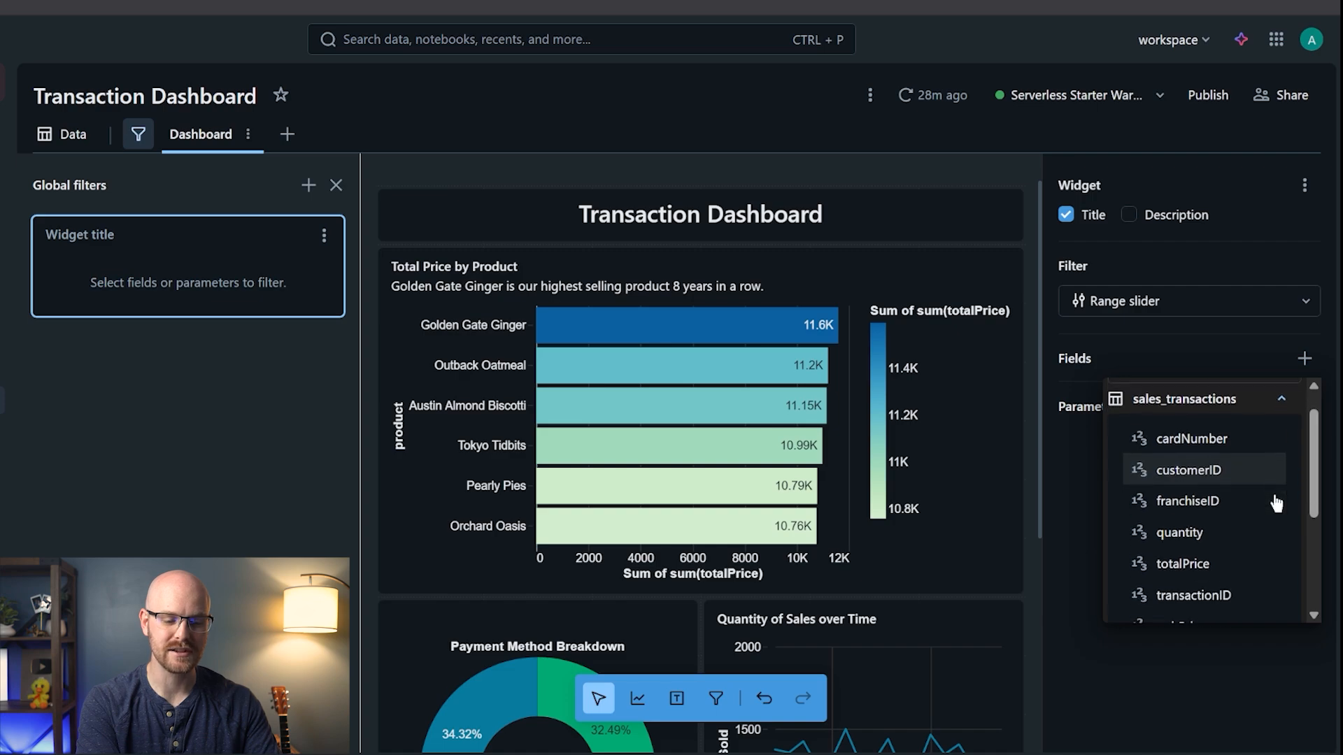
left_click(1215, 531)
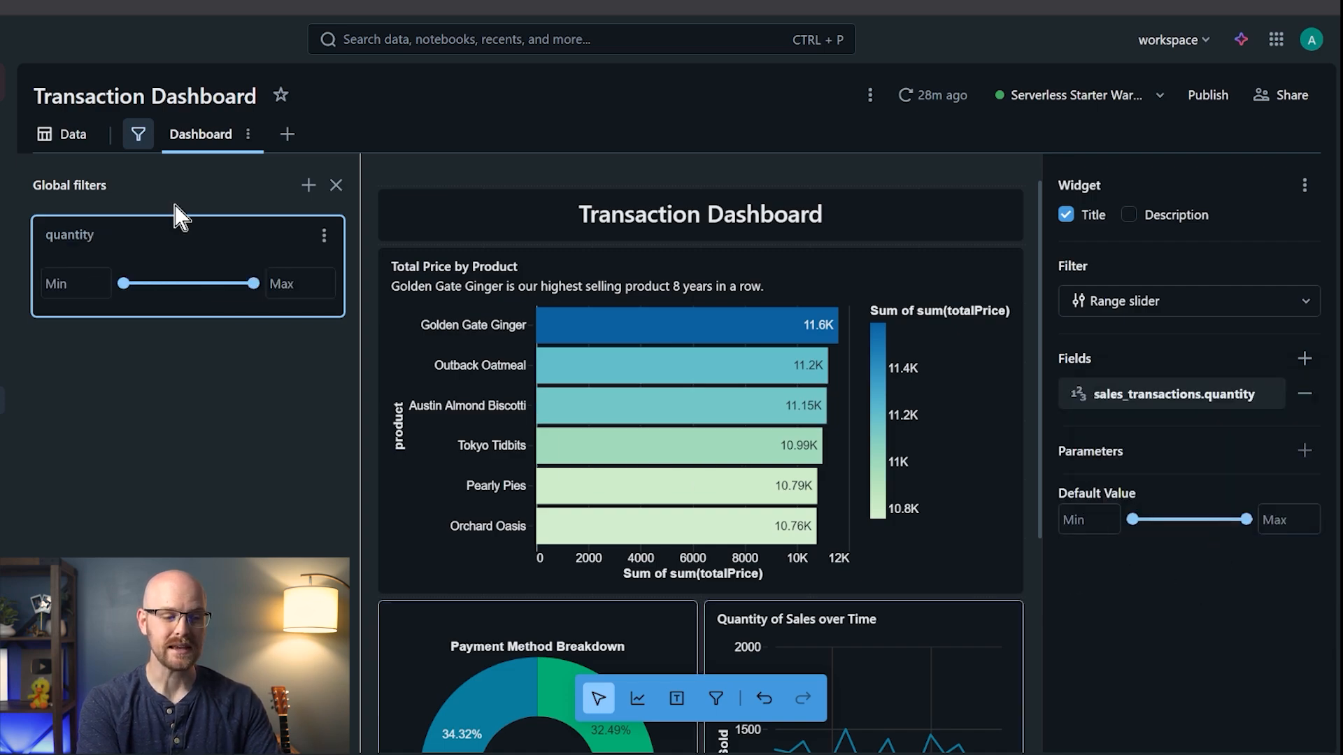
left_click(67, 137)
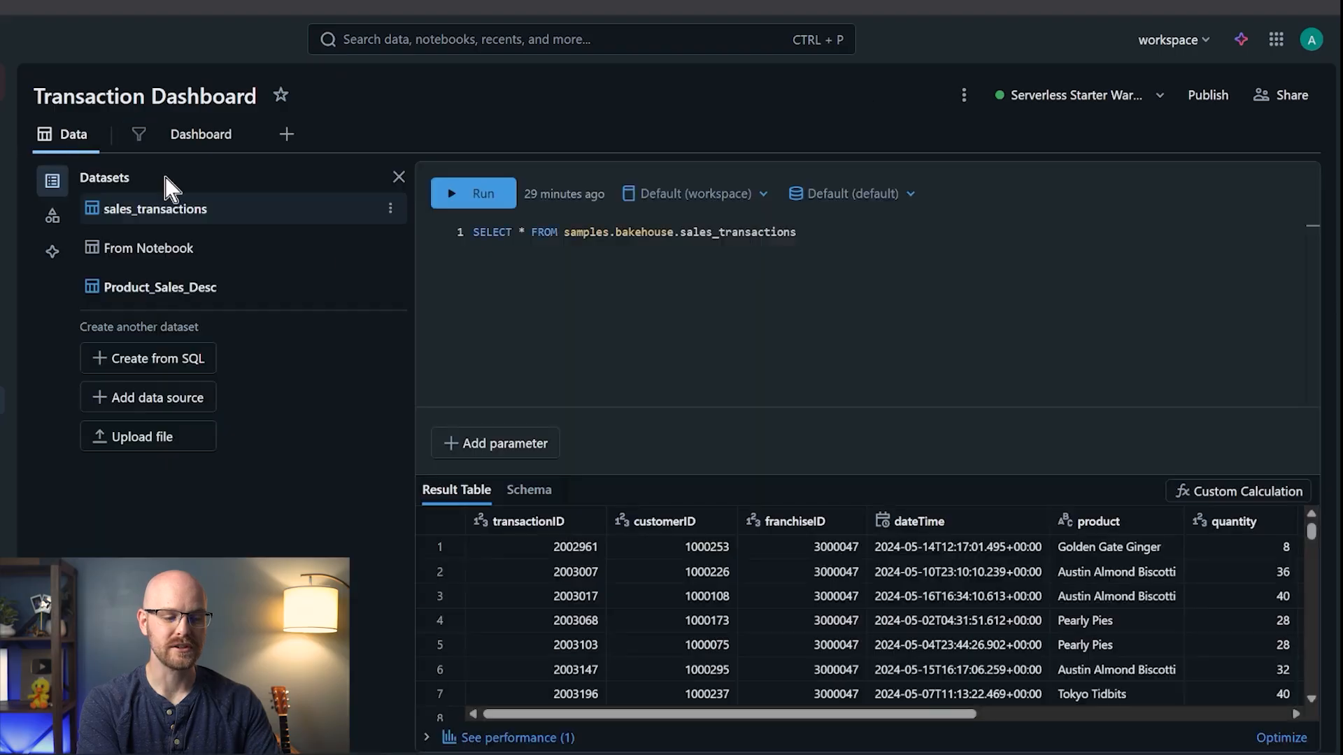
- Scroll through the sales_transactions results to inspect quantity values, then return to the dashboard canvas
scroll(897, 699, "right", 5)
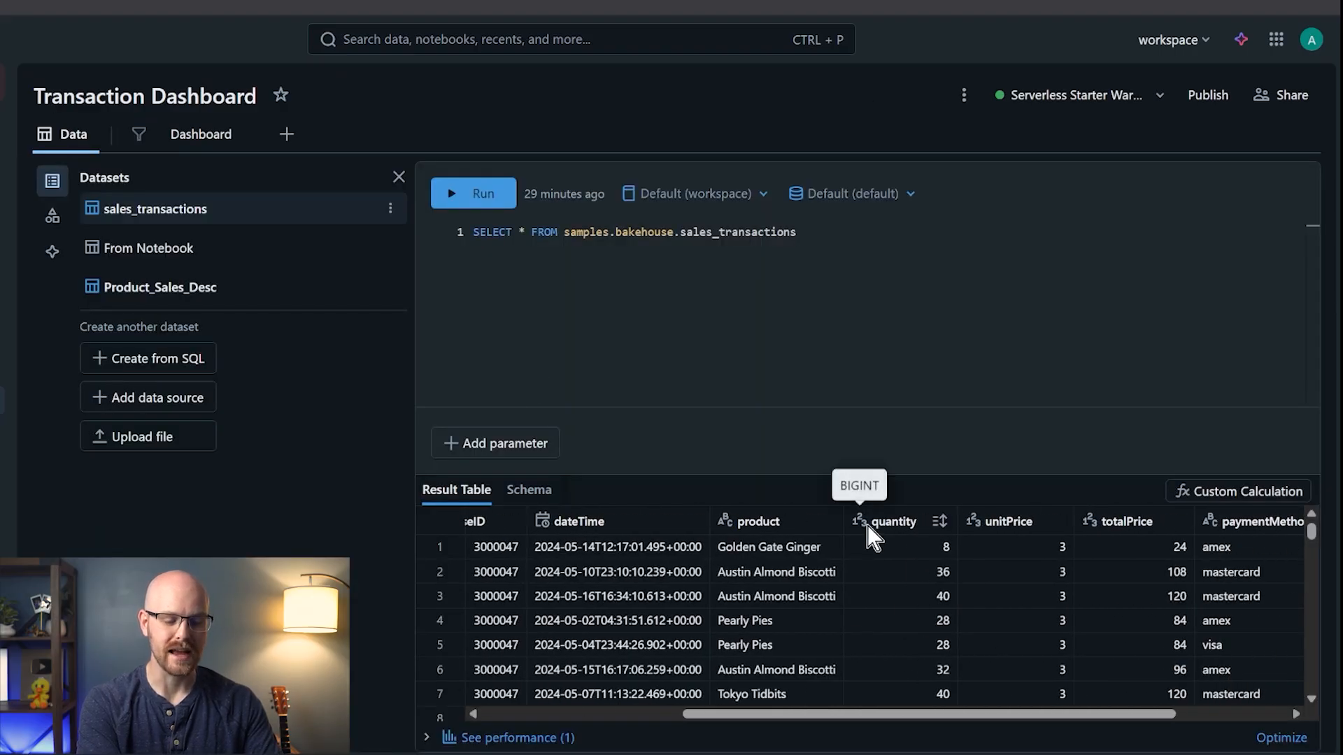
scroll(888, 570, "down", 2)
scroll(883, 555, "down", 3)
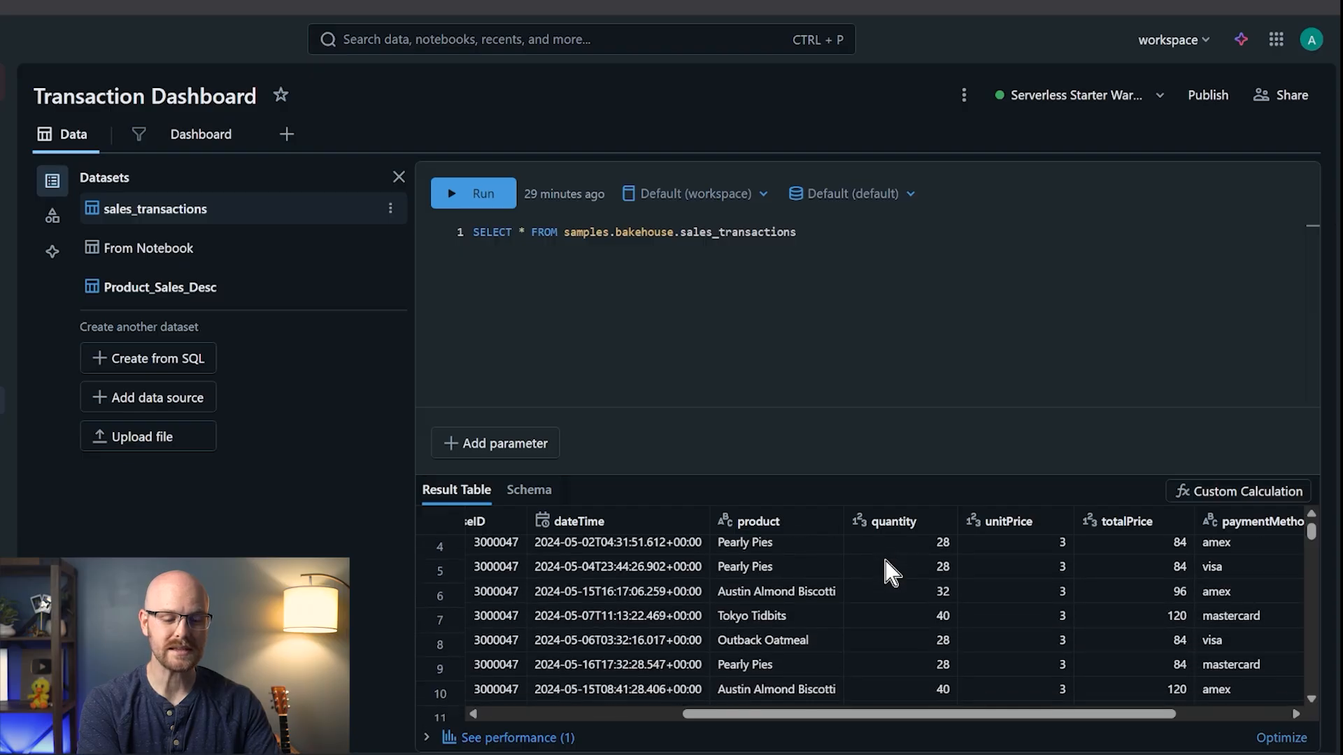
scroll(882, 556, "up", 4)
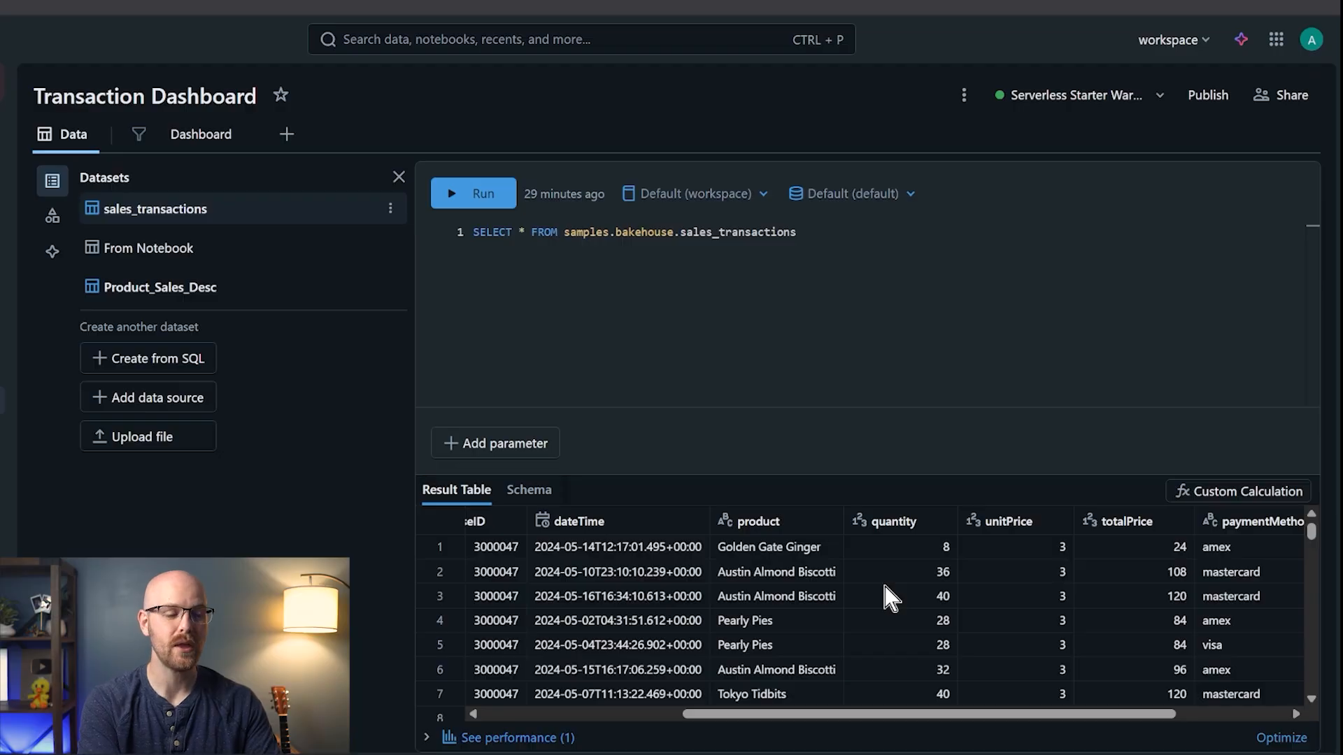
left_click(201, 137)
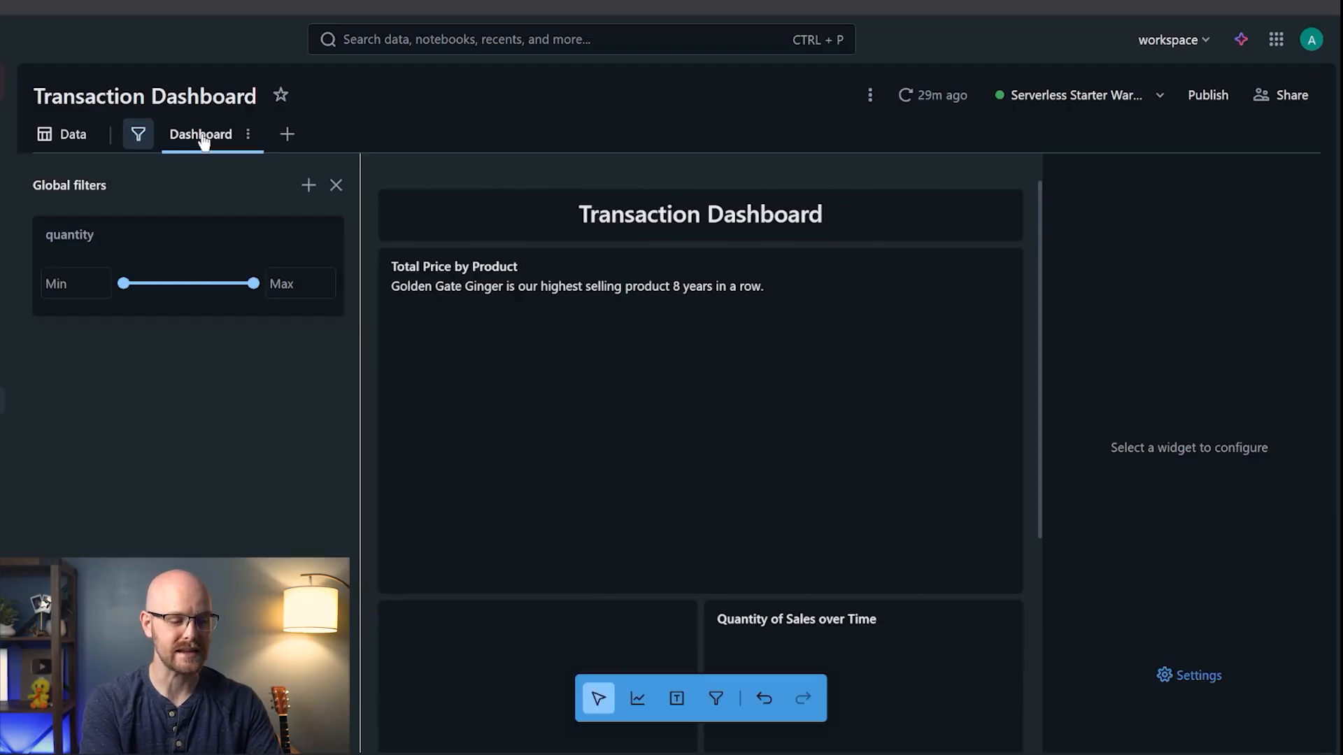
- Give the quantity filter a default value range of 0 to 100
left_click(119, 249)
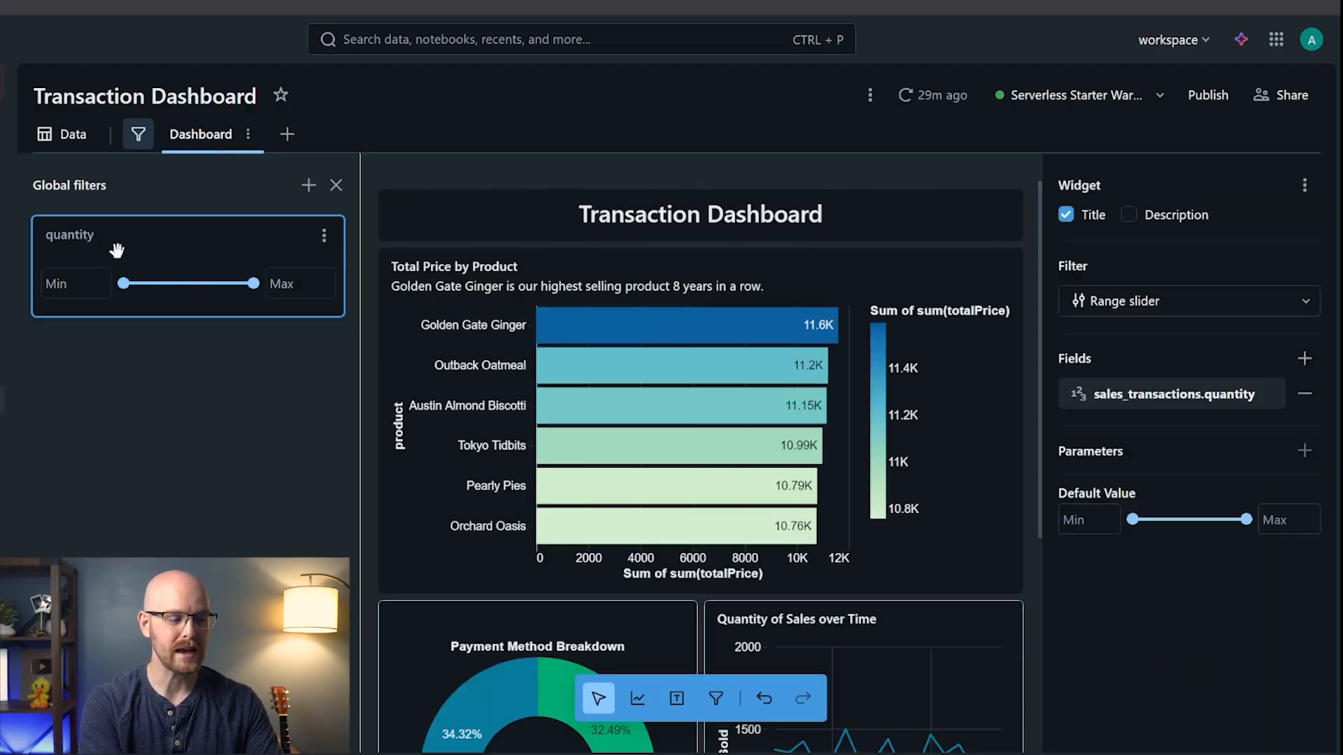
left_click(1088, 524)
type("0")
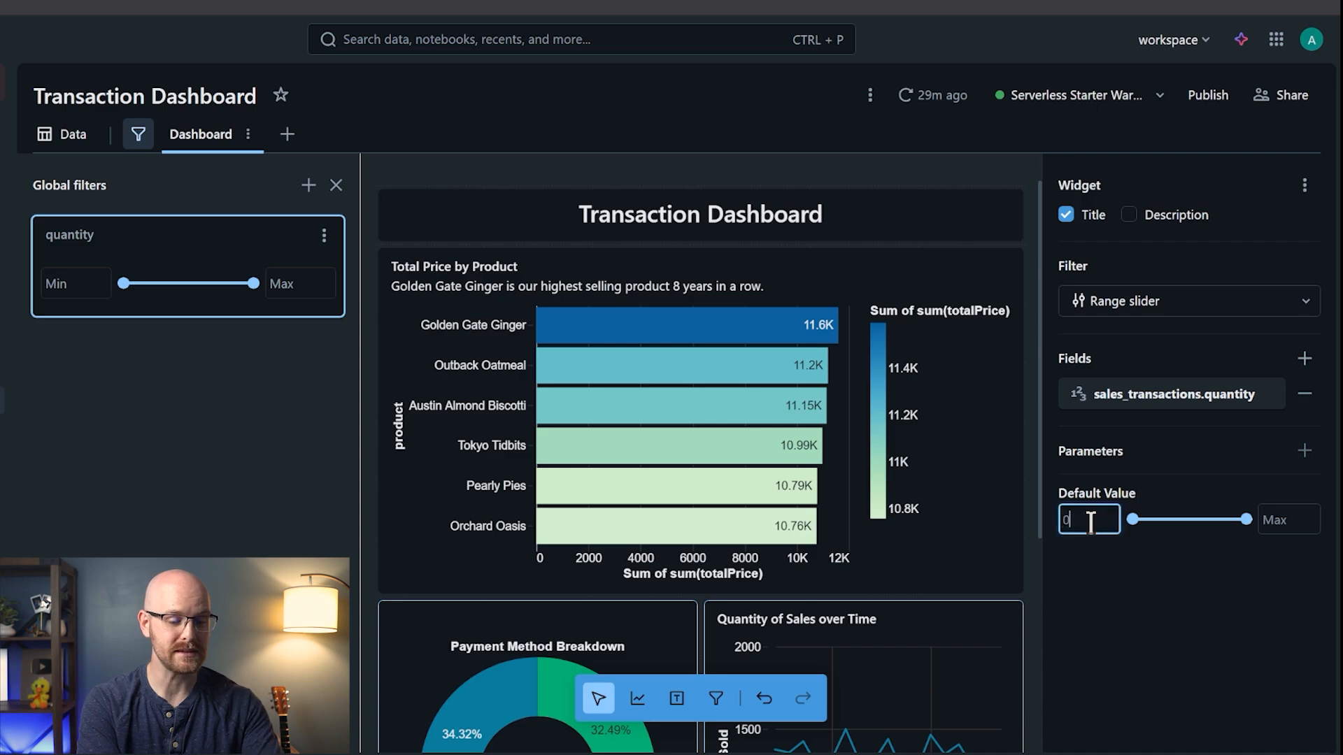
left_click(1283, 516)
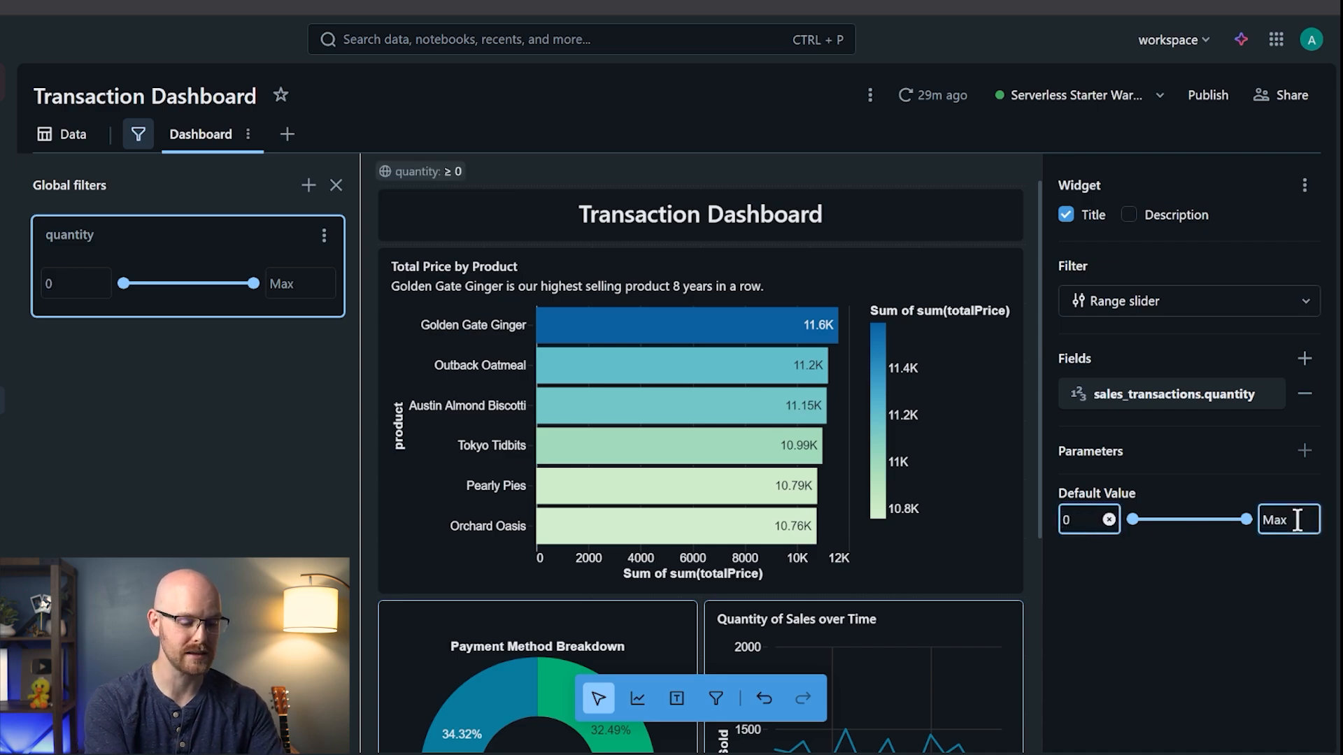
type("100")
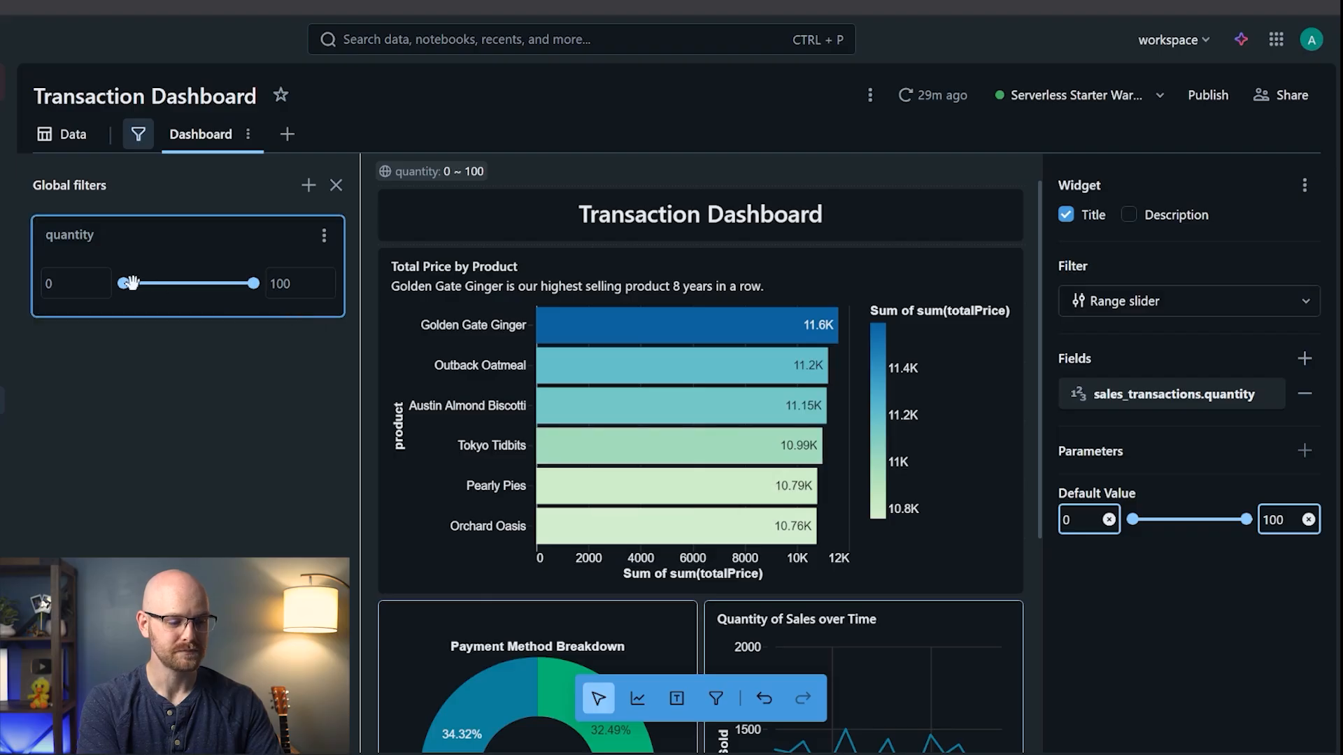
- Set the filter's minimum quantity to 30 and review the updated charts
left_click(70, 282)
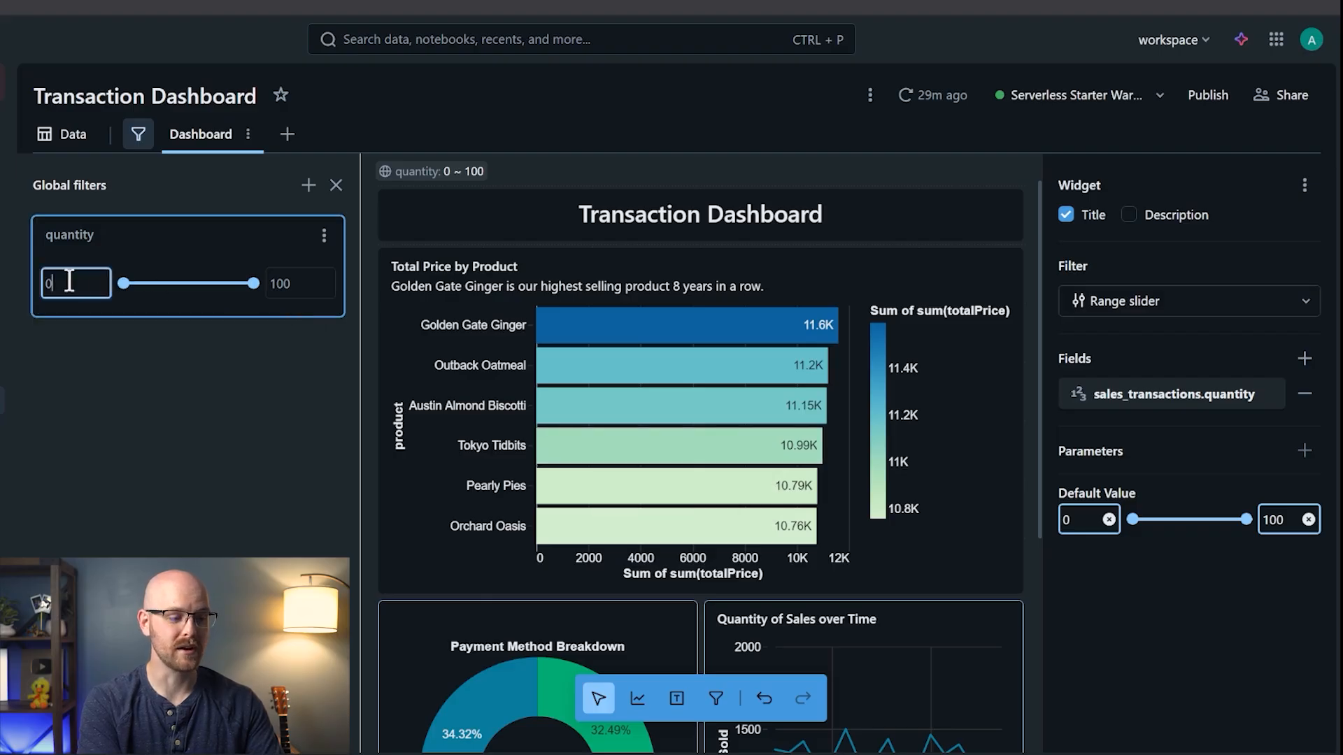
type("30")
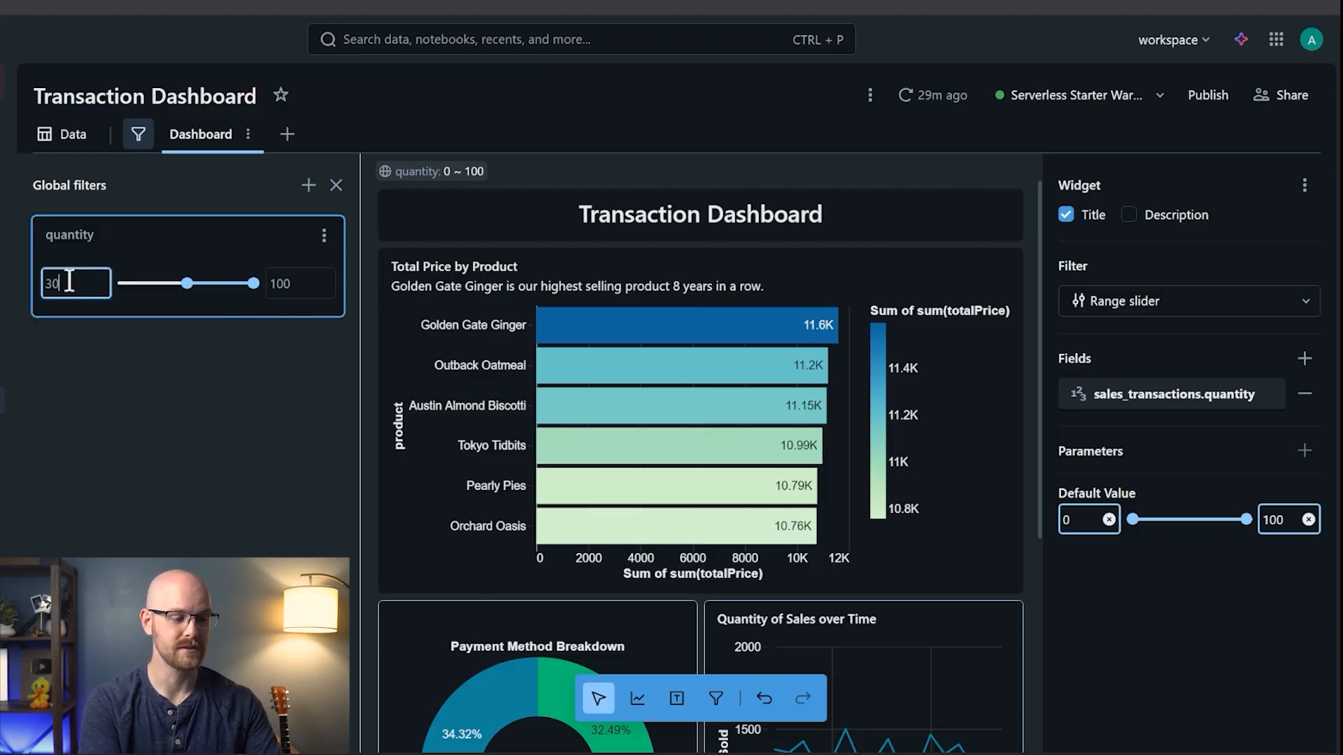
key("Return")
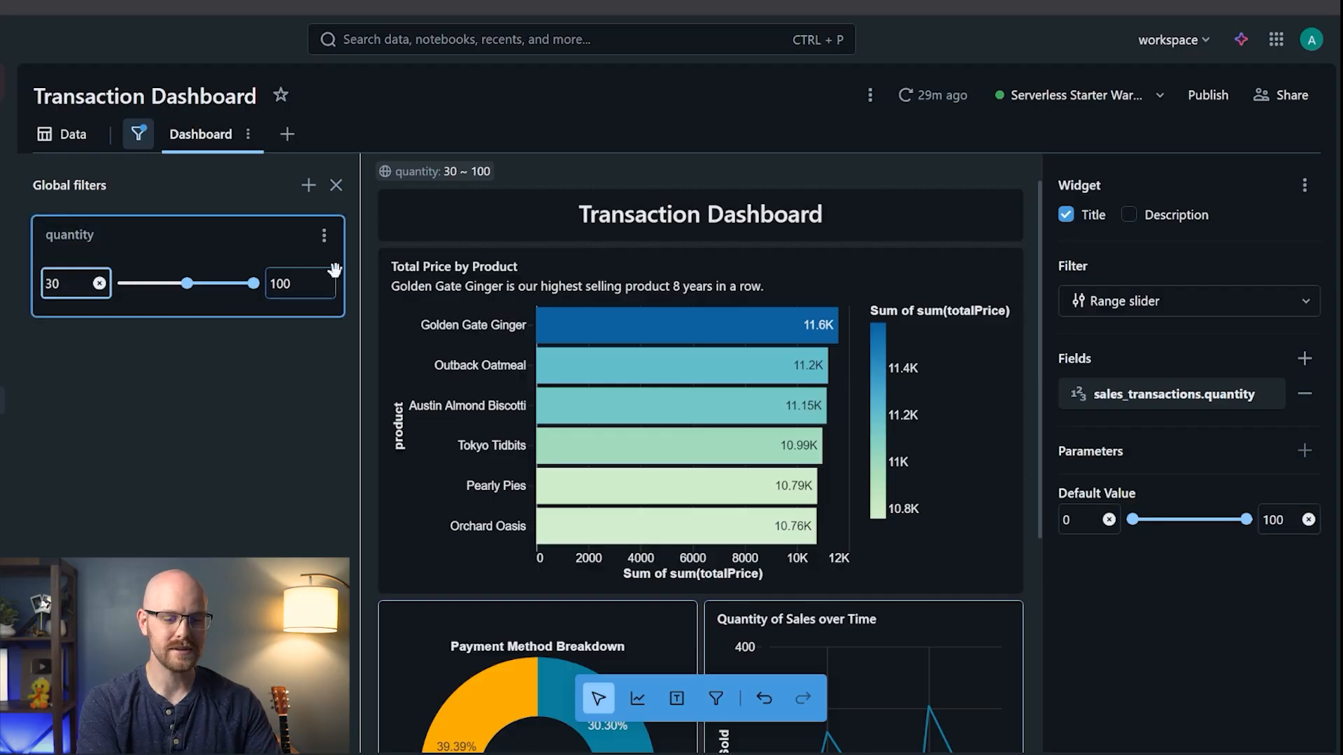
scroll(516, 339, "down", 1)
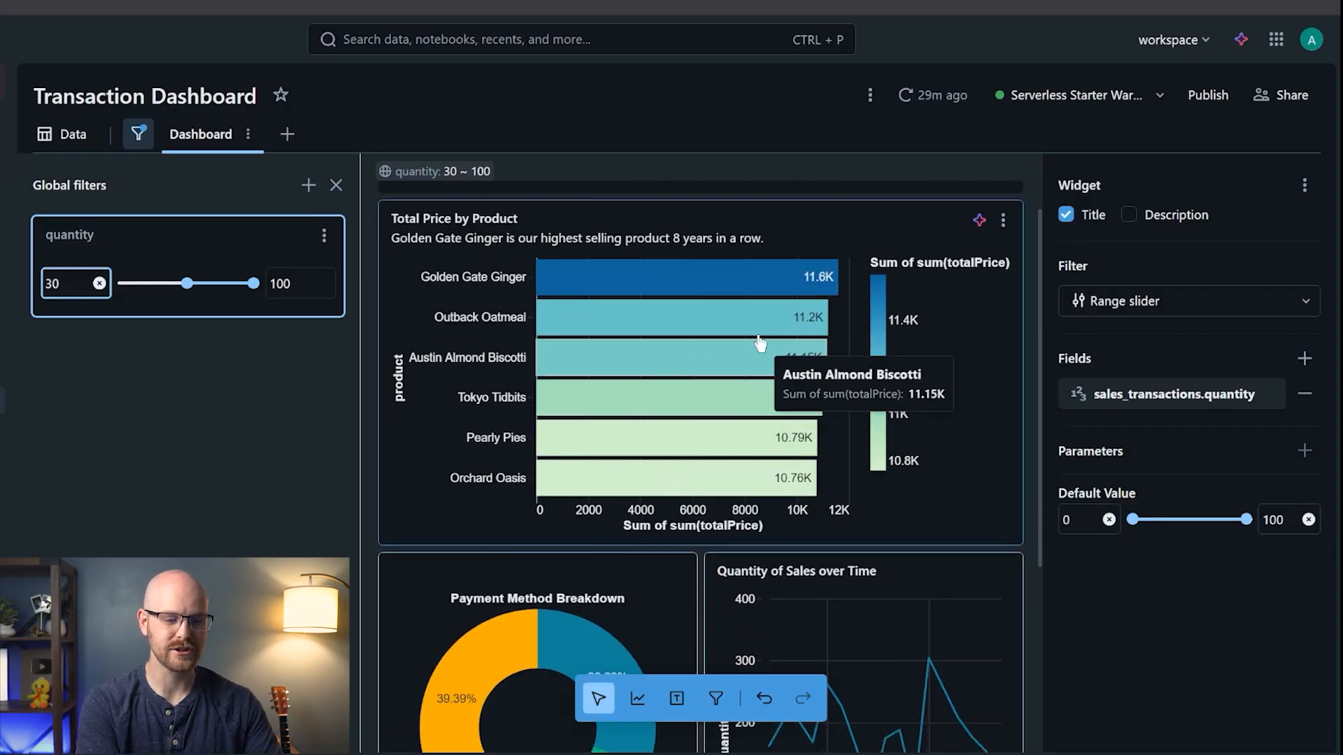
scroll(637, 467, "down", 4)
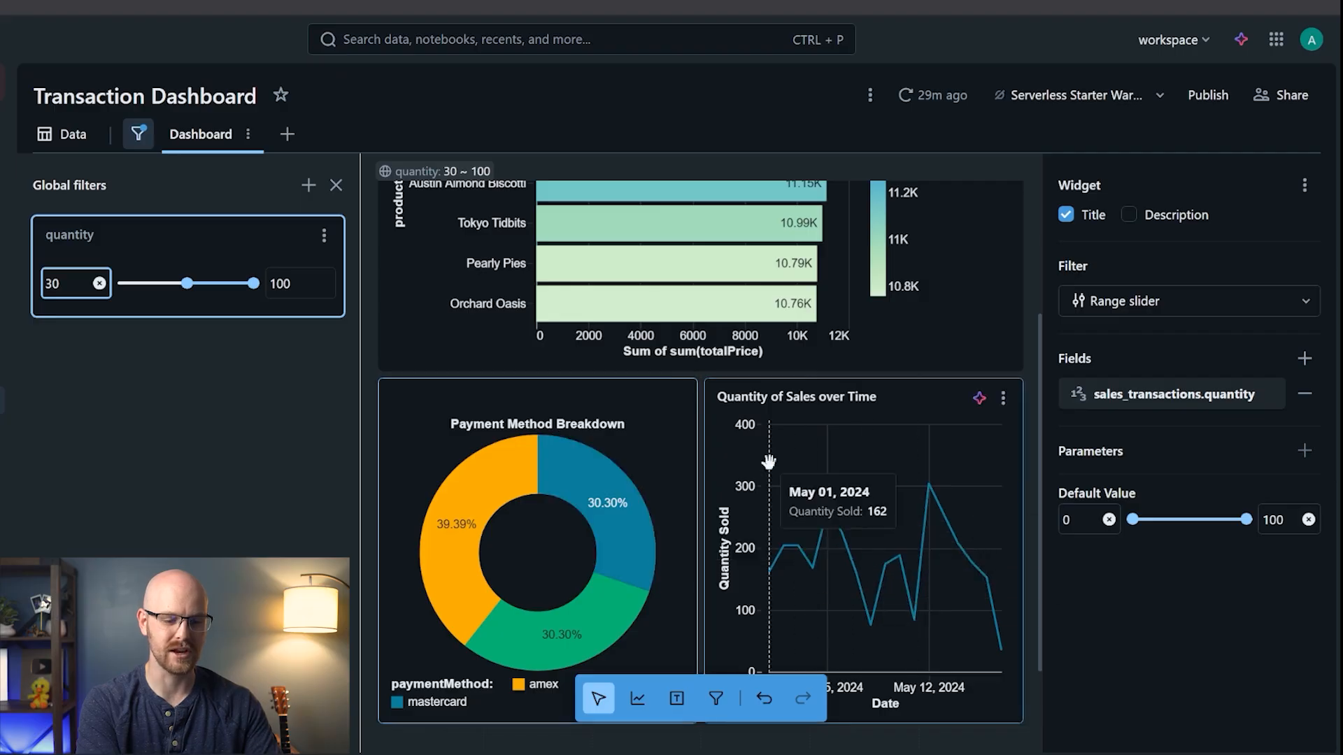
mouse_move(187, 283)
left_mouse_down()
mouse_move(141, 283)
mouse_move(186, 283)
left_mouse_up()
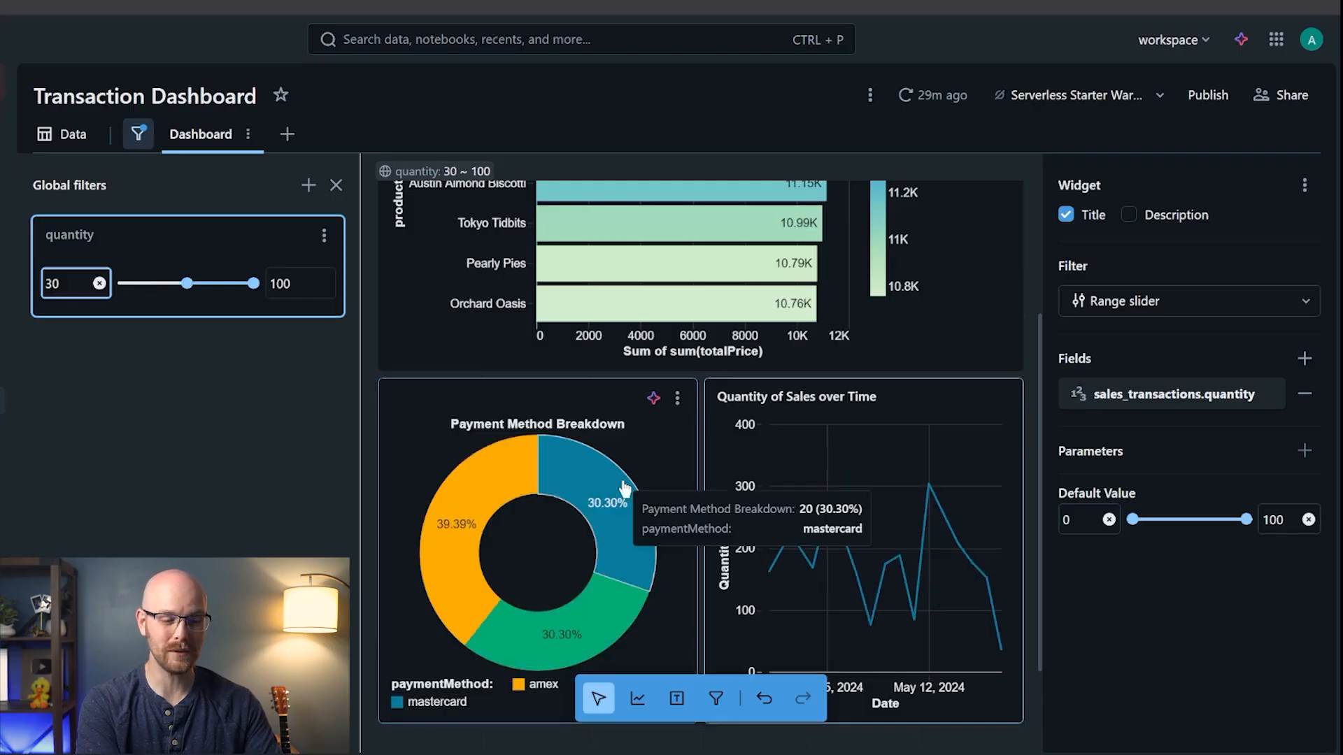
scroll(623, 435, "up", 3)
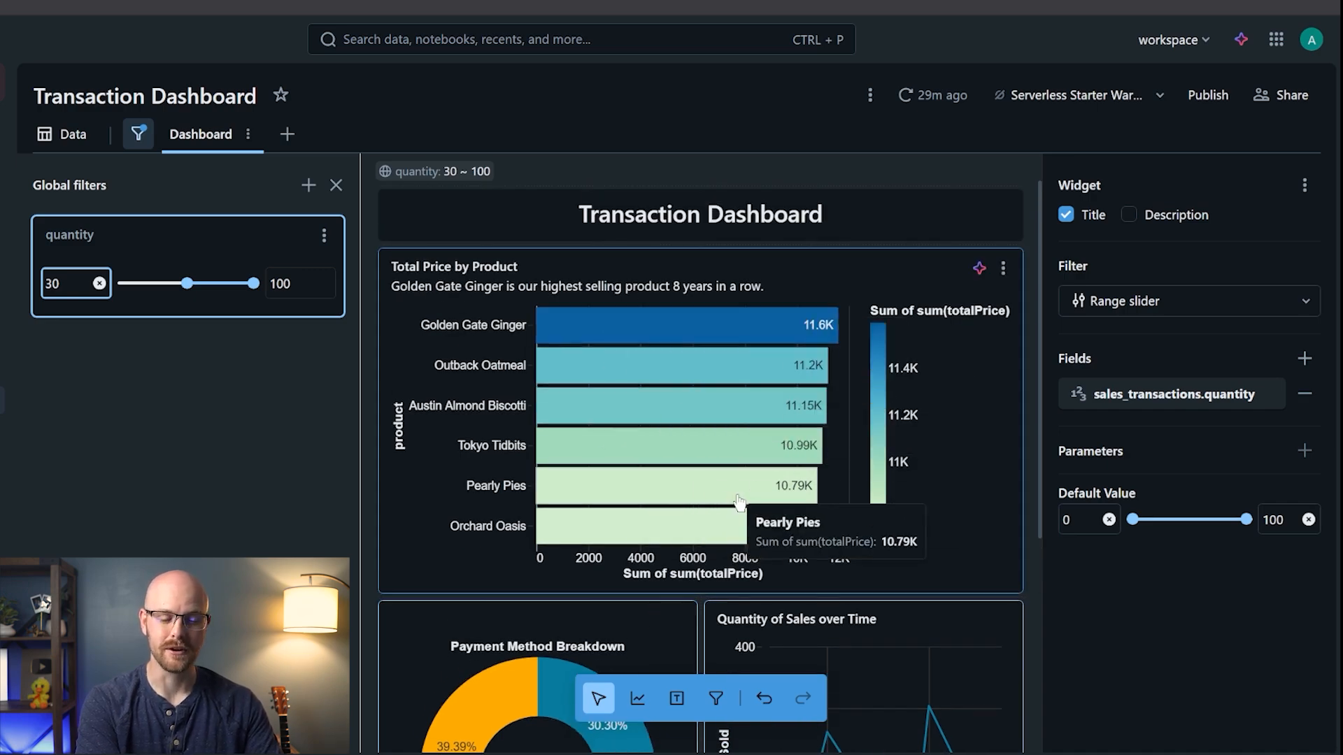
- Compare the dataset settings of the bar, donut and line charts, then open the data view
left_click(835, 278)
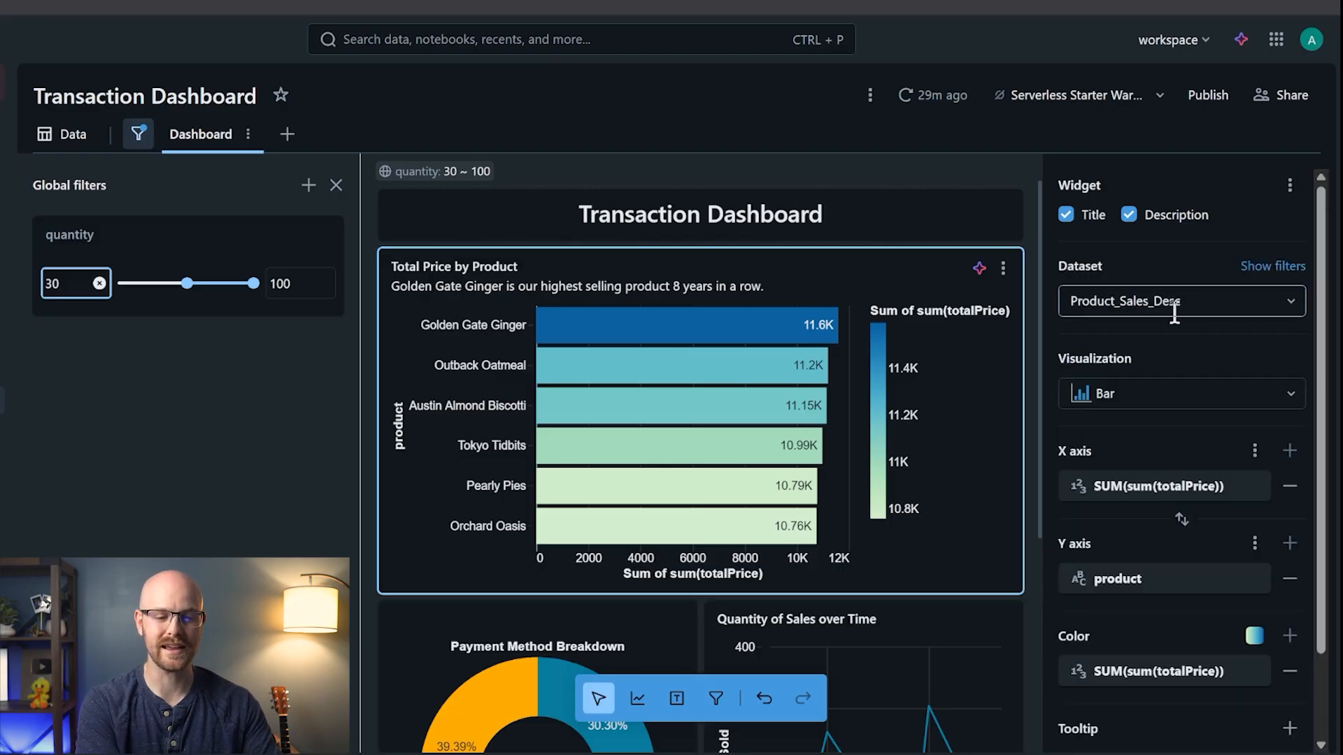
scroll(1166, 306, "down", 1)
scroll(859, 492, "down", 3)
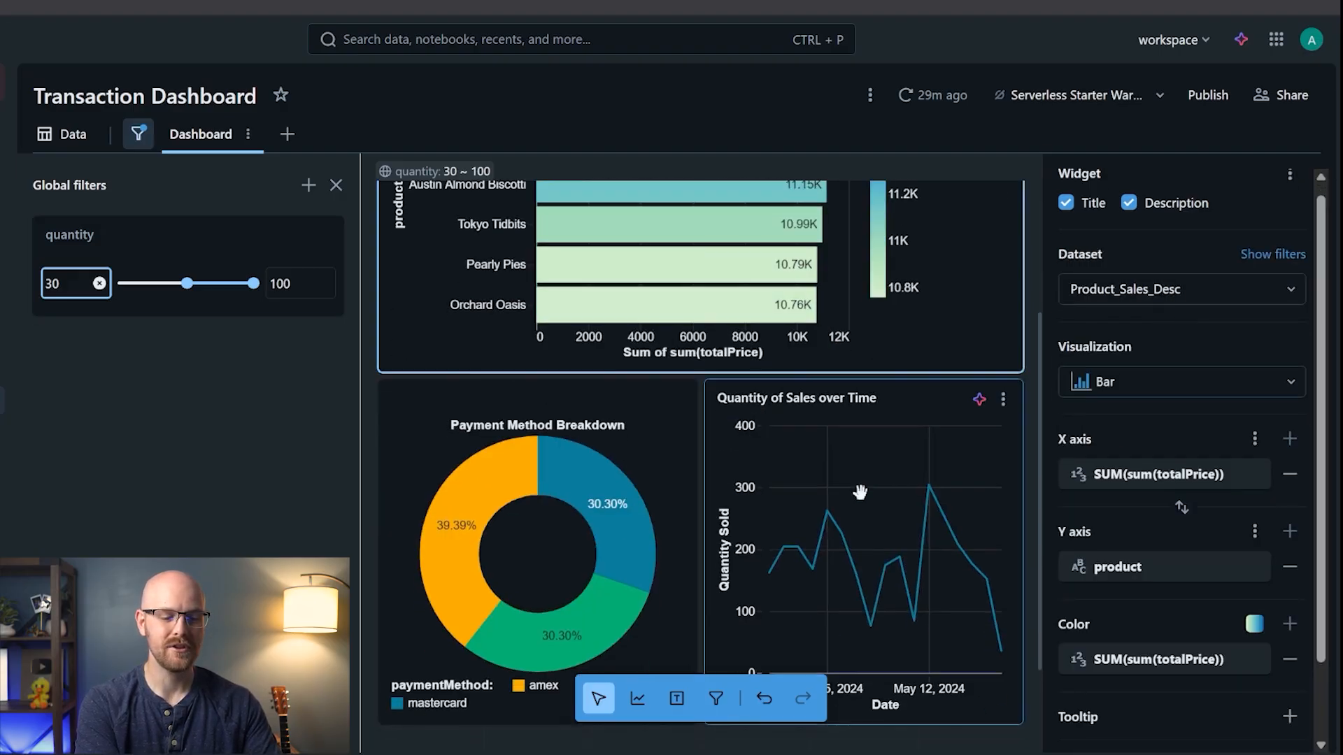
left_click(678, 428)
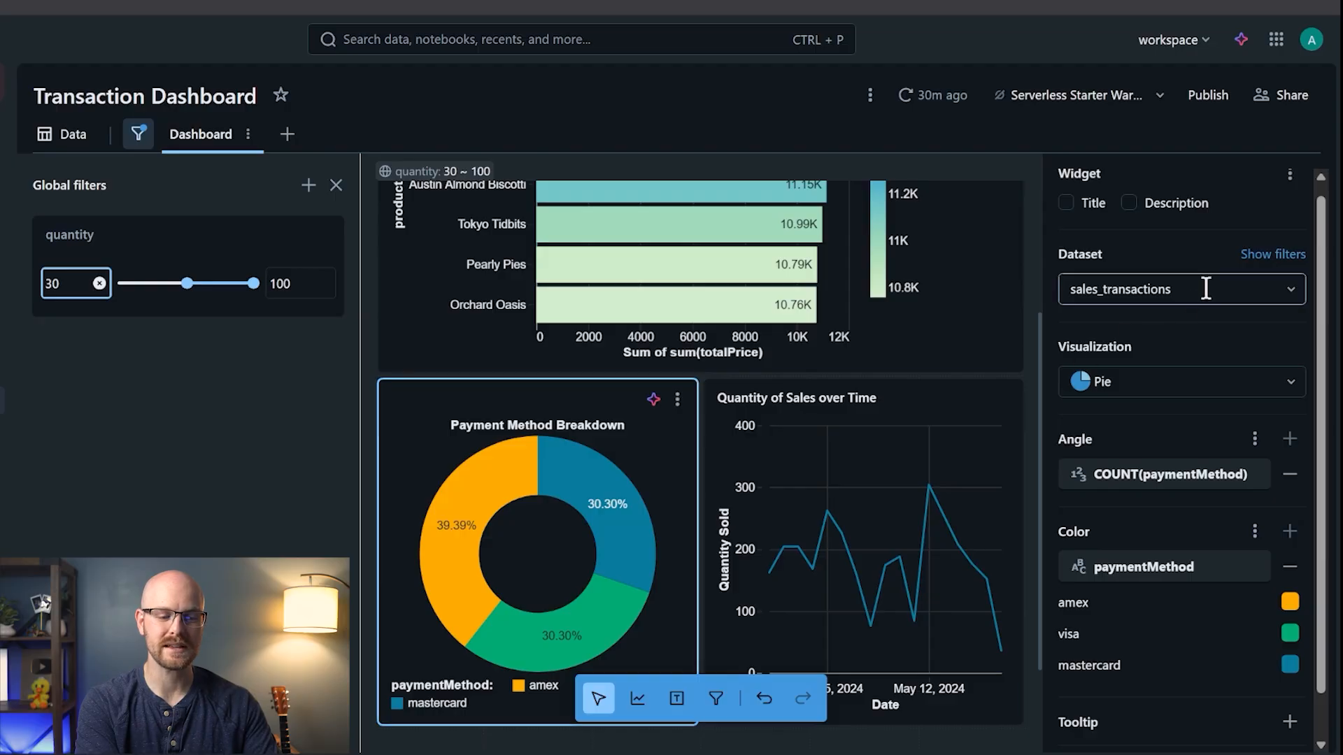
left_click(974, 395)
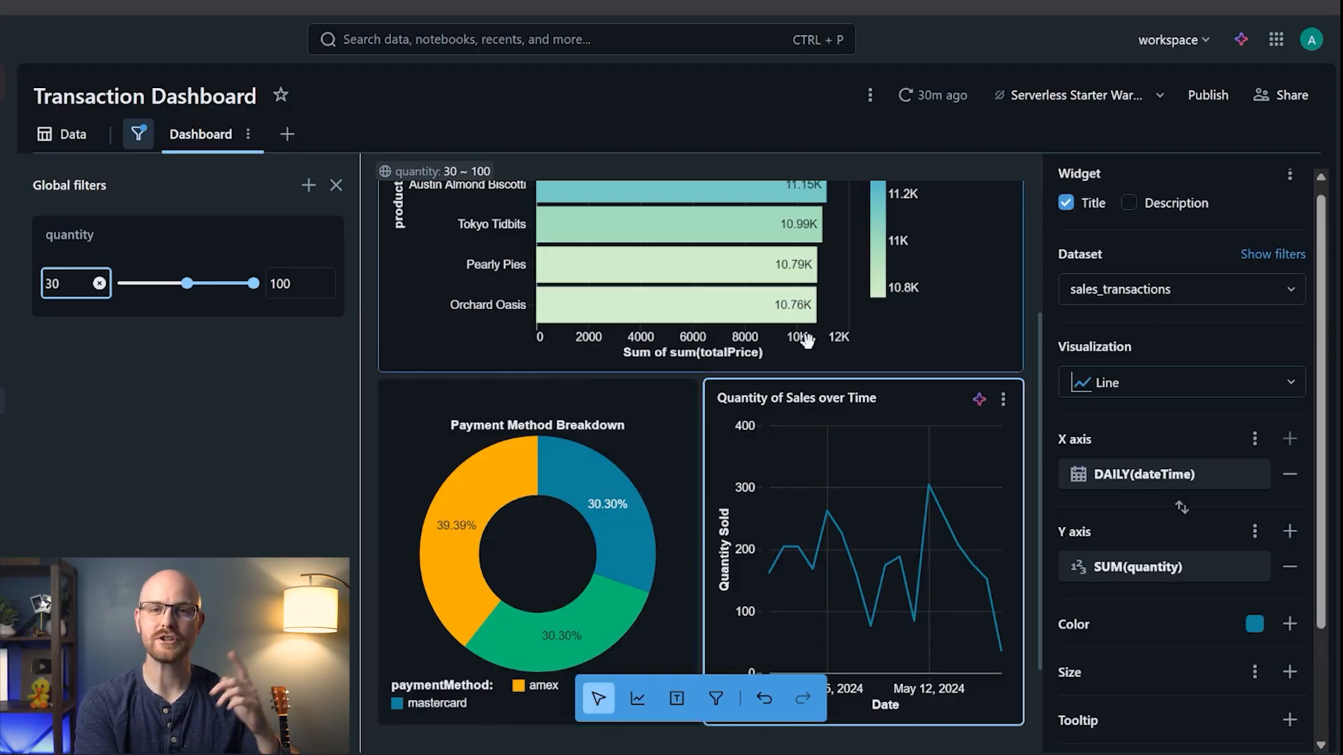
scroll(758, 341, "up", 3)
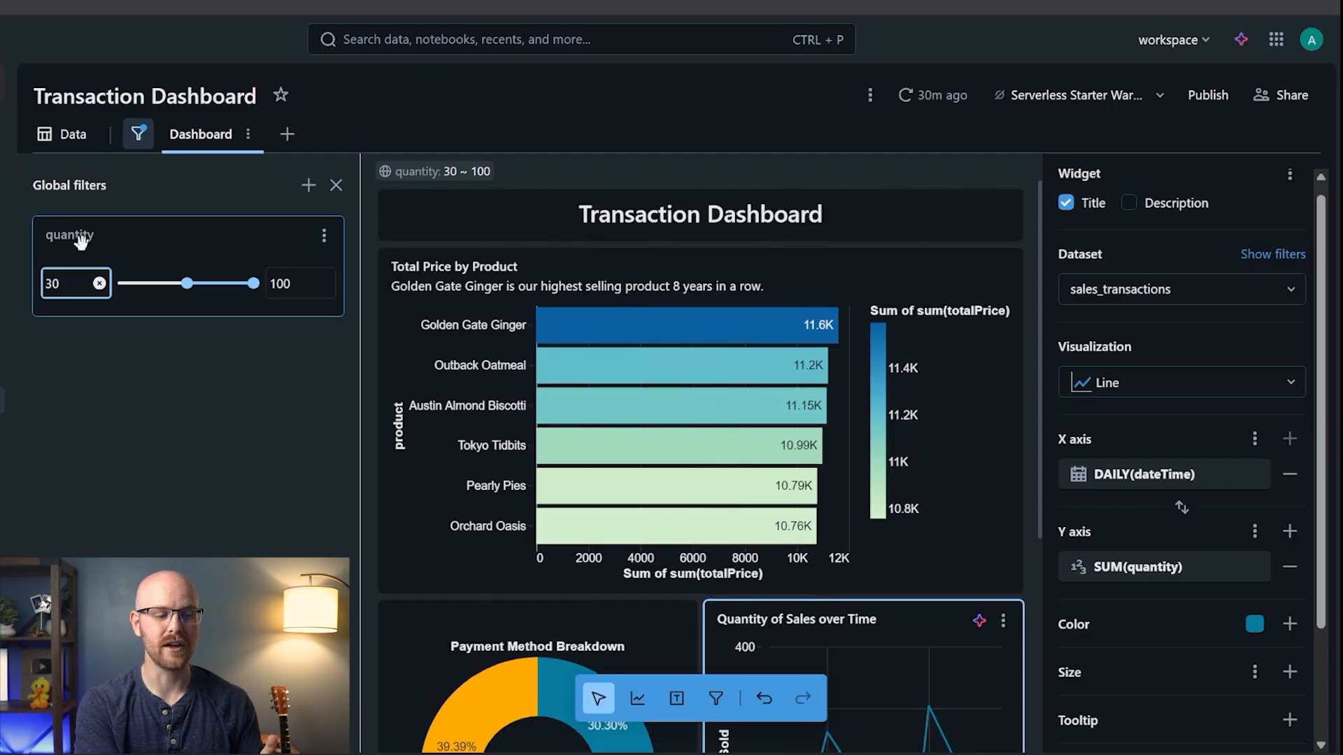
left_click(59, 137)
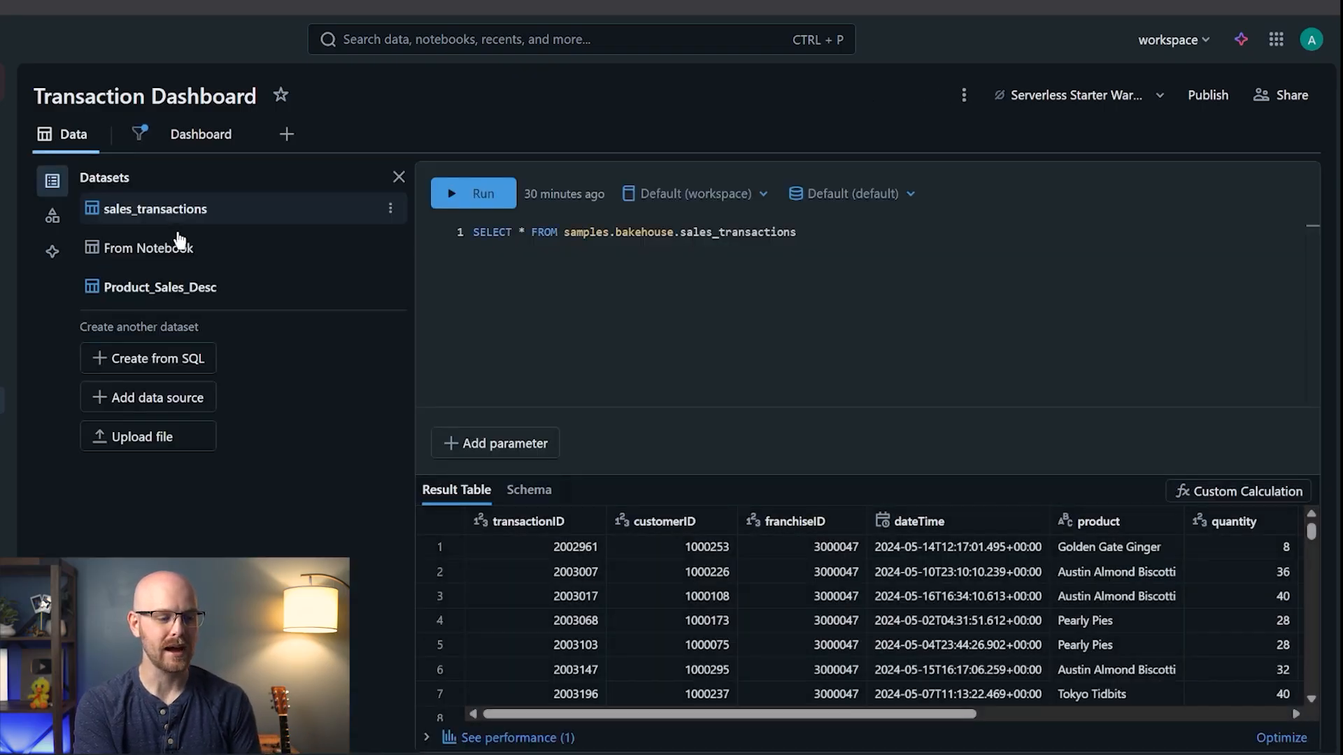
left_click(259, 295)
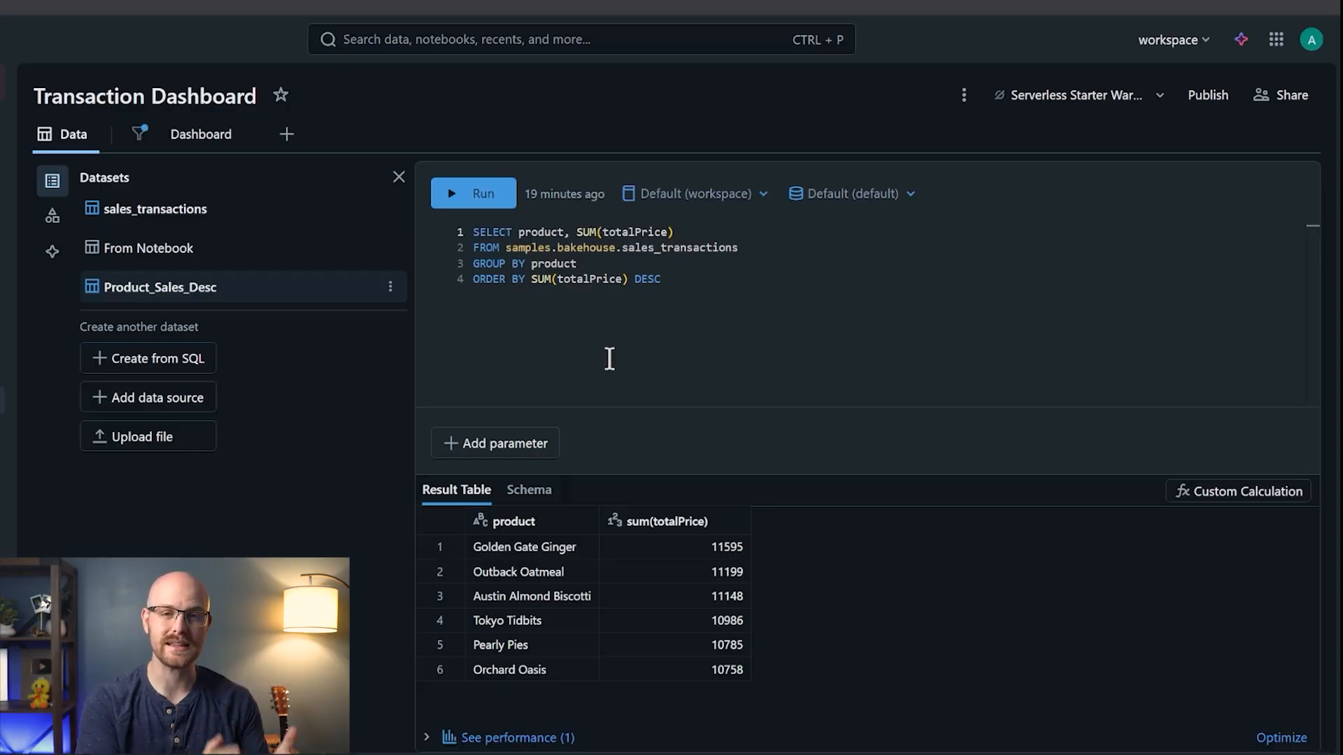
left_click(198, 140)
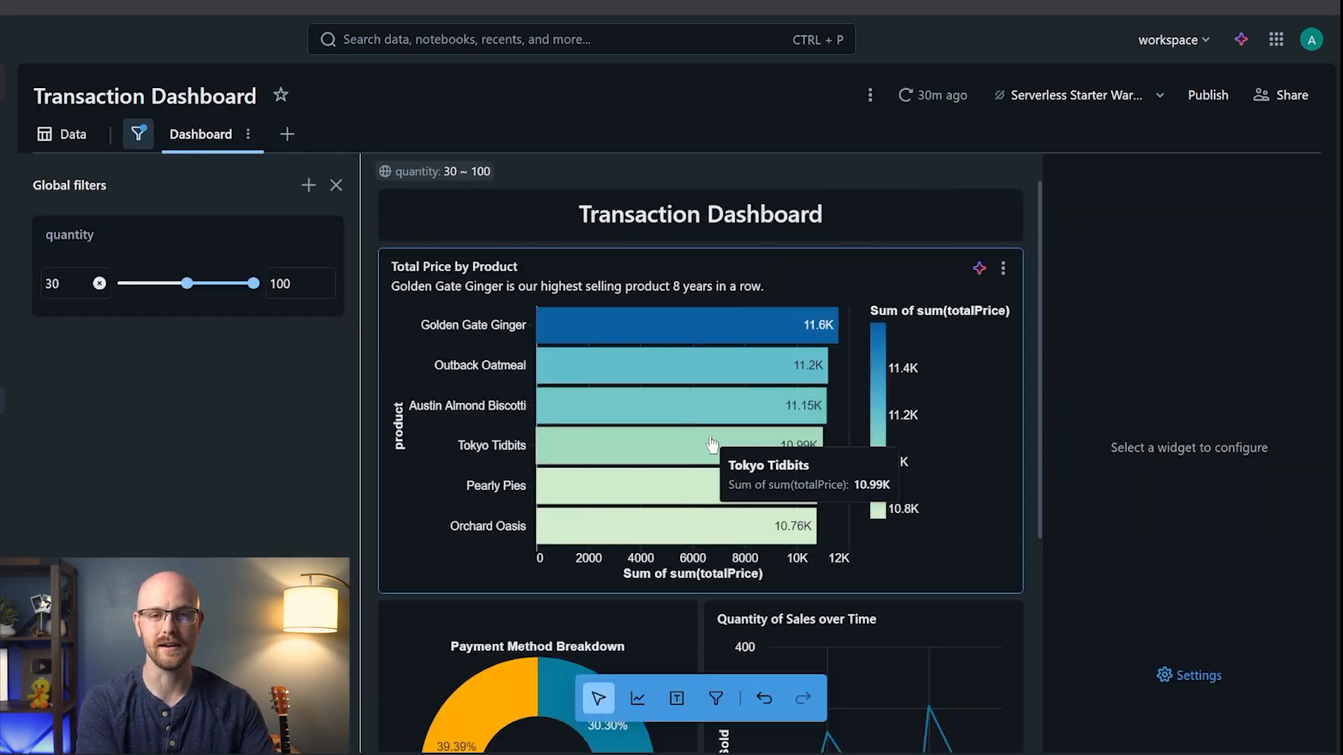
- Place a new visualization below the Payment Method Breakdown donut, using the sales_transactions dataset
scroll(712, 446, "down", 1)
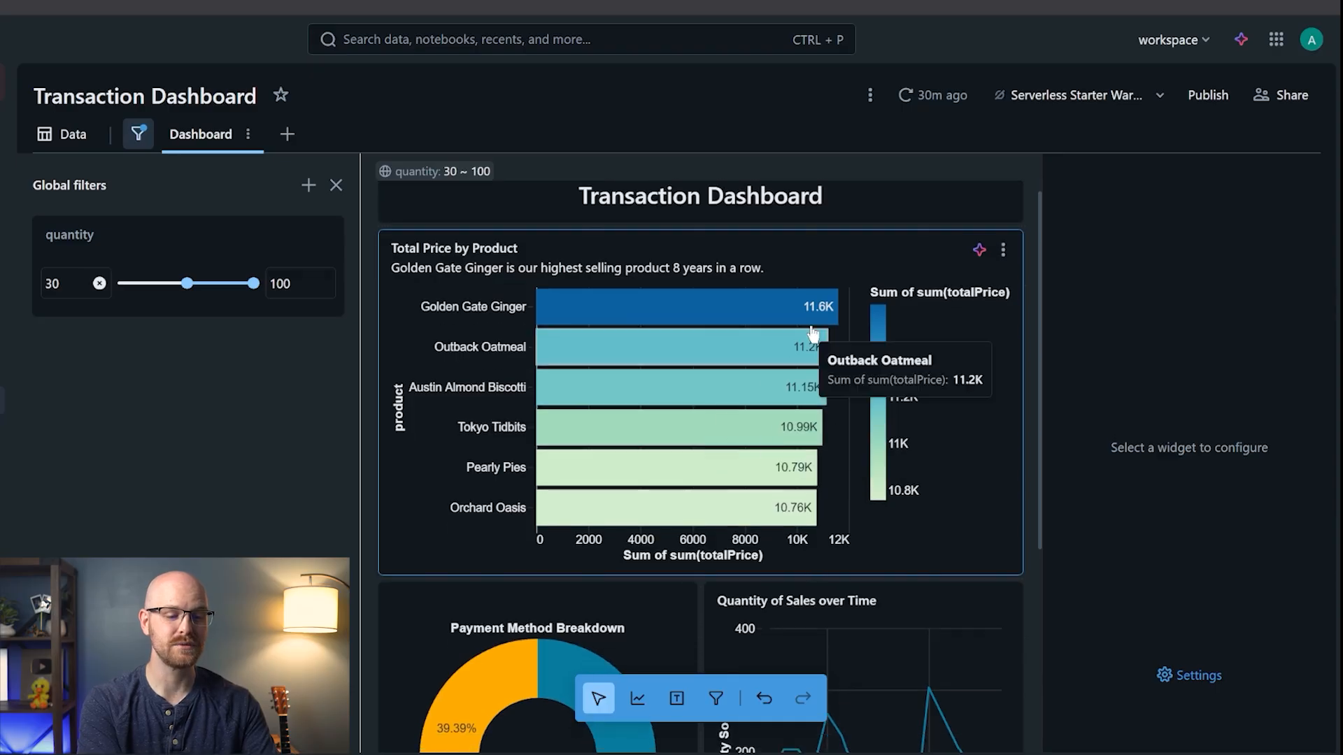
scroll(700, 476, "down", 3)
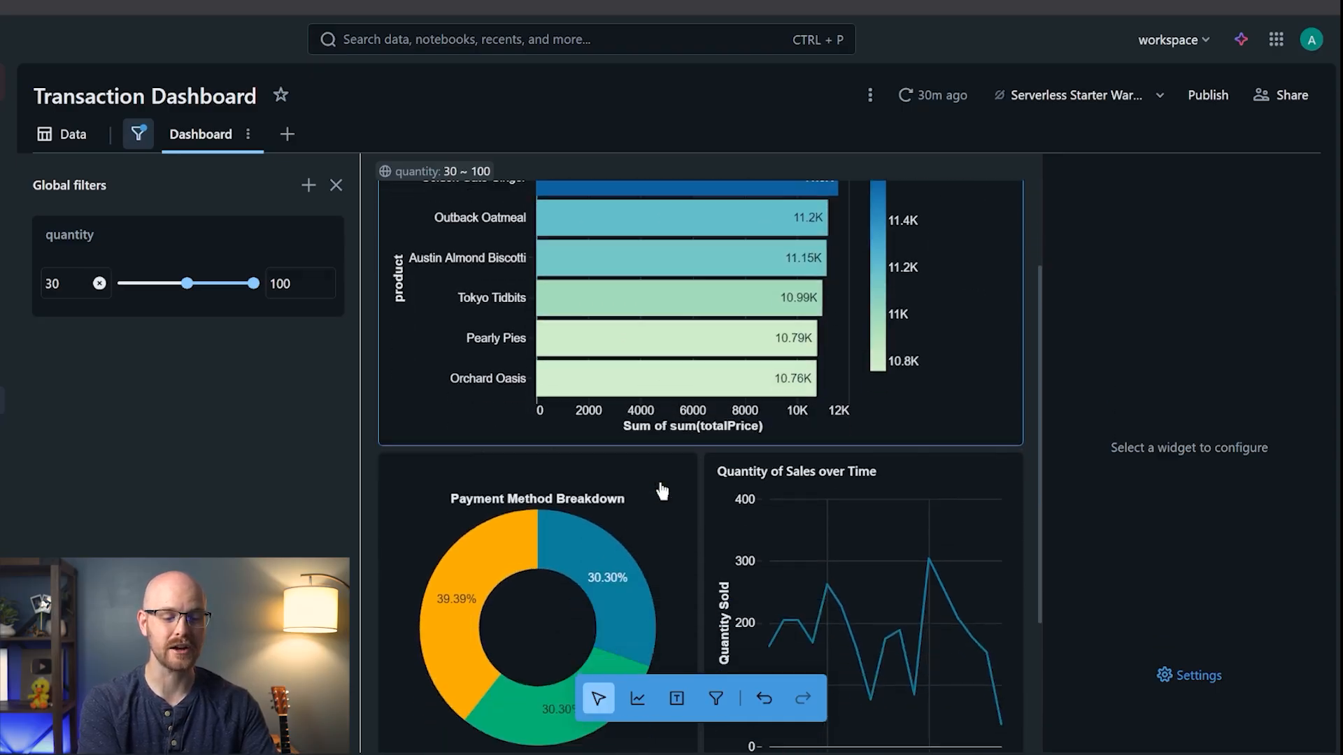
scroll(740, 420, "up", 3)
scroll(739, 404, "down", 3)
scroll(738, 399, "down", 4)
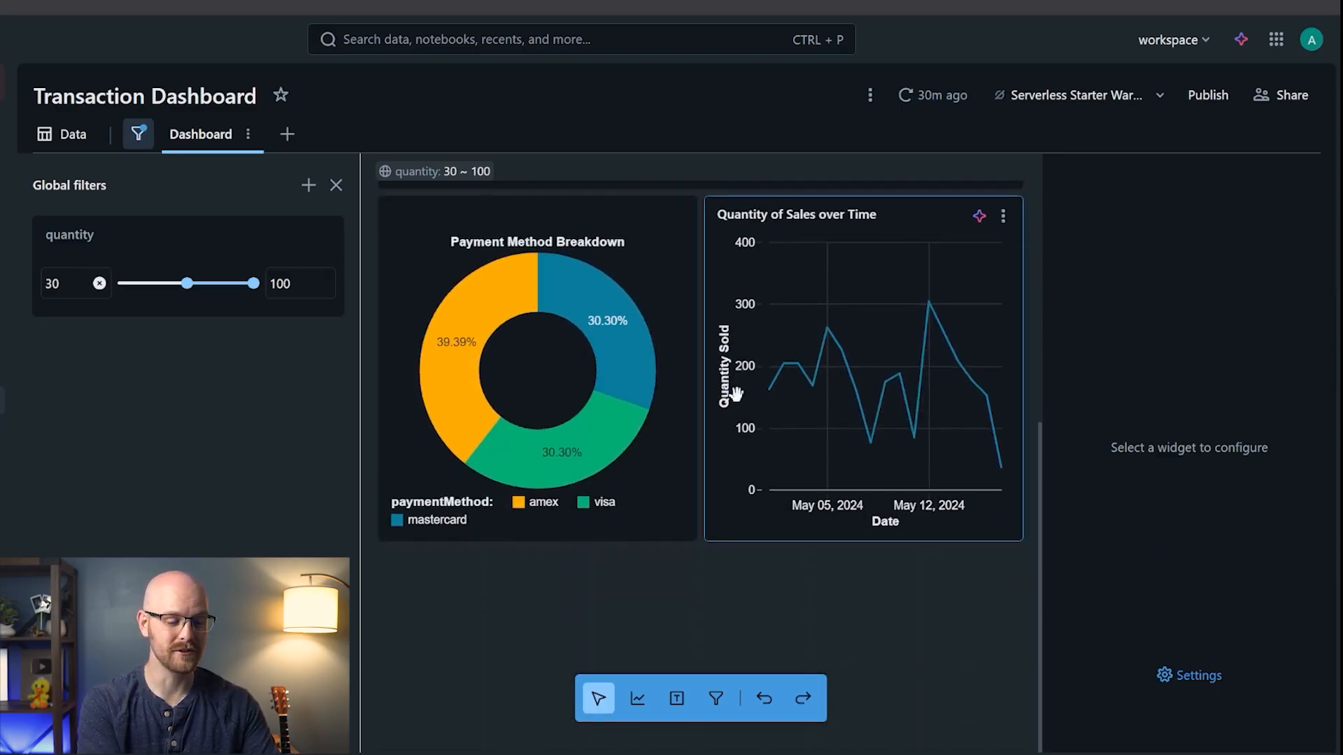
left_click(637, 698)
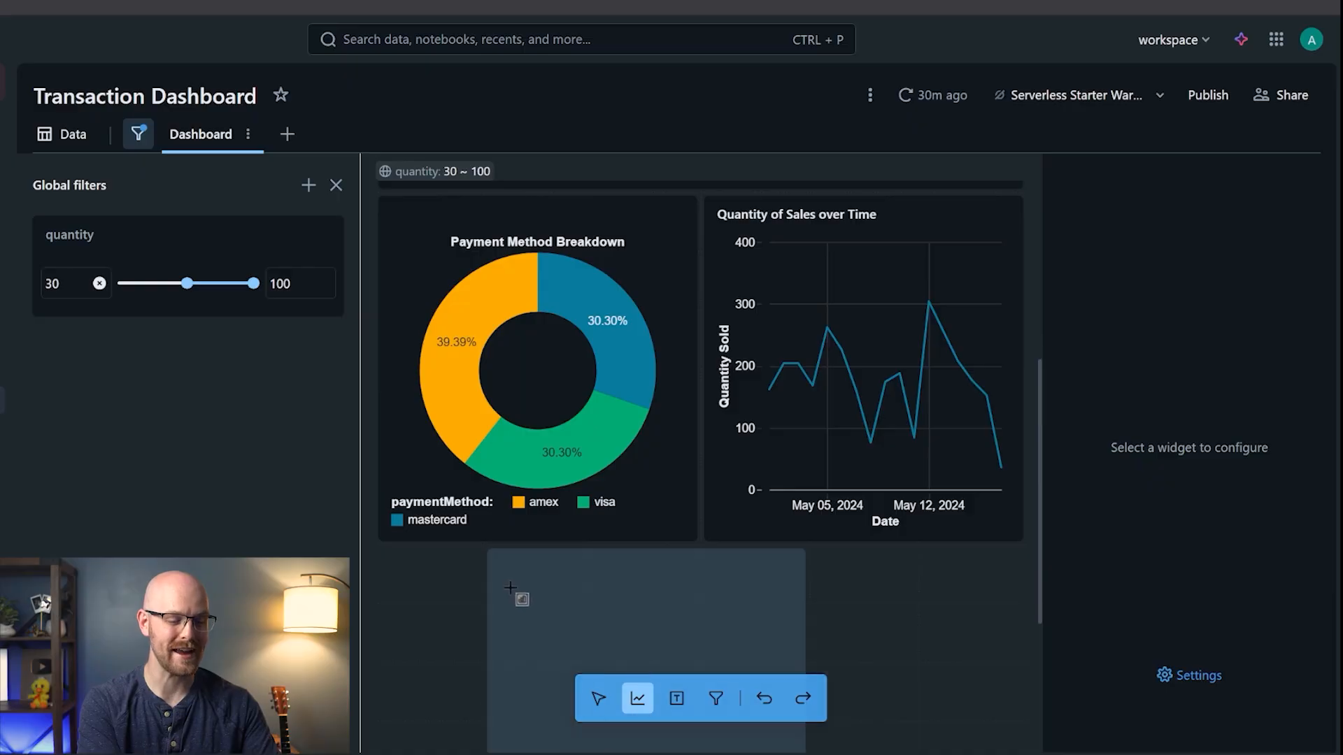
left_click(479, 598)
scroll(467, 584, "down", 4)
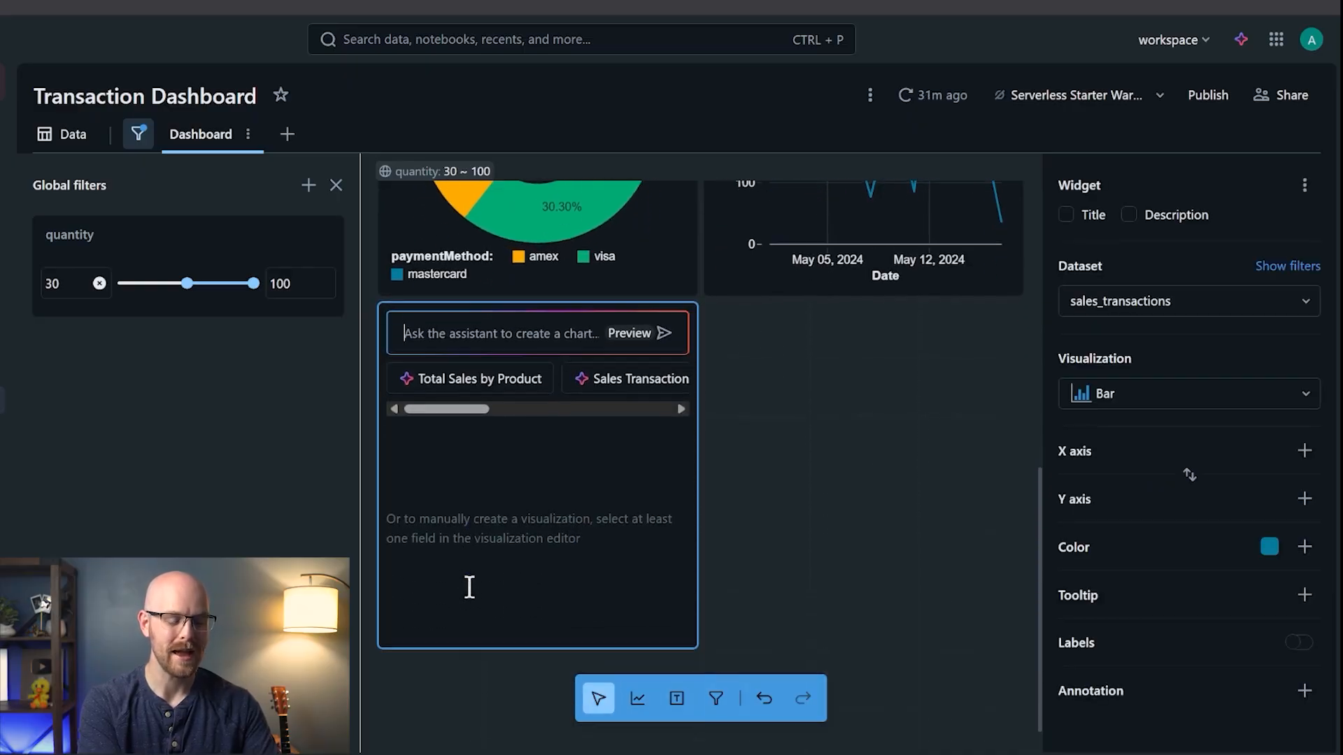
scroll(468, 585, "up", 10)
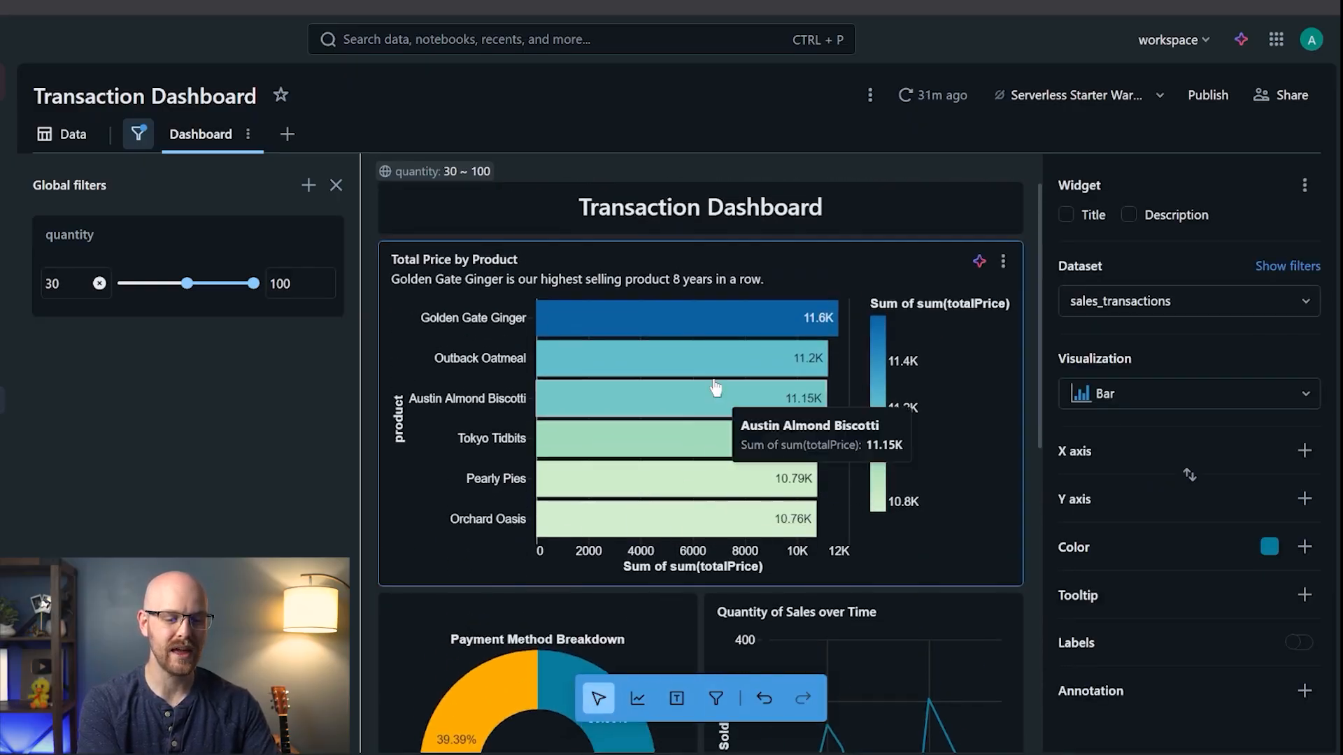
scroll(688, 481, "down", 6)
scroll(684, 476, "down", 2)
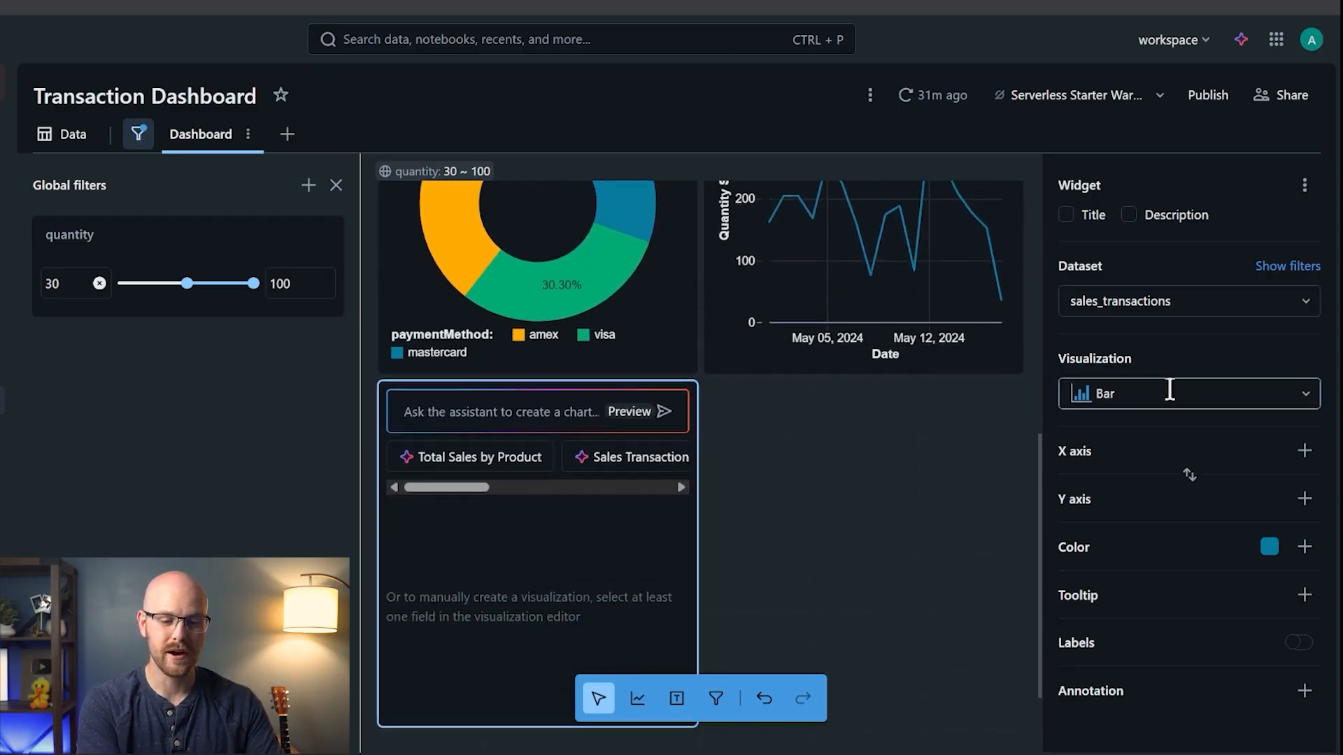
left_click(1302, 452)
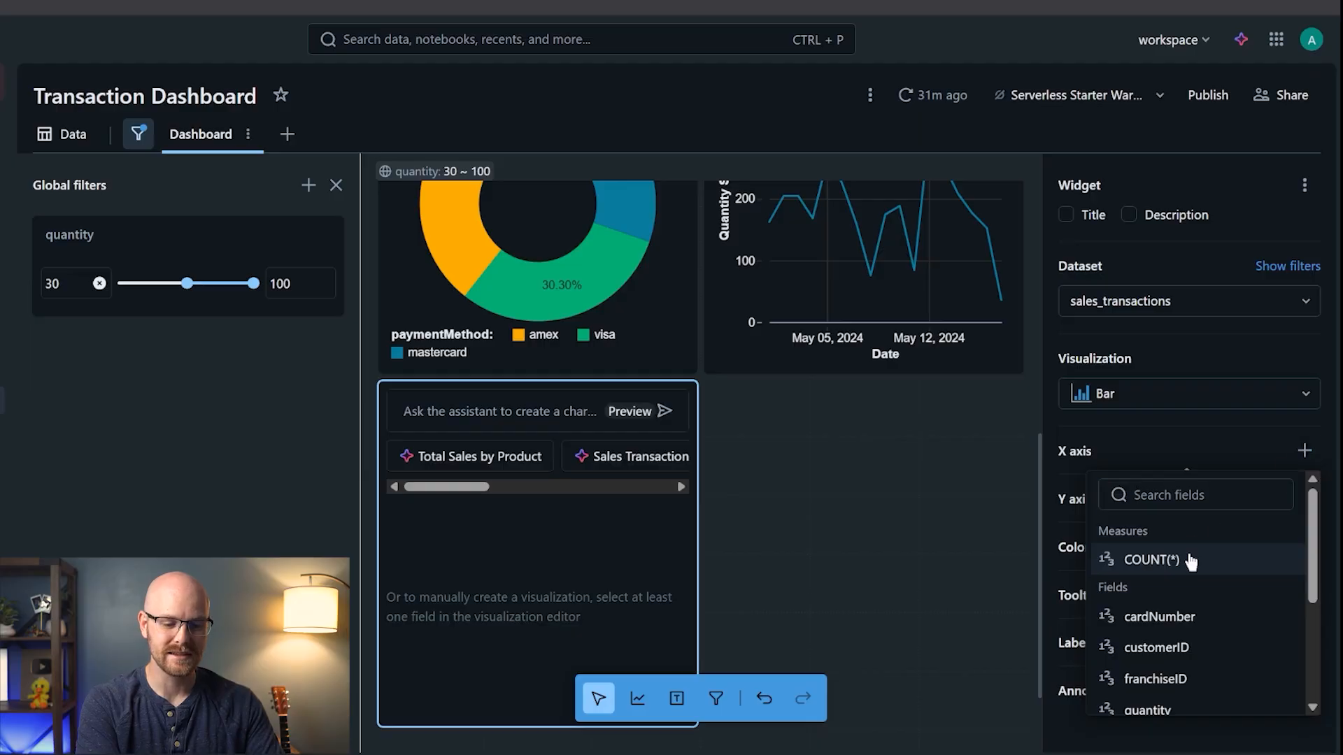
- Plot totalPrice on the X axis and product on the Y axis of the new bar chart
scroll(1189, 559, "down", 3)
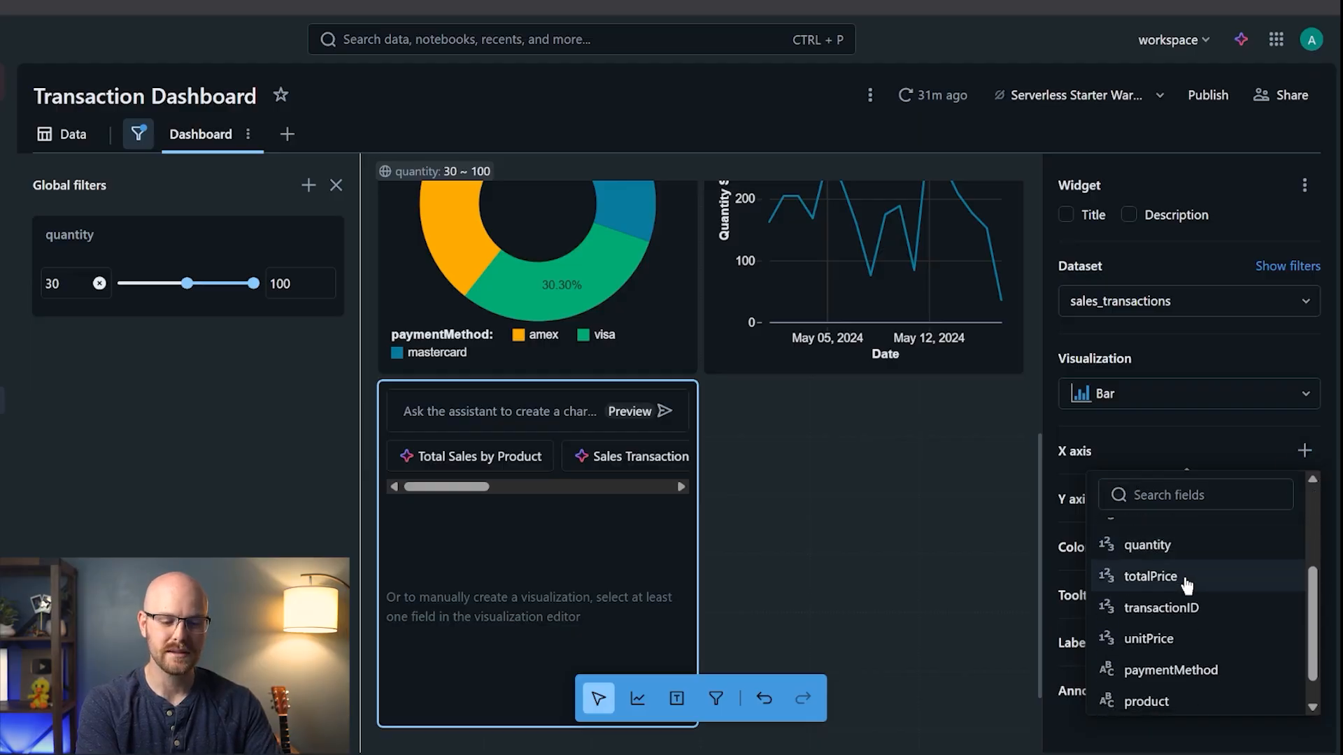
left_click(1190, 576)
left_click(1291, 544)
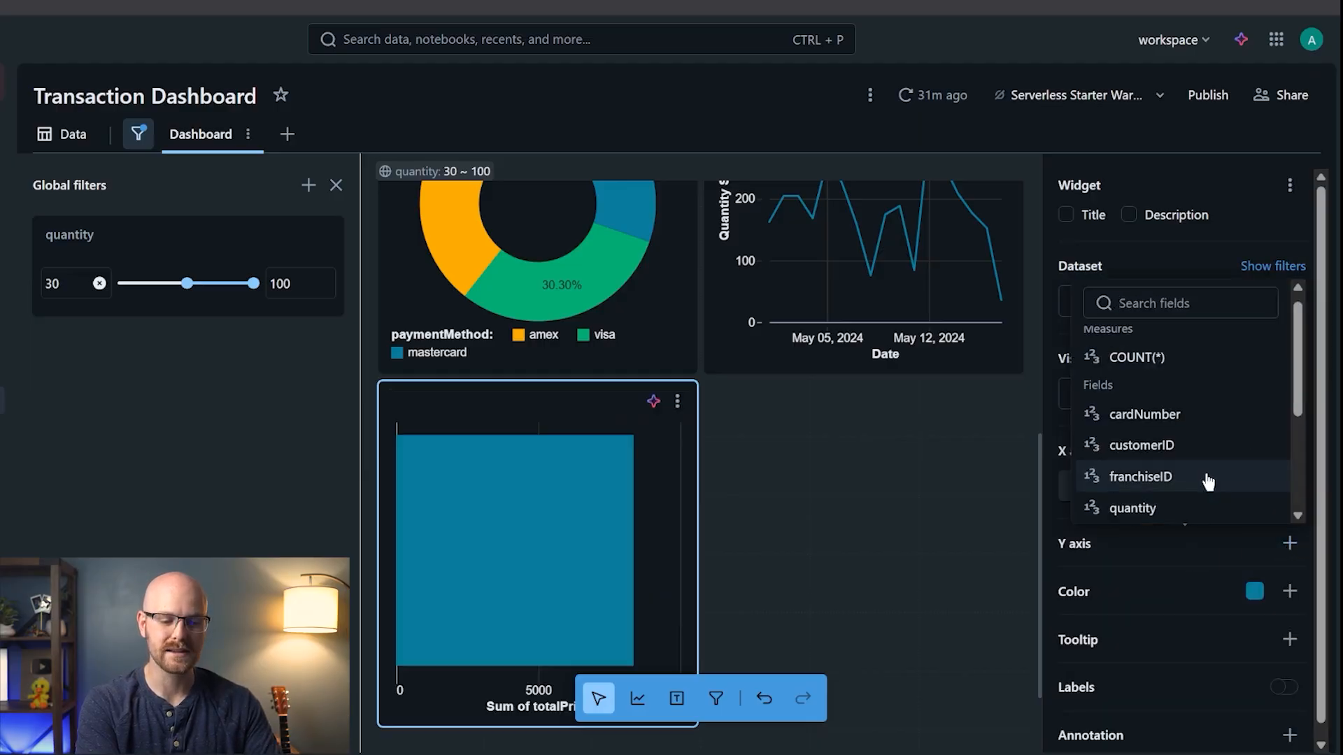
scroll(1208, 479, "down", 3)
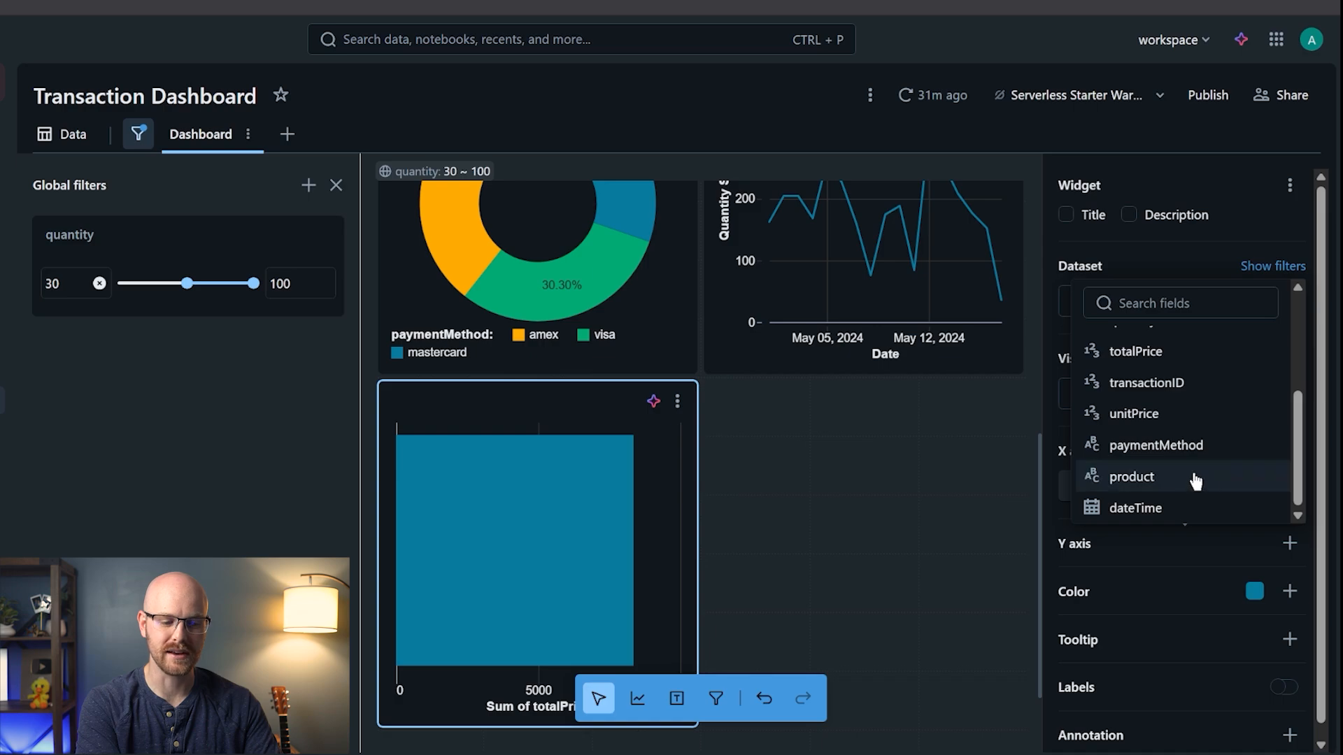
left_click(1195, 478)
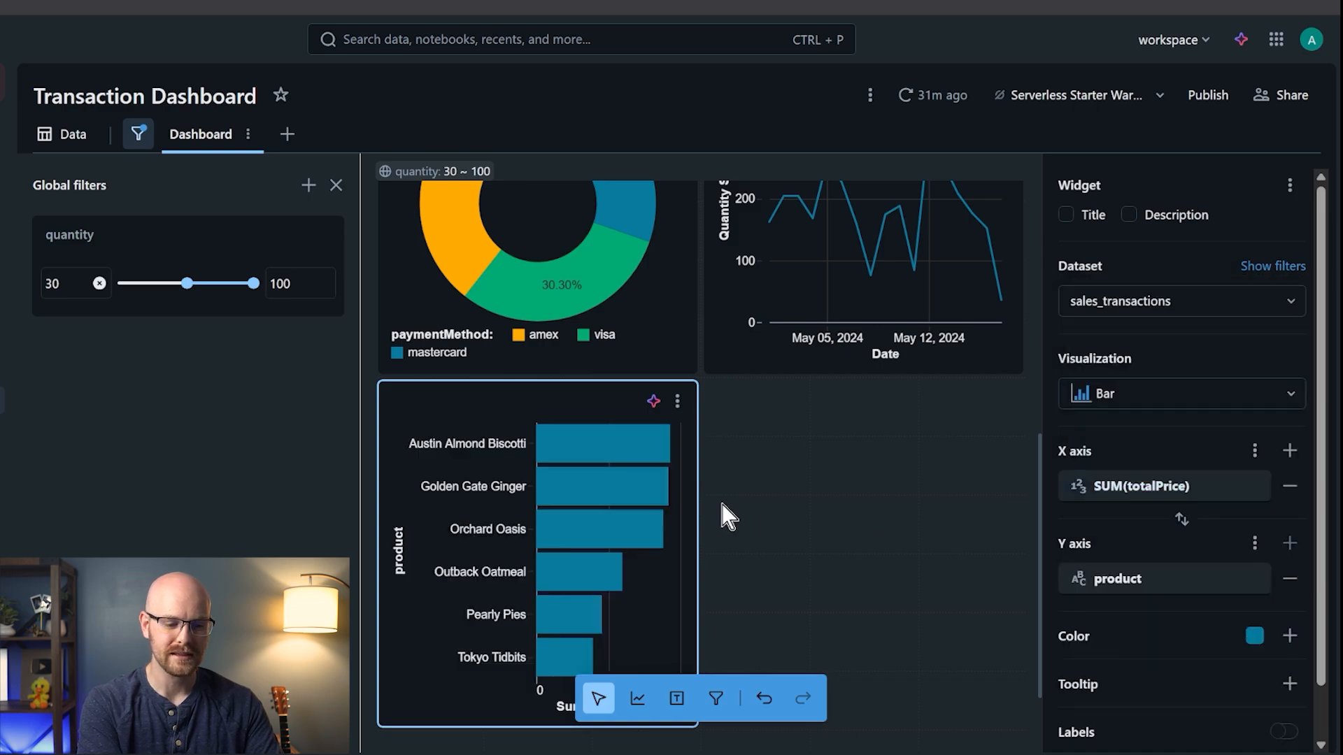
- Widen the product bar chart across the row and show value labels on its bars
left_click_drag(699, 503, 1039, 485)
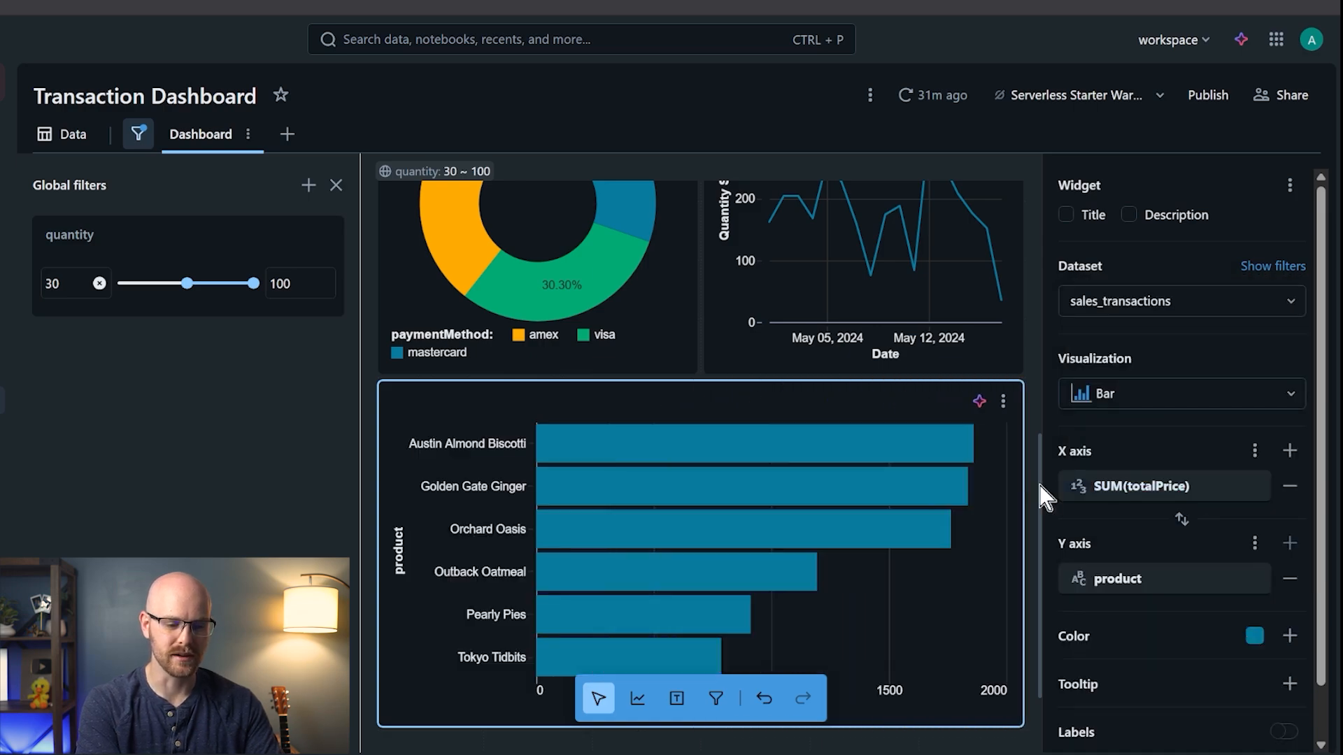
scroll(1231, 630, "down", 1)
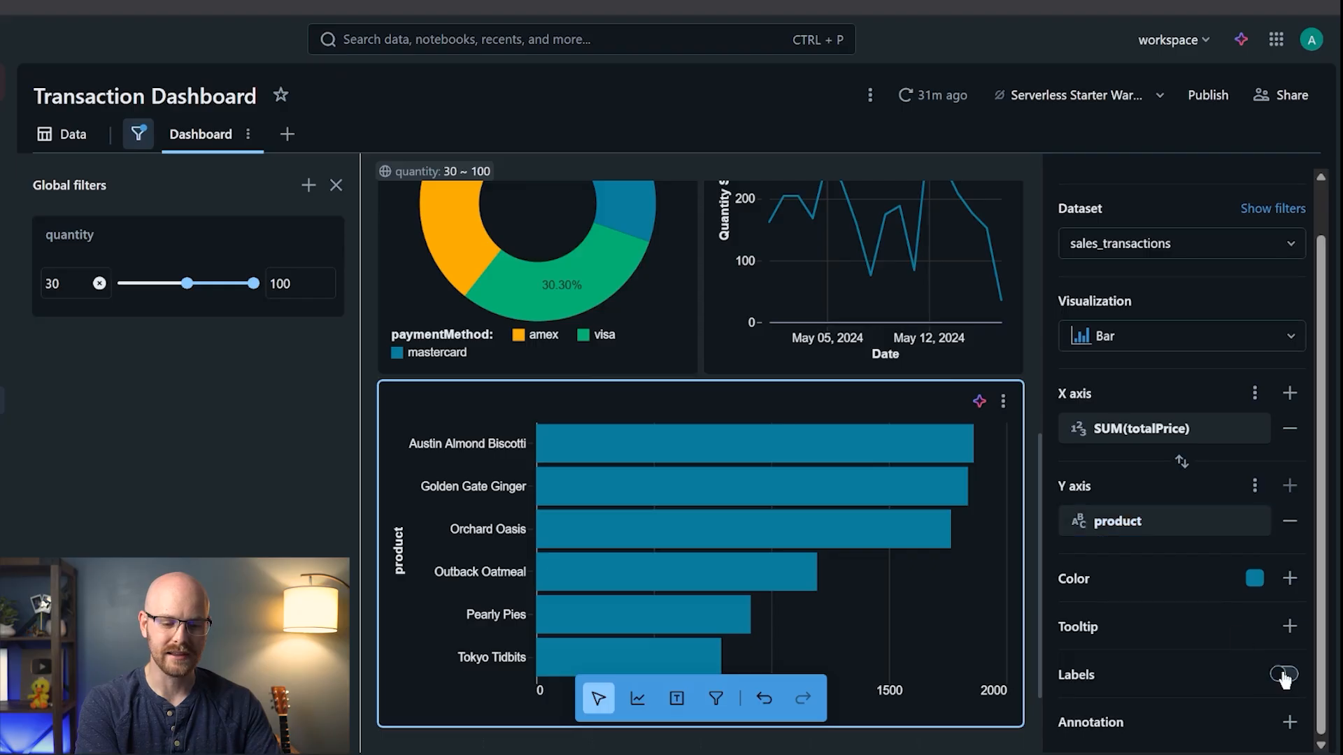
left_click(1289, 579)
scroll(1208, 510, "down", 6)
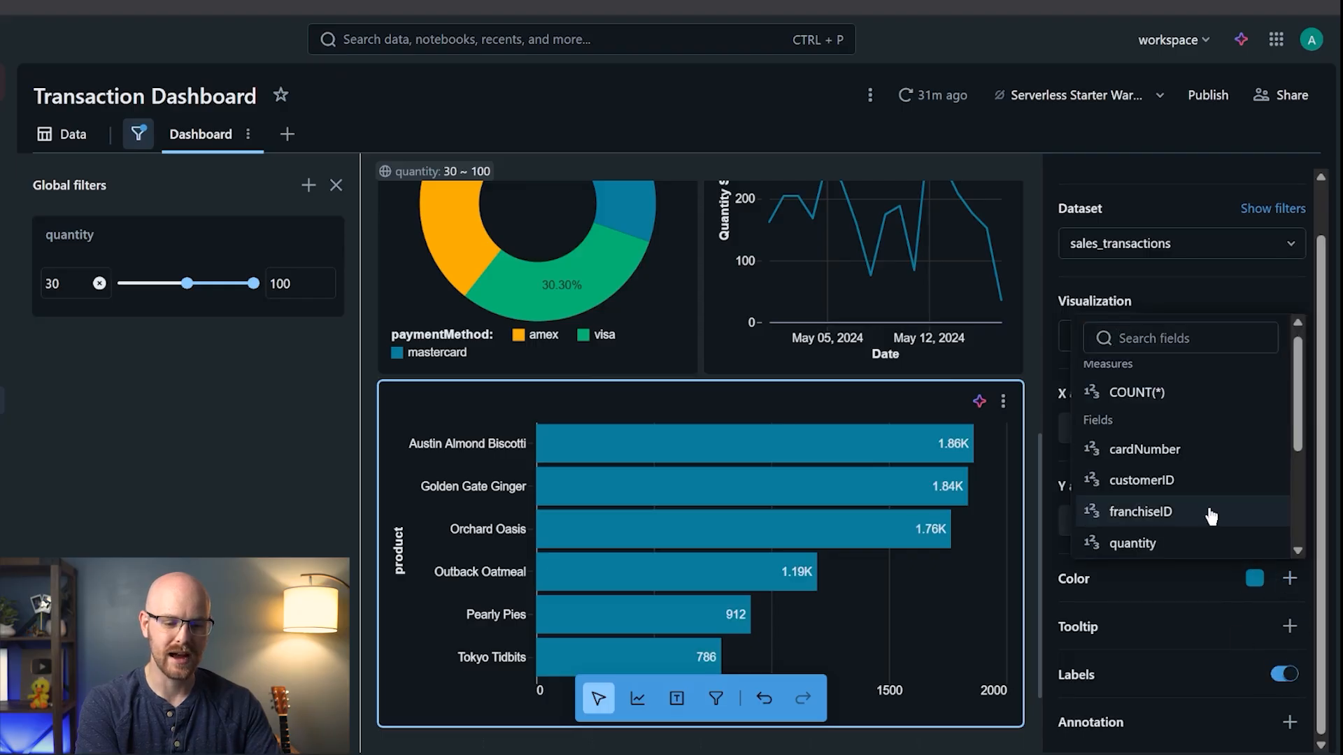
scroll(1205, 514, "down", 1)
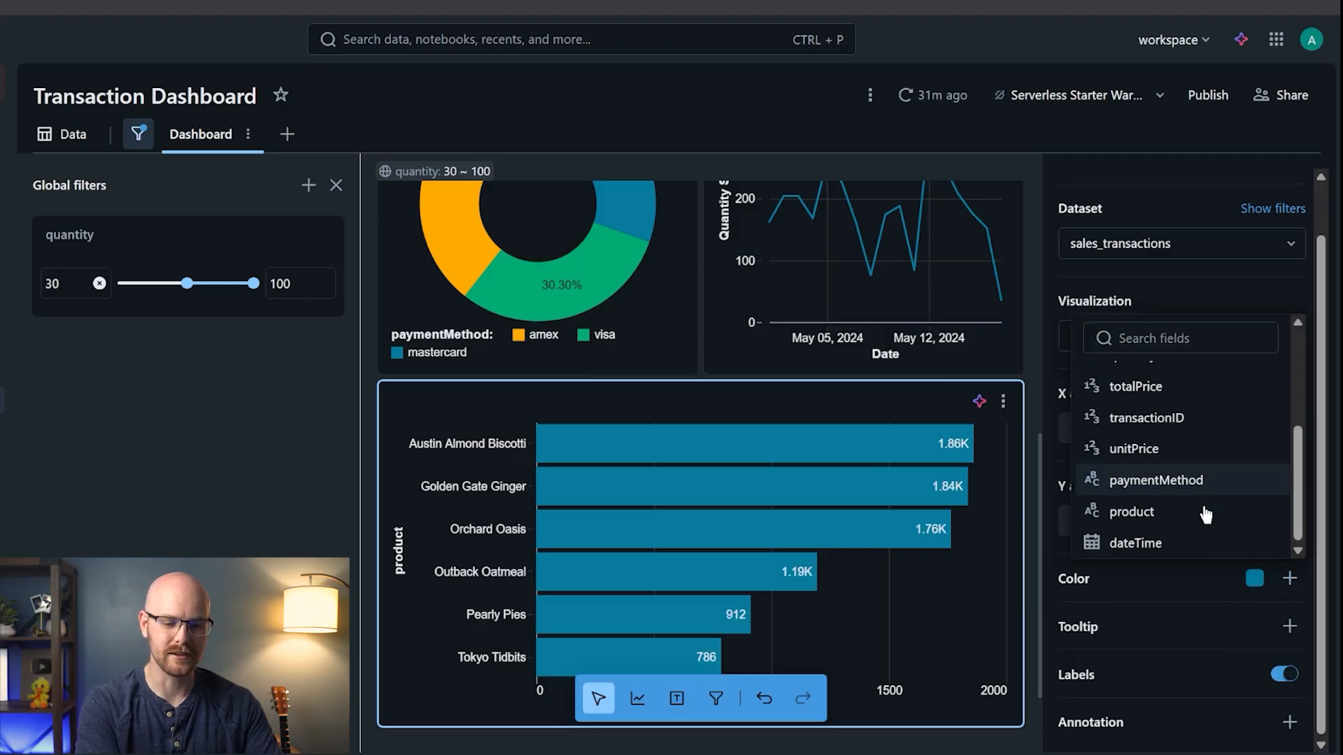
- Colour the bars by SUM(totalPrice) using the Green Blue colour ramp
left_click(1200, 390)
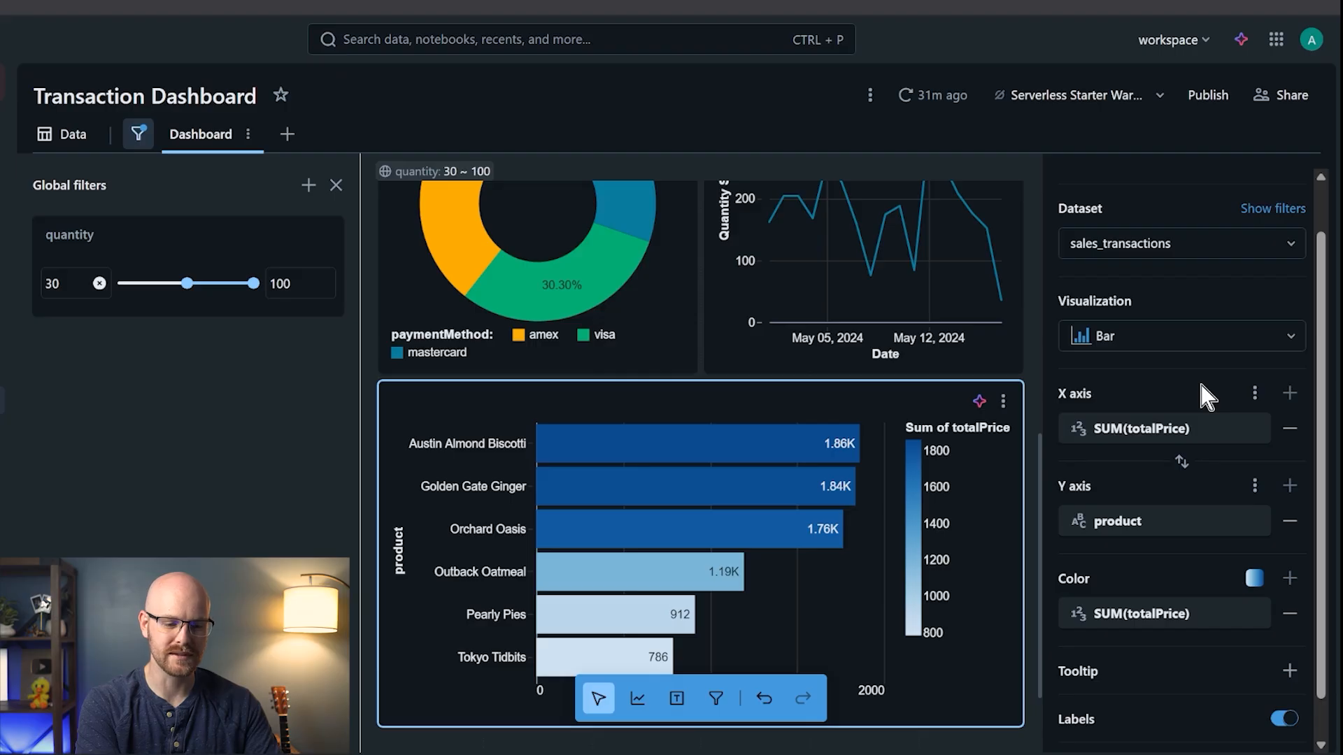
left_click(1255, 578)
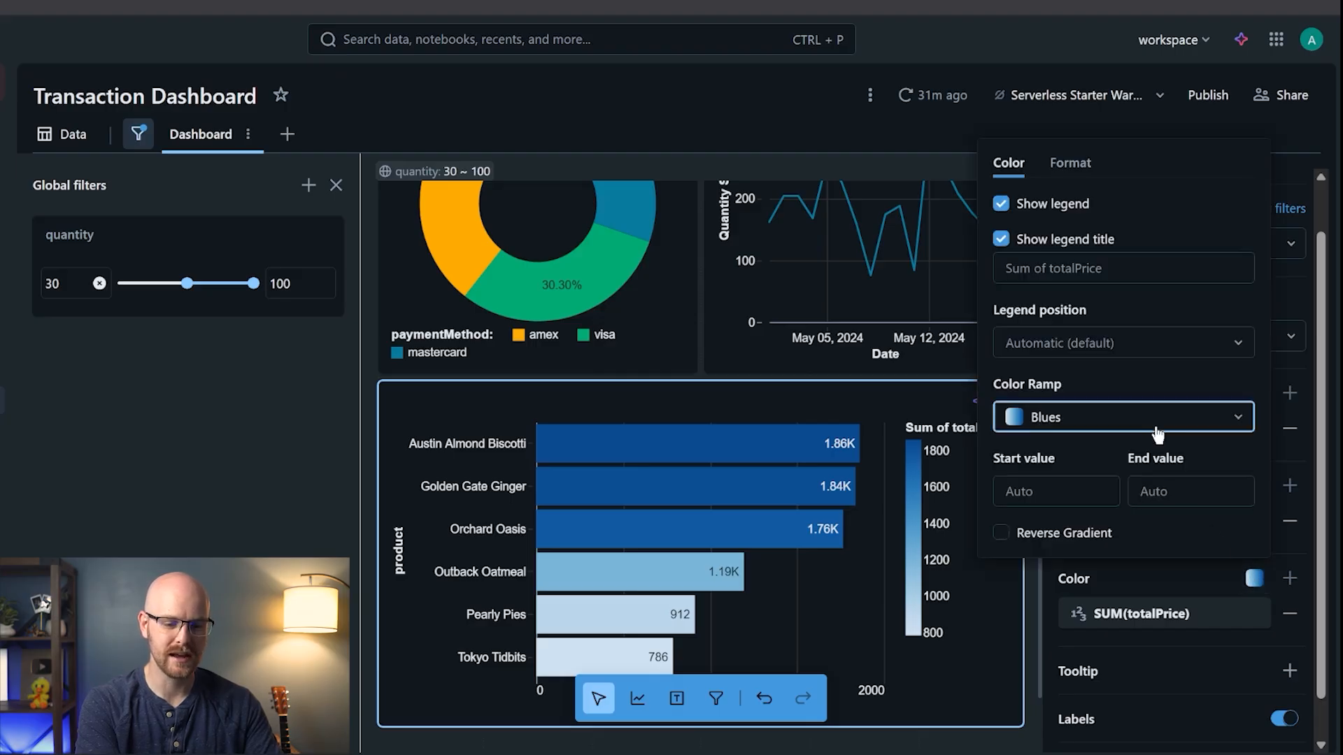
left_click(1119, 418)
left_click(1126, 199)
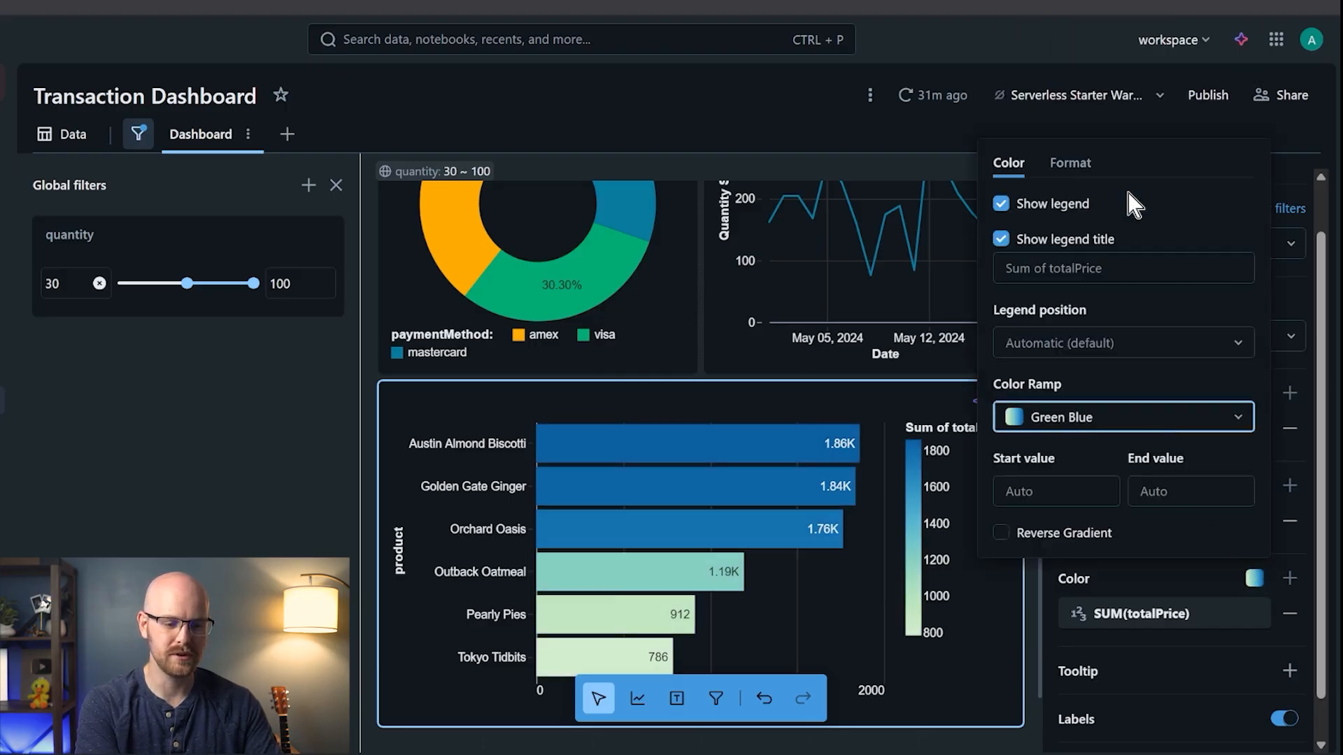
left_click(905, 530)
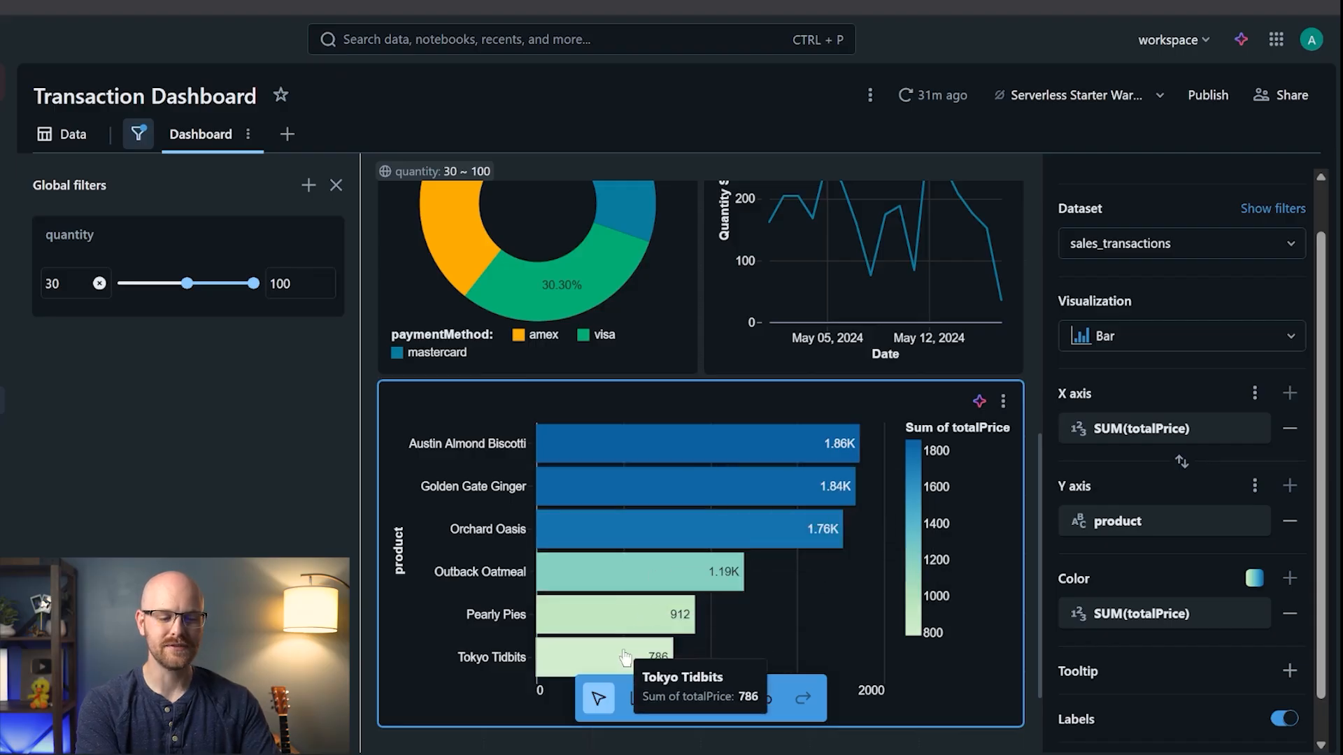
scroll(485, 517, "up", 1)
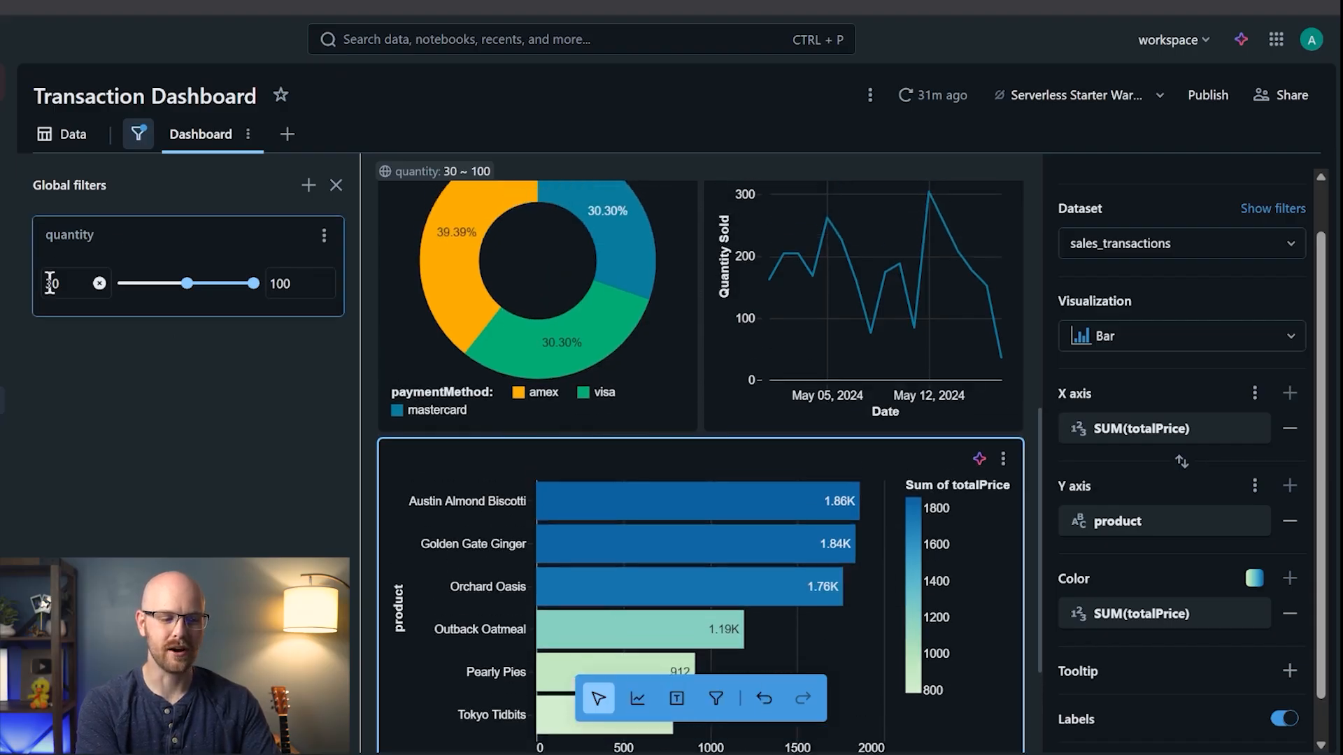
- Drag the quantity minimum fully left, then sort the product bar chart by total price, descending
left_click_drag(183, 283, 98, 283)
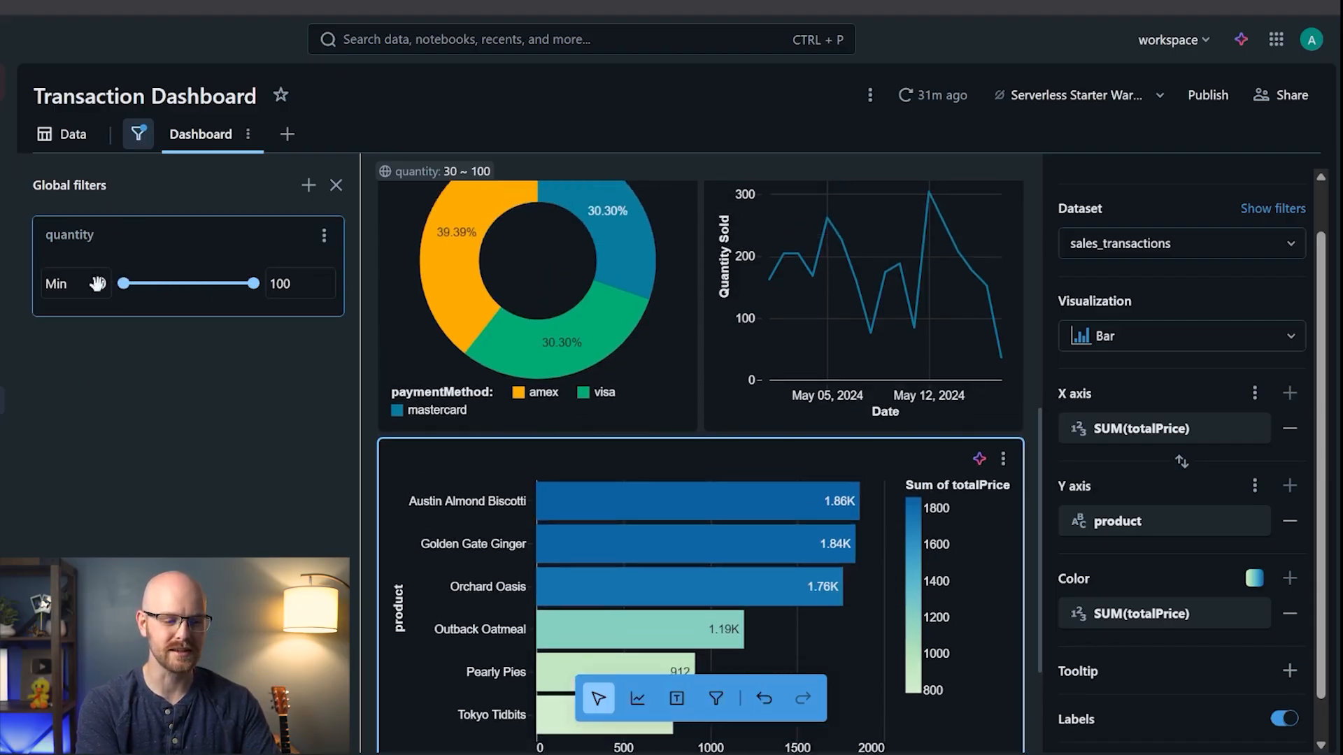
left_click(563, 481)
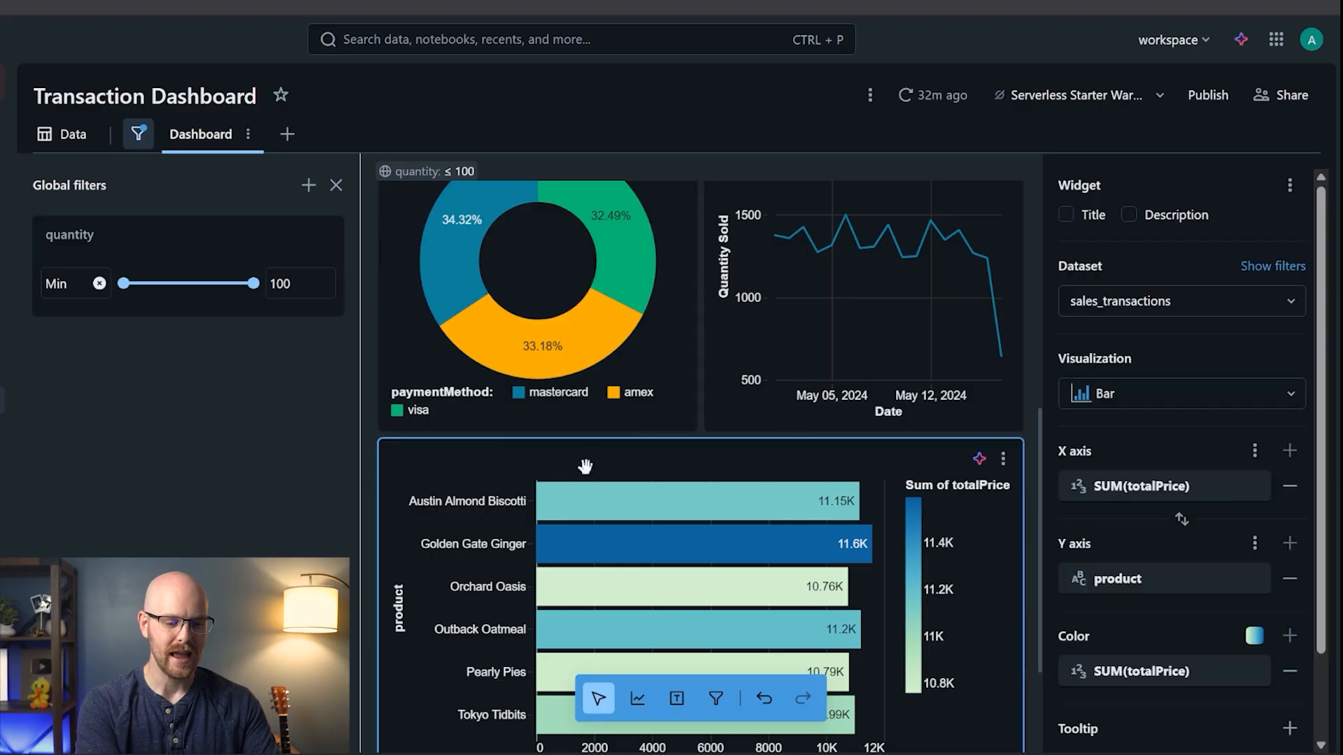
scroll(1228, 637, "down", 2)
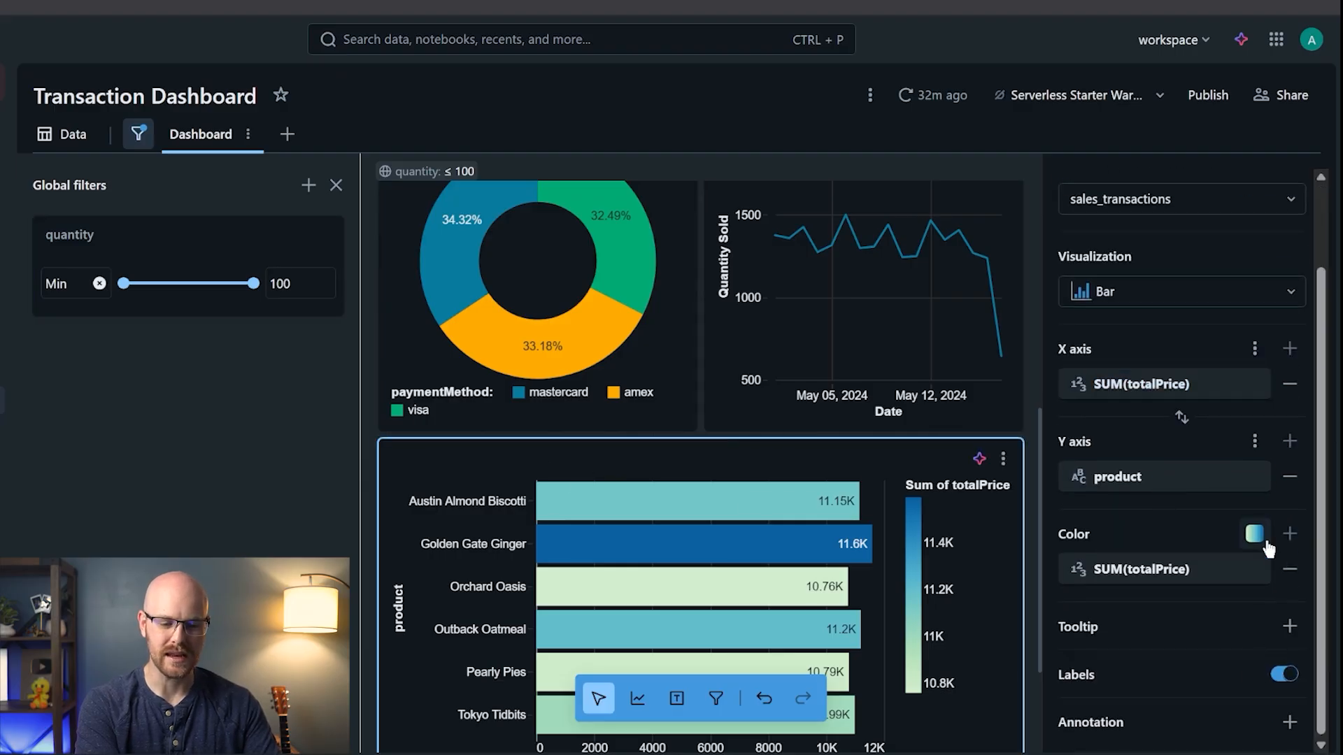
left_click(1255, 442)
left_click(1096, 393)
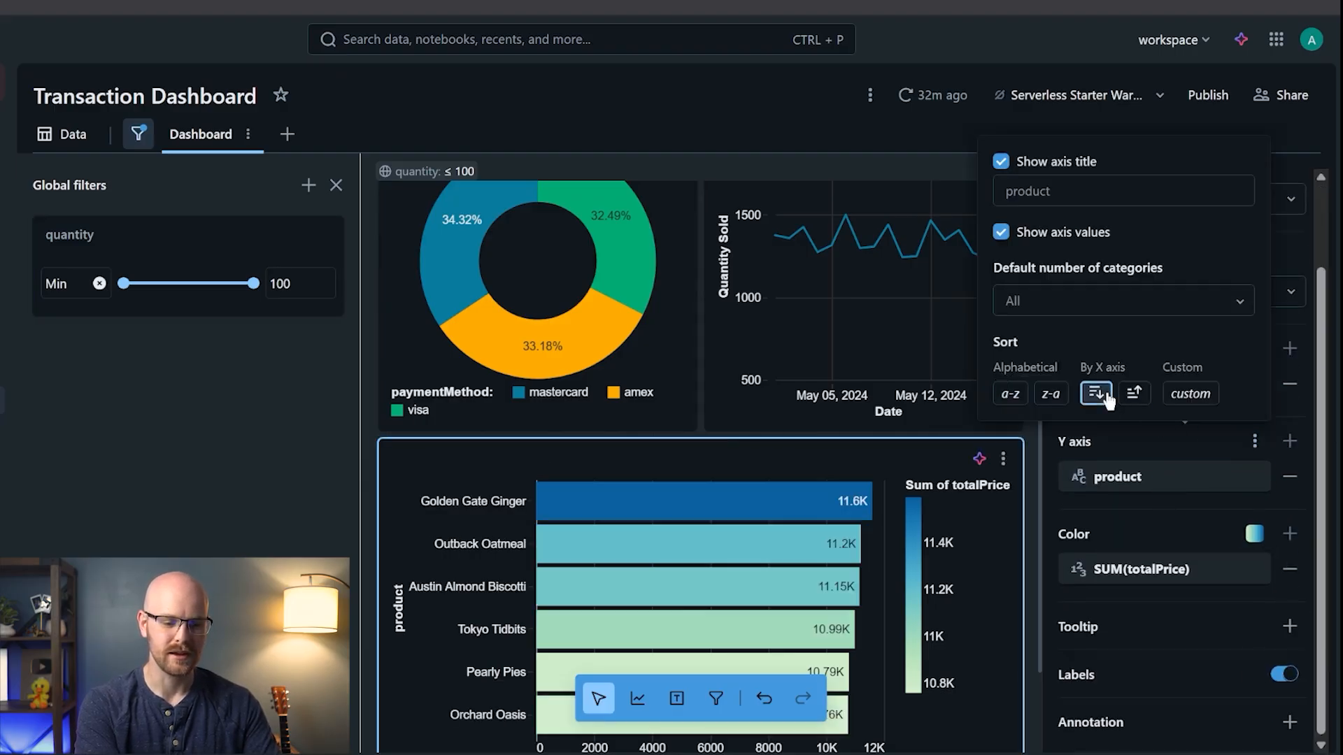
left_click(413, 457)
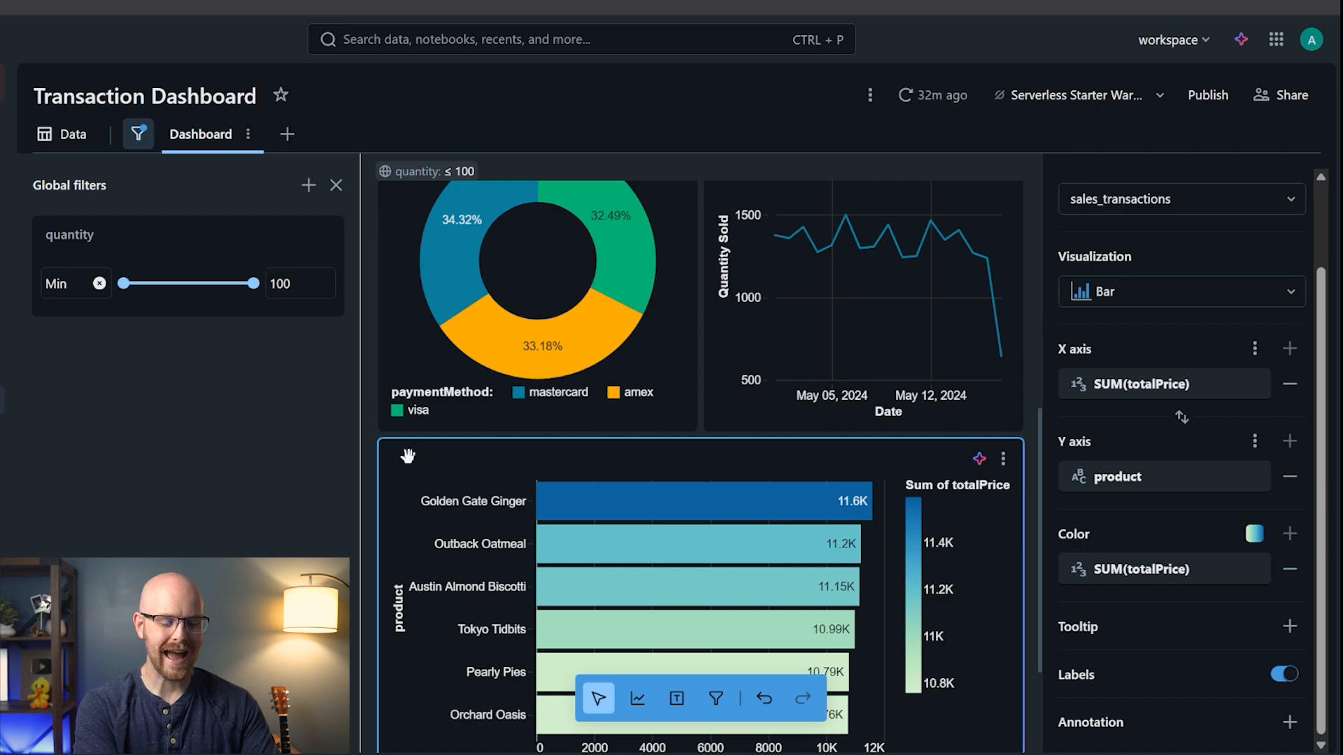
scroll(406, 455, "up", 7)
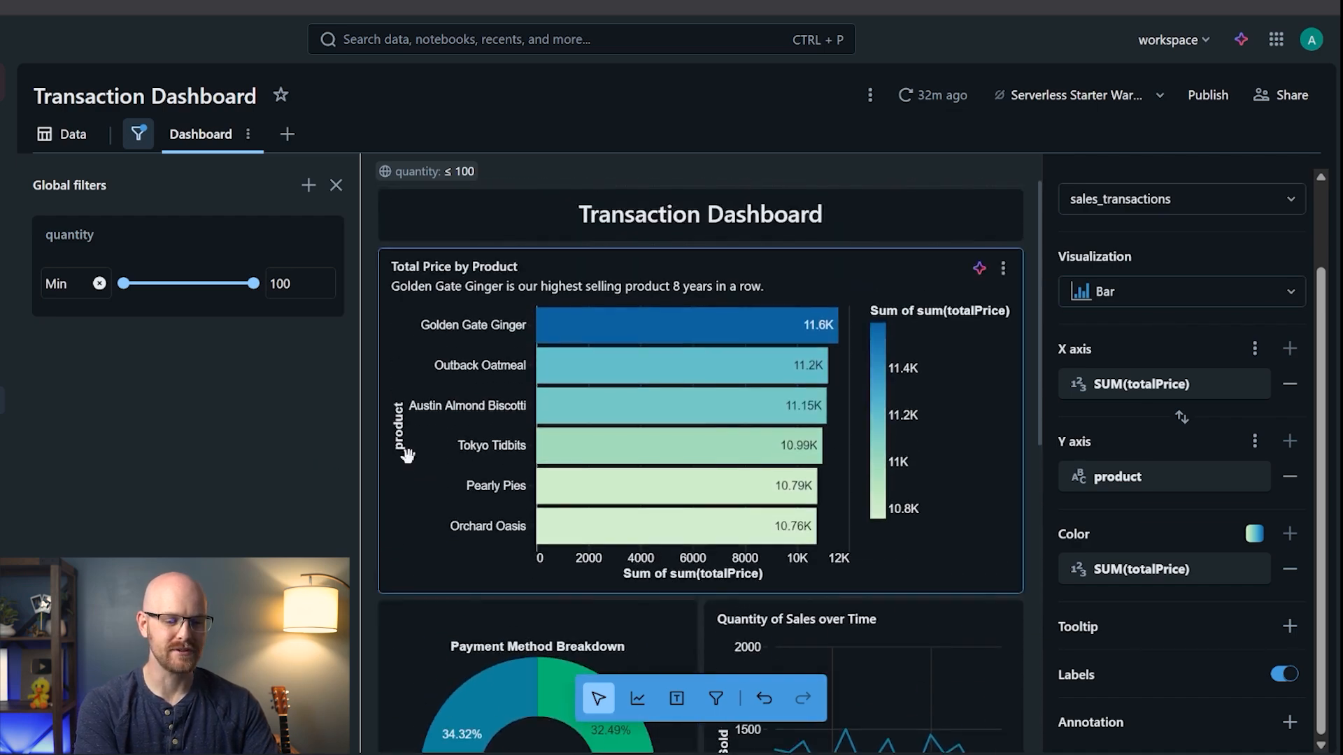
scroll(409, 458, "down", 8)
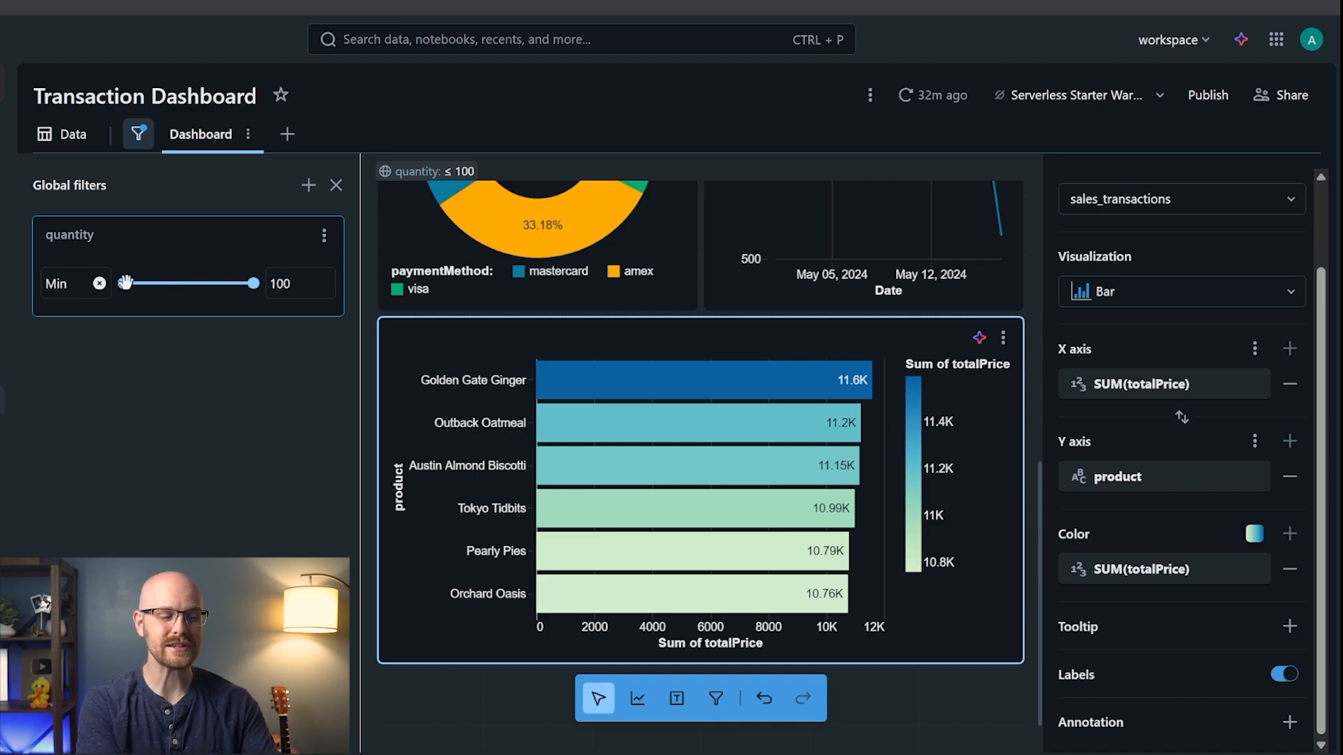
- Raise the quantity minimum to 15; check Total Price by Product still shows Golden Gate Ginger 11.6K
left_click_drag(125, 283, 149, 283)
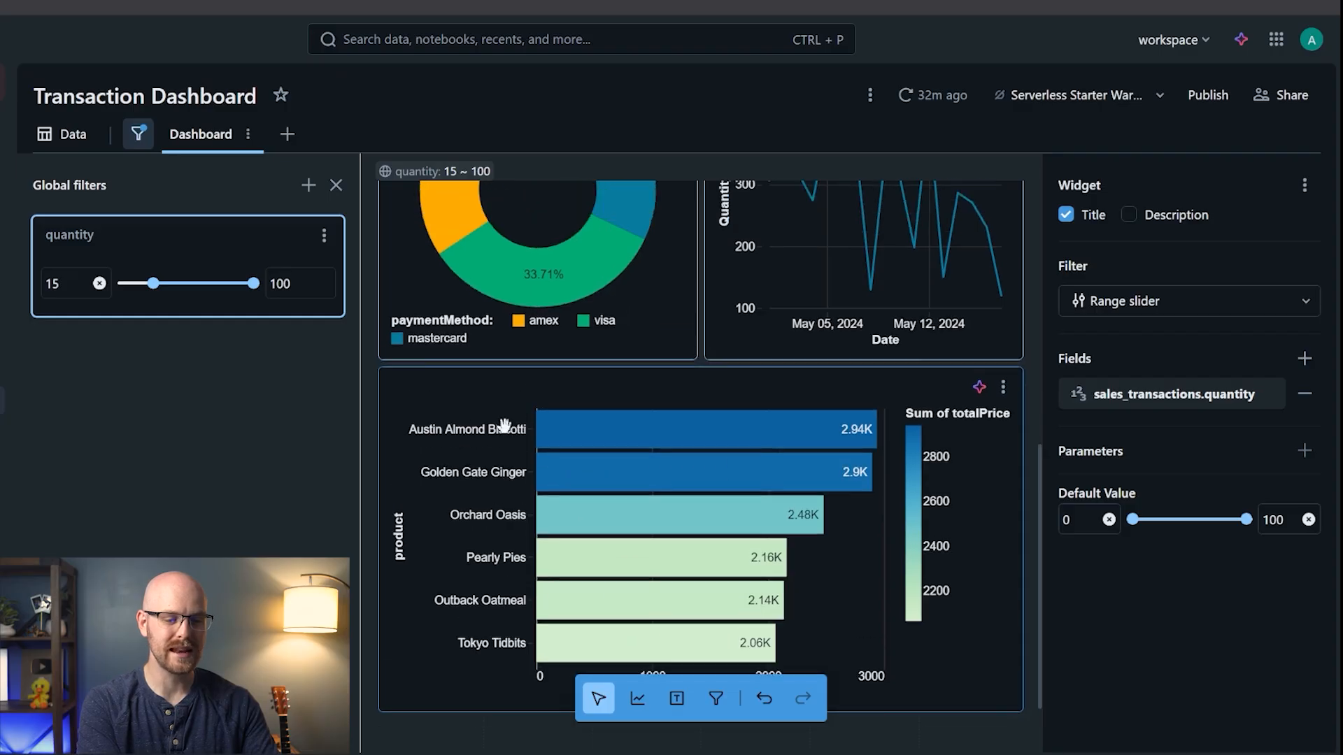
scroll(504, 425, "up", 2)
scroll(614, 406, "up", 5)
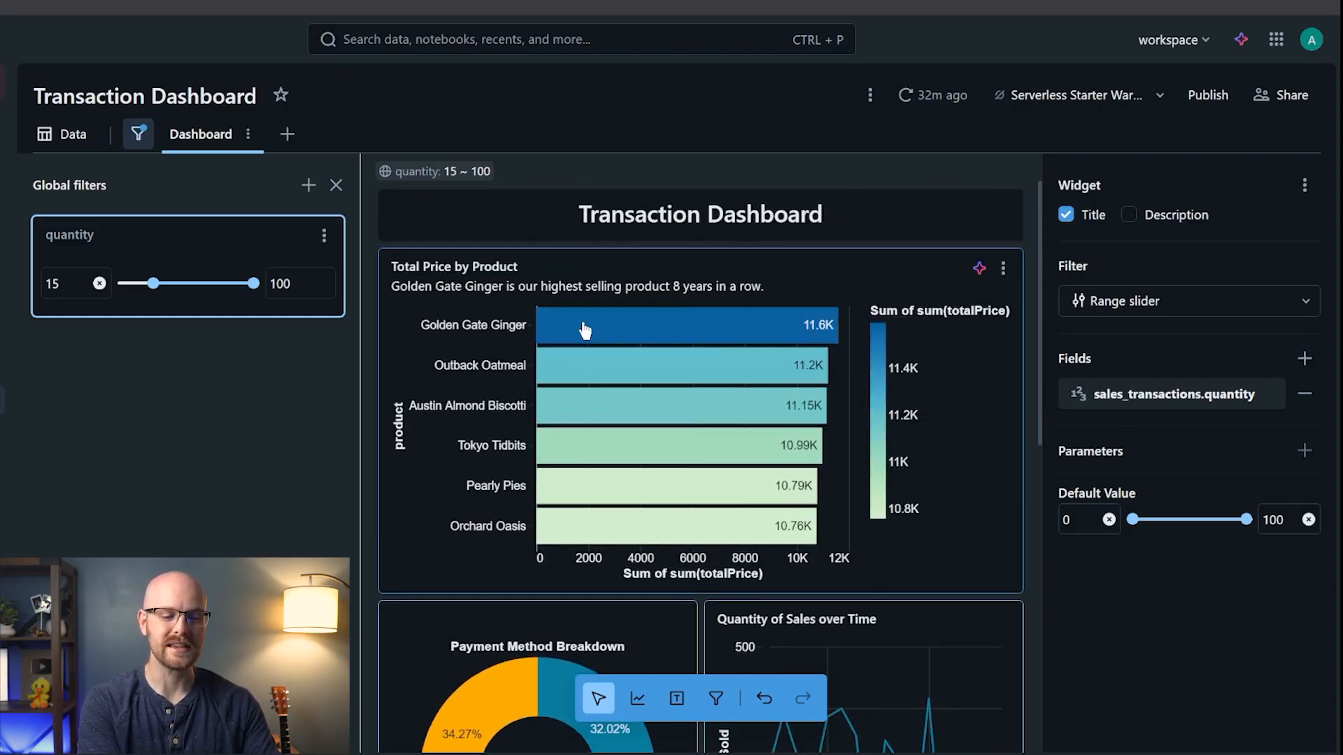
scroll(682, 463, "down", 1)
scroll(681, 464, "down", 5)
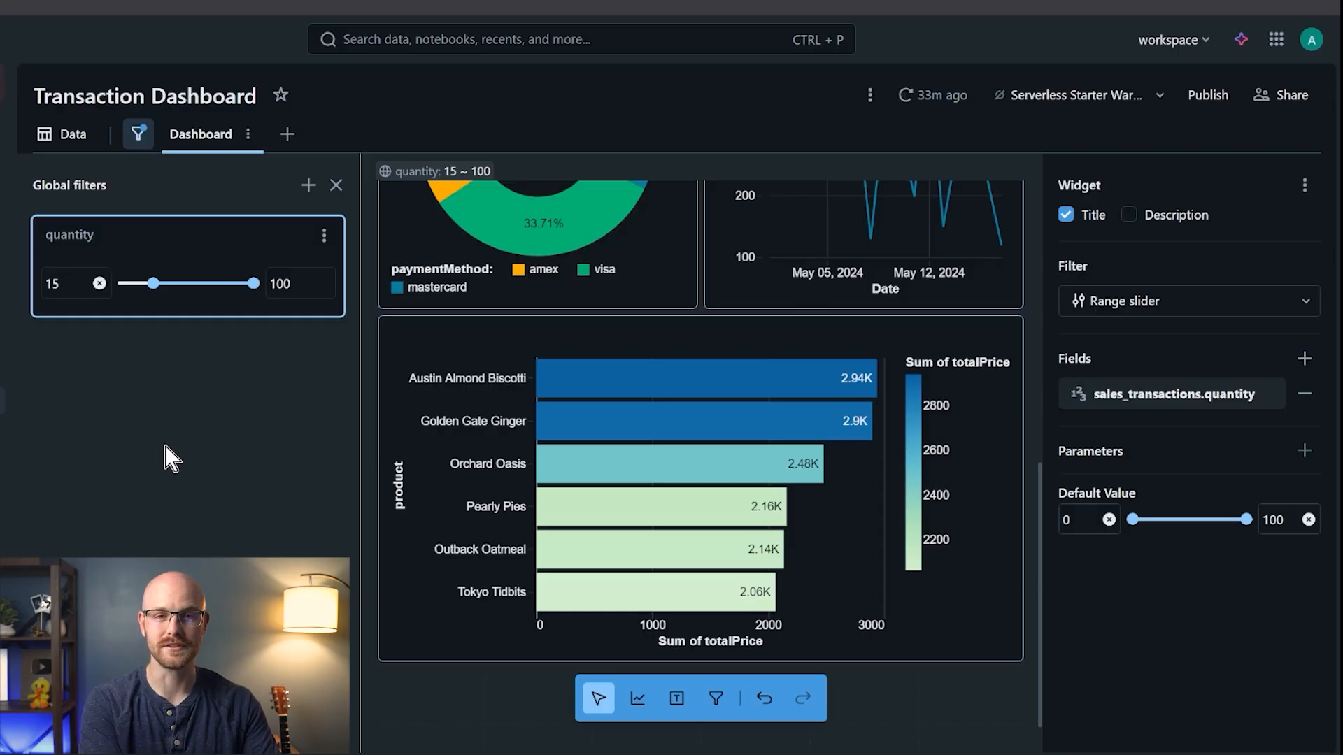
scroll(696, 409, "up", 5)
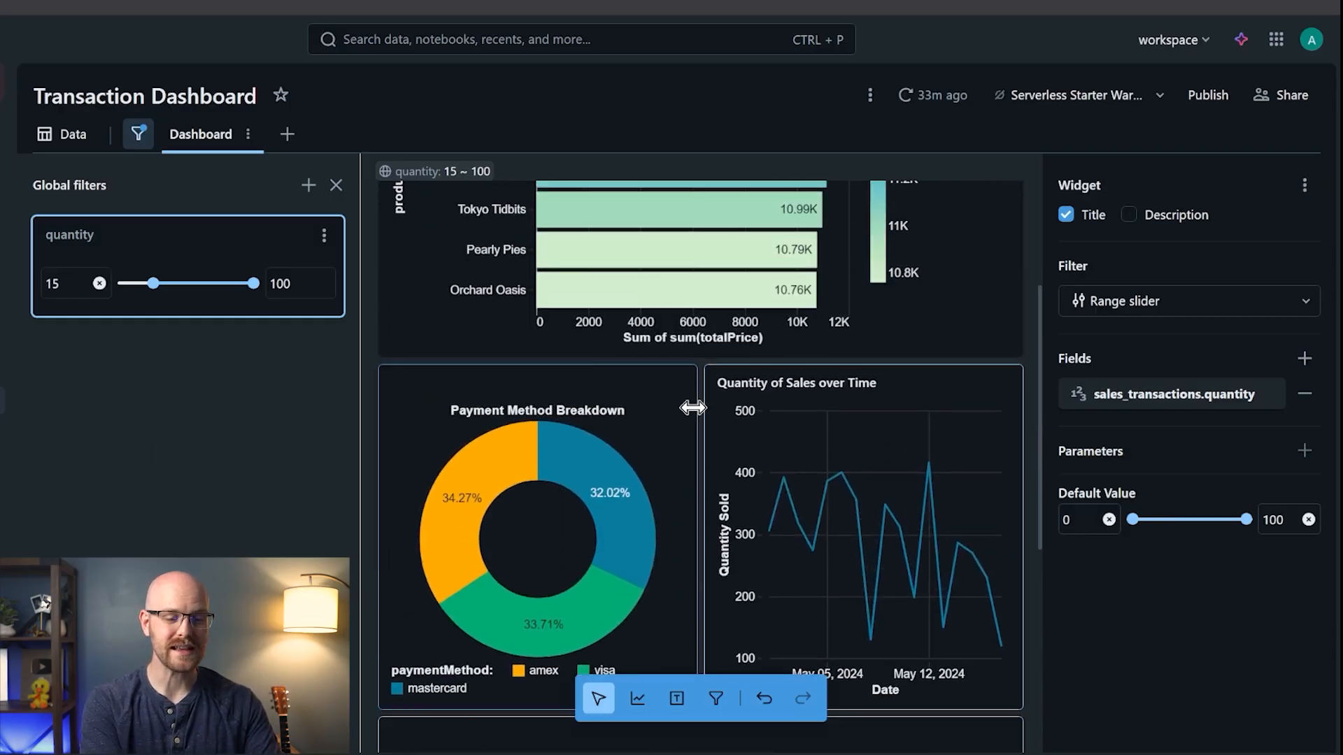
scroll(693, 408, "up", 2)
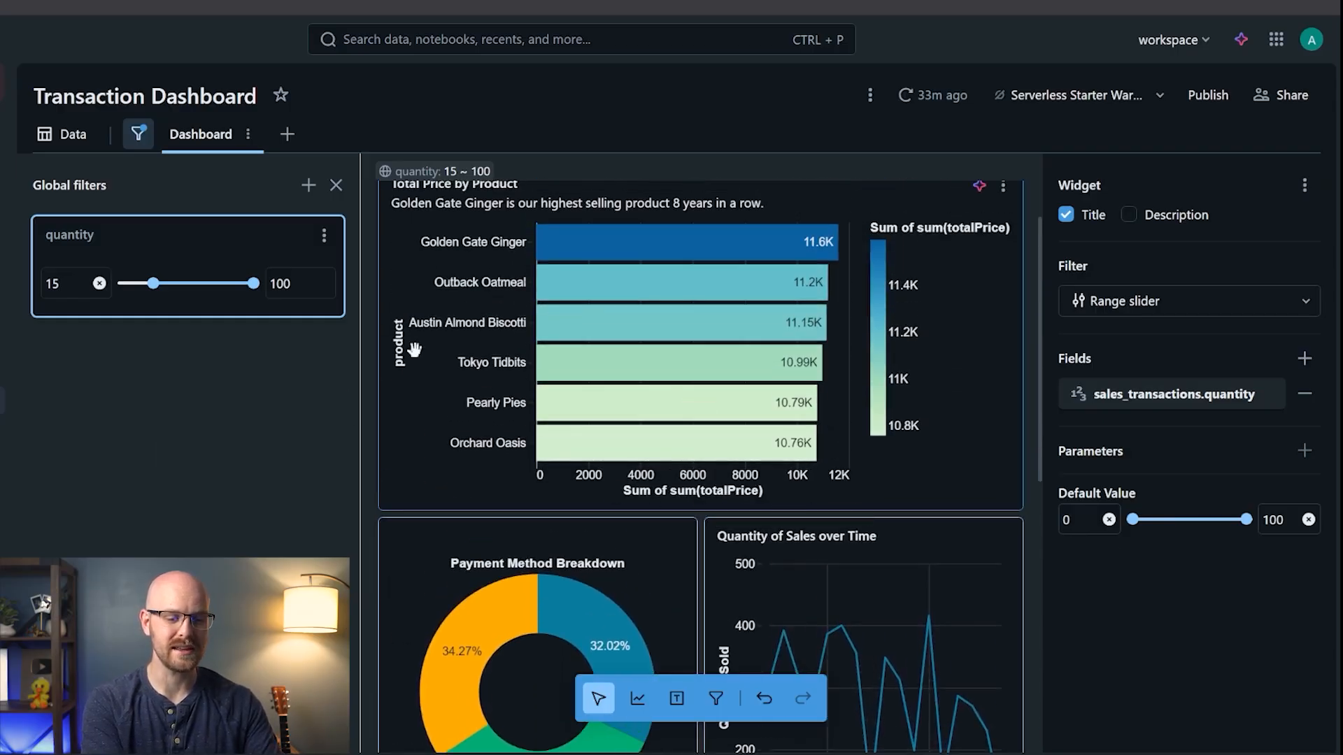
scroll(600, 468, "up", 1)
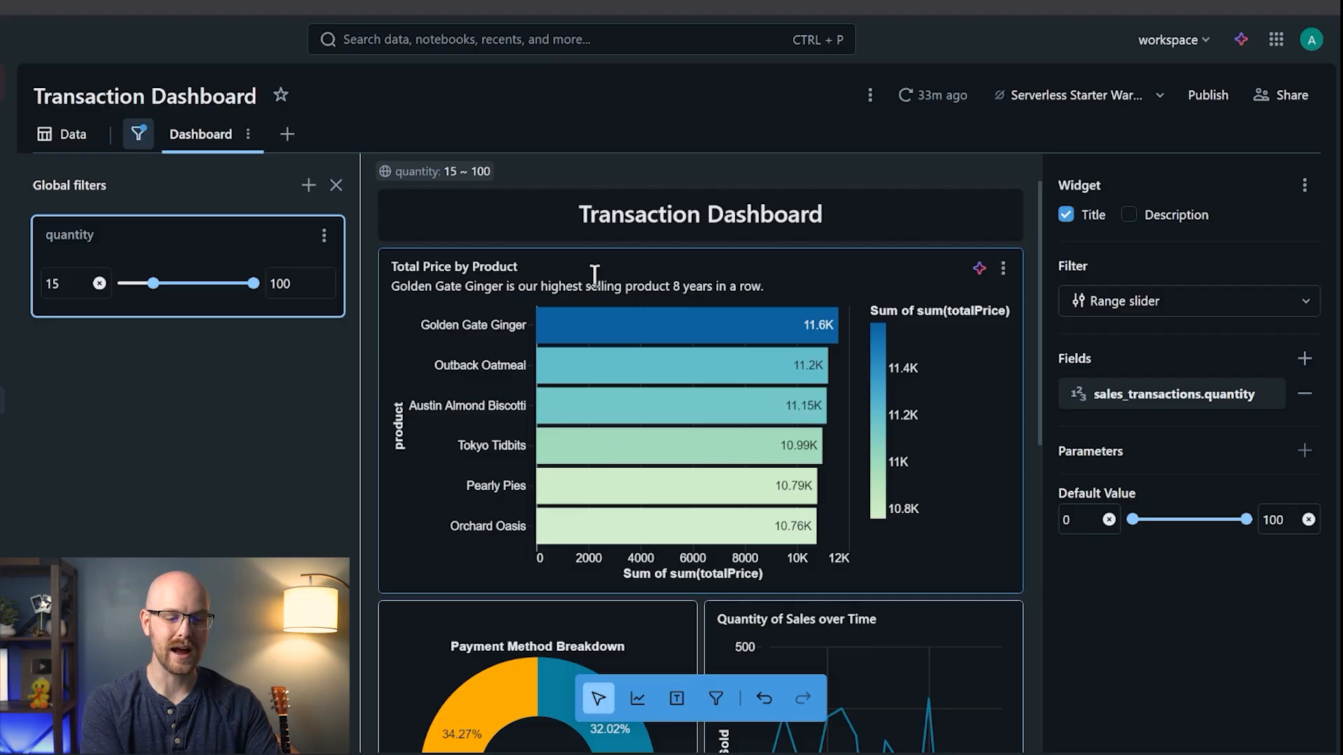
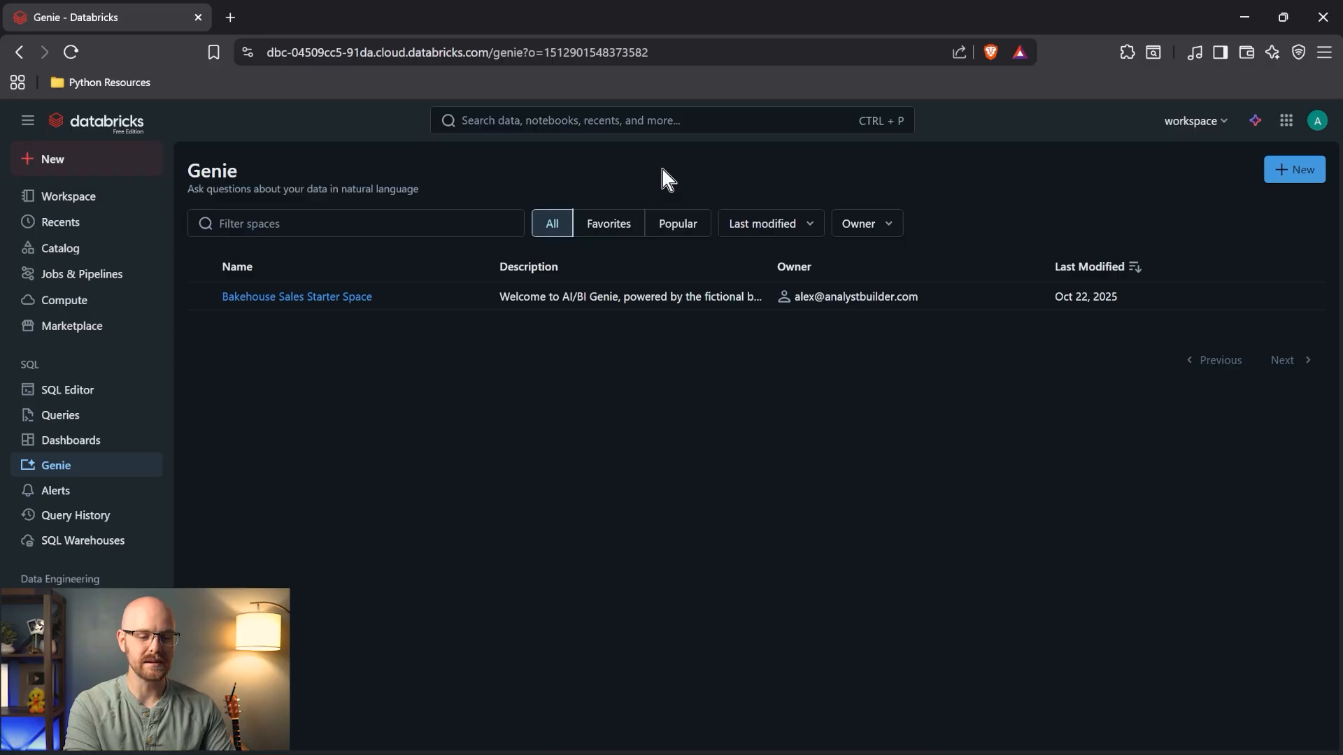
- Start a new Genie space, browse All catalogs to samples > nyctaxi, and connect the trips table
left_click(1303, 170)
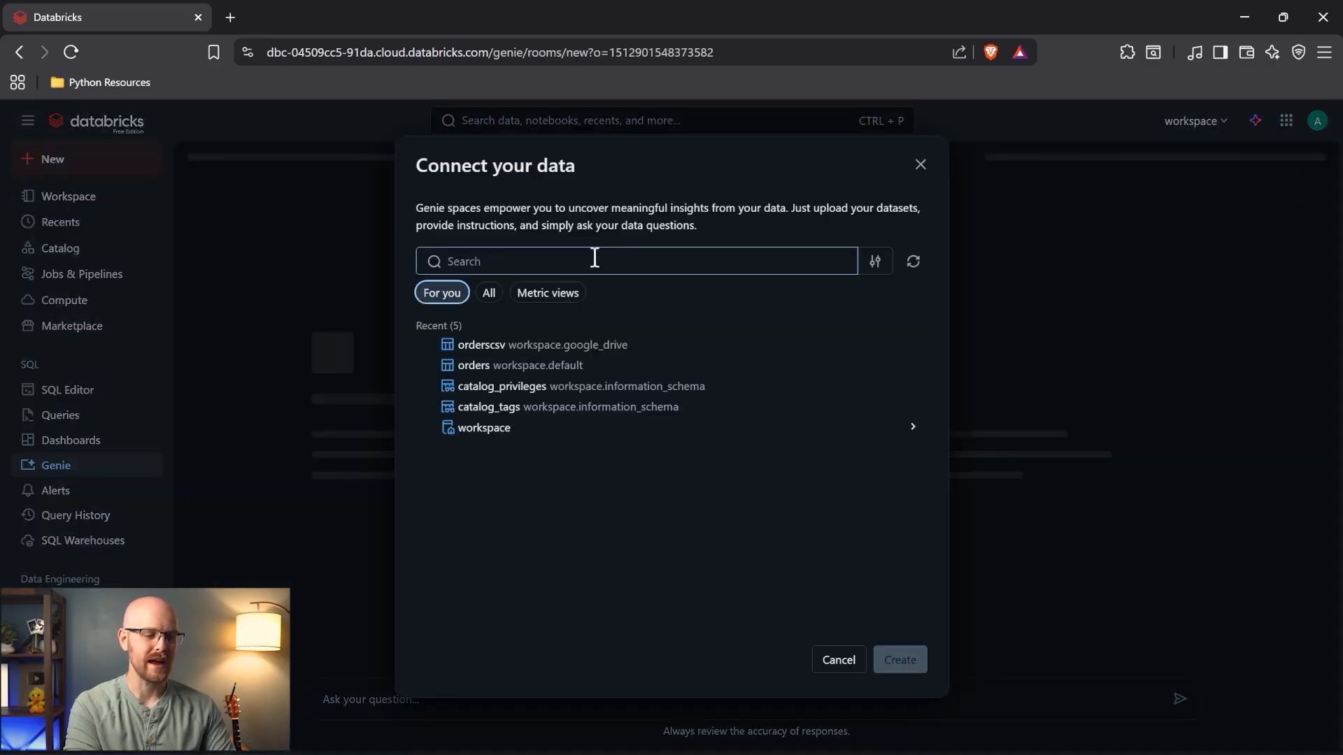
left_click(539, 262)
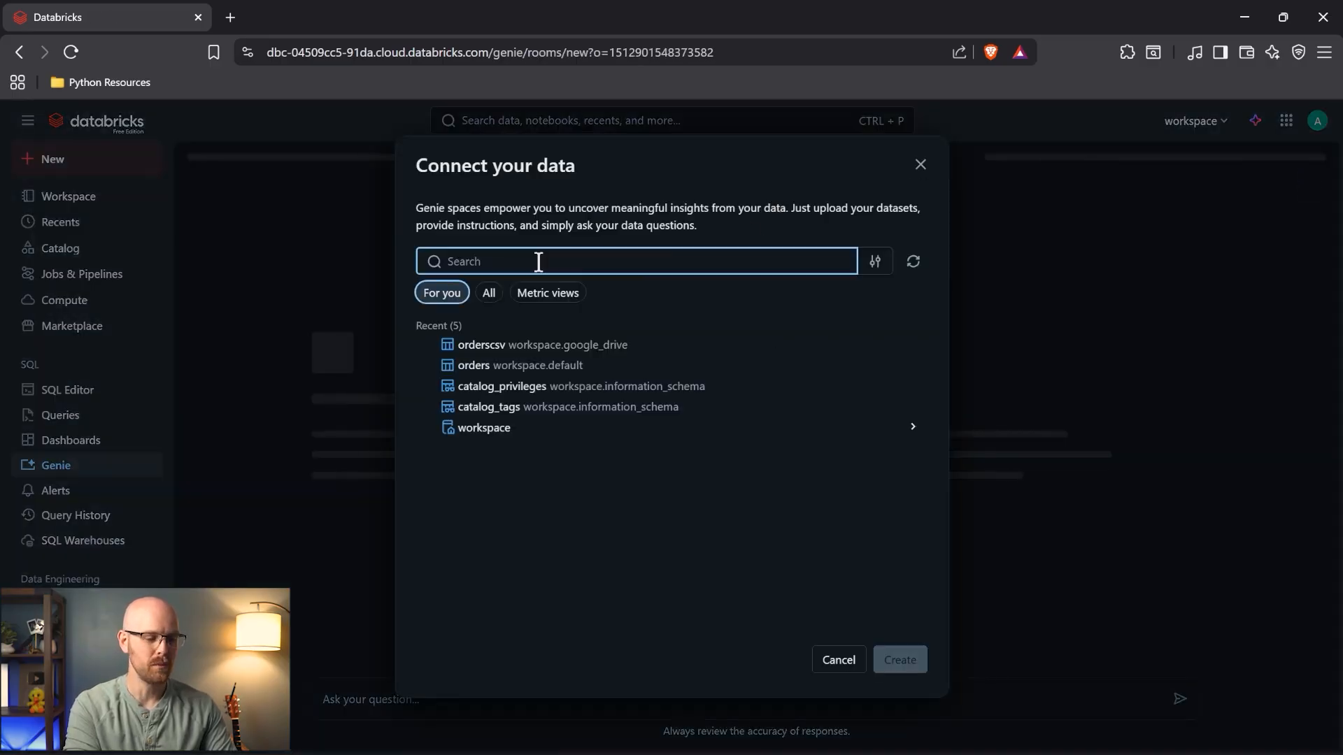
left_click(489, 294)
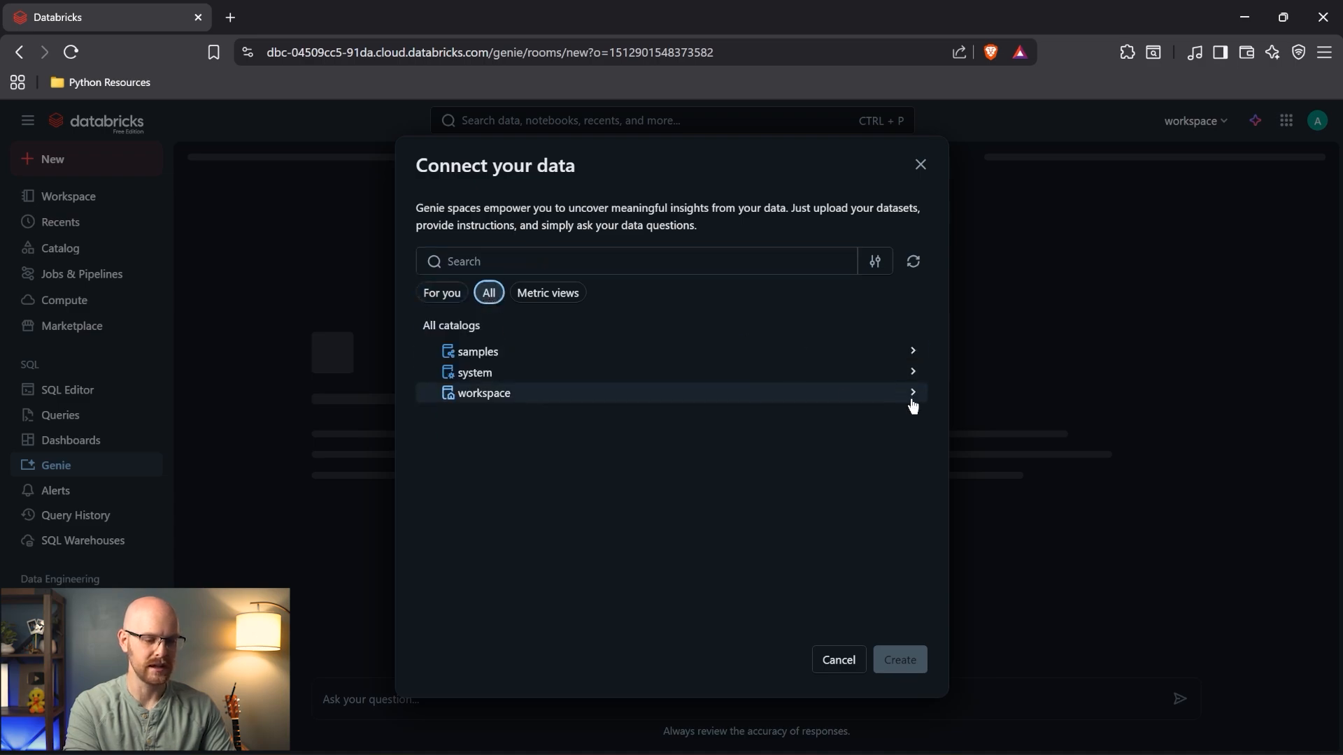
left_click(909, 358)
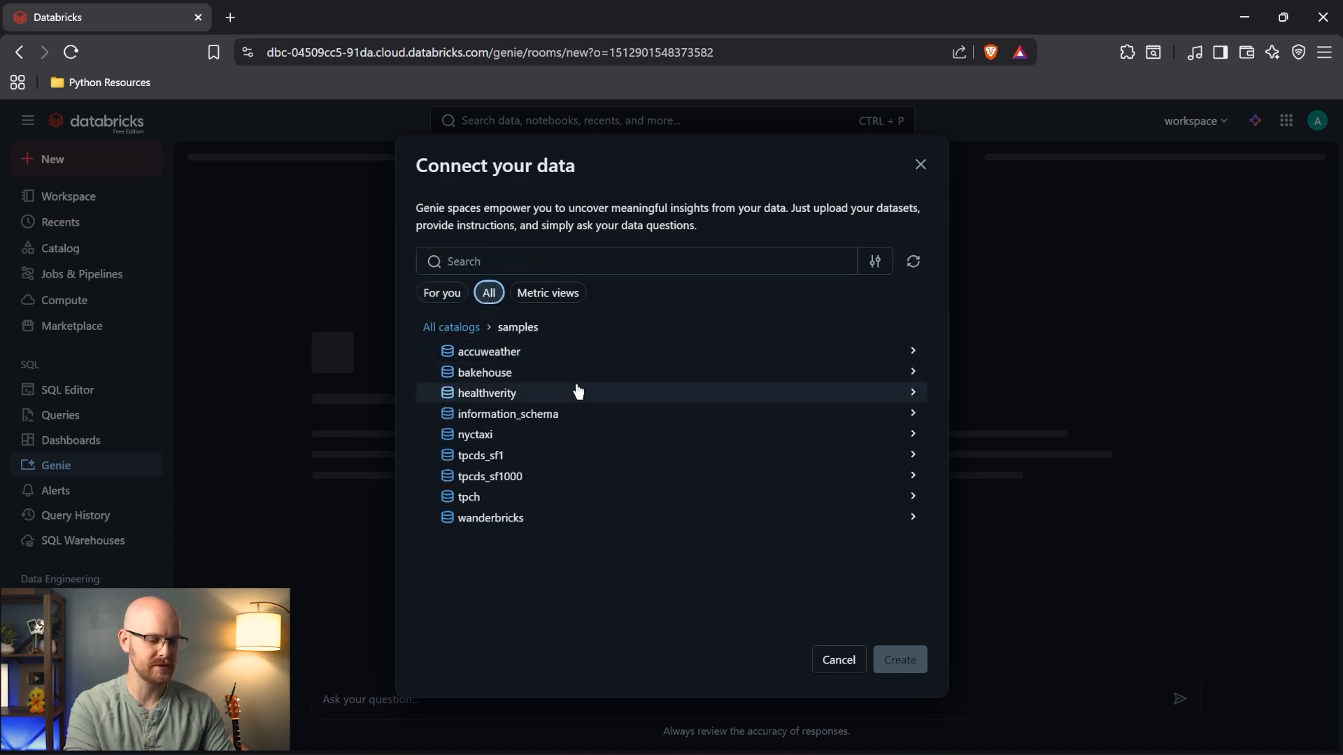
left_click(560, 437)
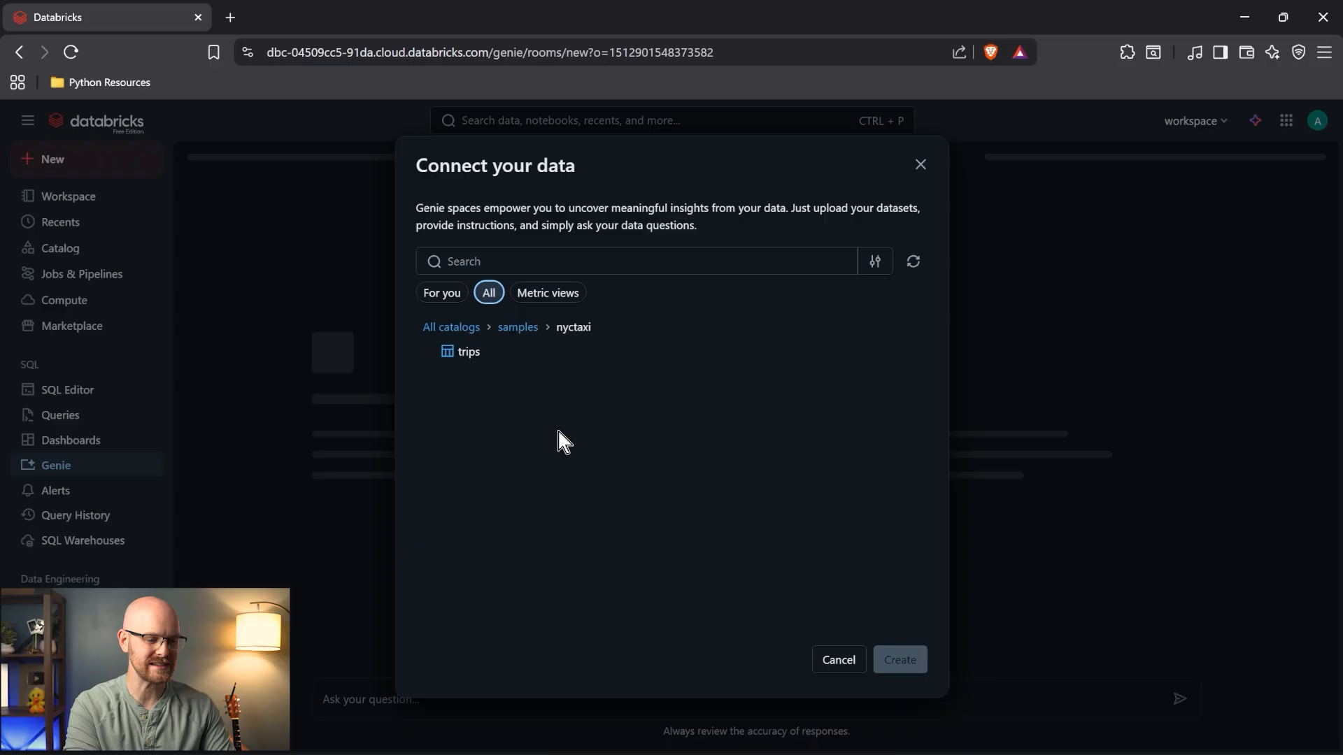
left_click(517, 354)
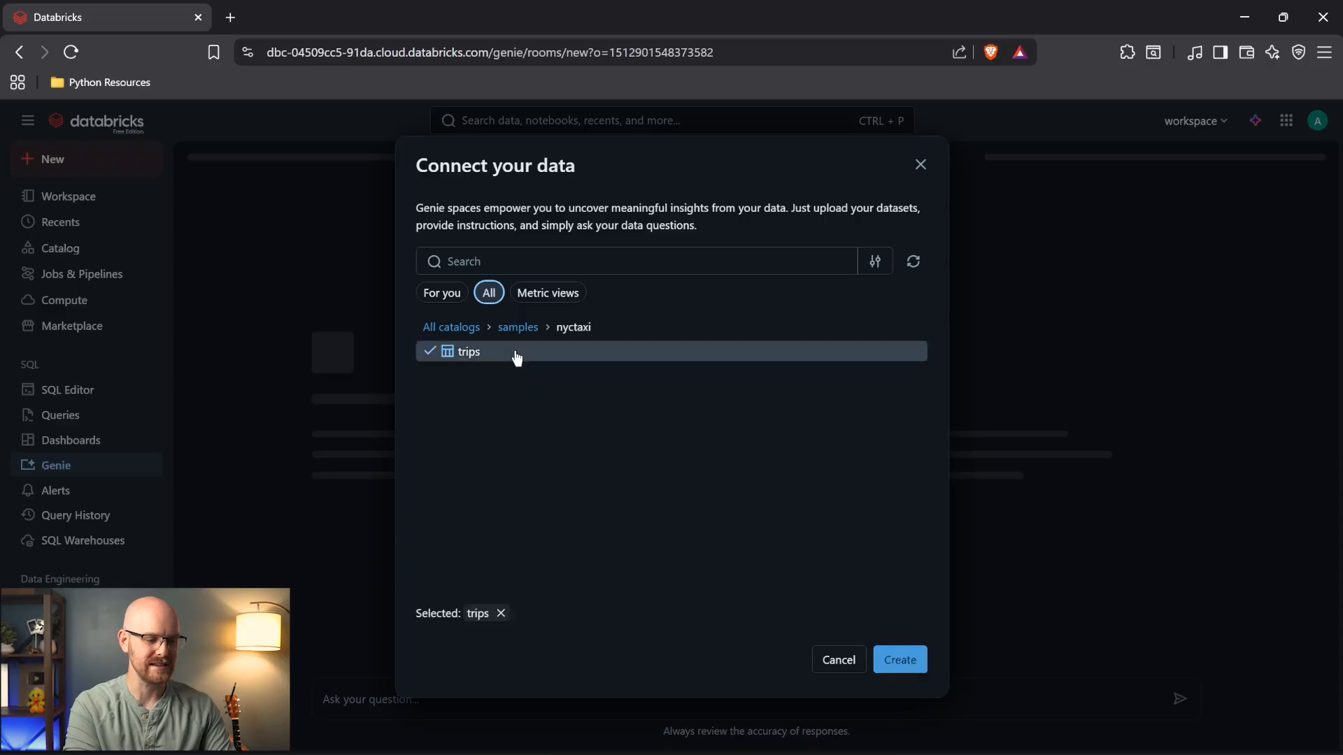
left_click(899, 660)
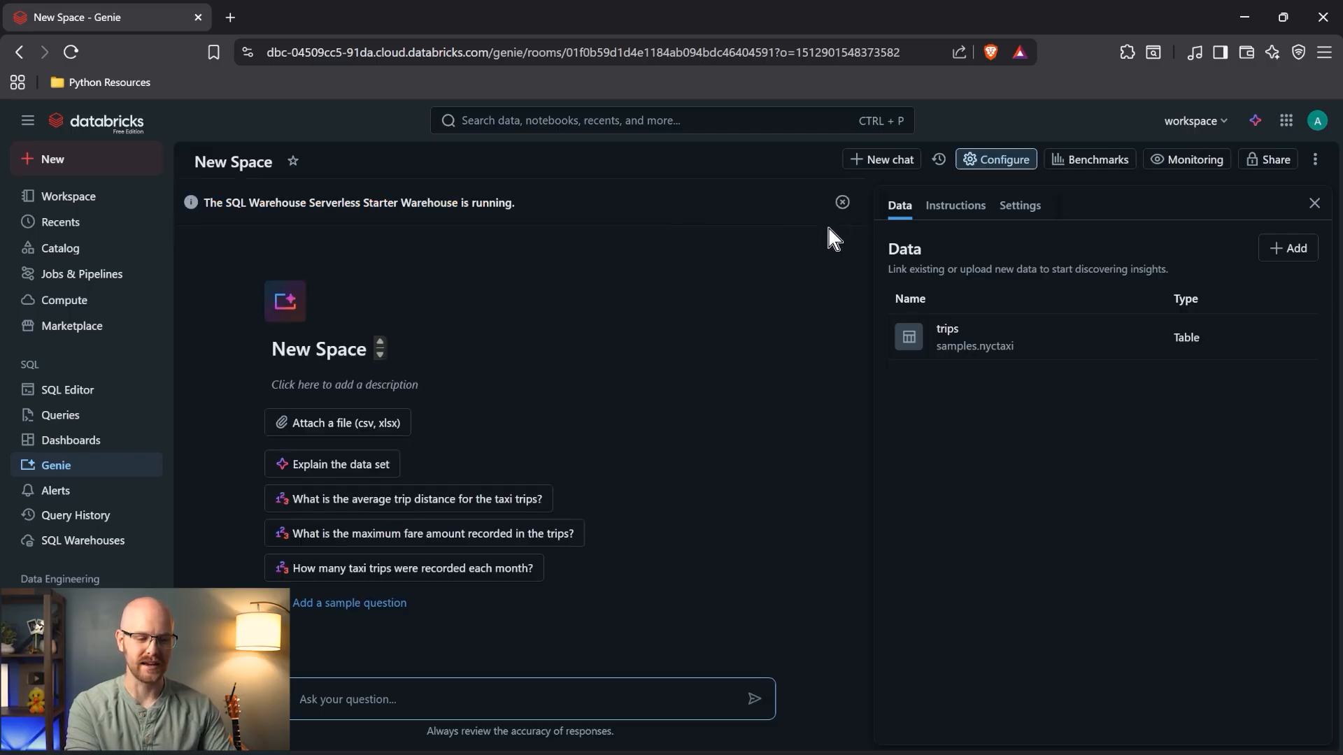
- Change the space title from New Space to 'Databricks Genie Taxi' in Settings and save
left_click(842, 202)
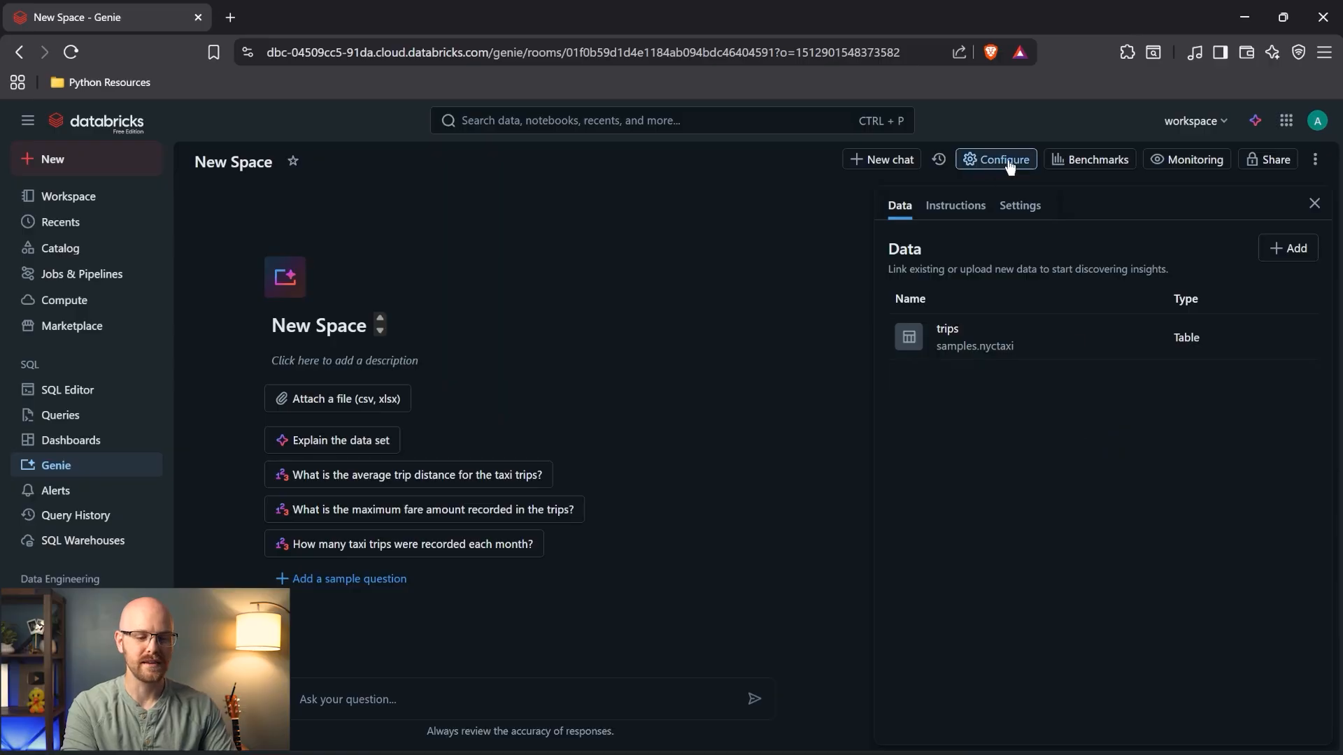
left_click(958, 206)
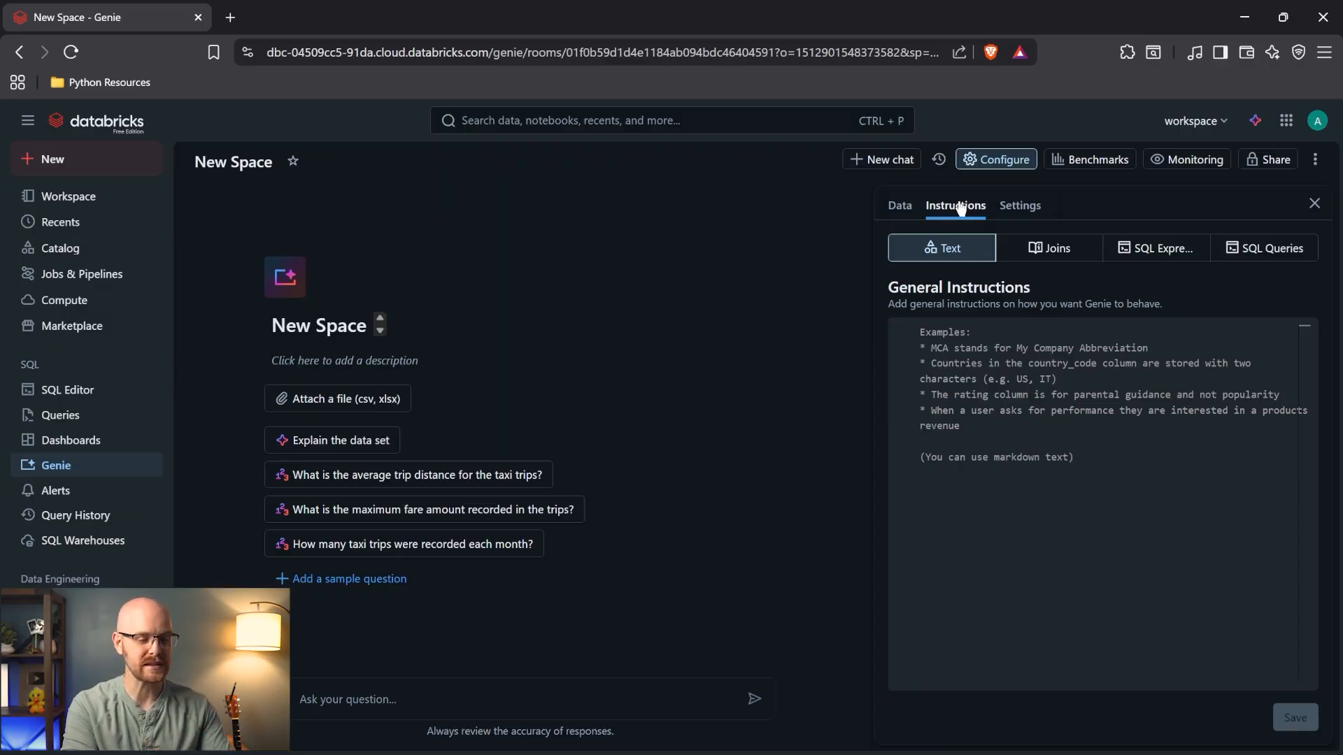
left_click(1015, 207)
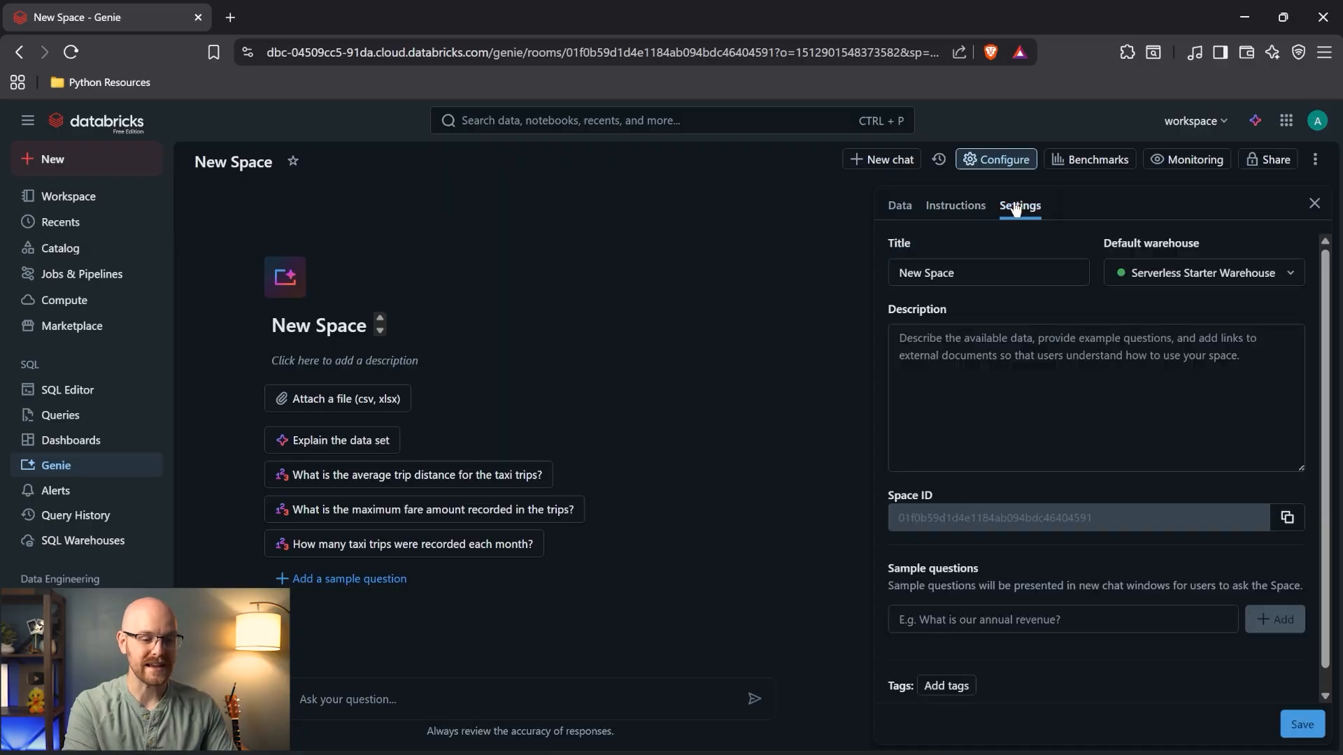
left_click(932, 273)
triple_click(928, 273)
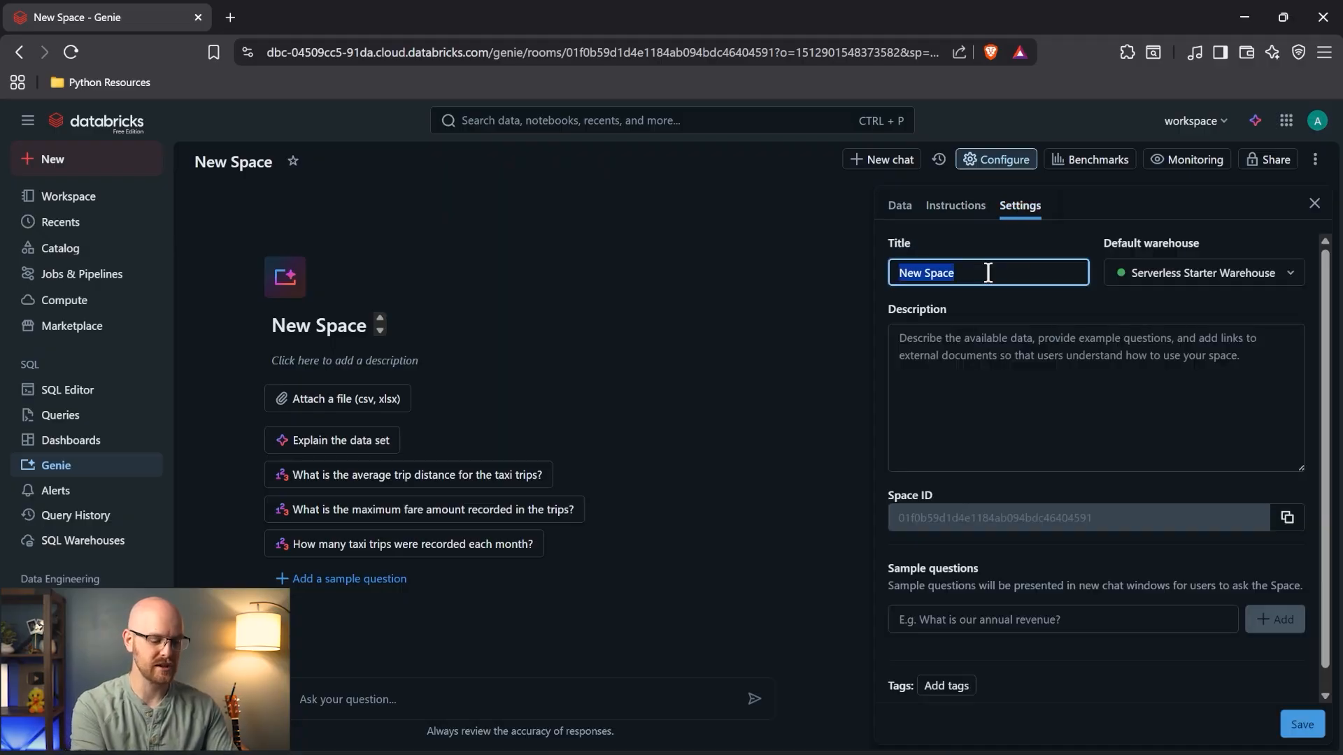
type("Dat")
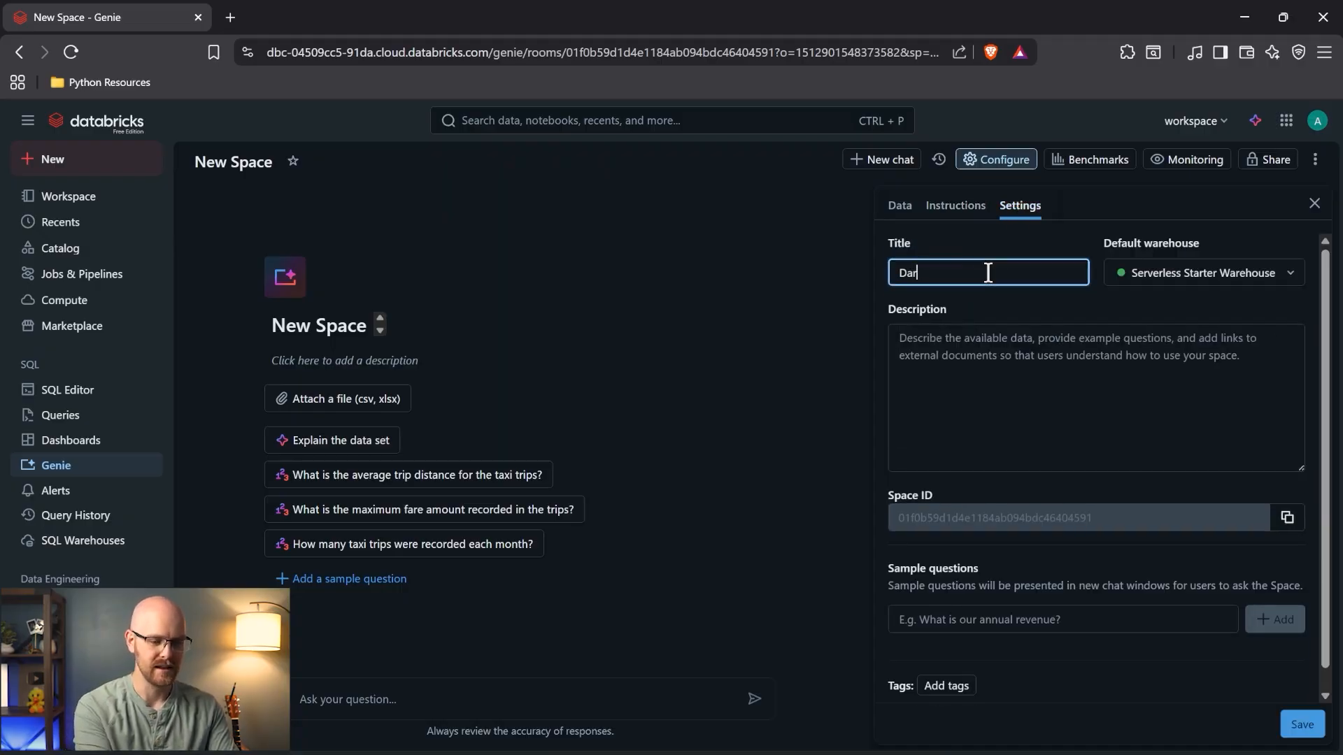
type("abricks Geni")
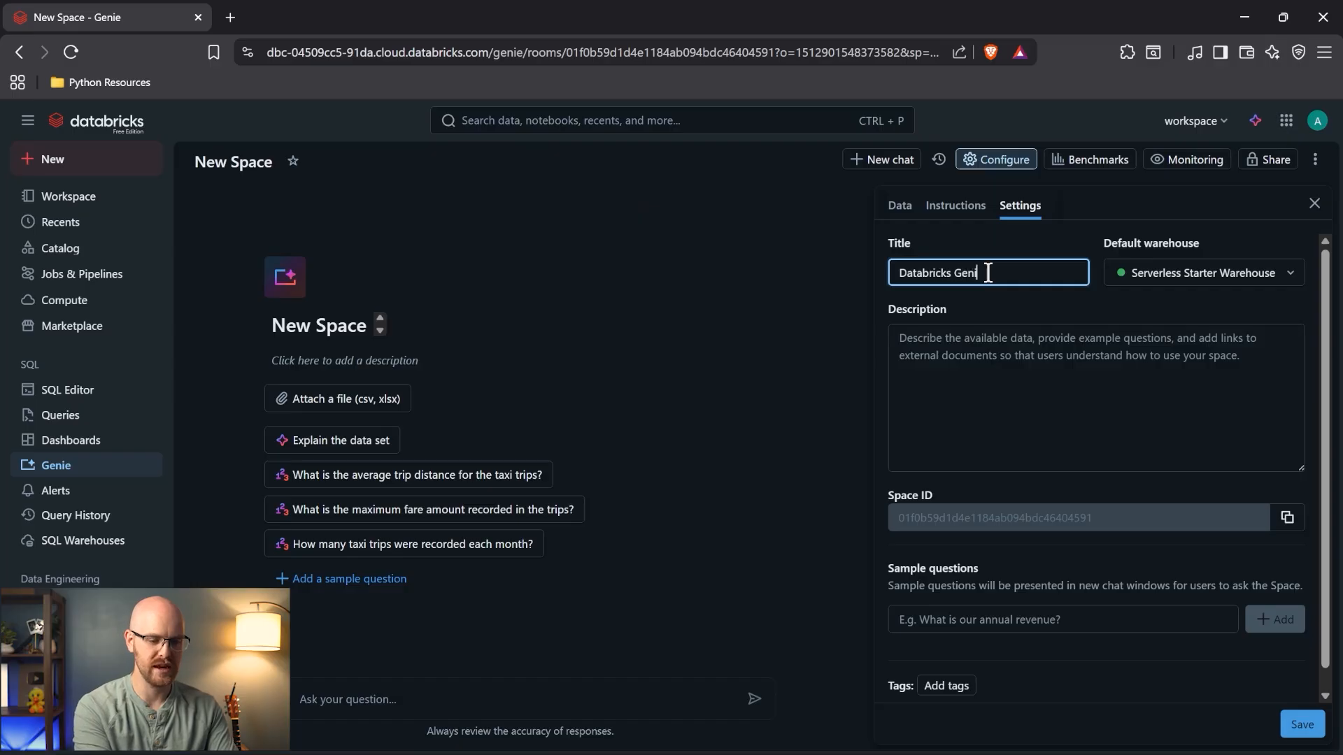
type("e Taxi")
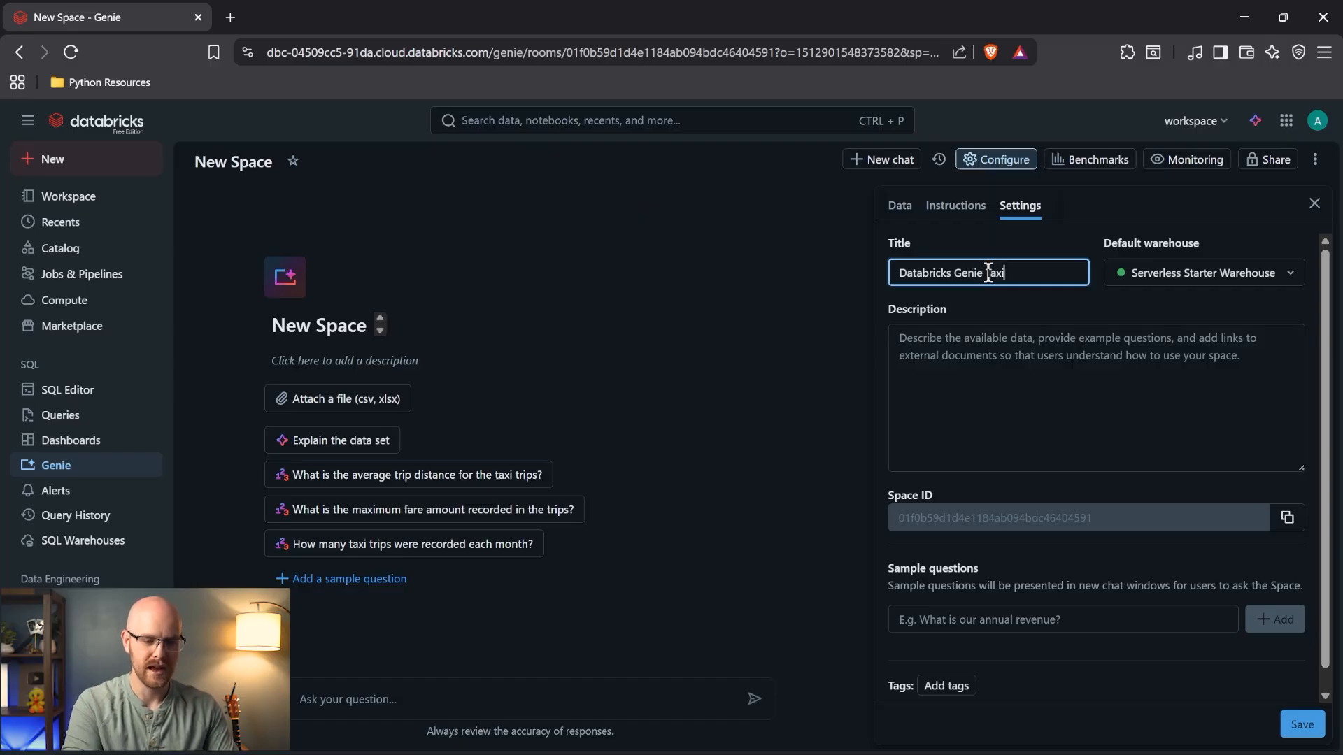
left_click(1003, 338)
scroll(953, 431, "down", 1)
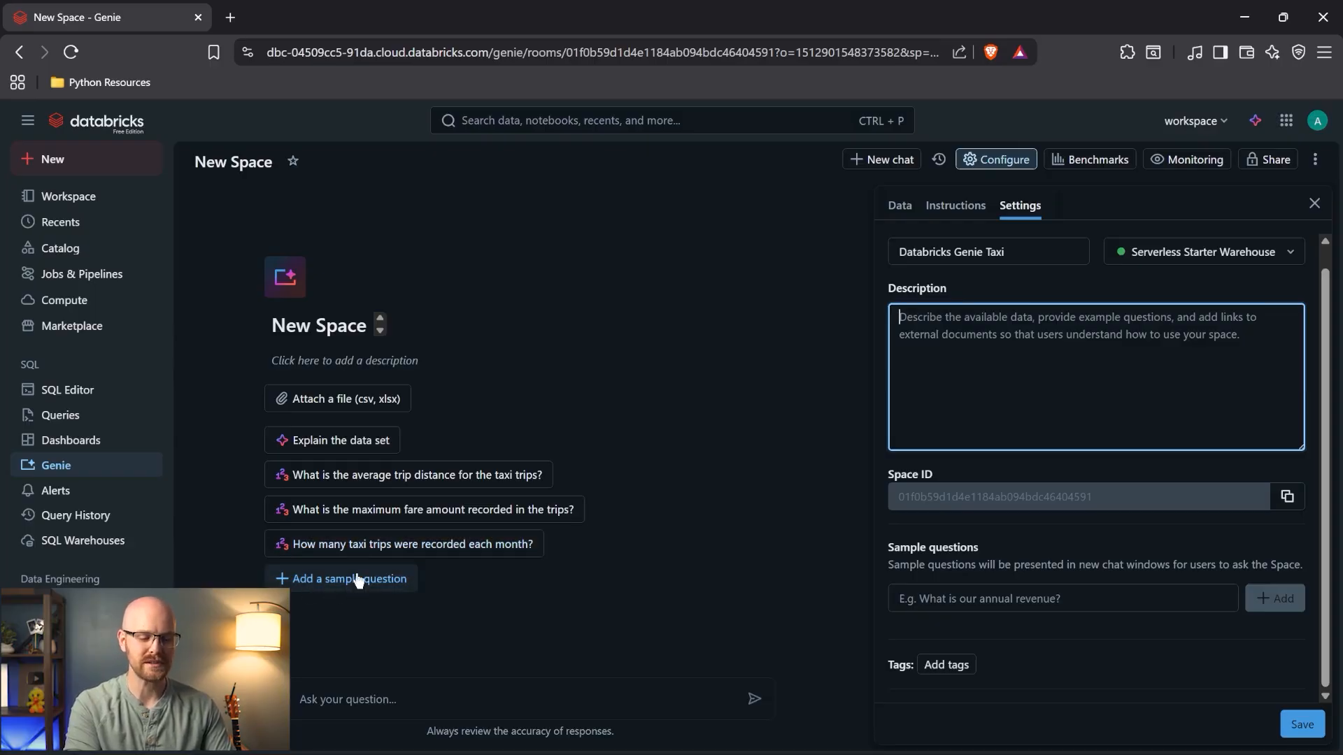
left_click(1057, 598)
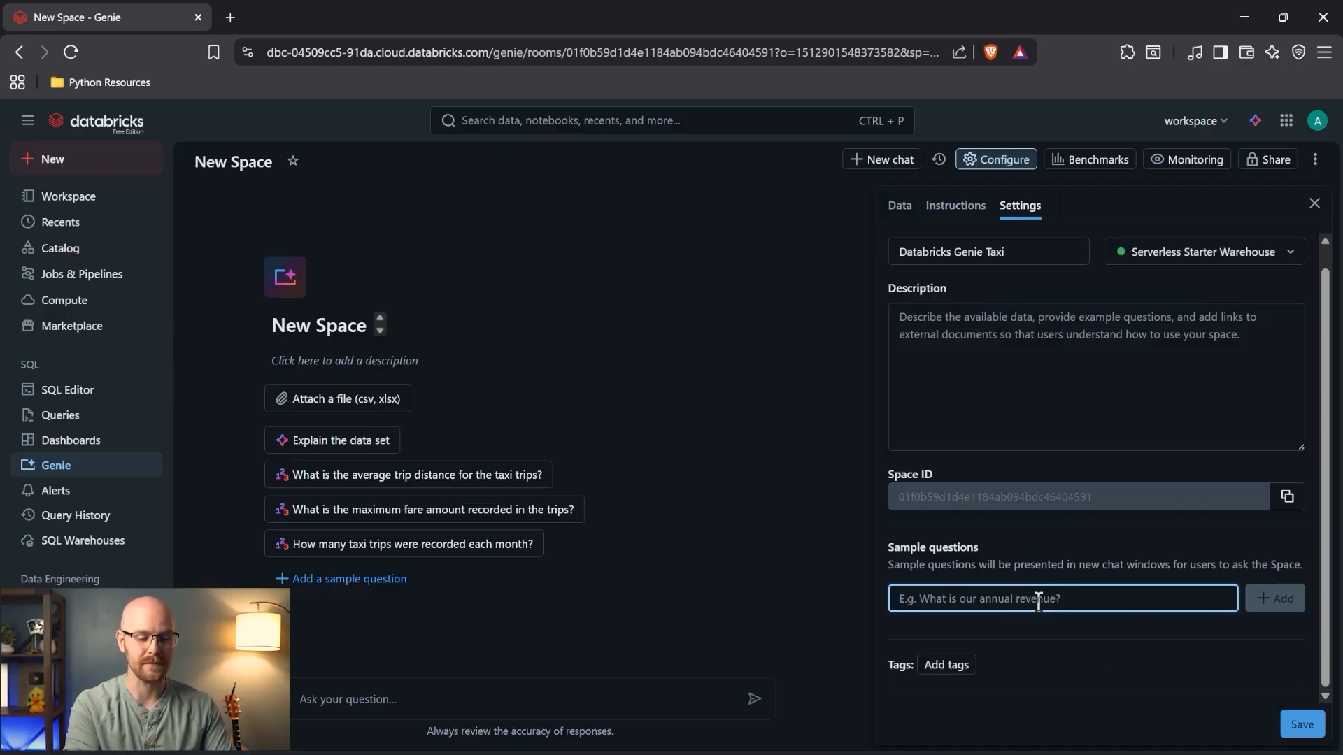
left_click(1302, 725)
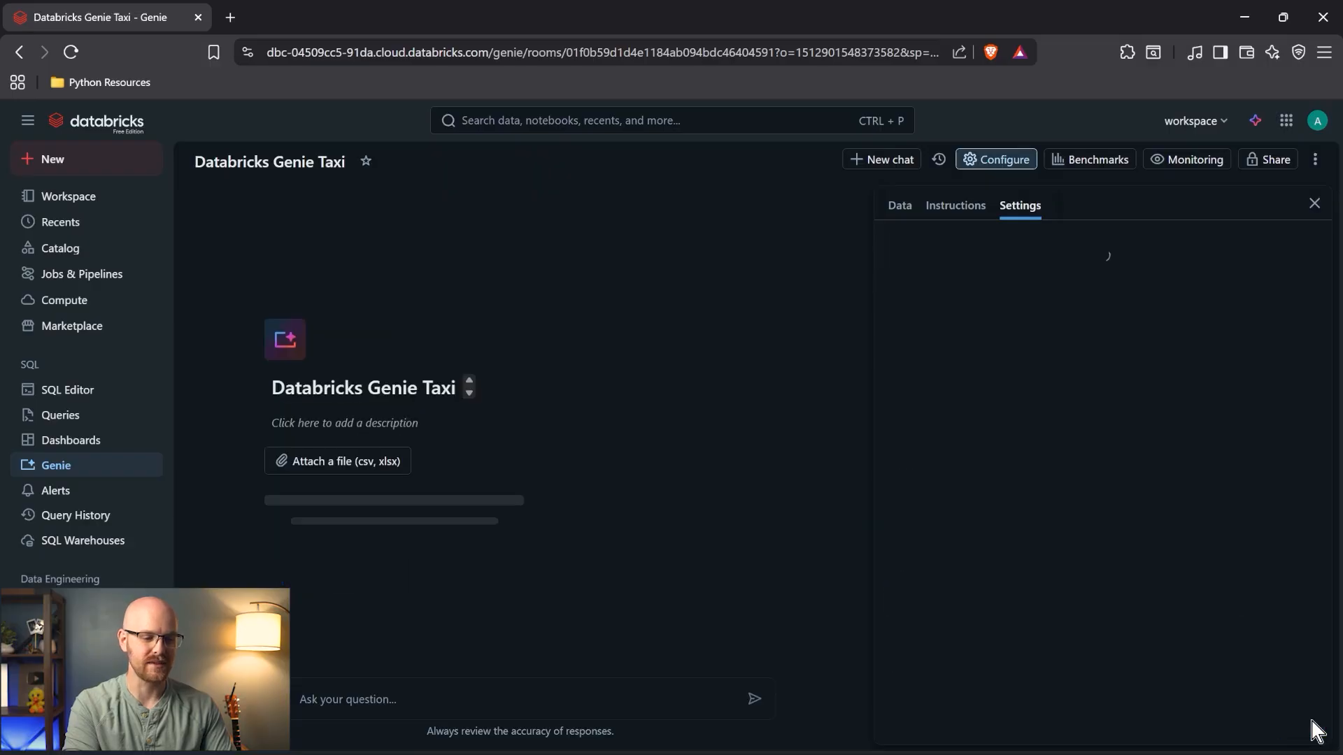
- Have Genie explain the data set, then inspect the trips table's six columns in Configure > Data
left_click(1314, 204)
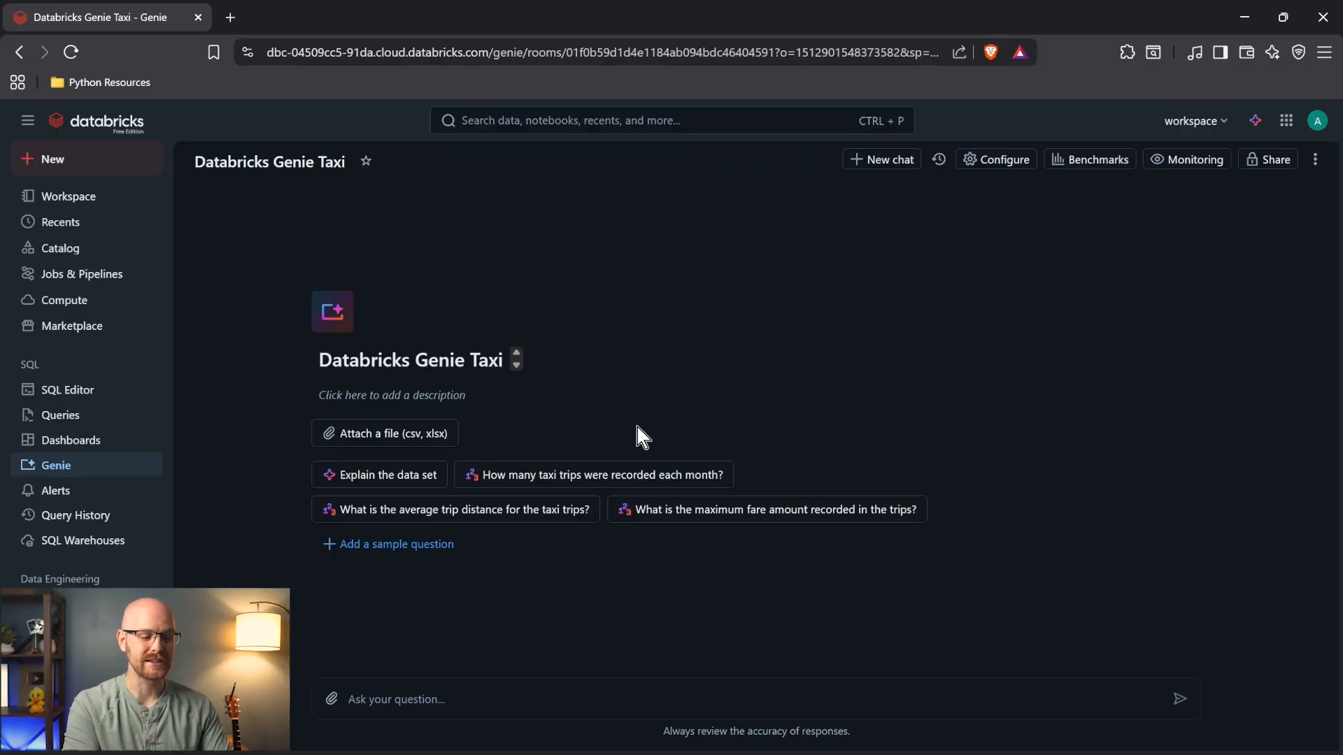
left_click(428, 474)
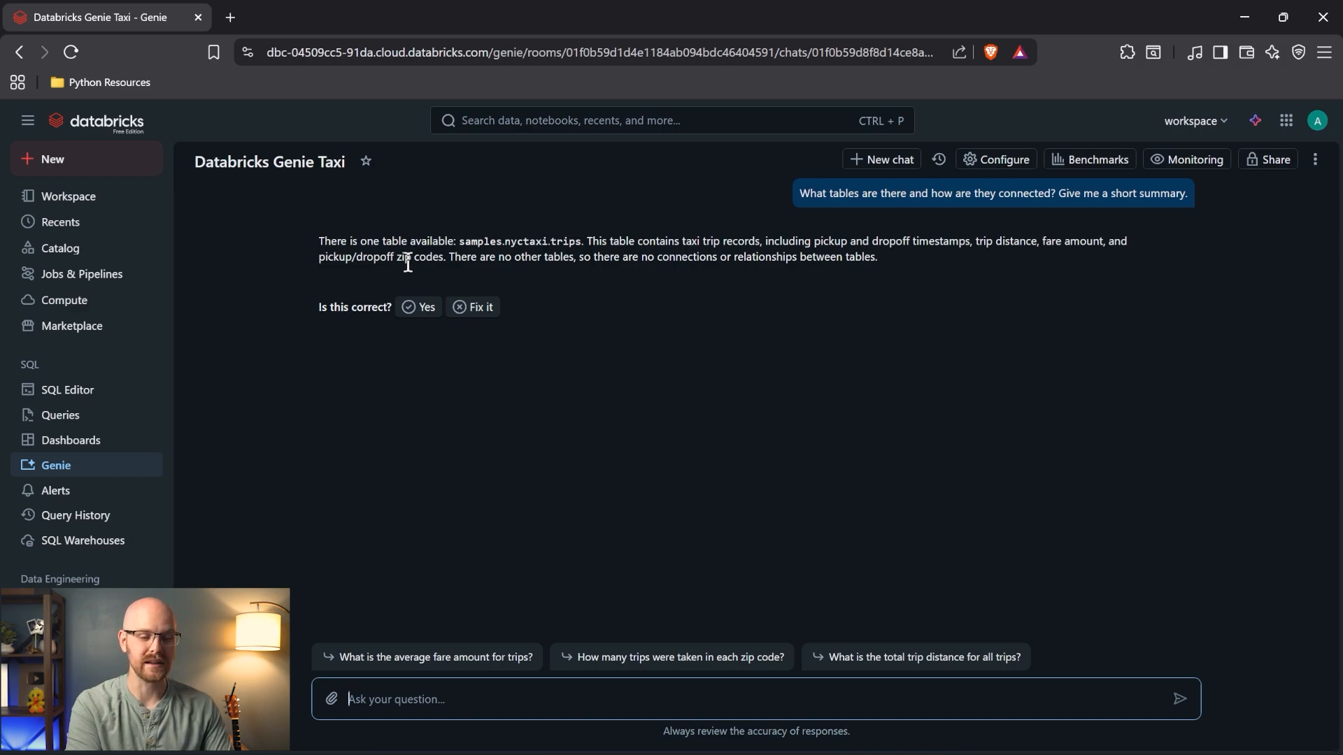
left_click(1016, 158)
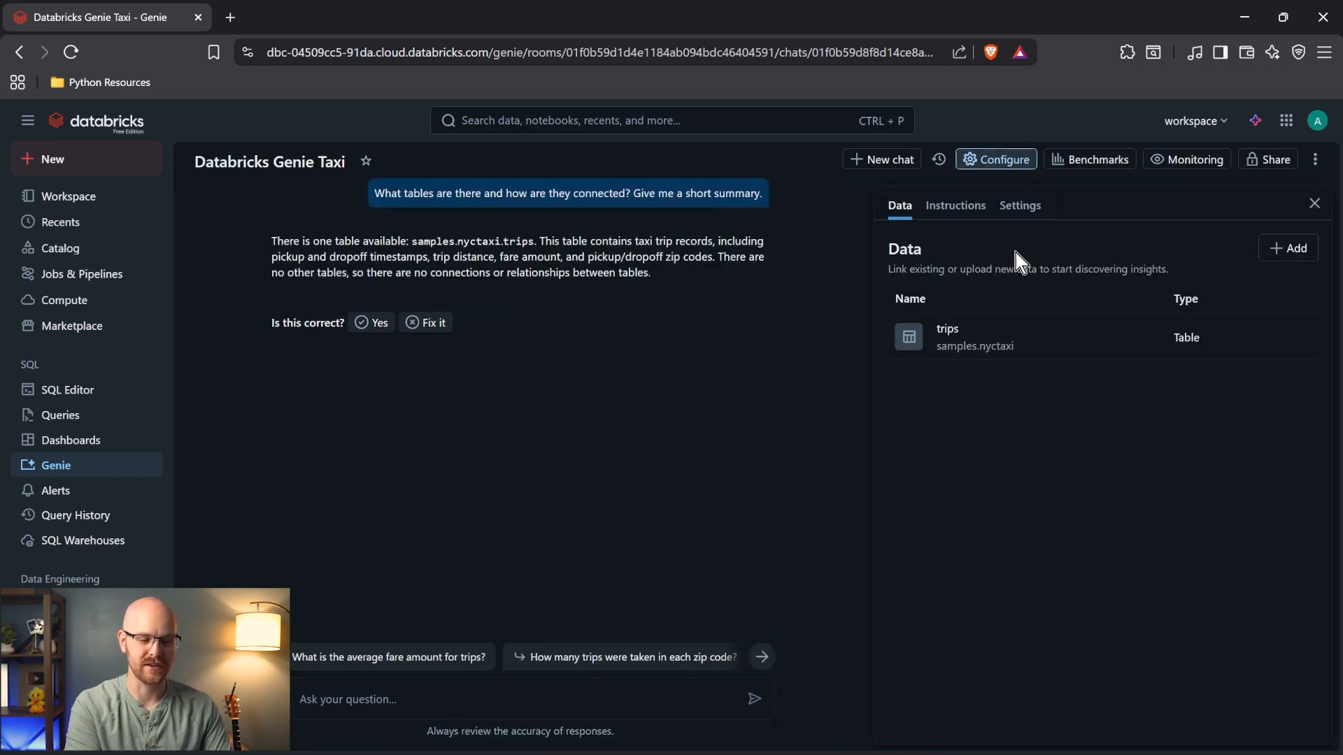
left_click(1021, 333)
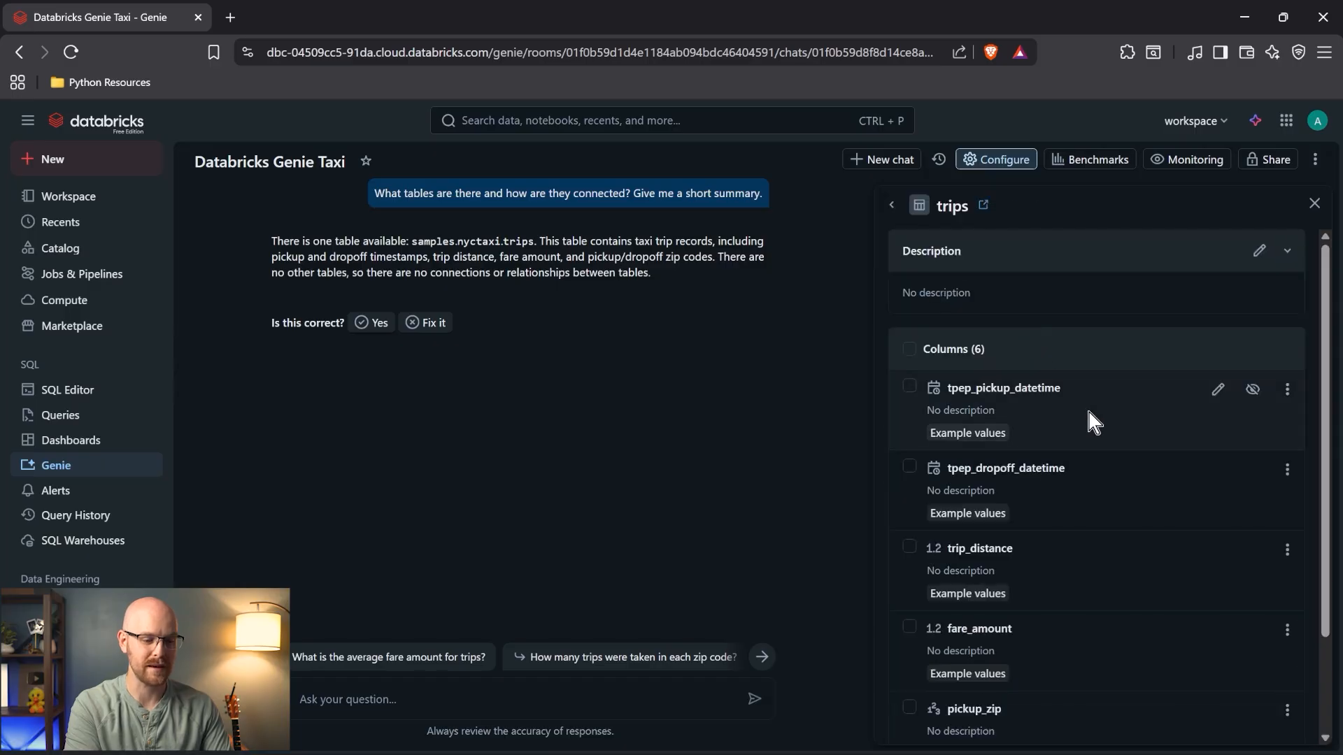
scroll(1088, 410, "down", 3)
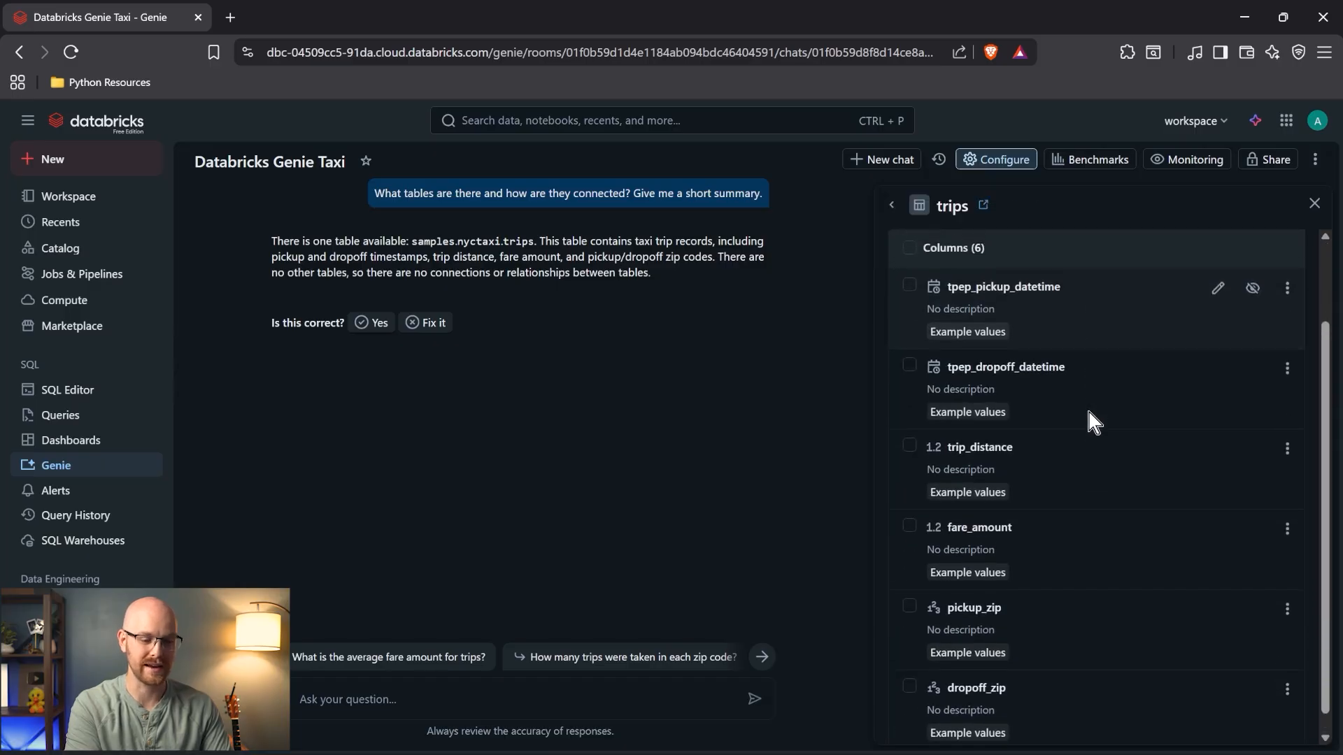
scroll(1088, 411, "up", 3)
- Ask Genie 'show me a sample of the data please'
left_click(490, 700)
type("sh")
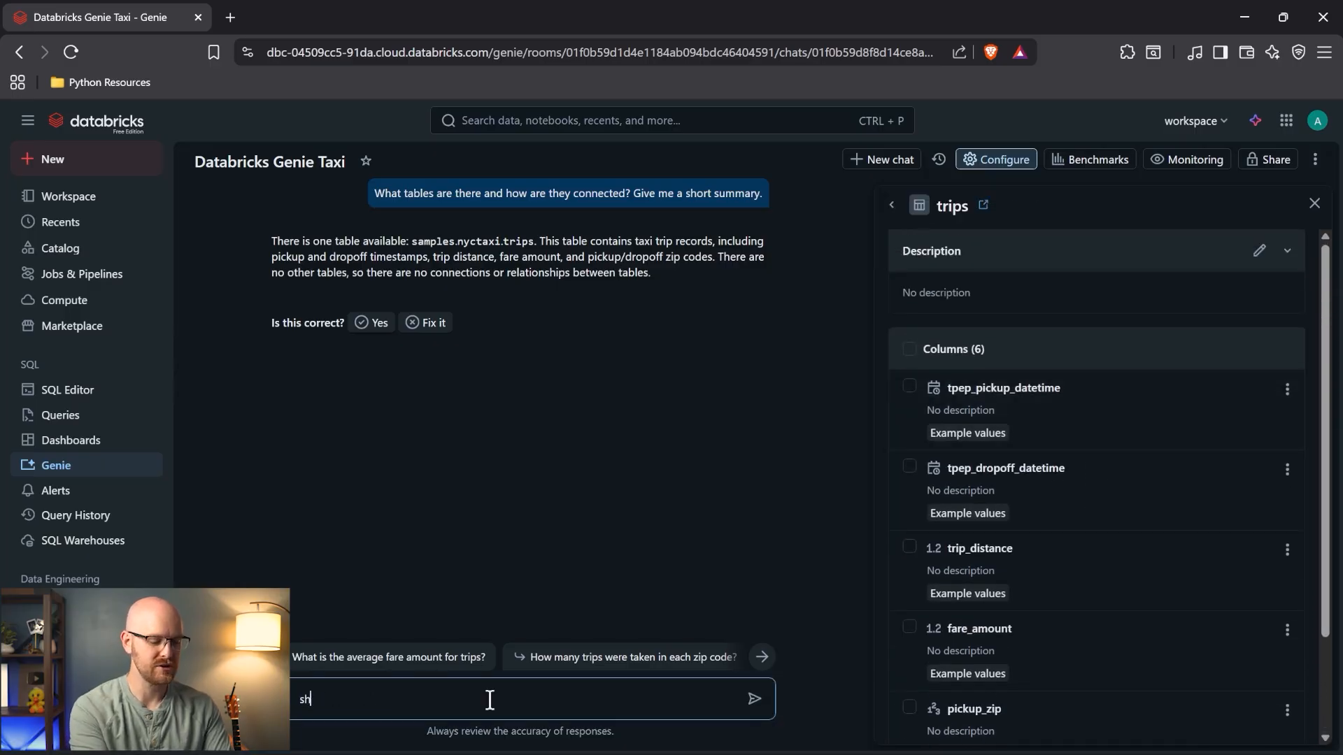
type("ow me a sample of th")
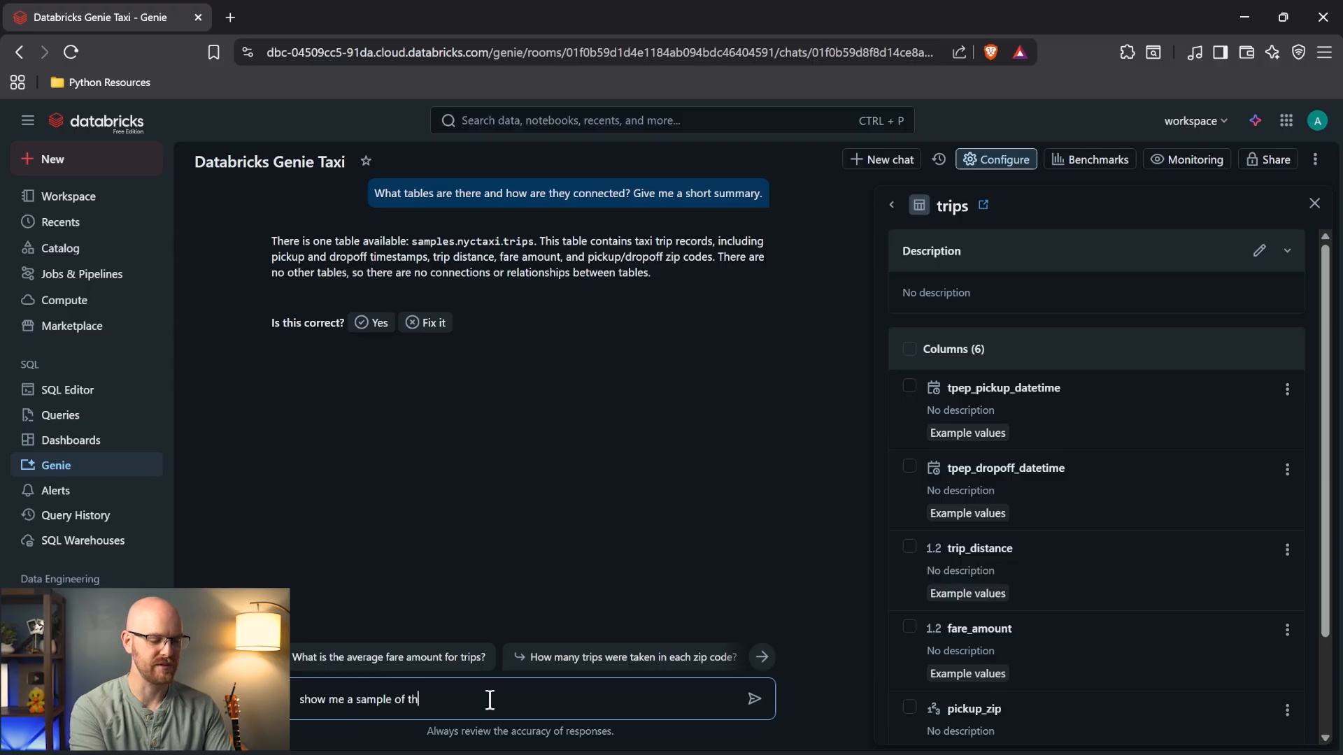
type("e data please")
key("Return")
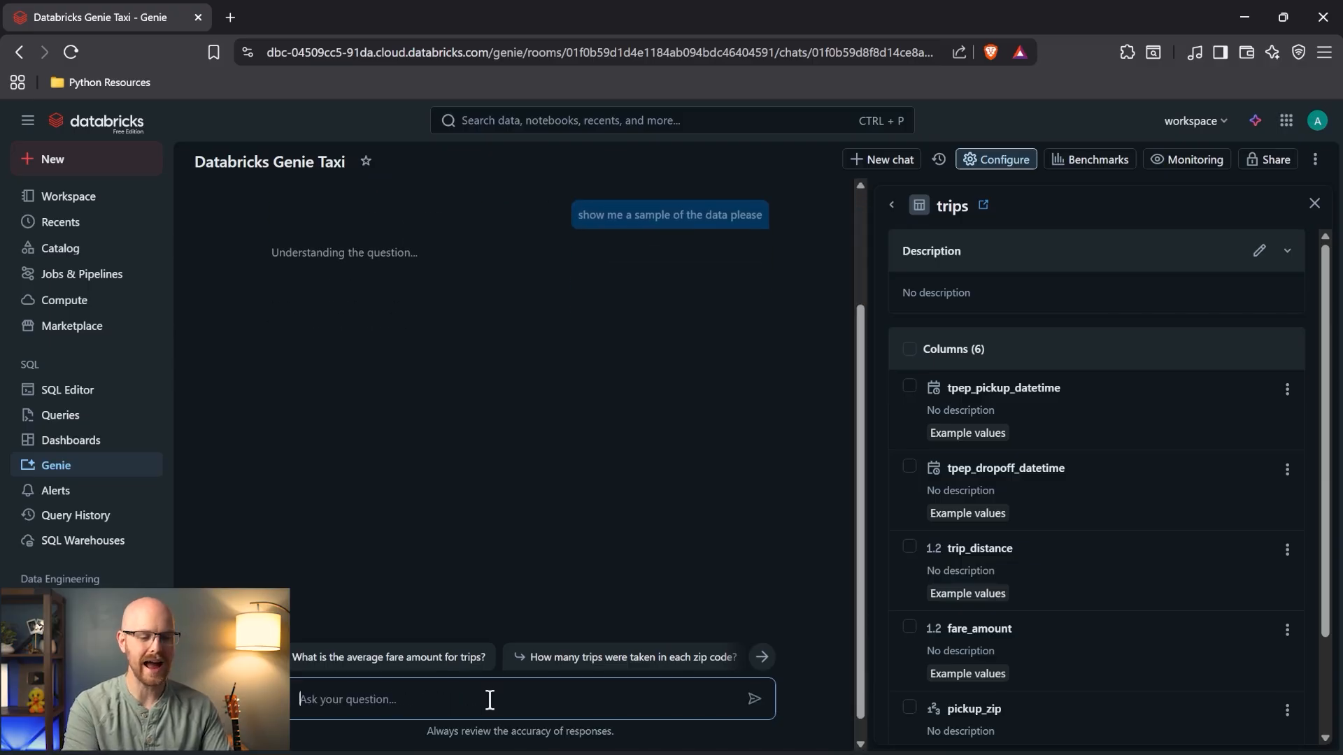
left_click(1314, 204)
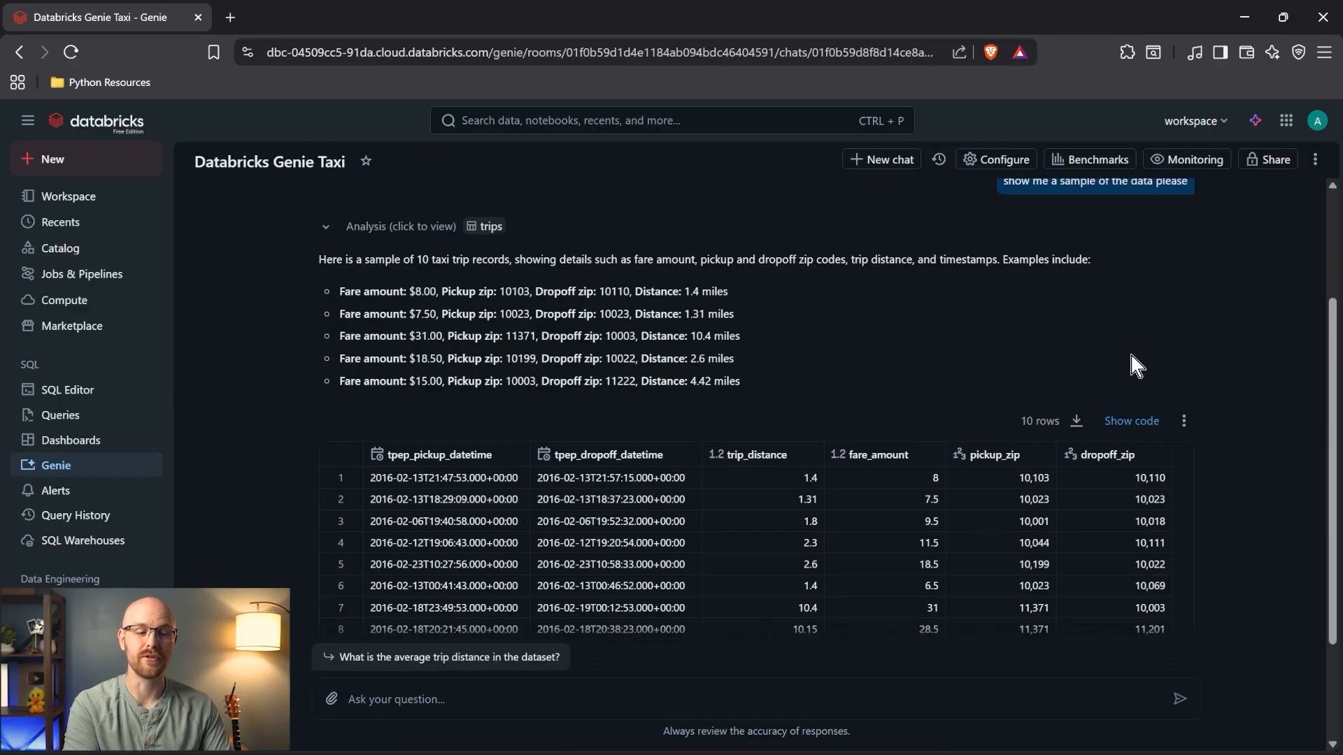
left_click(1131, 420)
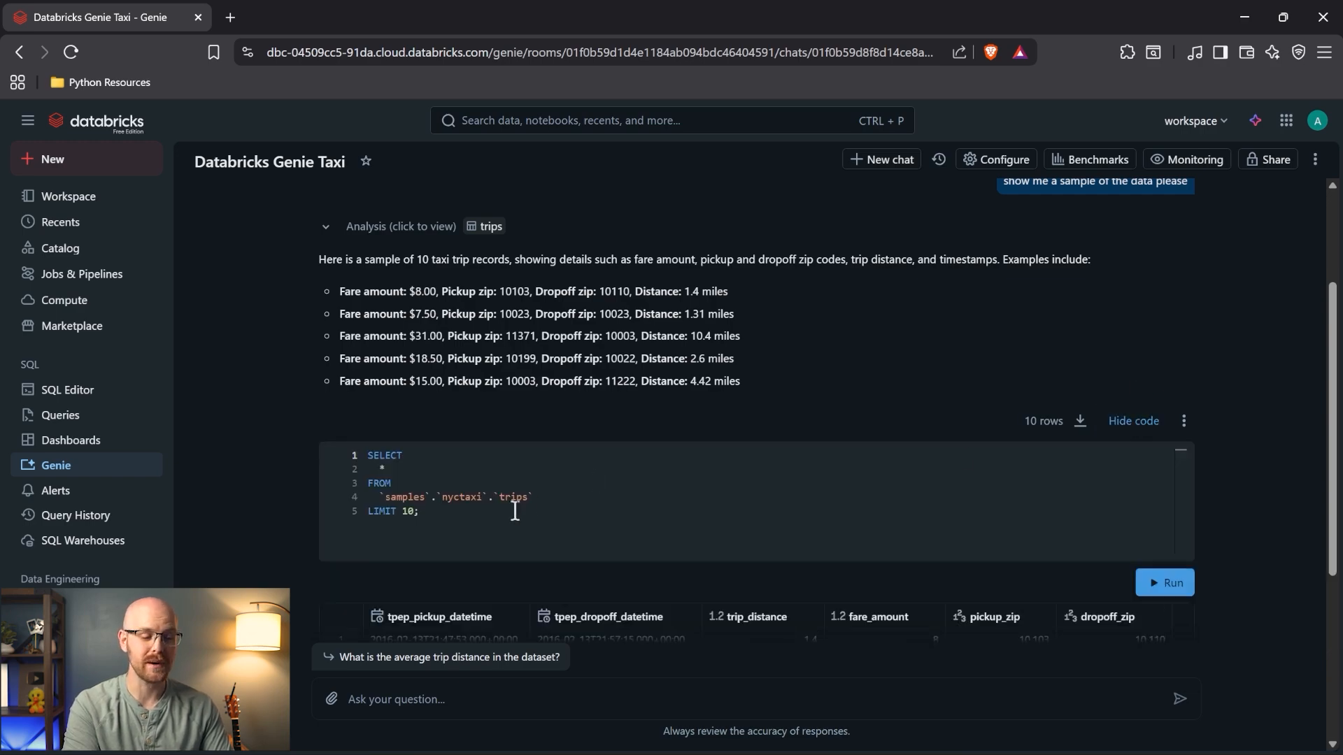
left_click(480, 514)
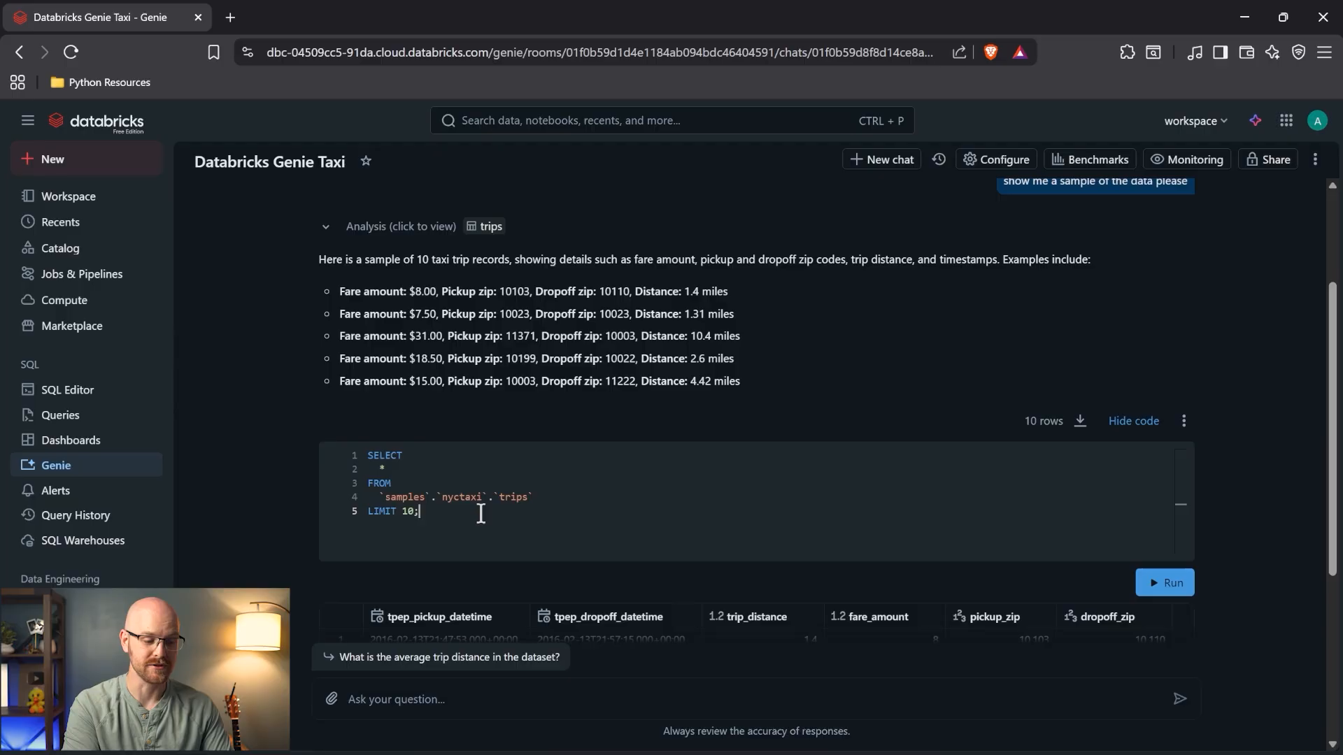
double_click(408, 511)
type("20")
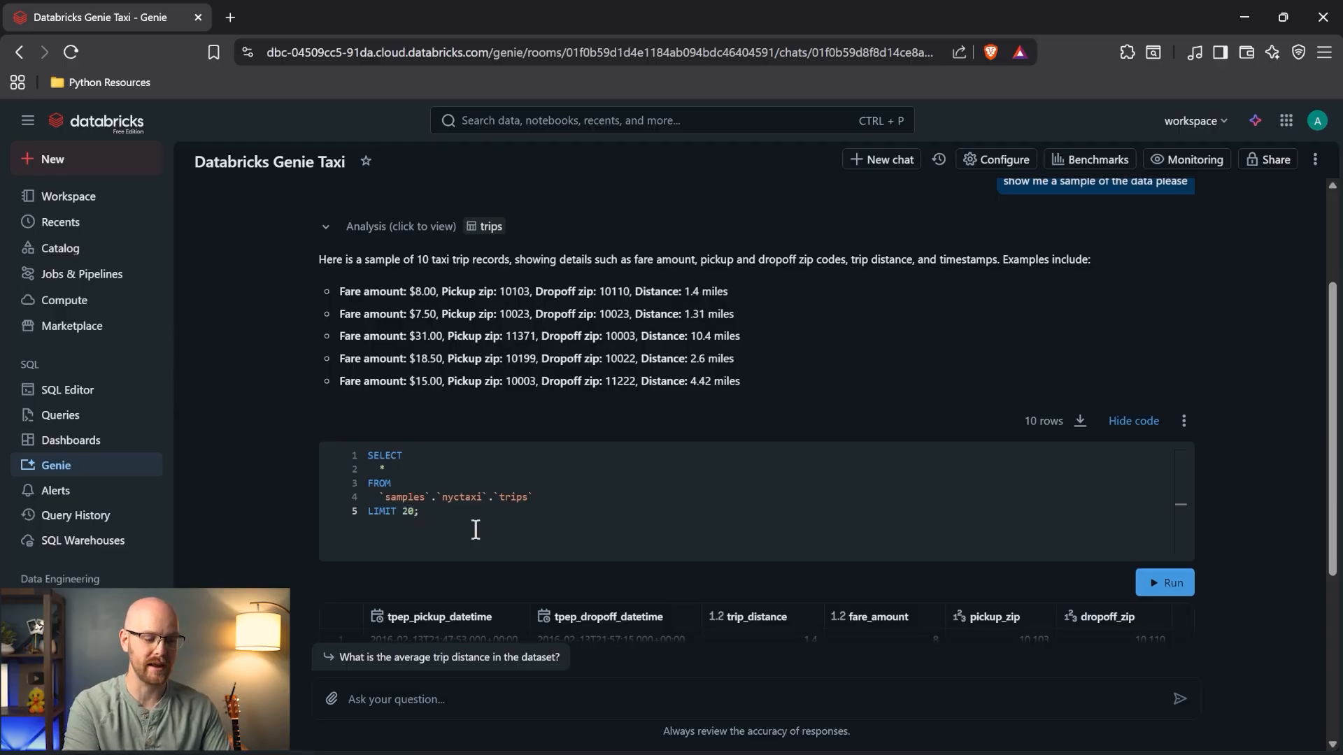
scroll(213, 528, "down", 3)
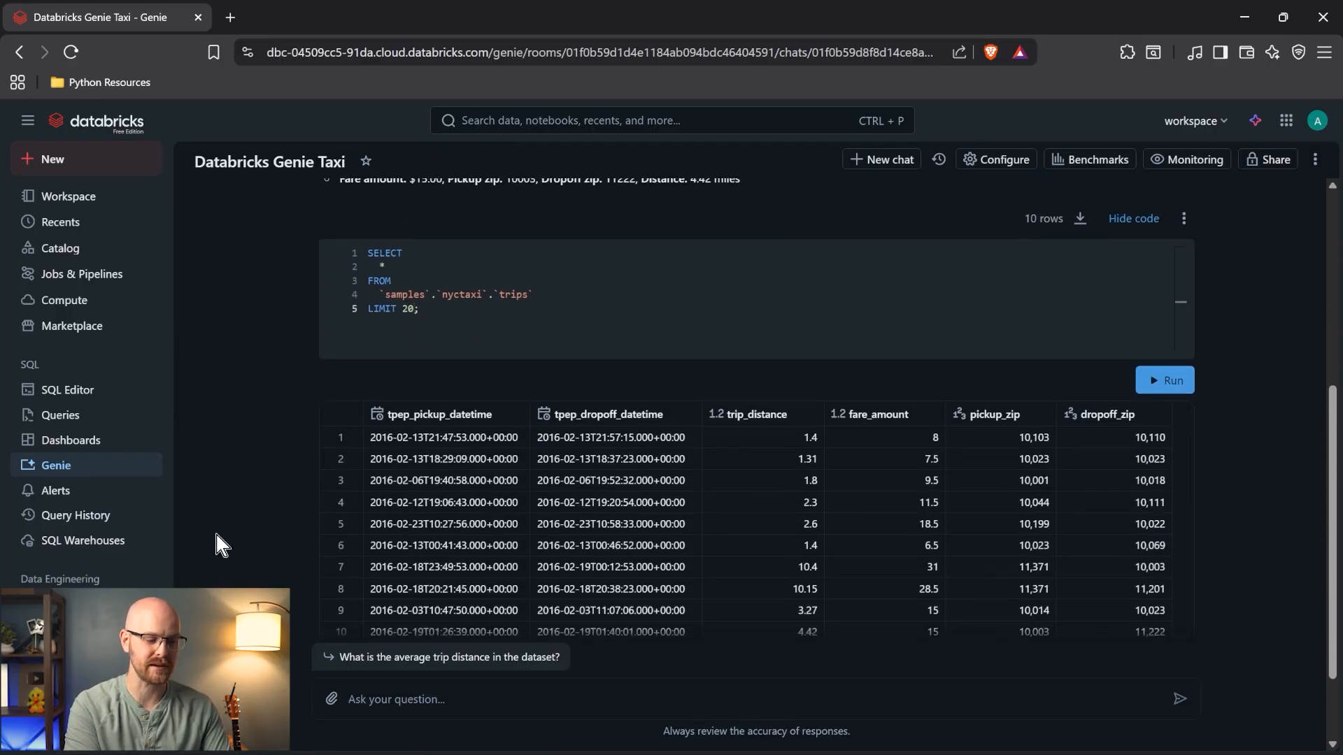
left_click(1164, 379)
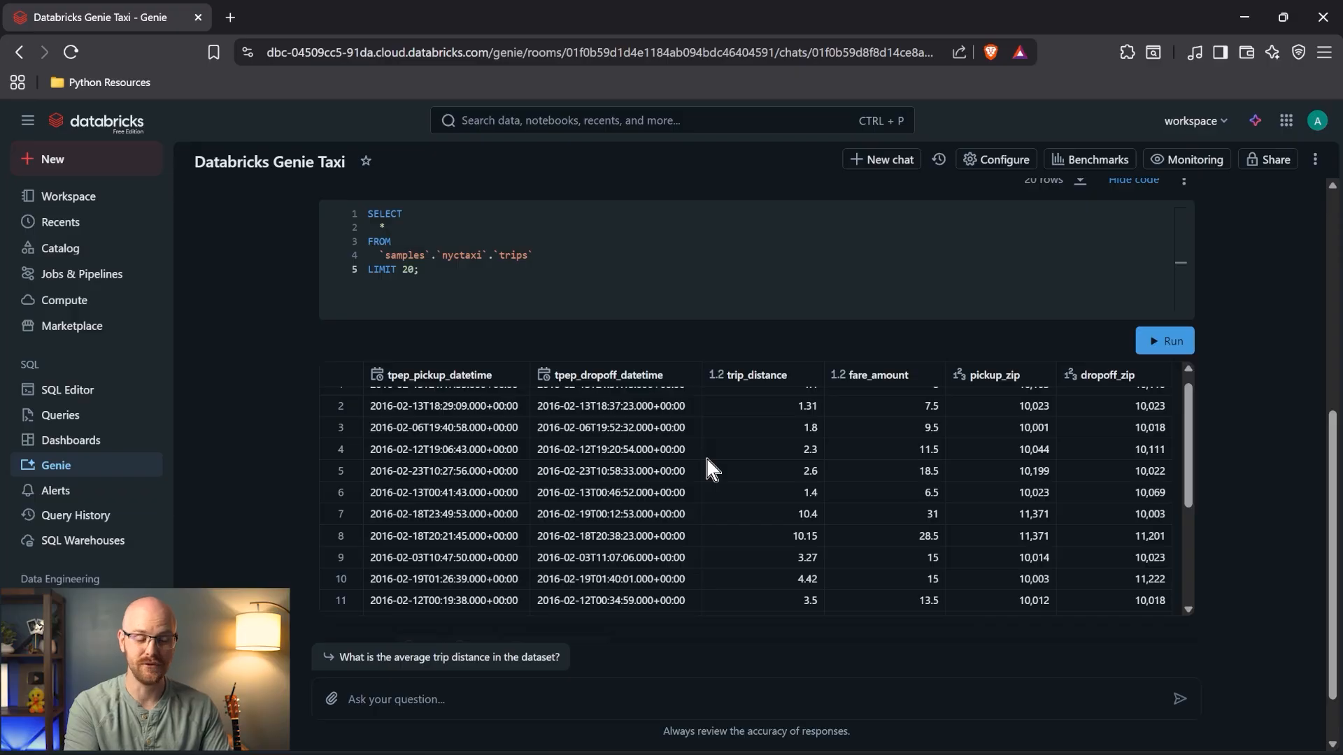
scroll(707, 458, "up", 1)
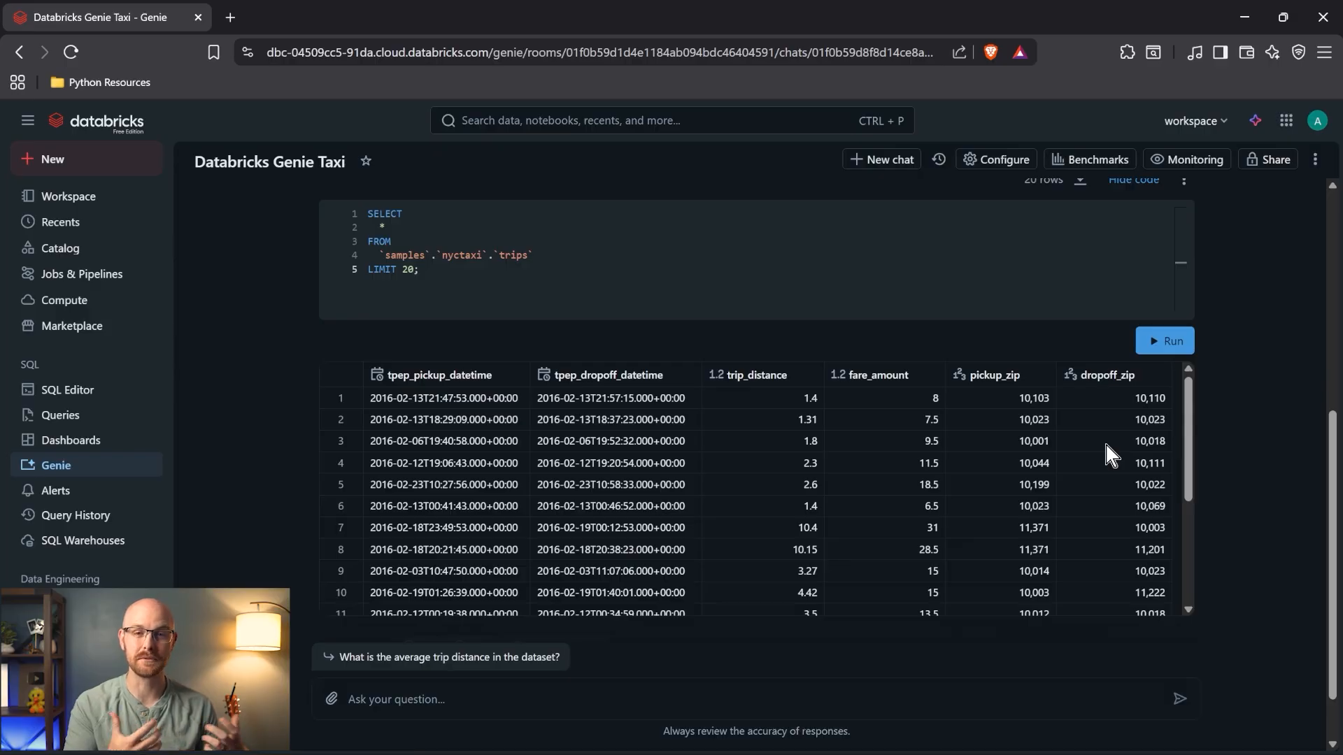
- Ask Genie which zip code people are picked up at the most
left_click(573, 699)
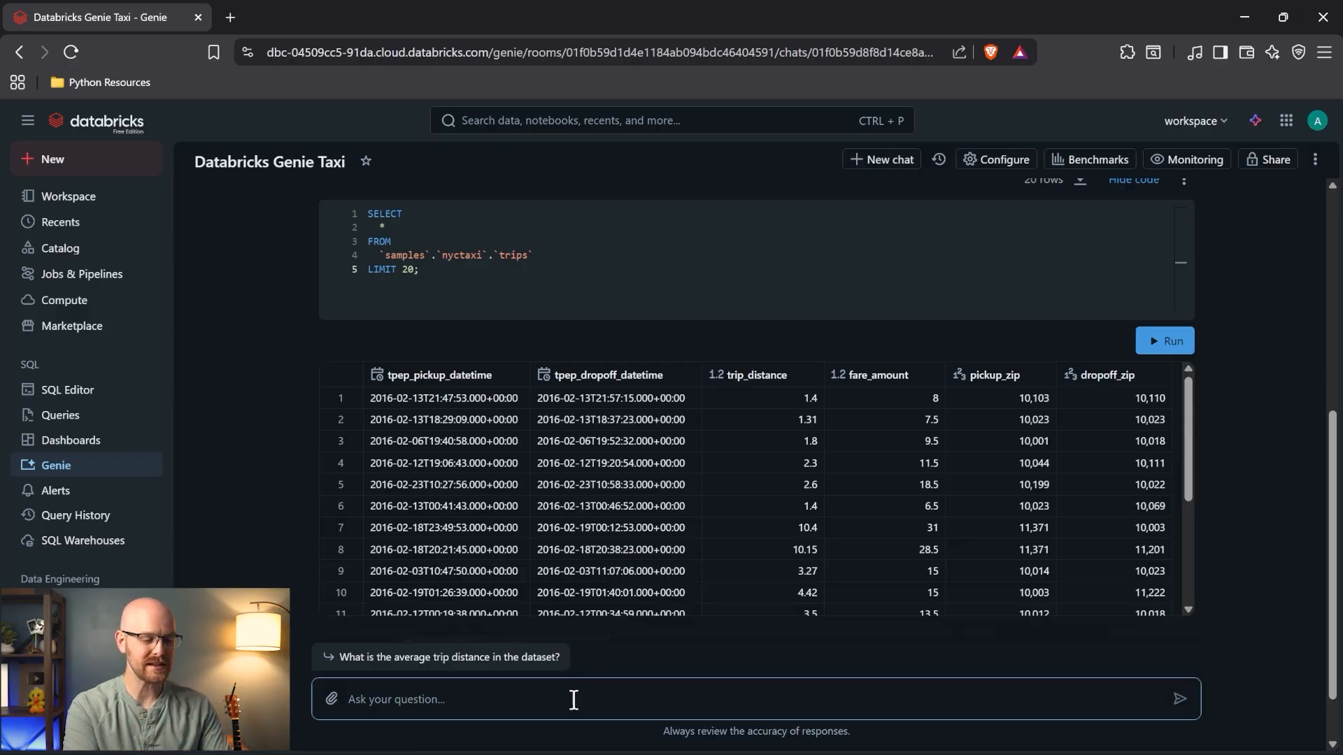
type("What")
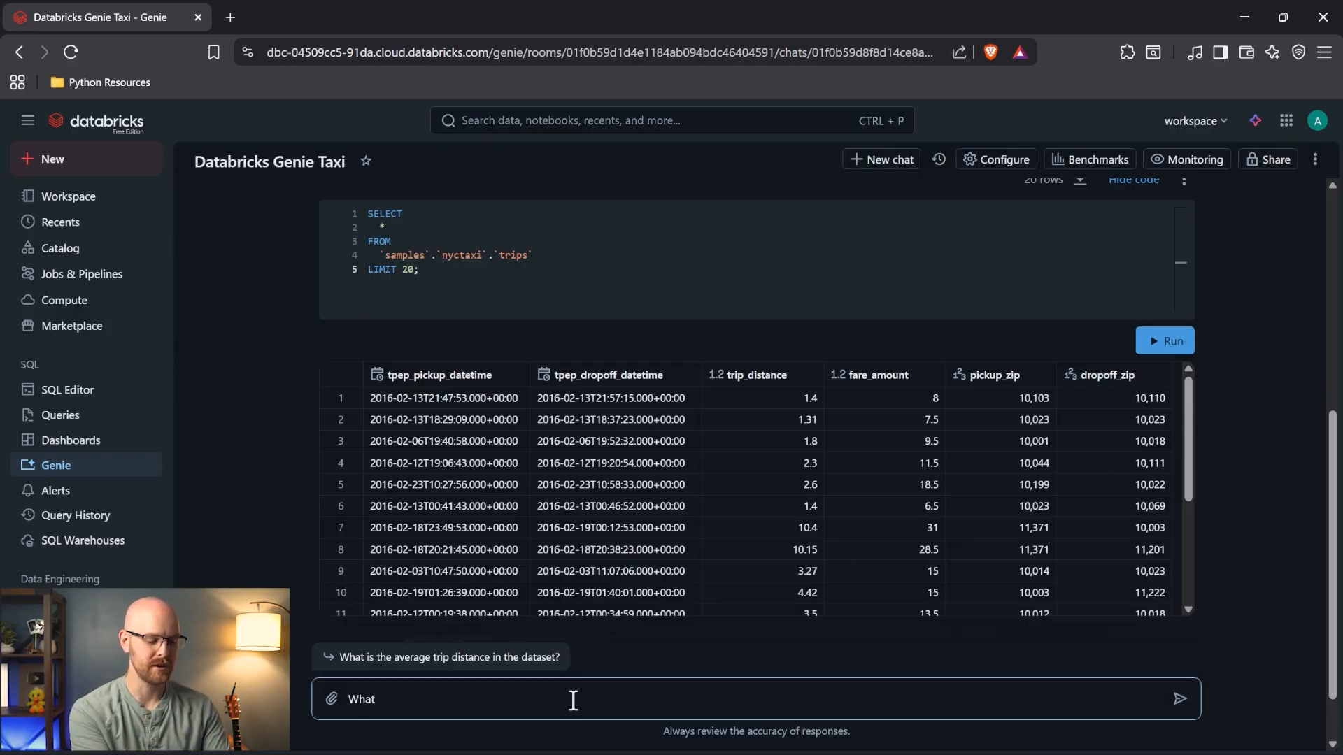
type(" zipode ")
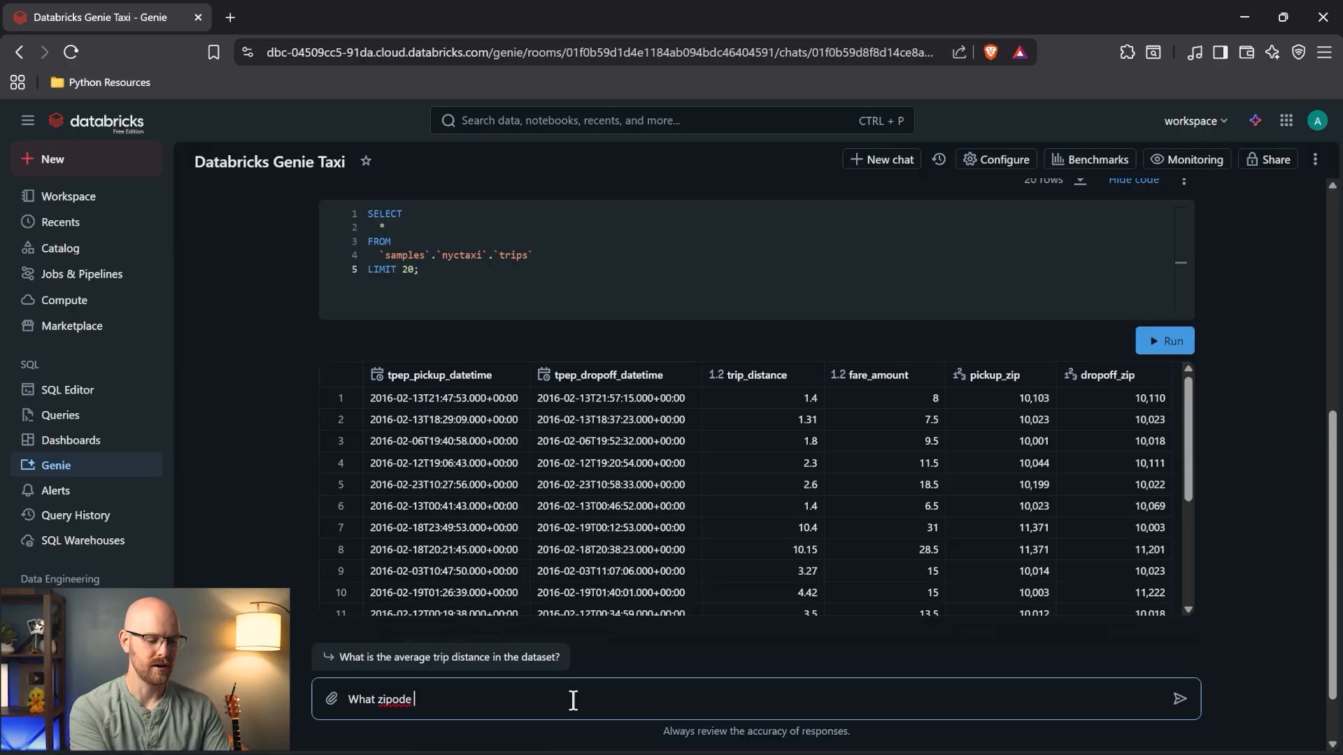
type("are peopl")
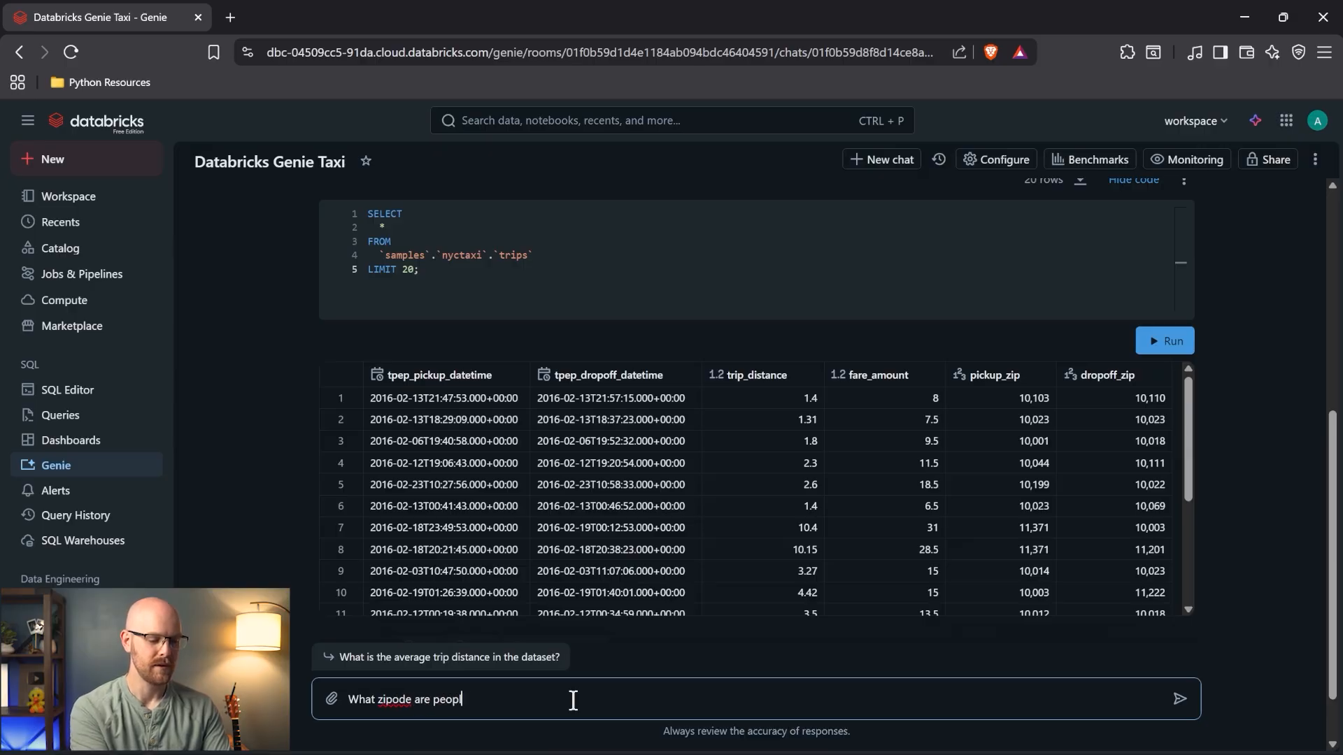
type("e being picu")
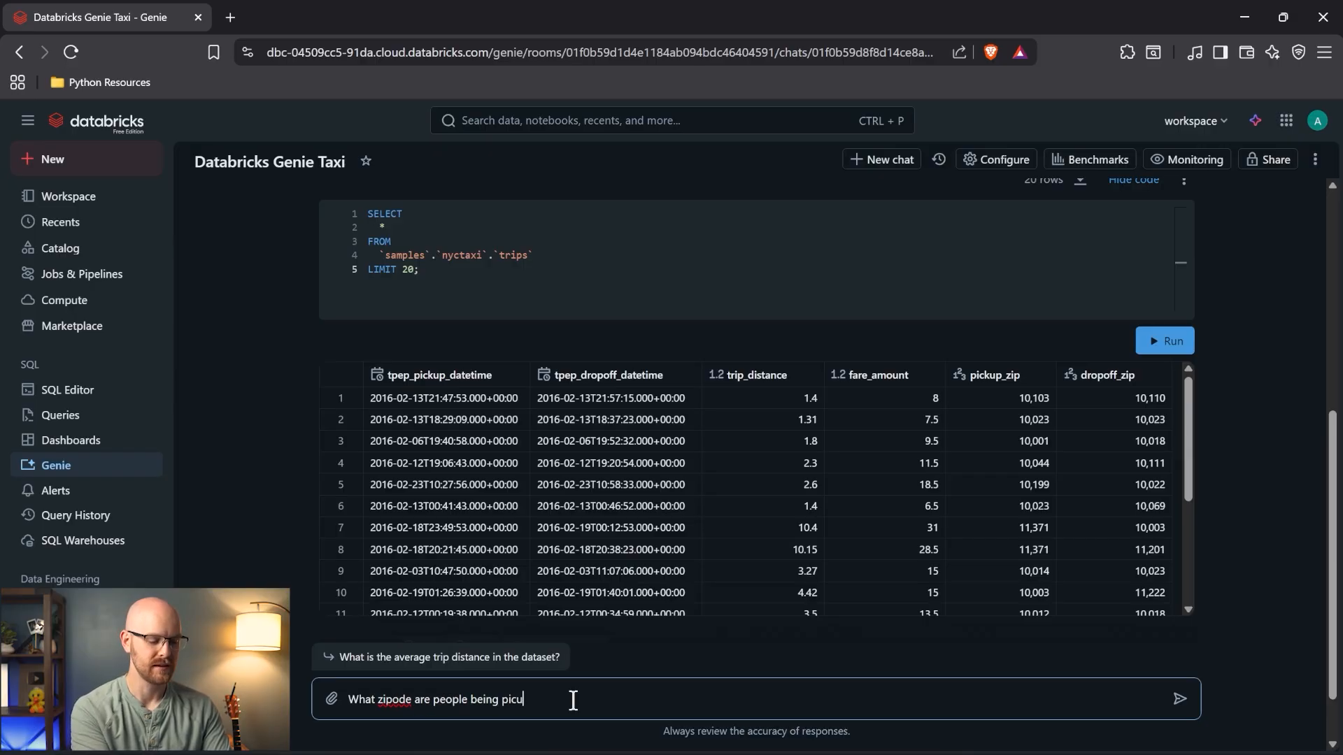
key("BackSpace")
type("ked up at the ")
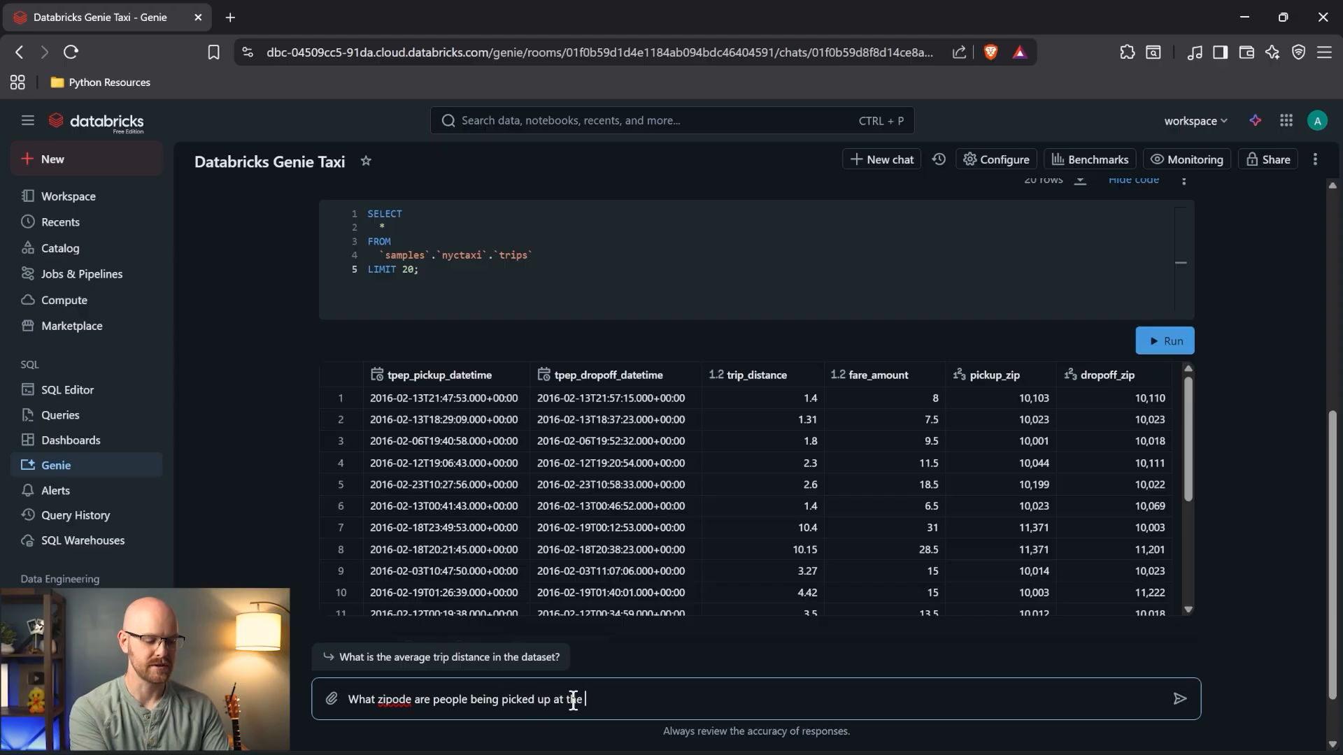
type("most?")
key("Return")
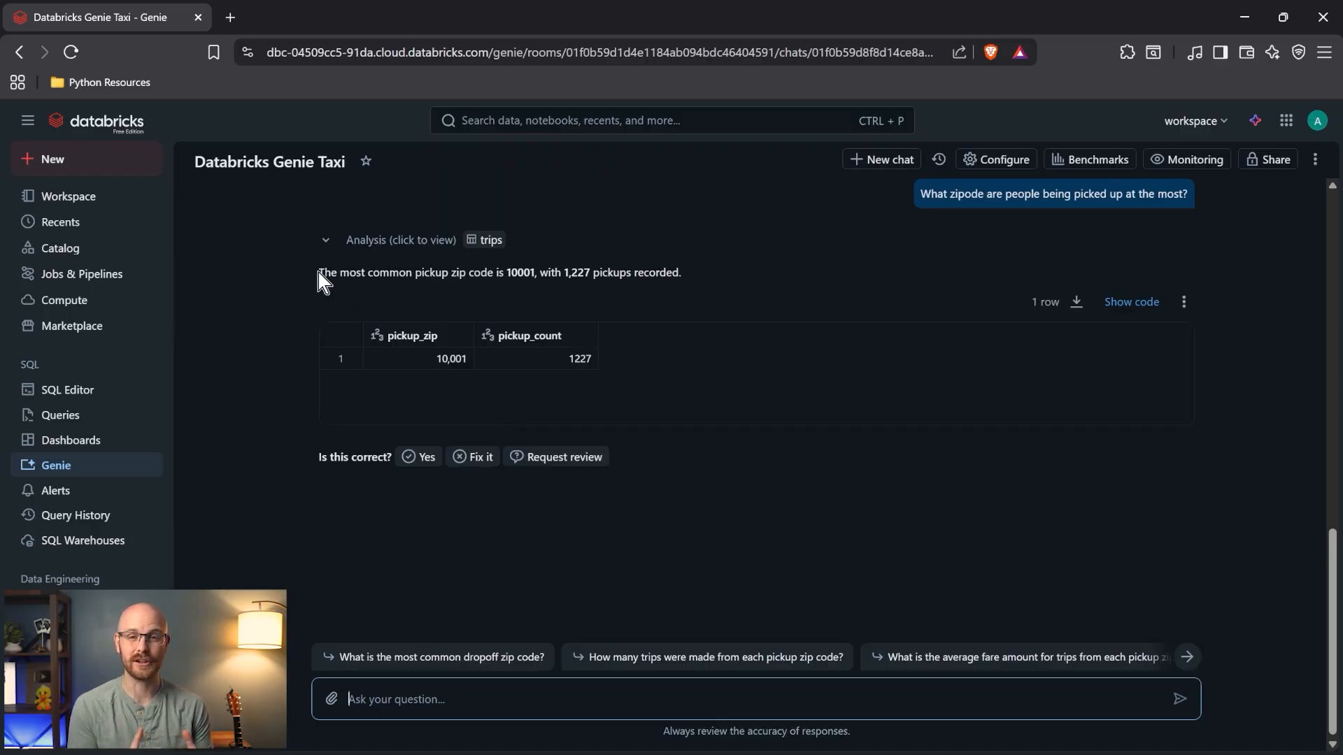
- Review the answer of 10001 with 1,227 pickups and reveal its grouped-count SQL
left_click_drag(318, 274, 627, 287)
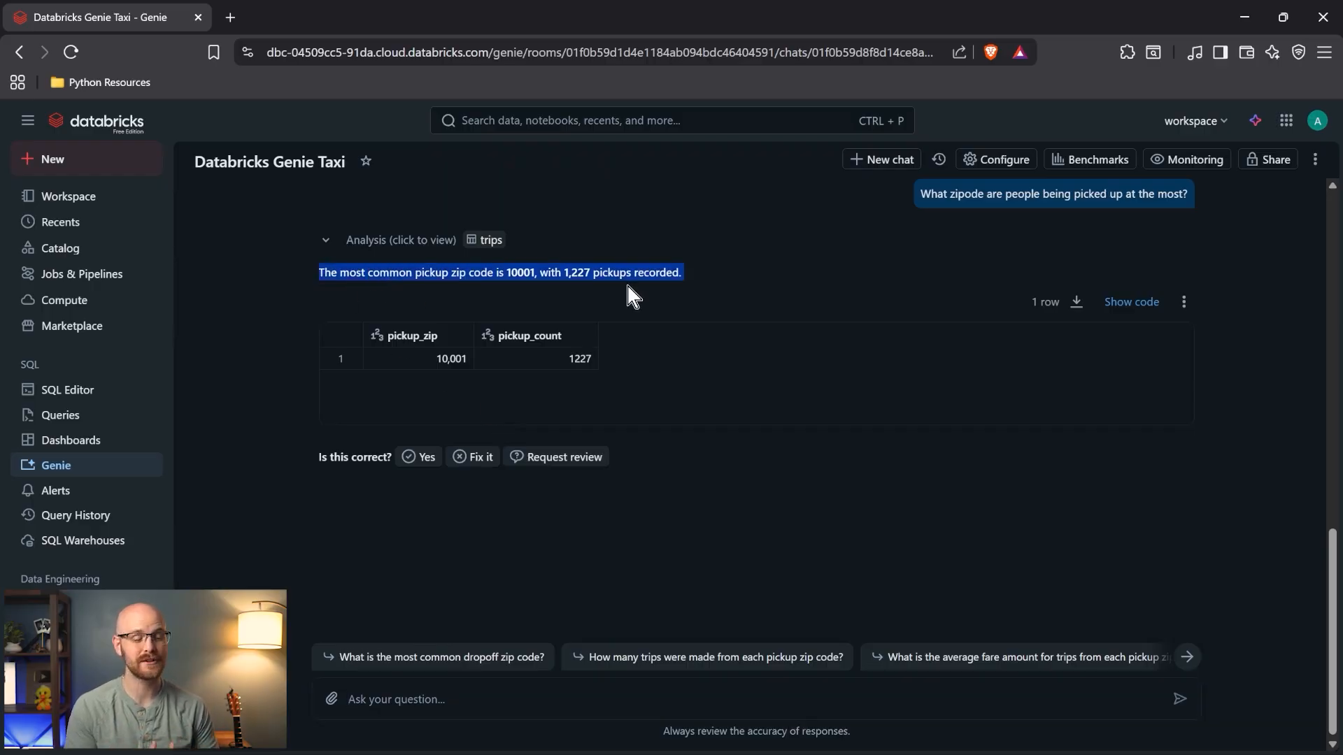
left_click(690, 294)
left_click(1127, 302)
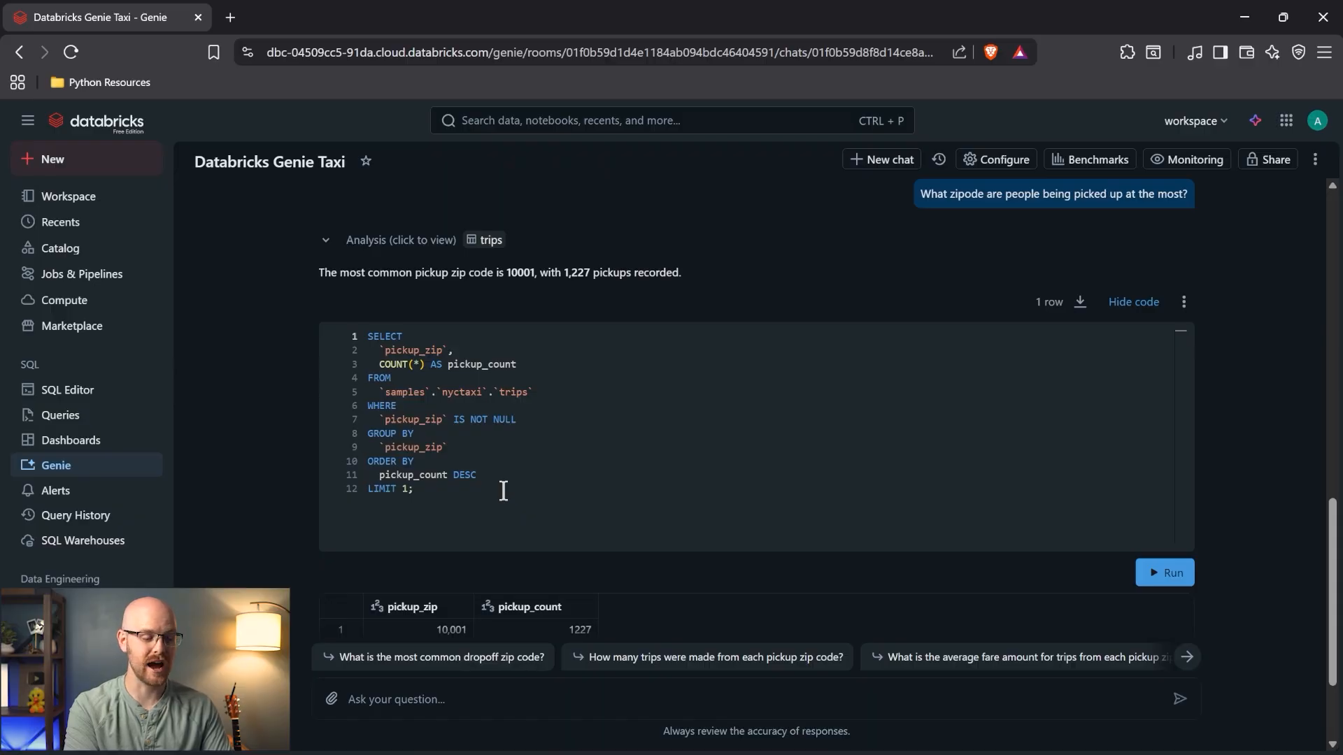
scroll(489, 573, "down", 2)
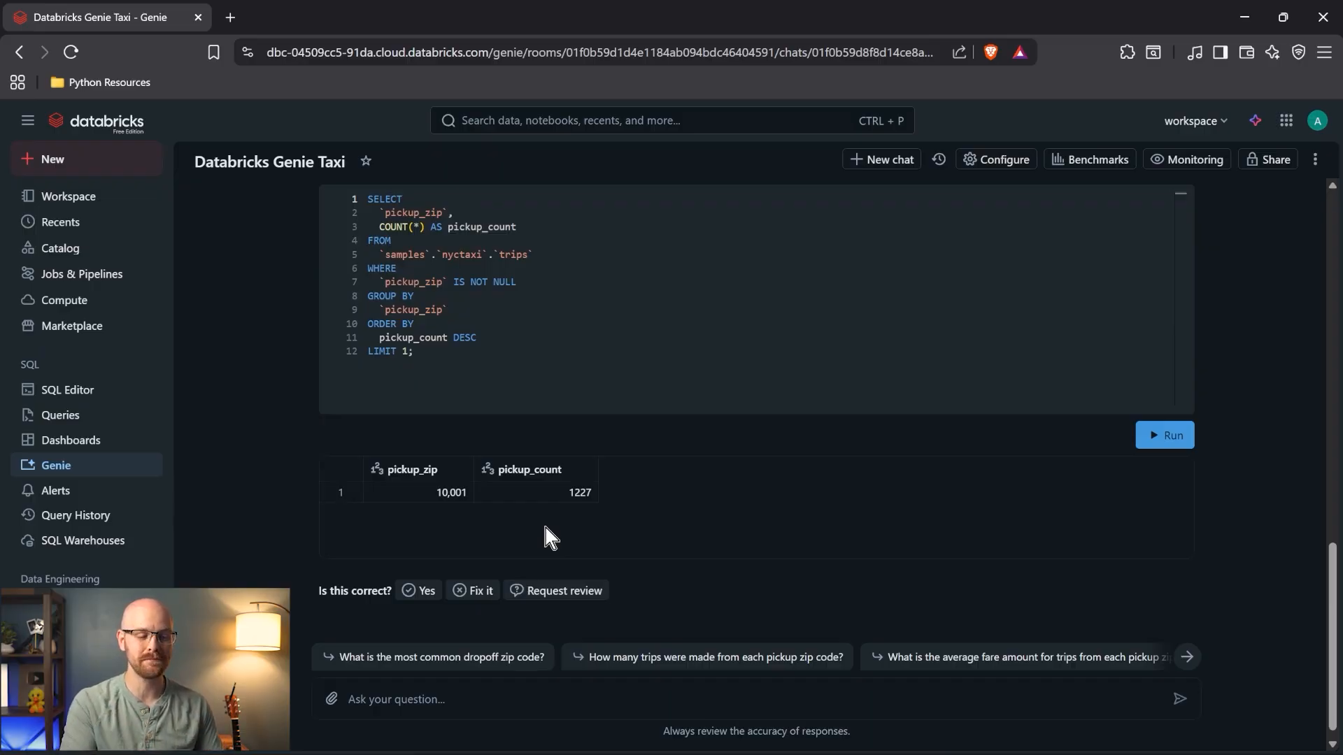
- Ask Genie what time of day most people get a ride, then show the SQL behind 18:00
left_click(506, 708)
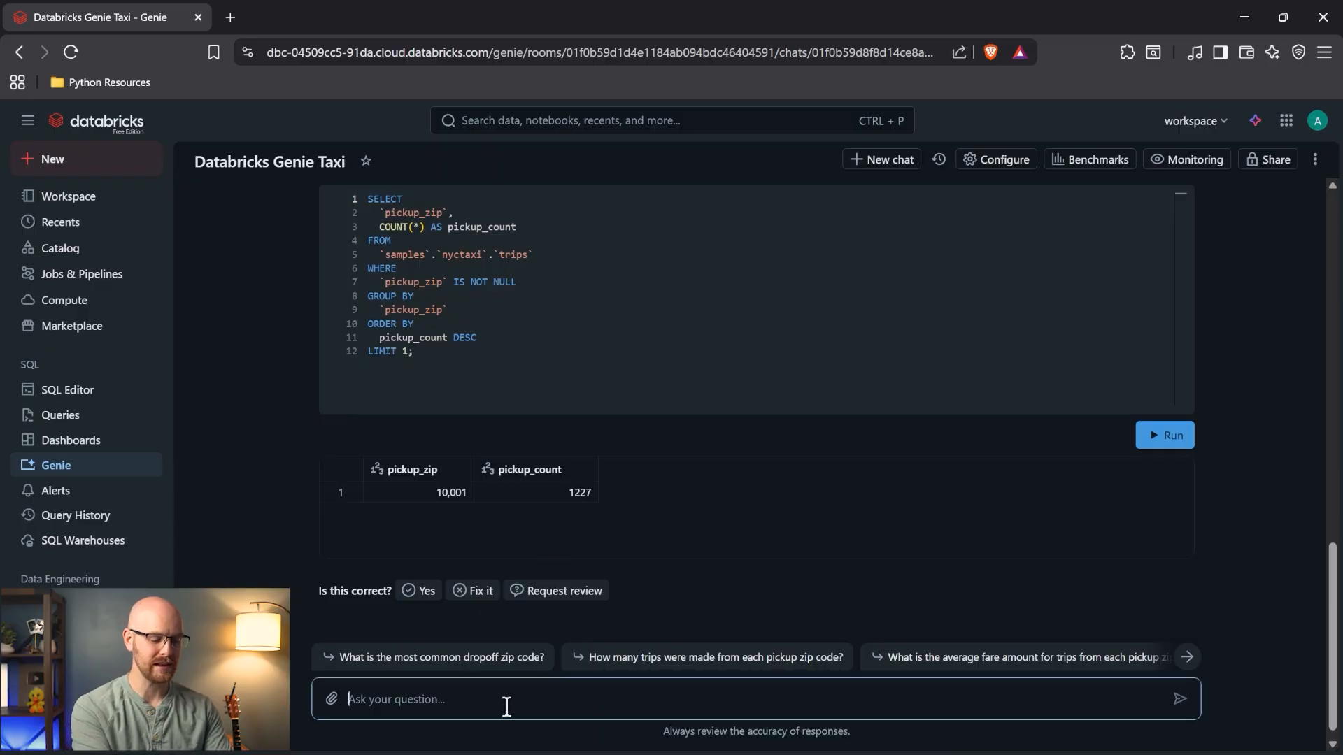
type("what time od")
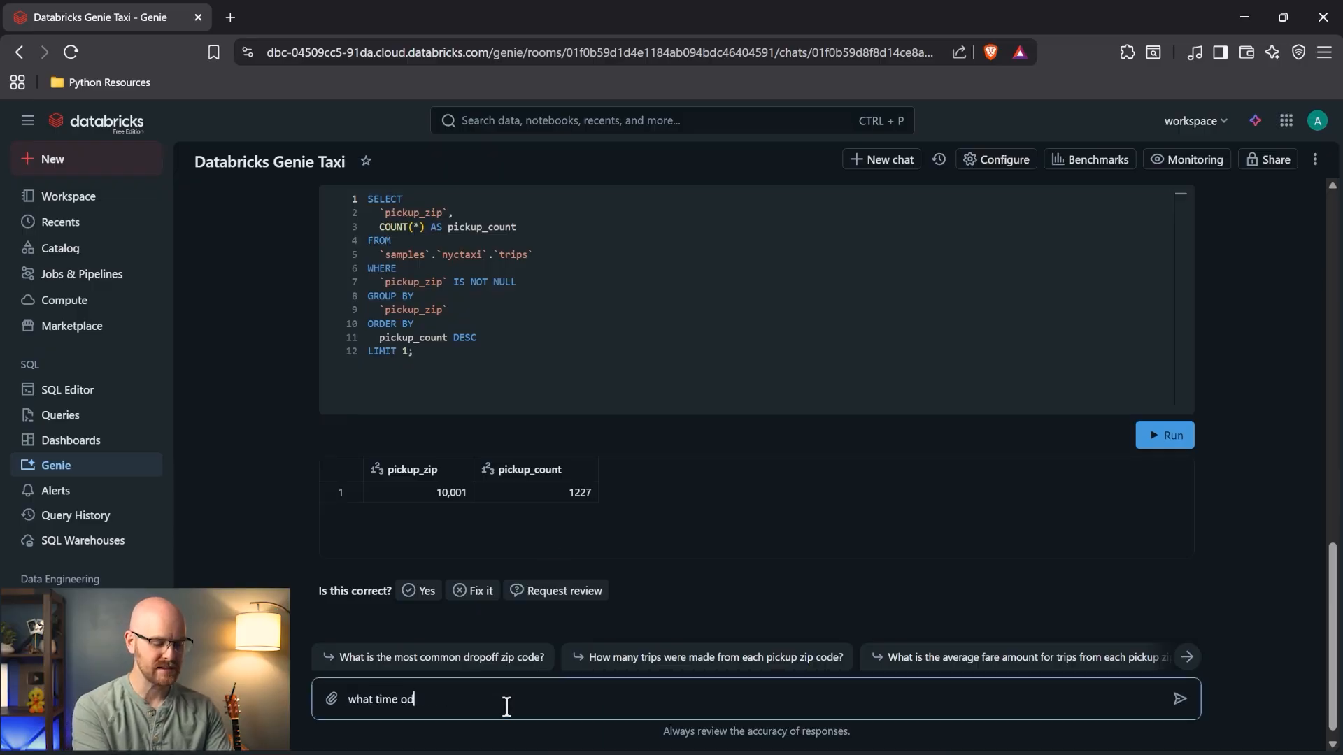
key("BackSpace")
type("f day do most ")
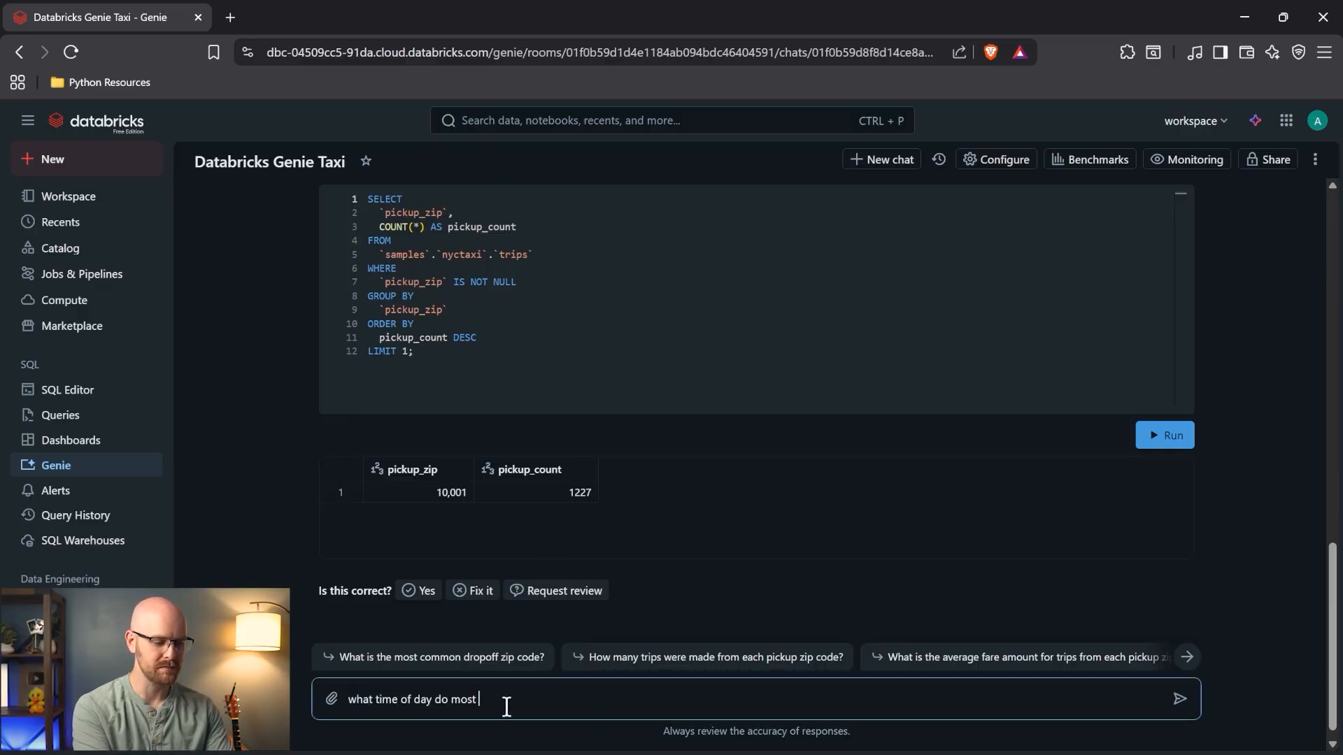
type("people get a ride?")
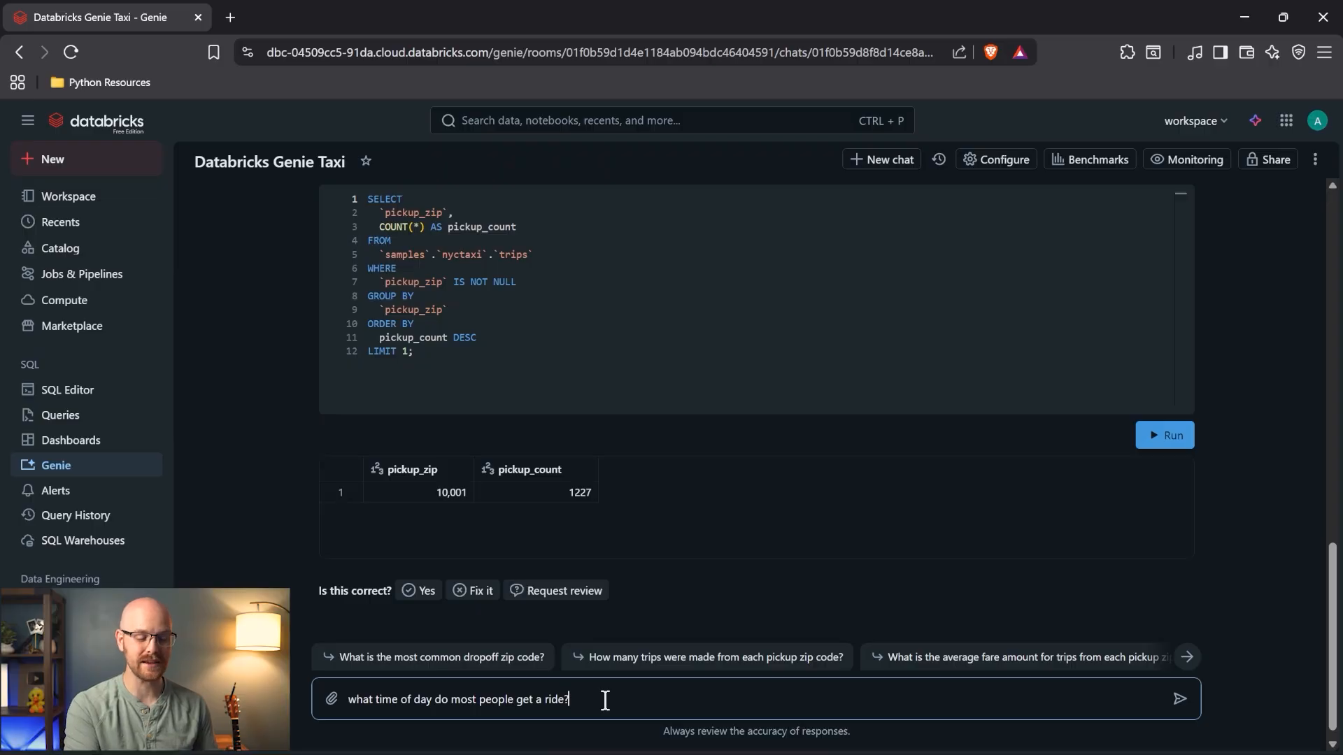
key("Return")
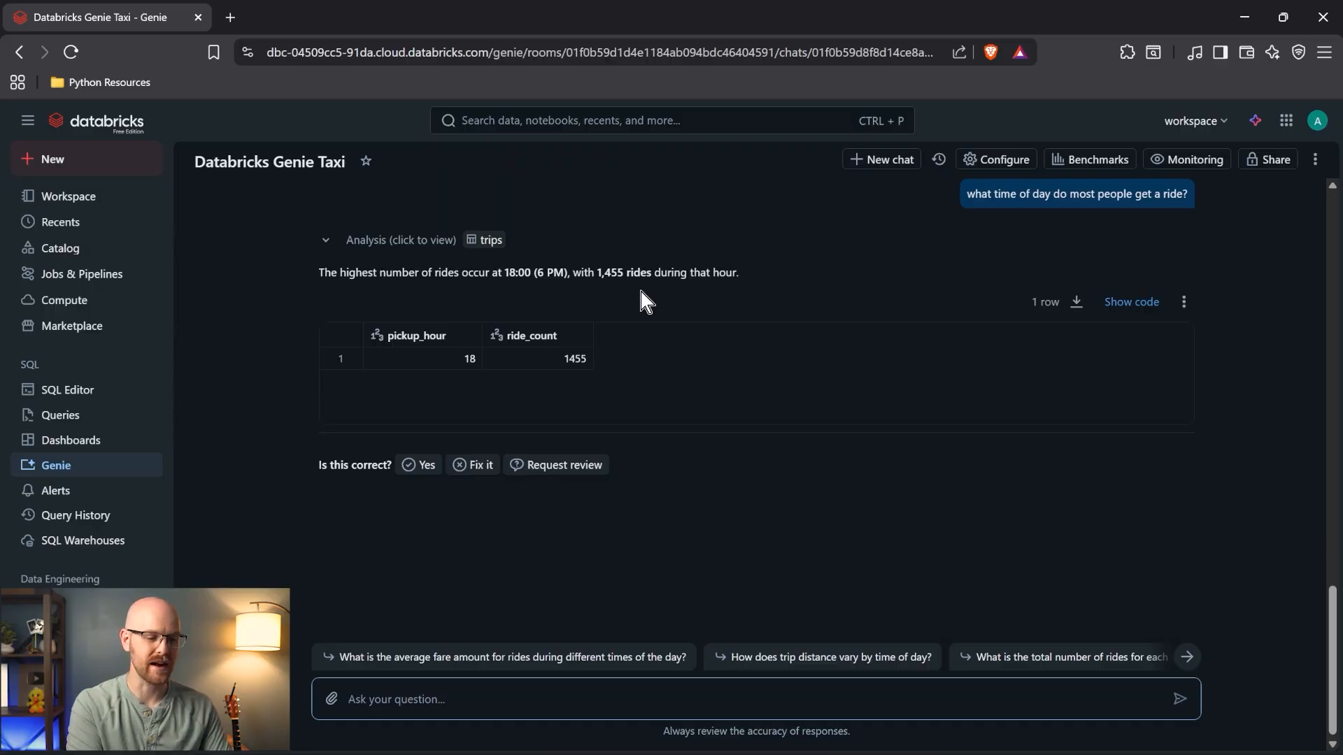
left_click(1123, 302)
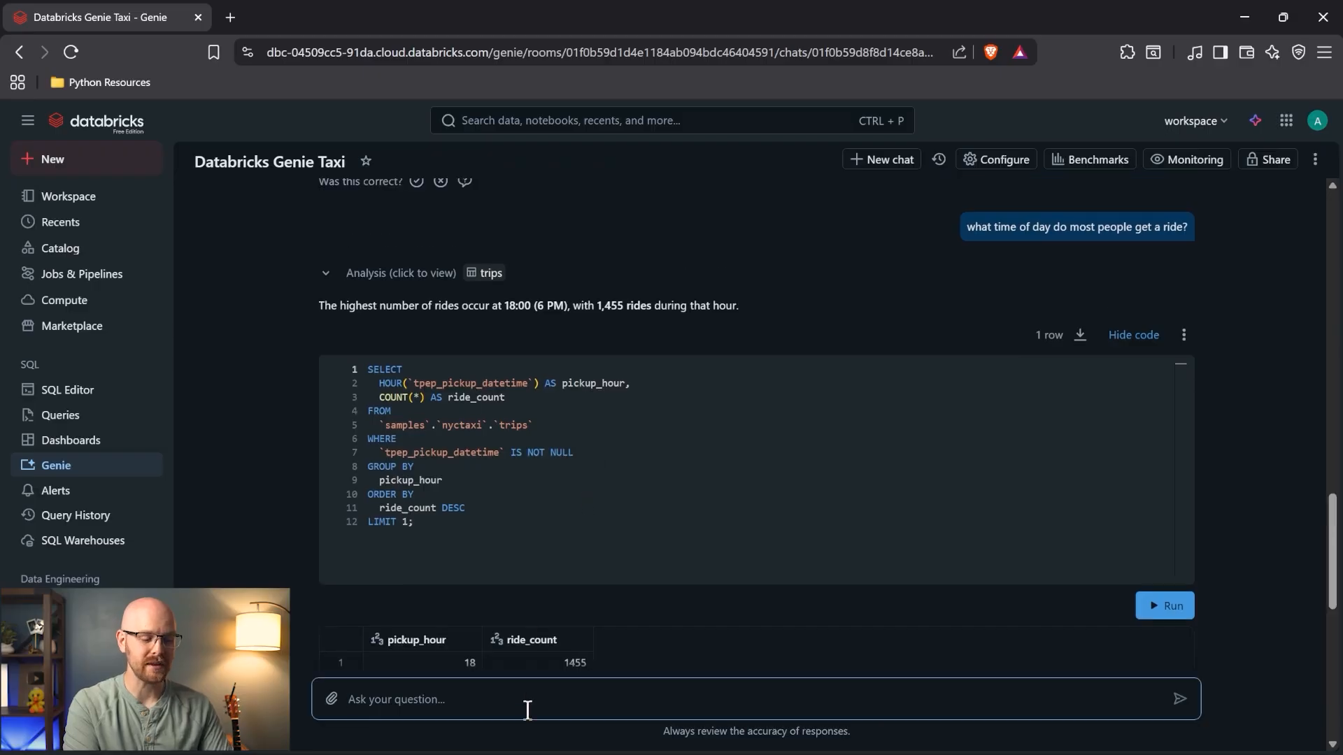
- Ask Genie 'Can you visualize this?' about the busiest-hour result
left_click(529, 701)
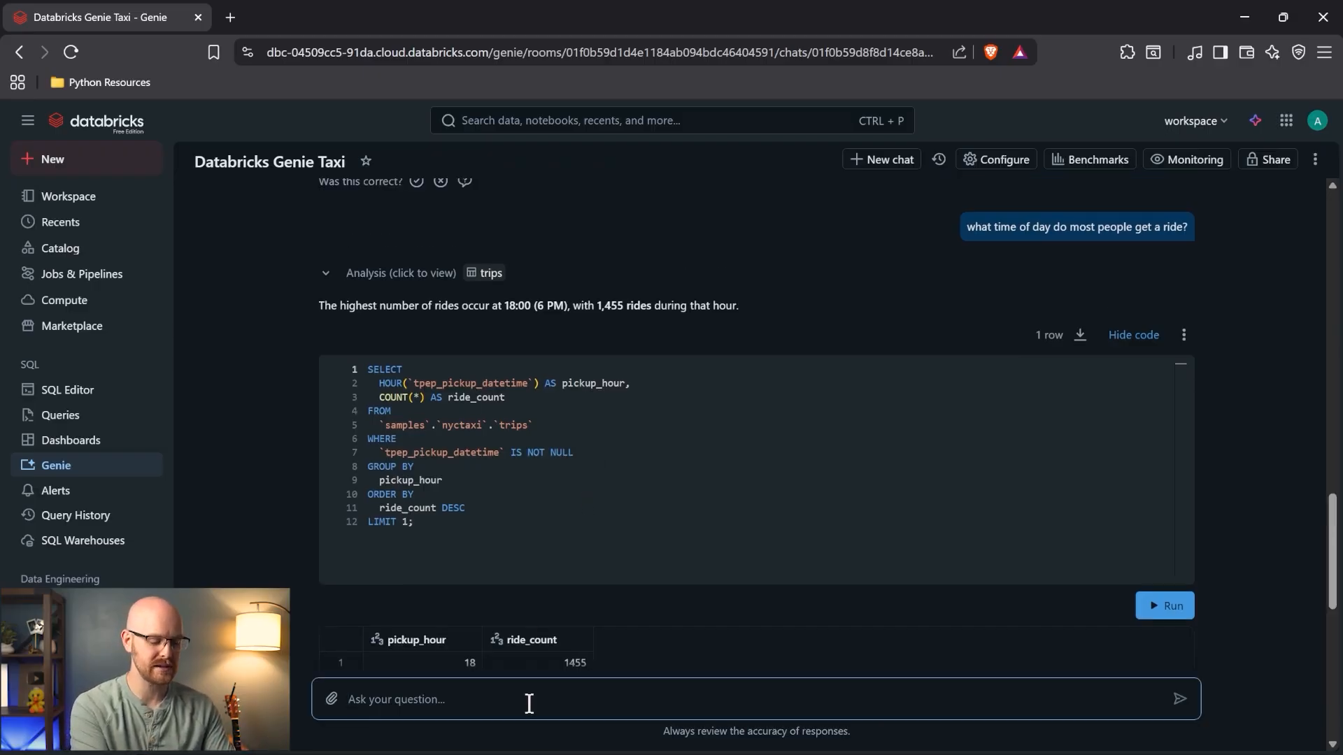
type("Can you vi")
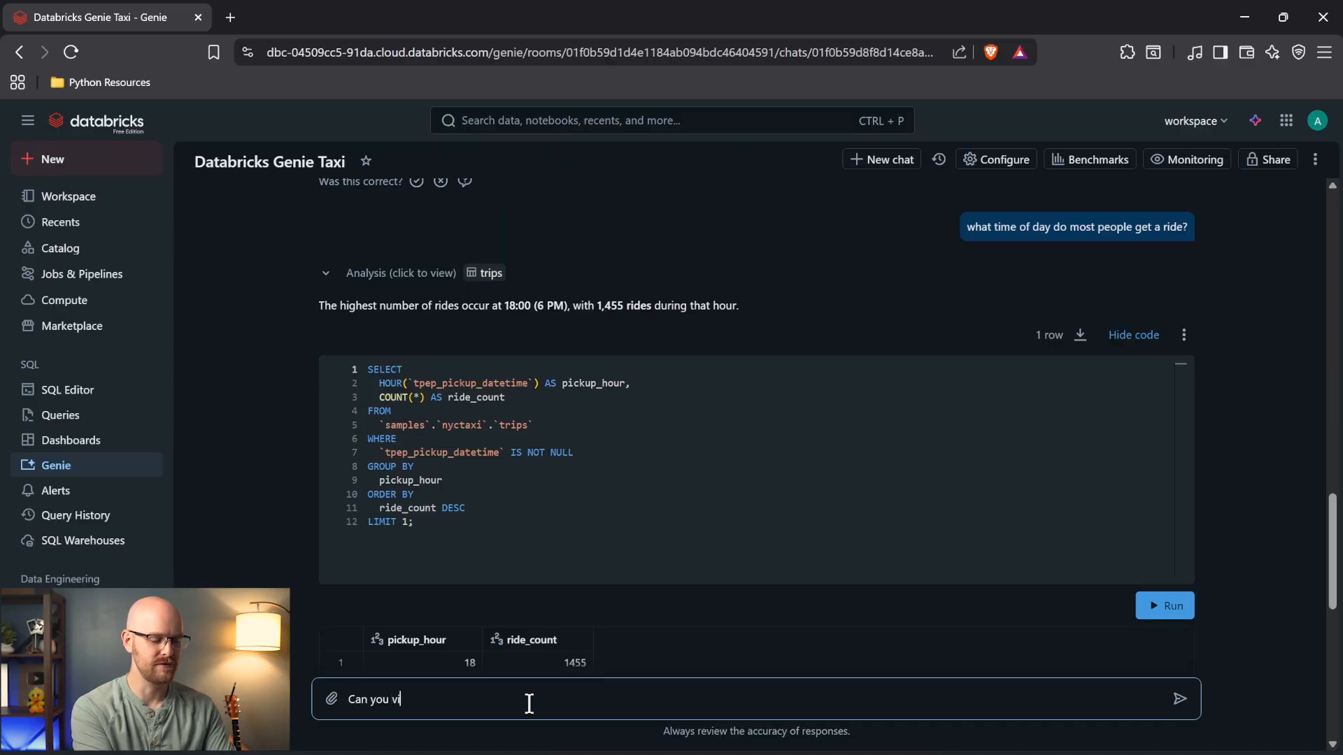
type("sualize this?")
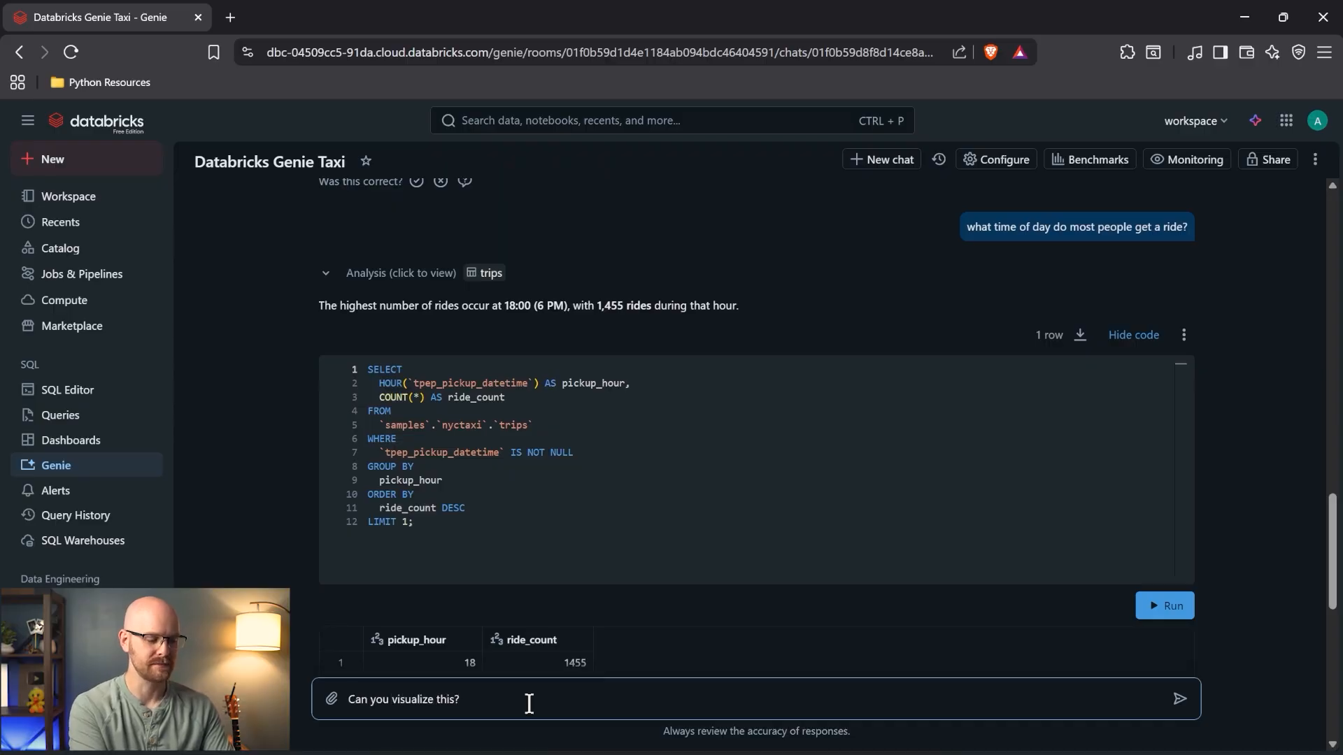
key("Return")
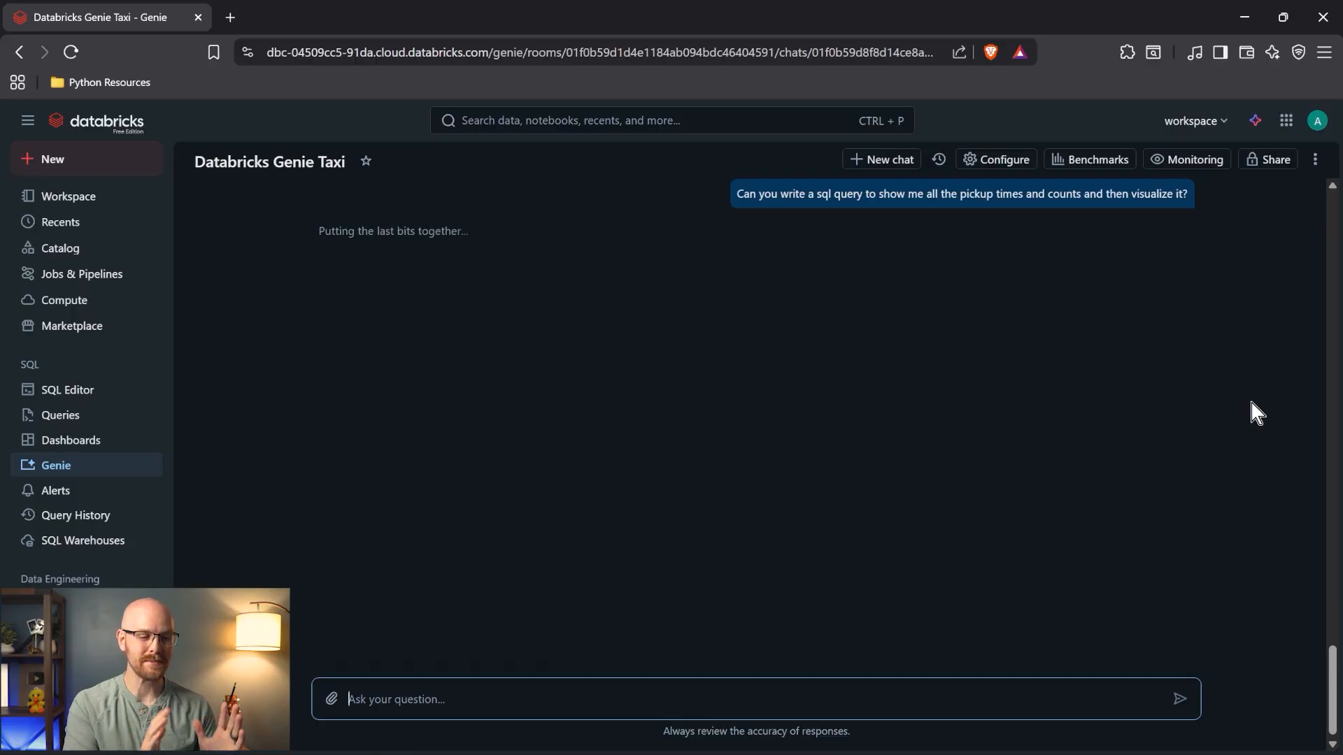
- Show and rerun the 24-hour ride-count SQL, then view the Number of Rides by Pickup Hour chart
scroll(1252, 403, "up", 3)
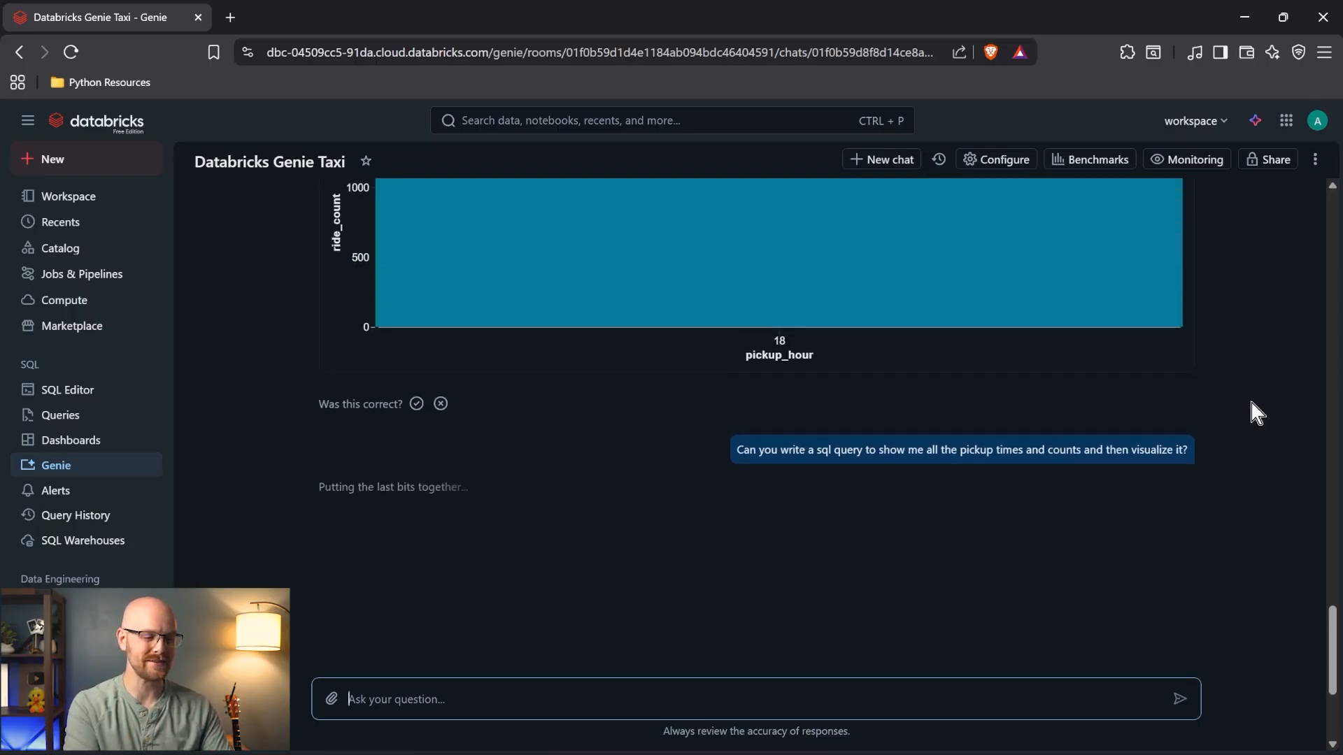
scroll(1251, 403, "up", 1)
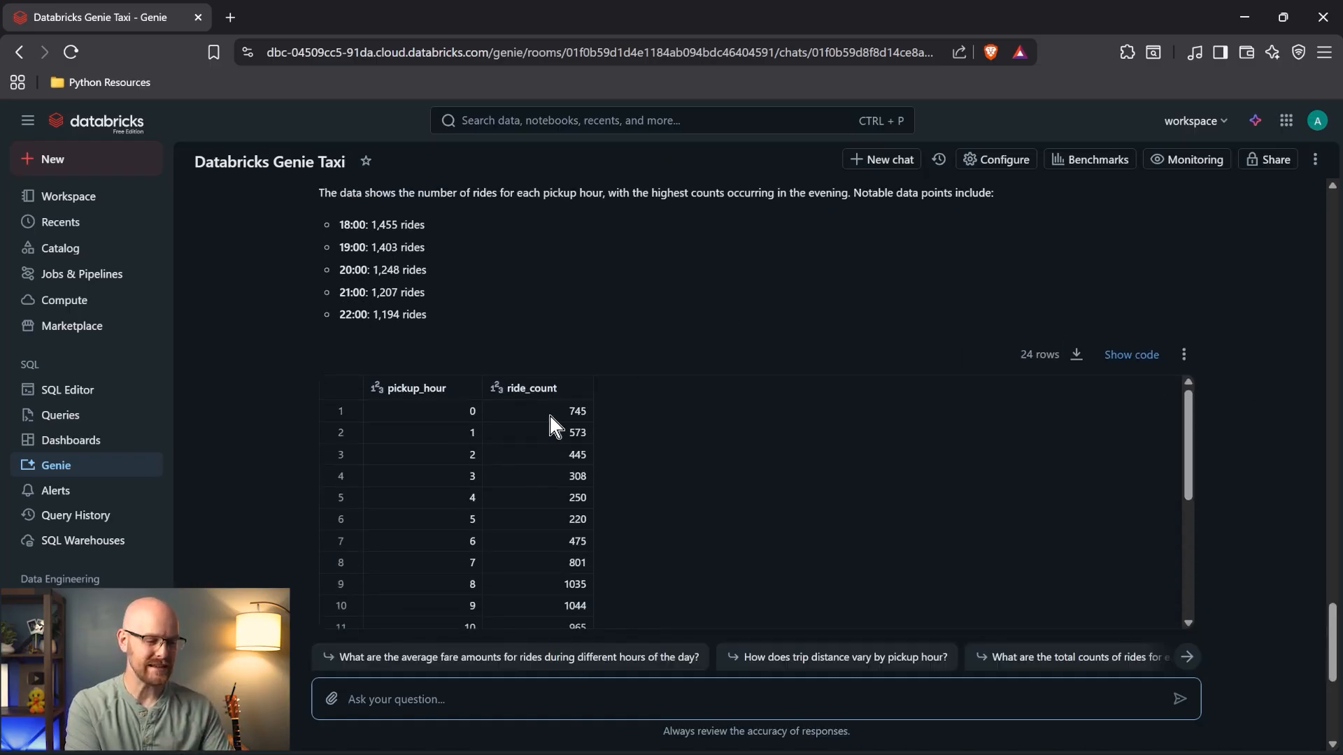
left_click(1131, 355)
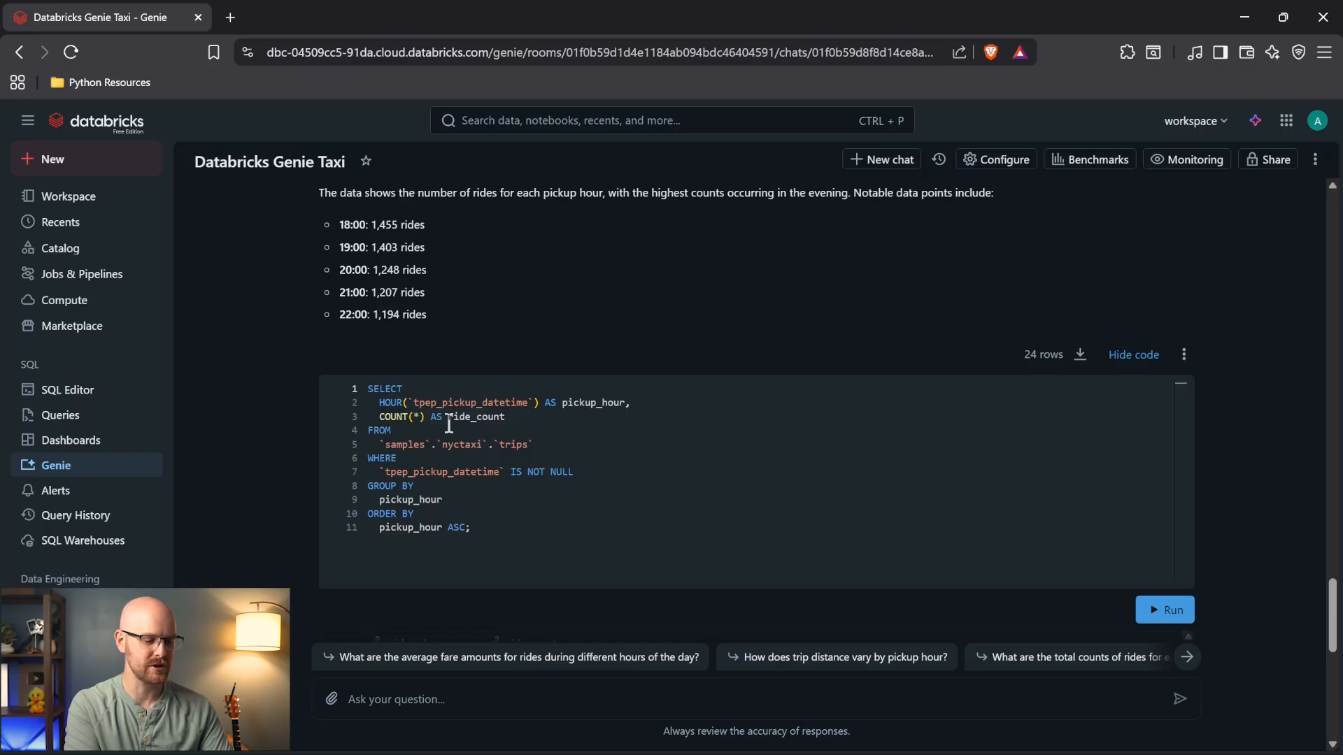
left_click(1157, 615)
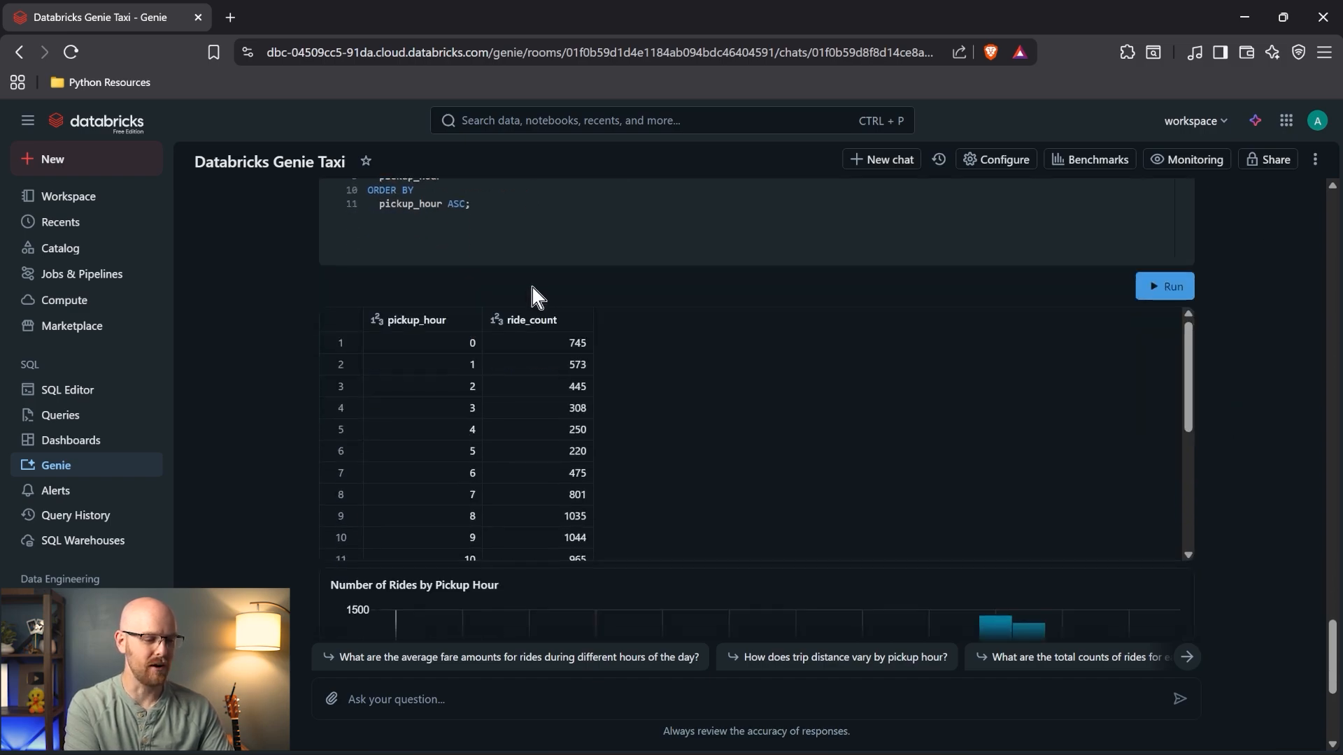
scroll(828, 467, "down", 3)
scroll(1206, 413, "down", 3)
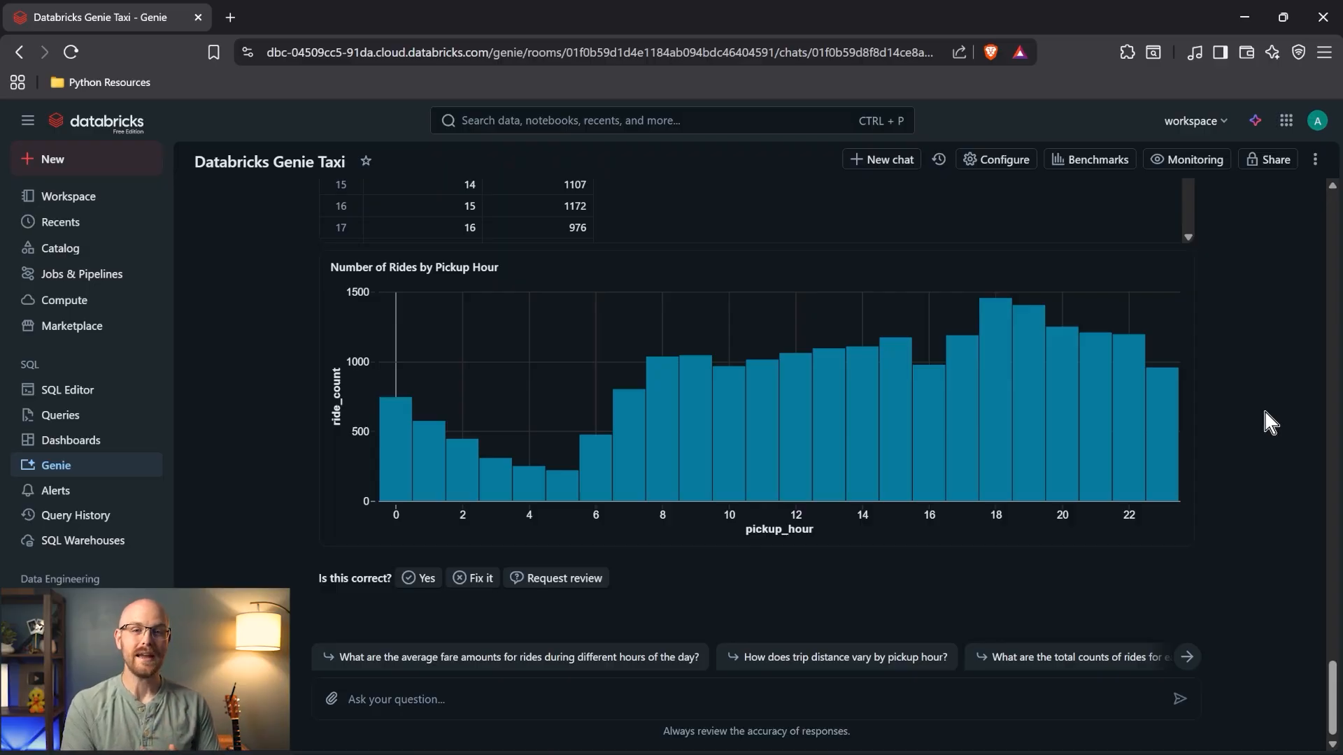
scroll(1264, 411, "up", 1)
scroll(1259, 406, "up", 4)
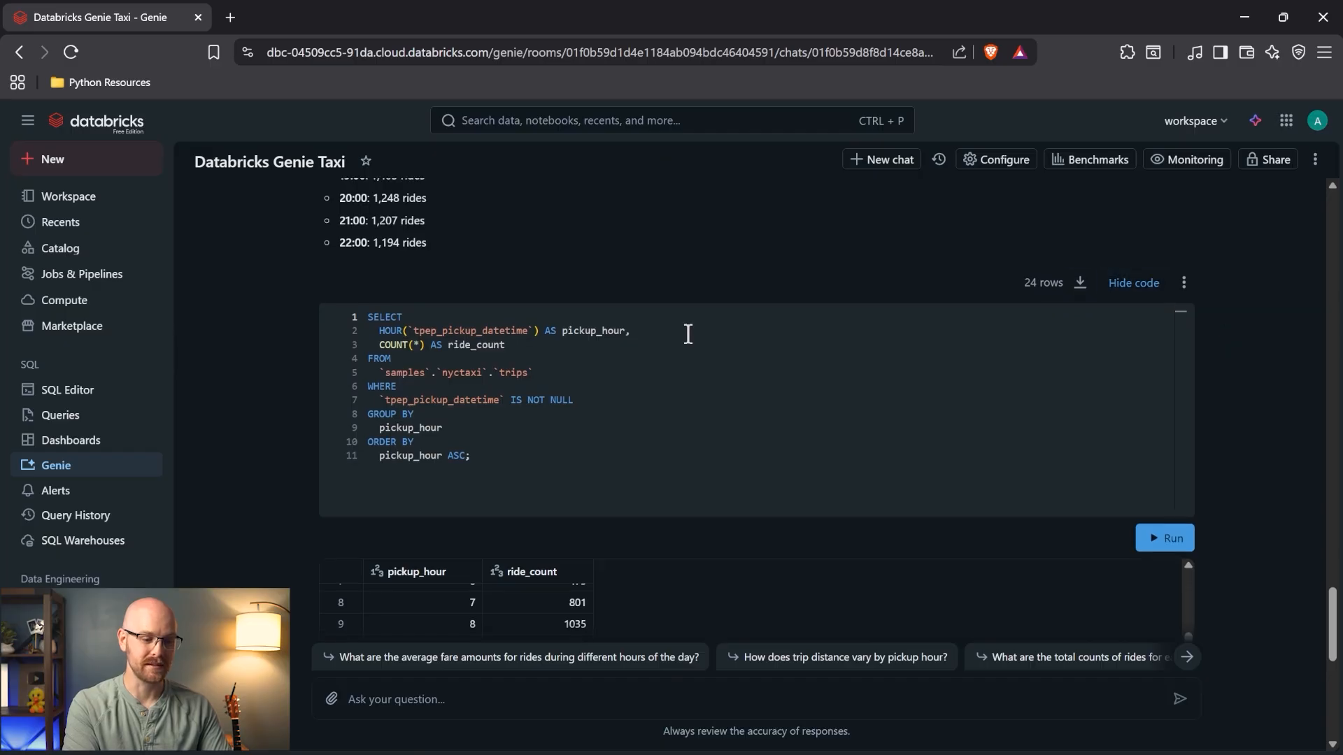
- Select the Genie query's SQL, then leave the chat for the SQL Editor
left_click(548, 363)
key("ctrl+a")
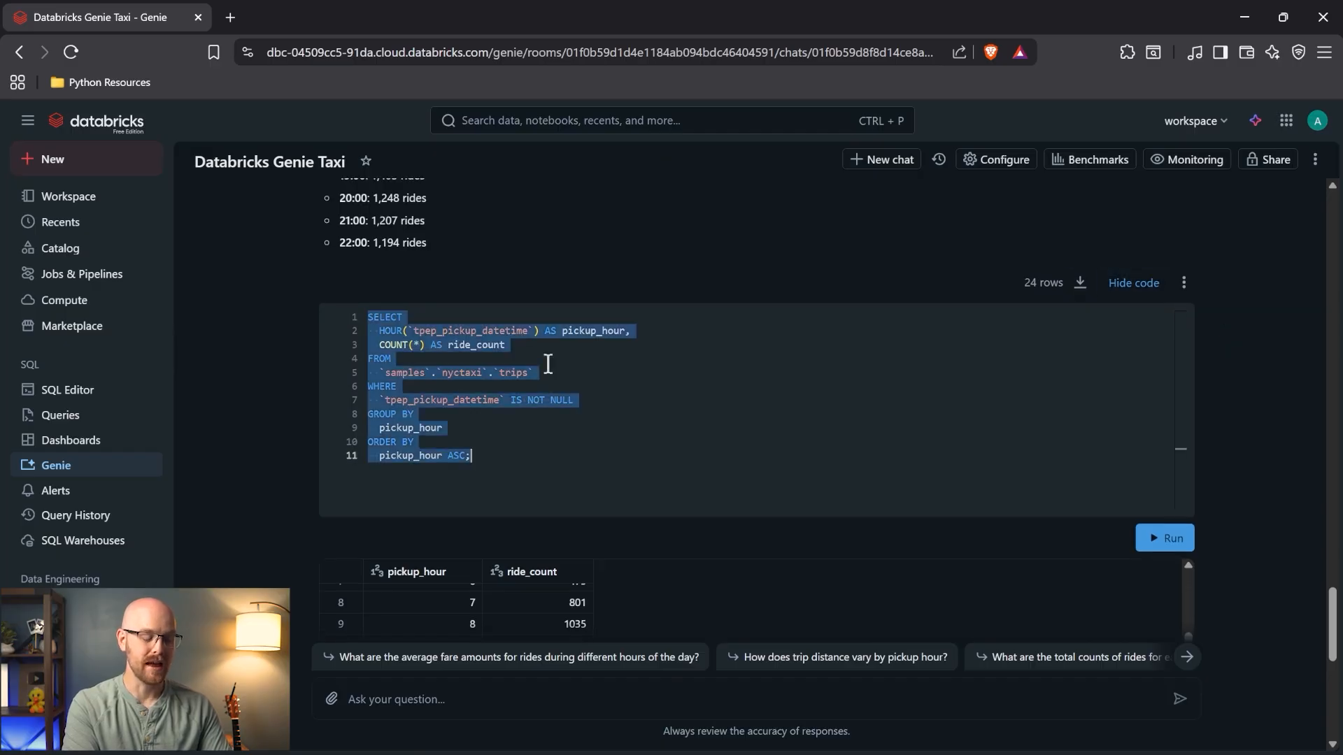
left_click(773, 391)
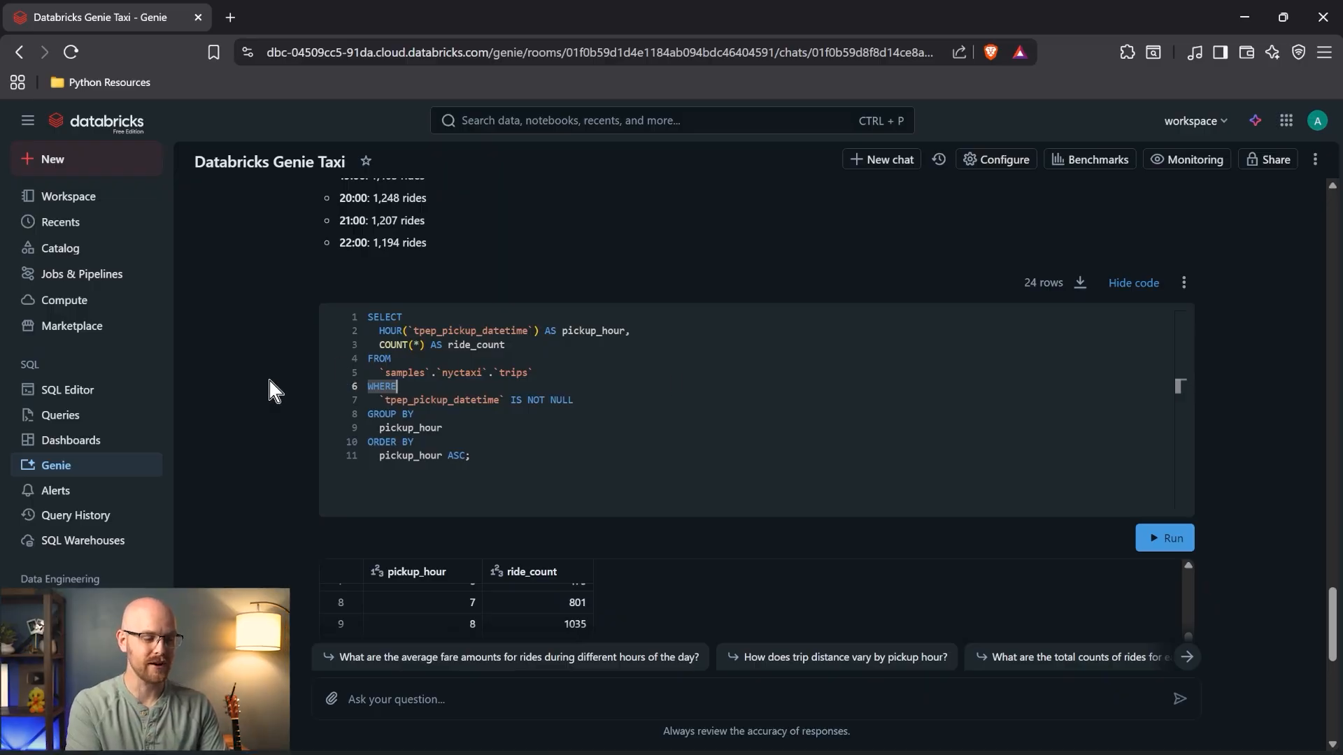
left_click(110, 389)
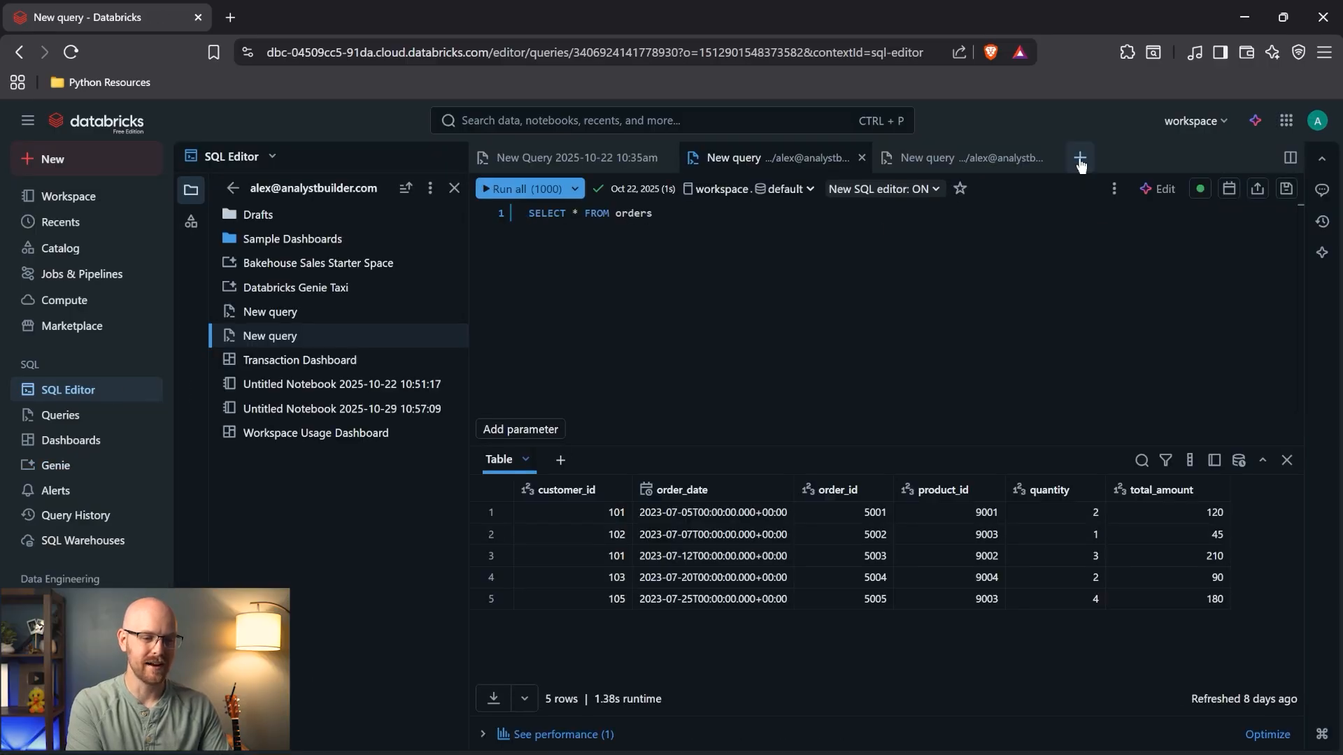
left_click(1080, 159)
left_click(1115, 199)
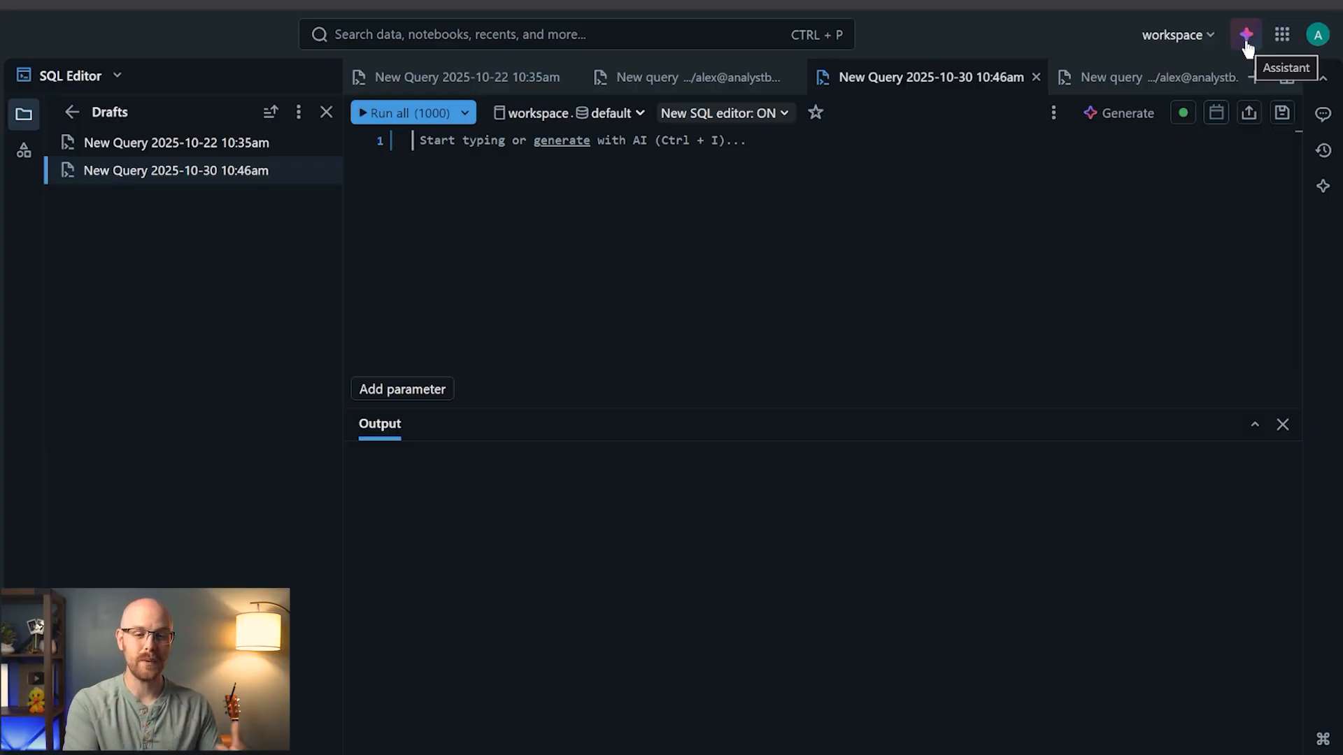
- Have the AI assistant generate SQL for a request to show the NYC taxi data
left_click(1123, 115)
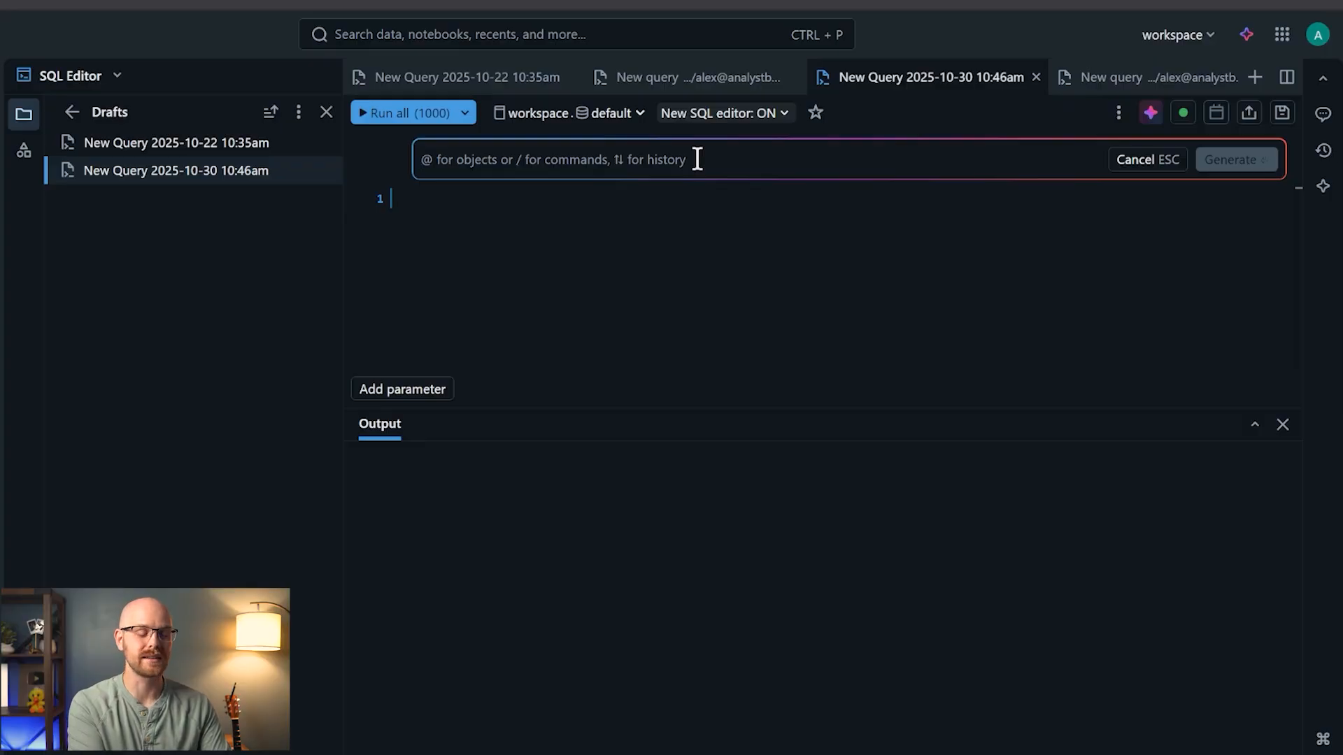
type("show ")
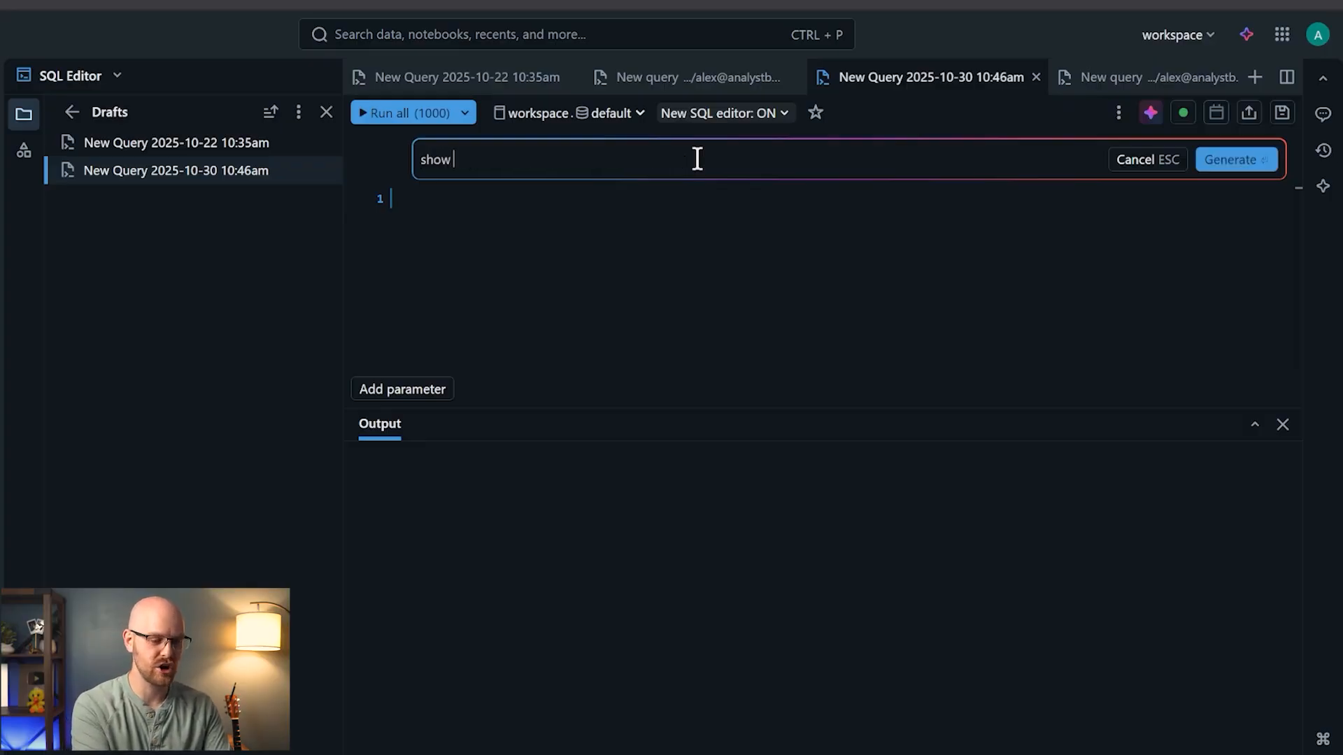
type("me out ny")
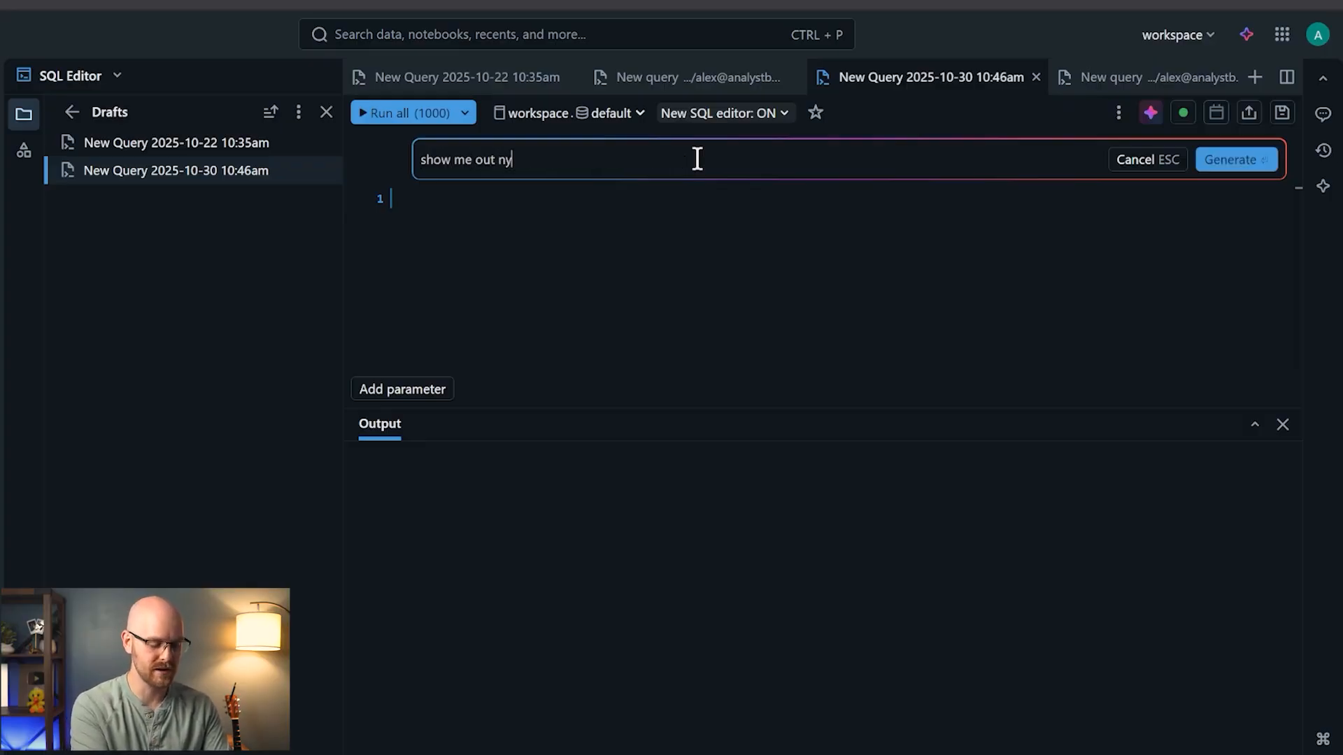
type("c taxi data")
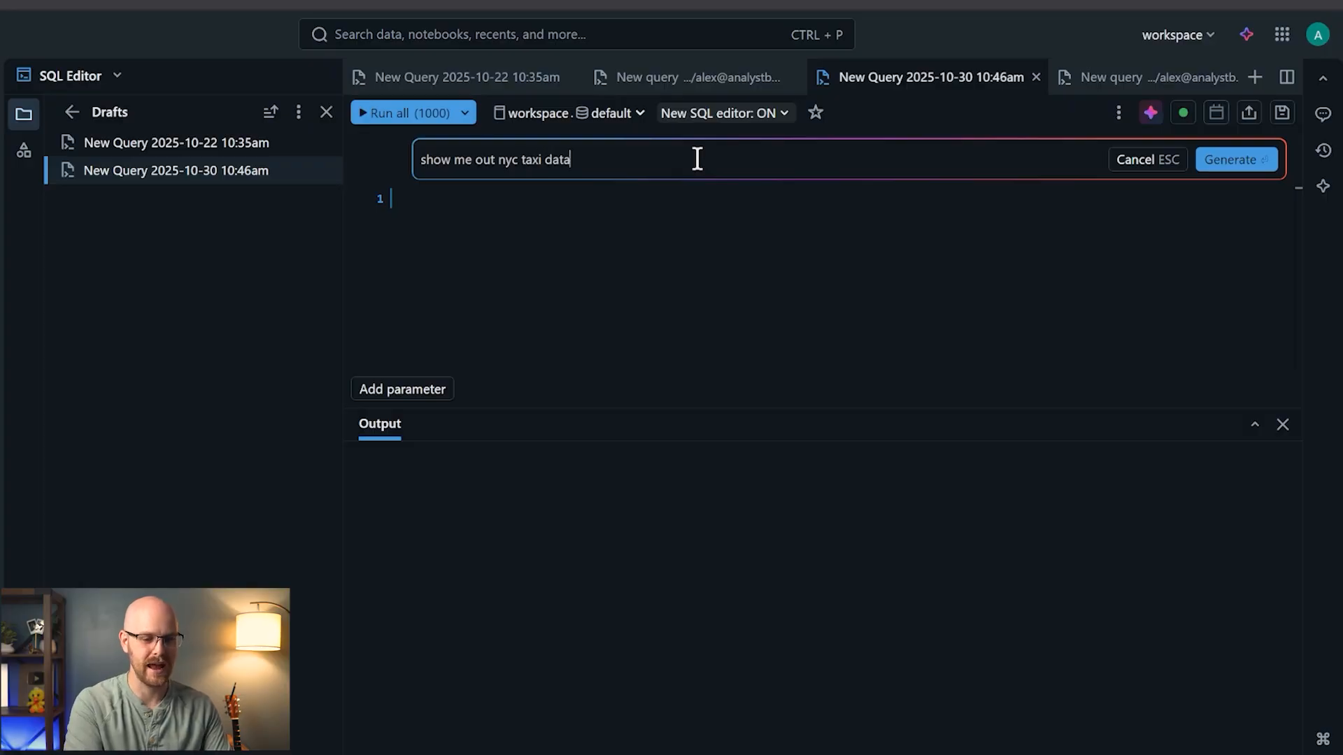
left_click(1198, 155)
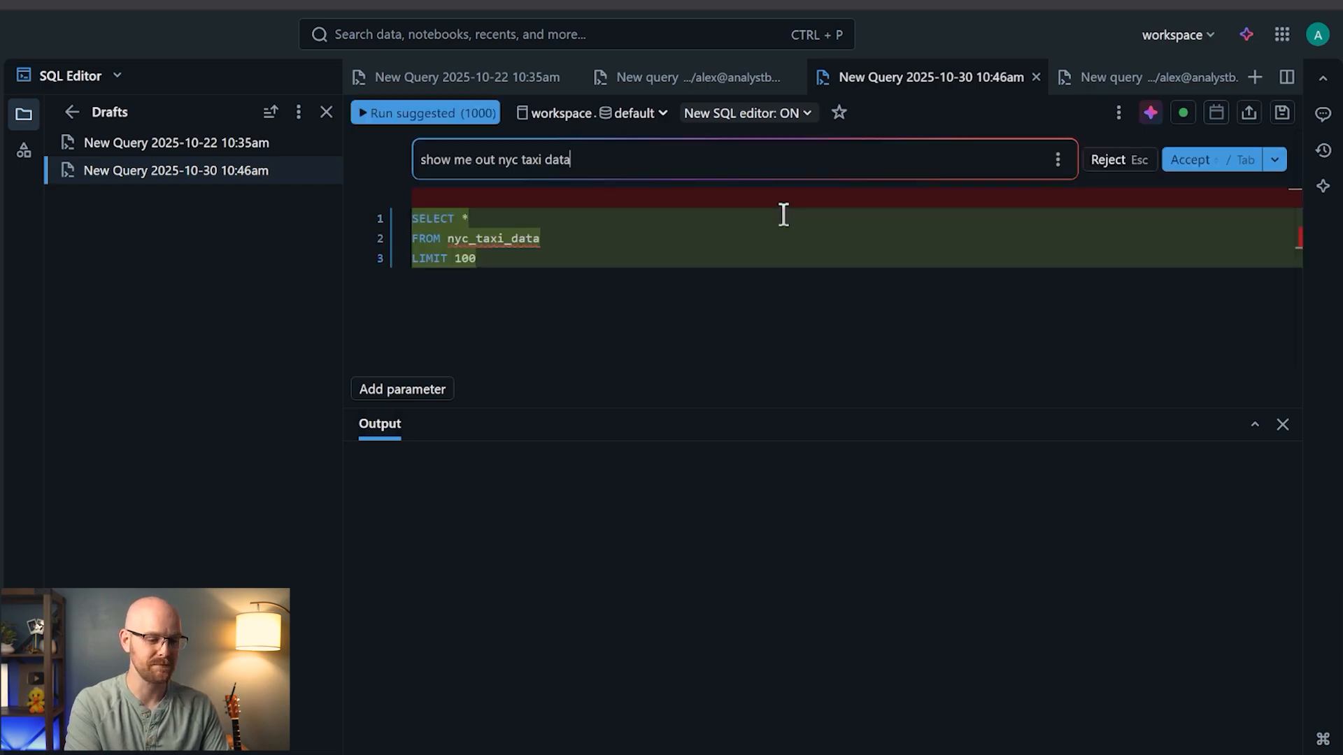
double_click(496, 238)
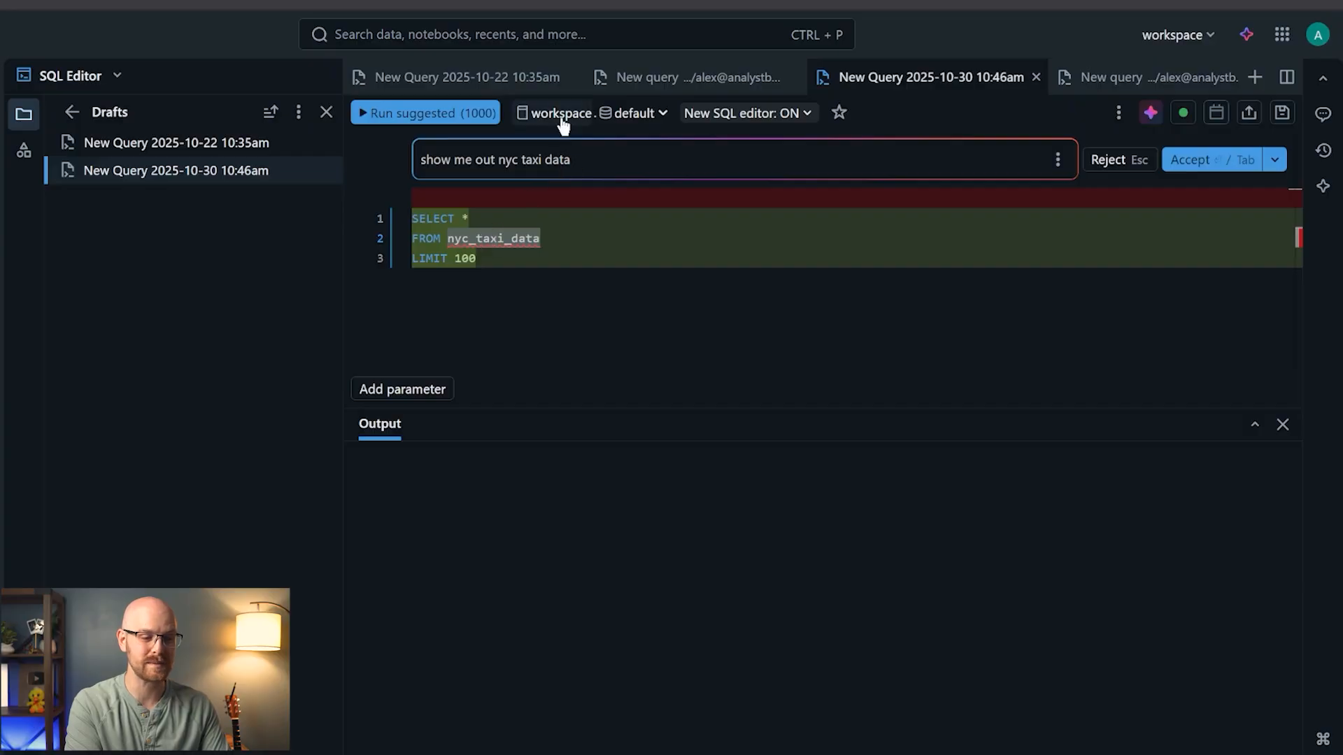
- Set the query context to the samples catalog and nyctaxi schema, and accept the generated query
left_click(625, 125)
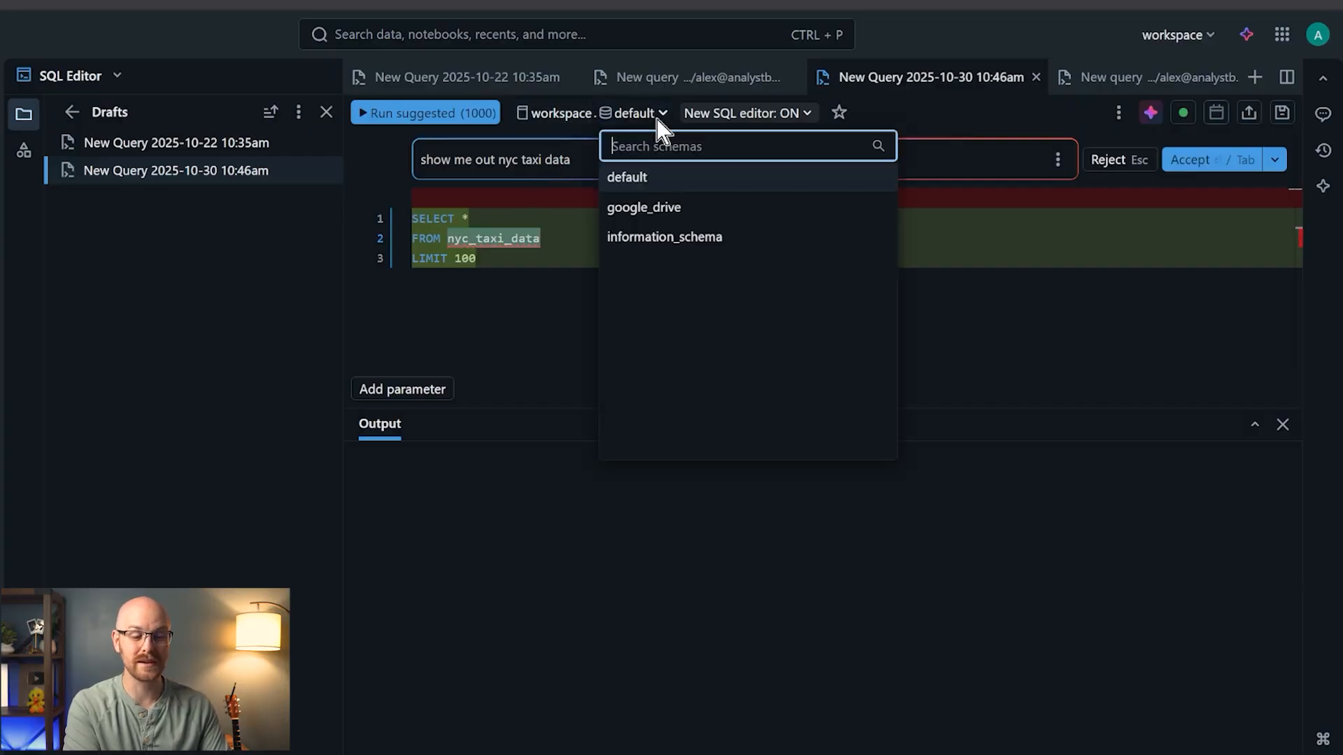
left_click(552, 251)
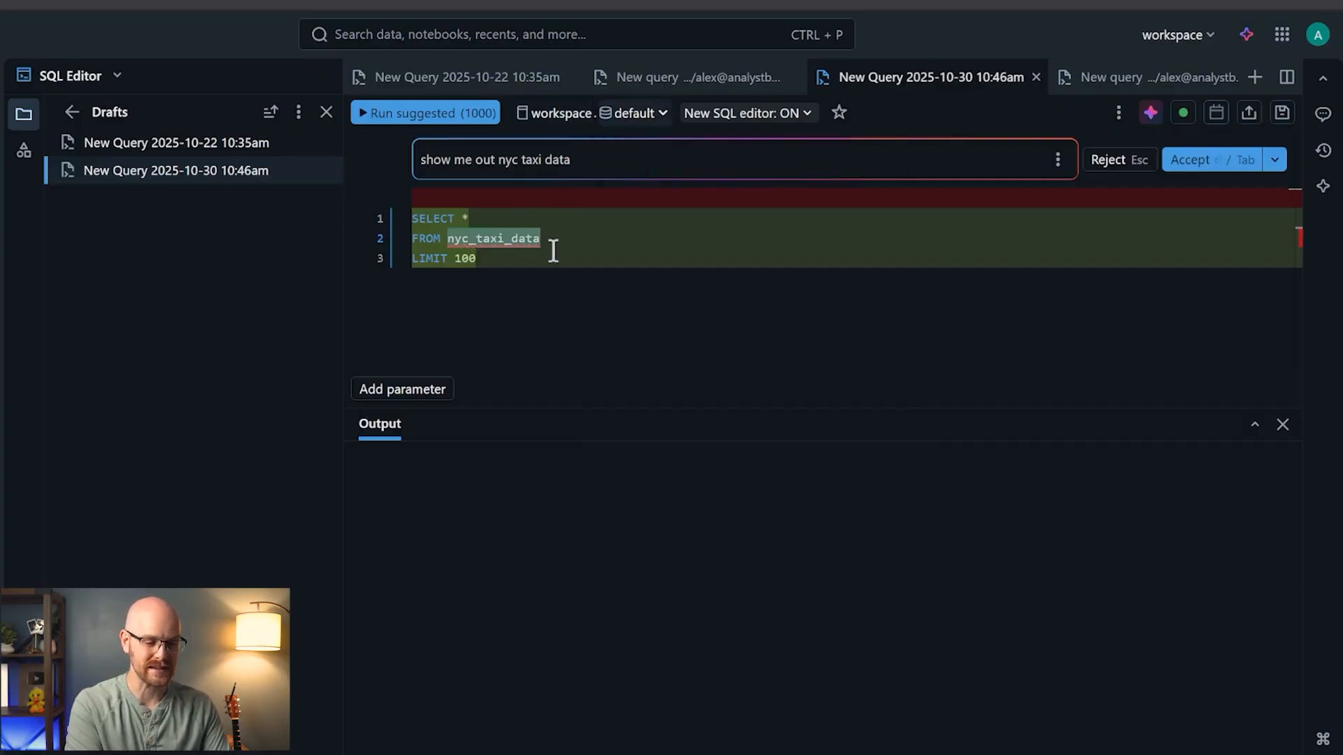
left_click(580, 117)
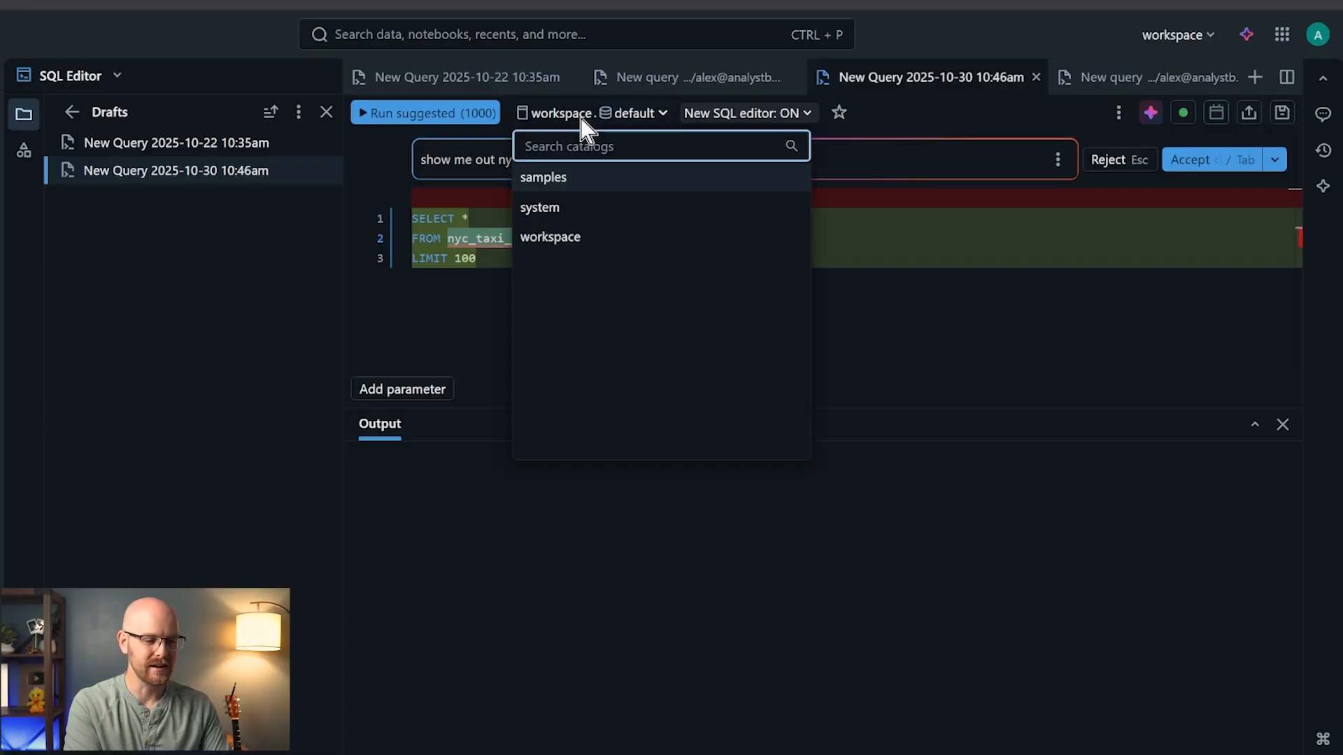
left_click(586, 180)
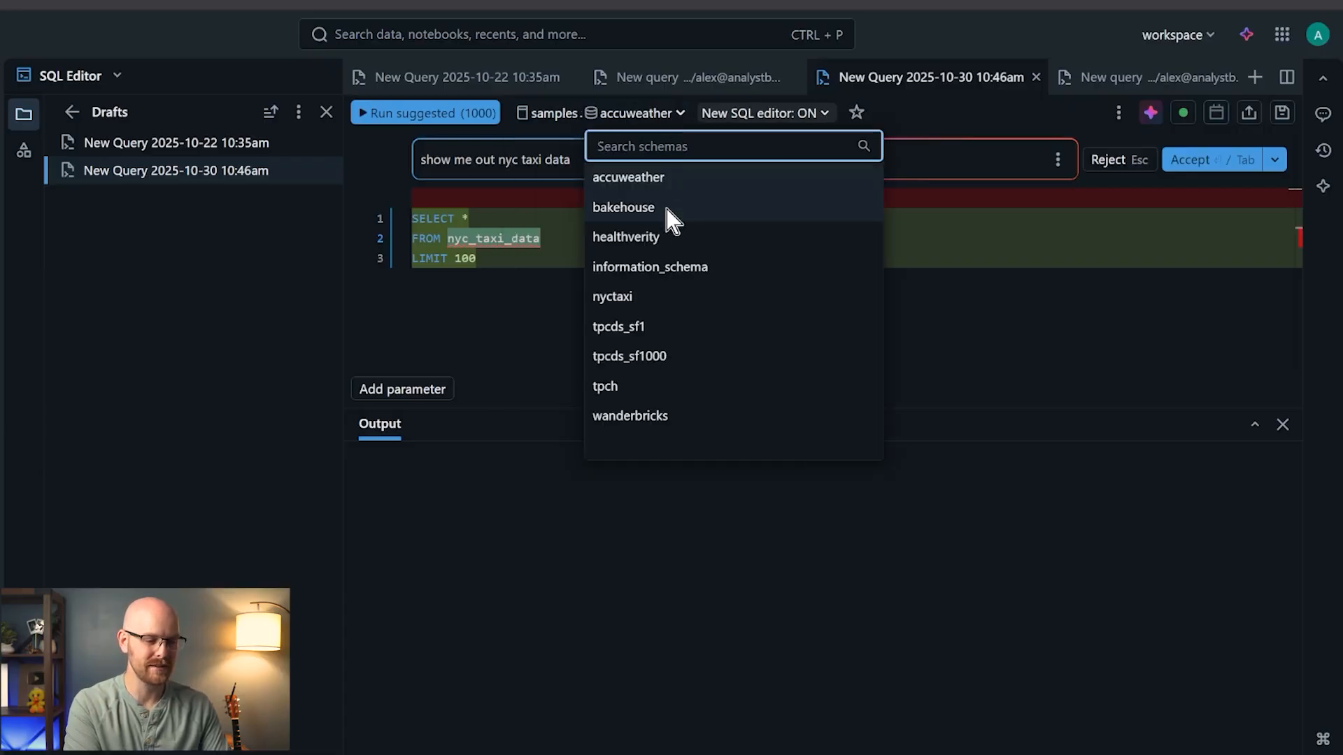
left_click(663, 297)
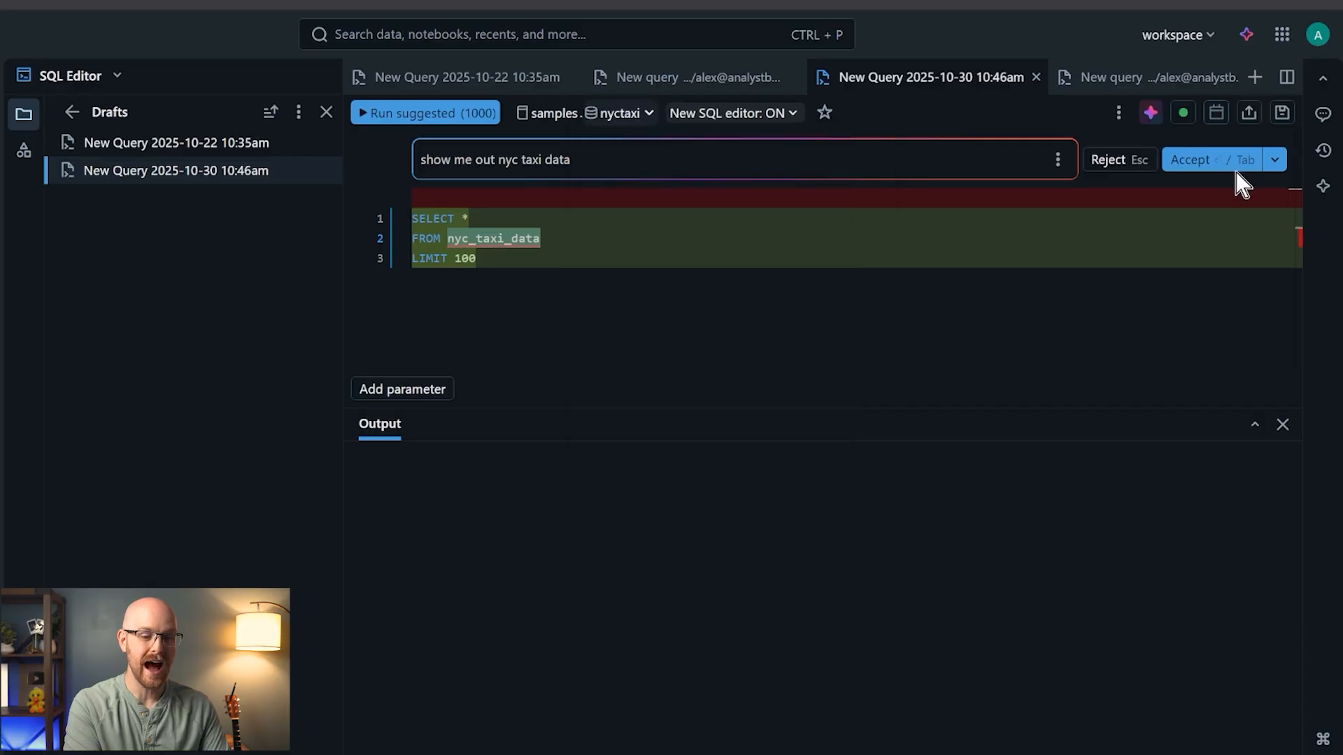
left_click(1189, 165)
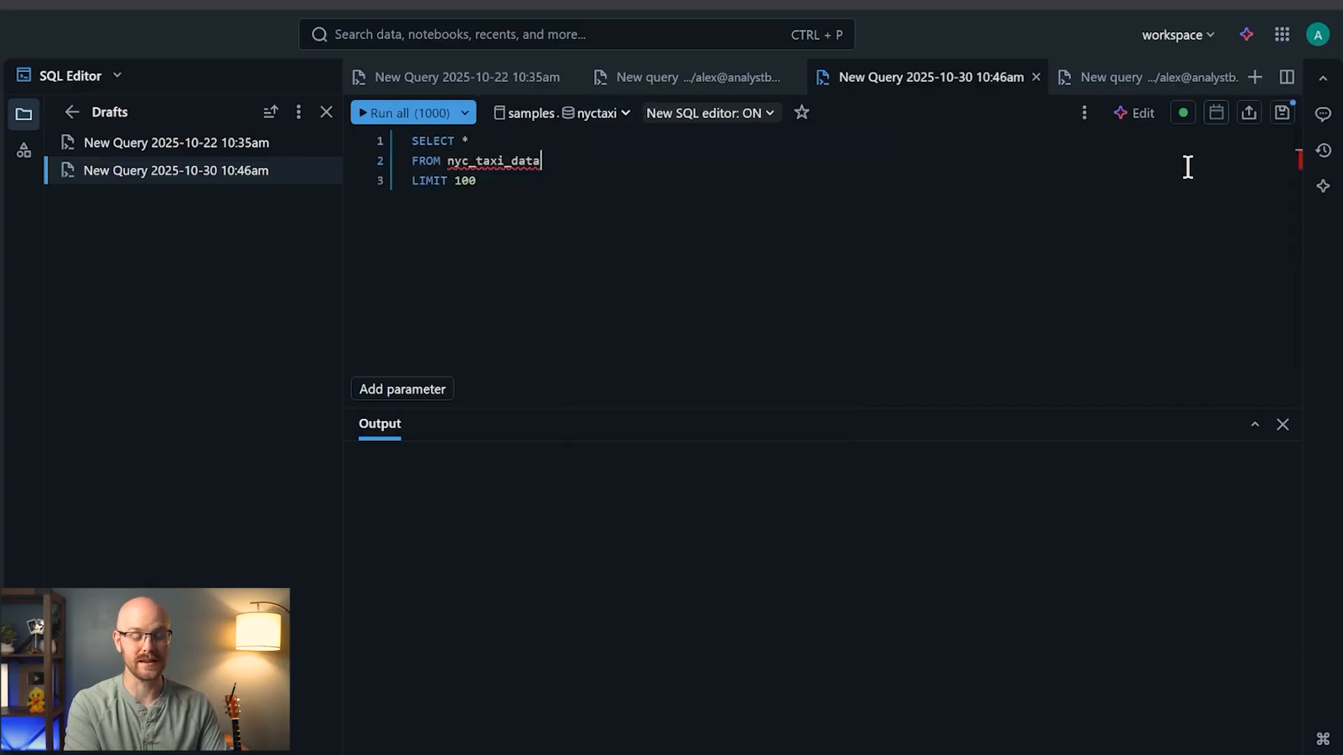
- Run the query, hit TABLE_OR_VIEW_NOT_FOUND, and get the Assistant's /fix using samples.nyctaxi.trips
left_click(393, 114)
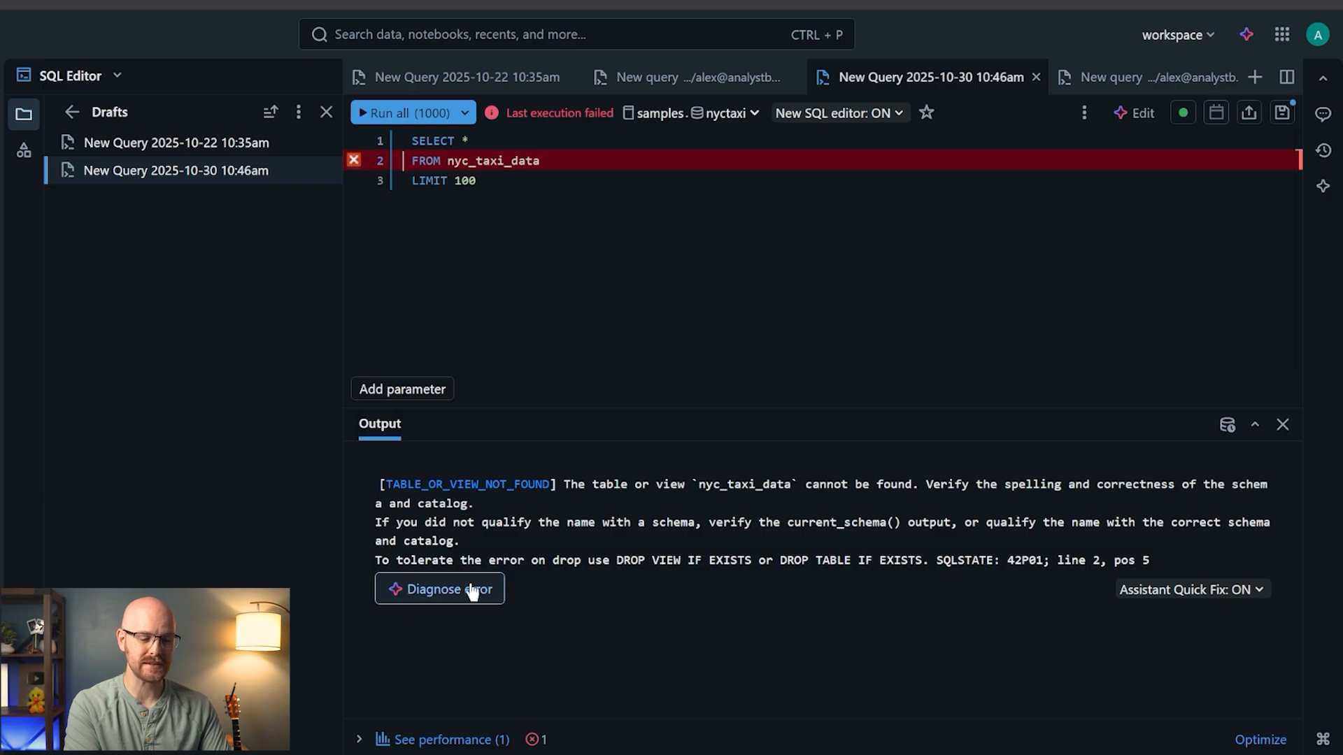
left_click(442, 596)
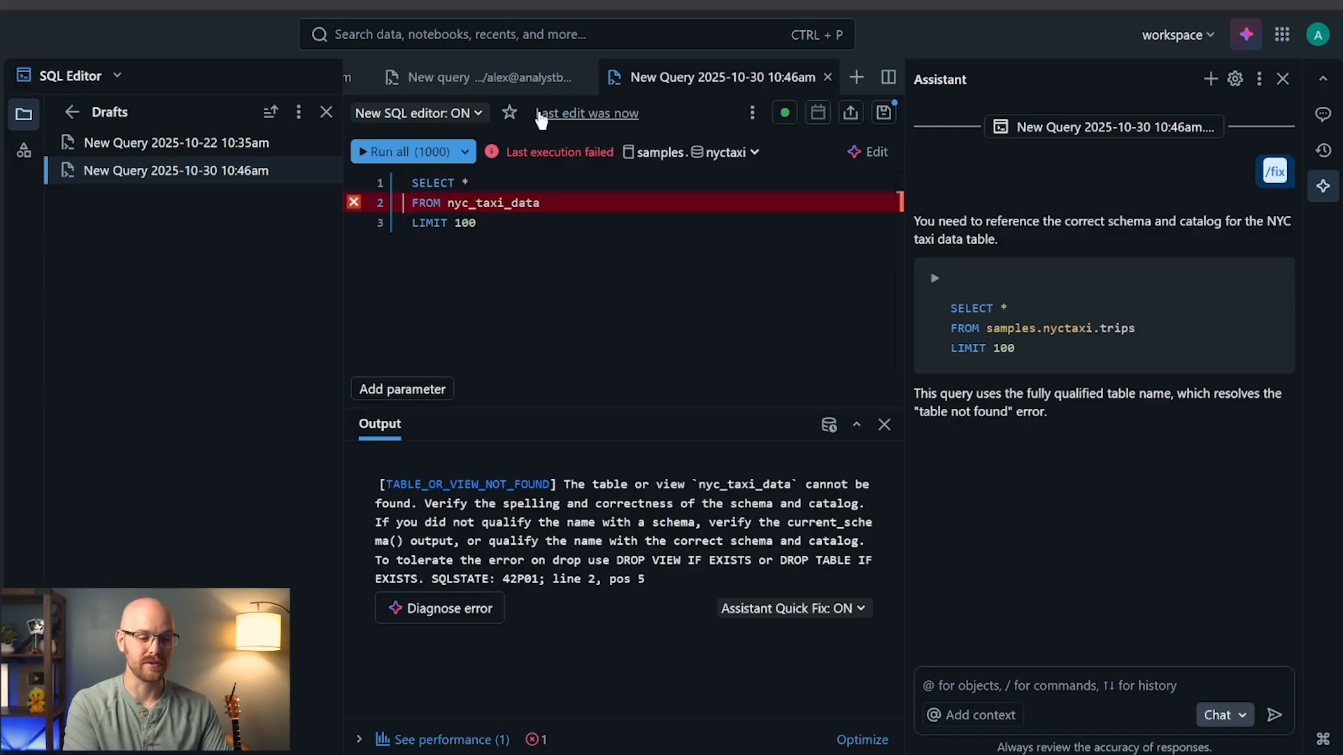
mouse_move(582, 119)
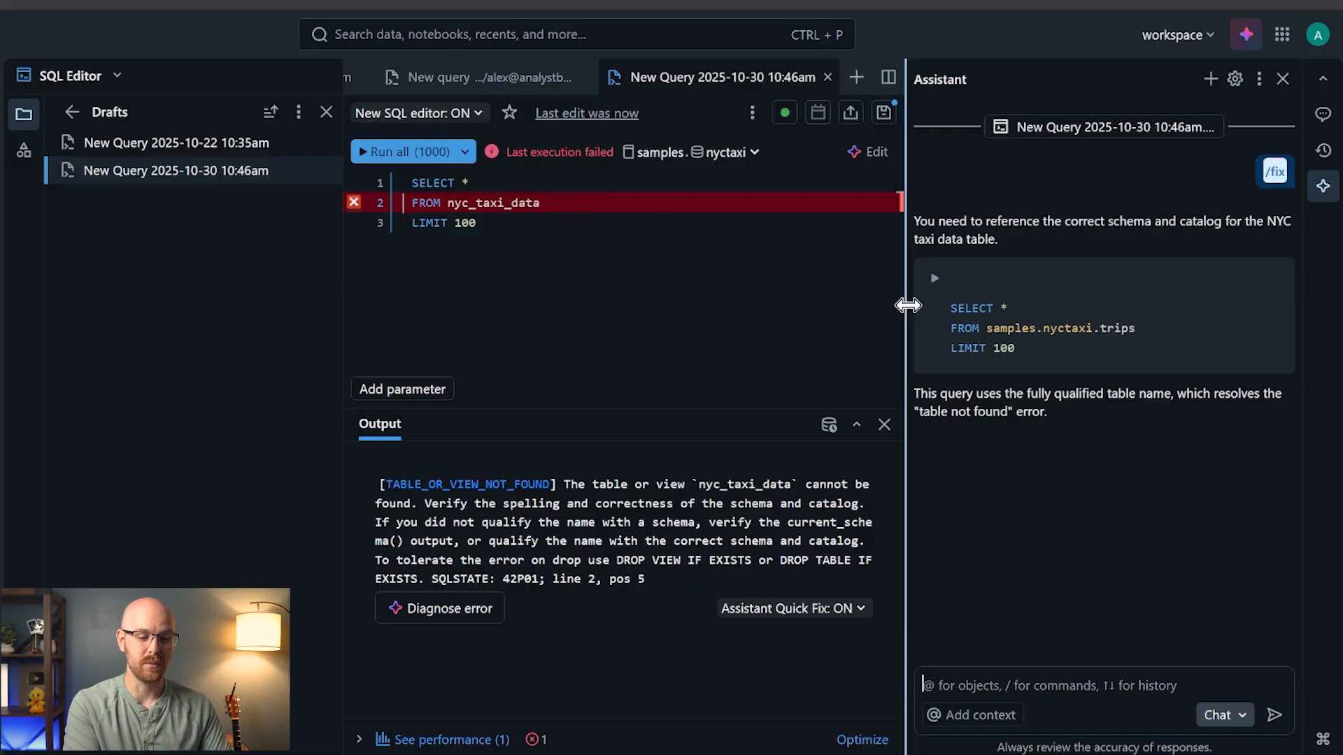
- Run the Assistant's fixed SELECT * FROM samples.nyctaxi.trips LIMIT 100, put it in the editor, and close the panel
left_click(934, 279)
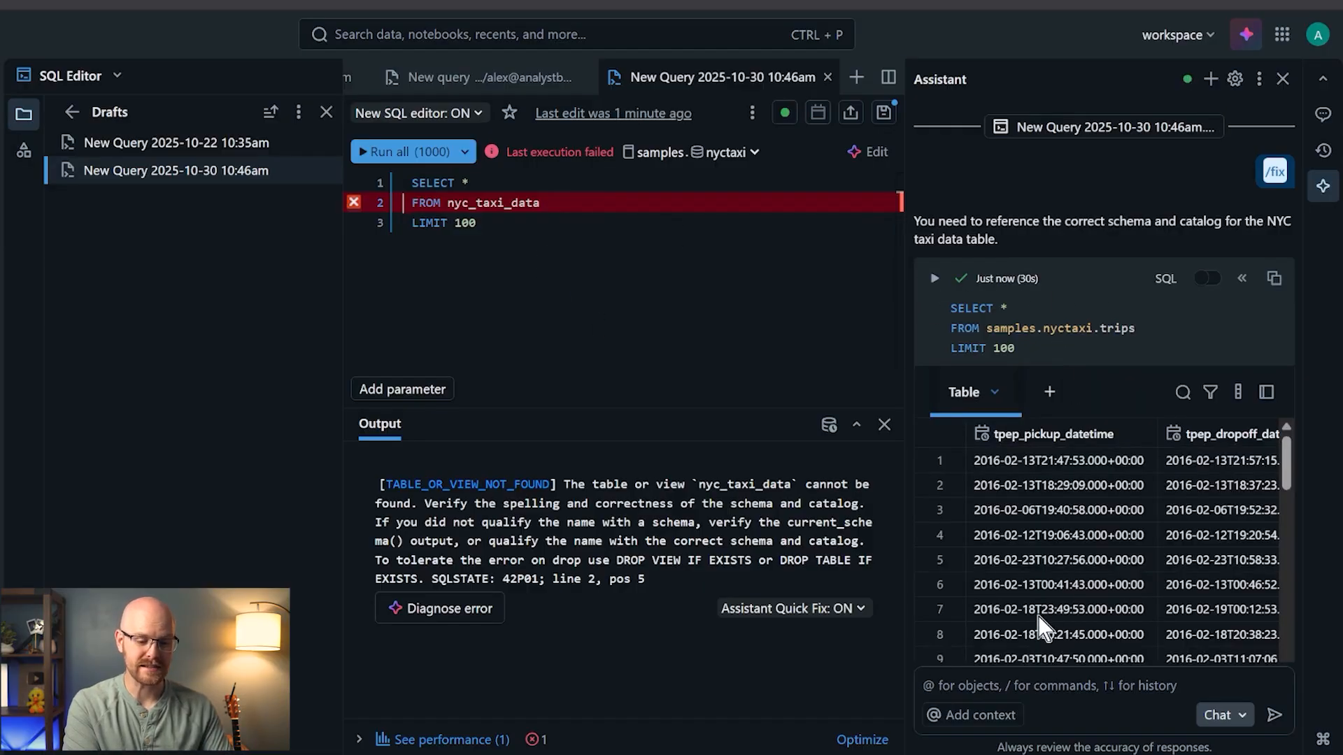
scroll(1043, 622, "right", 3)
scroll(1042, 622, "left", 3)
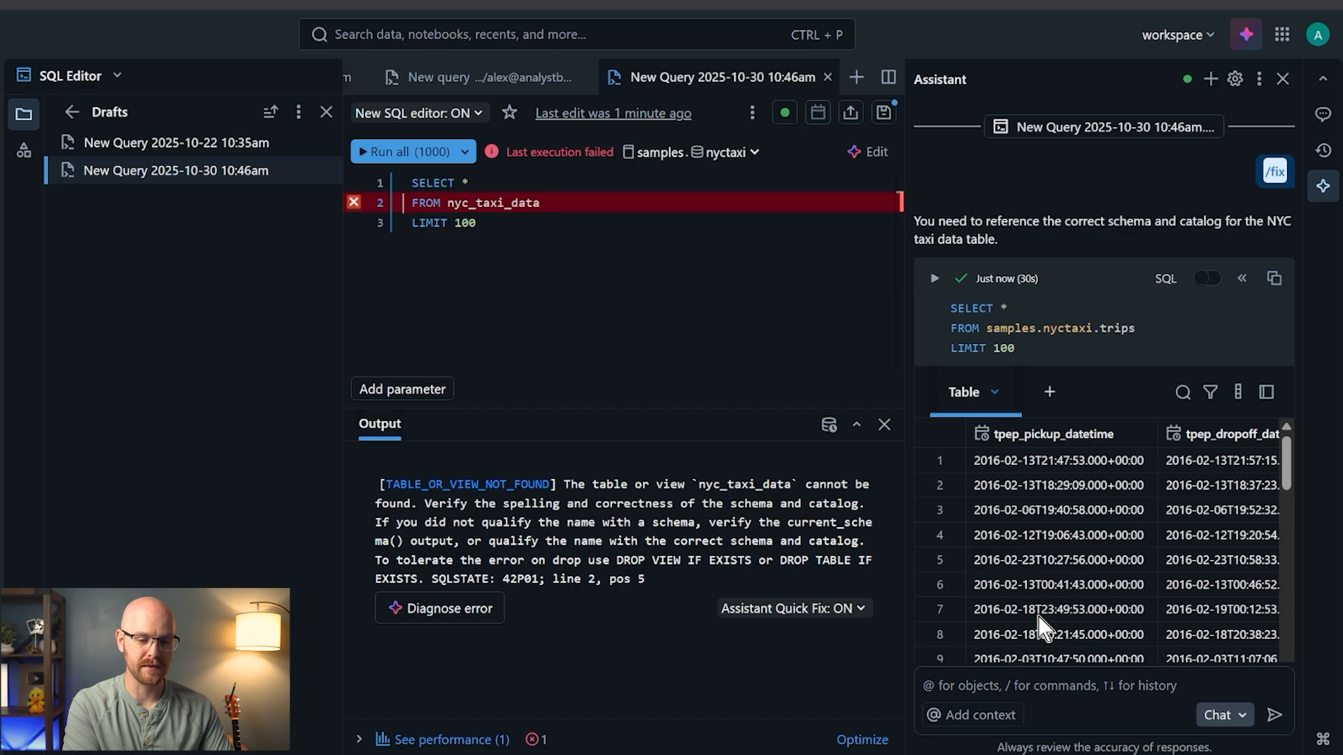
left_click(1243, 284)
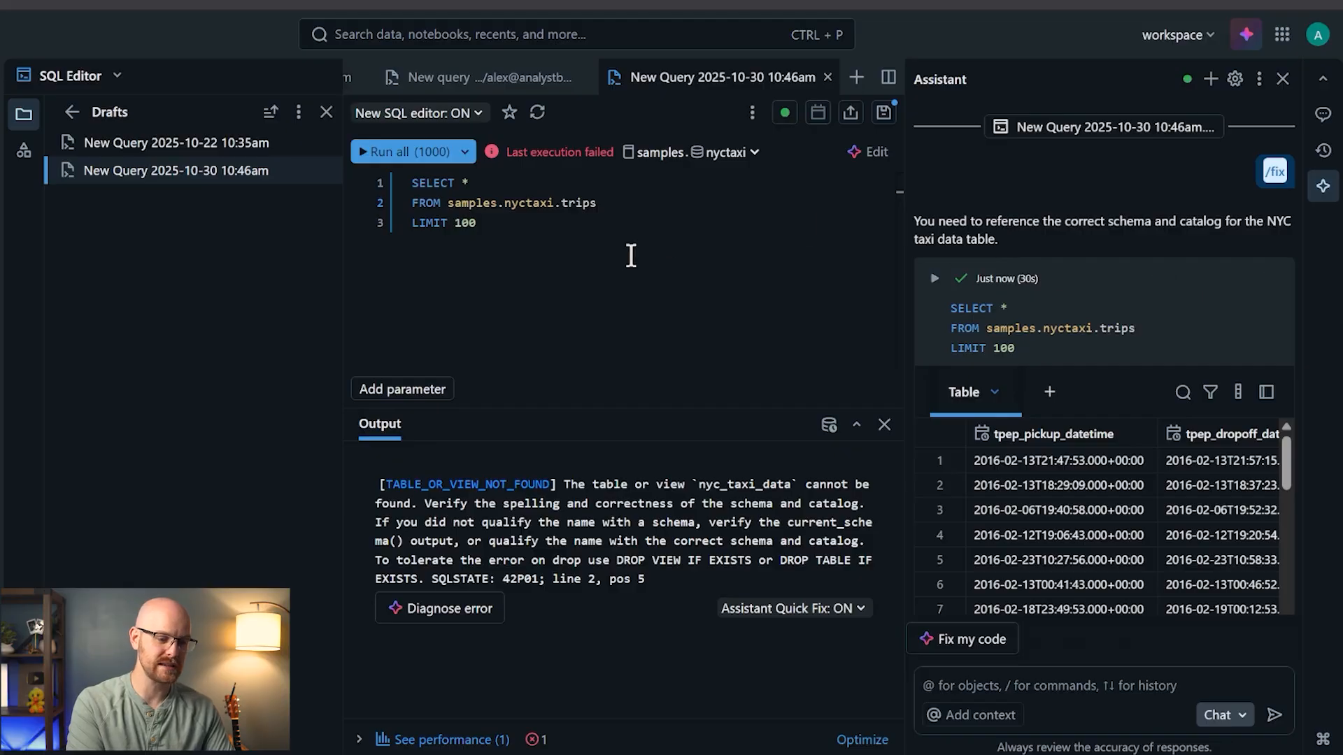
left_click(1283, 79)
left_click(588, 197)
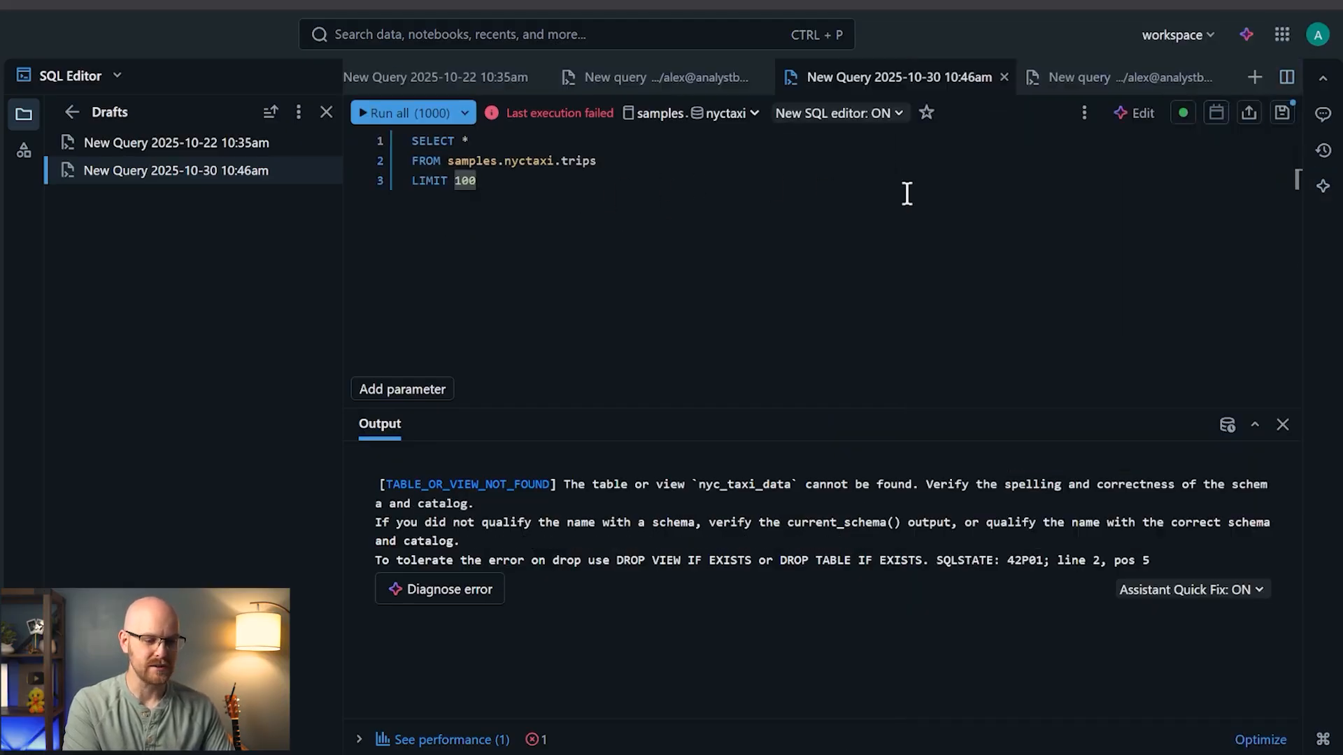
- Open the inline AI prompt over the trips query and browse its slash commands, leaving it empty
left_click(1137, 113)
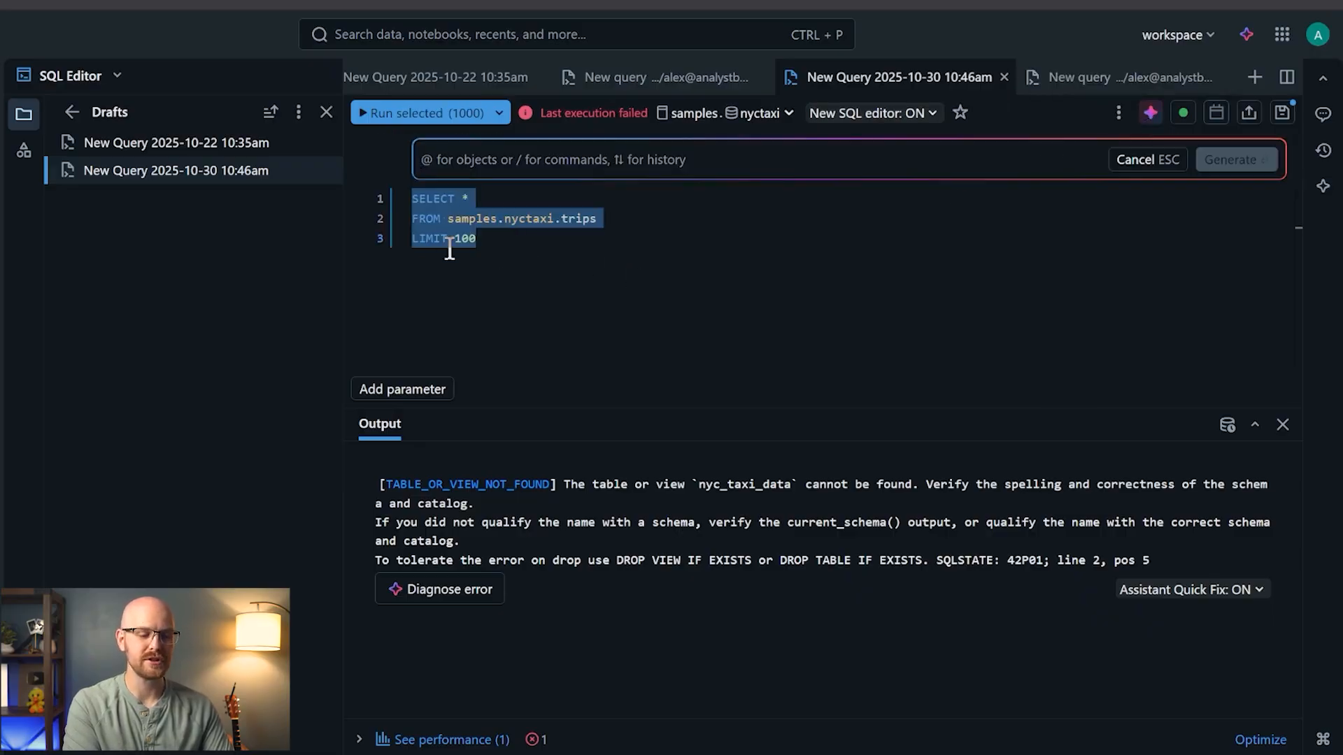
type("/")
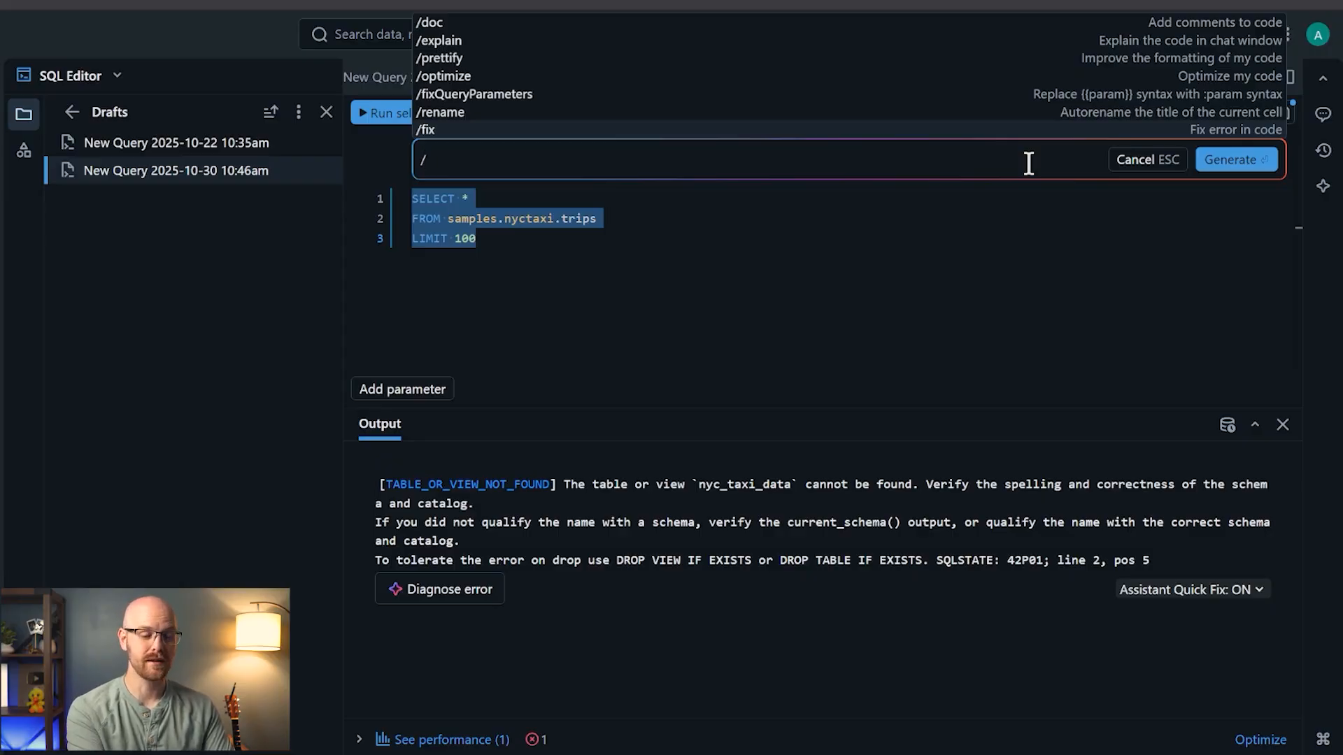
key("BackSpace")
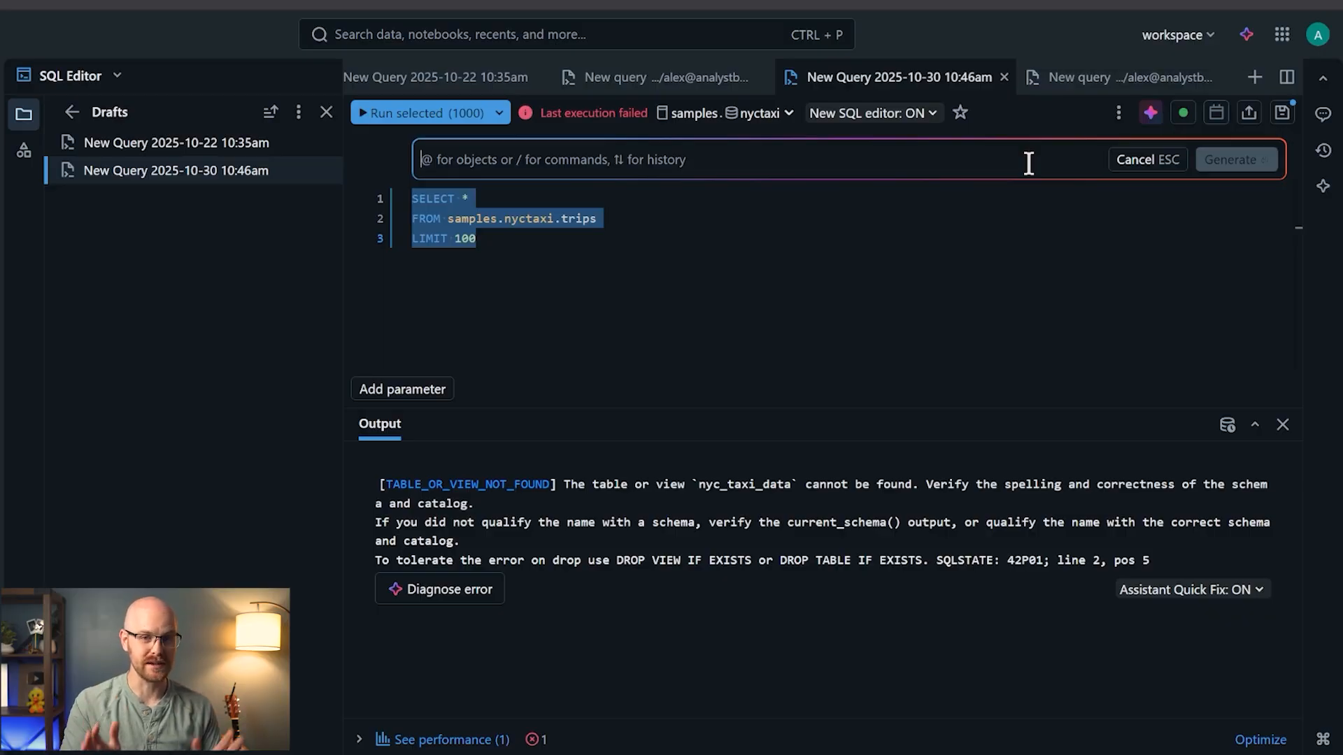
- Run the LIMIT 100 trips query, review its 100 result rows, and reopen the inline AI prompt
left_click(420, 113)
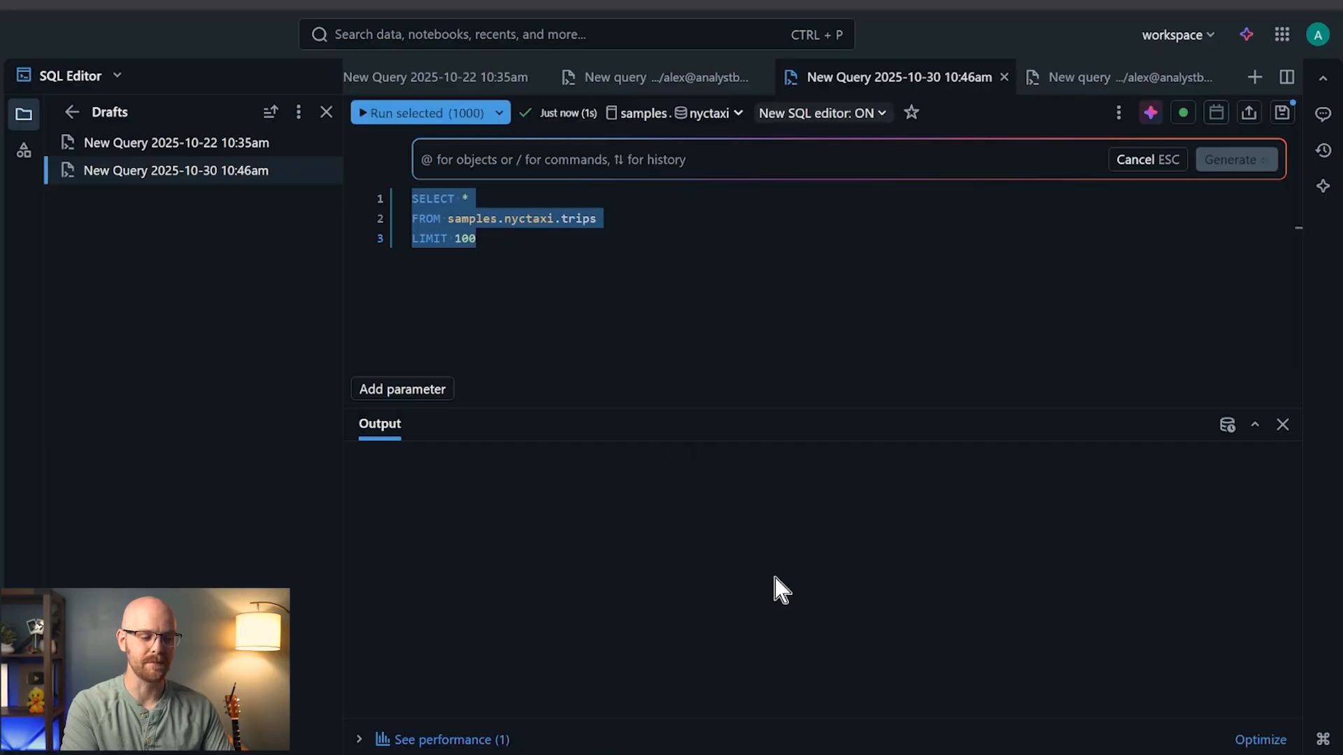
left_click(510, 246)
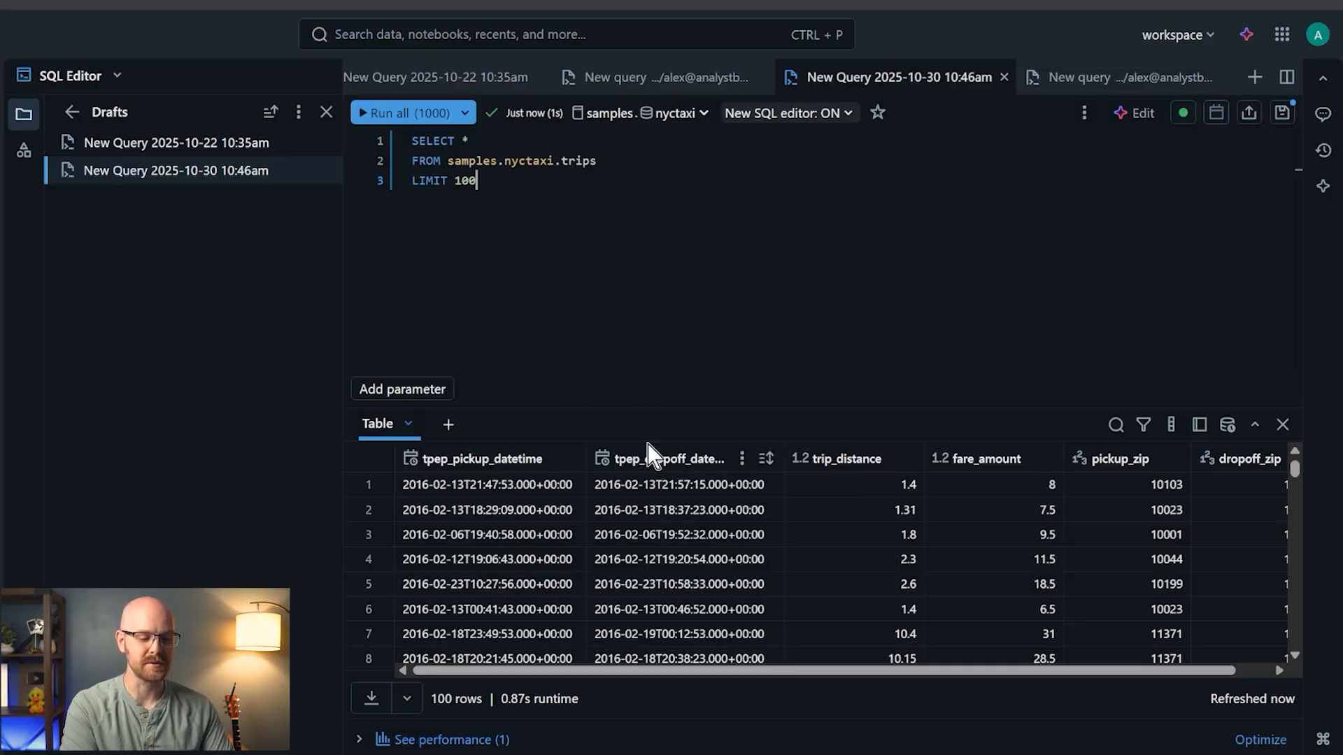
left_click(546, 365)
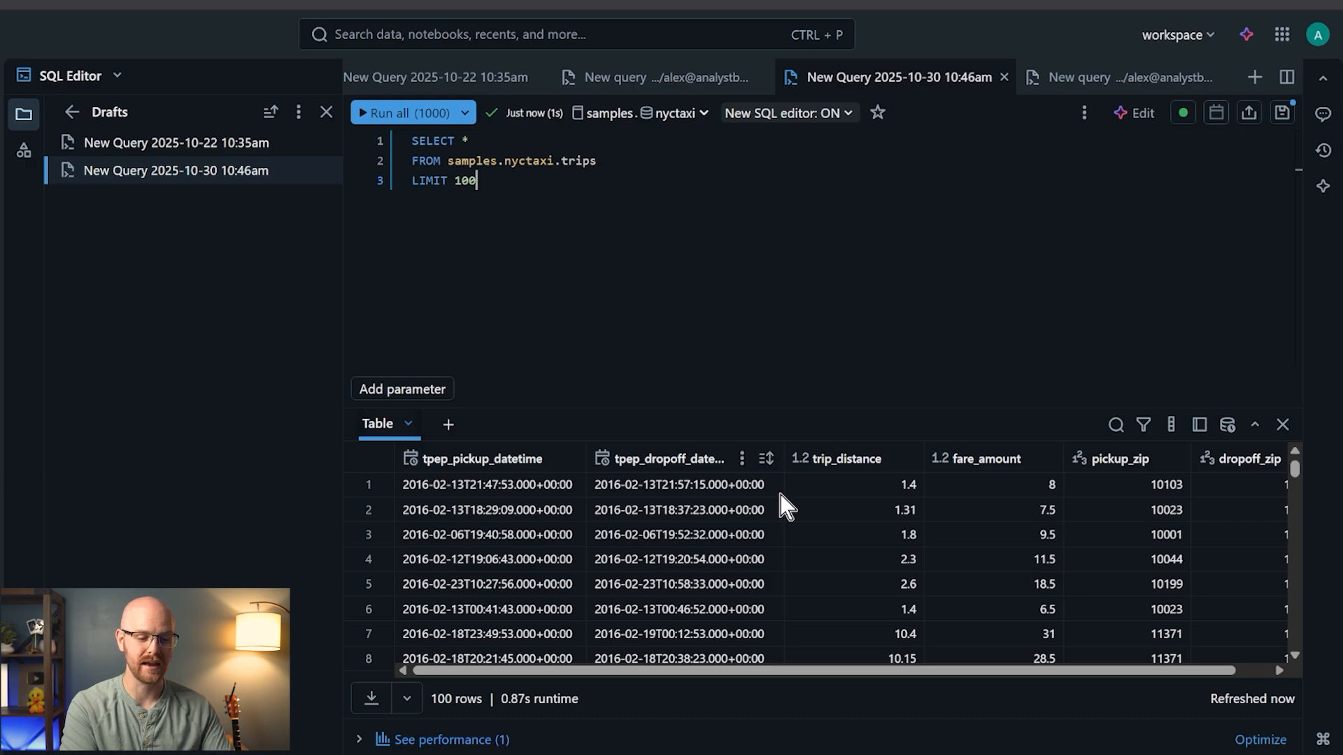
scroll(782, 544, "right", 1)
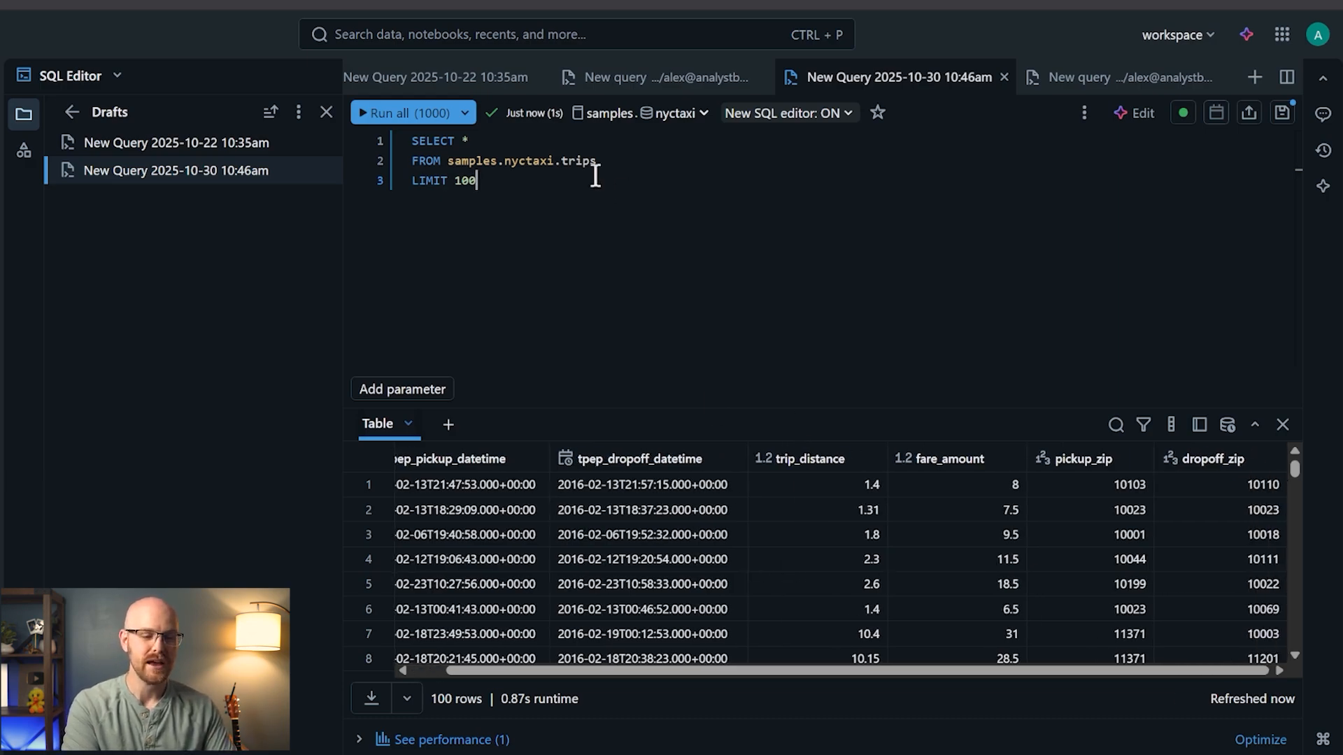
left_click(1139, 114)
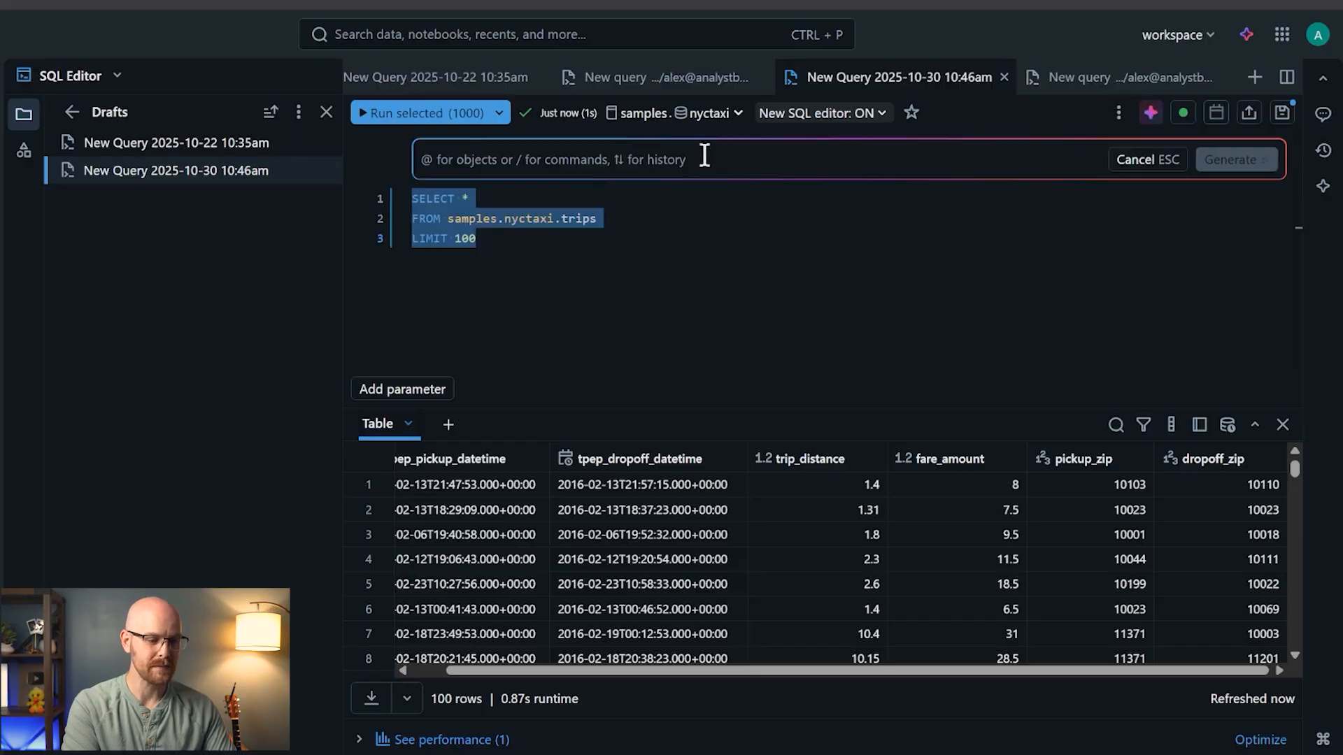
- Ask the AI for the average pickup-to-dropoff time, accept it, and run it, getting 906.96 seconds
type("I want the ")
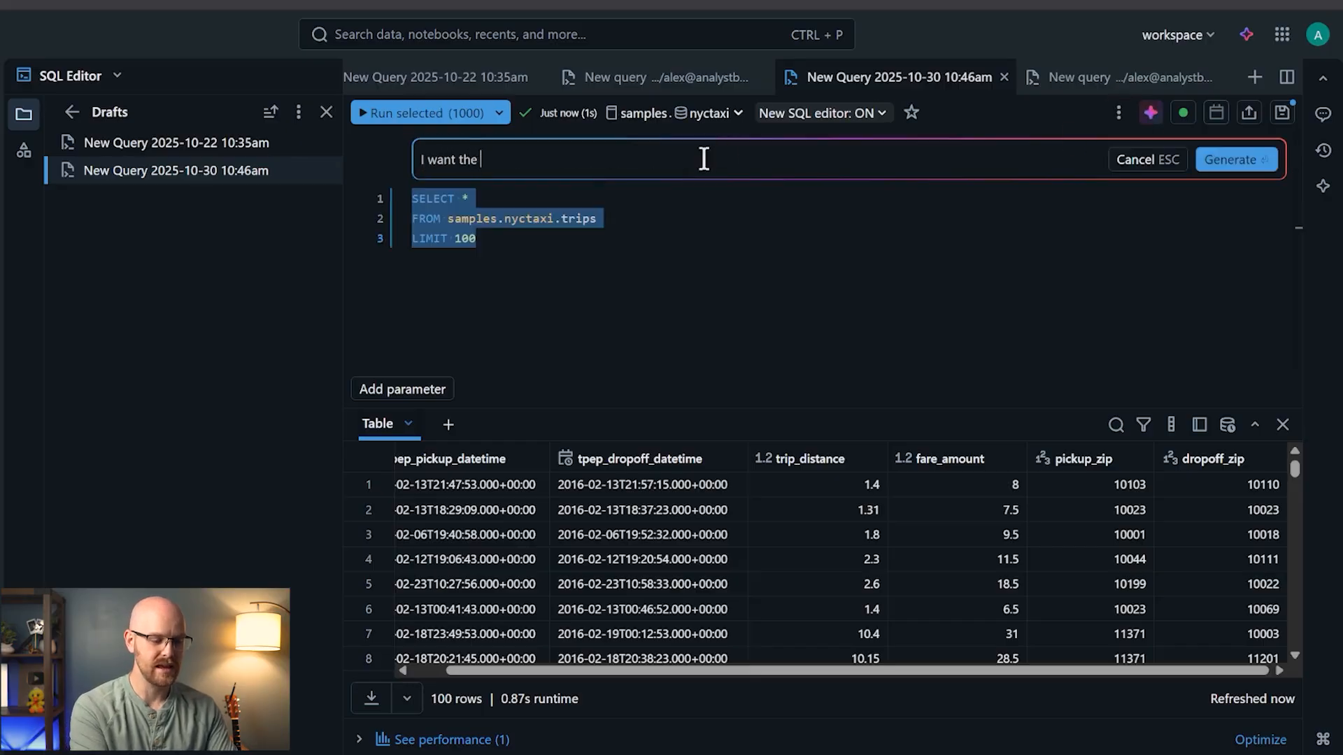
type("average tim")
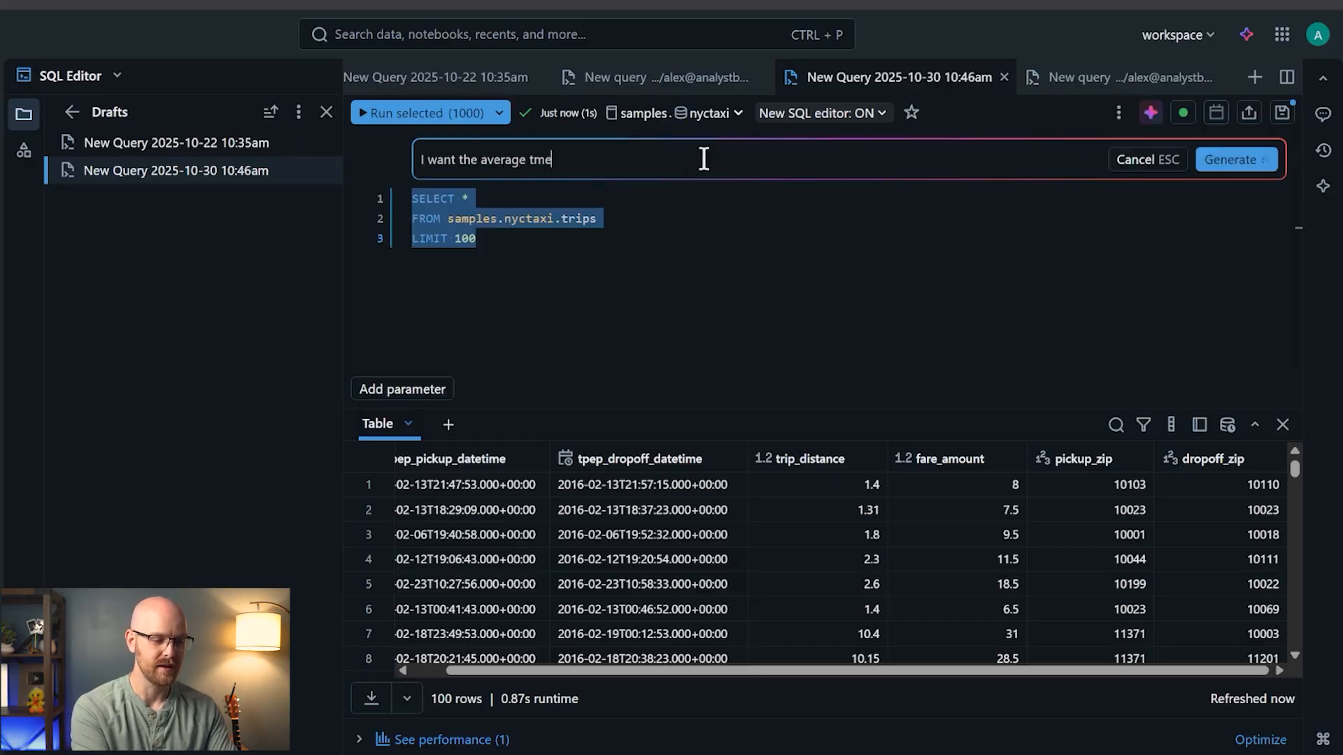
type("e it took be")
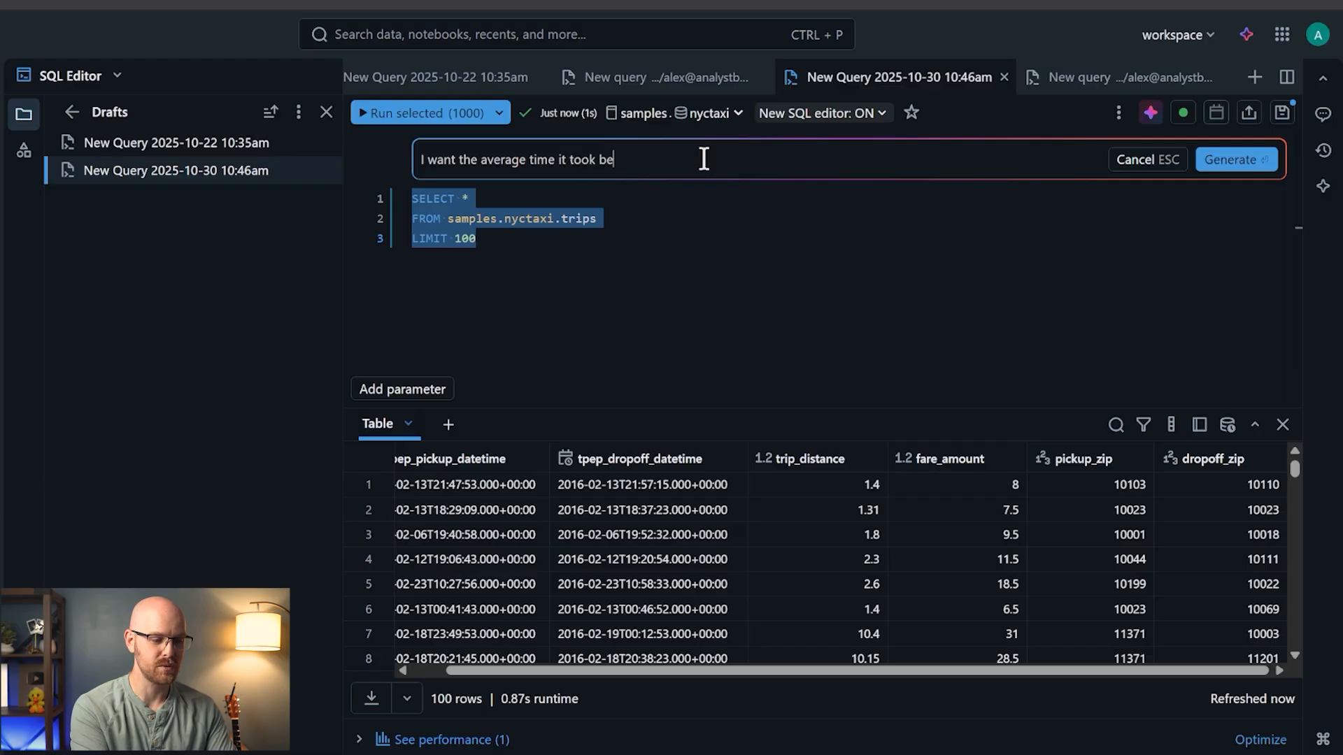
type("tween")
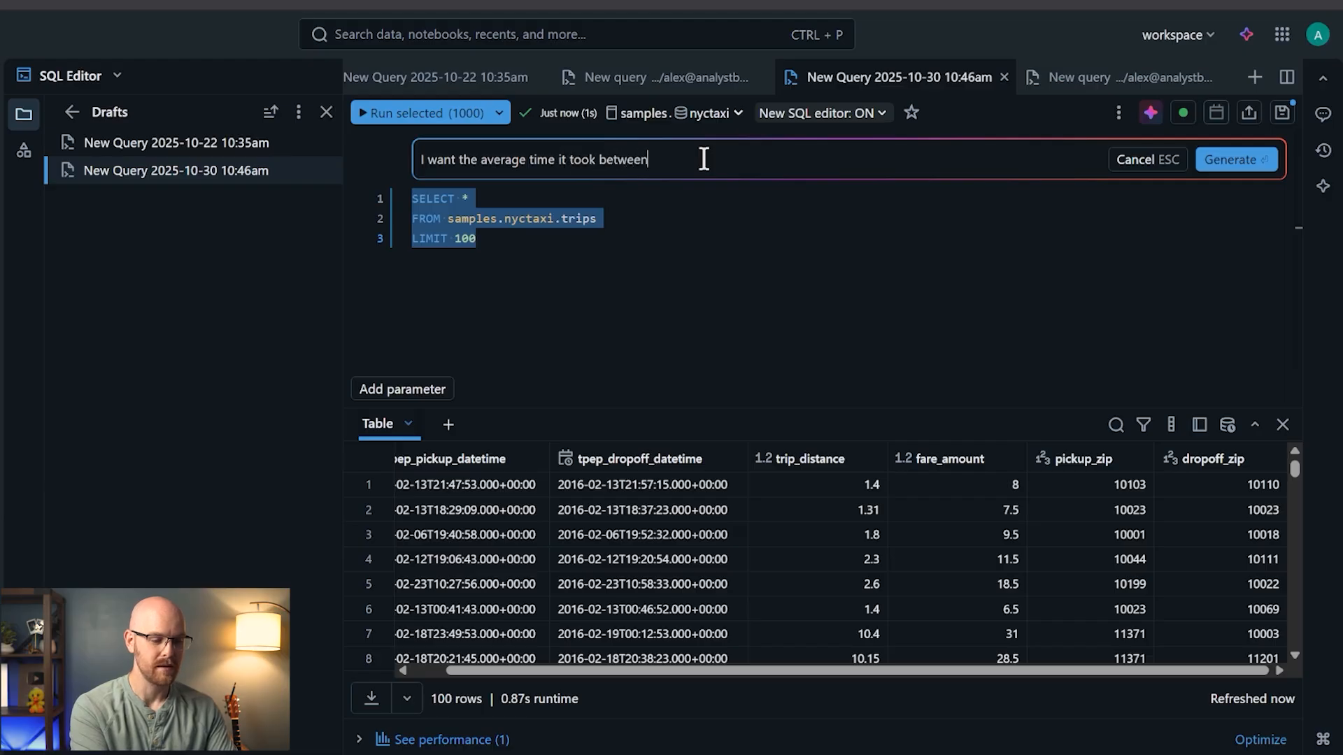
type(" pickup and d")
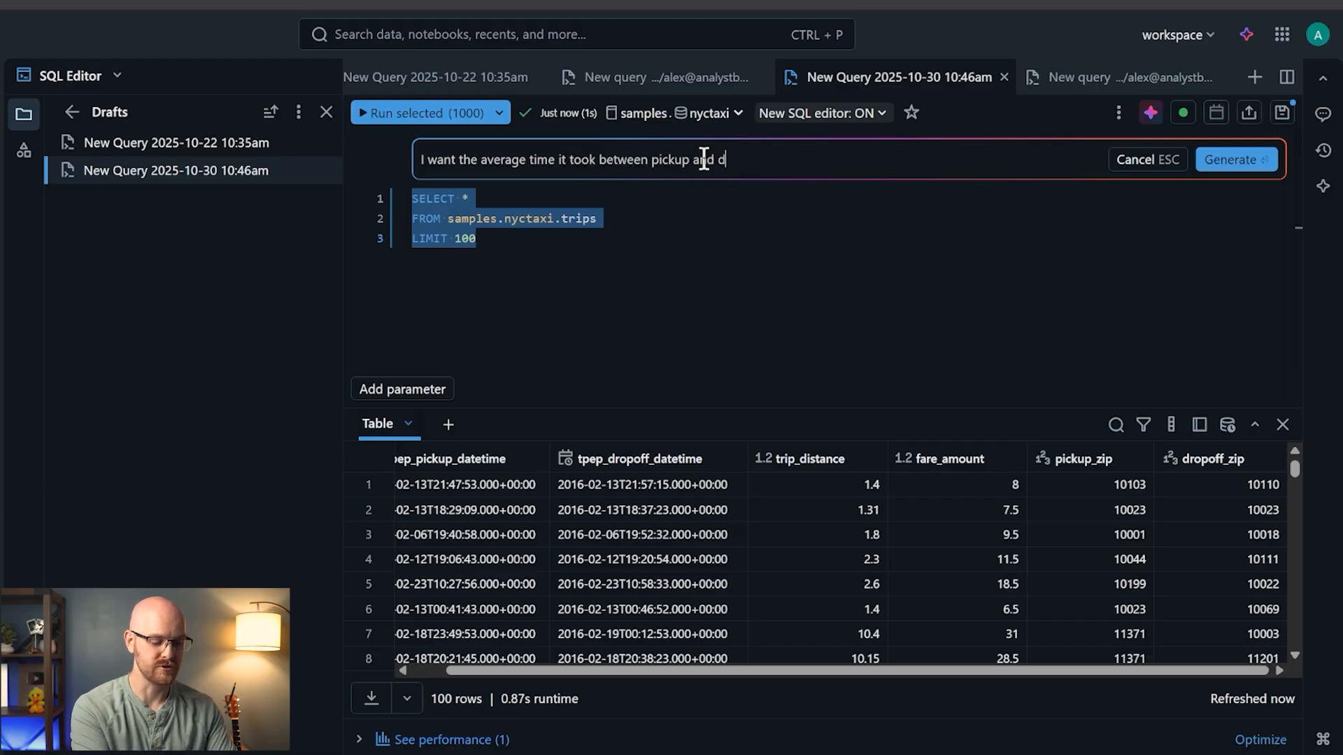
type("ropoff")
key("Return")
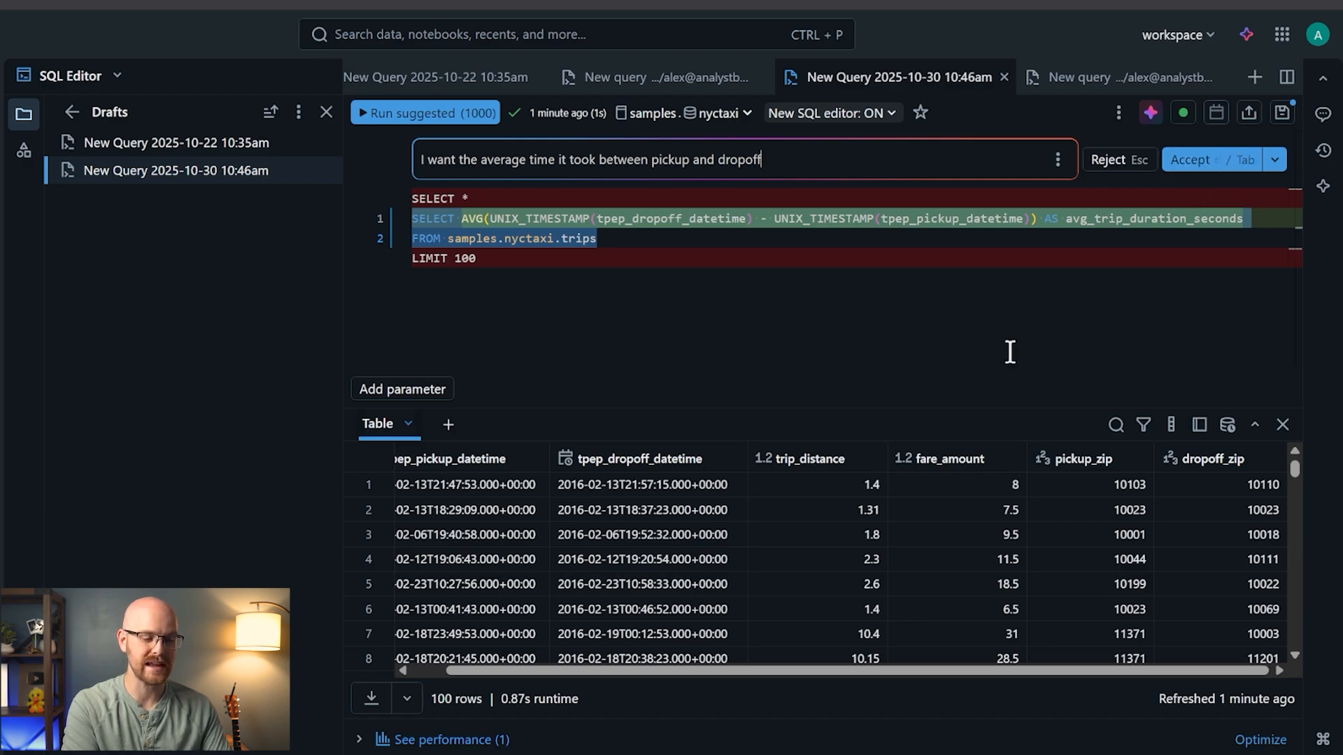
key("Tab")
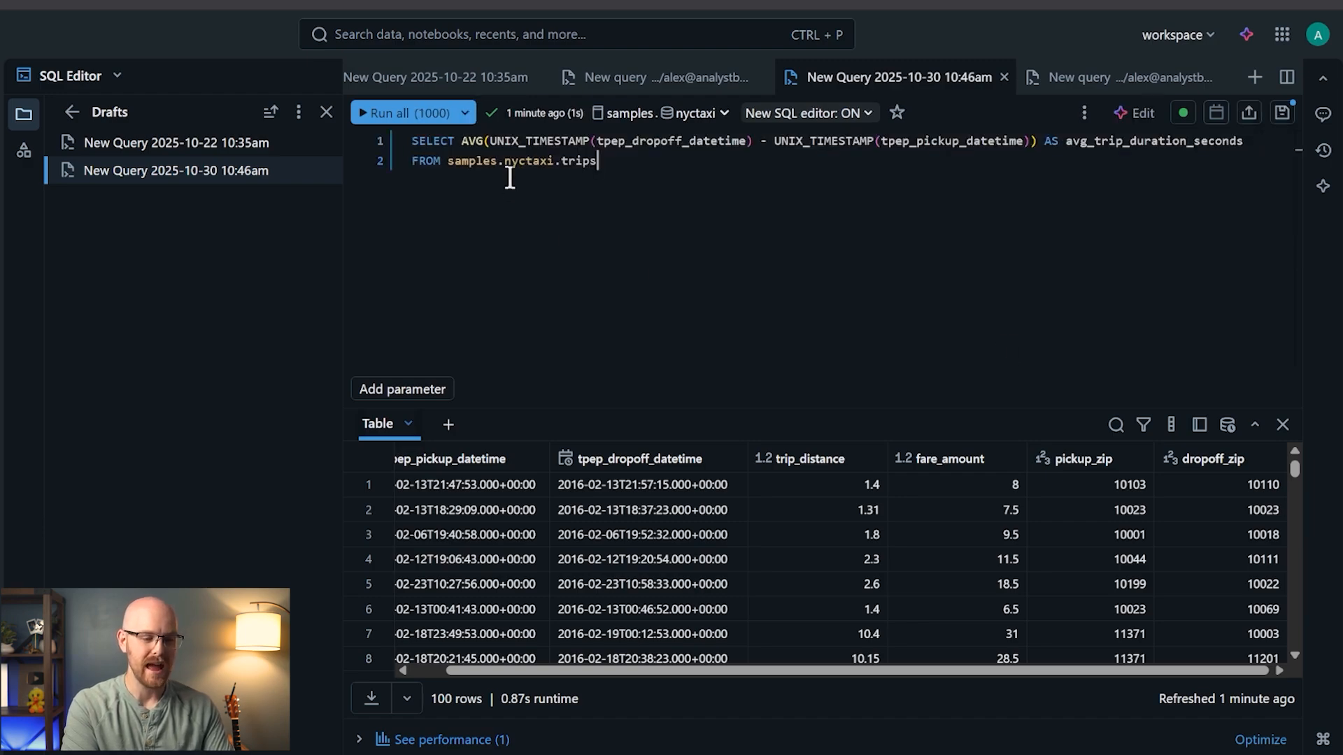
double_click(655, 141)
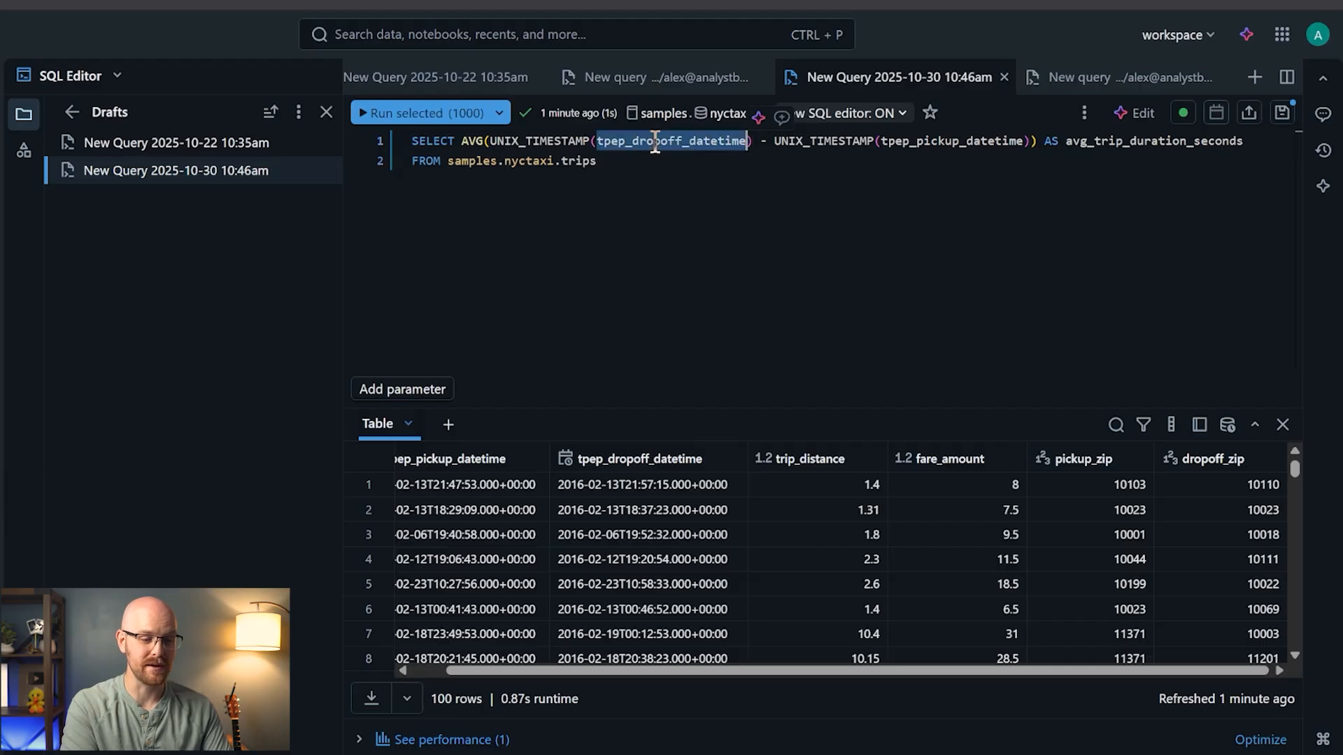
double_click(942, 140)
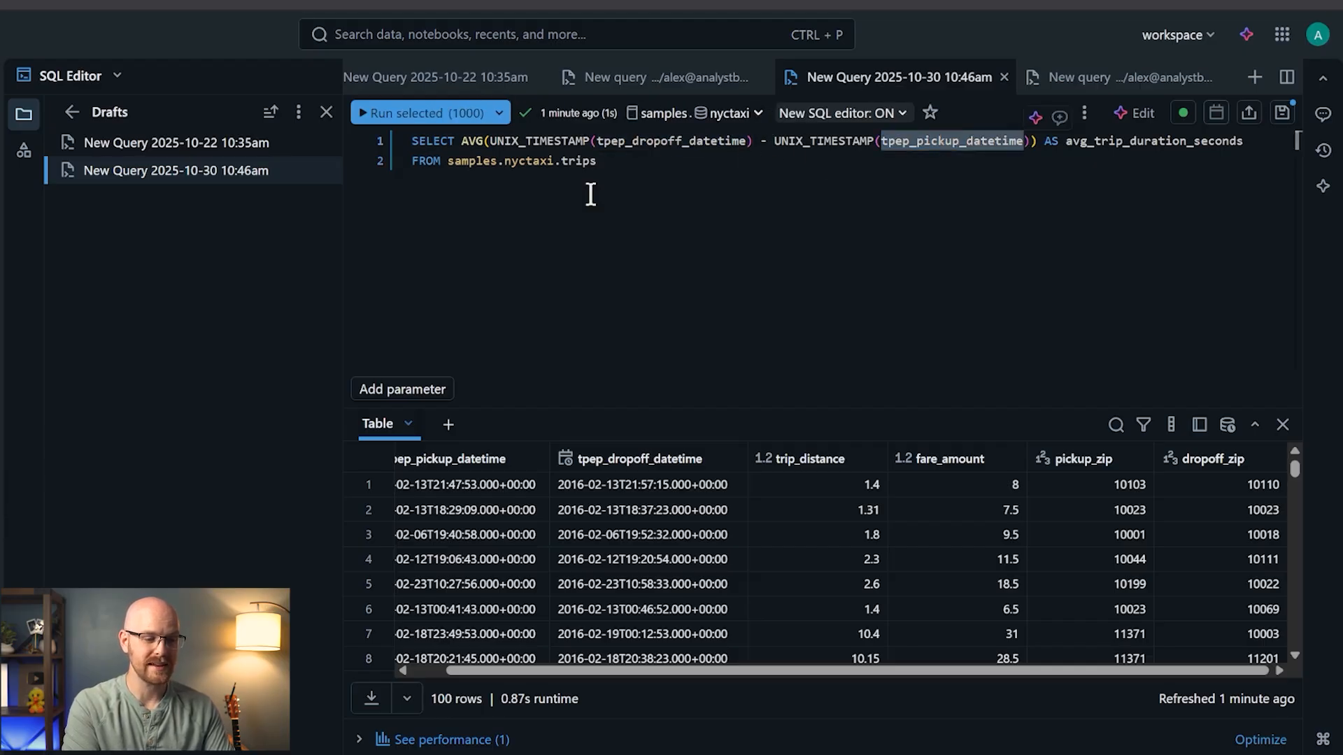
left_click(638, 166)
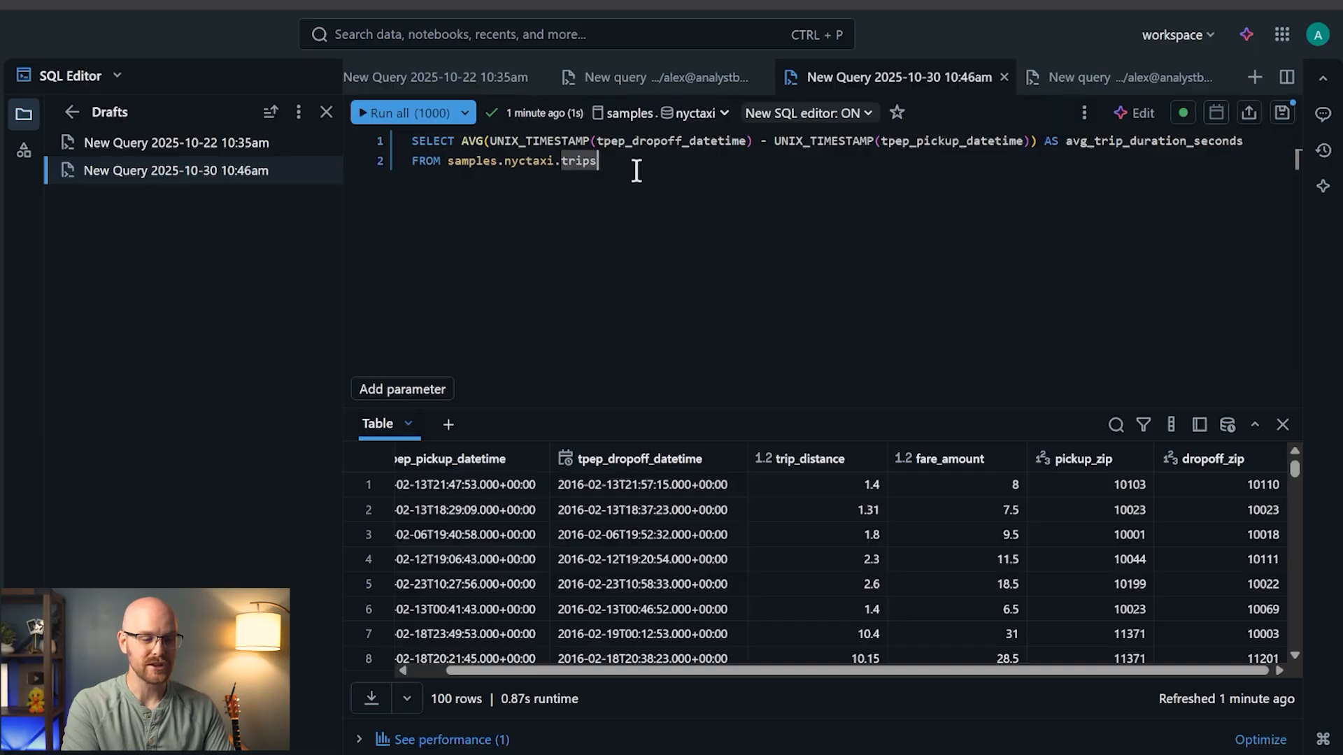
left_click(413, 117)
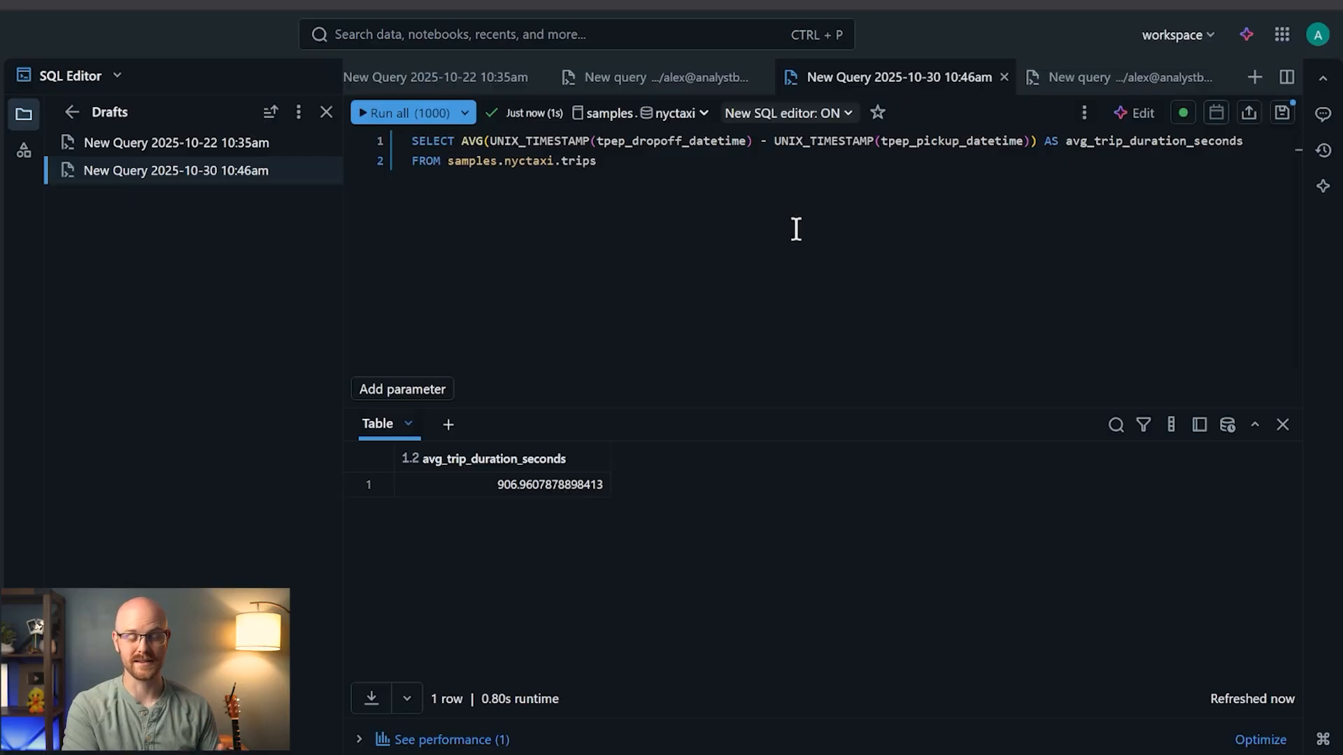
- Have the AI rewrite the average duration in minutes, not seconds, and run it for 15.116
left_click(1140, 113)
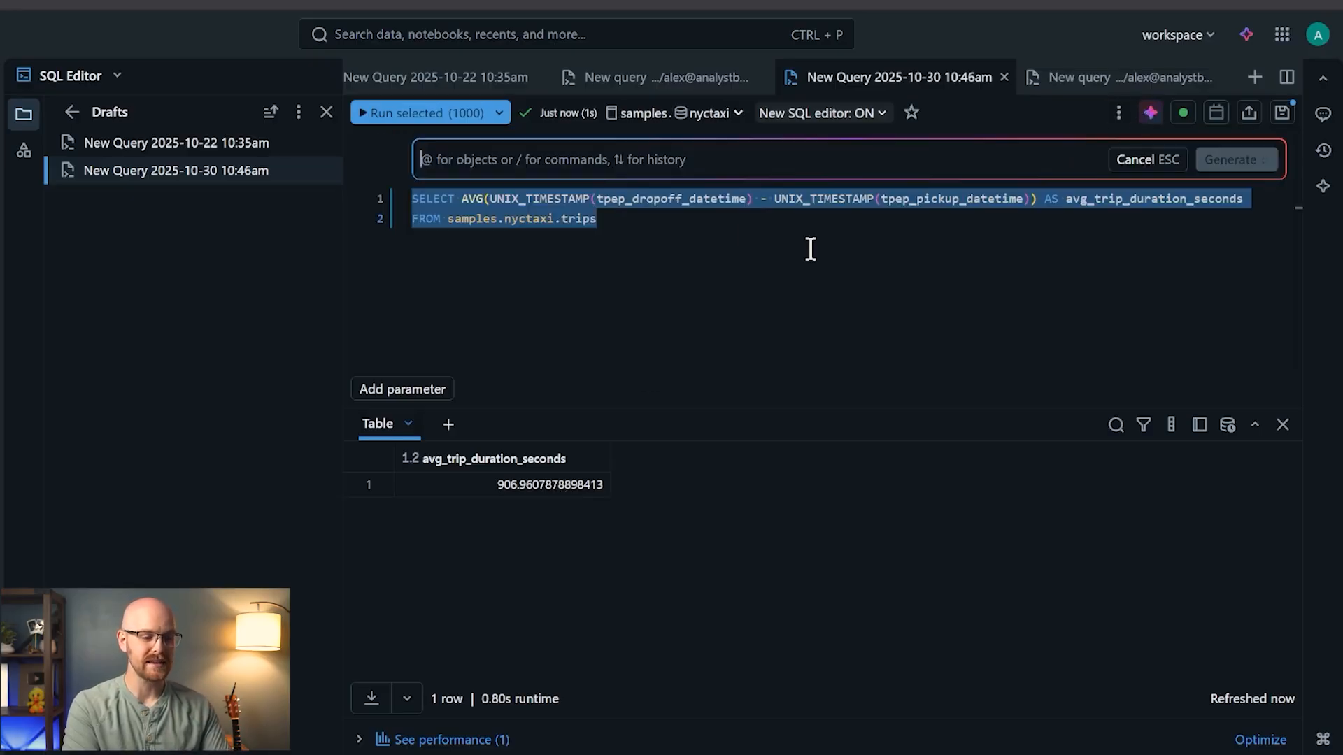
type("I want the ")
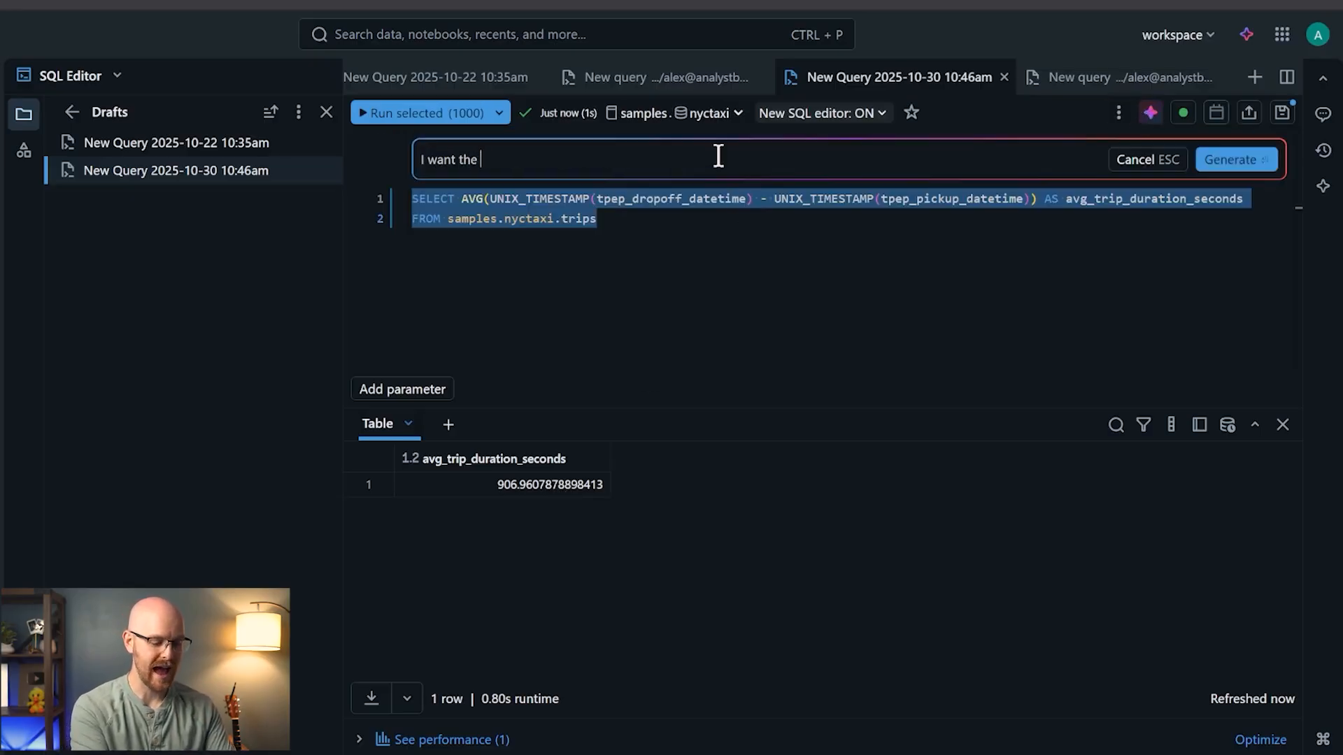
type("average to be in minute")
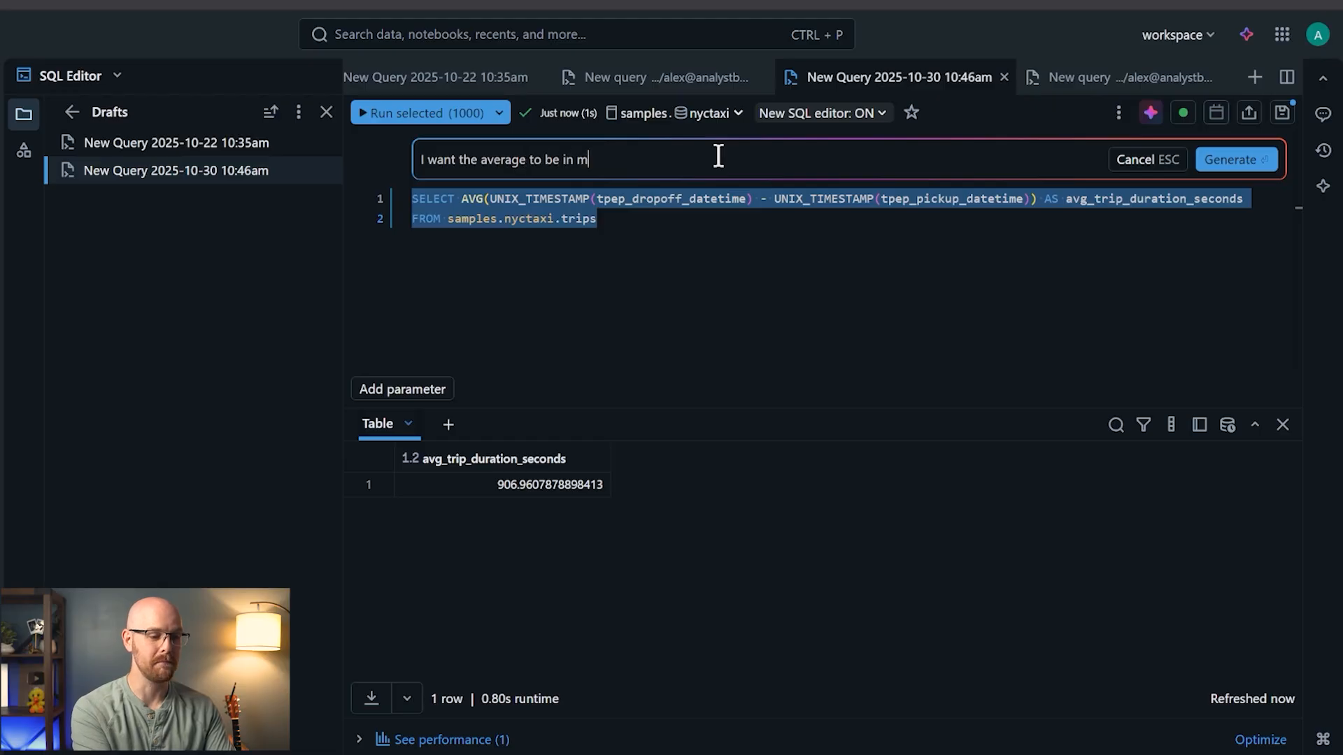
key("BackSpace")
key("BackSpace")
key("BackSpace")
type("utes, not")
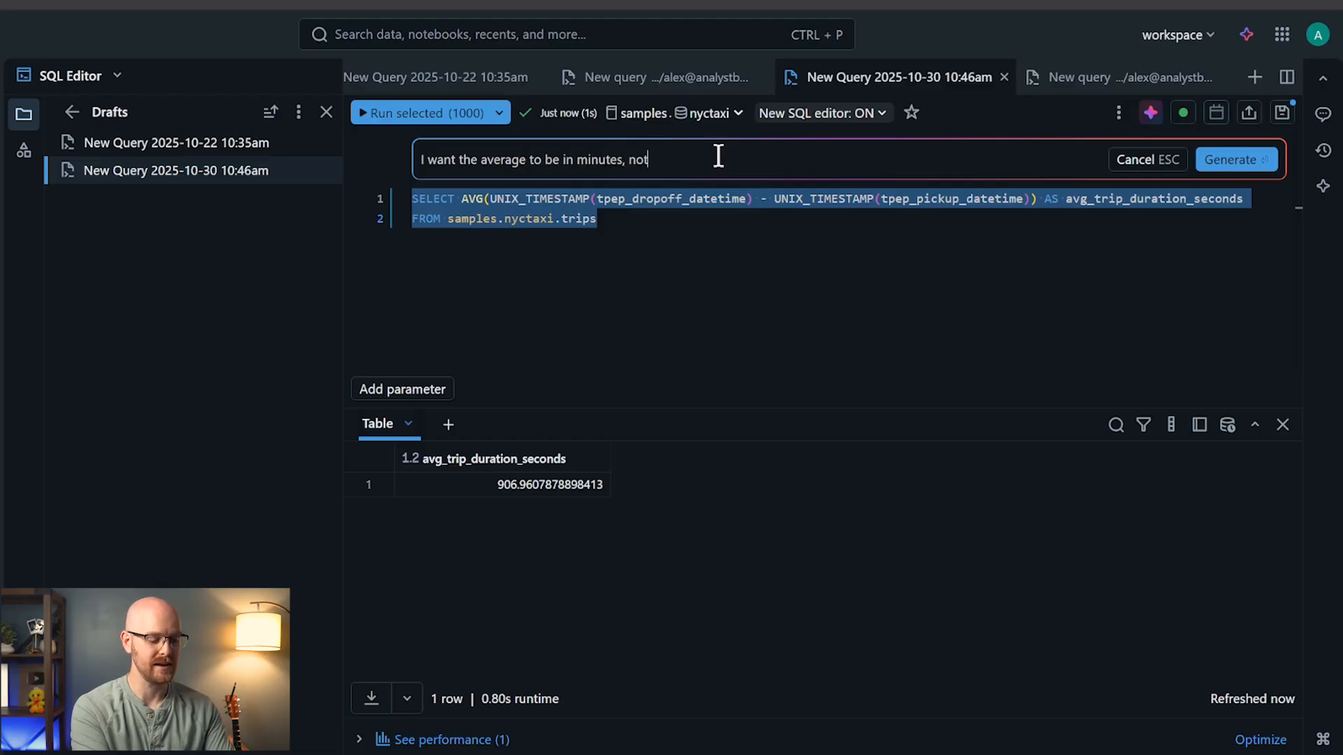
type(" seconds")
key("Return")
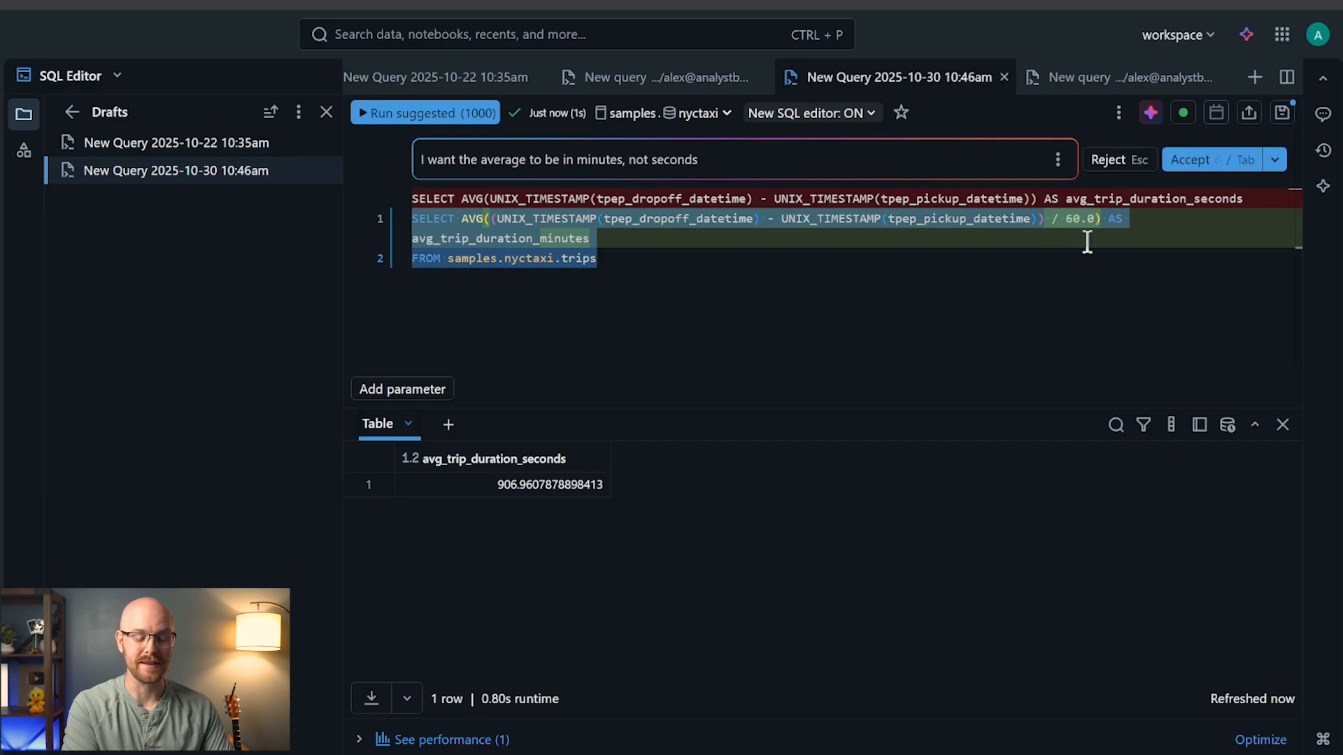
left_click(1191, 162)
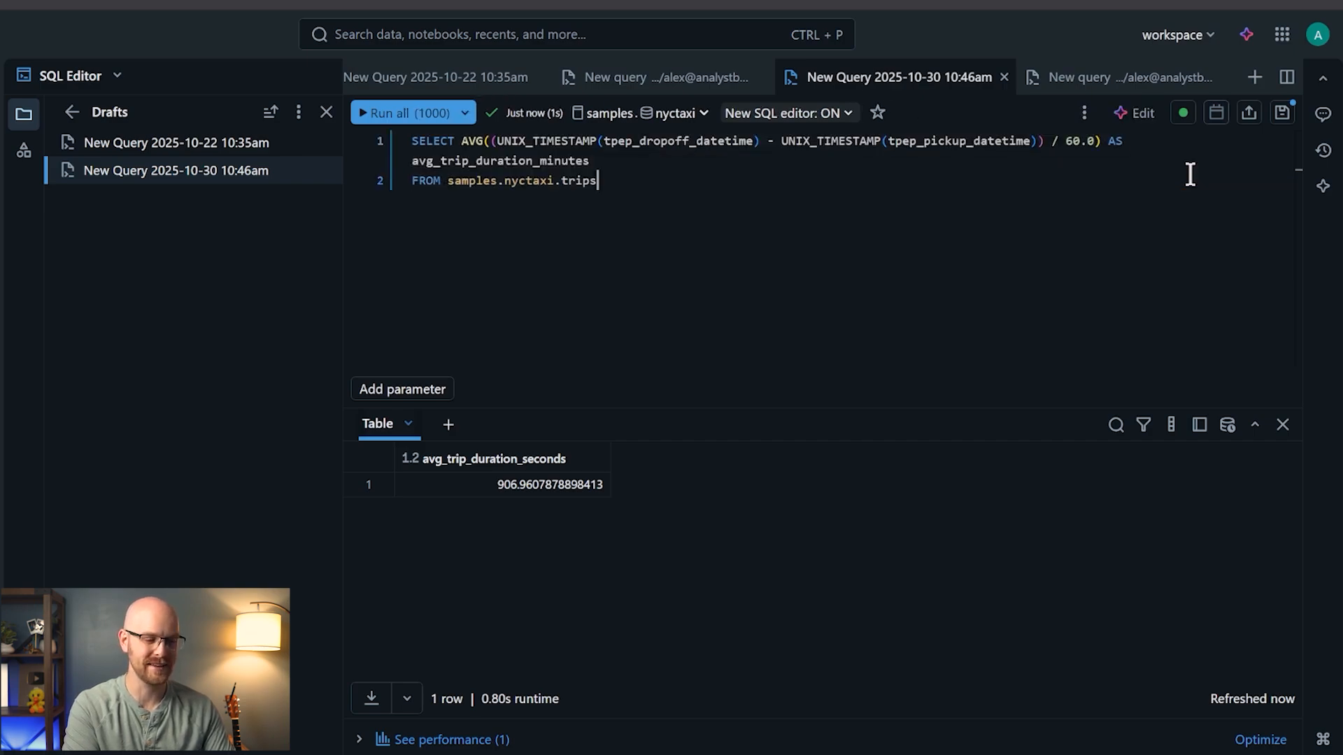
left_click(418, 113)
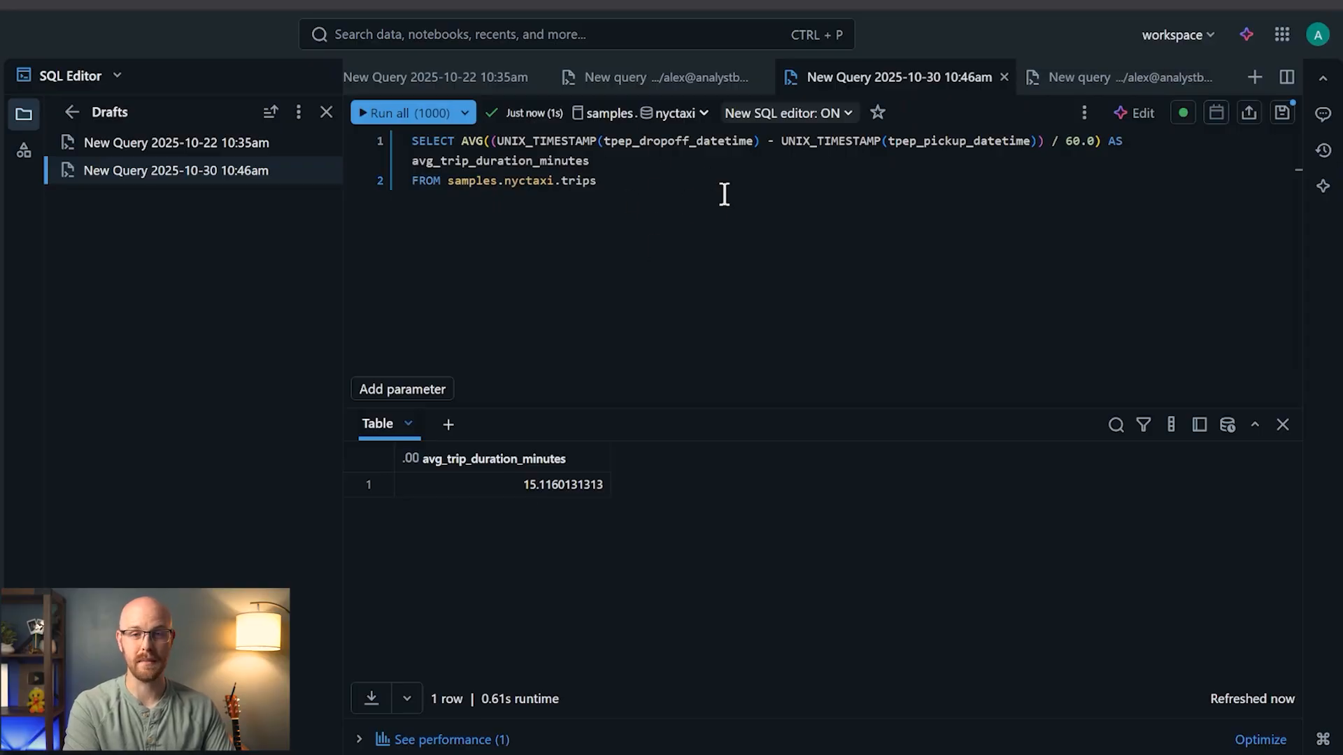
- Add comments explaining the calculation with the /doc command and accept them
left_click(1119, 114)
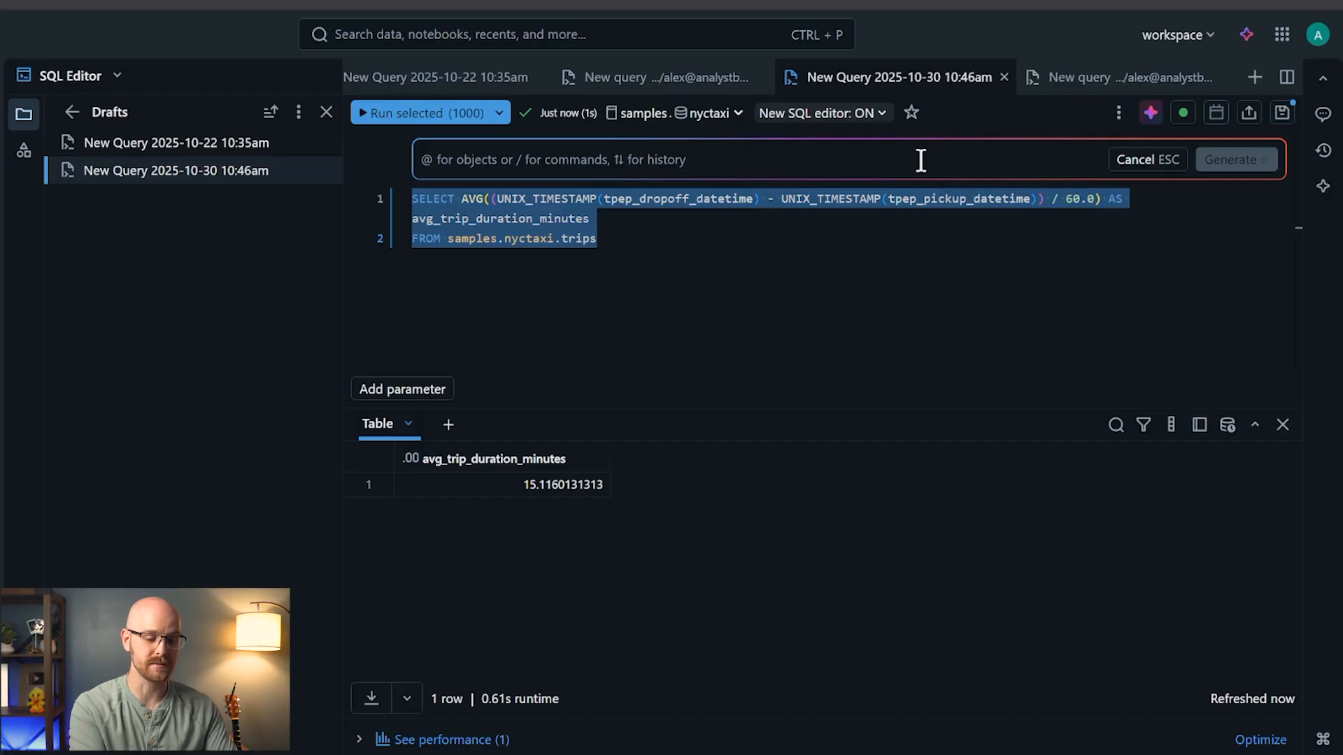
type("/")
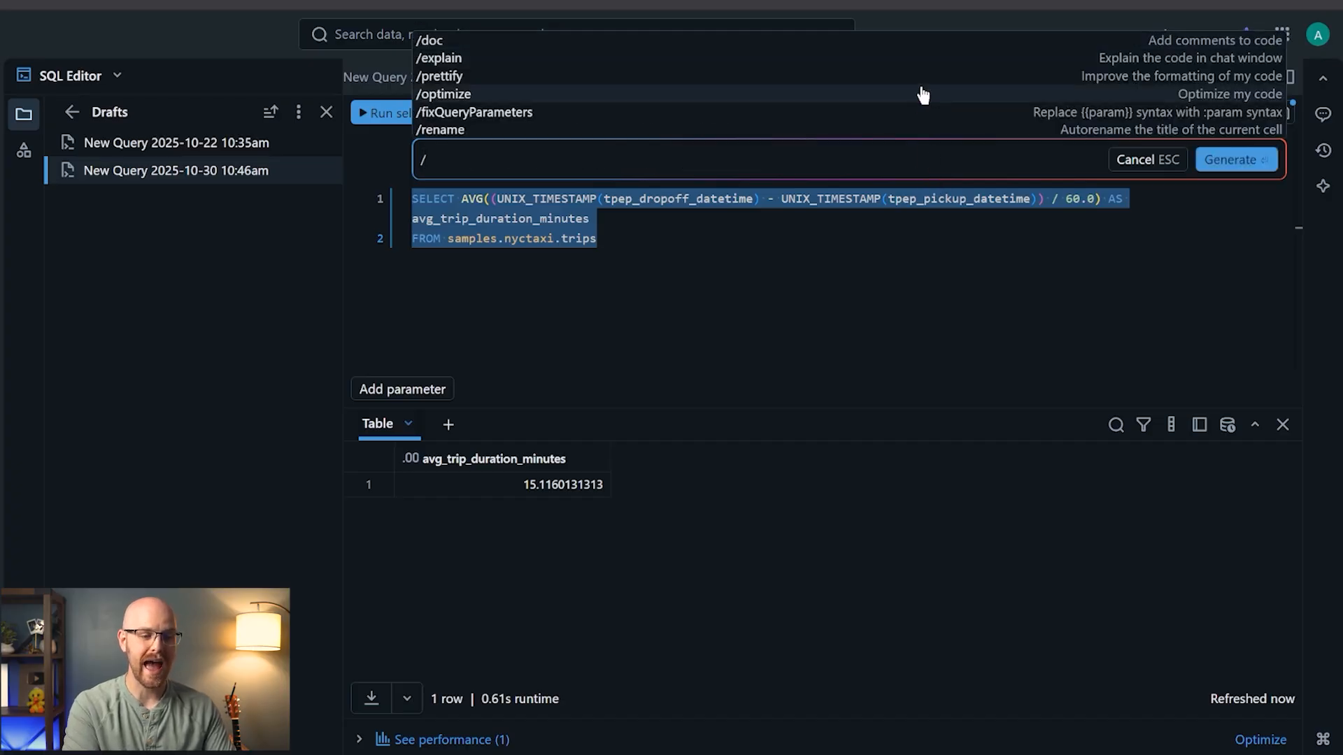
left_click(933, 44)
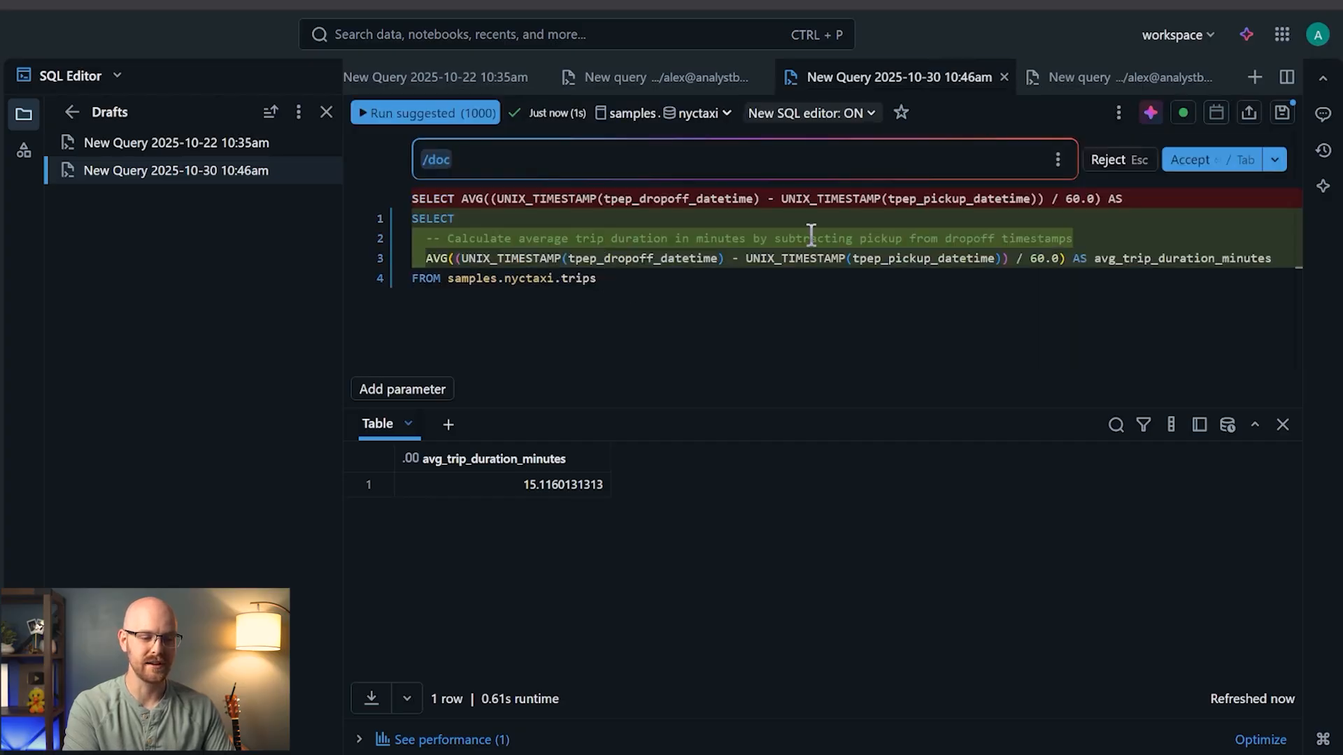
left_click(1178, 157)
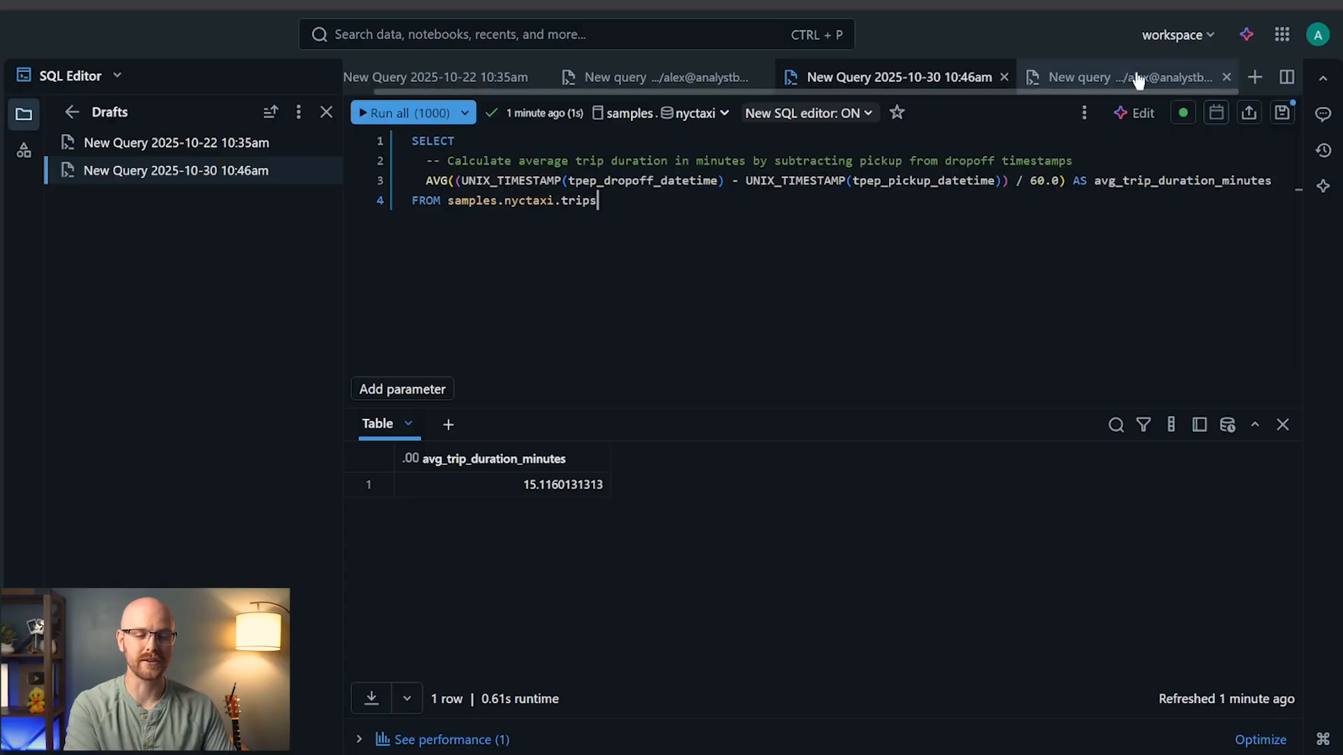
- Ask the Assistant 'Tell me a bit about this data' about the trips table
left_click(1249, 39)
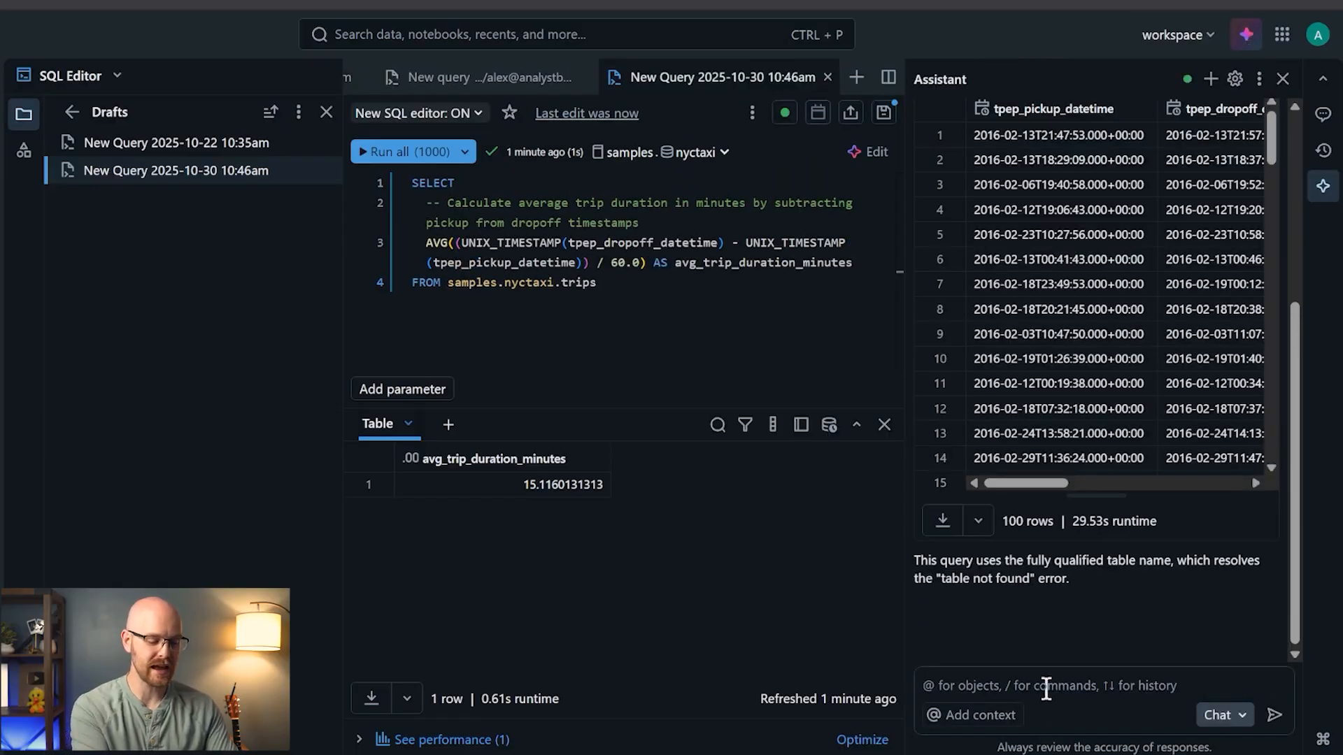
type("Tell me abit")
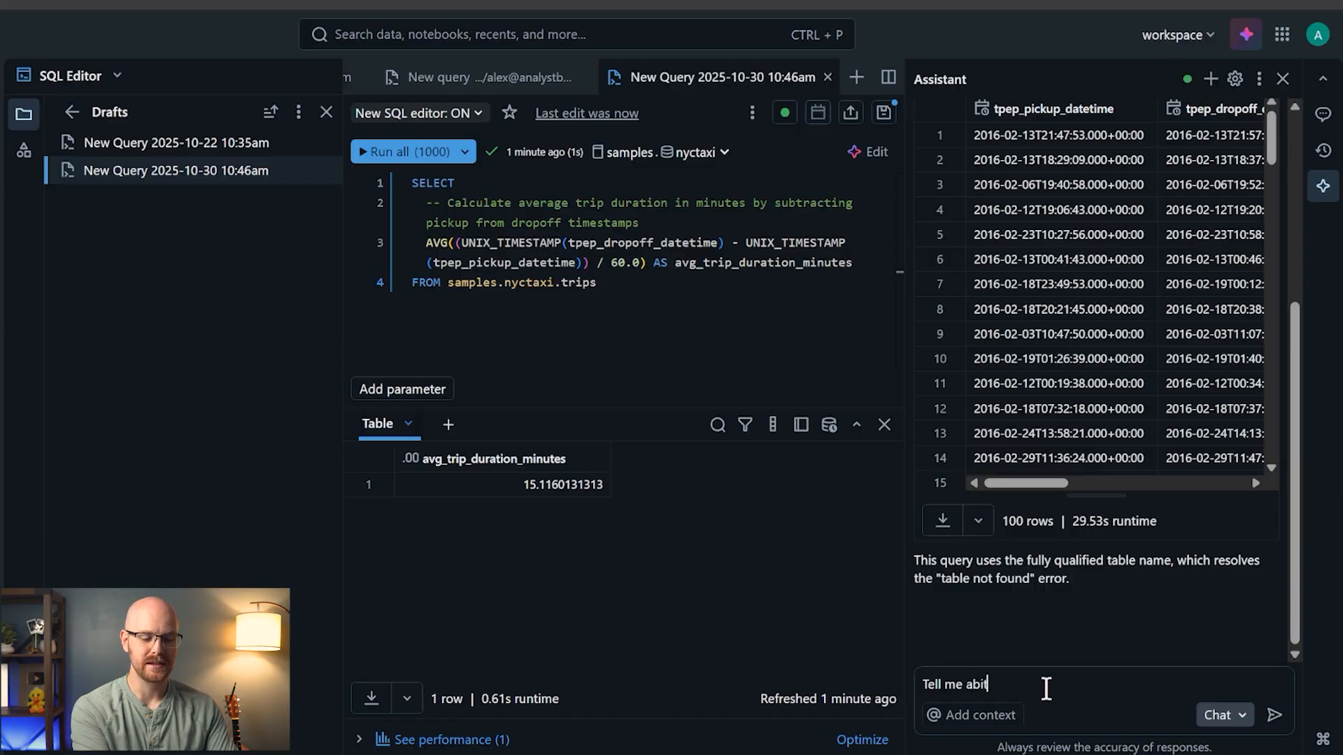
key("BackSpace")
key("BackSpace")
key("BackSpace")
type("bit about this data")
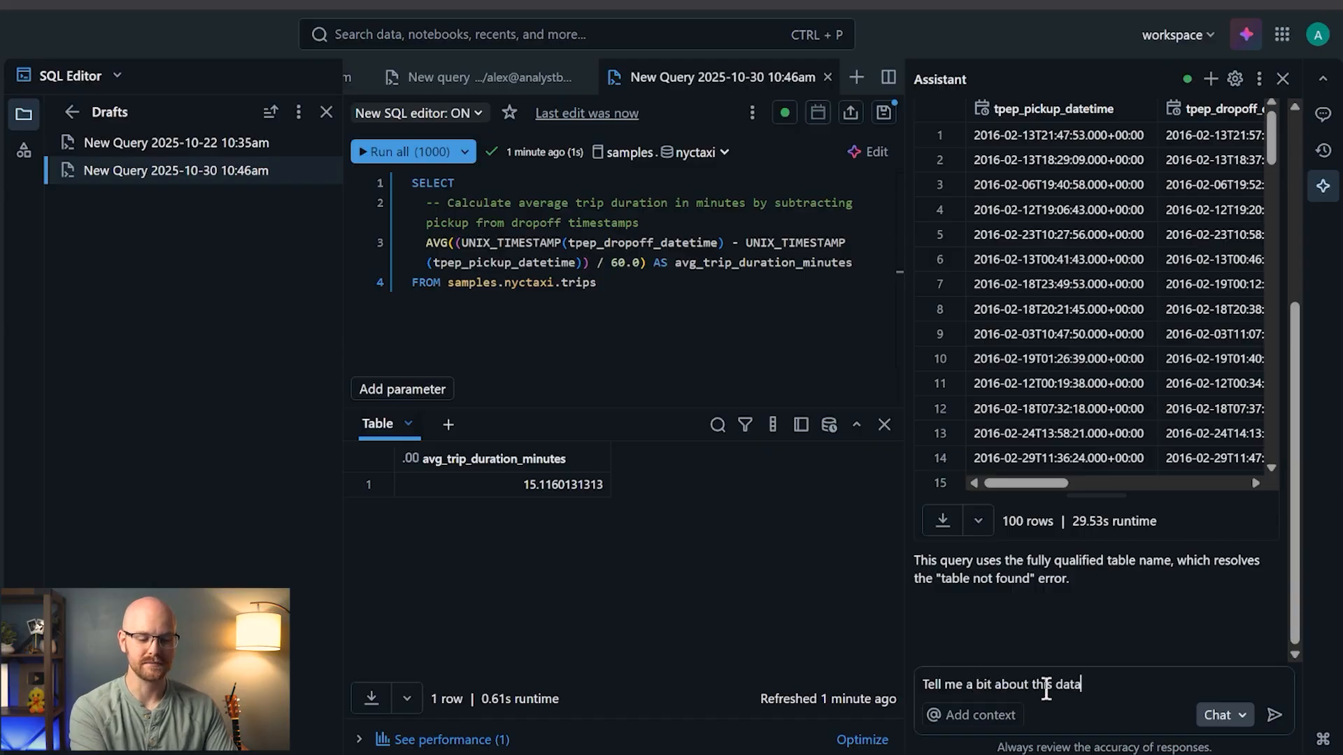
key("Return")
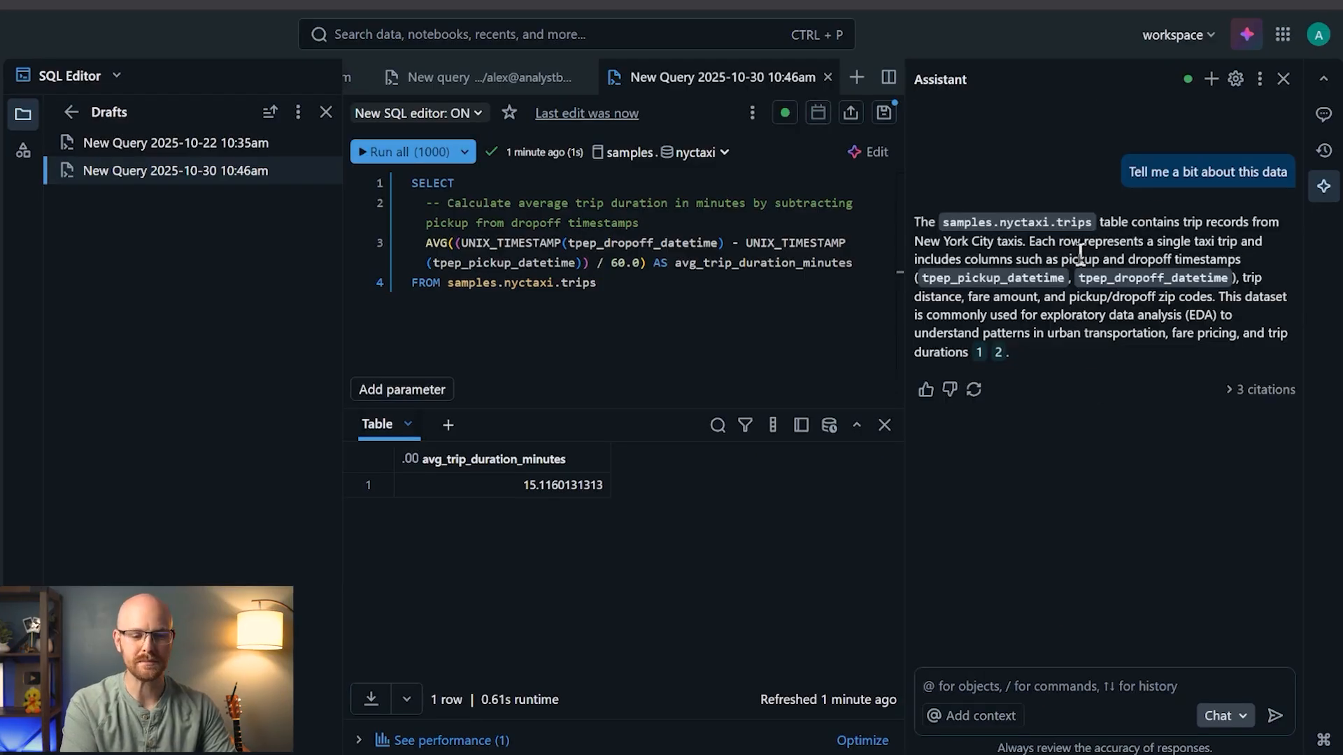
- Request a simple data dictionary describing each column of the trips table
left_click(1042, 688)
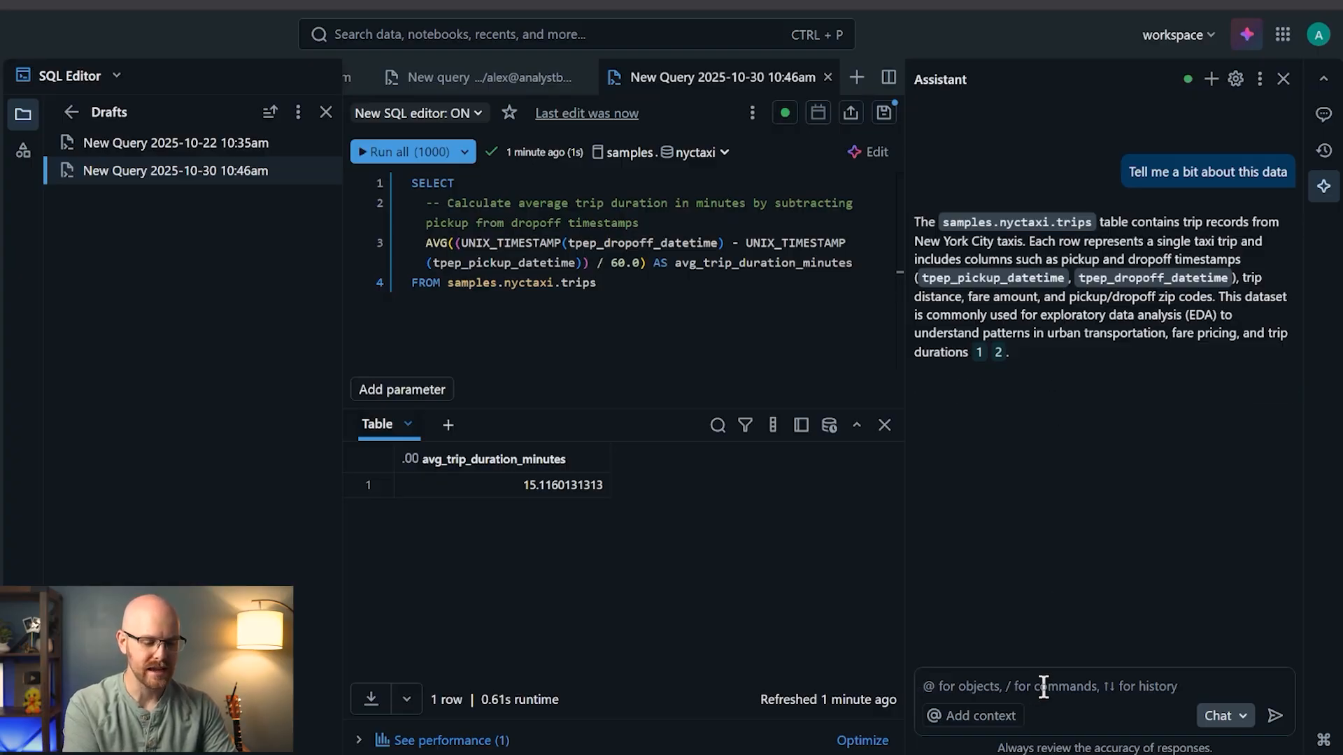
type("Give me a simp")
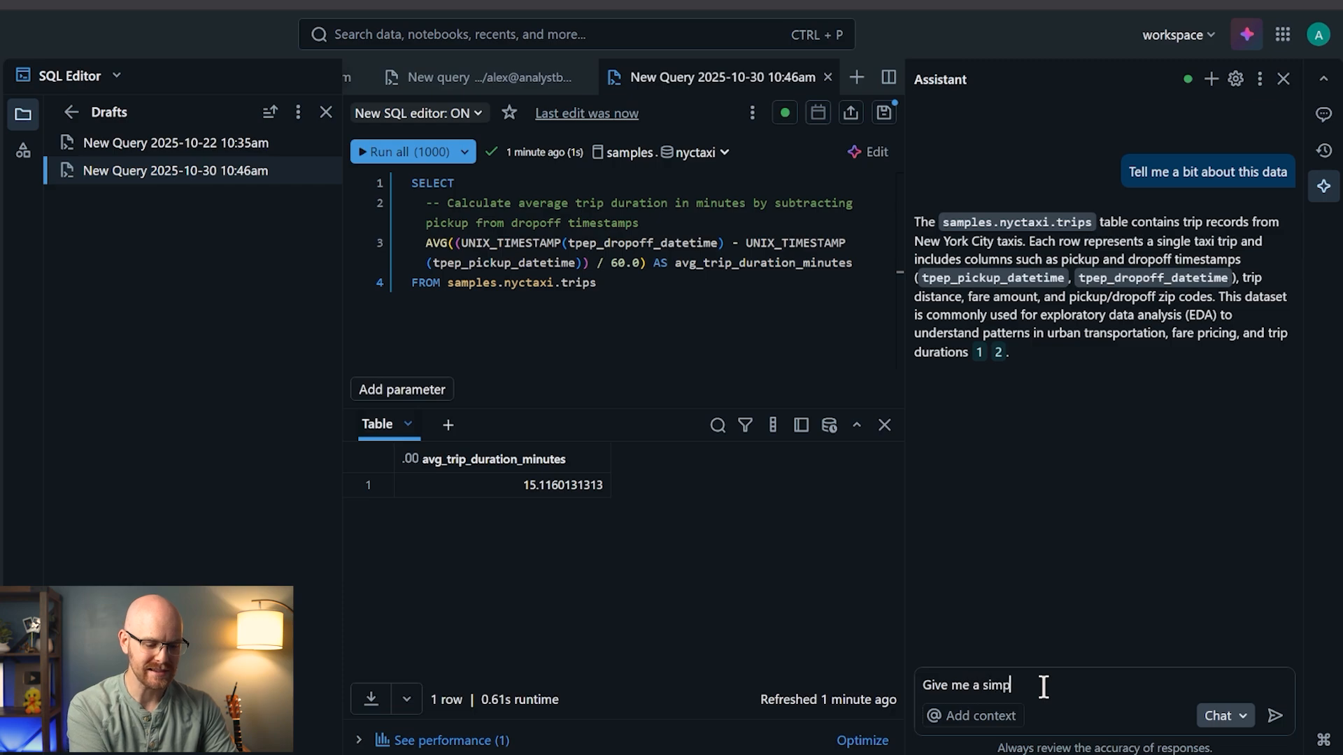
type("le data dis")
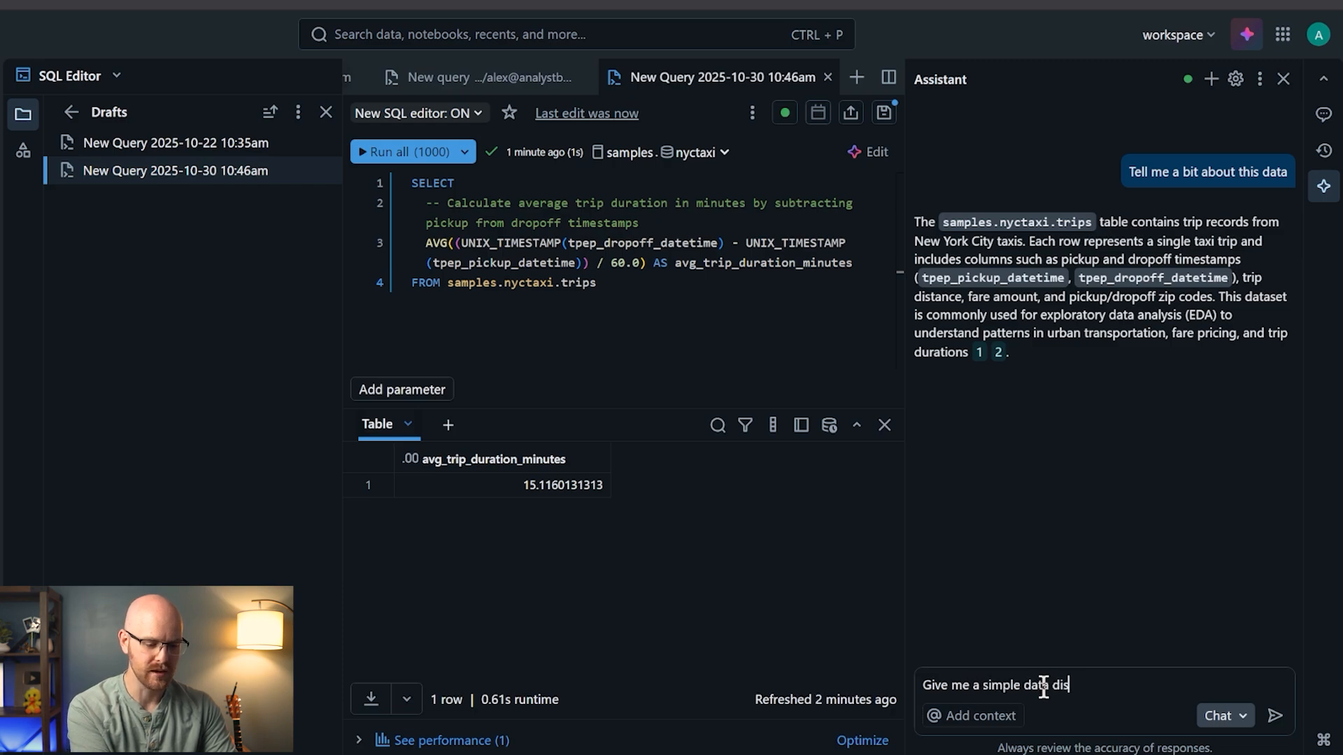
type("tionary for each colu")
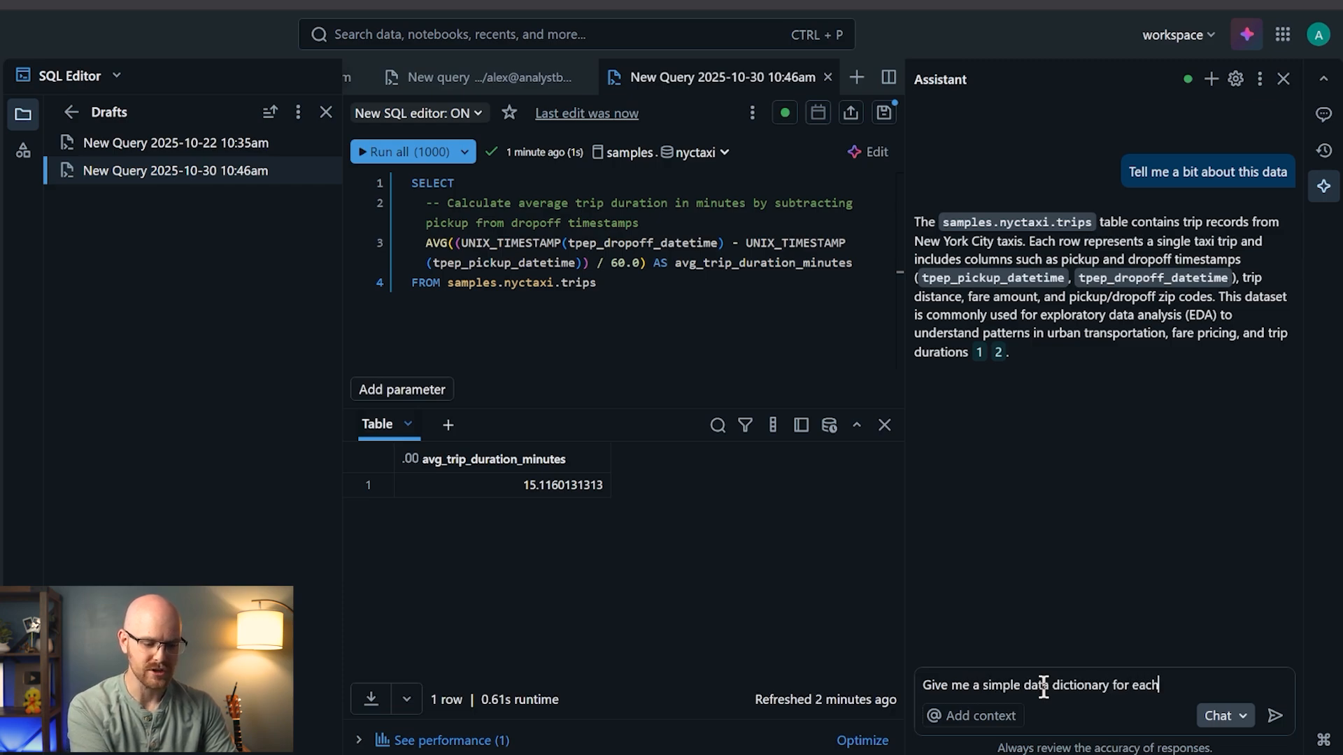
type("mn")
key("Return")
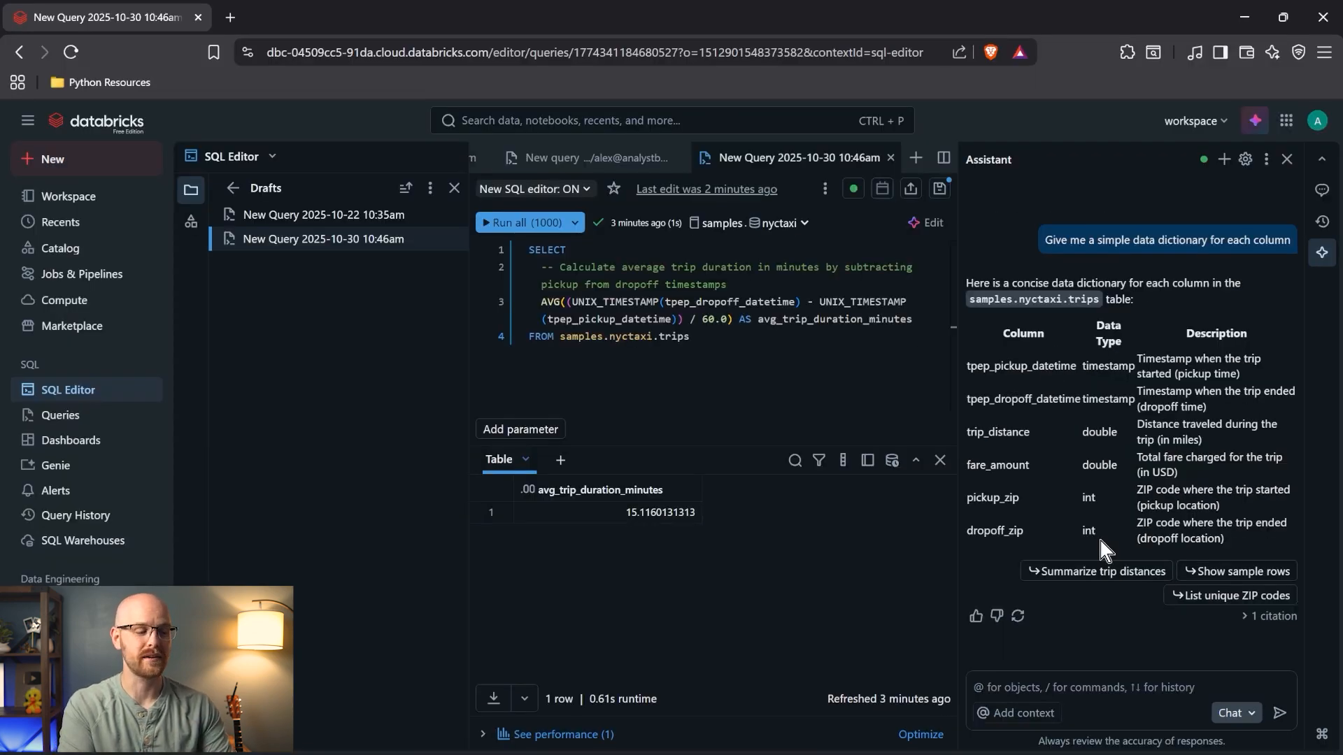
- Create a new notebook and close the Assistant panel
left_click(112, 167)
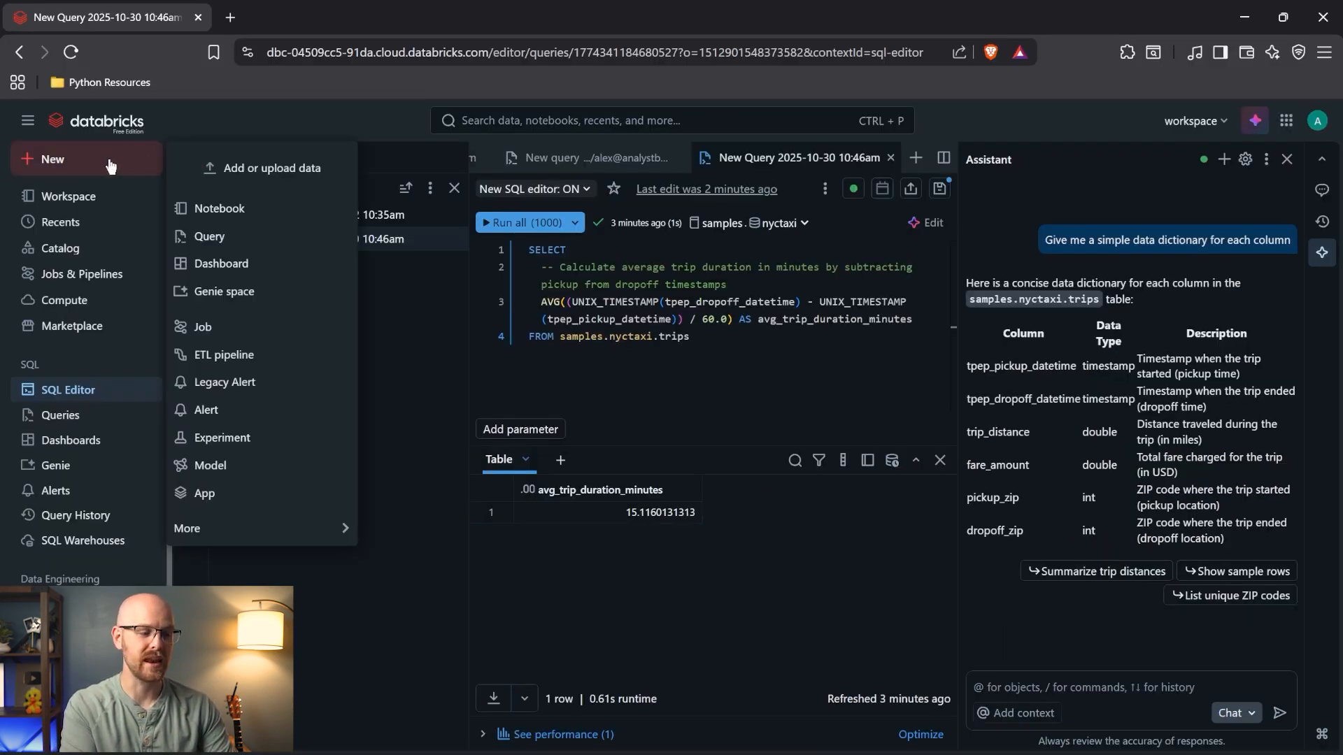
left_click(277, 212)
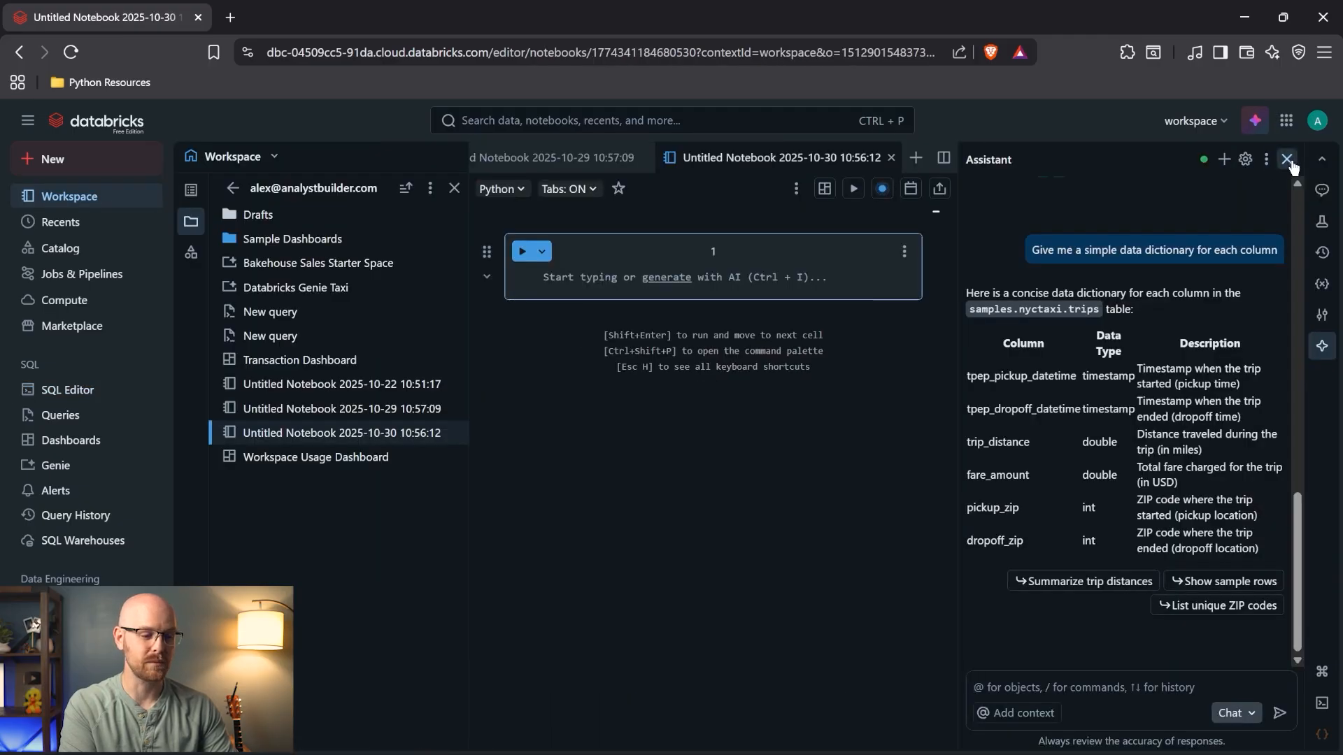
left_click(1285, 158)
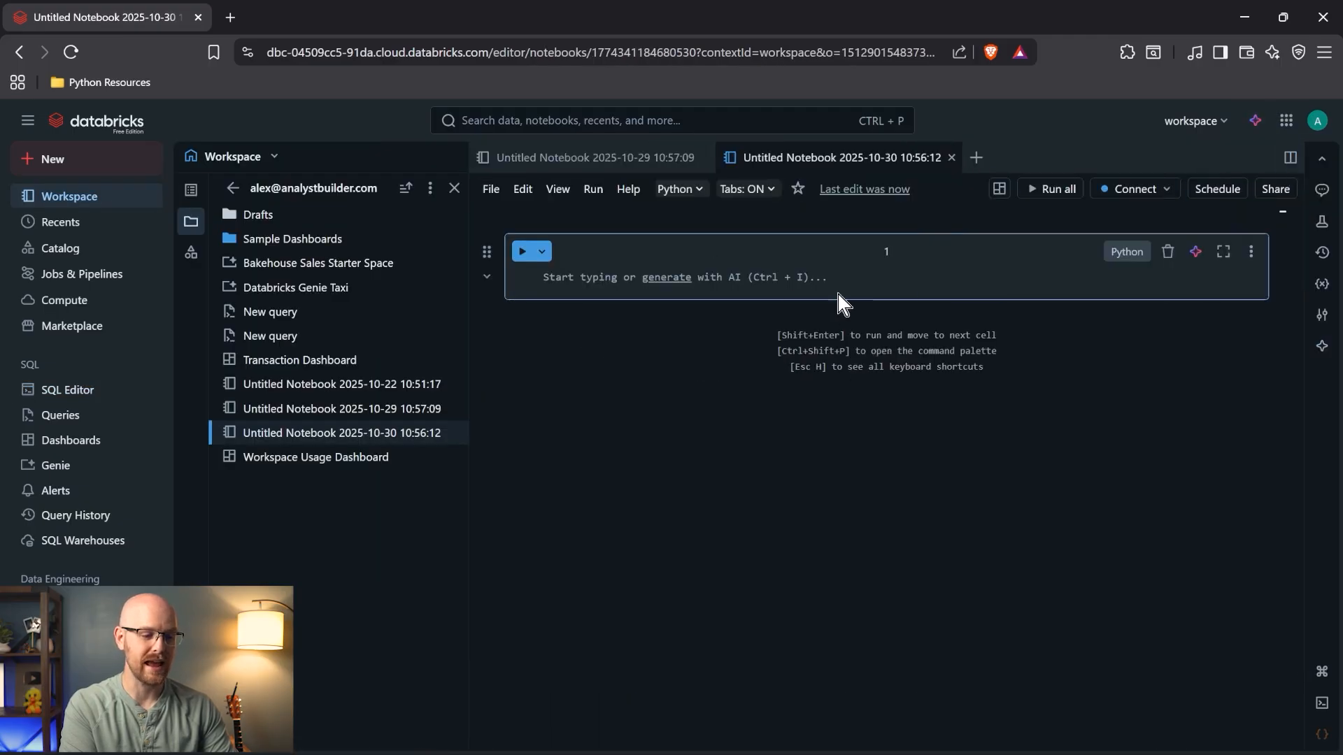
- Have the cell AI write Python loading the sample NYC taxi data, accept it, and run it
left_click(665, 279)
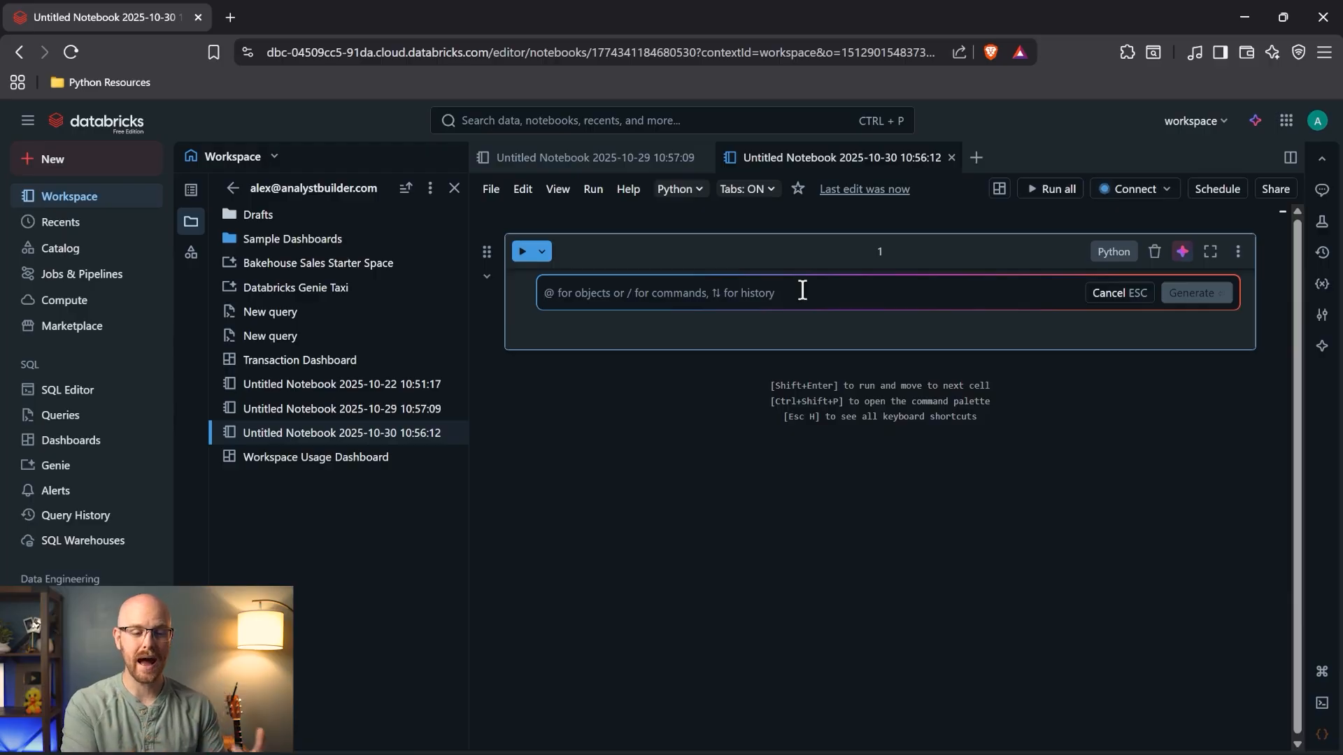
left_click(1114, 252)
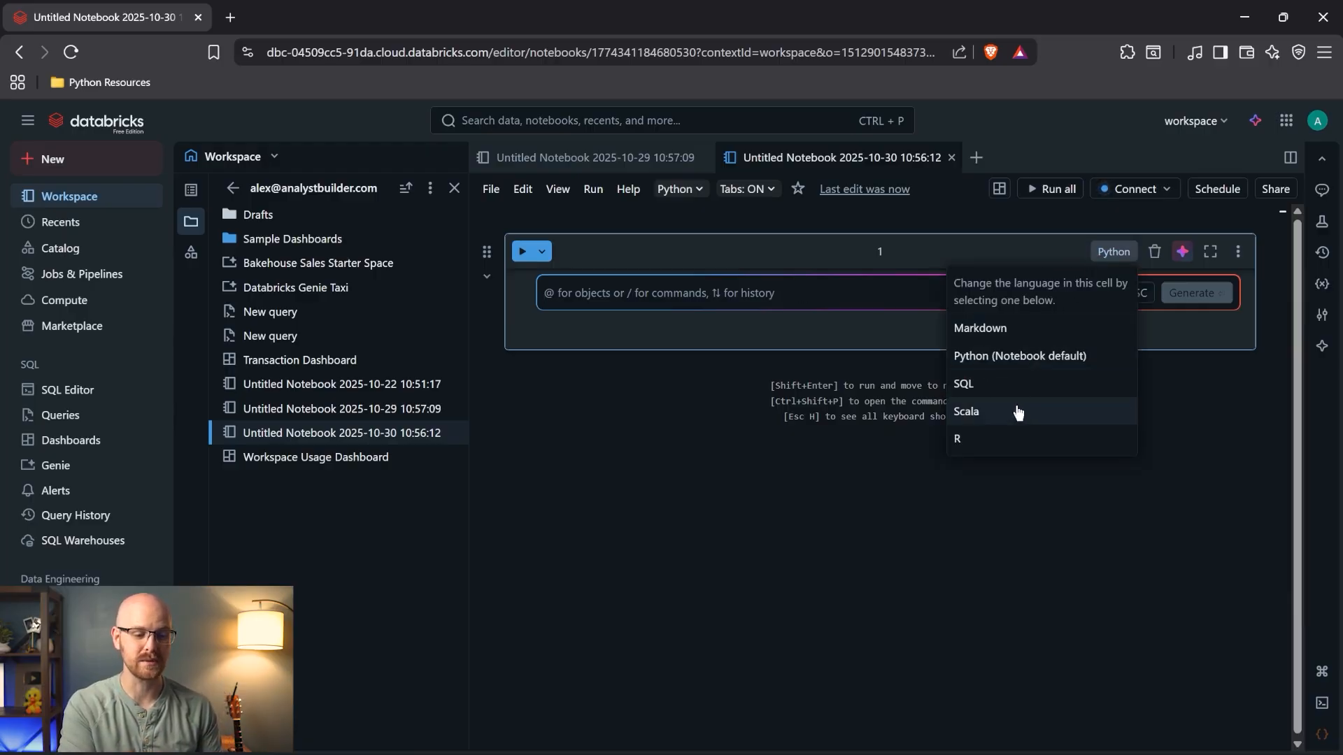
left_click(1063, 243)
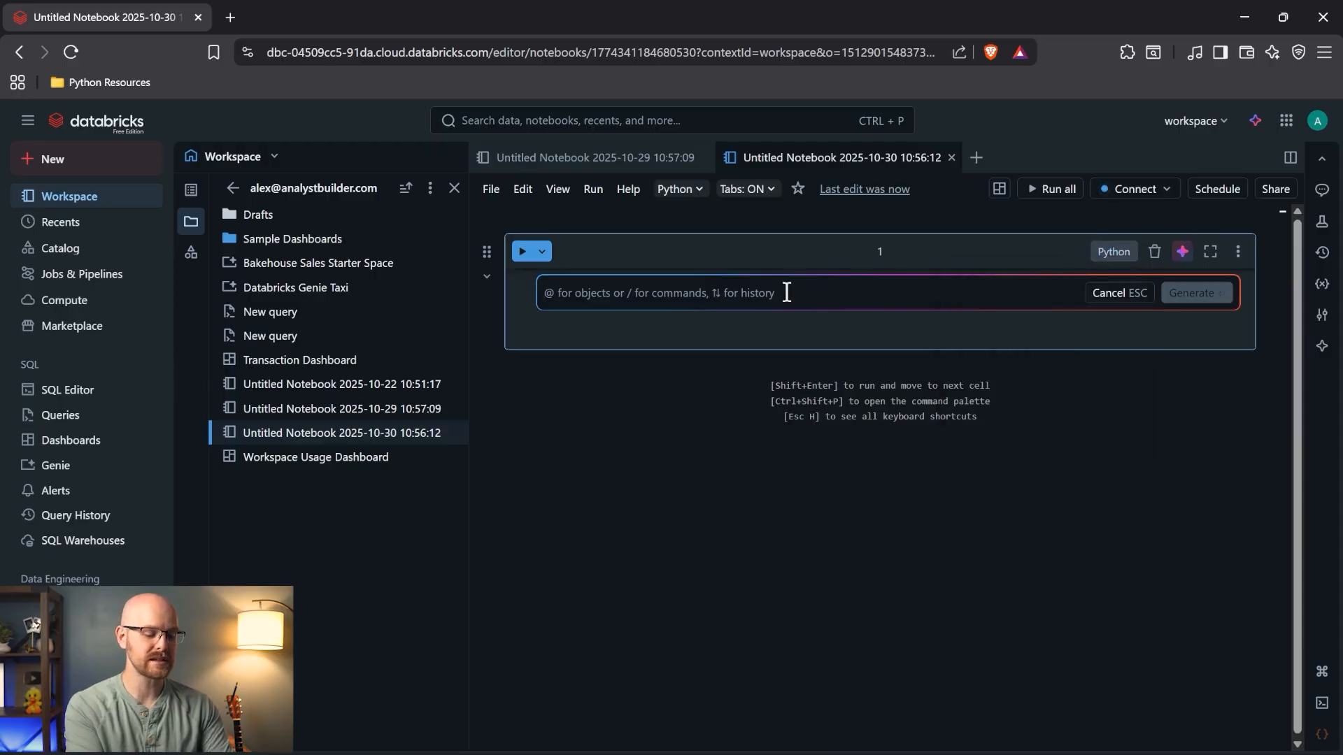
type("c")
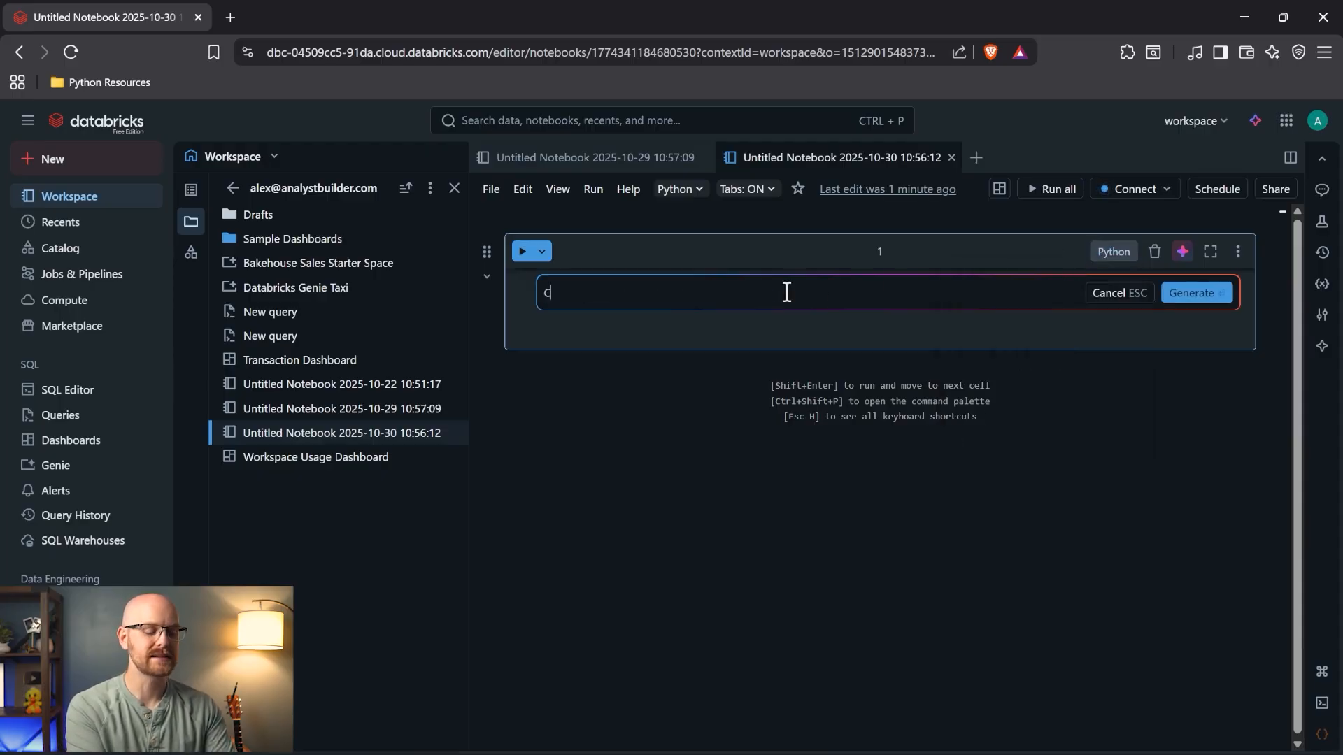
type("an you g")
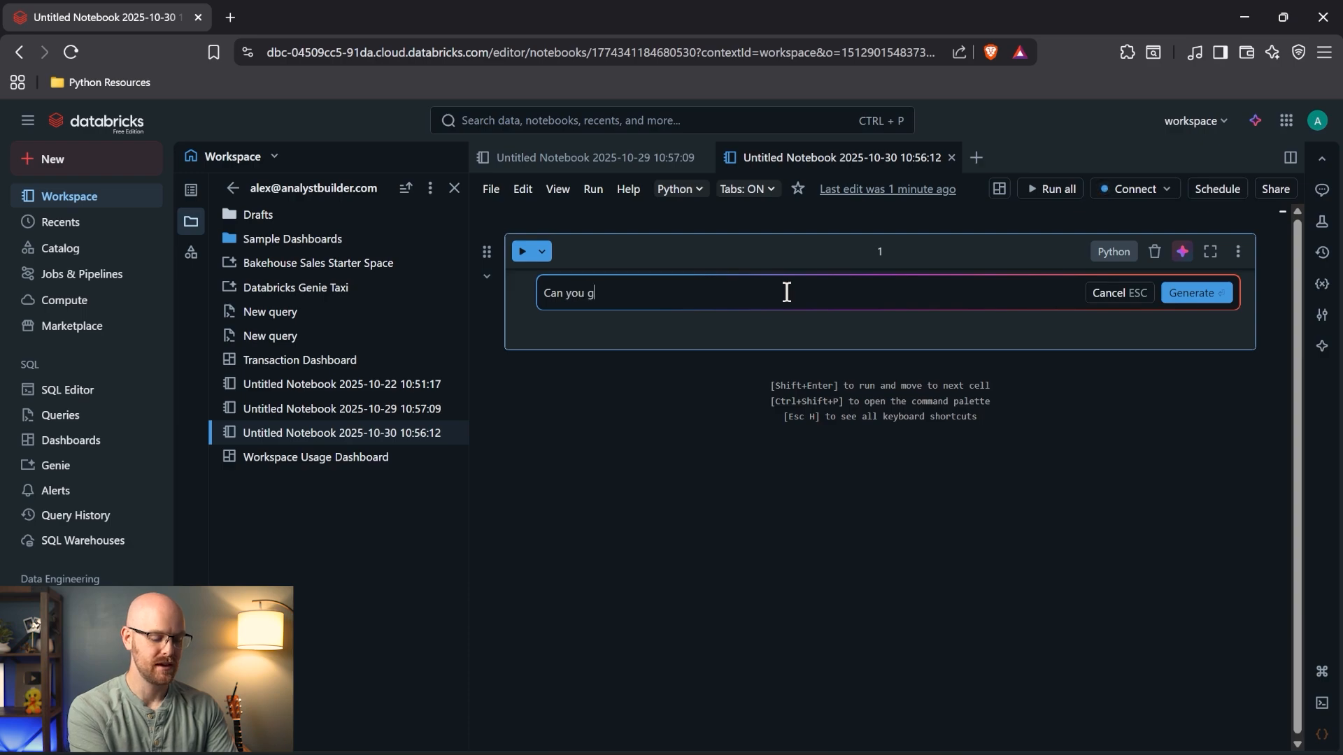
type("ive us the")
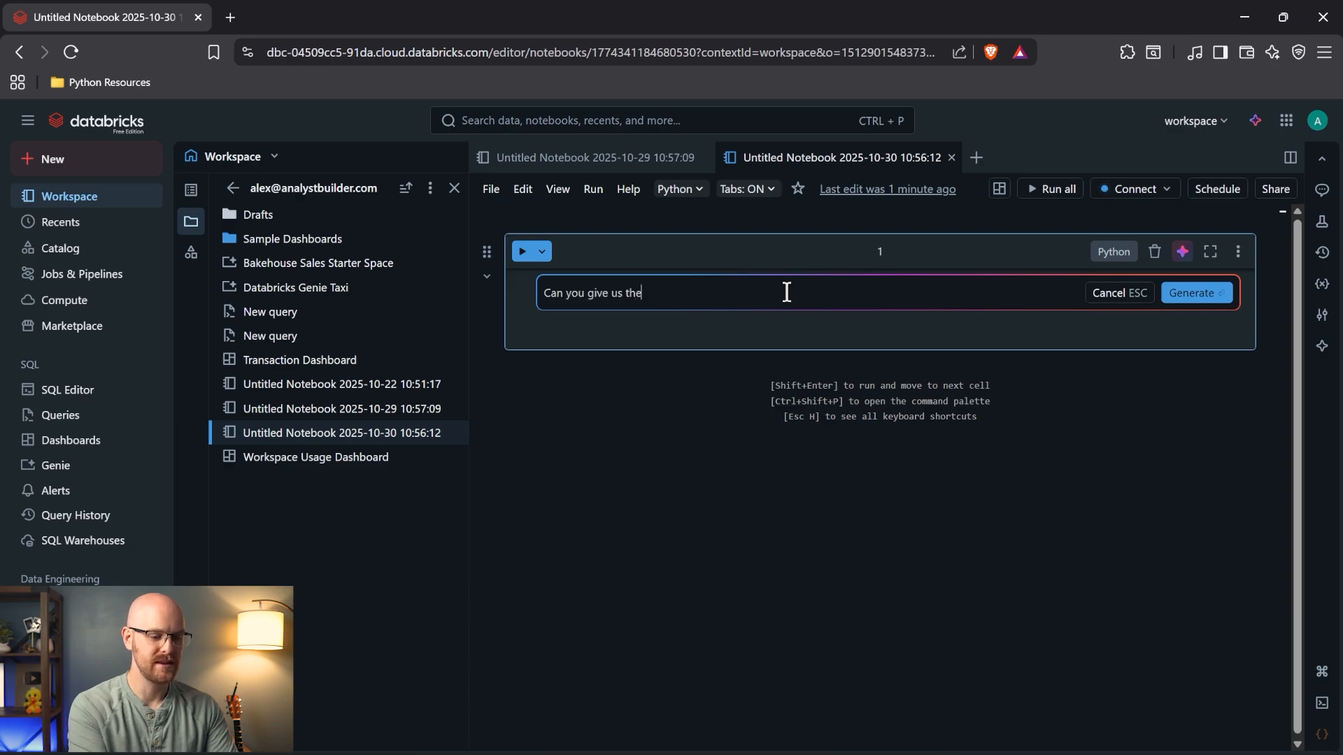
type(" sample nyc t")
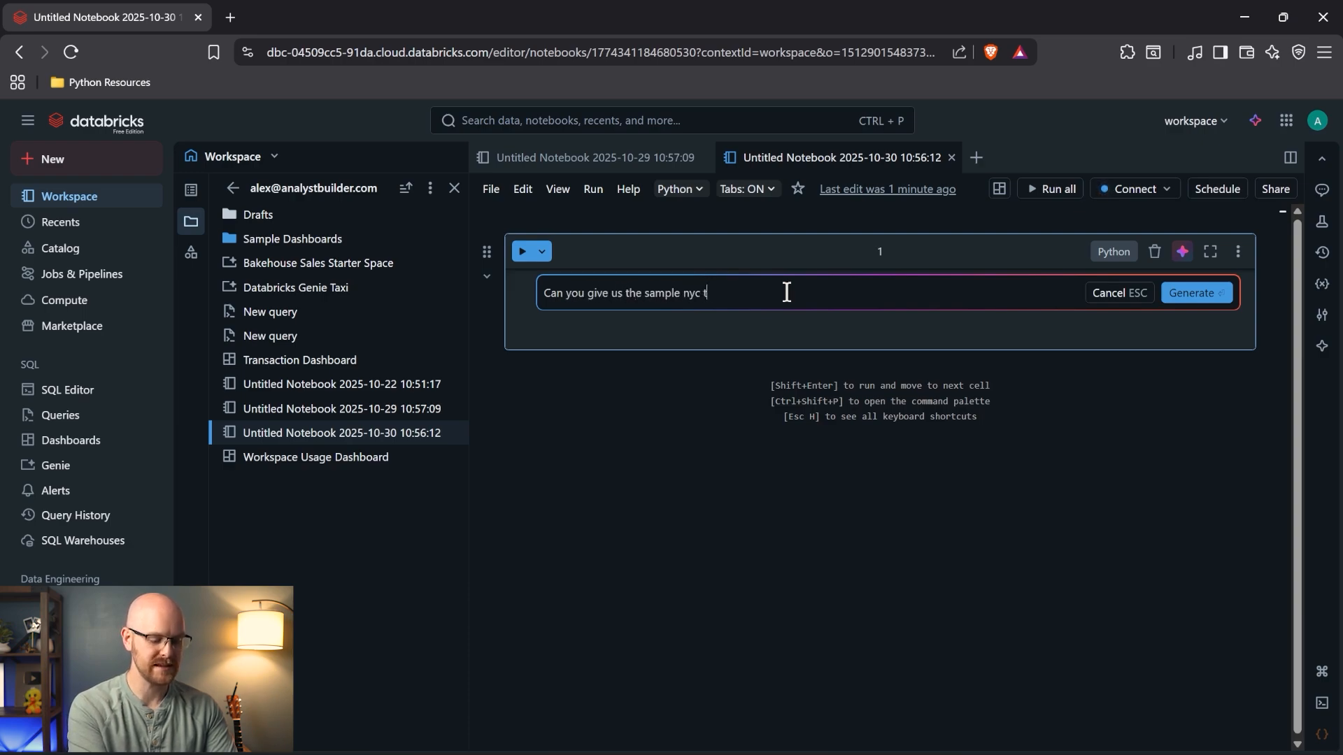
type("axi data")
key("Return")
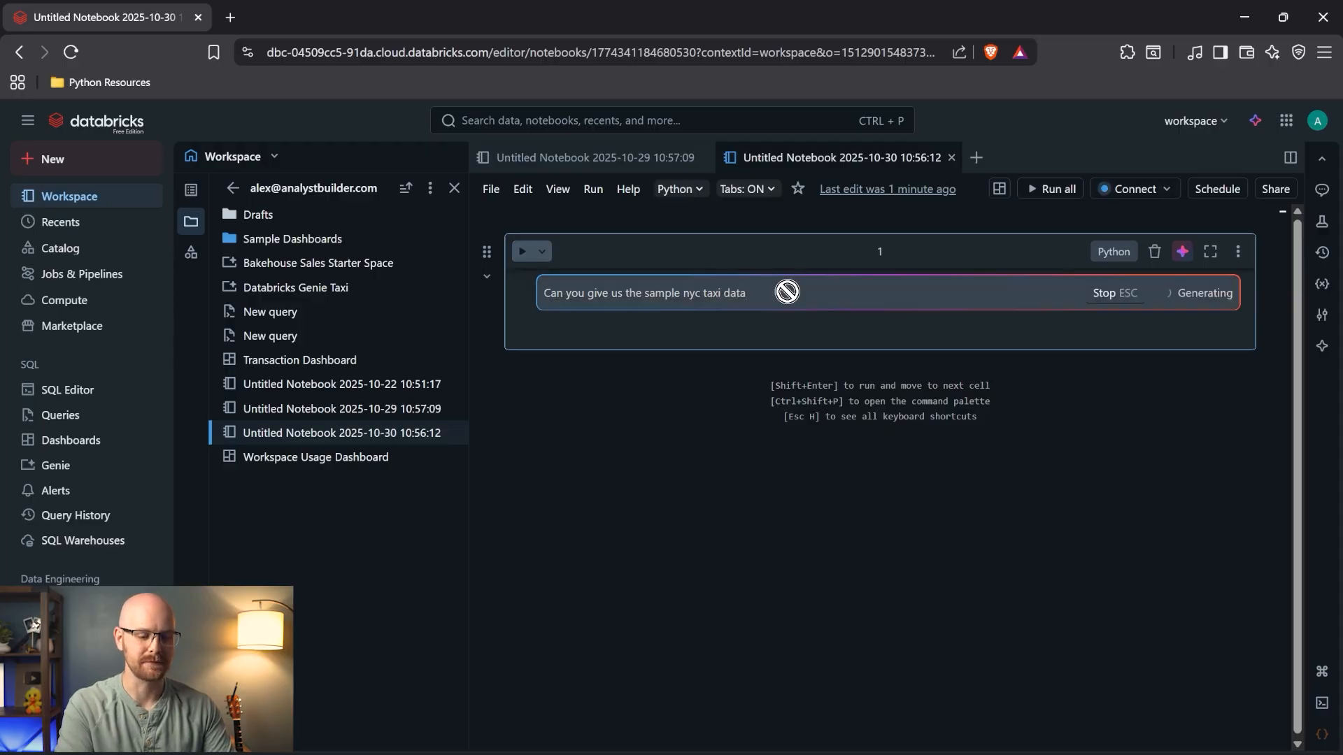
key("ctrl+Return")
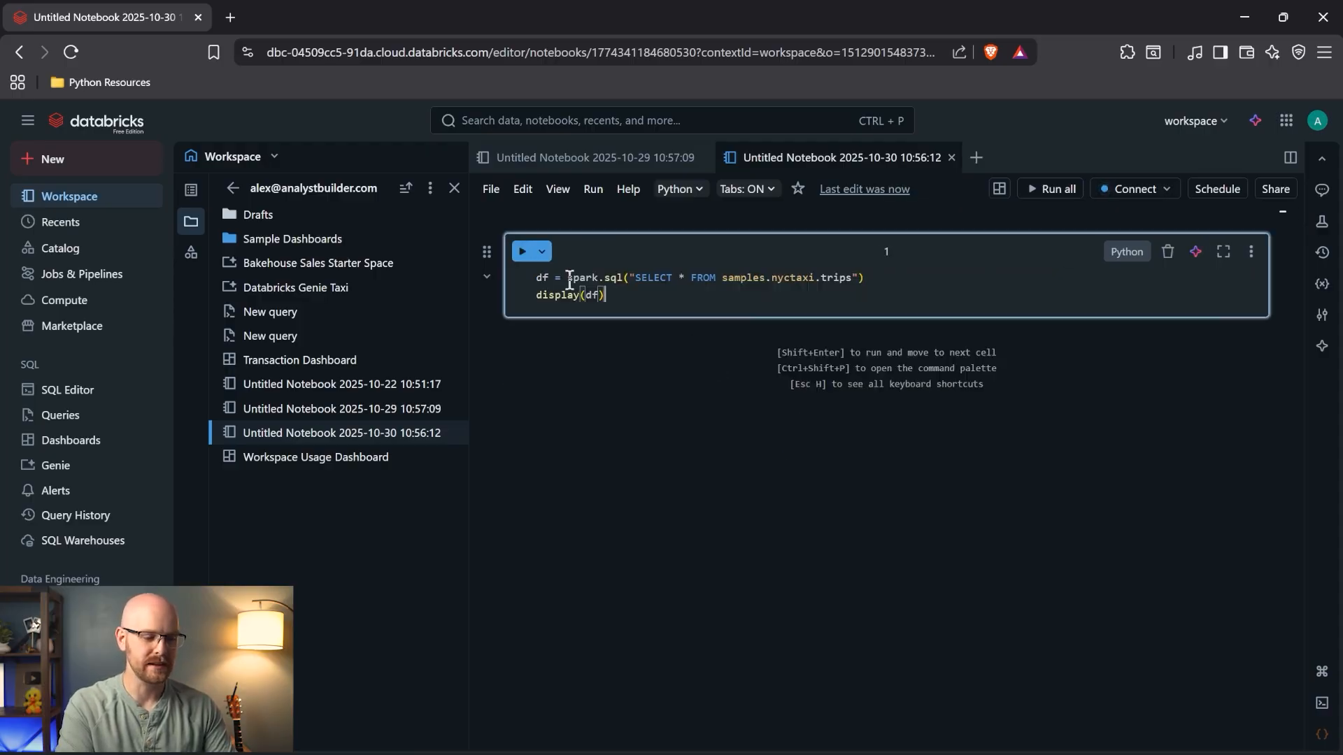
left_click(522, 251)
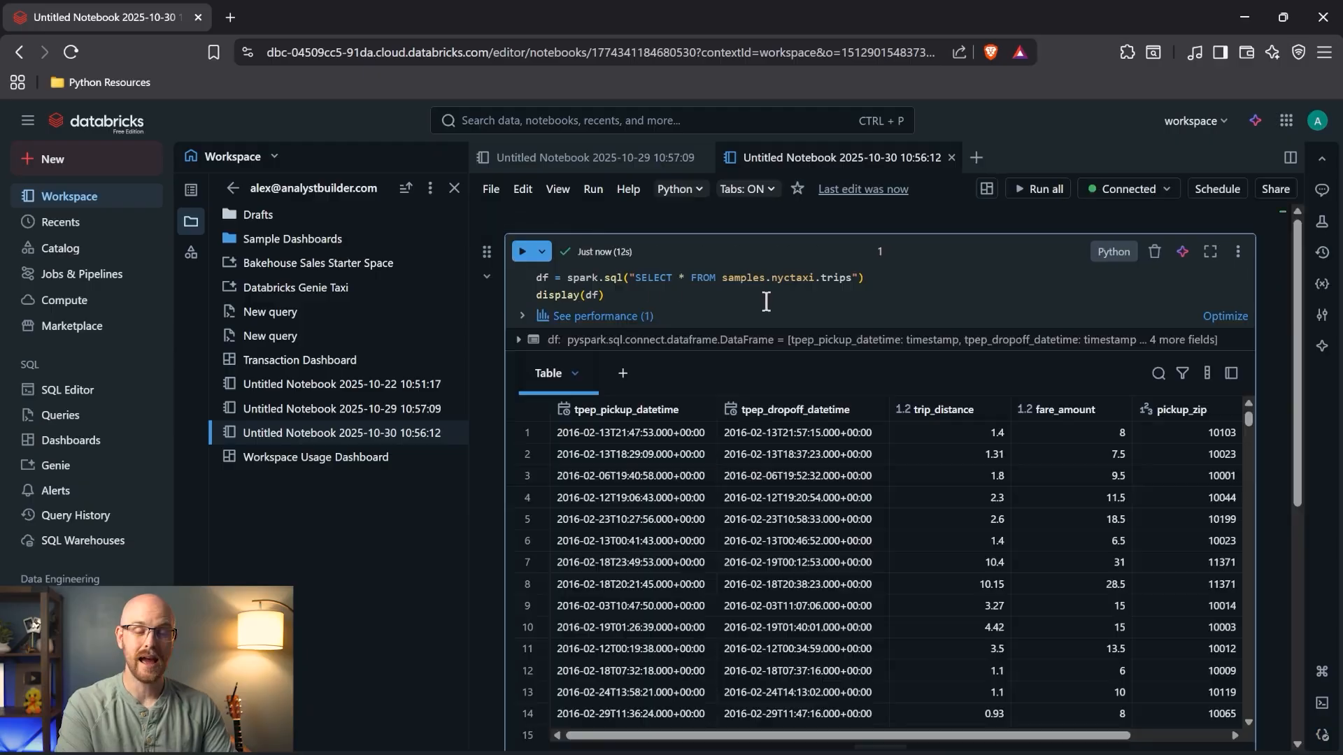
scroll(659, 555, "right", 2)
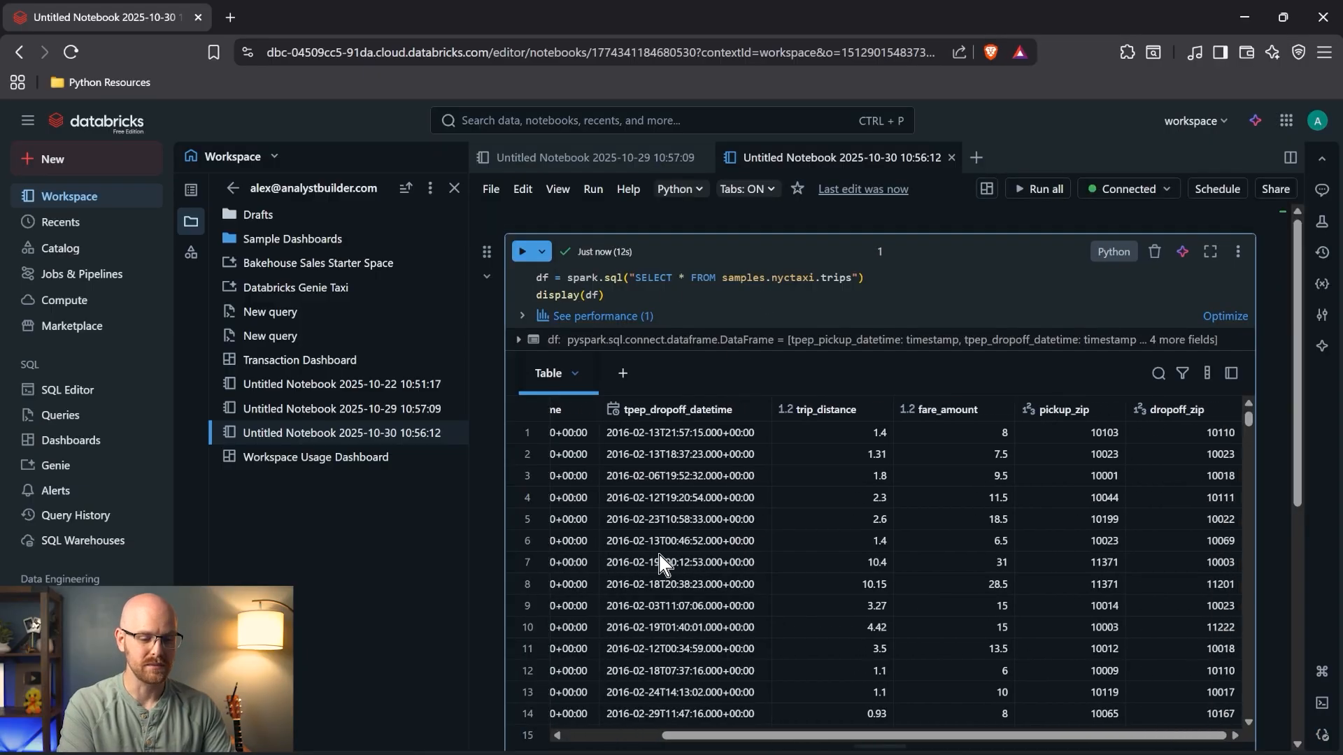
scroll(658, 555, "left", 2)
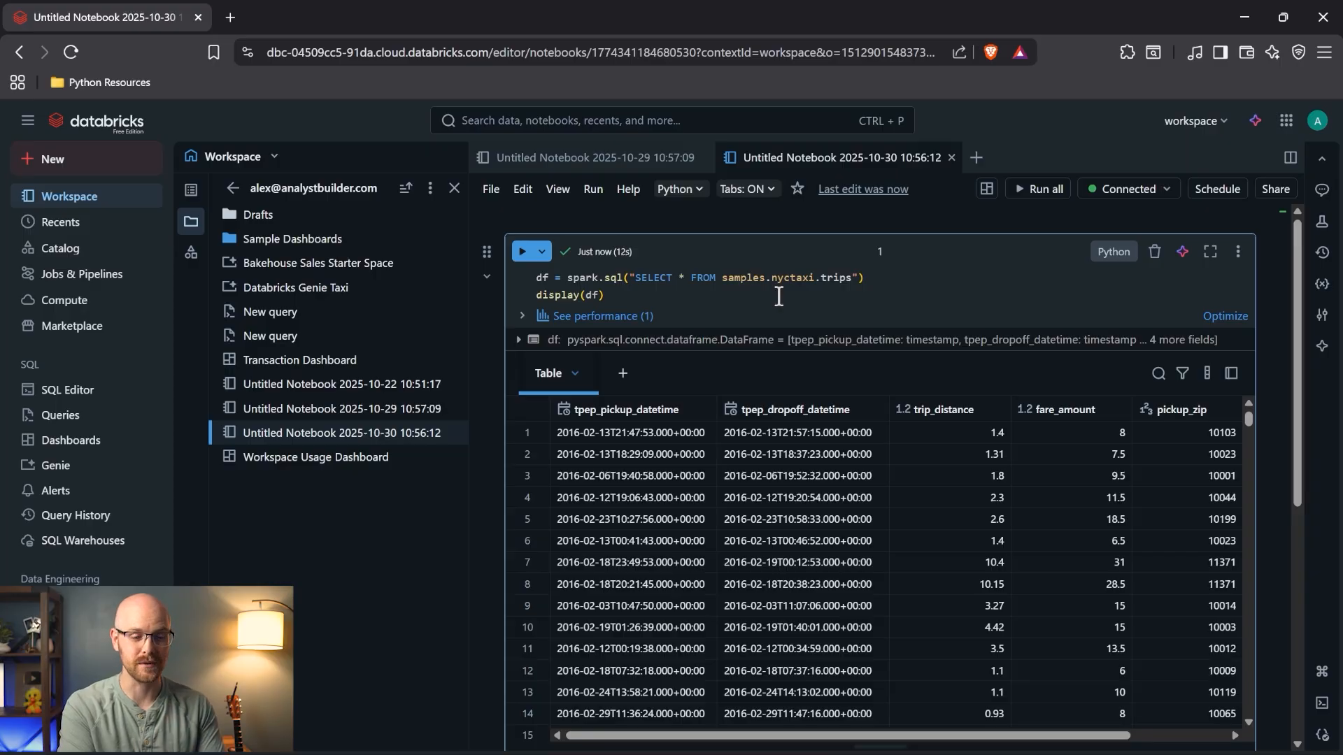
- Have the cell AI convert the code to %sql SELECT * FROM samples.nyctaxi.trips and rerun it
left_click(1182, 253)
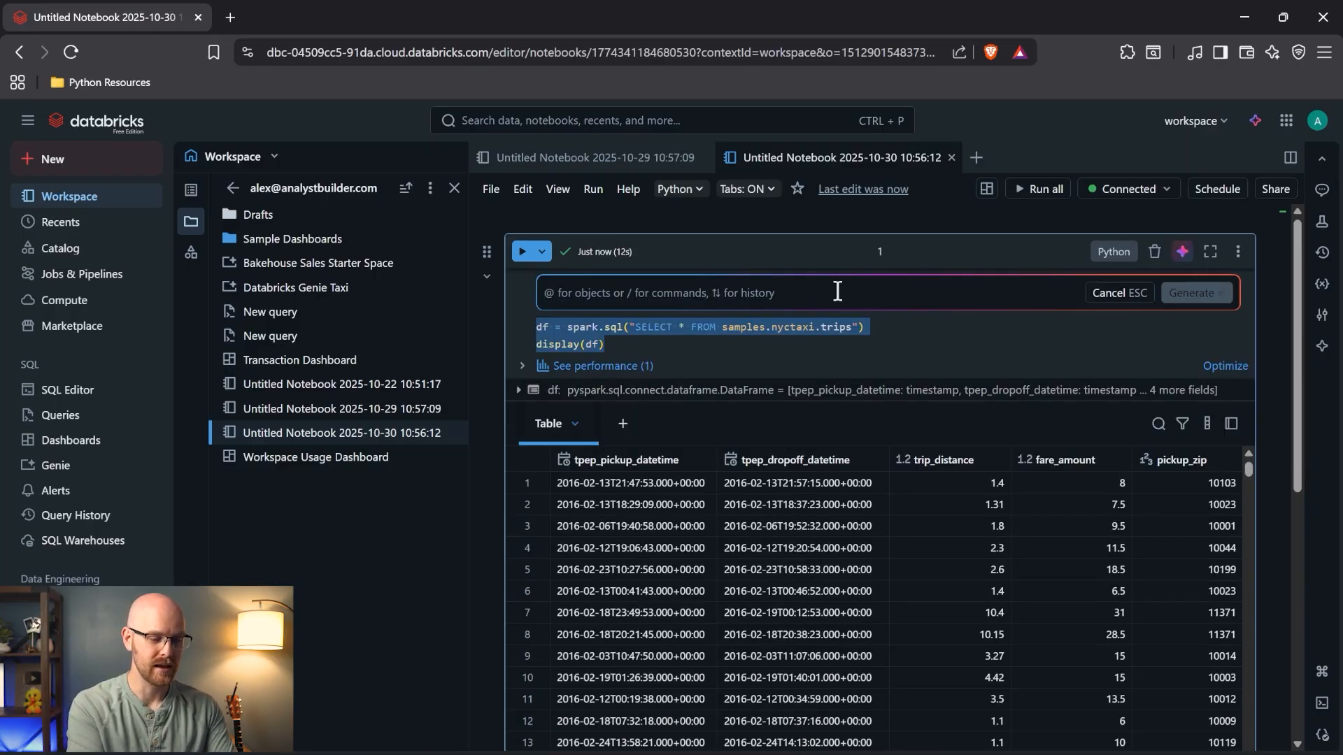
type("Can you ")
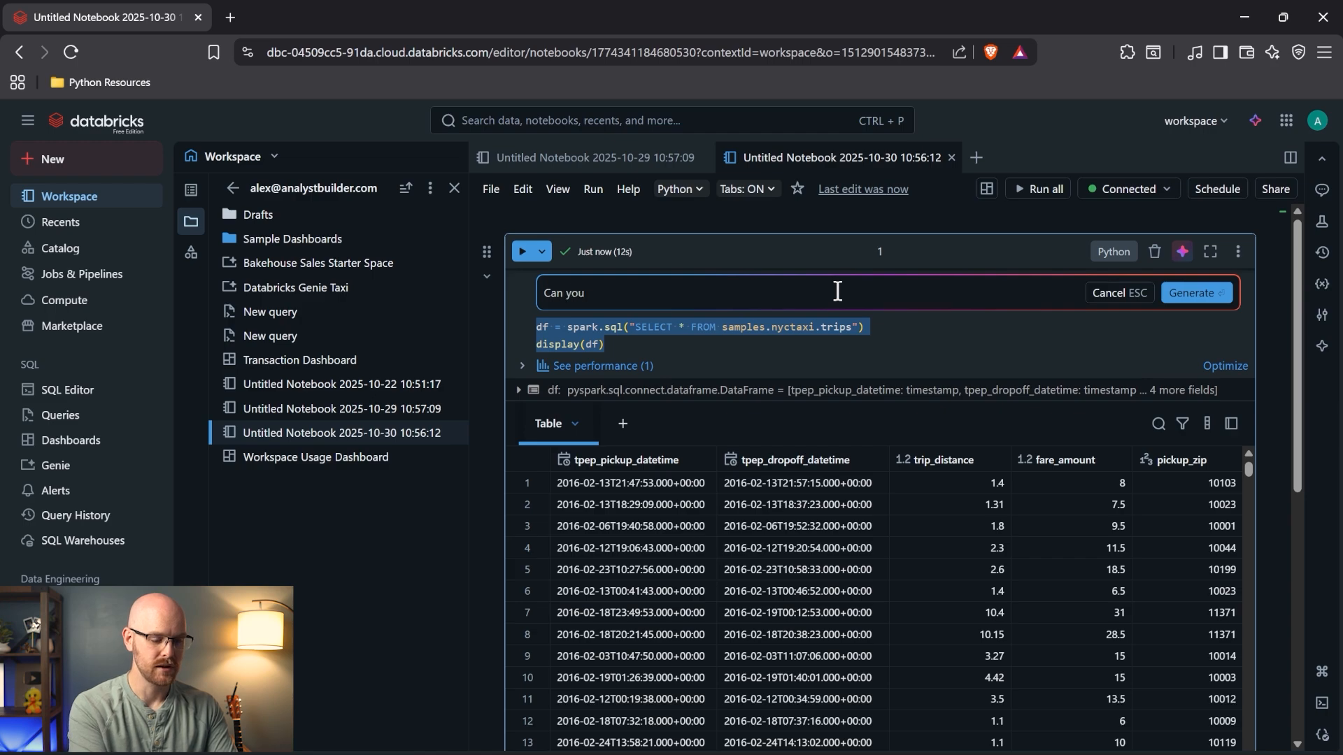
type("convert this to SQL")
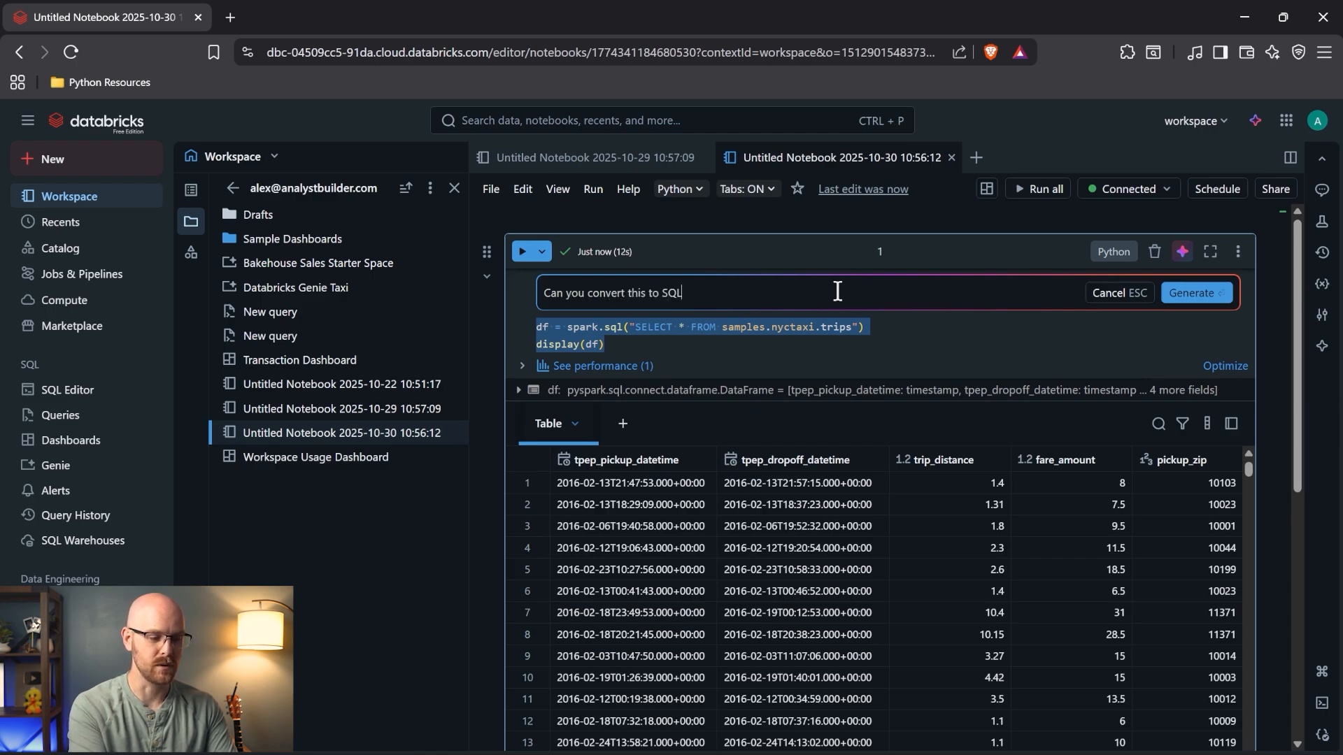
key("Return")
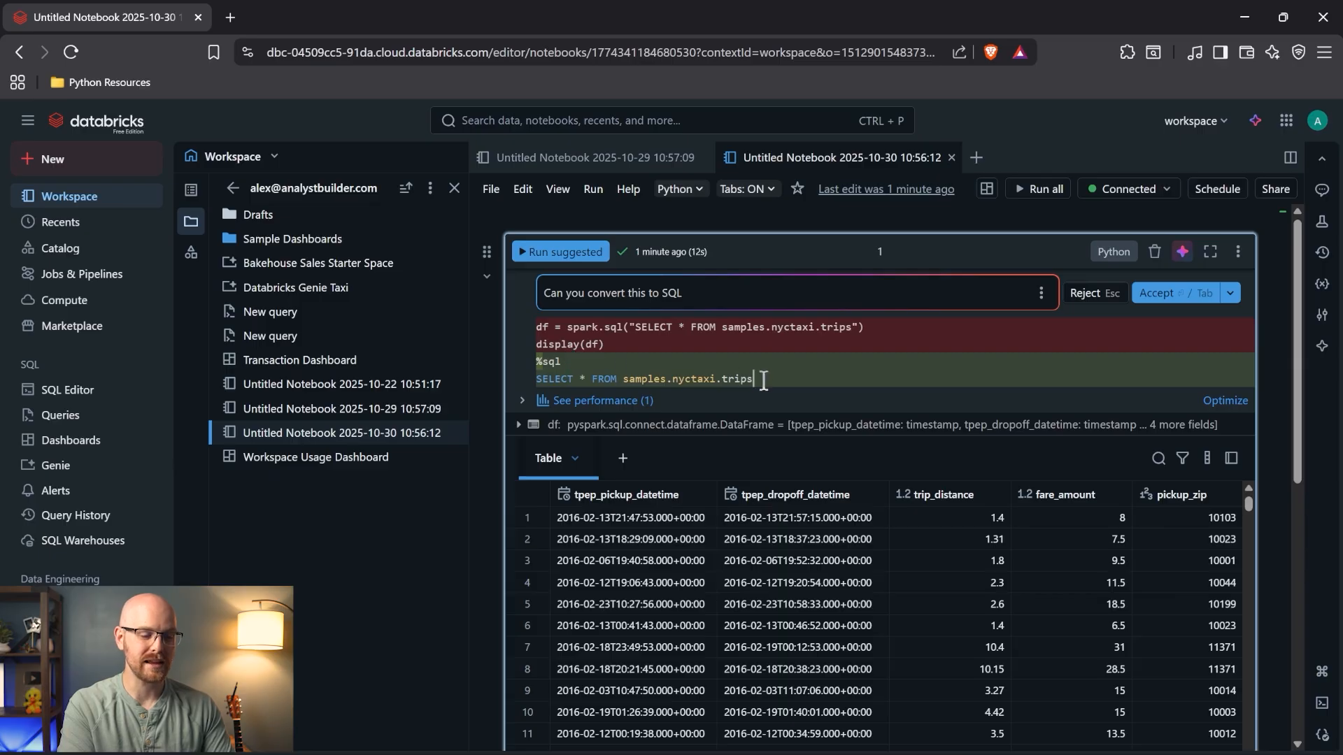
key("Tab")
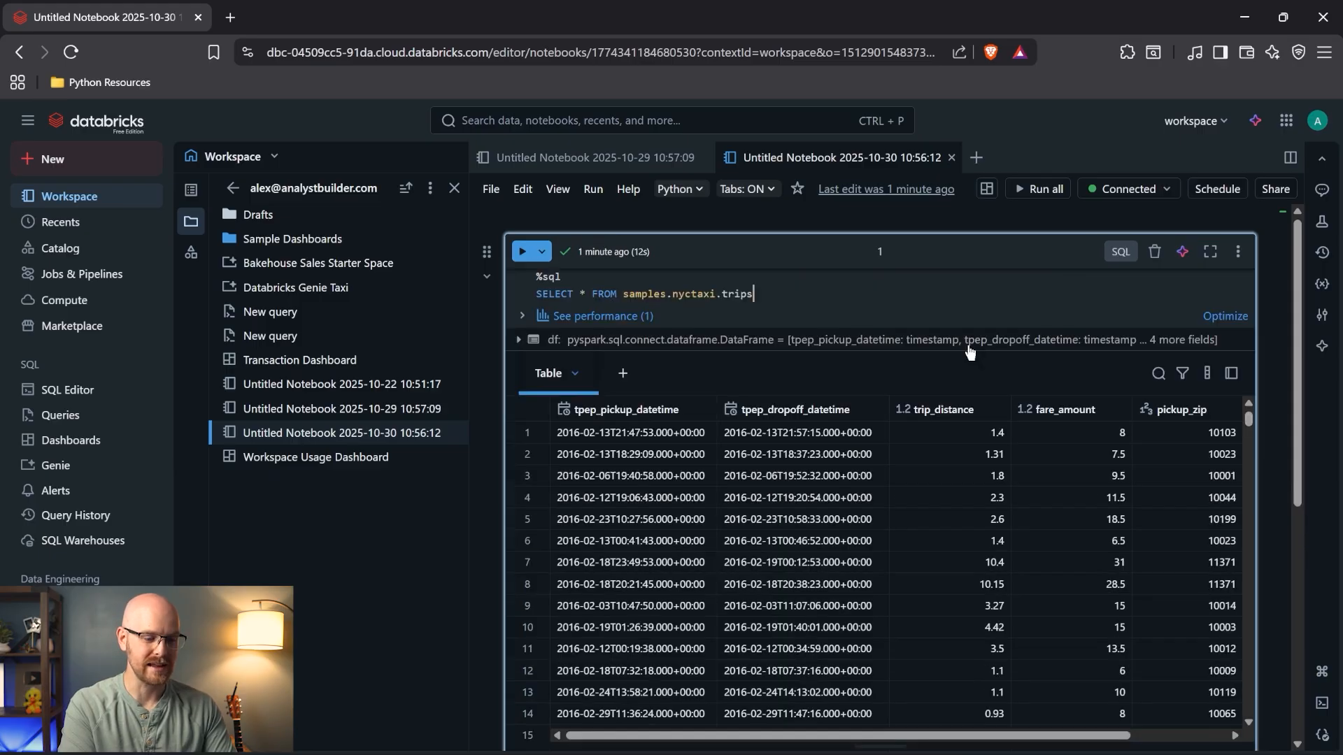
left_click(523, 252)
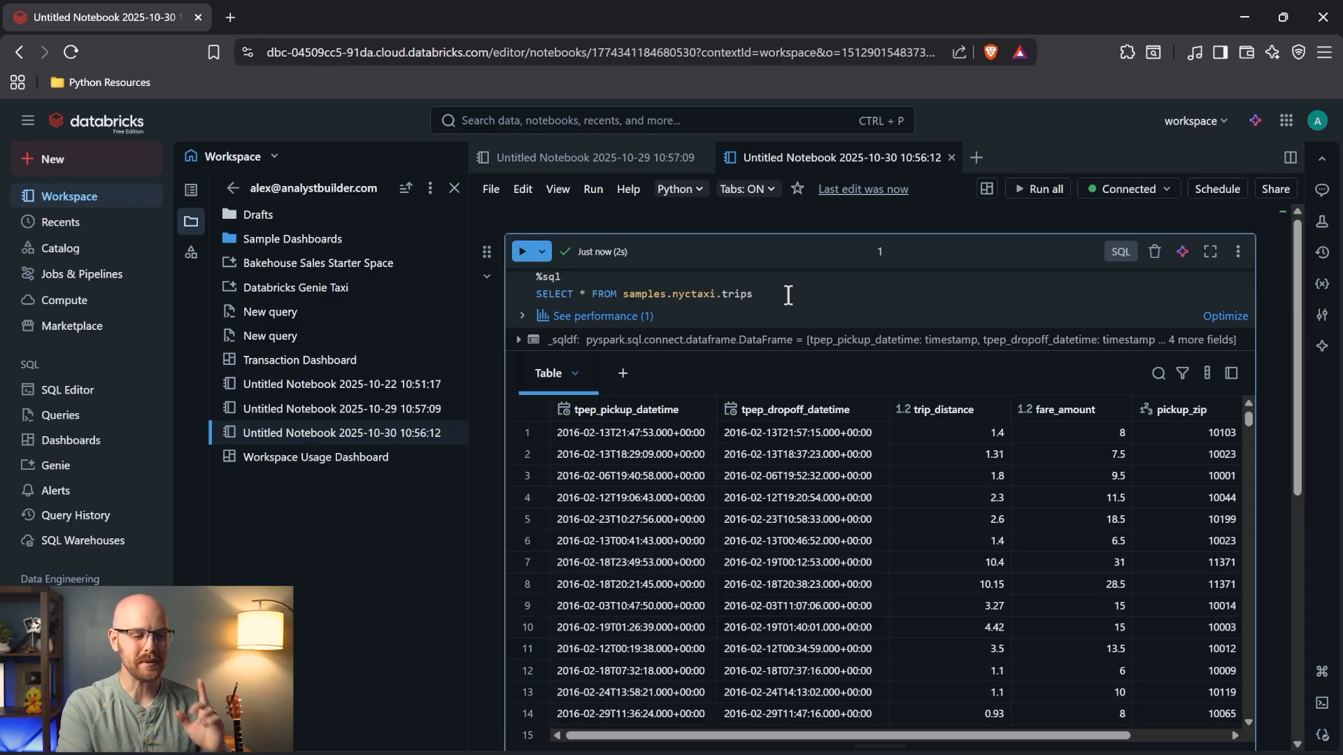
- Create a new dashboard and add samples.nyctaxi.trips from the catalog as its dataset
left_click(105, 439)
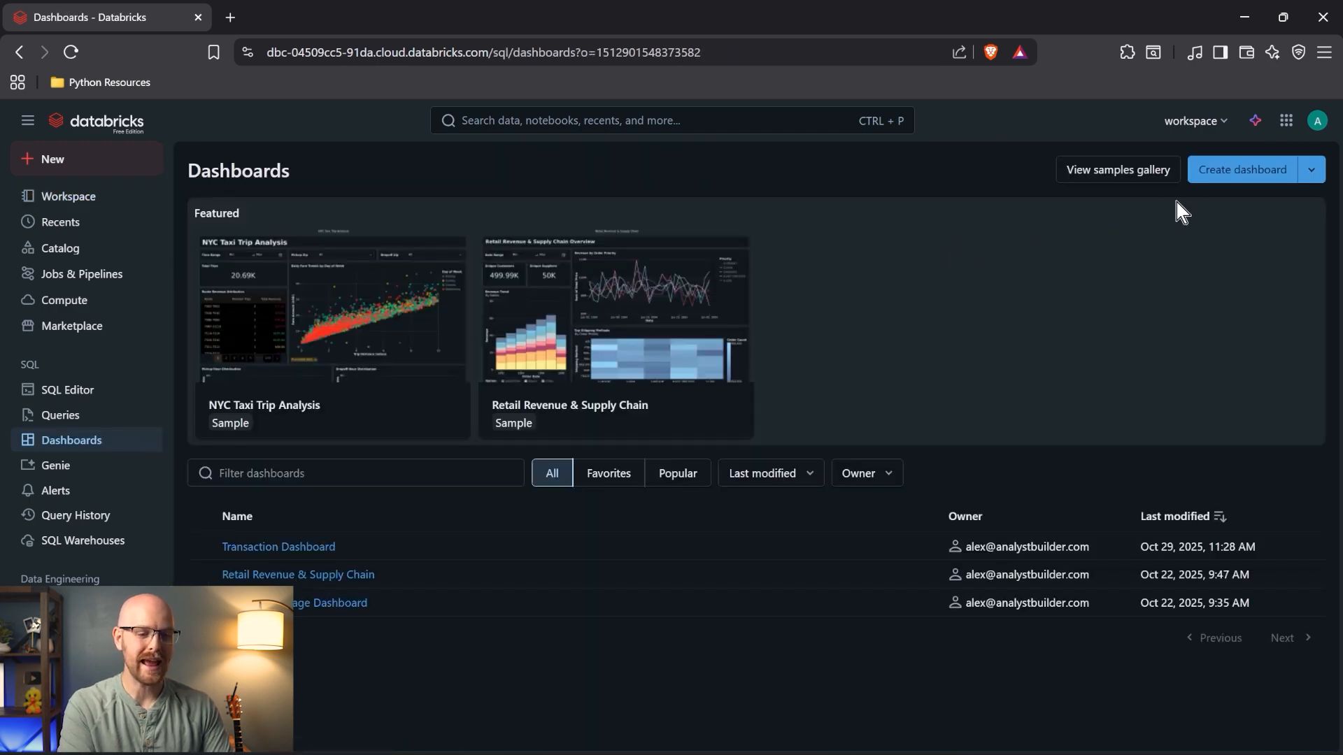
left_click(1245, 166)
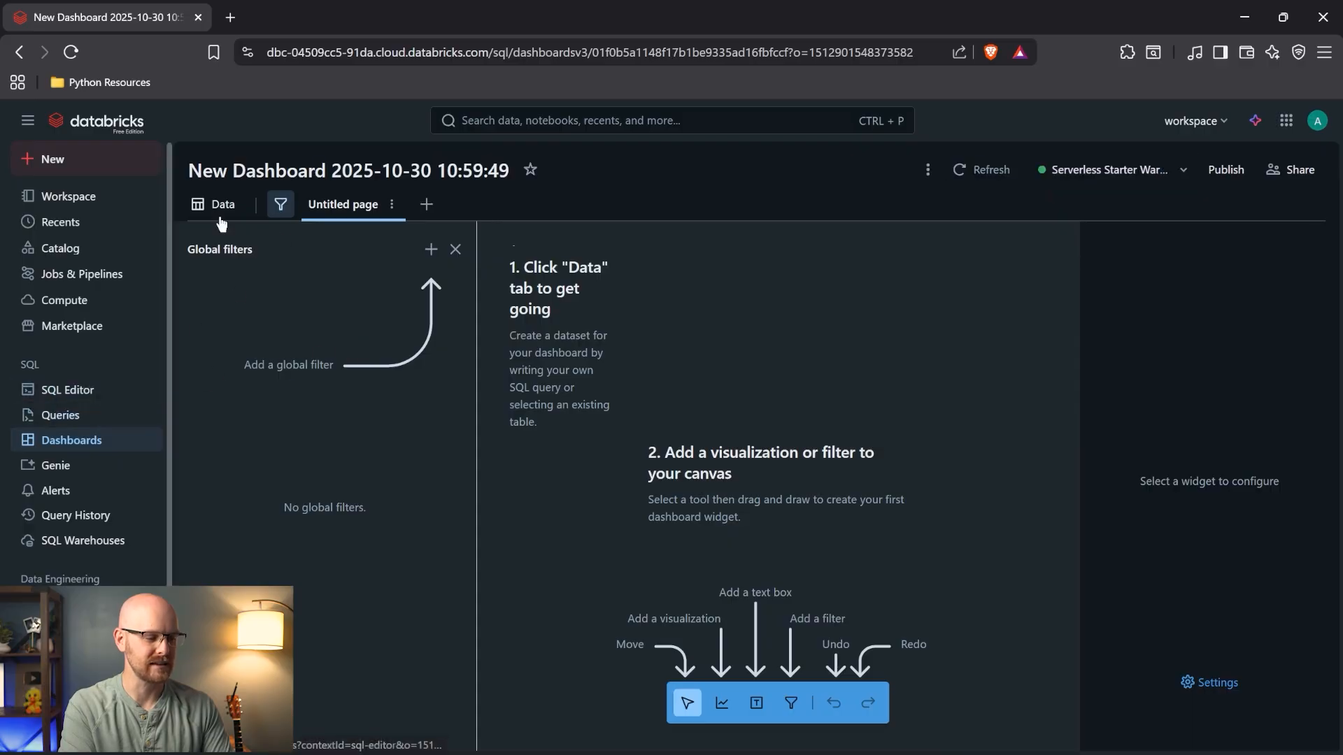
left_click(213, 208)
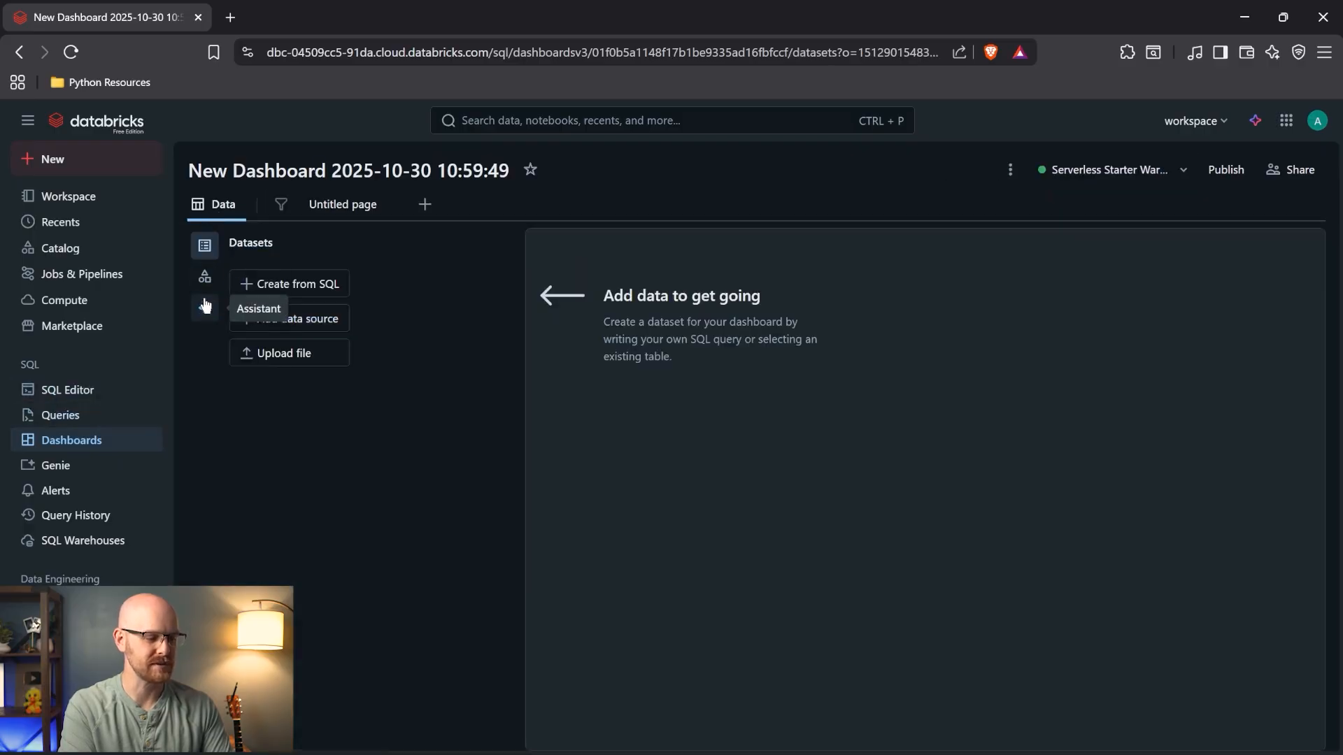
left_click(203, 279)
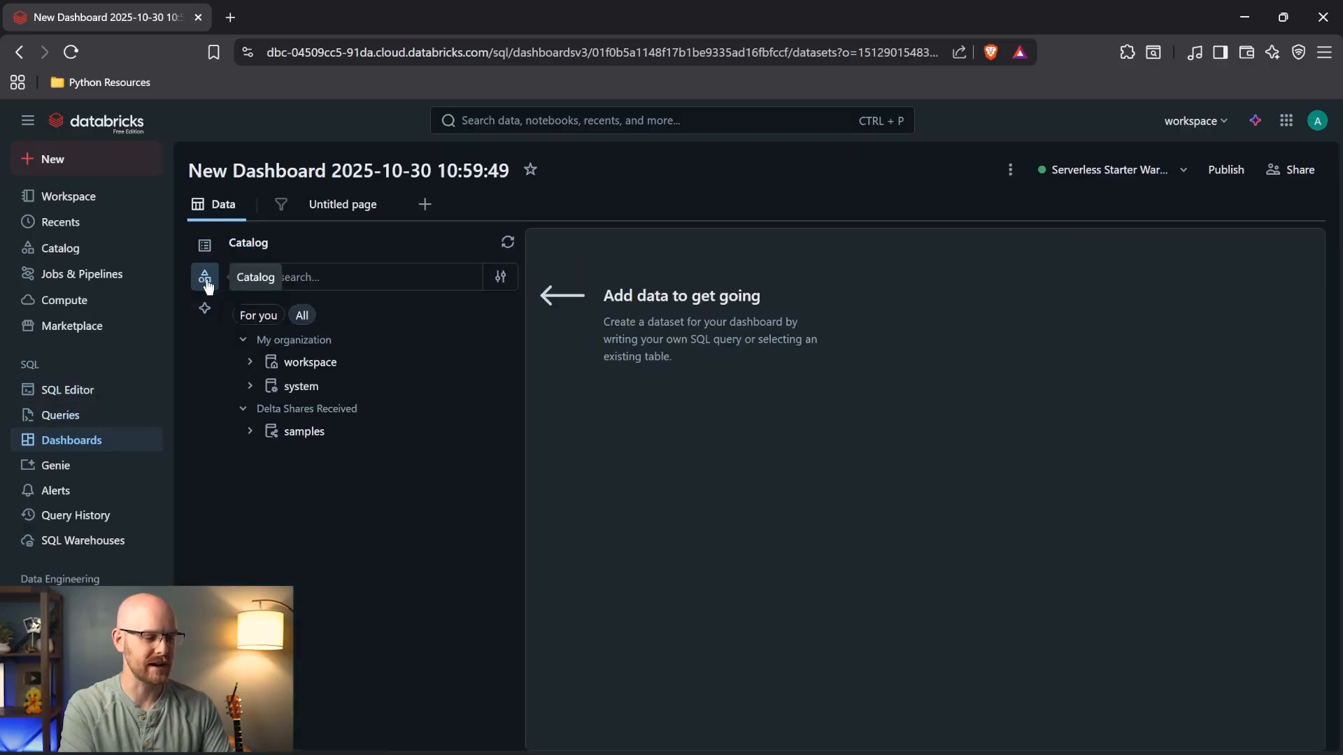
left_click(249, 432)
left_click(256, 553)
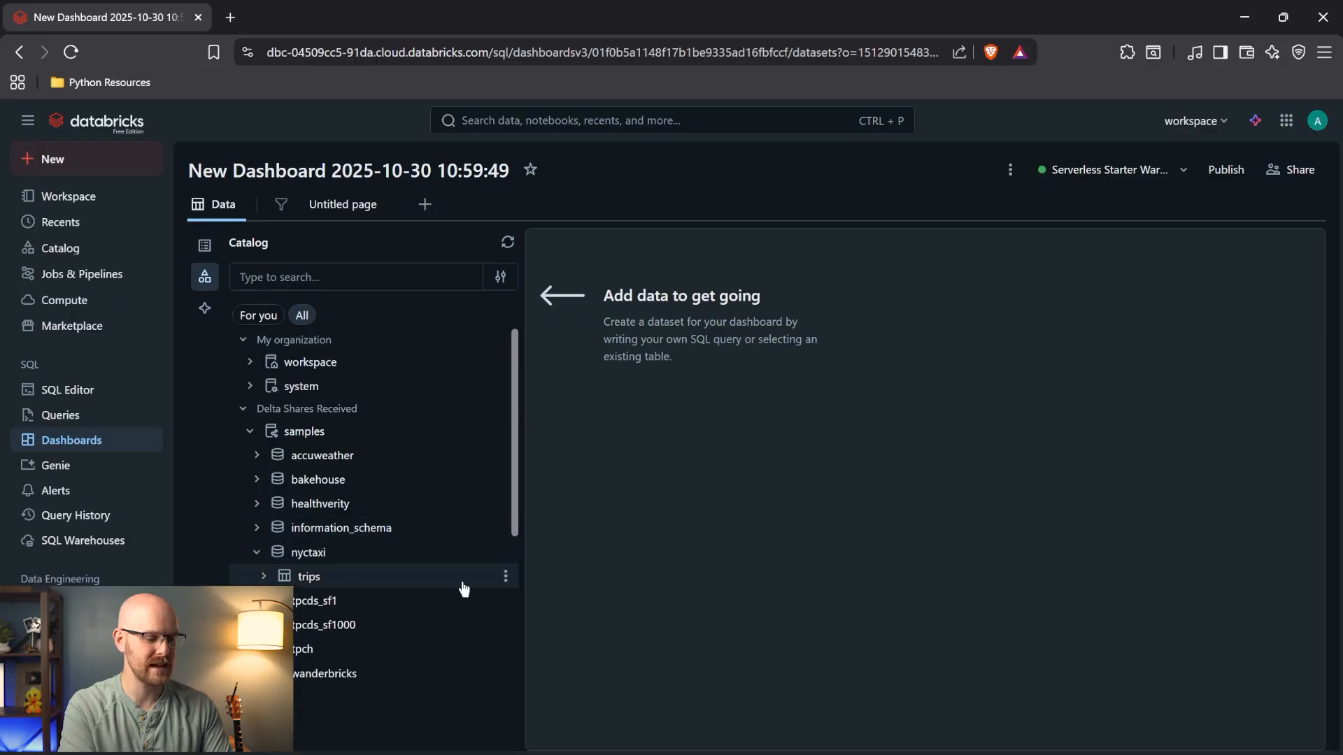
left_click(505, 581)
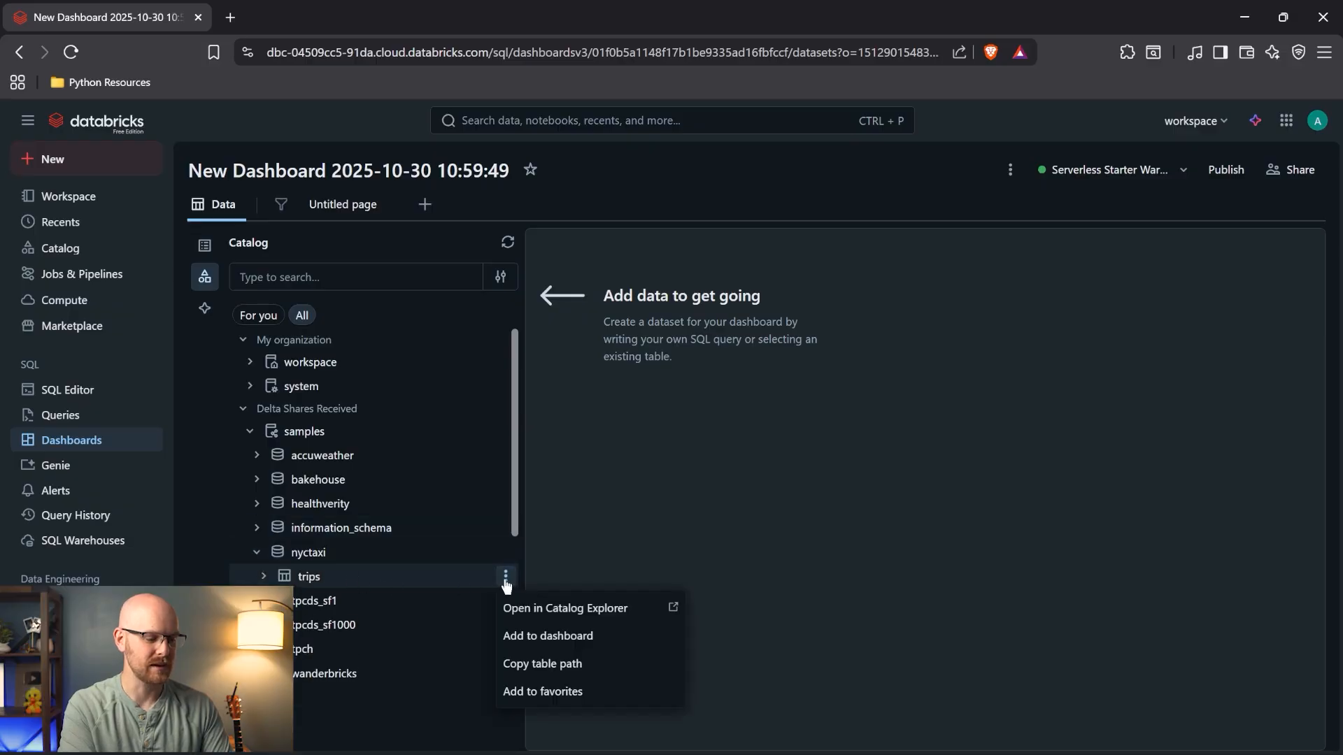
left_click(547, 637)
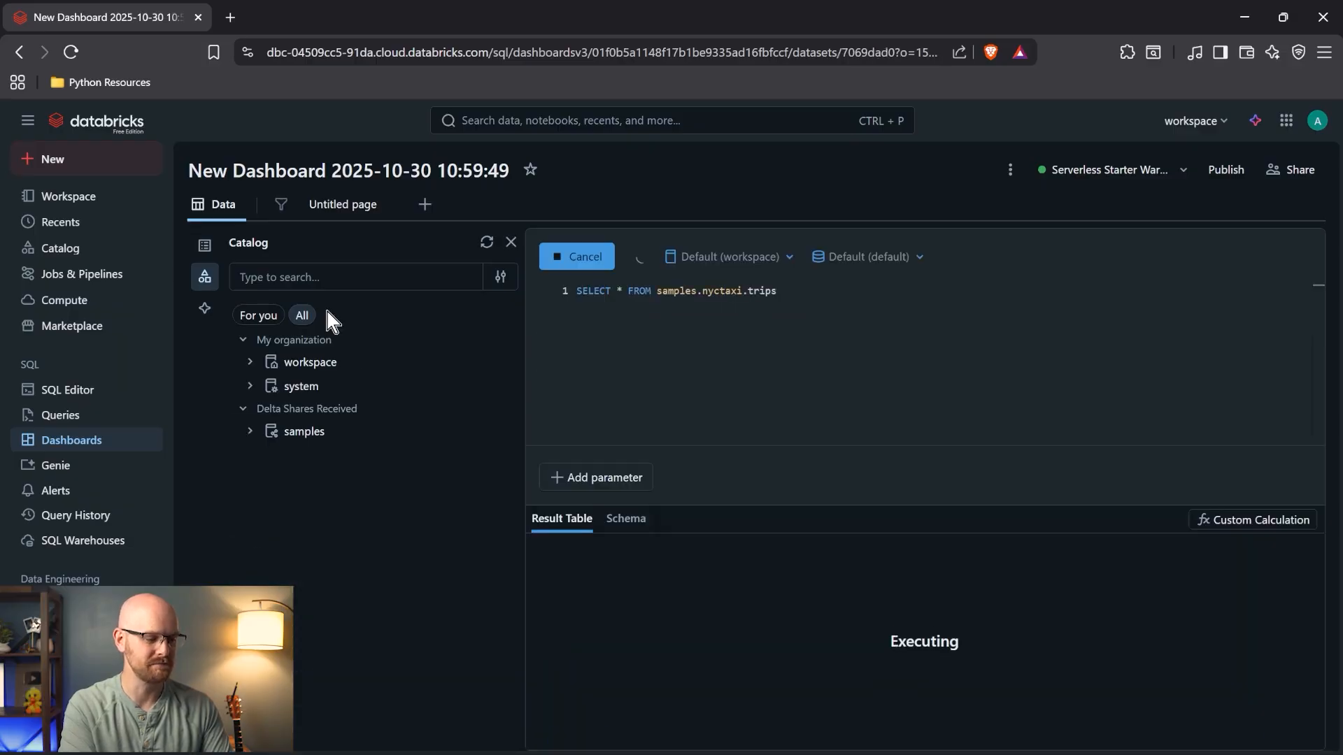
left_click(205, 245)
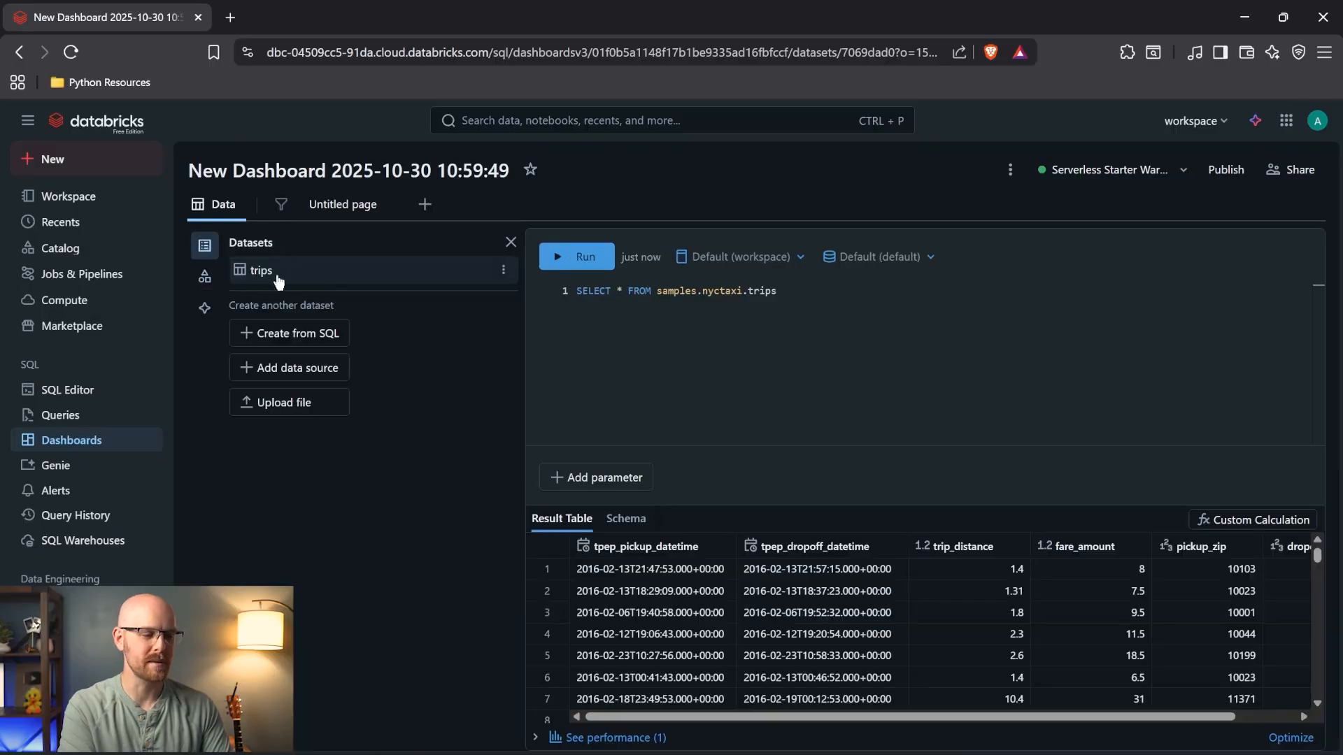
- Generate an Average Fare Amount counter card (12.35) with the AI, then add a second visualization widget
left_click(349, 204)
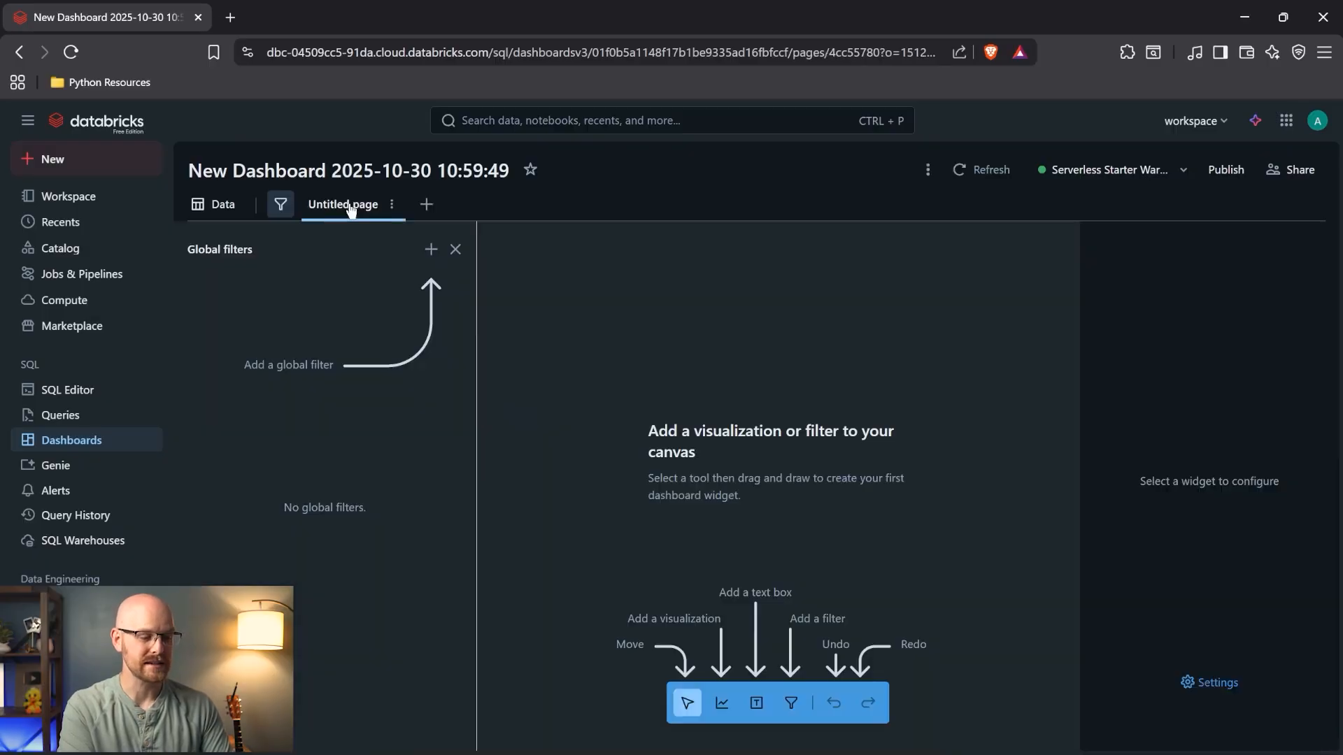
left_click(721, 703)
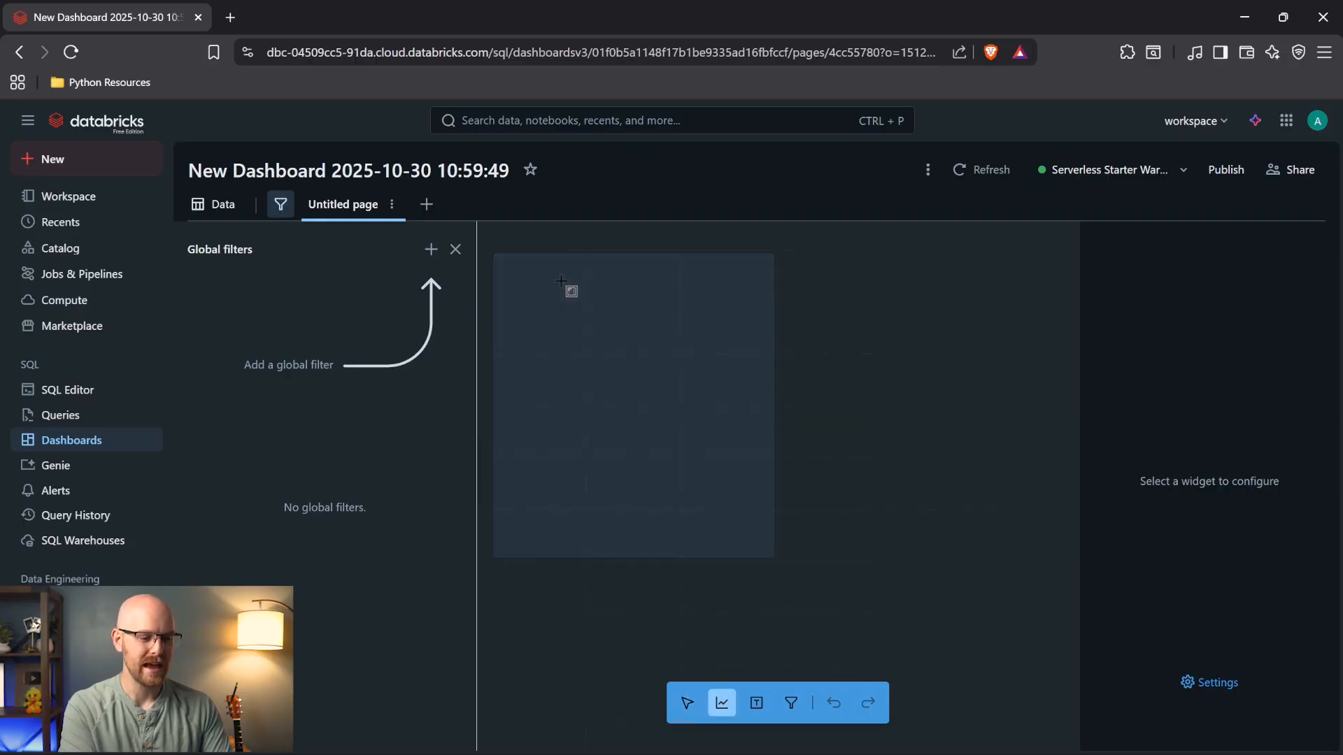
left_click(560, 278)
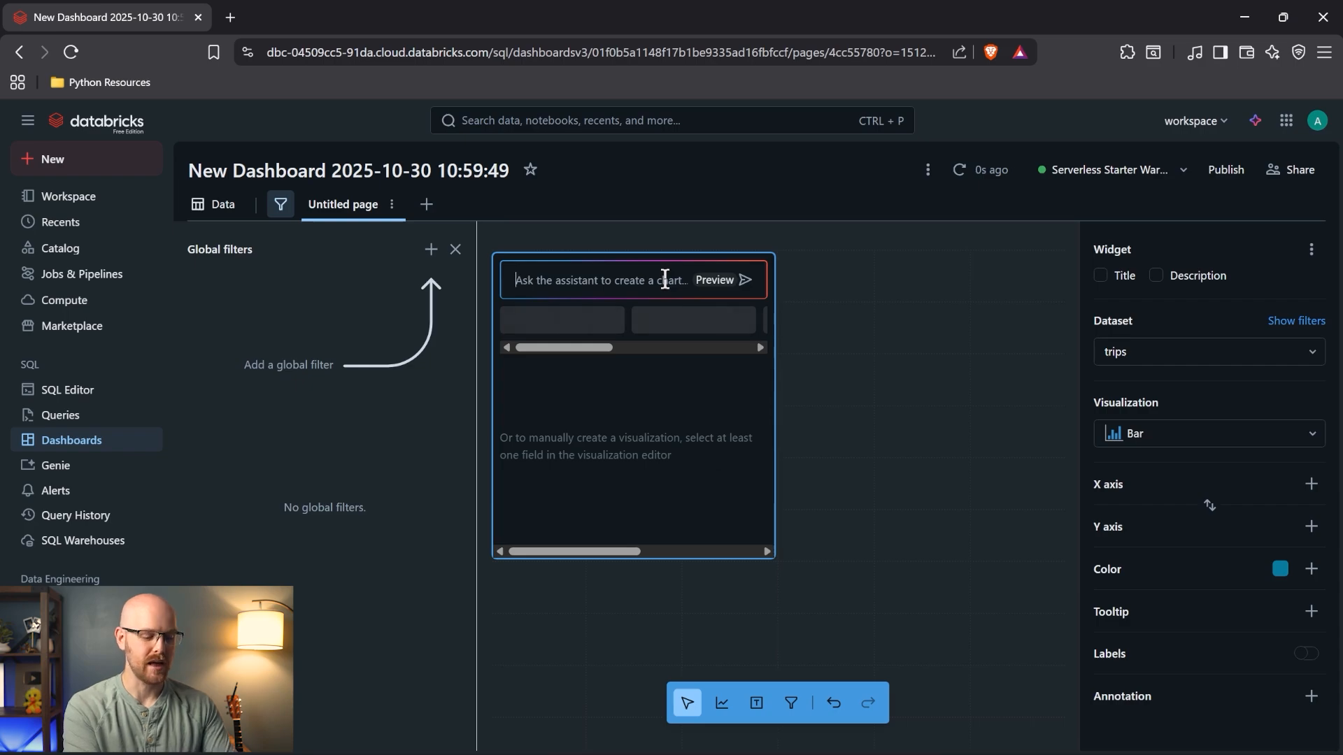
type("Create a card")
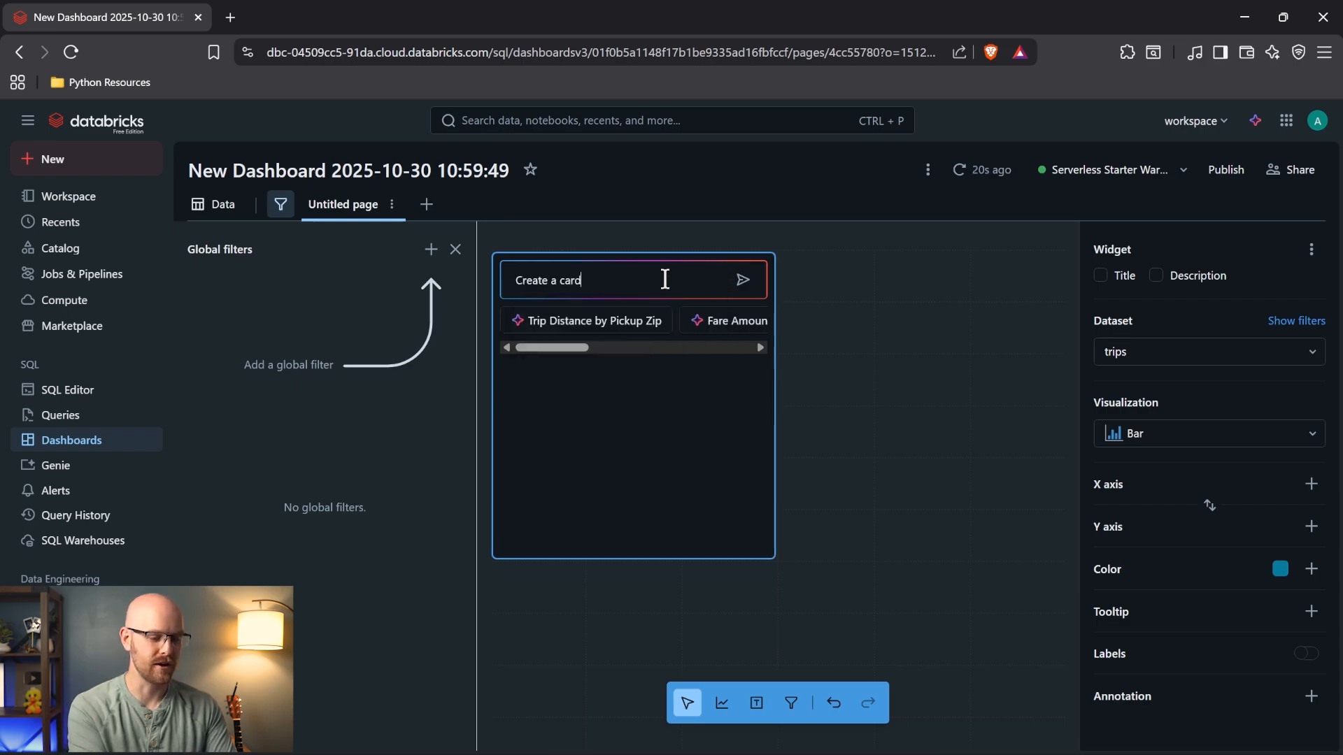
type(" with the Averag")
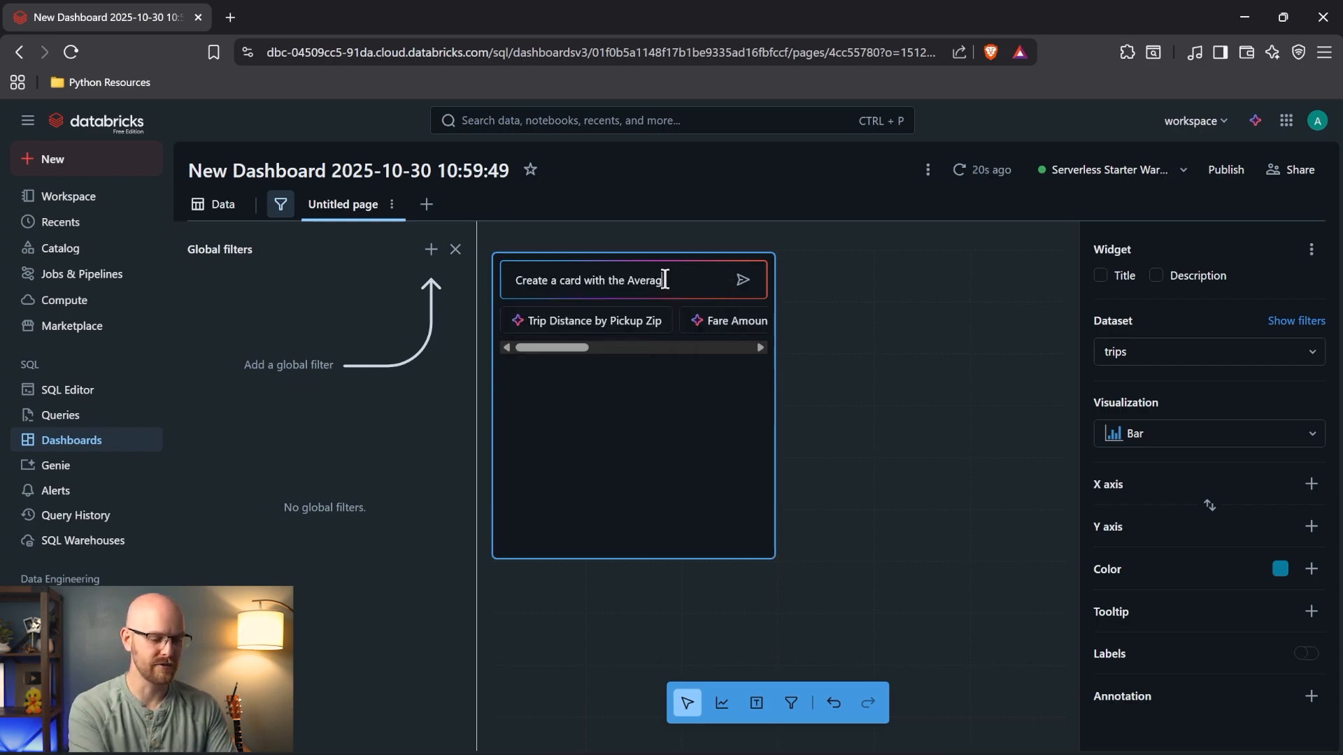
type("e fare amo")
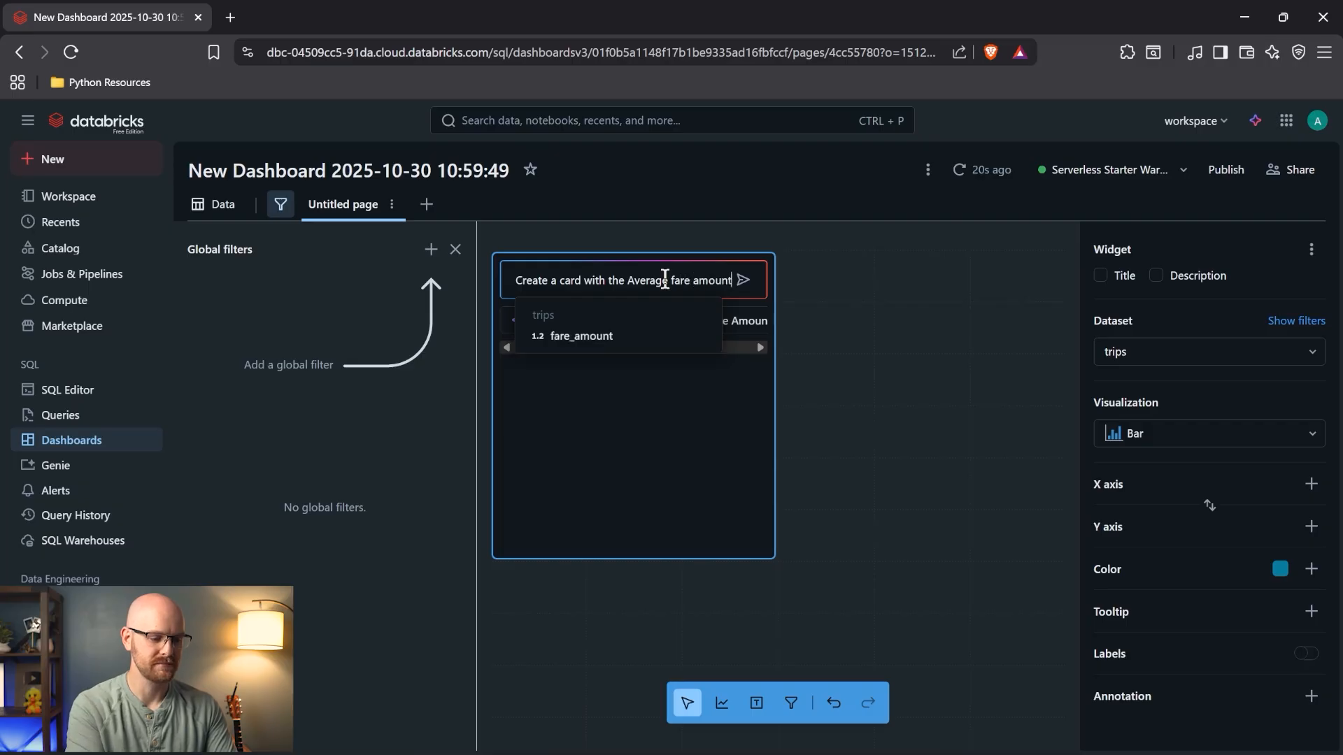
type("unt")
left_click(743, 281)
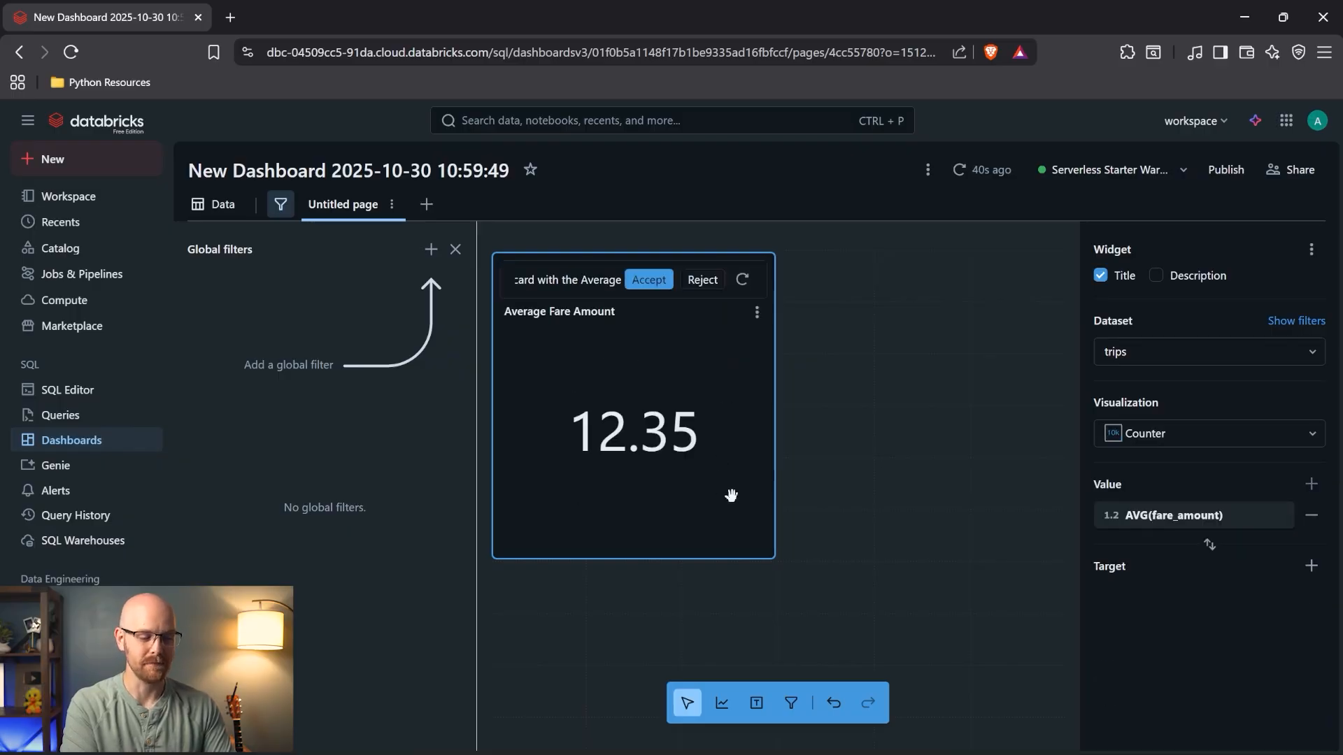
left_click(721, 703)
- Have the widget assistant create a line chart with the count of pickup times
left_click(870, 296)
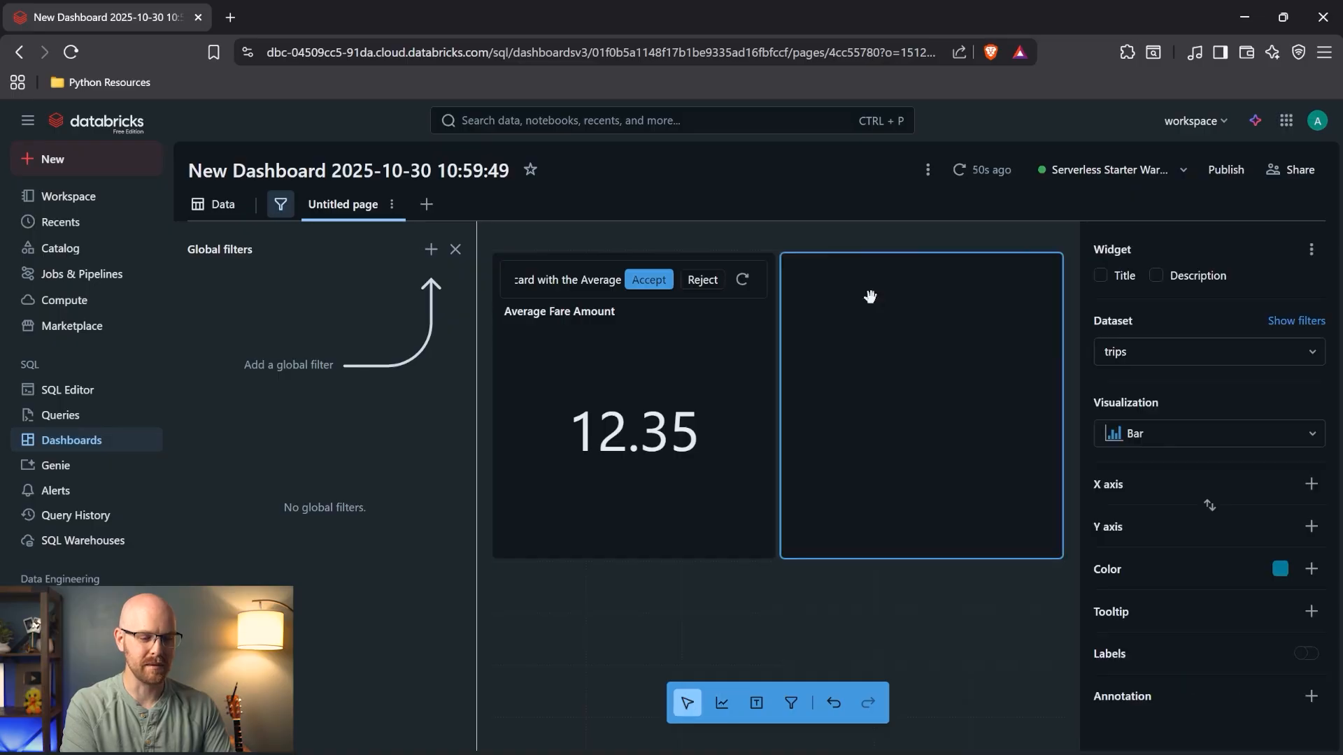
left_click(873, 287)
type("Cr")
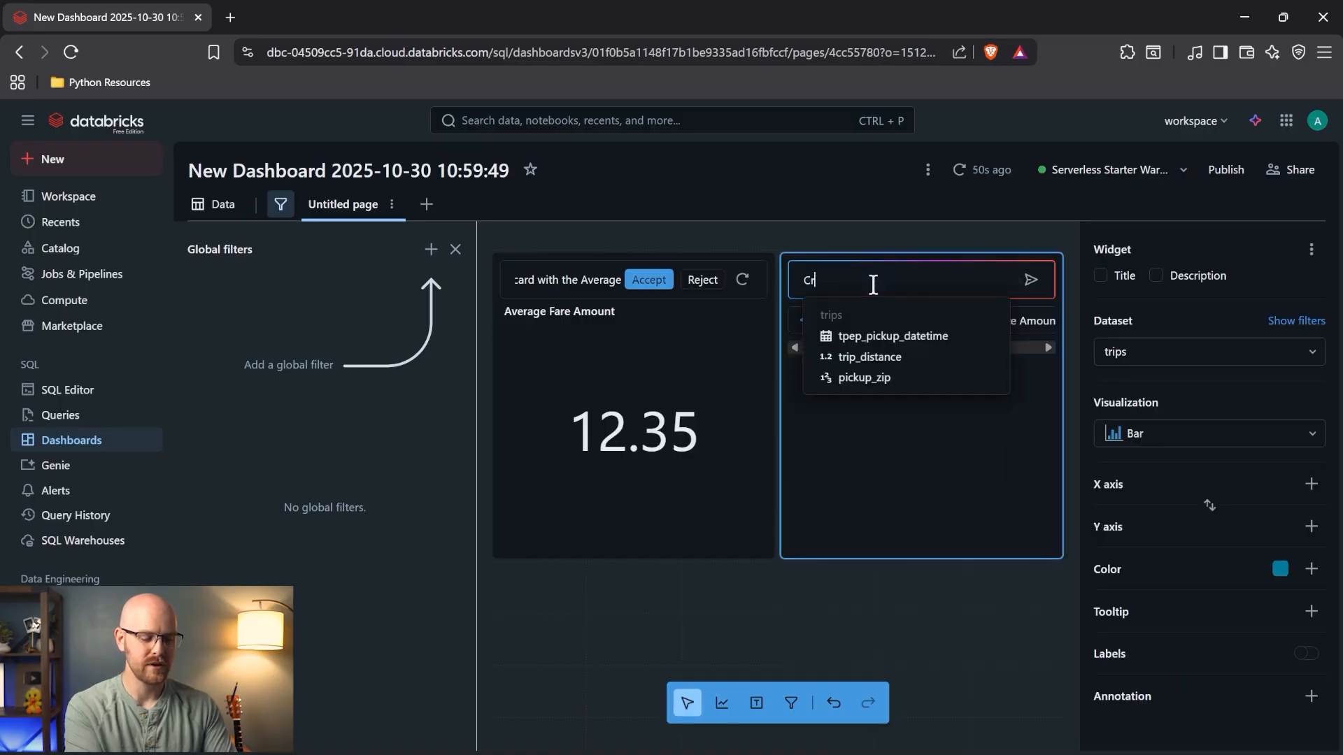
type("eate a line char")
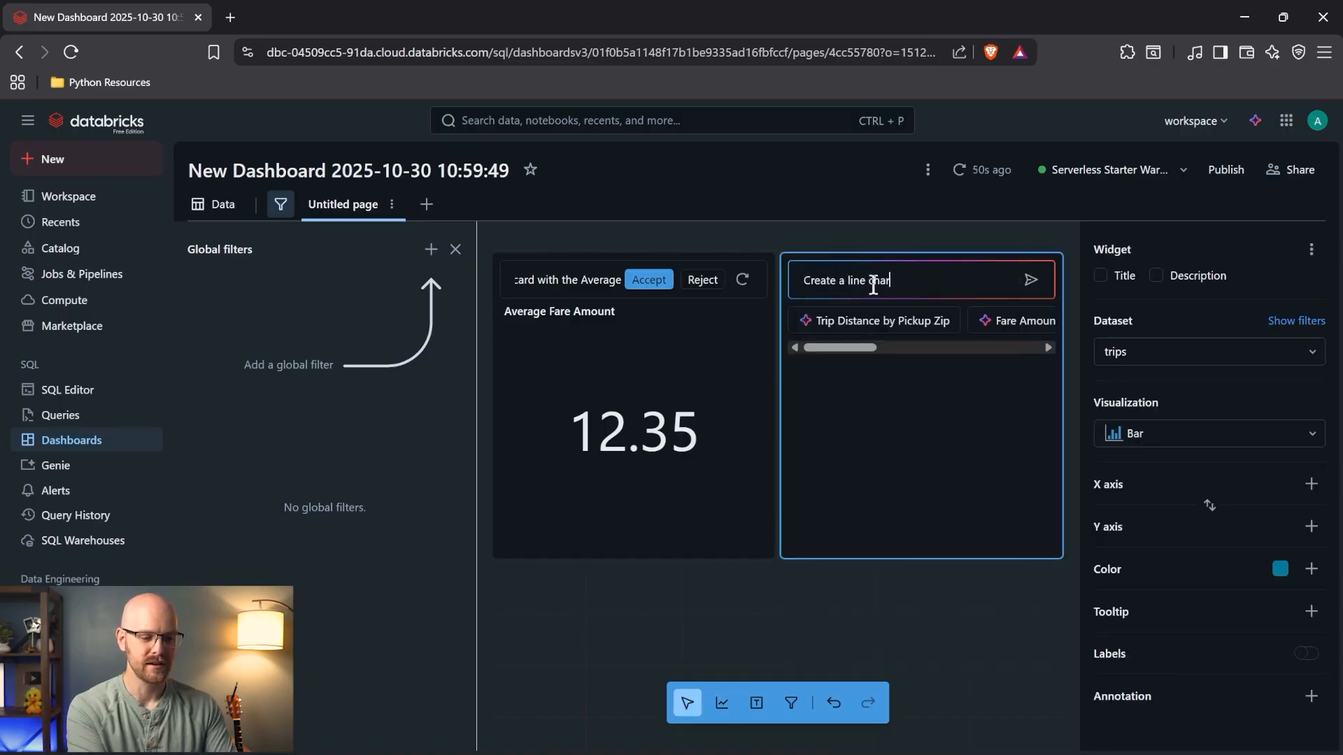
type("t with the c")
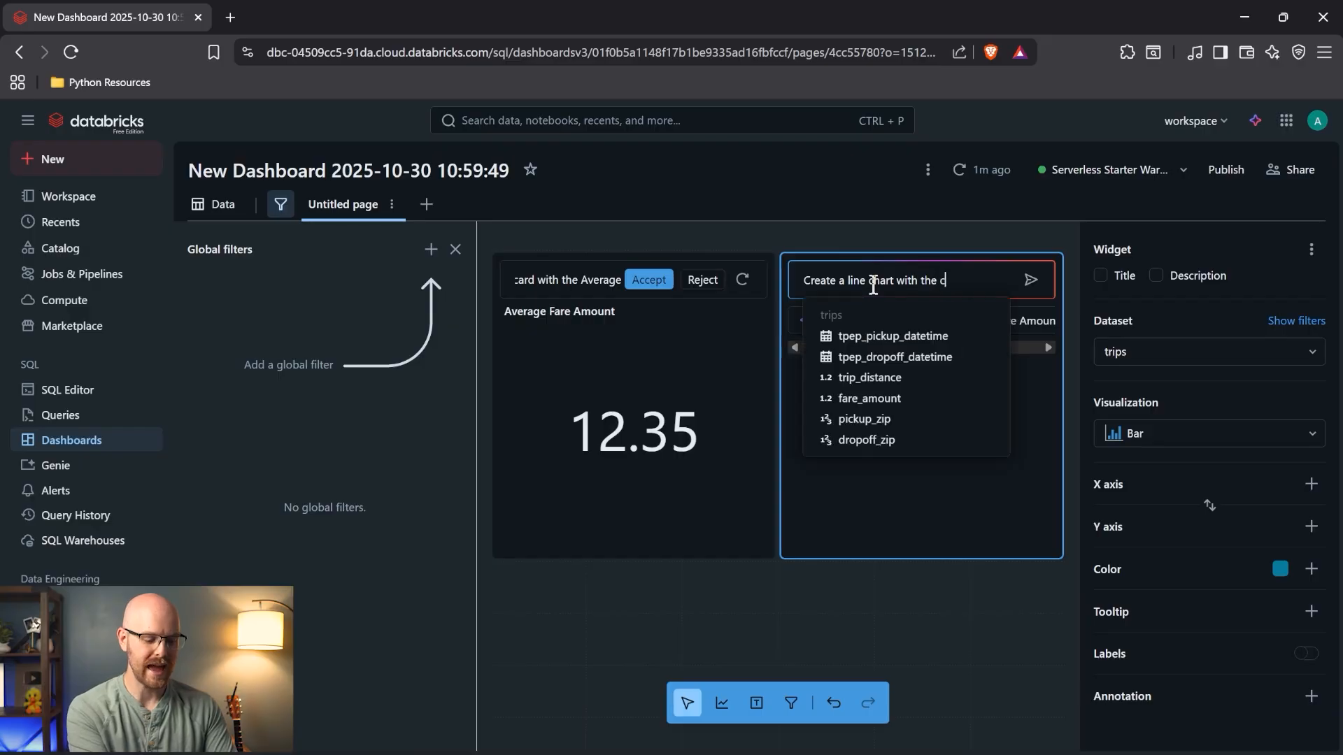
type("ount of pic")
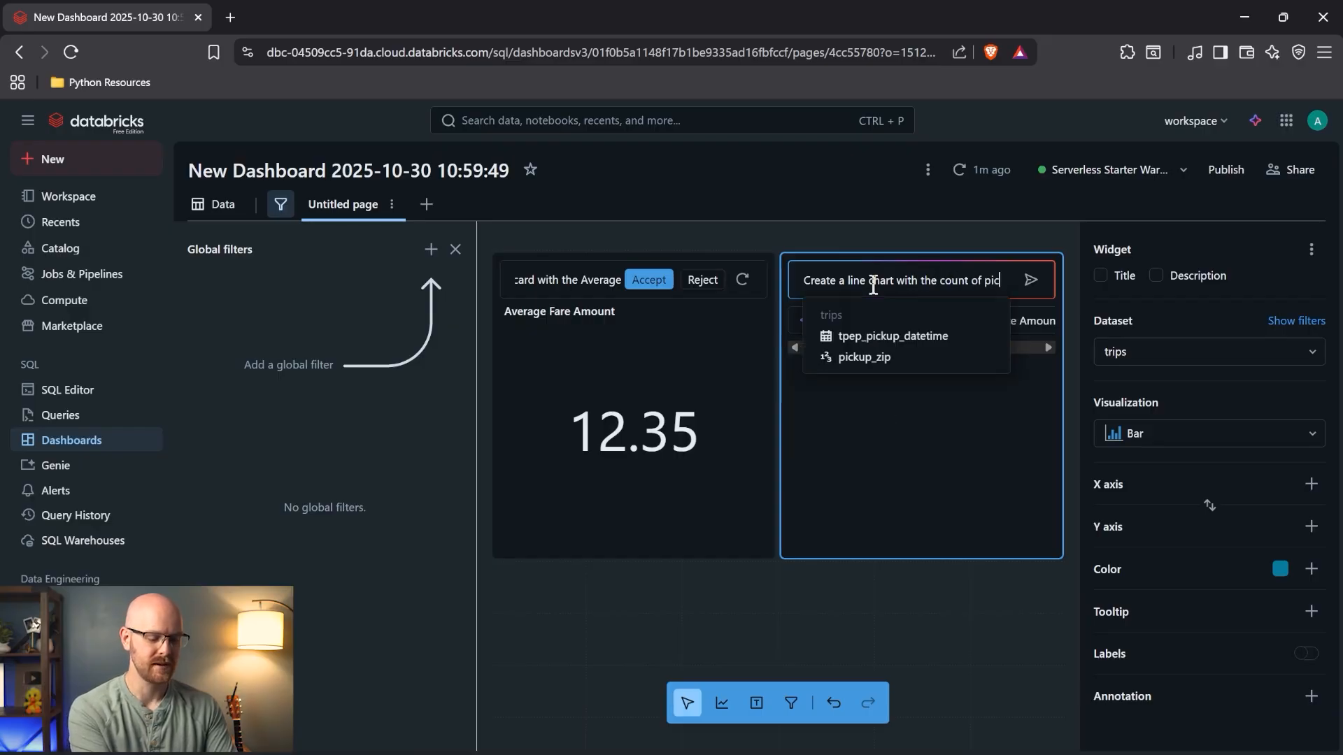
type("kup times")
key("Return")
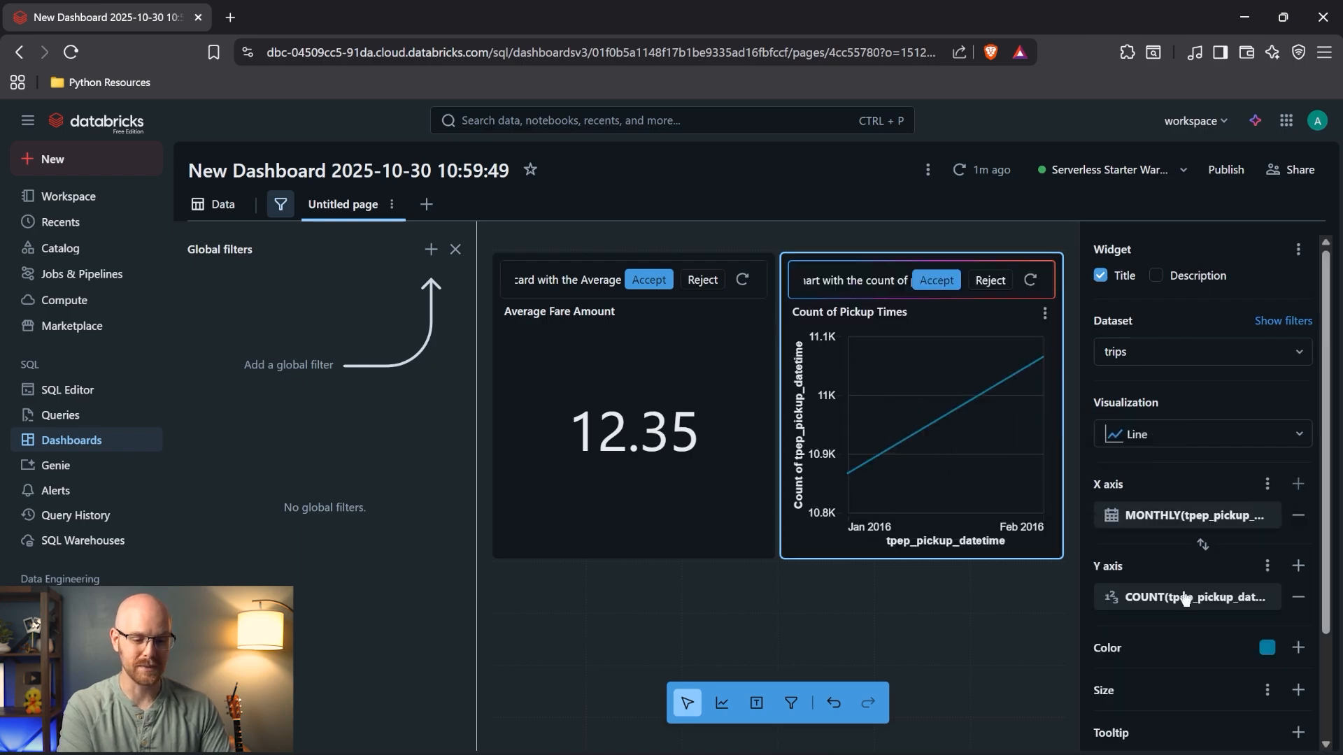
- Set the chart's X axis transform to DAILY
left_click(1263, 521)
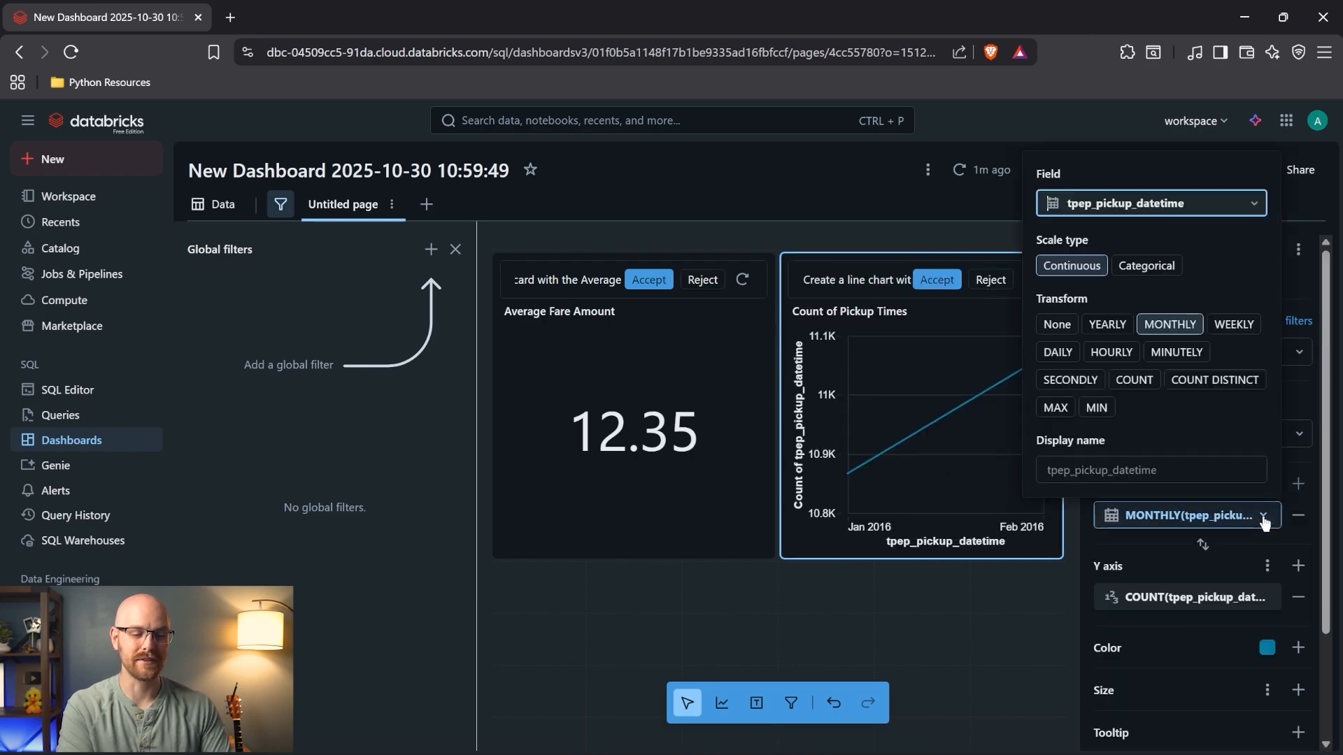
left_click(1059, 353)
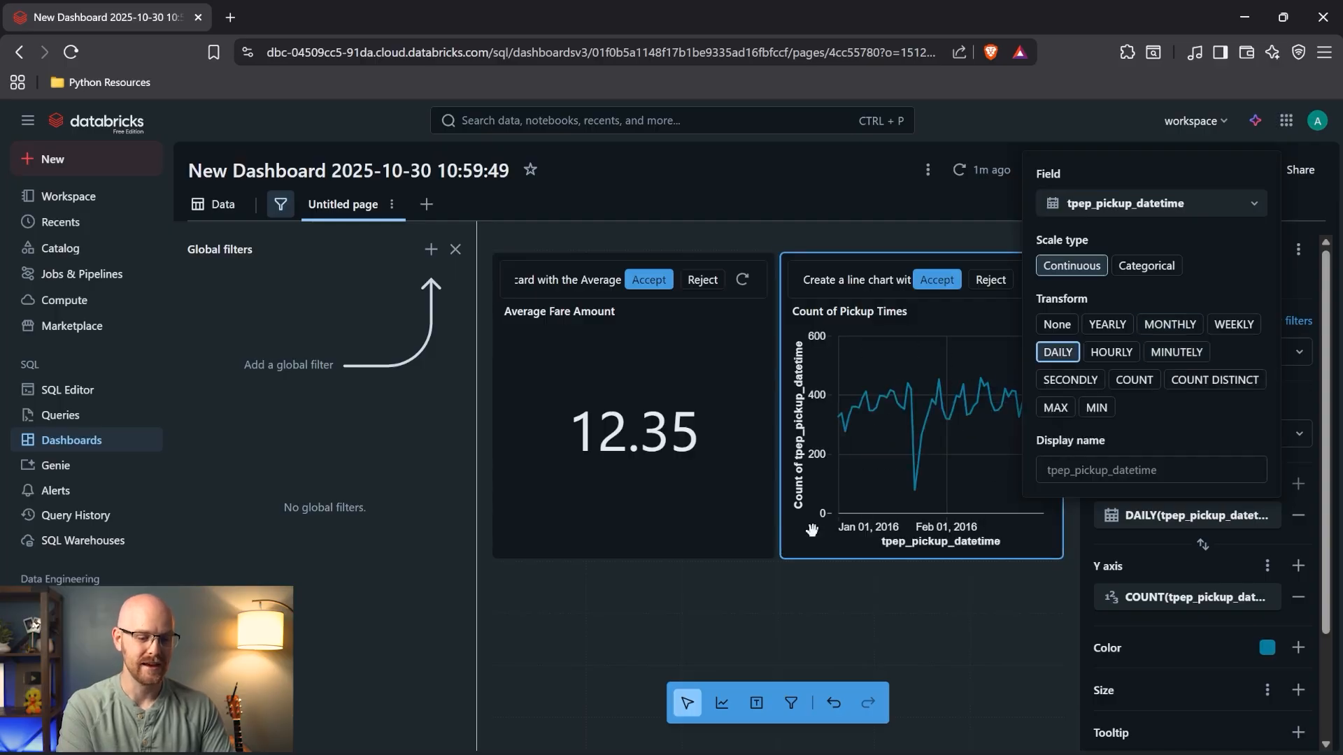
left_click(1293, 281)
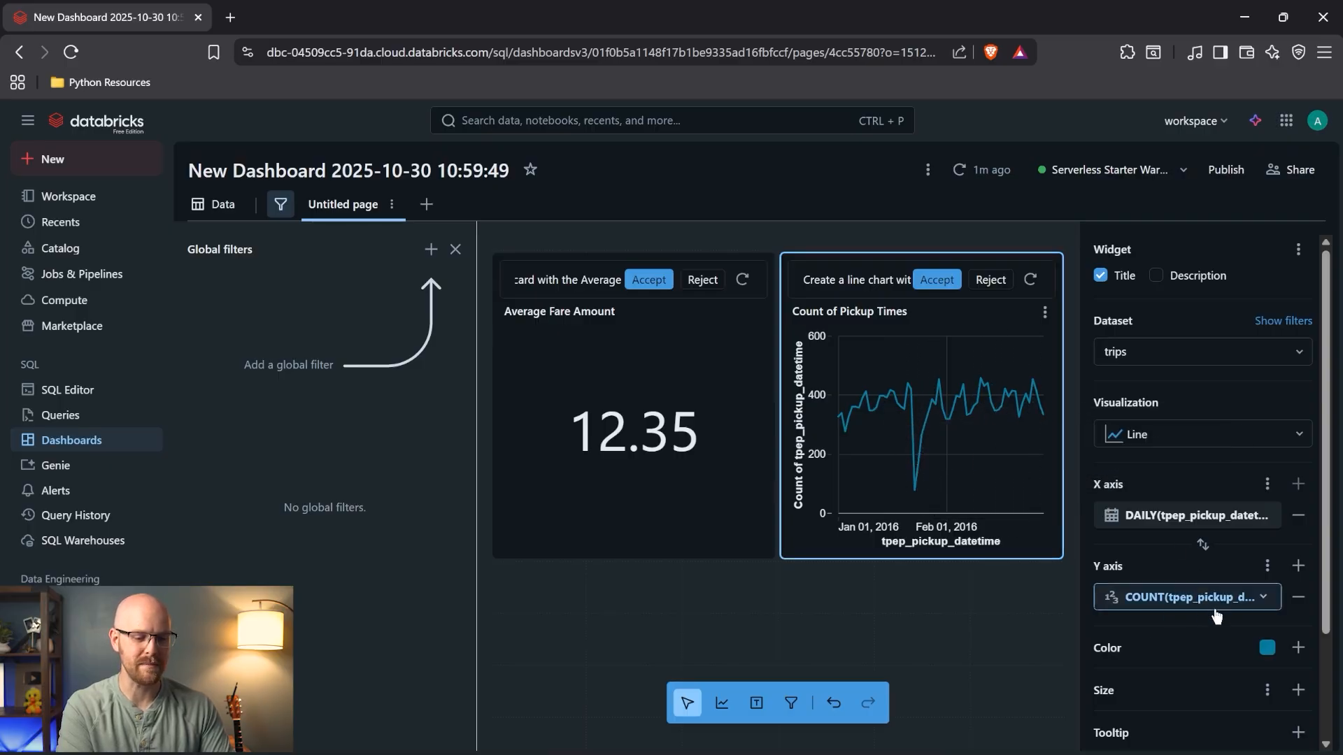
- Accept the fare counter and line chart, then ask the assistant to change daily to hourly and accept
left_click(649, 282)
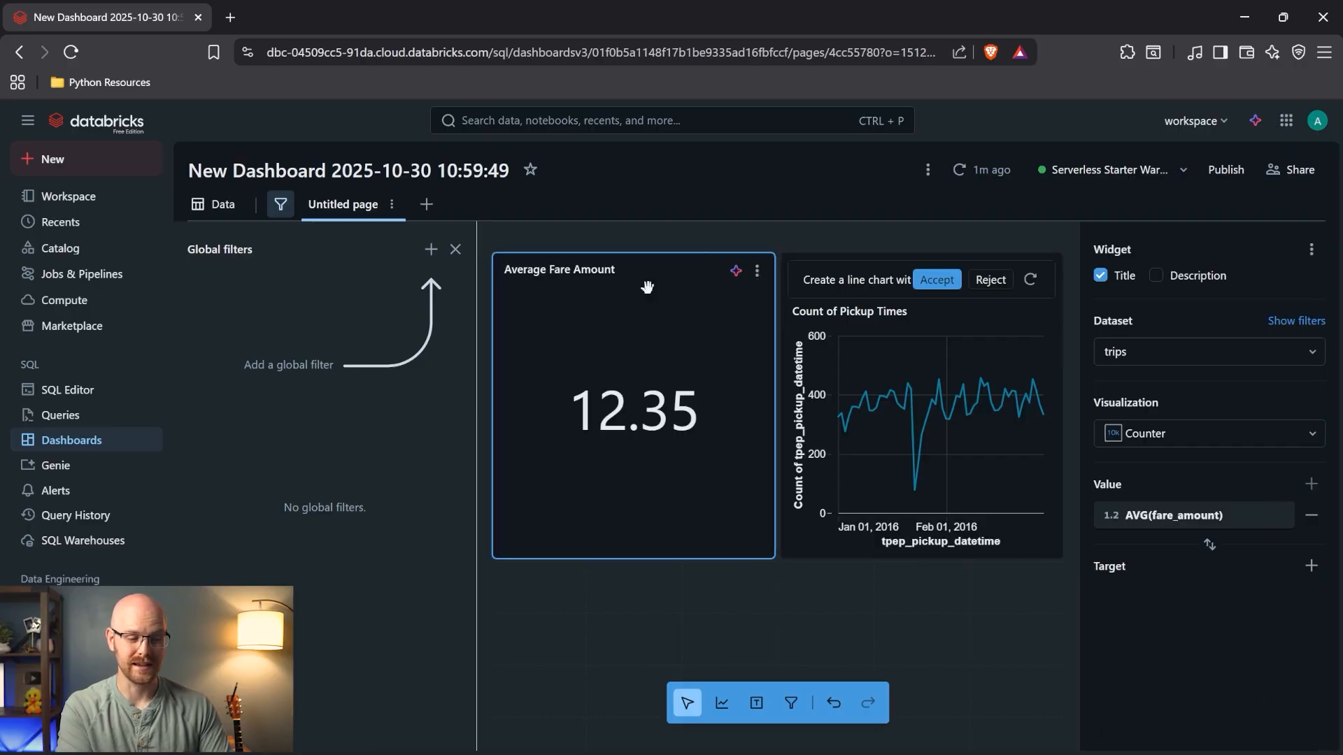
left_click(950, 287)
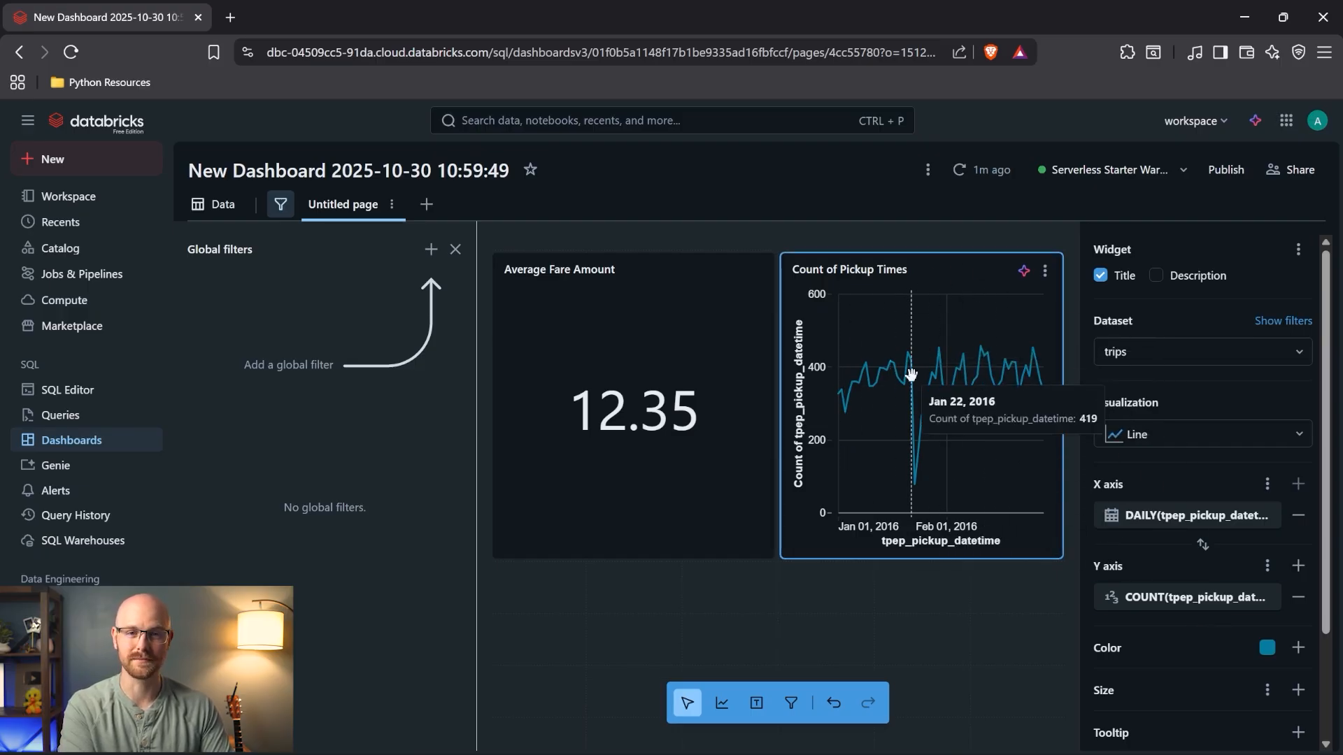
left_click(1024, 271)
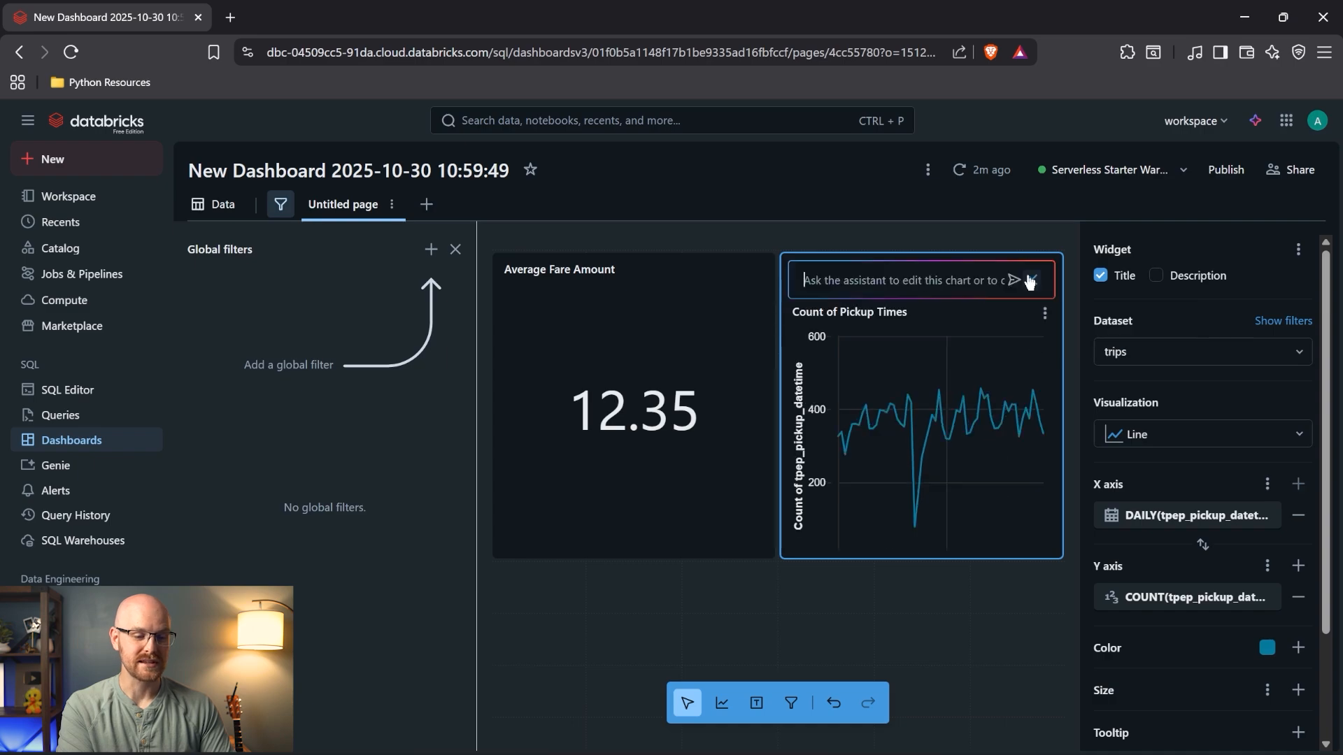
left_click(967, 280)
type("Change the dialy")
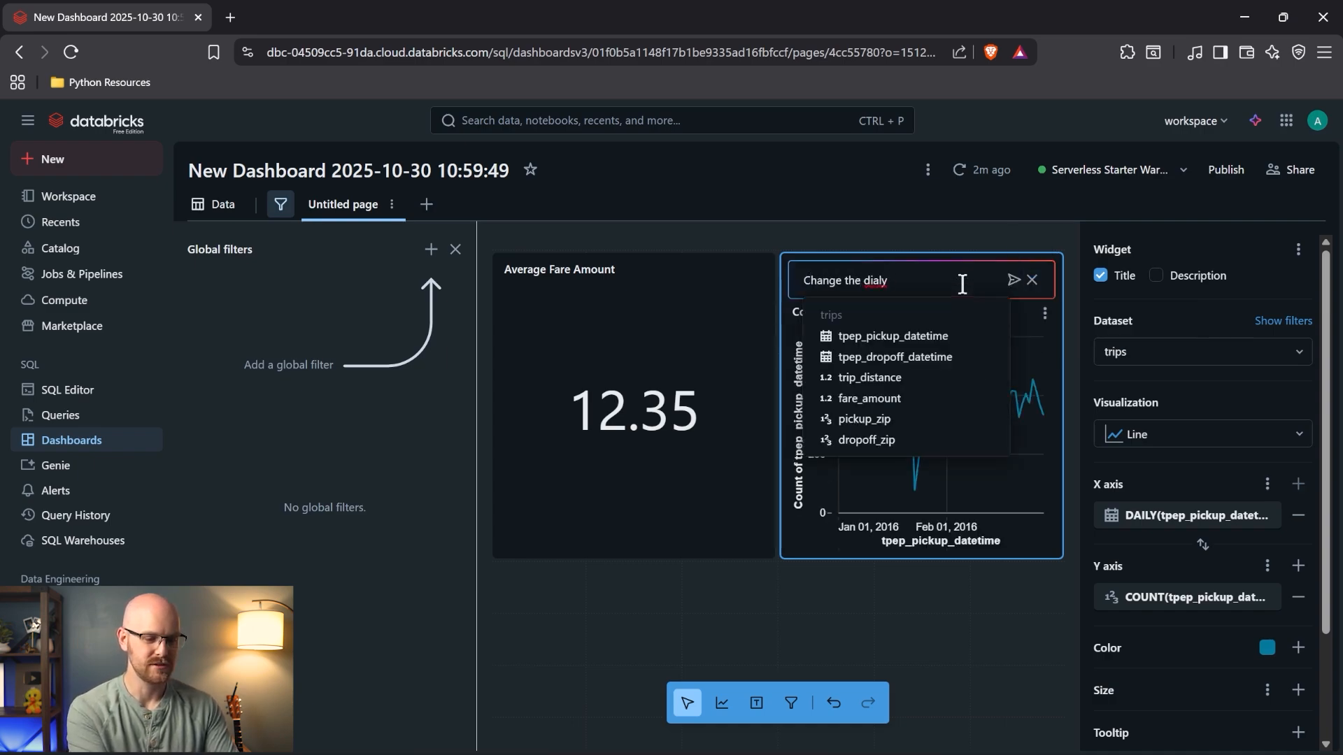
key("BackSpace")
key("BackSpace")
key("BackSpace")
key("BackSpace")
key("BackSpace")
type("aily to h")
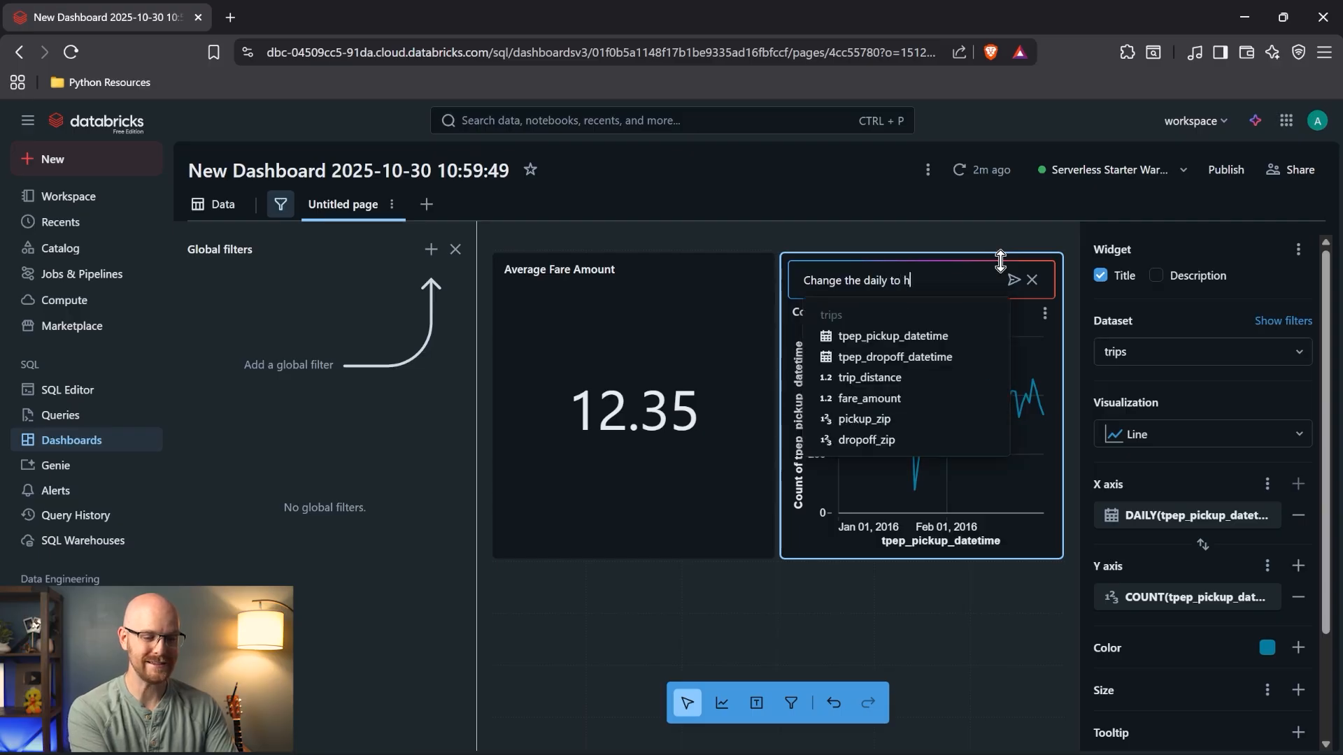
type("ourly")
key("Return")
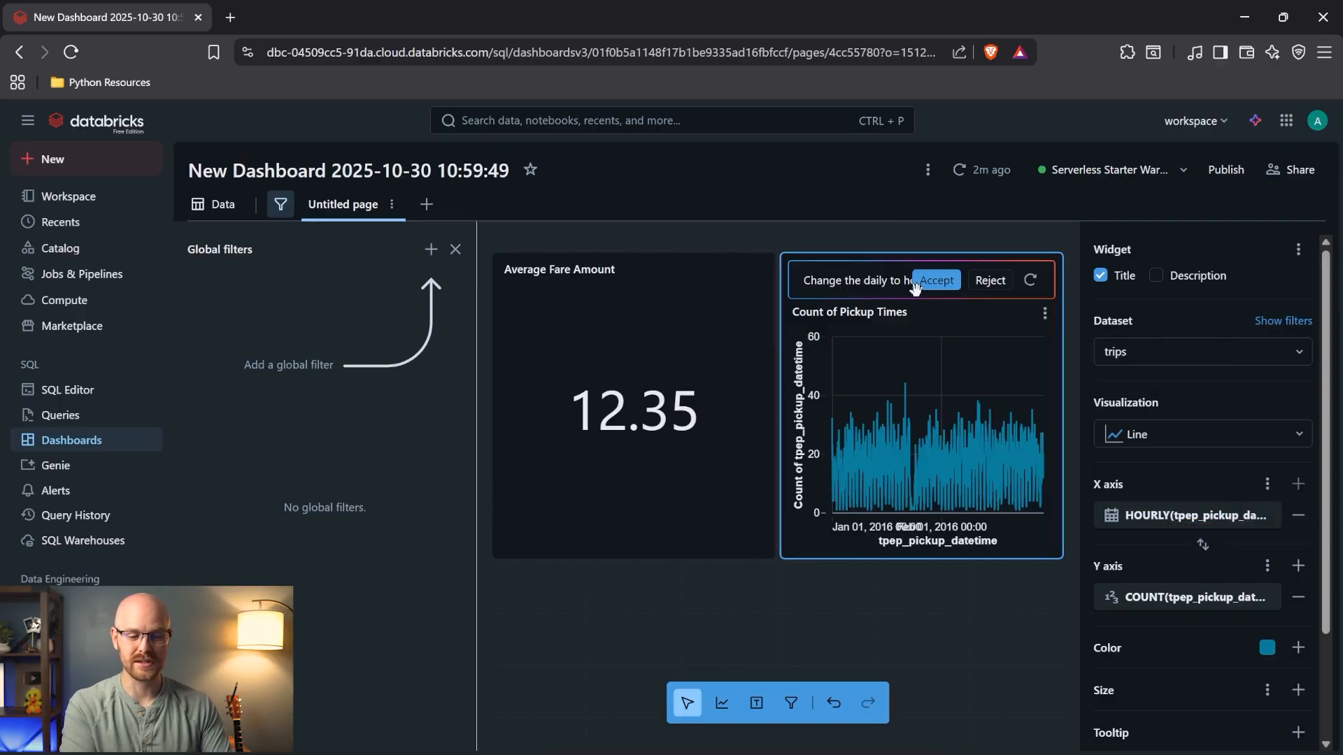
left_click(937, 281)
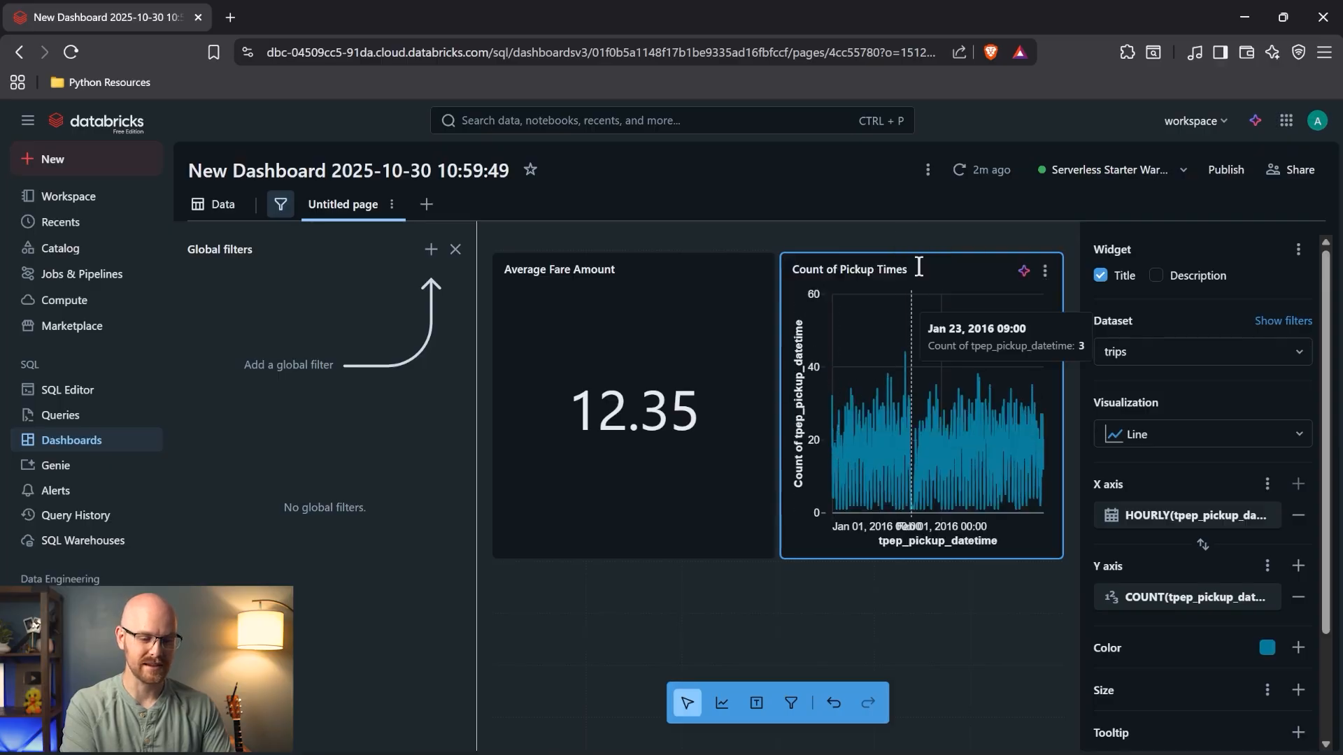
- Widen the Count of Pickup Times chart to the left and close Global filters
left_click_drag(770, 345, 480, 350)
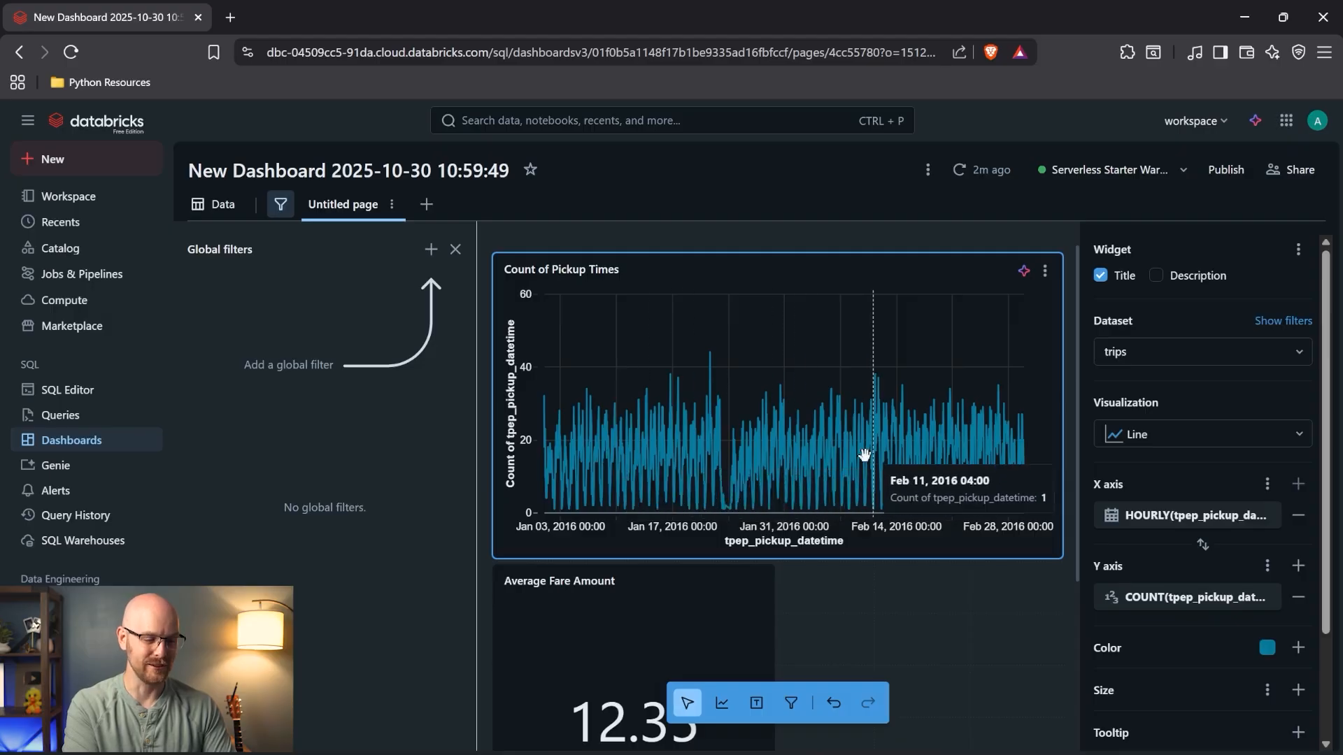
left_click(455, 249)
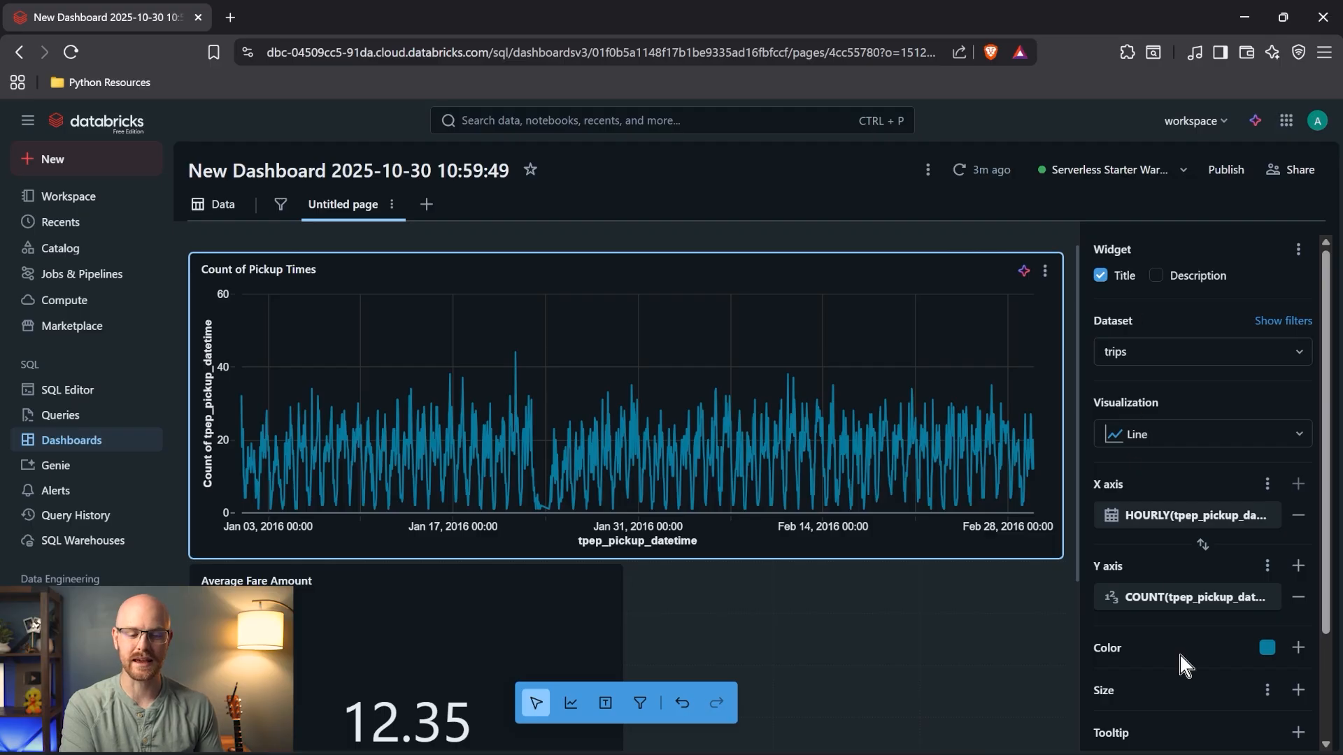
scroll(1180, 664, "down", 2)
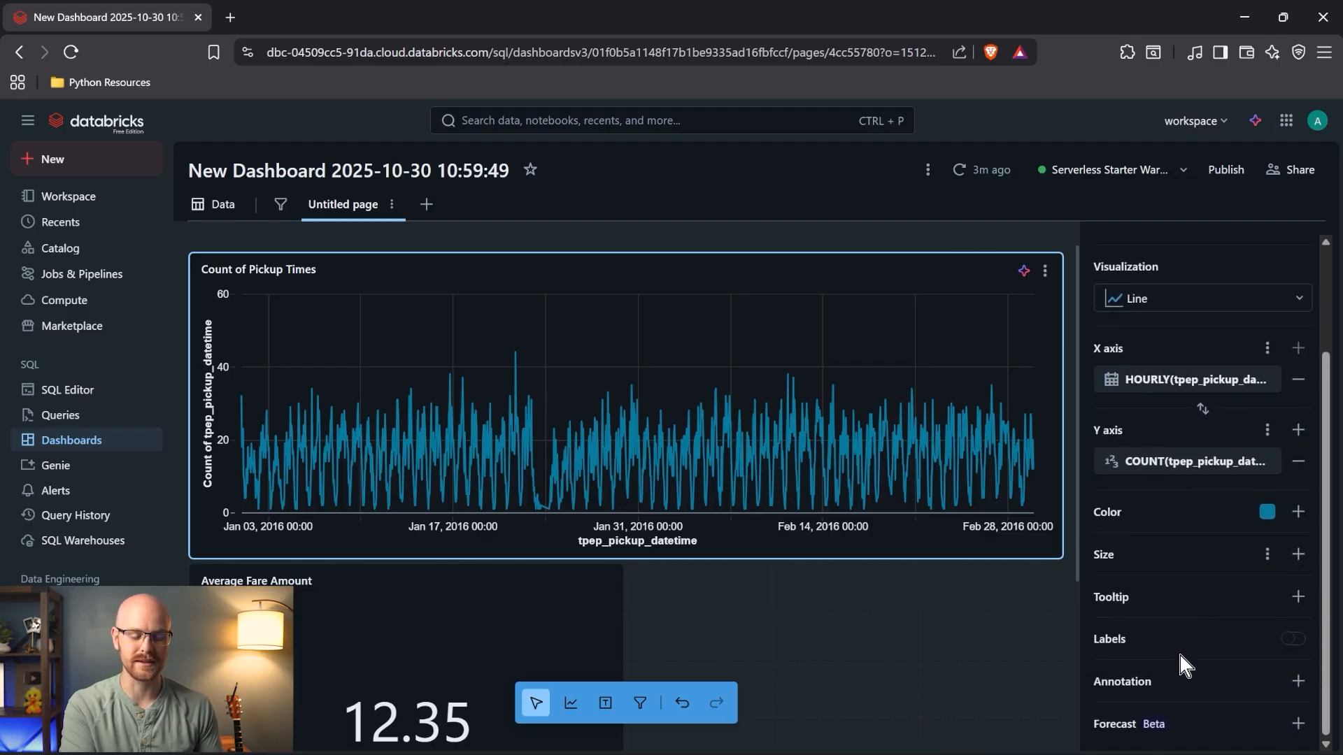
scroll(1177, 648, "up", 2)
- Ask the chart assistant to 'add labels' and accept the labelled chart
left_click(1026, 273)
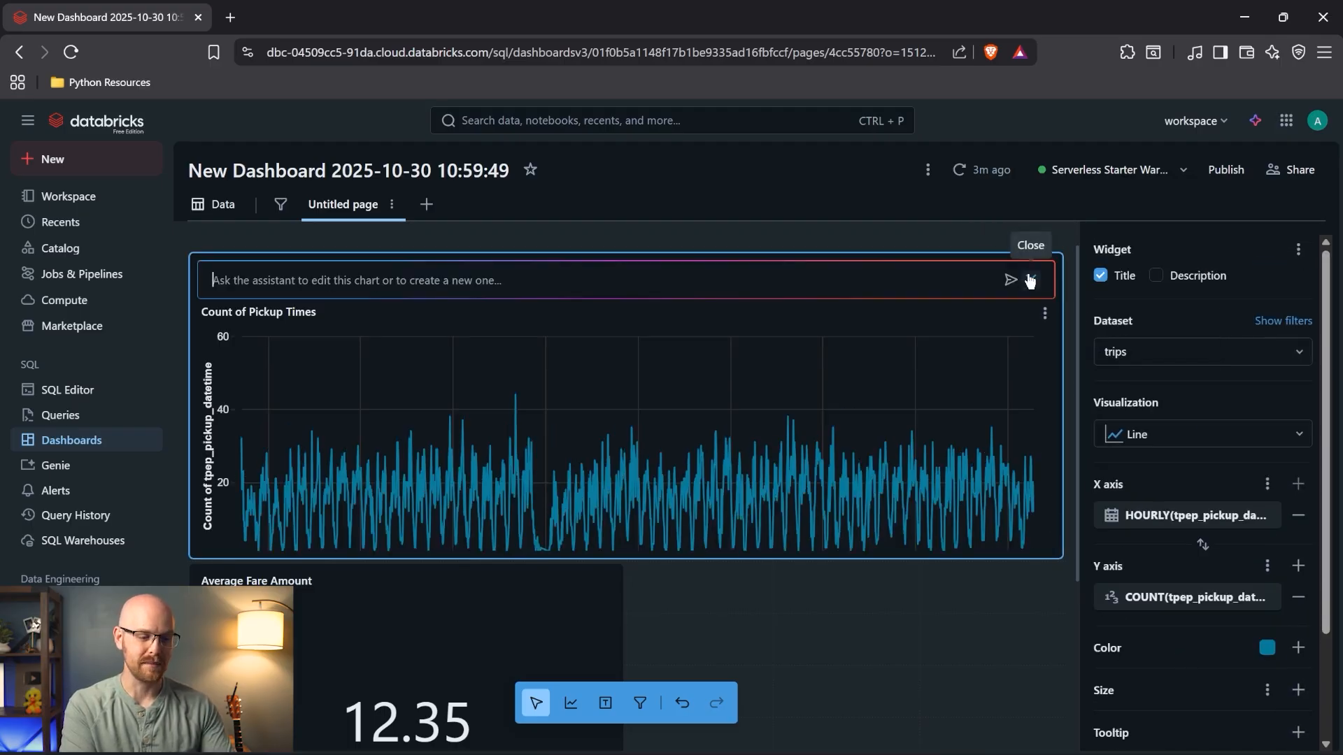
type("add labels")
key("Return")
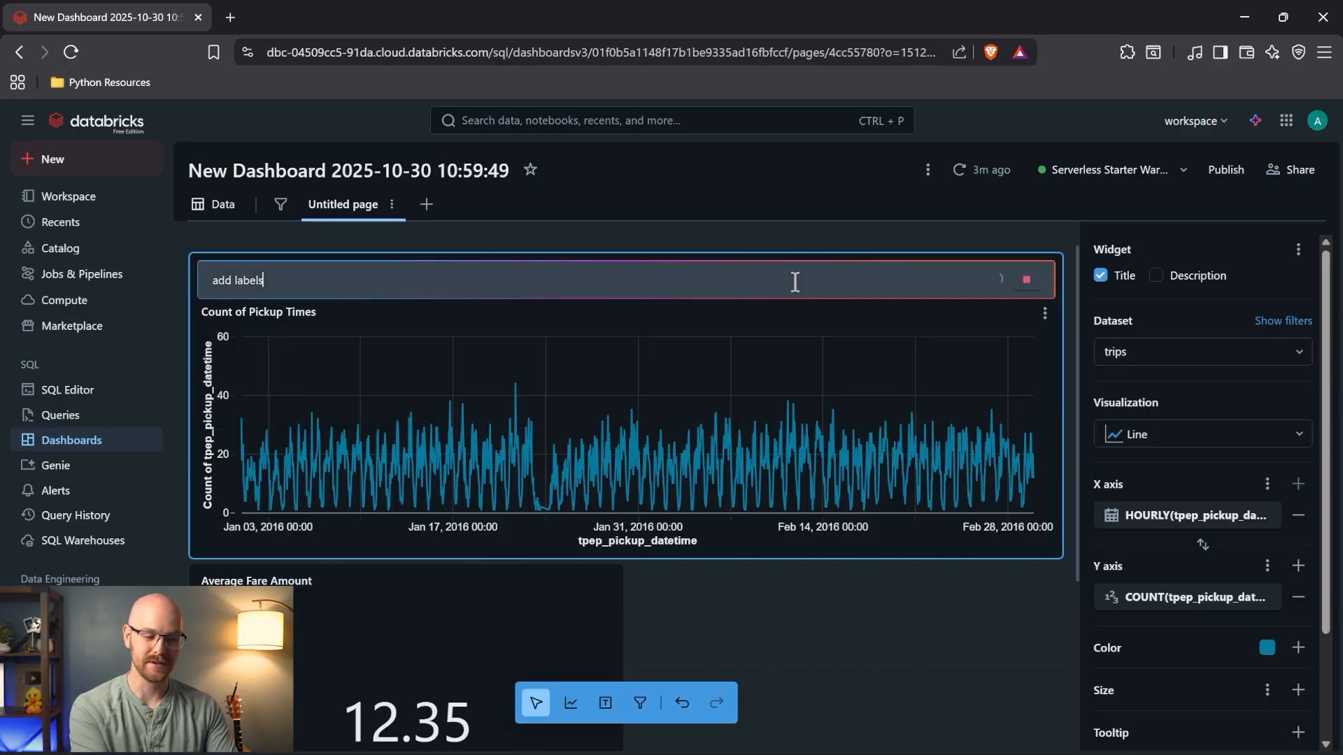
scroll(1205, 432, "down", 2)
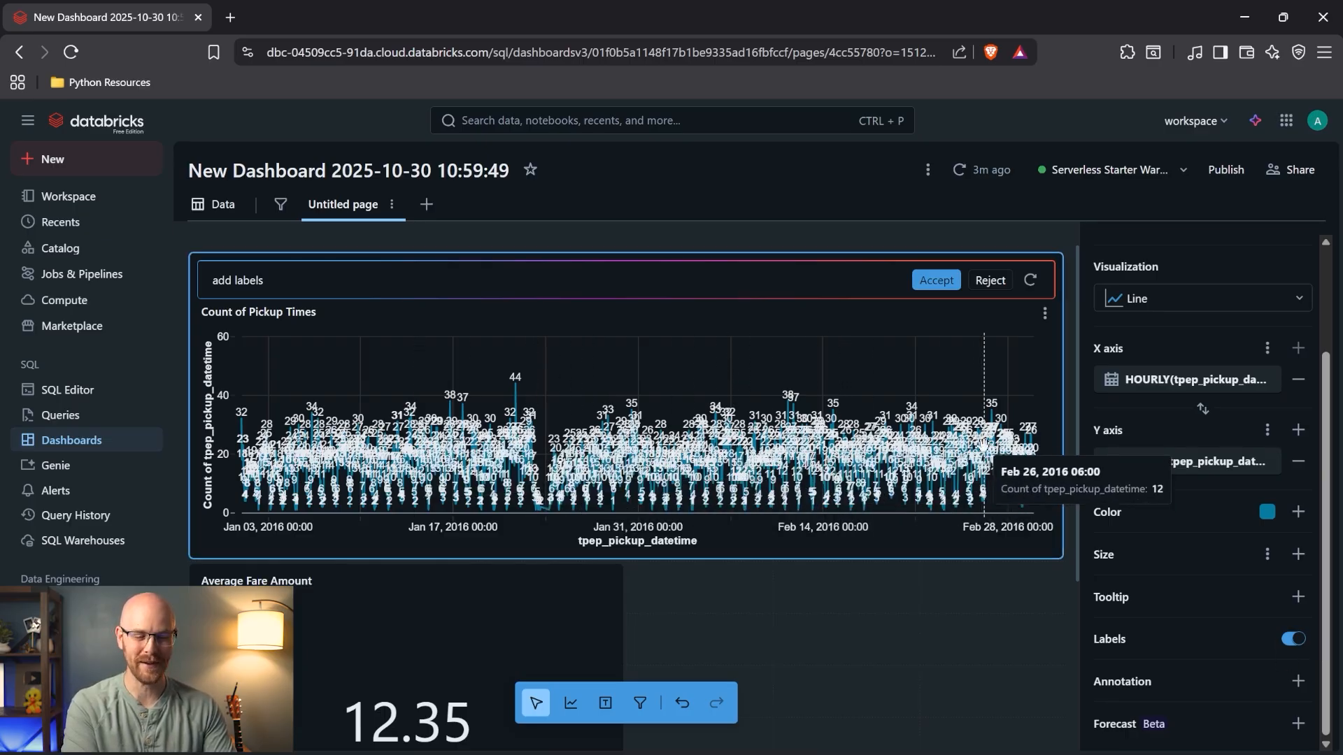
left_click(935, 280)
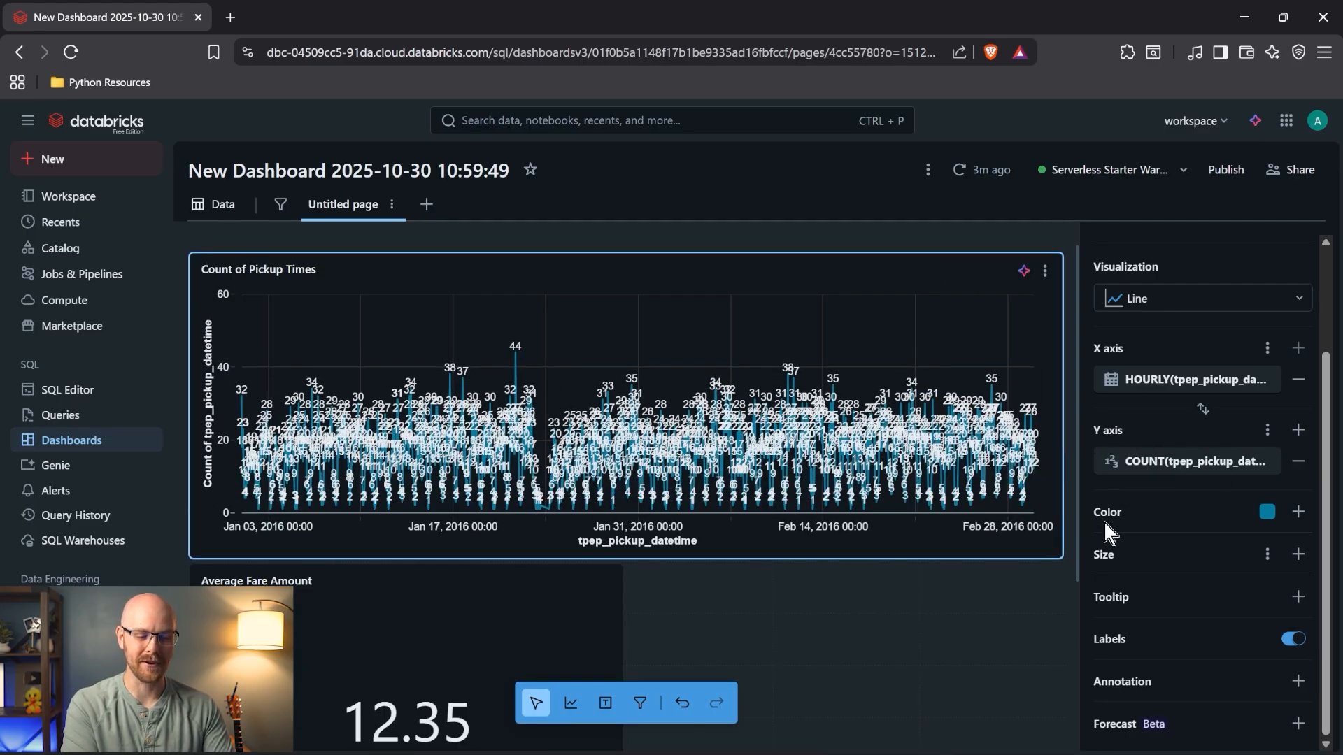
- Set the X axis transform to WEEKLY and turn the Labels toggle on
left_click(1293, 640)
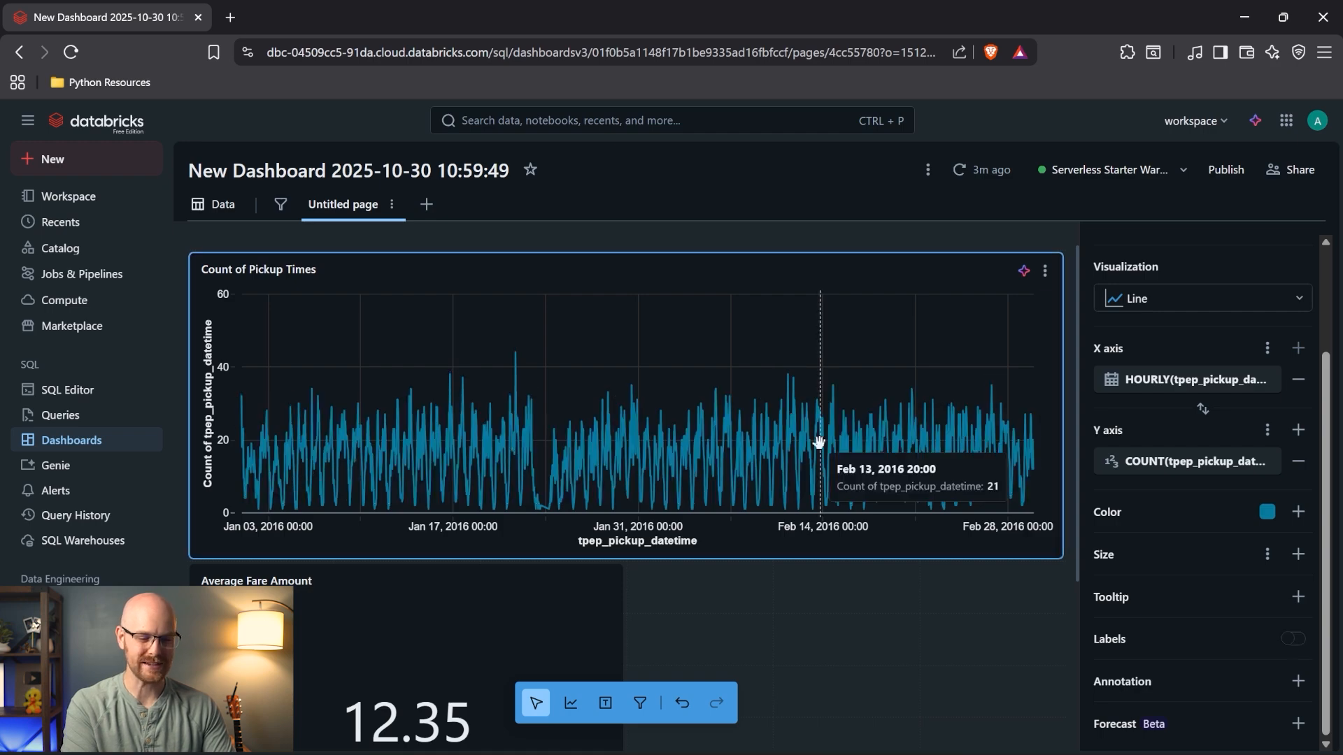
left_click(1187, 379)
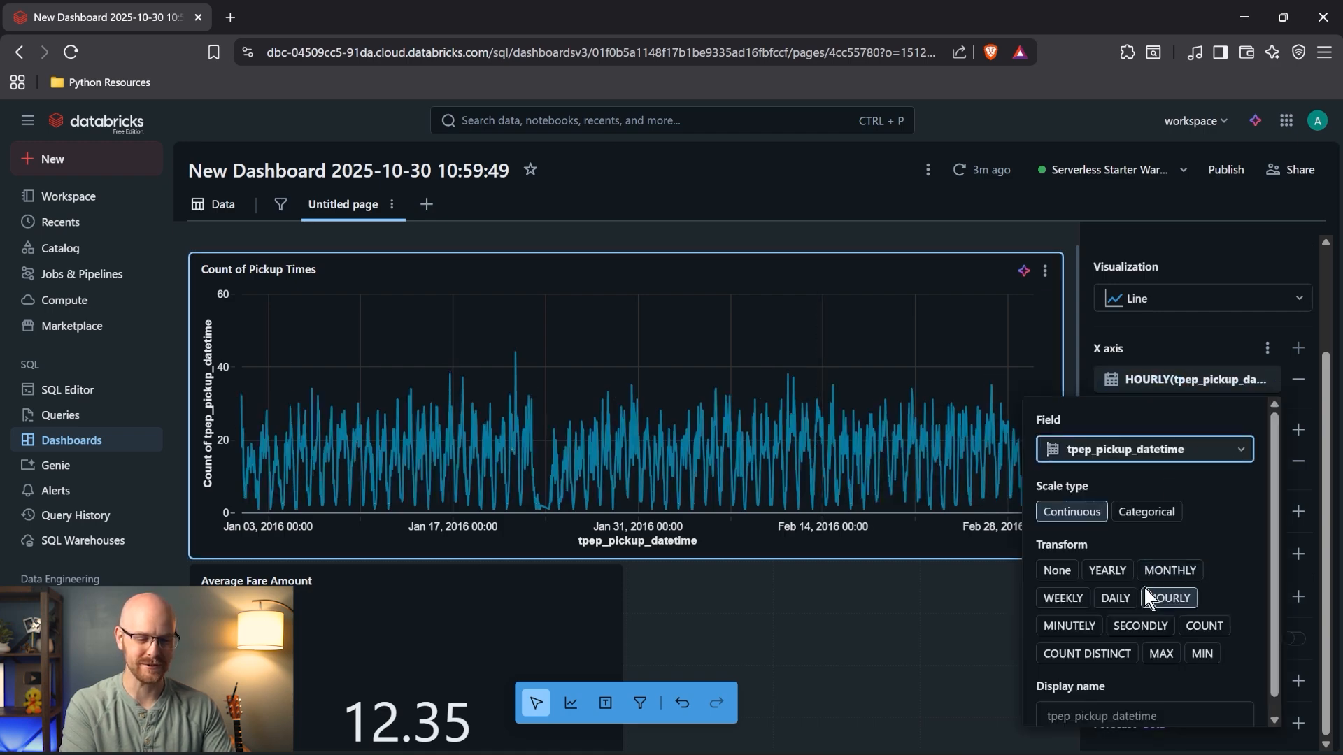
left_click(1075, 600)
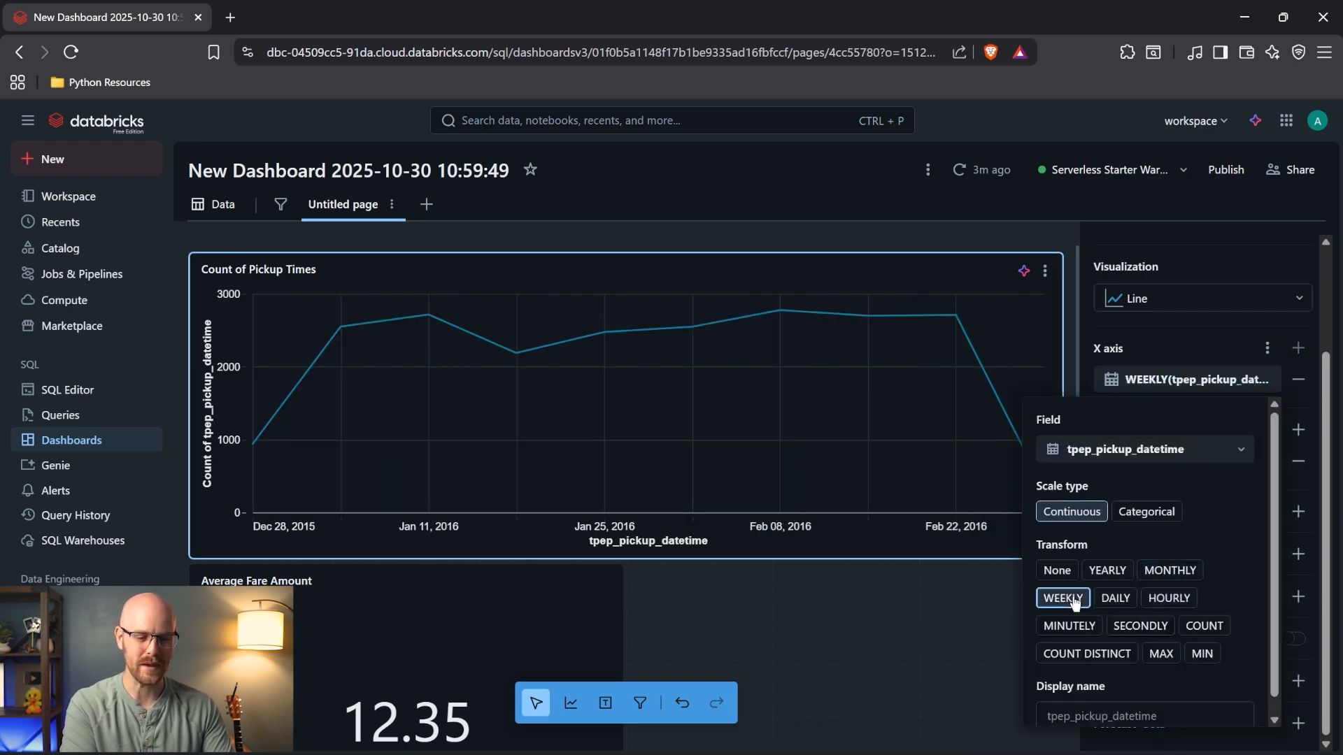
left_click(1208, 244)
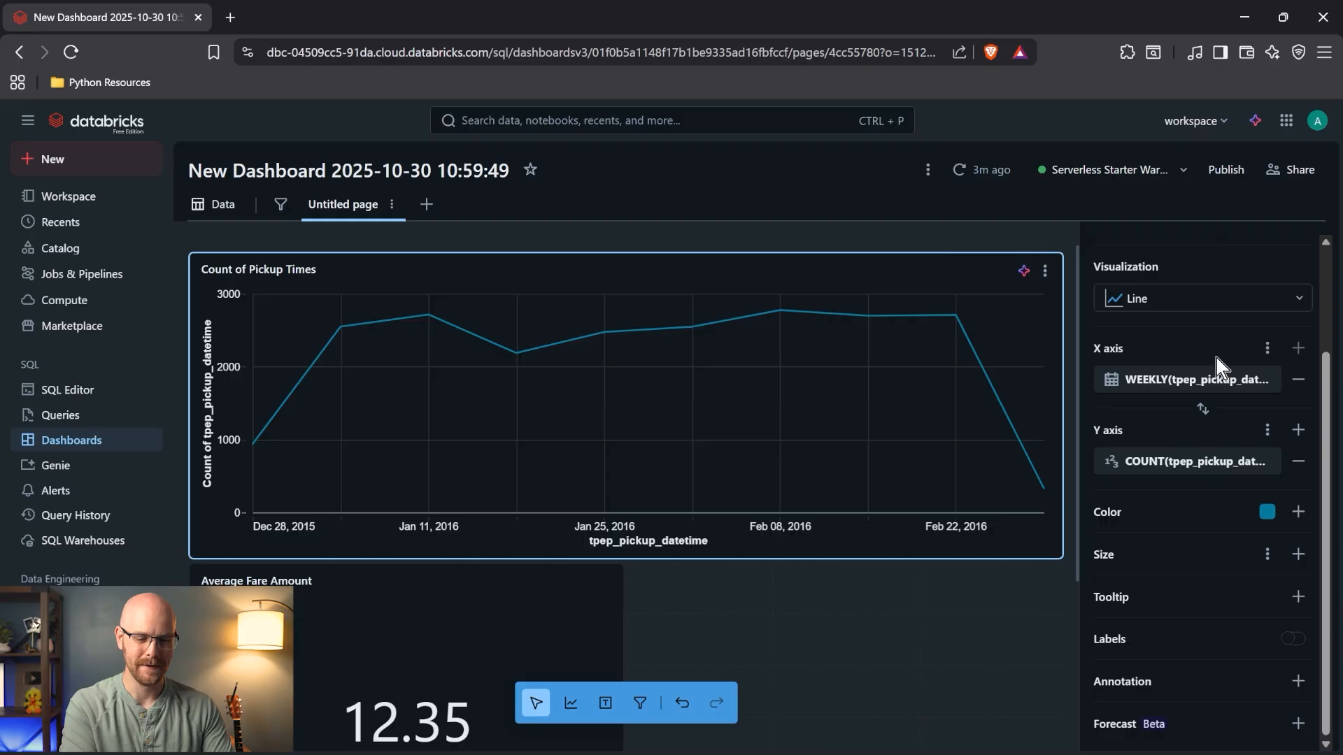
left_click(1293, 639)
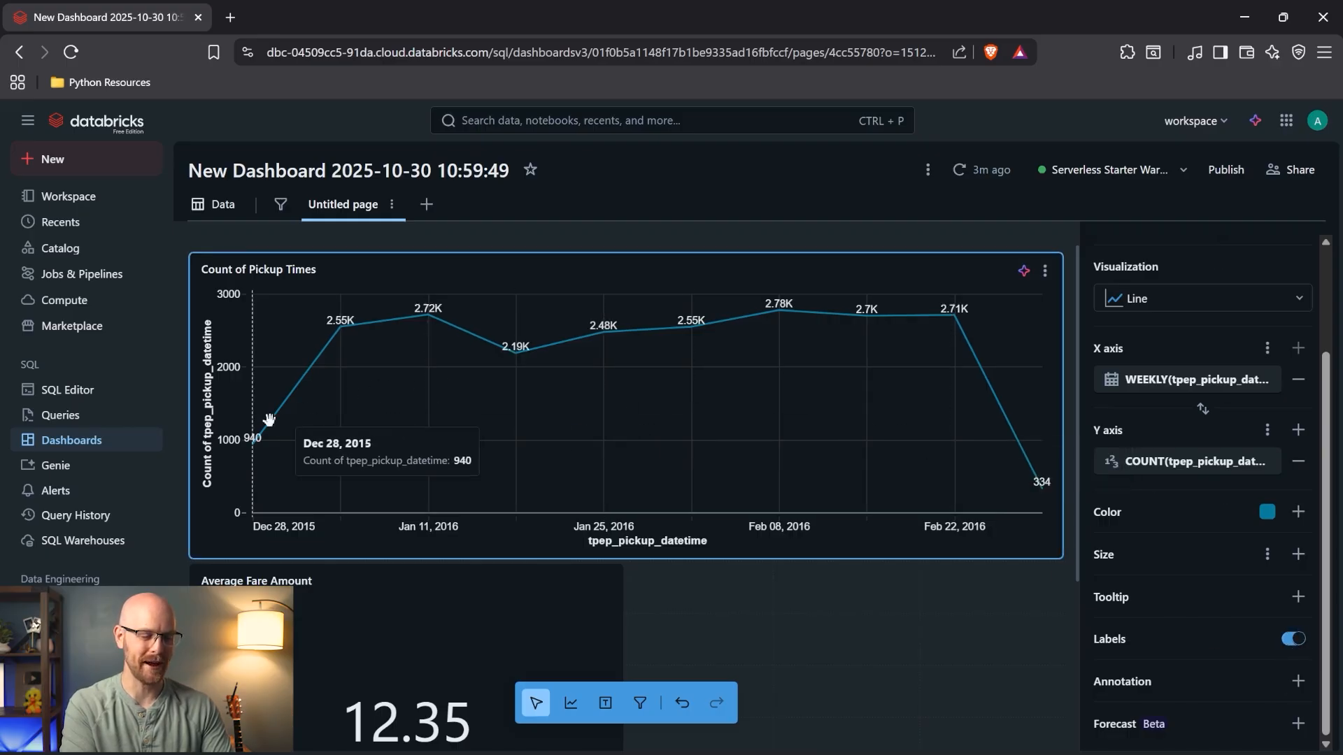
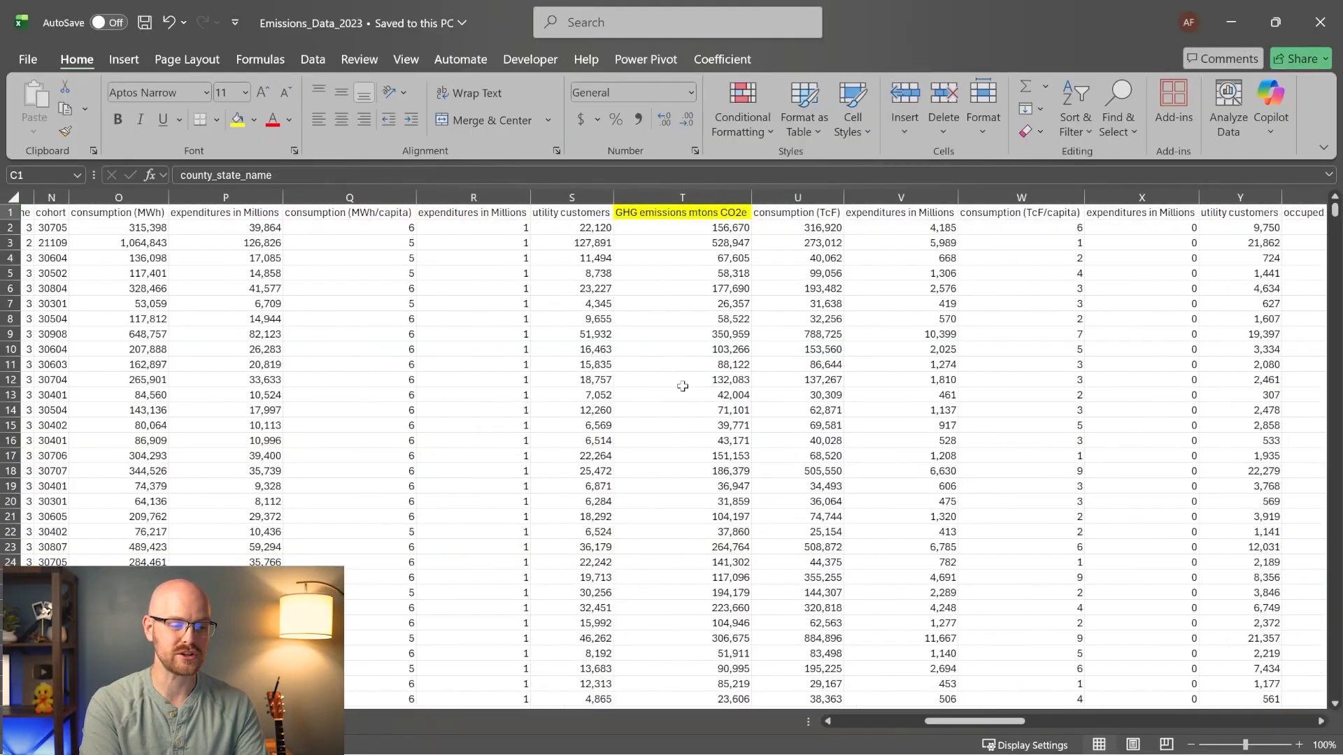
- Back in Databricks, create a new catalog named Emissions
scroll(449, 291, "left", 3)
scroll(450, 290, "left", 4)
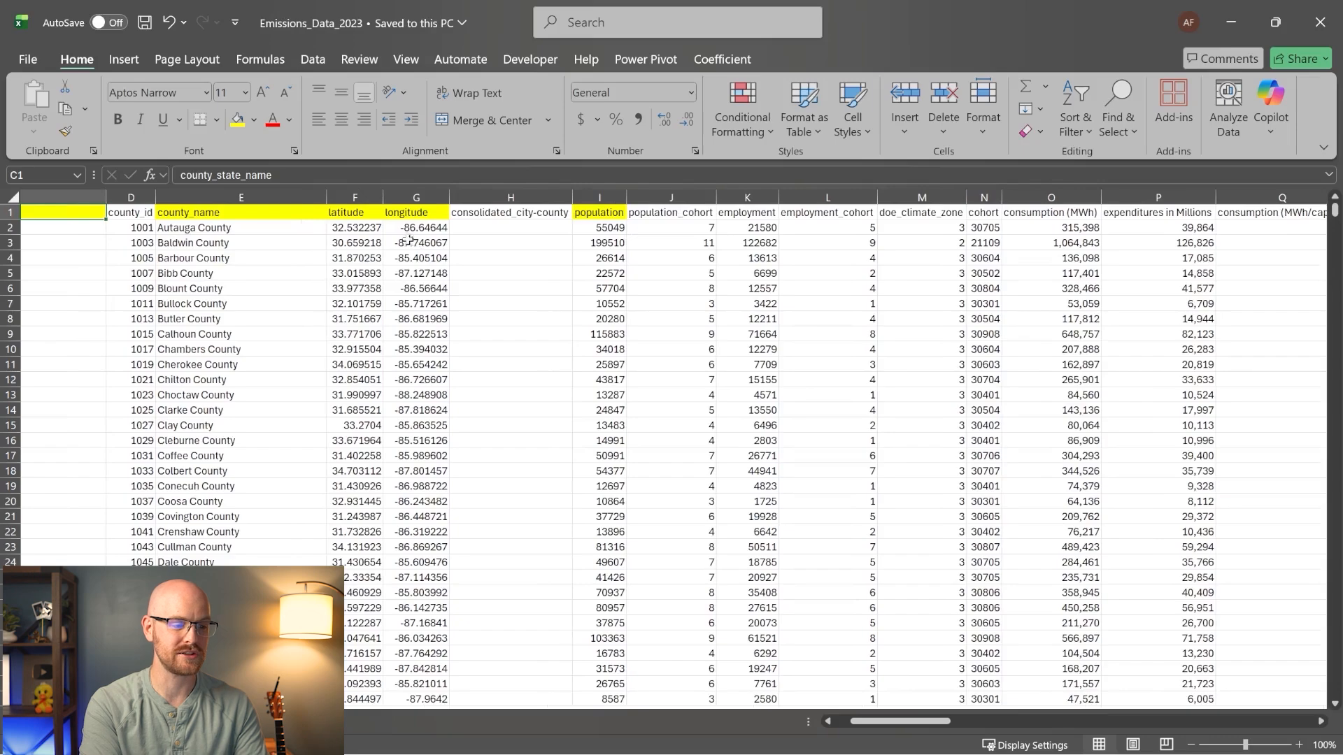
scroll(414, 252, "left", 2)
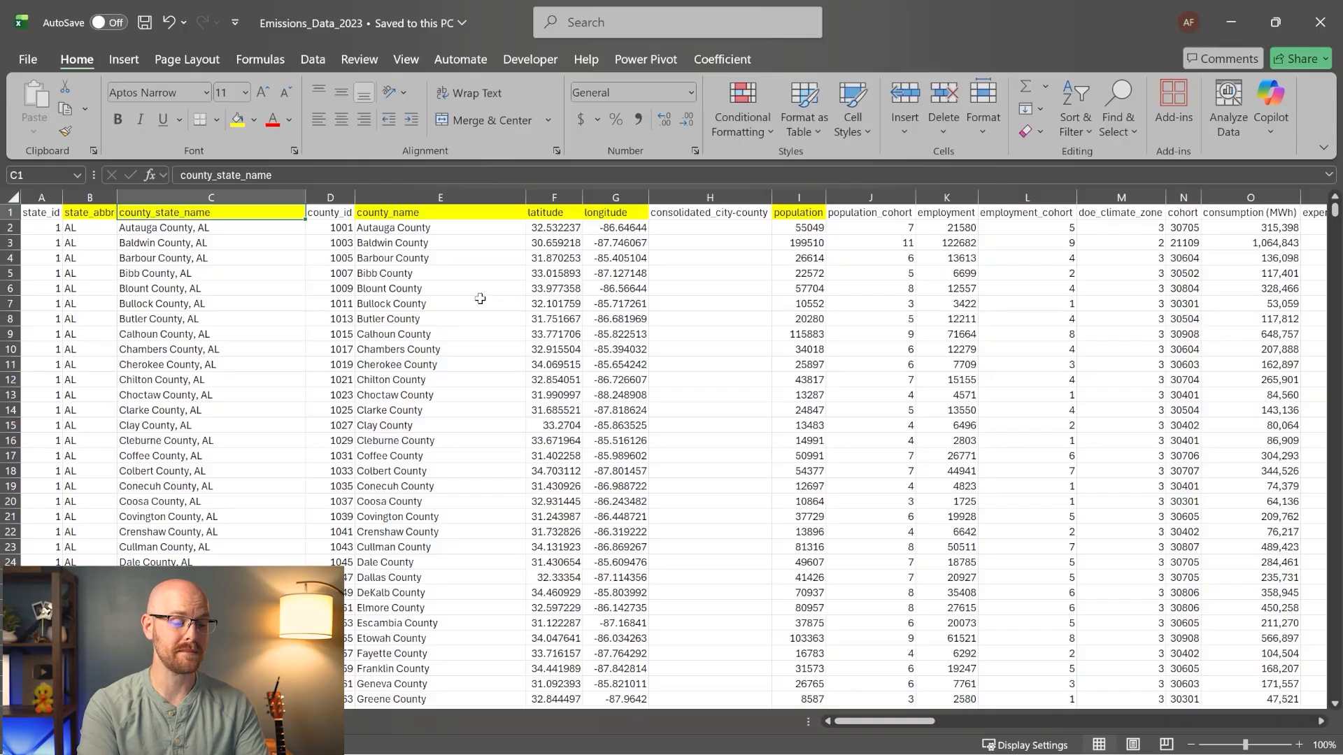
scroll(449, 302, "right", 2)
scroll(448, 302, "right", 4)
scroll(449, 302, "left", 6)
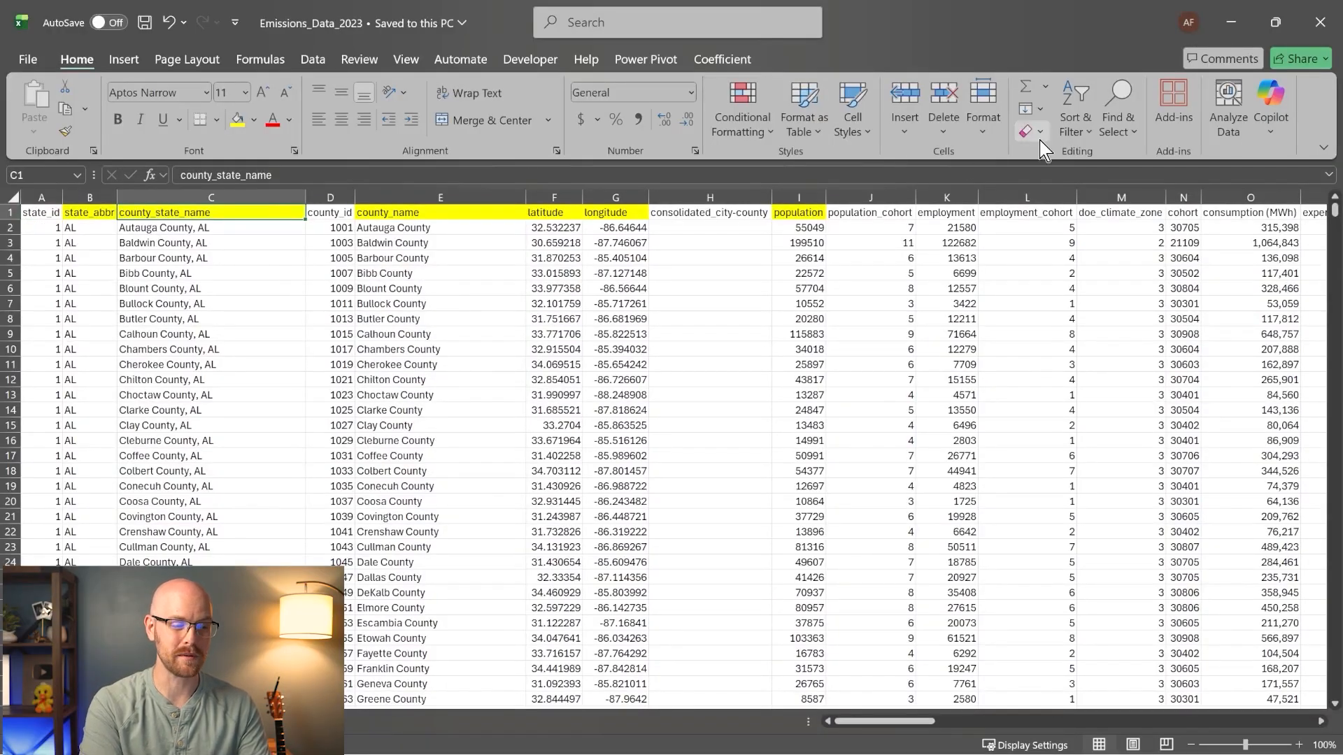
left_click(1231, 23)
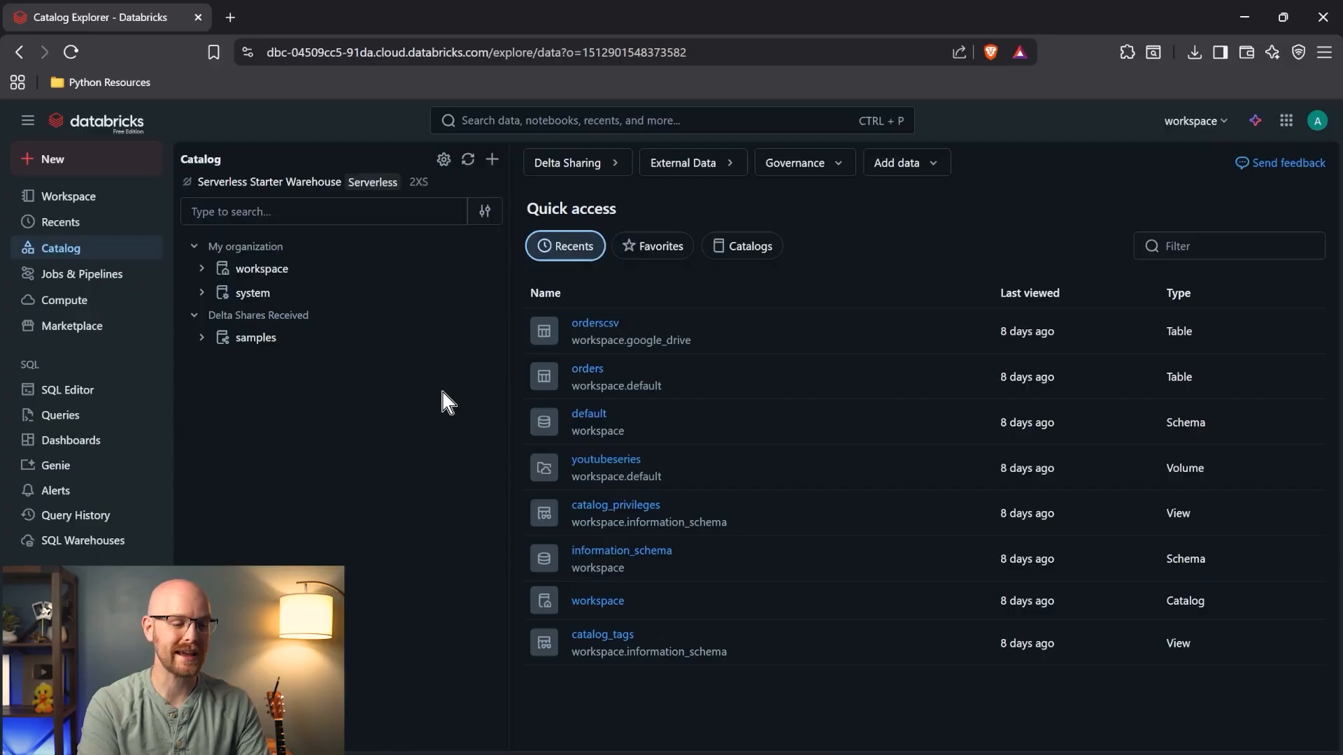
left_click(492, 160)
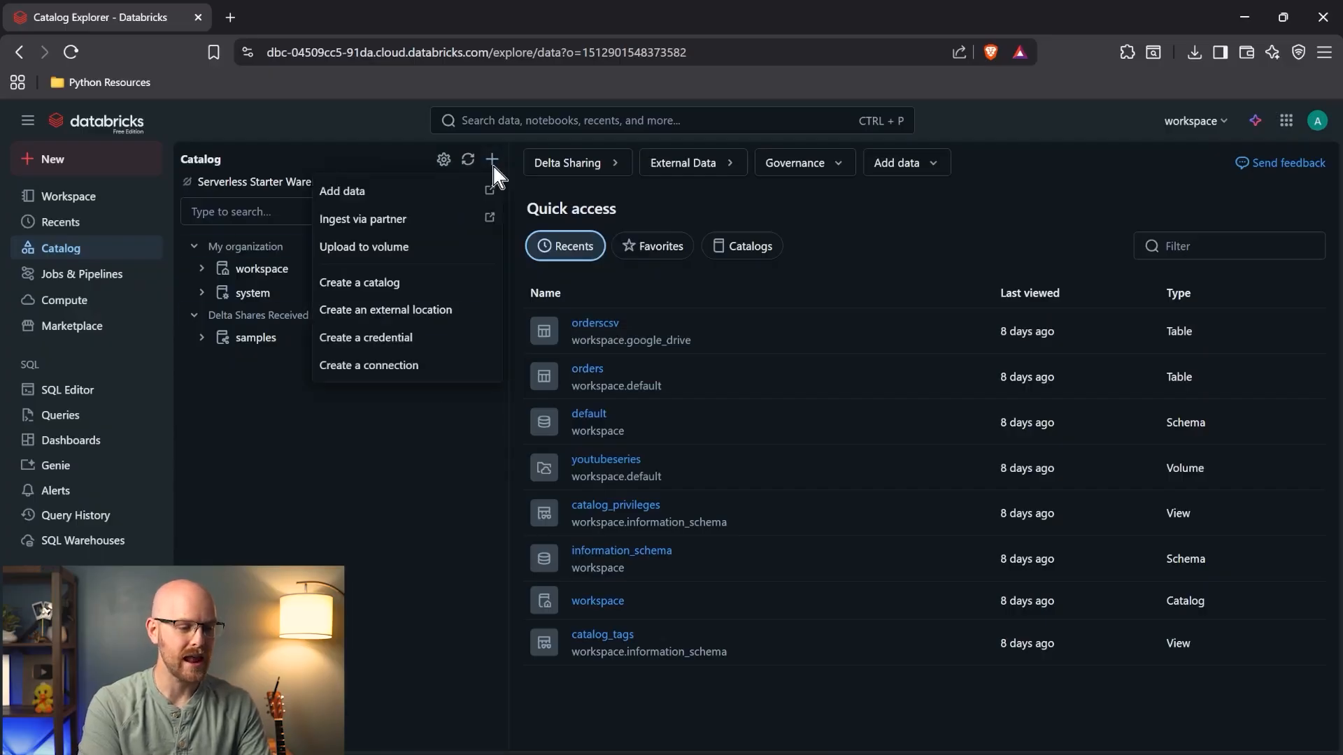
left_click(431, 281)
left_click(549, 342)
type("Emissions")
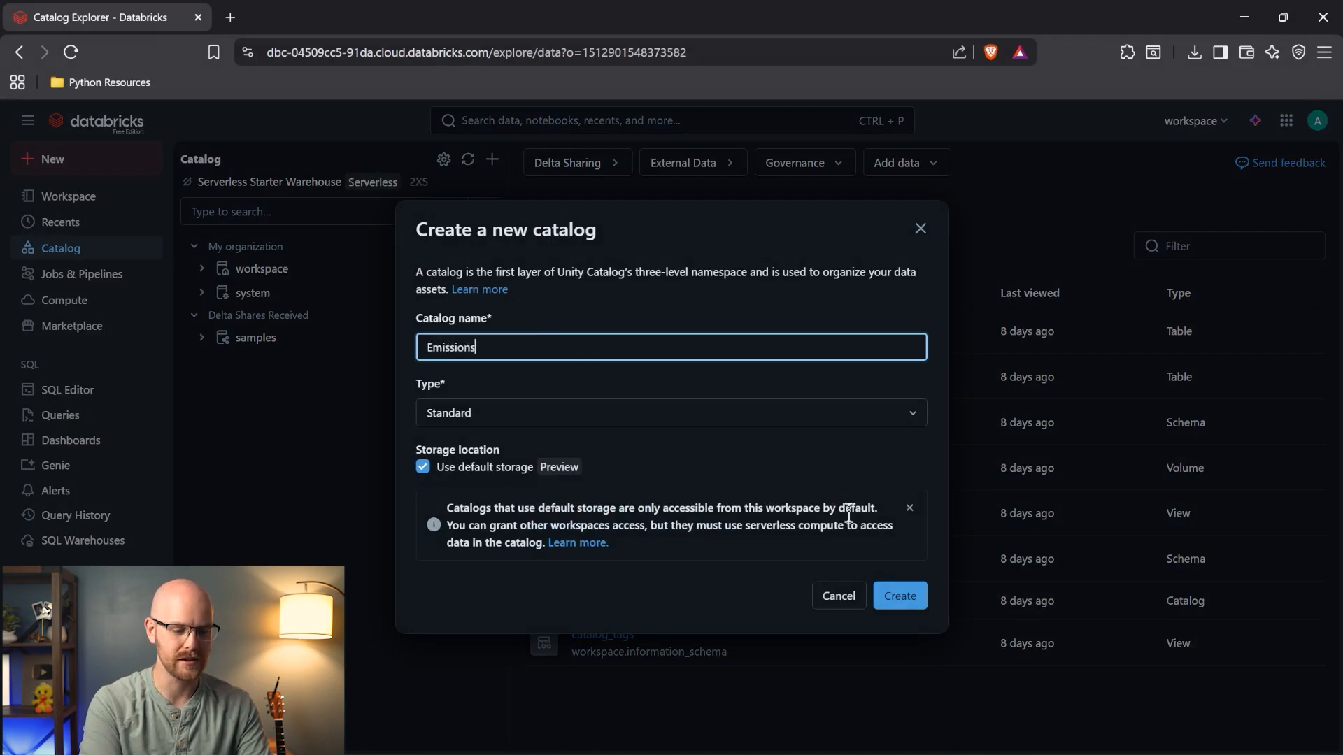
left_click(897, 600)
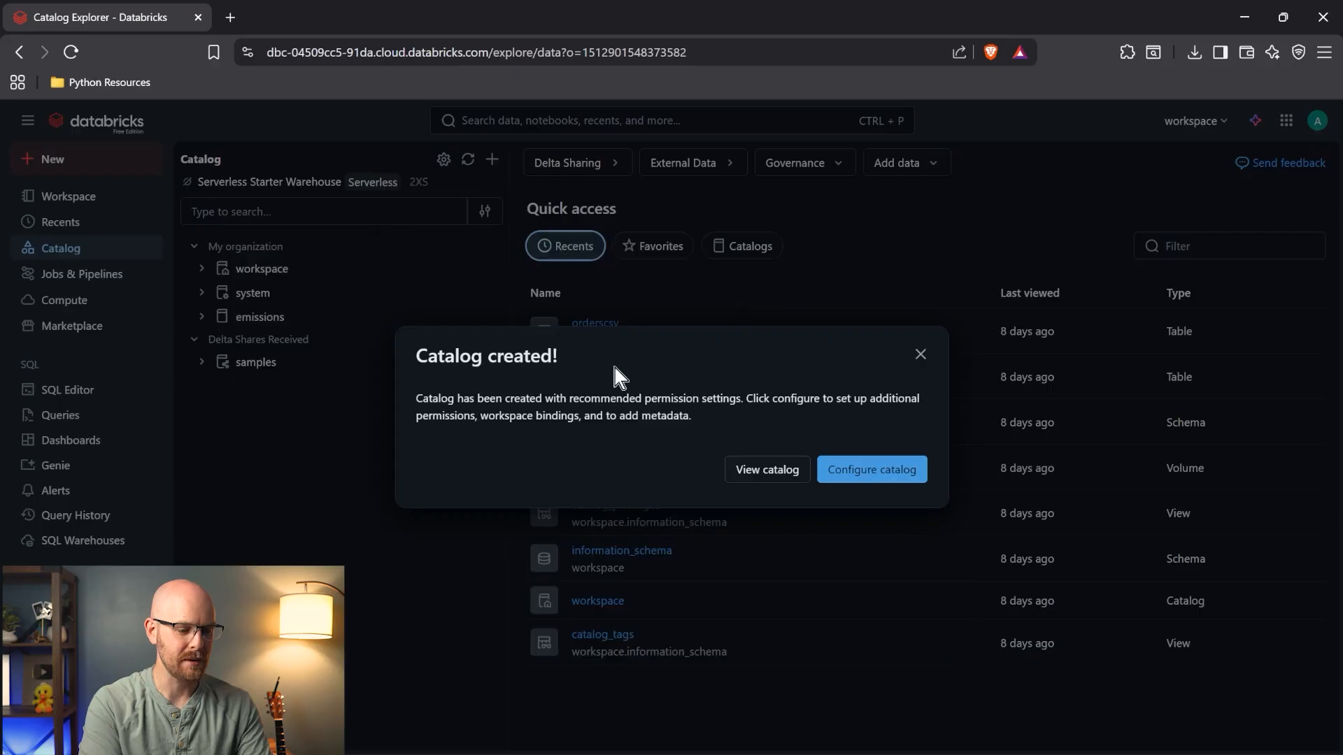
- Open emissions.default and start creating a table from a file upload
left_click(920, 354)
left_click(201, 317)
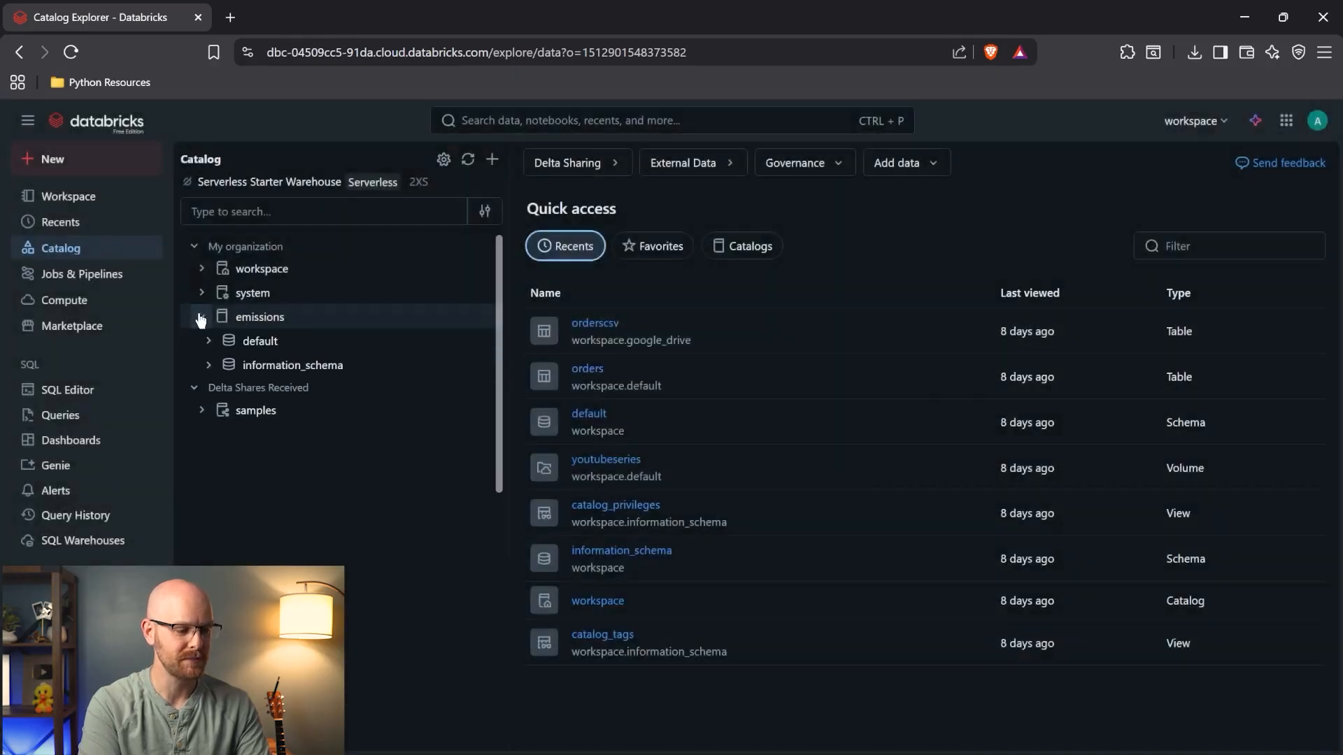
left_click(208, 341)
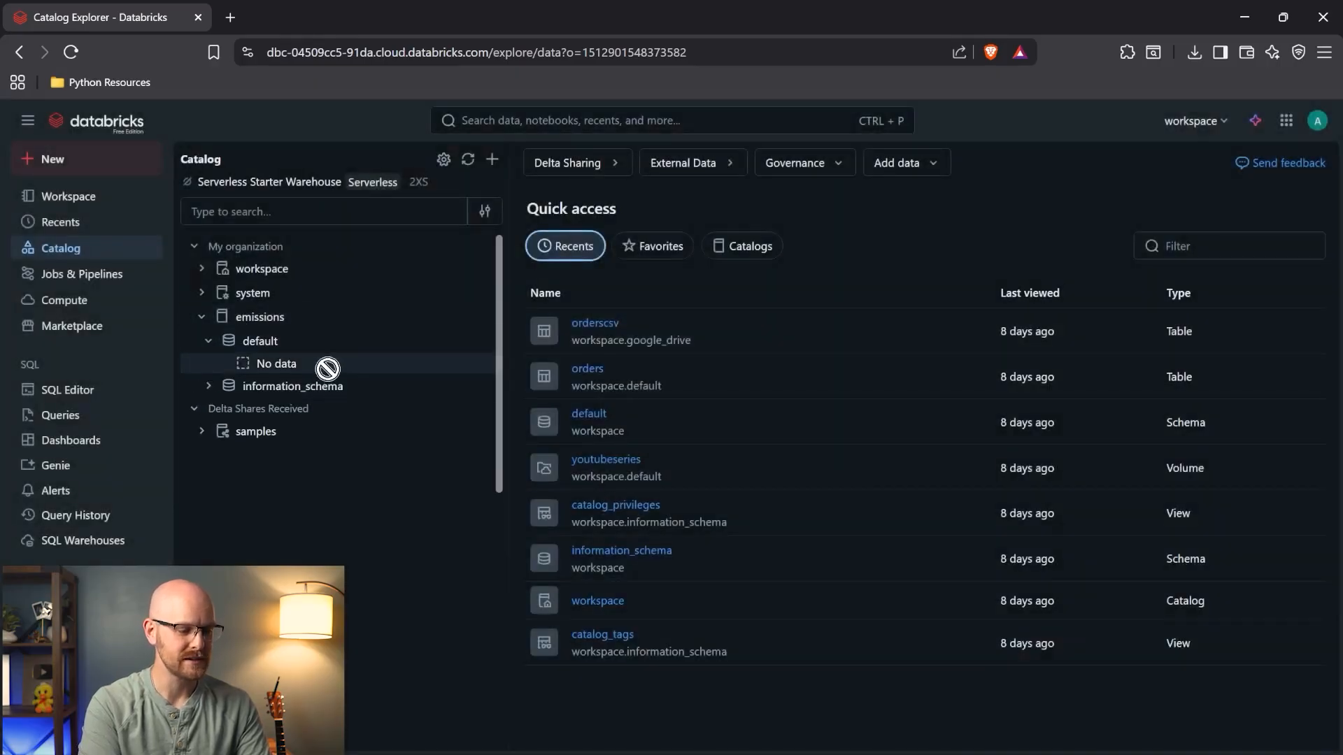
left_click(357, 349)
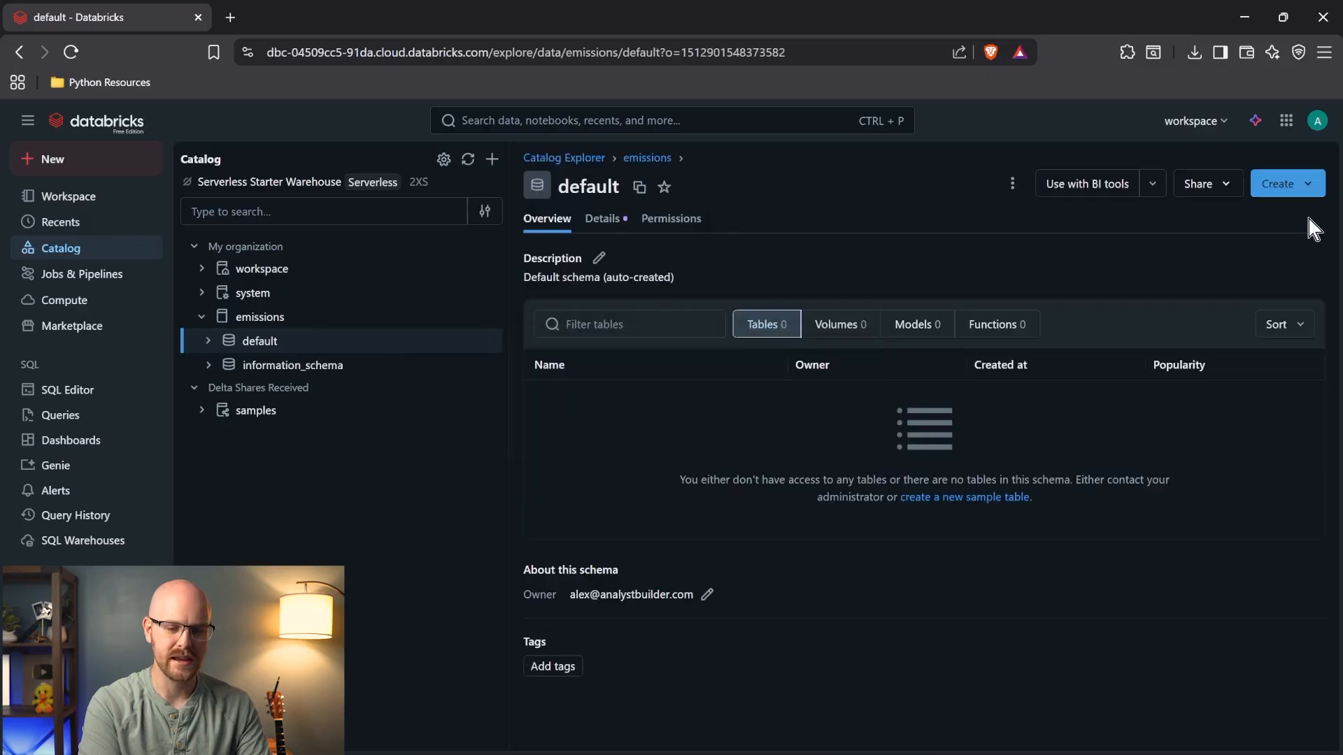
left_click(1315, 190)
left_click(1252, 247)
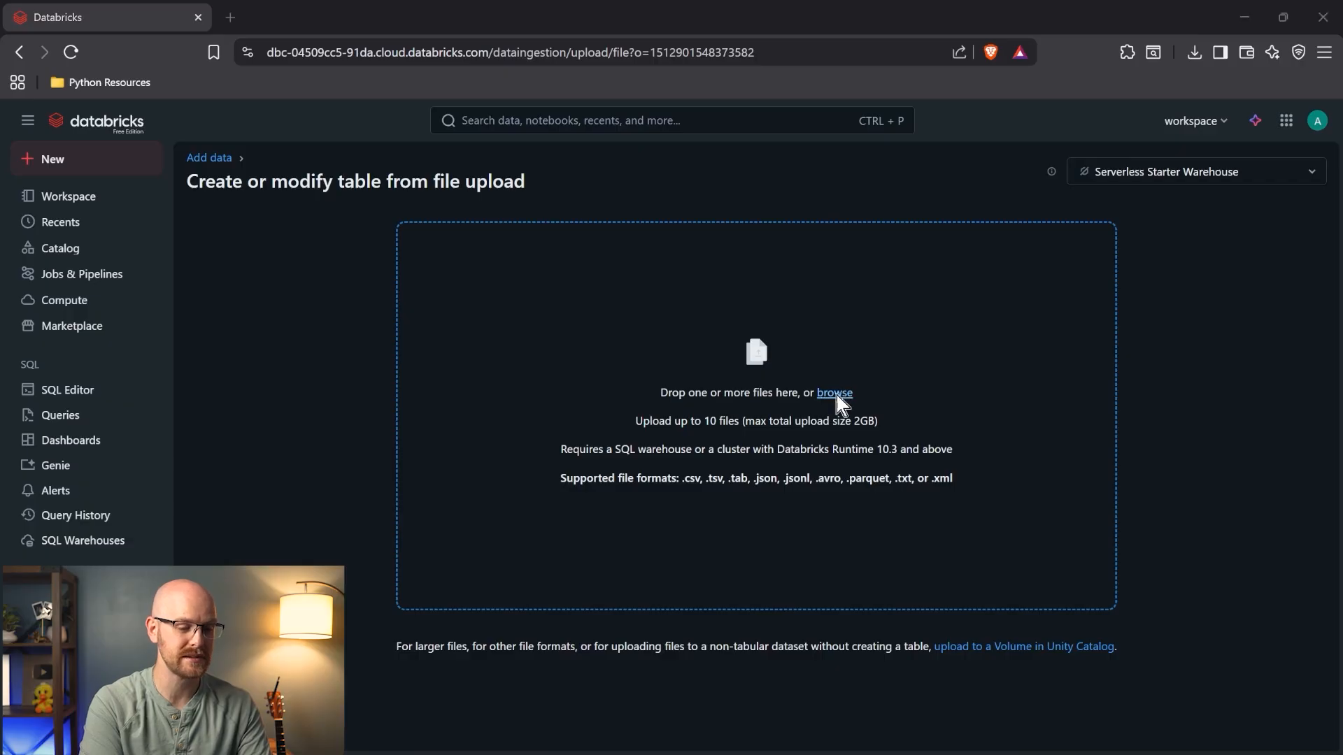
- Upload Emissions_Data_2023.csv and rename the table to emissions_data
left_click(835, 394)
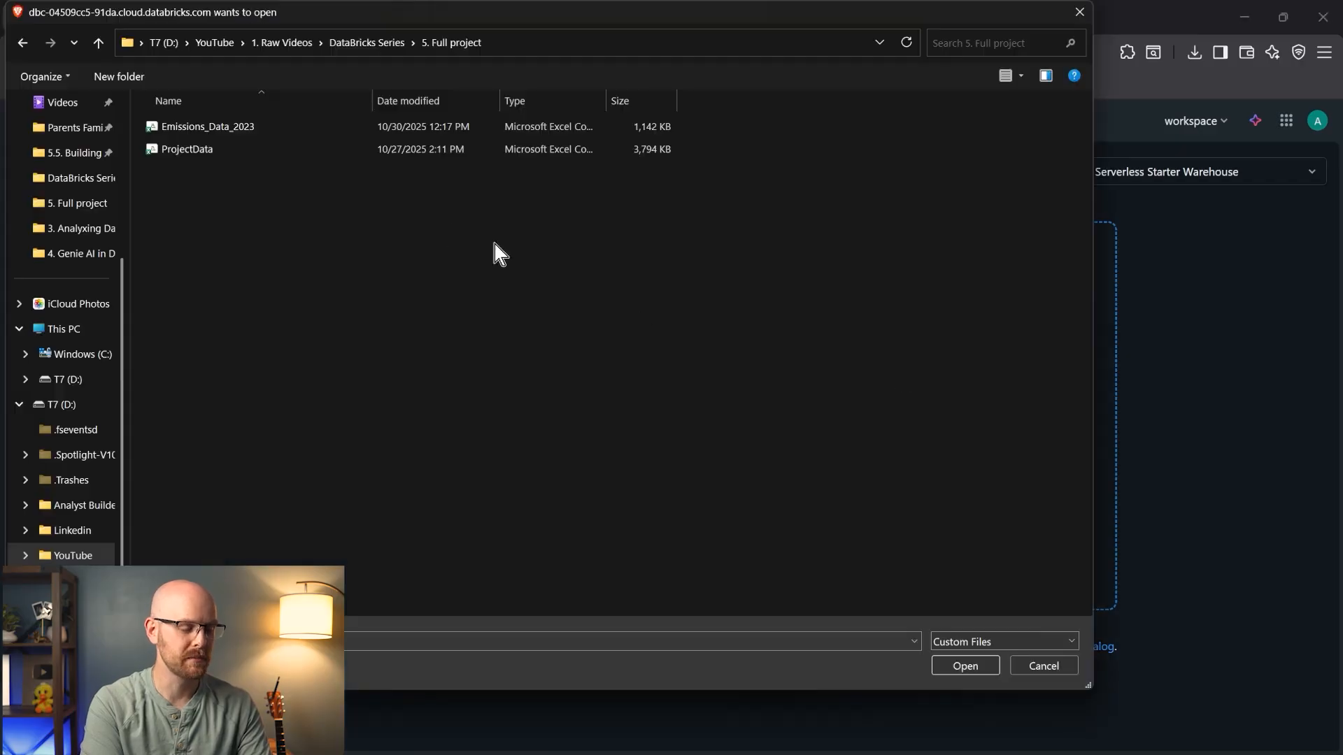
double_click(250, 133)
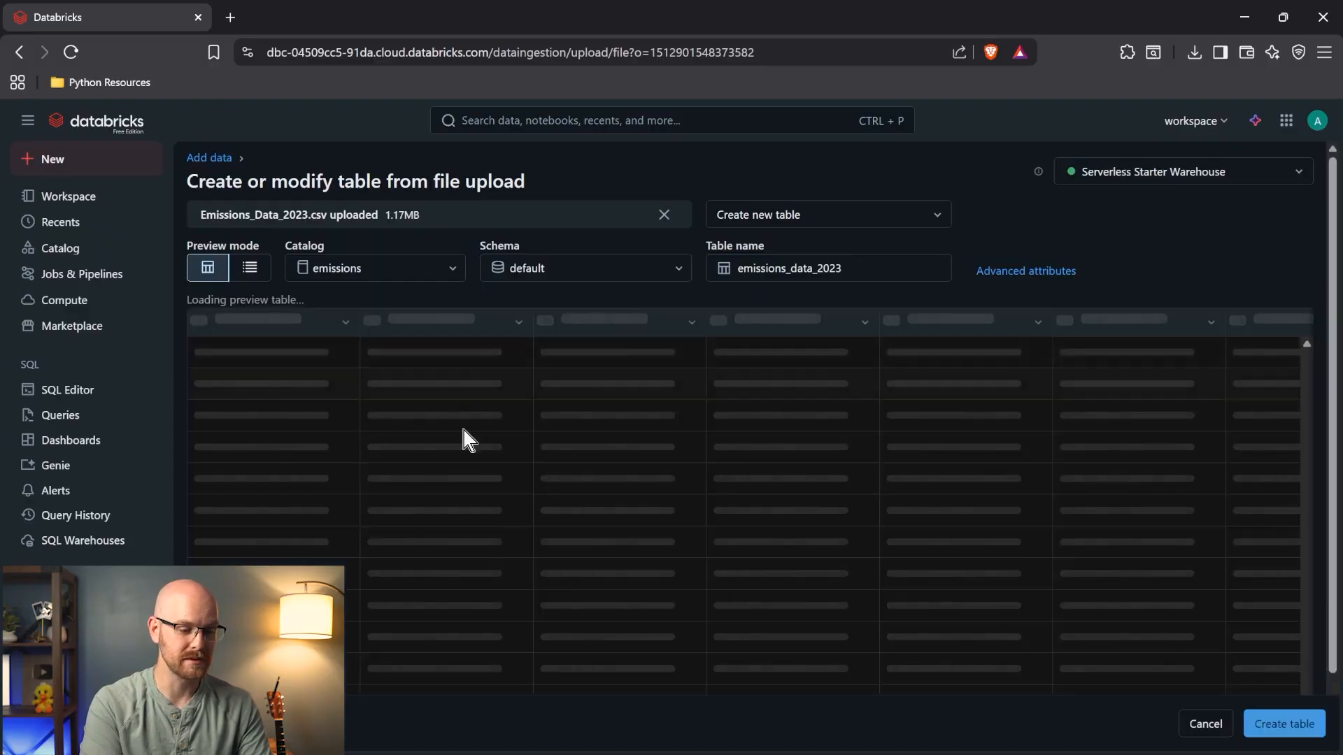
left_click(849, 268)
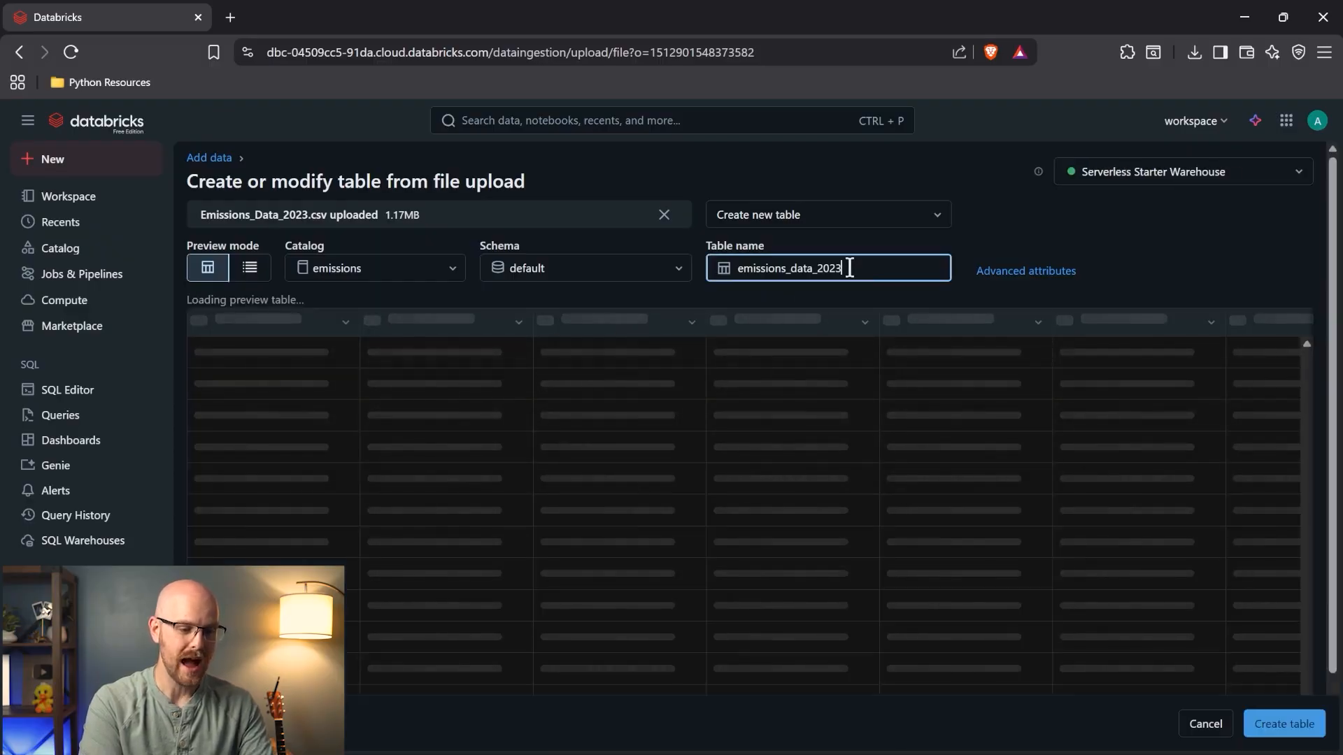
key("BackSpace")
key("BackSpace")
key("BackSpace")
key("BackSpace")
key("BackSpace")
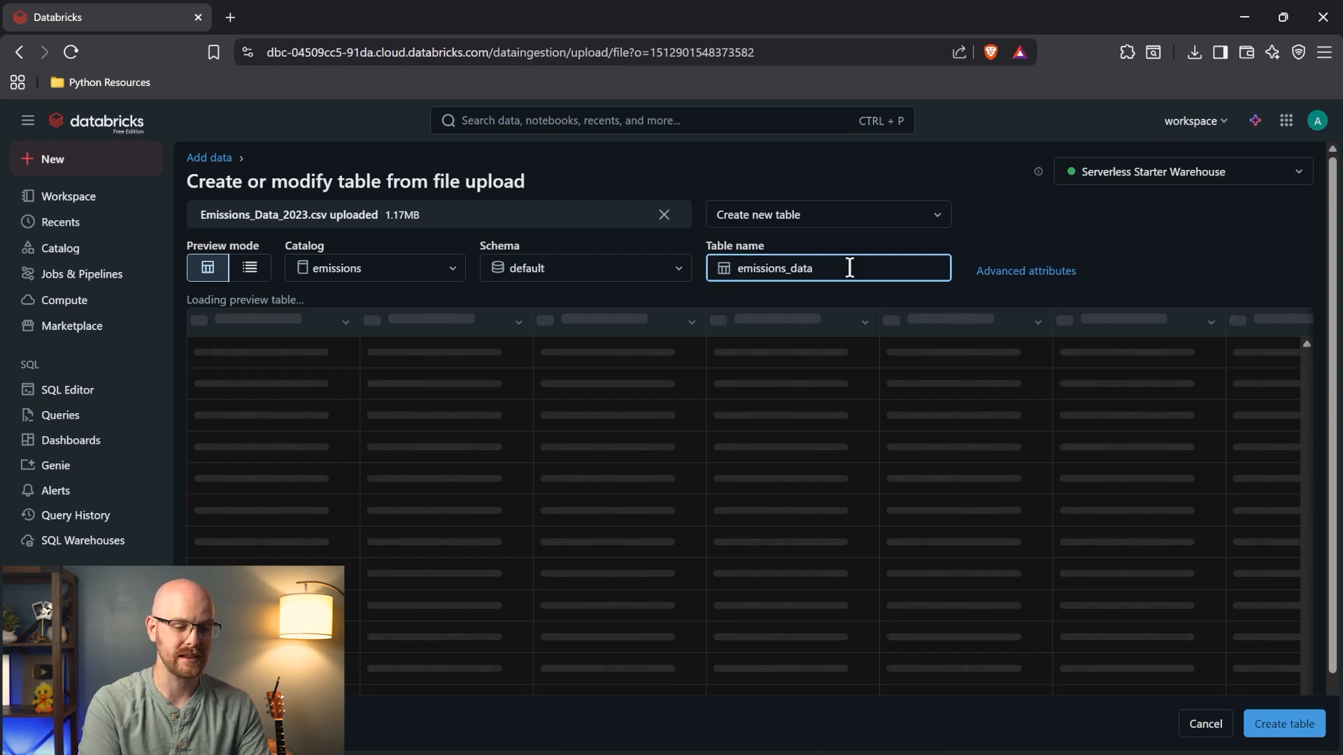
type("_2022")
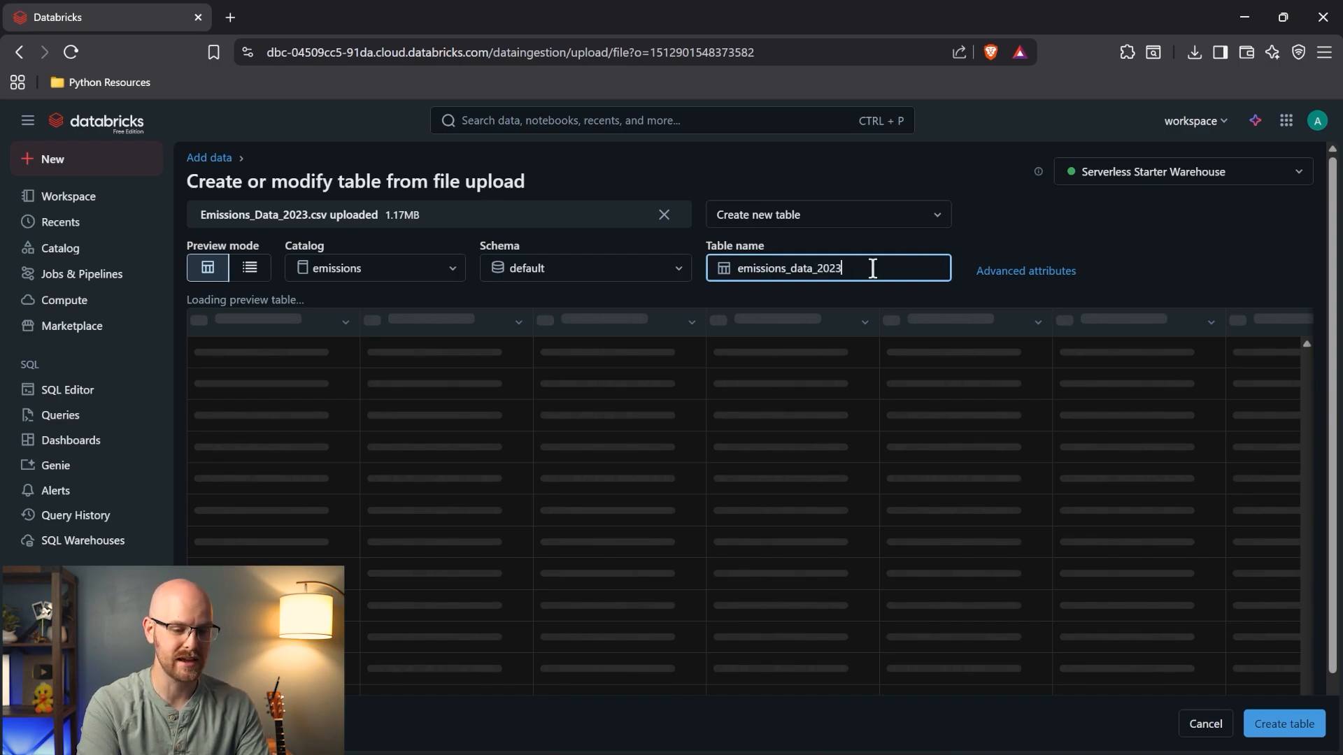
left_click_drag(861, 268, 810, 287)
key("BackSpace")
- Review advanced attributes and column types, keep population as bigint, and create the table
left_click(1067, 270)
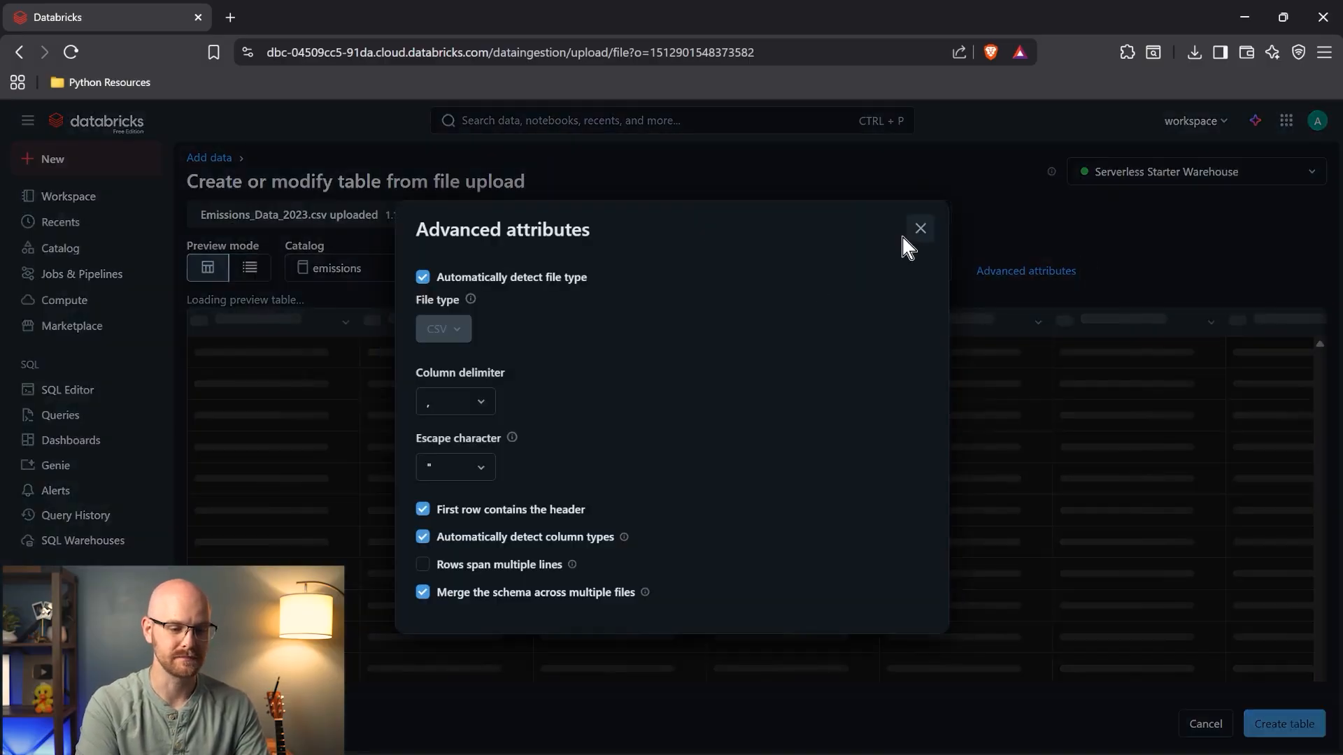
left_click(920, 229)
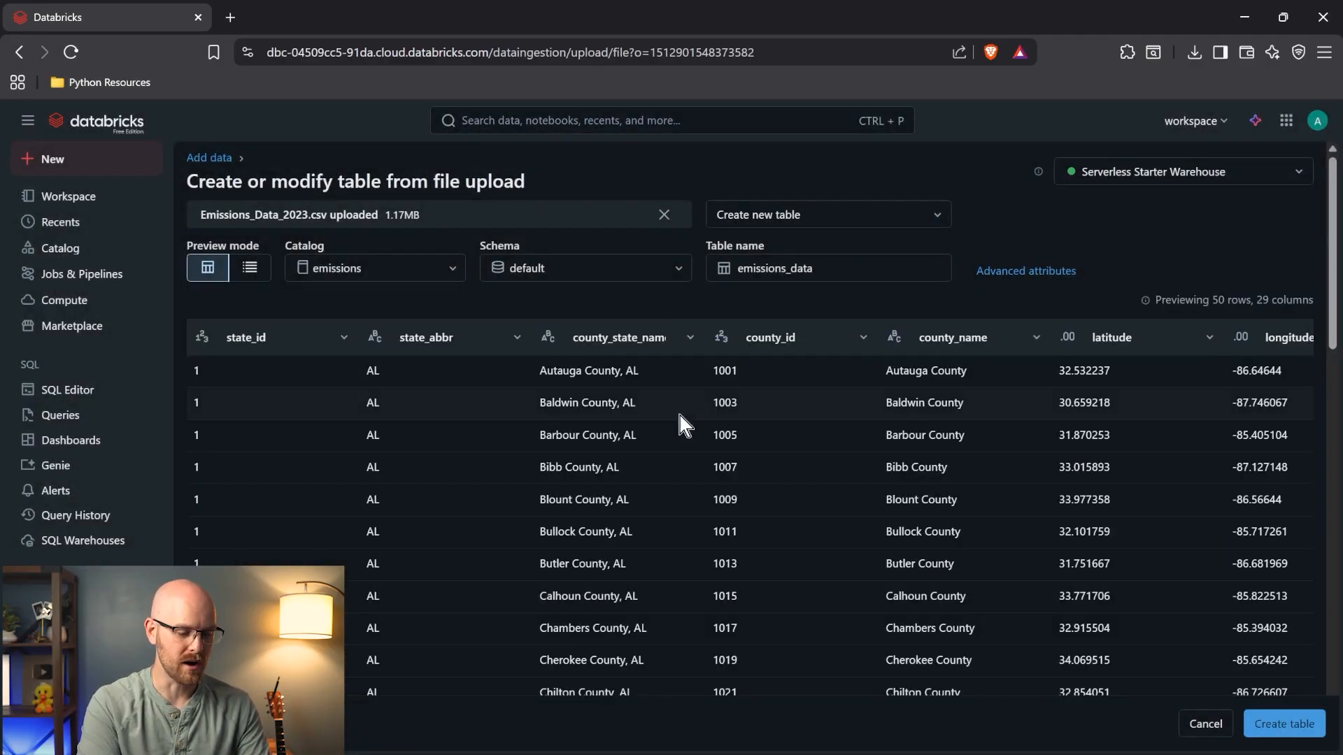
scroll(647, 501, "right", 6)
scroll(648, 502, "right", 8)
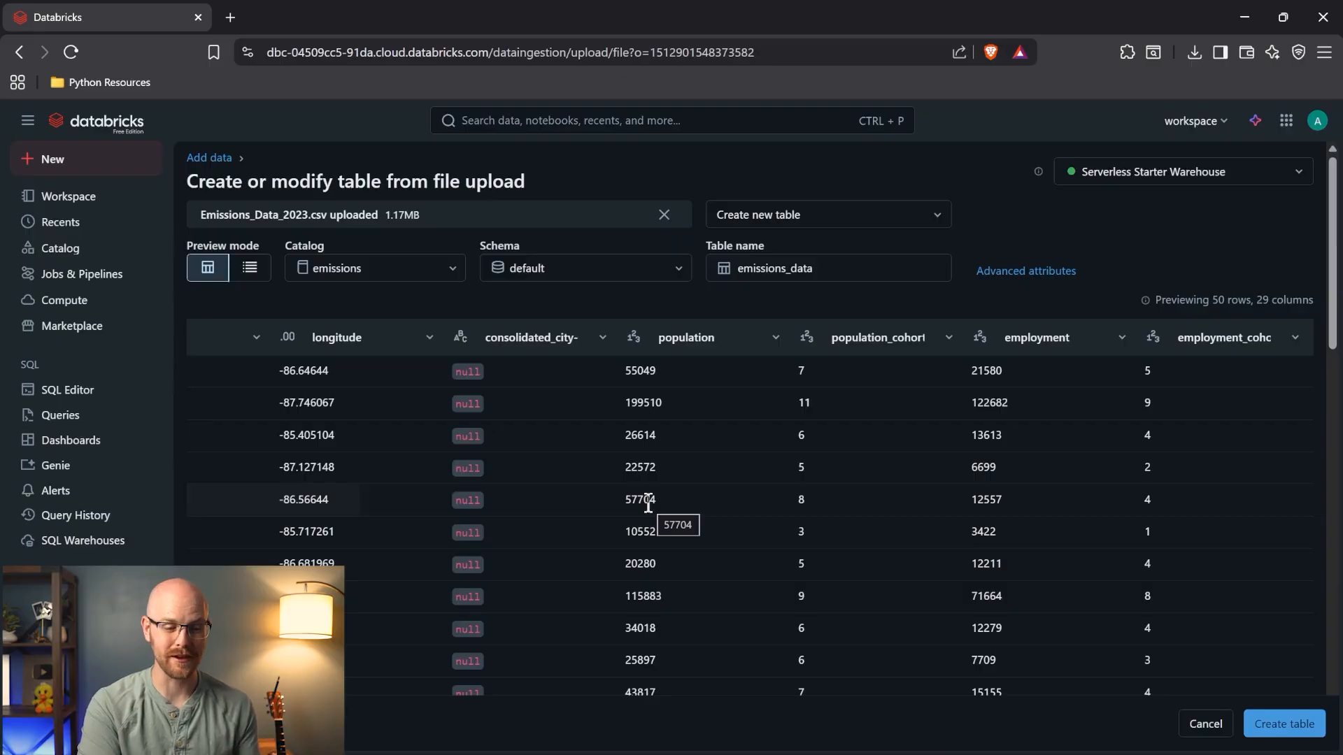
scroll(649, 502, "right", 3)
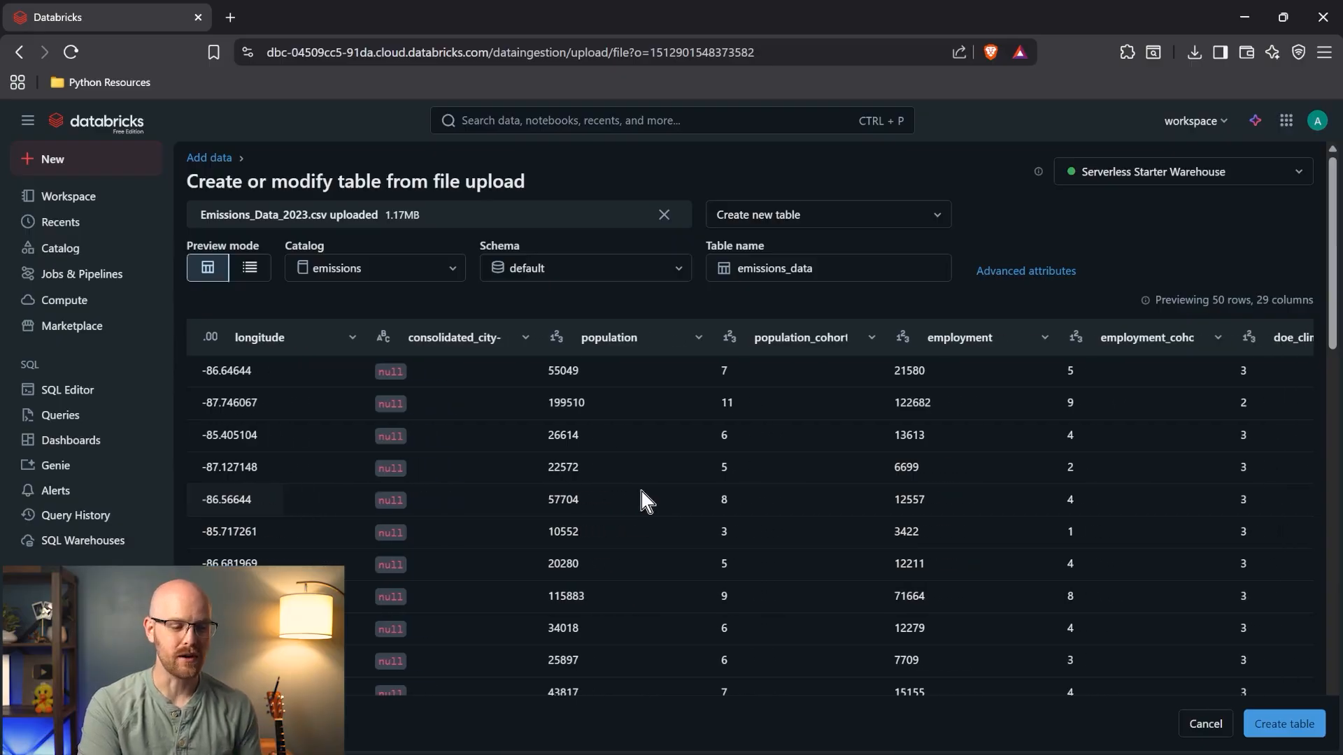
left_click(556, 339)
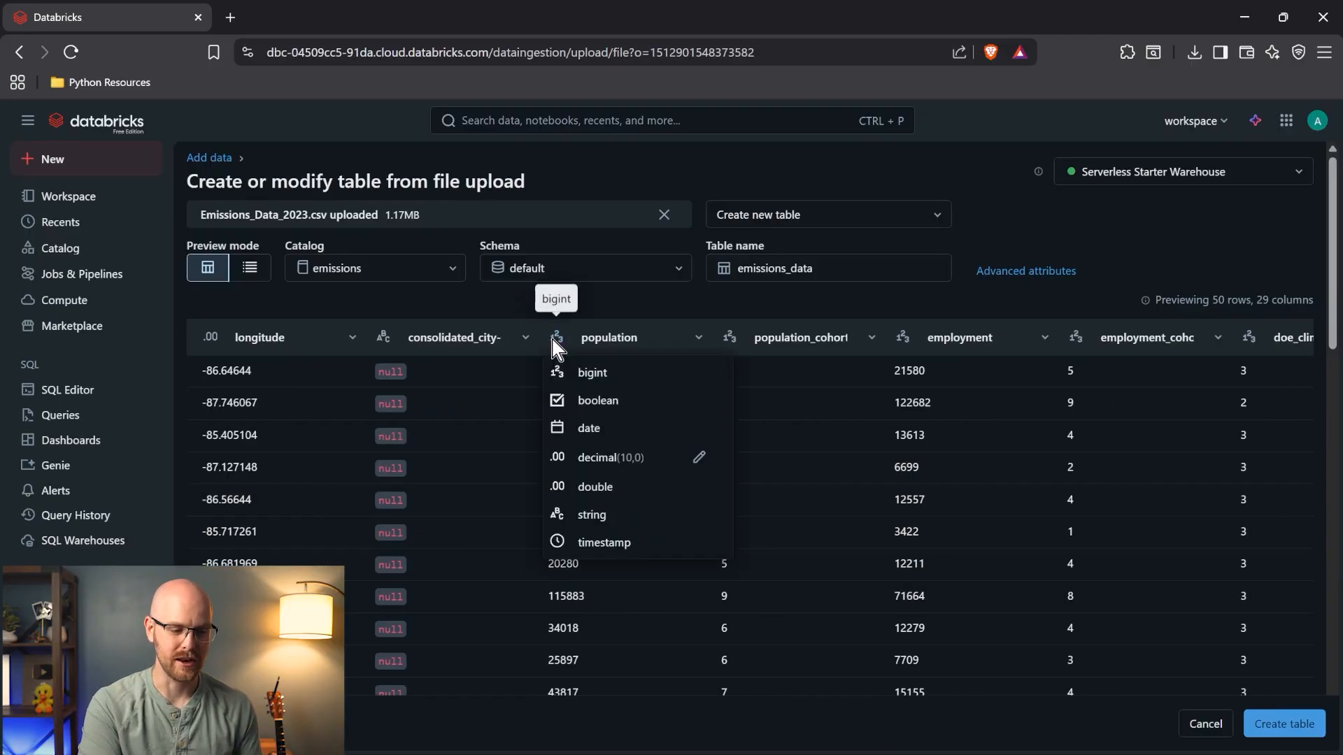
left_click(680, 306)
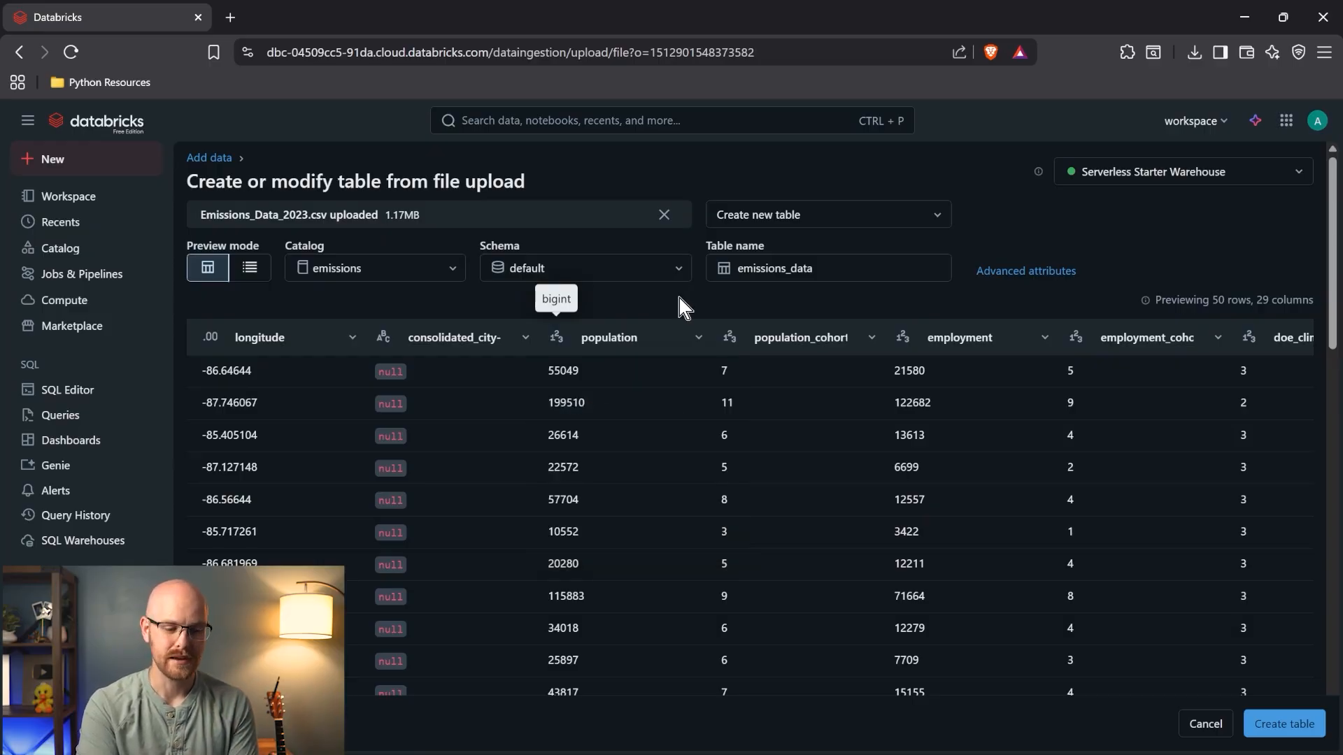
left_click(1273, 721)
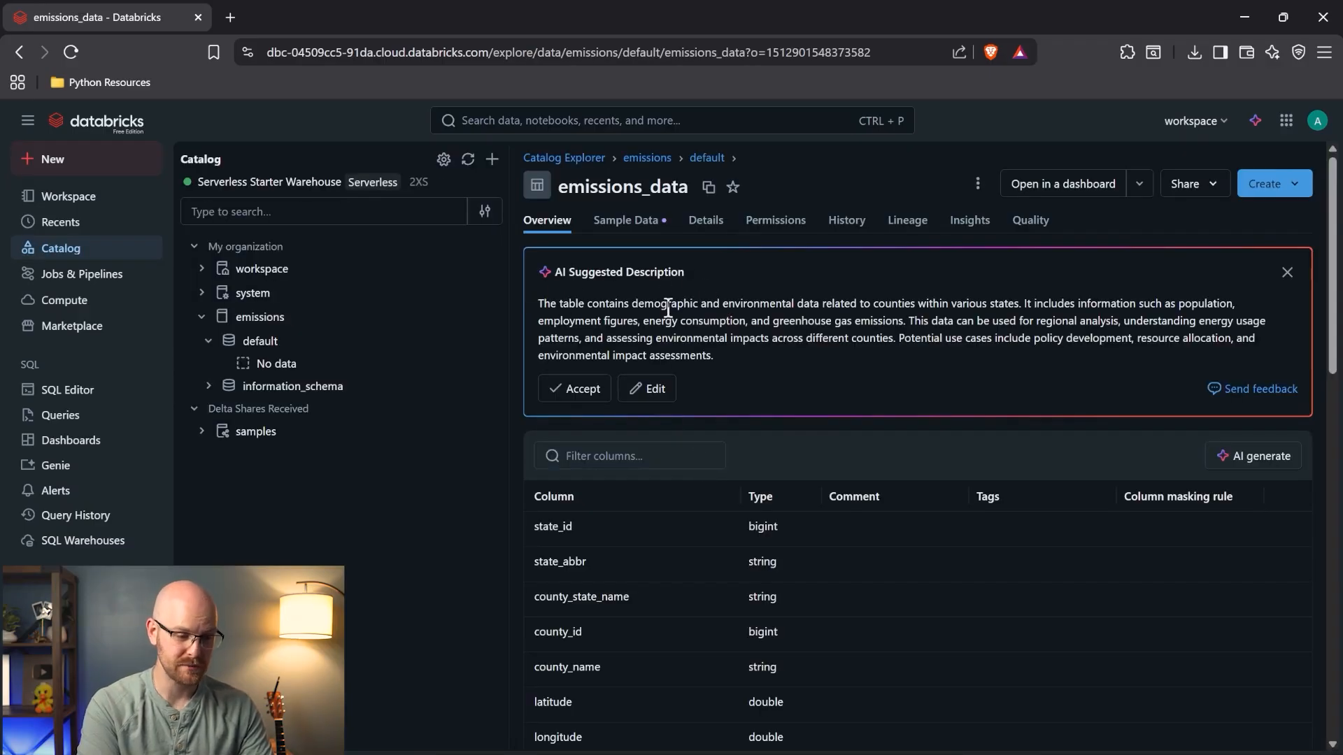
- Accept the AI-suggested description for emissions_data and switch to the SQL Editor
left_click(602, 388)
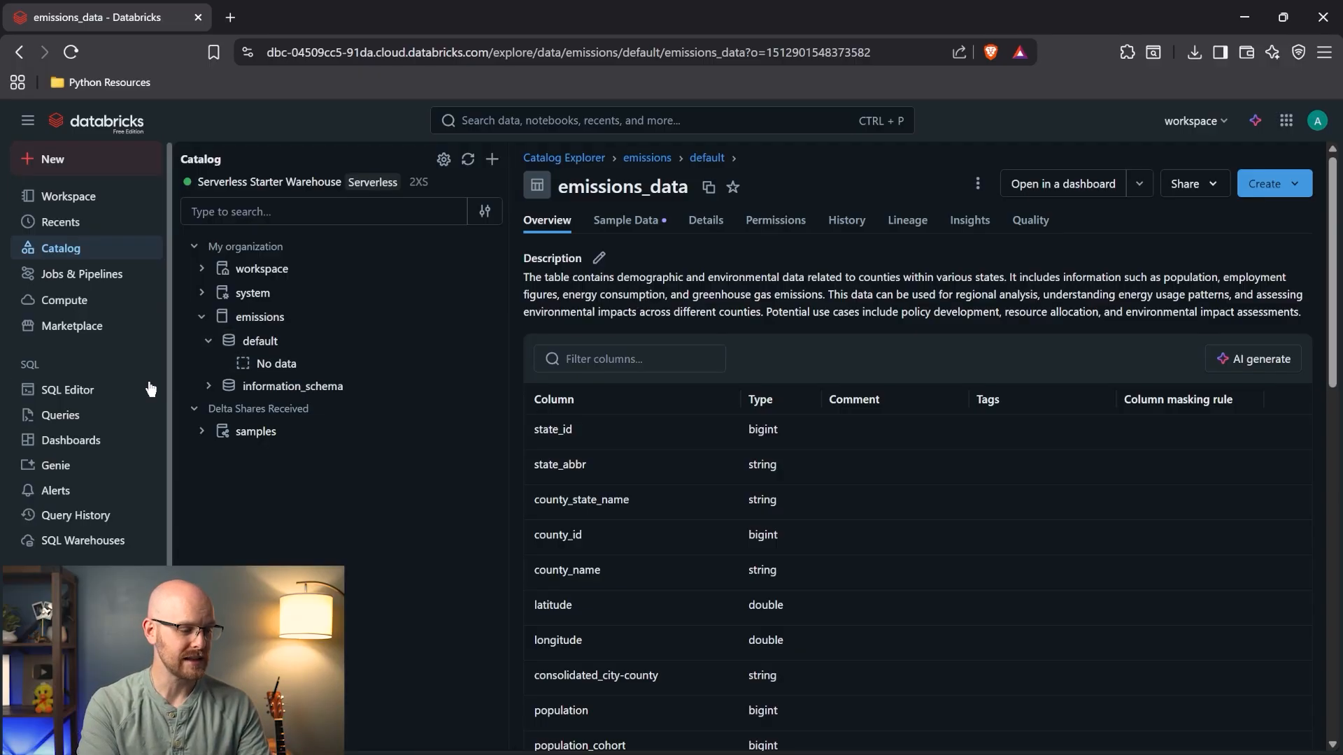
left_click(103, 389)
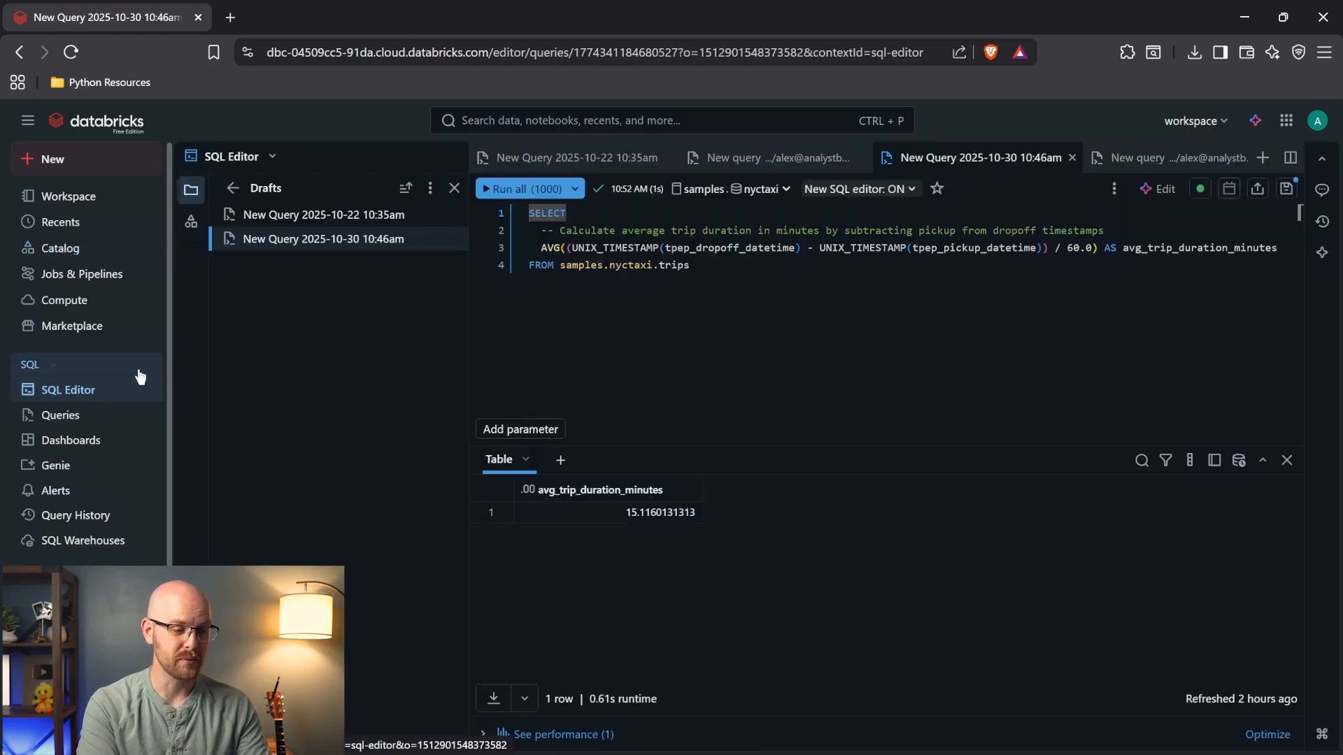
left_click(669, 158)
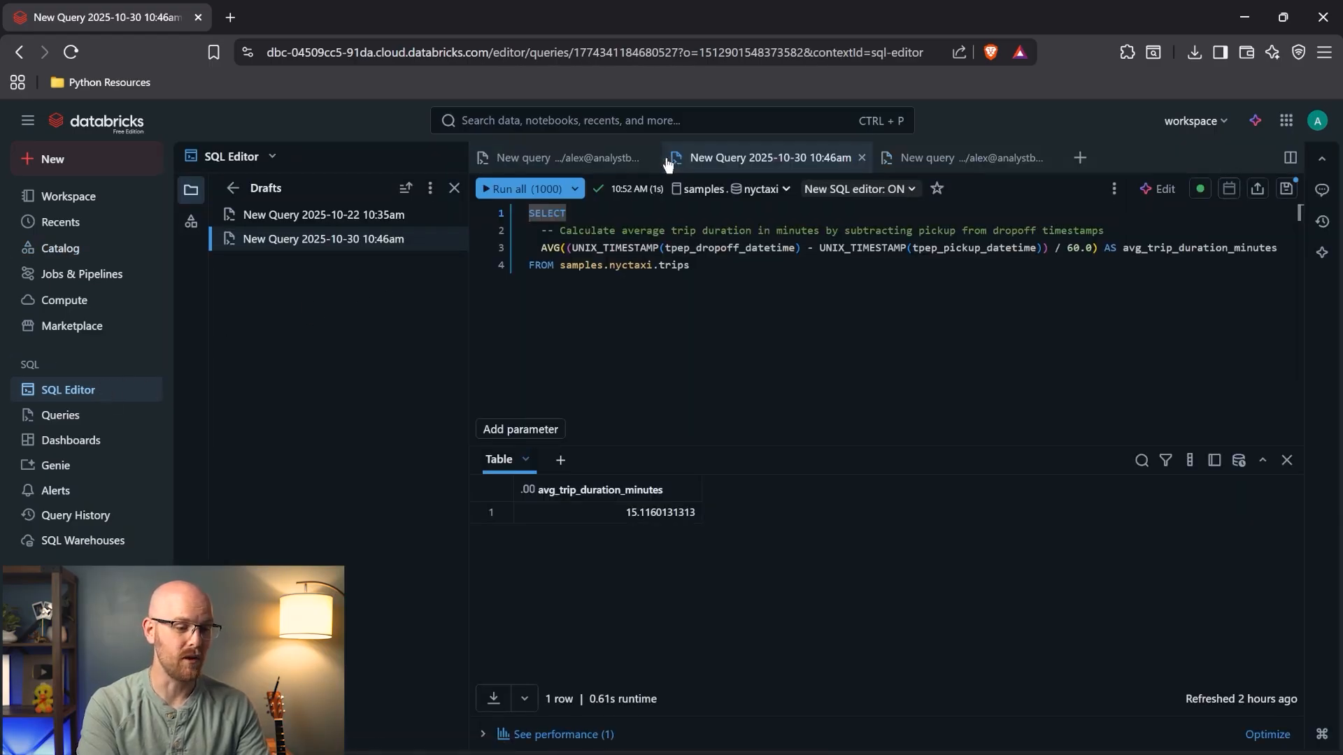
left_click(650, 159)
left_click(668, 159)
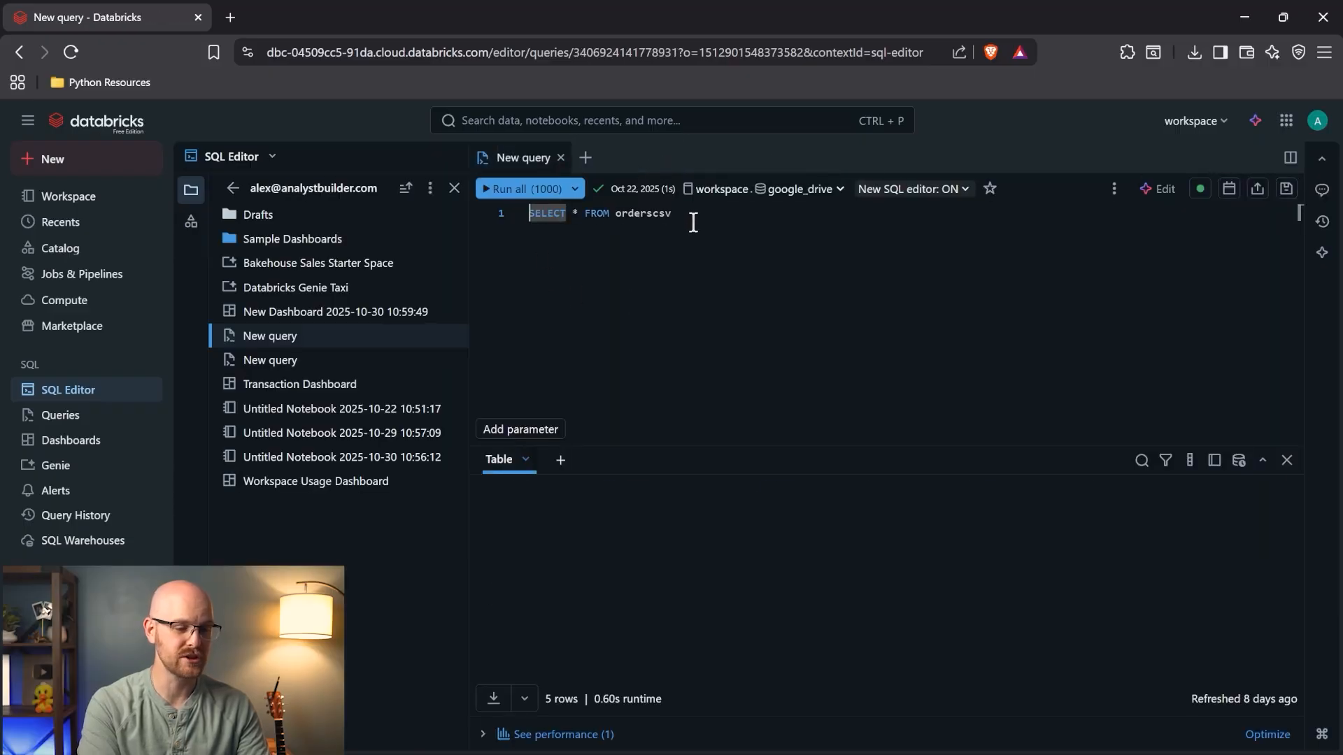
left_click(720, 190)
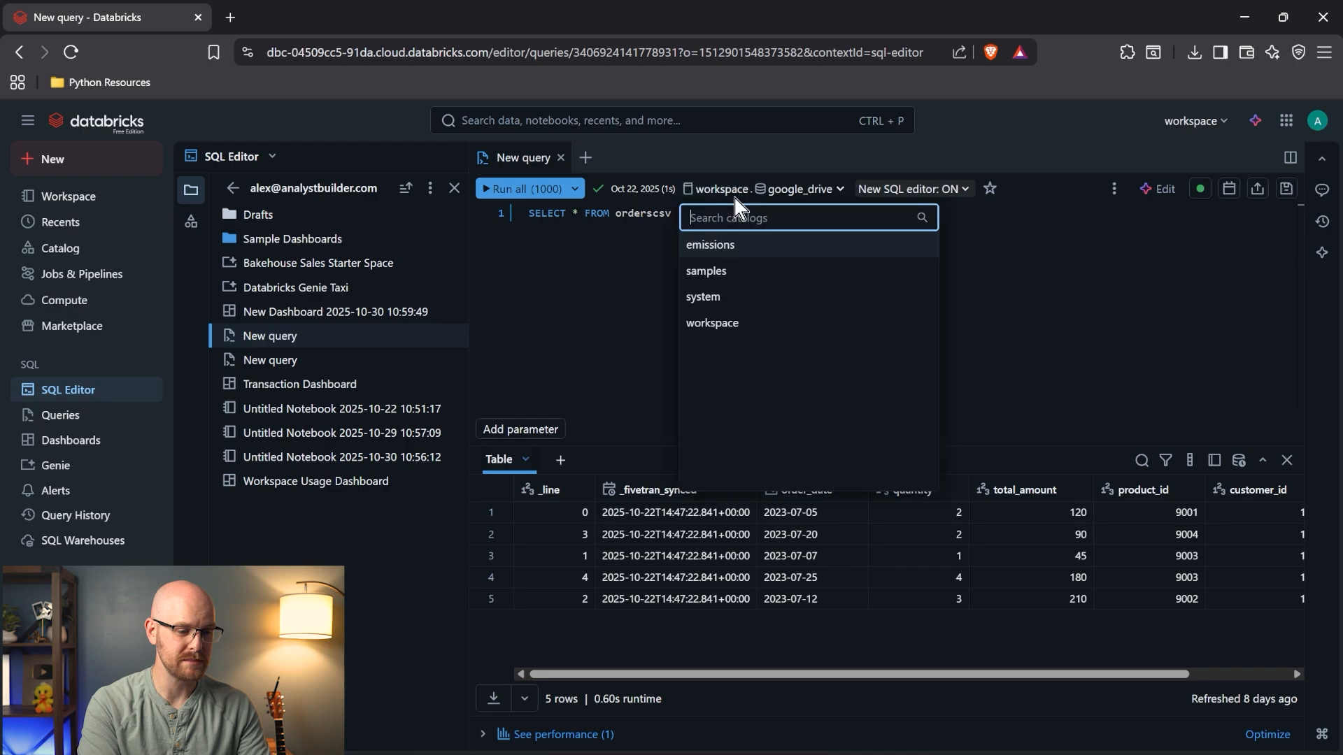
left_click(736, 249)
left_click(818, 246)
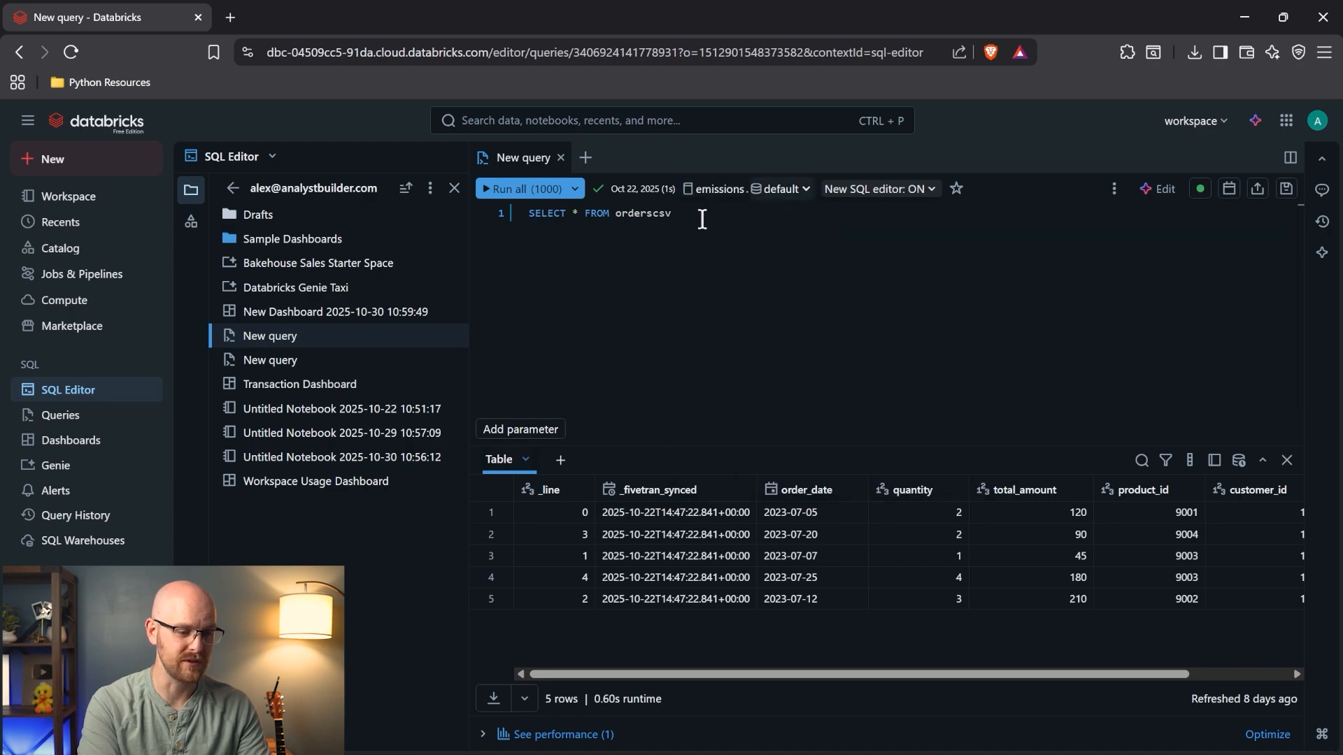
double_click(655, 215)
type("emissions_")
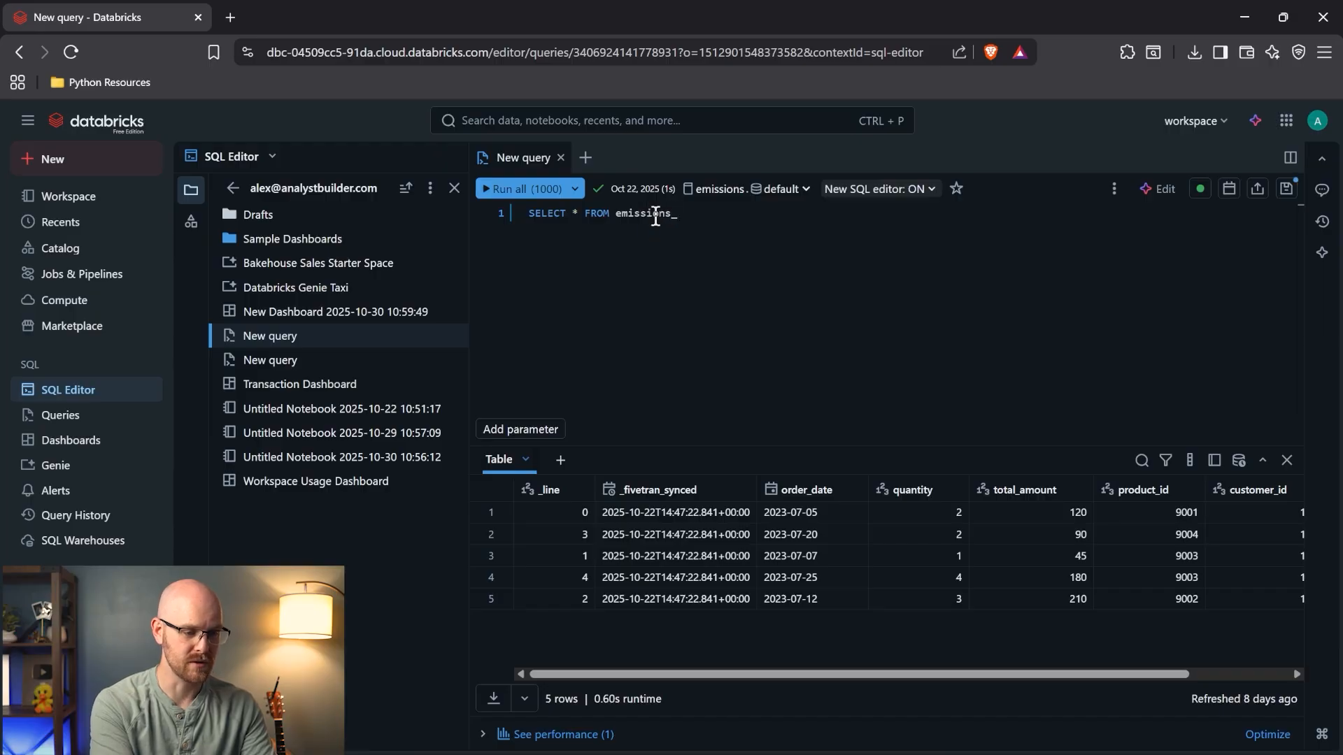
type("data")
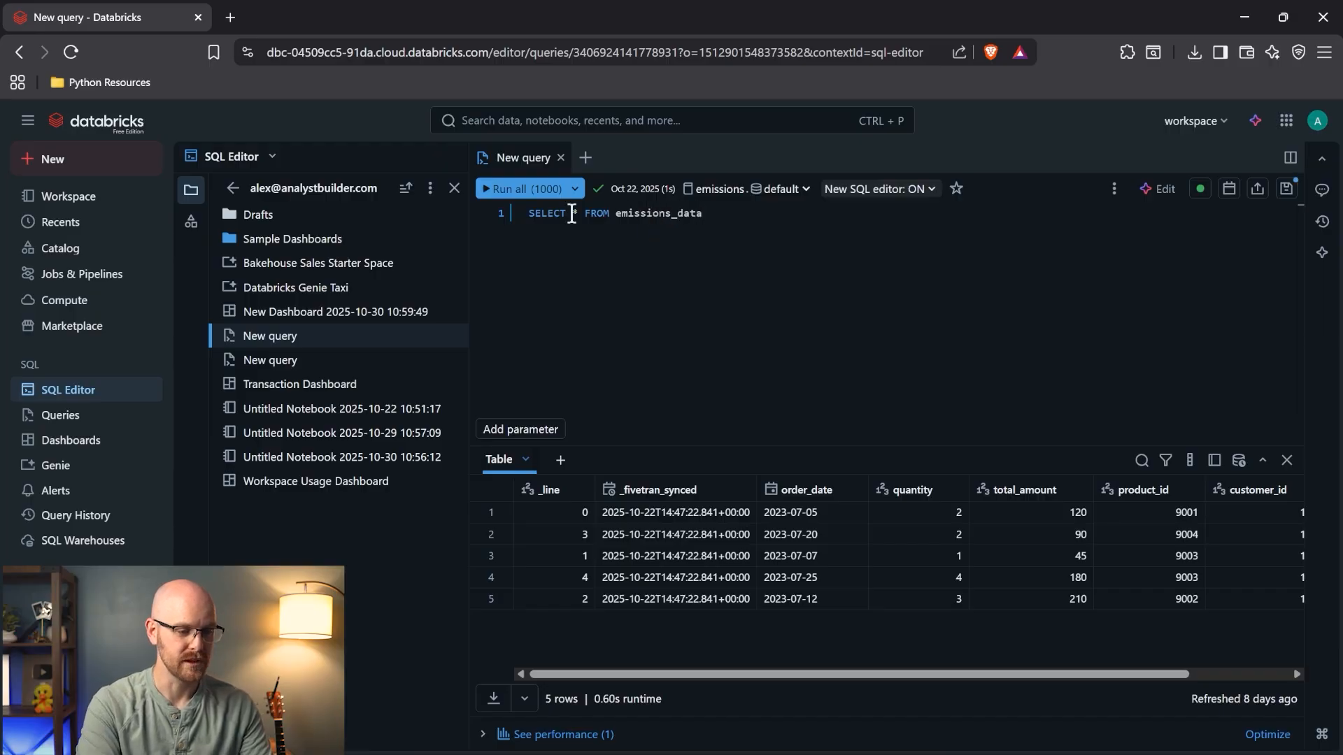
left_click(517, 192)
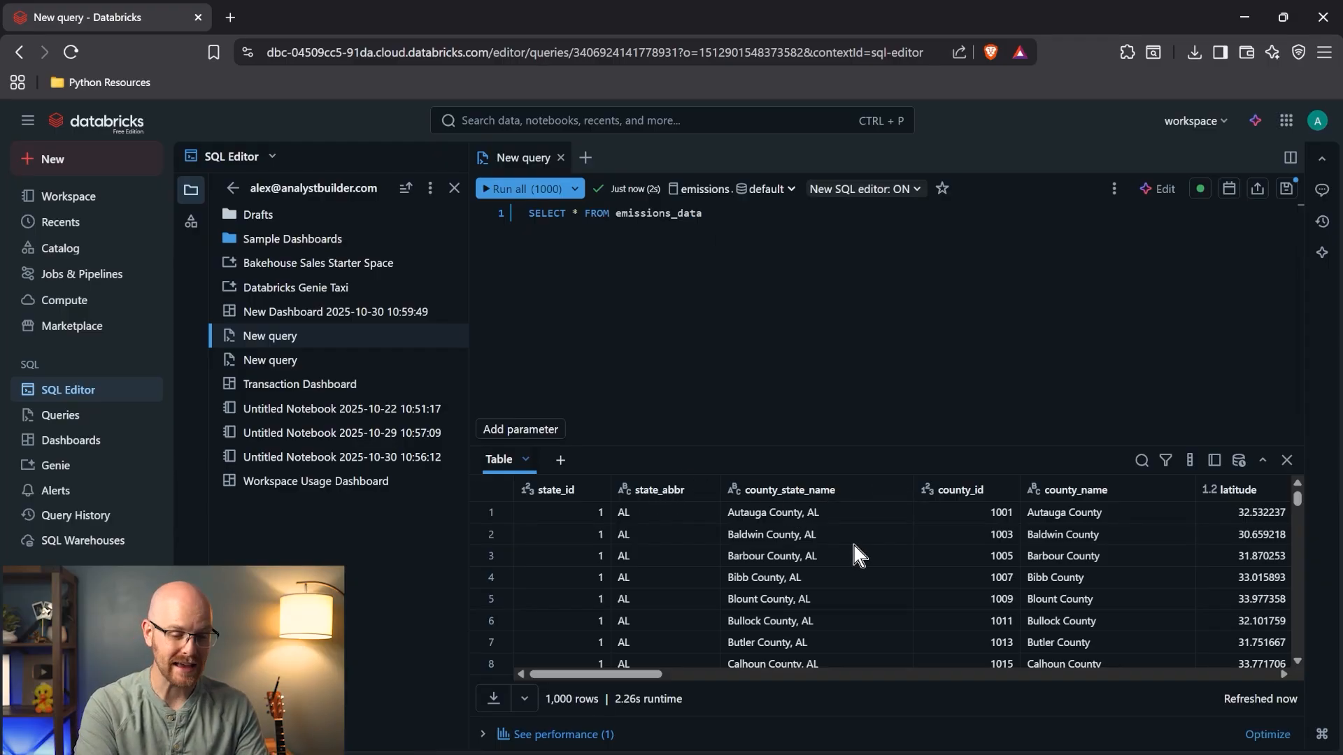
scroll(850, 538, "right", 4)
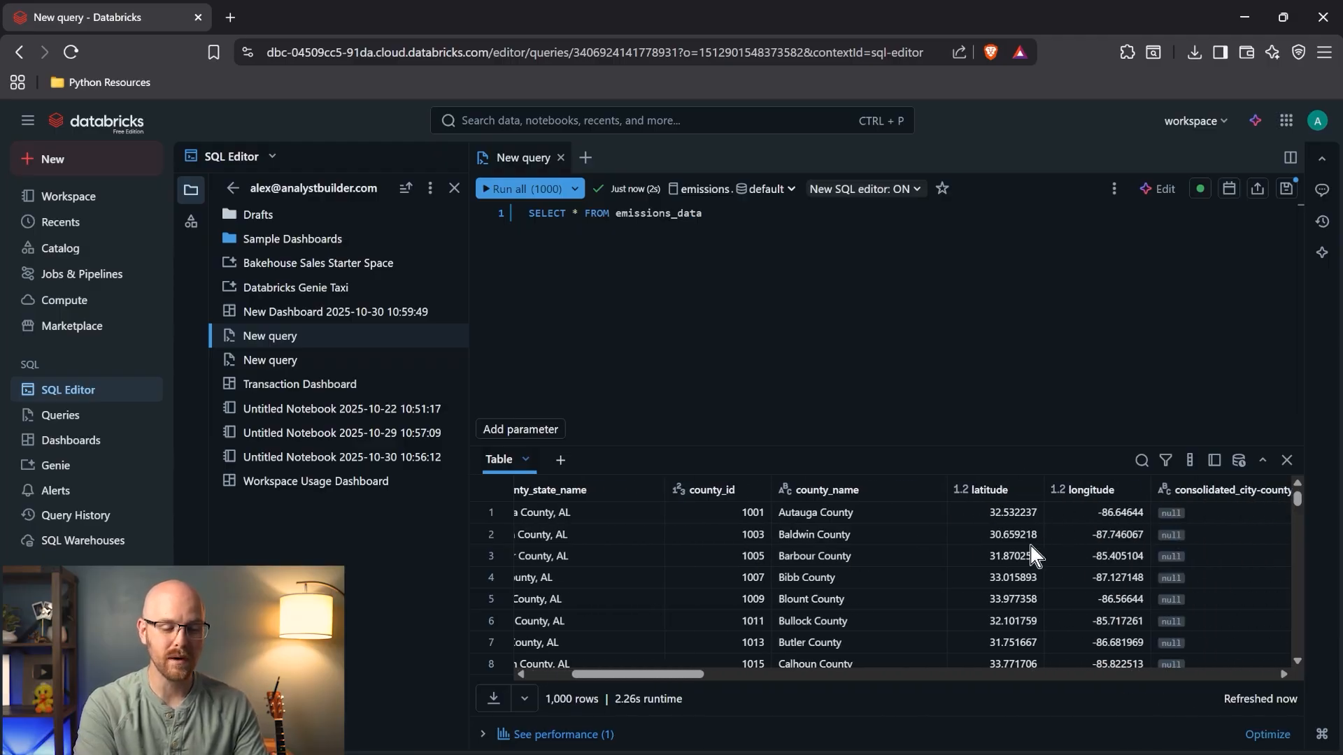
scroll(1088, 549, "right", 6)
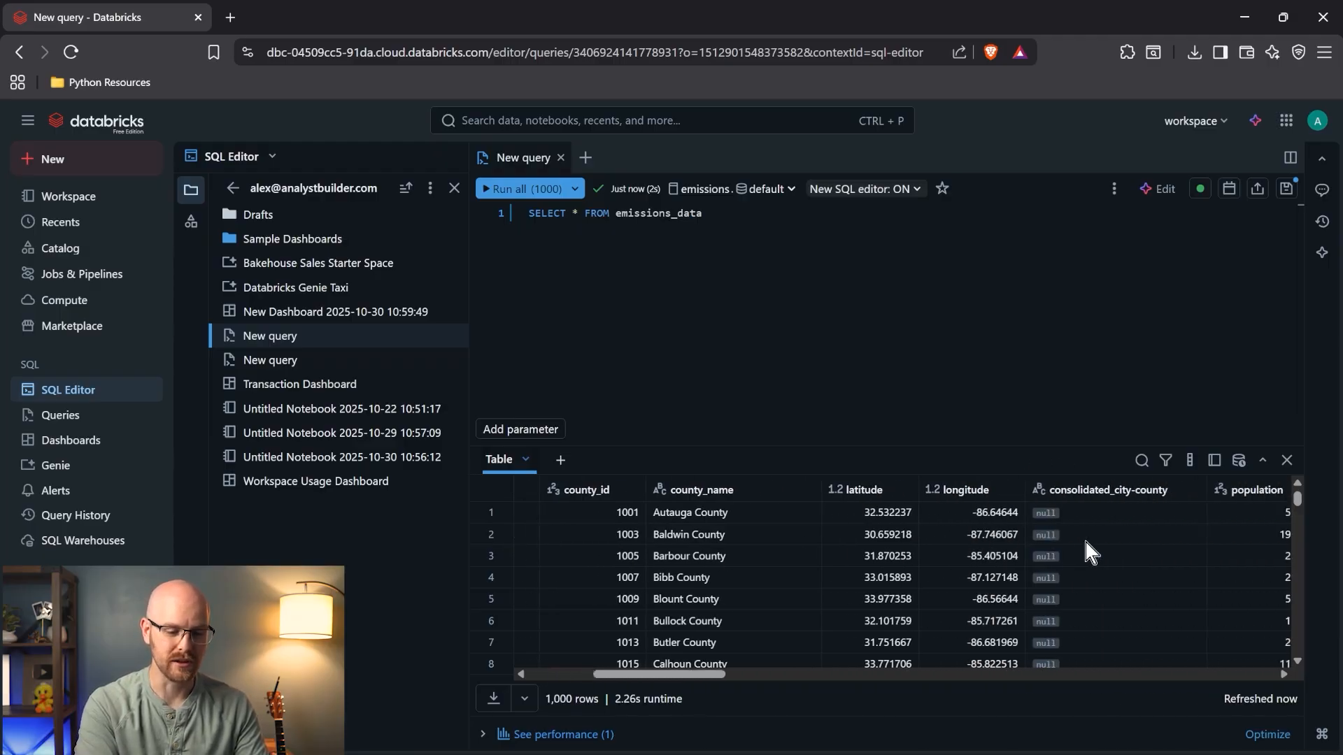
scroll(1087, 542, "right", 8)
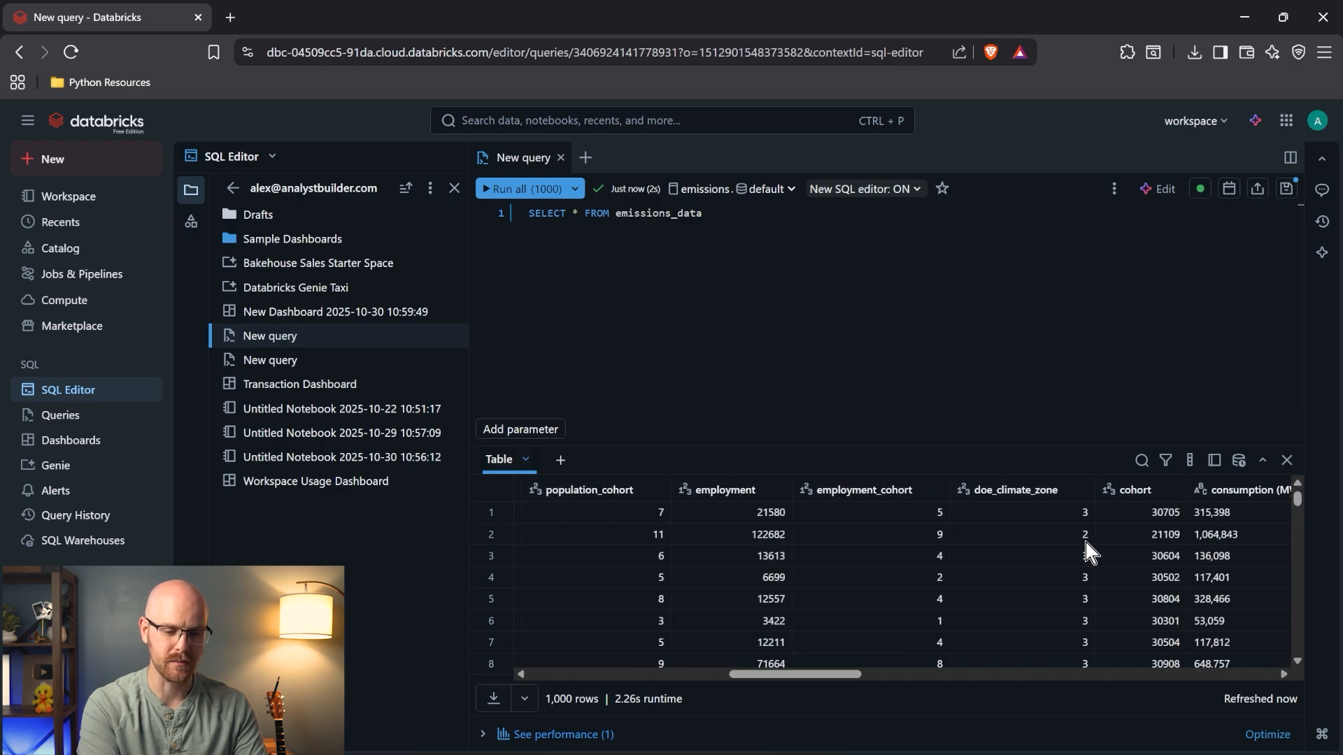
scroll(1085, 541, "right", 5)
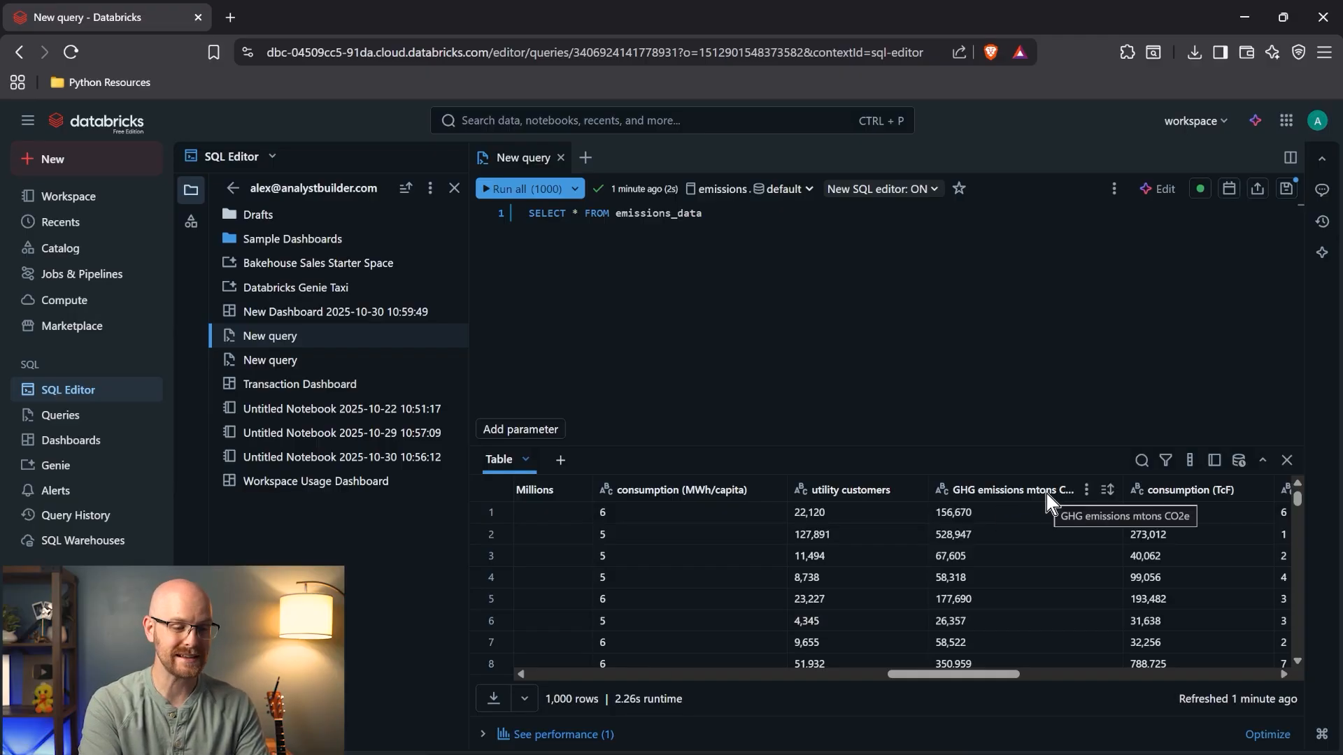
scroll(756, 547, "left", 5)
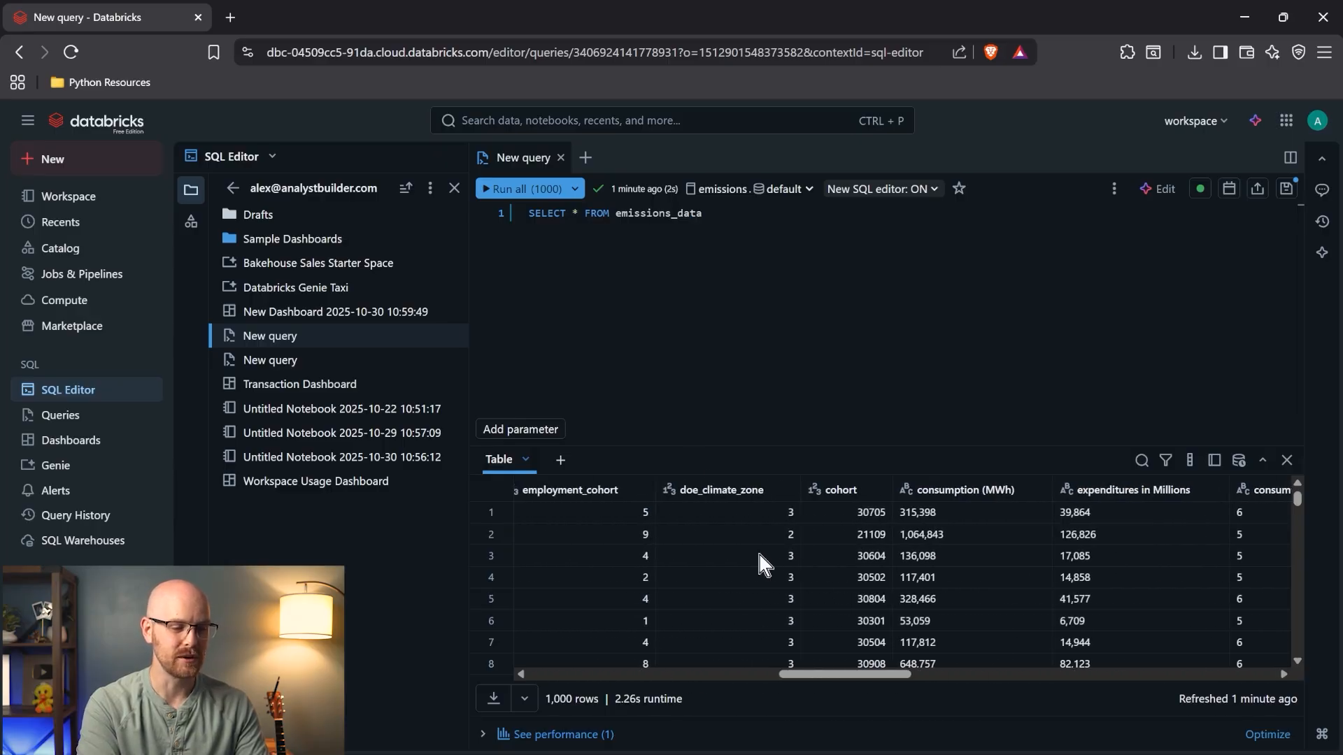
- Replace the asterisk with latitude, longitude and the `GHG emissions mtons CO2e` column
left_click(586, 216)
key("Return")
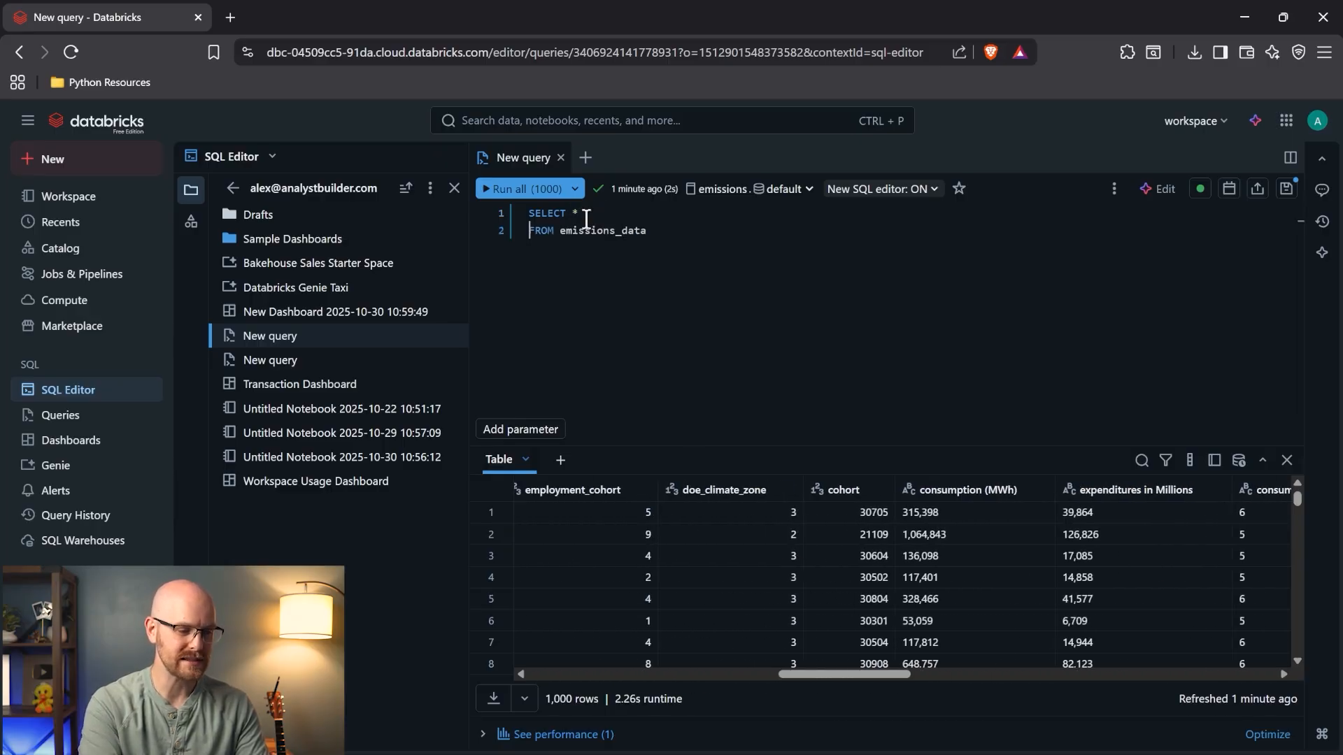
key("BackSpace")
key("BackSpace")
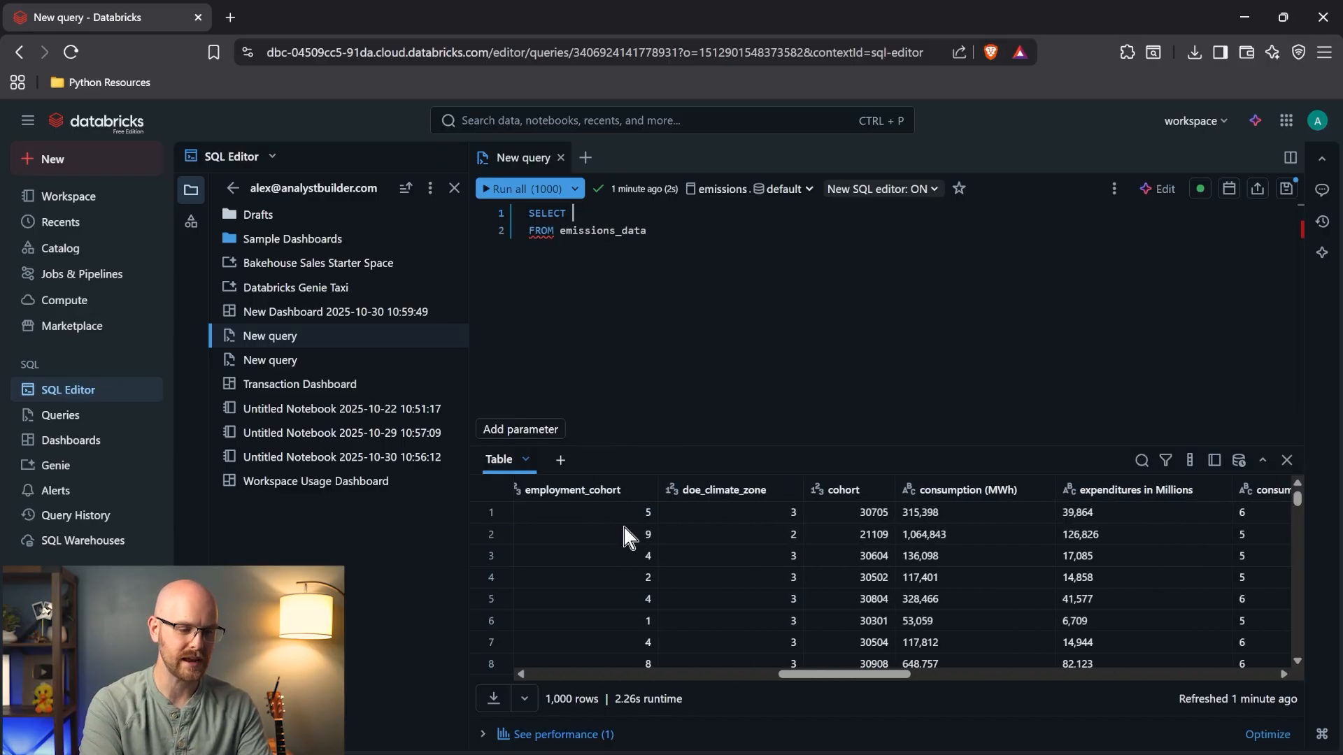
type("latitude,")
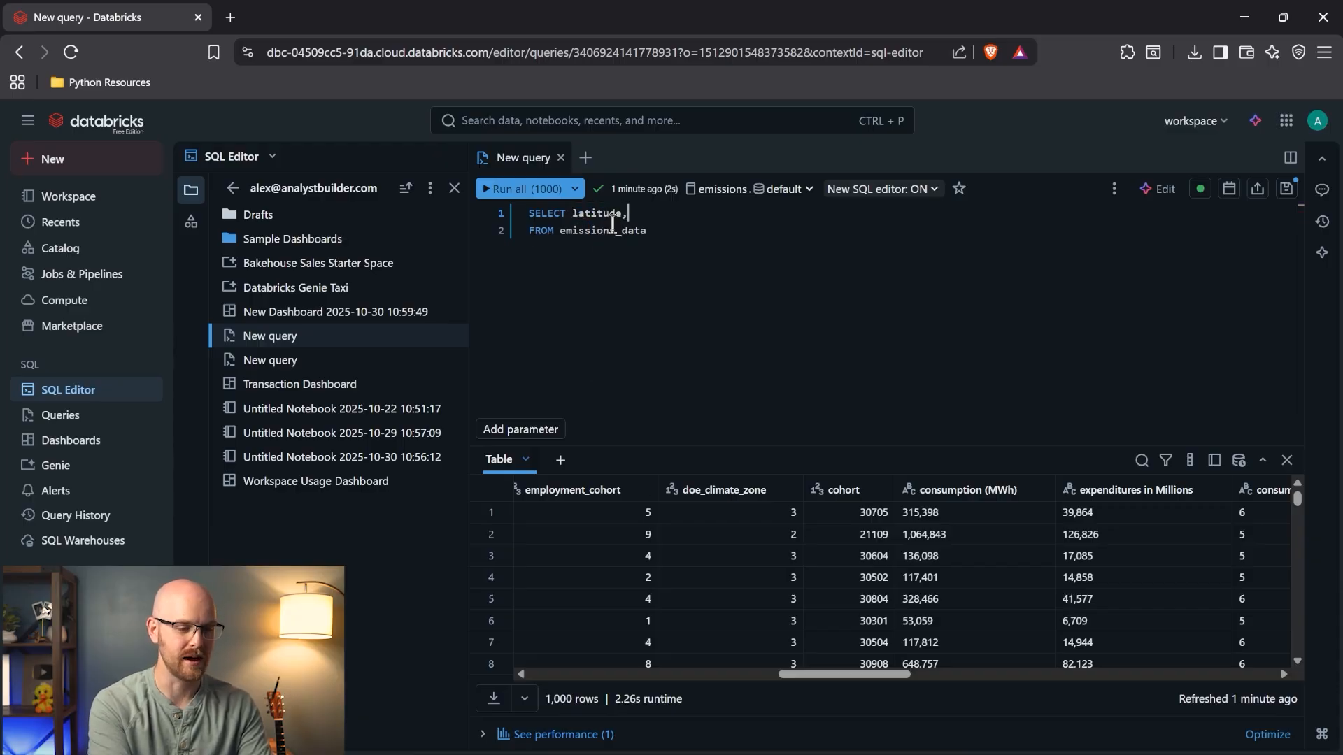
key("Return")
type("long")
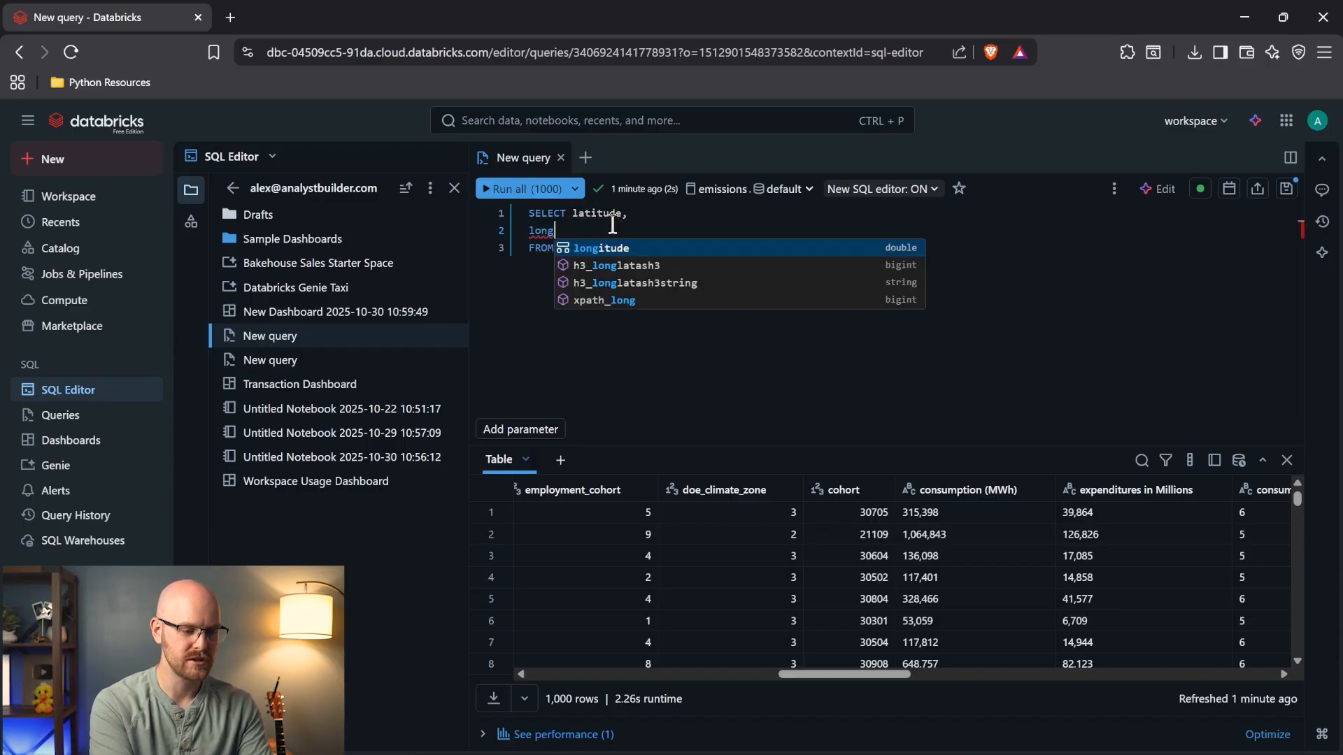
type("itude, c")
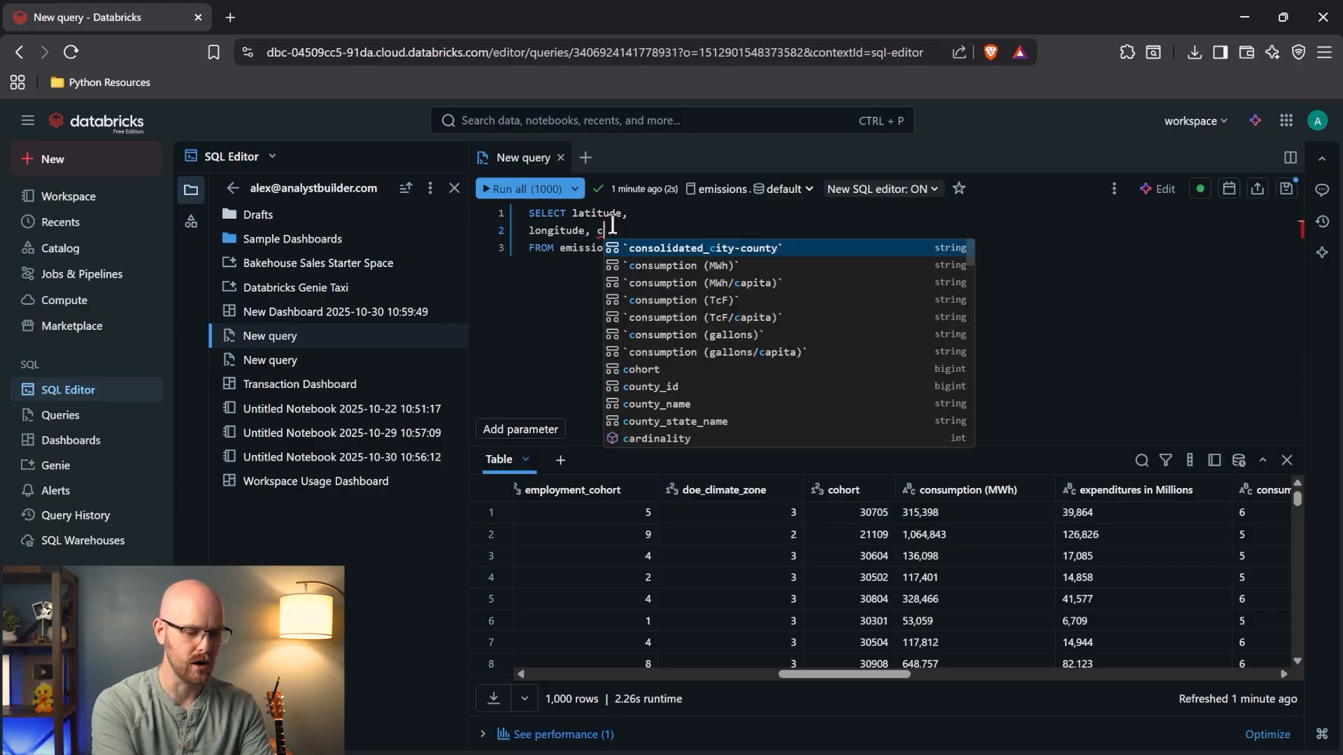
type("o2")
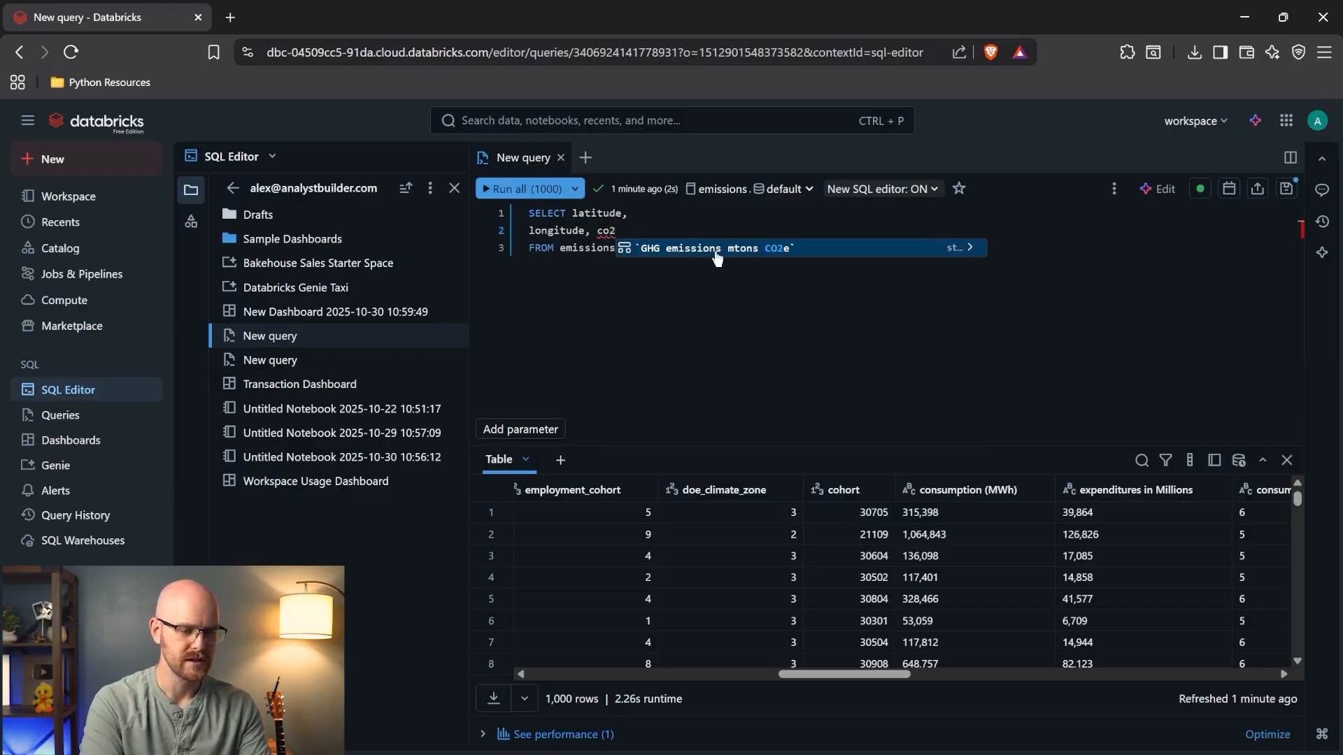
left_click(710, 250)
- Alias the emissions column as Emissions, run the query, and select it all for copying
left_click(601, 236)
key("Return")
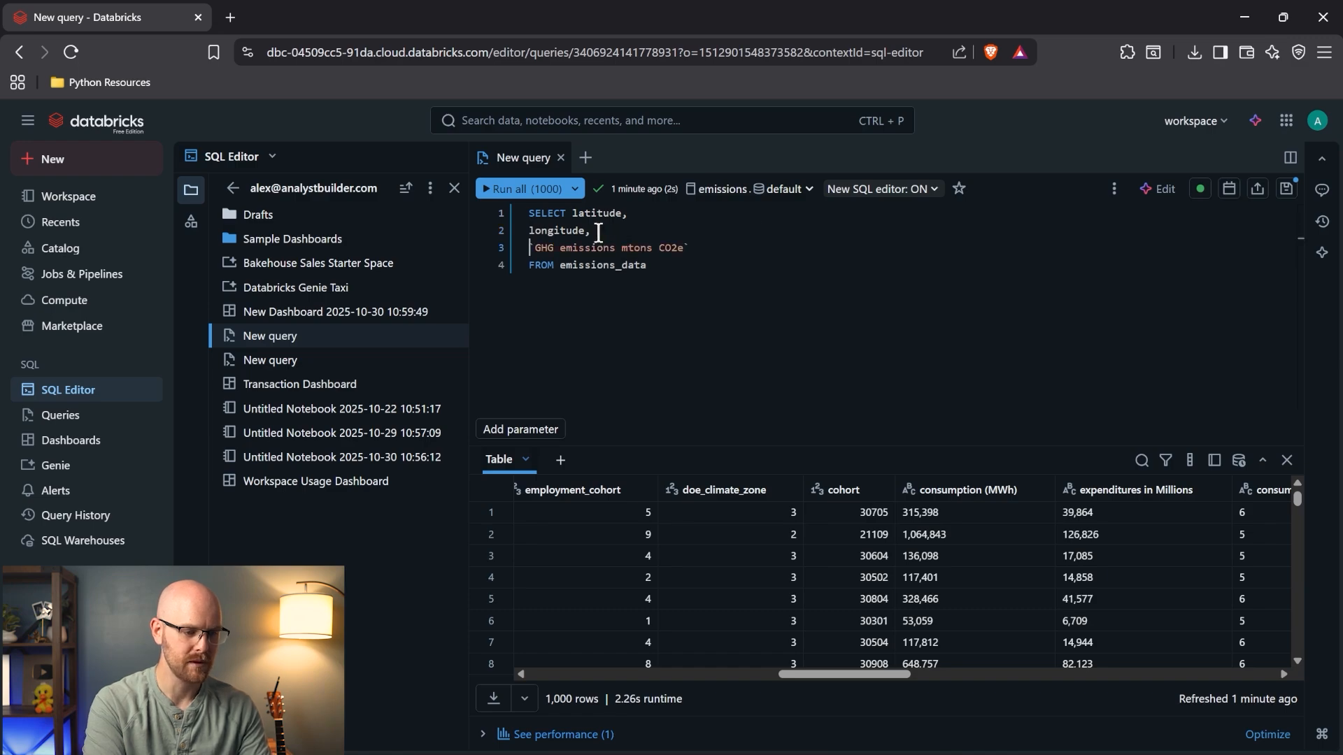
left_click(701, 246)
type("CO2e`as Emissions")
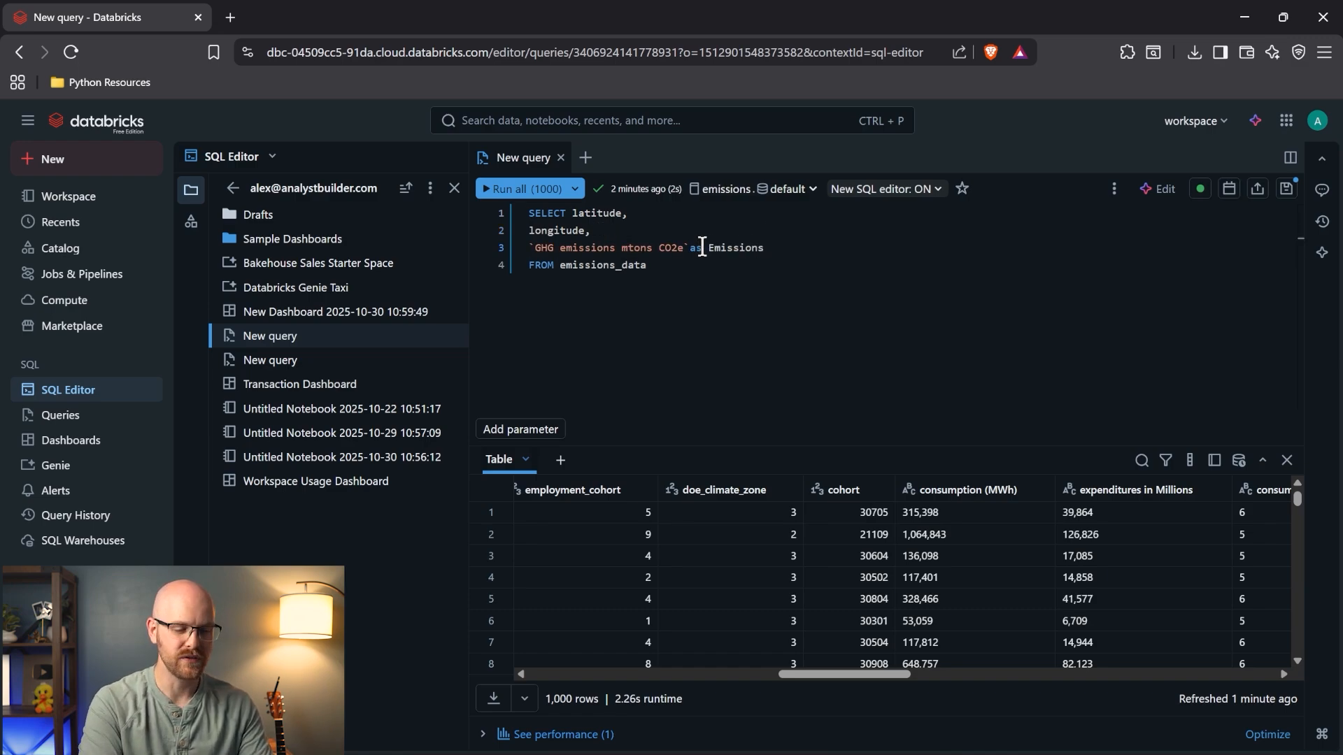
left_click(523, 190)
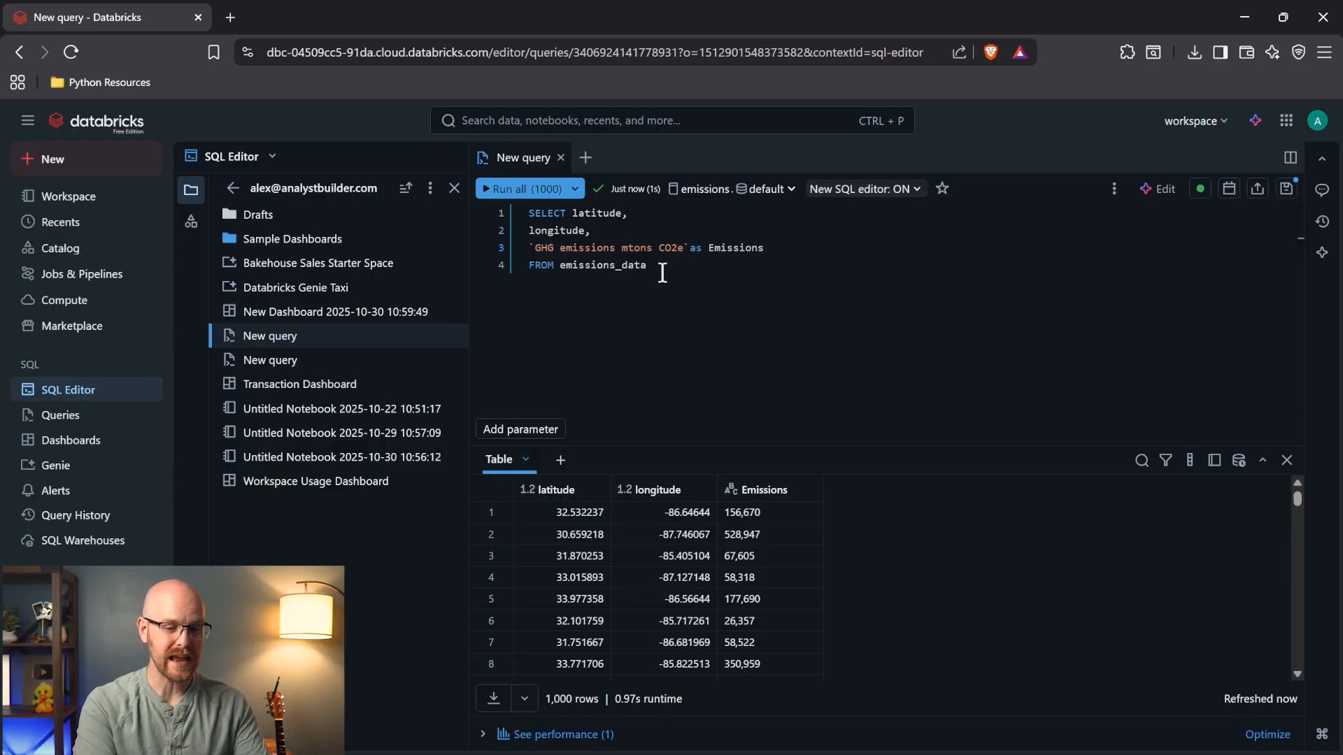
key("ctrl+a")
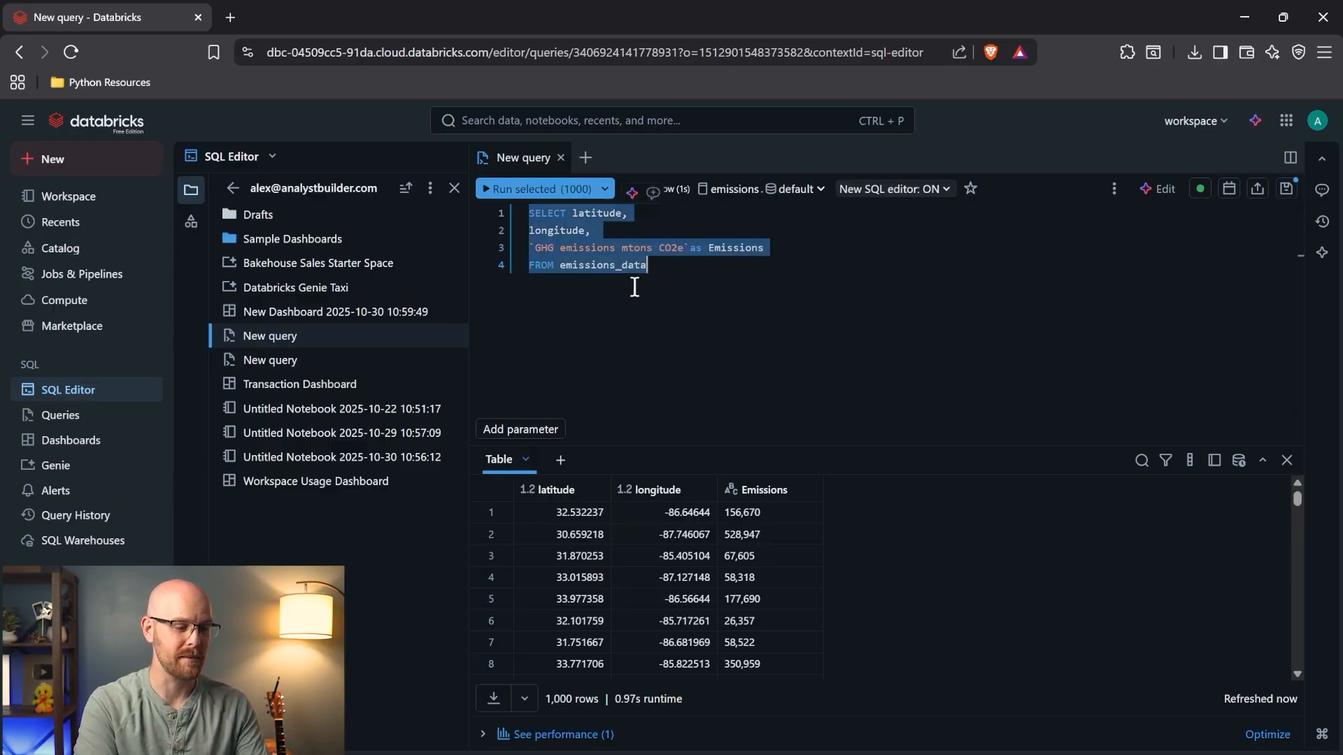
- Create a new dashboard and title it 'Emissions Dashboard'
left_click(106, 440)
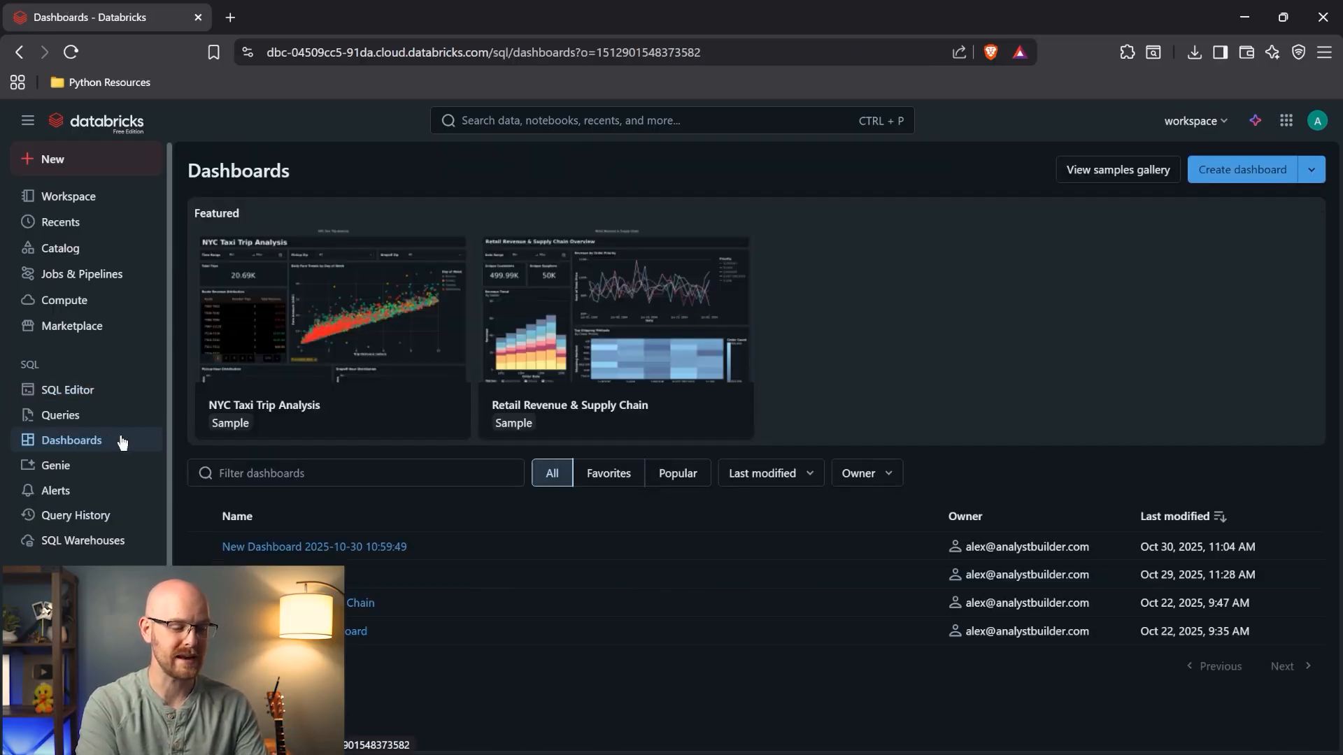
left_click(1203, 178)
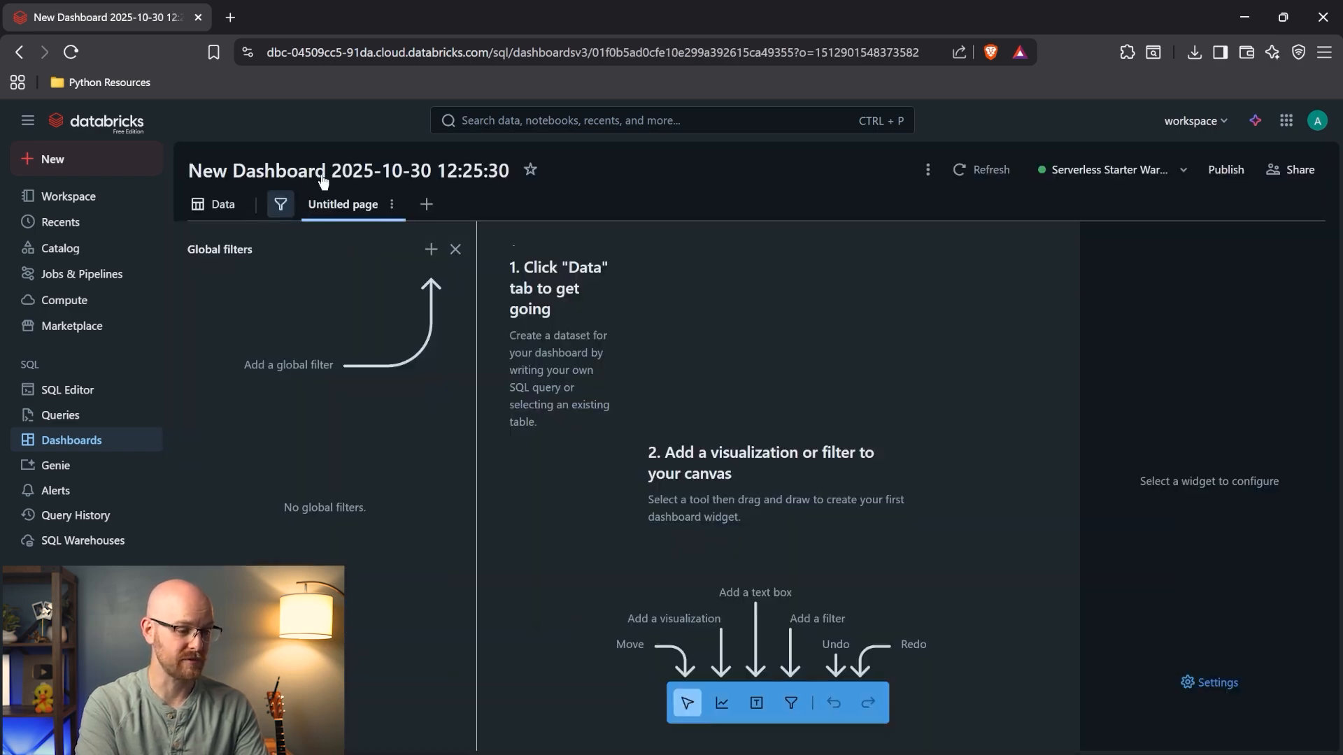
left_click(323, 180)
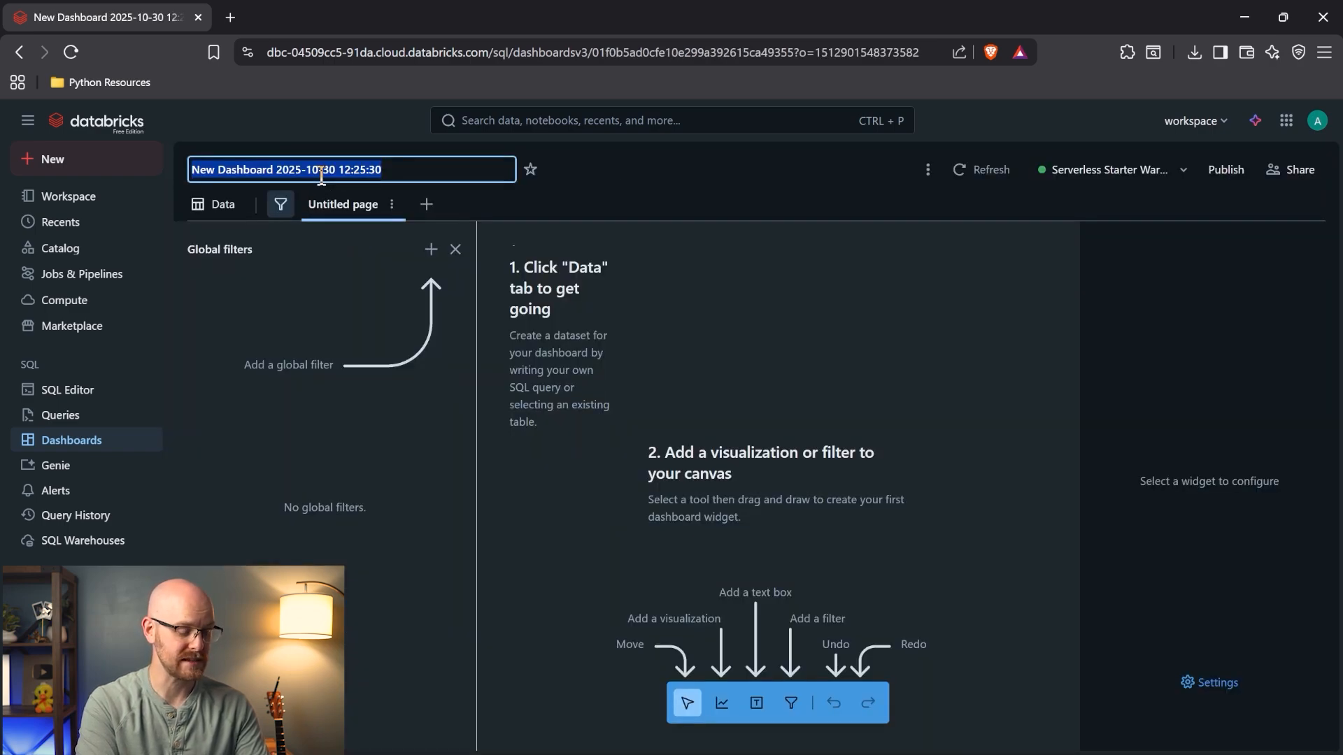
type("Emissions Dashboard")
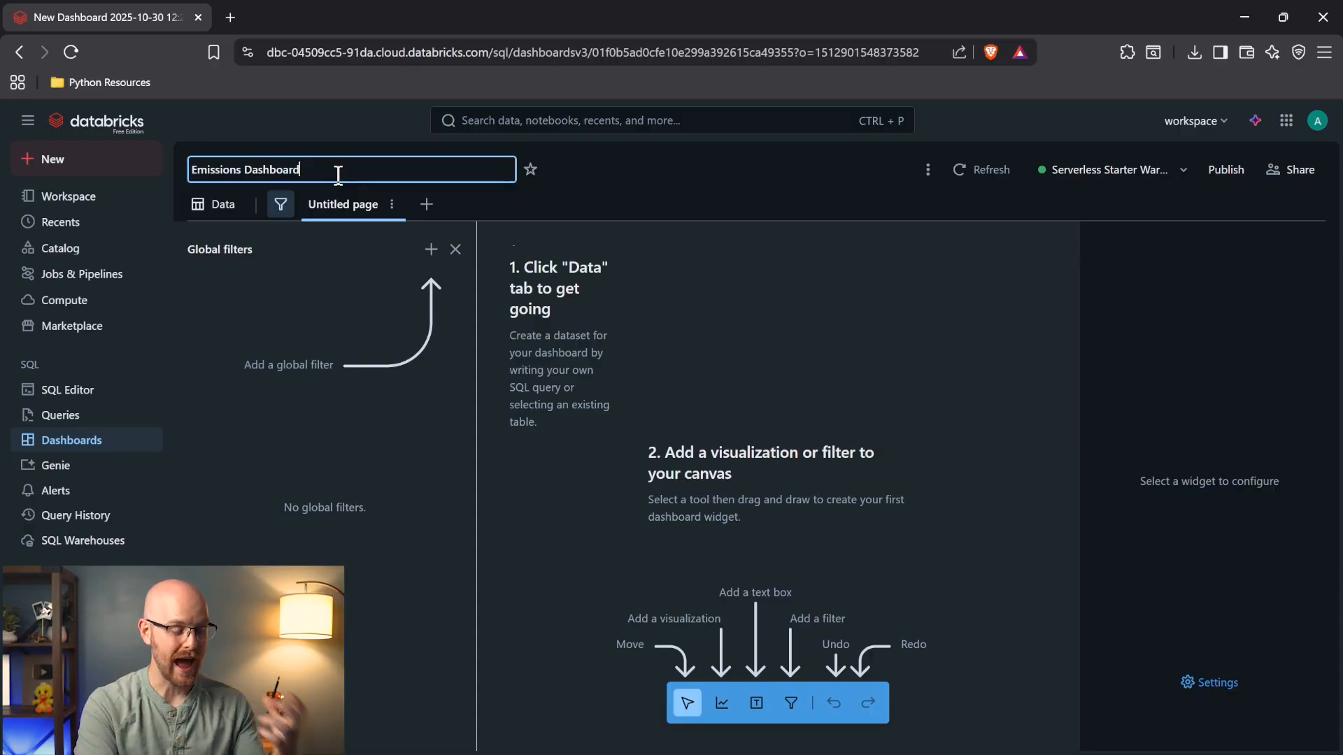
- Create a SQL dataset from the pasted query, pointed at emissions.default.emissions_data, and run it
left_click(219, 204)
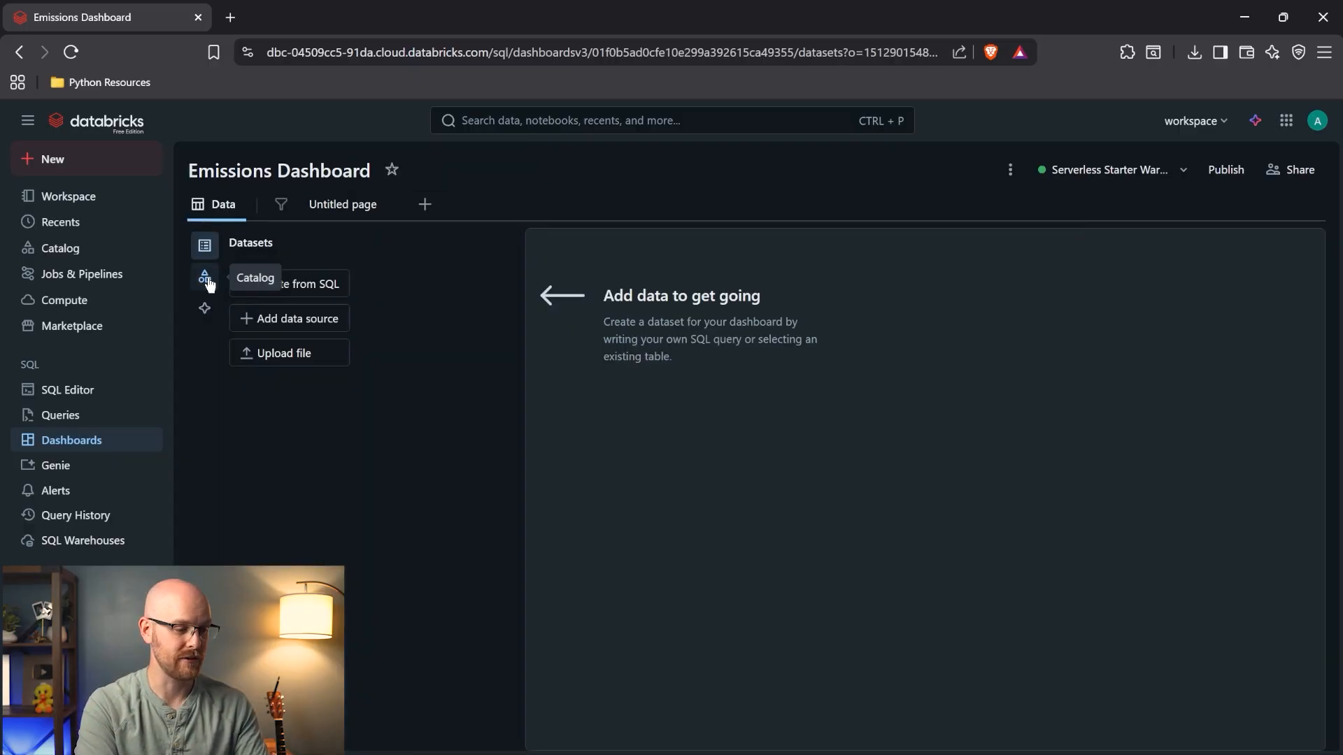
left_click(309, 283)
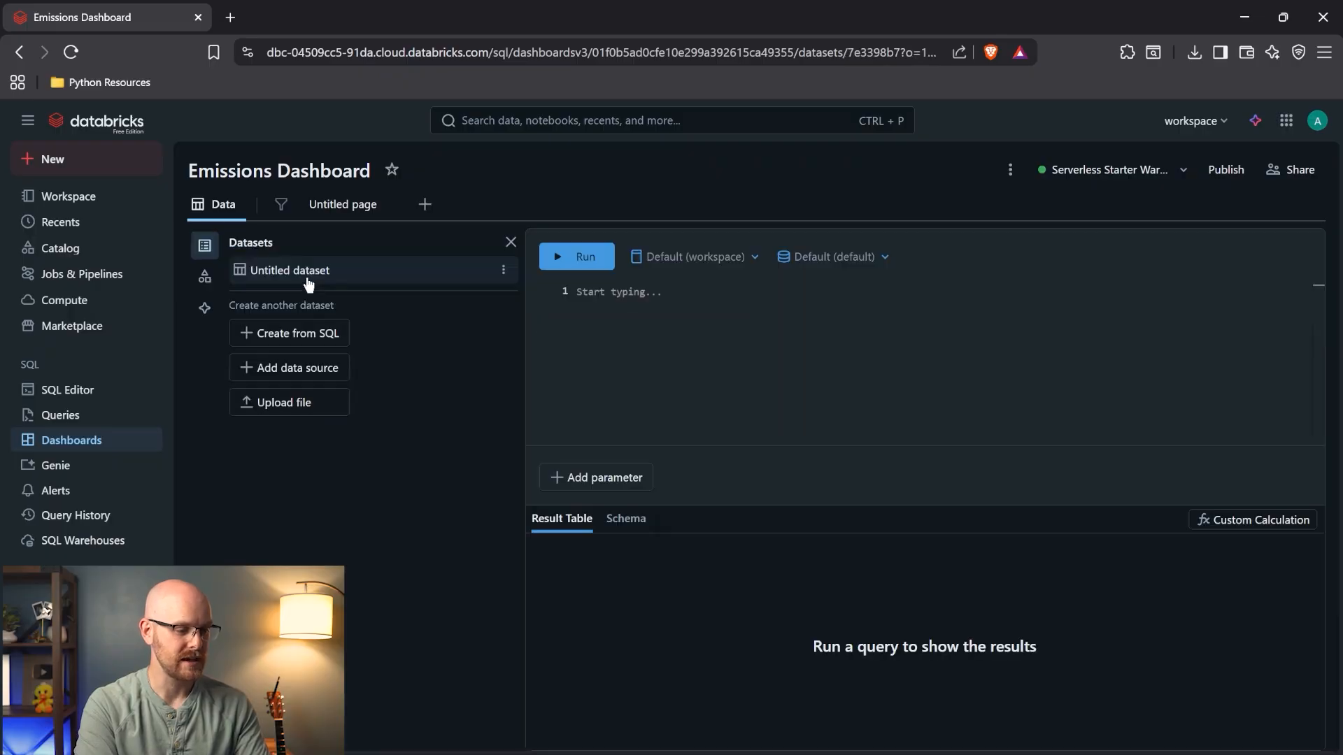
left_click(651, 301)
type("SELECT latitude, longitude, `GHG emissions mtons CO2e`as Emissions FROM emissions_data")
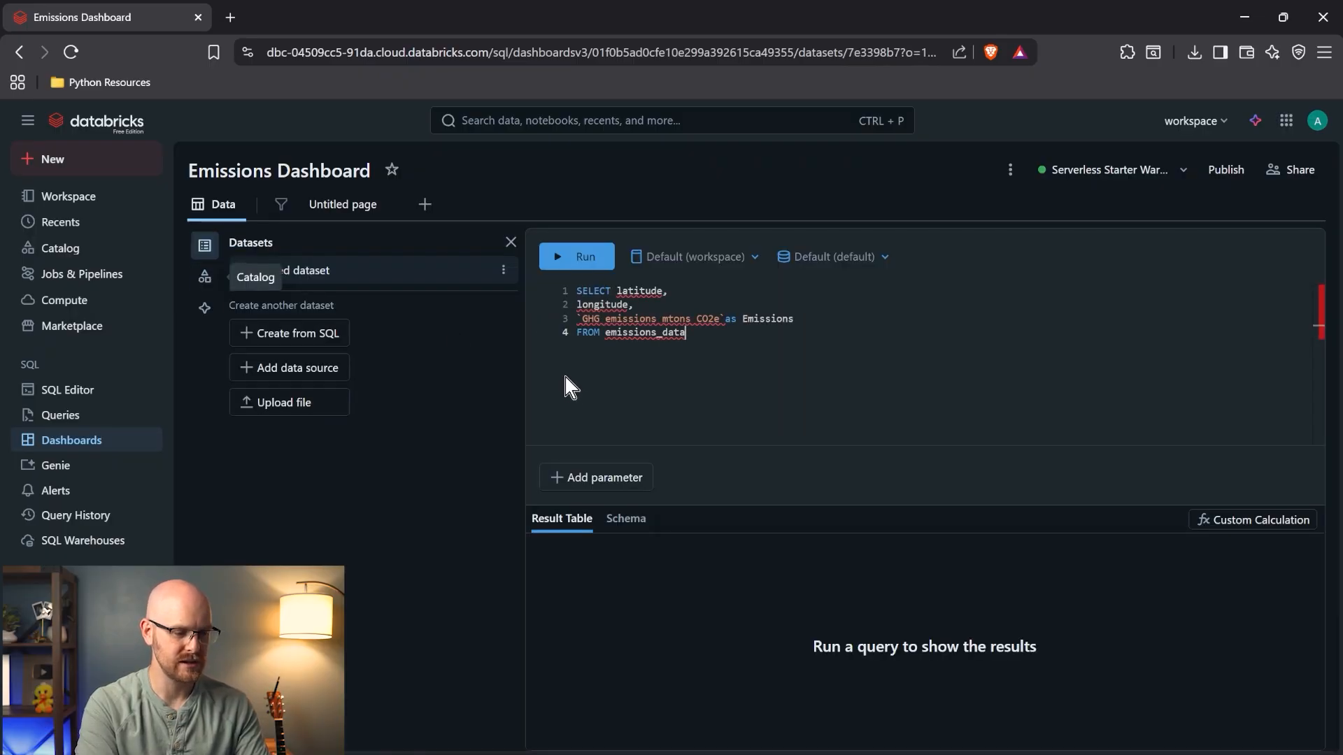
double_click(607, 333)
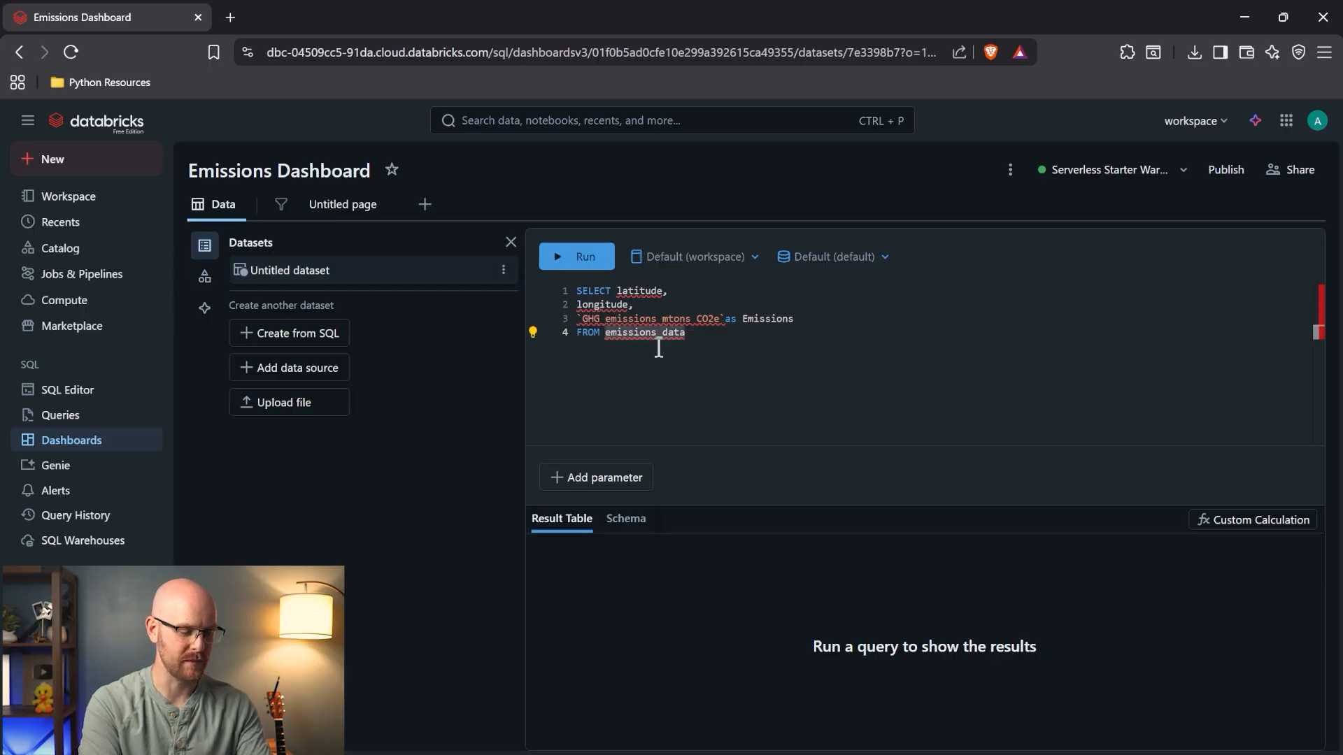
key("Left")
key("Delete")
key("Delete")
key("Delete")
key("Delete")
key("Delete")
key("Delete")
key("Delete")
key("Delete")
key("Delete")
key("Delete")
key("Delete")
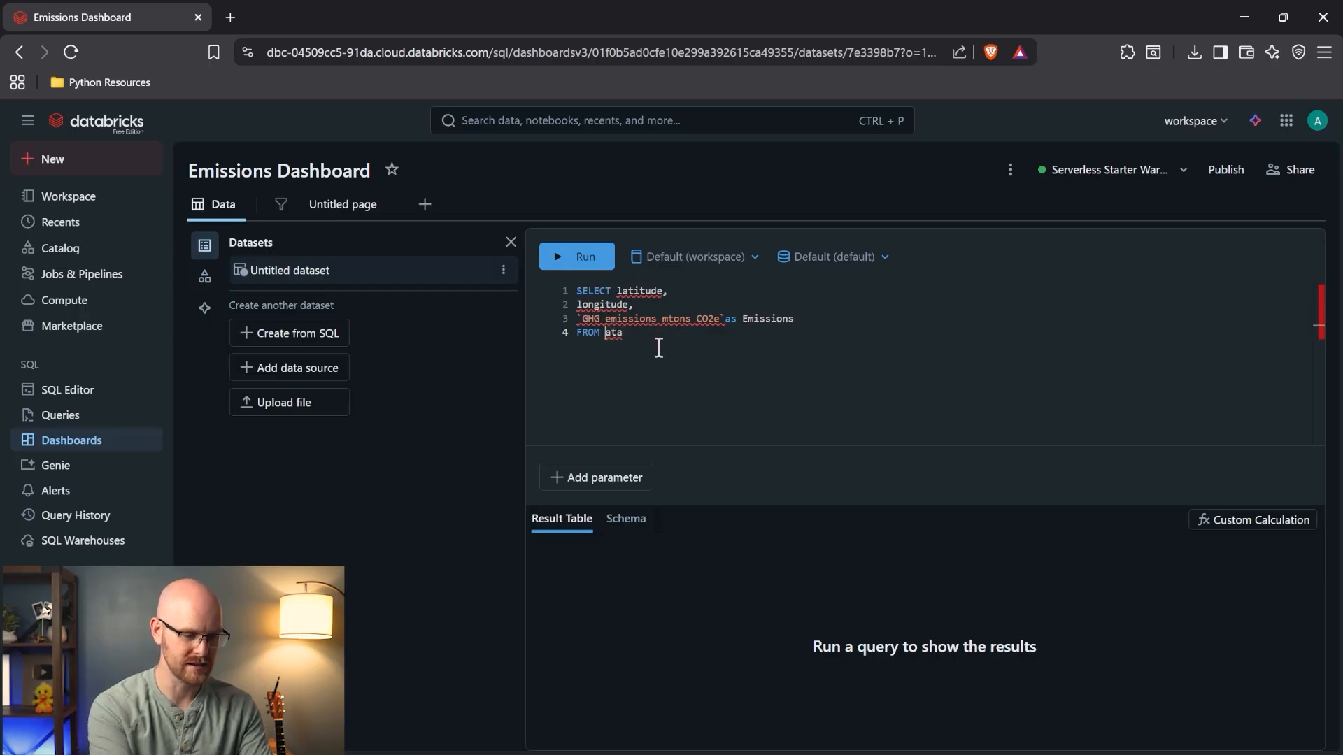
key("Tab")
type(".d")
key("Tab")
key("Tab")
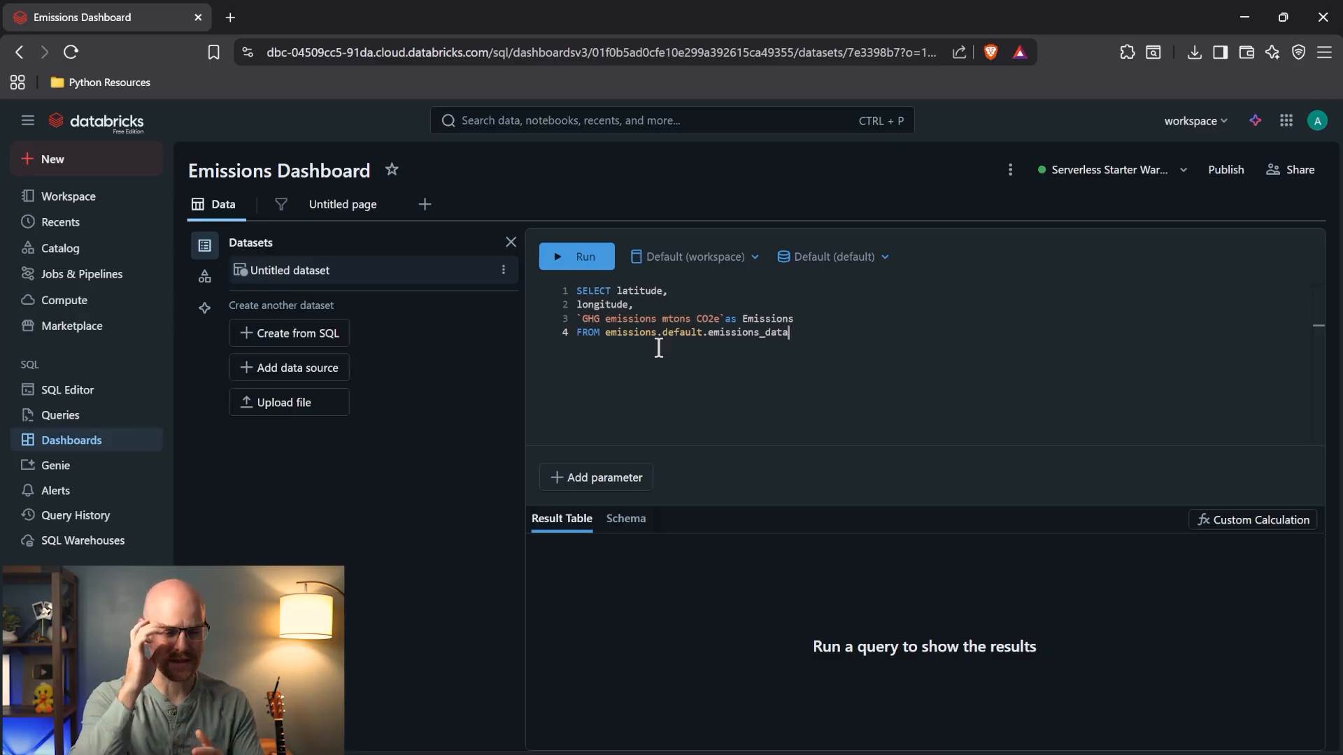
left_click(578, 259)
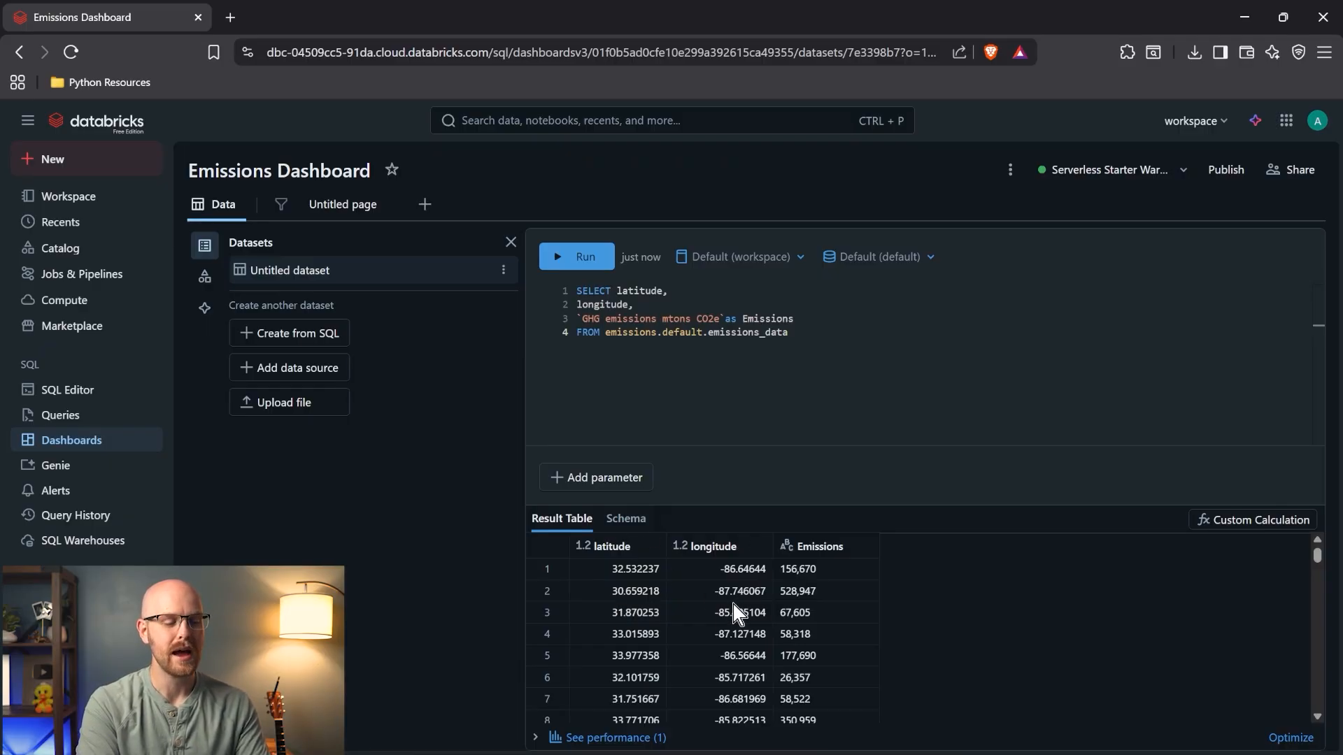
- Close global filters and place a new visualization widget on the dashboard canvas
left_click(350, 212)
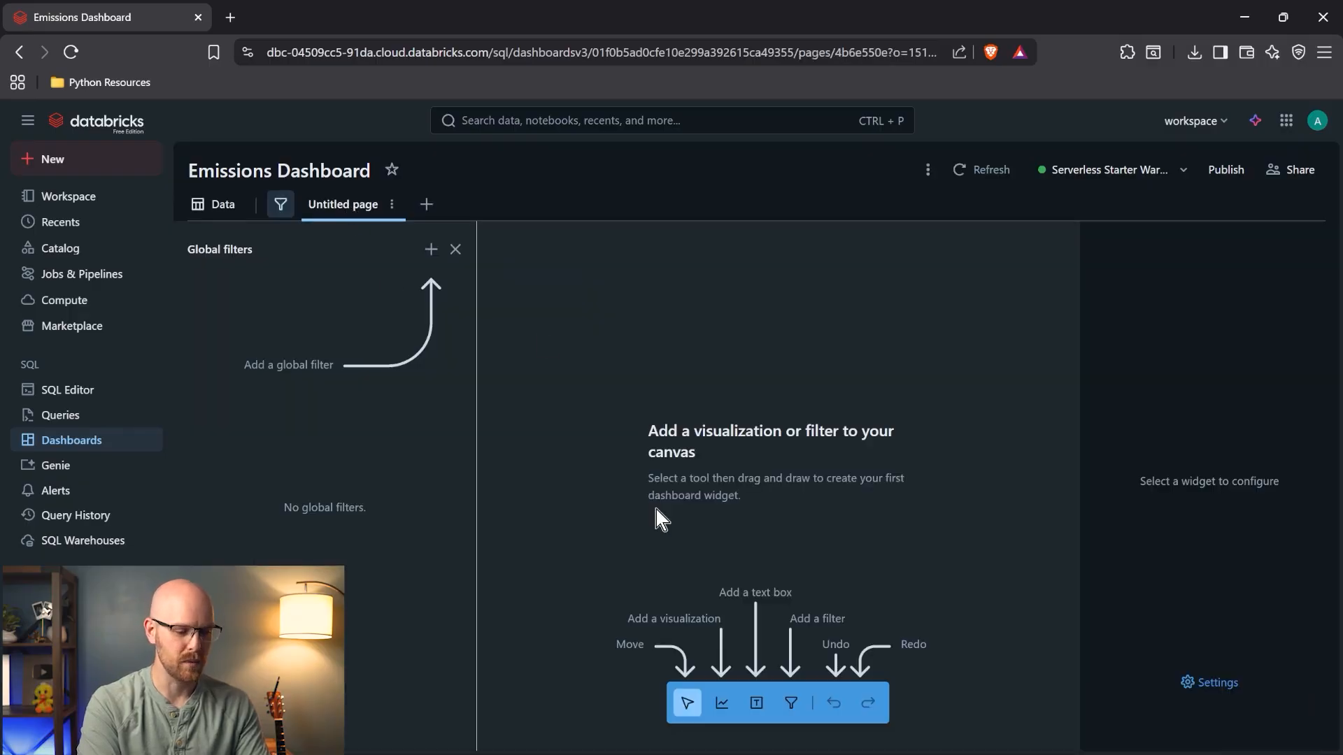
left_click(455, 249)
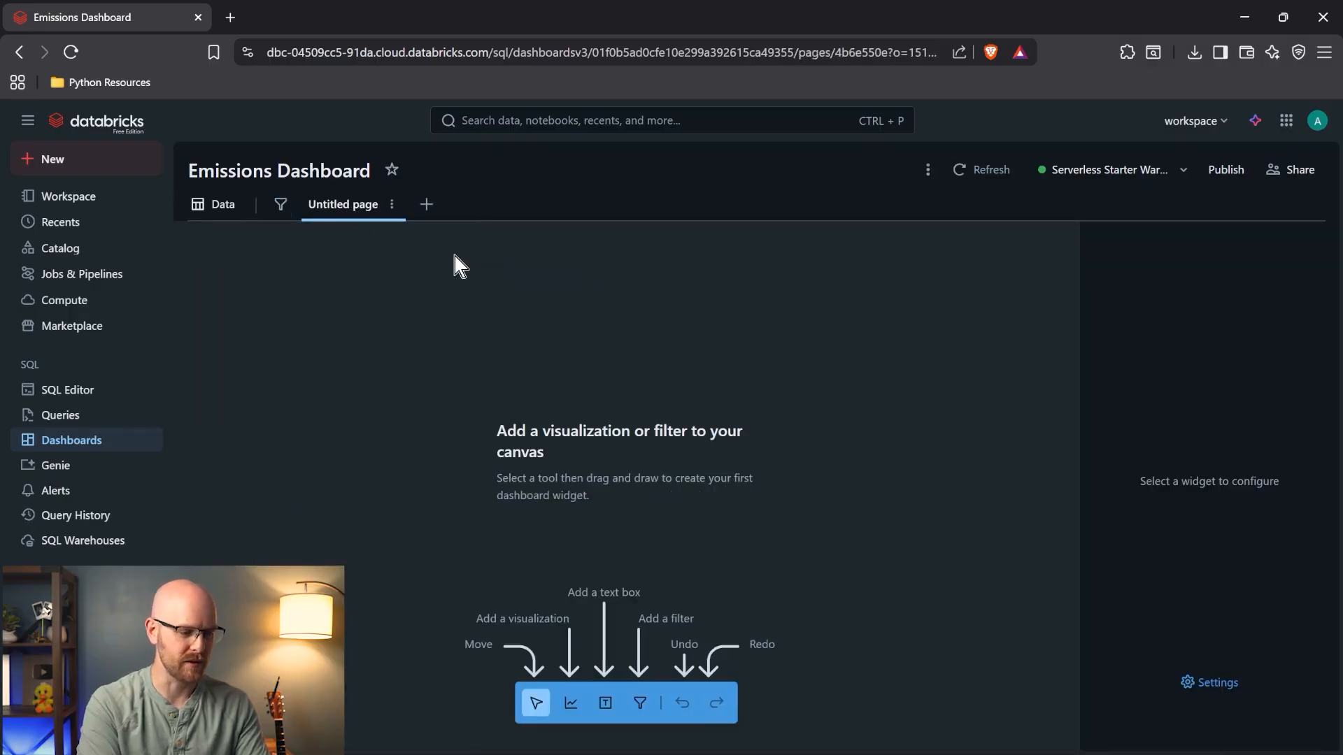
left_click(571, 703)
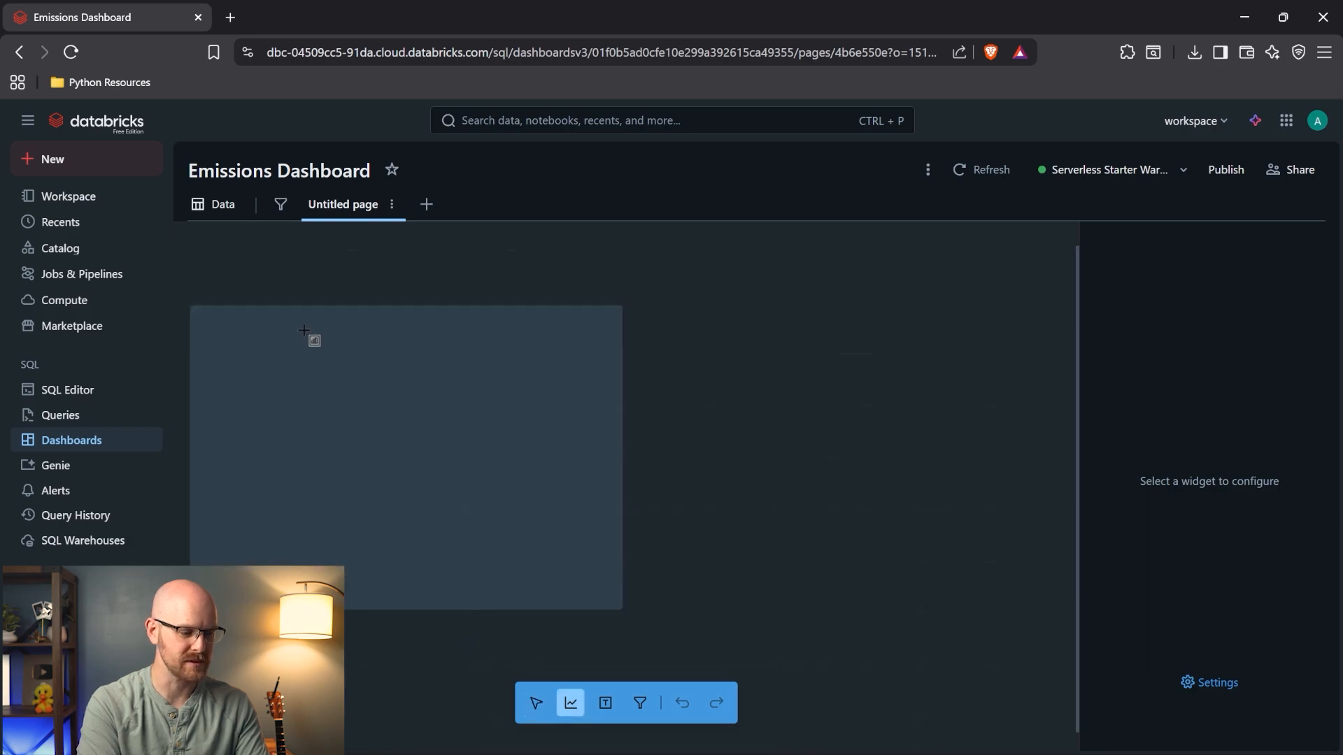
left_click(296, 283)
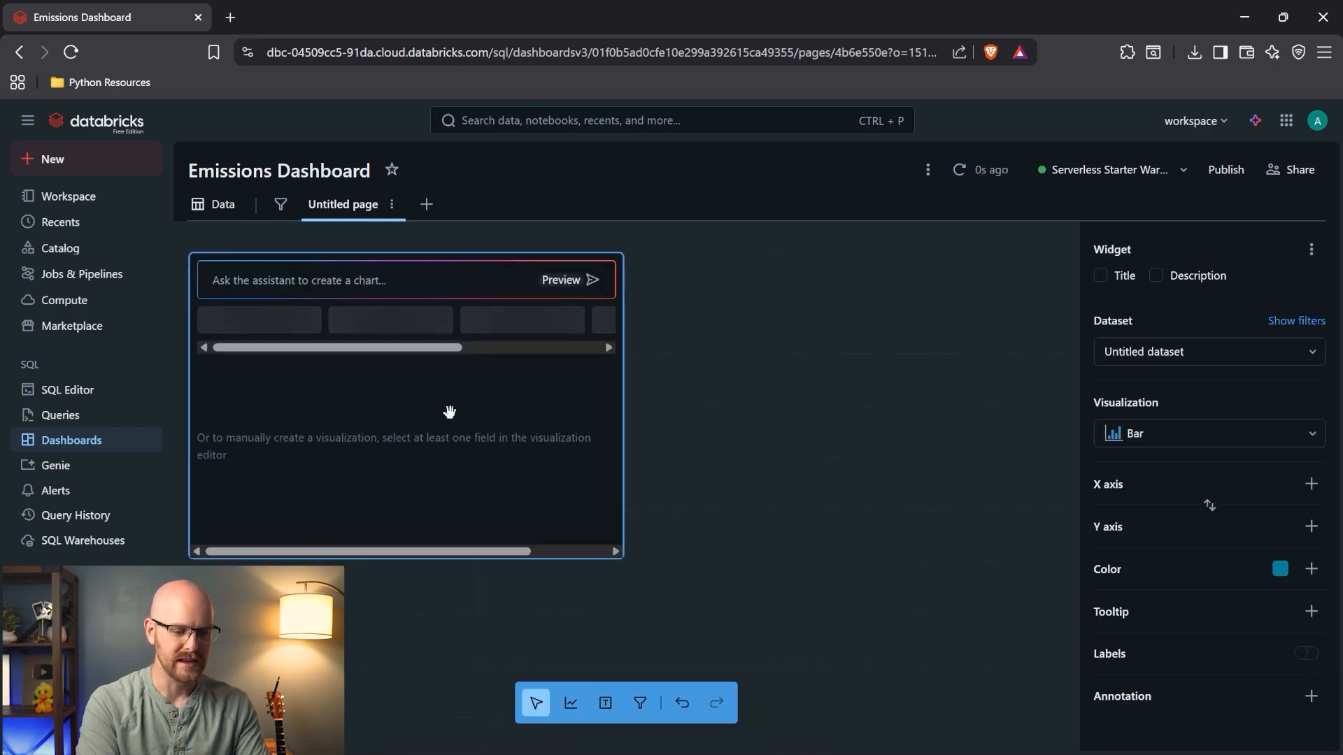
left_click(1172, 352)
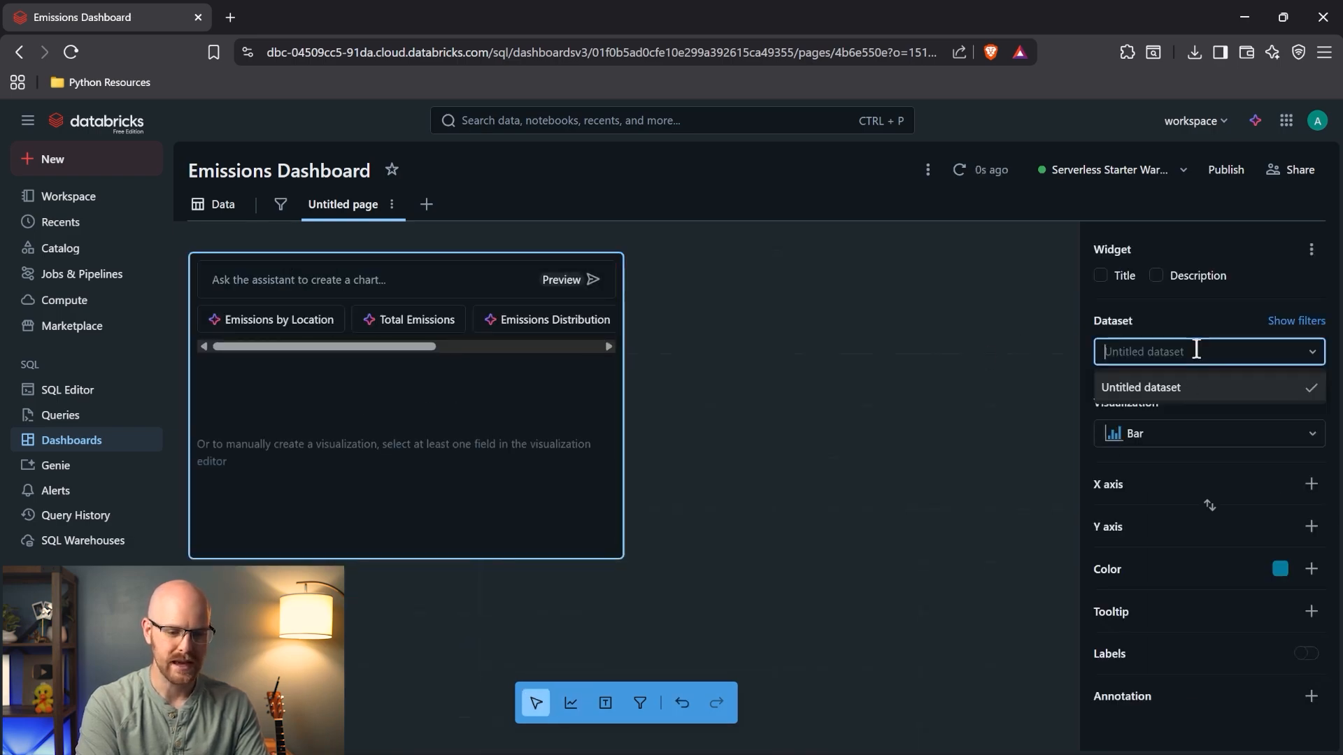
- Rename the untitled dataset to 'Location Data'
left_click(219, 205)
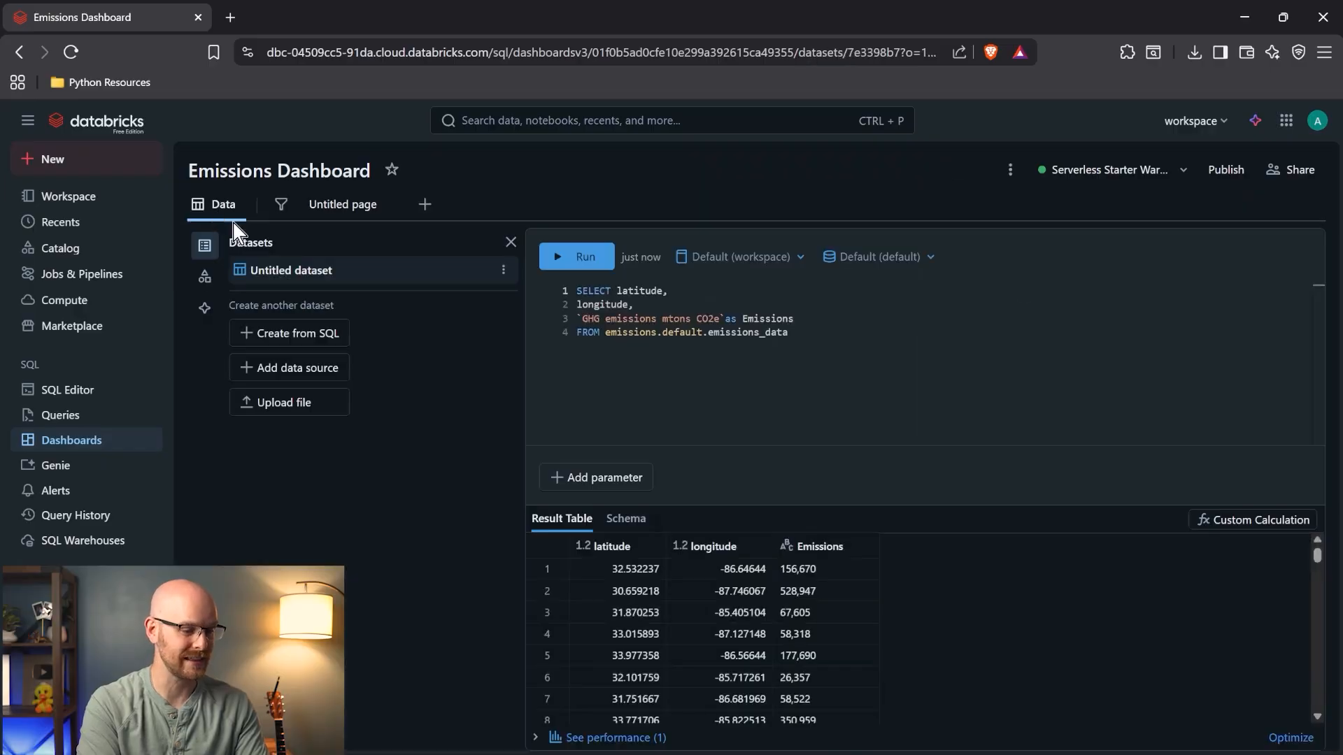
left_click(504, 272)
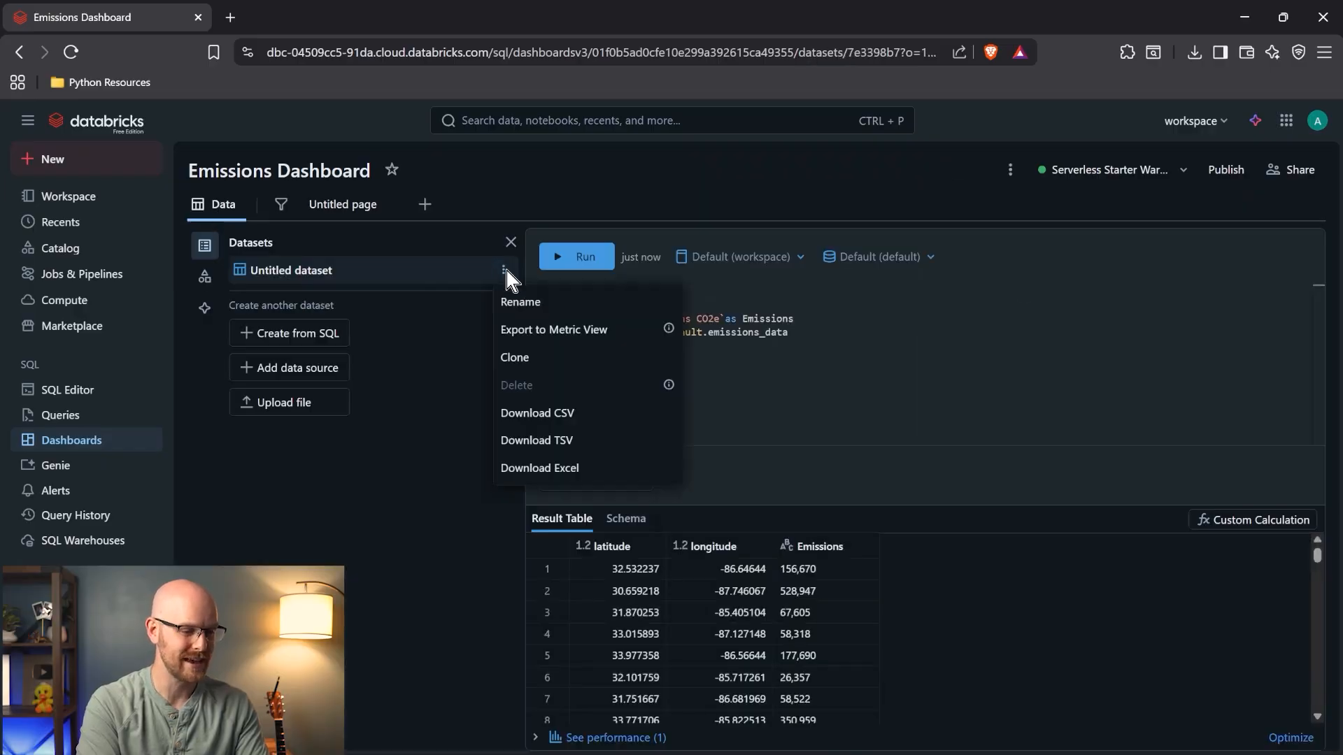
left_click(526, 304)
type("Location Data")
key("Return")
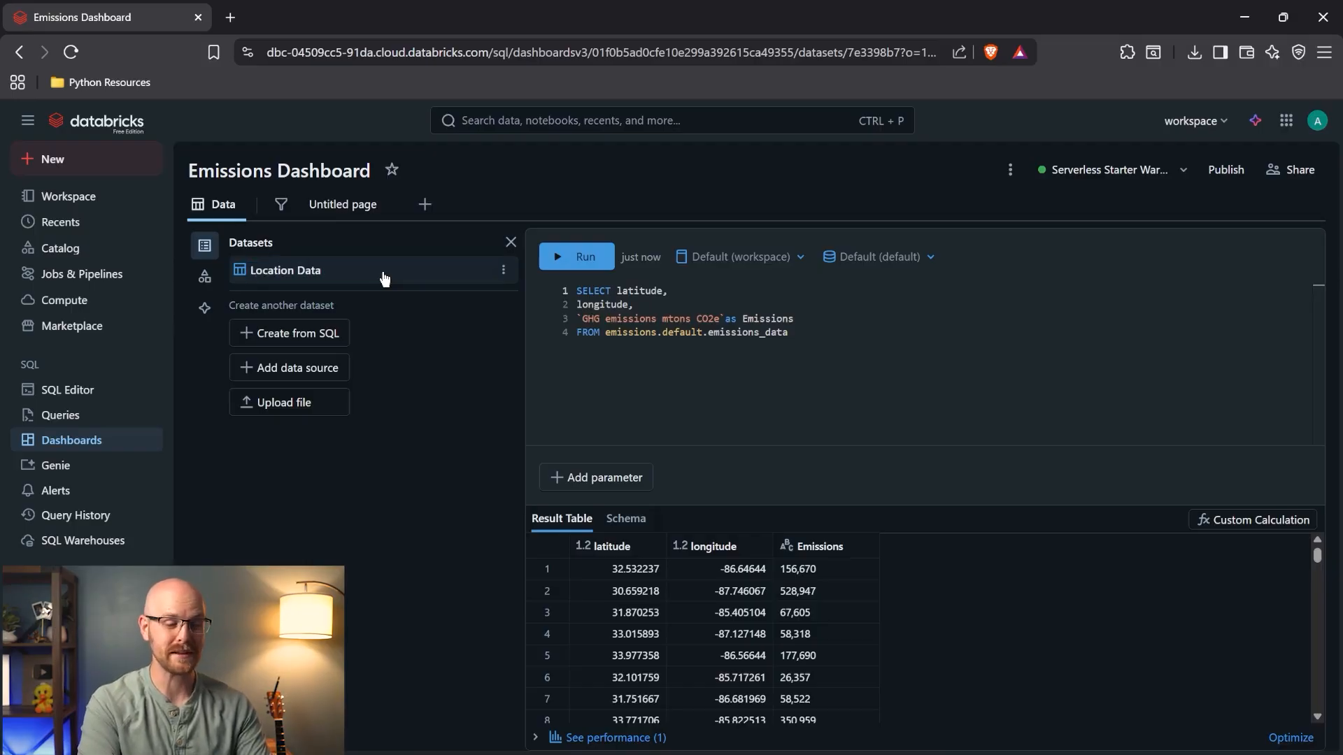
- Select the empty widget on the page and change its visualization type to Point map
left_click(338, 203)
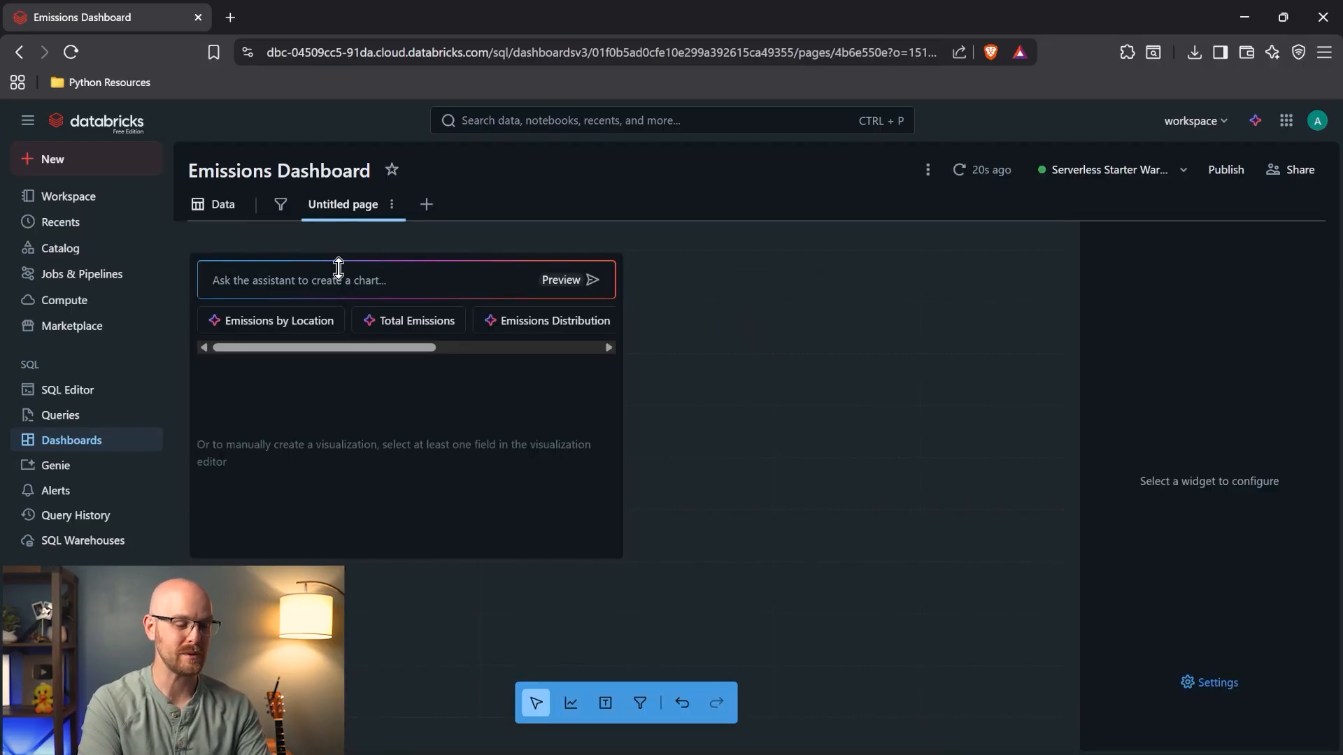
left_click(413, 391)
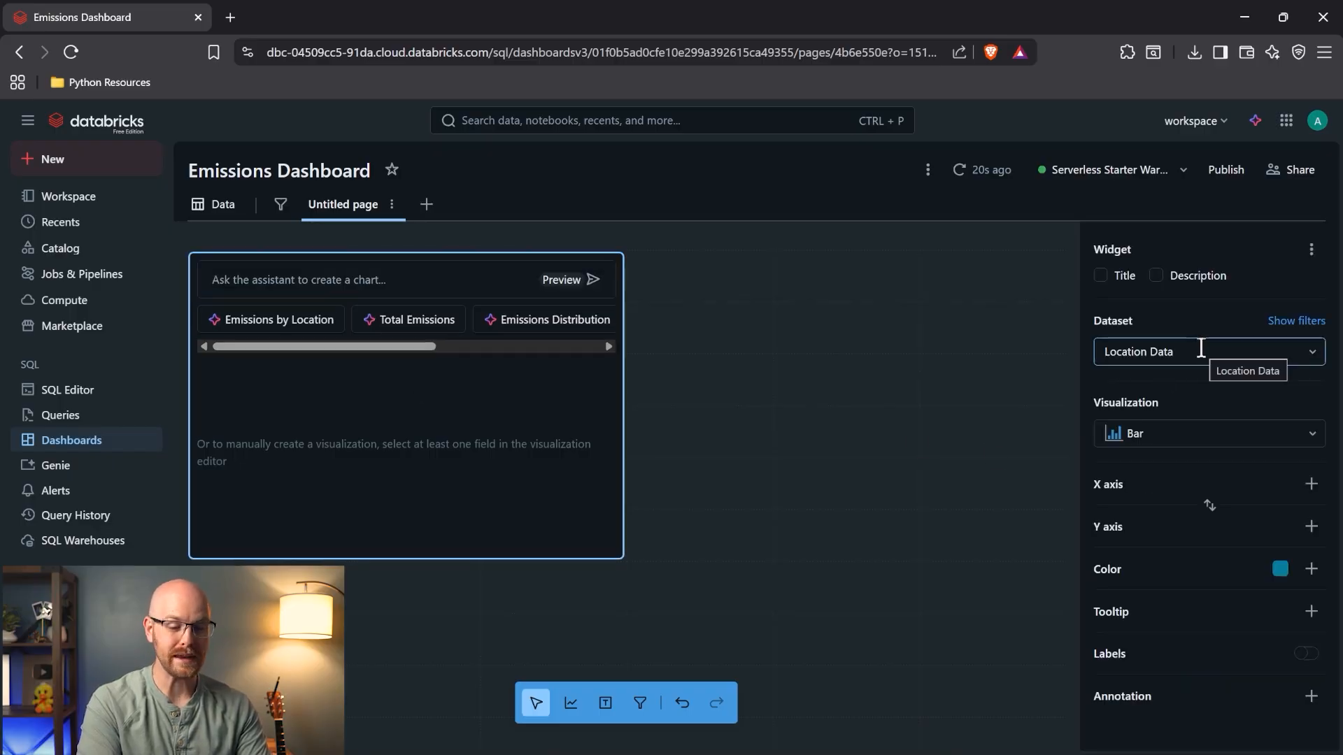
left_click(1256, 435)
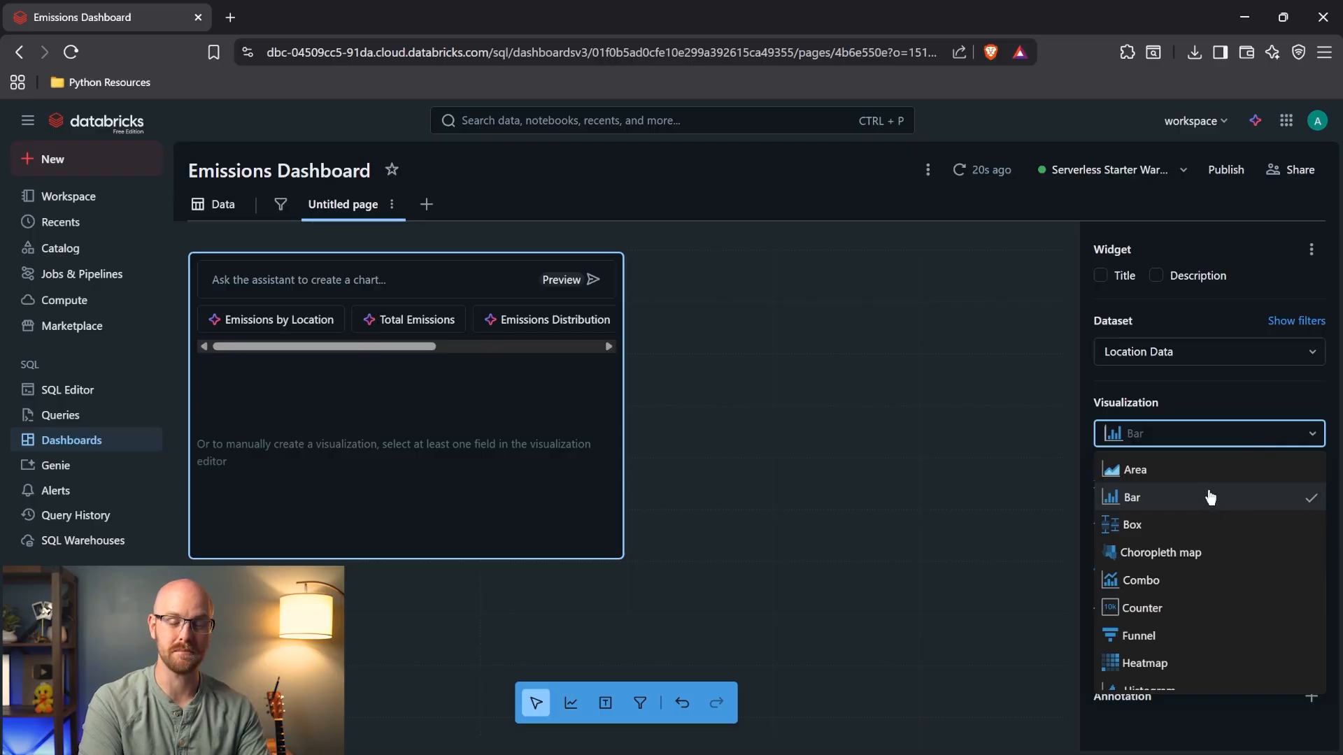
scroll(1210, 497, "down", 3)
scroll(1210, 497, "down", 2)
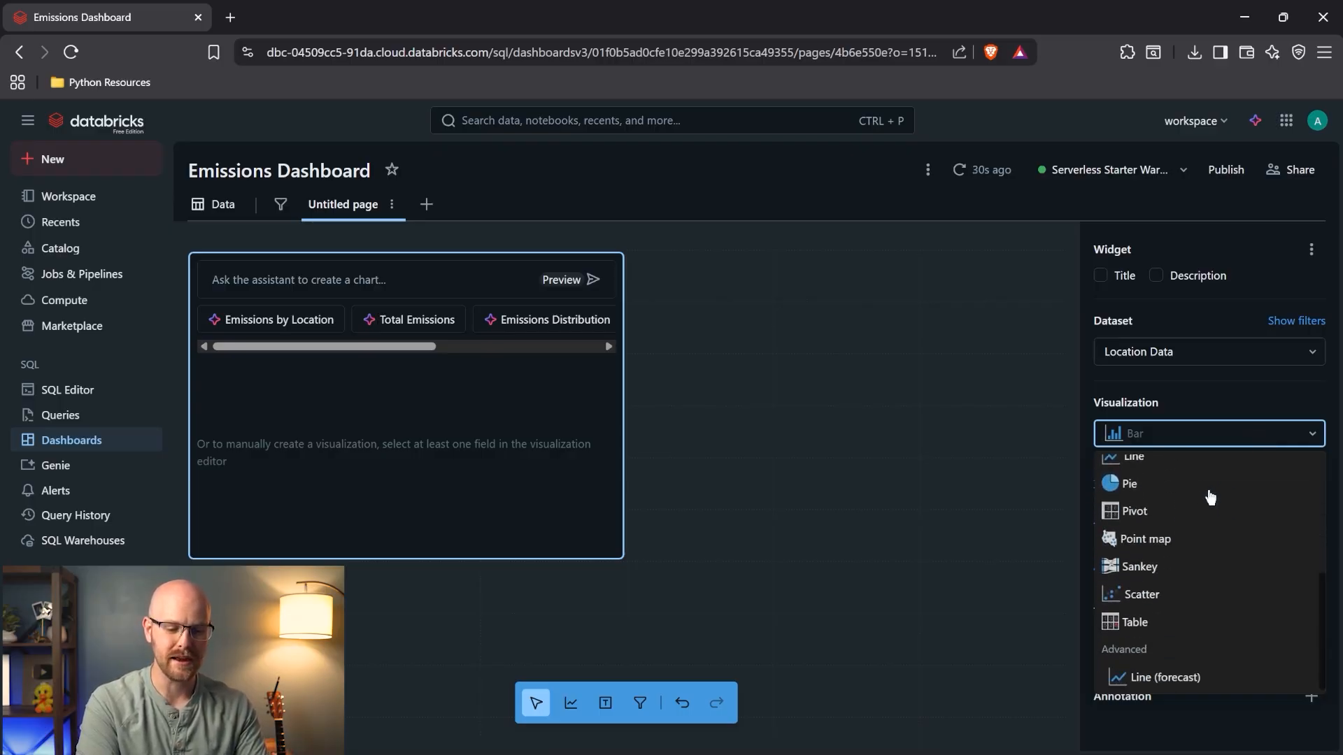
left_click(1182, 543)
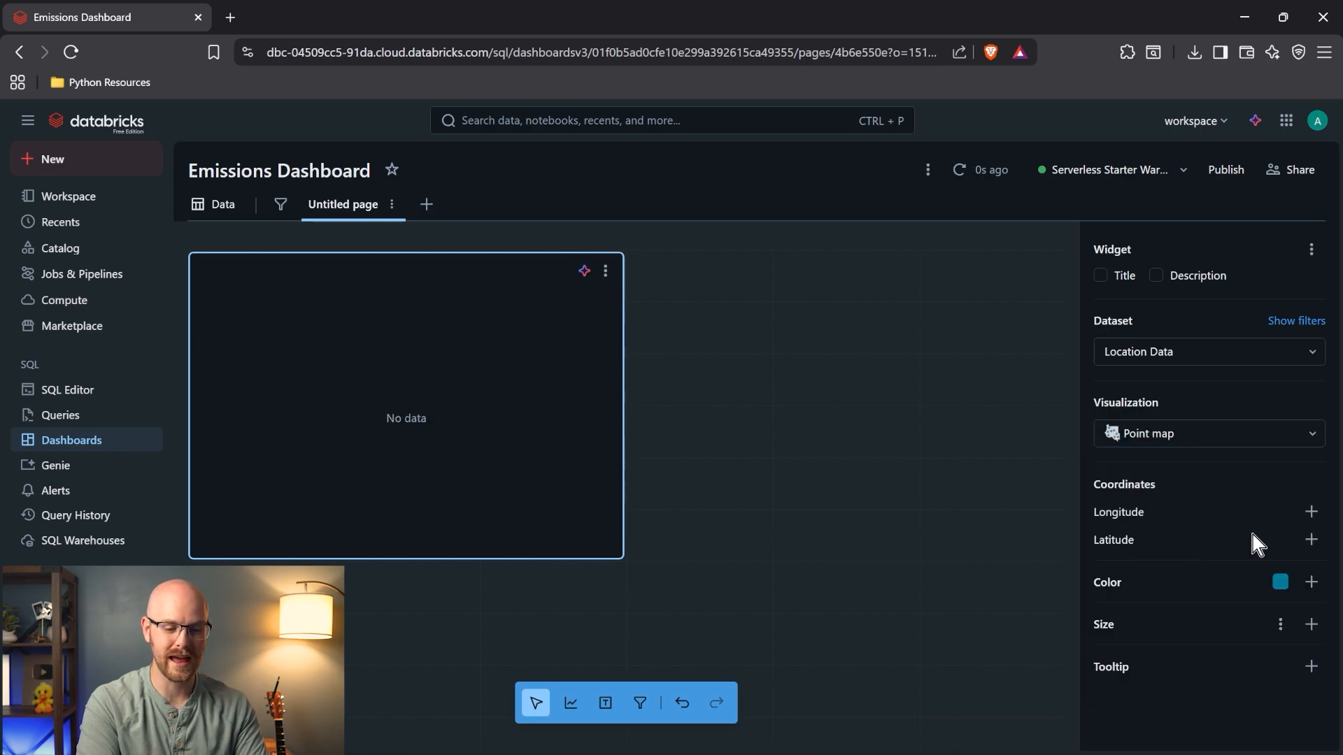
- Use the longitude column for Longitude and the latitude column for Latitude
left_click(1311, 512)
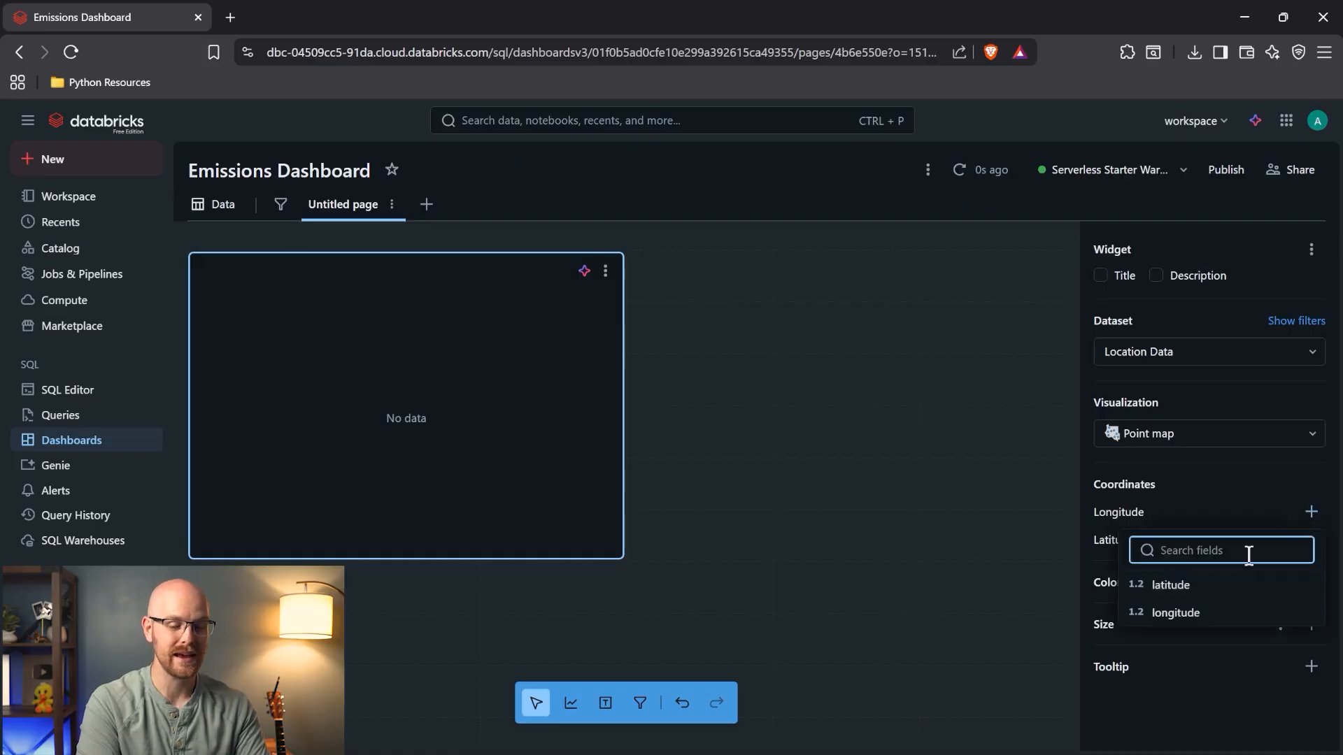
left_click(1182, 613)
left_click(1310, 579)
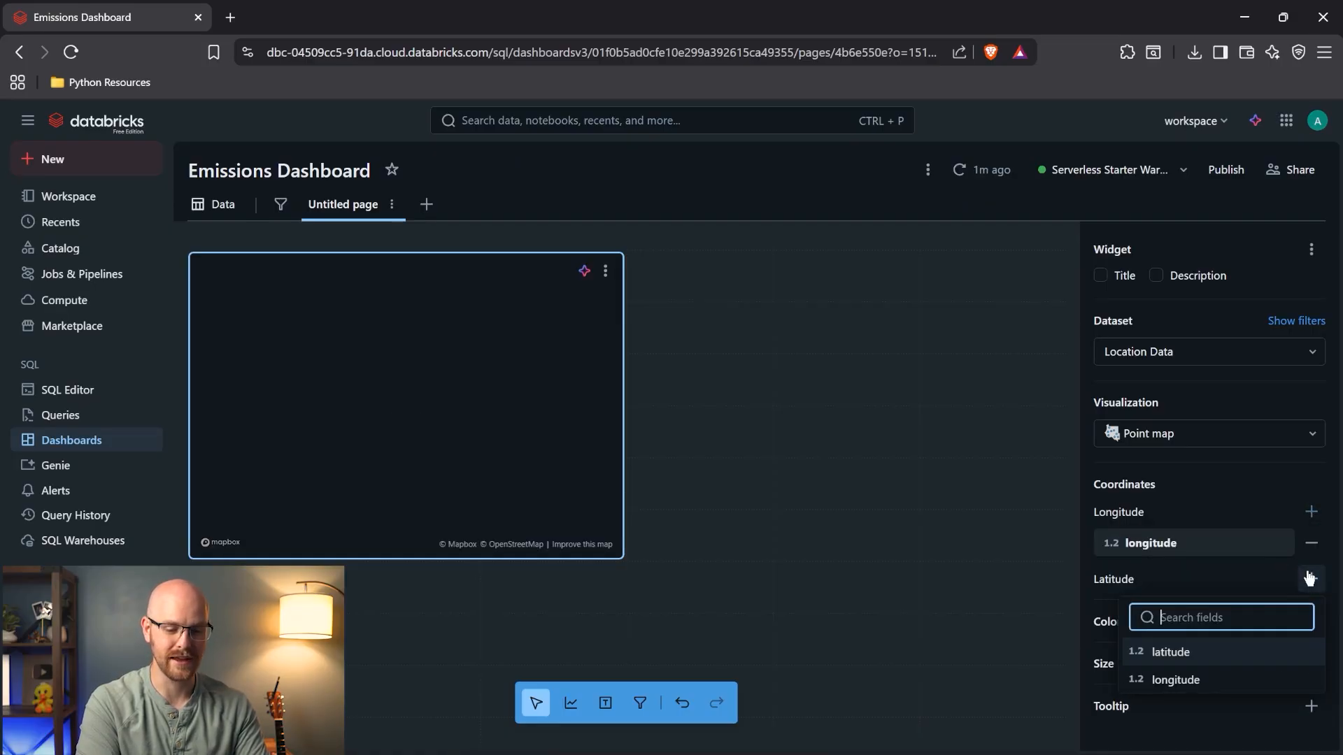
left_click(1212, 652)
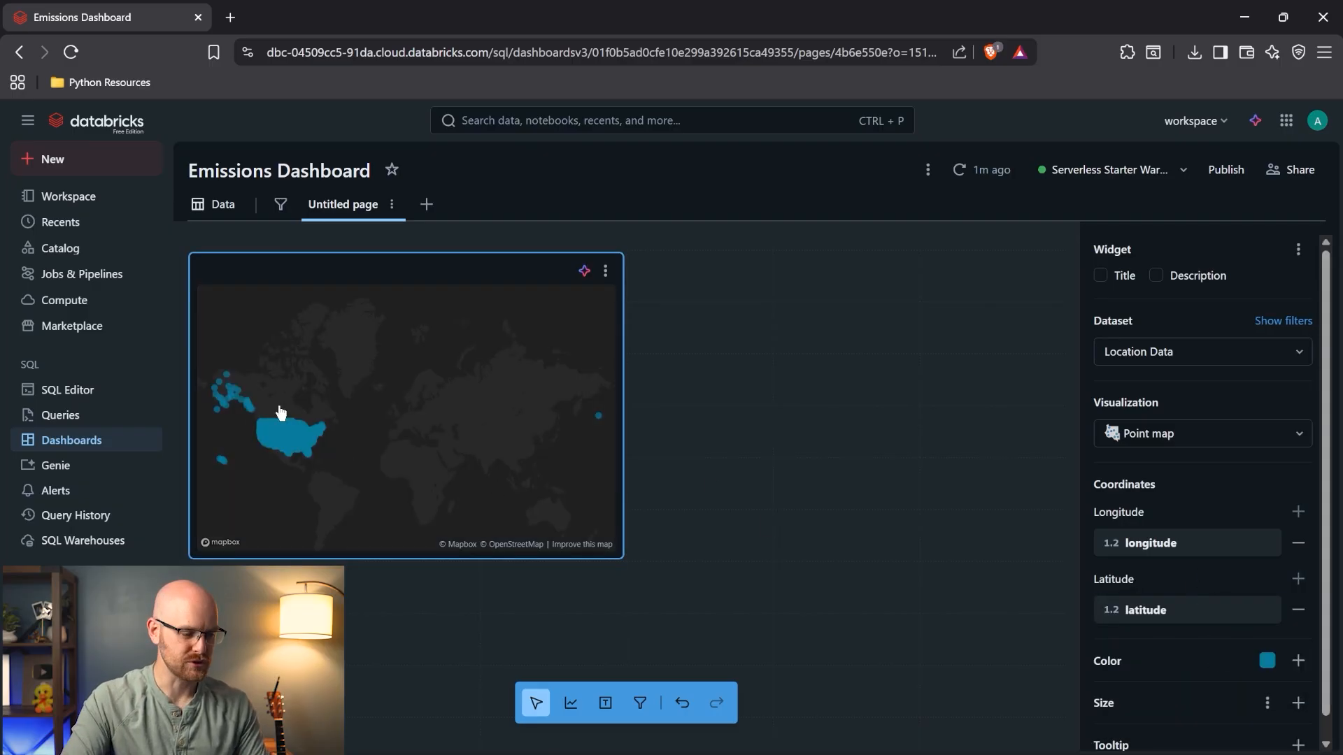
scroll(280, 411, "up", 2)
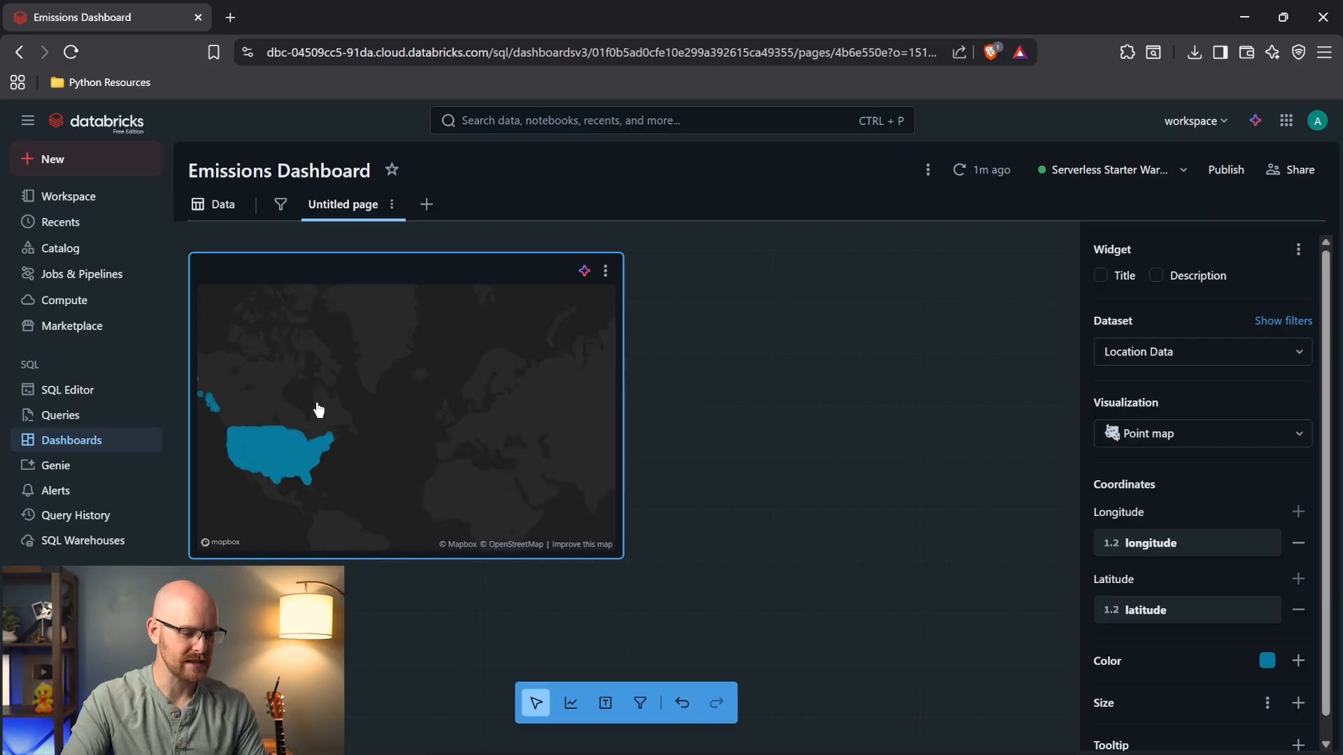
scroll(224, 495, "up", 2)
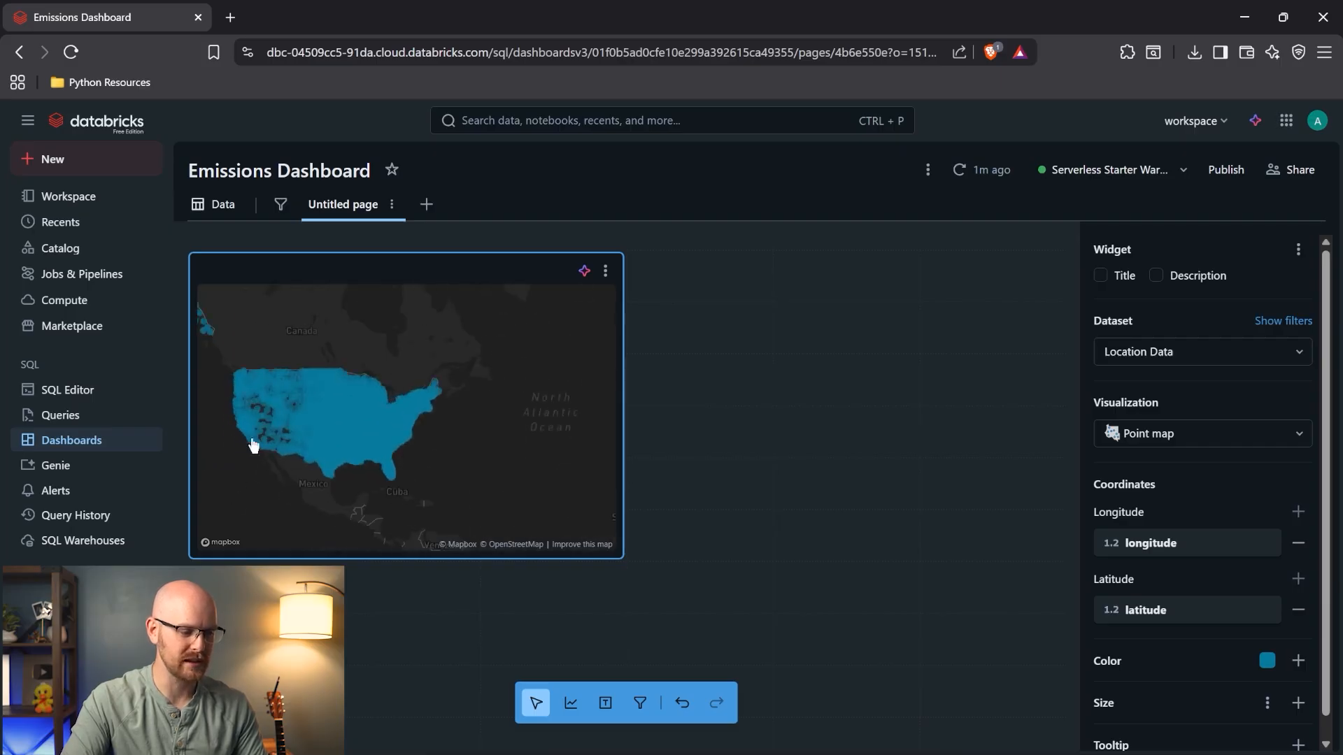
scroll(270, 402, "up", 3)
scroll(410, 410, "down", 2)
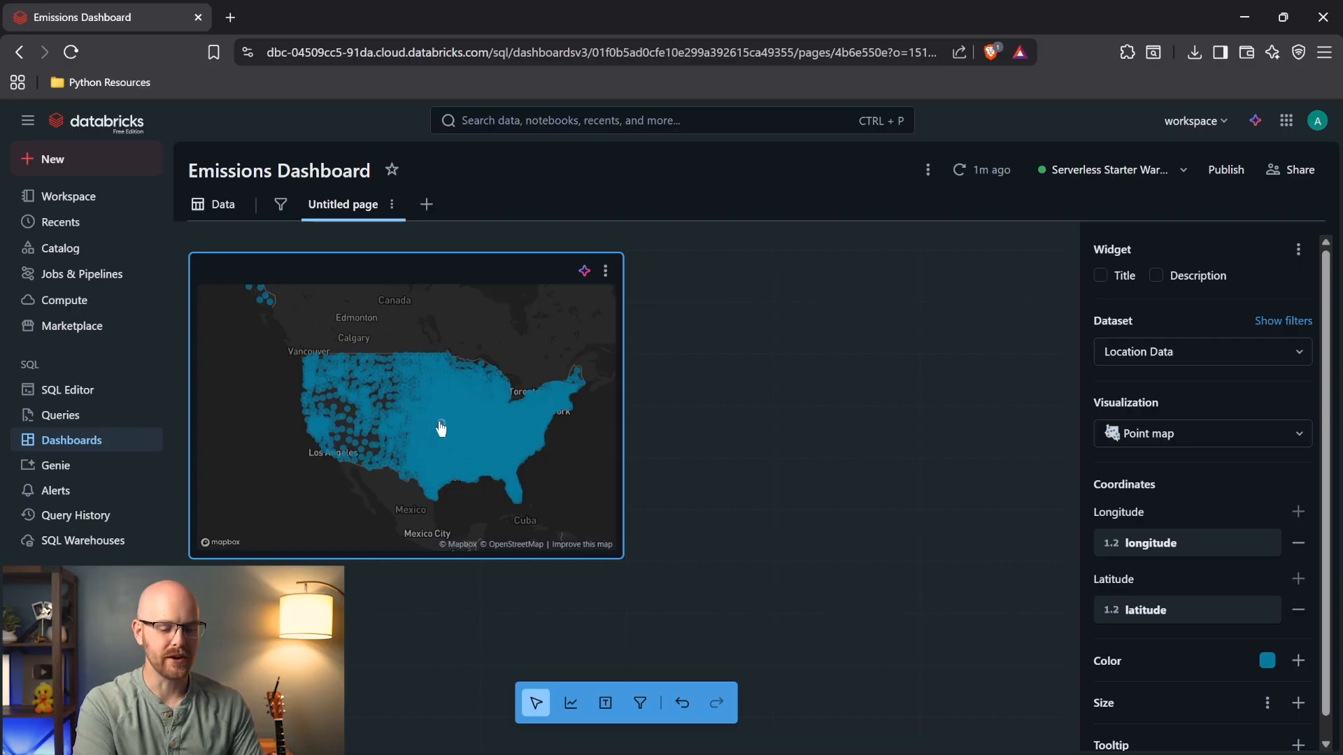
scroll(1175, 531, "down", 1)
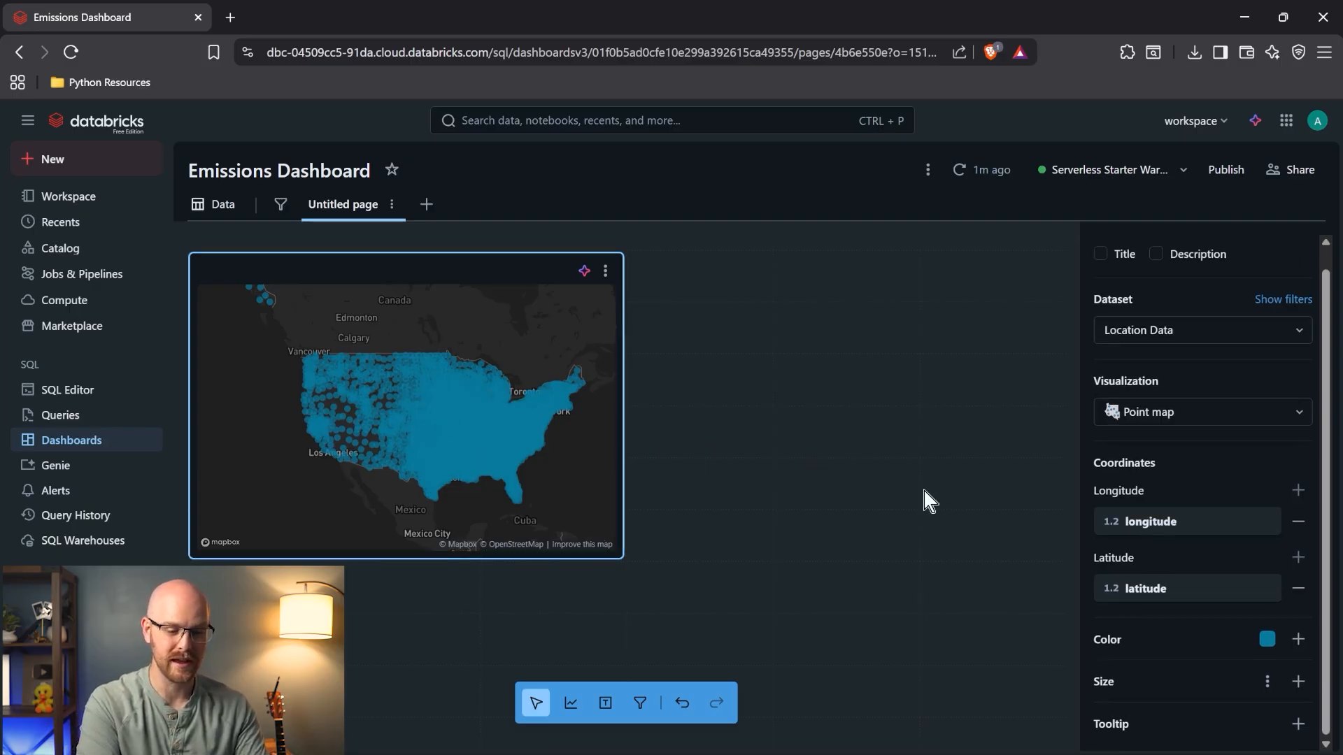
- Shrink the map's points by dragging the Point Size slider left
left_click(1272, 687)
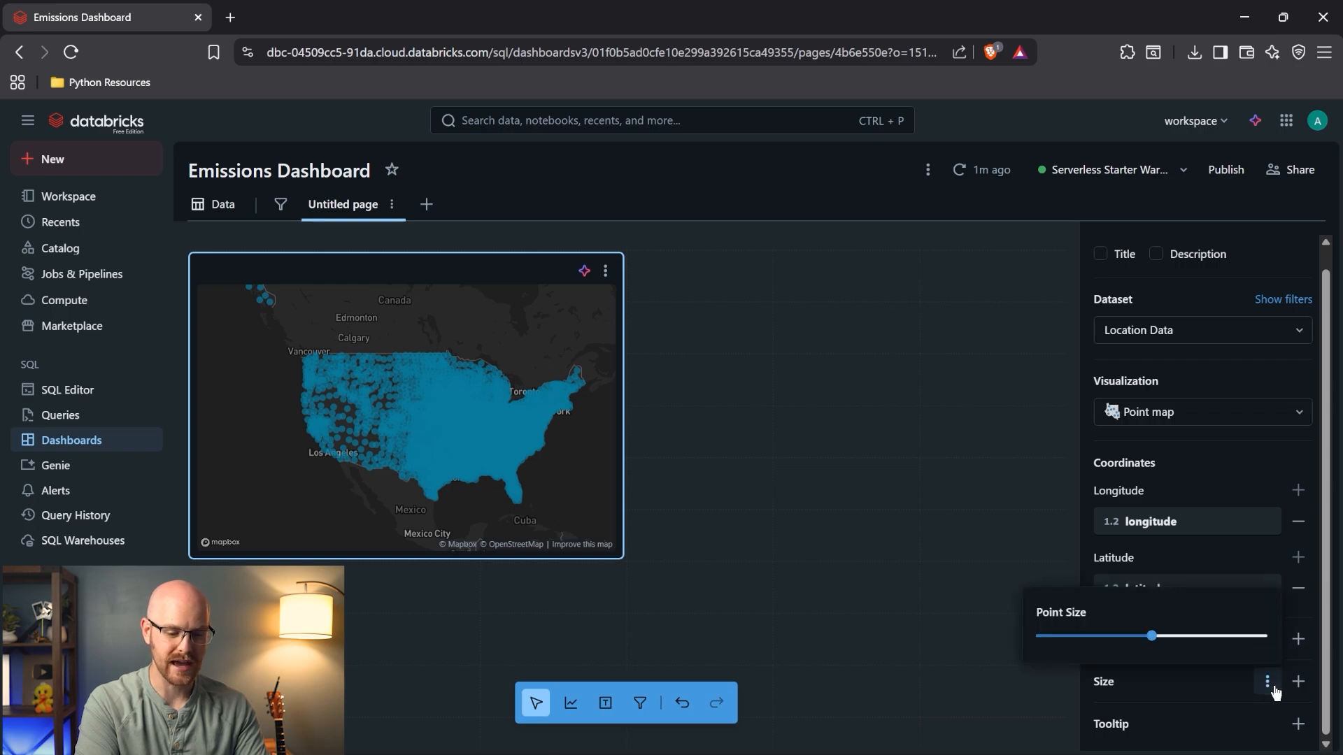
left_click(1103, 636)
left_click_drag(1103, 639, 1090, 639)
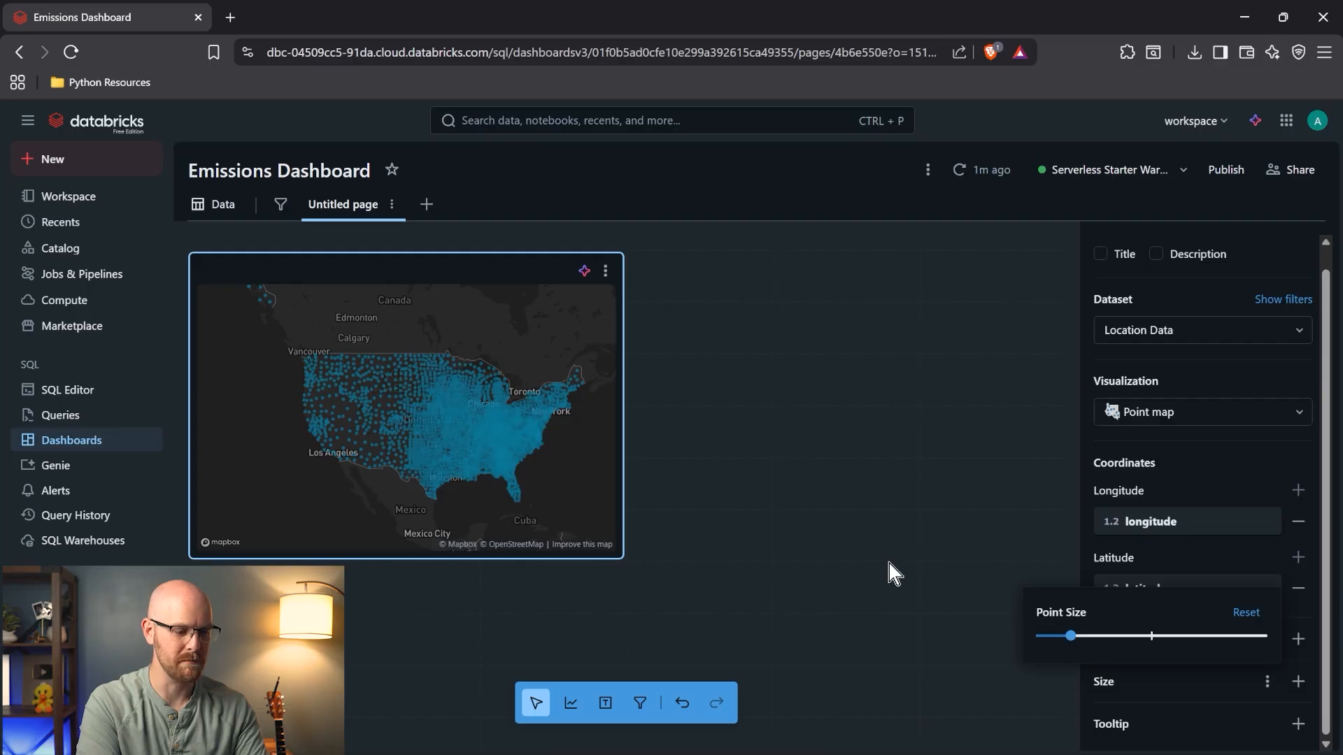
- Zoom and pan the map to frame the continental US
double_click(454, 427)
scroll(455, 427, "down", 3)
scroll(455, 426, "down", 3)
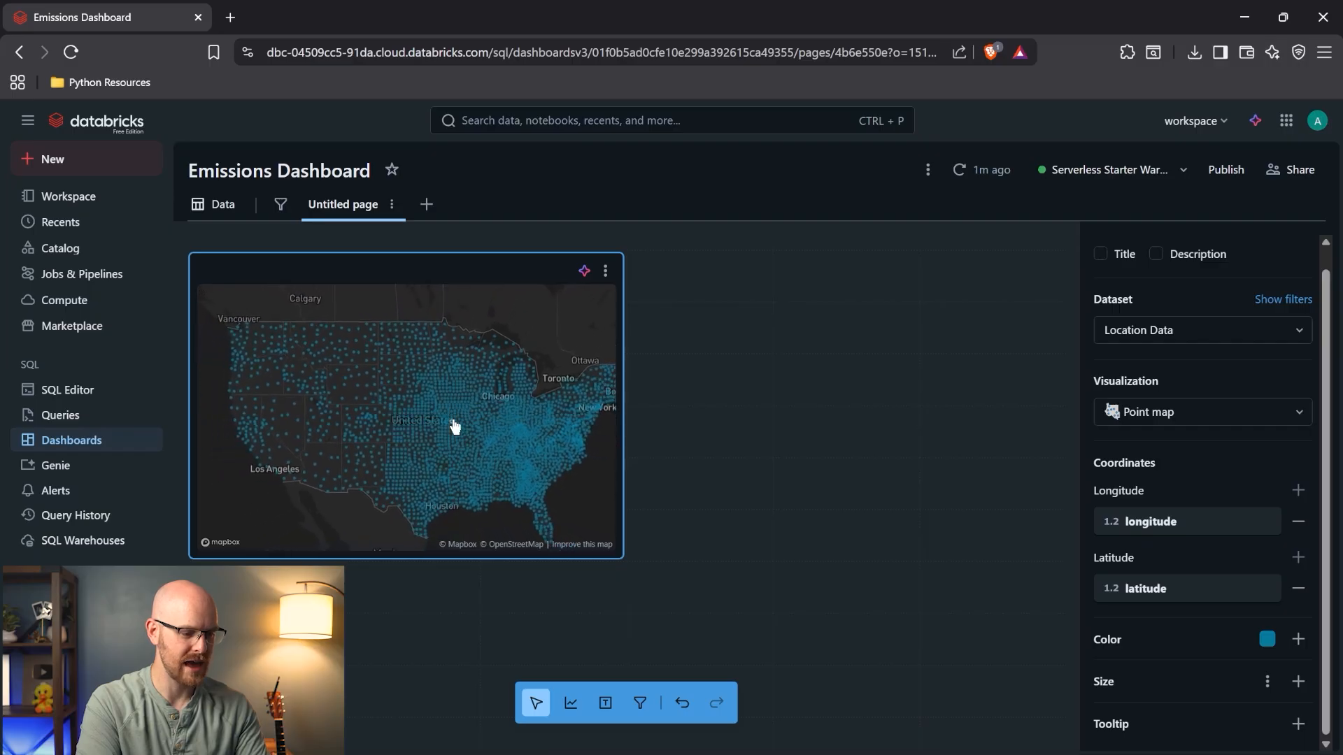
scroll(454, 427, "down", 3)
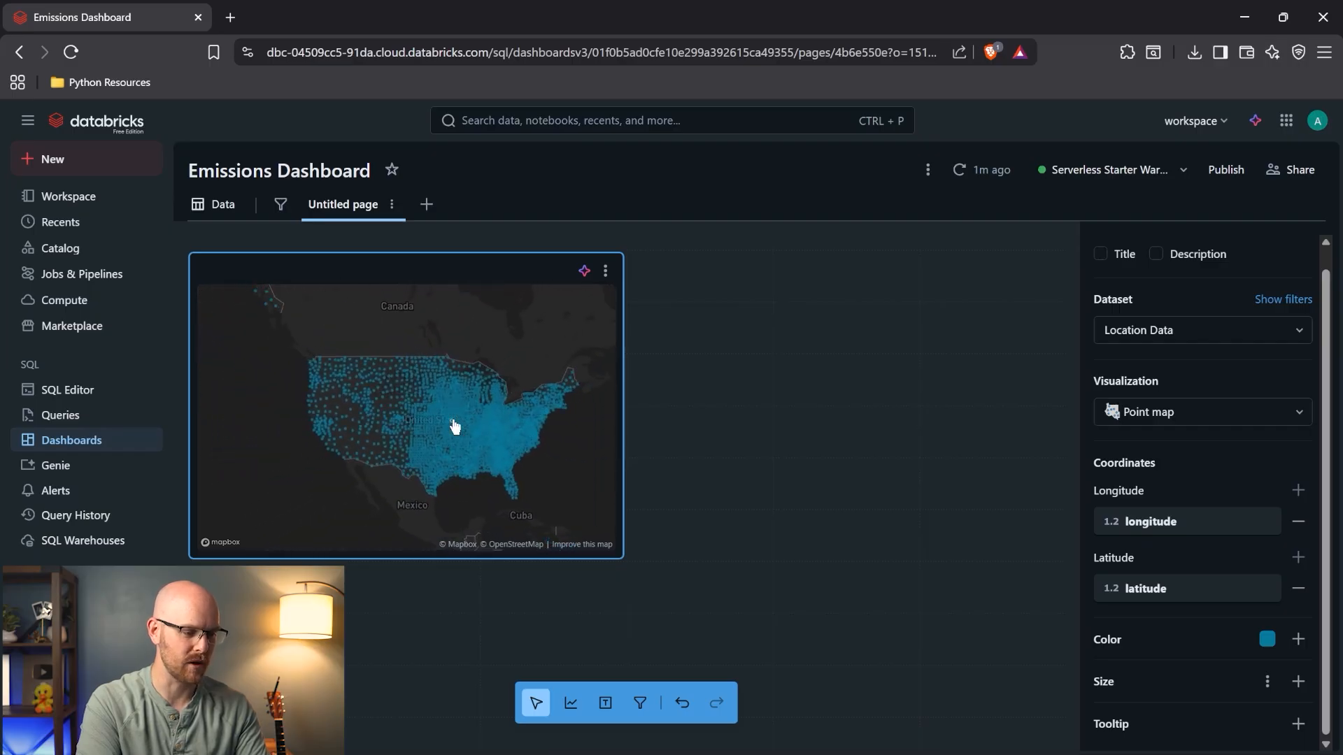
scroll(455, 426, "down", 1)
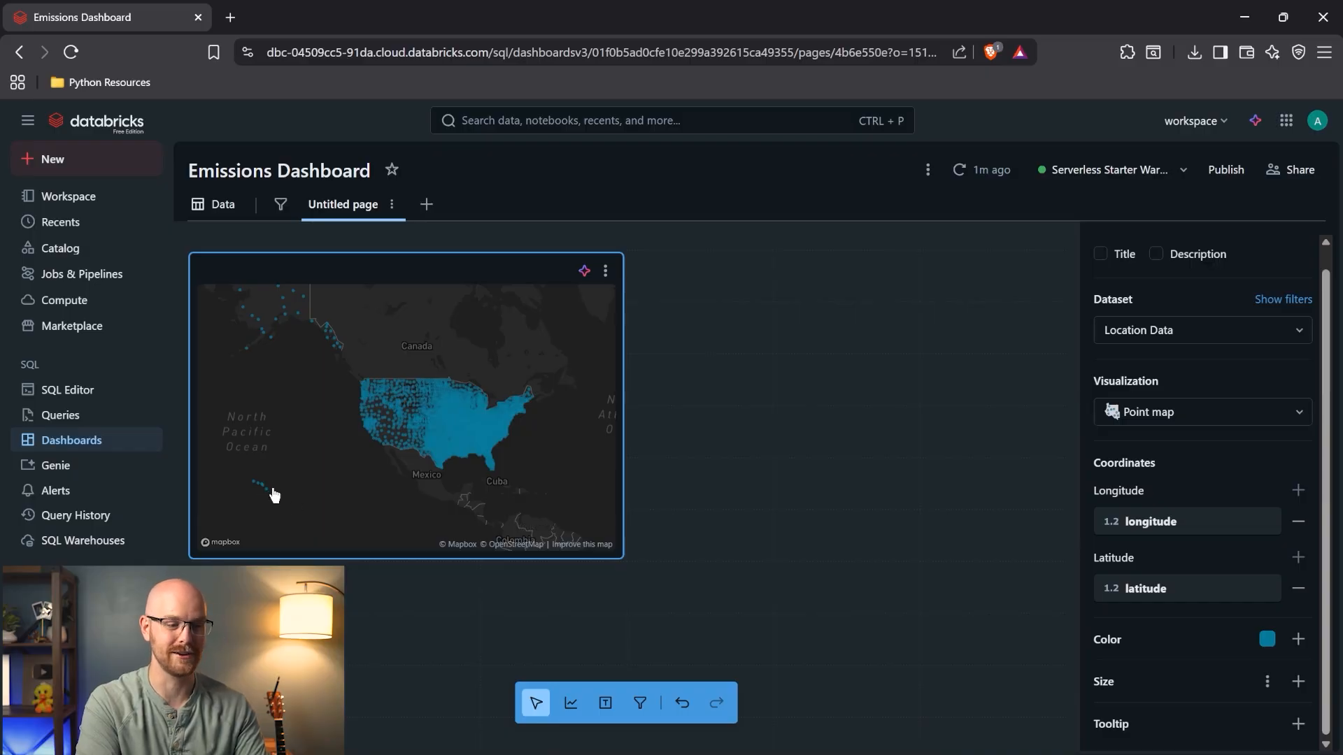
mouse_move(297, 376)
left_mouse_down()
mouse_move(306, 408)
mouse_move(293, 372)
left_mouse_up()
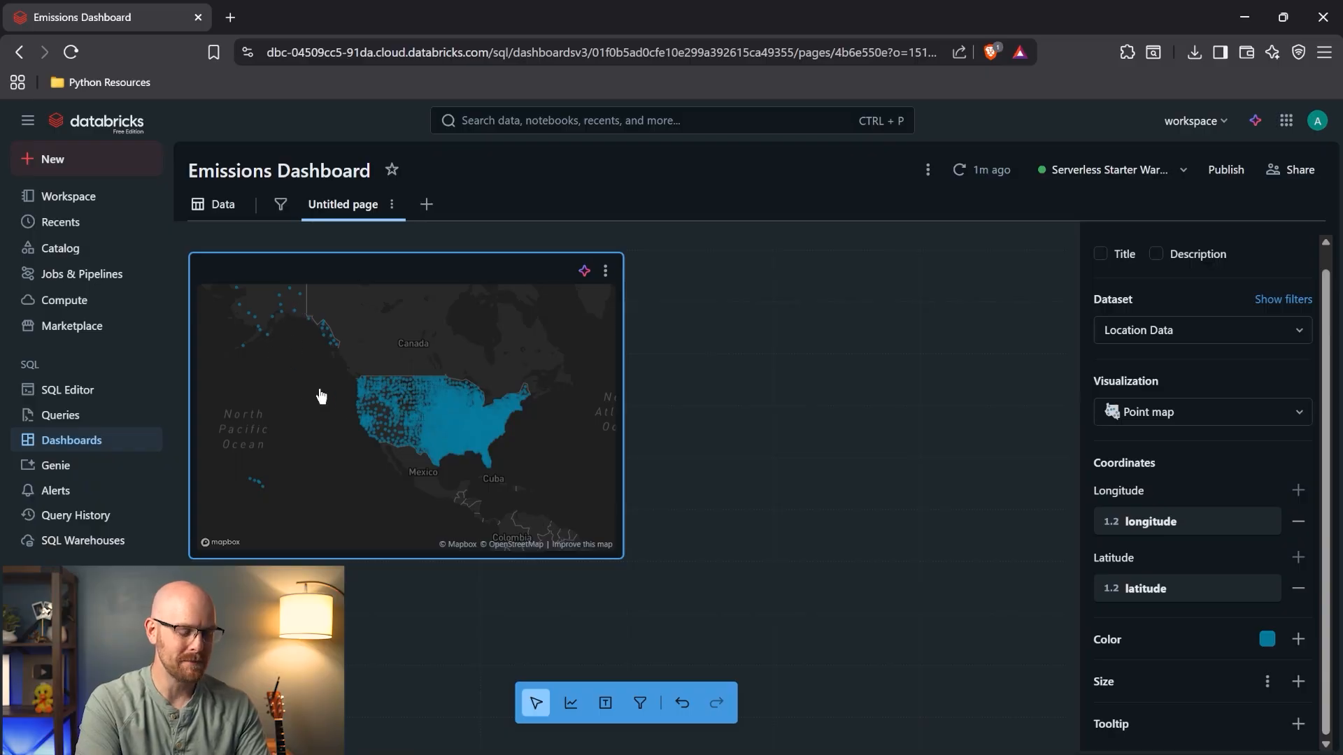
scroll(321, 397, "down", 3)
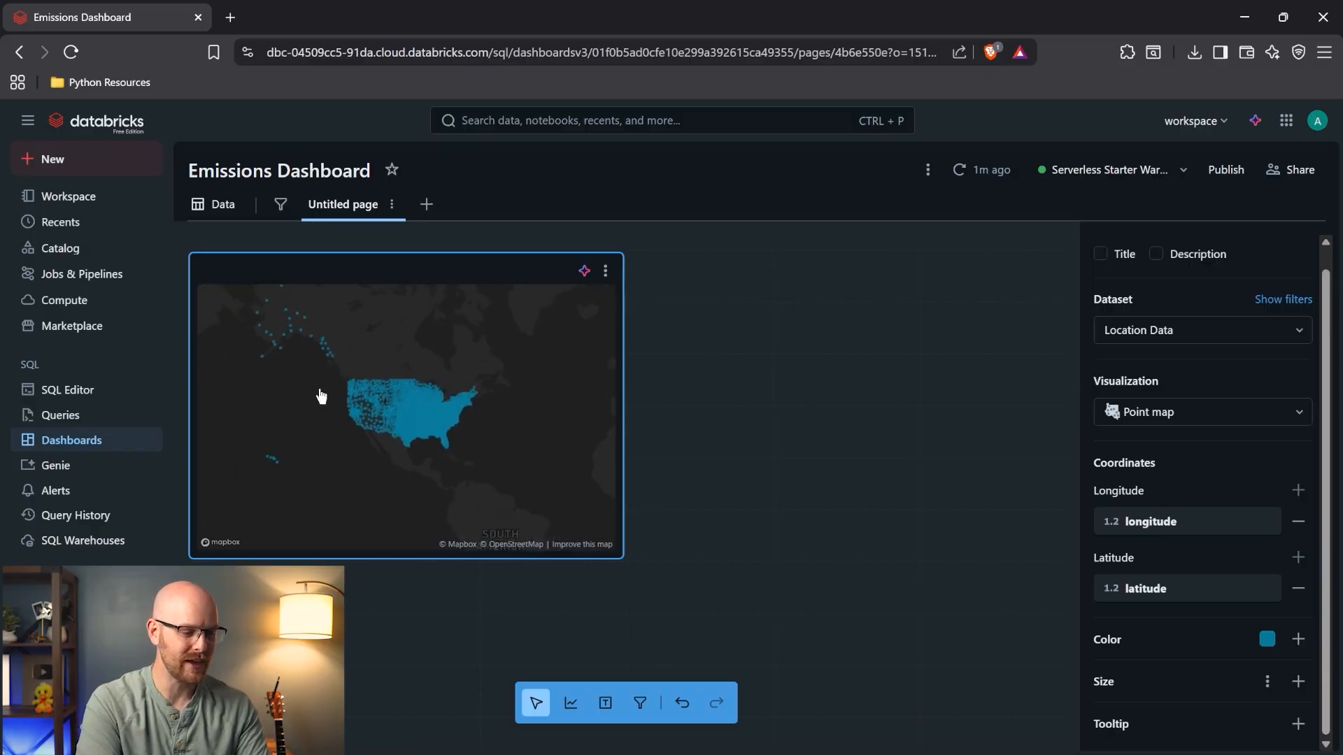
left_click_drag(266, 354, 321, 392)
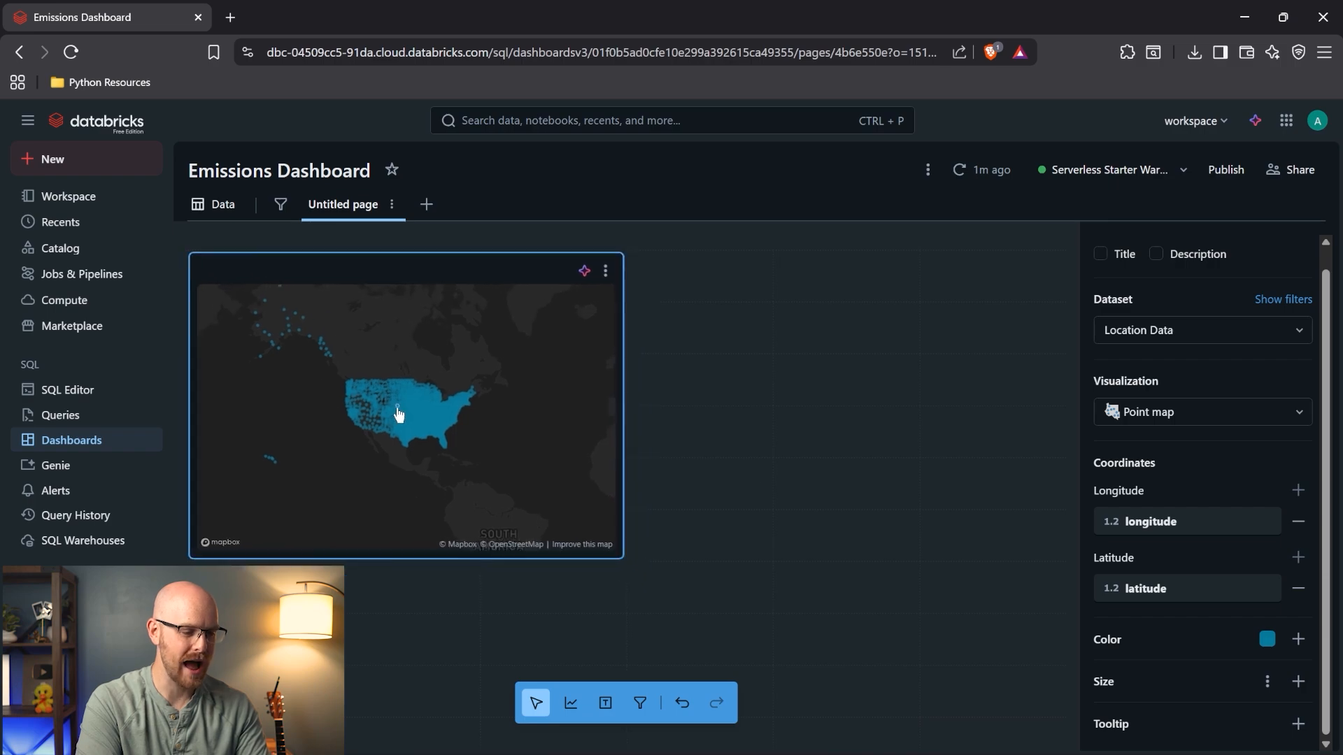
scroll(398, 414, "up", 2)
scroll(428, 420, "up", 3)
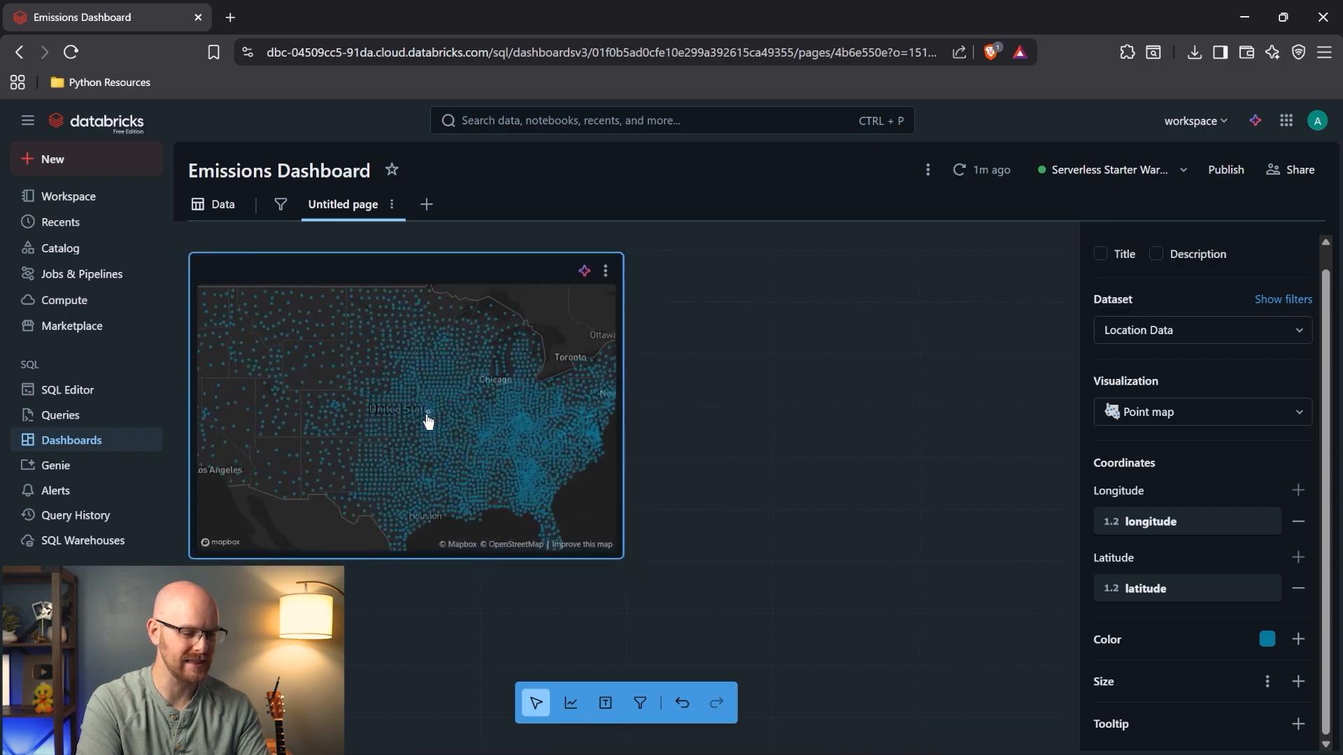
scroll(428, 419, "down", 3)
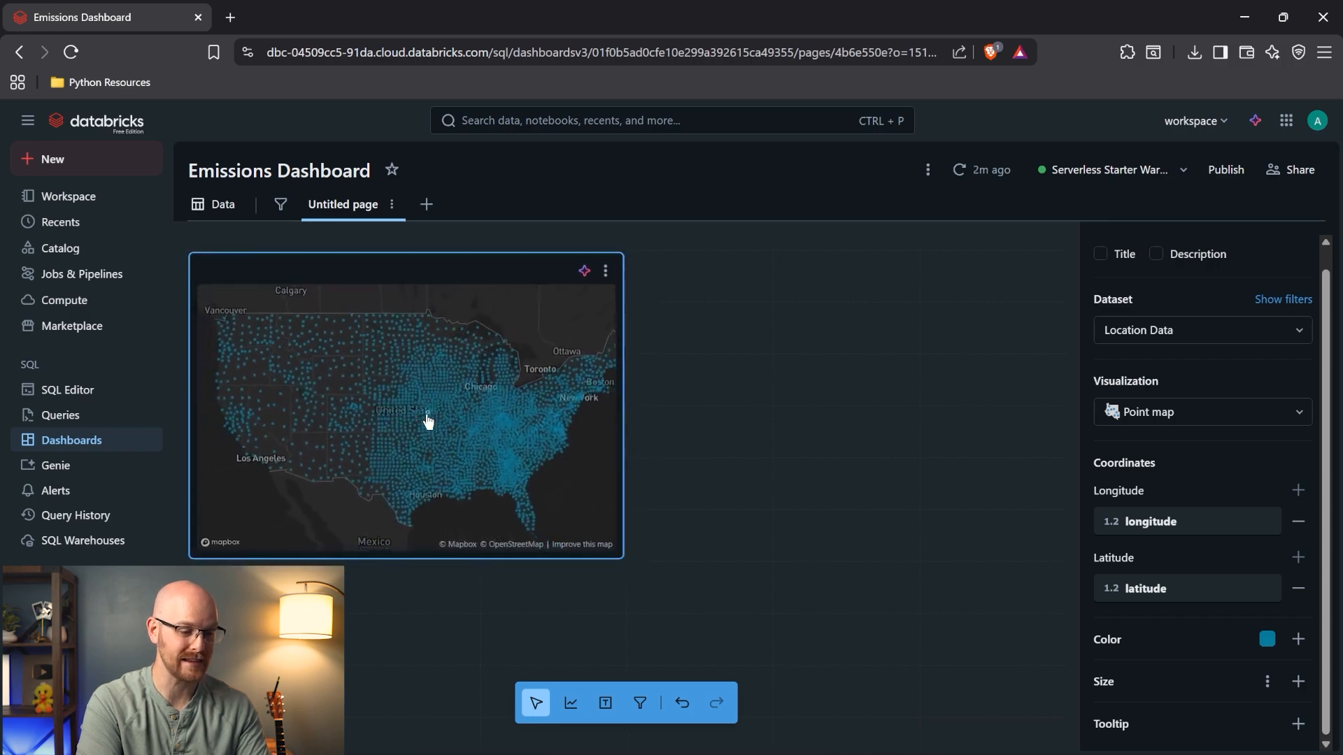
scroll(428, 420, "down", 2)
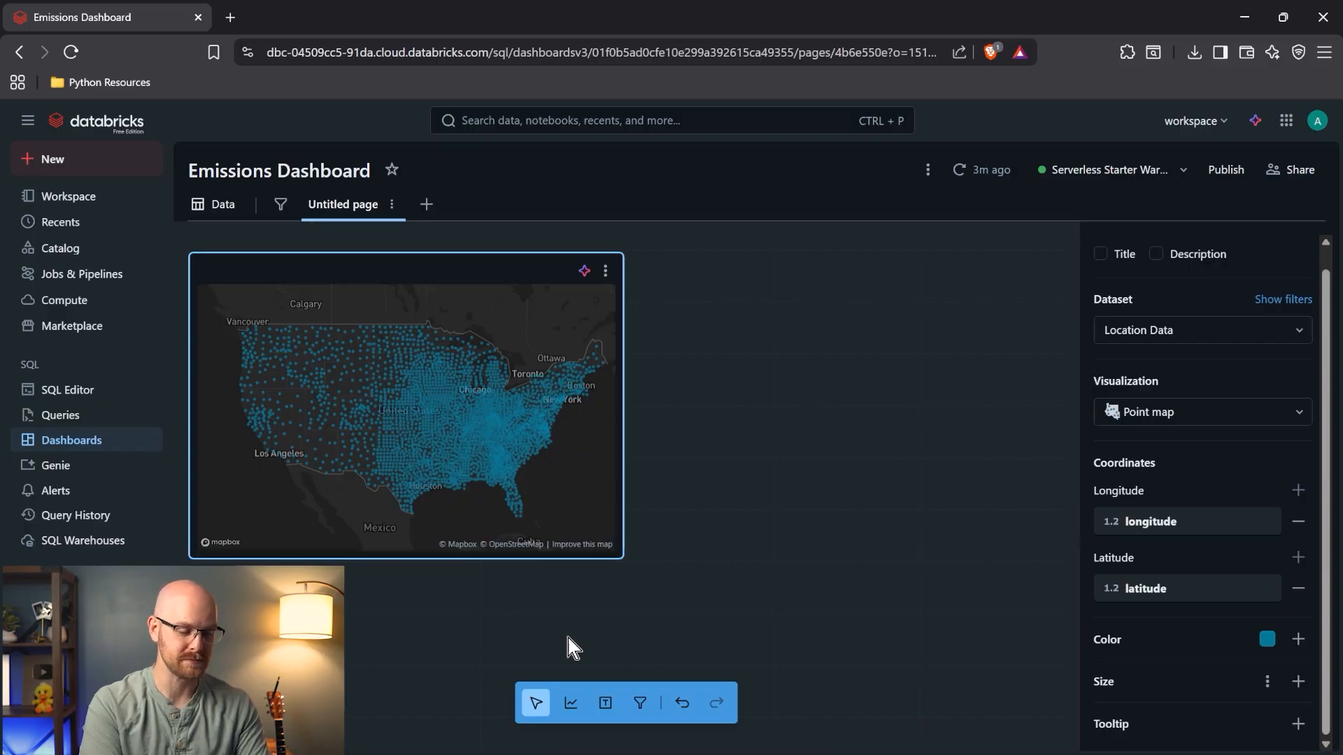
- Add a centered text box above the map for the title 'United States Emissions Breakdown'
left_click(605, 703)
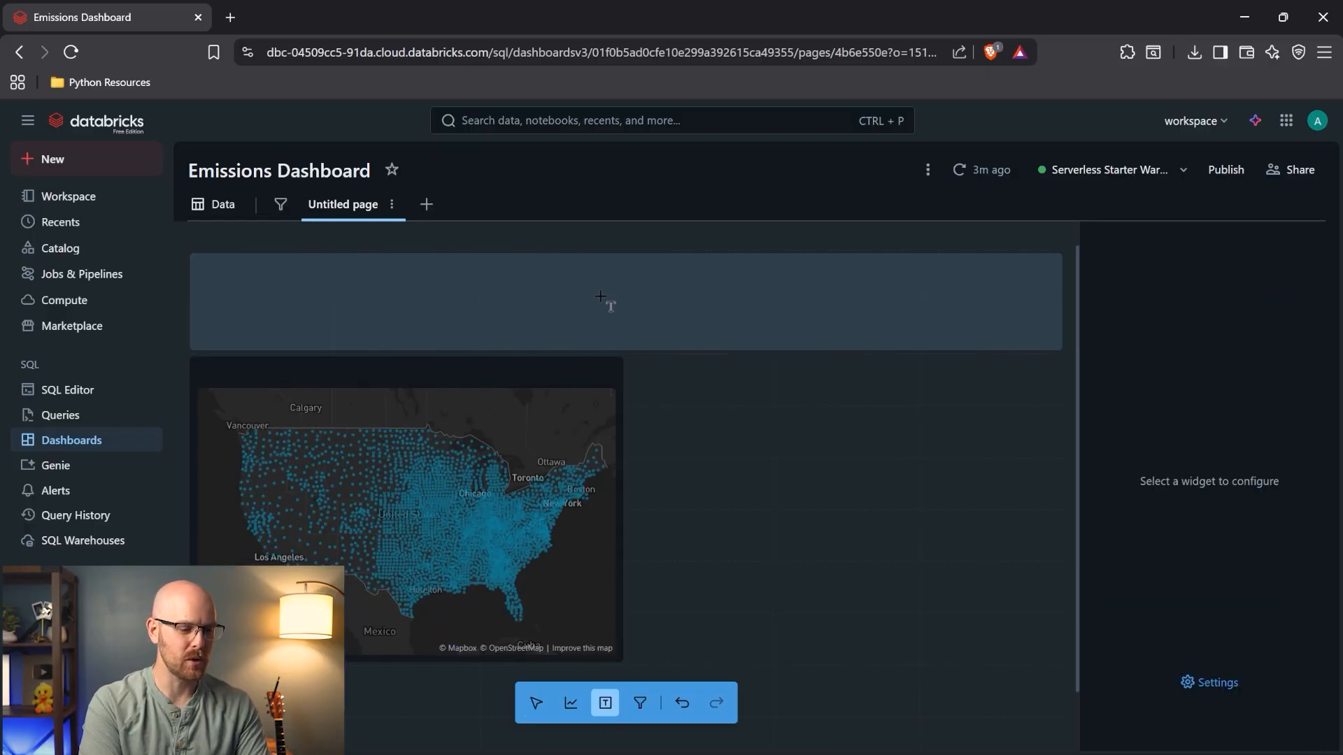
left_click(599, 296)
double_click(515, 266)
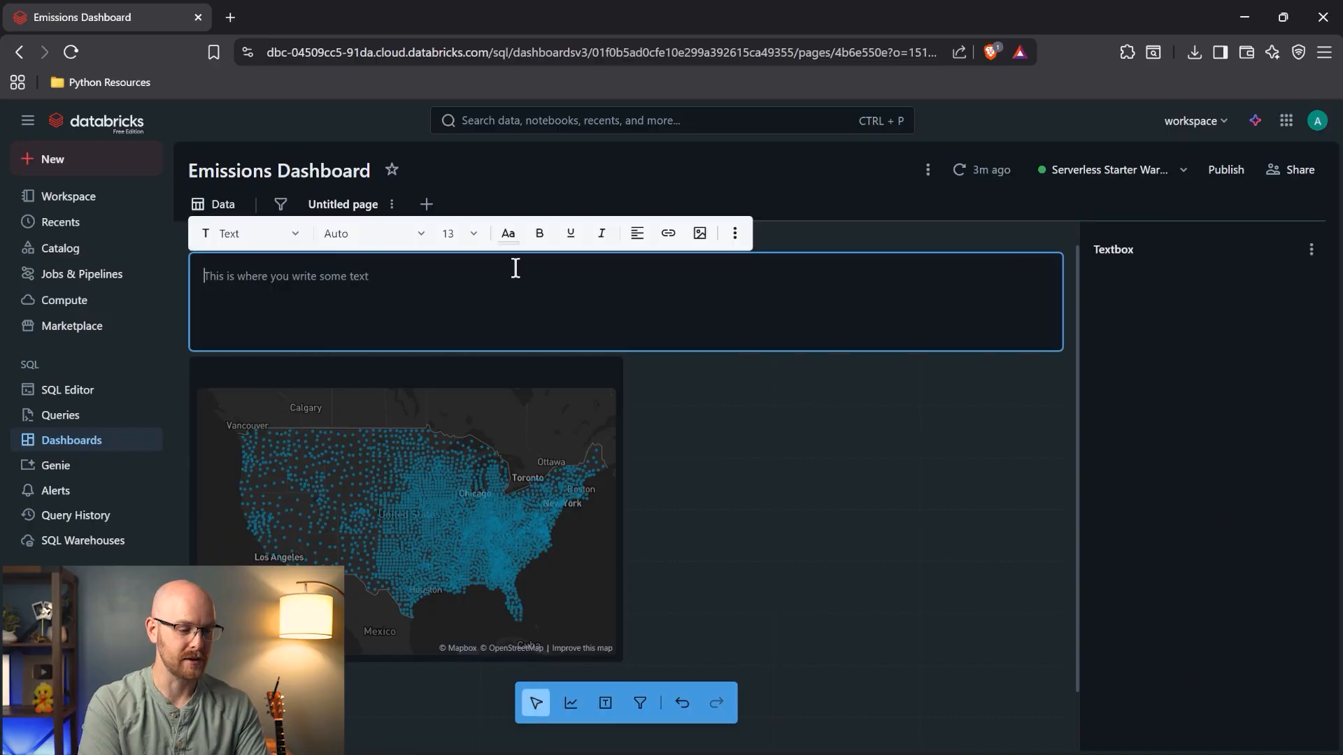
type("U")
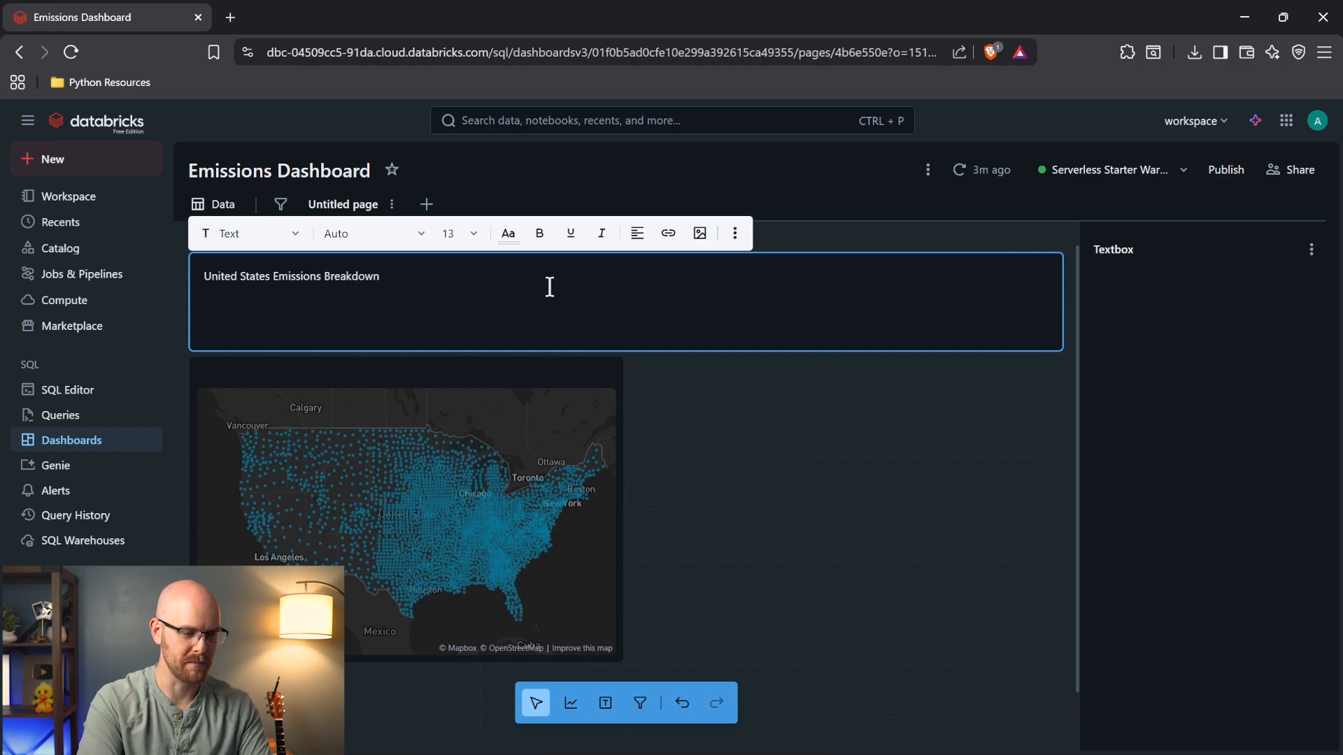
left_click(636, 234)
left_click(666, 270)
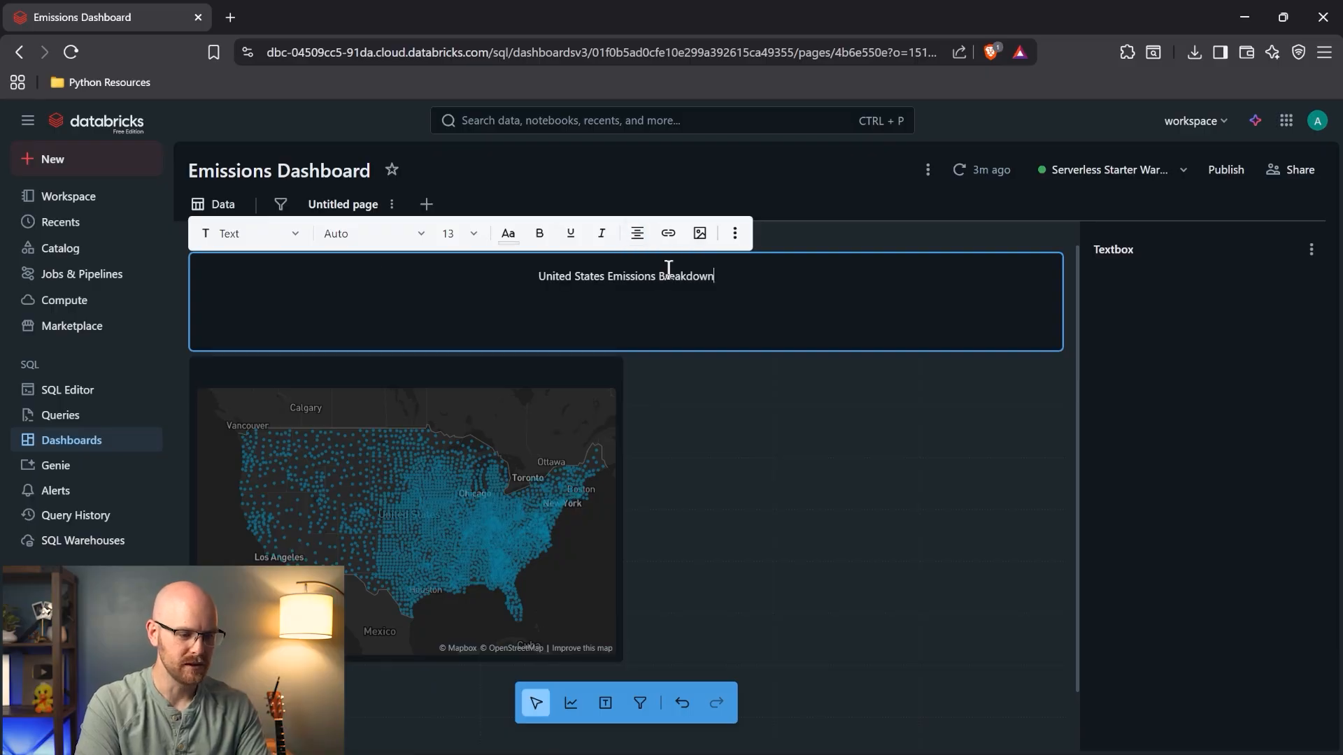
- Make the title bold at font size 24, after trying 36
triple_click(573, 274)
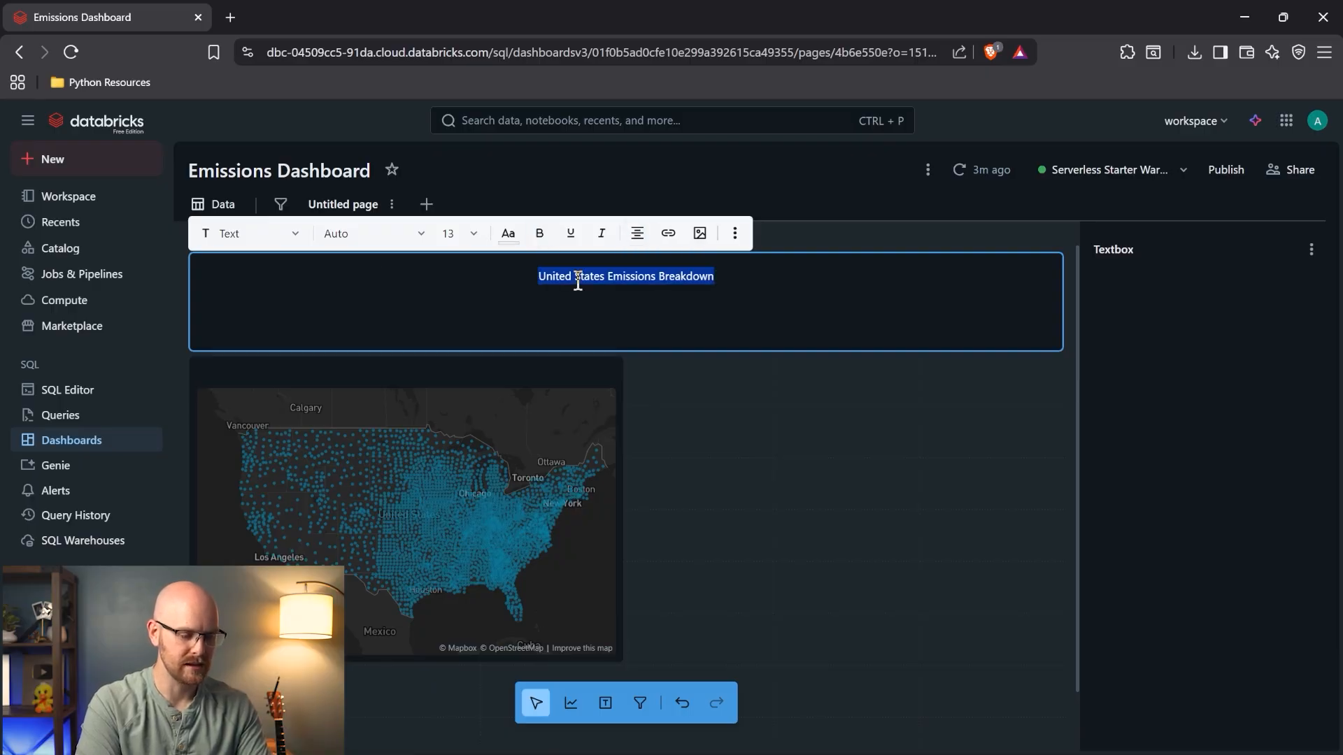
left_click(539, 233)
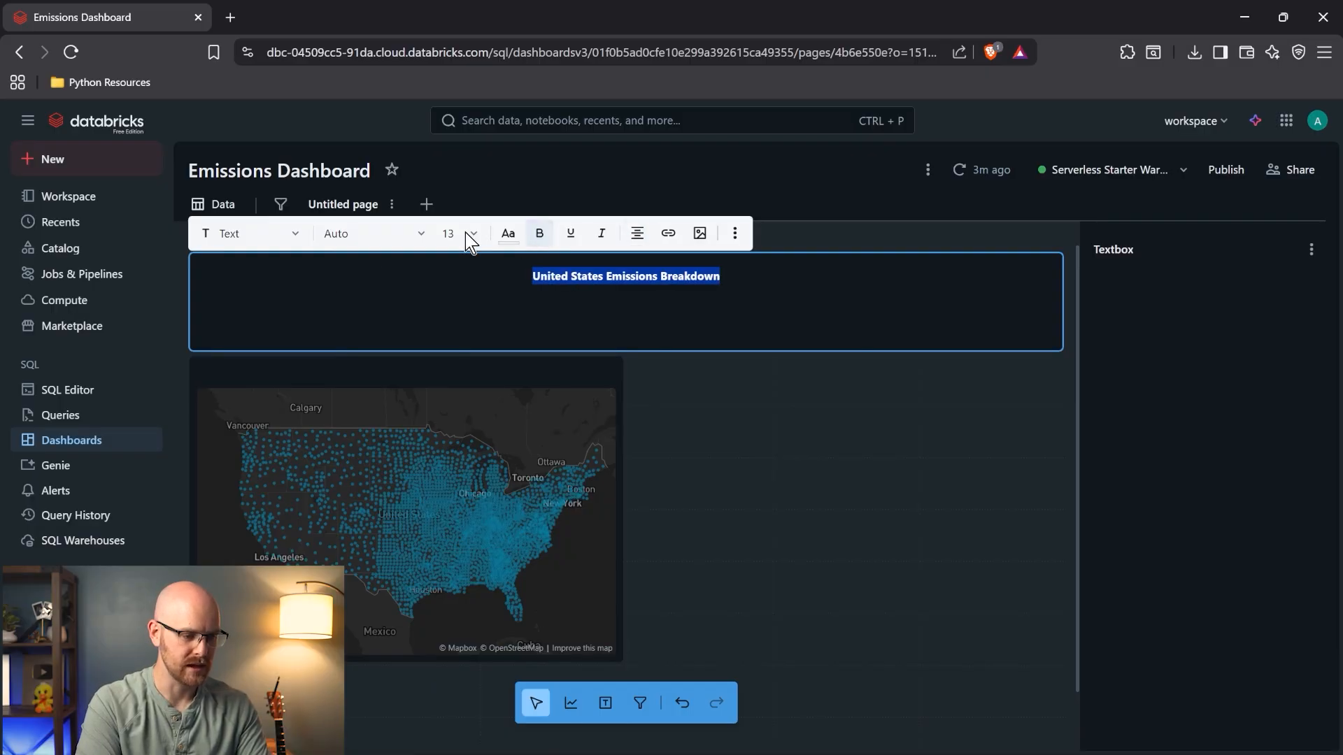
left_click(475, 234)
left_click(472, 432)
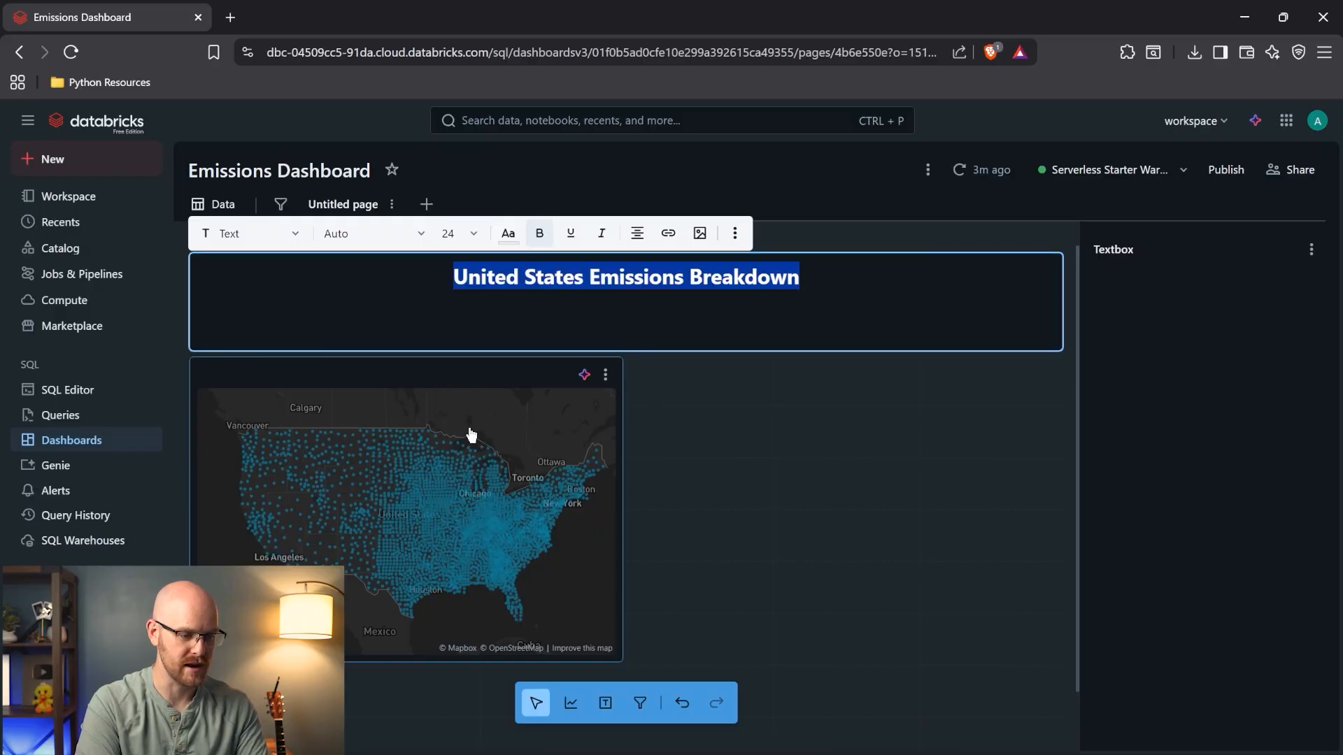
left_click(474, 235)
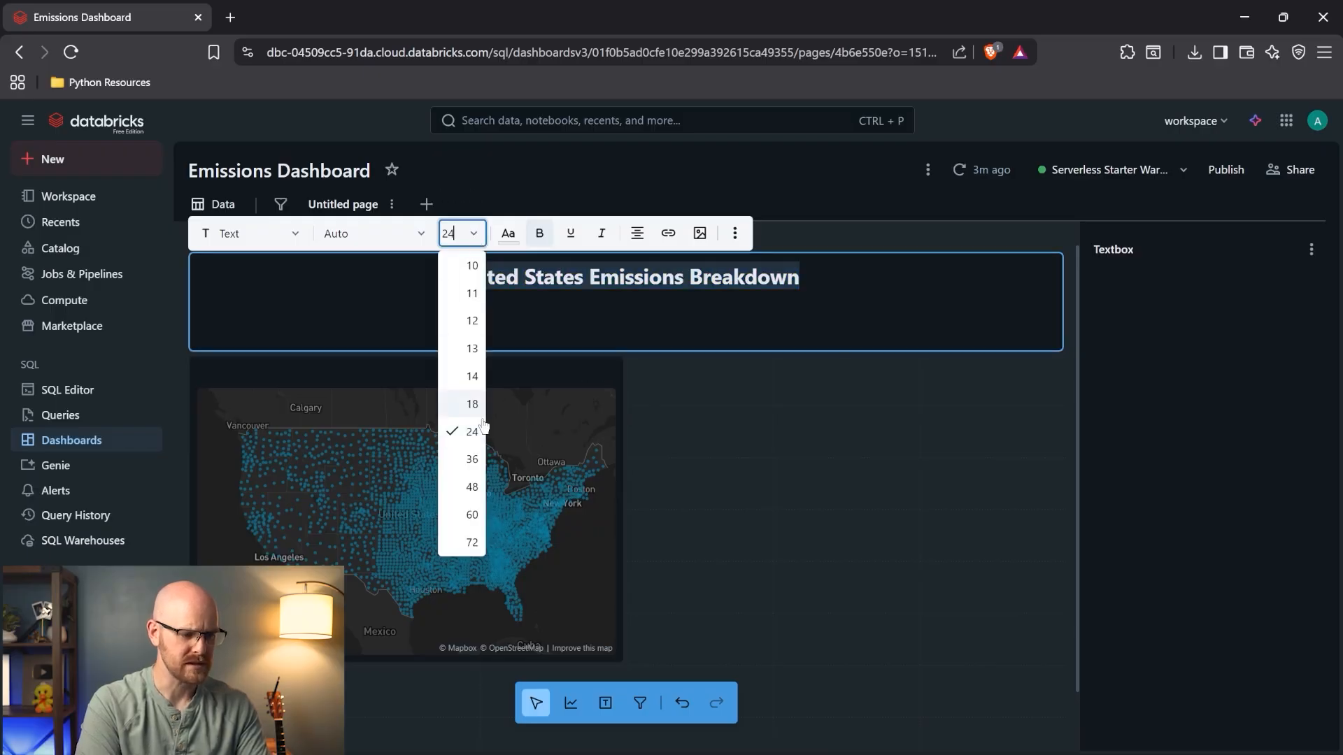
left_click(475, 471)
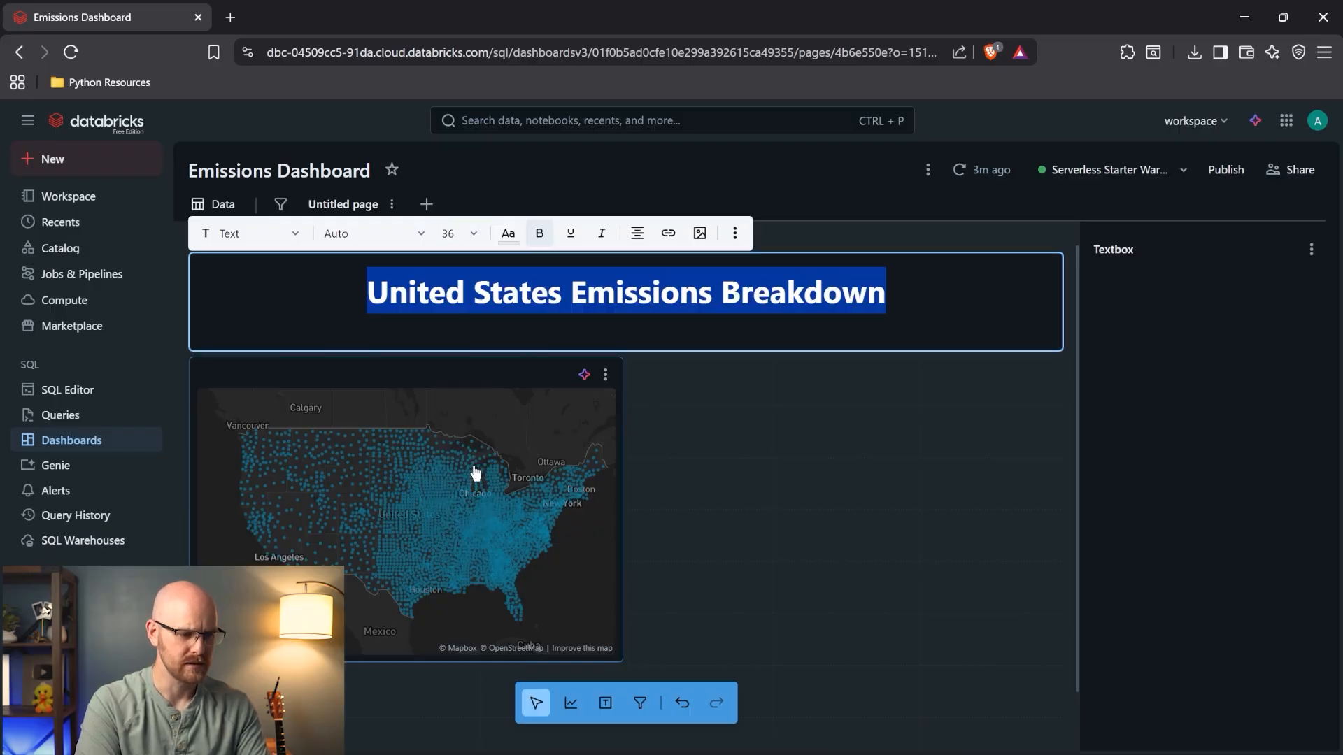
left_click(474, 234)
left_click(473, 432)
- Start a new line under the title with font size 12
left_click(821, 292)
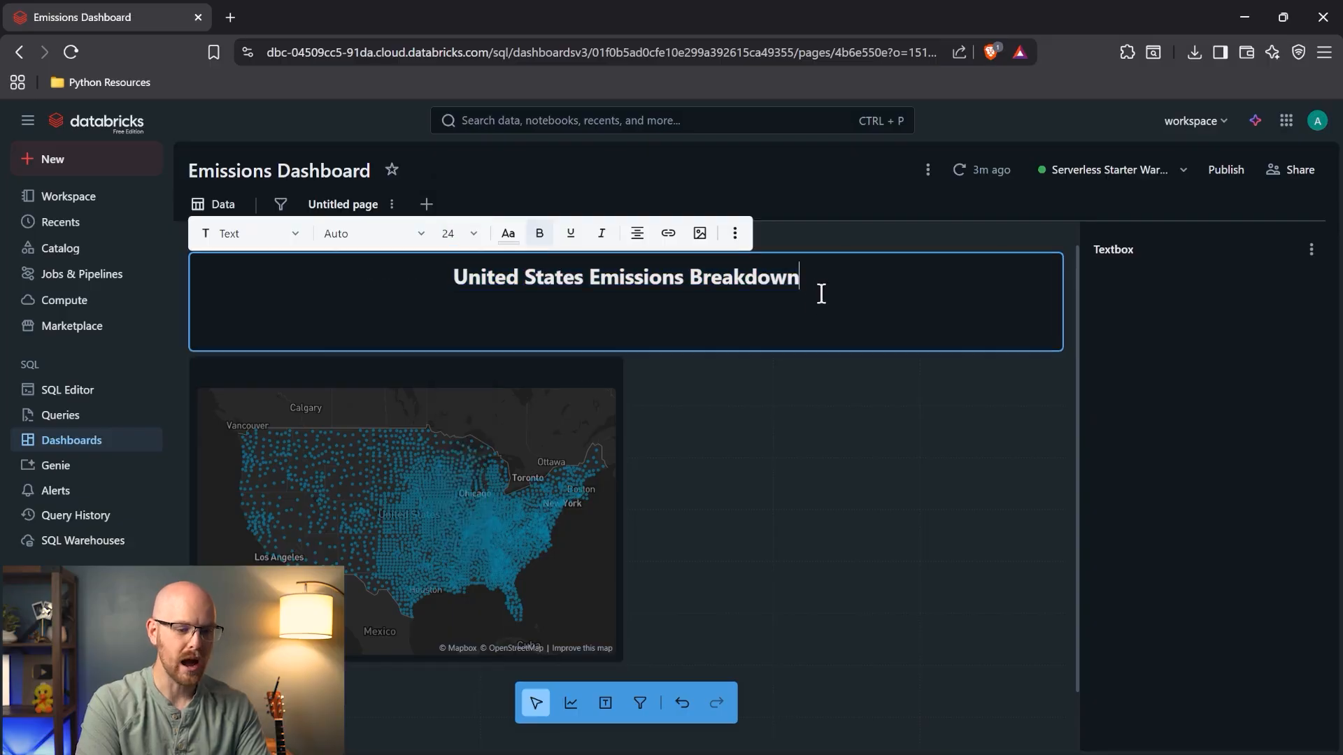
left_click(480, 238)
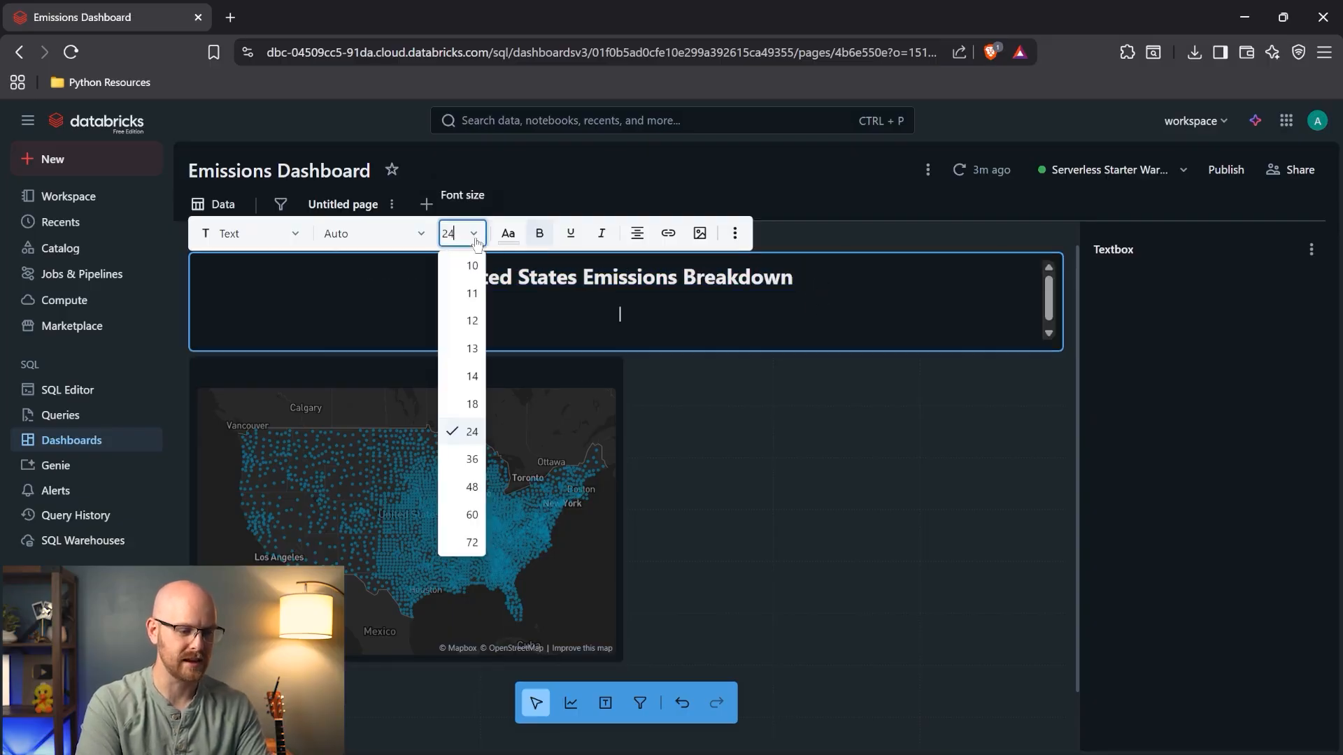
left_click(466, 321)
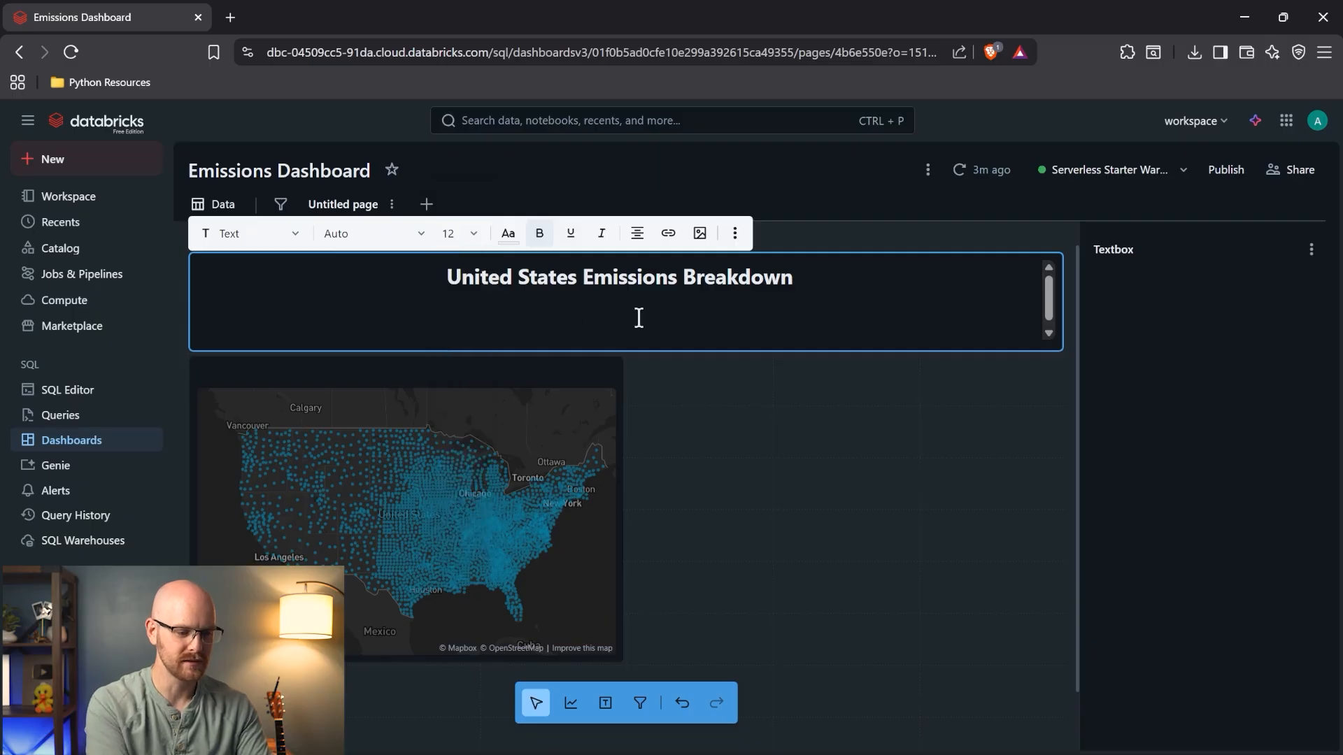
- Type 'This data was collected by the EPA (Environmental Protection Agency) in 2023.' under the title, fixing the typo
type("This data was")
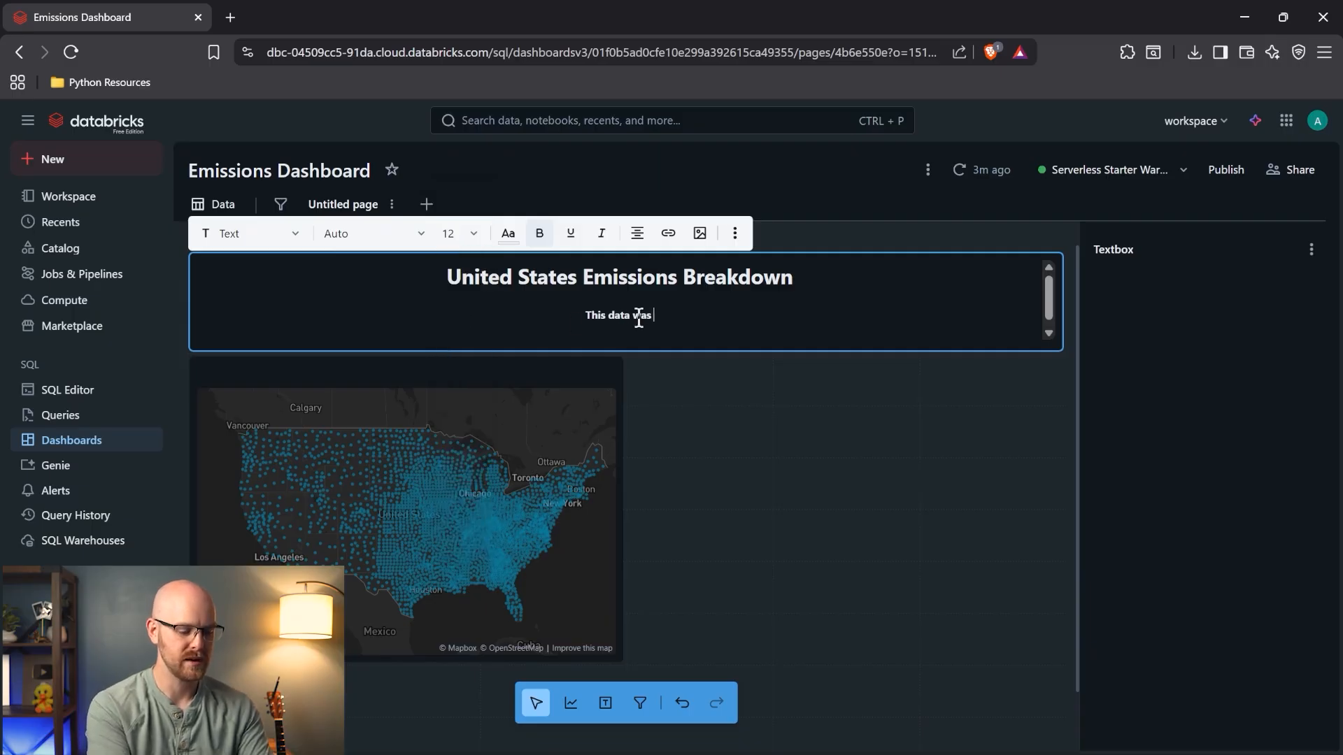
type(" collected by the ")
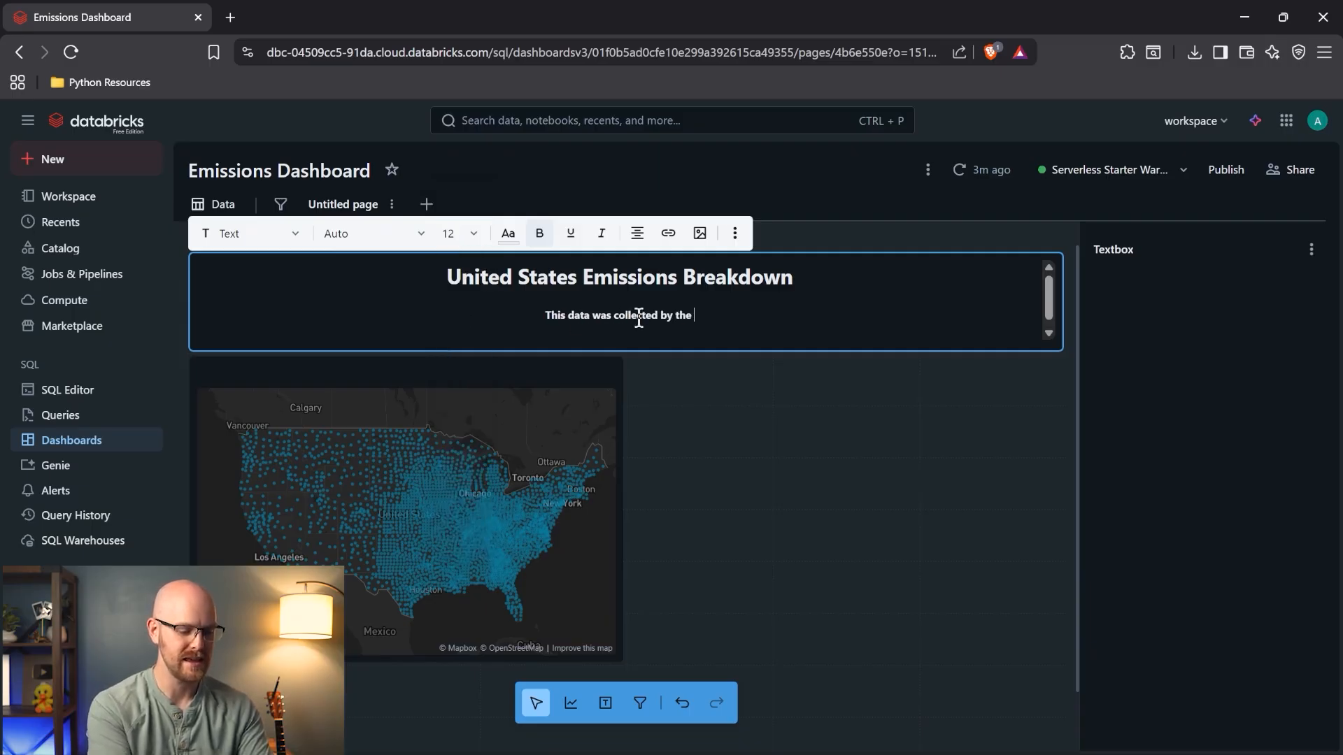
type("EPA (E")
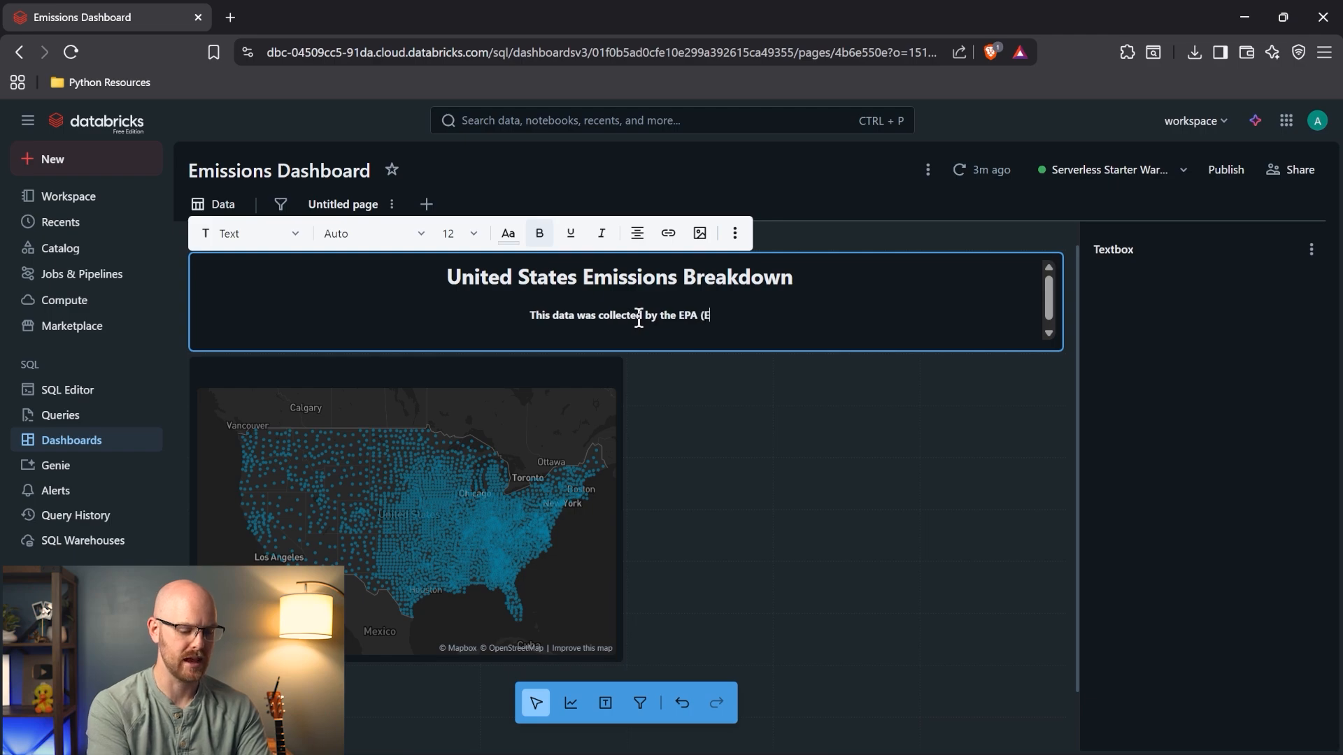
type("nvironem")
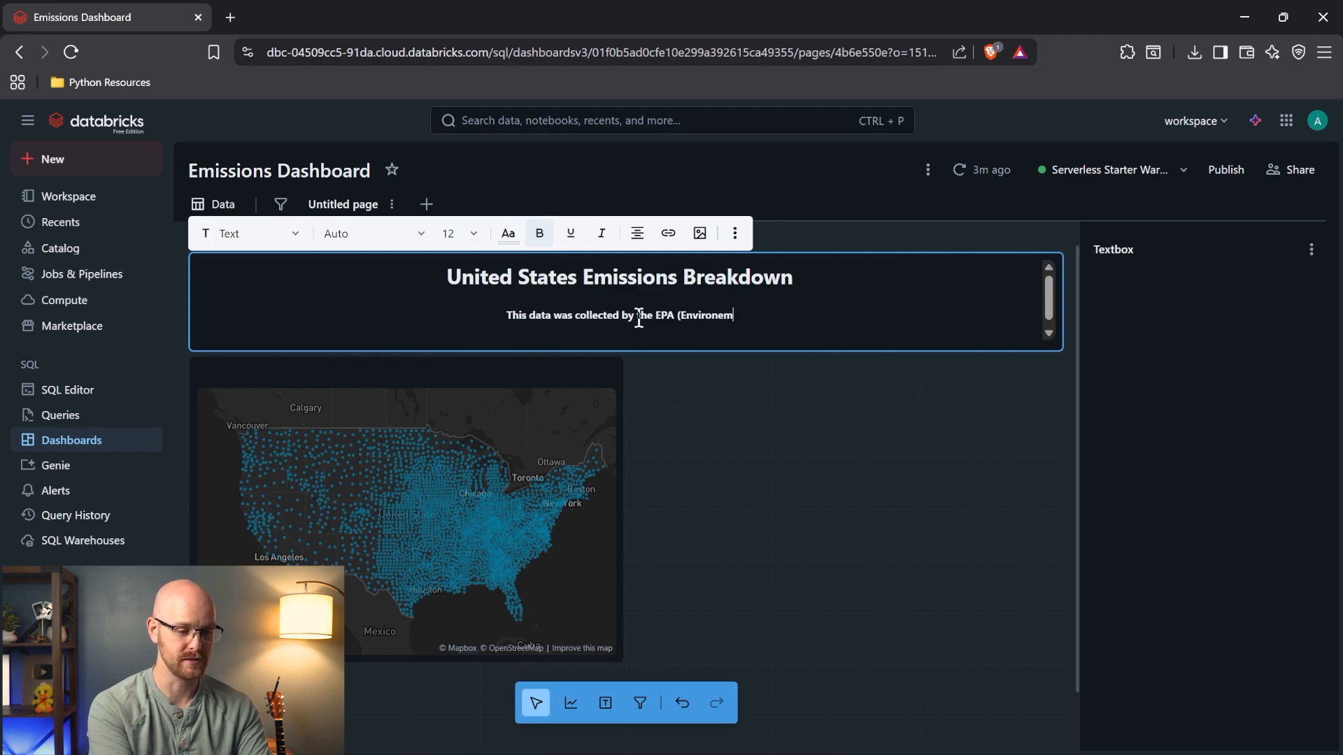
key("BackSpace")
key("BackSpace")
type("menta")
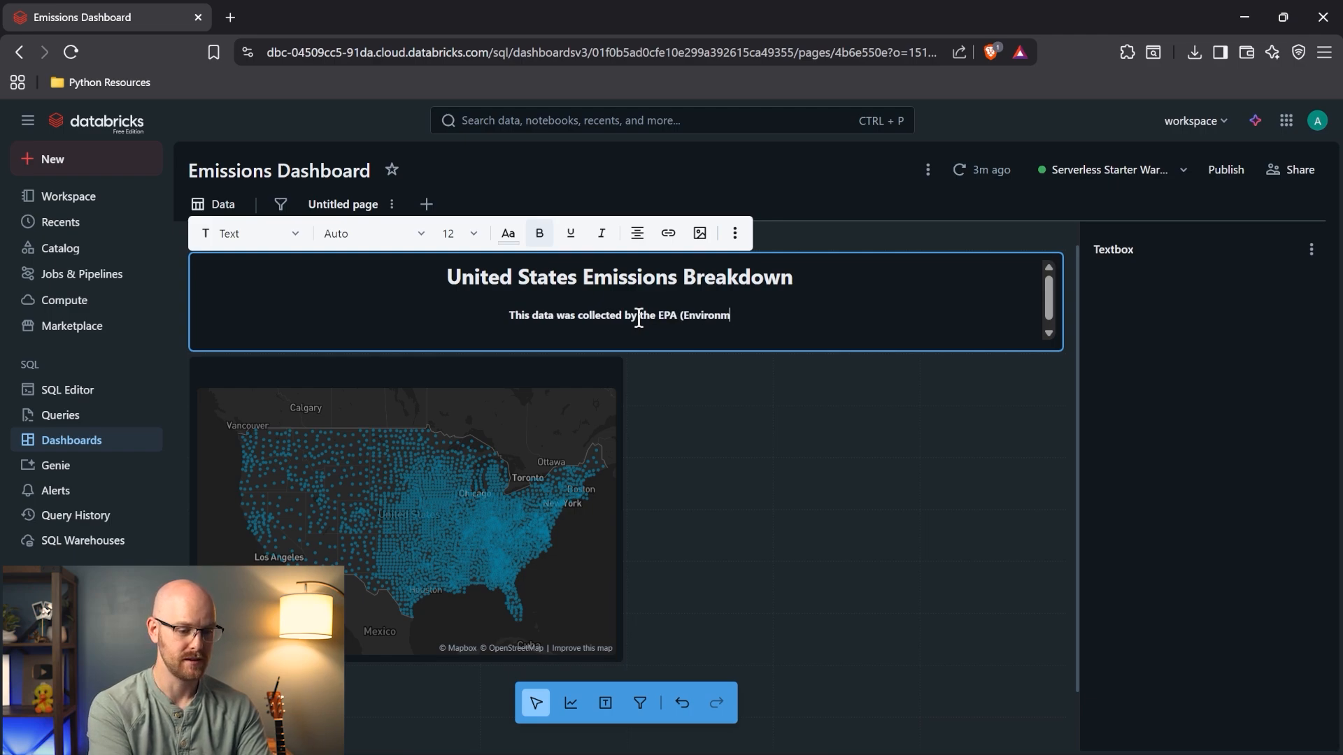
type("l ")
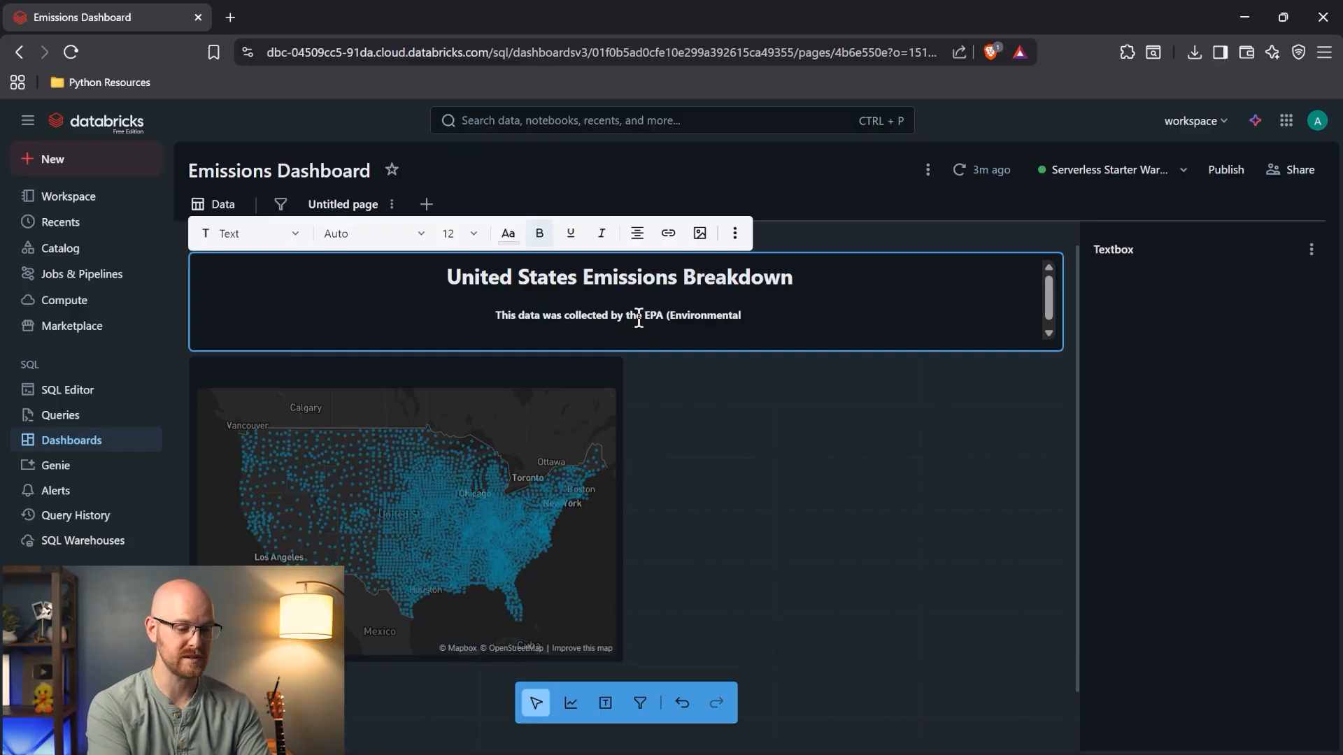
type("P")
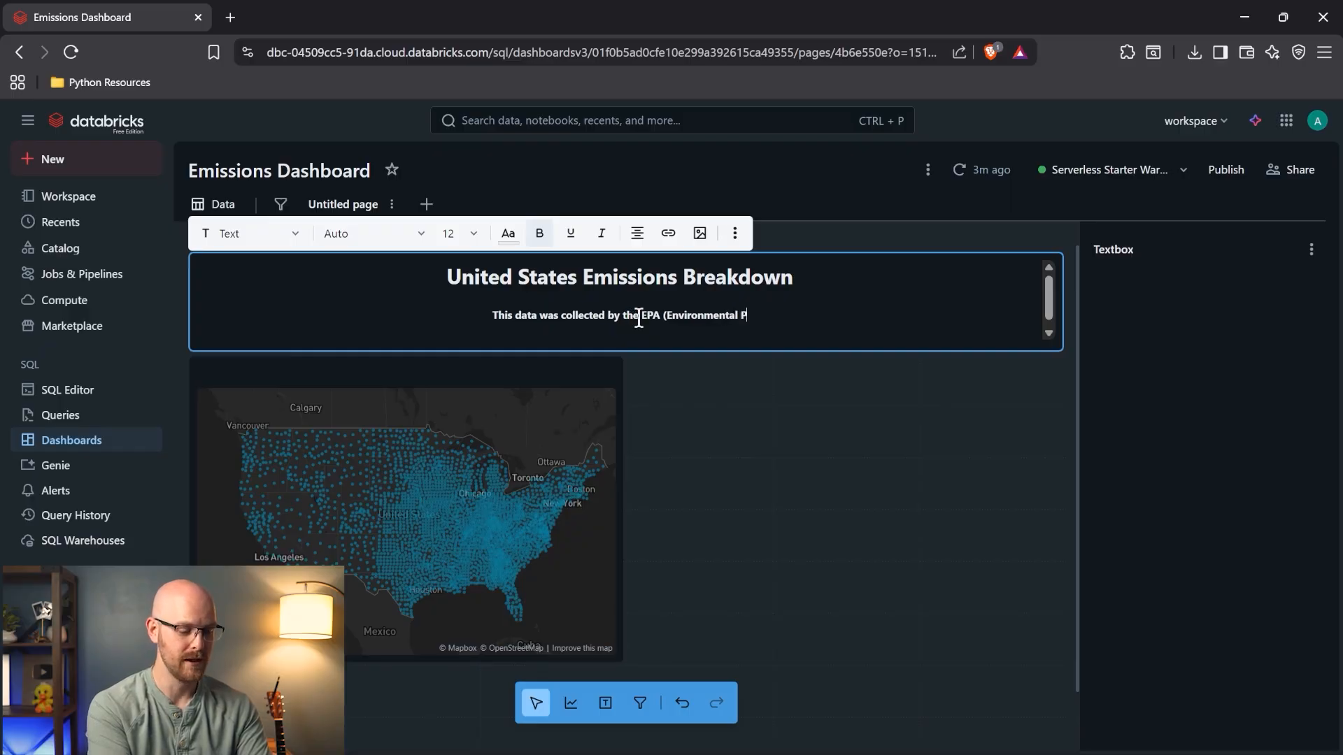
type("rotection Ag")
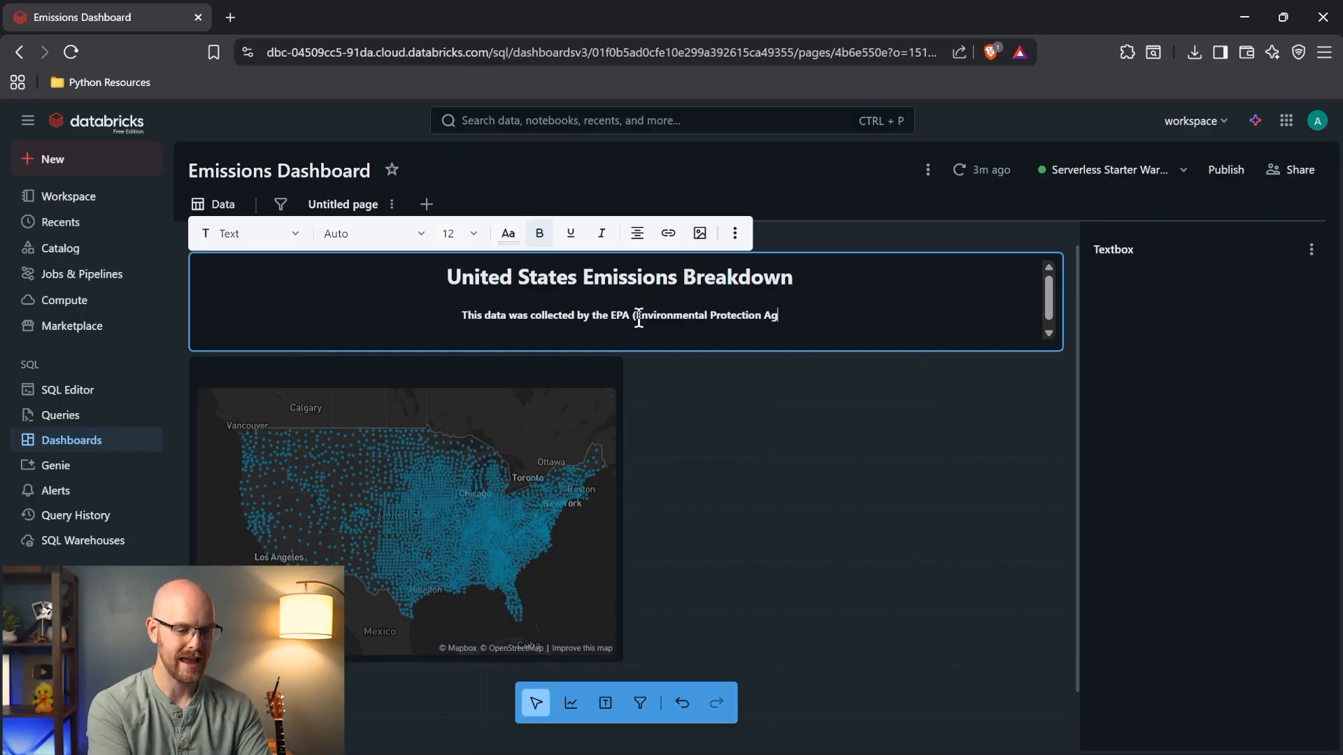
type("ency) in 2023.")
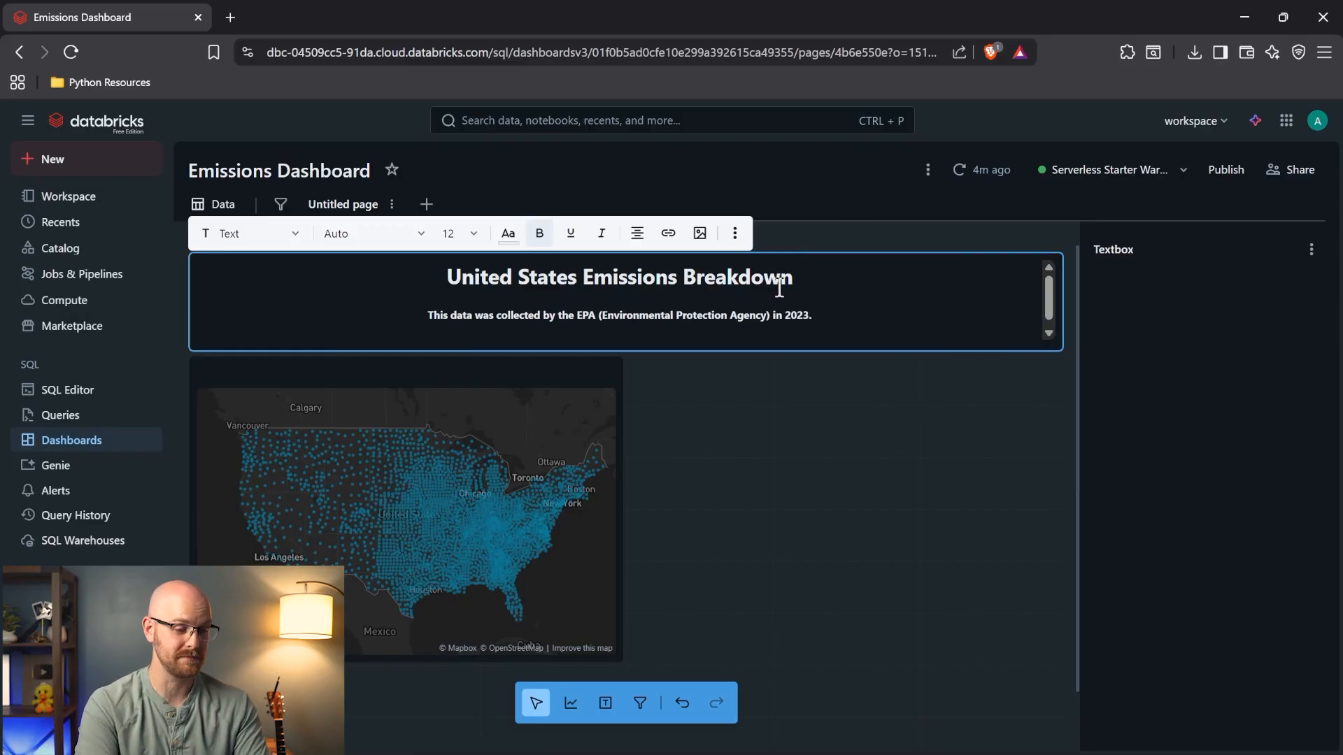
- Drag the title textbox's bottom edge down to make the textbox taller, pushing the map down
left_click(692, 349)
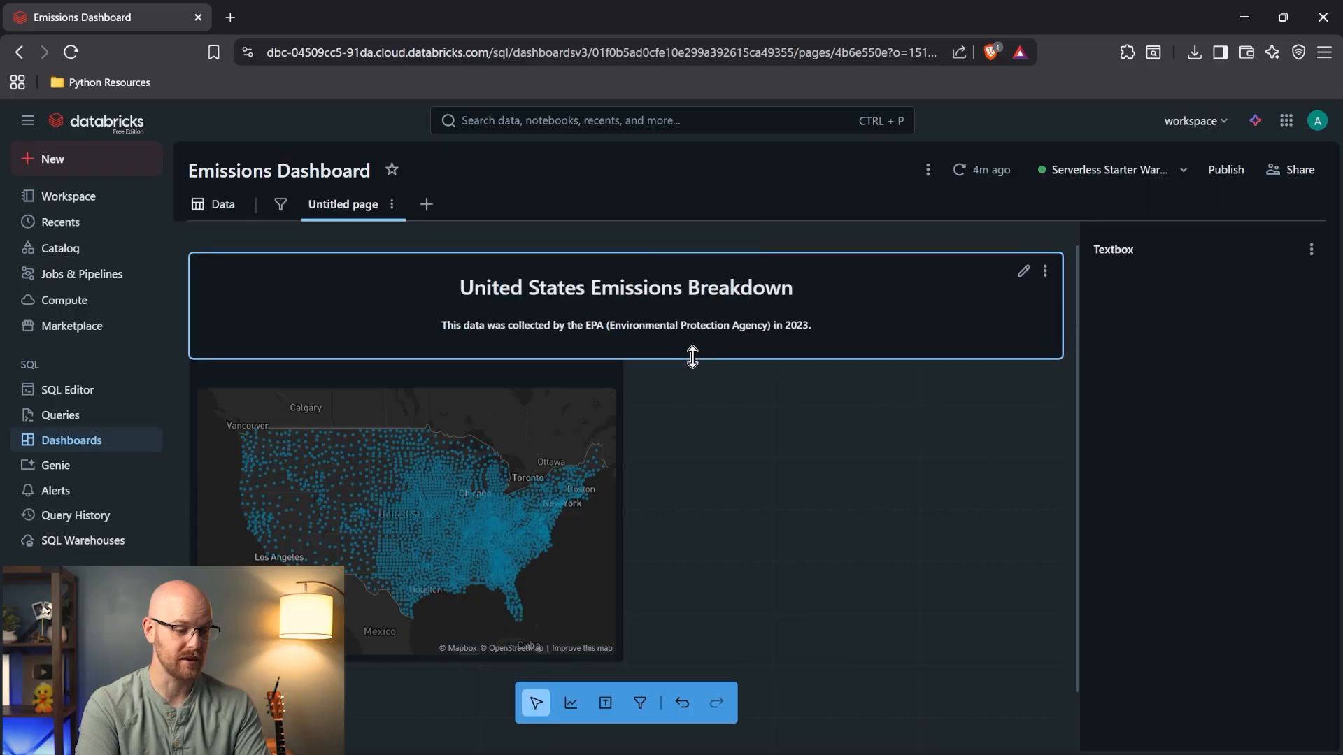
left_click(699, 279)
left_click(800, 231)
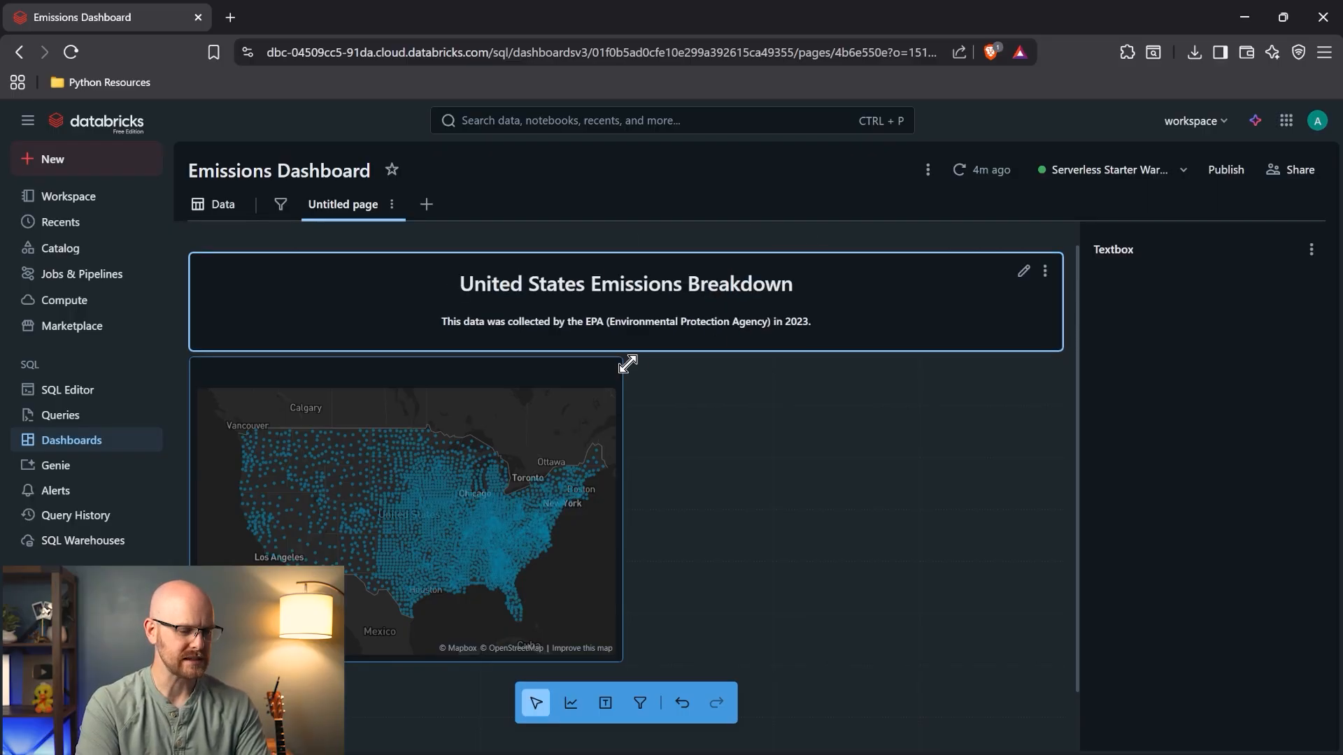
left_click_drag(663, 353, 663, 385)
- Enlarge the title line to font size 36, leaving the EPA note unchanged
triple_click(638, 311)
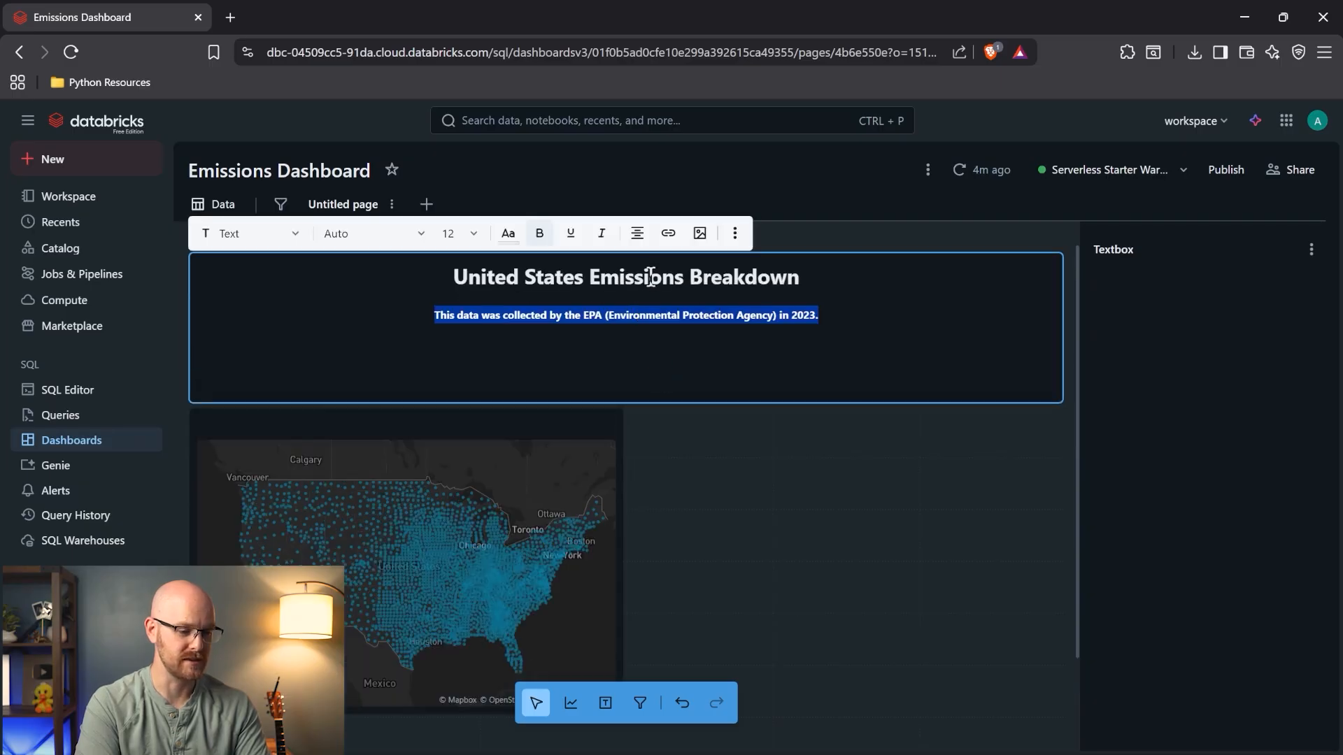
triple_click(652, 274)
left_click(480, 240)
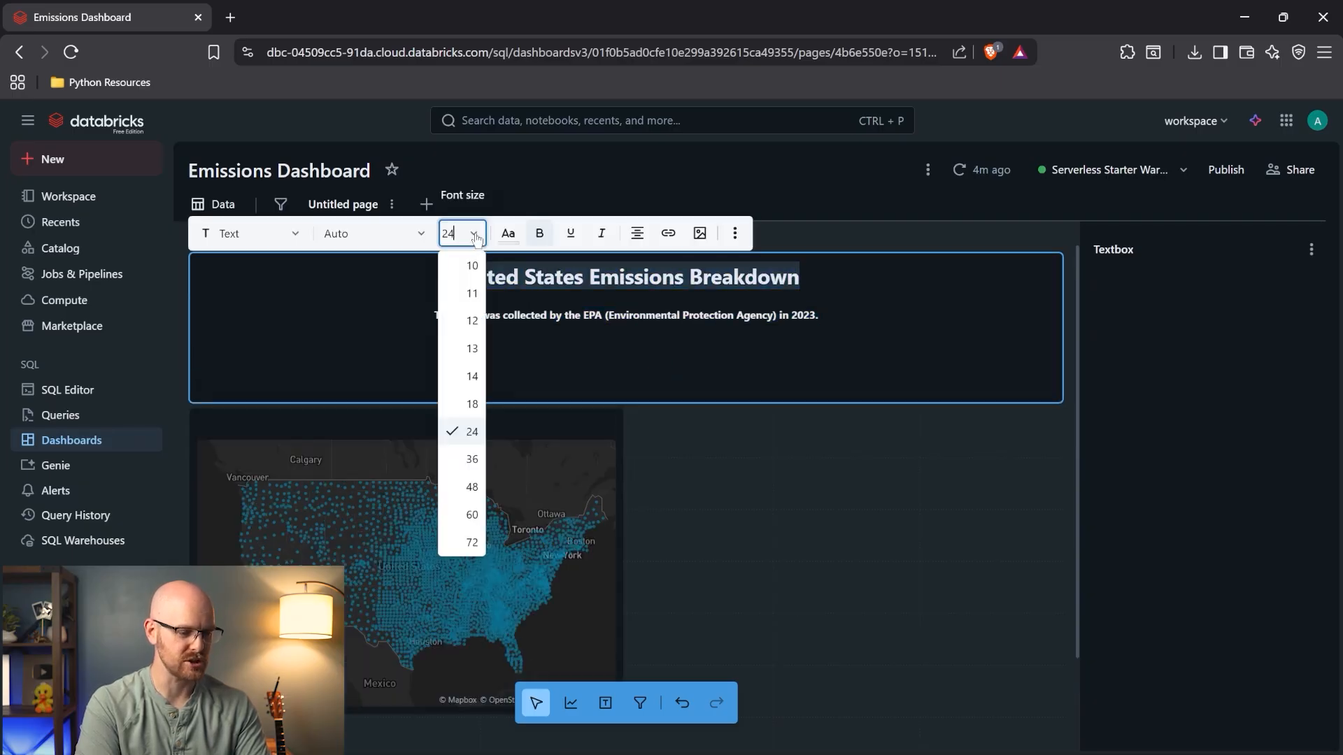
left_click(469, 463)
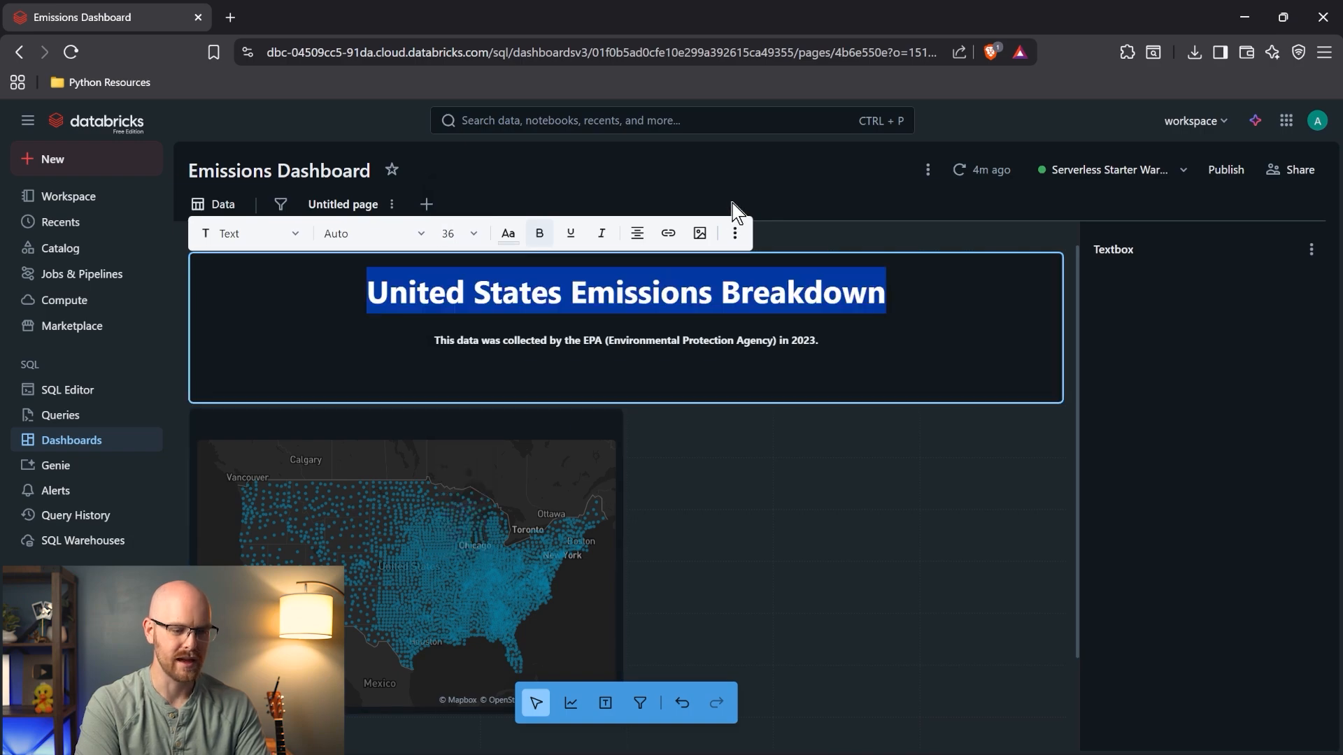
left_click(740, 170)
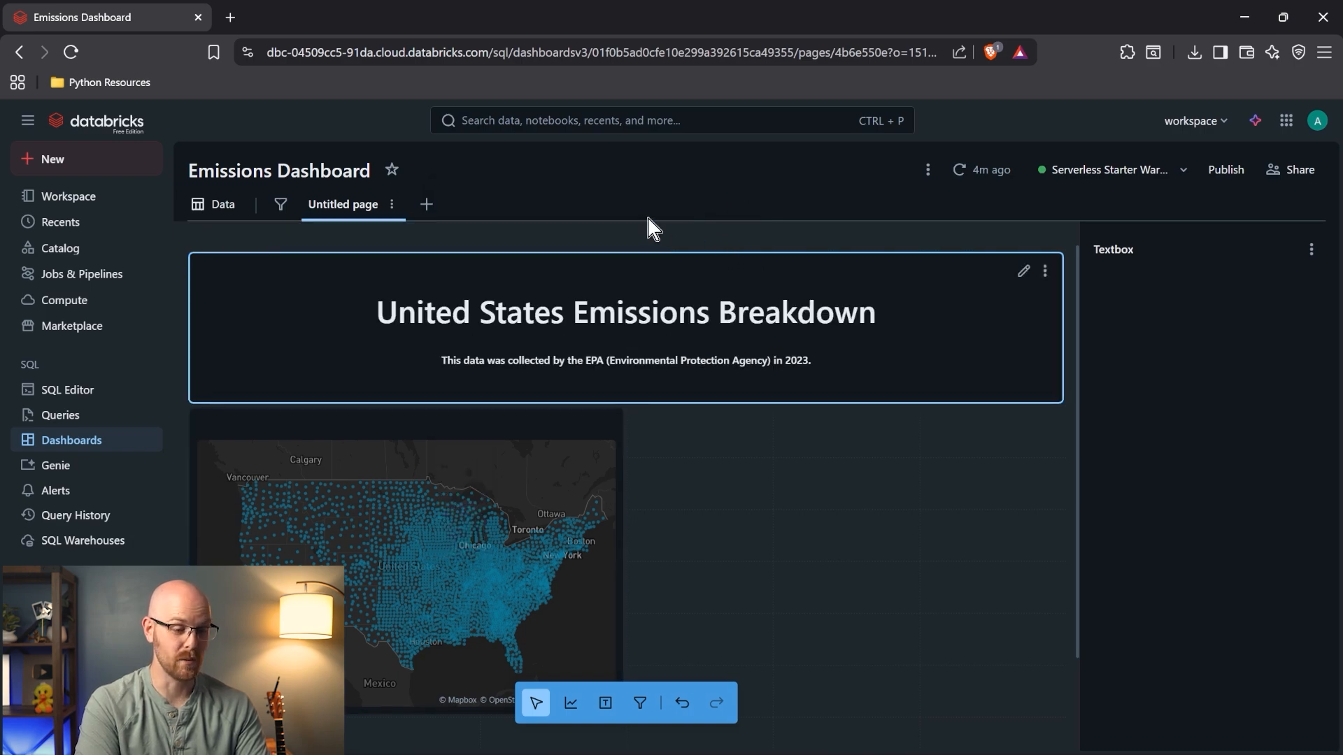
scroll(757, 316, "down", 1)
scroll(757, 316, "down", 1)
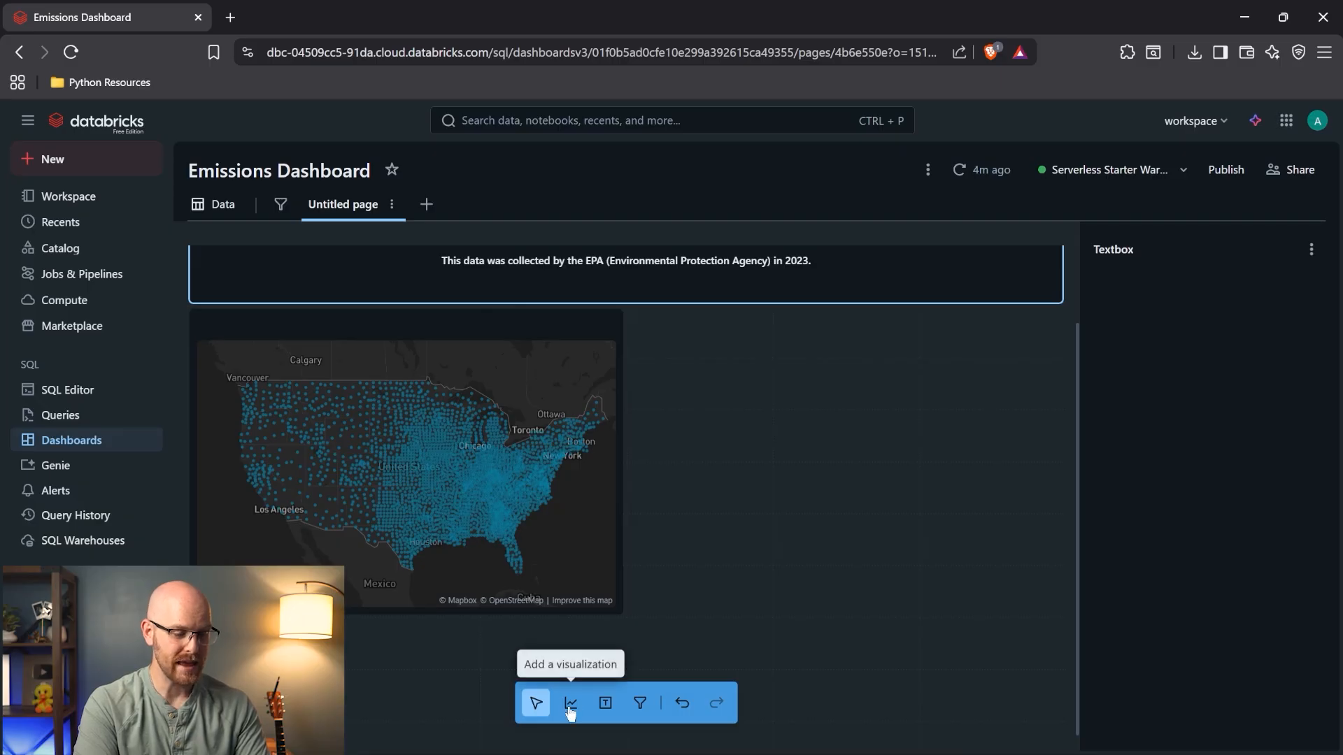
scroll(754, 455, "down", 1)
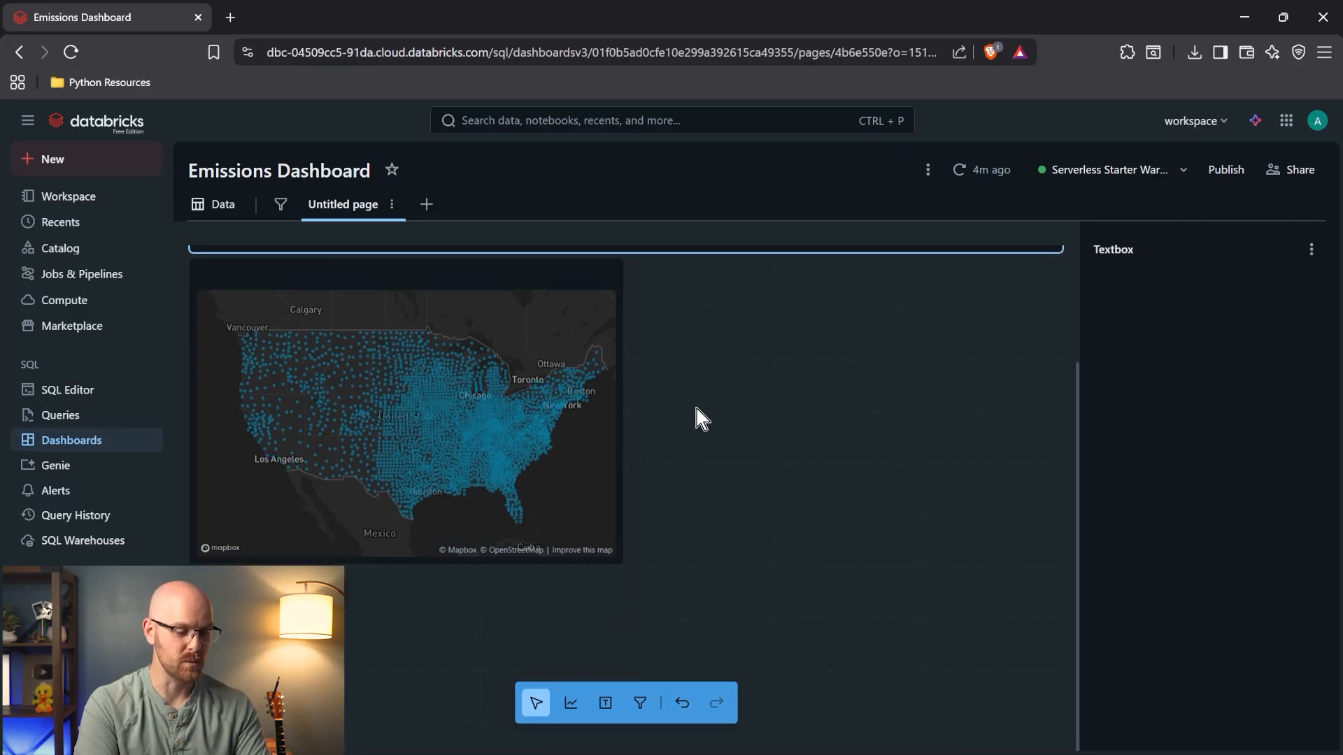
scroll(696, 409, "up", 3)
- View the Location Data dataset's query, then switch to the SQL Editor
left_click(218, 205)
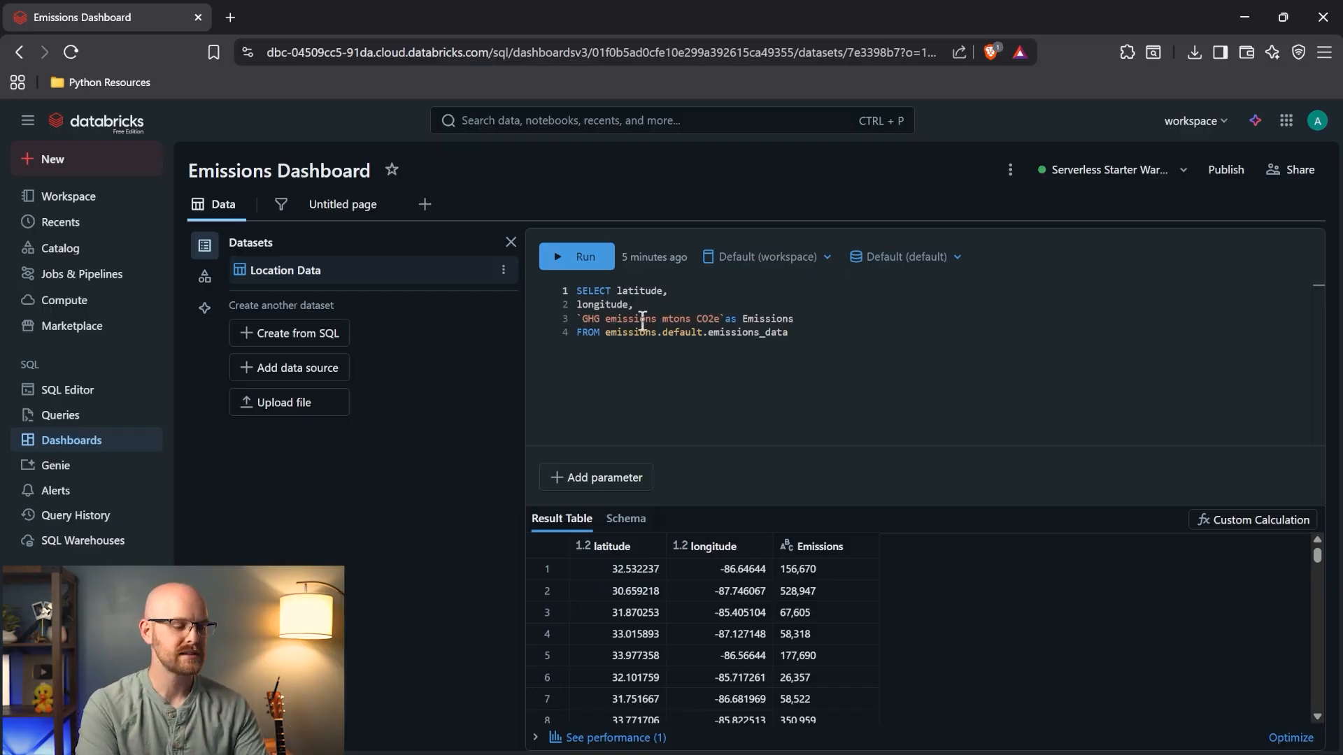
left_click(94, 389)
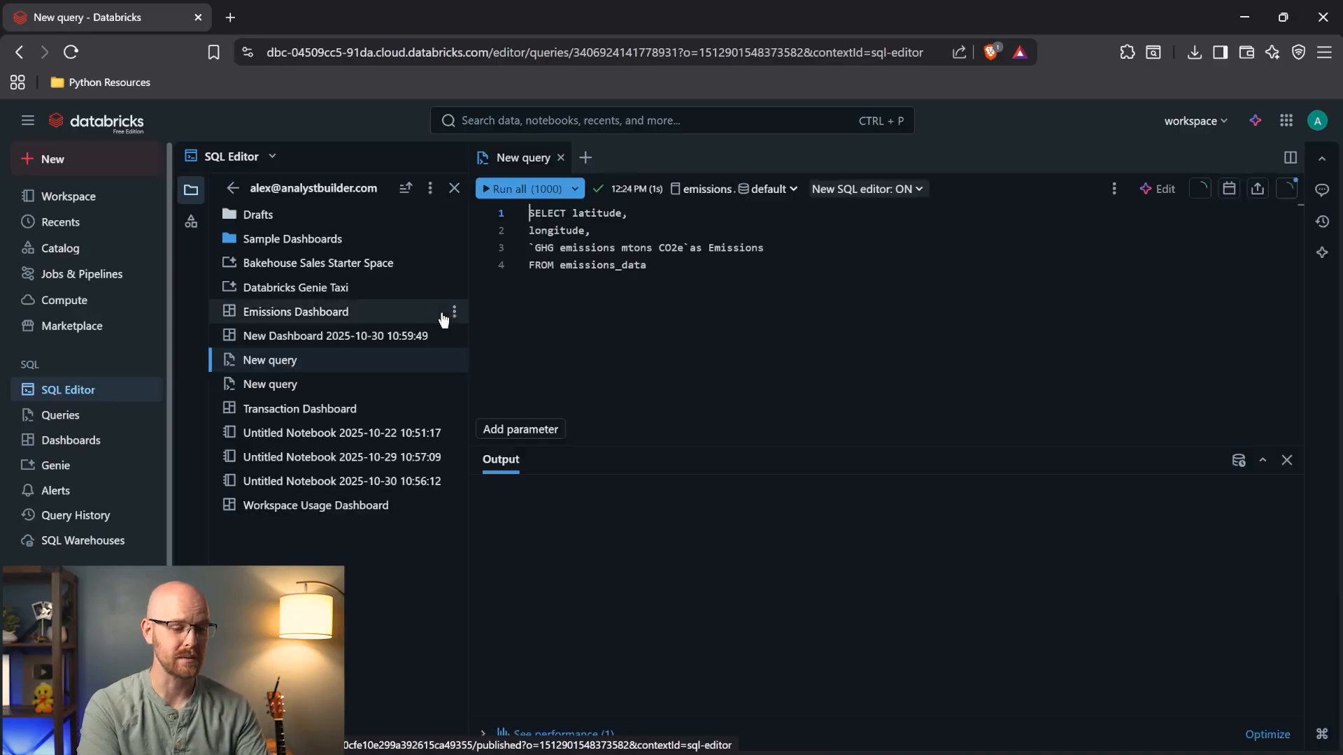
- Start a new blank query set to the emissions catalog and default schema
left_click(748, 274)
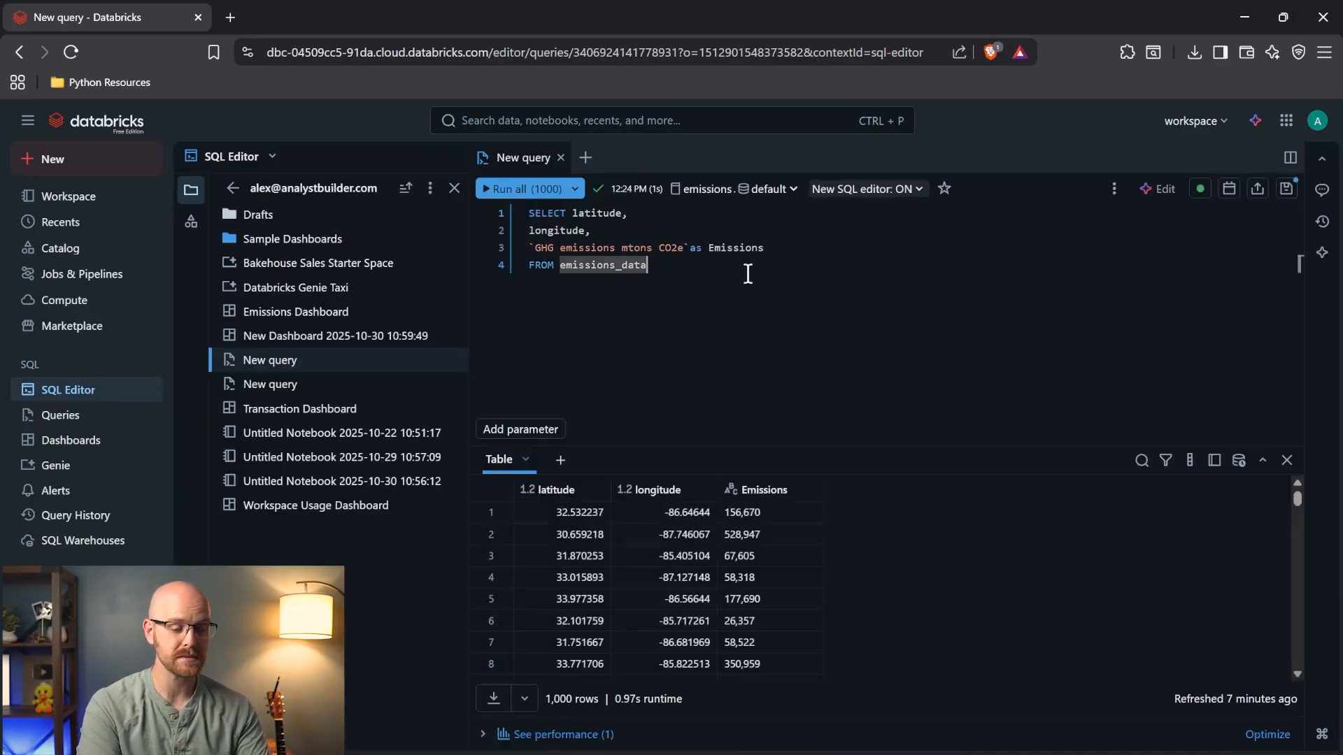
left_click(586, 158)
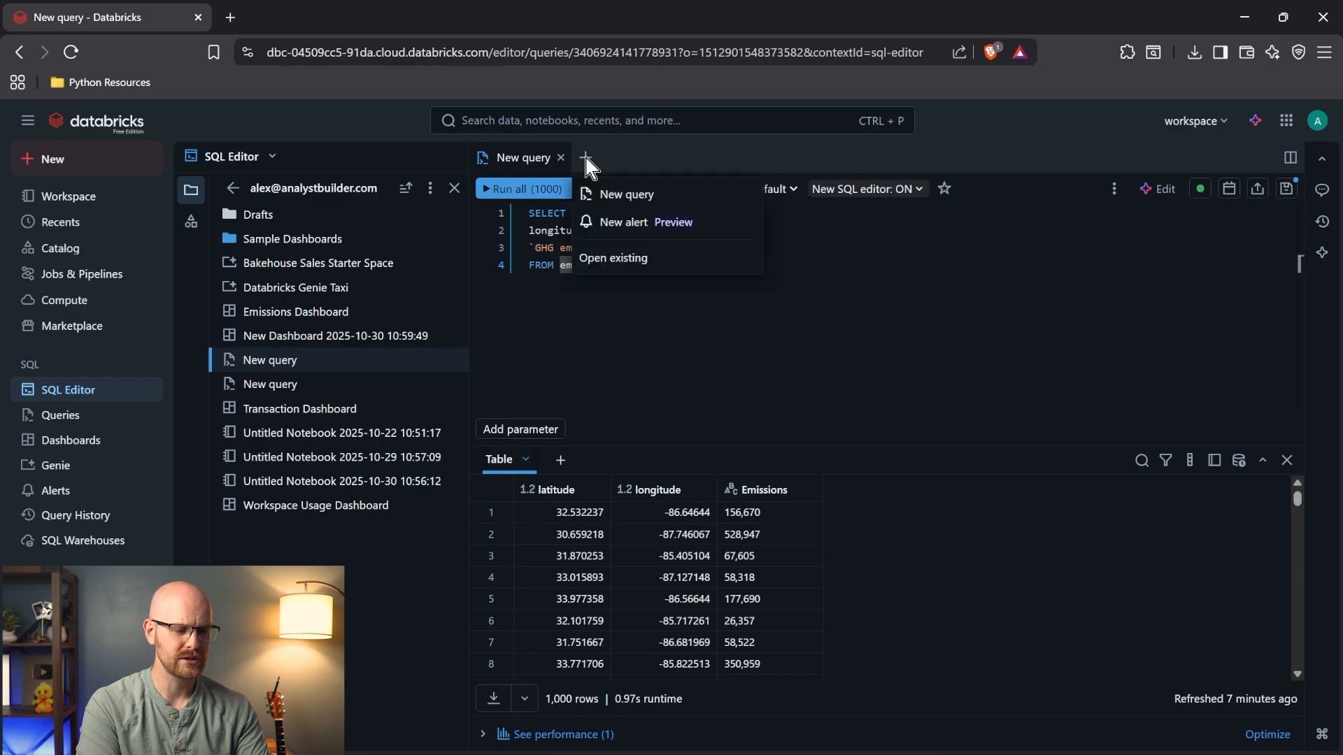
left_click(636, 195)
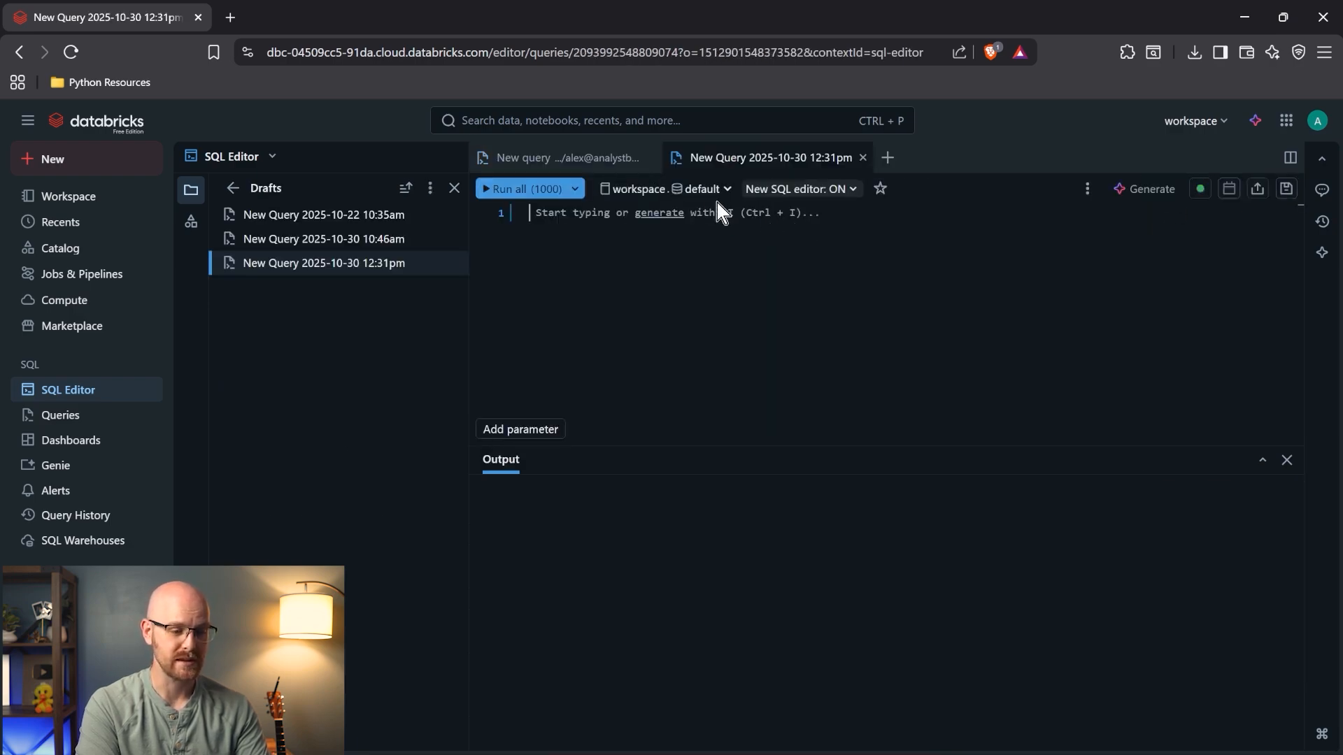
left_click(664, 202)
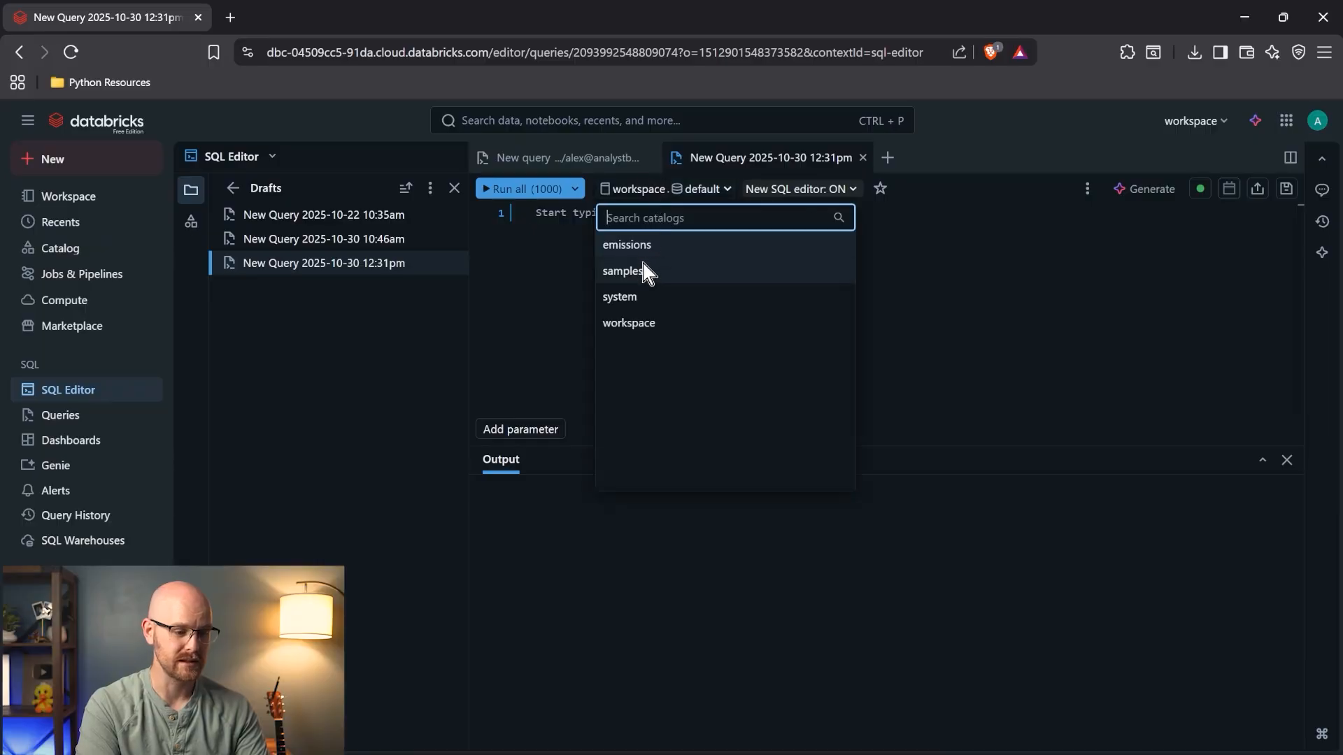
left_click(661, 253)
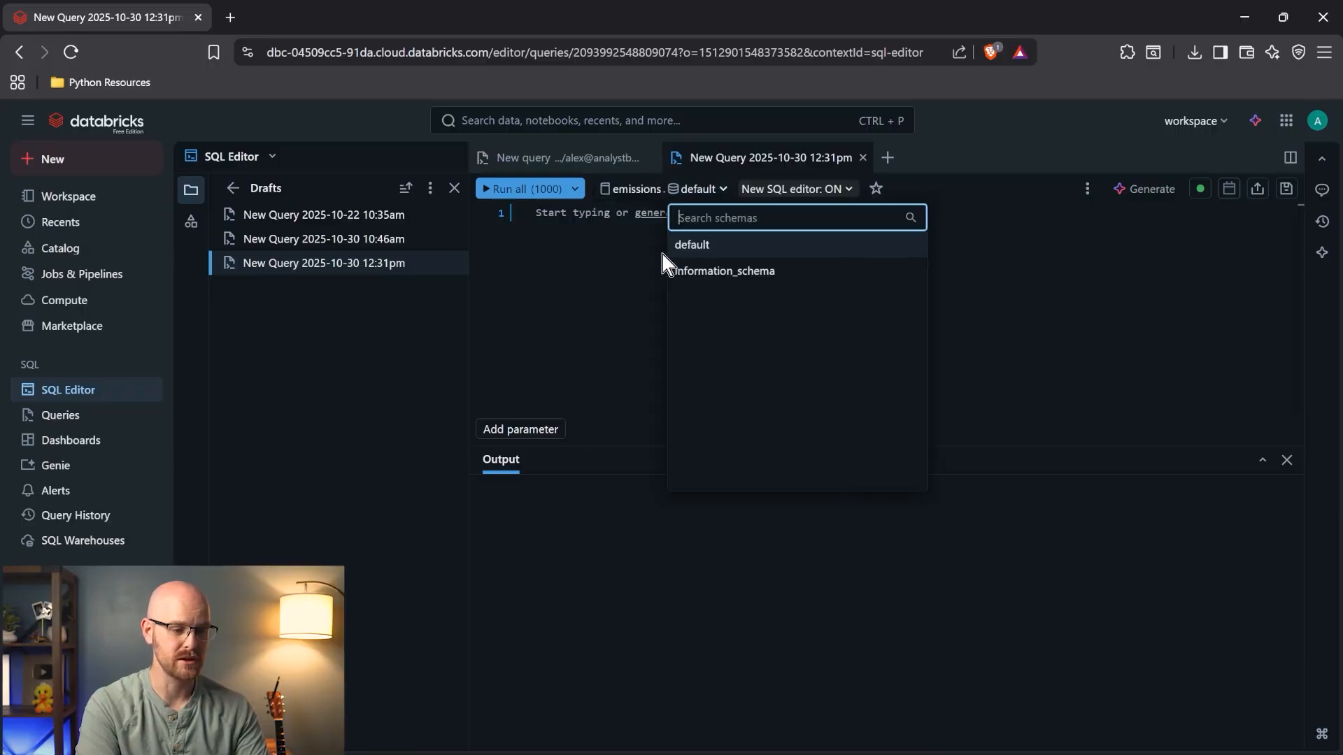
left_click(737, 242)
- Copy the four-line latitude, longitude and Emissions query into the new draft and start an AI rewrite
left_click(566, 158)
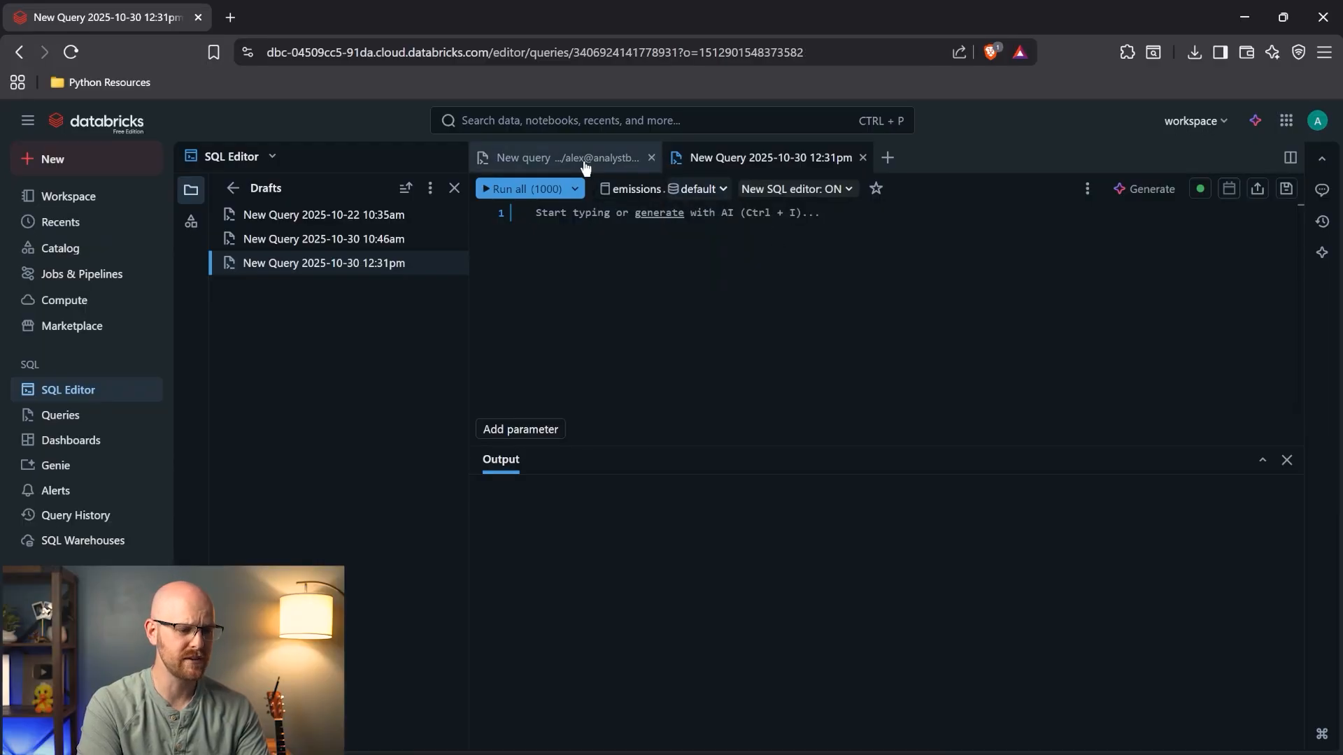
key("ctrl+a")
key("ctrl+c")
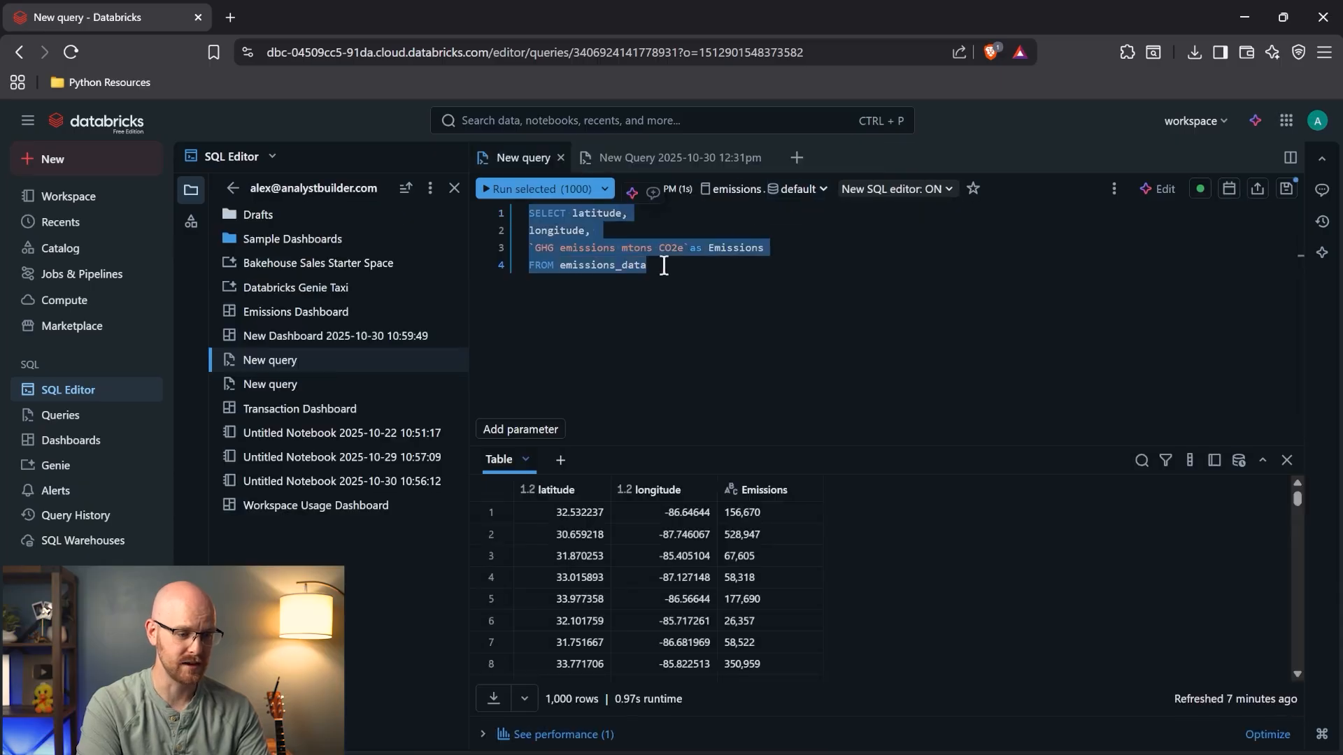
left_click(695, 158)
key("ctrl+v")
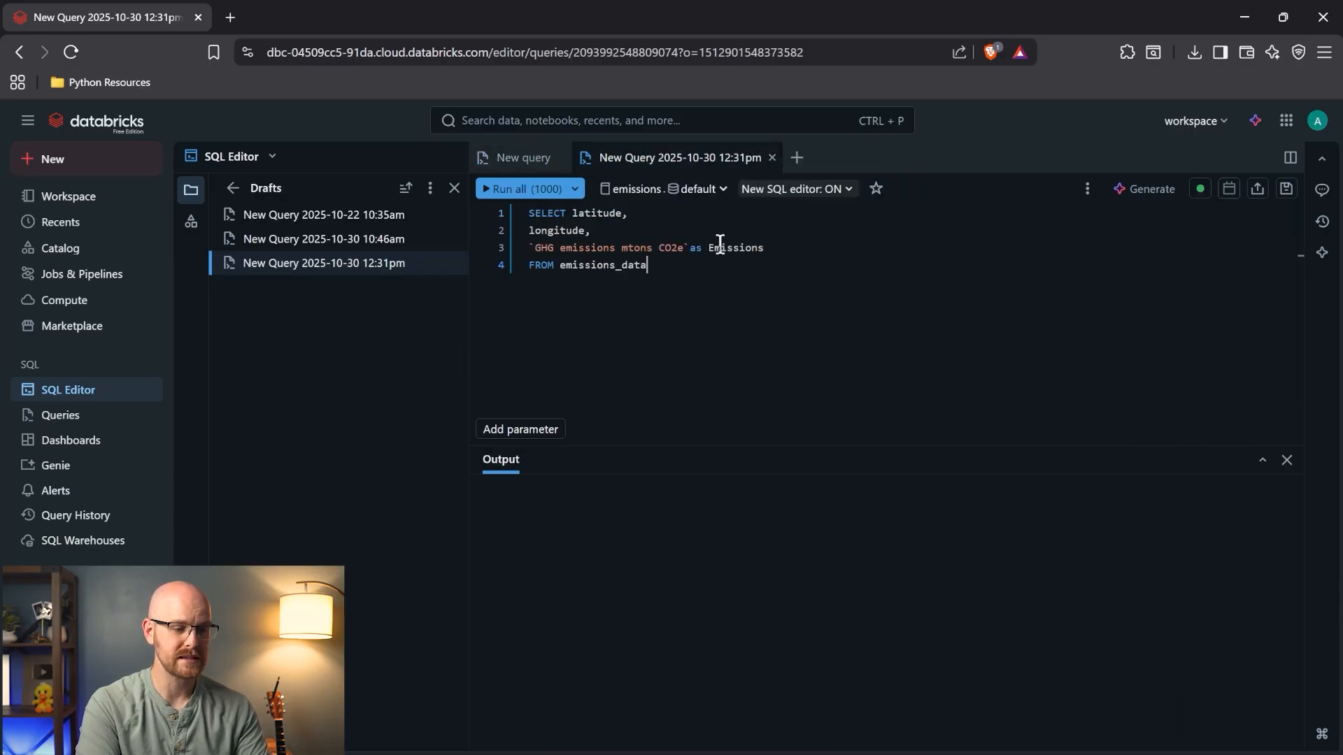
left_click(1144, 189)
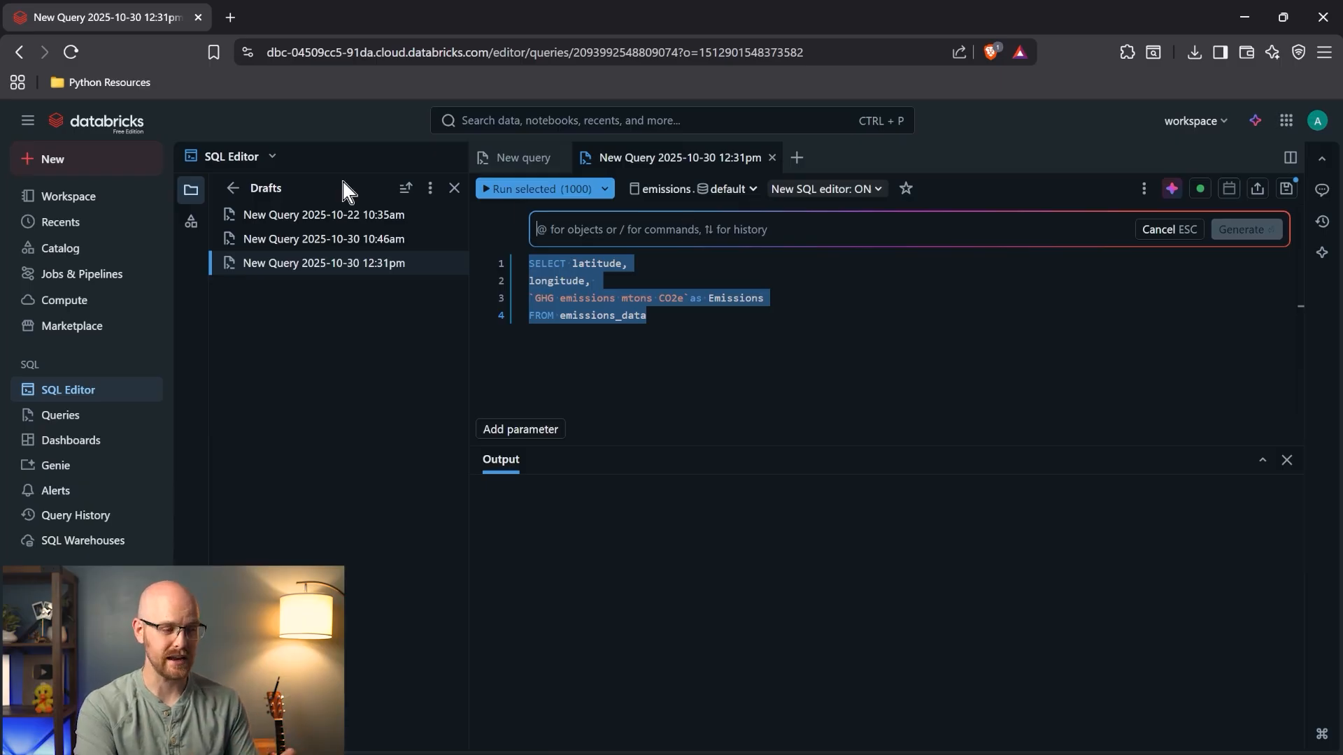
- Duplicate the browser tab and open emissions_data sample data via Catalog > emissions > default
right_click(108, 22)
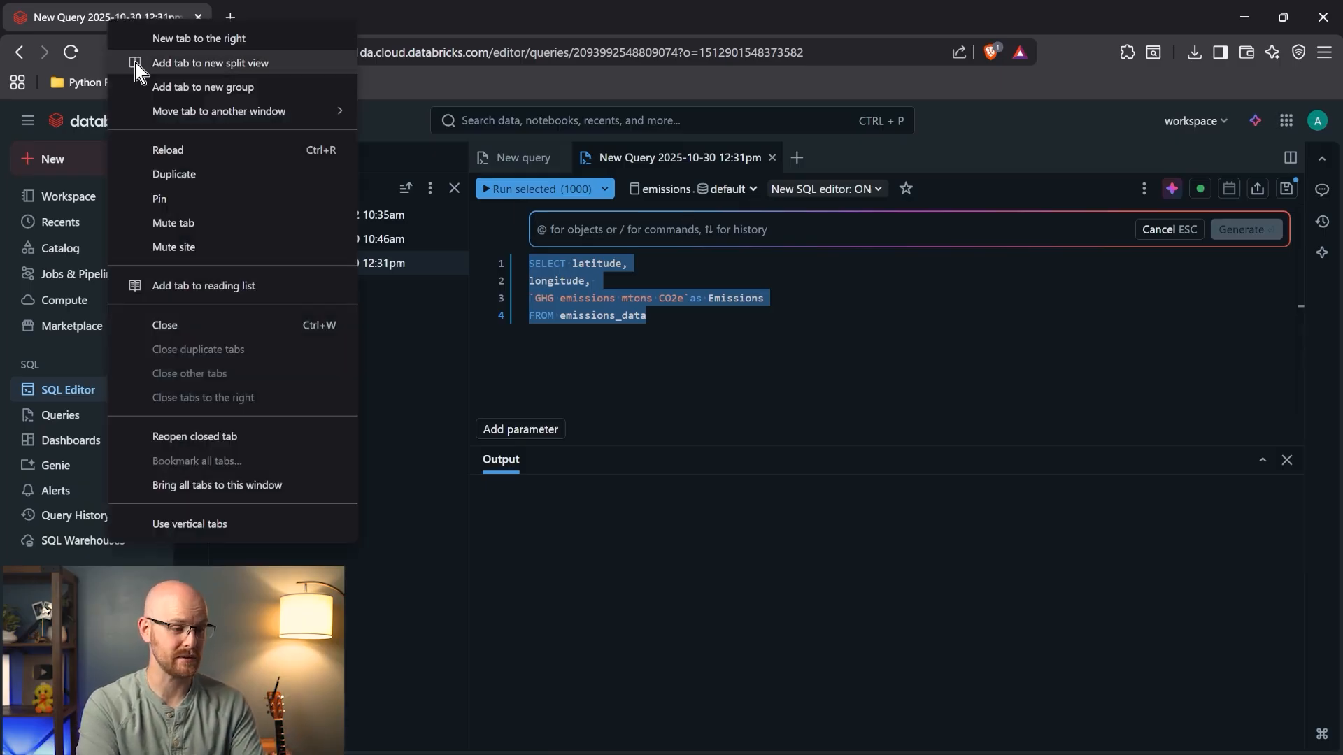
left_click(189, 174)
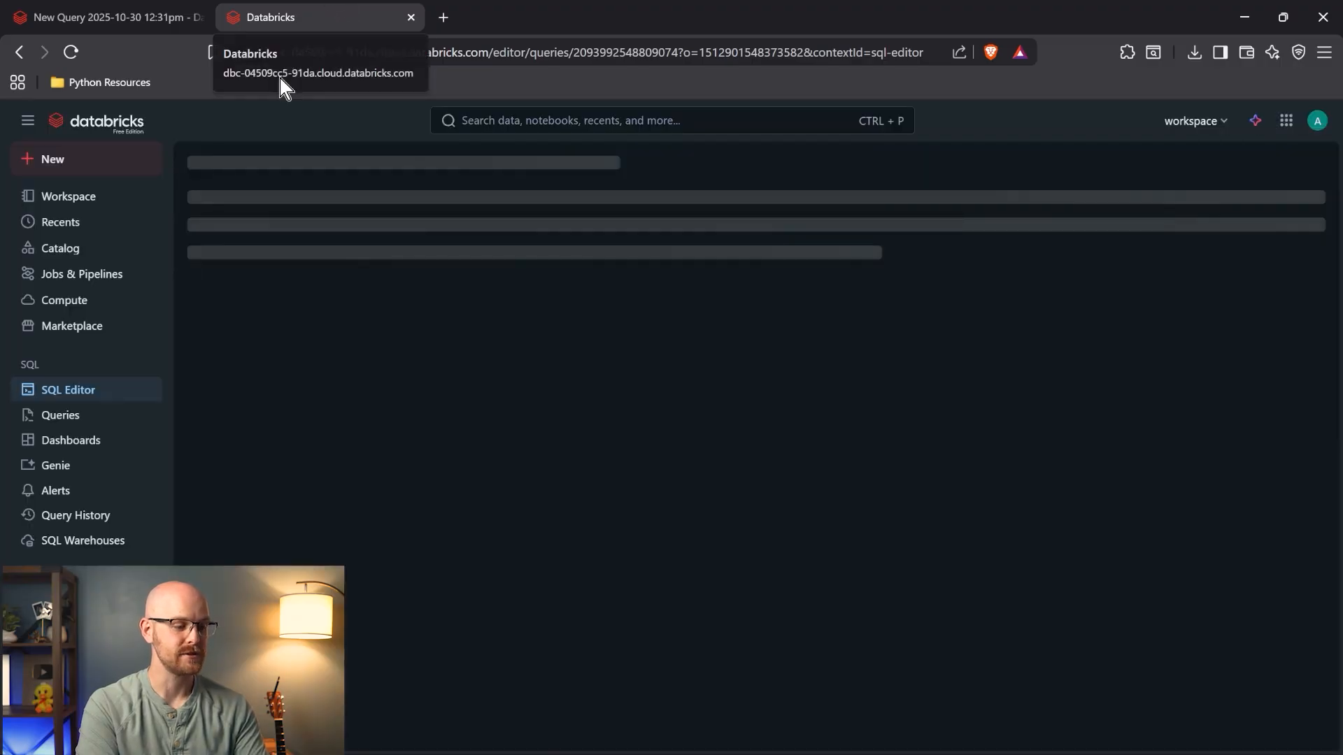
left_click(90, 253)
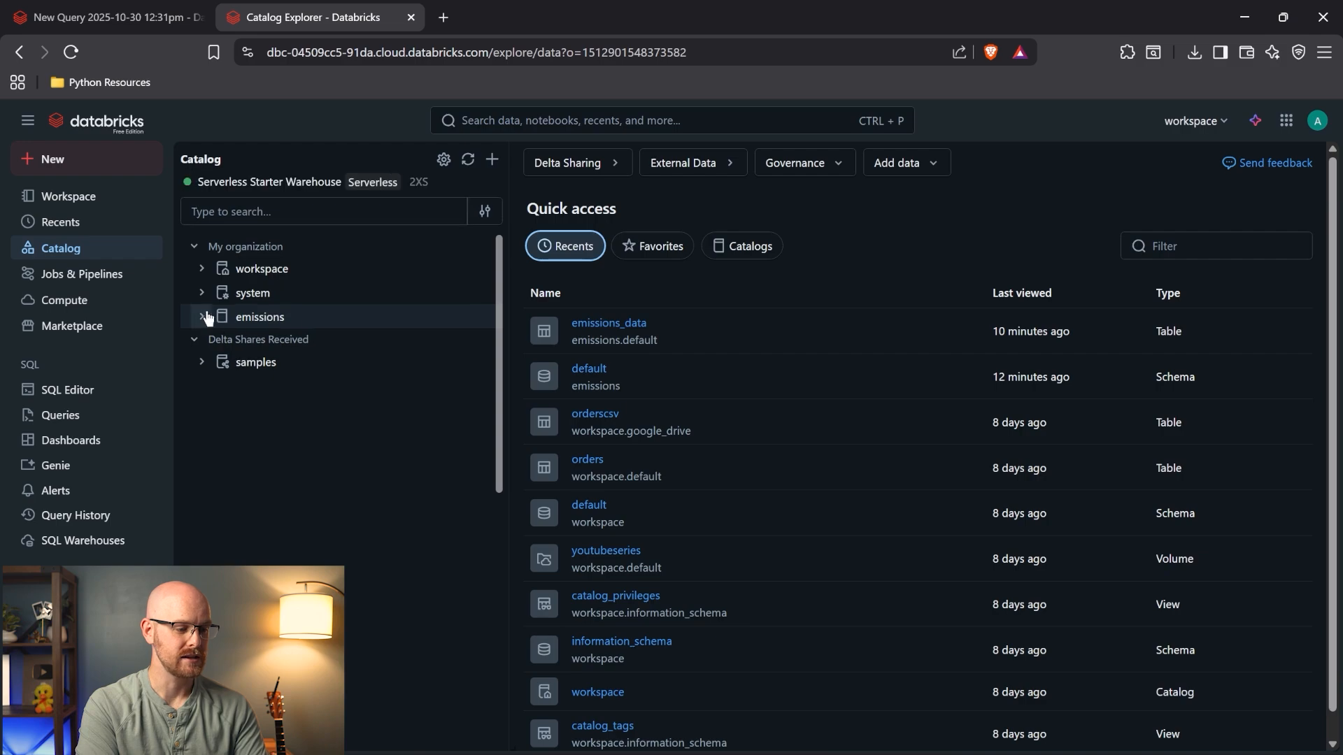
left_click(204, 317)
left_click(209, 342)
left_click(280, 365)
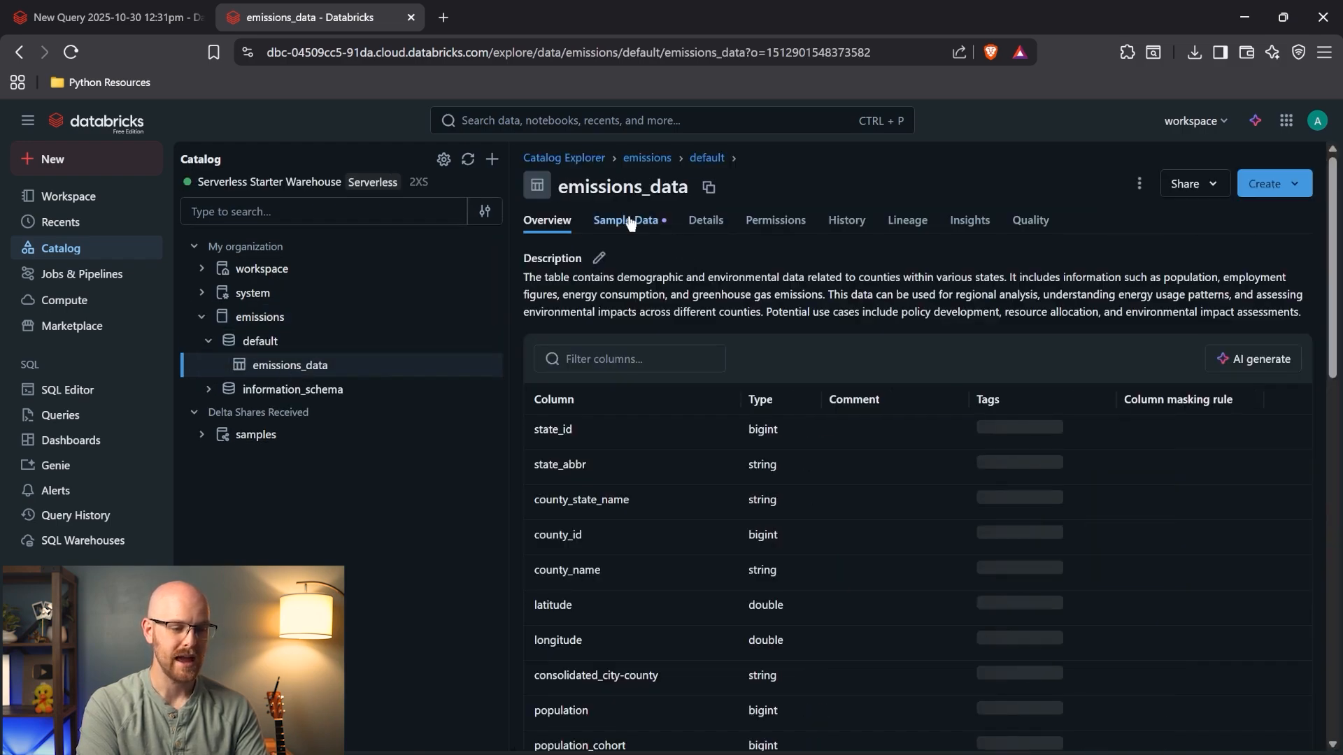
left_click(627, 221)
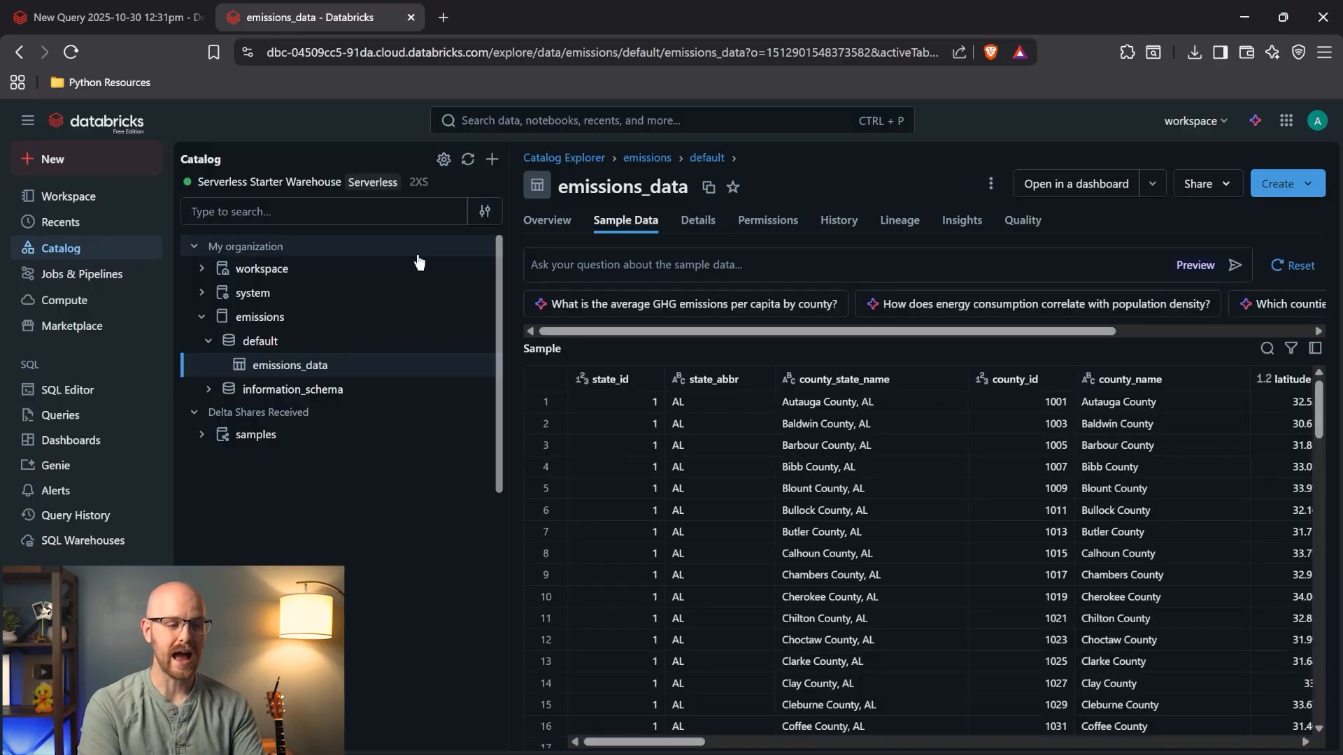
- Go back to the 12:31pm query draft and reopen its AI rewrite prompt
left_click(105, 17)
left_click(334, 7)
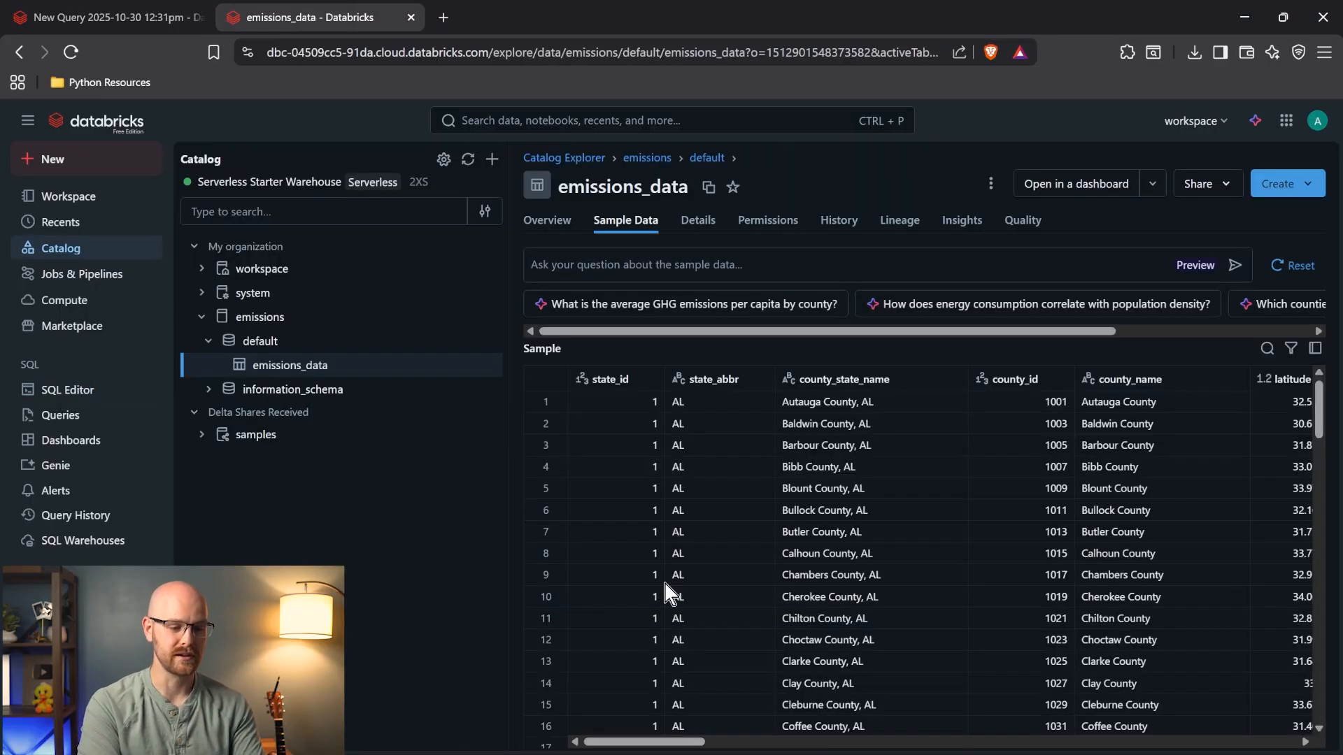
scroll(685, 627, "right", 5)
left_click(105, 17)
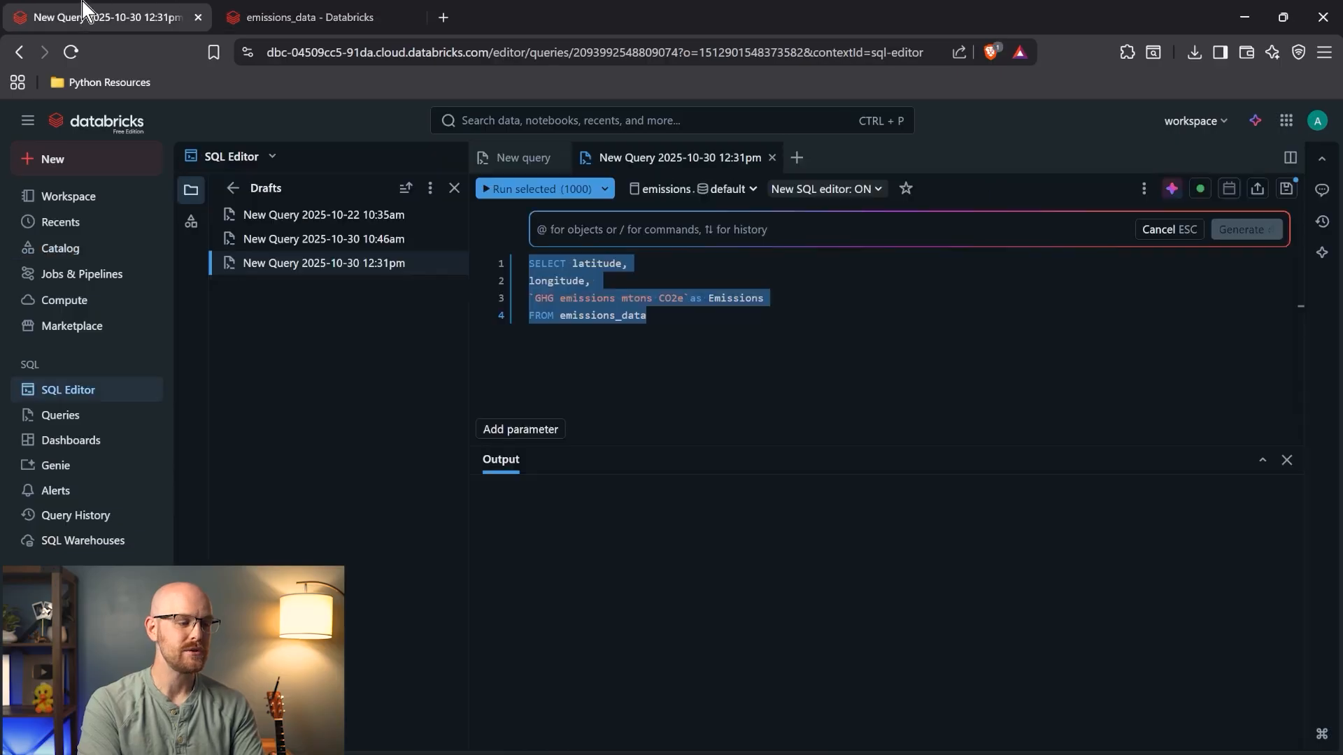
left_click(526, 161)
left_click(665, 161)
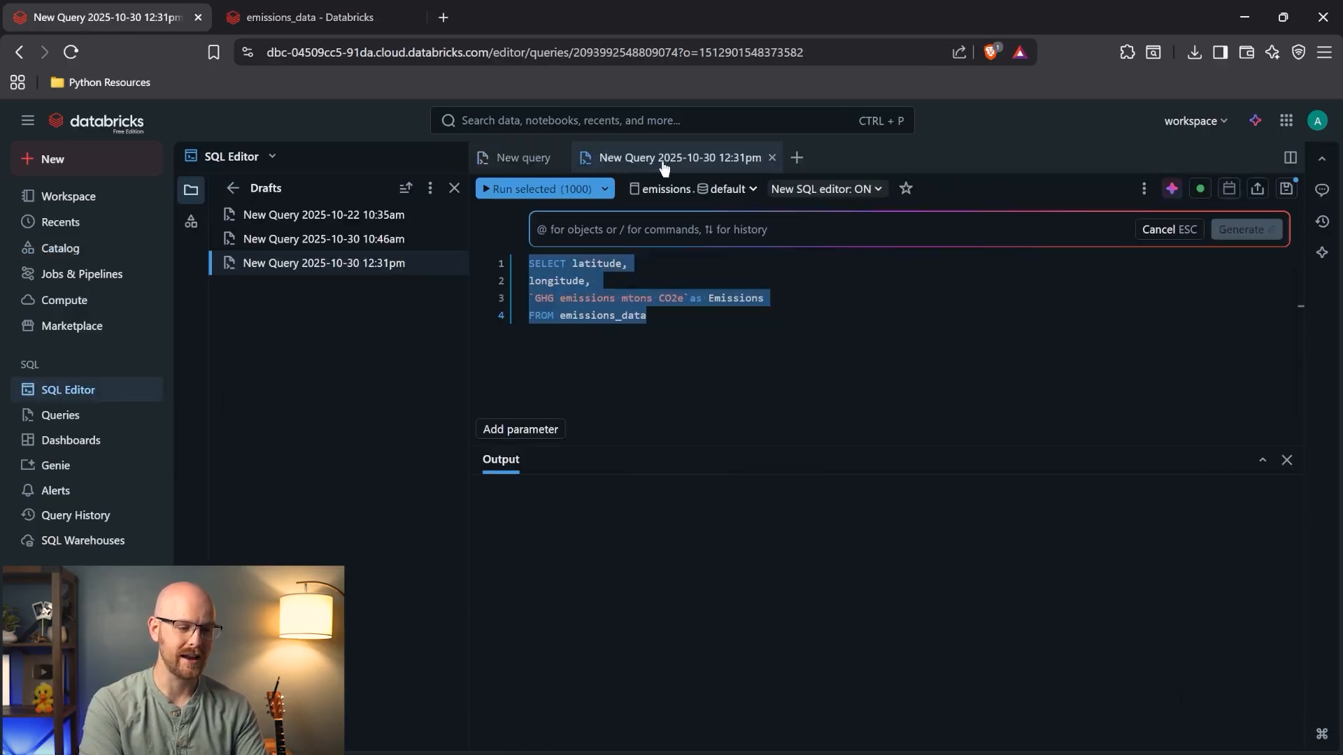
left_click(523, 157)
left_click(686, 164)
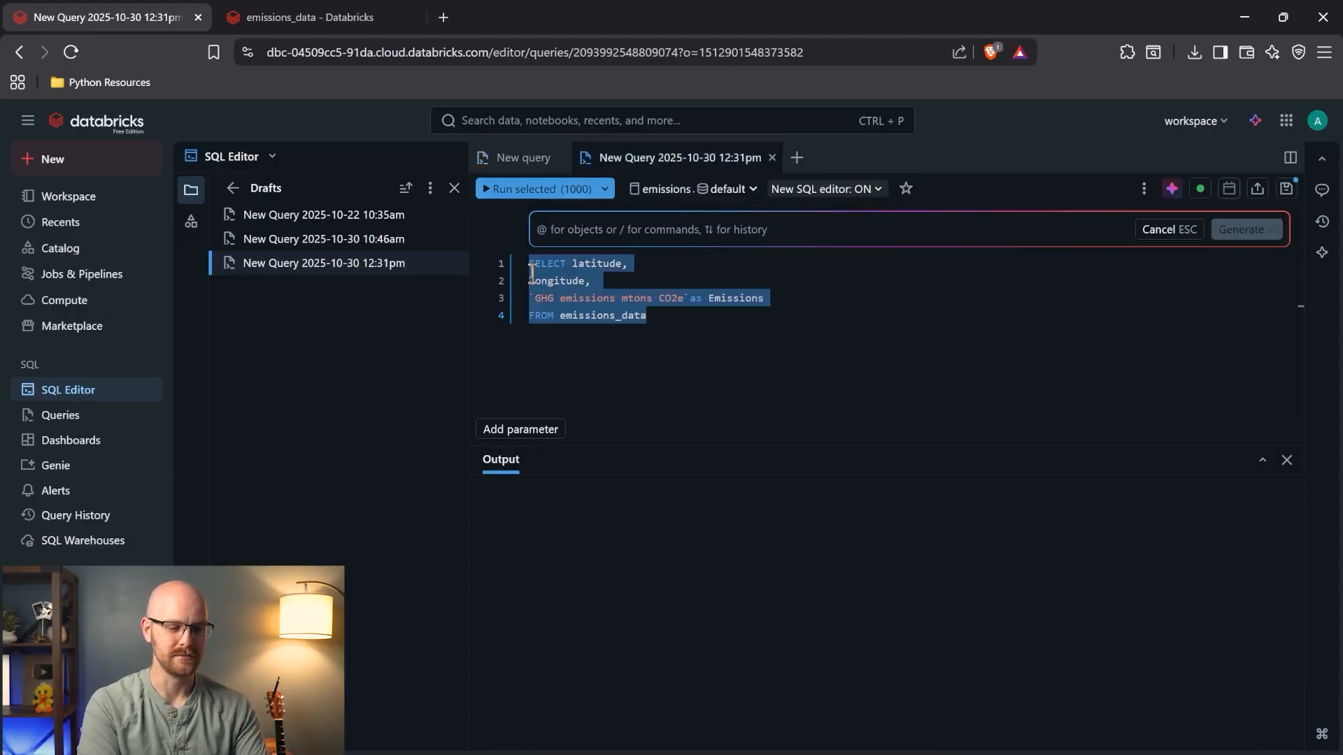
left_click(675, 317)
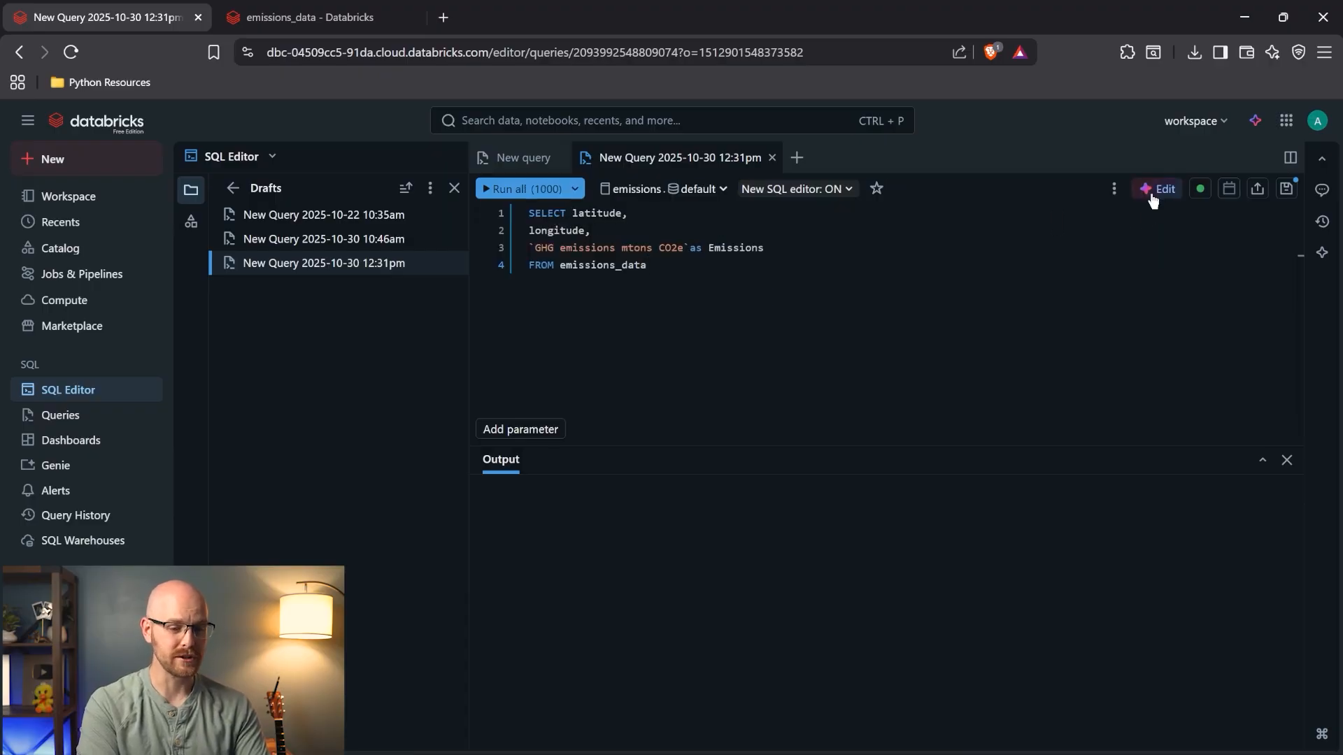
left_click(1157, 188)
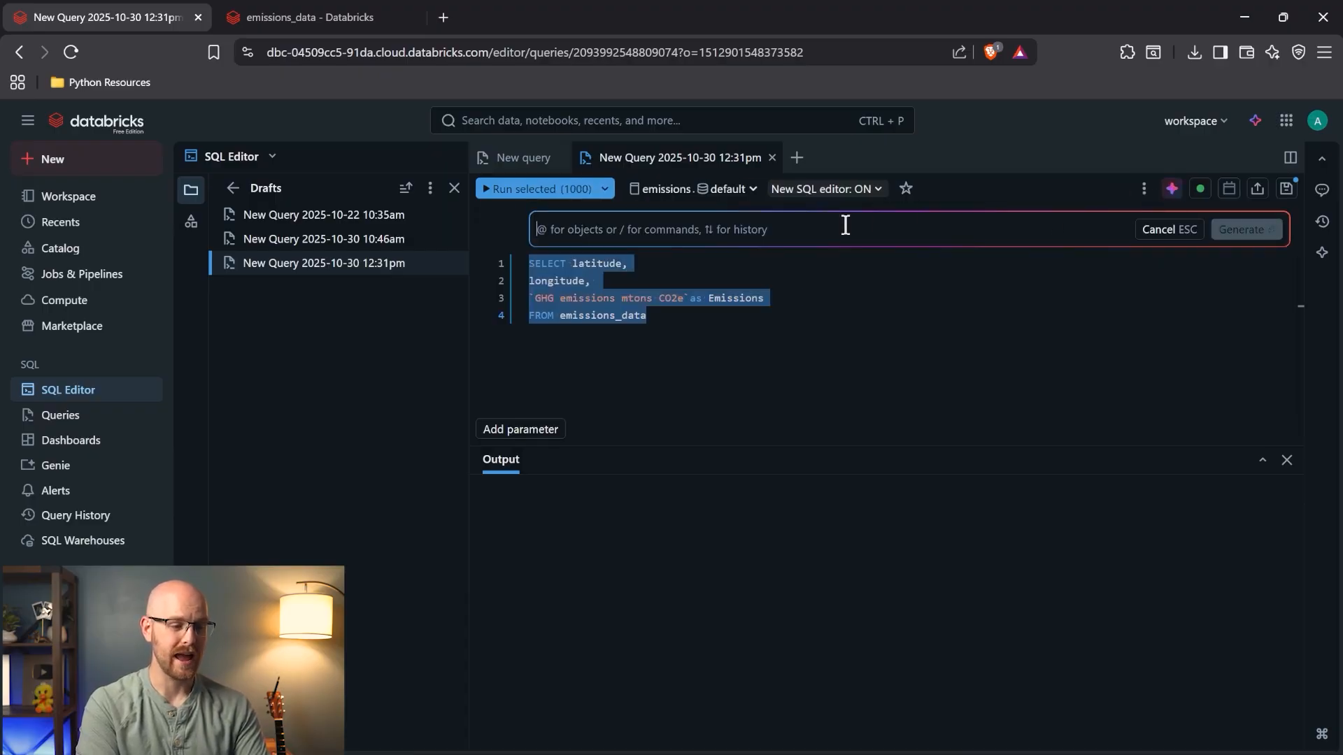
- Browse the emissions_data sample columns by scrolling sideways through the table
left_click(310, 16)
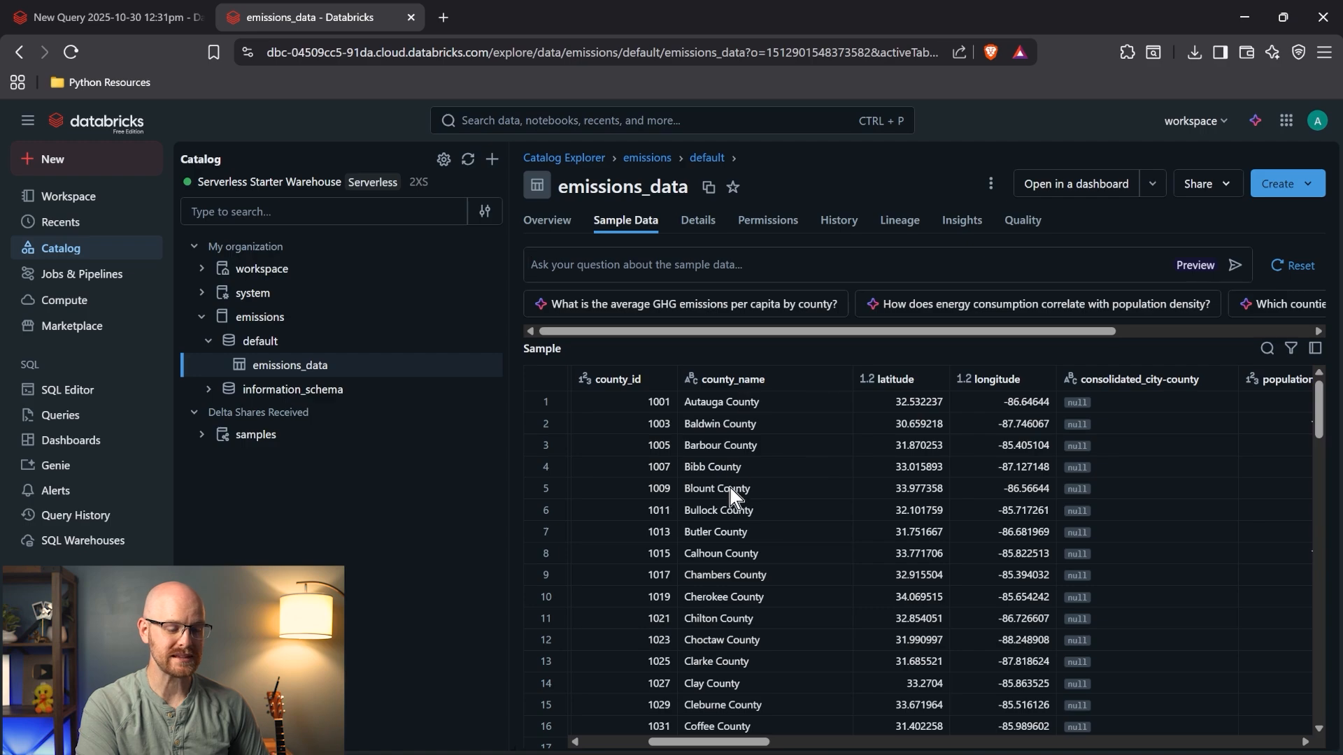
scroll(734, 506, "right", 5)
scroll(737, 515, "right", 3)
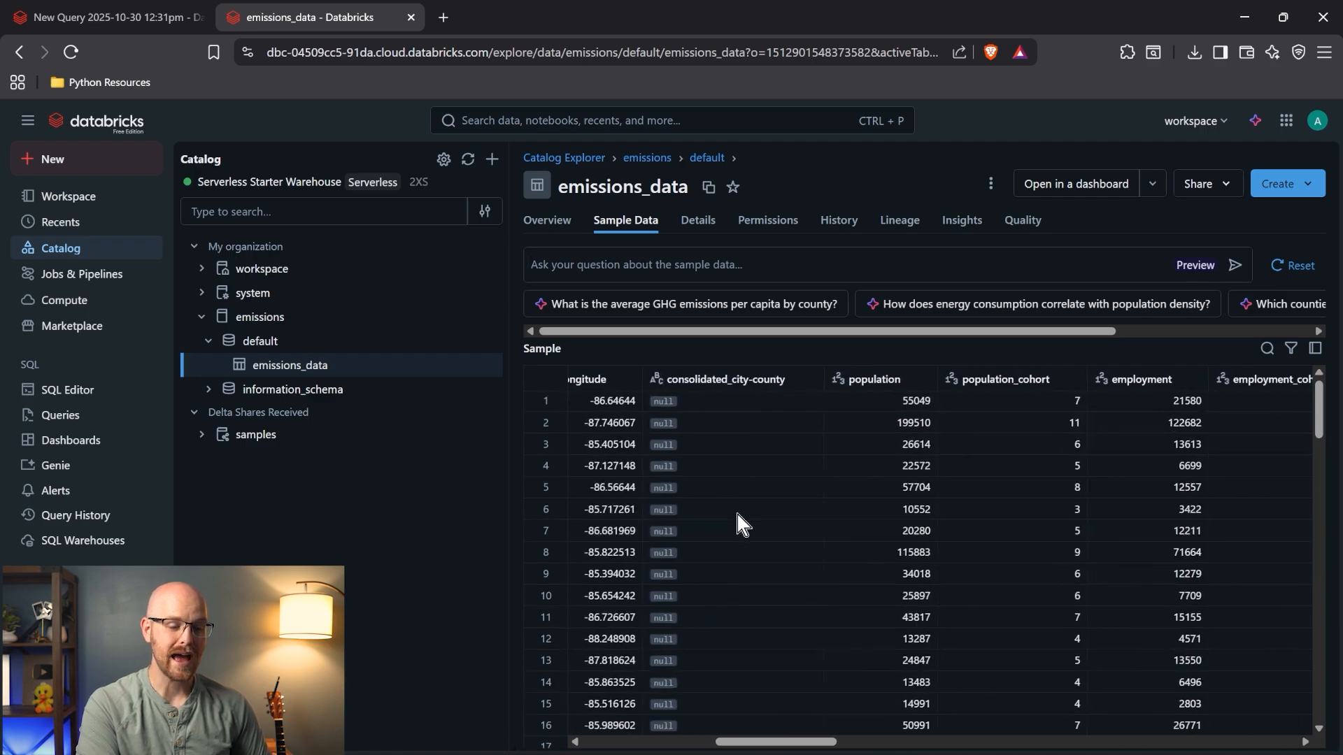
scroll(857, 511, "left", 3)
scroll(857, 521, "left", 4)
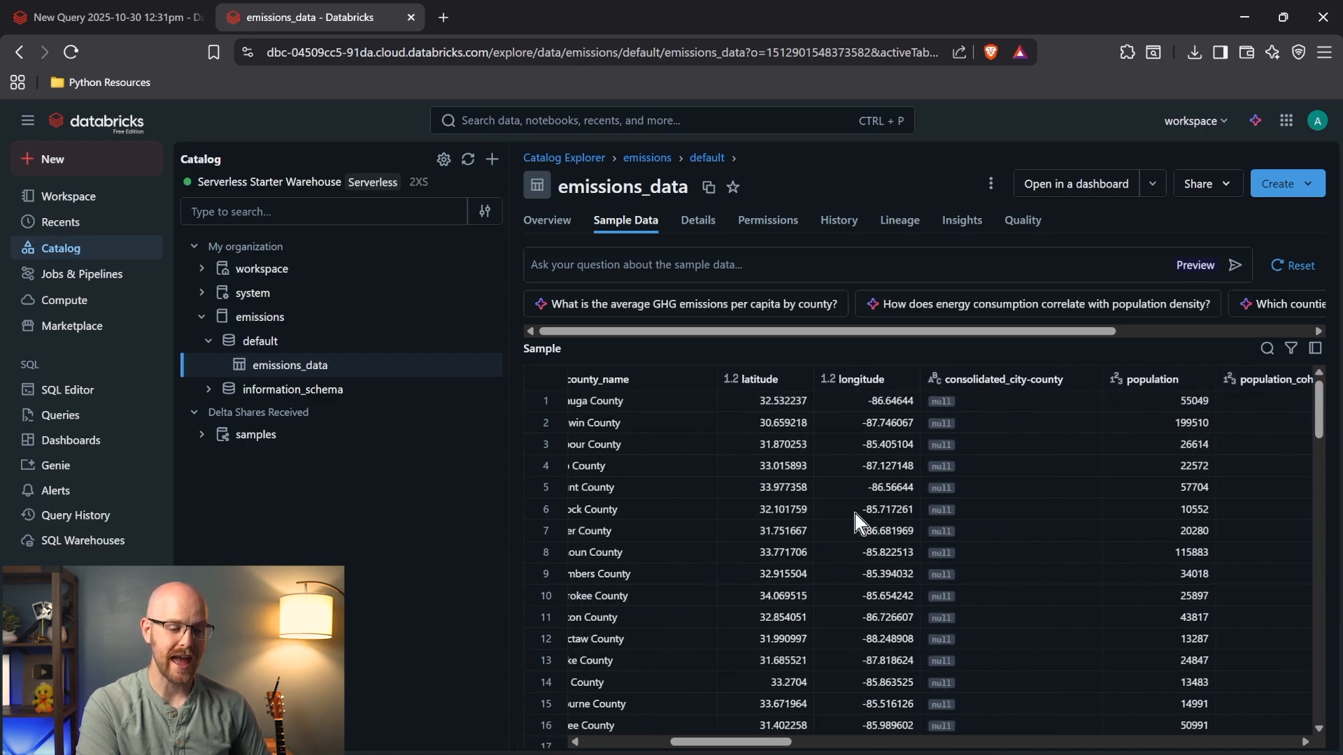
scroll(610, 409, "left", 4)
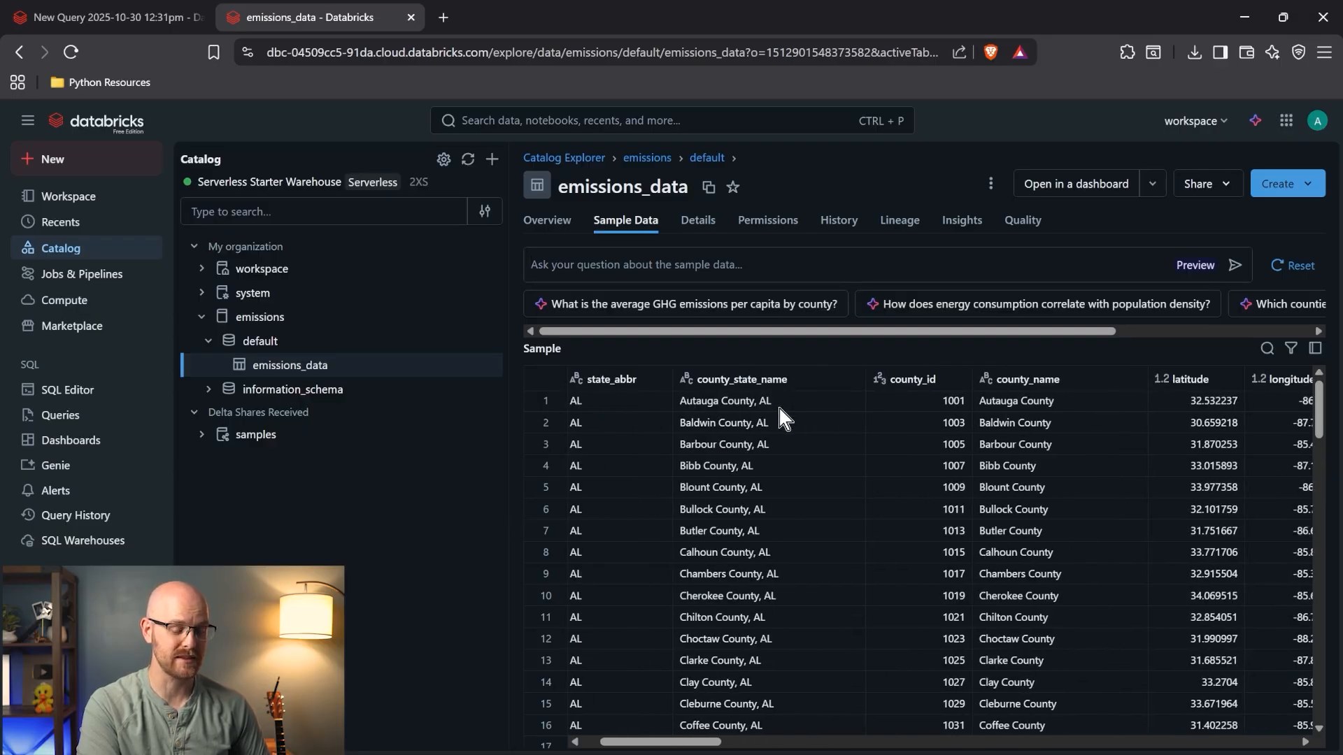
scroll(779, 408, "right", 5)
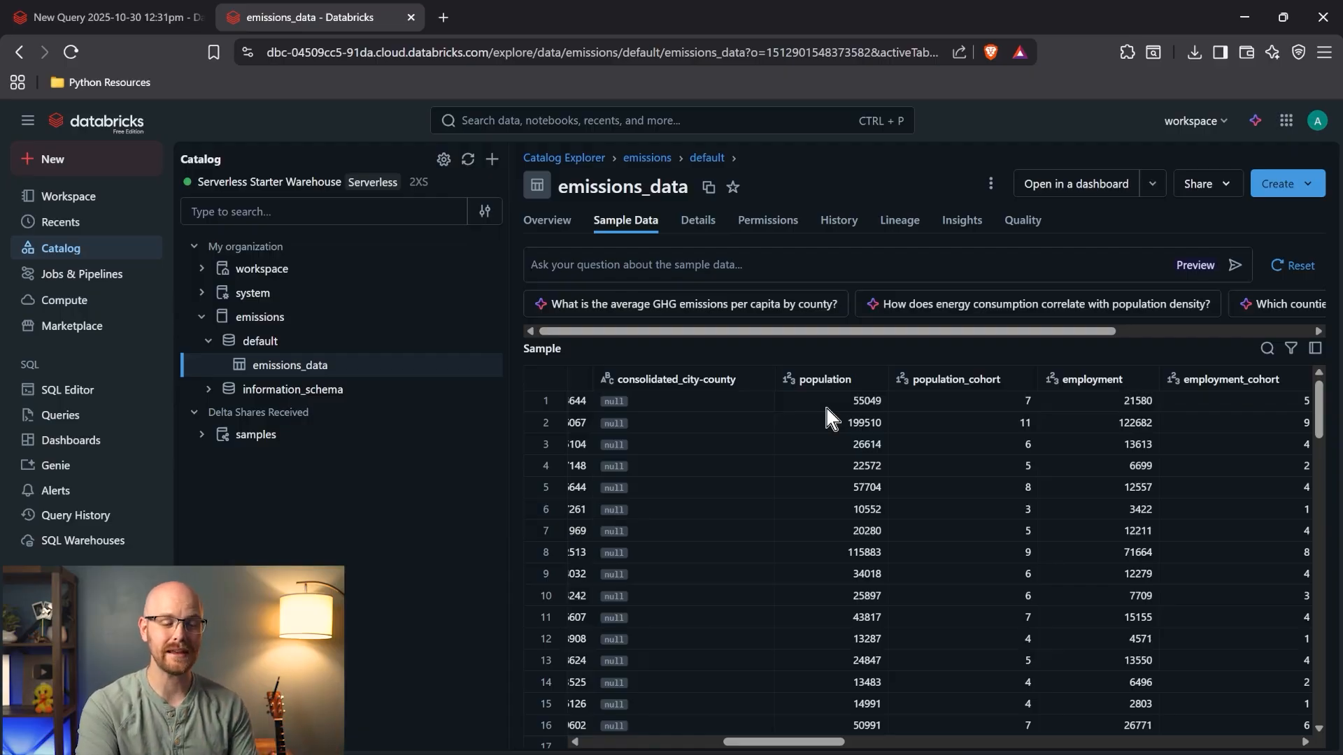
- Ask the AI for emissions per person in each county and accept the Emissions_per_person query
left_click(165, 14)
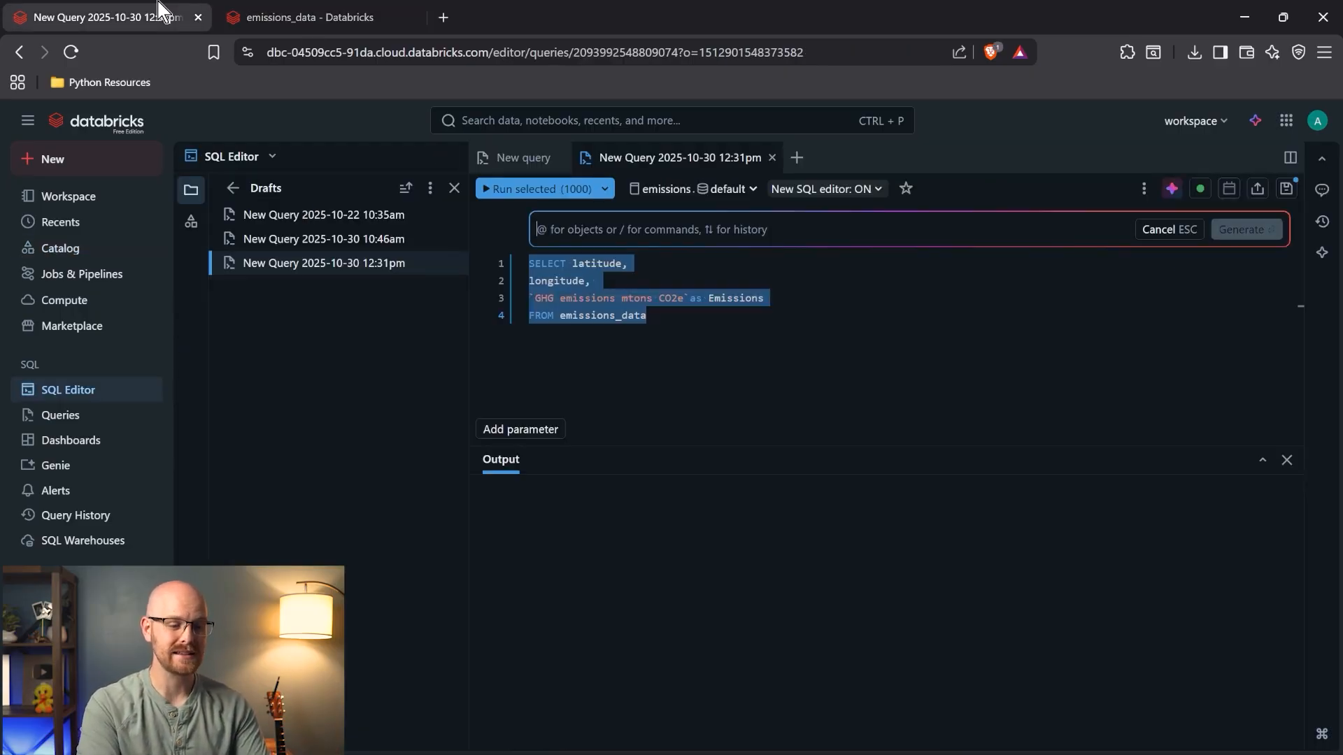
type("I want to look the emissions per person in each county.")
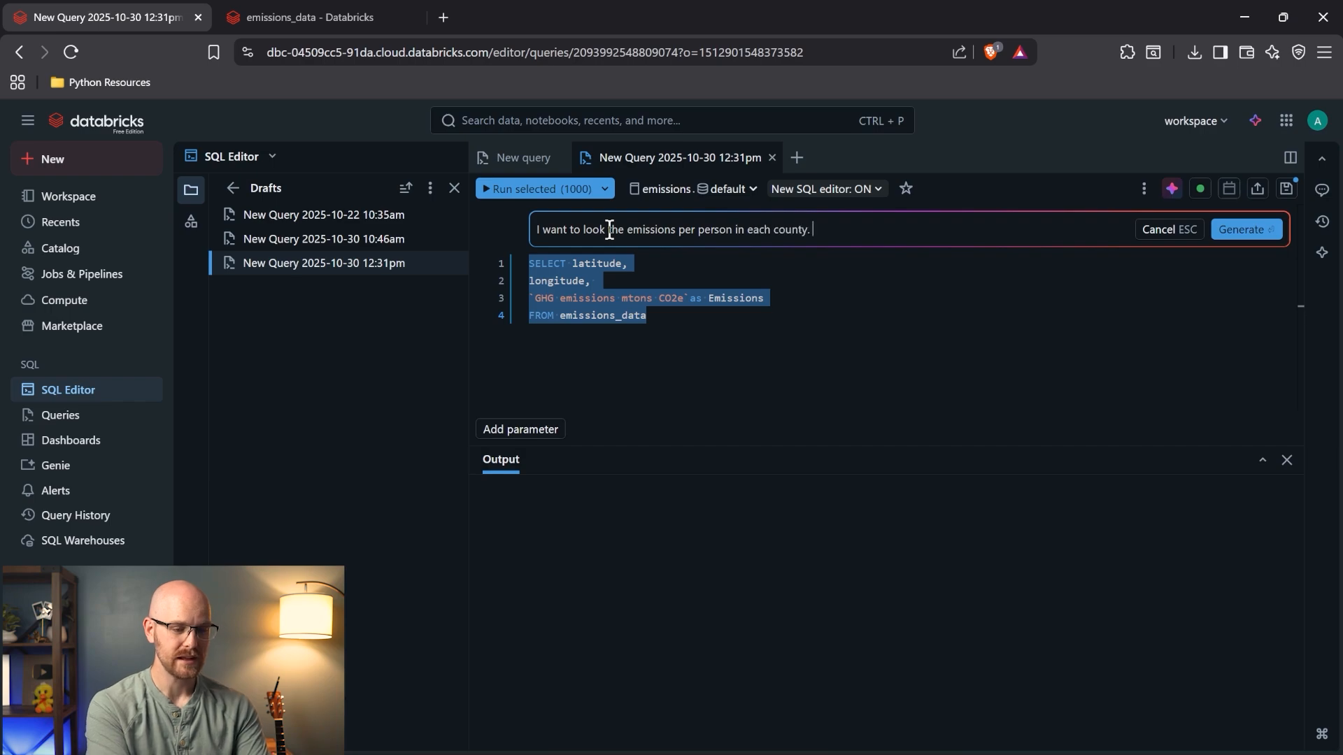
key("Return")
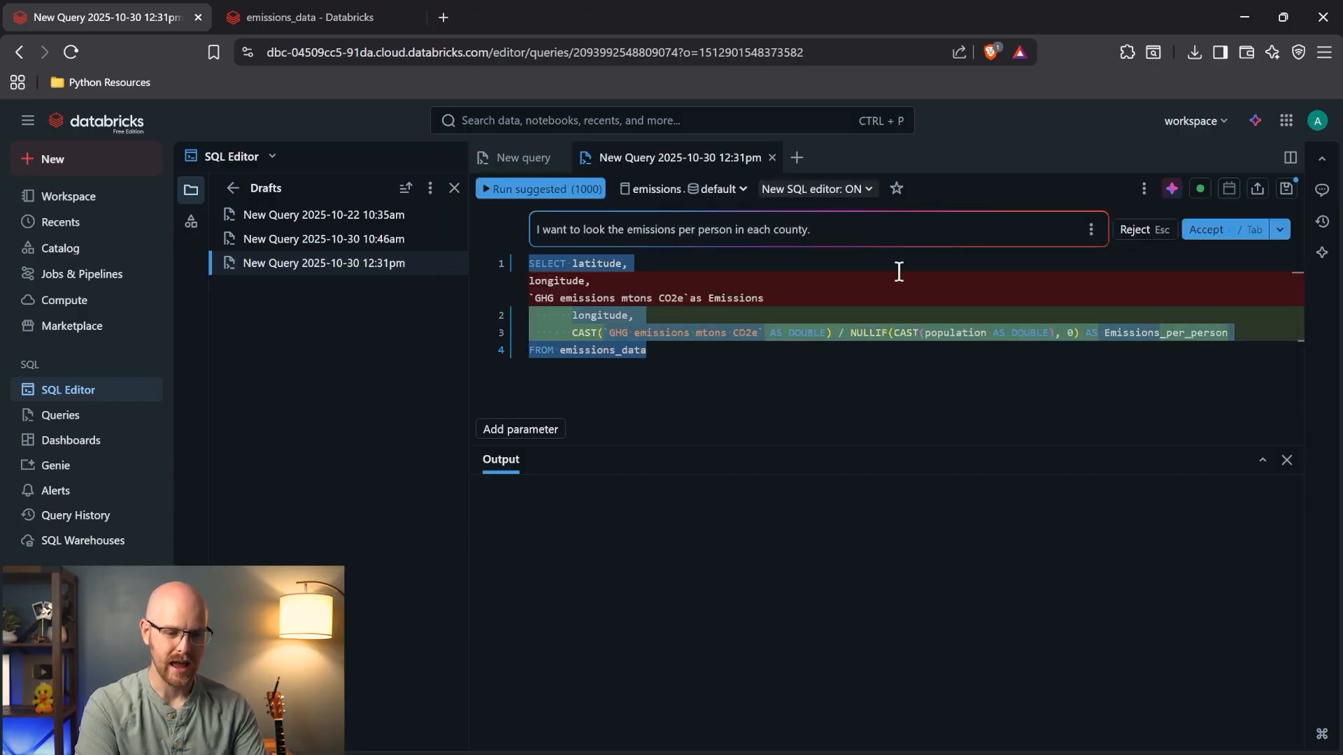
left_click(1205, 231)
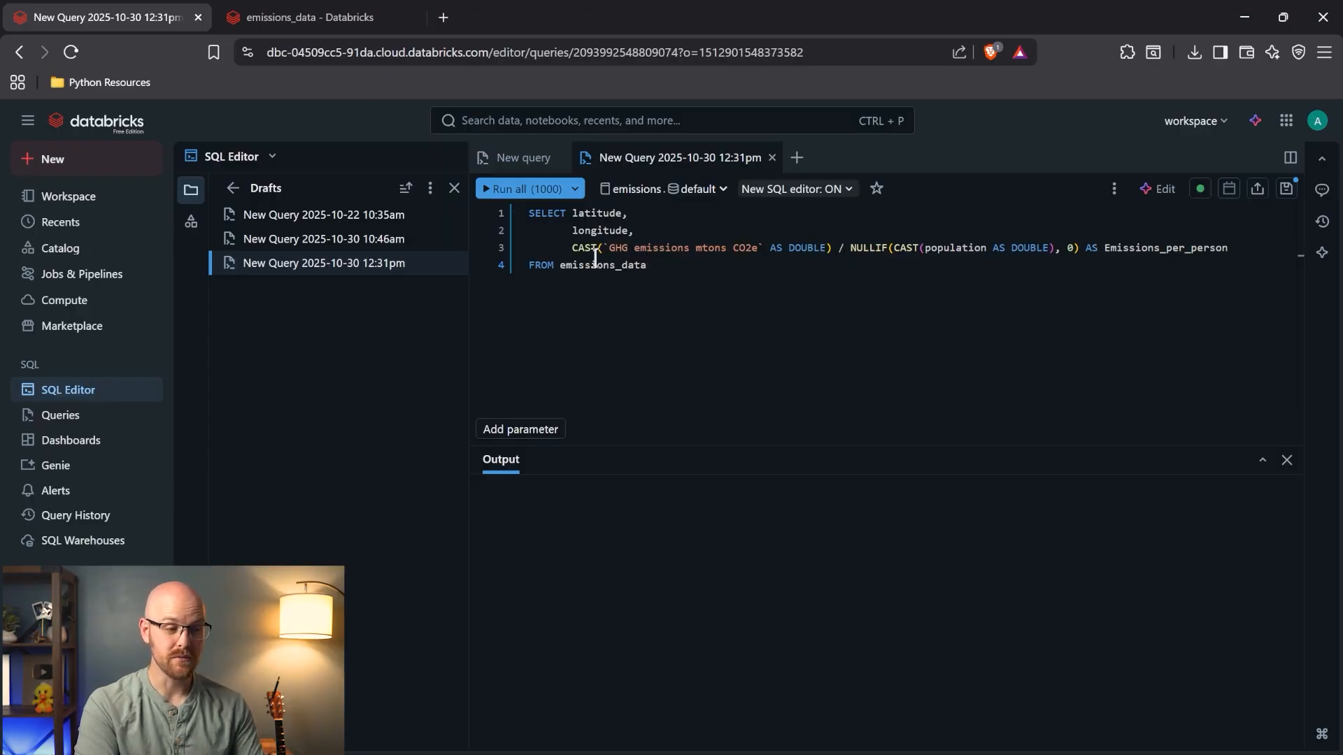
left_click(320, 20)
scroll(758, 473, "right", 10)
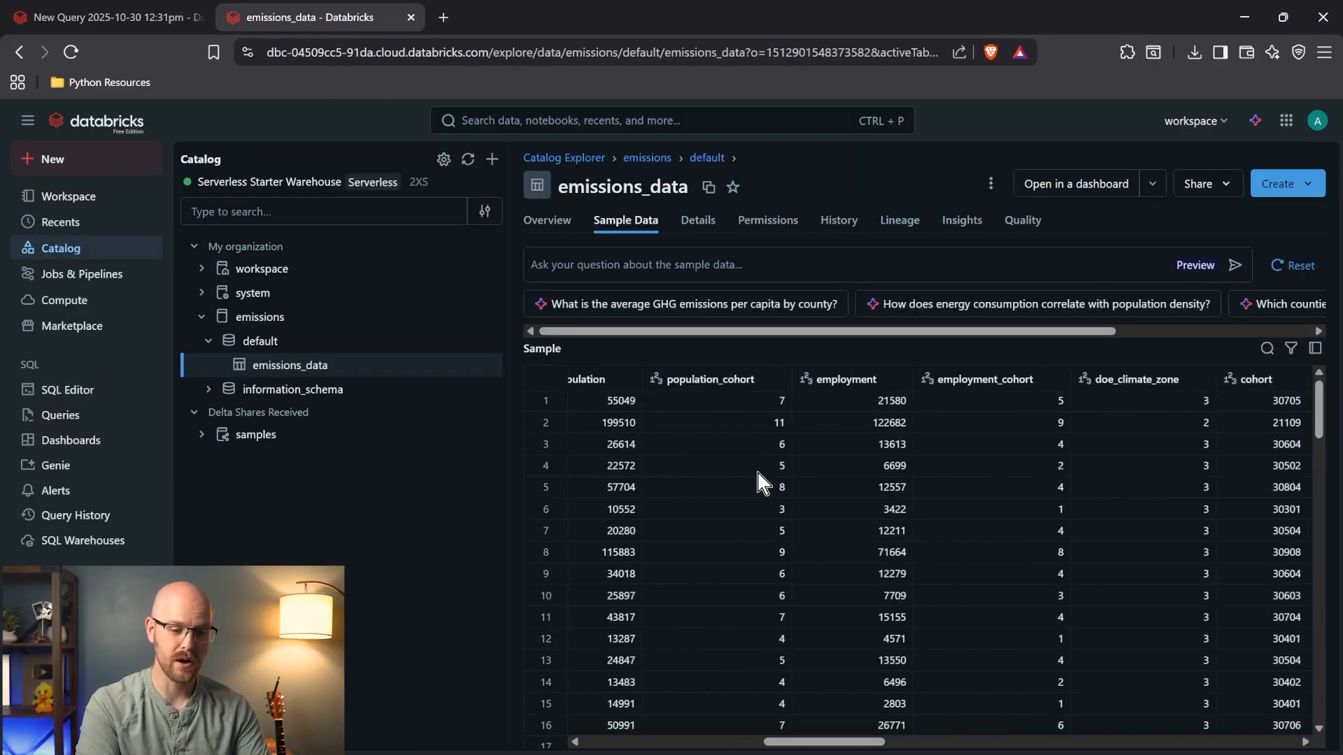
scroll(760, 481, "right", 10)
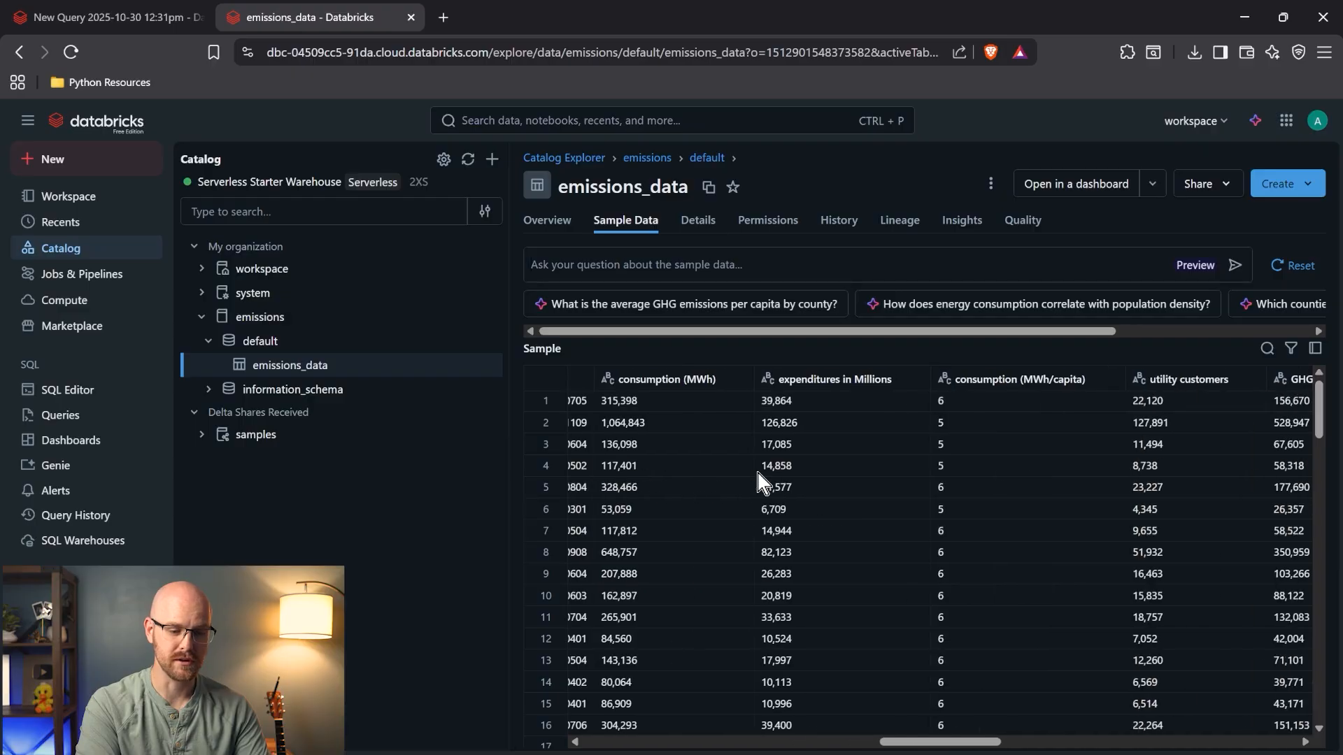
scroll(758, 476, "right", 2)
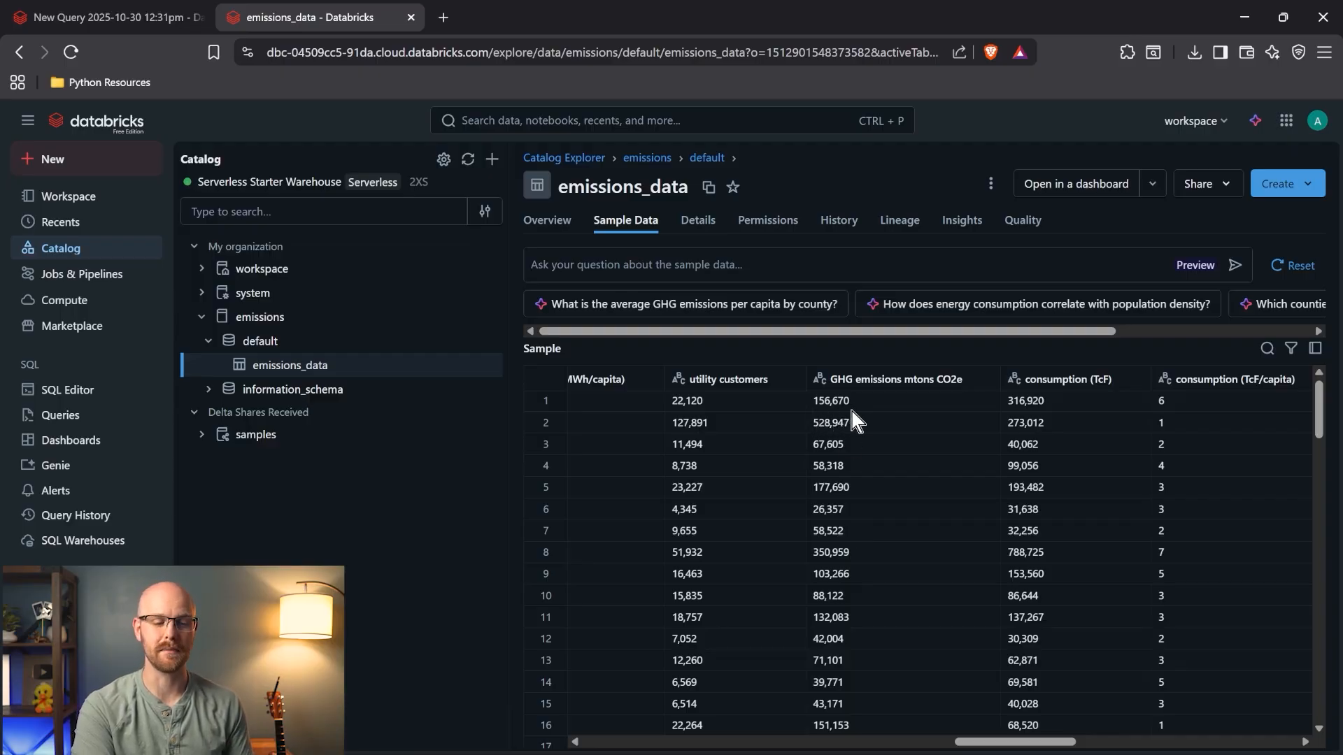
left_click(820, 385)
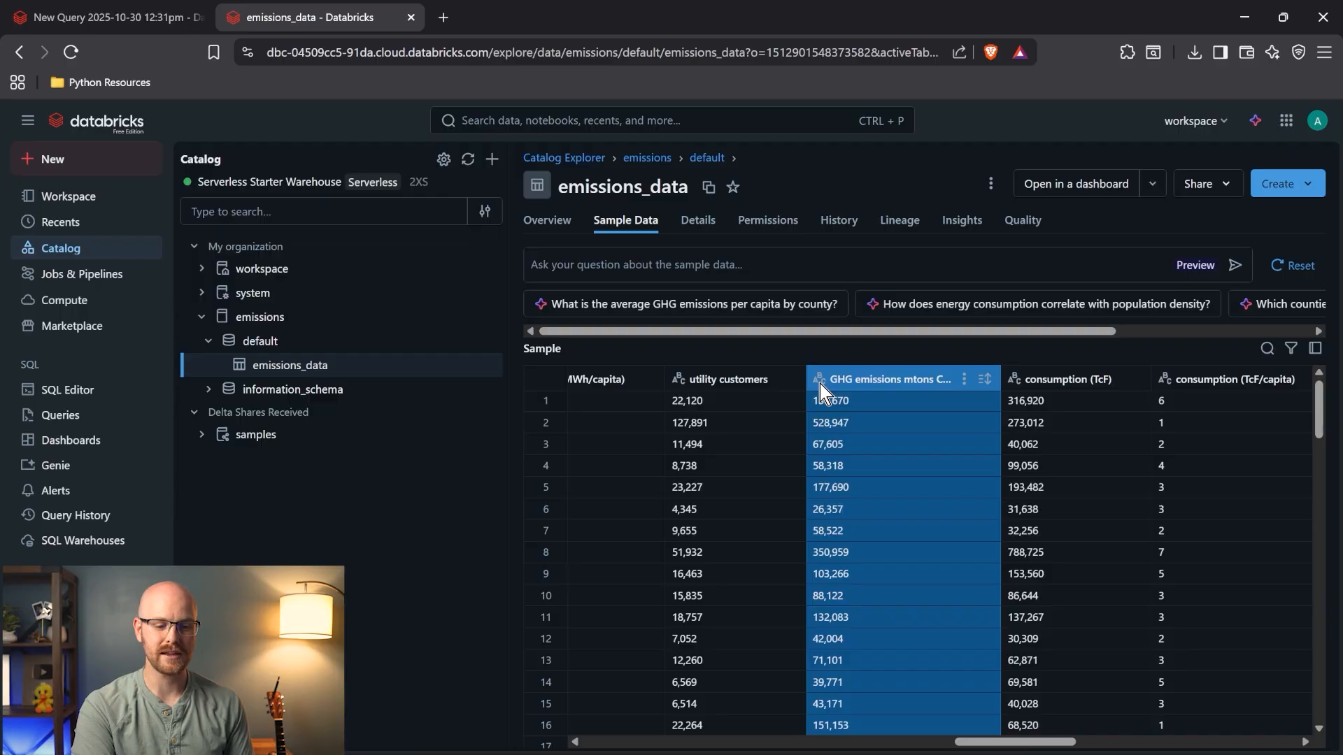
left_click(825, 353)
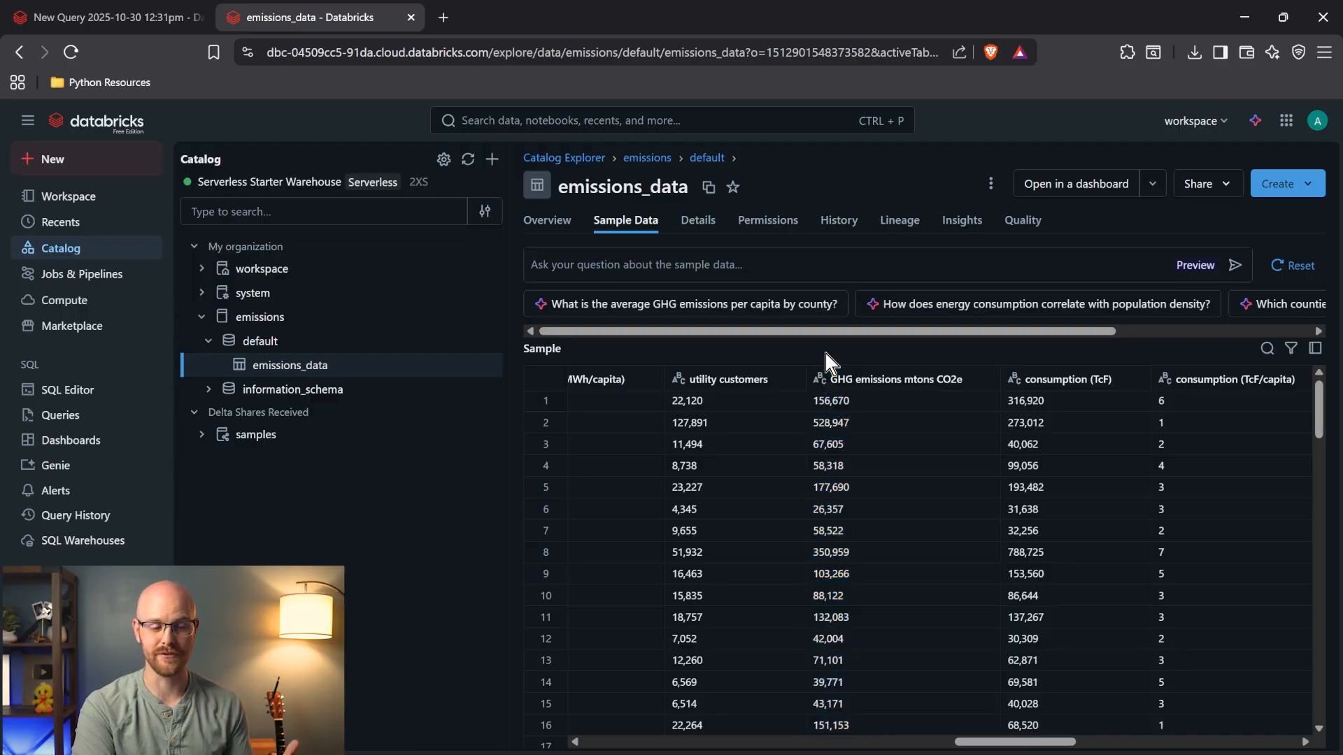
- Run the query, get CAST_INVALID_INPUT on '156,670', and compare with the raw GHG sample values
left_click(115, 17)
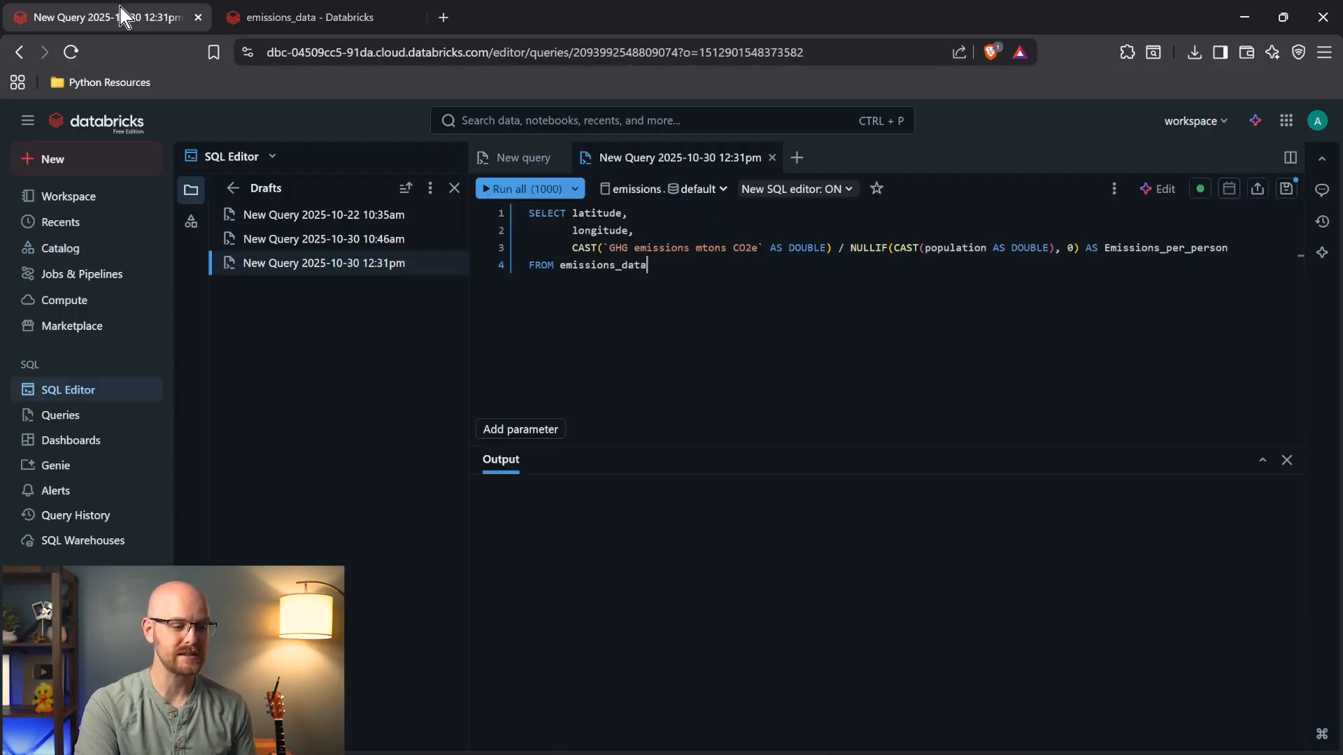
left_click(518, 189)
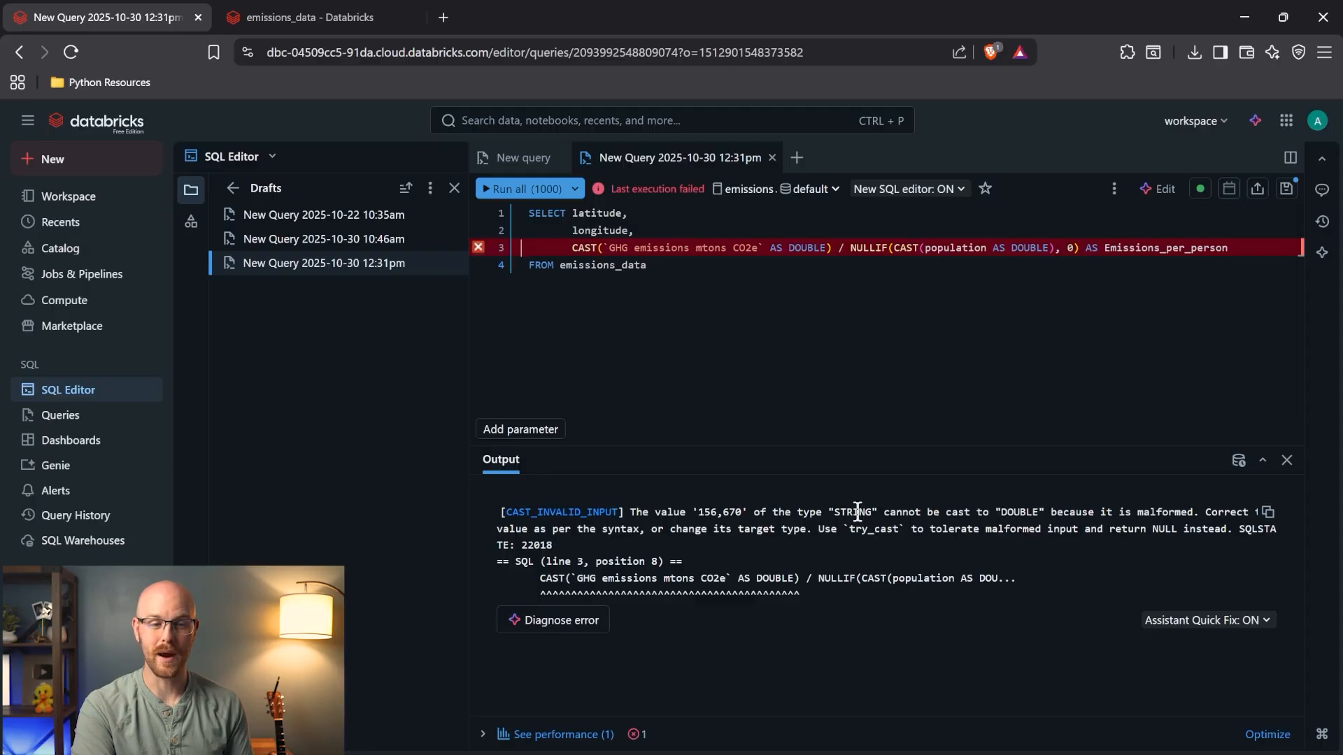
left_click(330, 20)
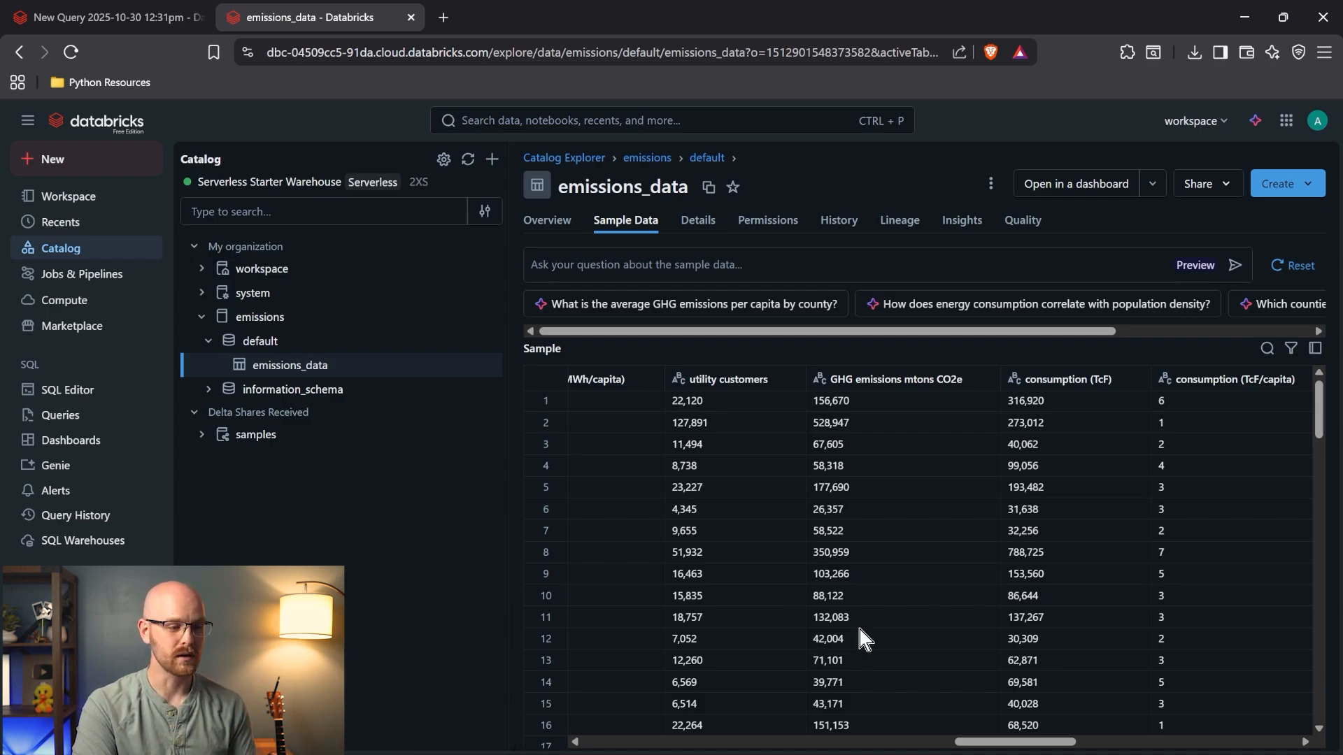
left_click(126, 28)
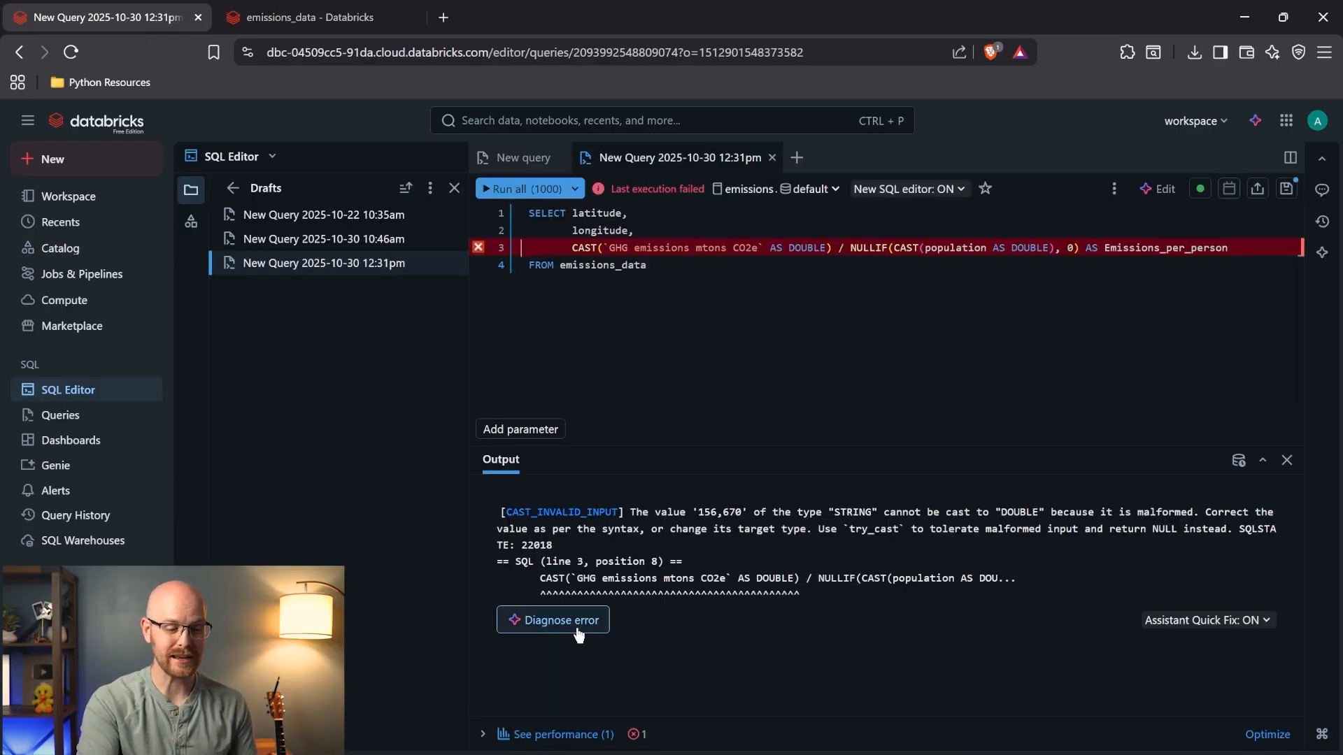
- Have the assistant diagnose the cast error, apply its REPLACE comma-stripping fix, then close the panel
left_click(557, 619)
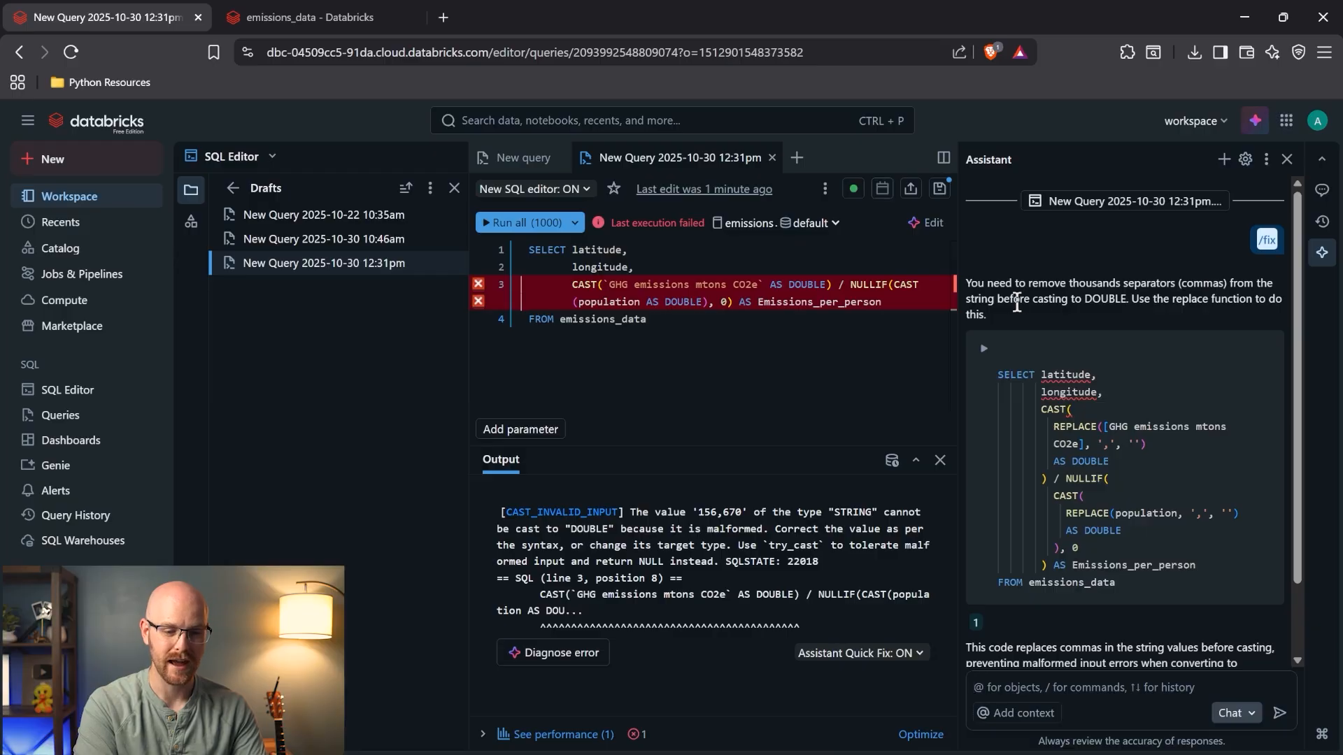
scroll(1131, 302, "down", 1)
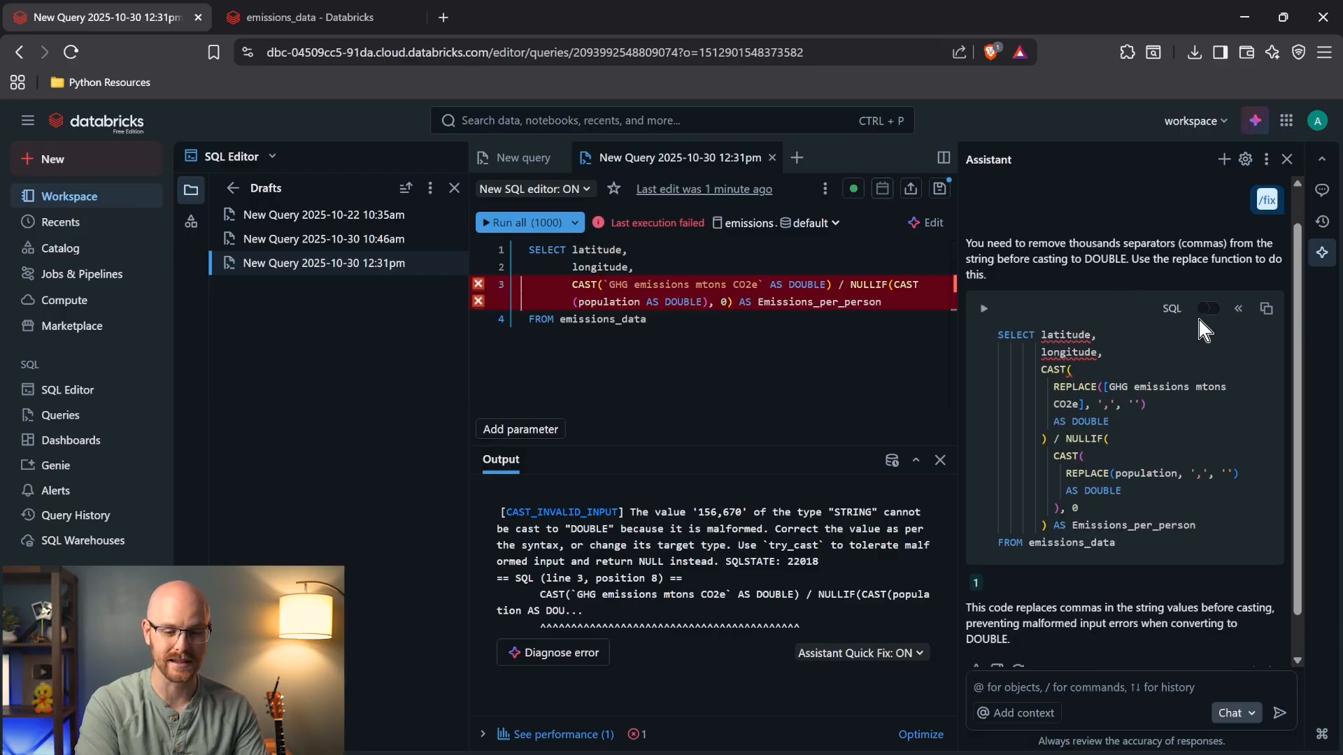
left_click(1236, 311)
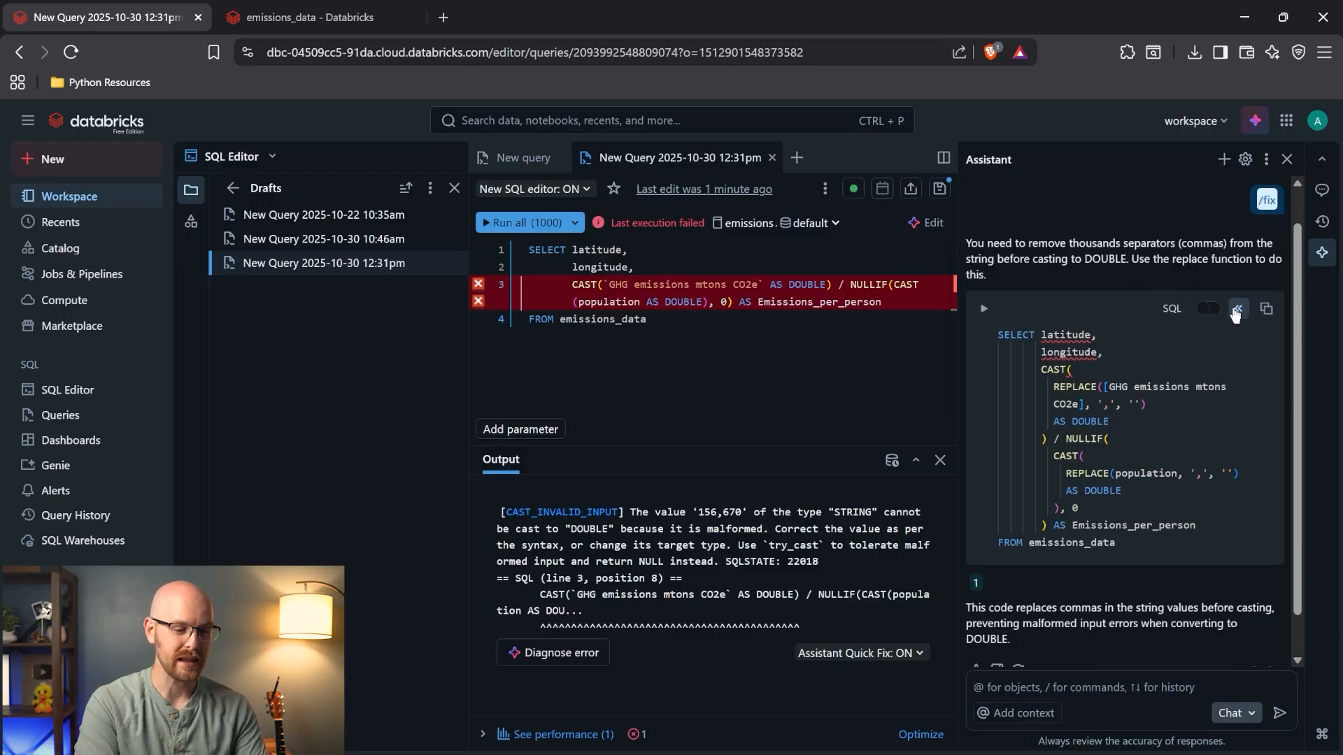
left_click(1286, 162)
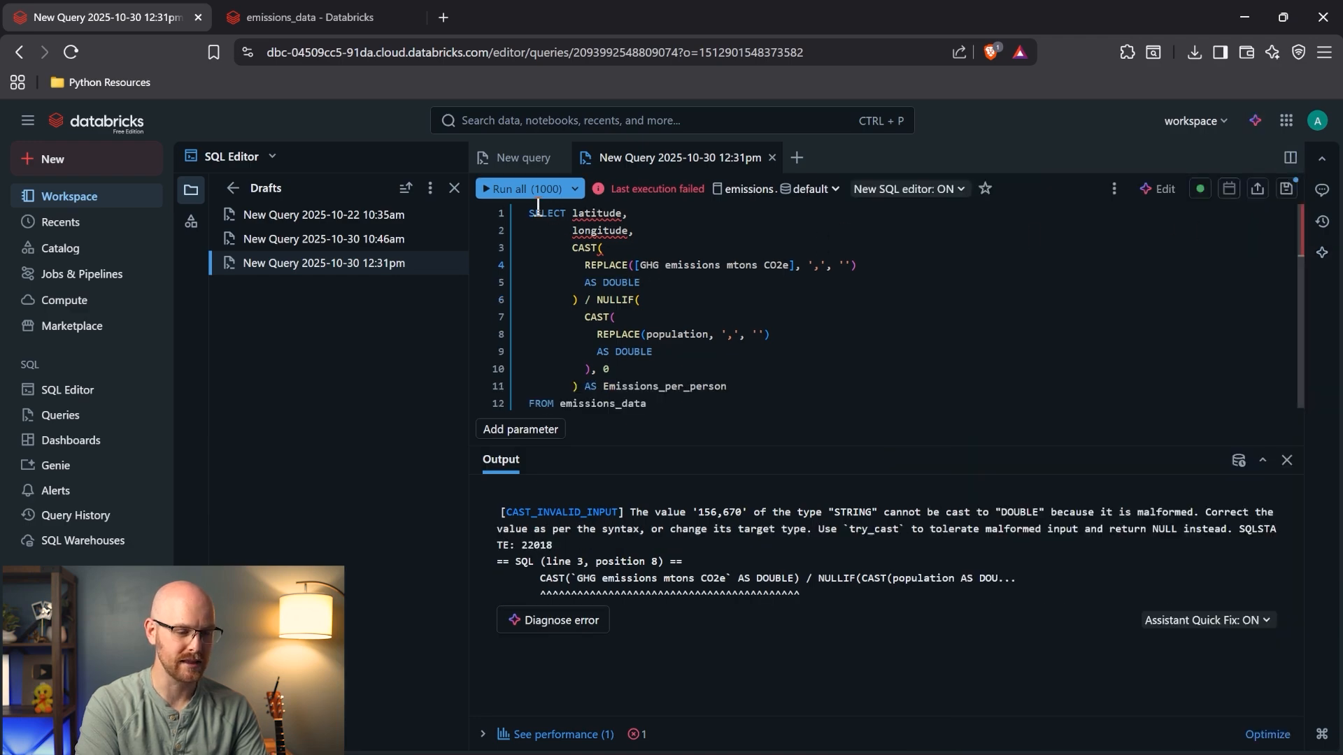
- Compare the original and comma-stripping calculations with undo and redo, keeping the REPLACE fix
left_click_drag(641, 231, 574, 217)
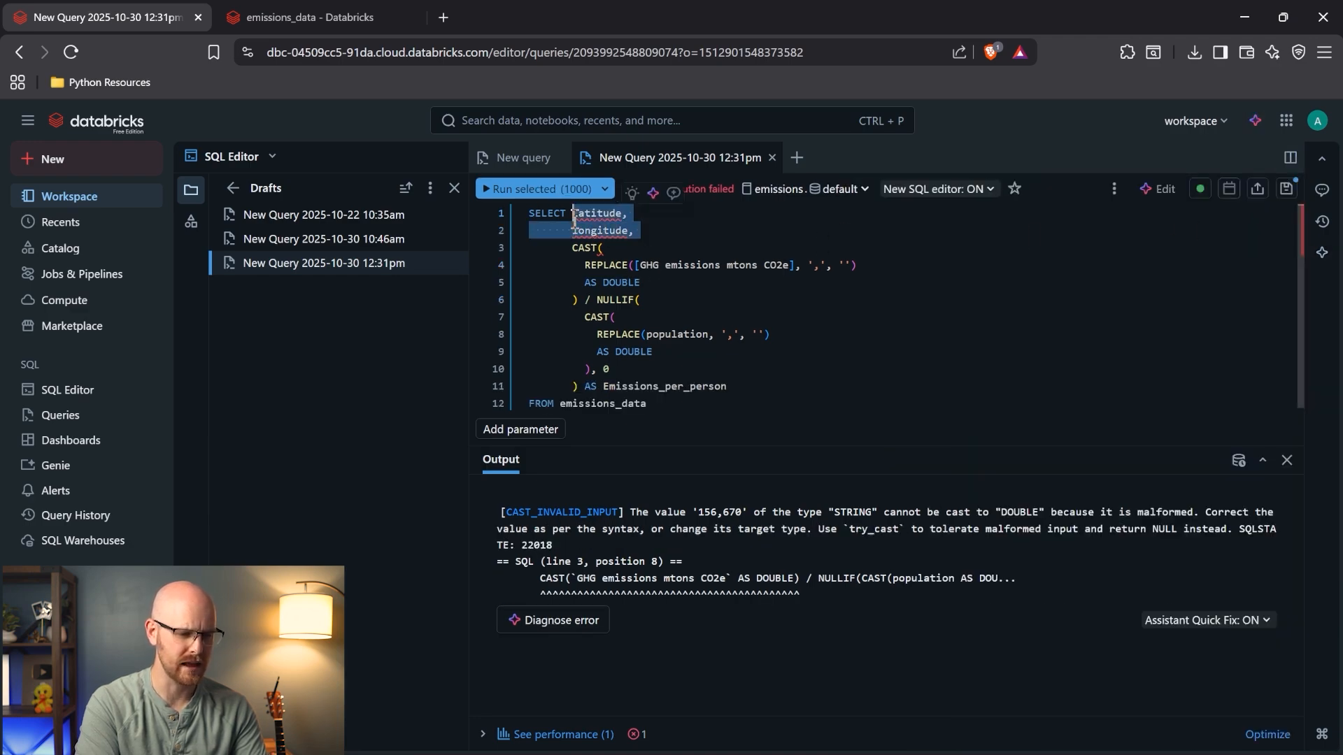
left_click(668, 330)
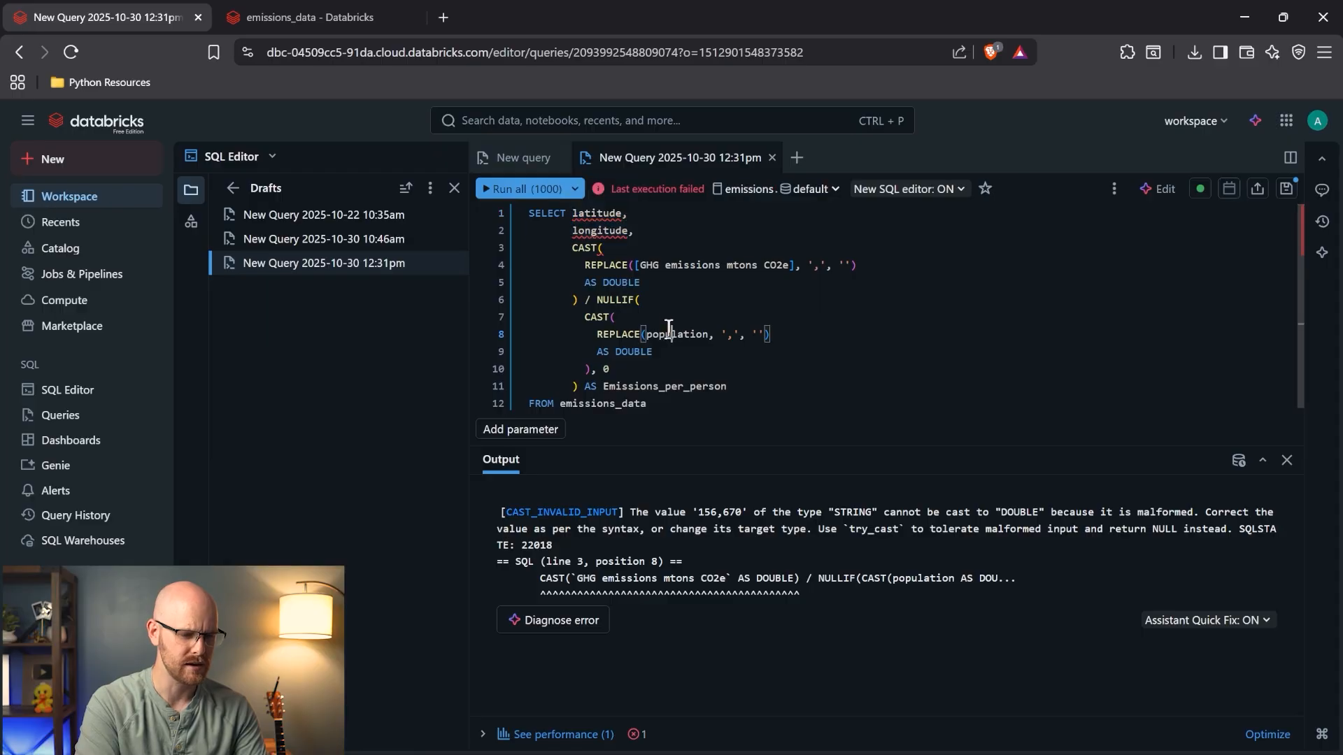
key("ctrl+z")
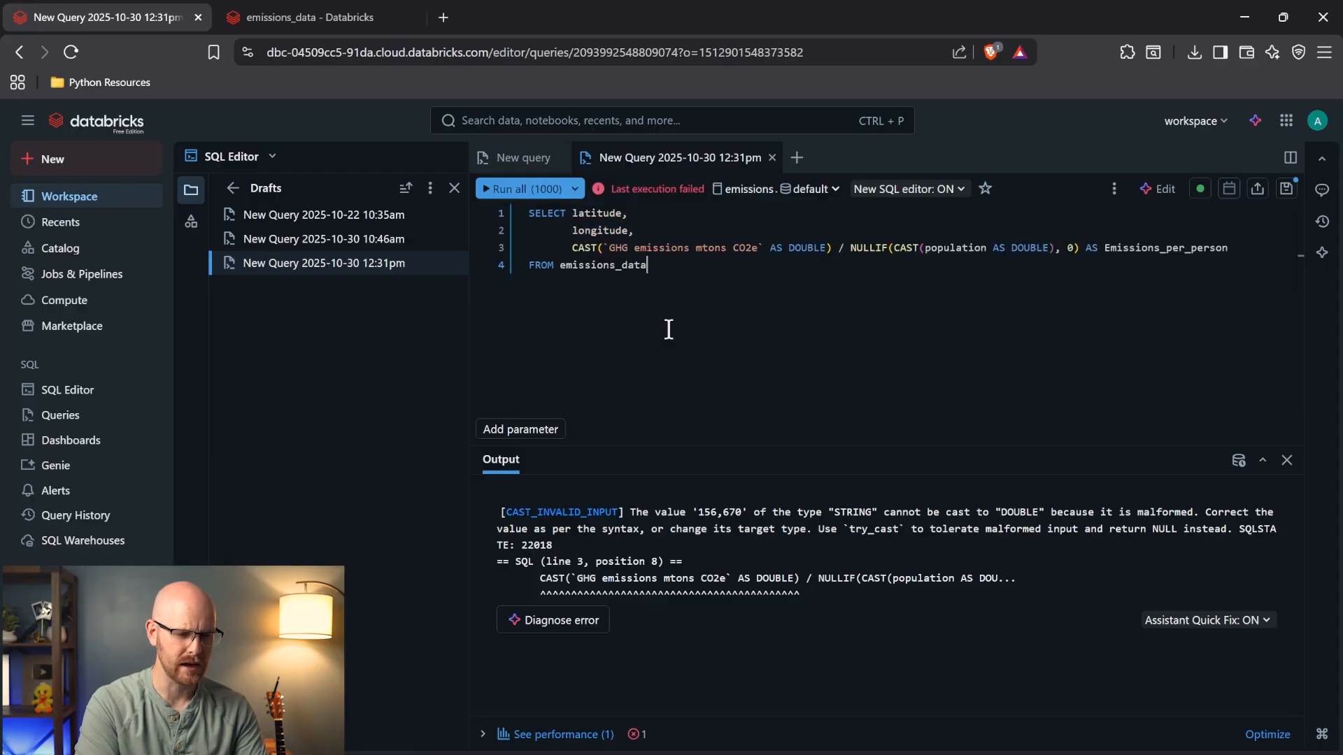
left_click_drag(641, 232, 573, 218)
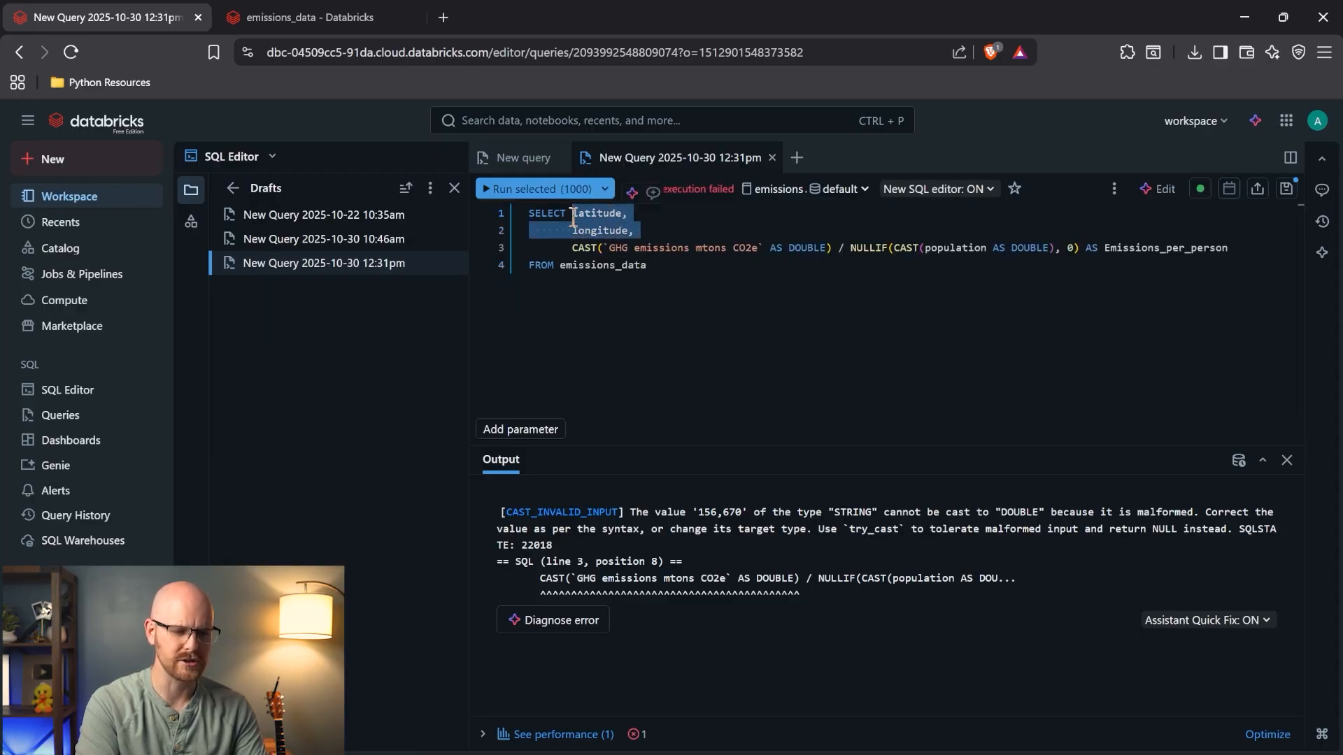
left_click(572, 248)
left_click(1229, 249, "shift")
left_click(1085, 270)
key("ctrl+y")
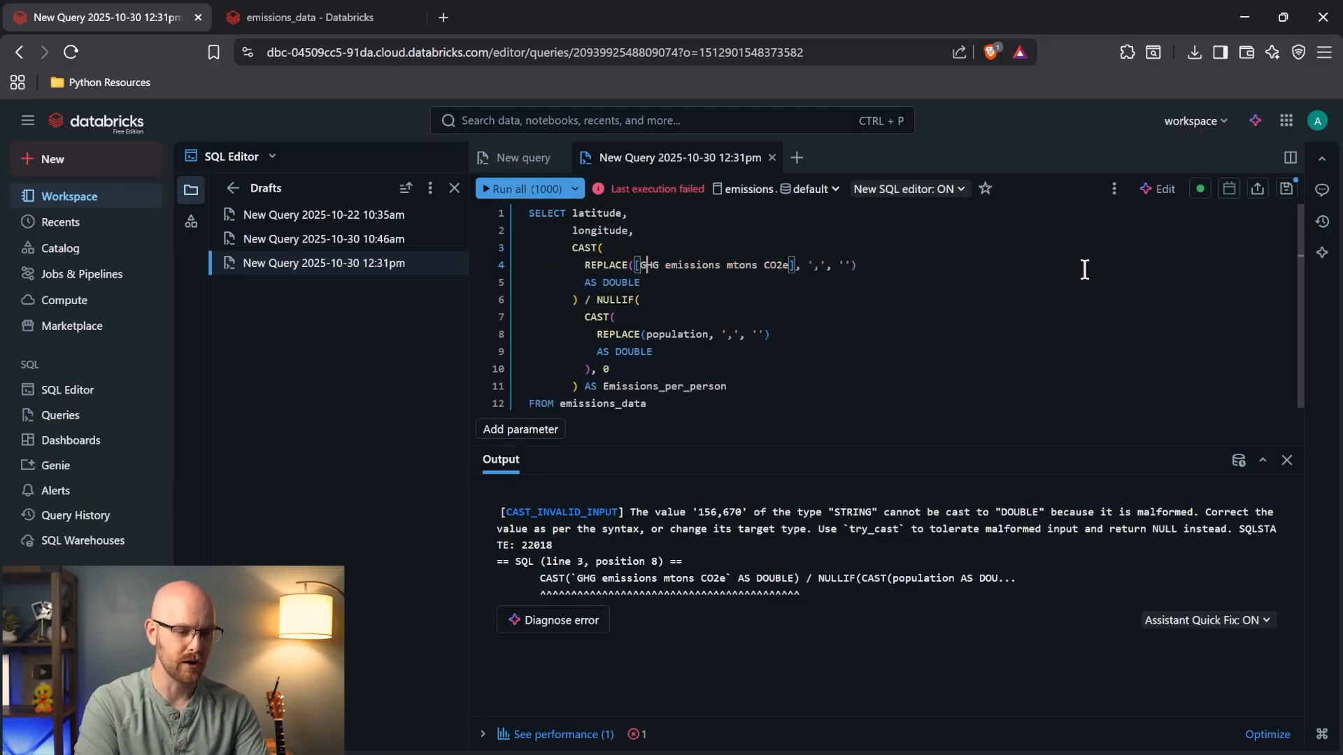
left_click(779, 300)
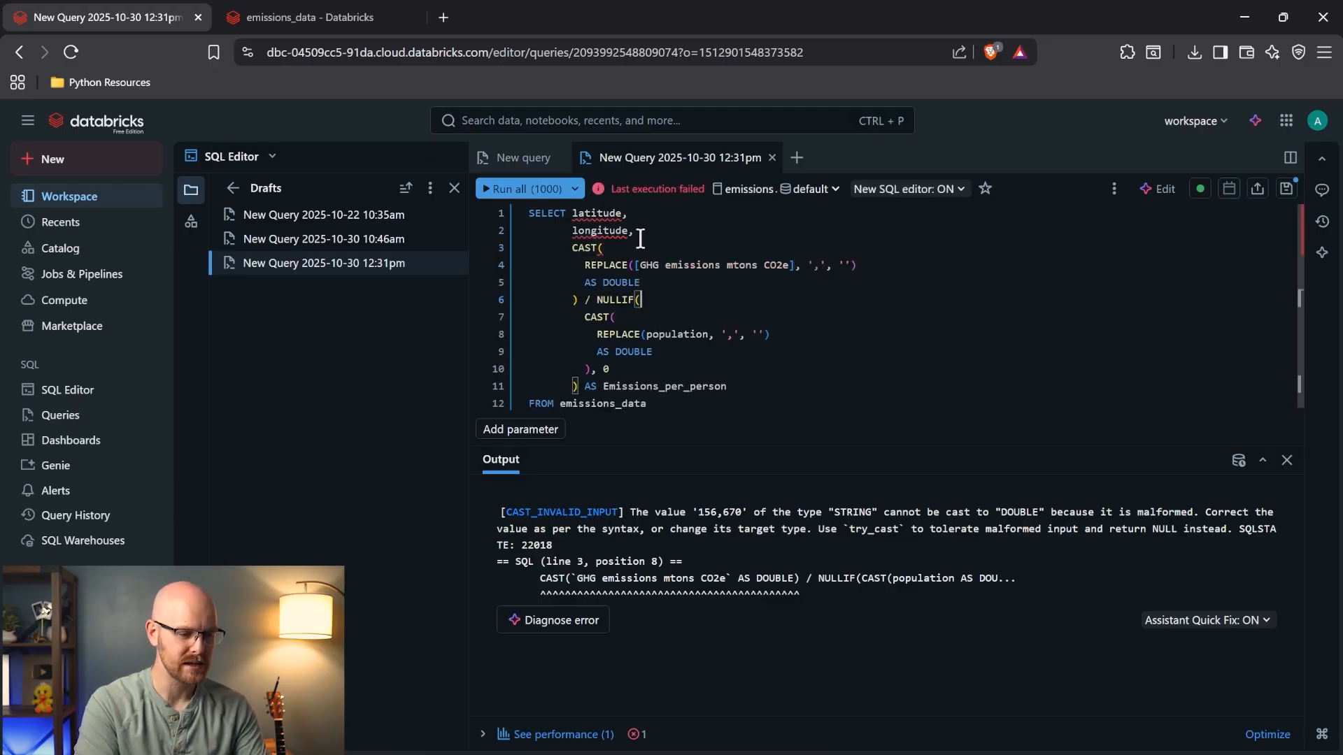
- Ask the AI to return county and population for those counties instead of latitude and longitude
left_click(1161, 190)
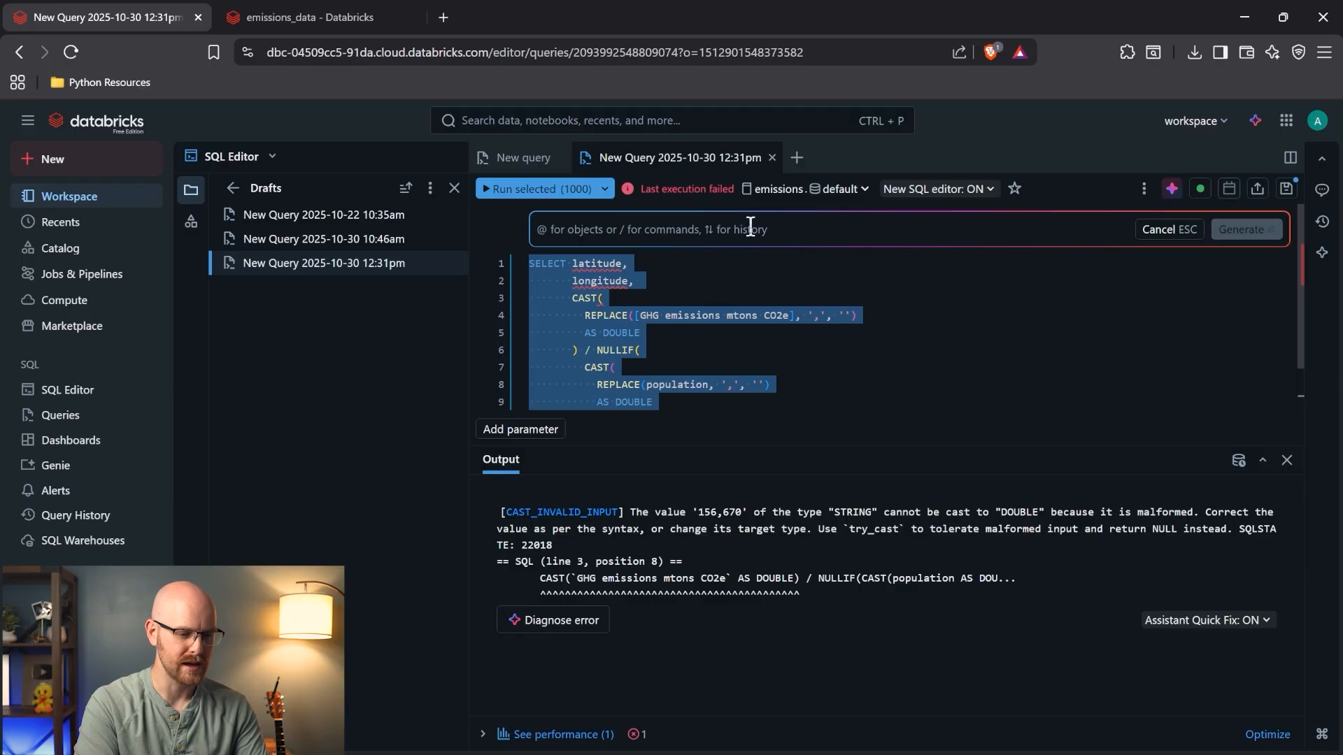
type("i don't")
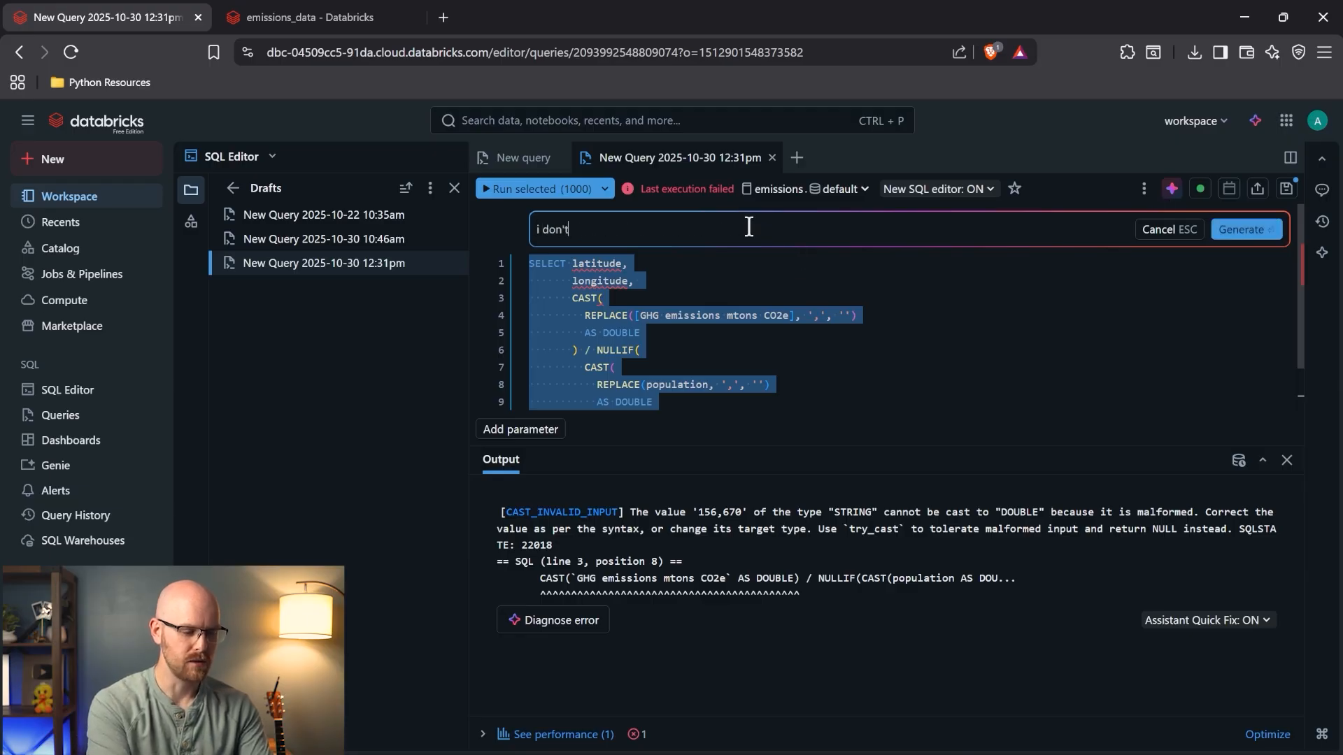
type(" want latitude and longitu")
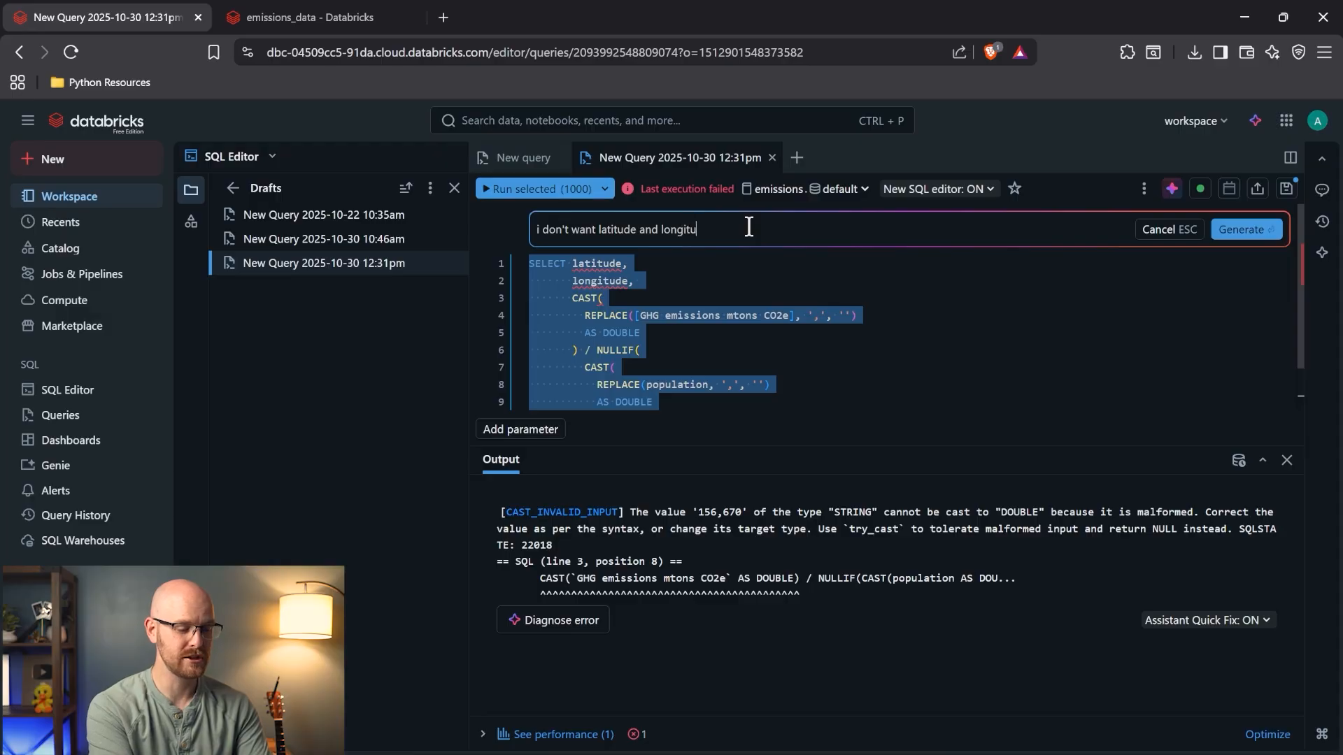
type("de i want the")
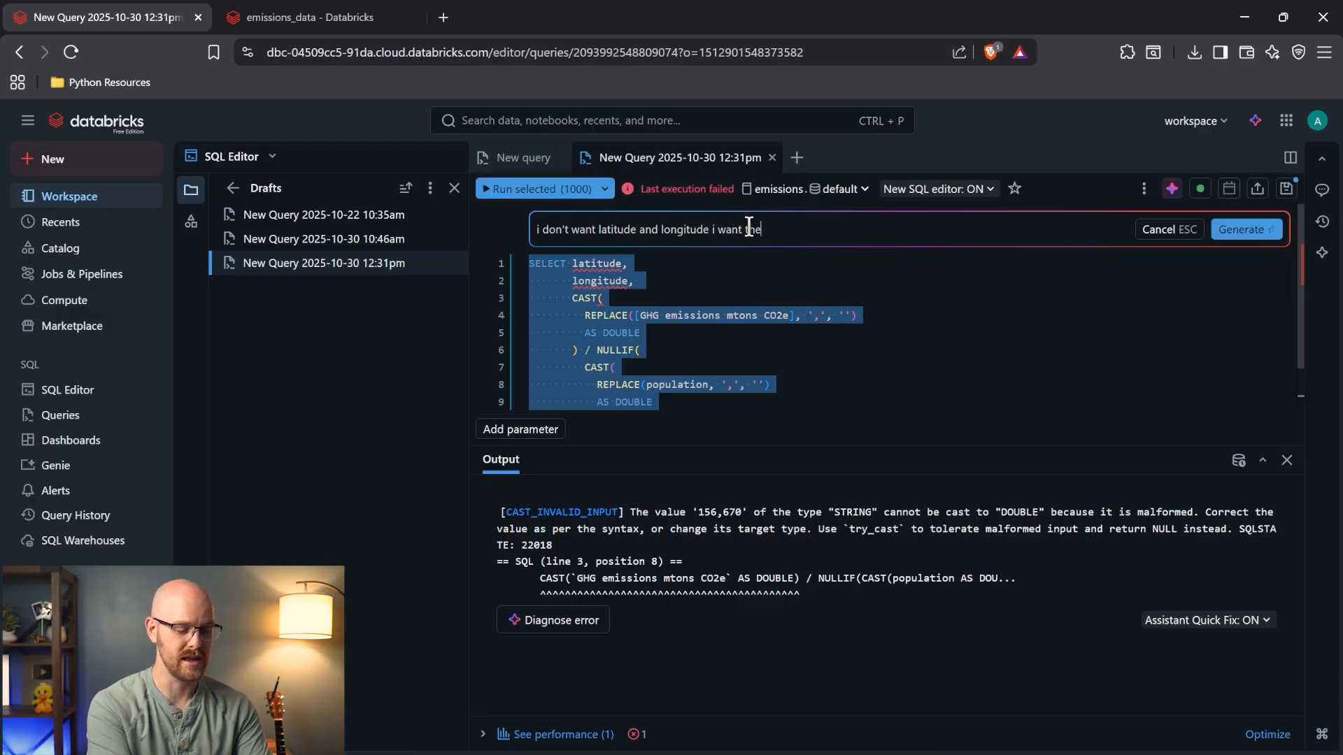
type(" county")
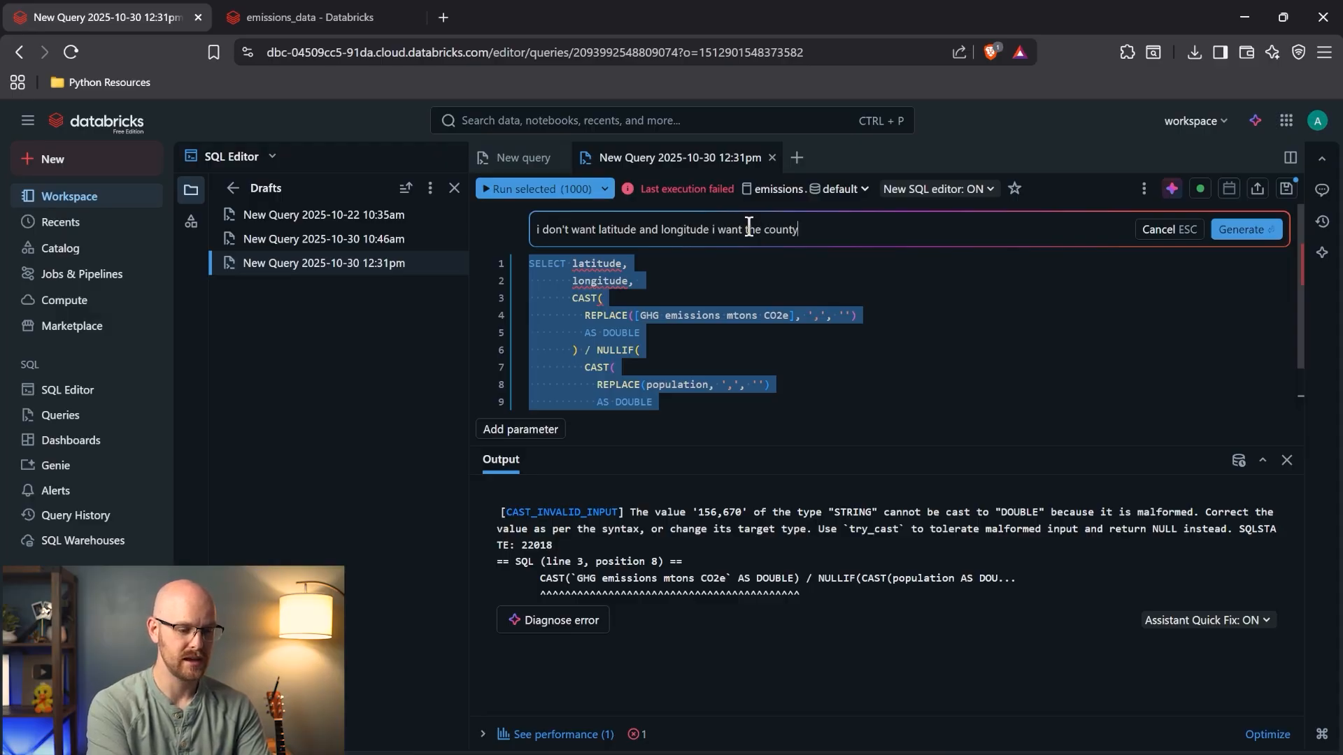
type(" and the popul")
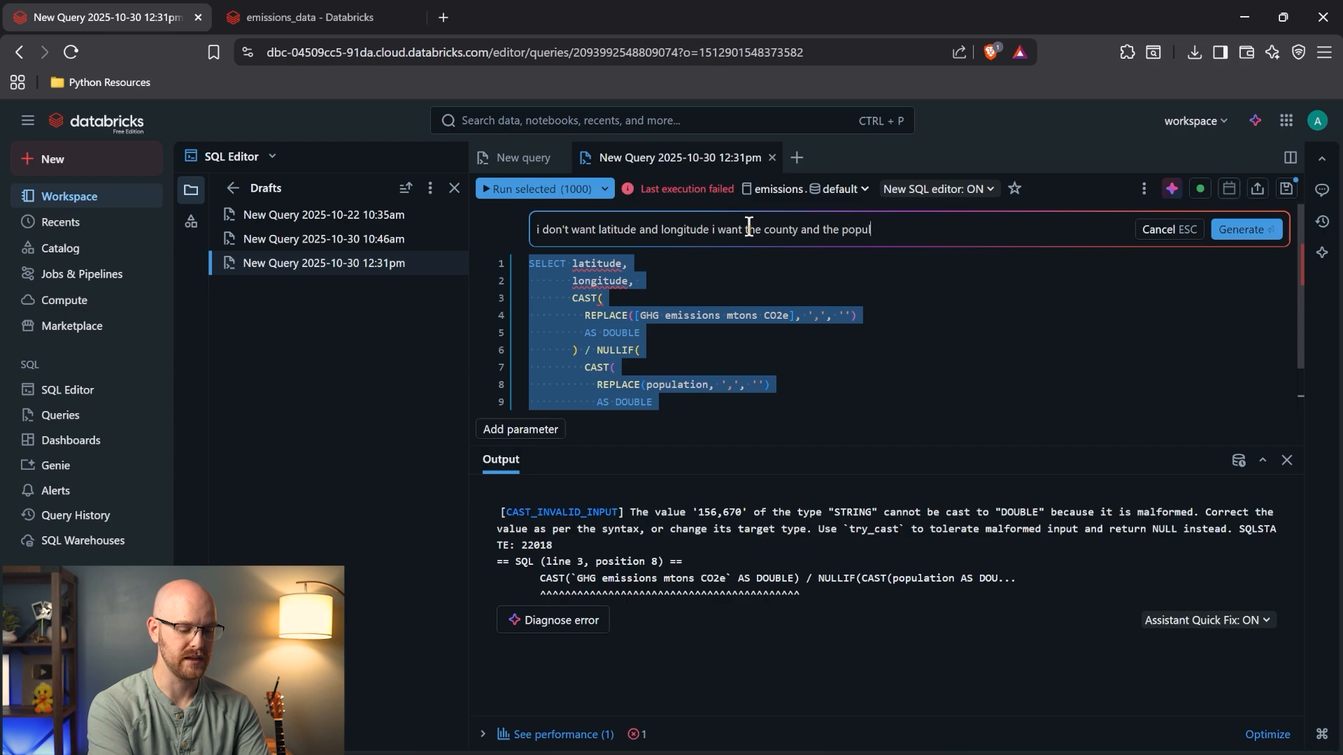
type("ation for those colum")
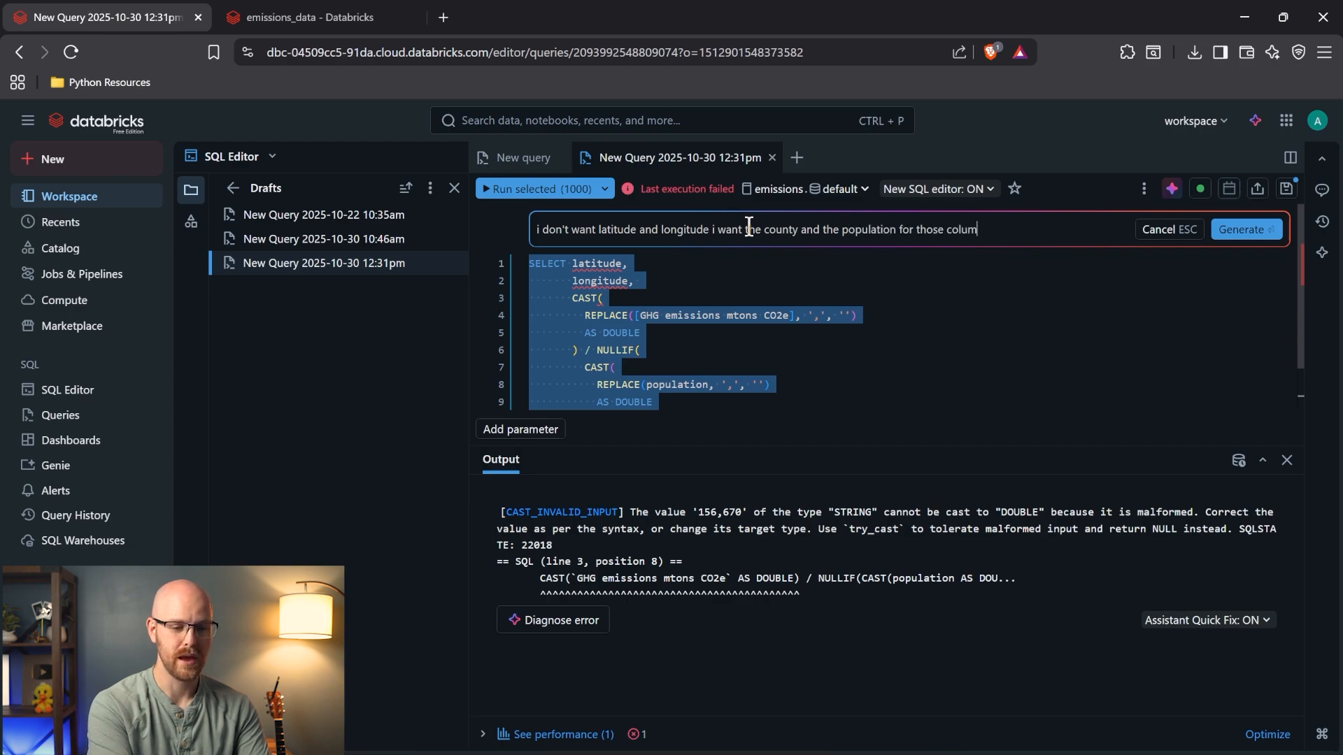
type("ns")
key("Return")
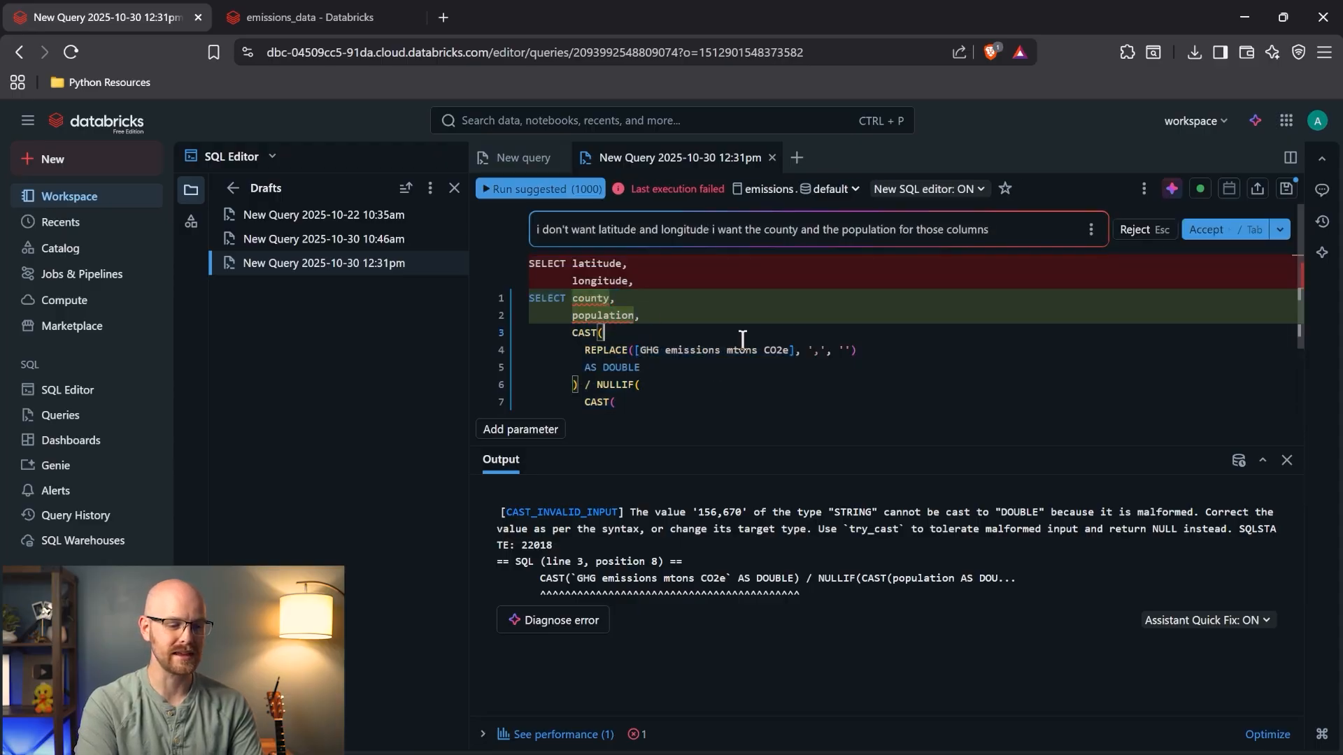
- Accept the county and population rewrite and run it, getting PARSE_SYNTAX_ERROR near '[' on line 4
left_click(1213, 231)
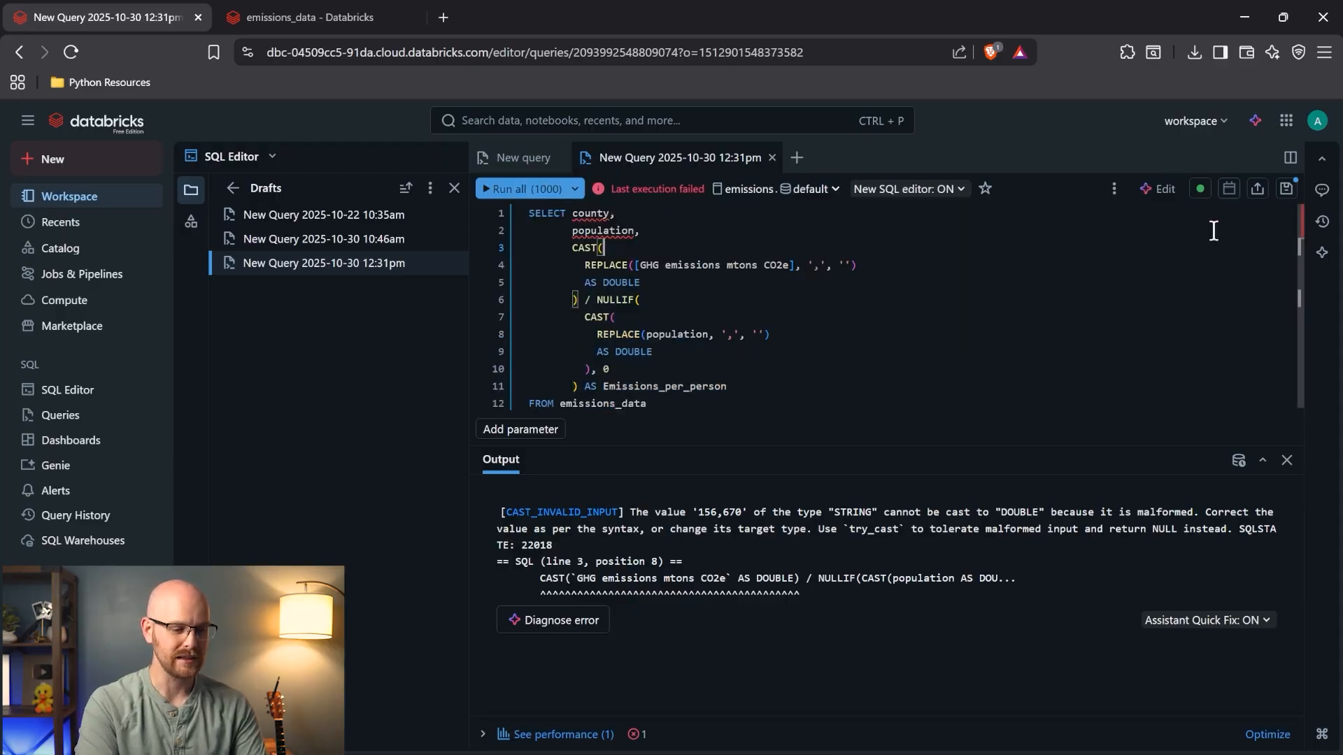
left_click(511, 194)
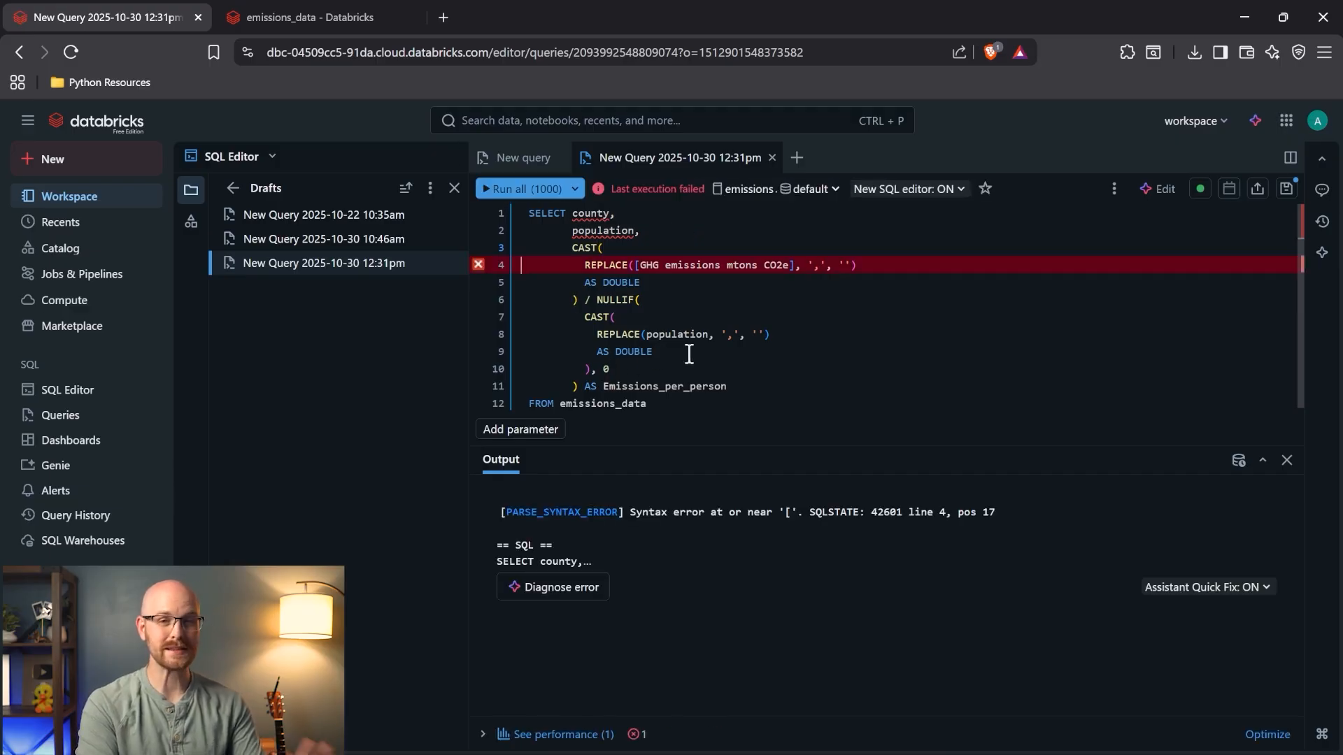
left_click(714, 266)
double_click(589, 215)
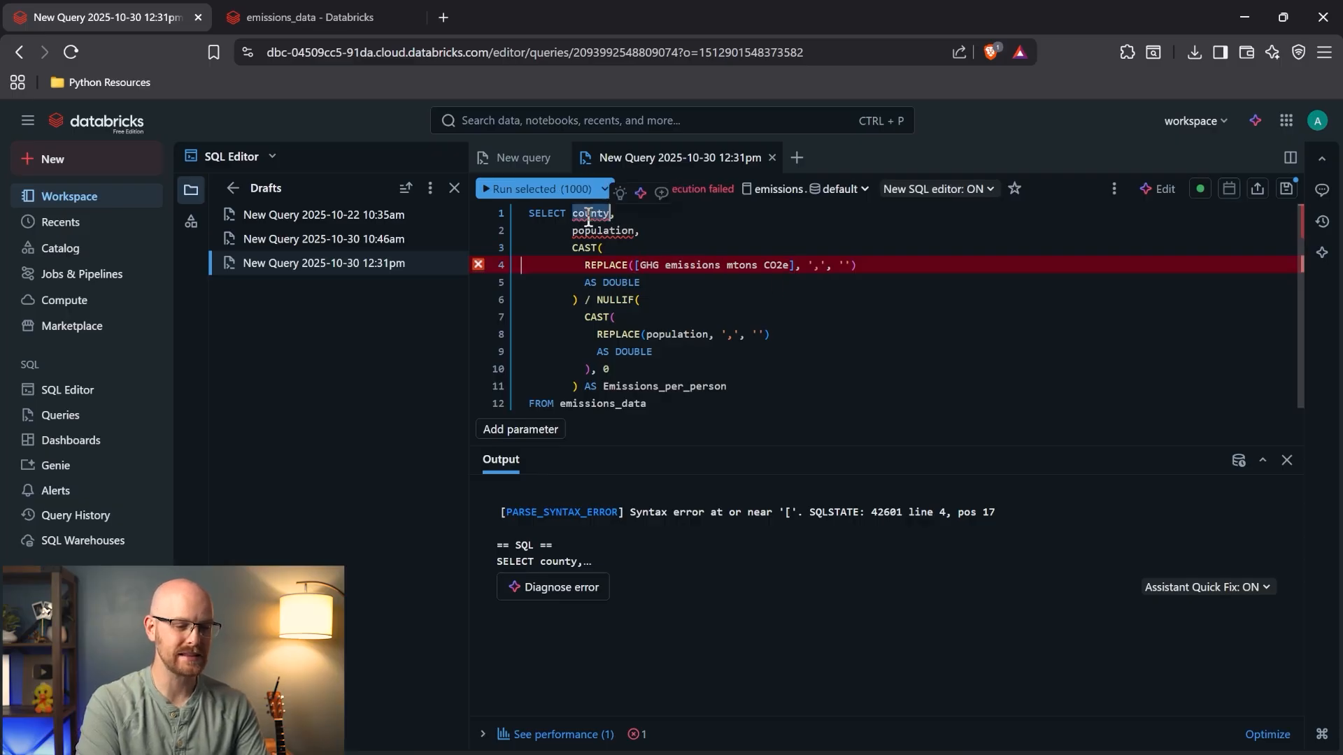
double_click(594, 246)
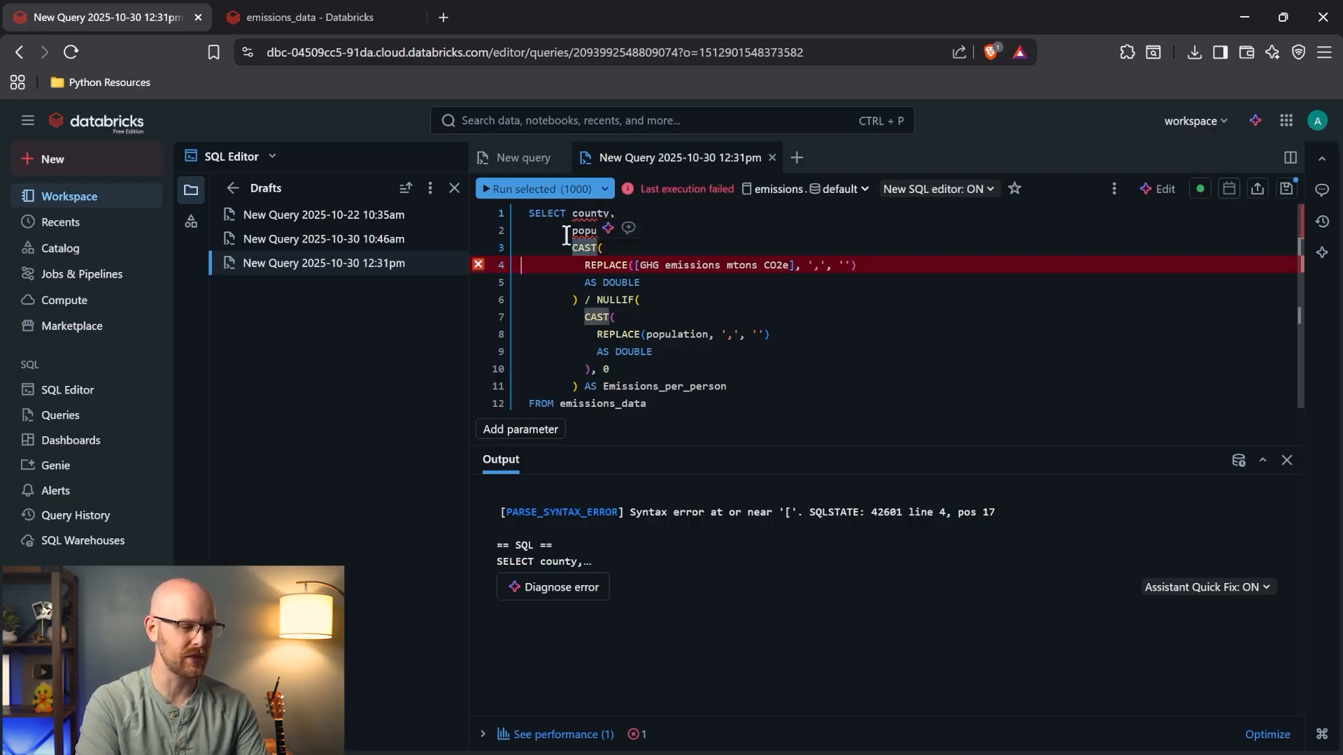
- Copy the county_state_name column name from the emissions_data sample table
left_click(329, 19)
scroll(689, 497, "left", 10)
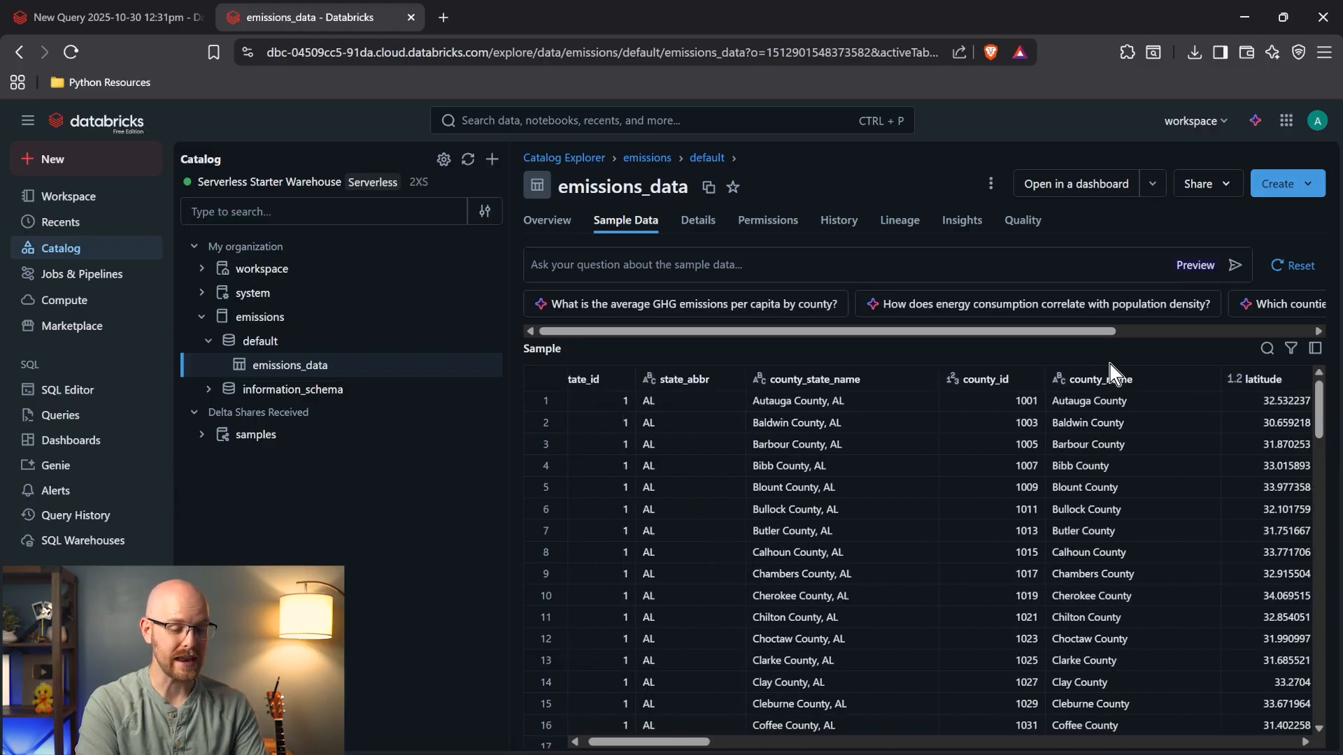
scroll(811, 410, "left", 1)
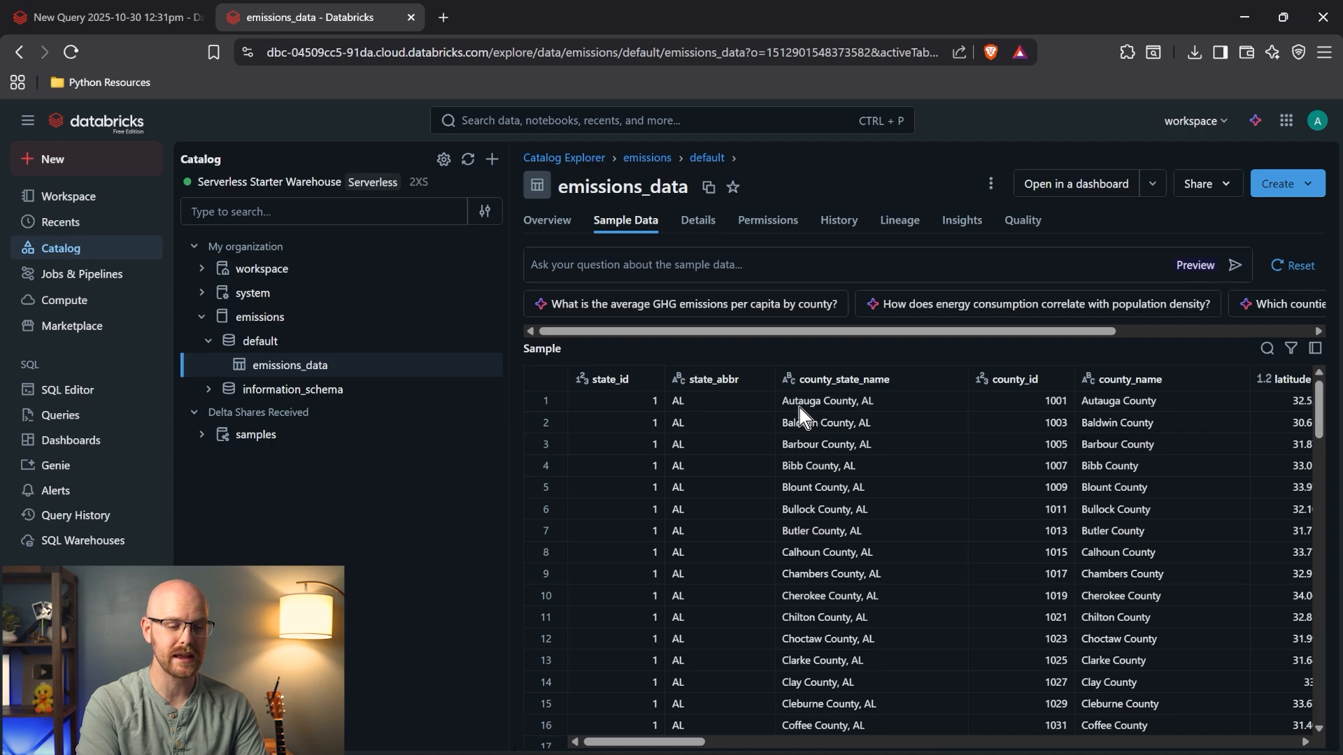
right_click(855, 379)
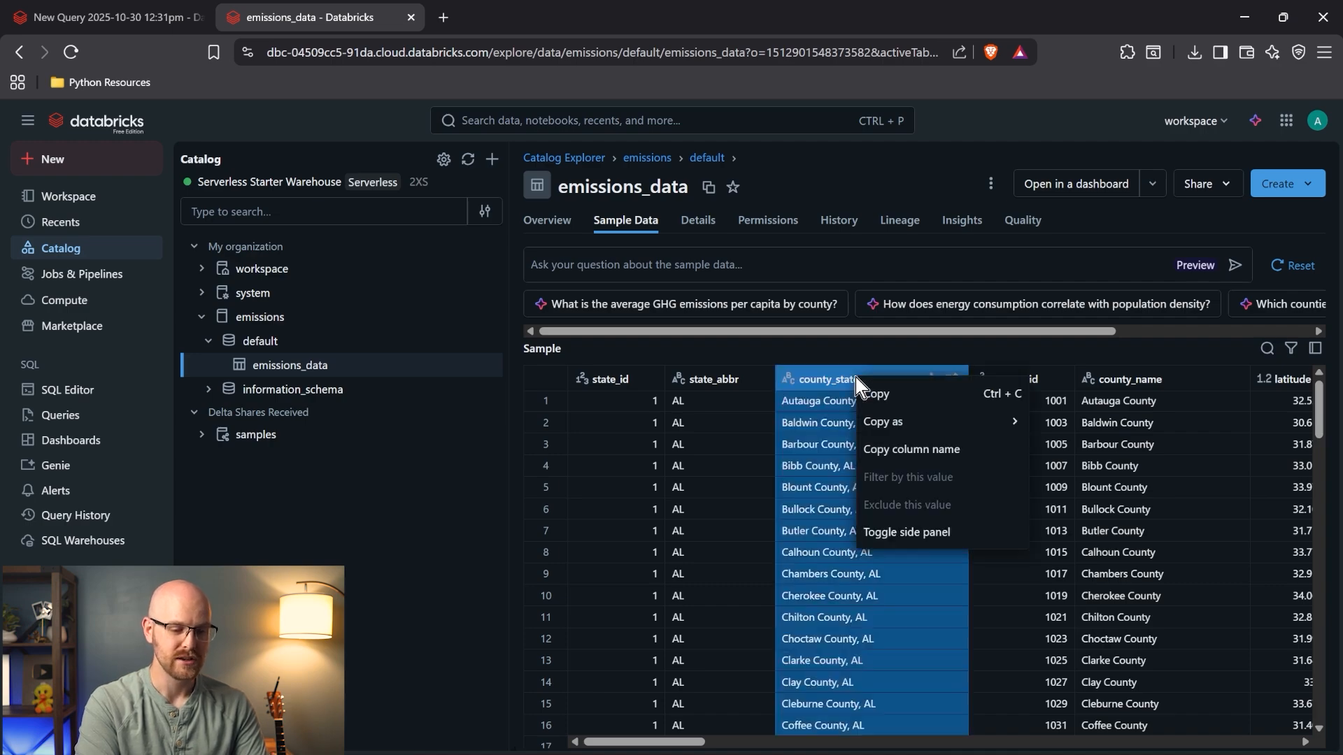
left_click(911, 449)
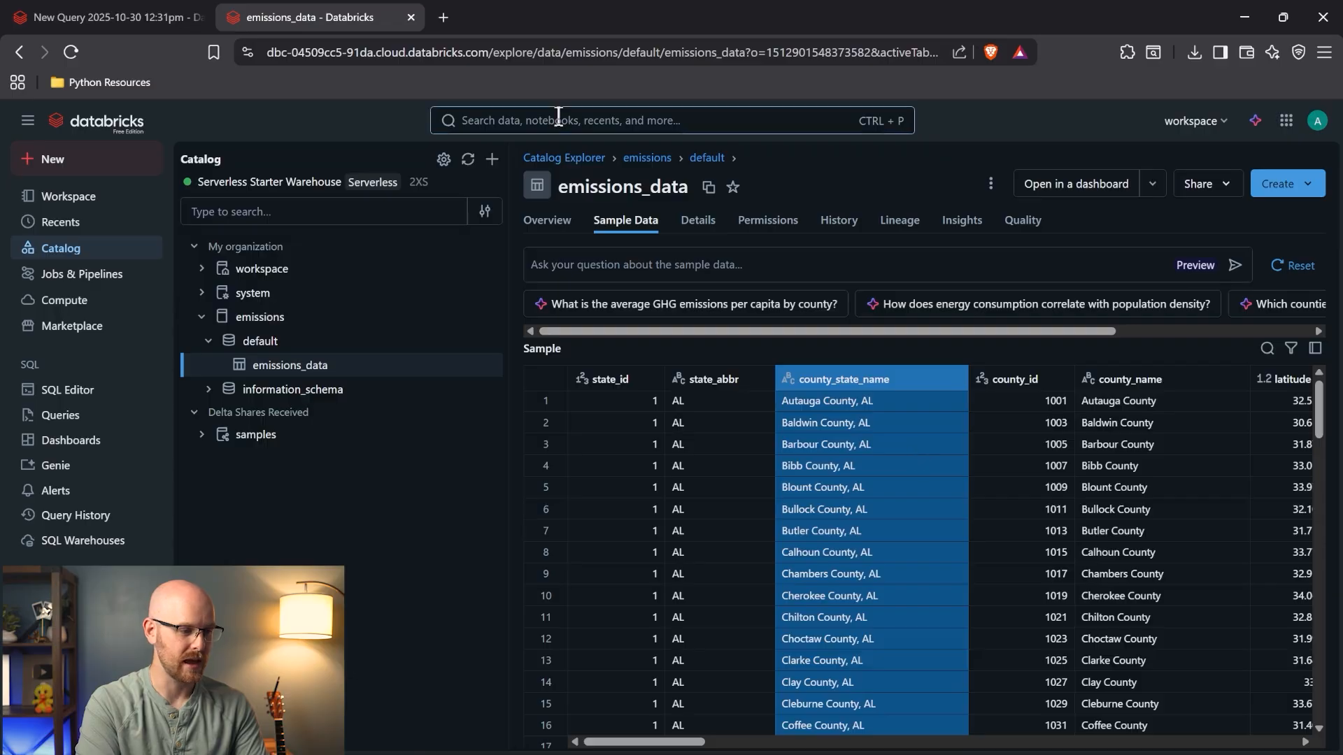
left_click(96, 10)
- Replace county with county_state_name and change the bracket before GHG to a backtick
double_click(595, 214)
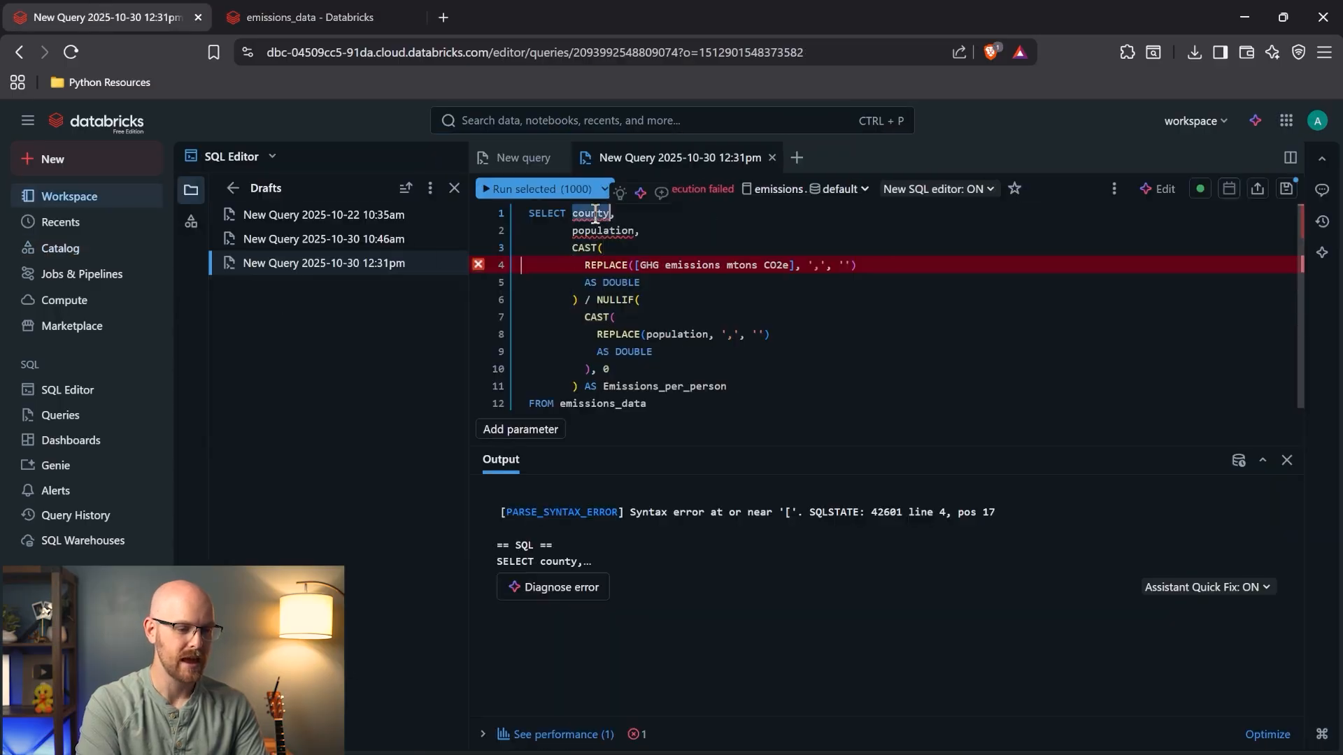
key("ctrl+v")
left_click(603, 247)
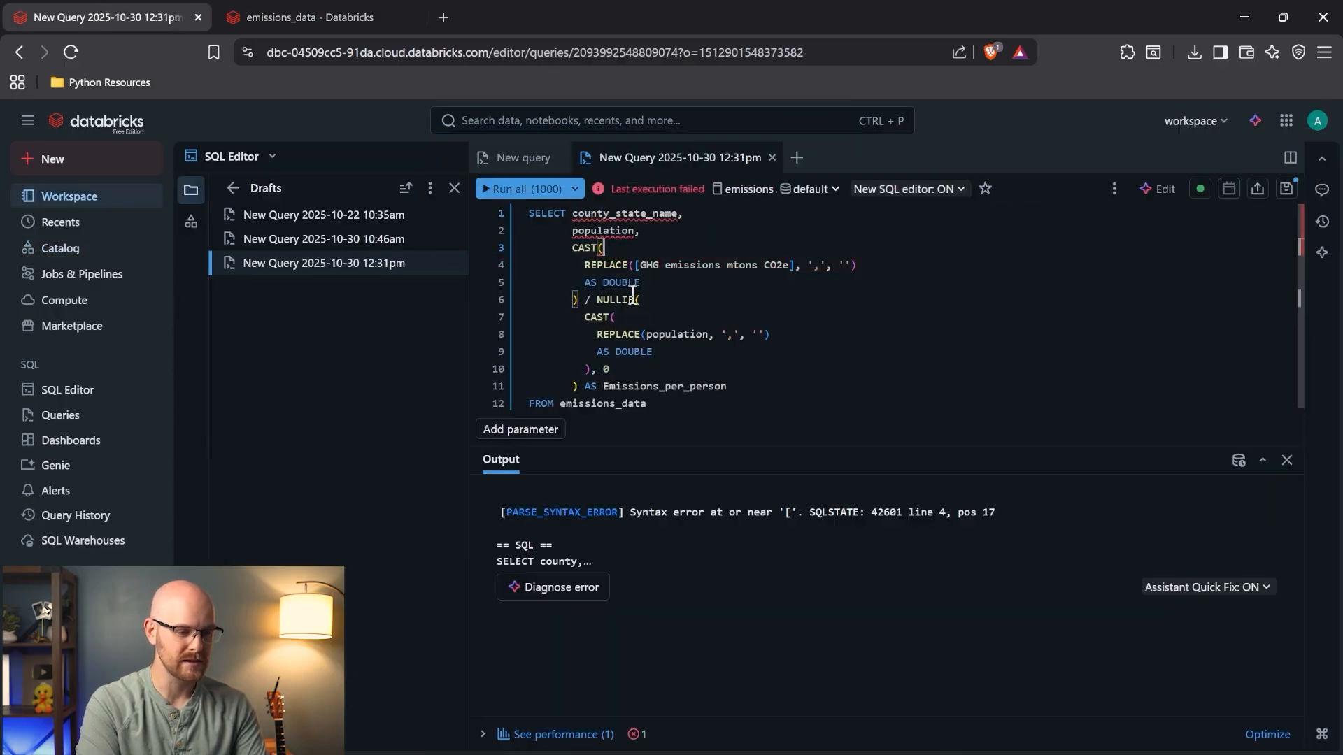
left_click(638, 265)
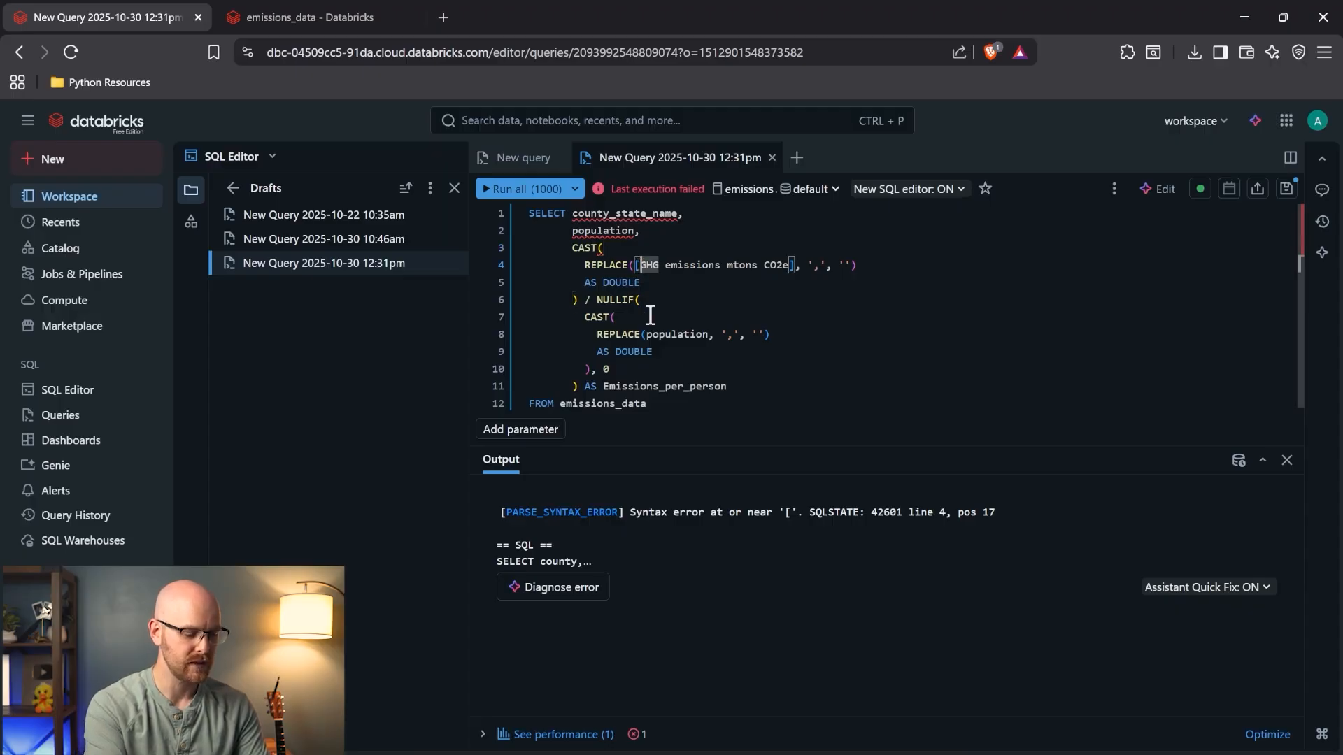
key("BackSpace")
type("`")
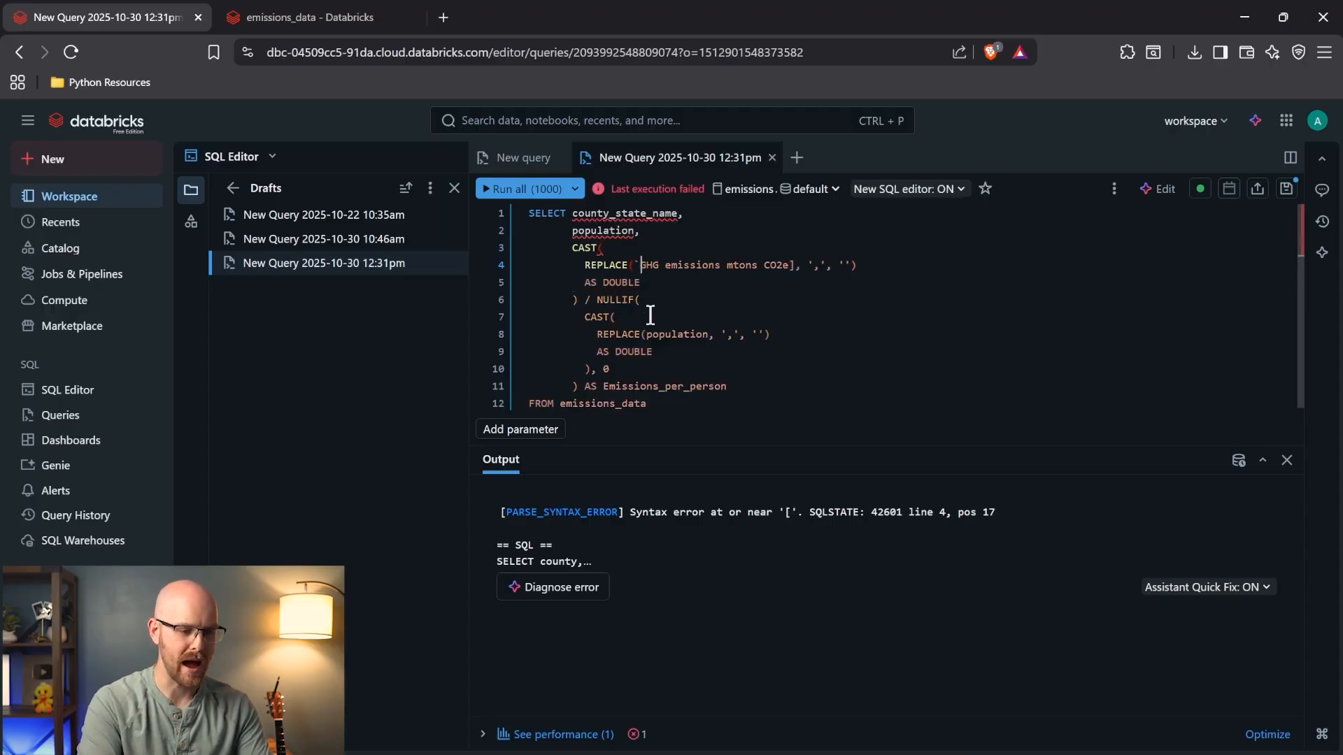
- Make the closing bracket after CO2e a backtick and run the query
left_click(796, 270)
key("BackSpace")
type("`")
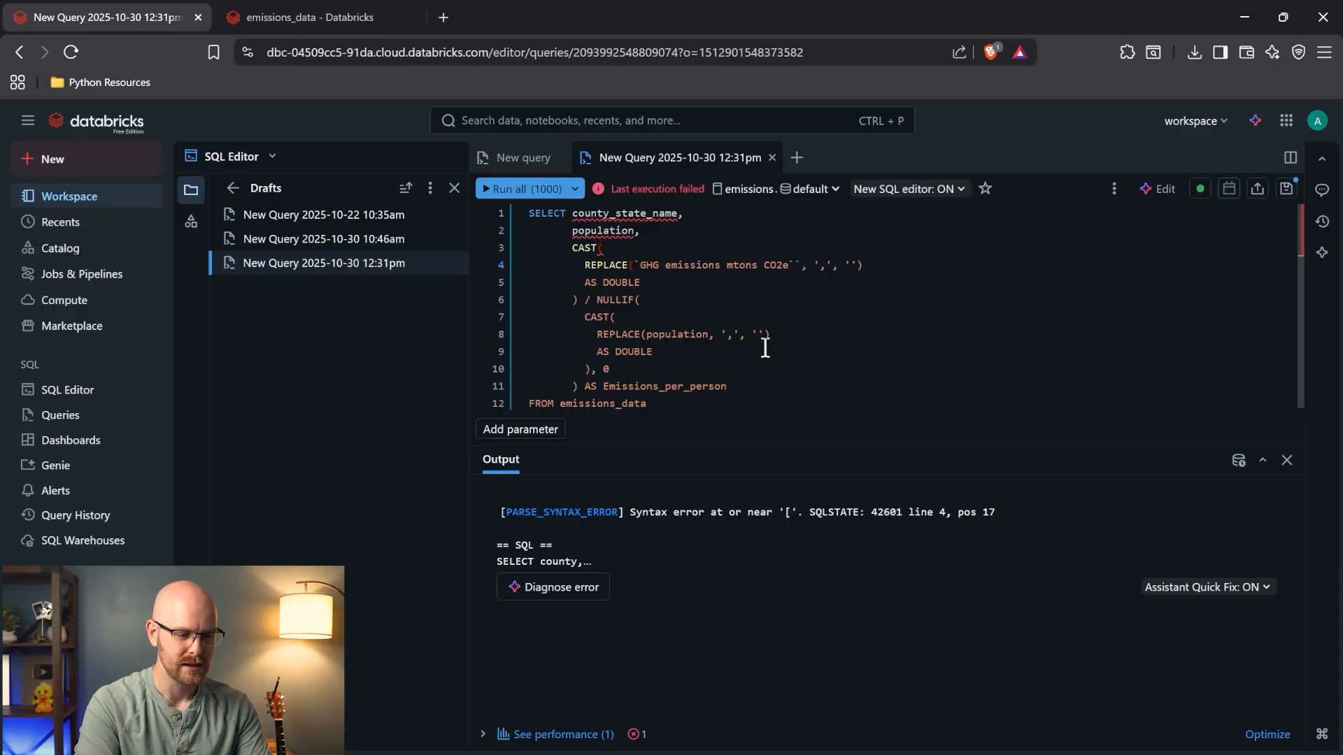
key("BackSpace")
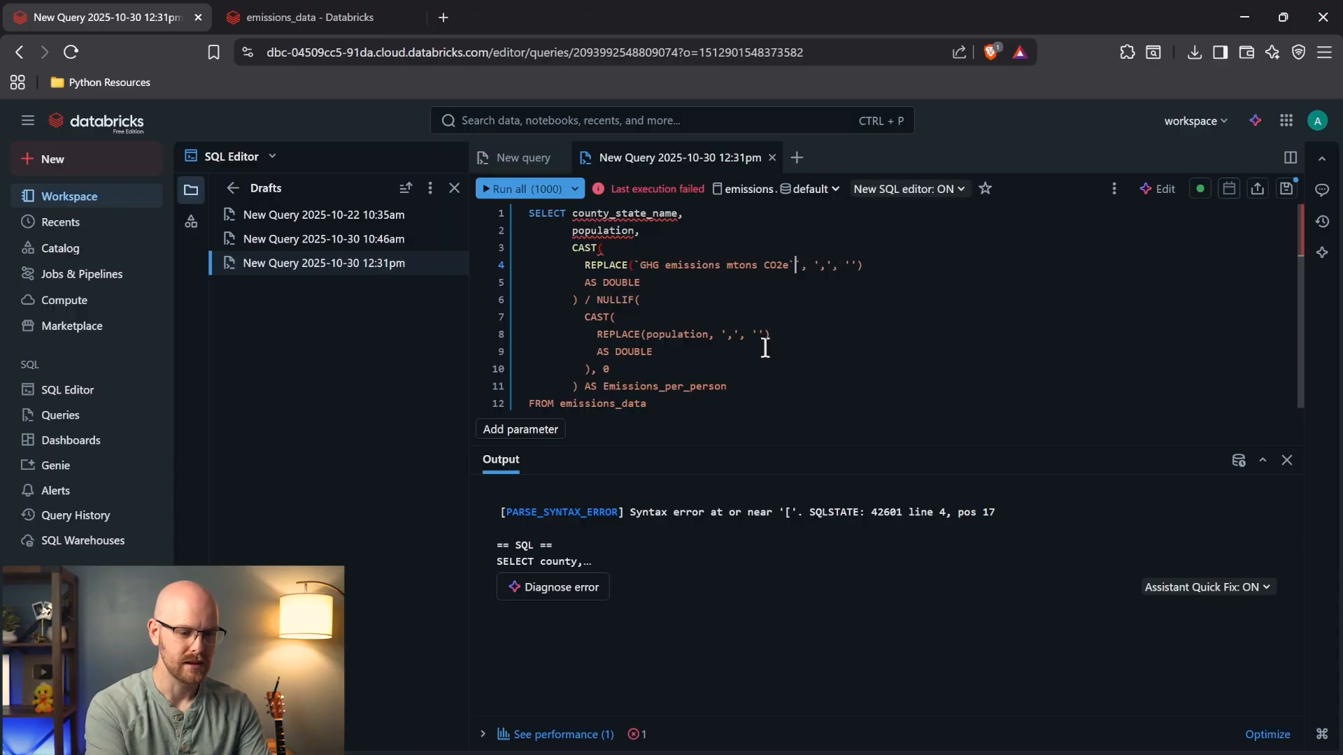
key("BackSpace")
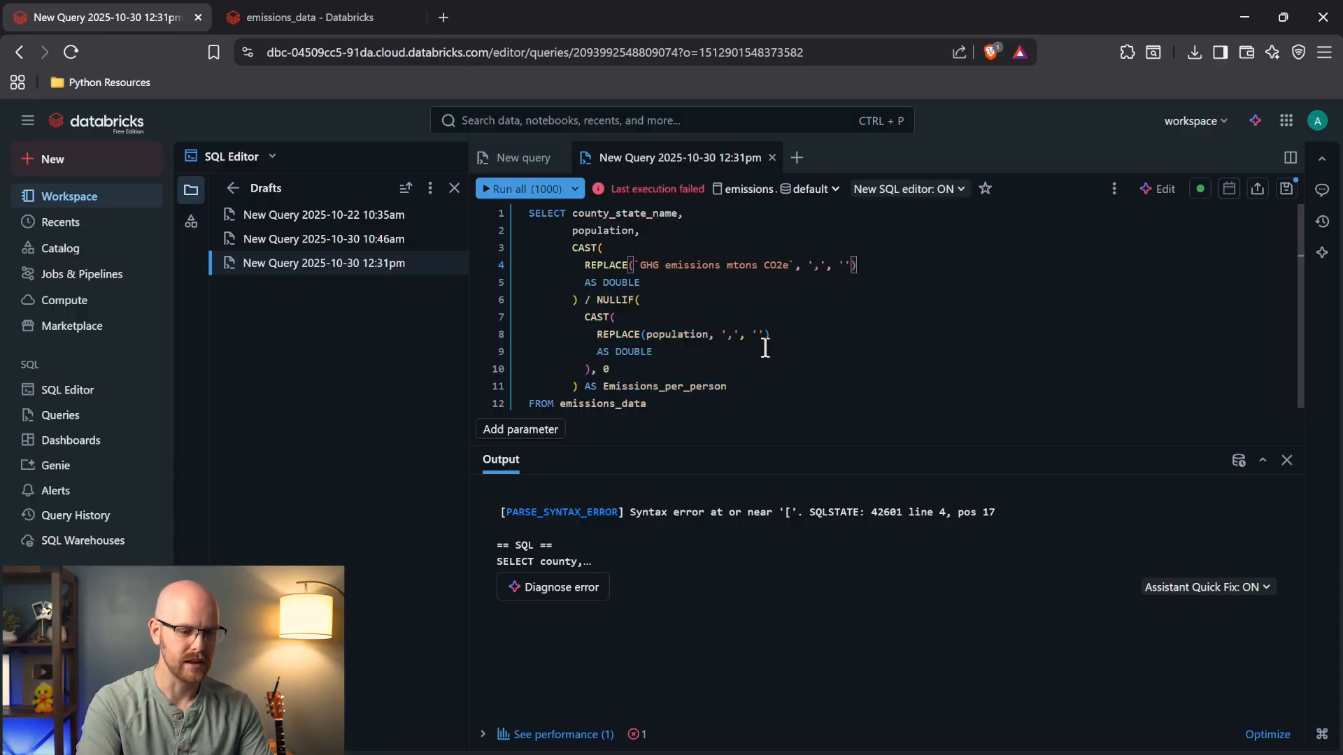
left_click(708, 409)
left_click(519, 190)
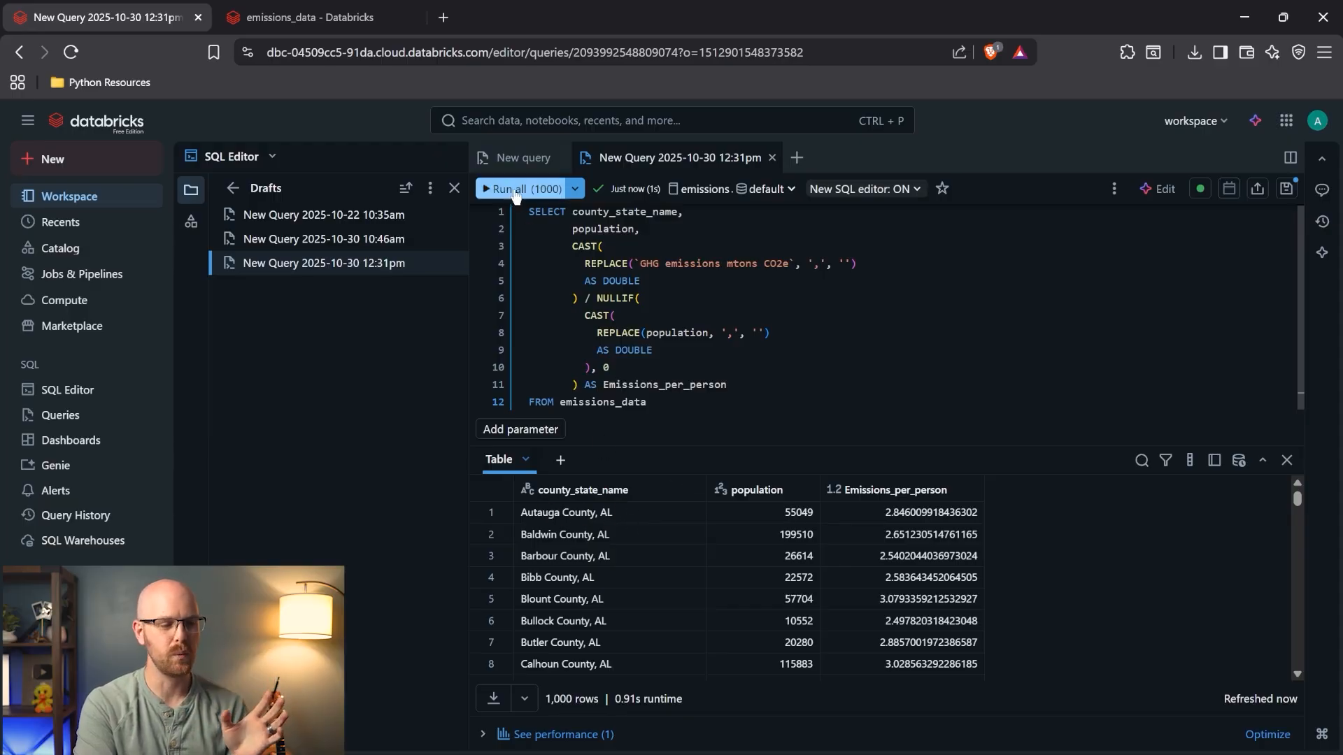
left_click(390, 15)
left_click(797, 379)
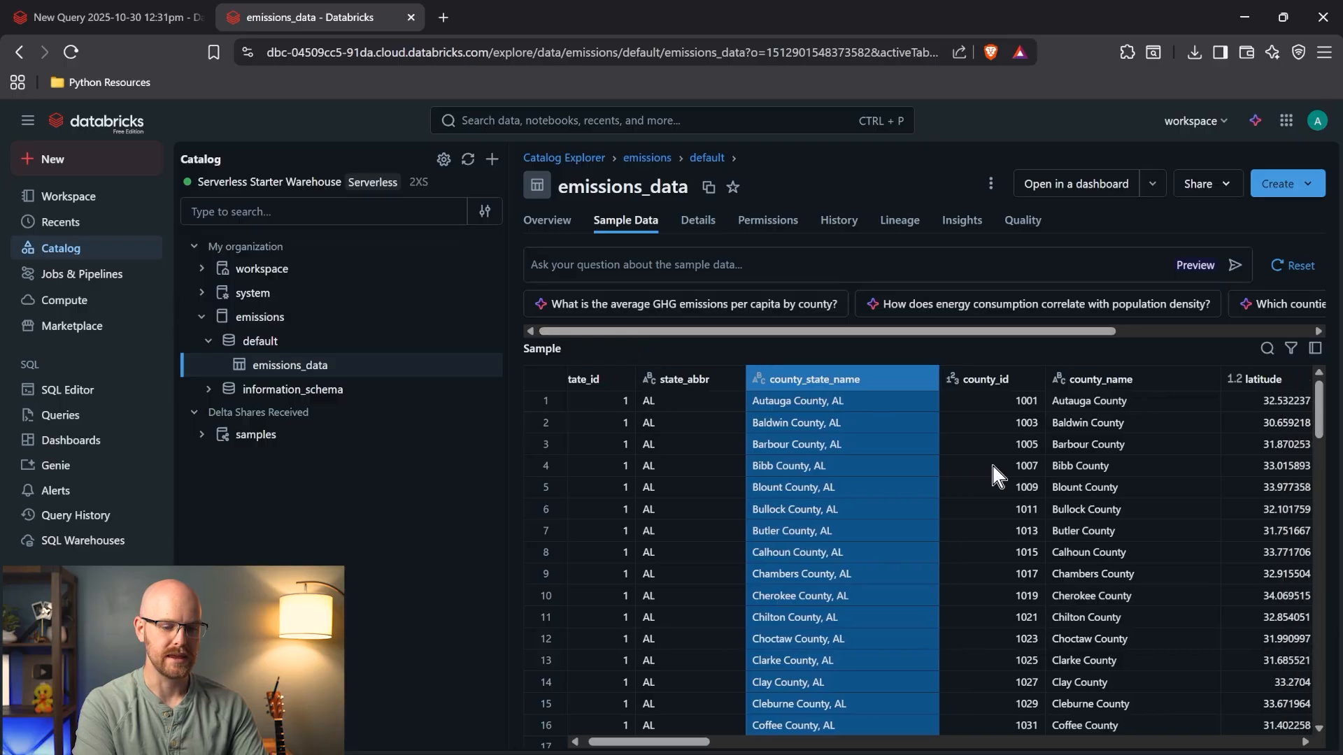
scroll(989, 459, "right", 2)
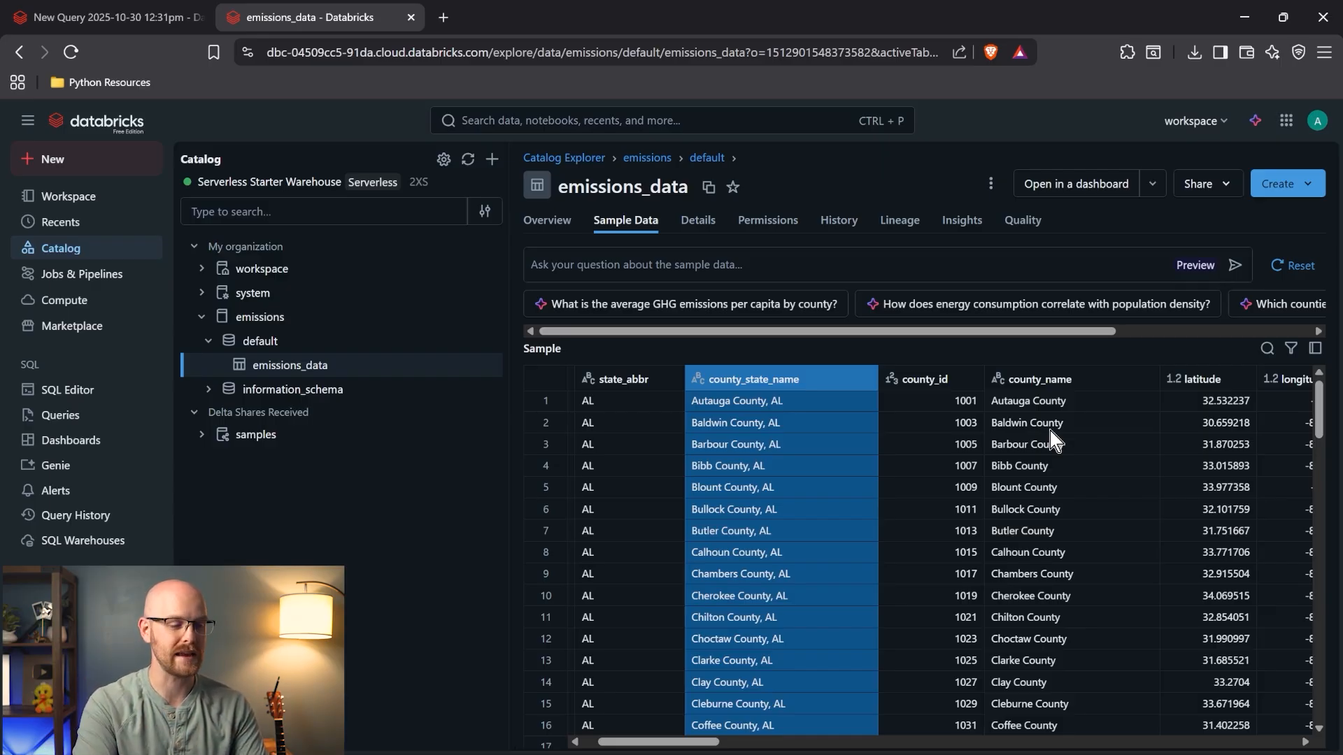
left_click(160, 16)
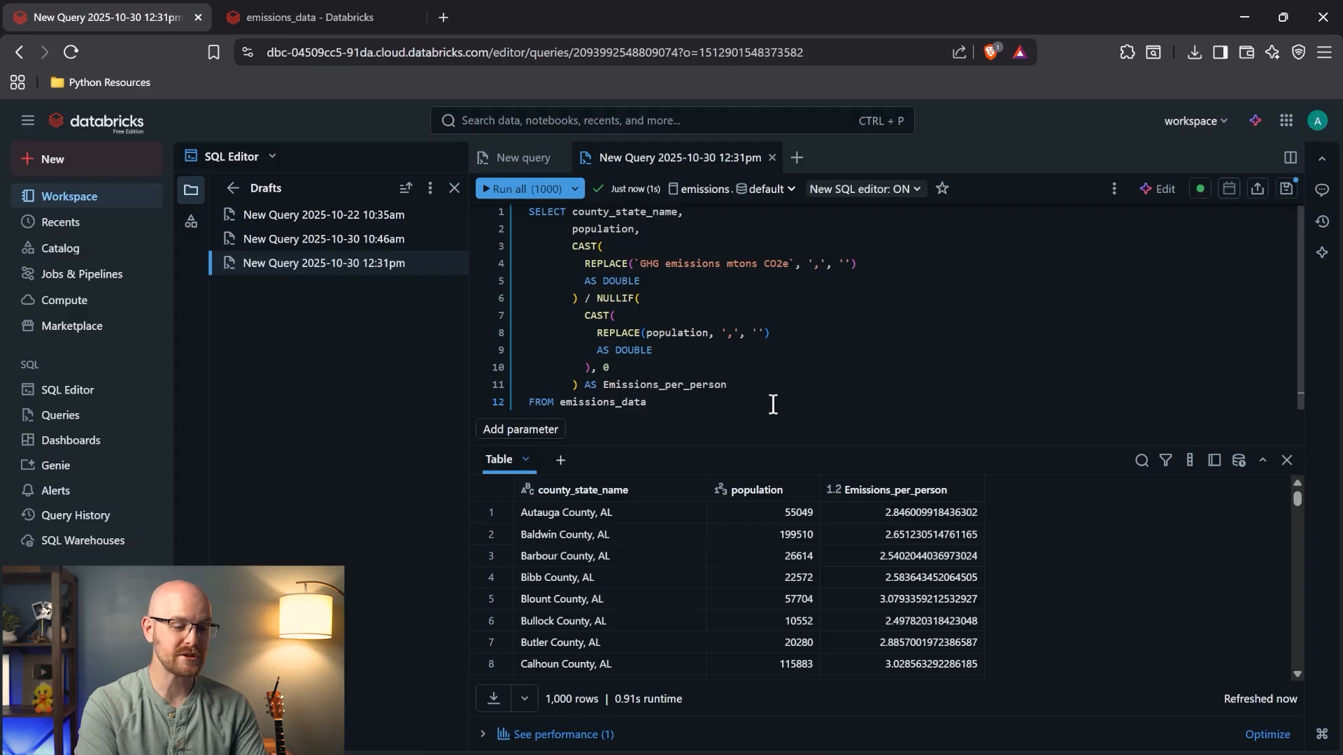
- Add ORDER BY emissions_per_person DESC to the query and run it
left_click(692, 400)
key("Return")
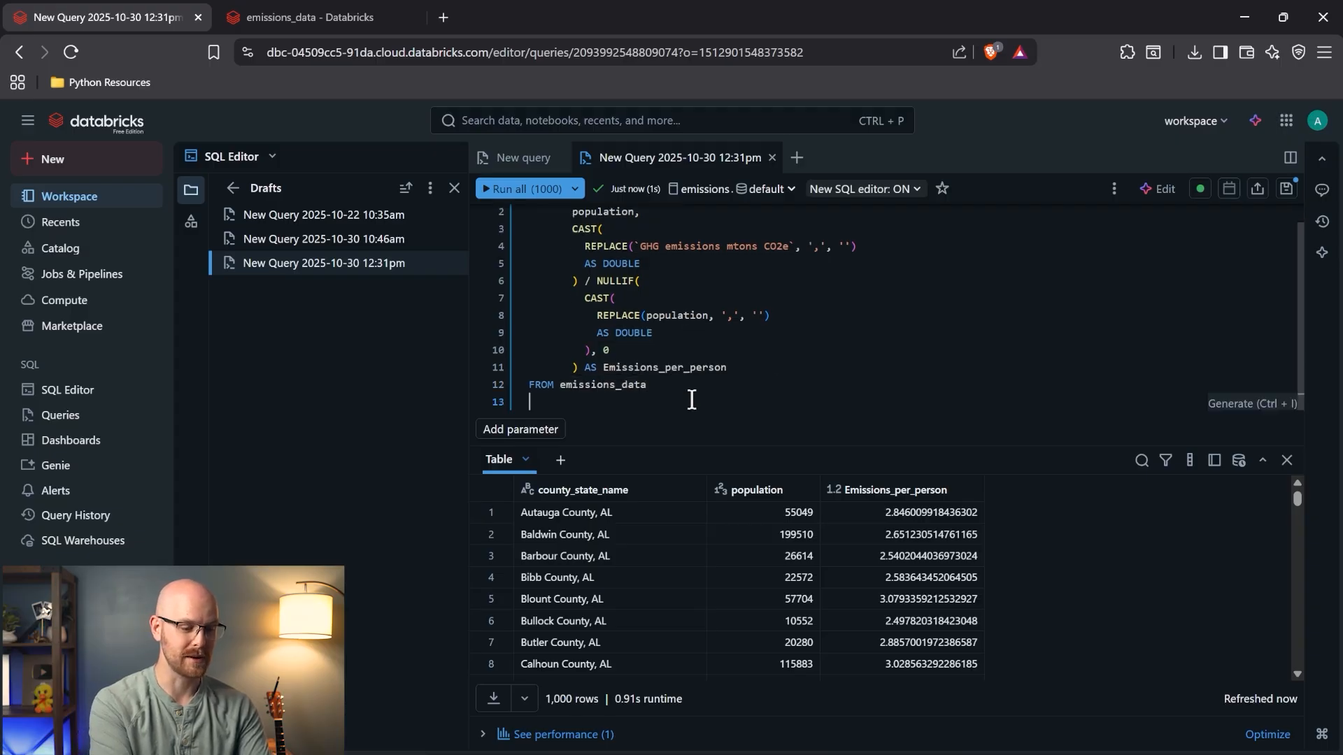
type("ORDER BY em")
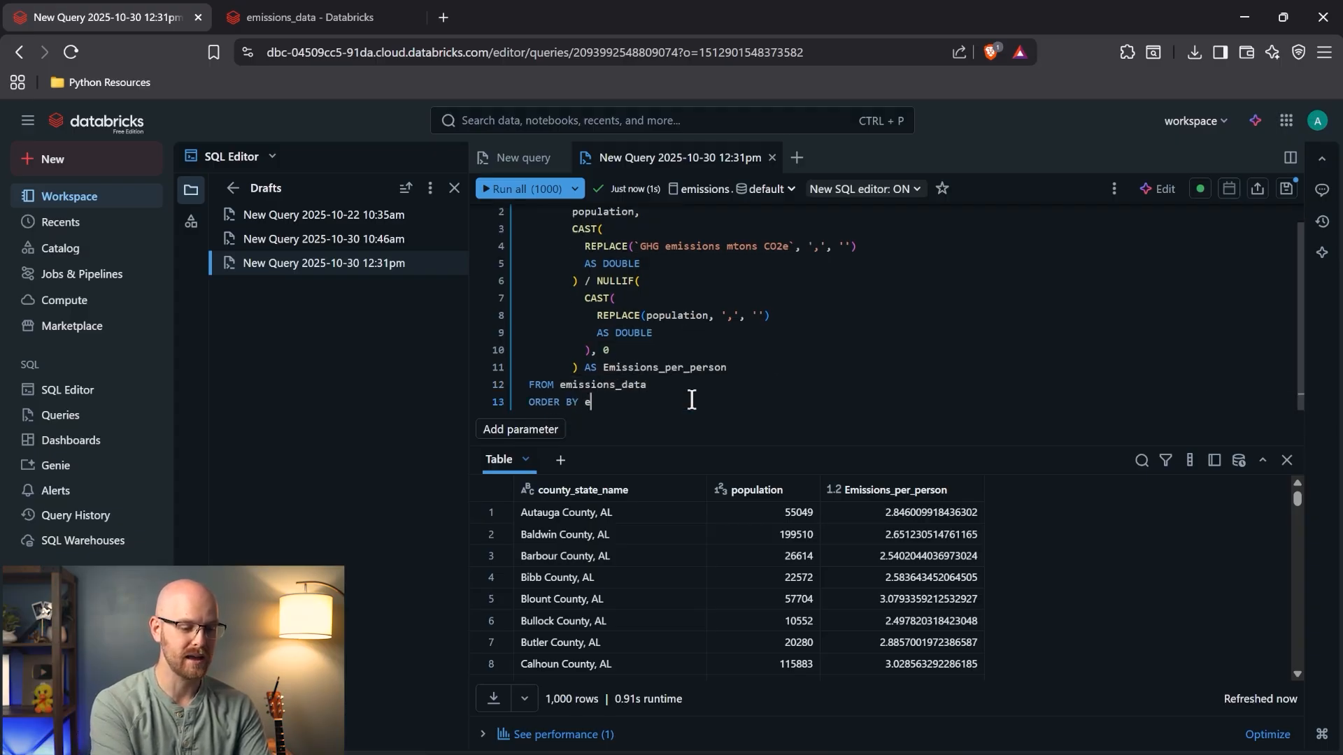
key("Tab")
type("DESC")
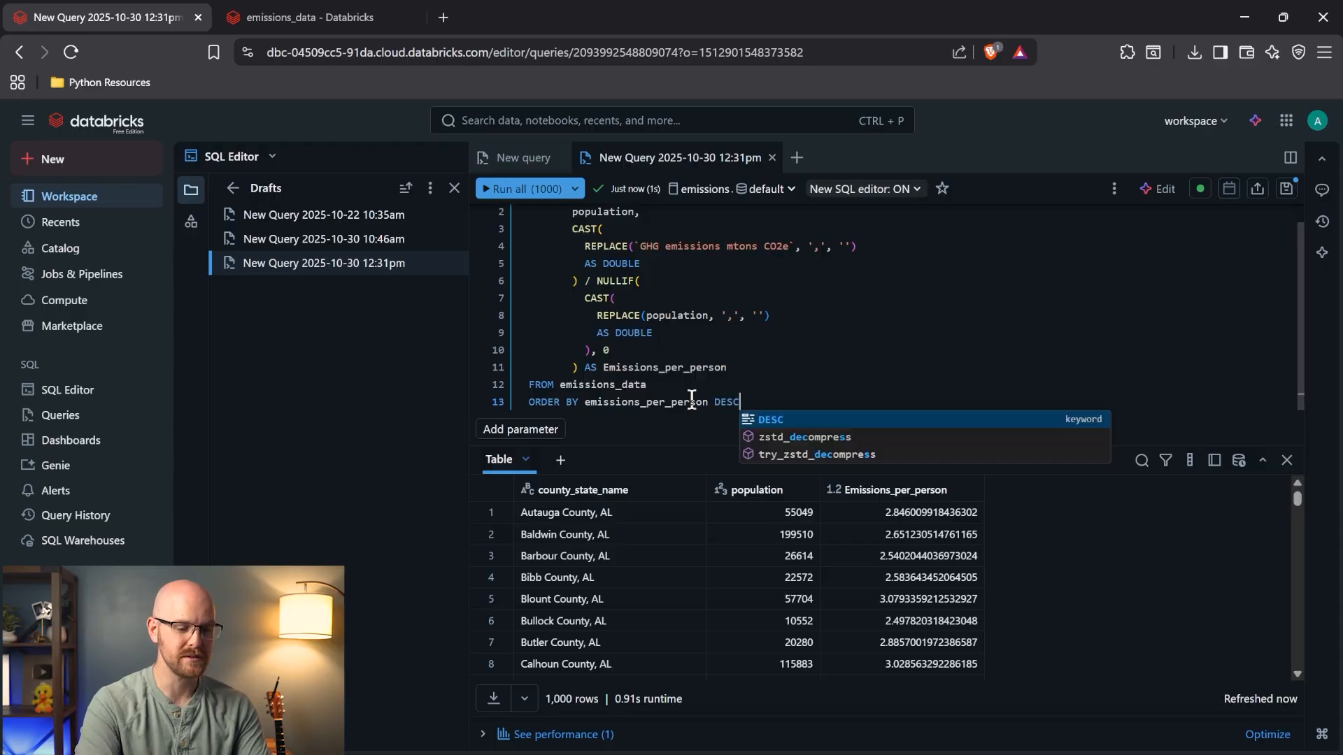
left_click(507, 191)
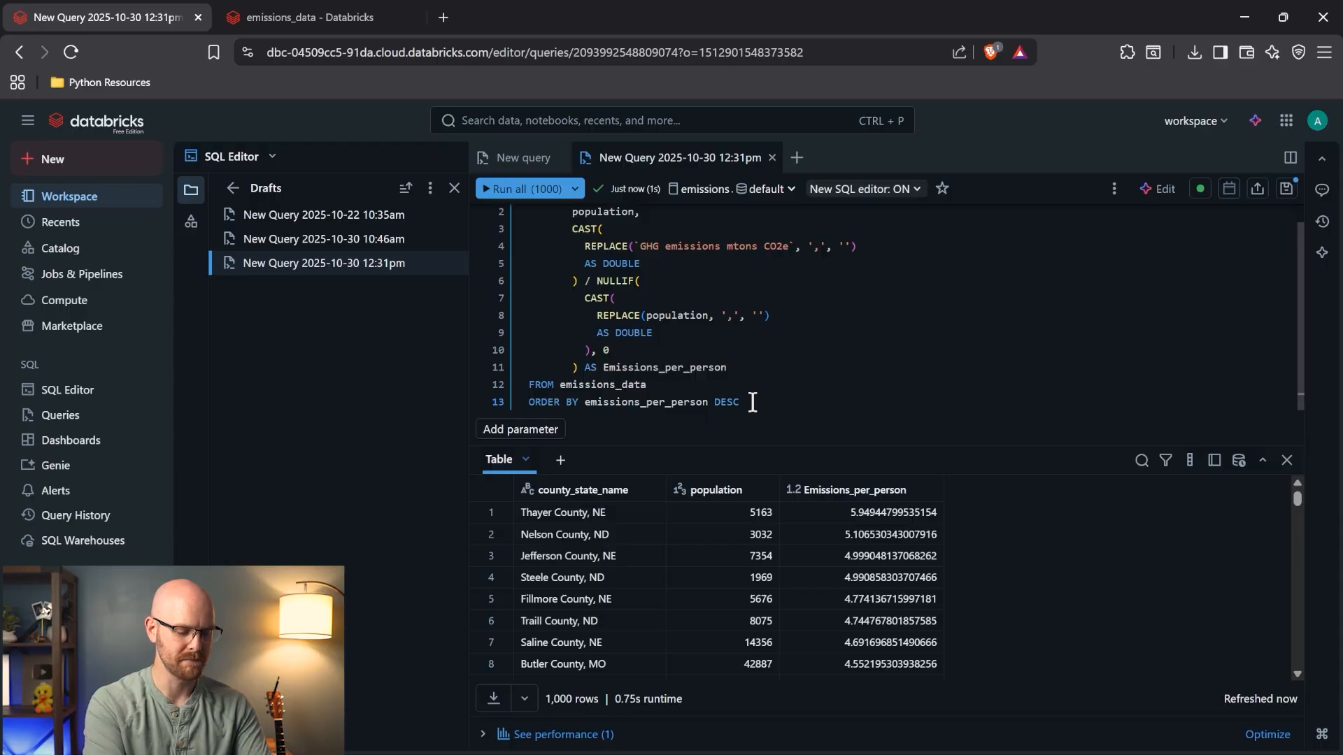
- Add LIMIT 10 below the sort clause and rerun the query
key("Return")
type("LIMIT 10")
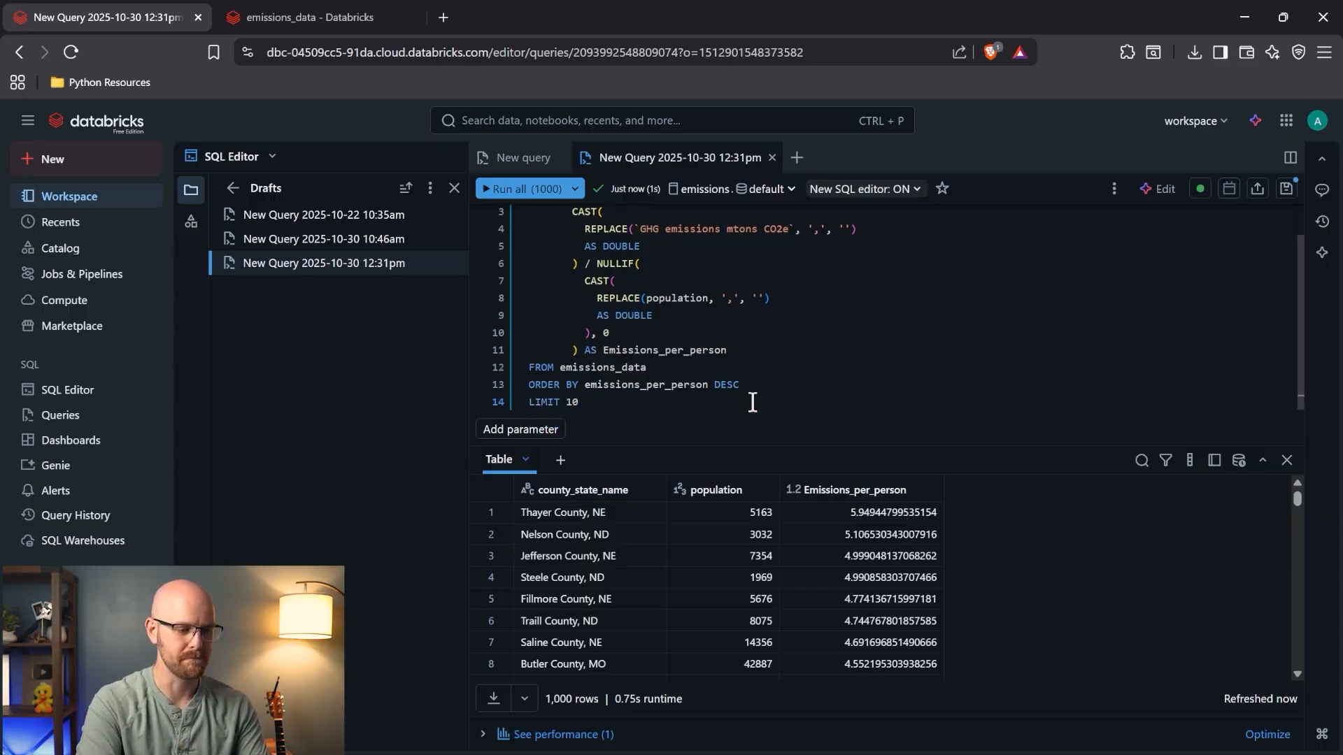
left_click(514, 189)
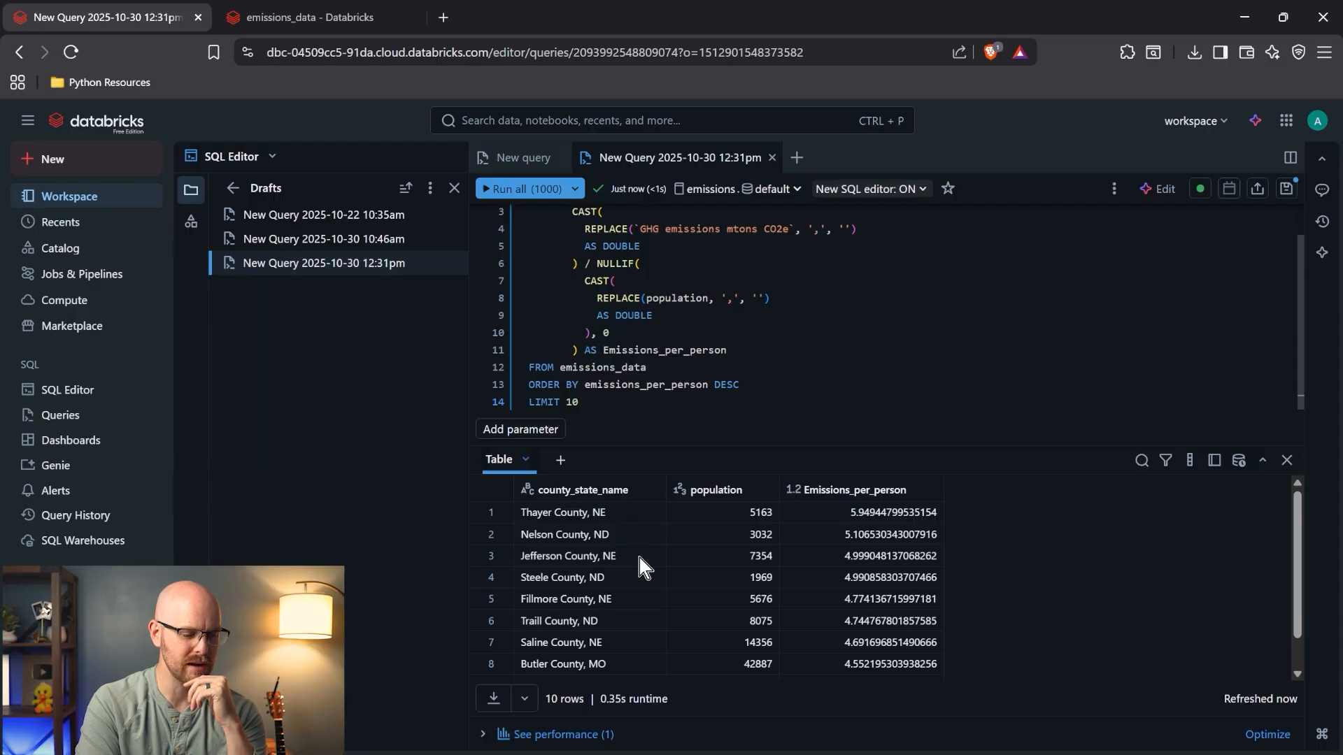
- Review the top-10 results, Thayer County, NE to Griggs County, ND, and select the query
scroll(620, 615, "down", 1)
scroll(620, 615, "up", 1)
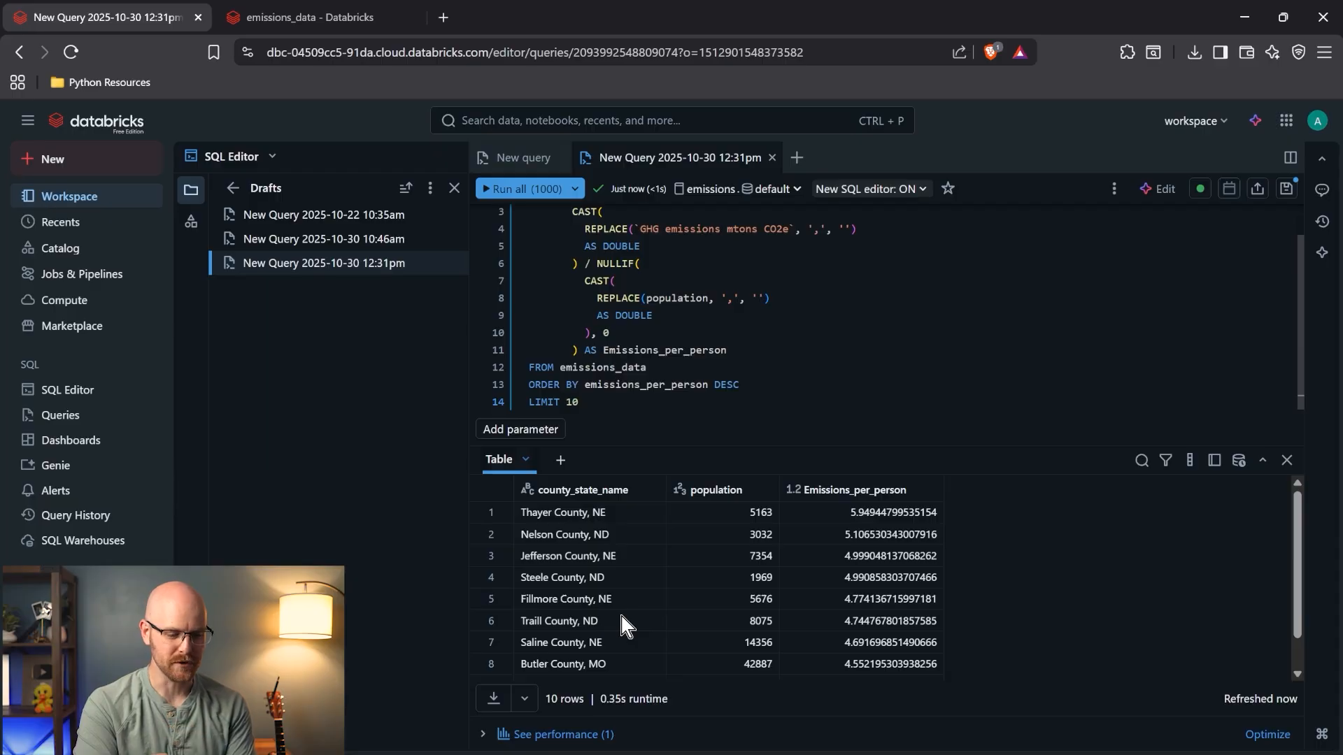
scroll(621, 616, "down", 1)
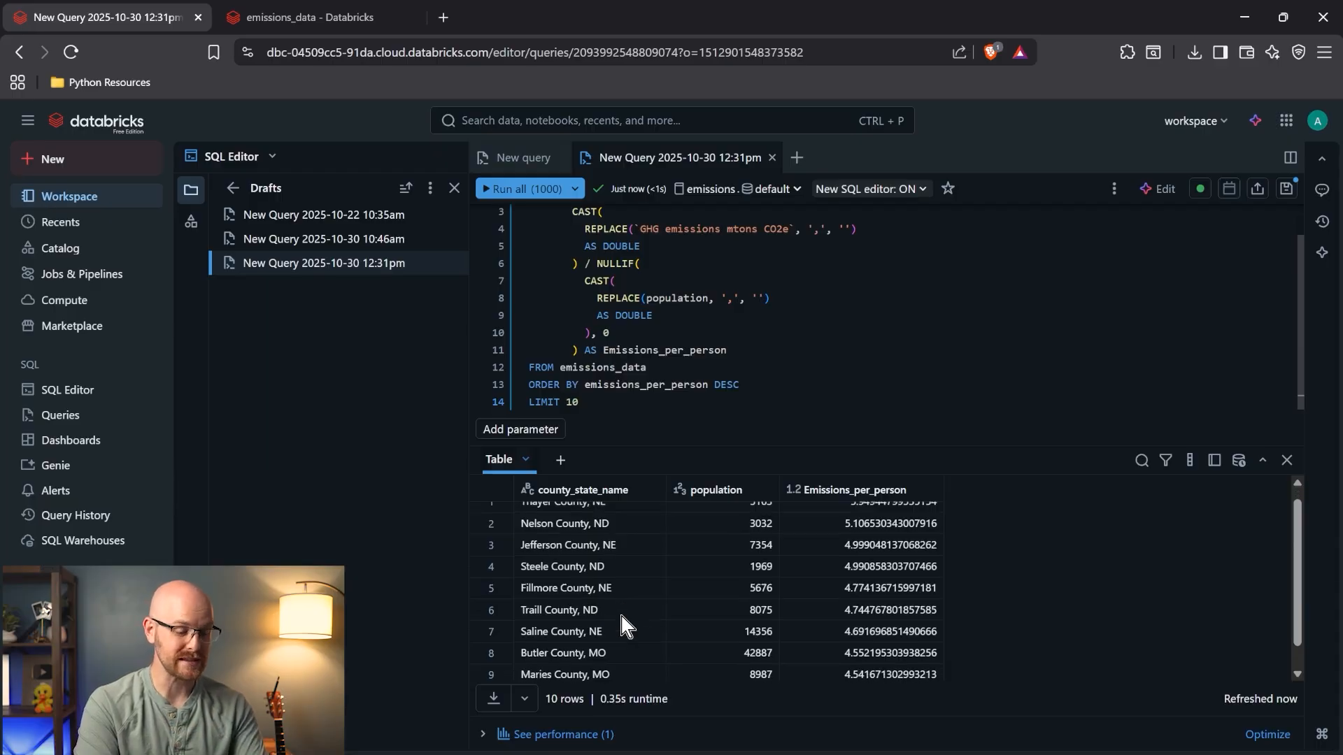
scroll(621, 616, "up", 1)
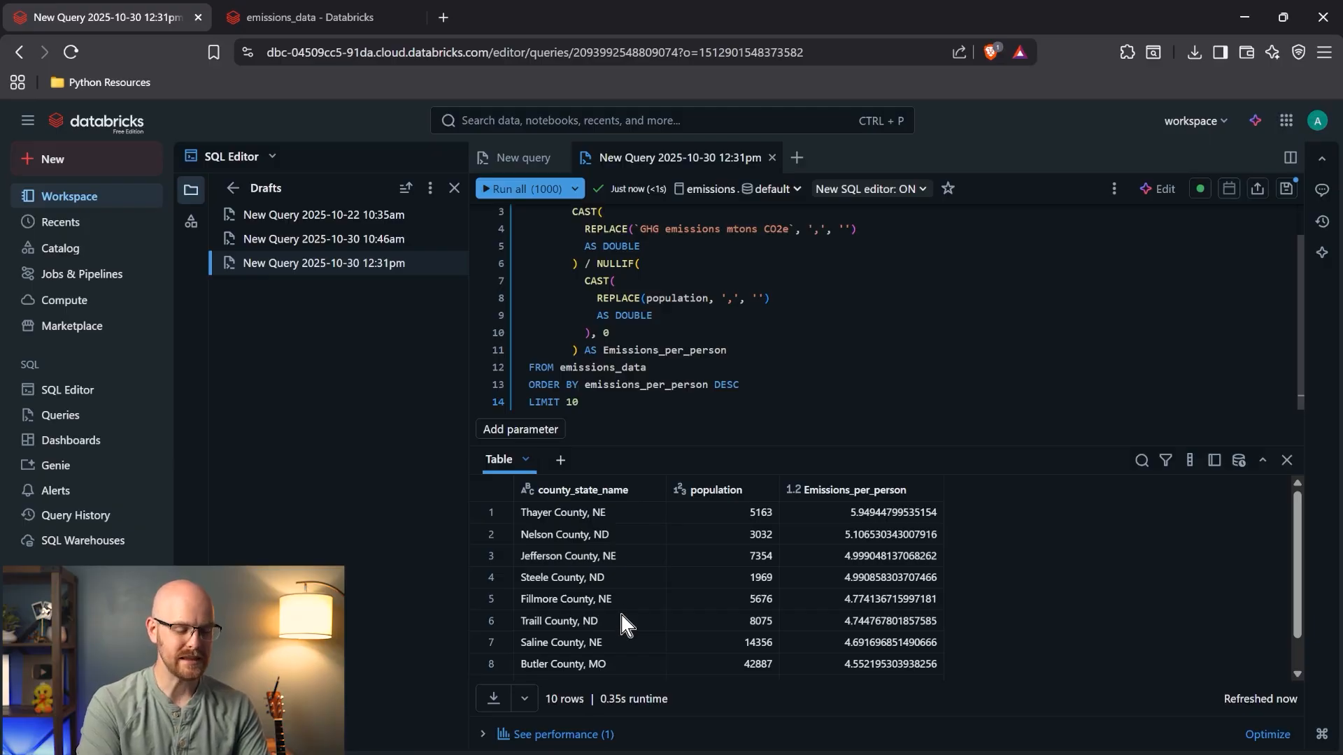
scroll(618, 606, "down", 1)
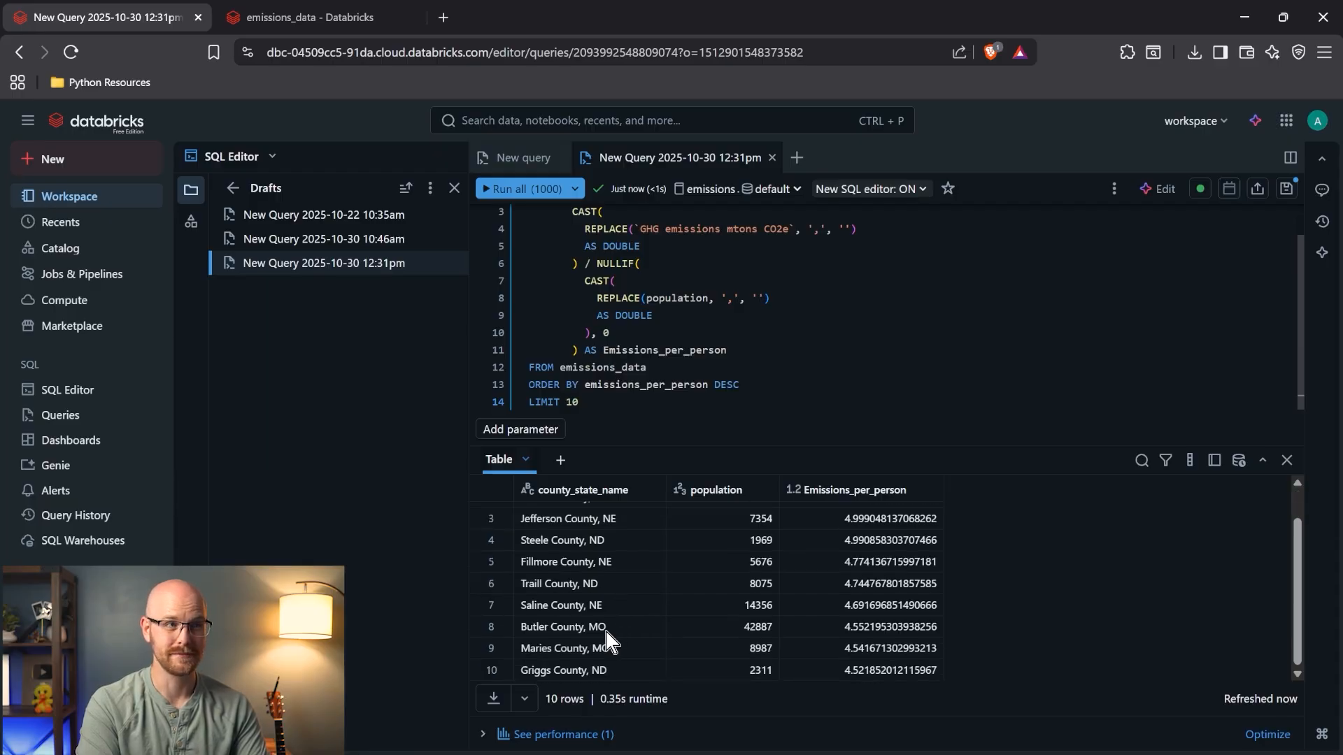
scroll(606, 630, "up", 1)
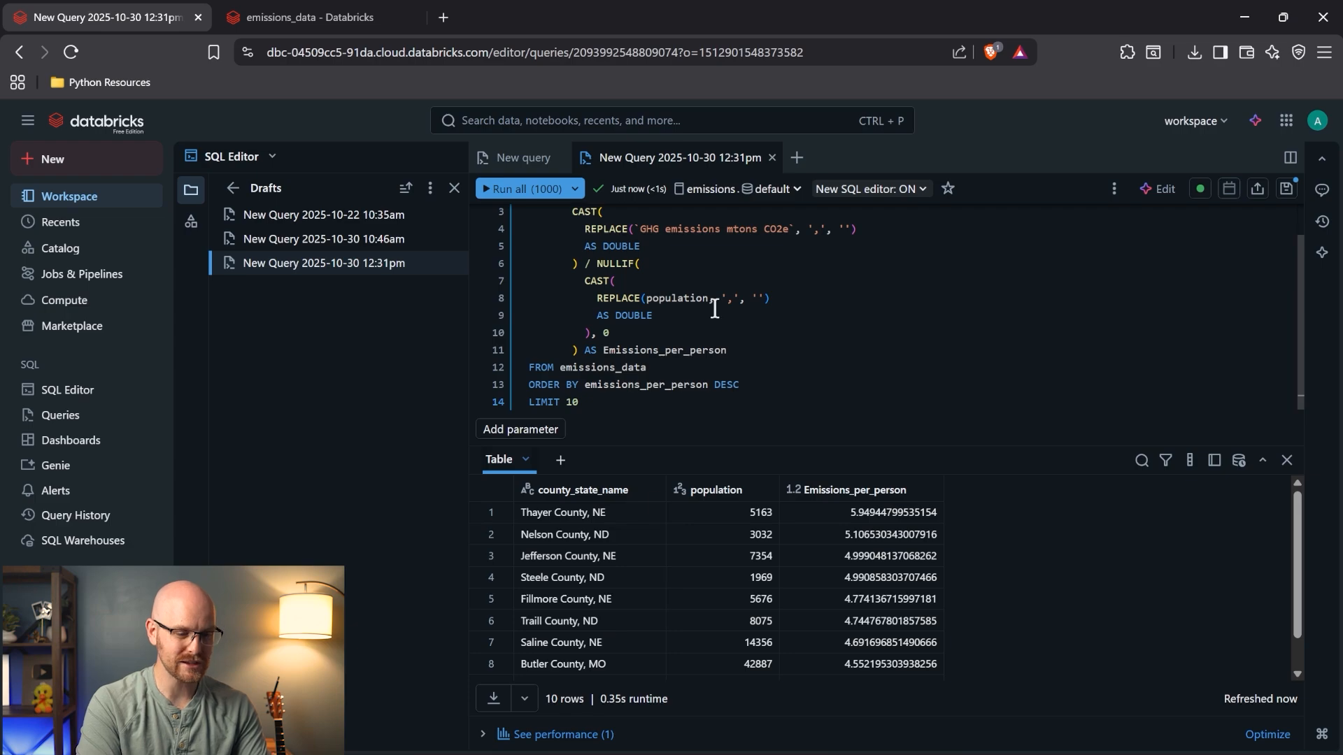
scroll(714, 310, "up", 1)
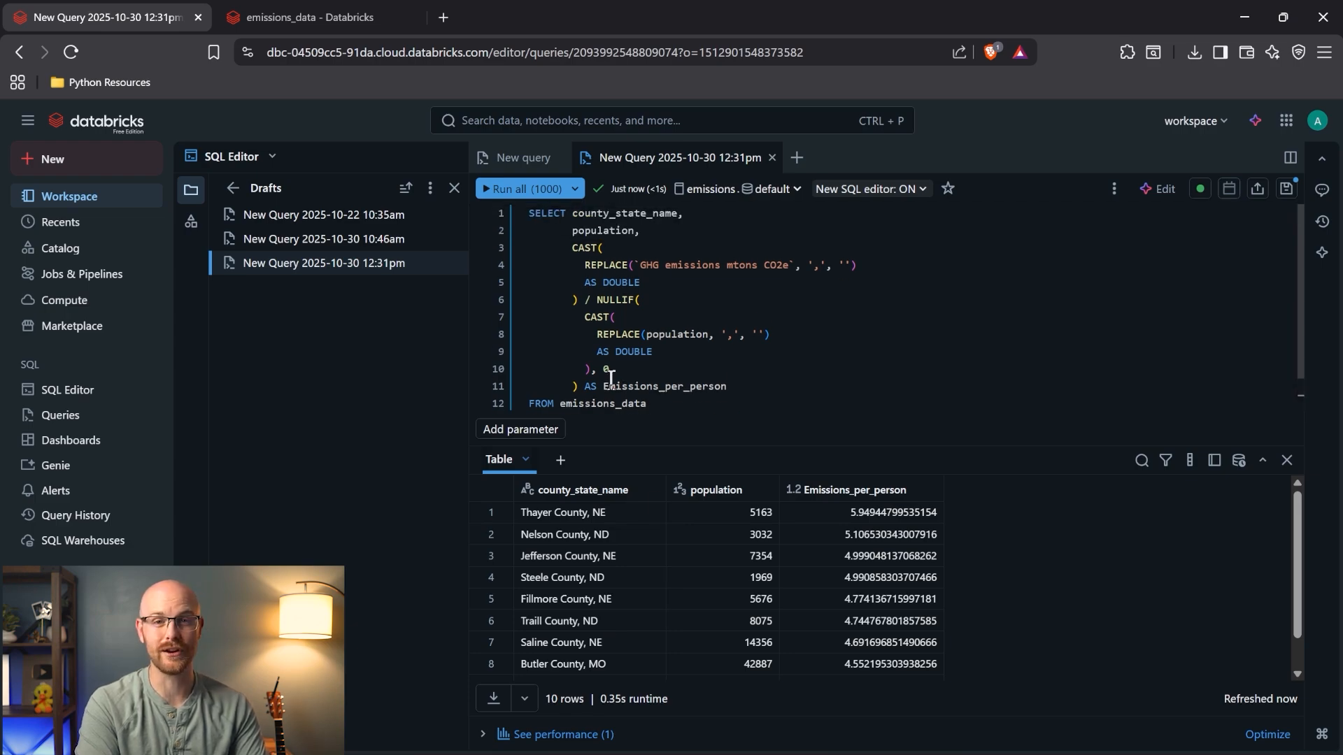
scroll(610, 378, "down", 1)
key("ctrl+a")
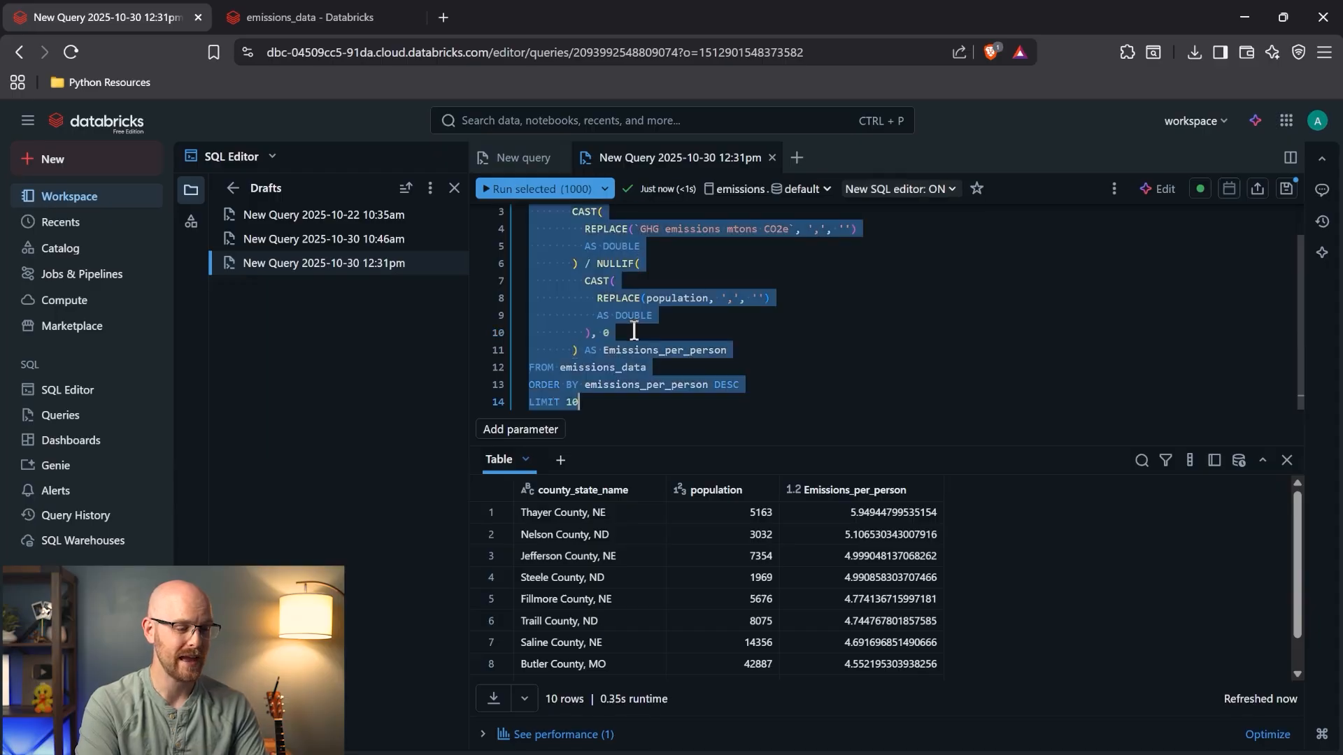
- Open the Emissions Dashboard and place a new chart beside the map
left_click(105, 443)
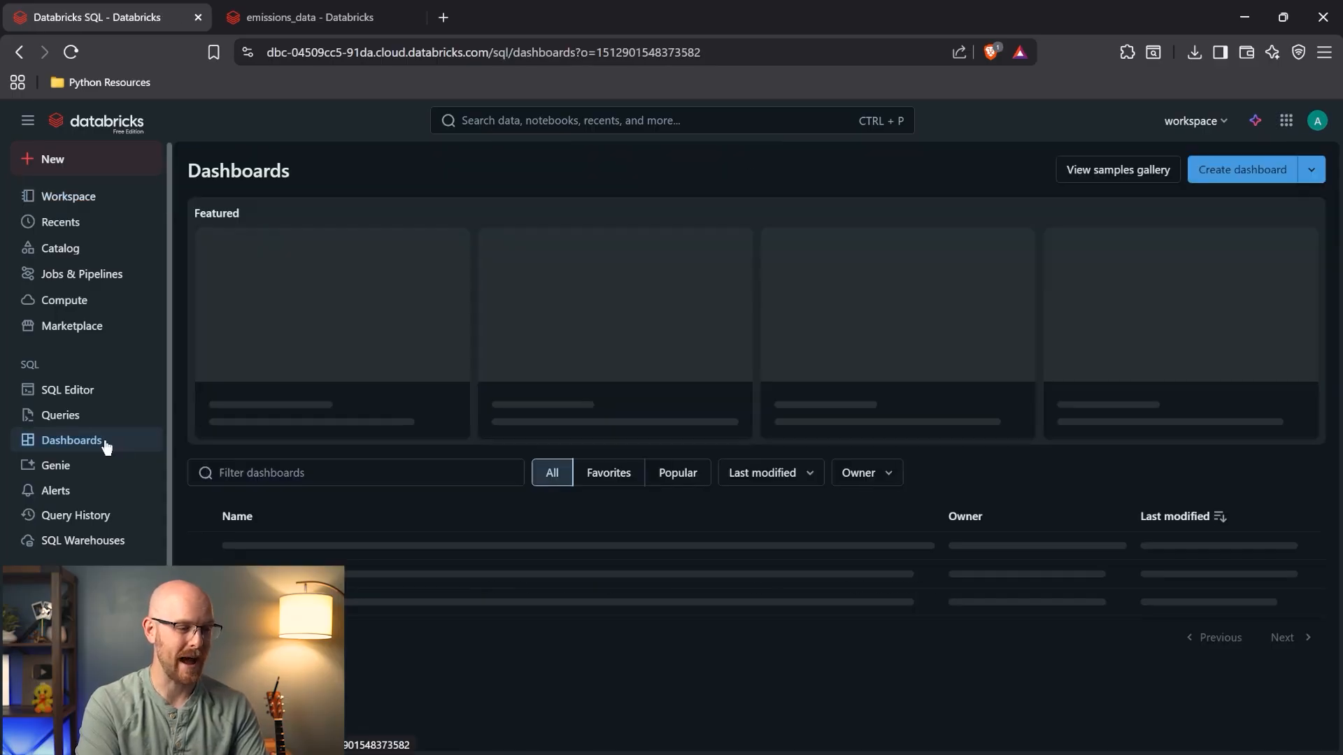
left_click(294, 552)
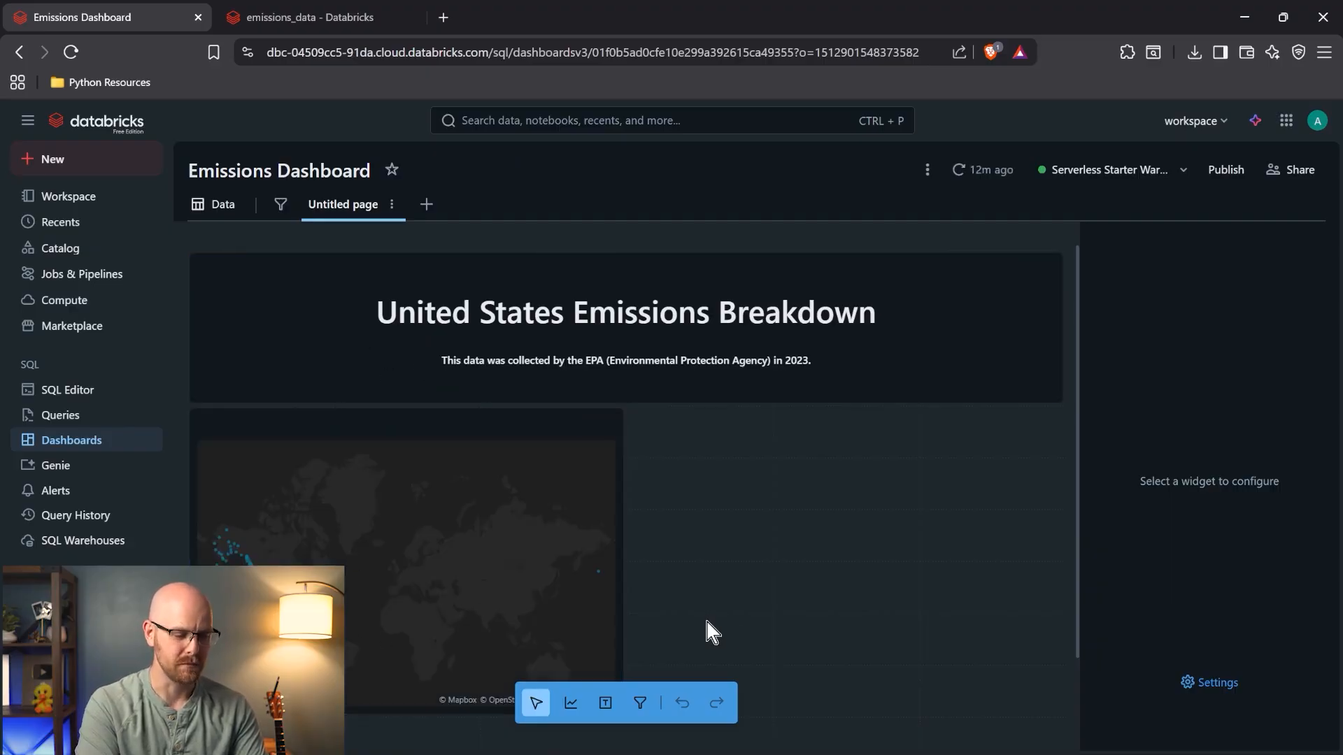
left_click(572, 704)
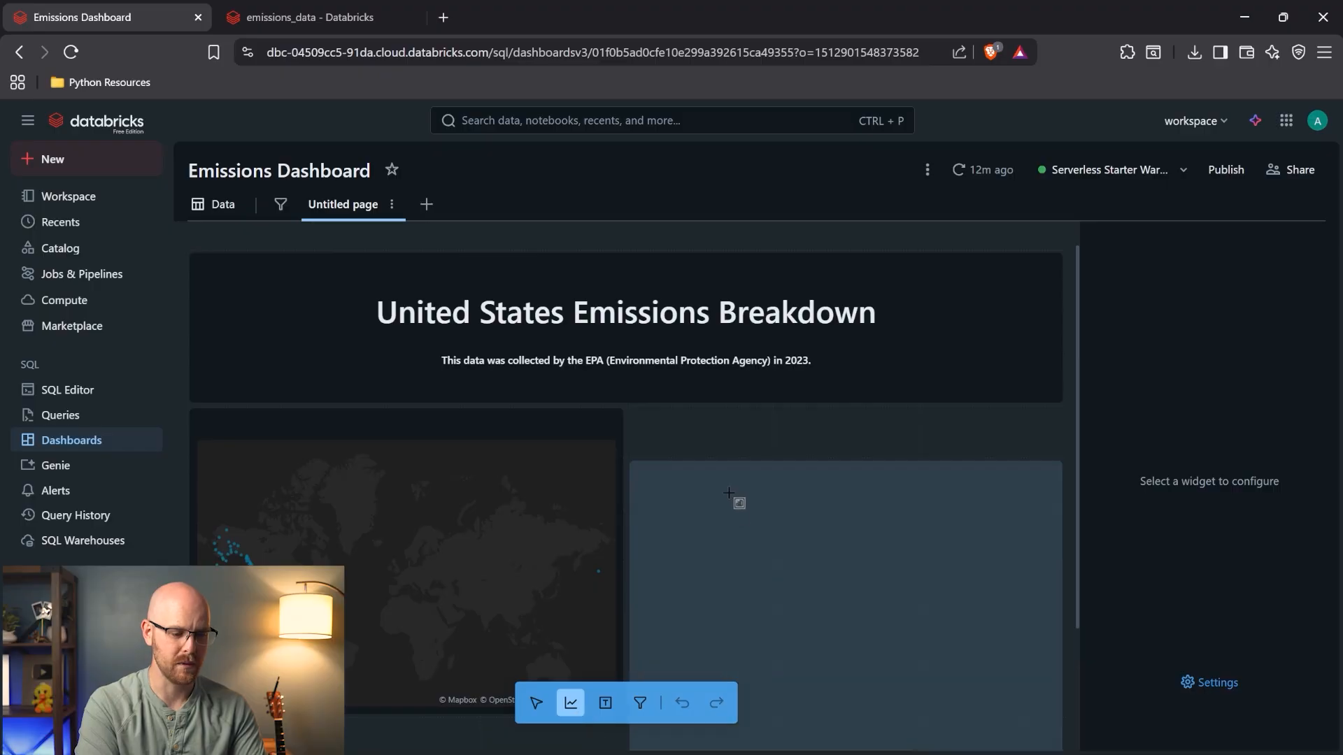
left_click(719, 450)
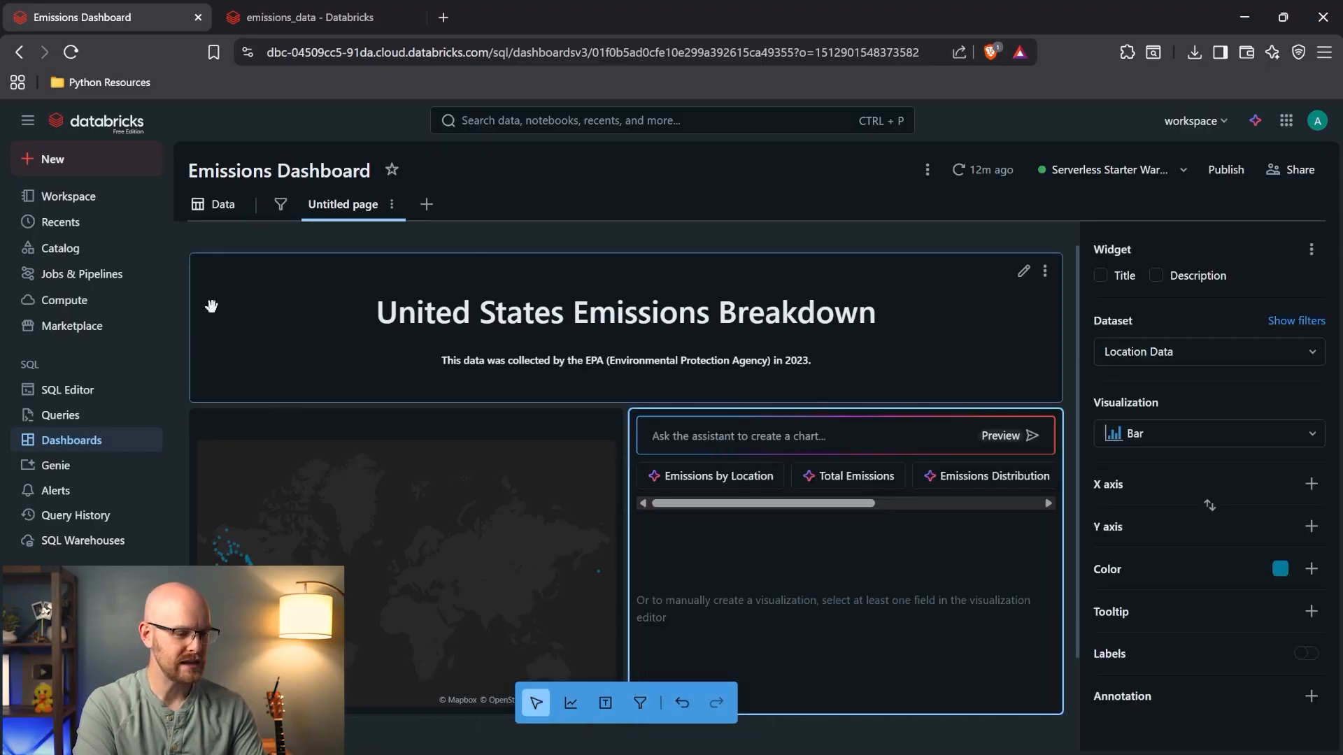
- Create a new SQL dataset and paste in the emissions-per-person query
left_click(218, 215)
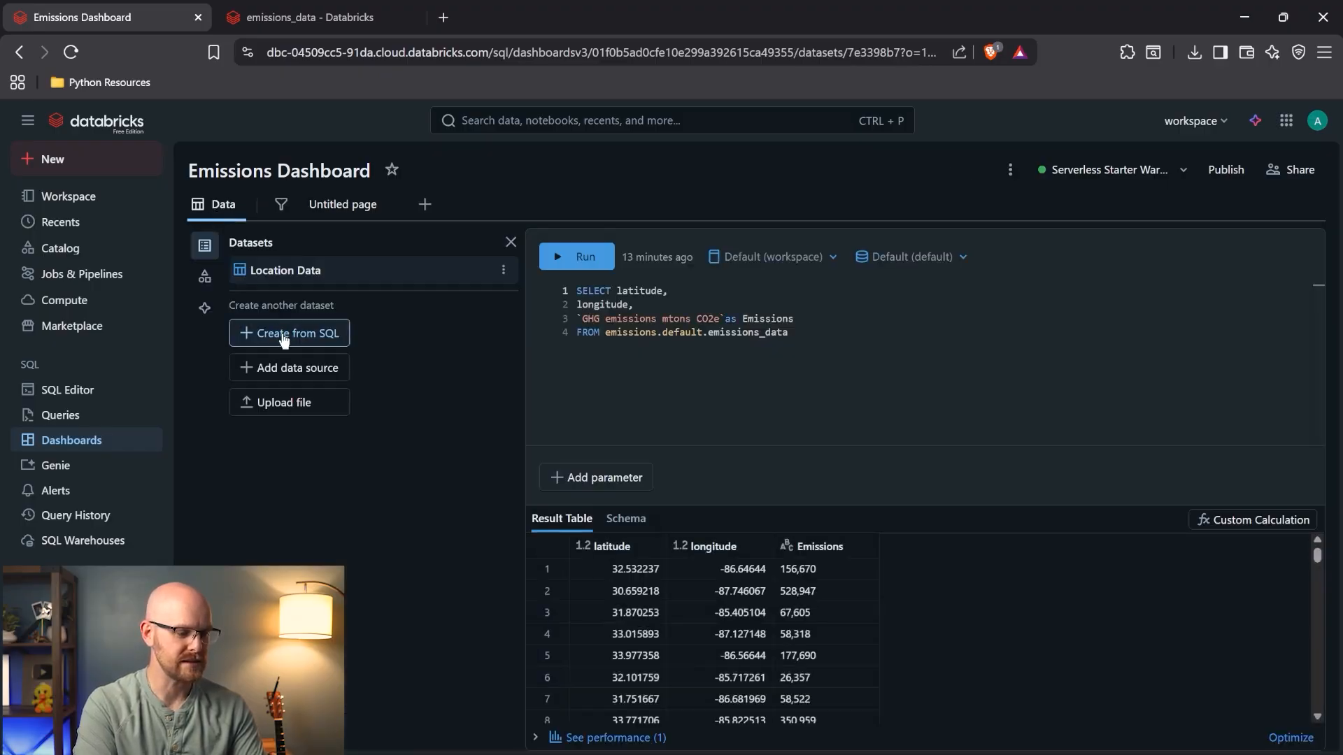
left_click(331, 337)
key("ctrl+v")
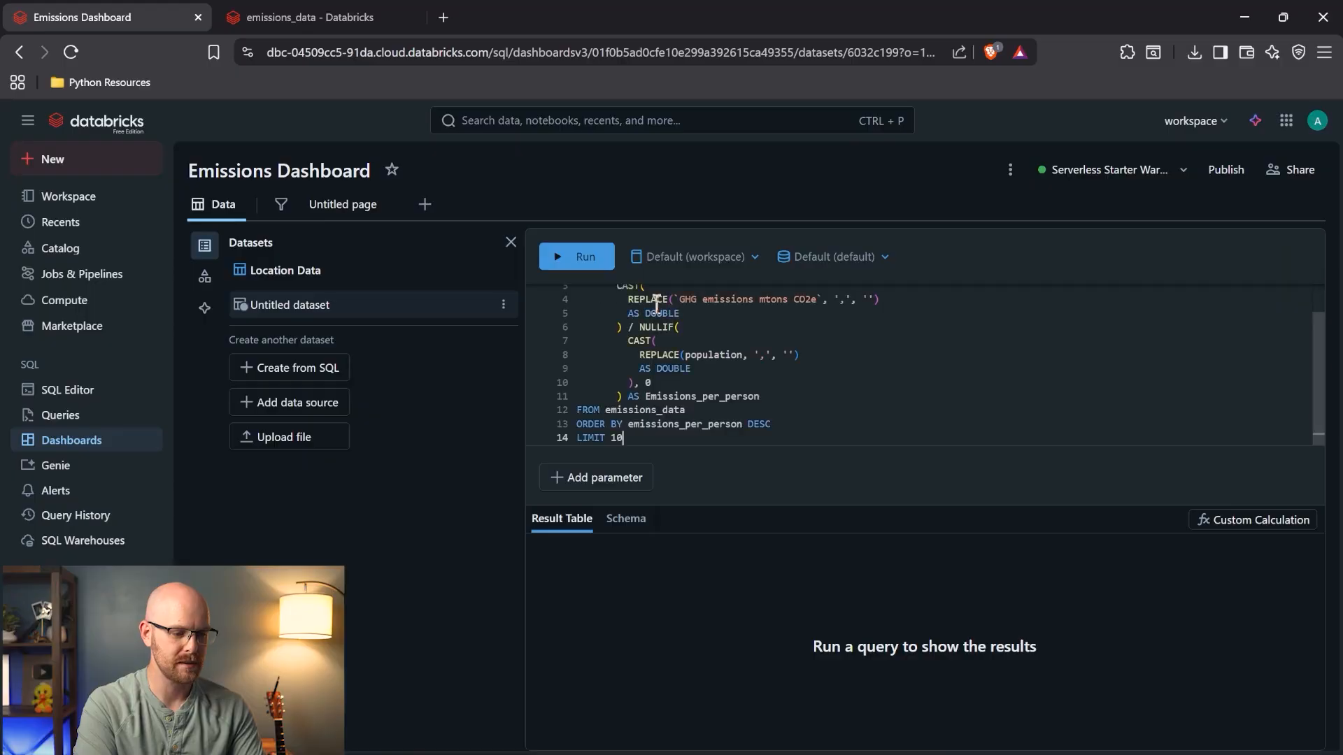
scroll(647, 345, "up", 1)
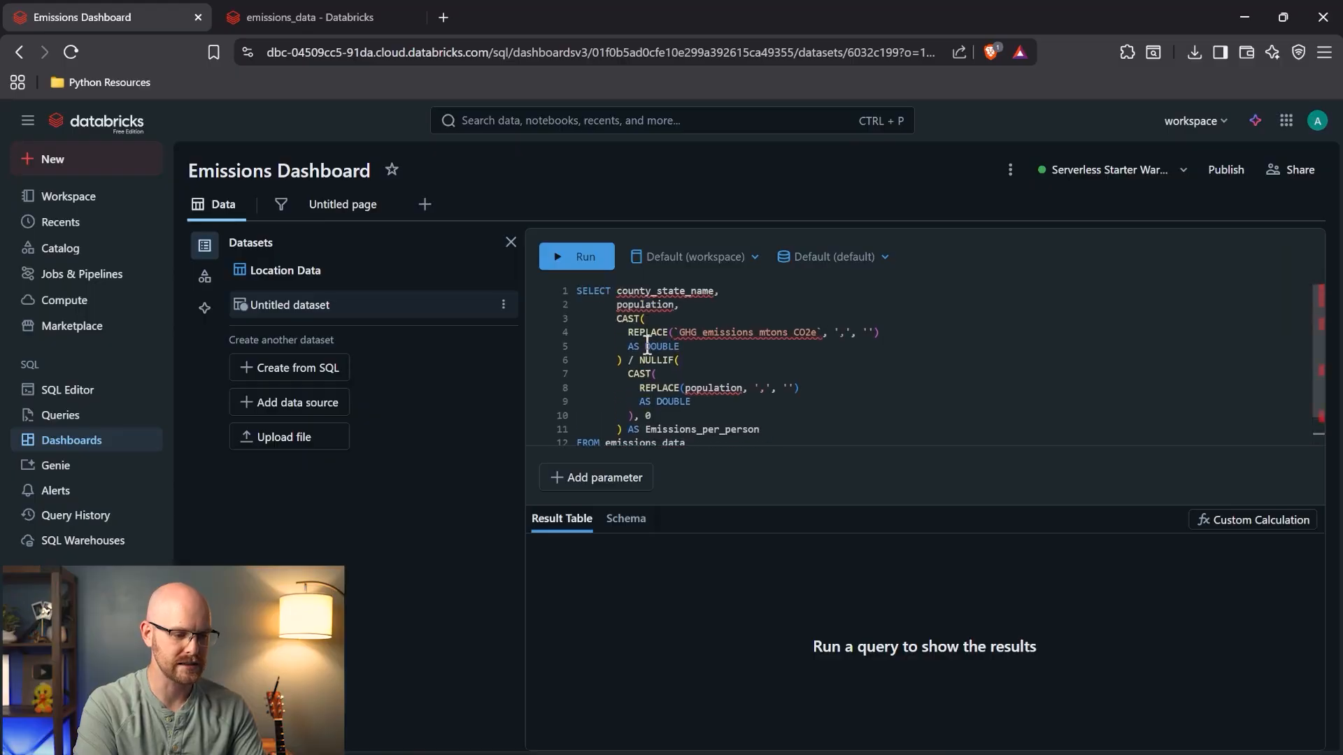
scroll(647, 344, "down", 2)
- Set the dataset's catalog to emissions and schema to default, then run it
left_click(607, 414)
double_click(607, 414)
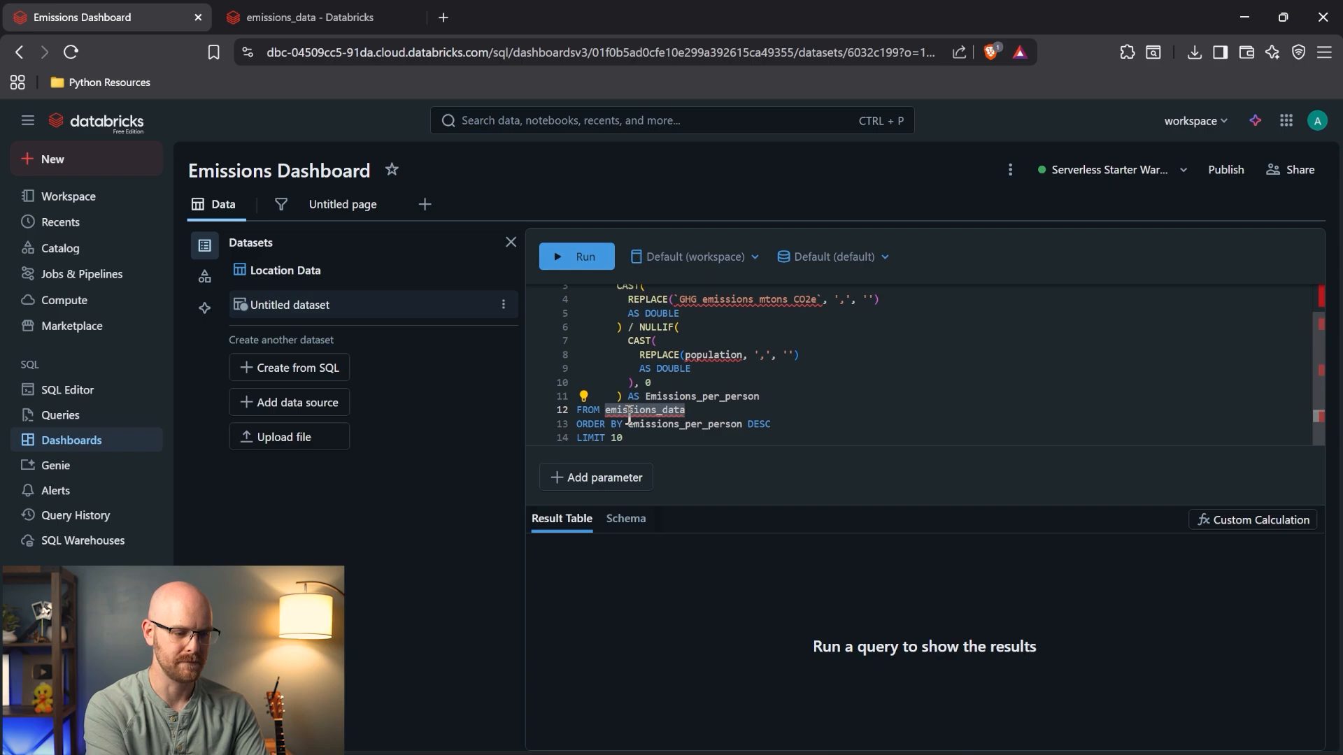
left_click(751, 257)
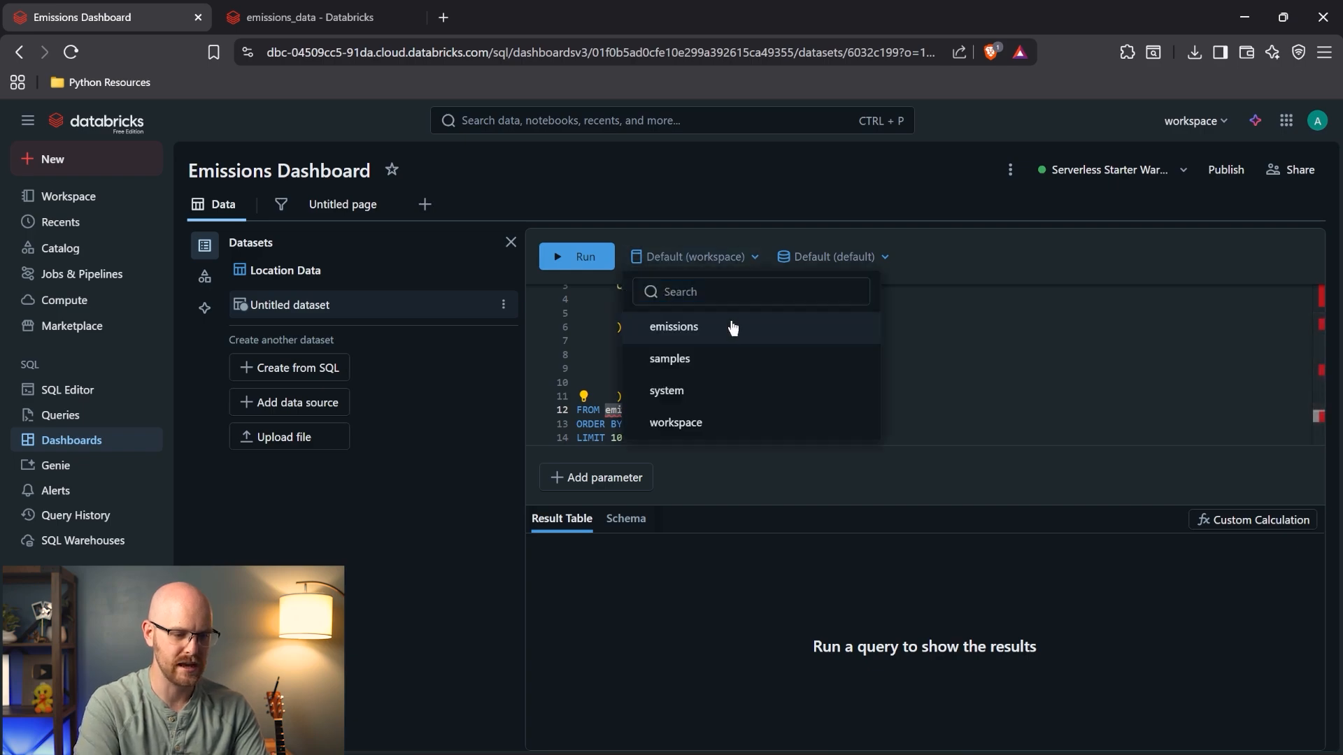
left_click(732, 327)
left_click(761, 257)
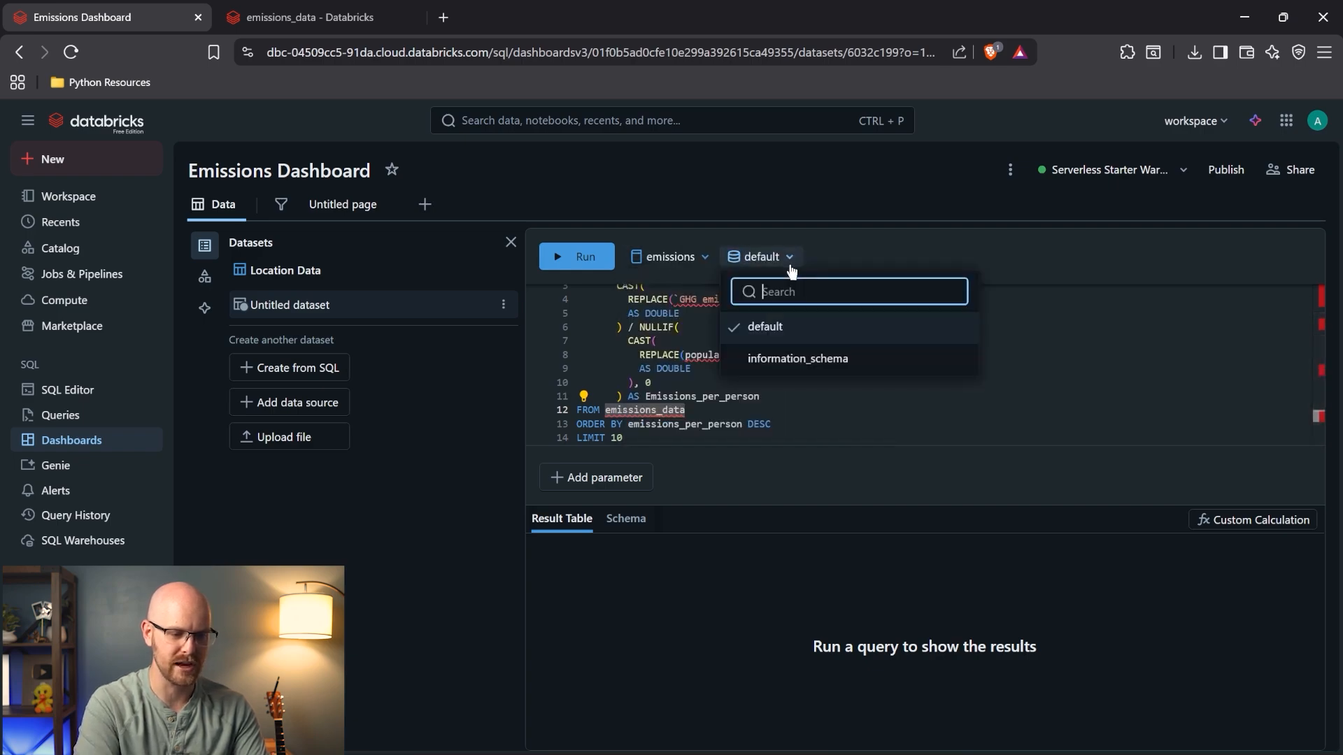
left_click(791, 341)
left_click(758, 396)
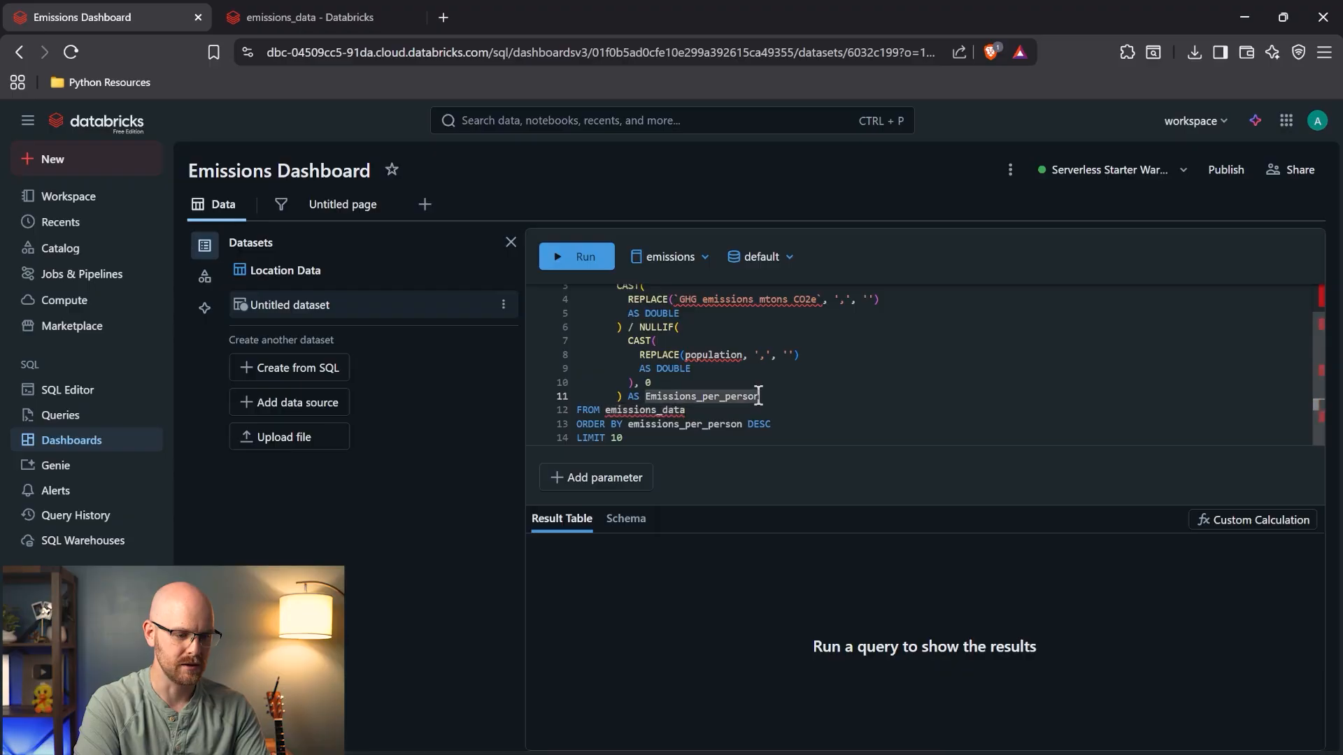
left_click(570, 266)
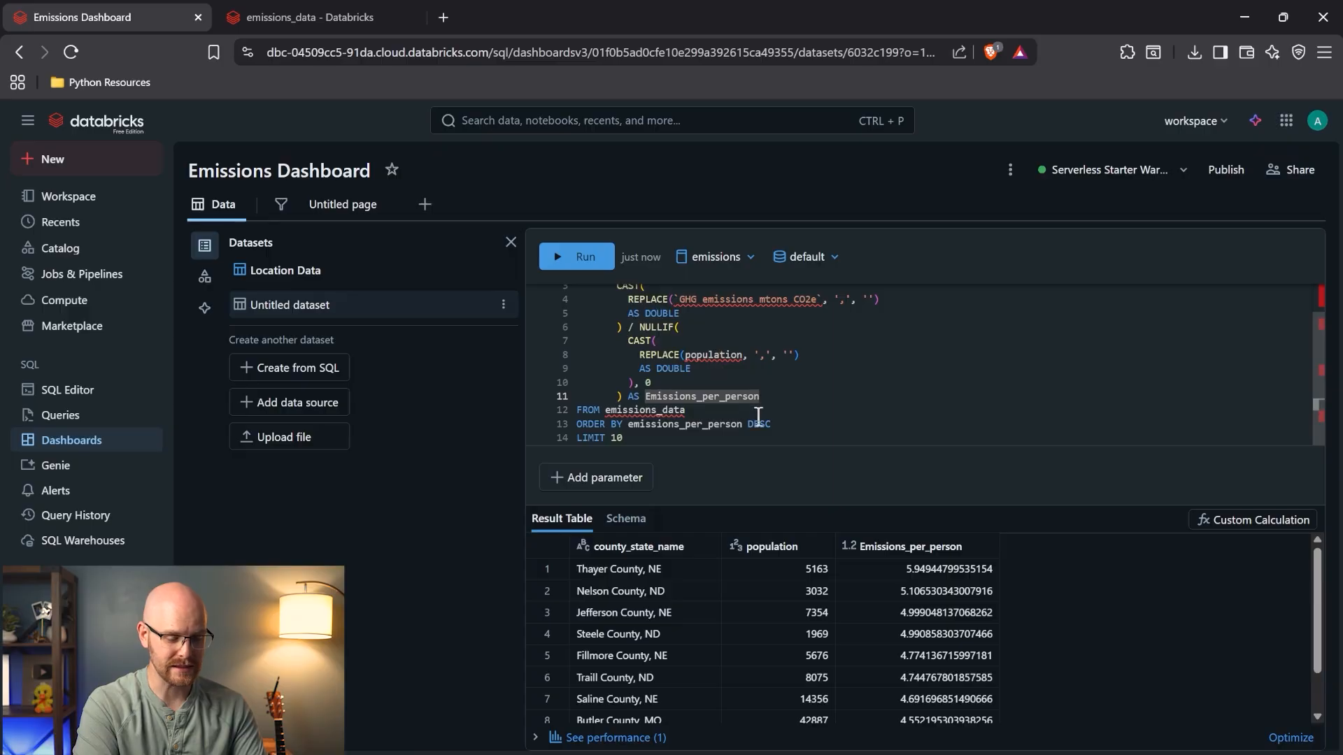
scroll(772, 418, "up", 1)
scroll(772, 418, "up", 2)
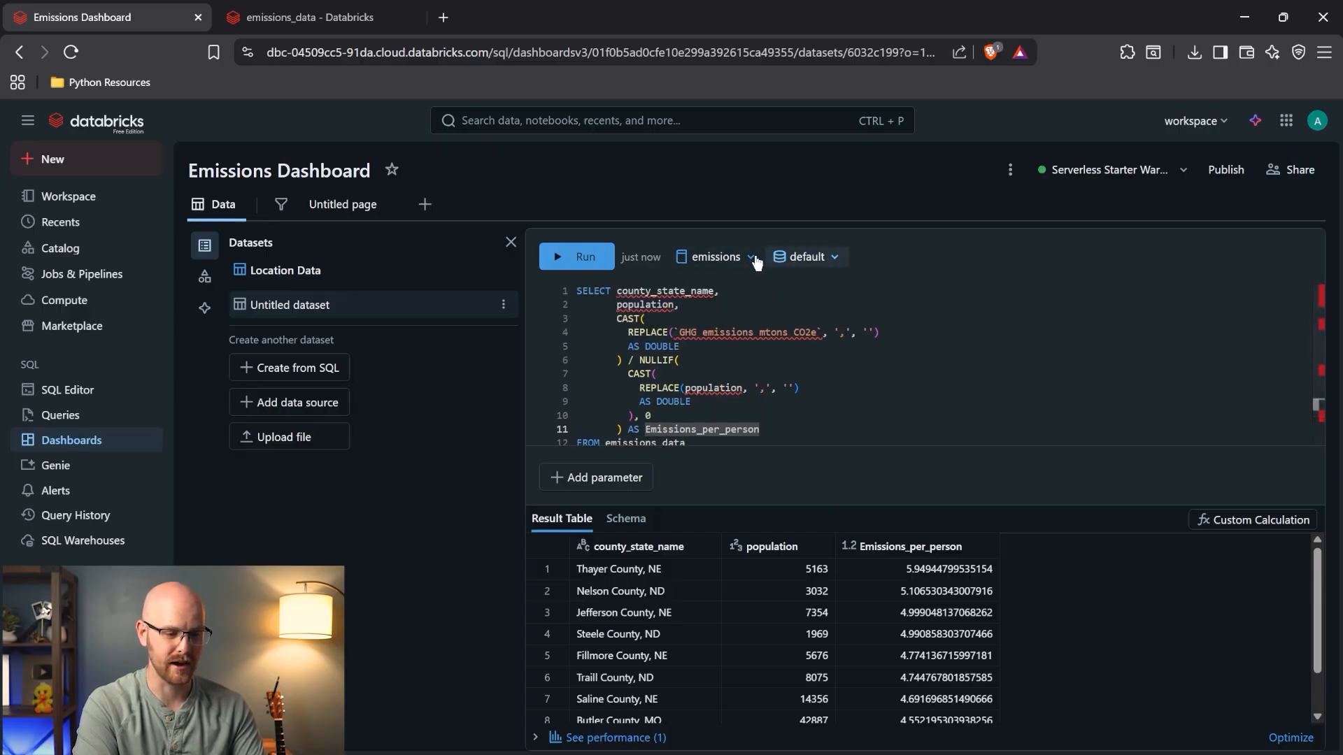
scroll(645, 437, "down", 2)
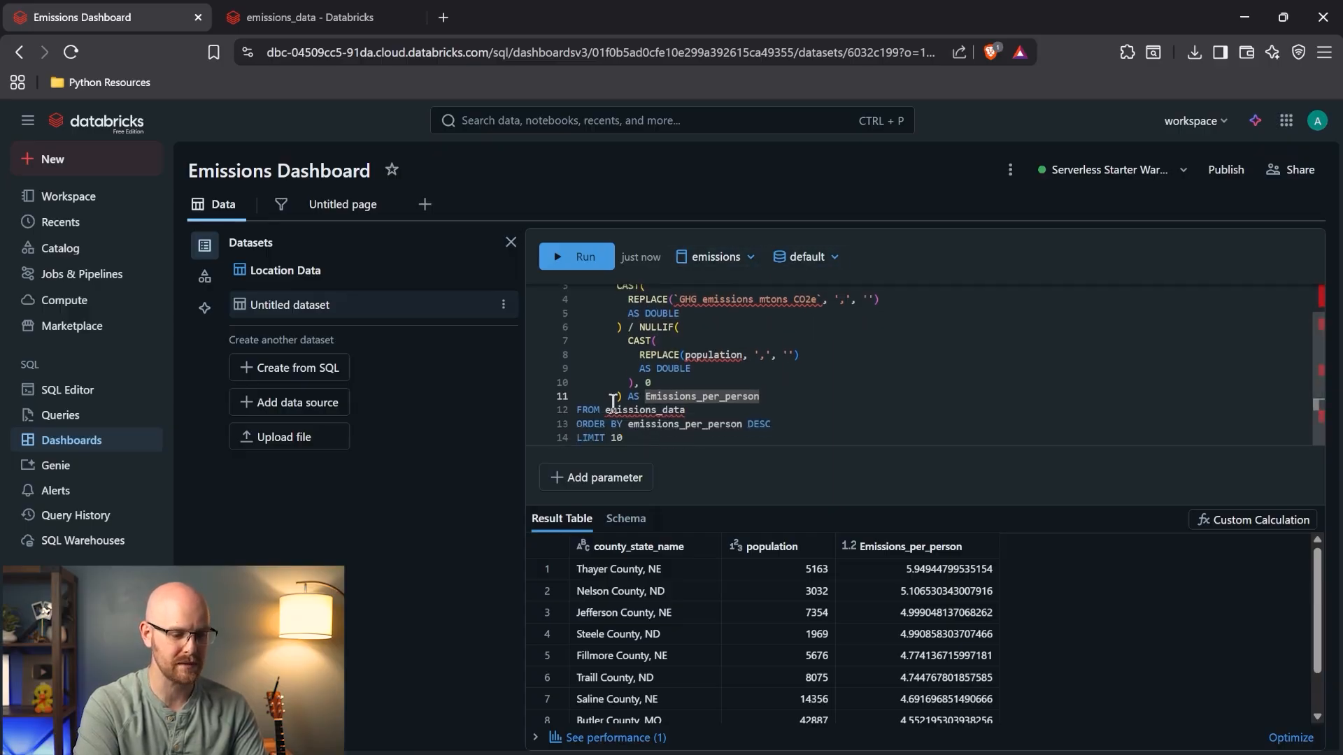
- Rewrite the FROM table as emissions.default.emissions_data and rerun the query
left_click(607, 411)
type("emissi")
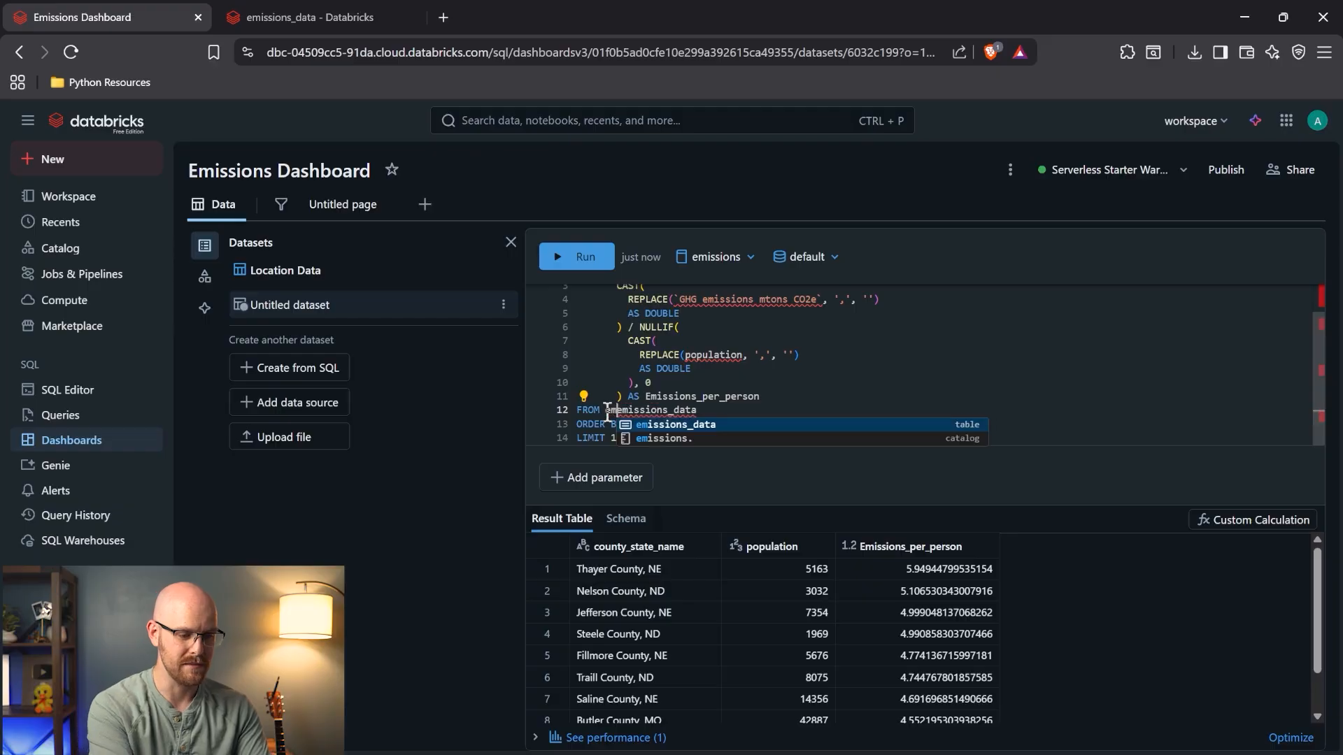
key("Tab")
key("BackSpace")
key("BackSpace")
key("BackSpace")
key("BackSpace")
key("BackSpace")
type(".")
key("Tab")
type(".")
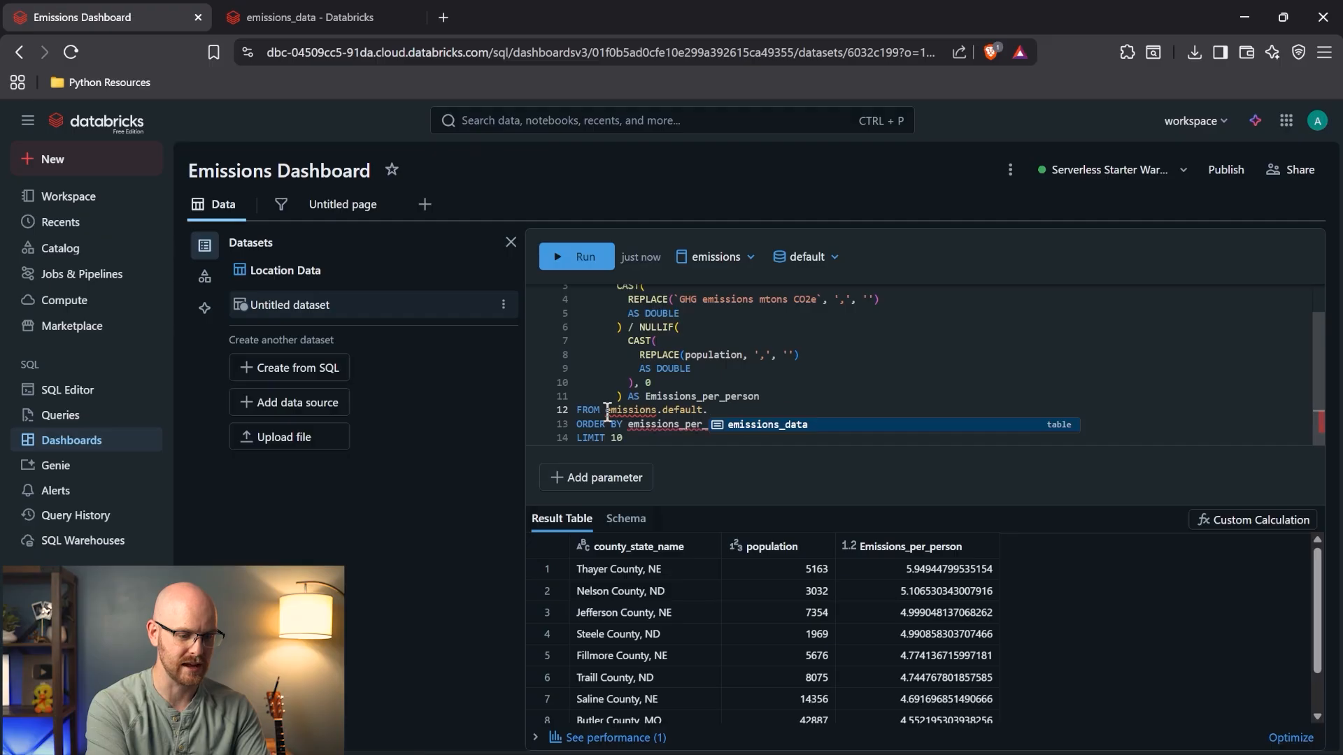
key("Tab")
scroll(628, 375, "up", 2)
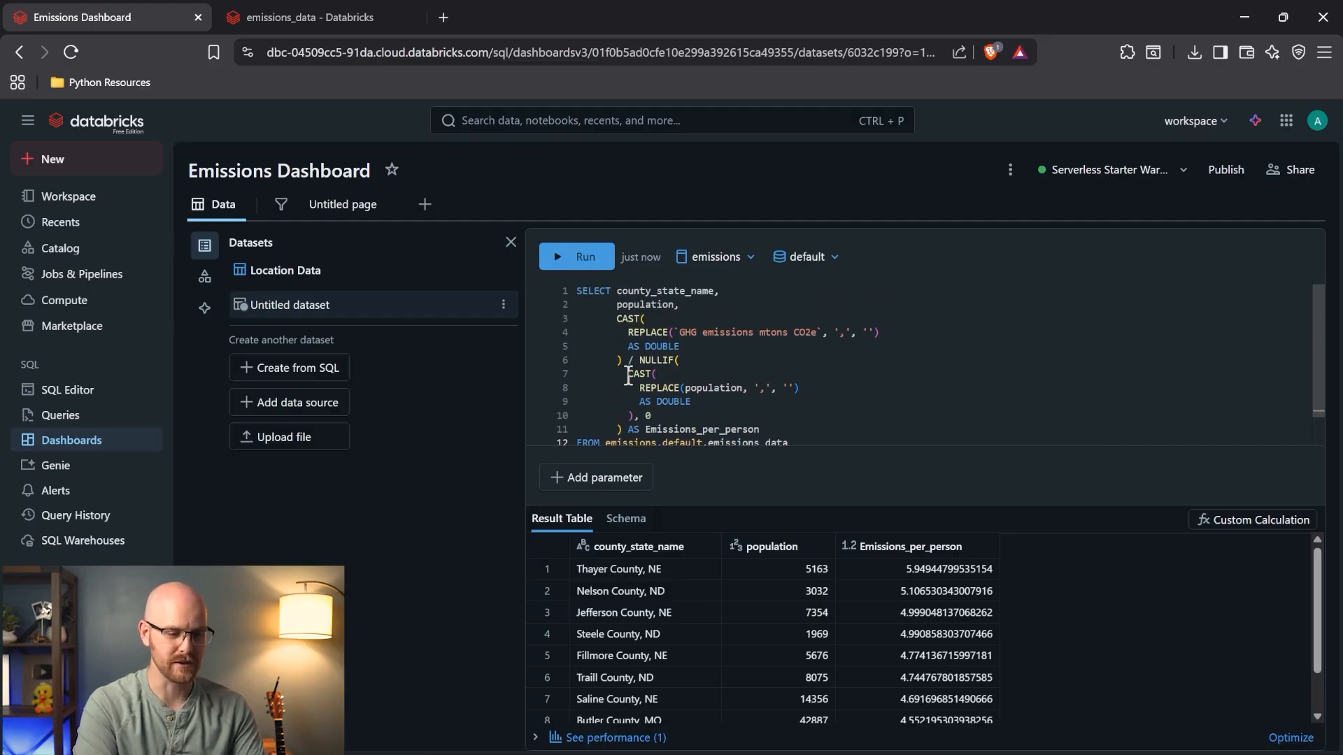
left_click(576, 262)
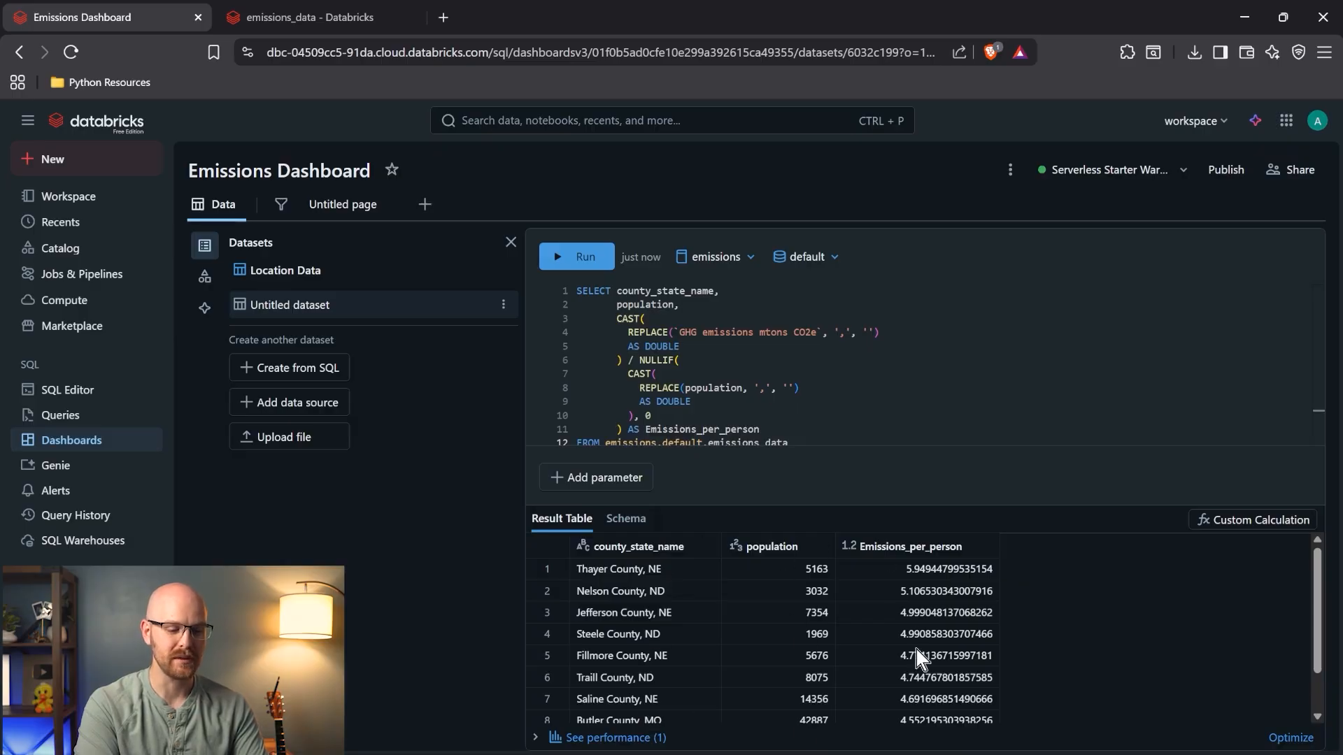
- Delete the LIMIT 10 line, rerun, and inspect the population and Emissions_per_person columns
scroll(768, 417, "down", 1)
left_click(731, 441)
key("BackSpace")
key("BackSpace")
key("BackSpace")
key("BackSpace")
key("BackSpace")
key("BackSpace")
key("BackSpace")
key("BackSpace")
key("BackSpace")
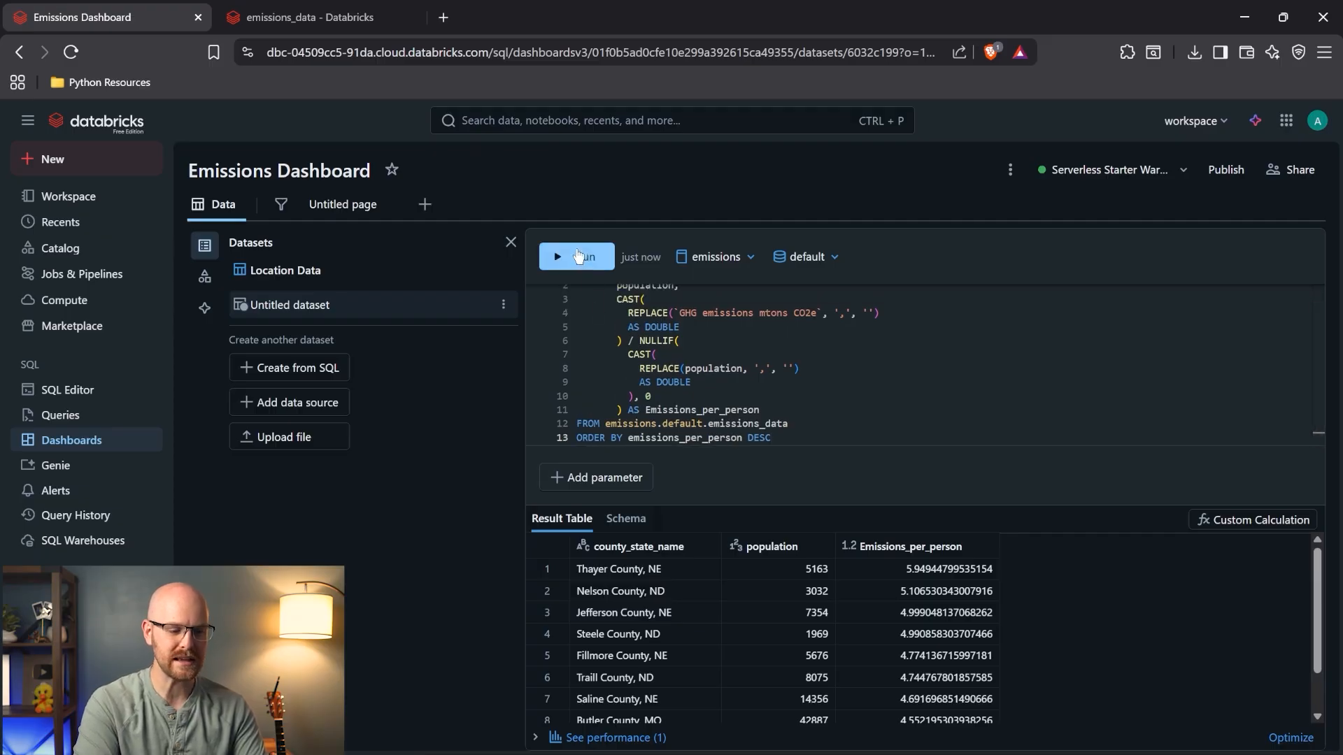
left_click(578, 256)
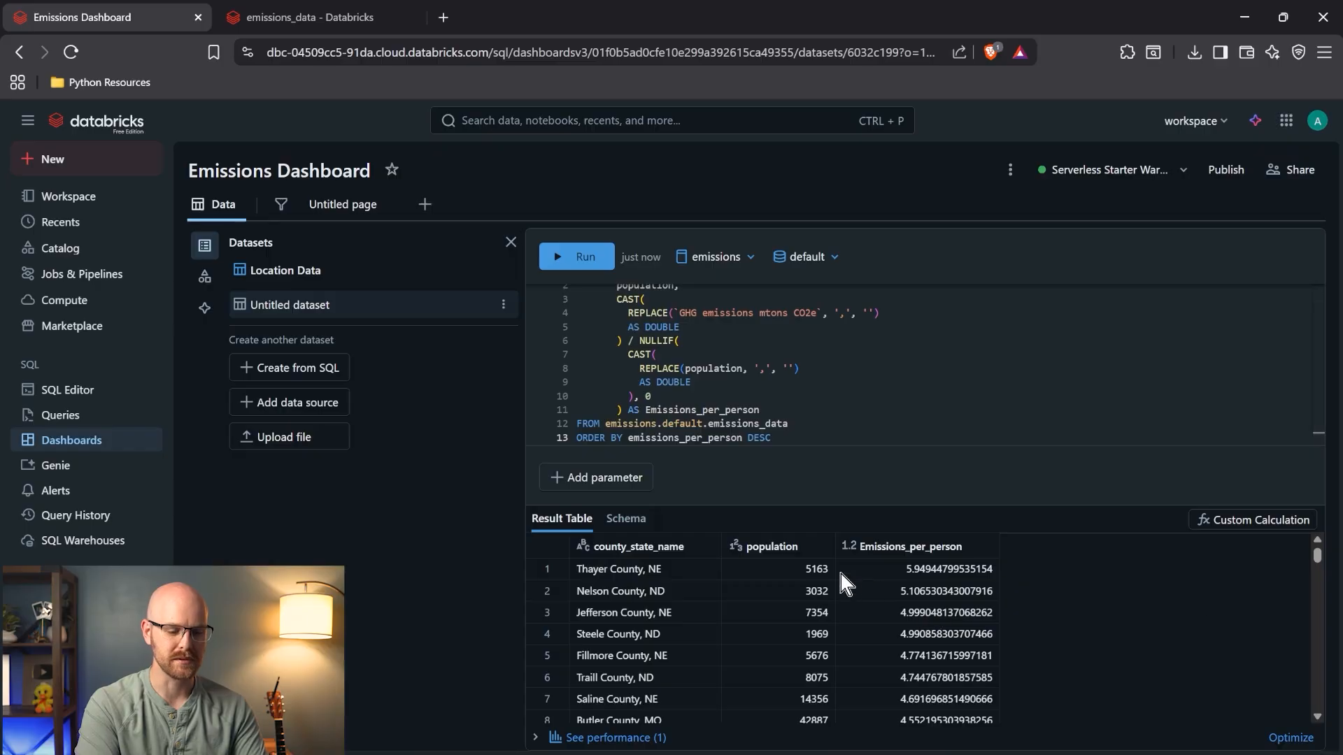
left_click(782, 550)
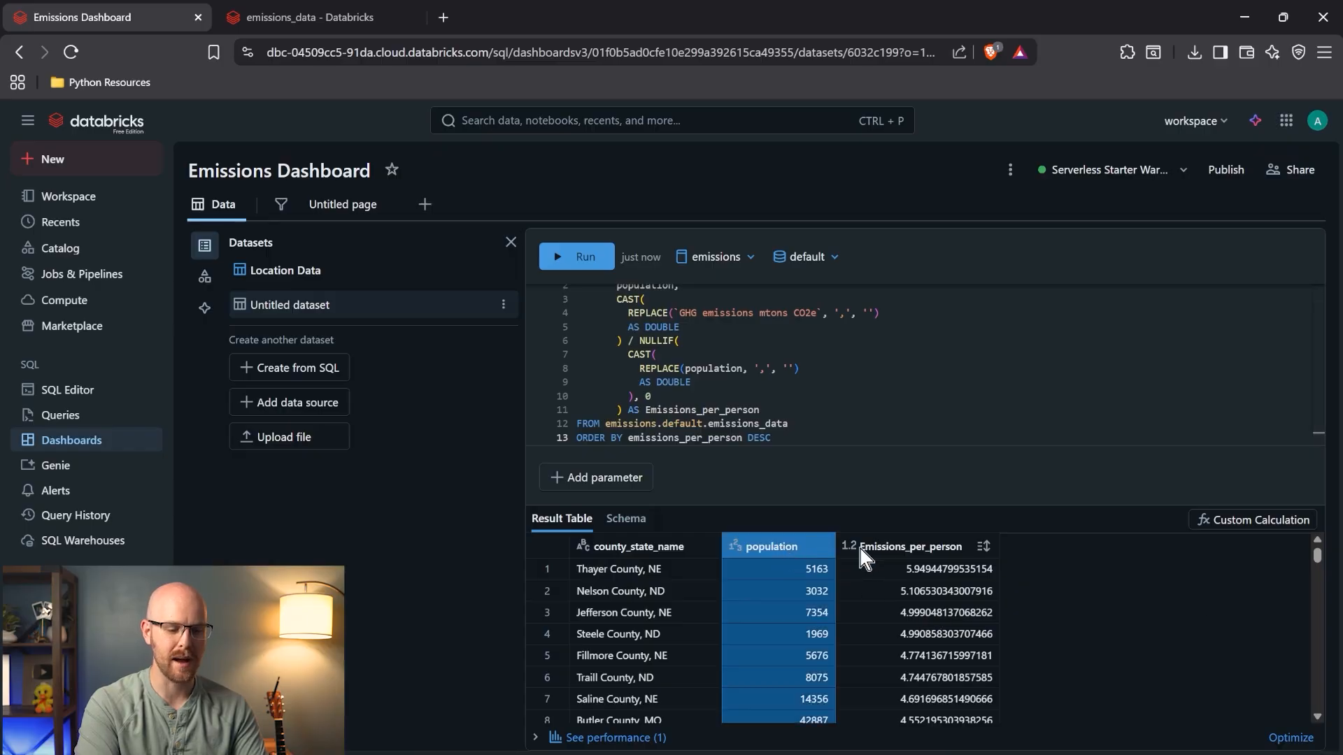
left_click(897, 552)
mouse_move(1318, 555)
left_mouse_down()
mouse_move(1316, 599)
mouse_move(1316, 537)
left_mouse_up()
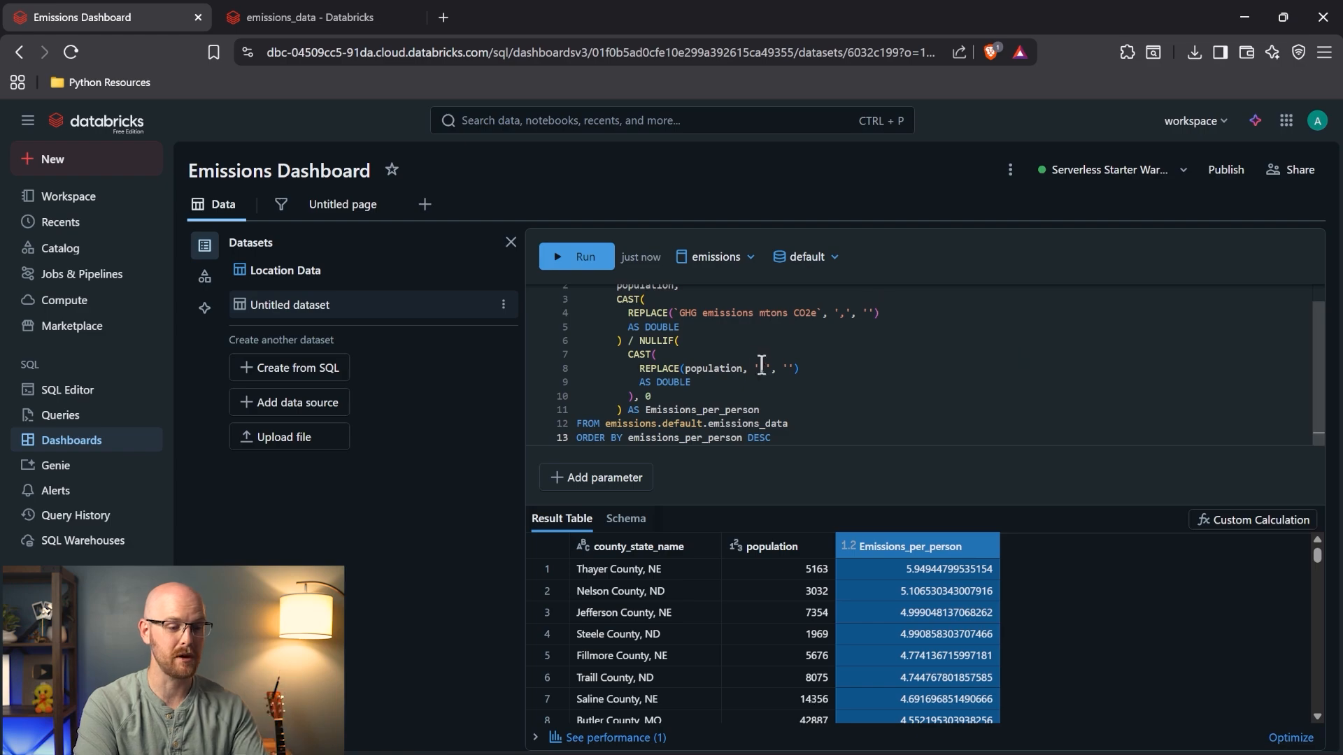
- Rename the untitled dataset to 'Emissions per Person'
left_click(503, 304)
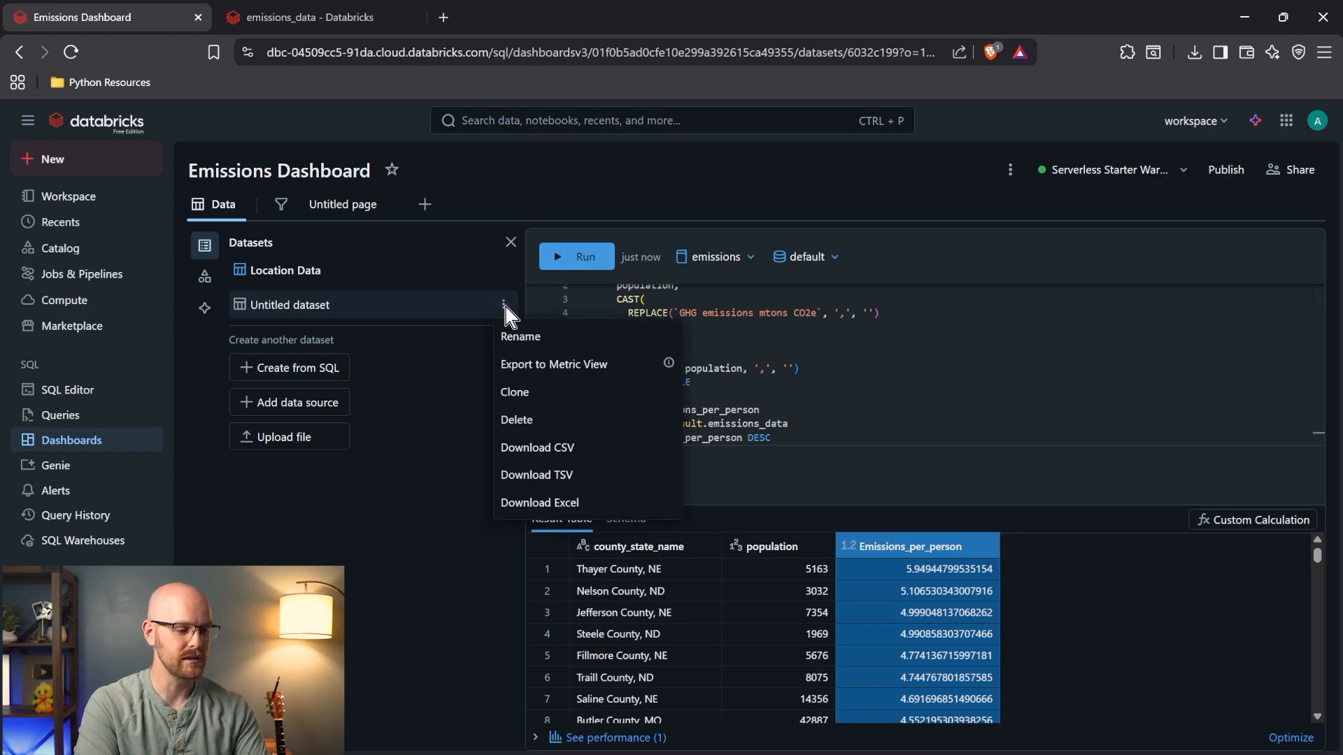
left_click(526, 340)
type("Emissi")
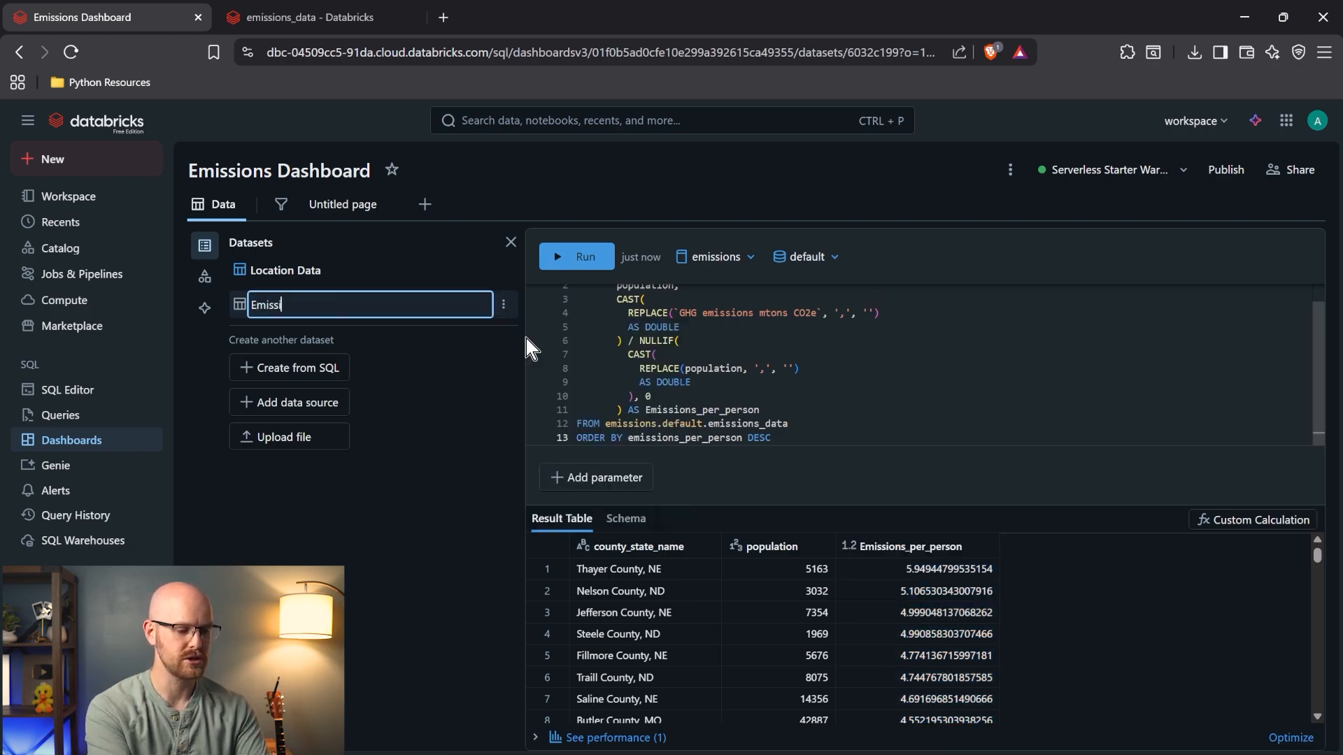
type("ons per Person")
key("Return")
- Give the empty chart the Emissions per Person dataset, Emissions_per_person on X, population on Y
left_click(343, 203)
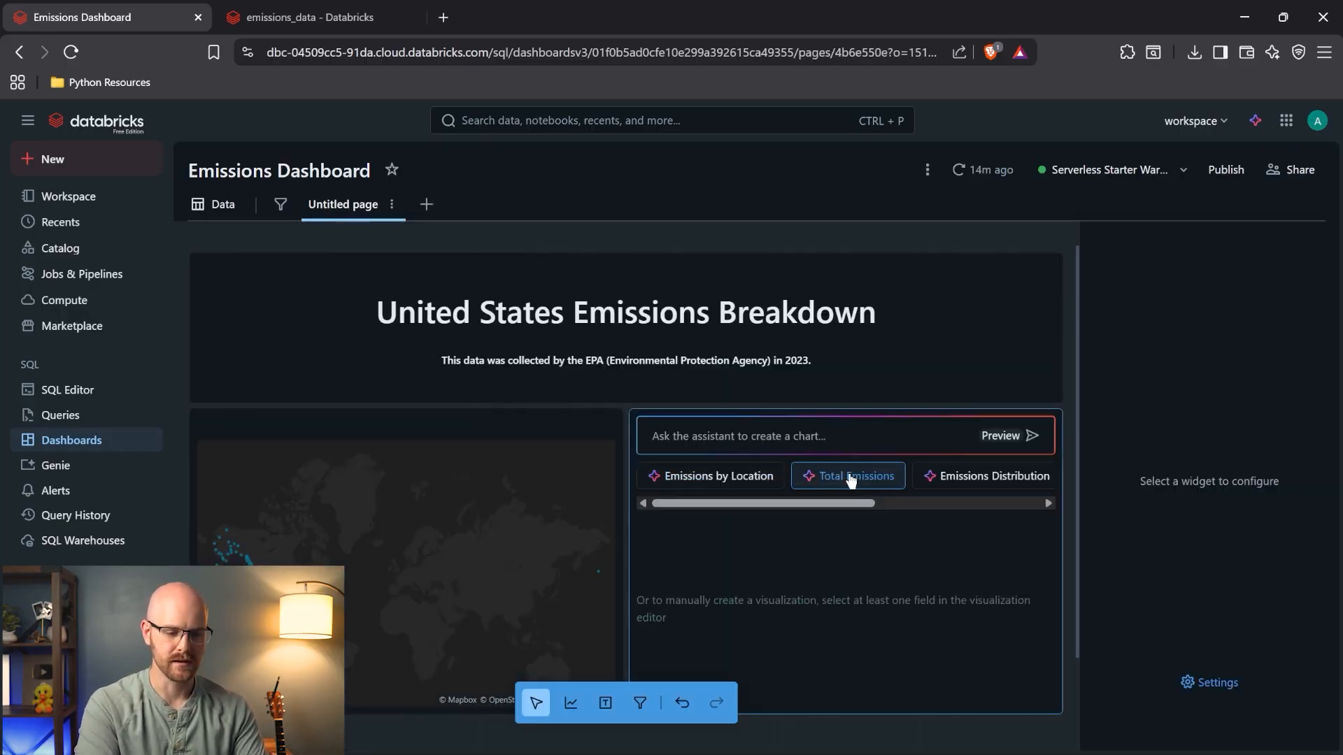
left_click(891, 549)
left_click(1223, 342)
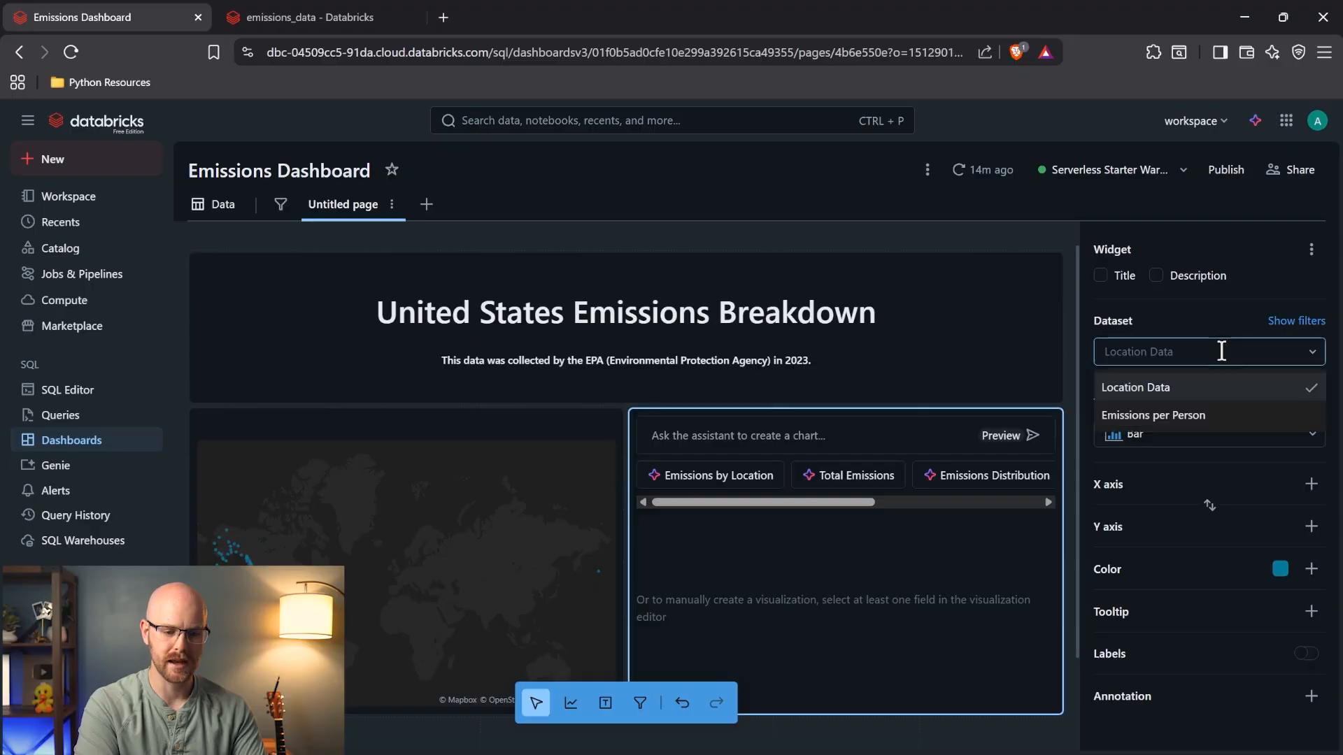
left_click(1217, 416)
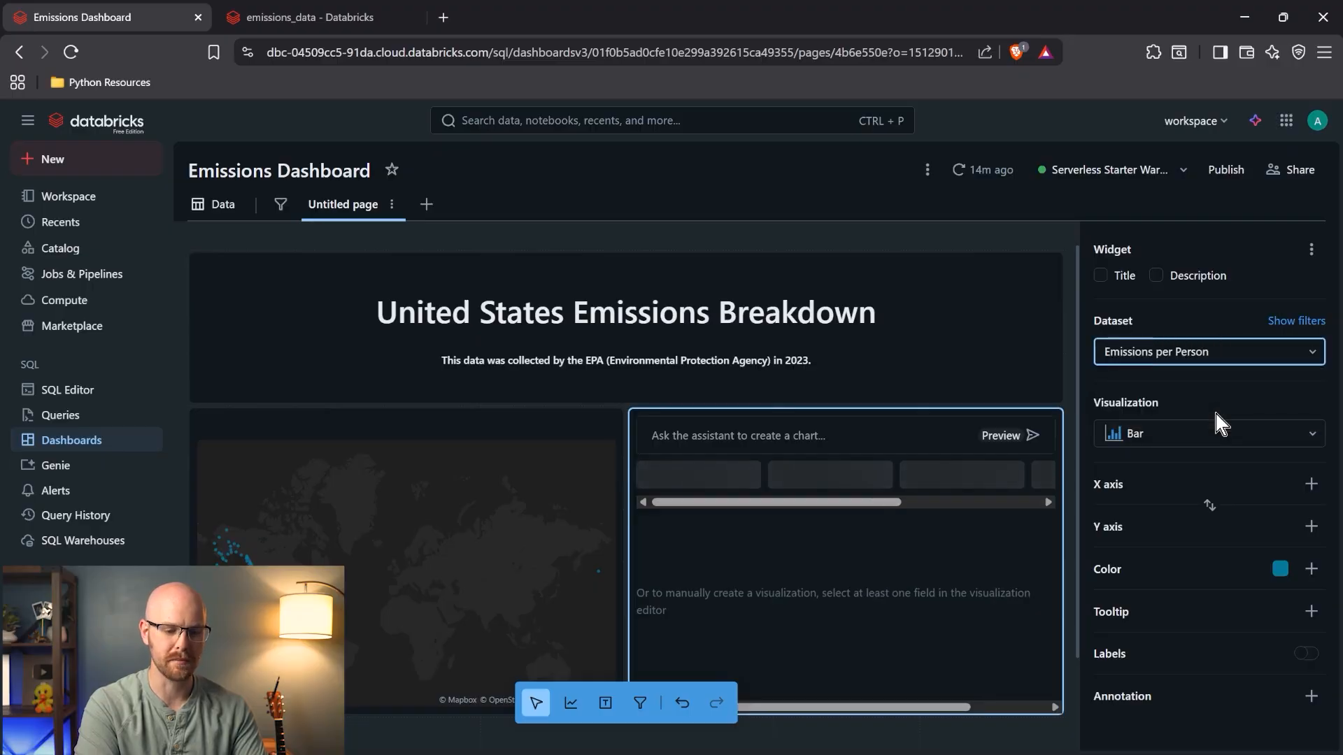
left_click(1310, 484)
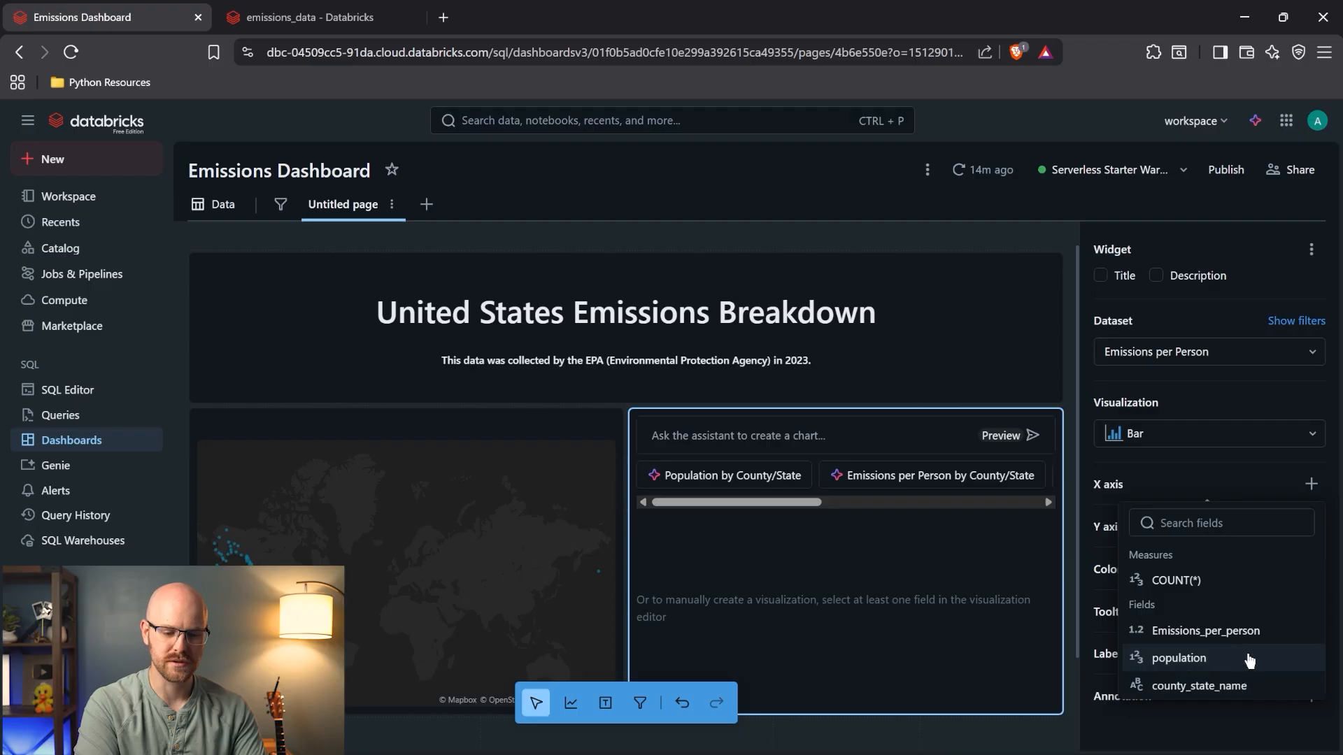
left_click(1248, 632)
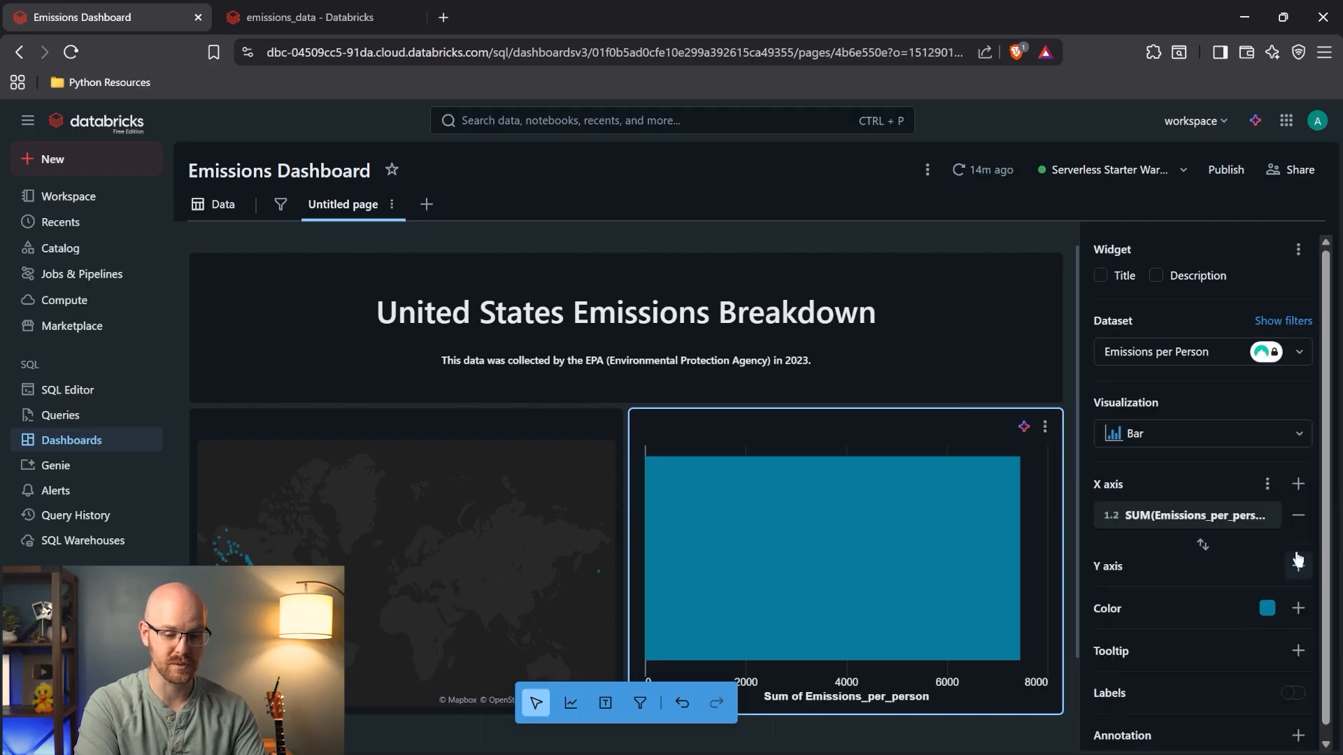
left_click(1299, 566)
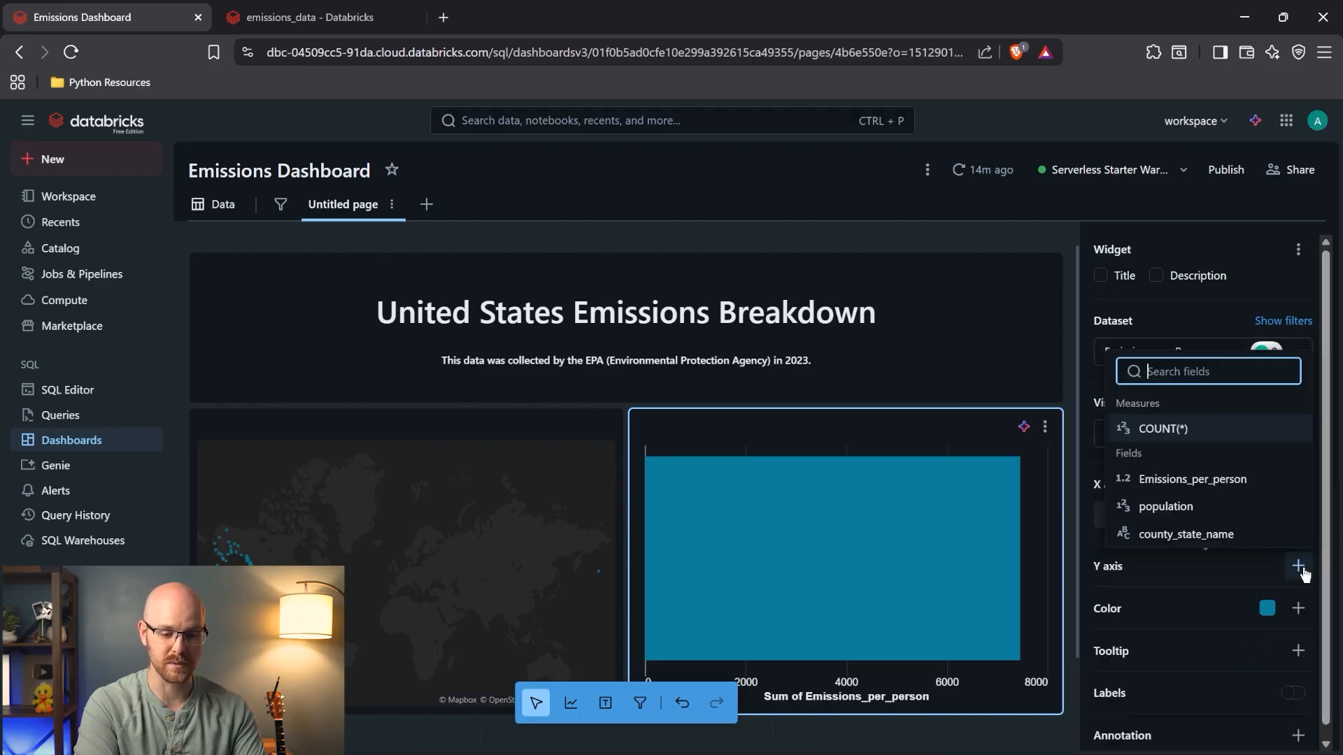
left_click(1214, 514)
- Change the chart's visualization type to Scatter
scroll(929, 345, "down", 3)
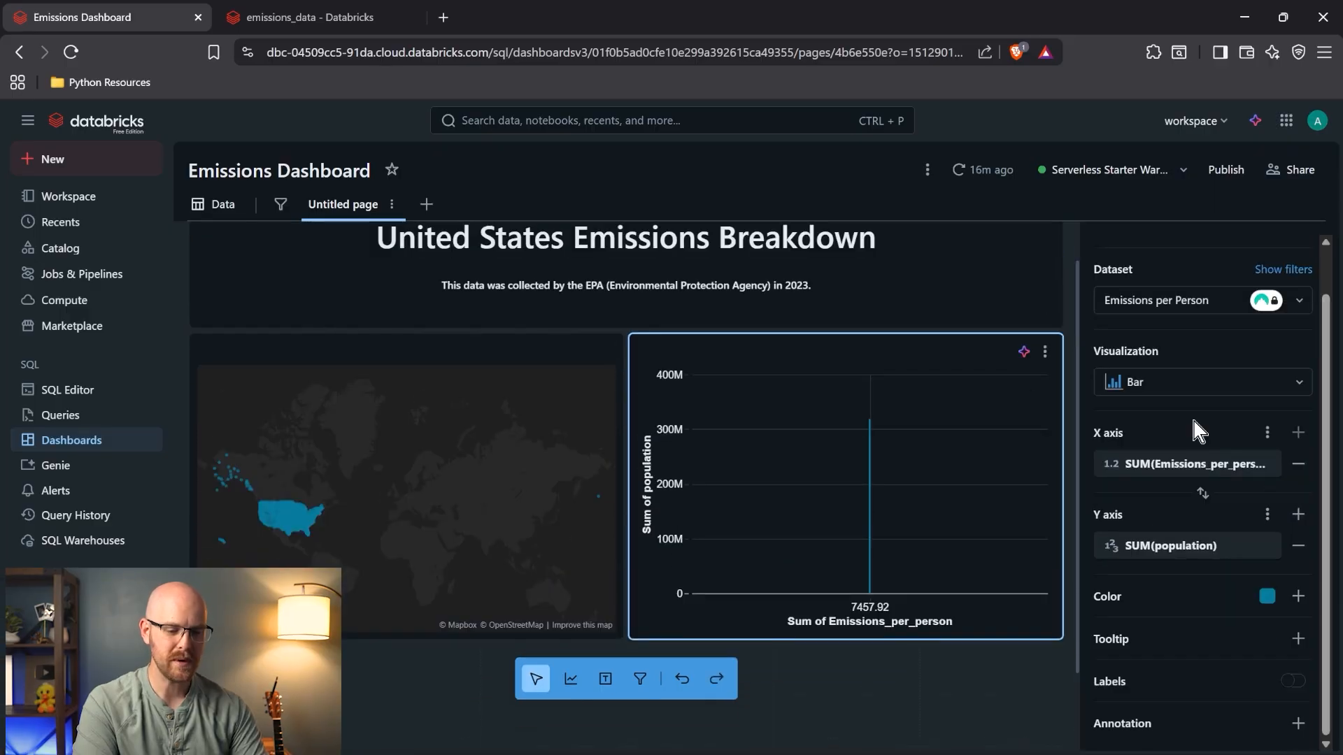
left_click(1287, 382)
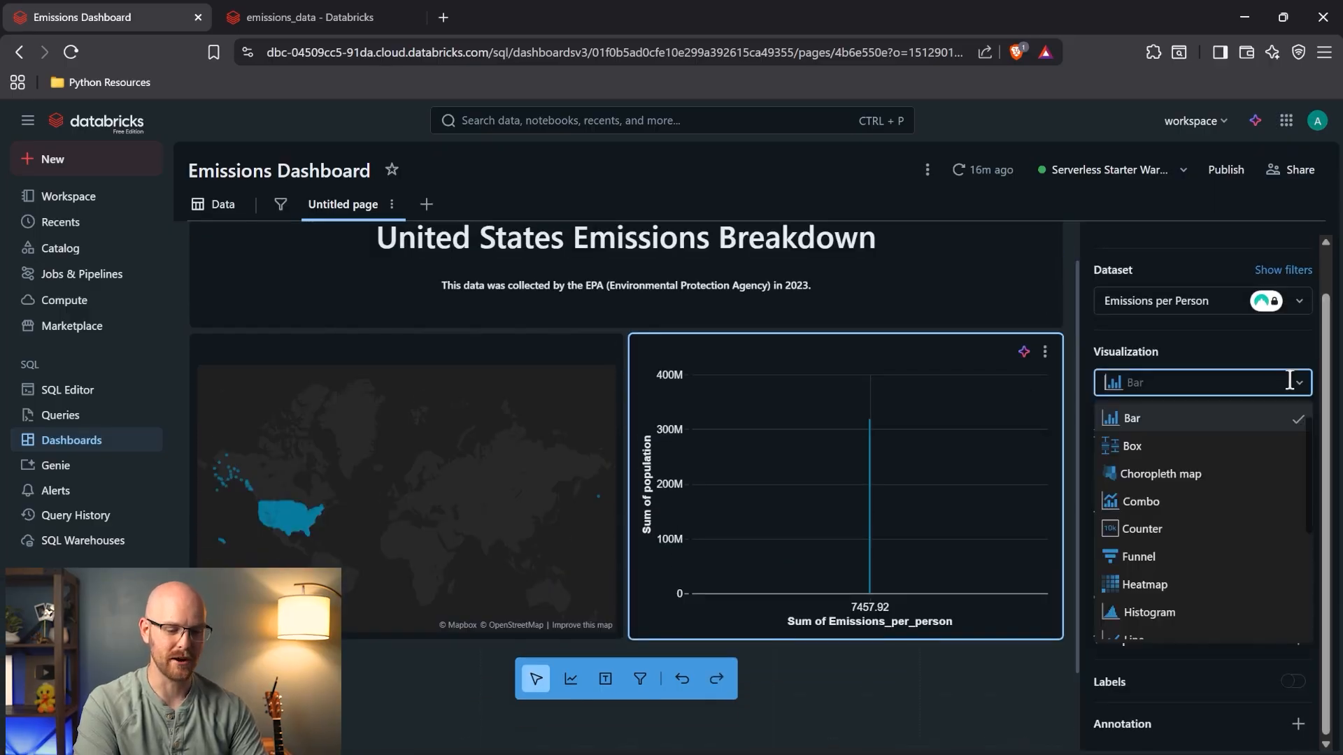
scroll(1236, 505, "down", 1)
scroll(1235, 509, "down", 3)
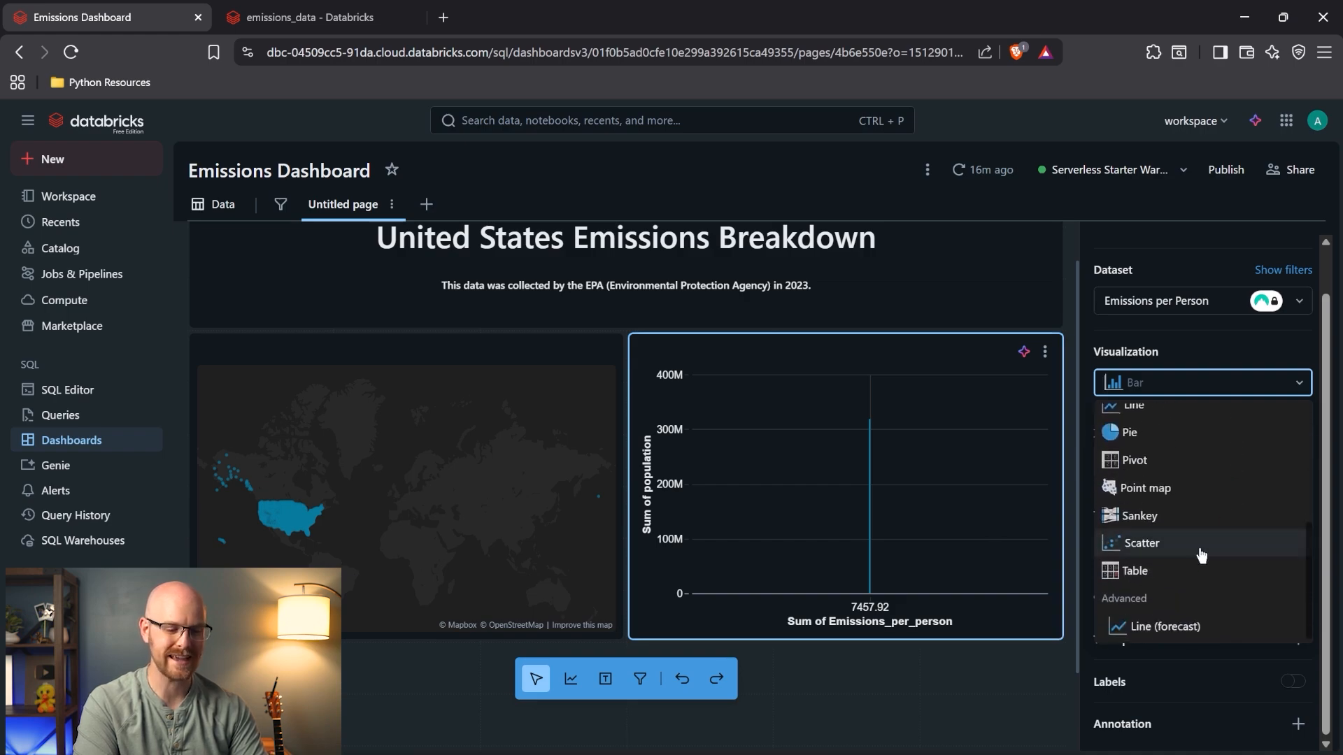
left_click(1203, 553)
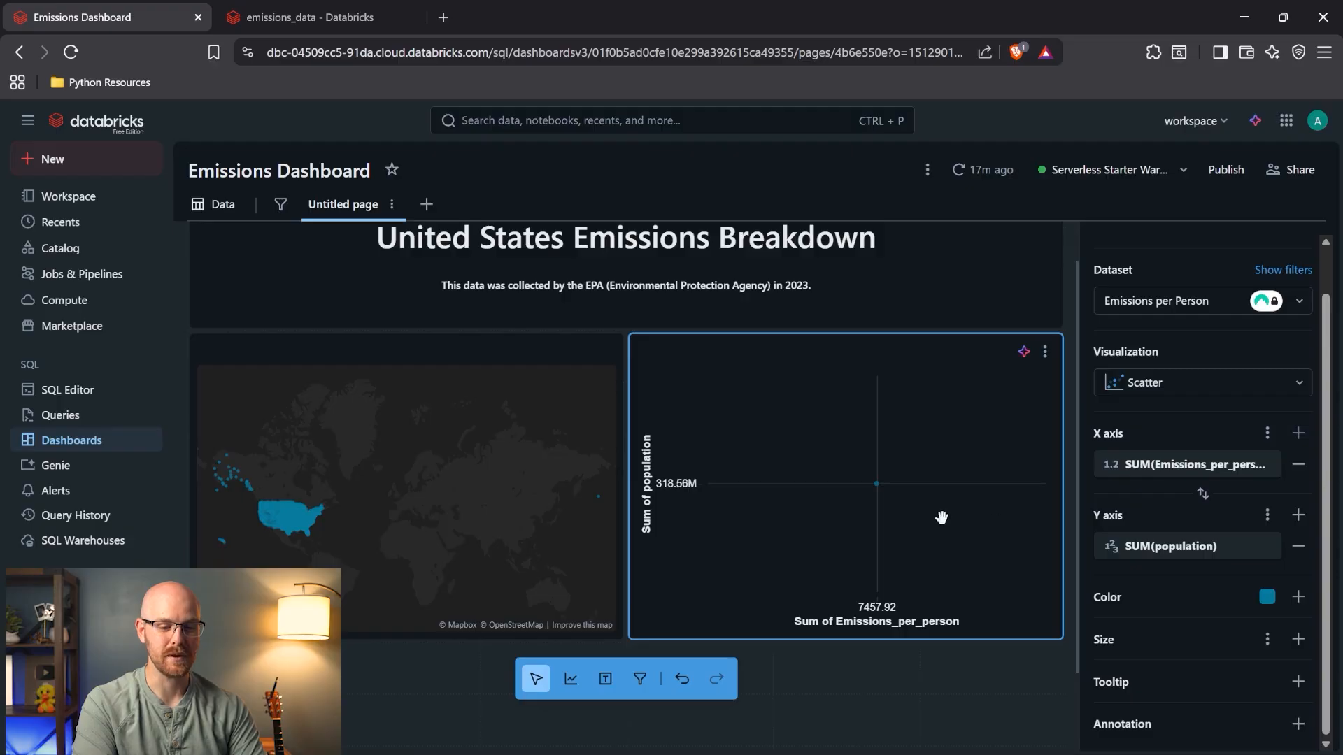
- Set the Transform to None for both the Emissions_per_person and population axes
left_click(1259, 466)
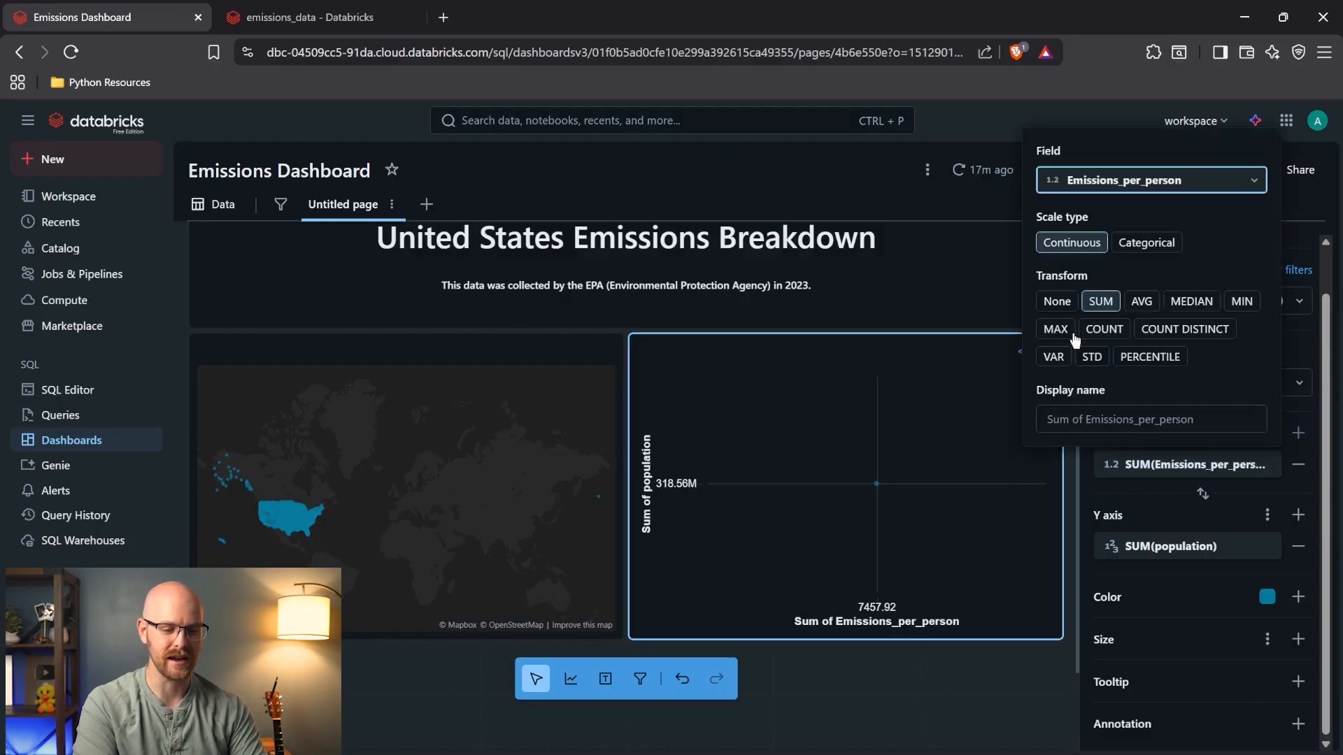
left_click(1058, 305)
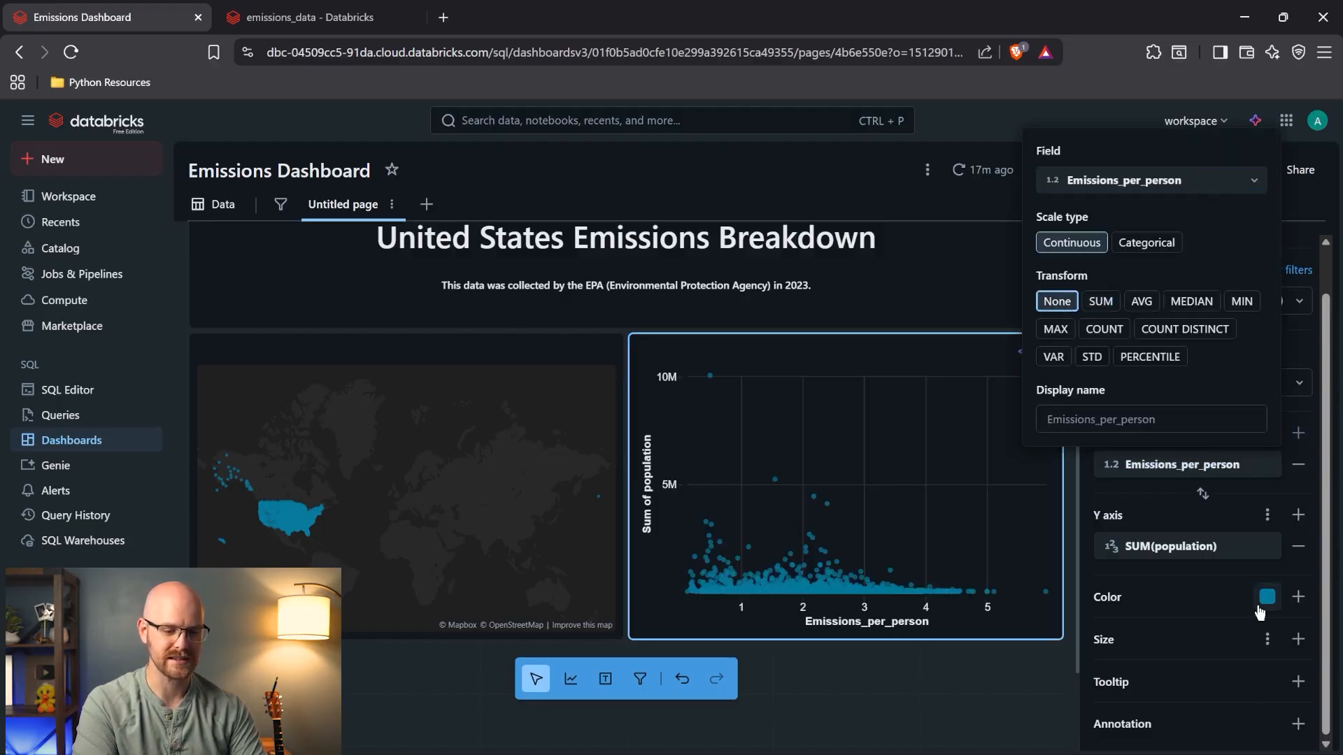
left_click(1268, 553)
left_click(1057, 384)
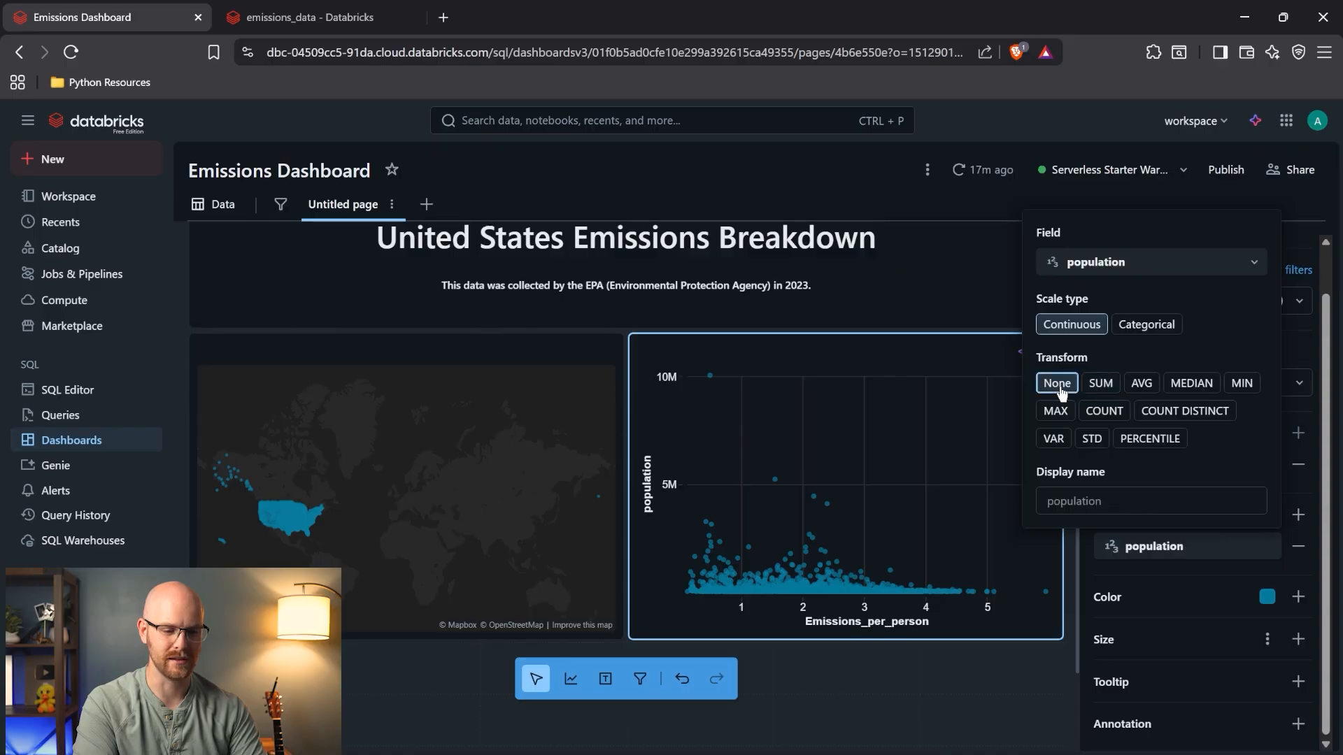
left_click(1294, 330)
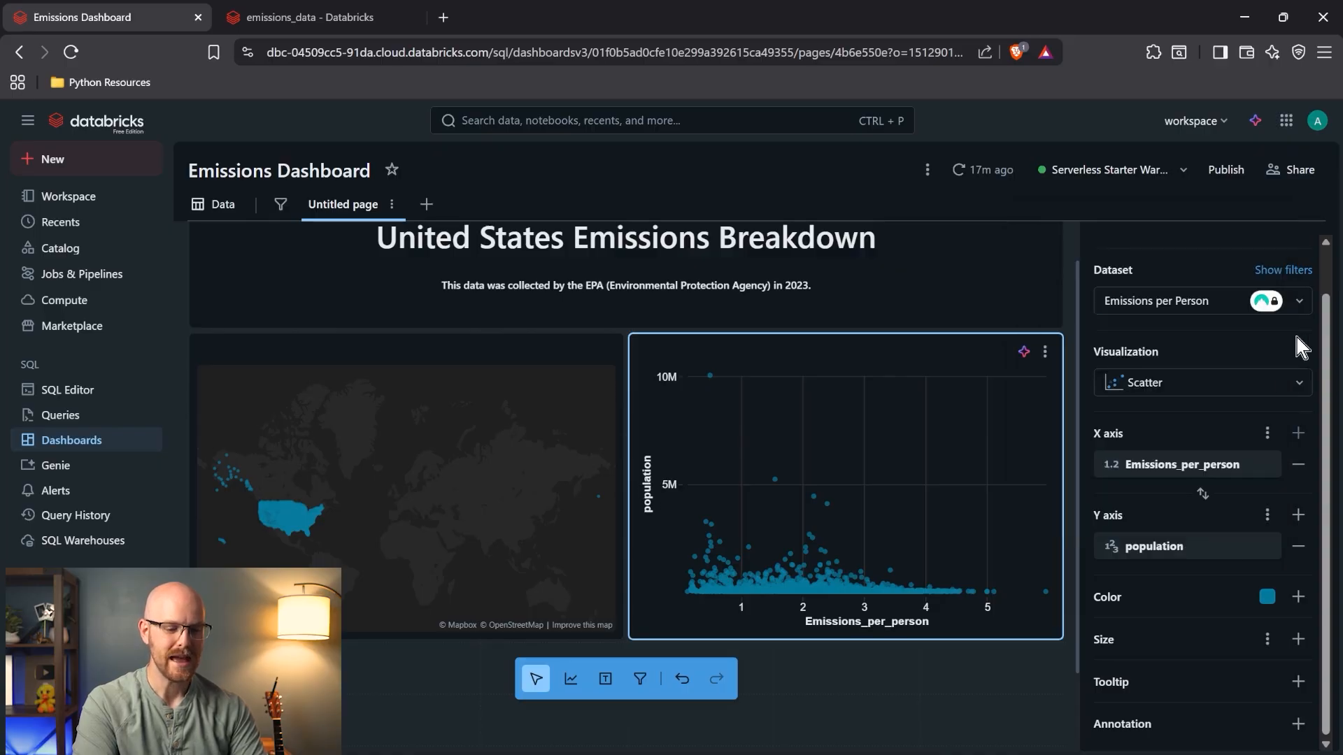
- Drag the Scatter Size slider left to shrink the points
left_click(1266, 640)
left_click_drag(1110, 598, 1080, 606)
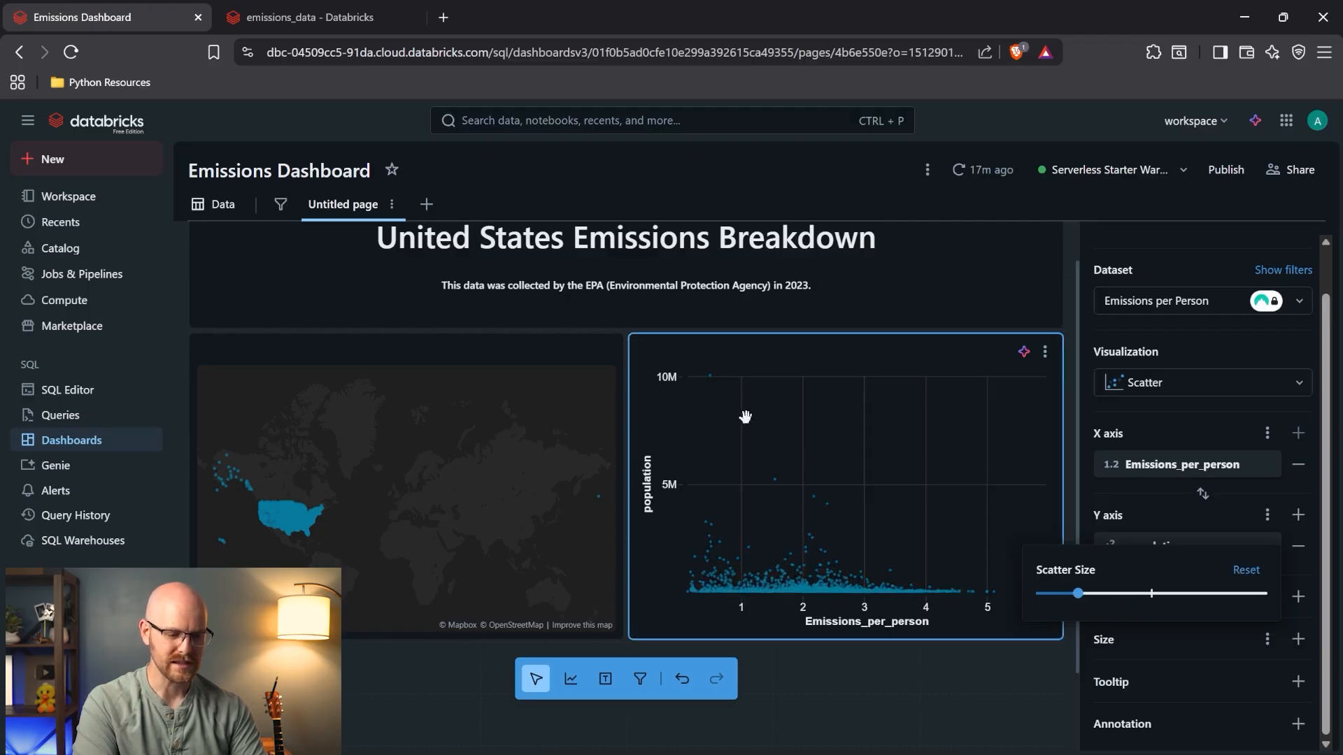
mouse_move(712, 384)
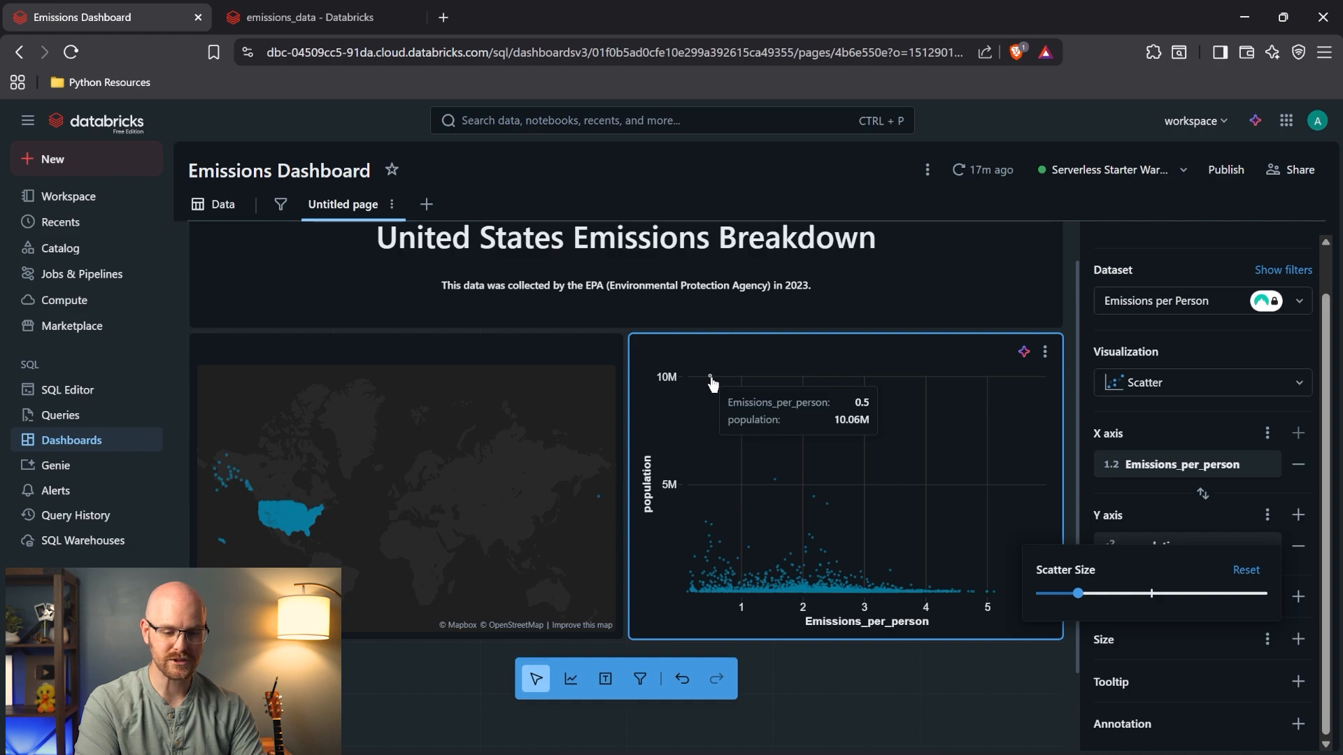
left_click(1180, 502)
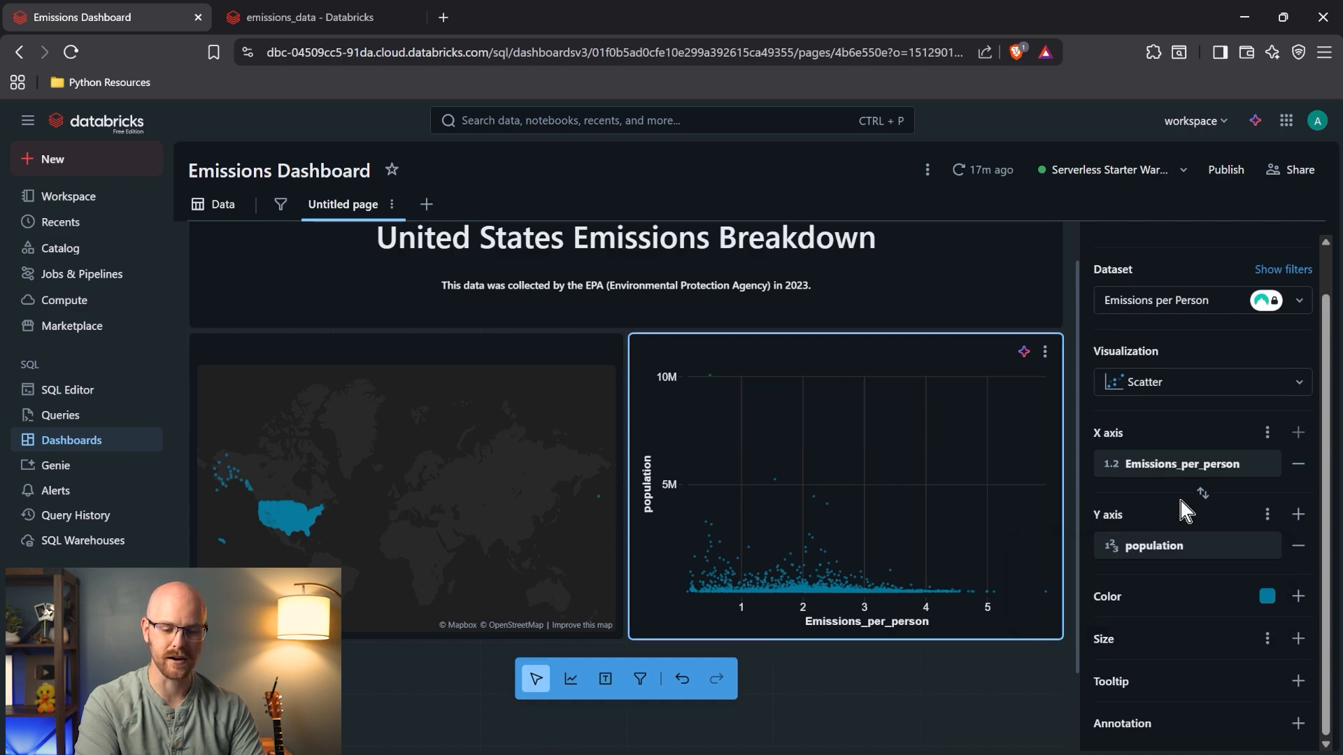
- Add county_state_name to the scatter chart's tooltip fields
left_click(1298, 682)
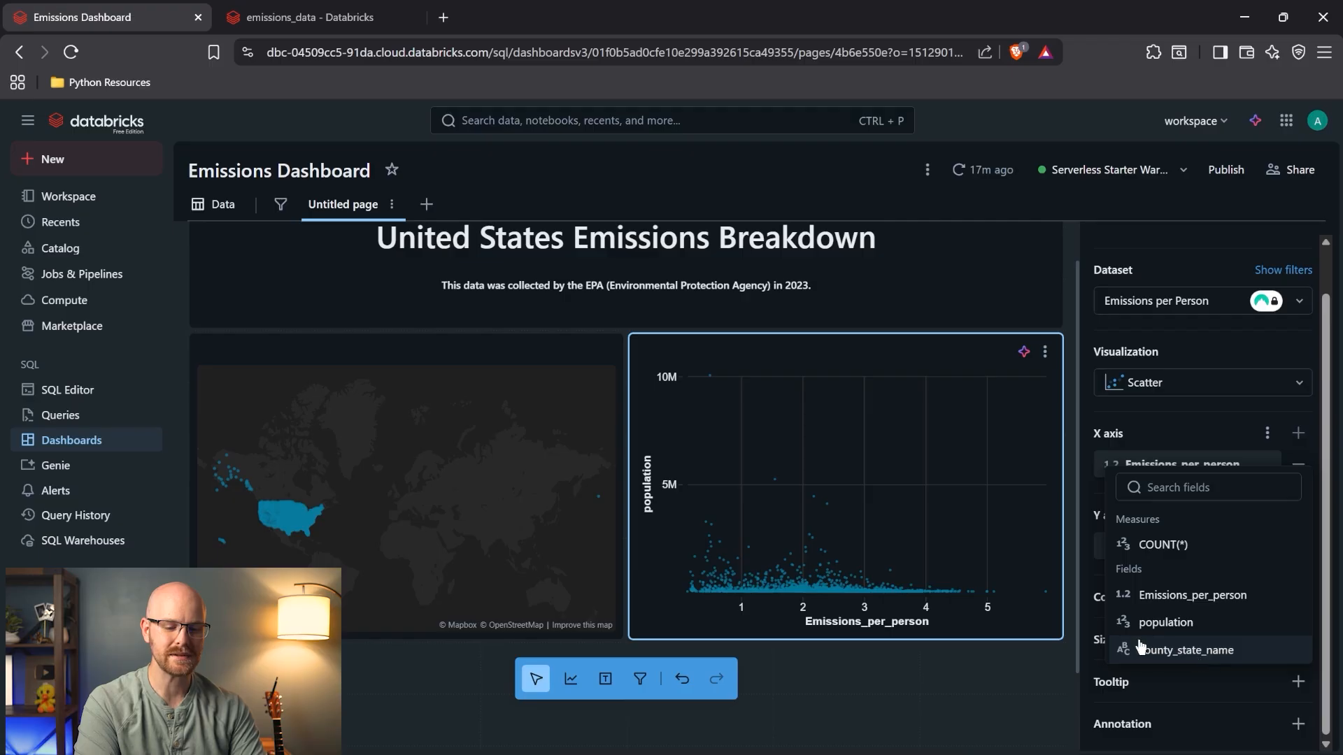
left_click(1186, 651)
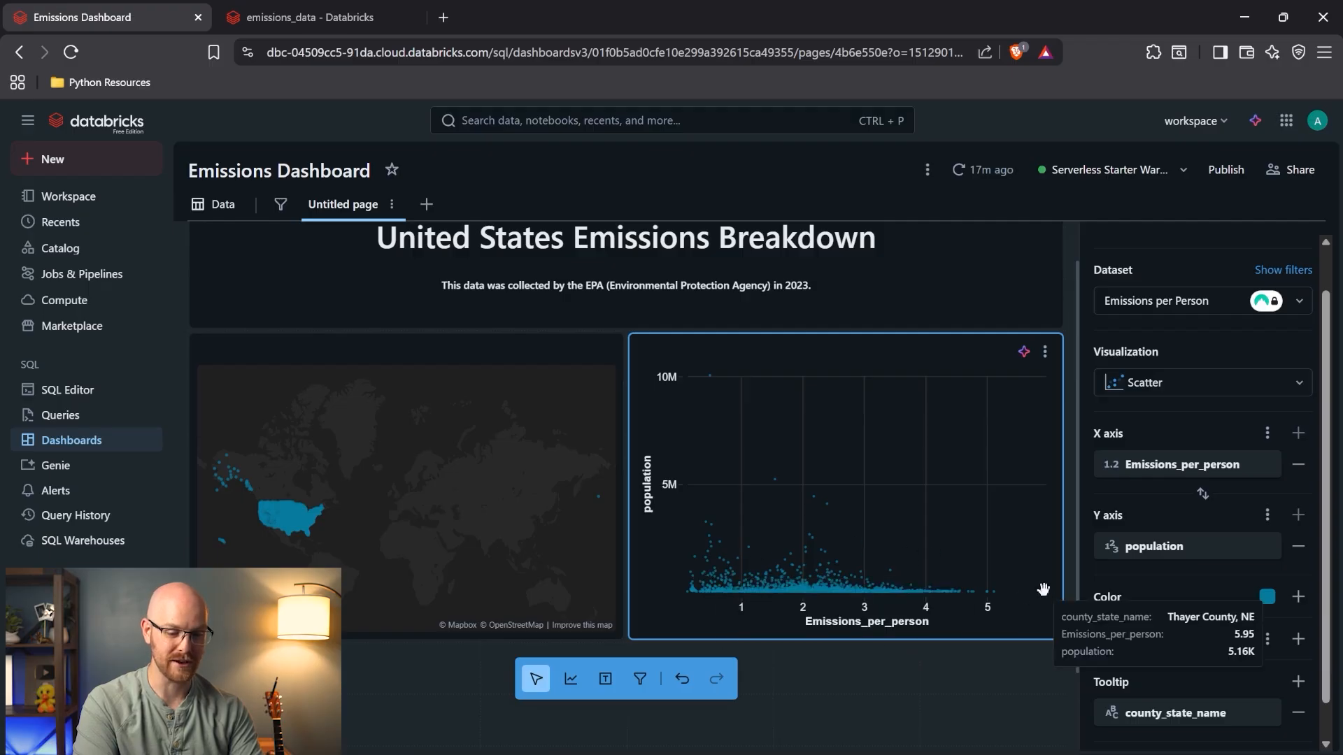
mouse_move(1045, 595)
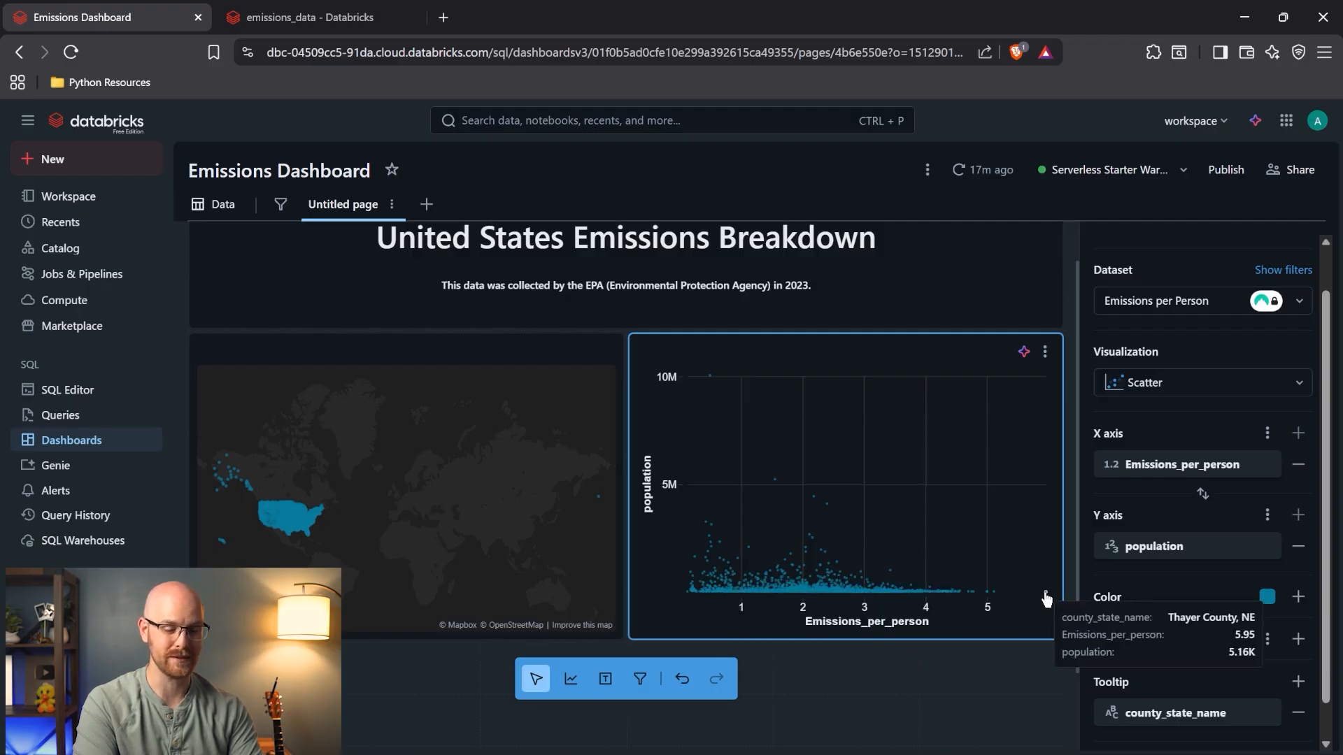
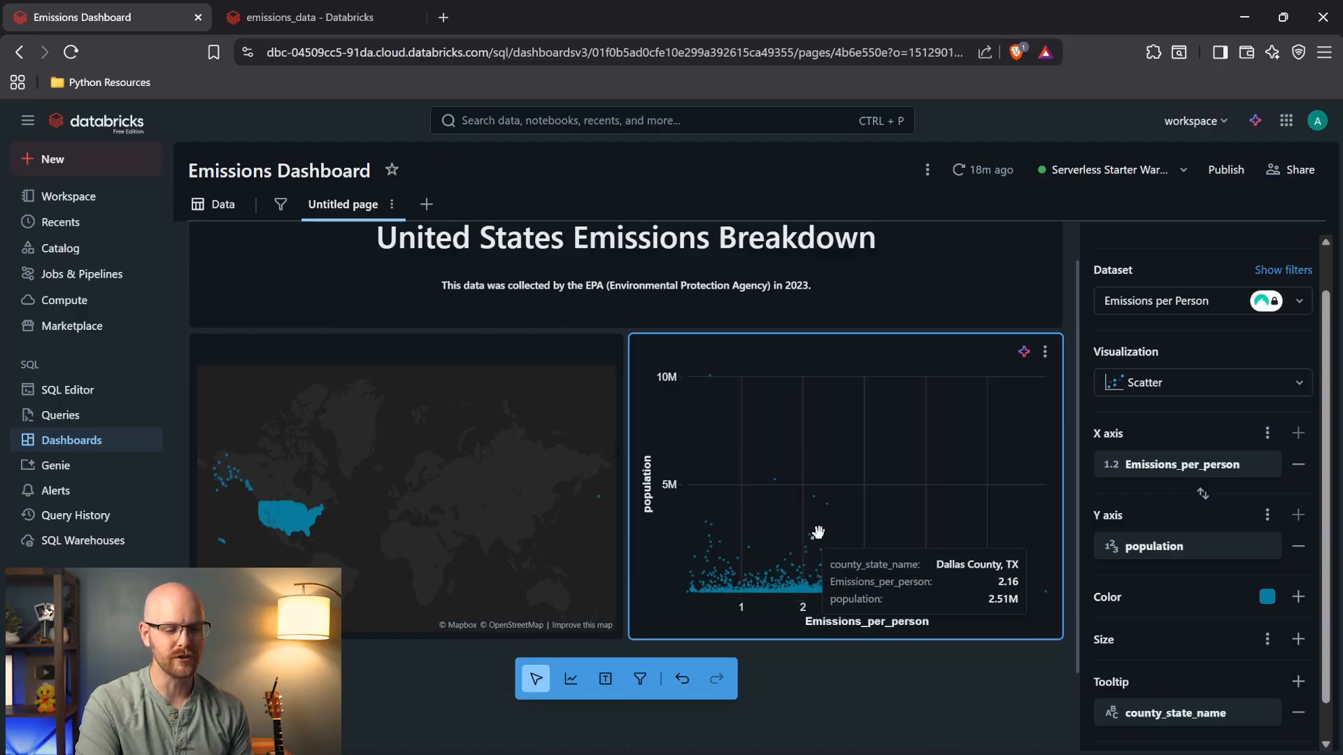
- Title the scatter chart 'Emission vs Population' with description 'Higher Populations tend to have lower emissions per'
mouse_move(775, 483)
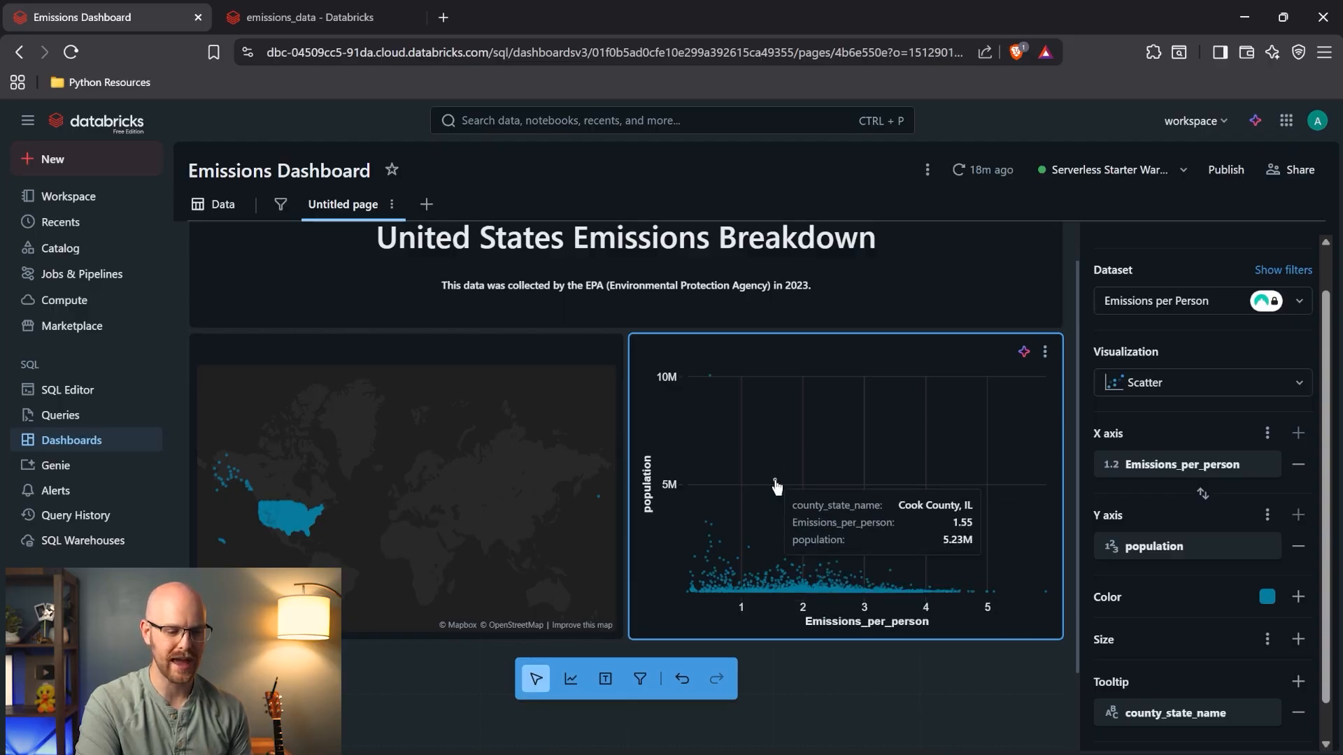
mouse_move(813, 502)
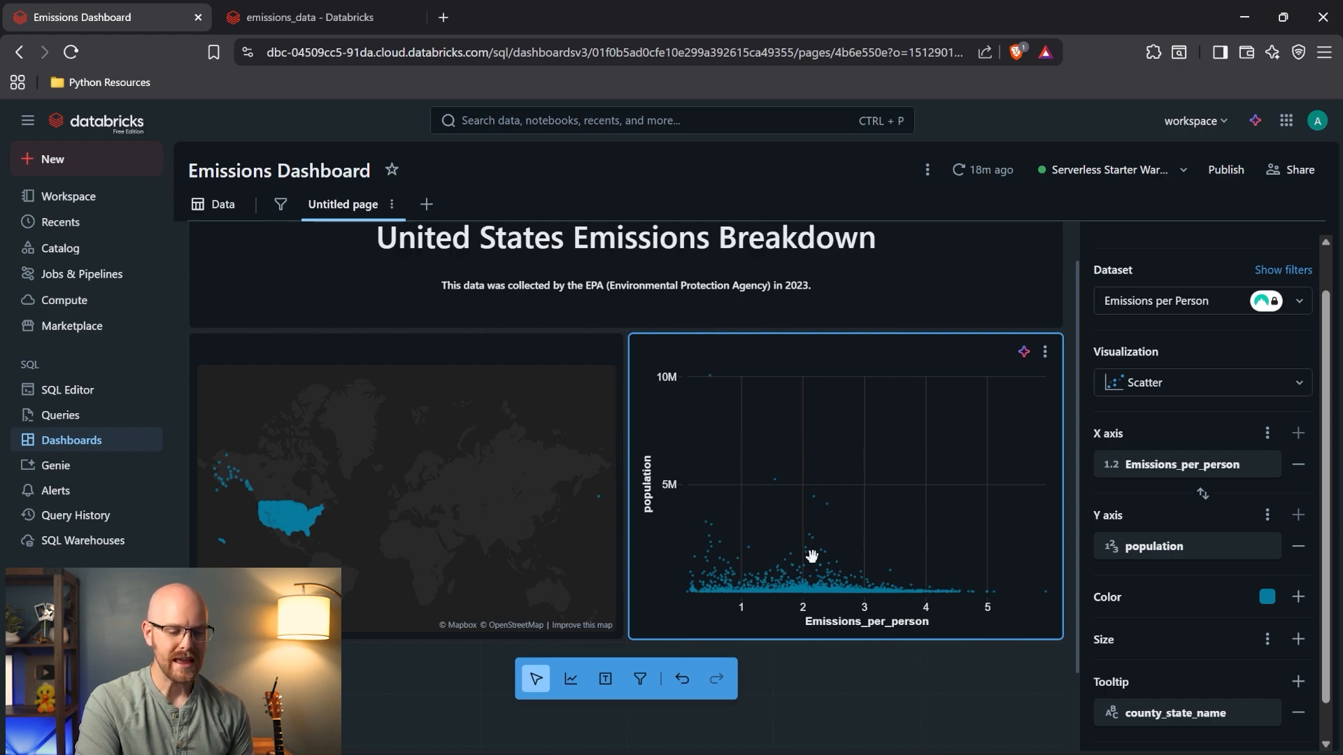
mouse_move(741, 598)
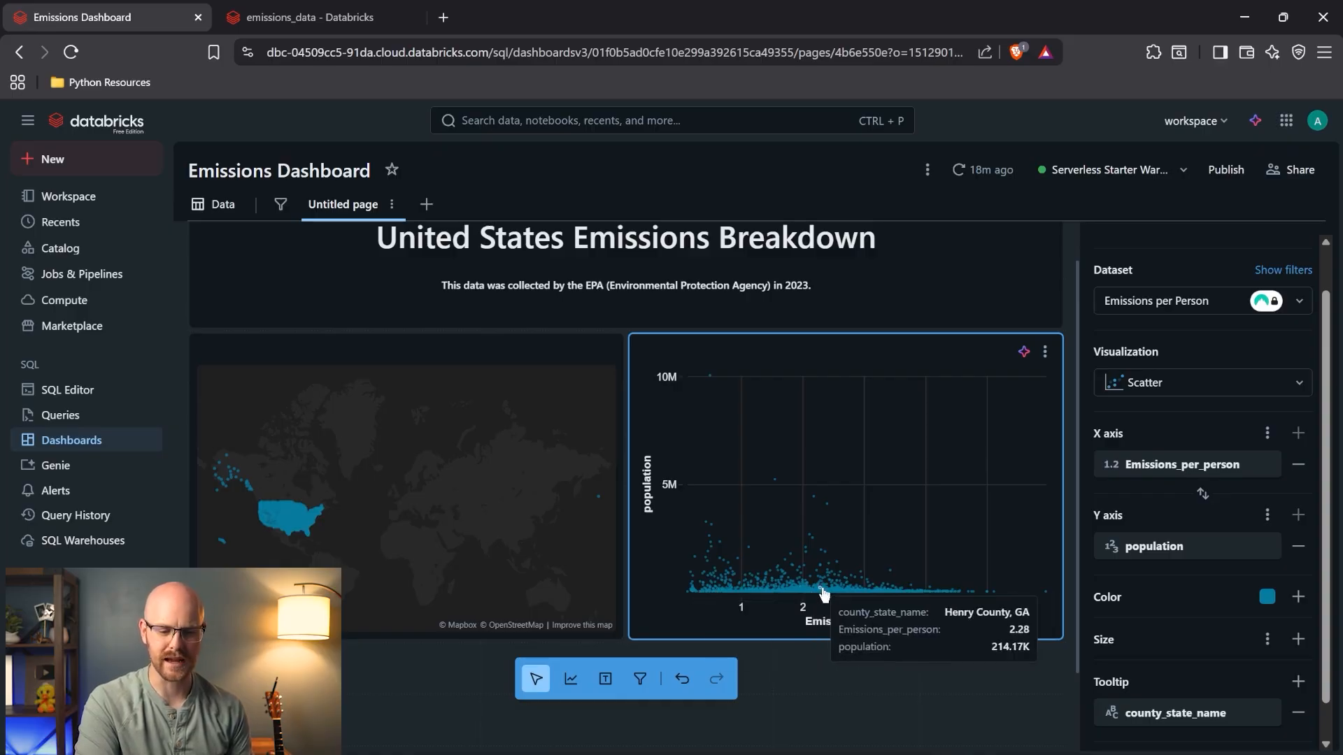
scroll(1151, 289, "up", 1)
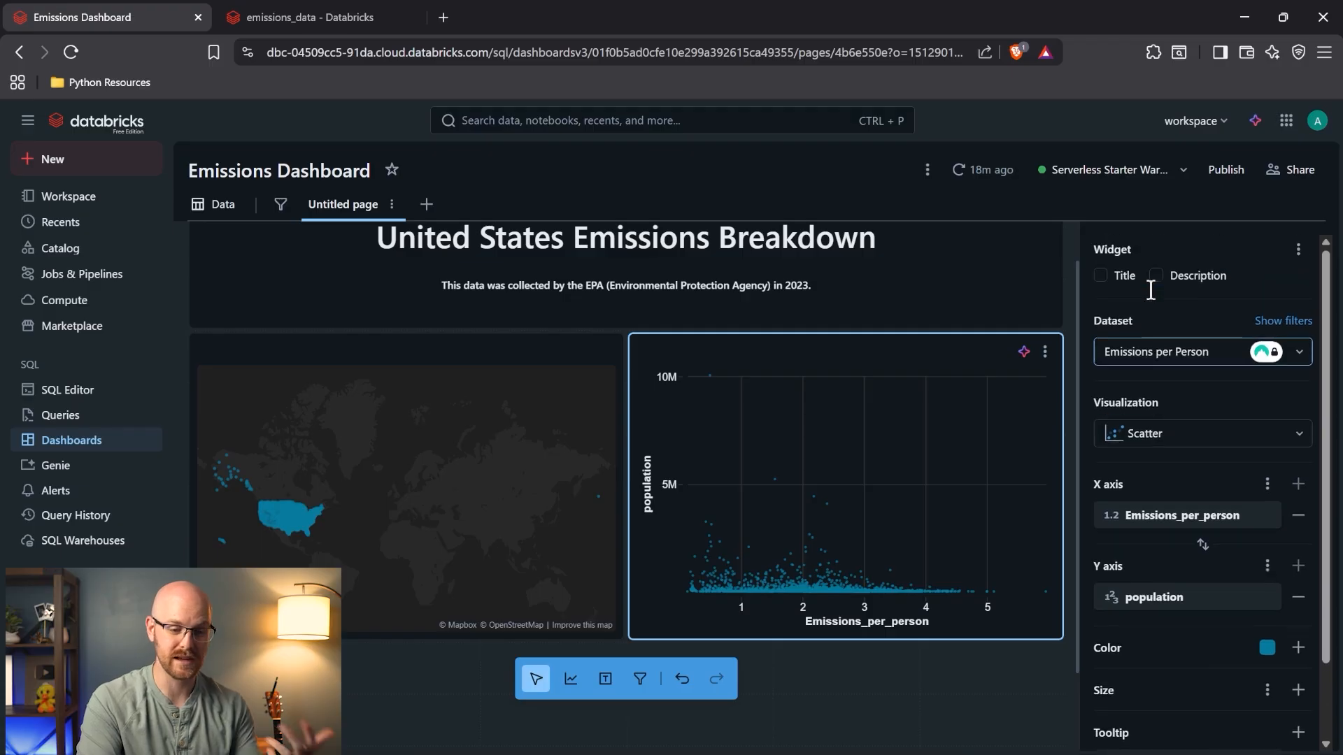
left_click(1101, 276)
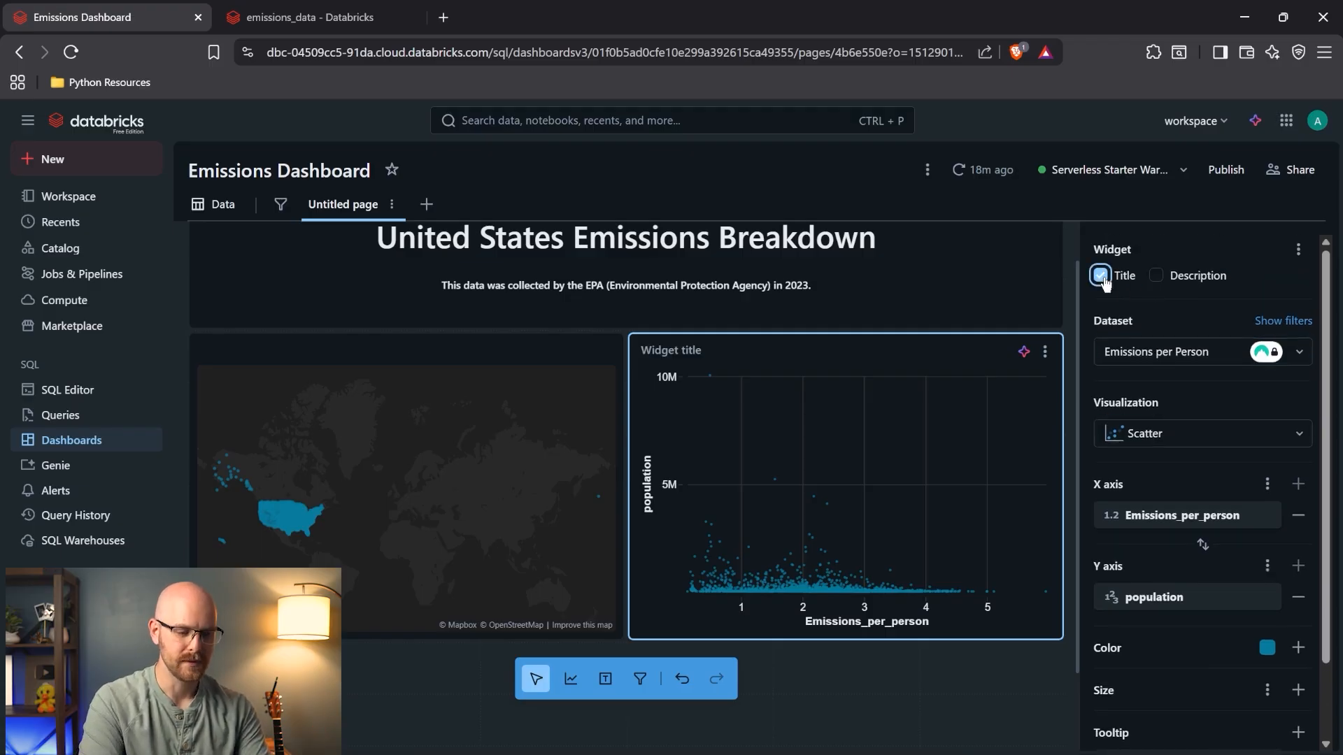
left_click(789, 353)
type("Emission Per Per")
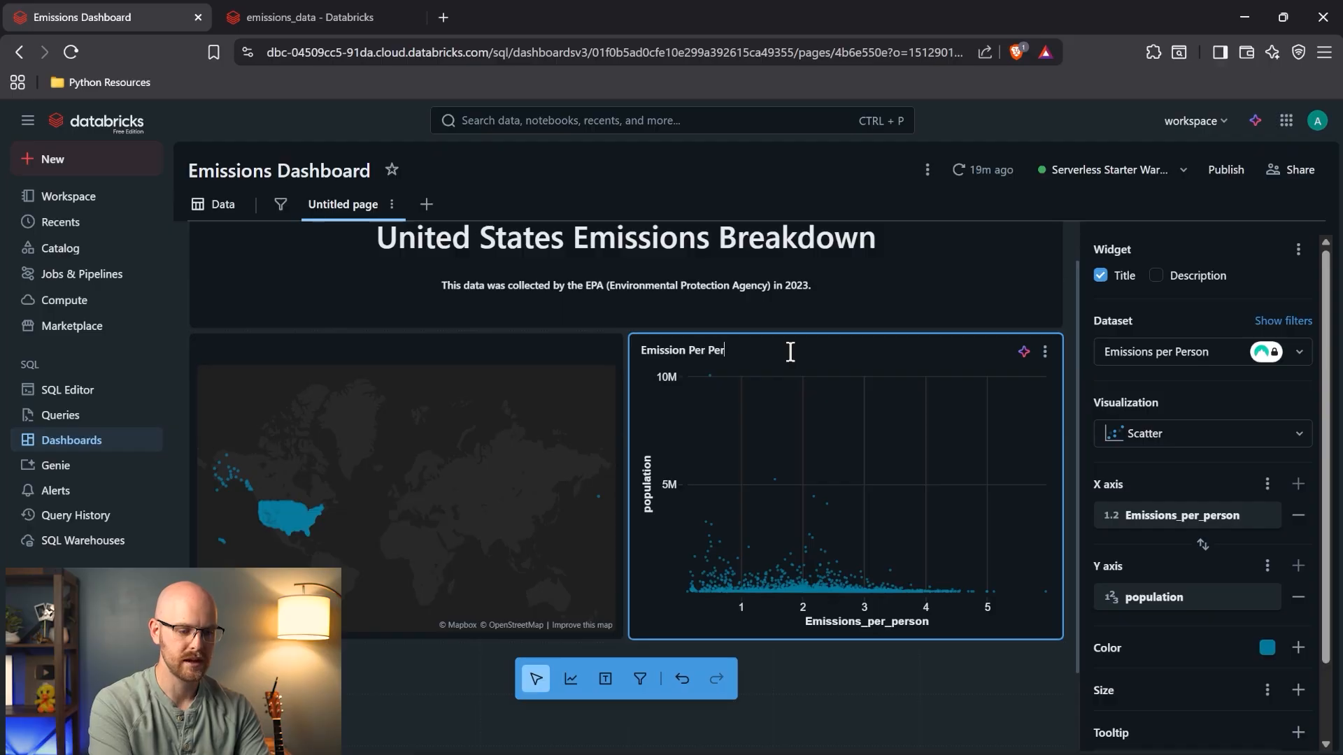
key("ctrl+a")
key("BackSpace")
type("Em")
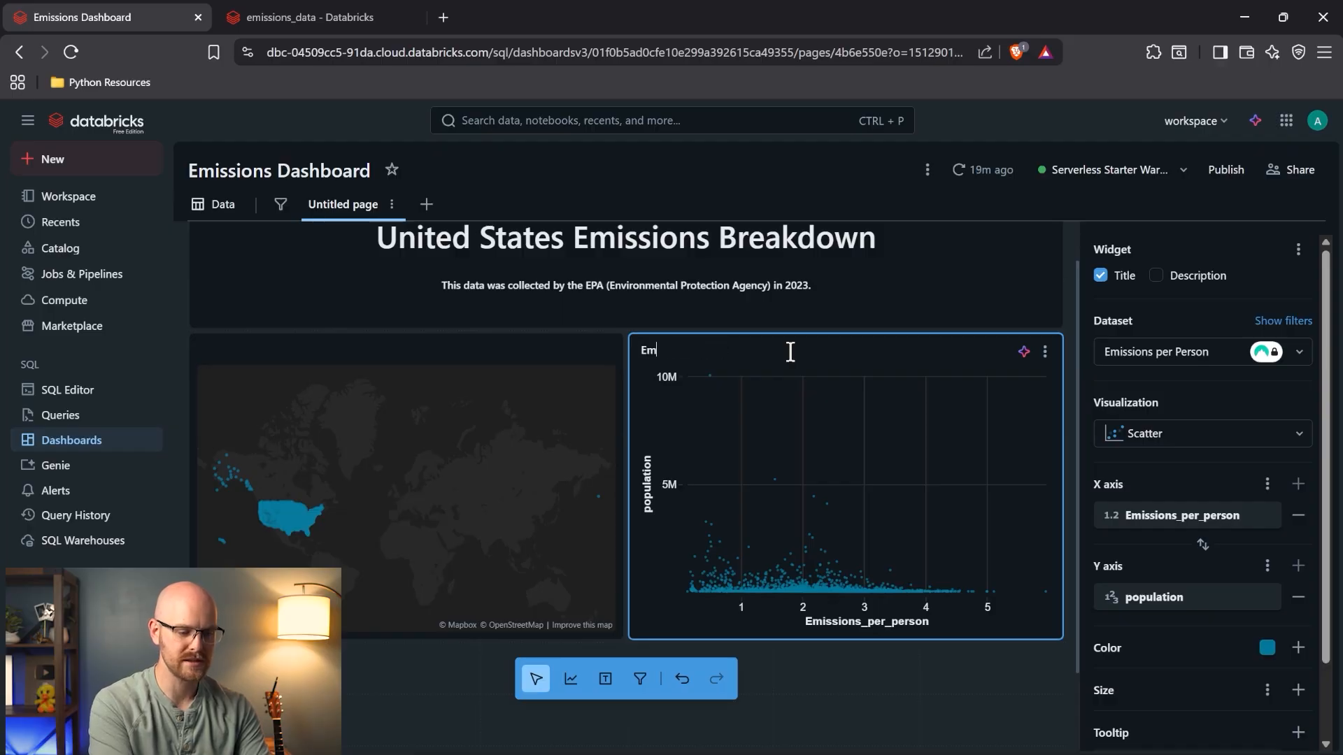
type("ission vs Populatpion")
left_click(1170, 276)
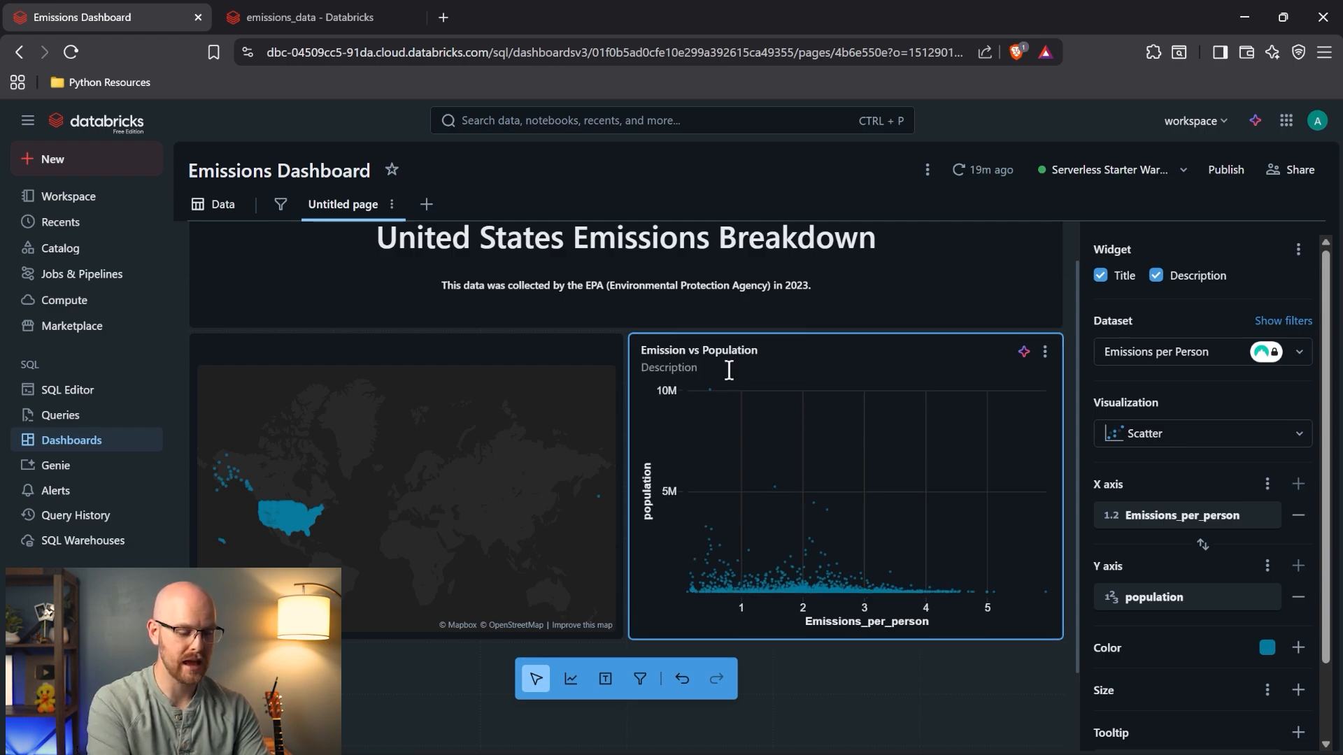
type("Higher ")
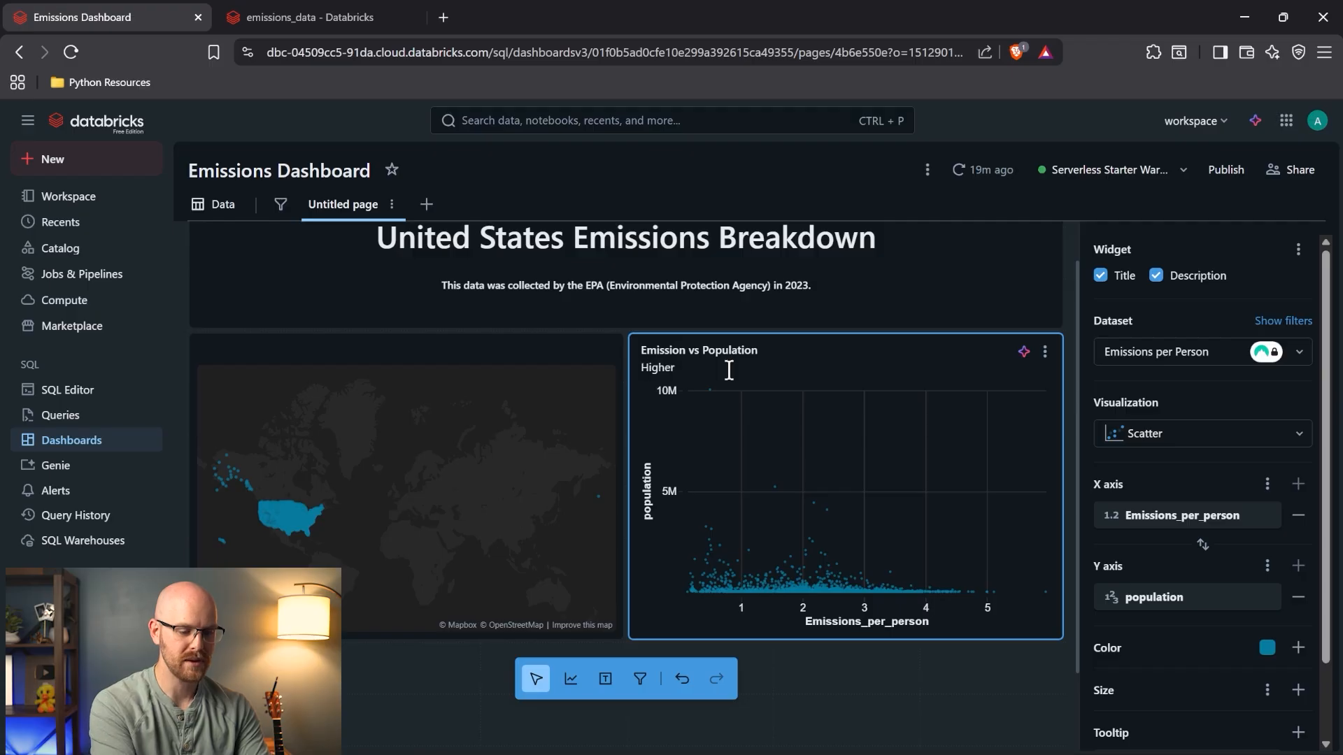
type("Populations")
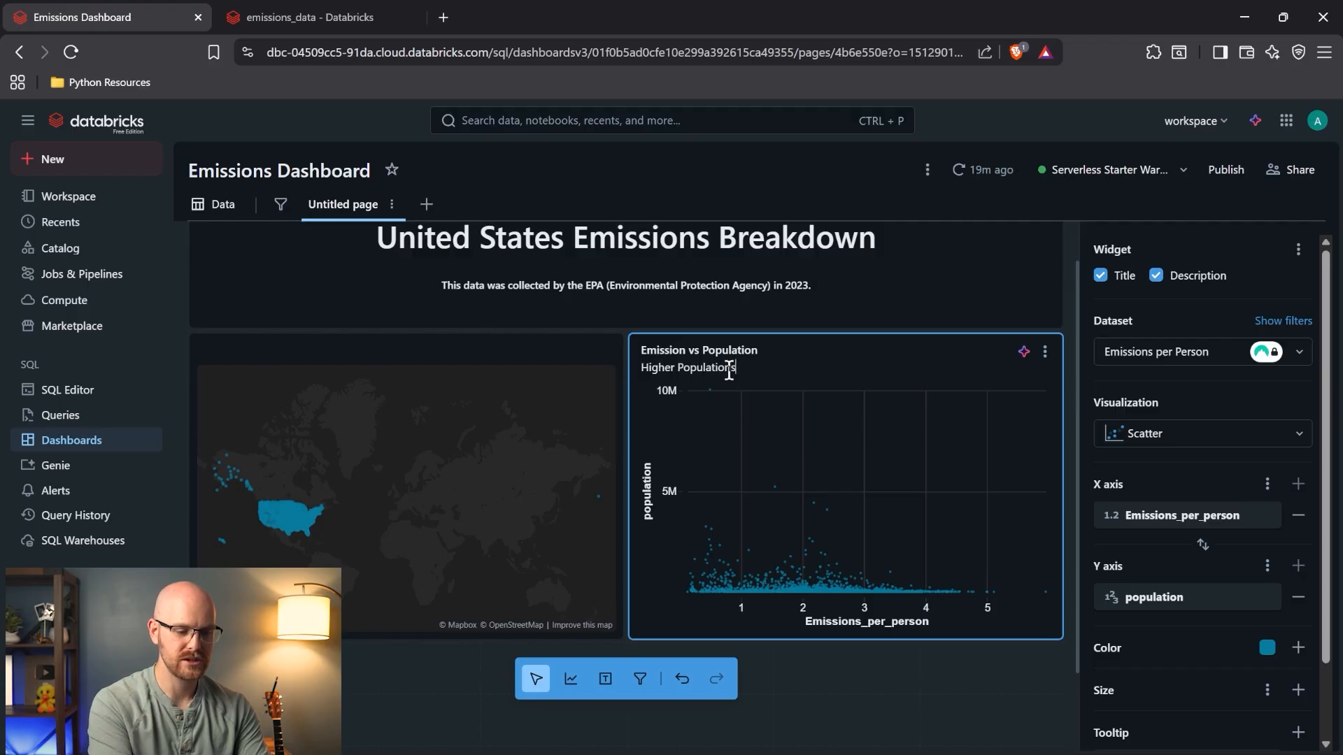
type(" tend to have lower emissions per person.")
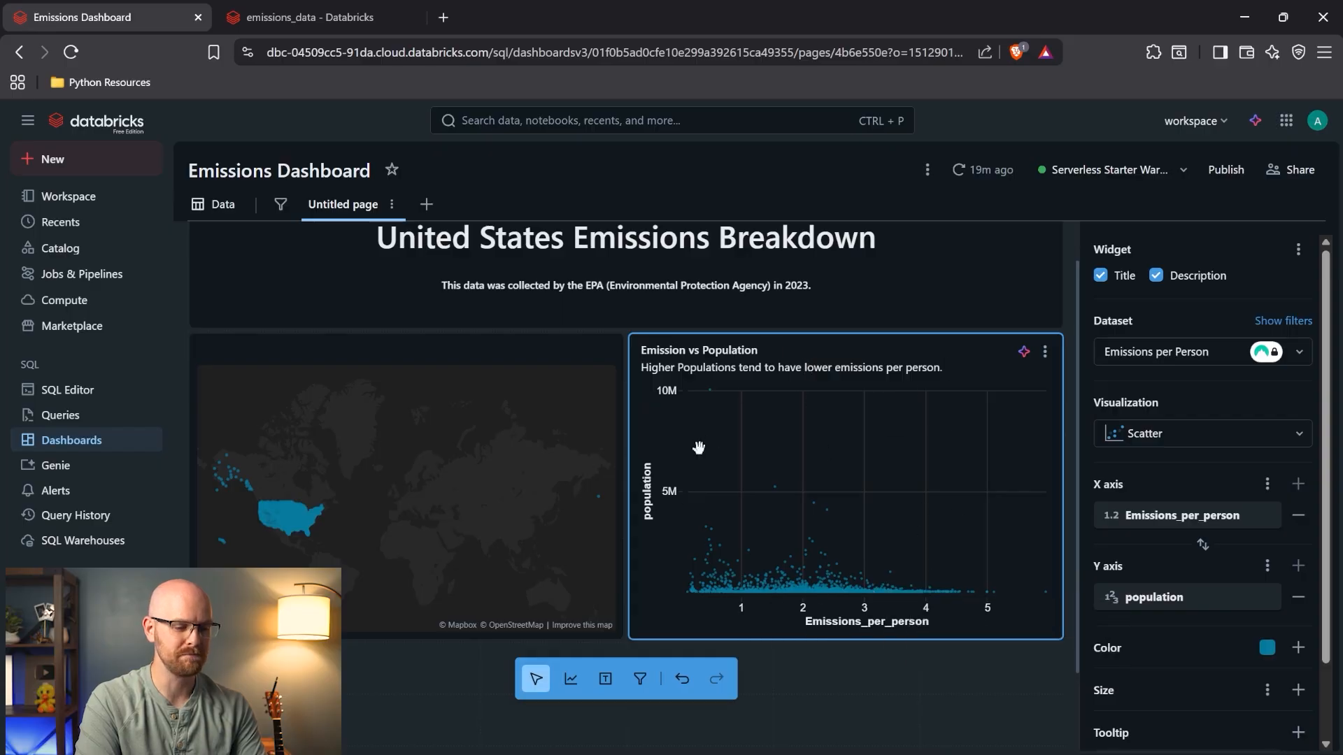
- Give the map widget the title 'Emissions Per Location'
left_click(524, 348)
left_click(1109, 280)
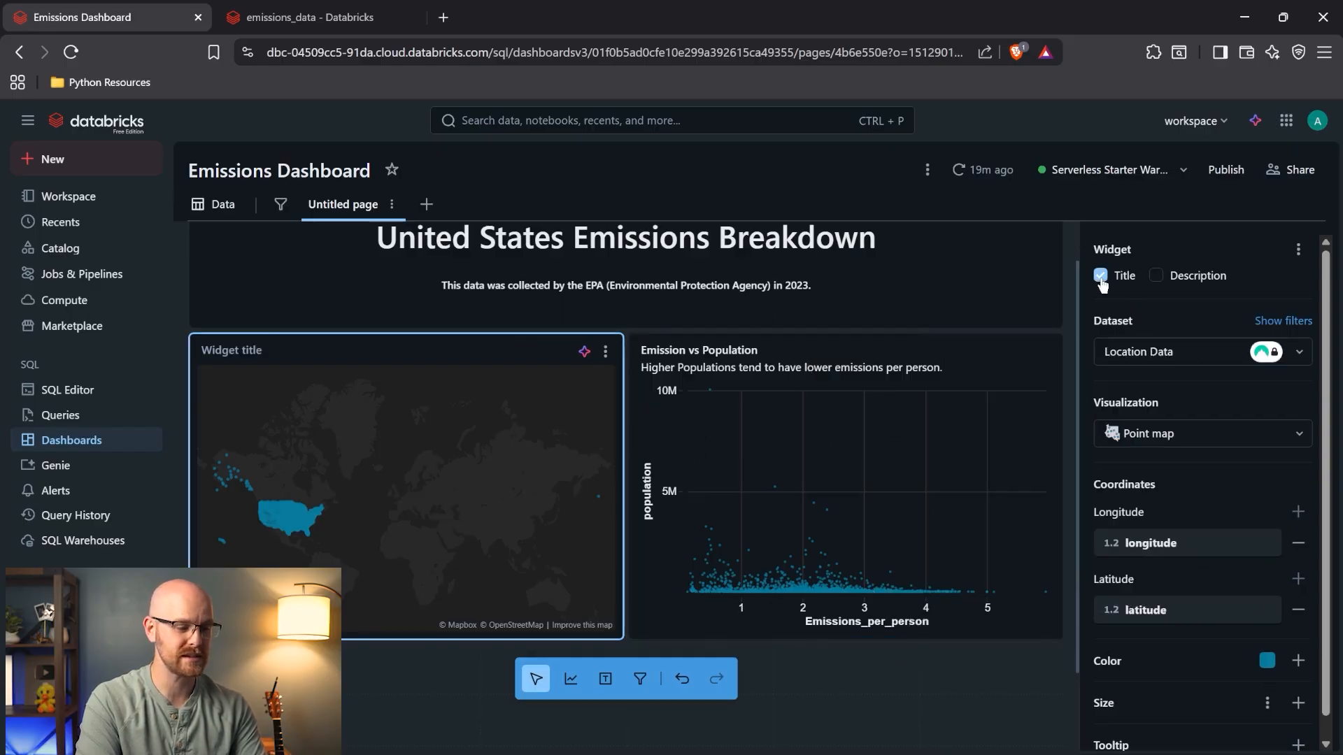
left_click(442, 348)
type("Loca")
key("BackSpace")
key("BackSpace")
key("BackSpace")
key("BackSpace")
type("Emissions Per")
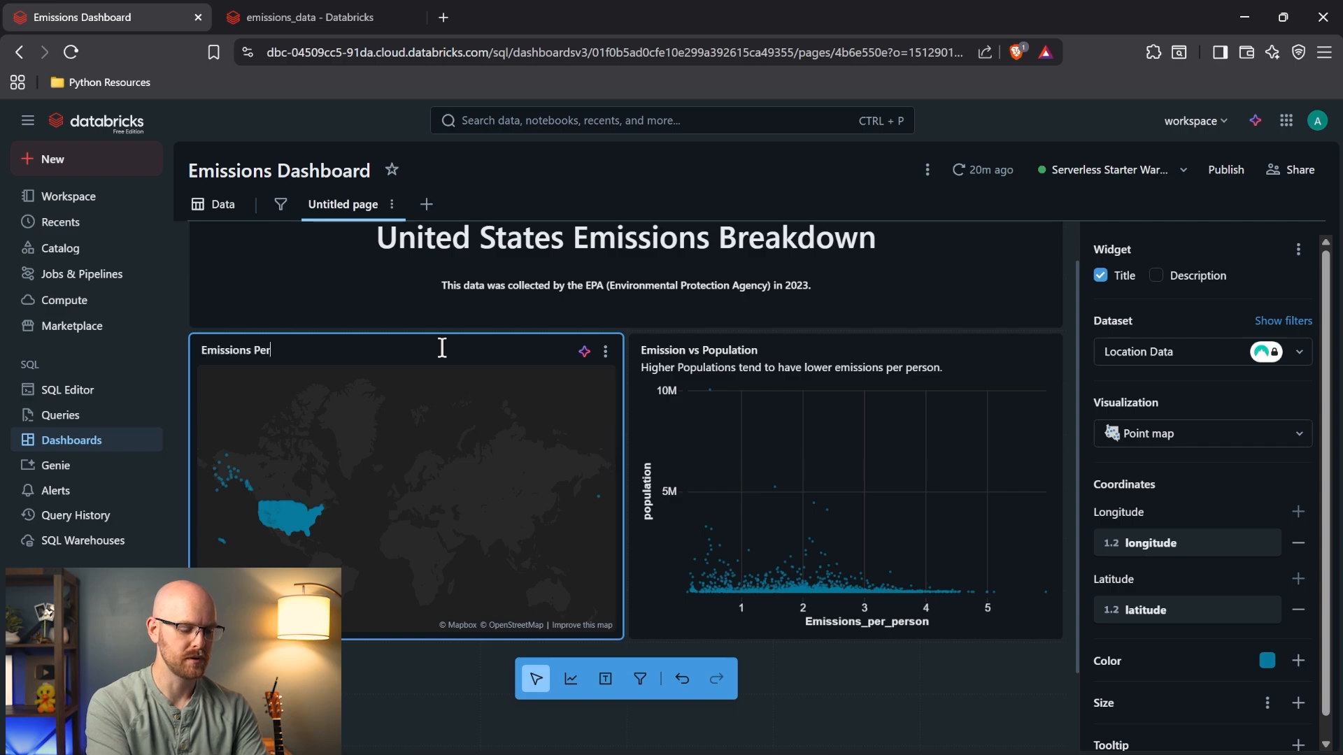
type(" Location")
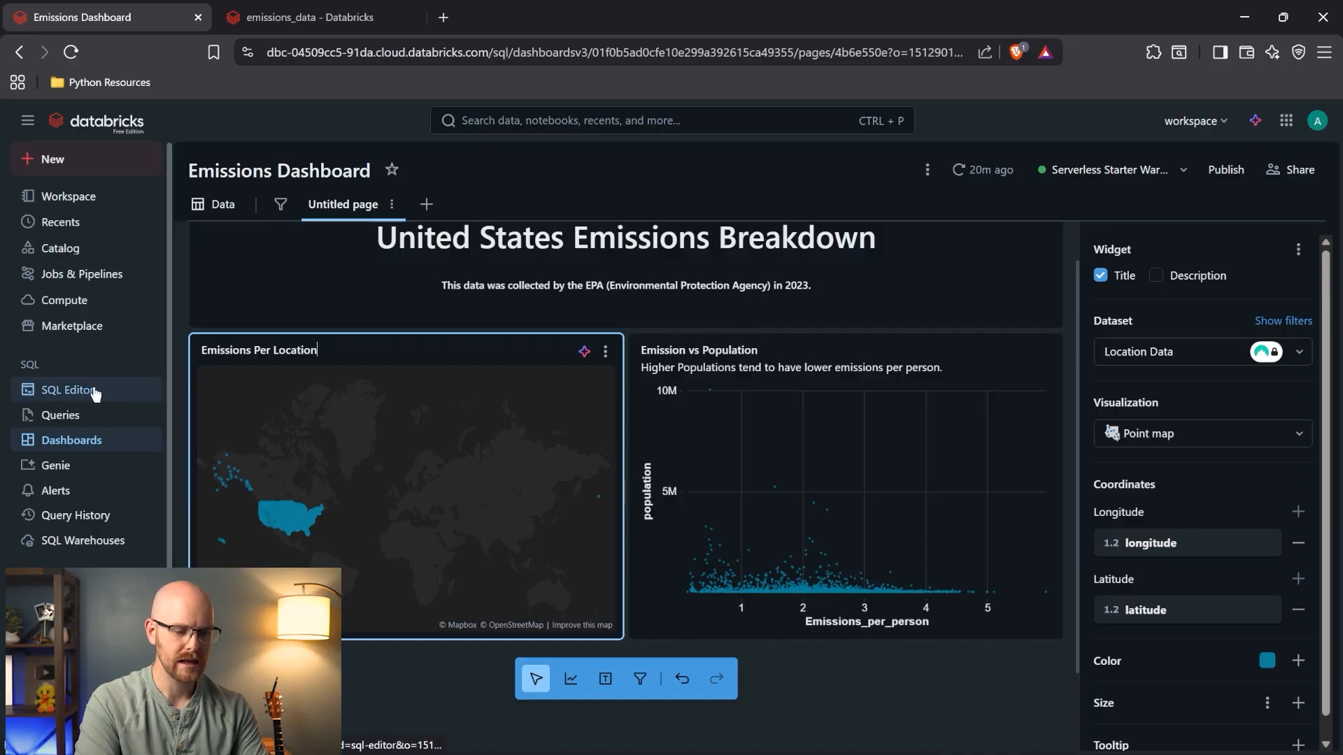
scroll(286, 456, "up", 1)
scroll(616, 292, "down", 2)
- Place two new empty visualization widgets below the map and the scatter chart
left_click(571, 678)
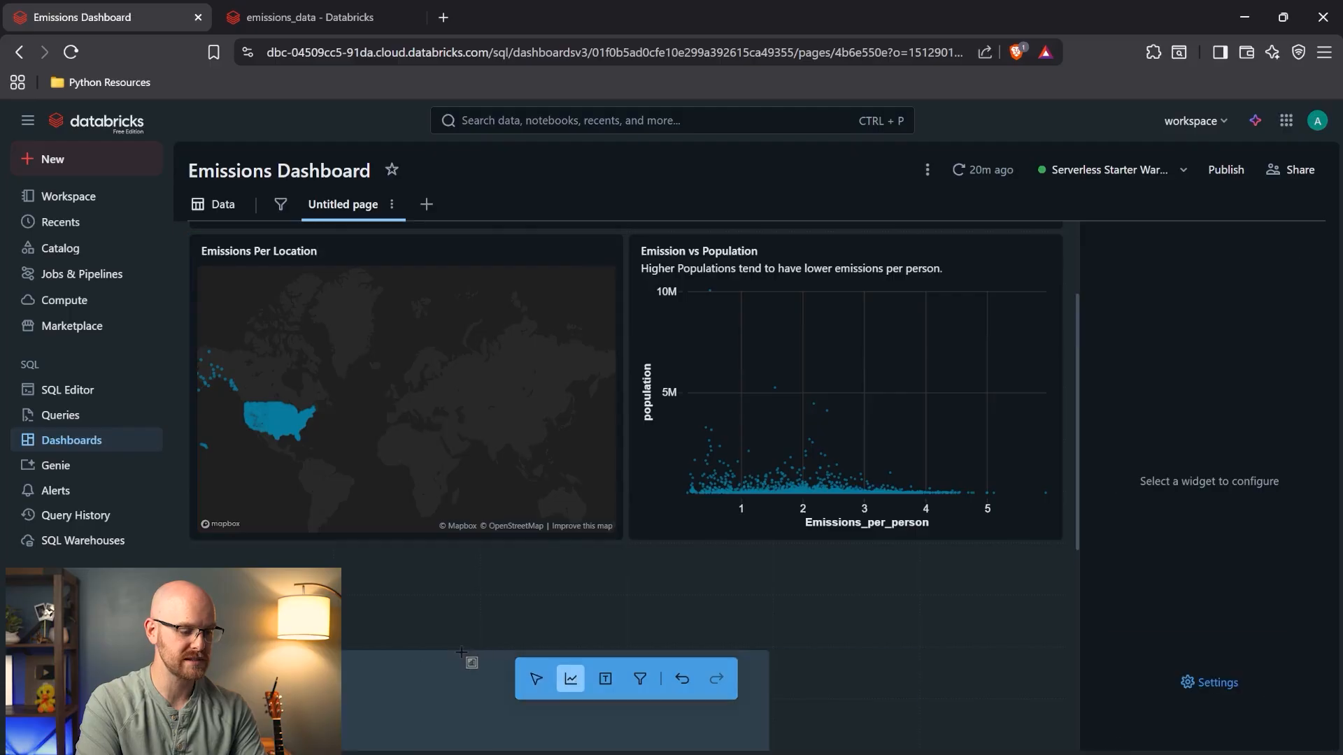
left_click(294, 570)
scroll(448, 616, "down", 5)
left_click(570, 678)
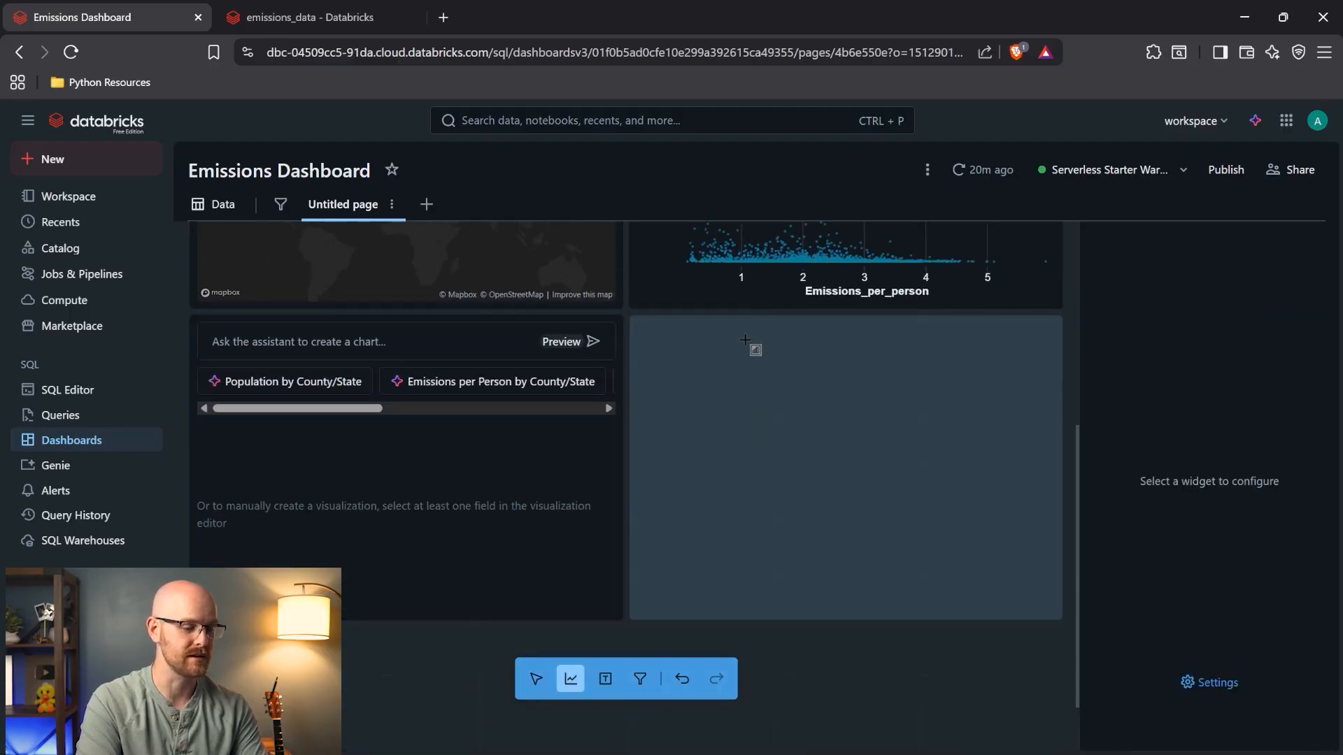
left_click(741, 329)
left_click(414, 468)
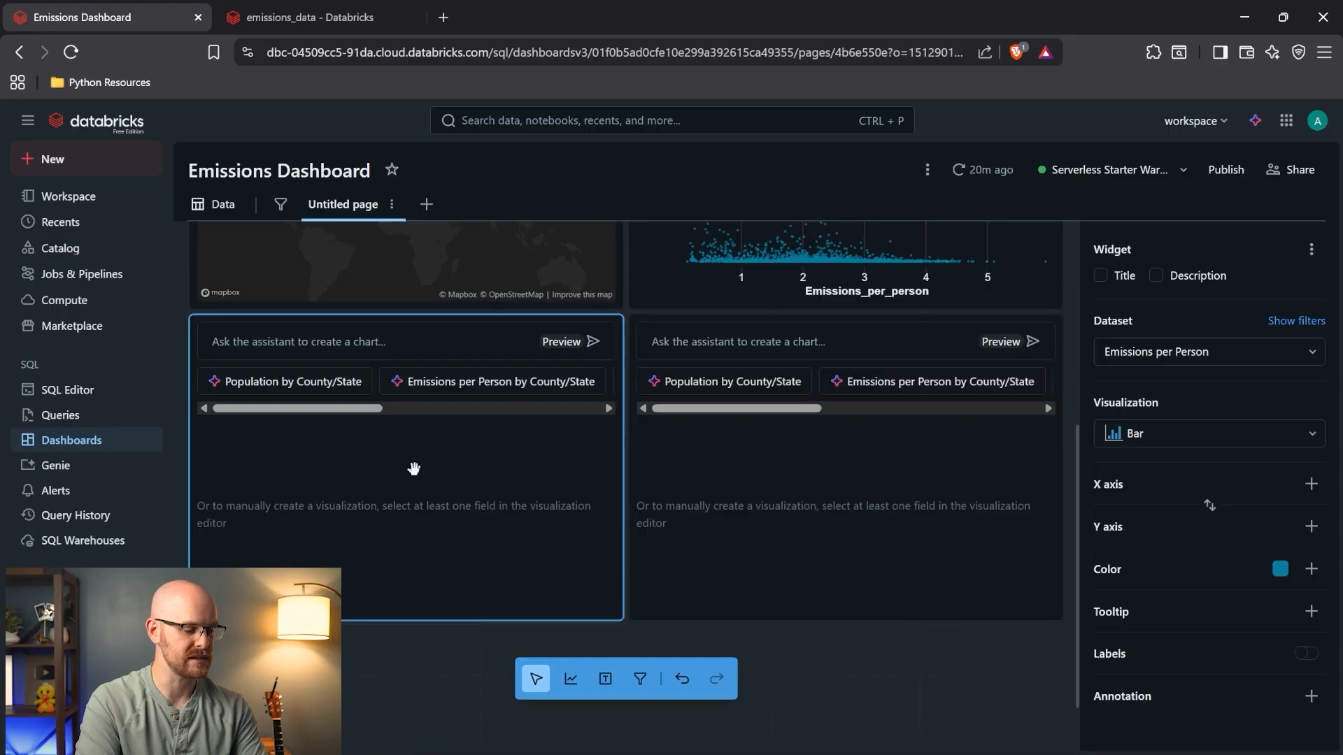
- Start a new blank query in the SQL Editor
left_click(90, 397)
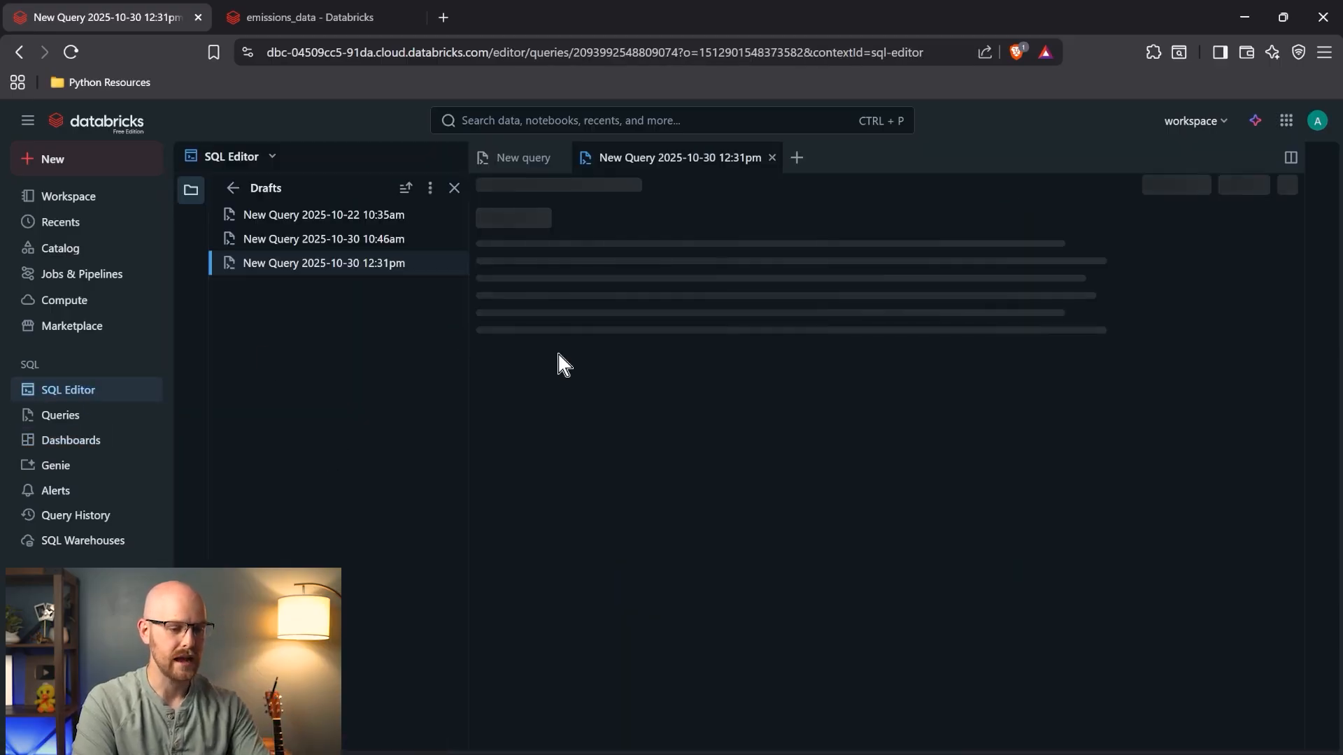
left_click(797, 159)
left_click(819, 190)
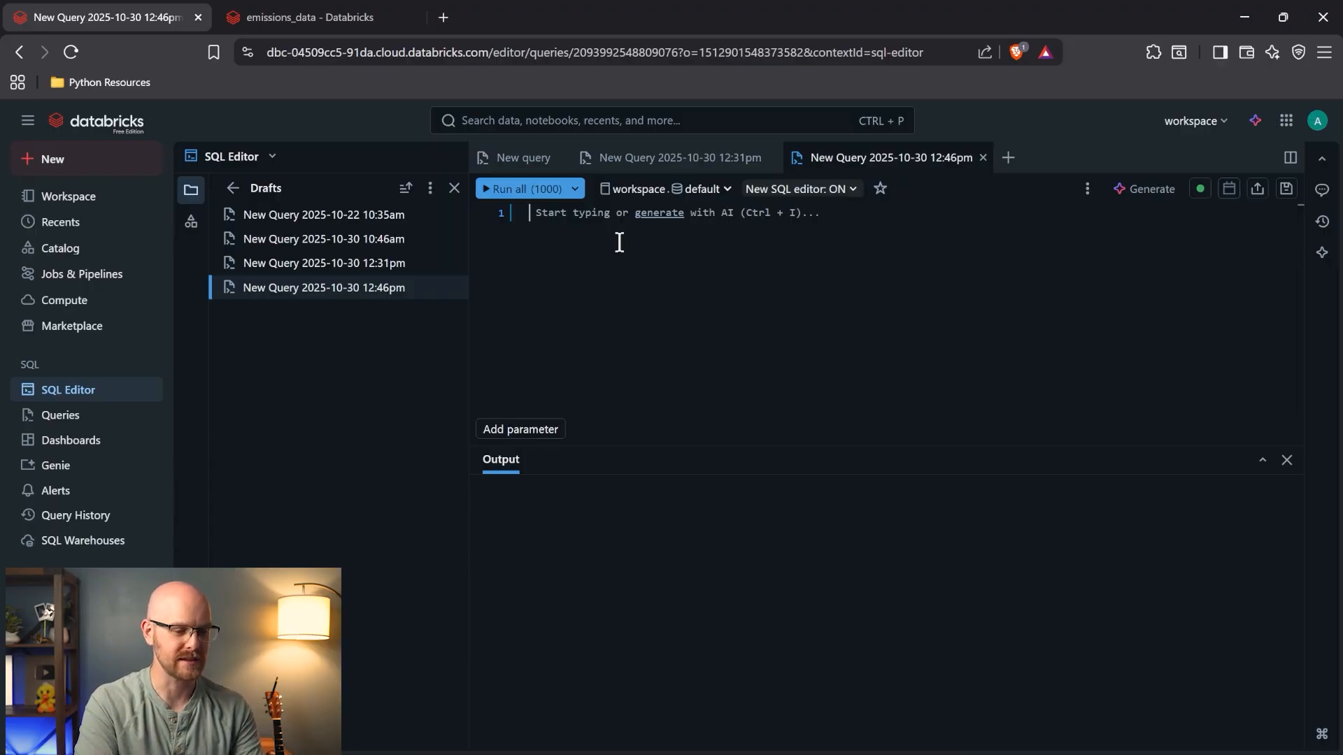
- Copy the emissions query from the 12:31pm query into the new 12:46pm query
left_click(682, 158)
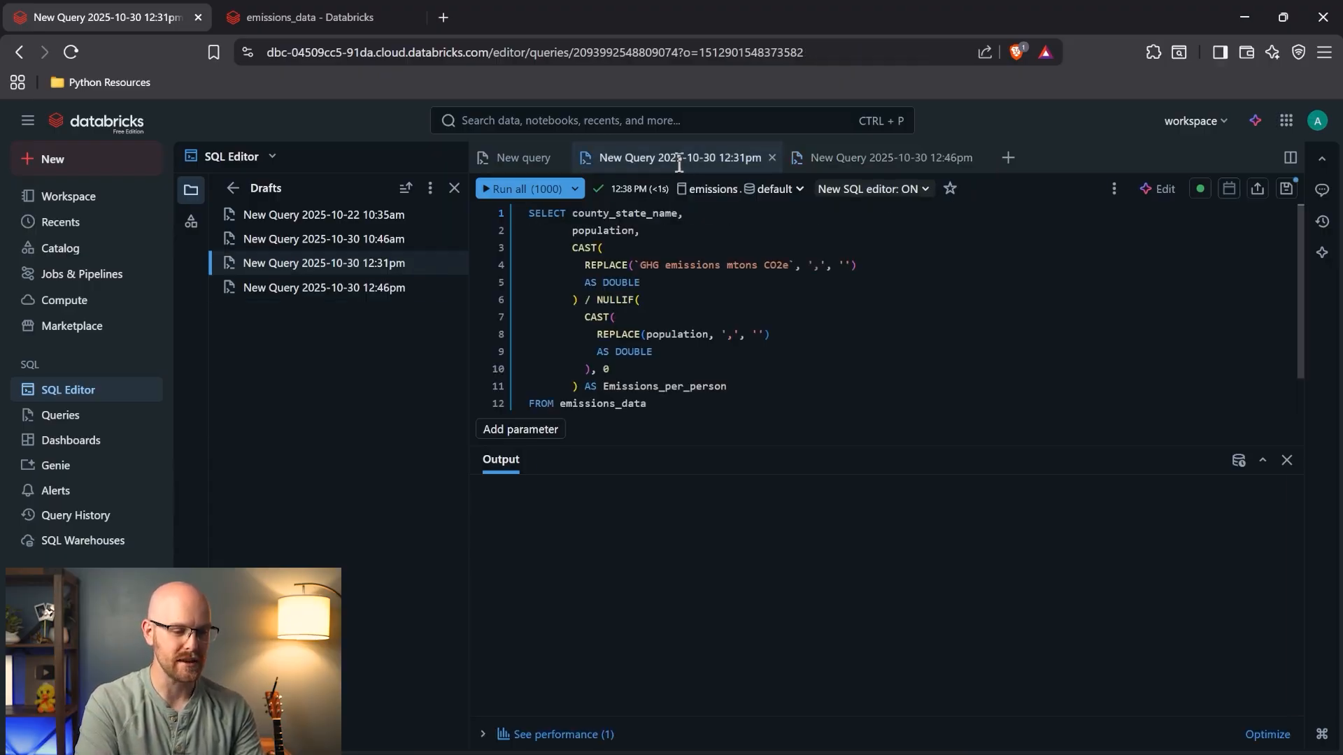
left_click(577, 247)
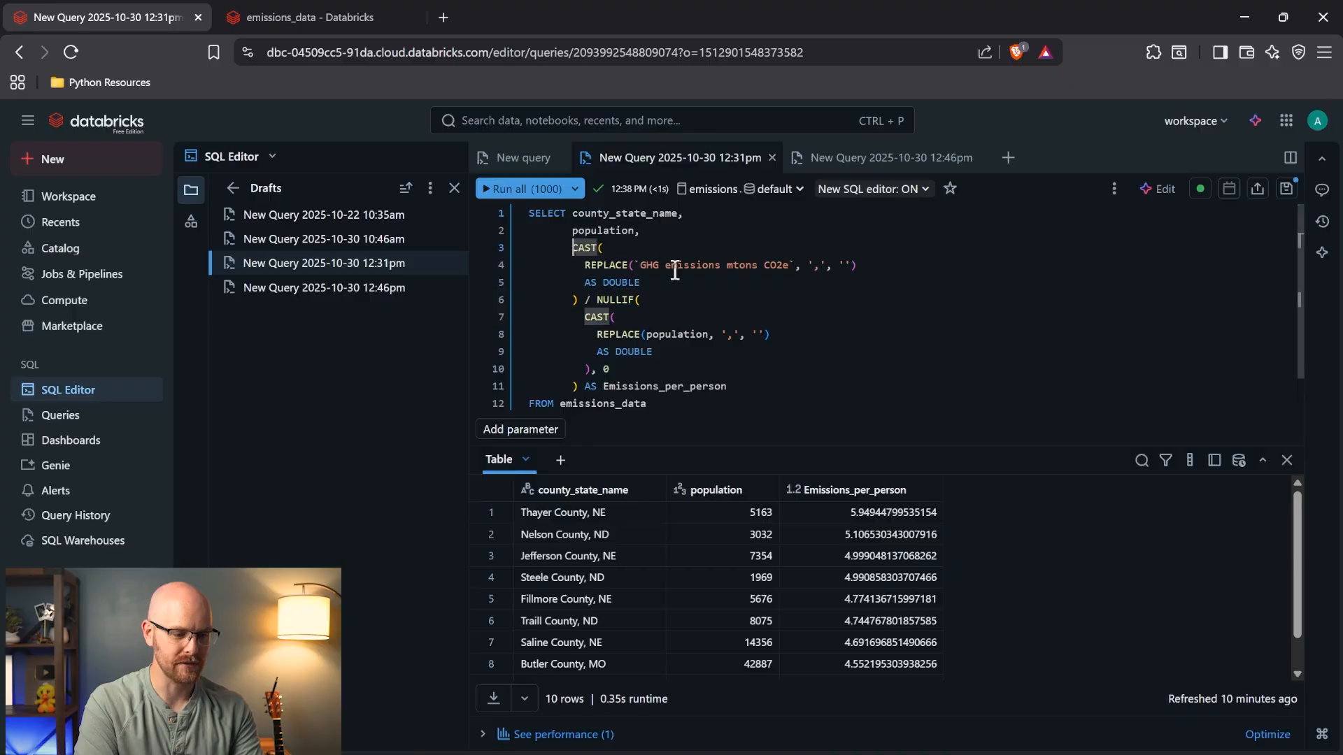
left_click(608, 264)
left_click(702, 264)
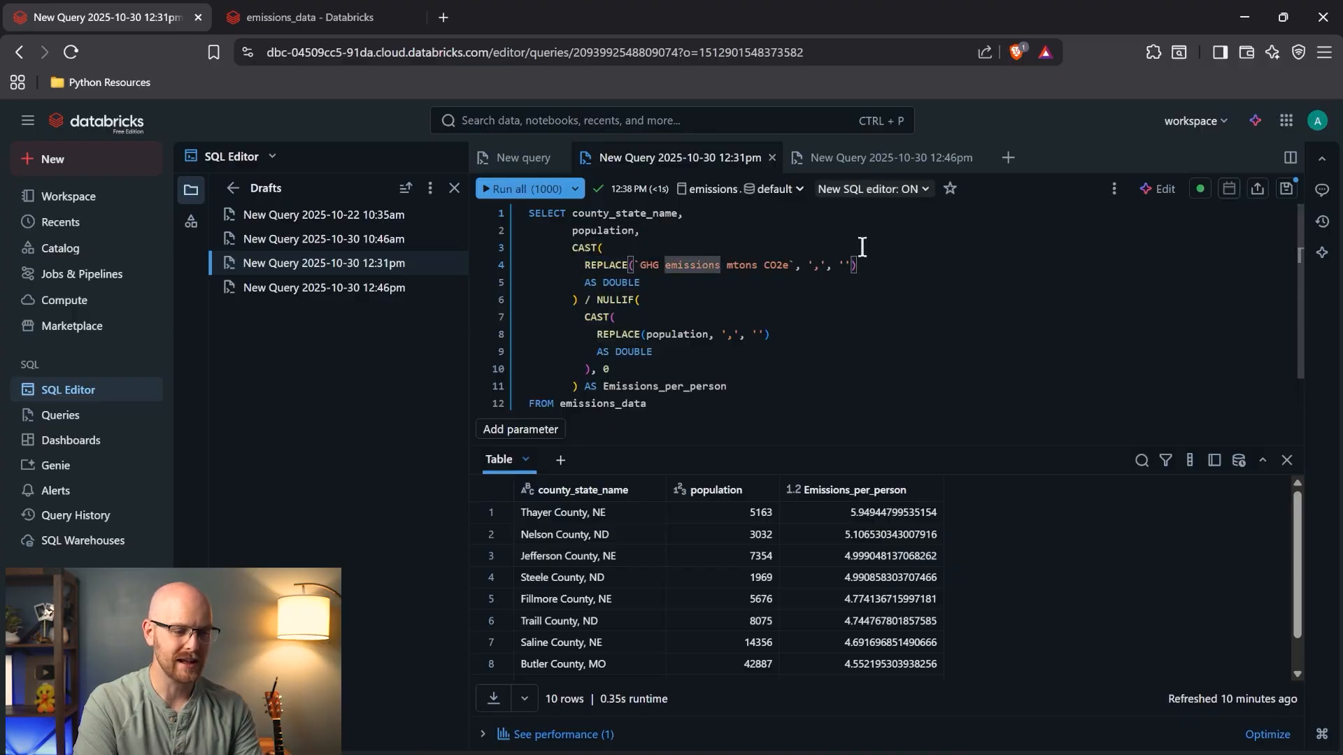
key("ctrl+a")
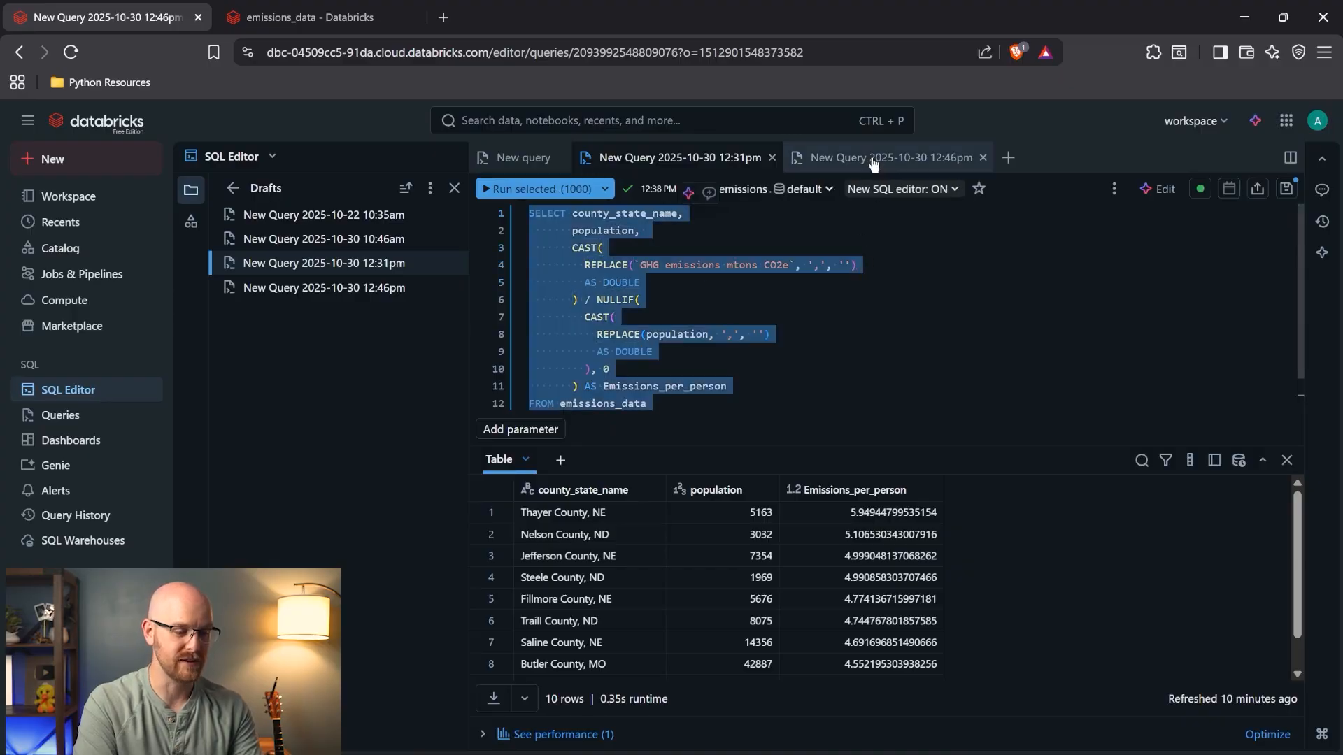
left_click(875, 157)
key("ctrl+v")
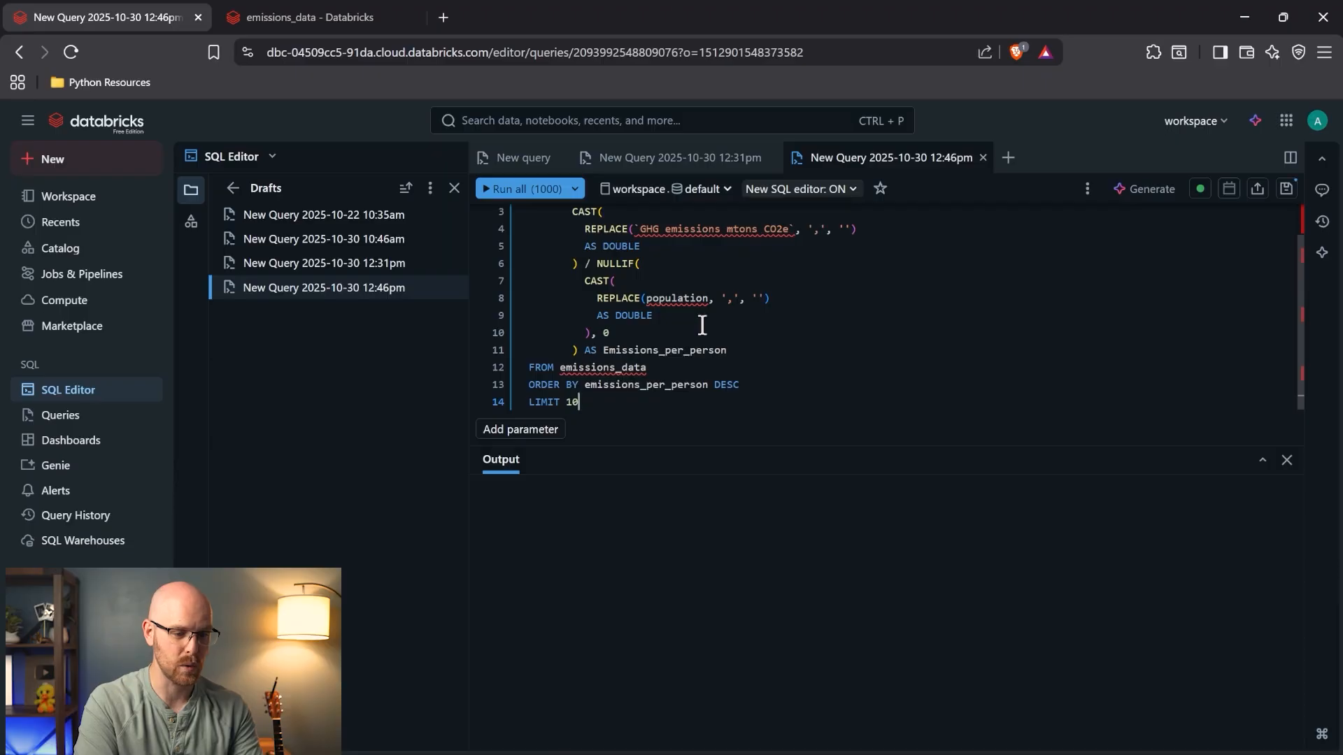
- Point the new query at the emissions catalog and default schema
left_click(649, 190)
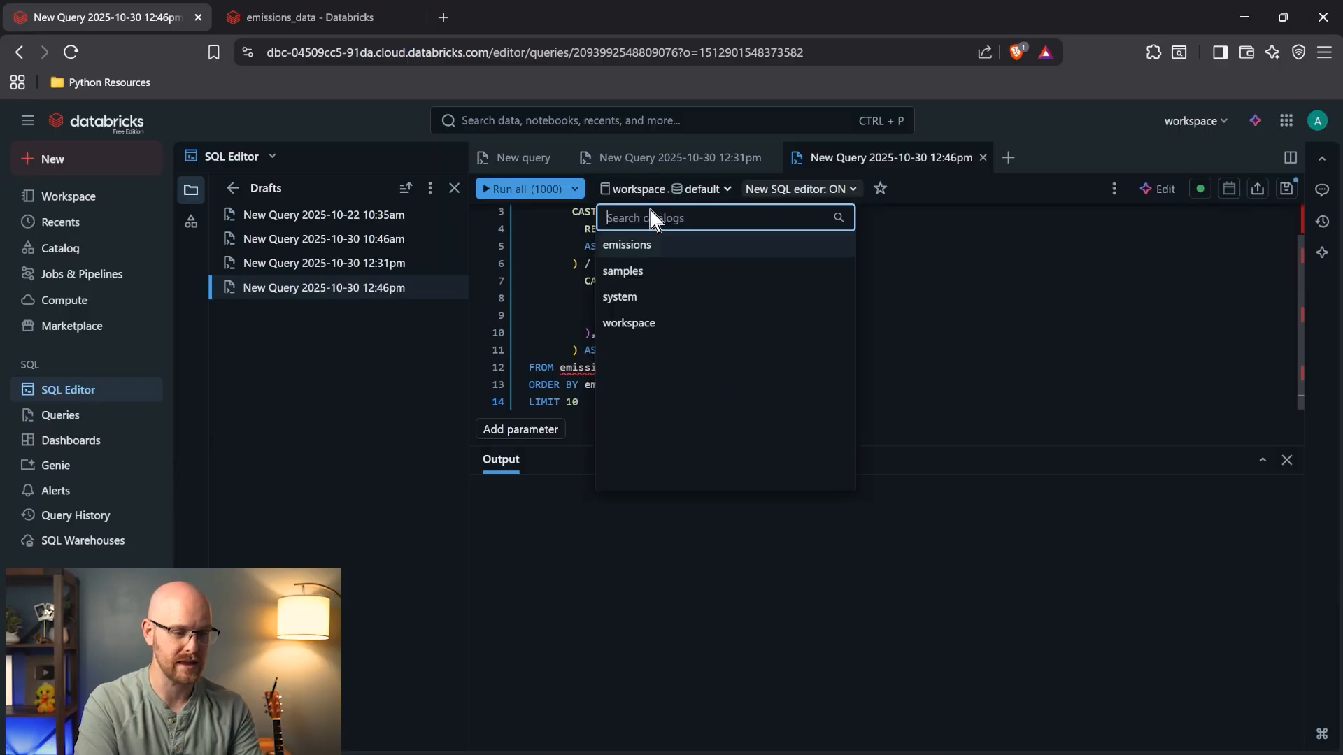
left_click(657, 246)
left_click(716, 242)
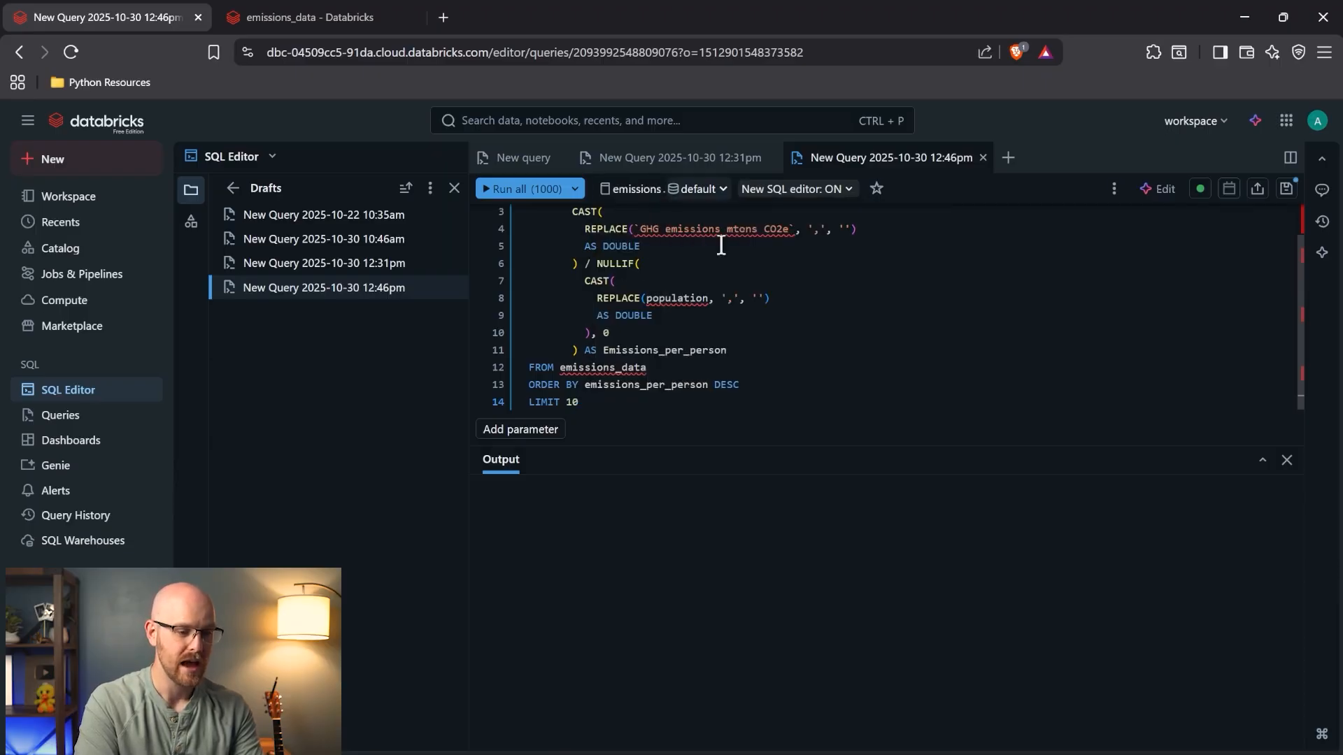
left_click(665, 341)
scroll(664, 342, "up", 1)
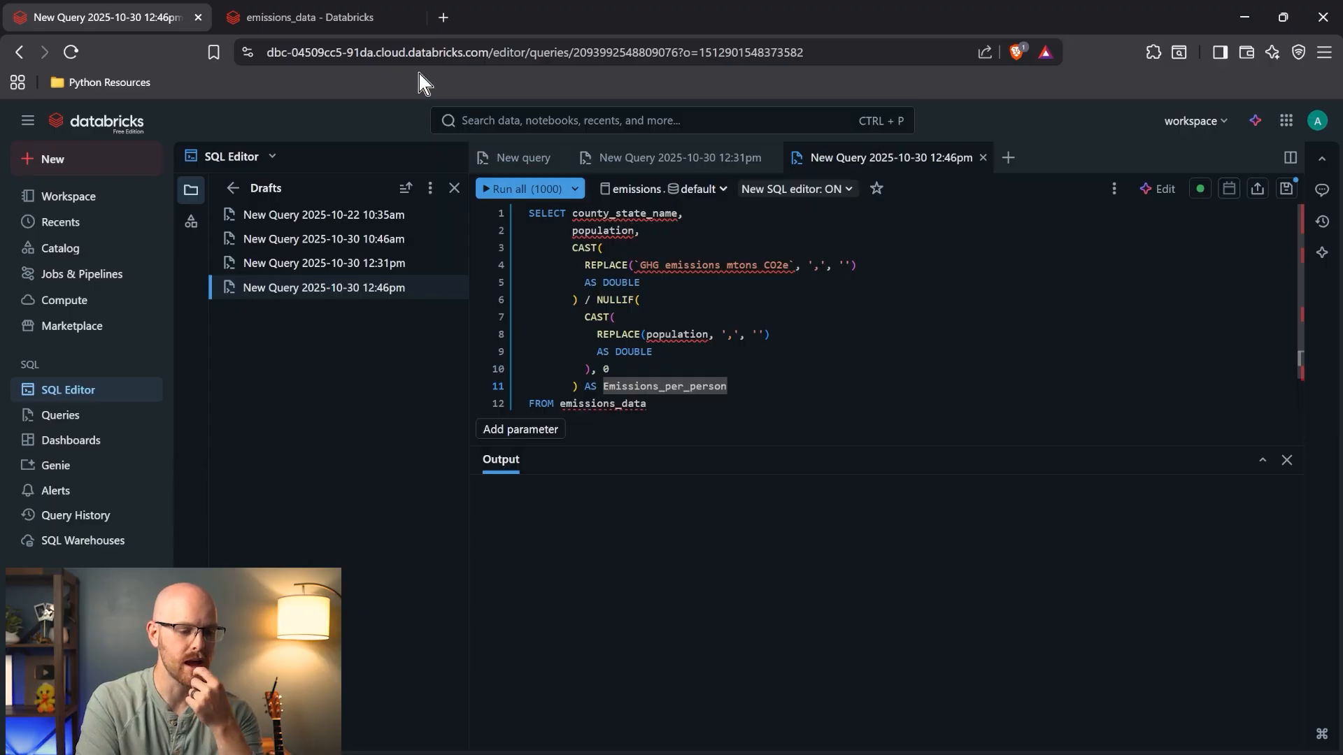
- Copy the state_abbr column name from the emissions_data sample data, then return to the query
left_click(354, 13)
scroll(665, 400, "left", 2)
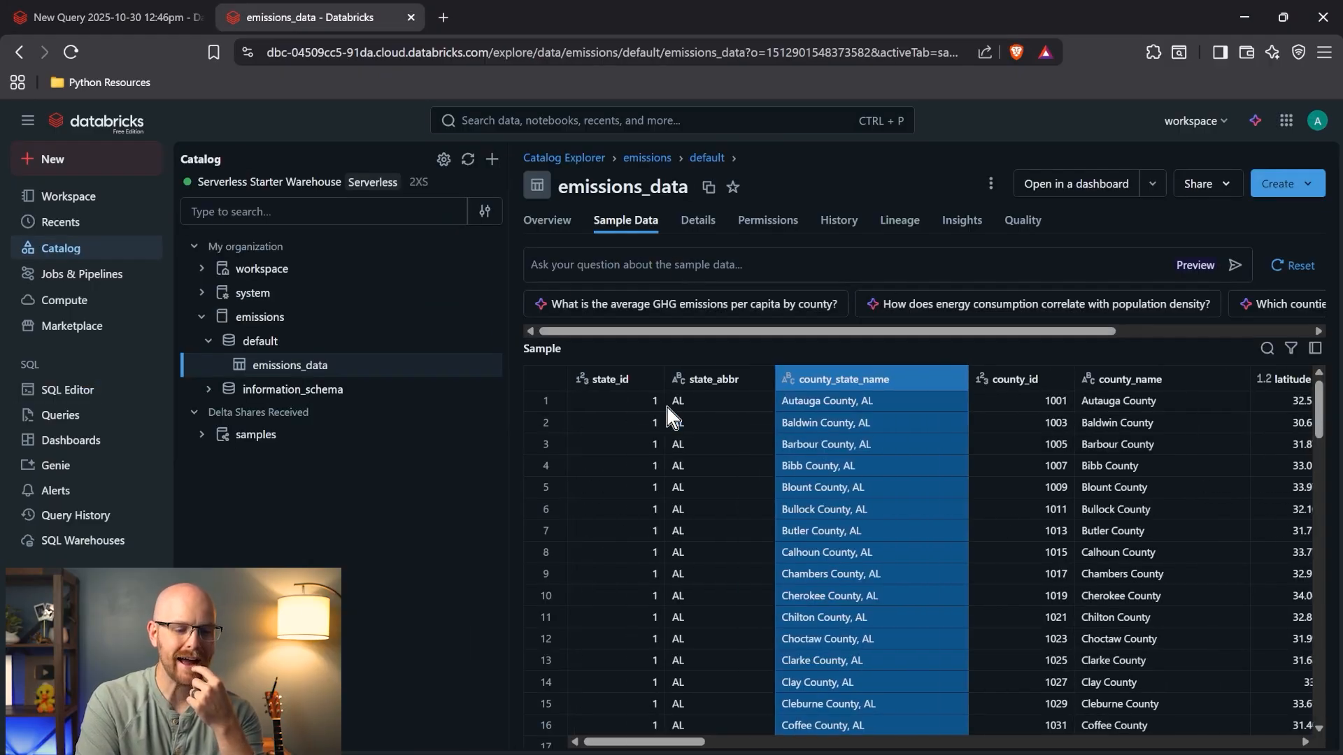
left_click(855, 405)
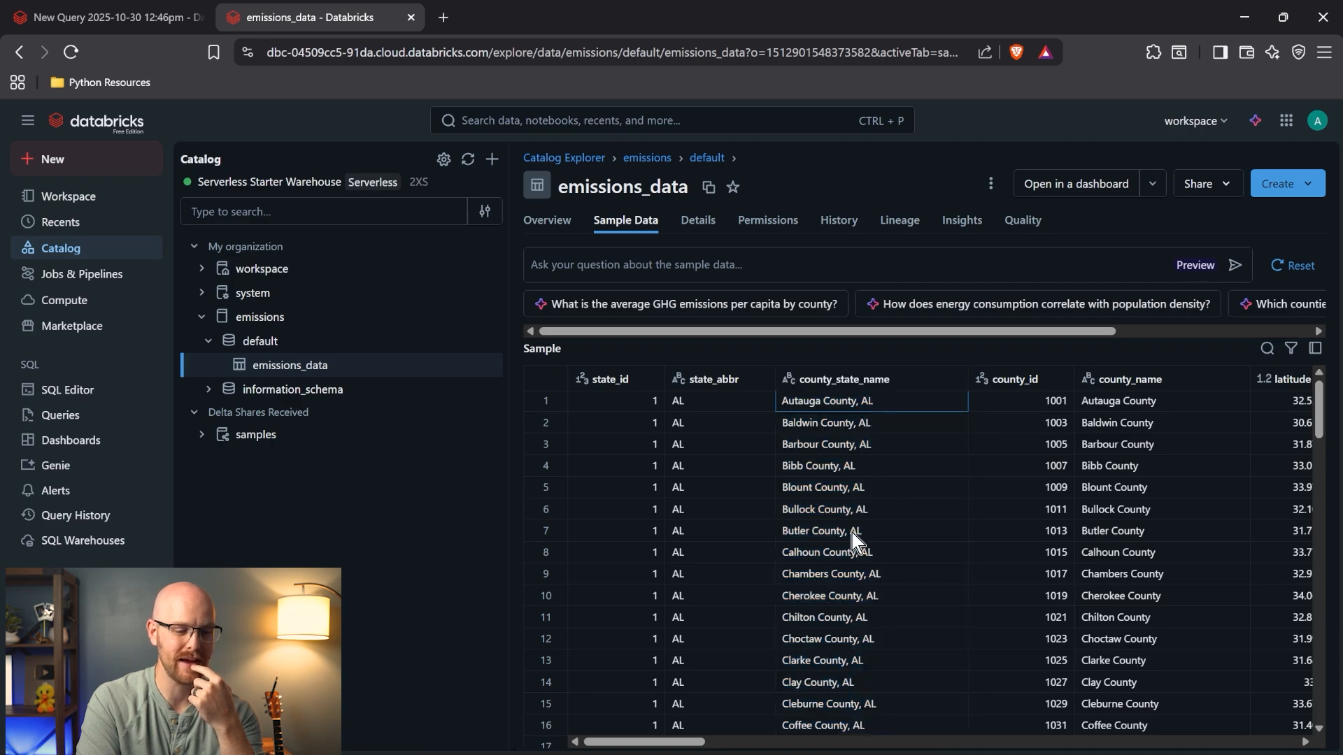
left_click(723, 388)
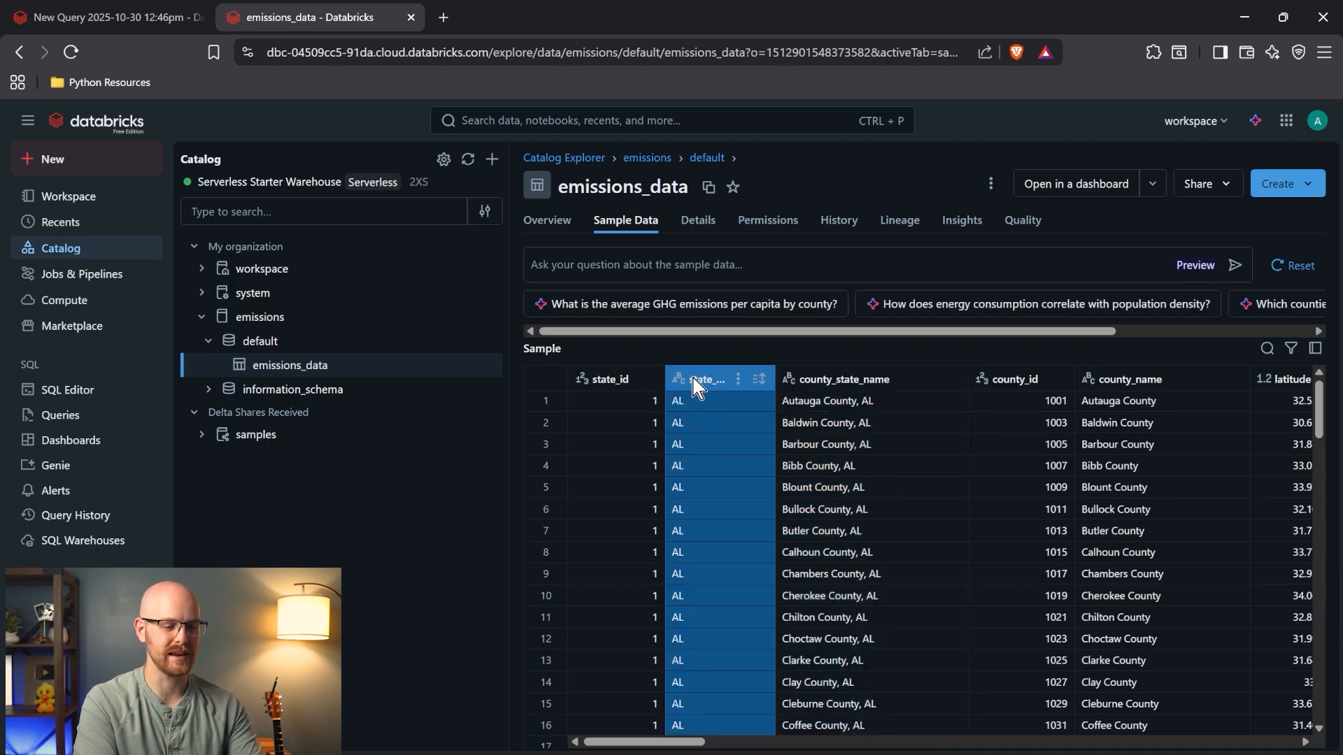
right_click(692, 378)
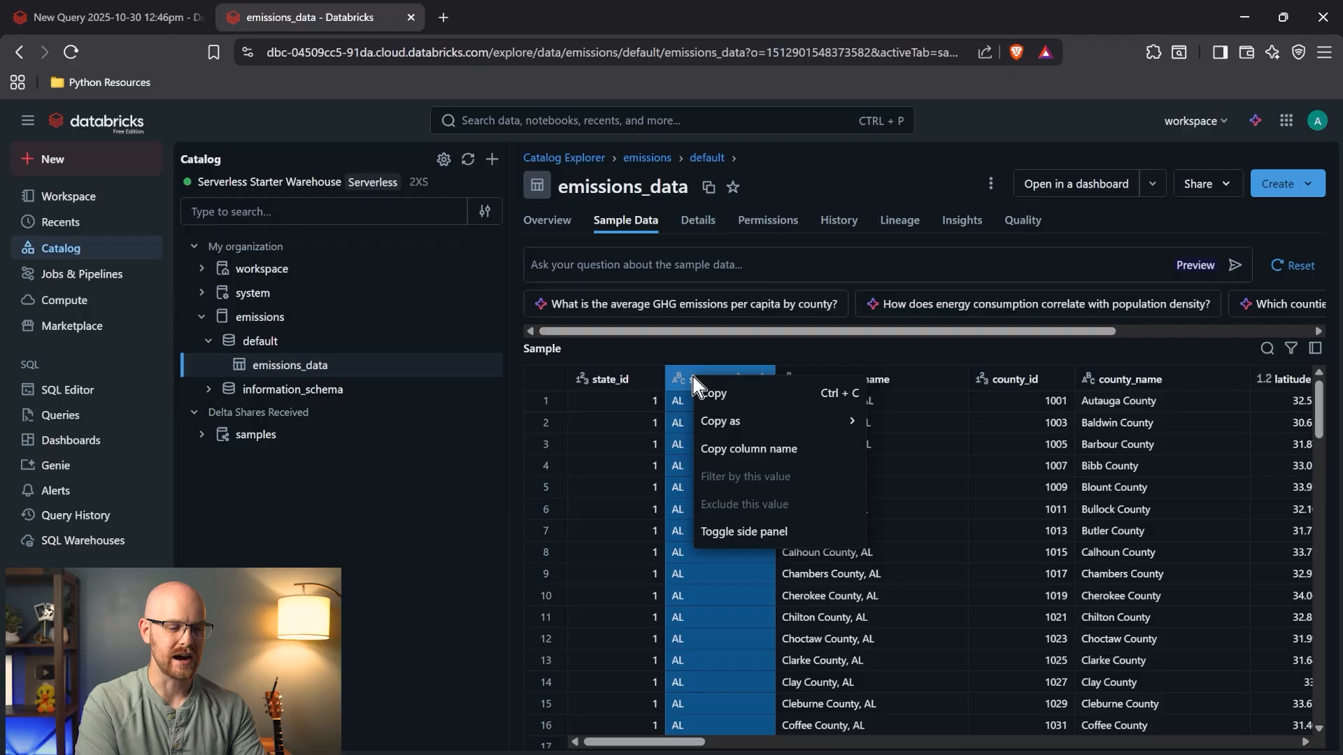
left_click(766, 449)
left_click(209, 14)
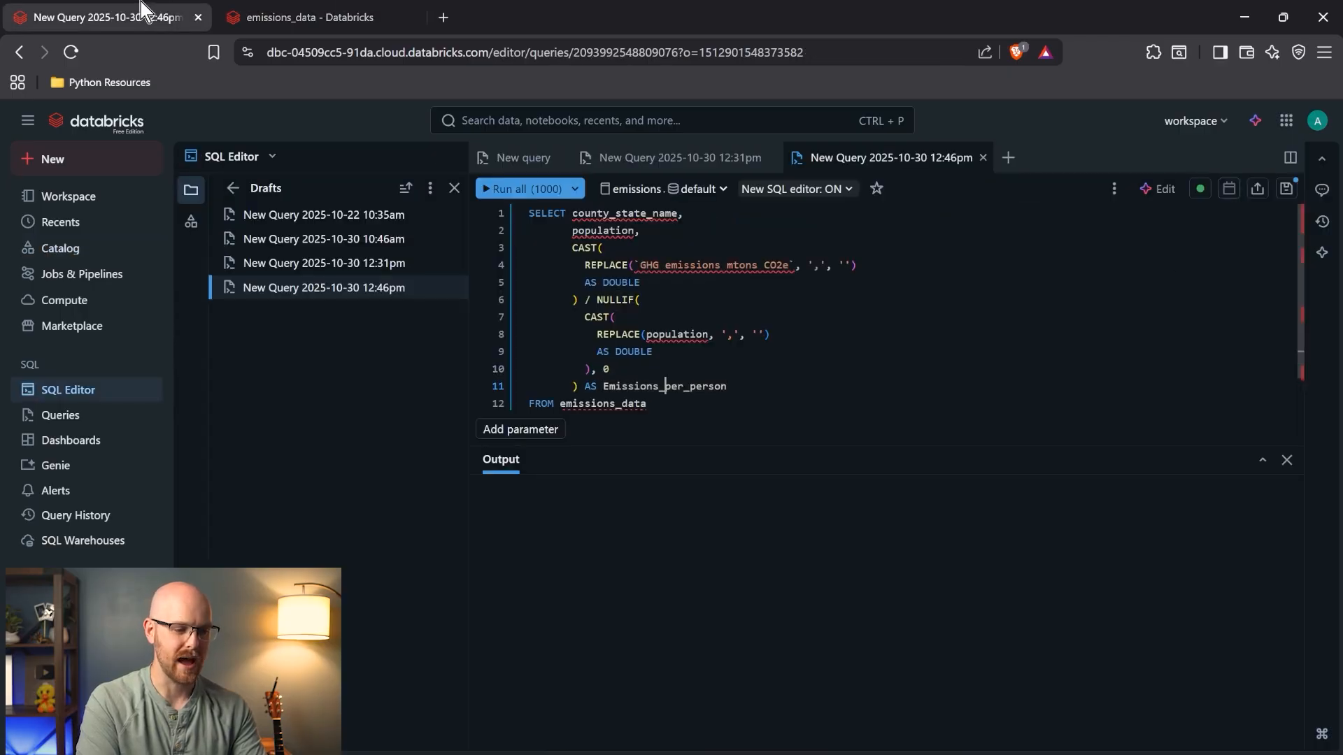
- Select state_abbr instead of county and population, drop the NULLIF divisor, and alias Total_Emissions
left_click_drag(637, 233, 572, 214)
type("state_abbr")
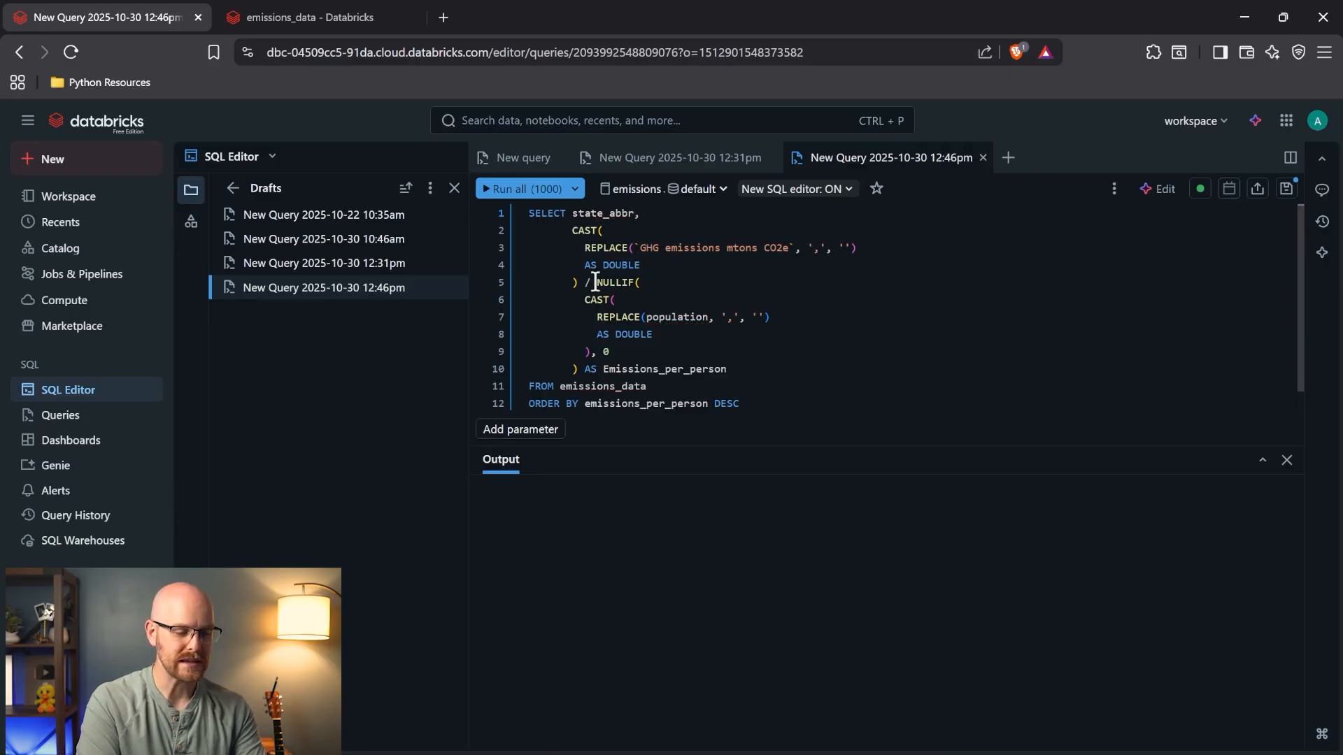
left_click_drag(672, 348, 579, 287)
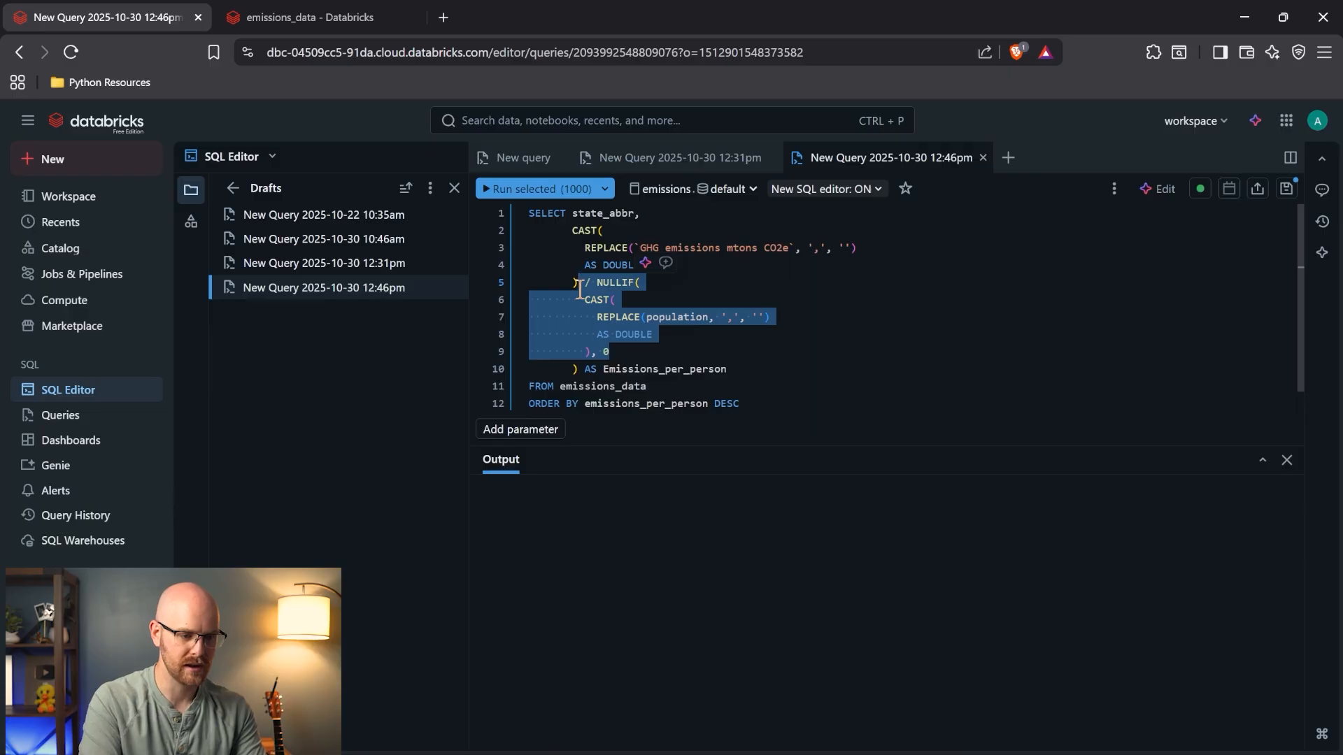
key("BackSpace")
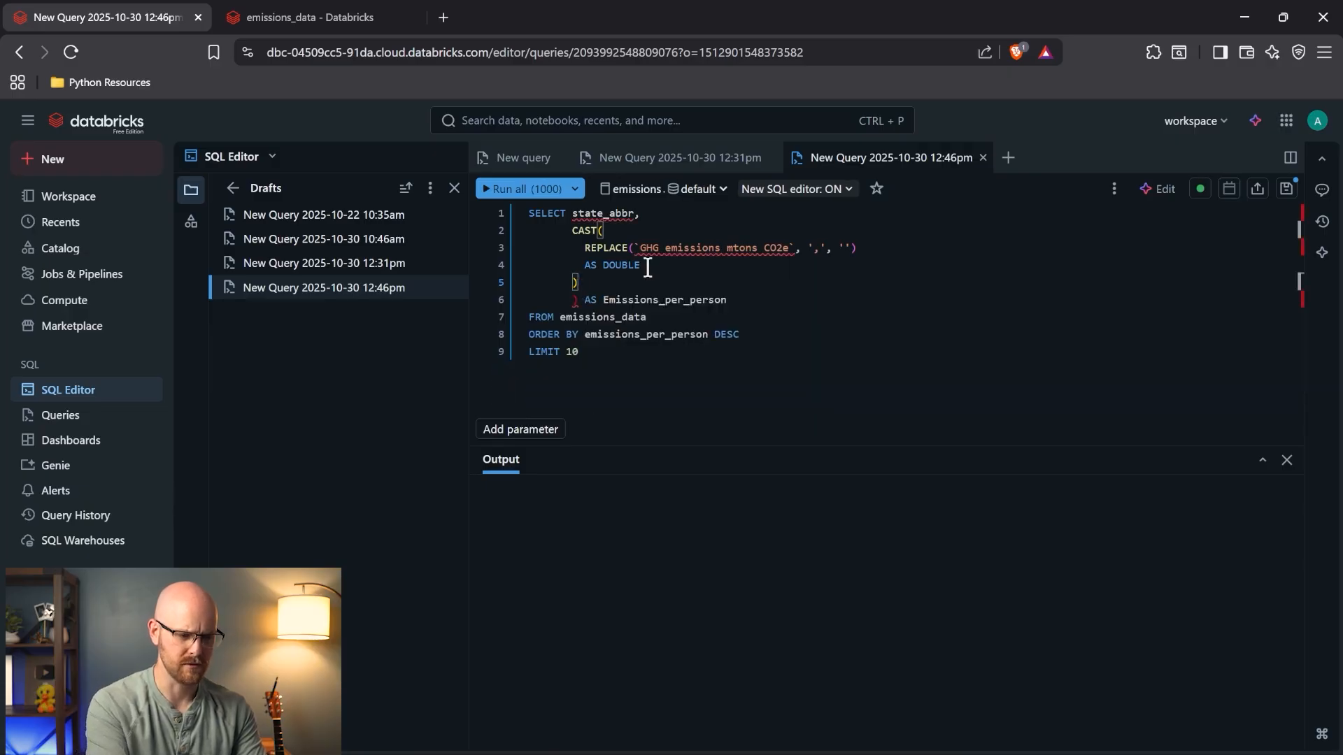
key("Delete")
key("Delete")
key("Delete")
key("Delete")
key("Delete")
key("Delete")
key("Delete")
key("Delete")
key("Delete")
key("Delete")
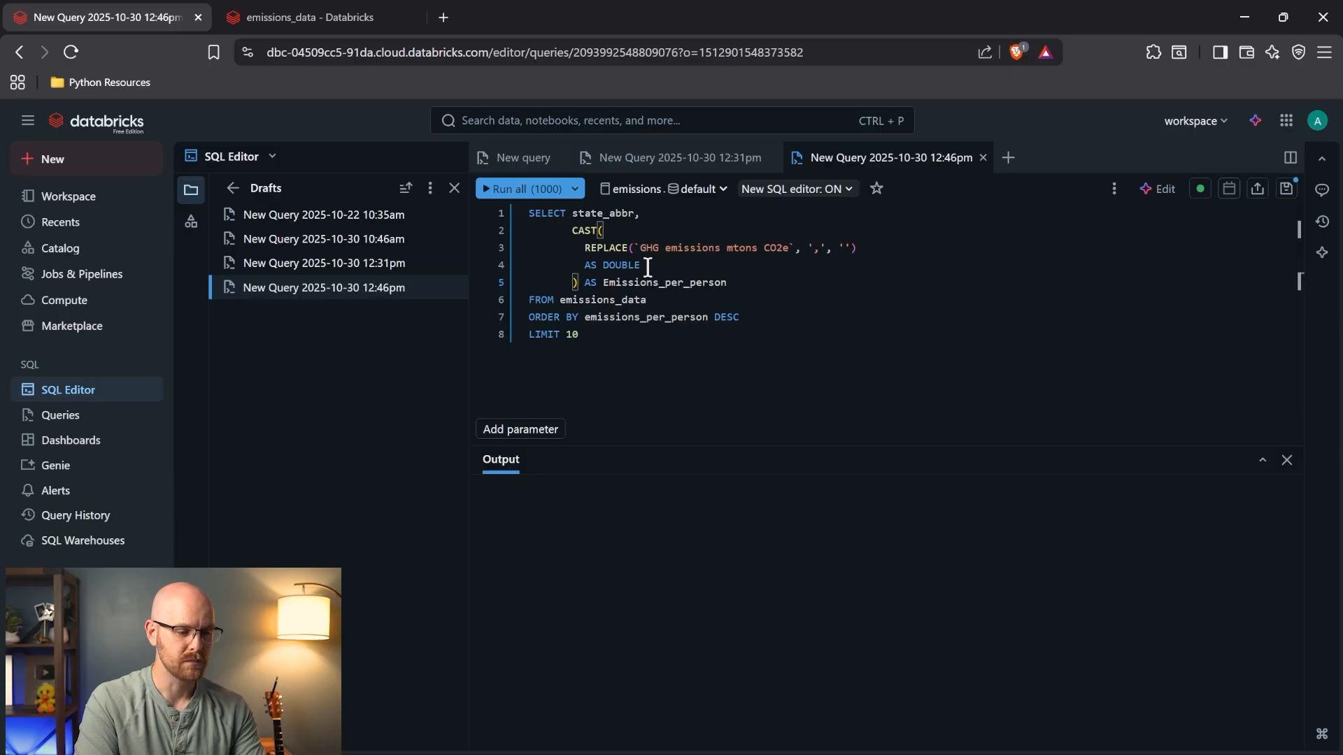
double_click(701, 282)
type("T")
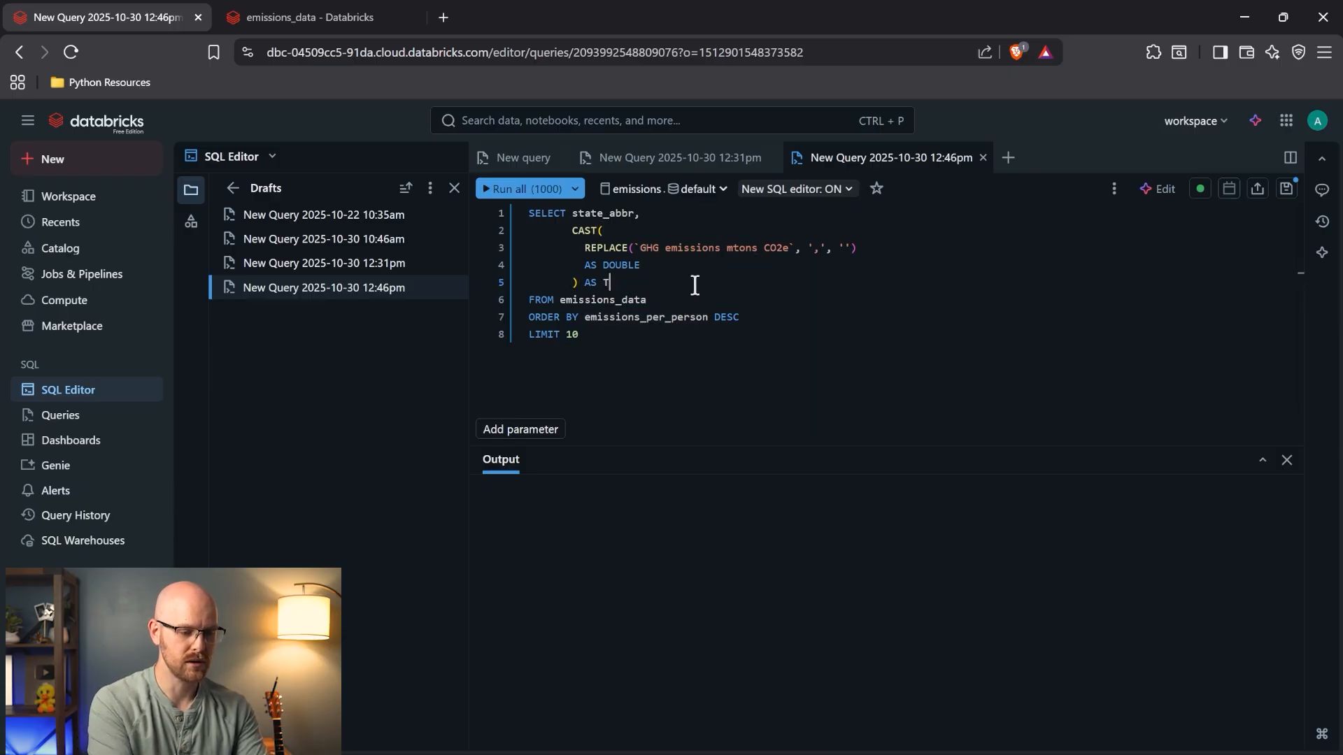
type("otal_Emissions")
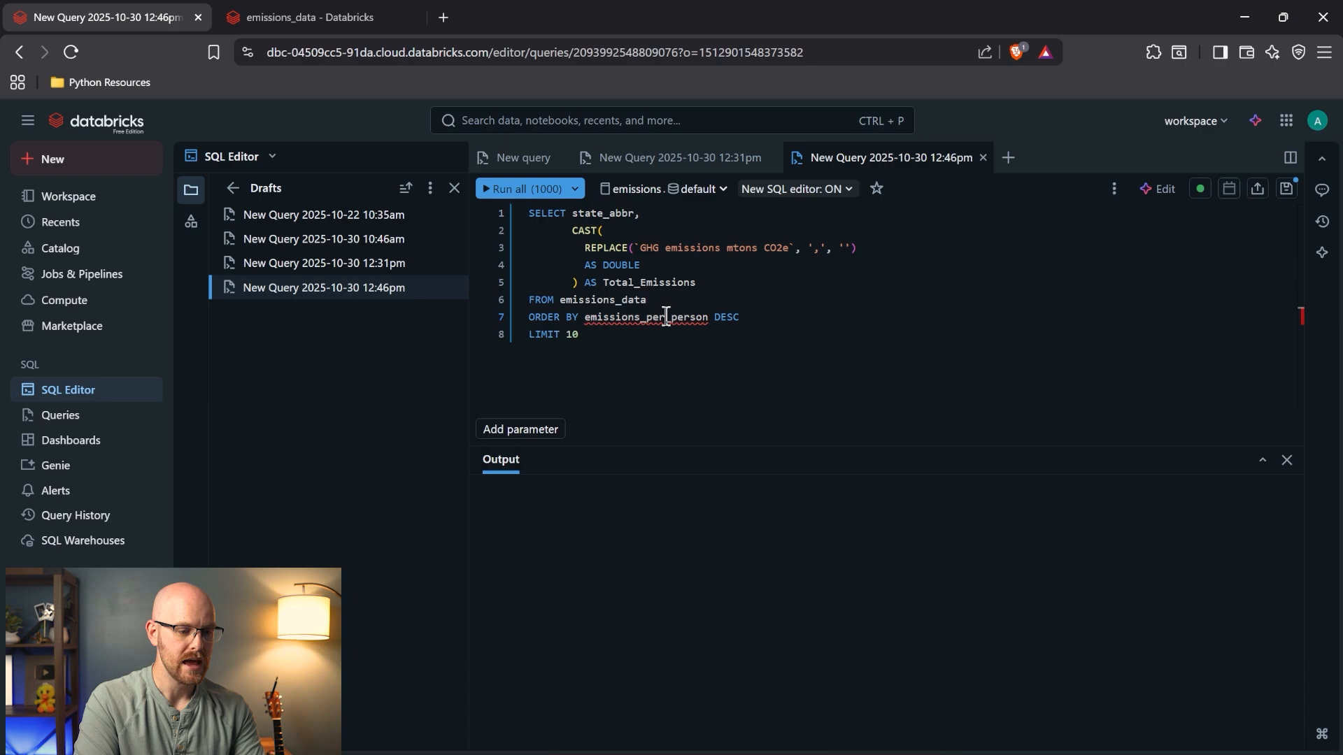
- Insert a GROUP BY line after FROM emissions_data
double_click(666, 317)
left_click(662, 283)
left_click(689, 302)
key("Return")
type("GROUP BY")
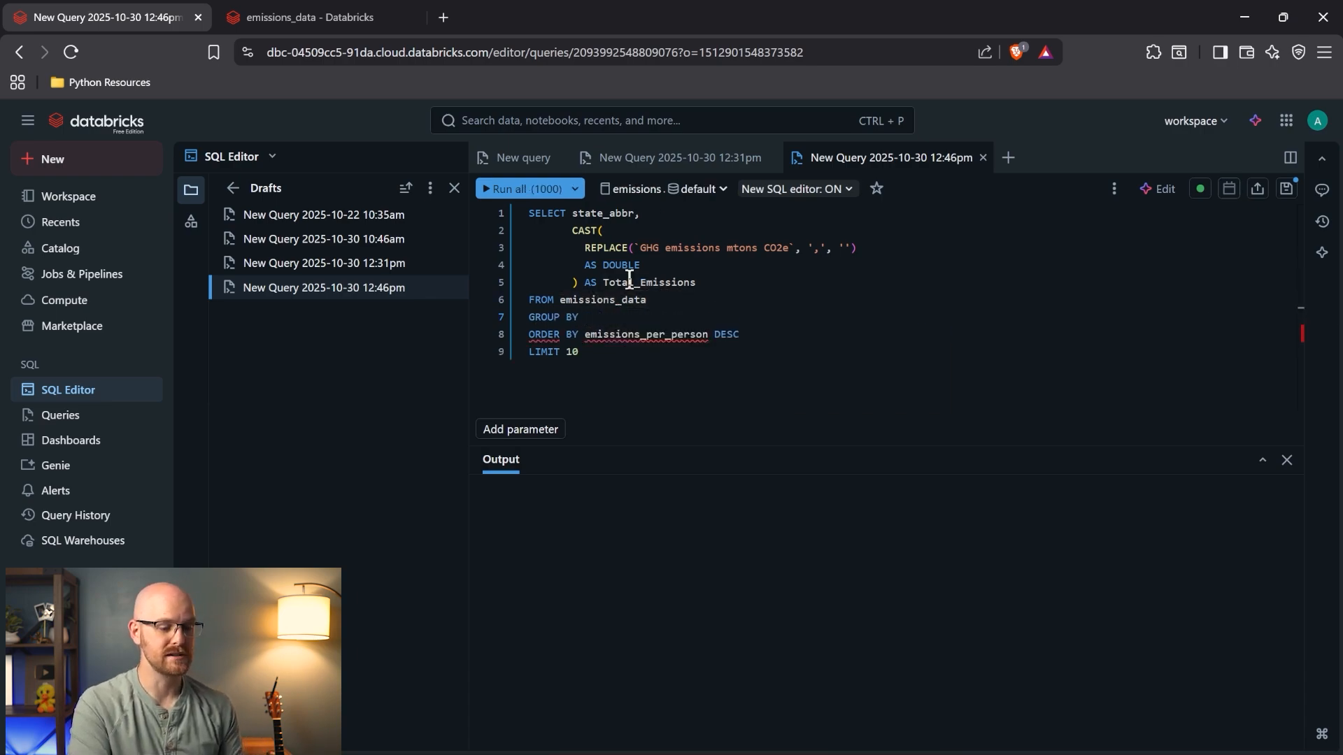
- Check the sample data columns and complete the clause as GROUP BY state_abbr
left_click(308, 14)
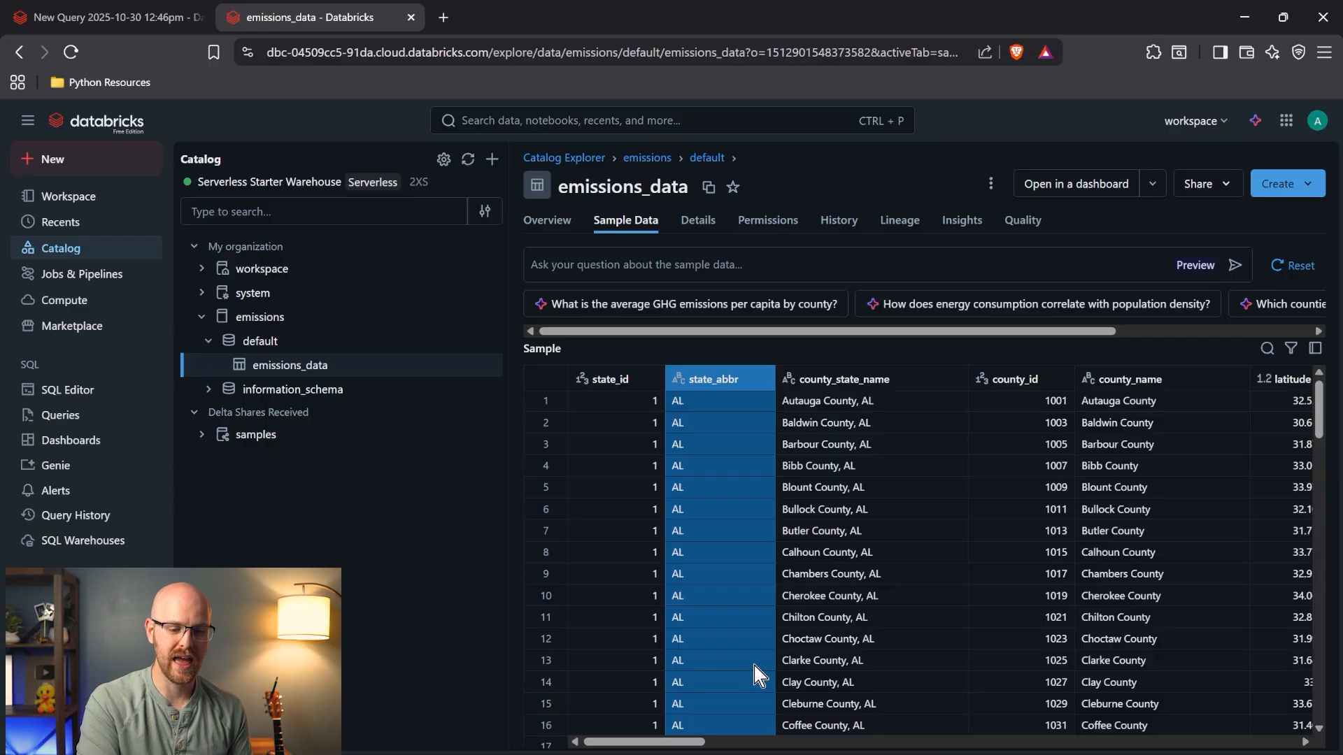
scroll(756, 673, "right", 6)
scroll(756, 672, "left", 5)
scroll(754, 673, "left", 1)
left_click(104, 17)
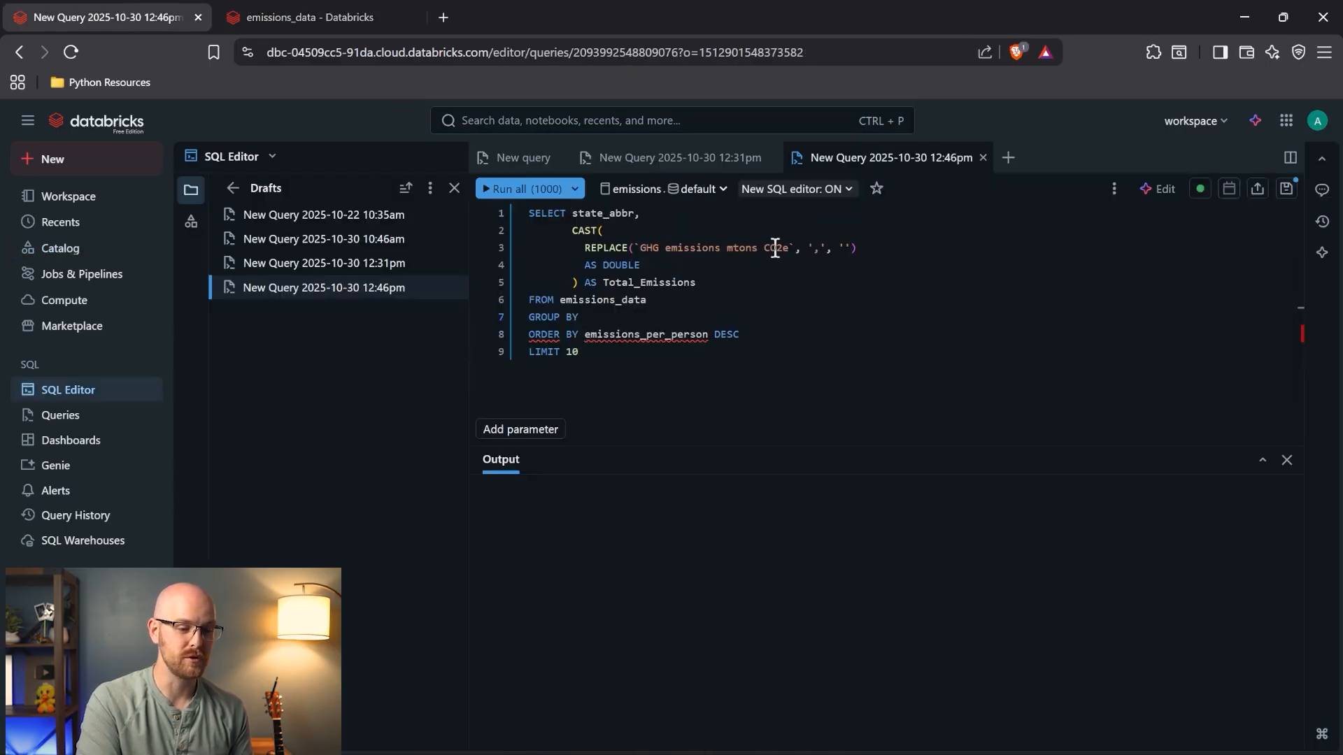
left_click_drag(808, 248, 635, 248)
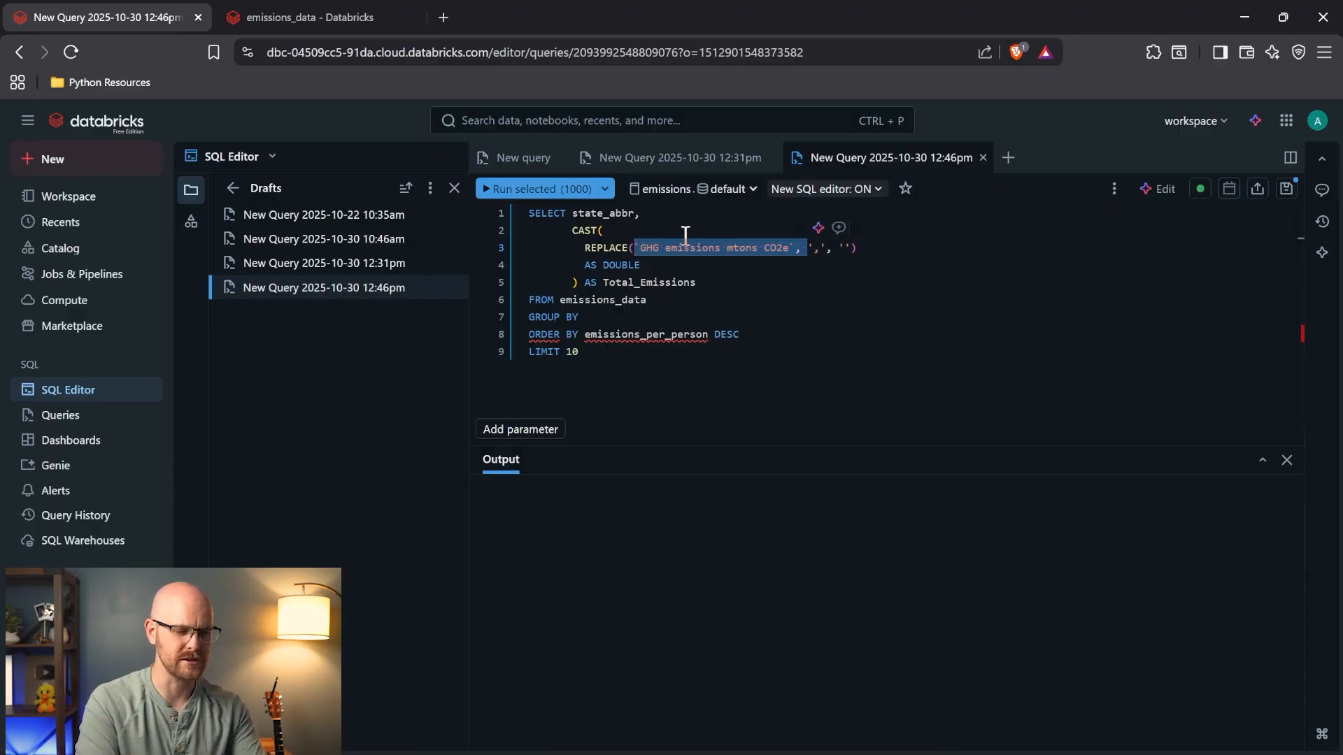
left_click(571, 232)
left_click(596, 317)
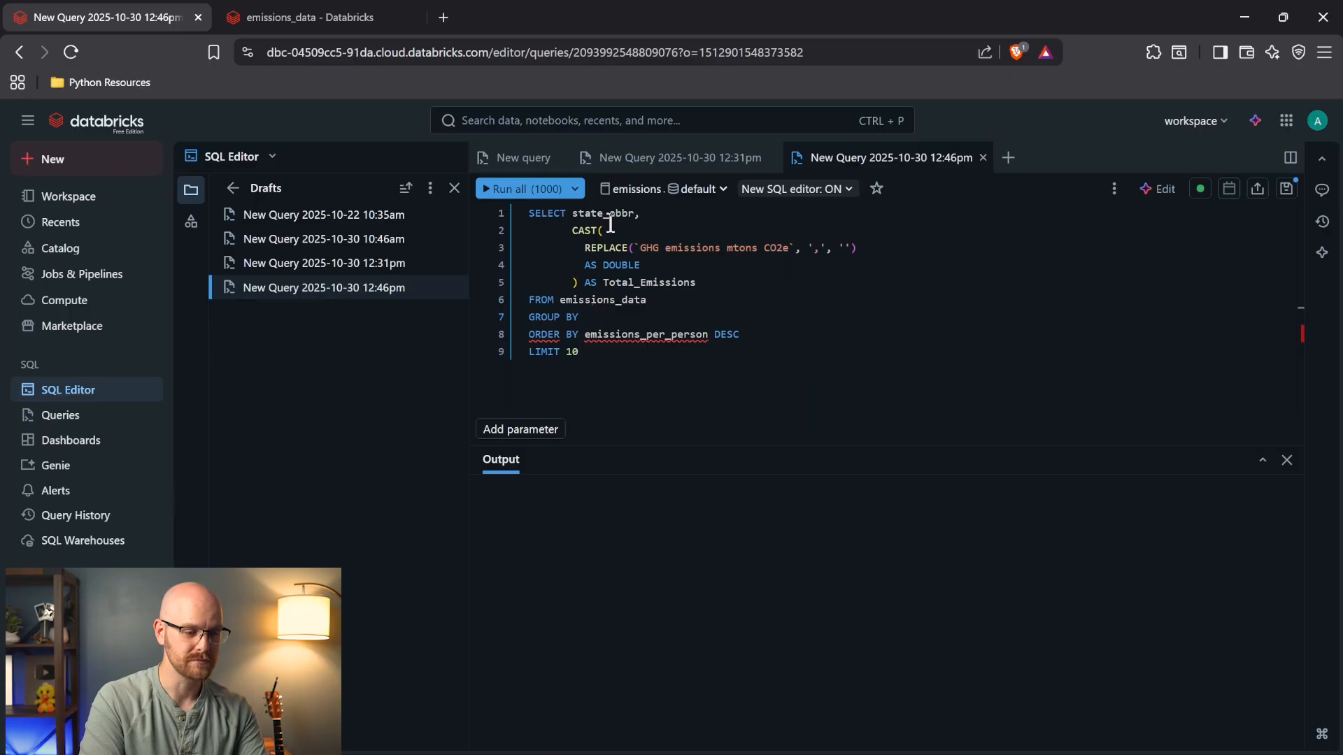
type("state_abbr")
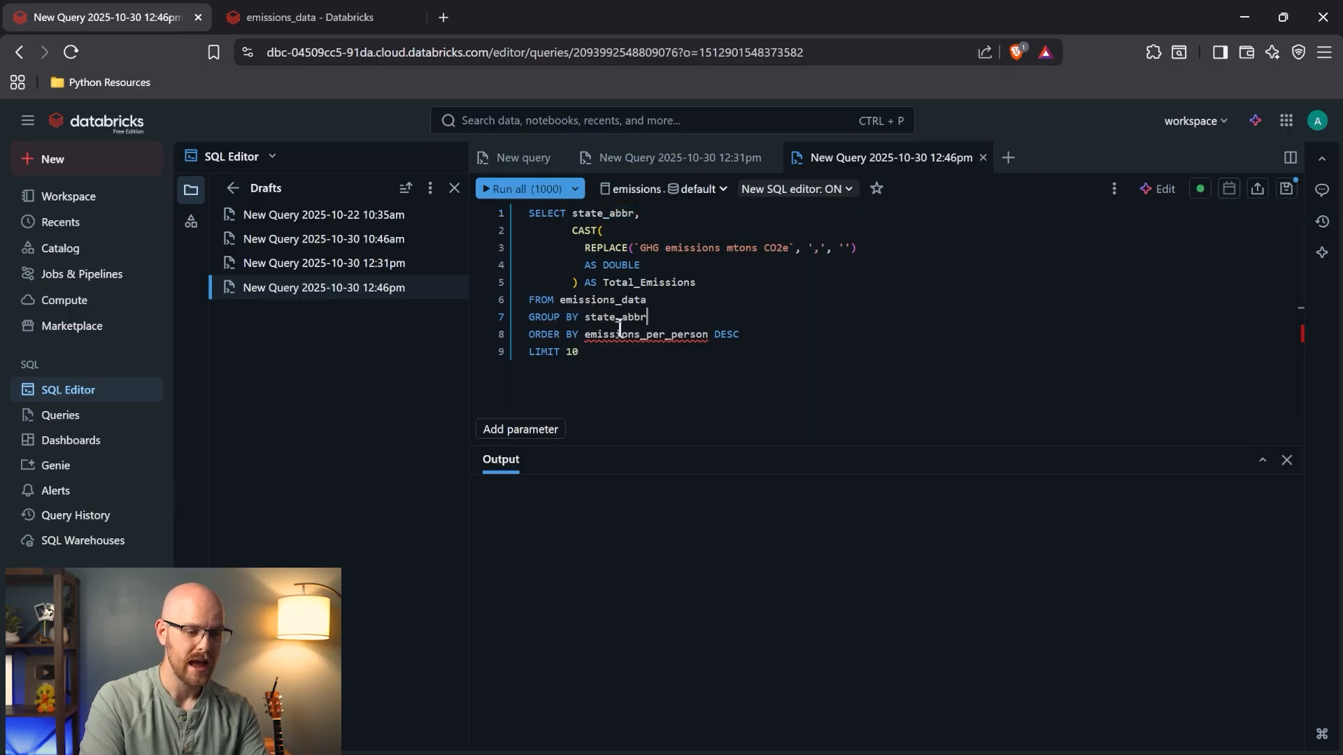
- Change the ORDER BY column to Total_Emissions
double_click(649, 282)
key("ctrl+c")
double_click(647, 334)
key("ctrl+v")
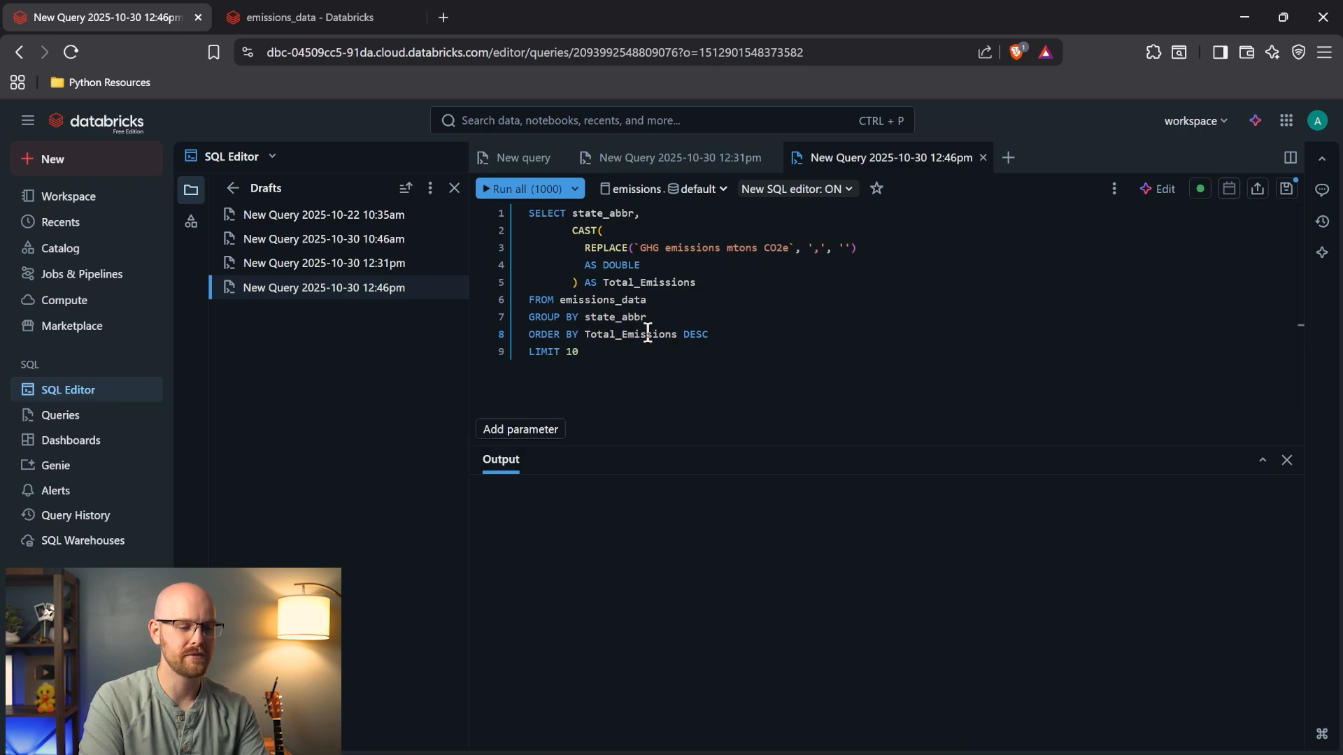
- Wrap the CAST emissions expression in SUM() and run the LIMIT 10 query
left_click(573, 231)
type("SUM(")
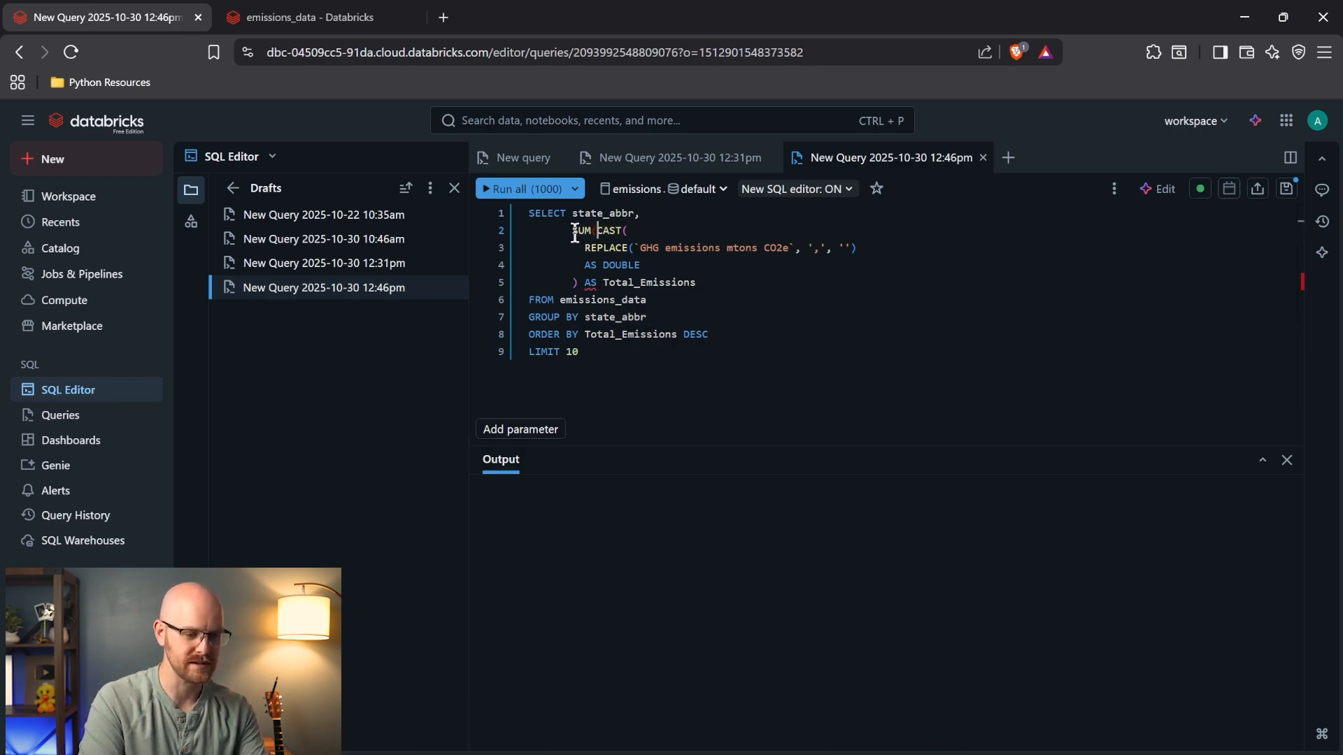
left_click(579, 286)
type(")")
left_click(726, 289)
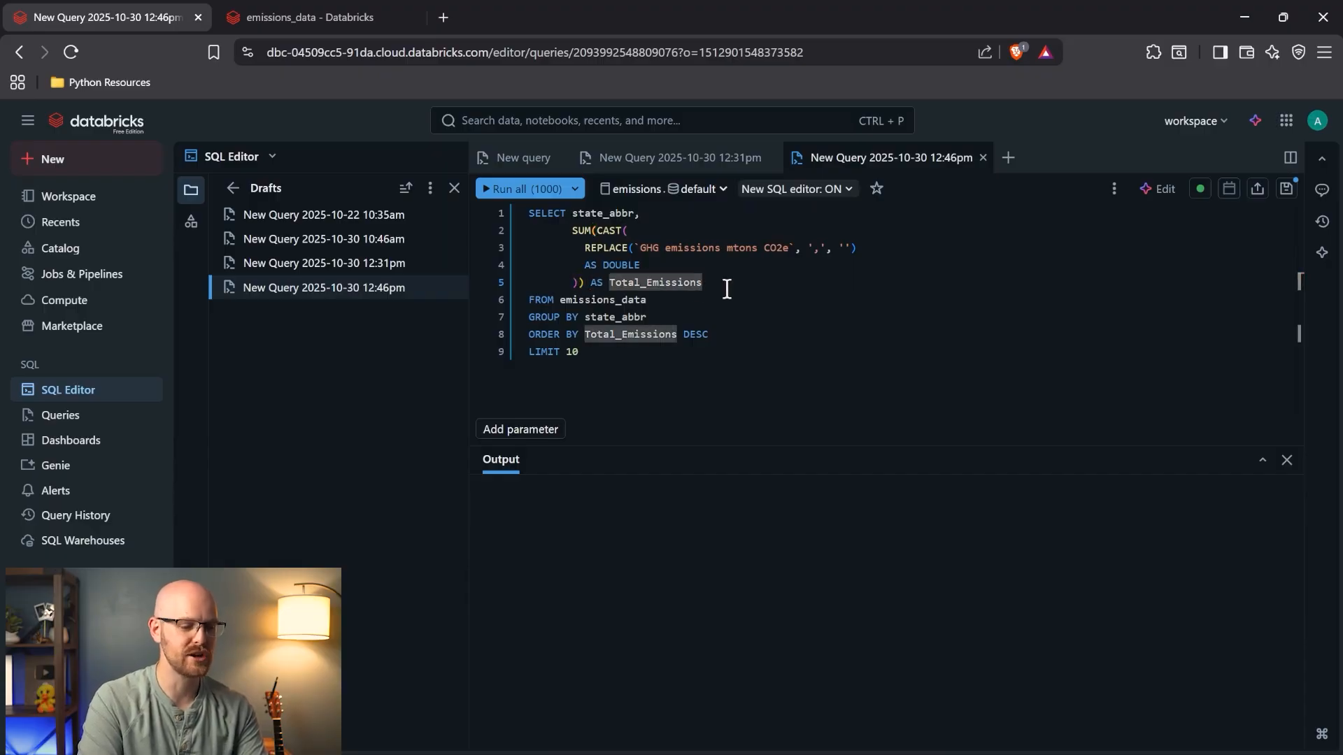
left_click(649, 353)
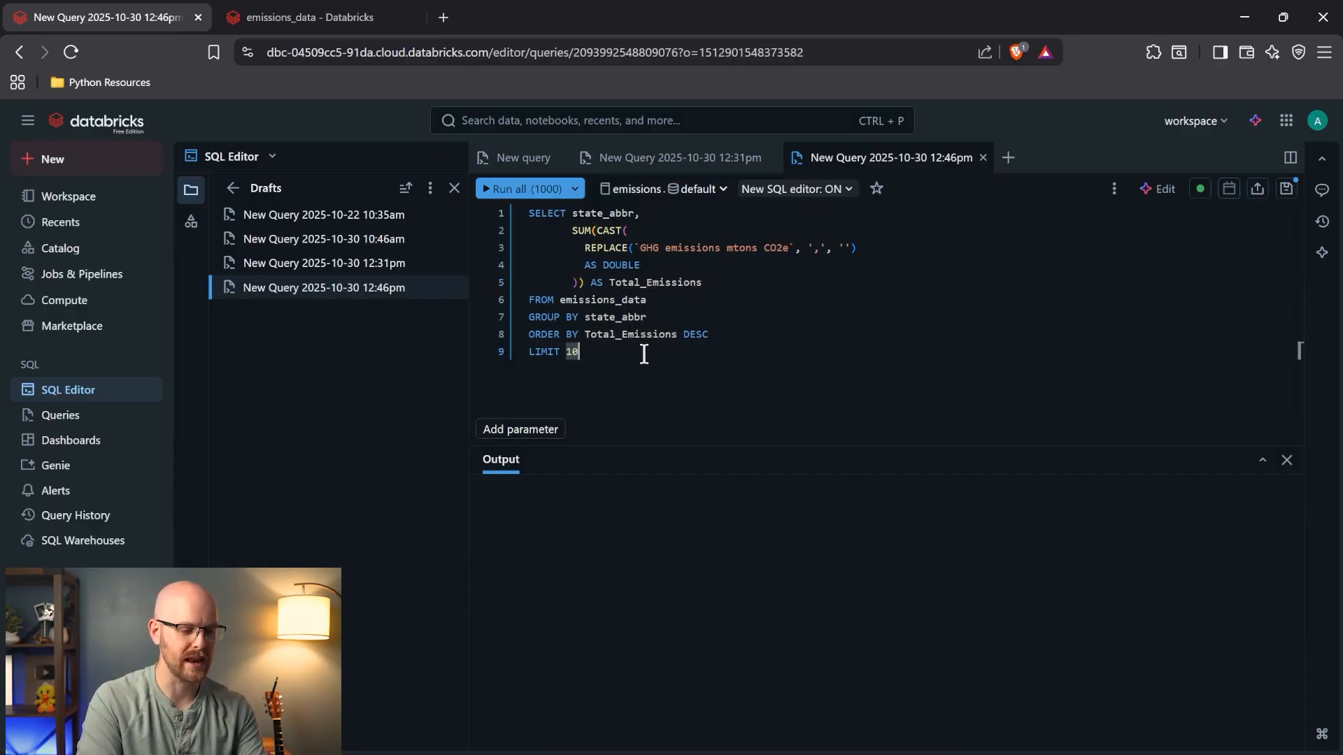
left_click_drag(619, 350, 516, 352)
left_click(603, 352)
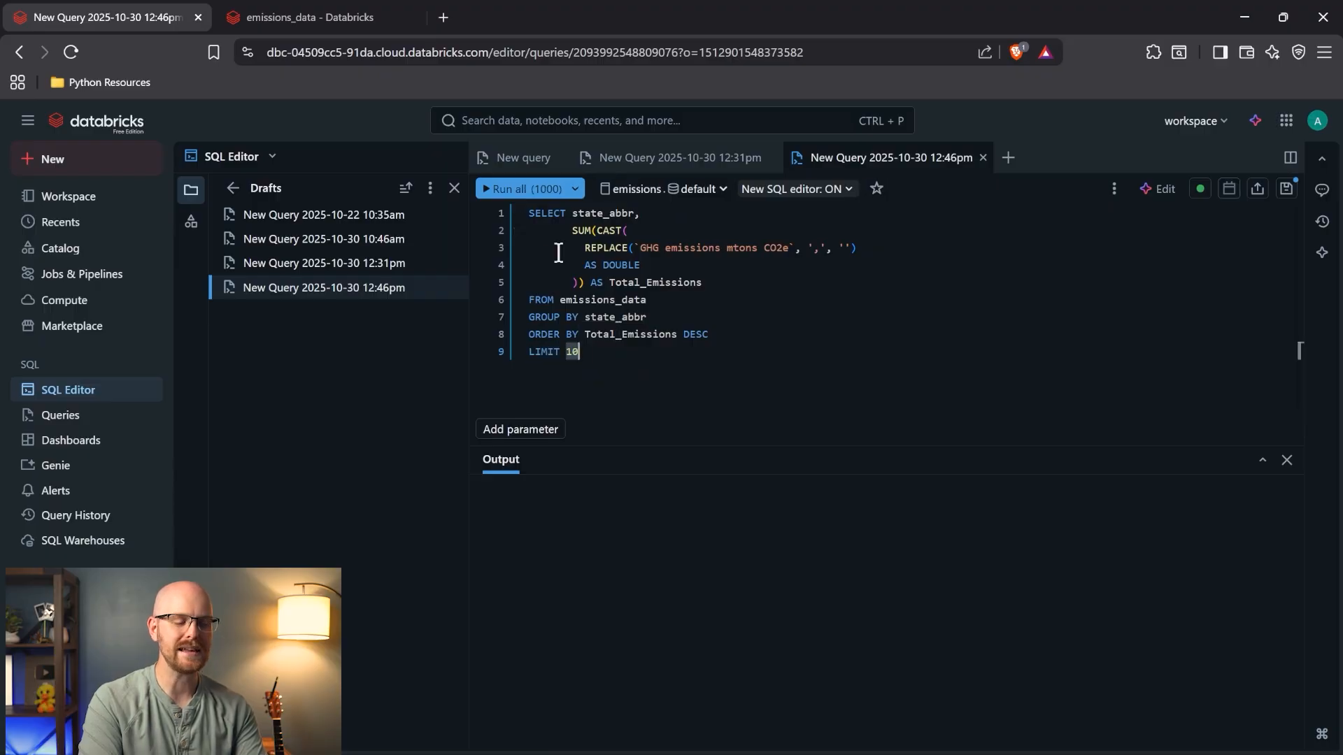
left_click(512, 190)
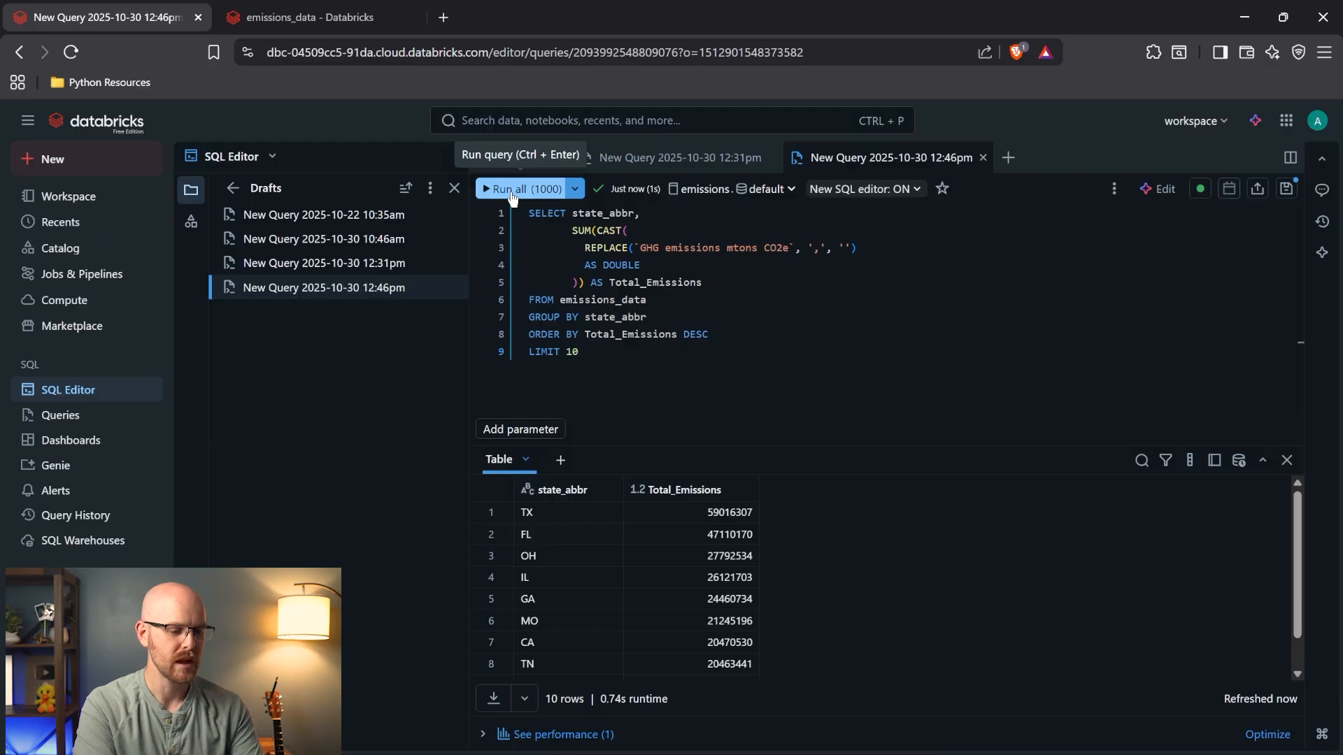
- Comment out LIMIT 10 with --, rerun, and review all 51 states' Total_Emissions
left_click_drag(591, 356, 526, 353)
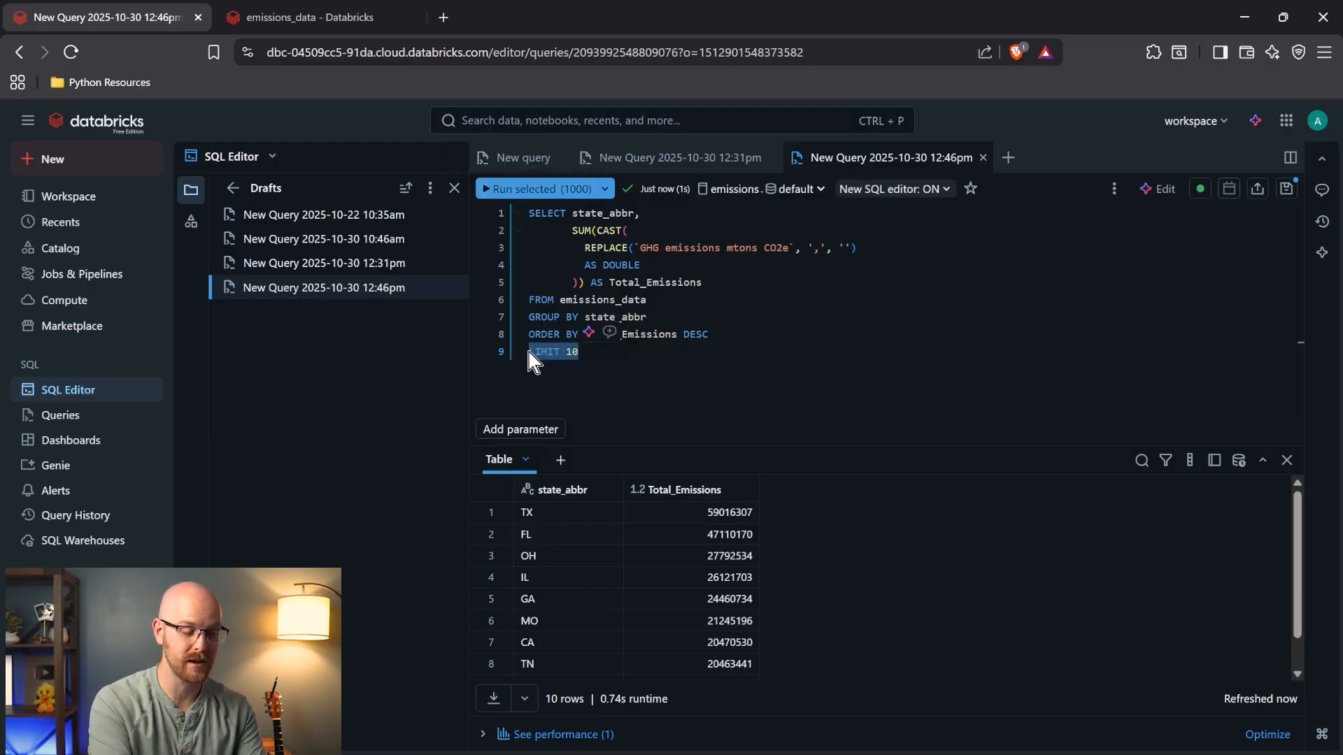
left_click(528, 353)
type("--")
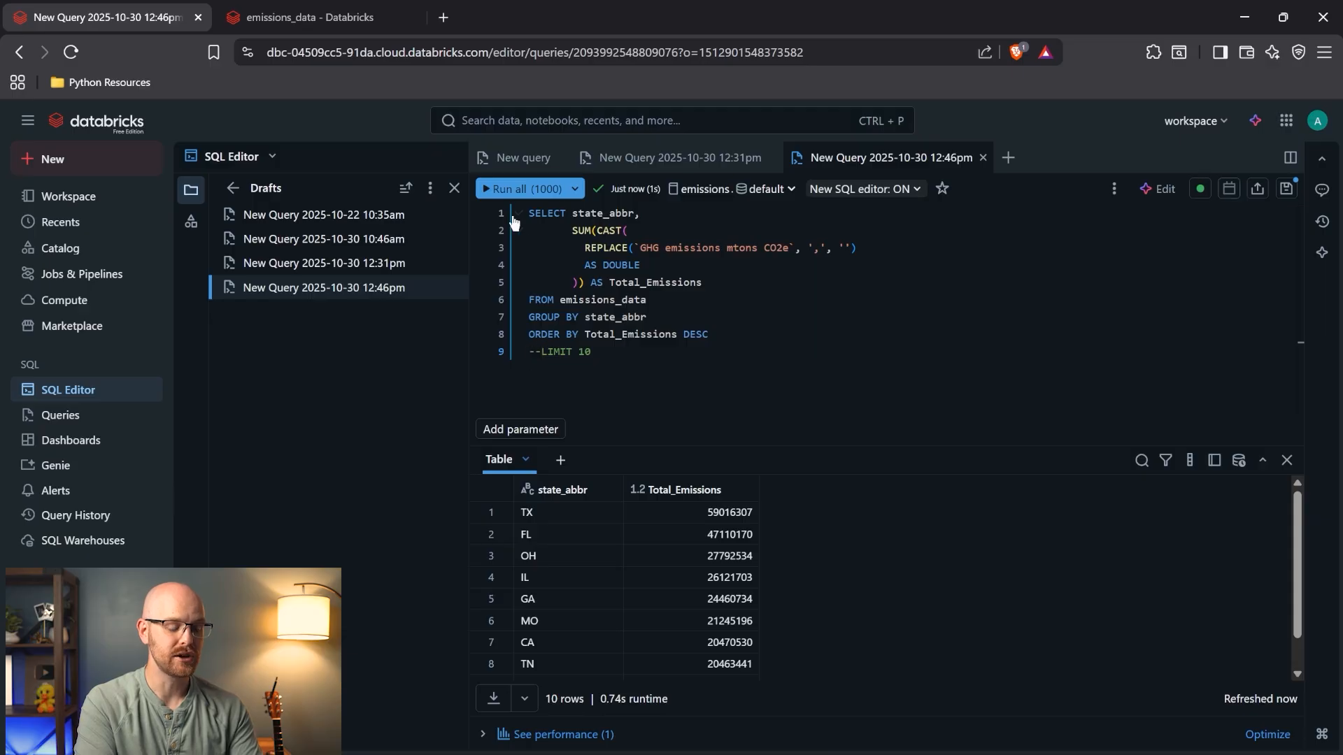
left_click(525, 188)
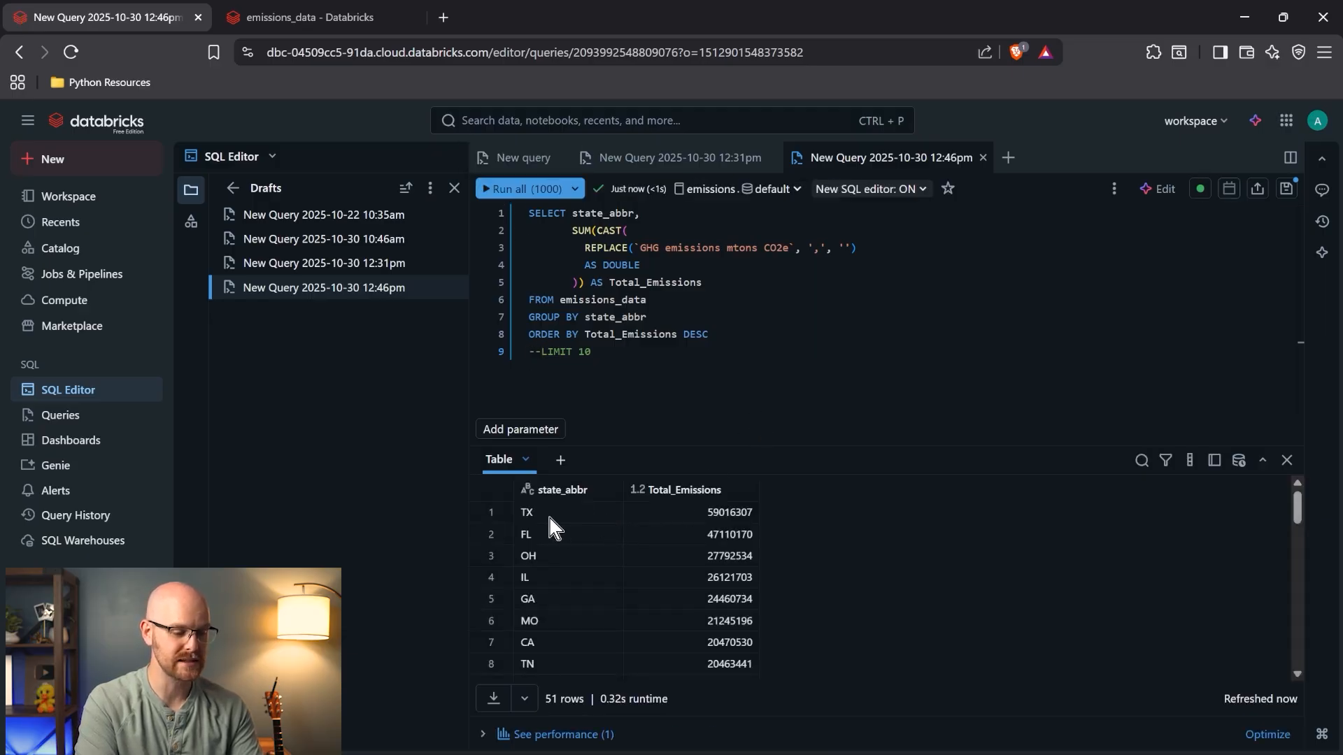
scroll(639, 557, "down", 2)
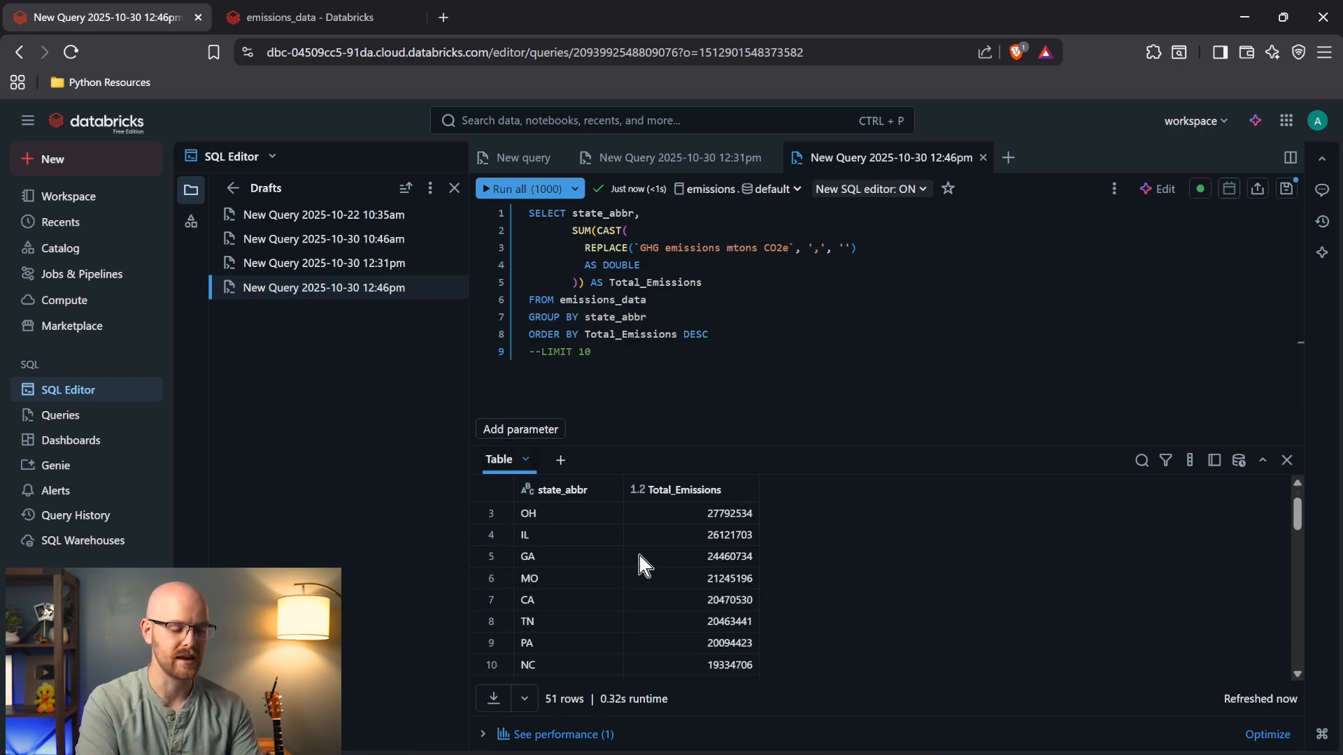
scroll(639, 557, "down", 12)
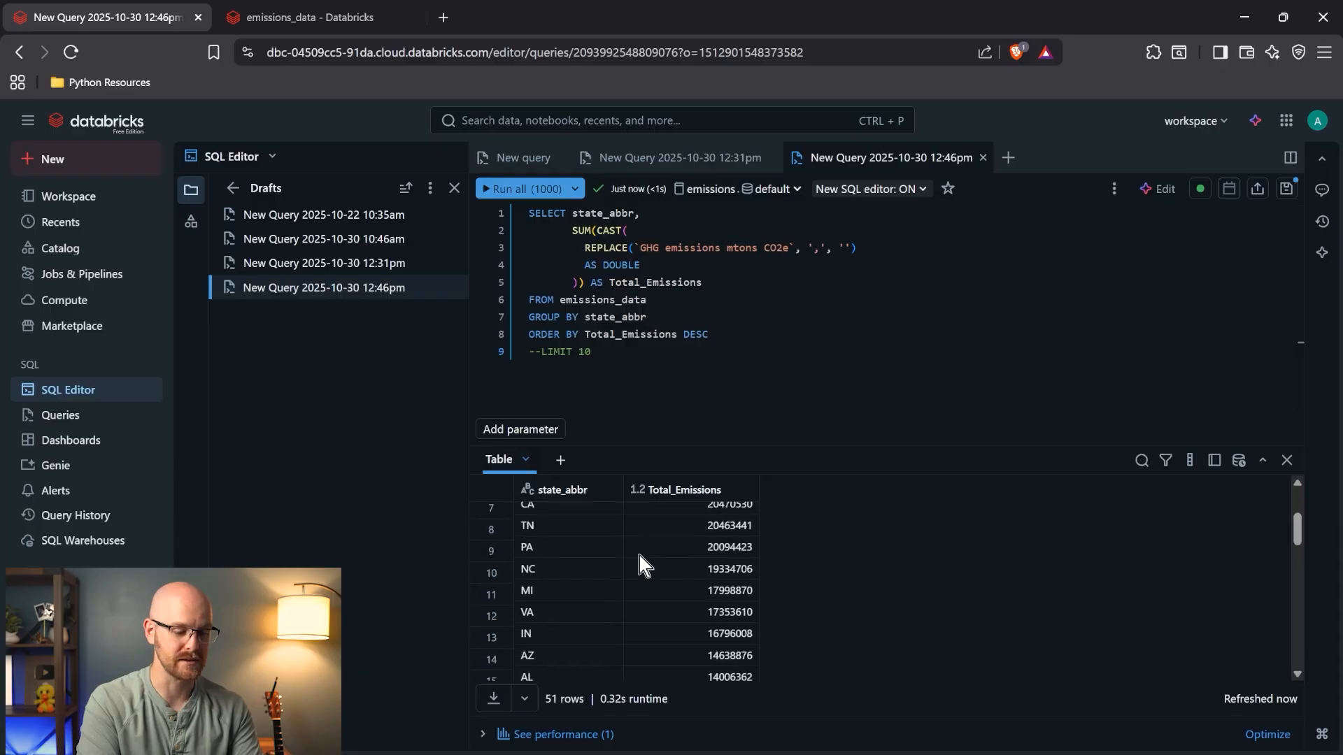
scroll(639, 557, "down", 2)
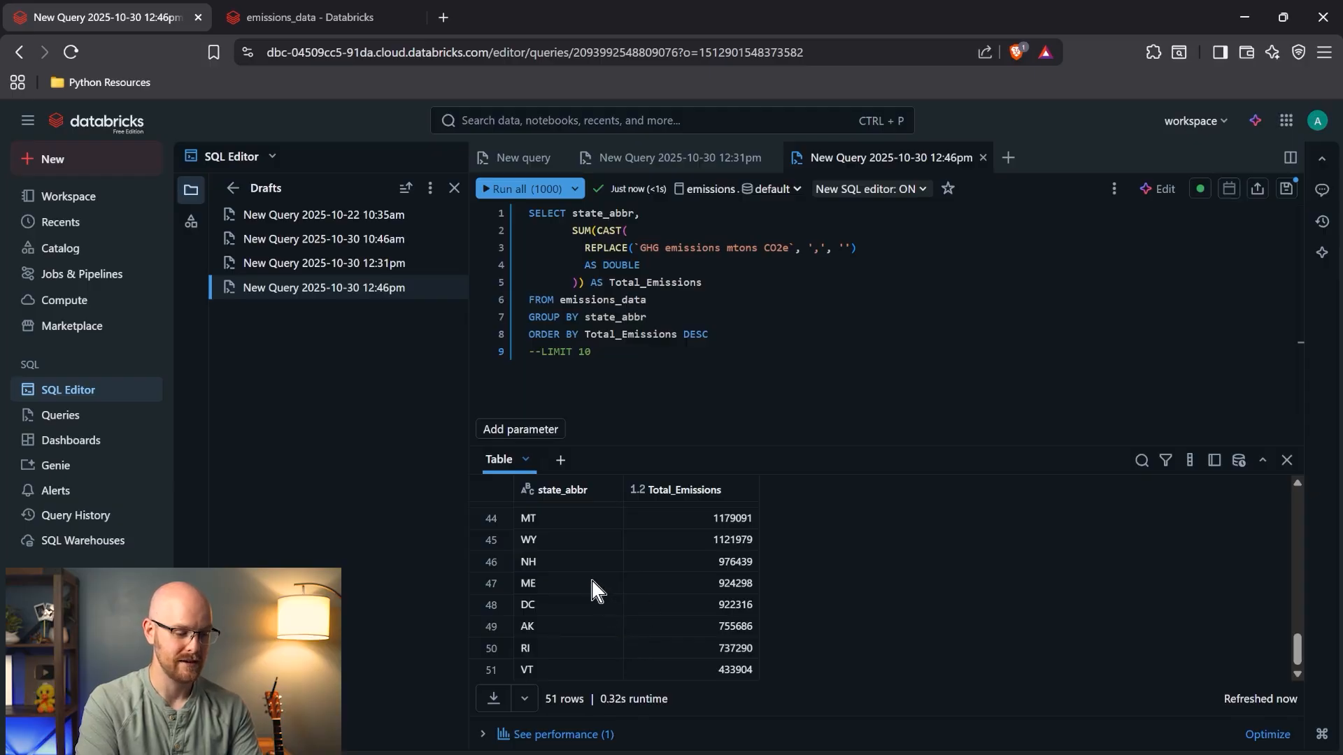
scroll(600, 603, "up", 1)
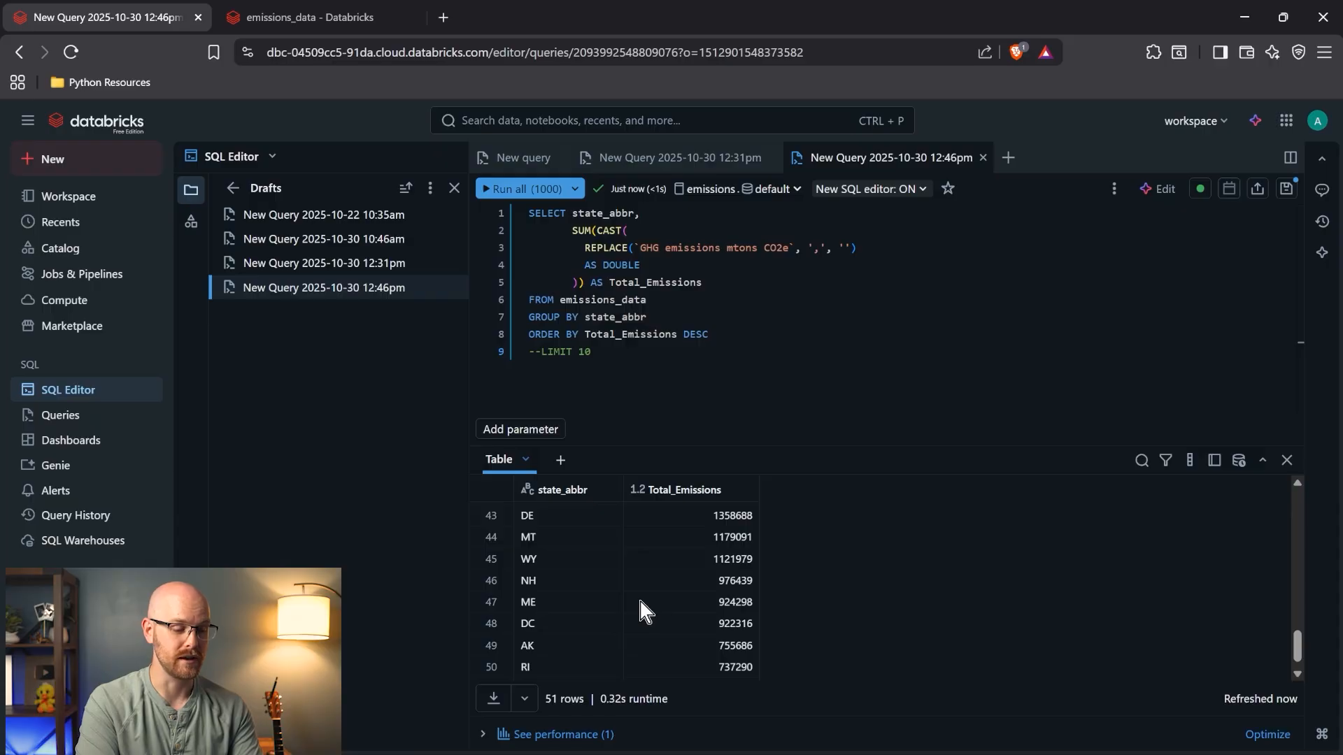
scroll(641, 611, "up", 1)
scroll(646, 602, "up", 1)
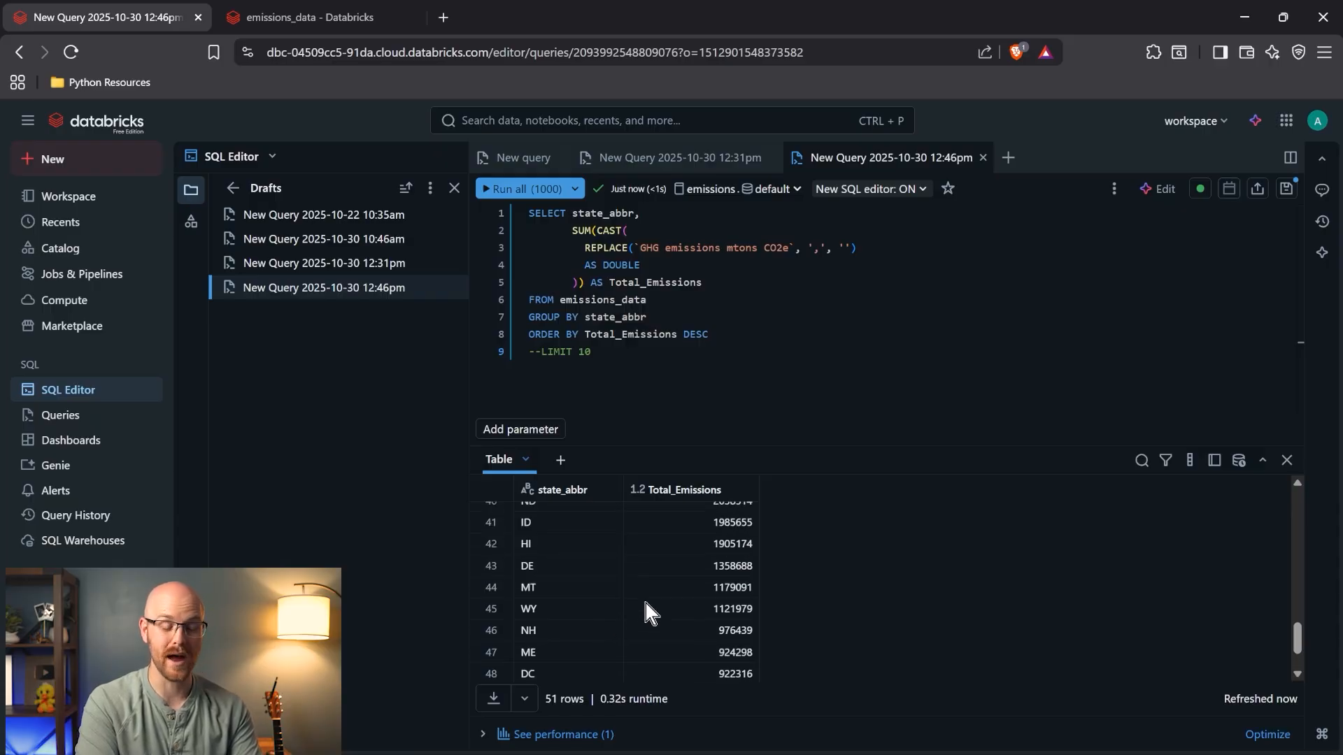
scroll(645, 603, "up", 15)
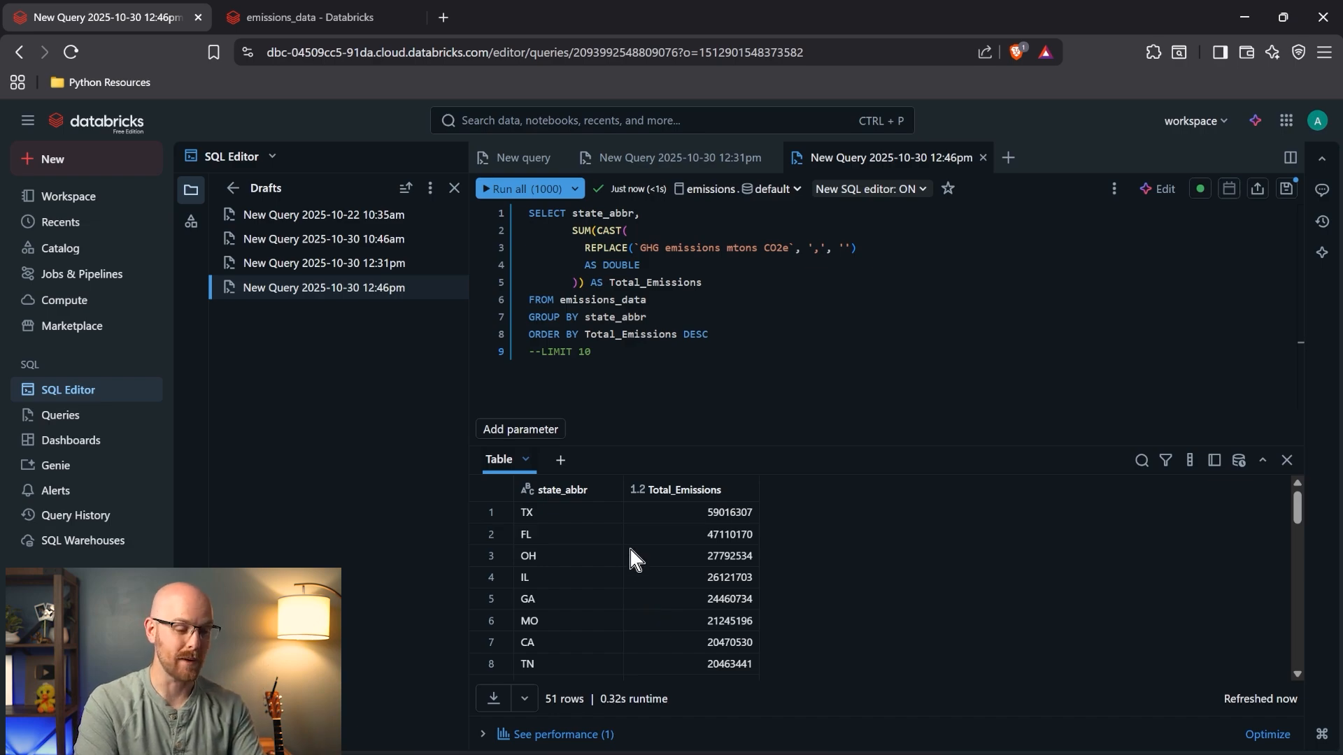
- Restore LIMIT 10, copy the whole query, and open the Emissions Dashboard
left_click(537, 352)
key("BackSpace")
key("BackSpace")
key("ctrl+a")
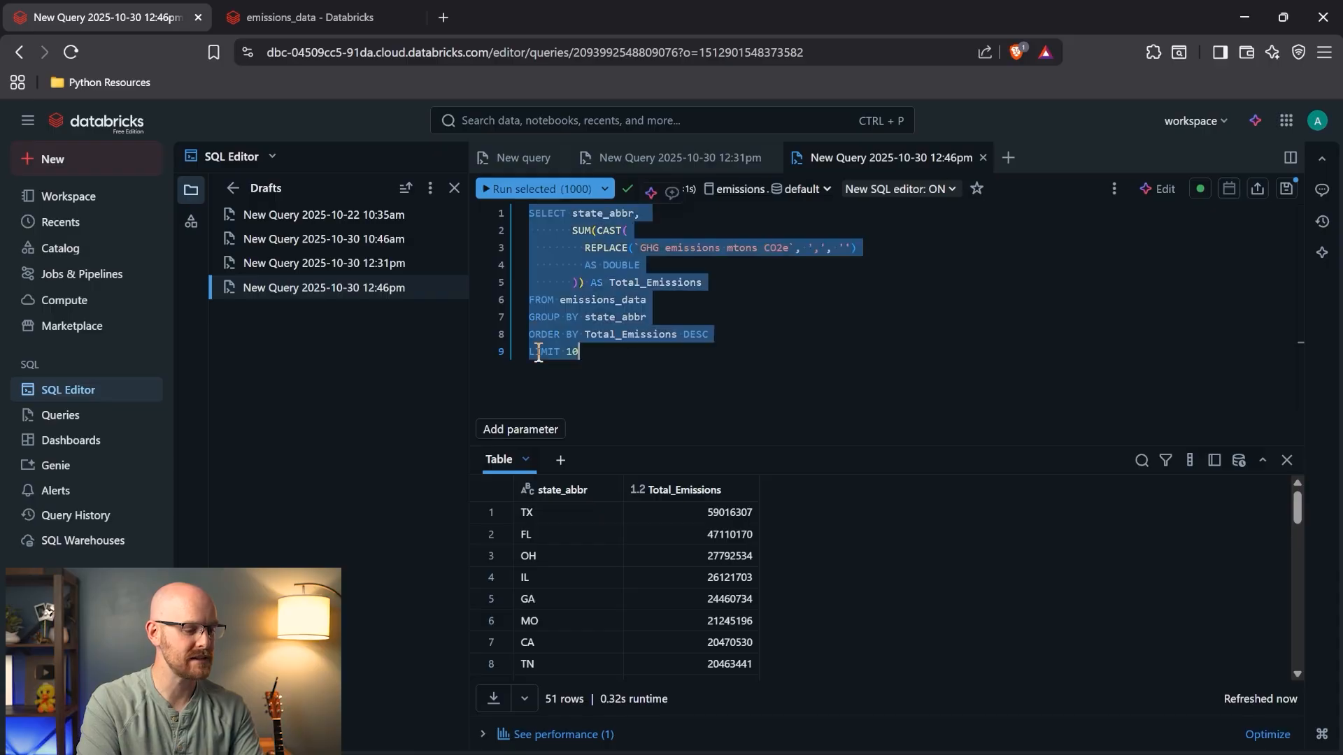
left_click(105, 440)
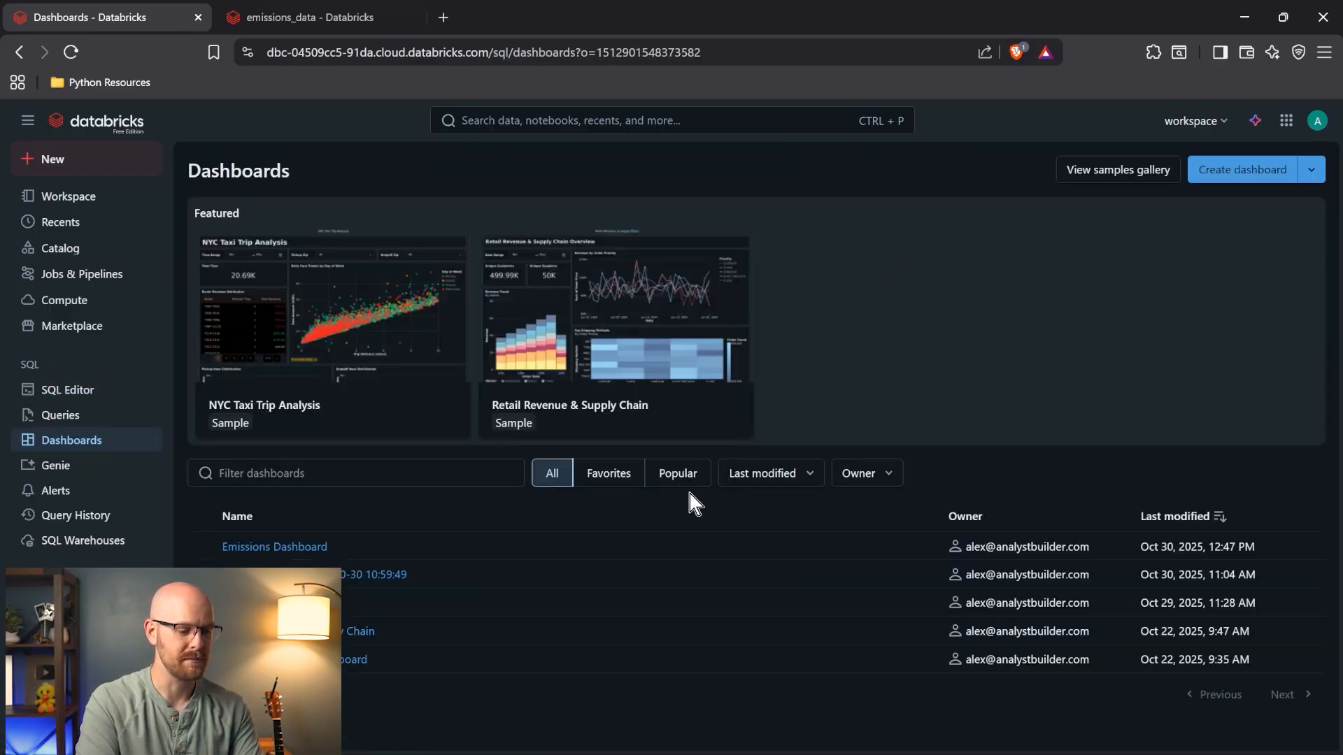
left_click(283, 549)
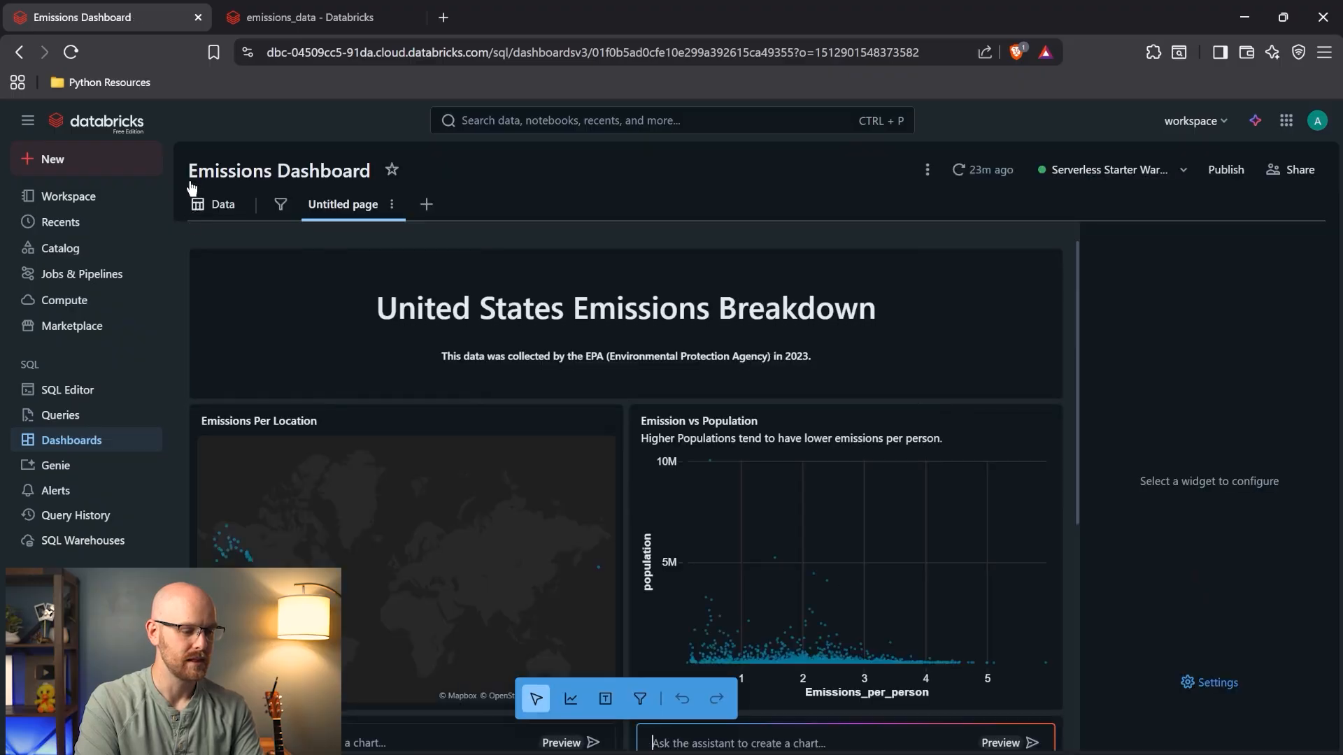
scroll(224, 294, "down", 3)
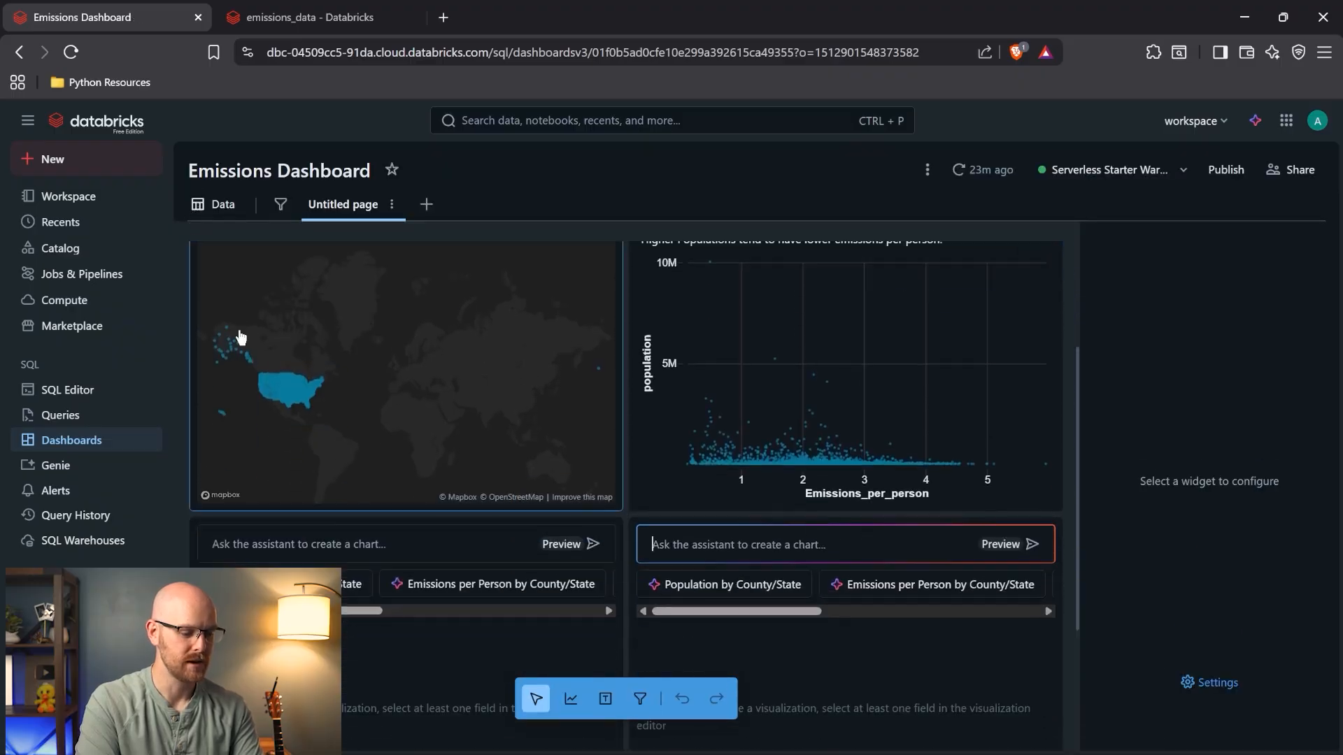
left_click(389, 696)
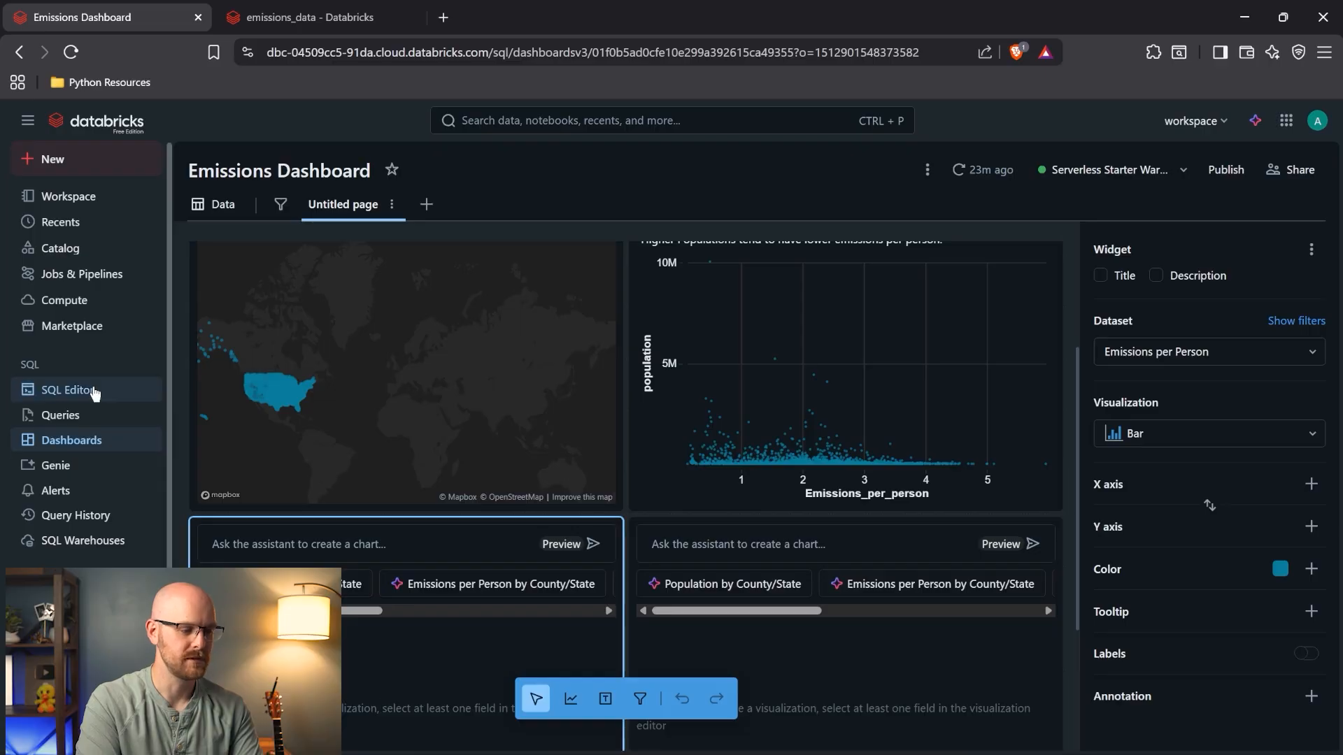
- Create a SQL dataset from the pasted top-10 query on emissions/default and run it
left_click(221, 203)
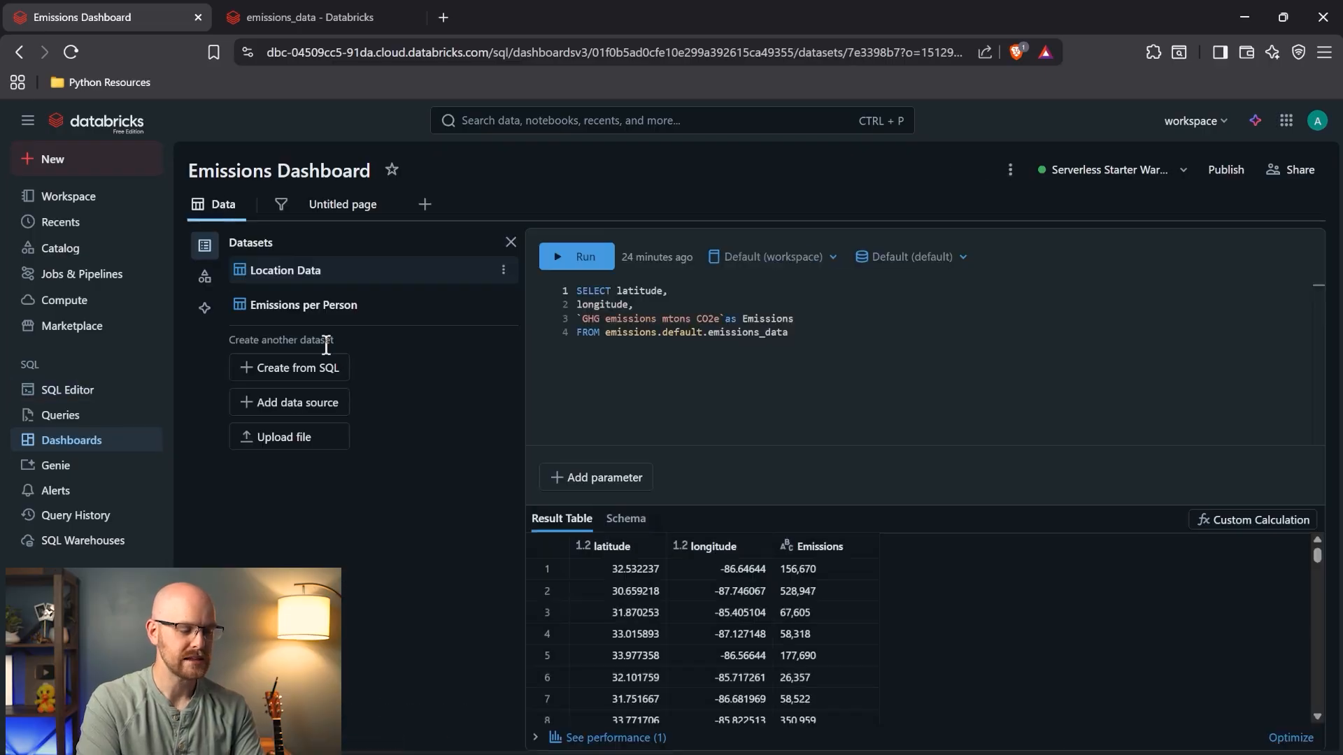
left_click(314, 371)
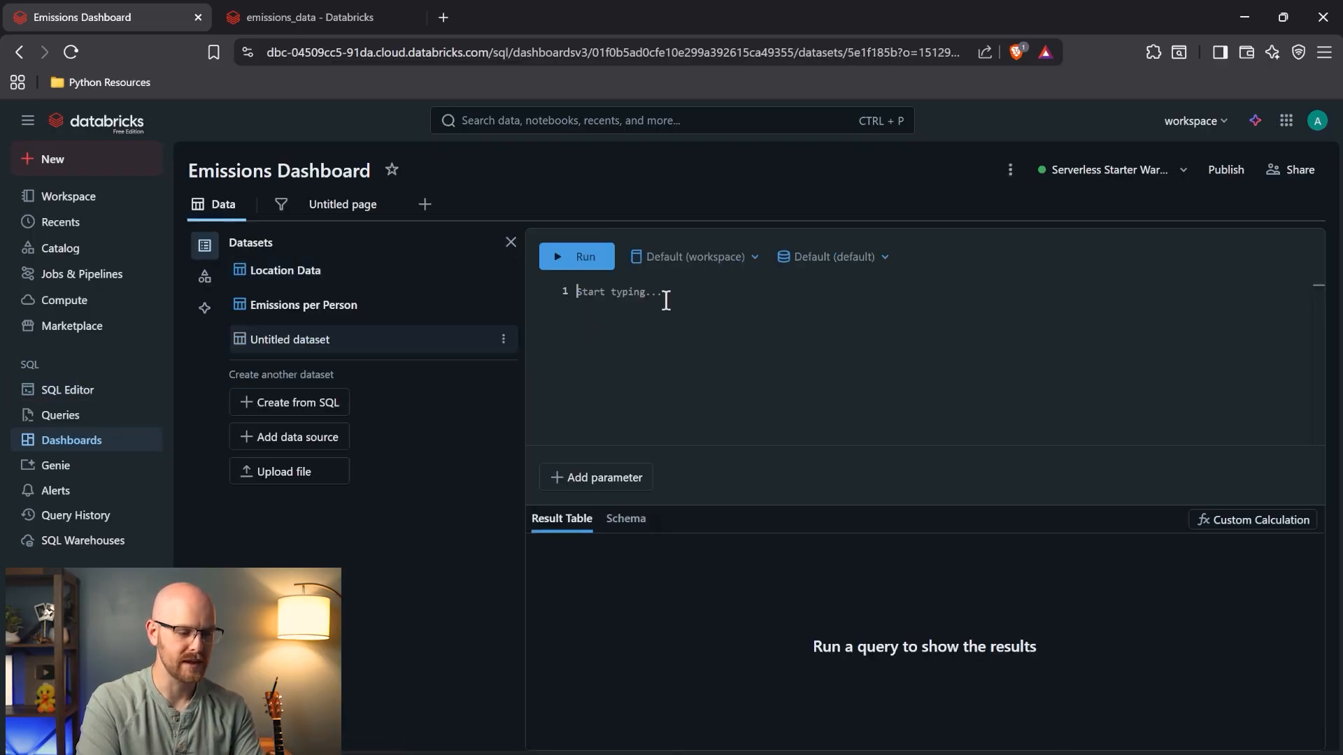
type("SELECT state_abbr,        SUM(CAST(          REPLACE(`GHG emissions mtons CO2e`, ',', '')          AS DOUBLE        )) AS Total_Emissions FROM emissions_data GROUP BY state_abbr ORDER BY Total_Emissions DESC LIMIT 10")
left_click(671, 257)
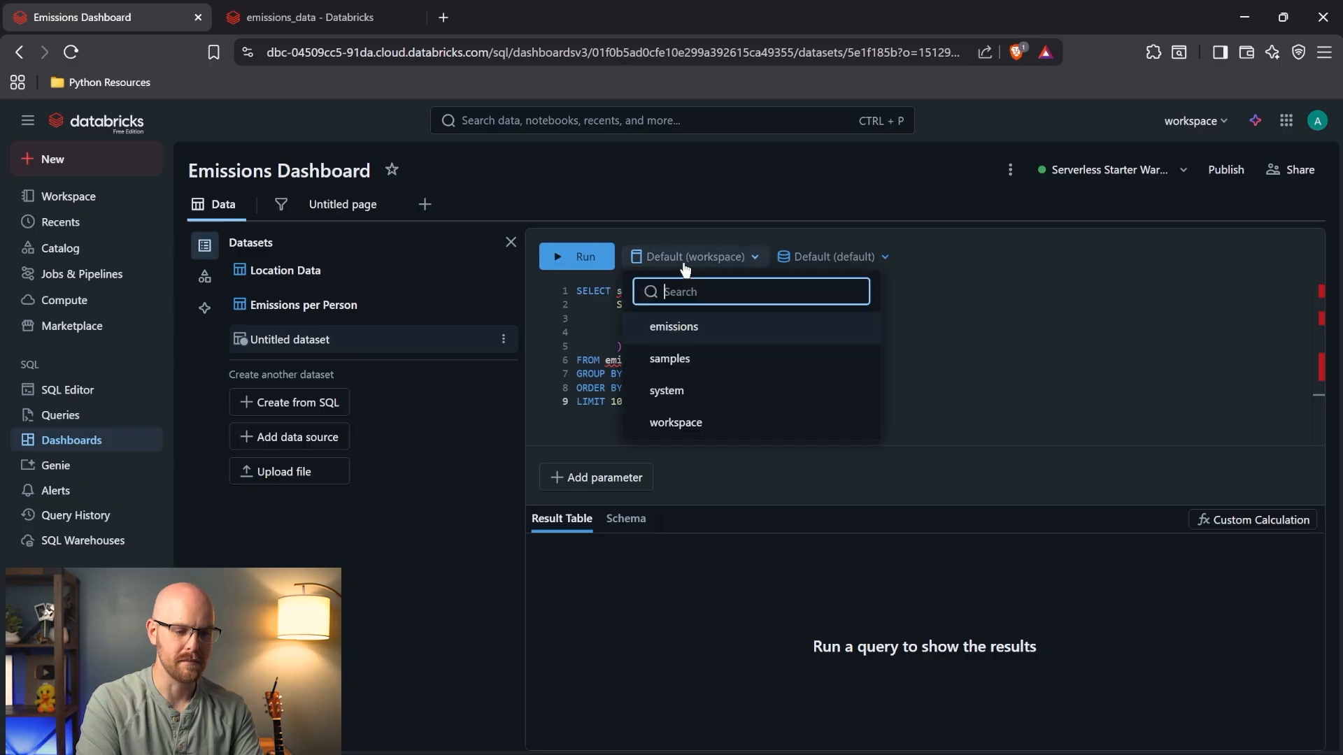
left_click(720, 321)
left_click(759, 256)
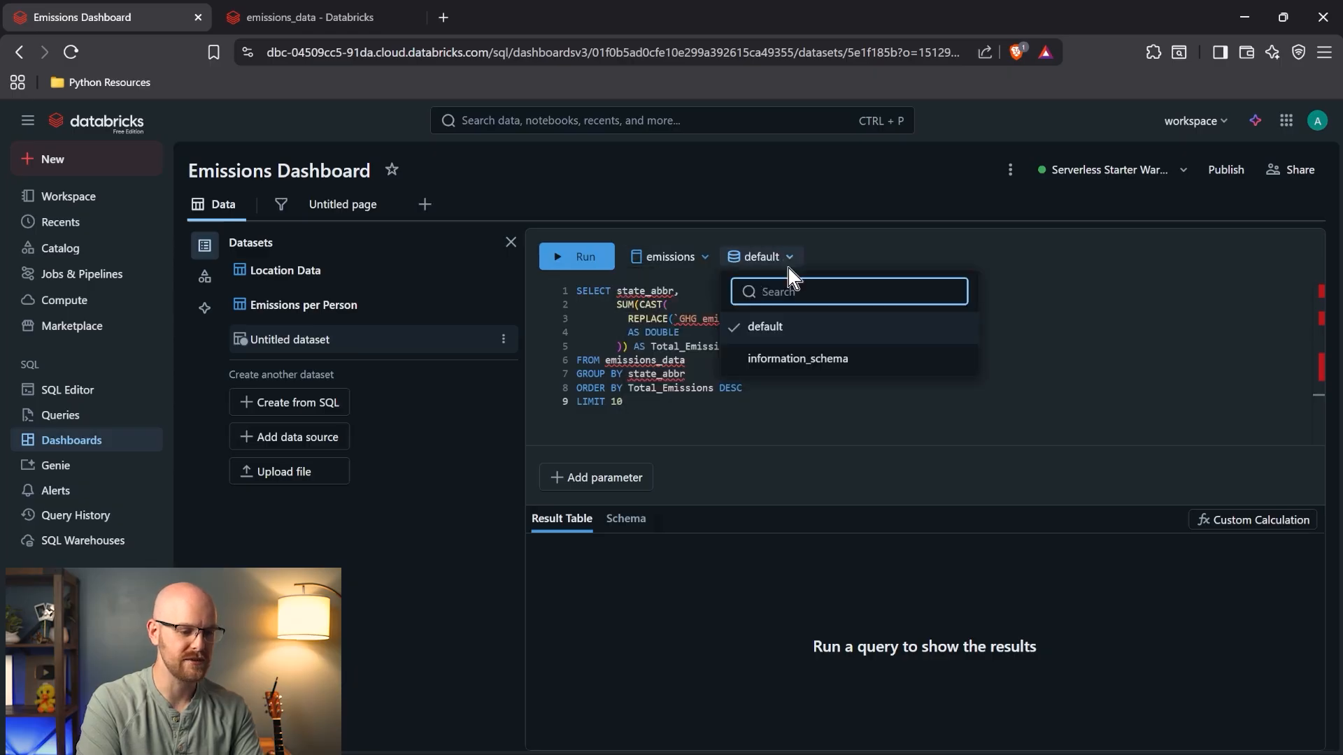
left_click(793, 324)
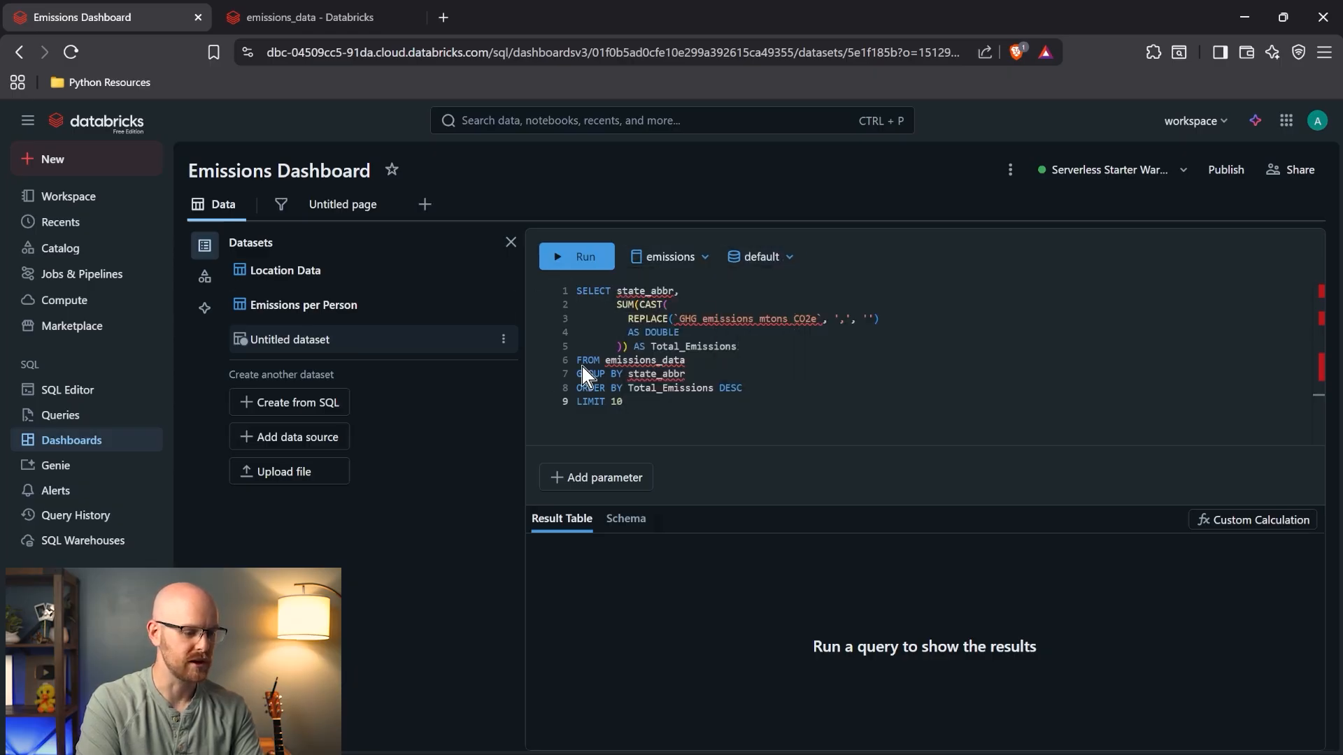
double_click(609, 360)
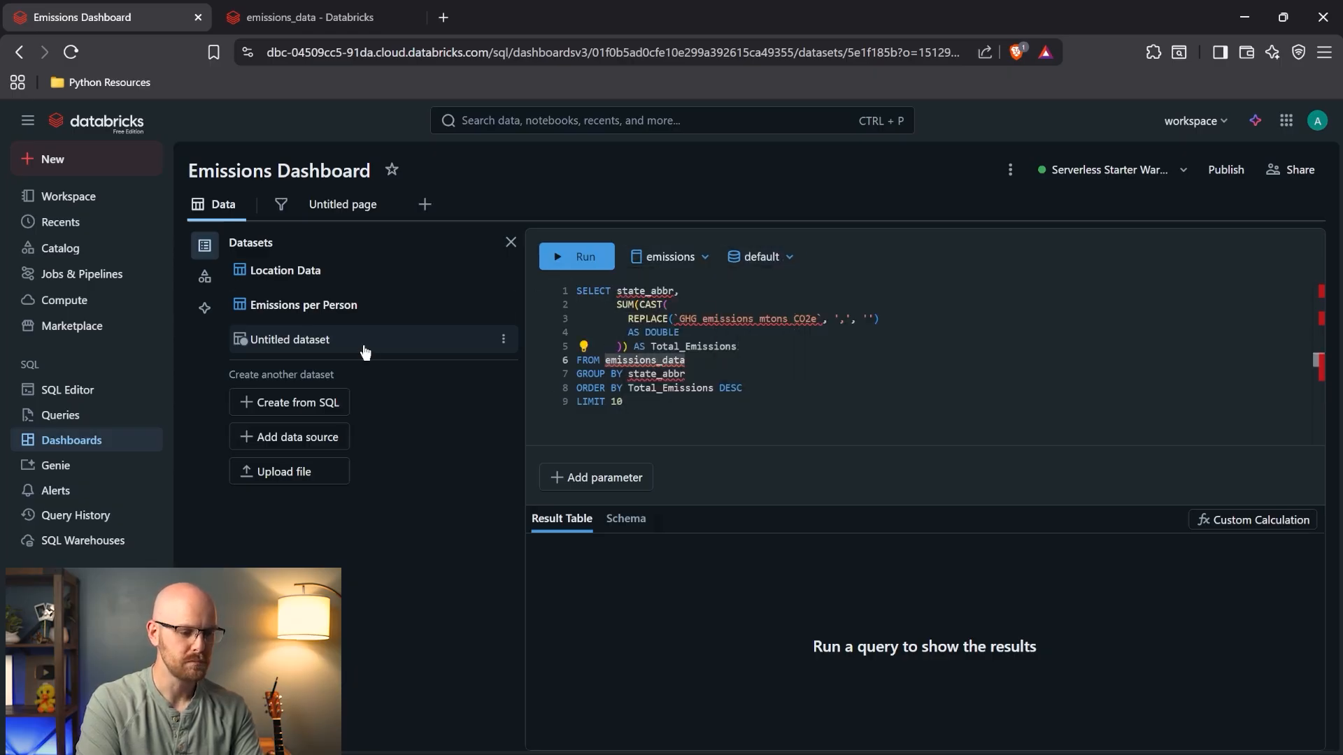
left_click(581, 256)
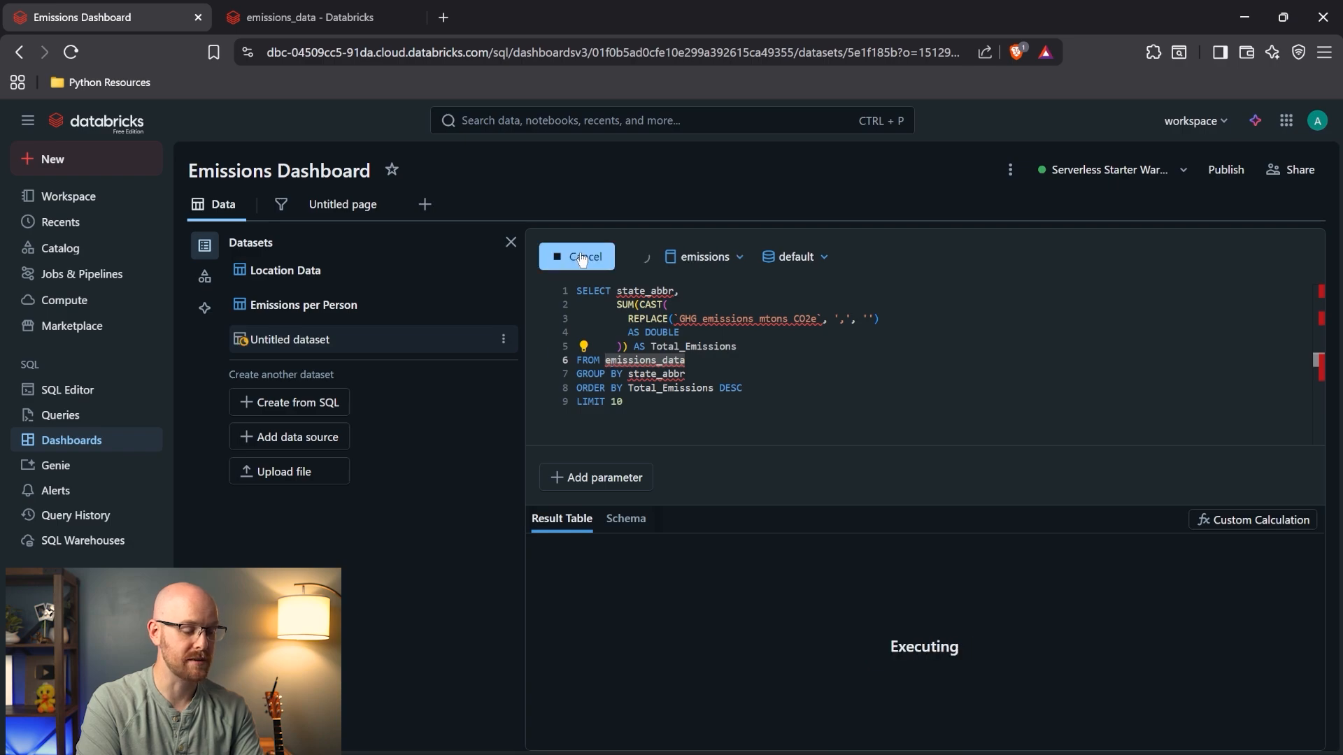
- Rename the new dataset to 'Total Emissions Per State'
left_click(503, 341)
left_click(523, 369)
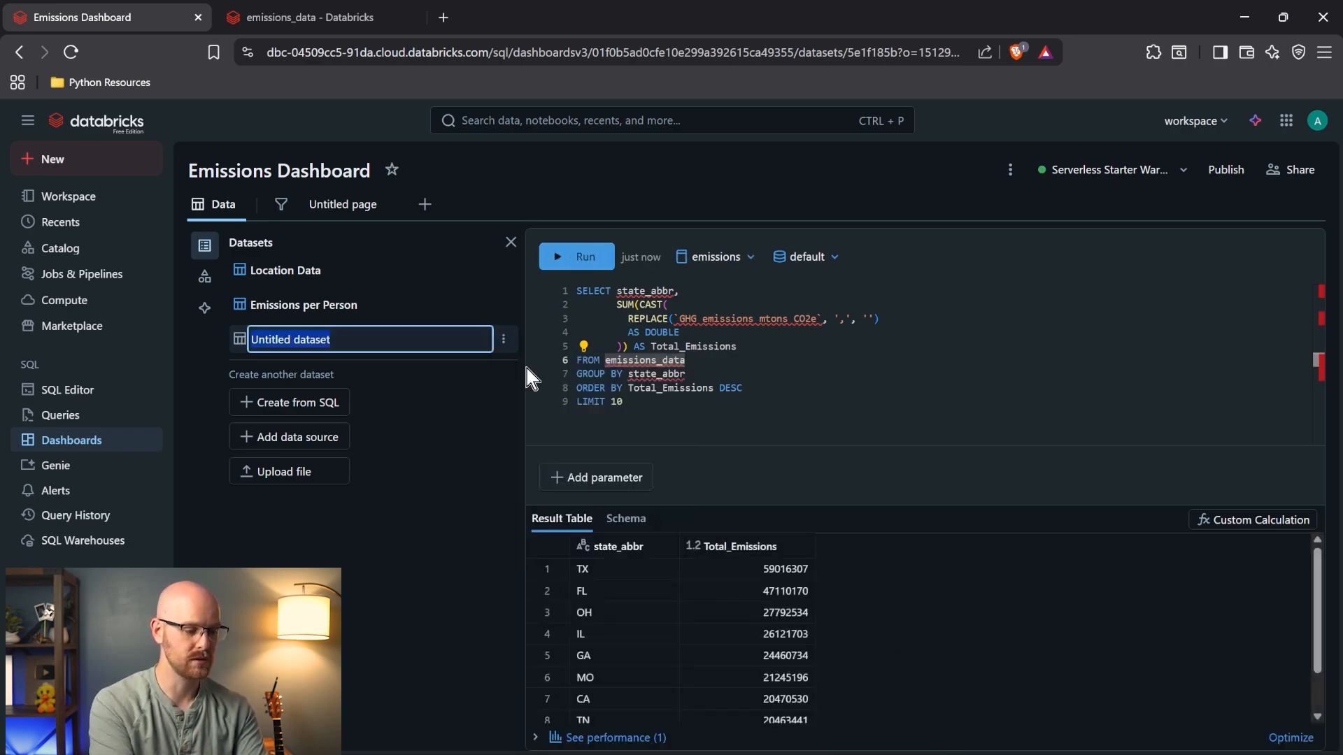
type("Total Emissions Per ")
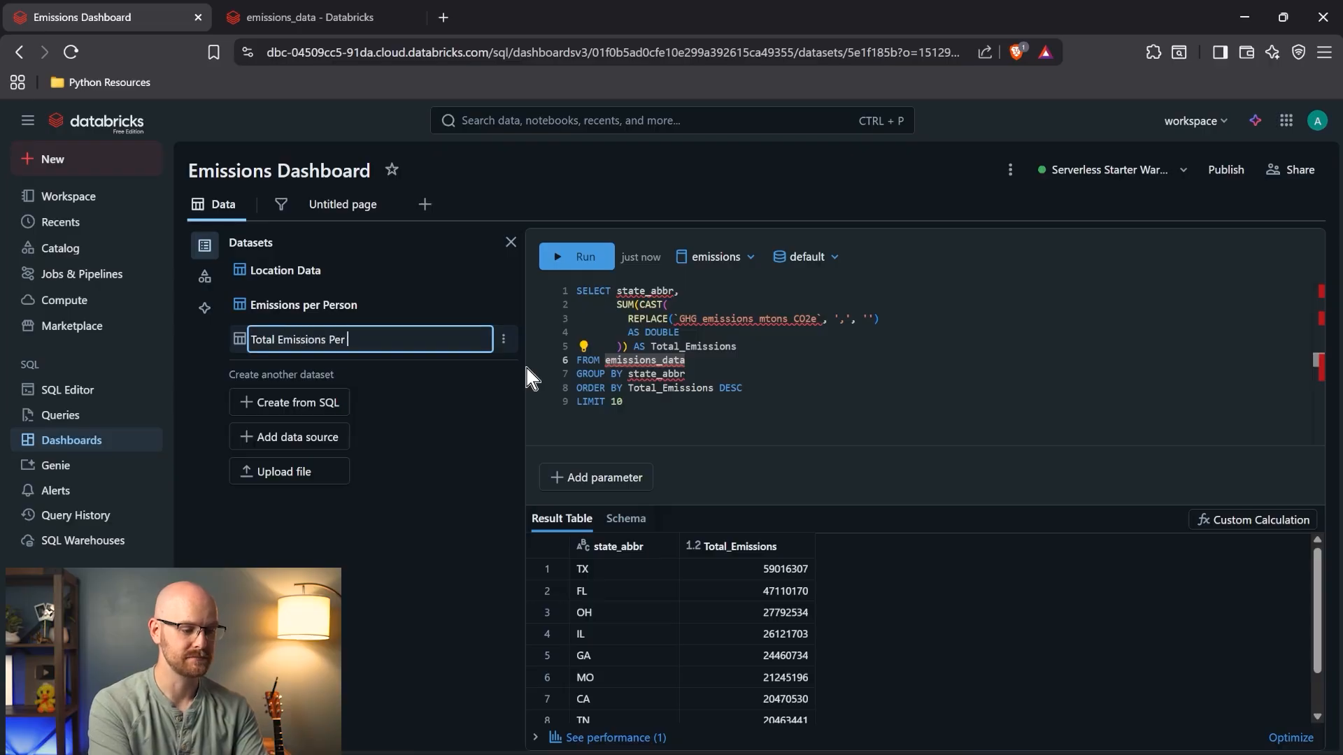
type("State")
key("Return")
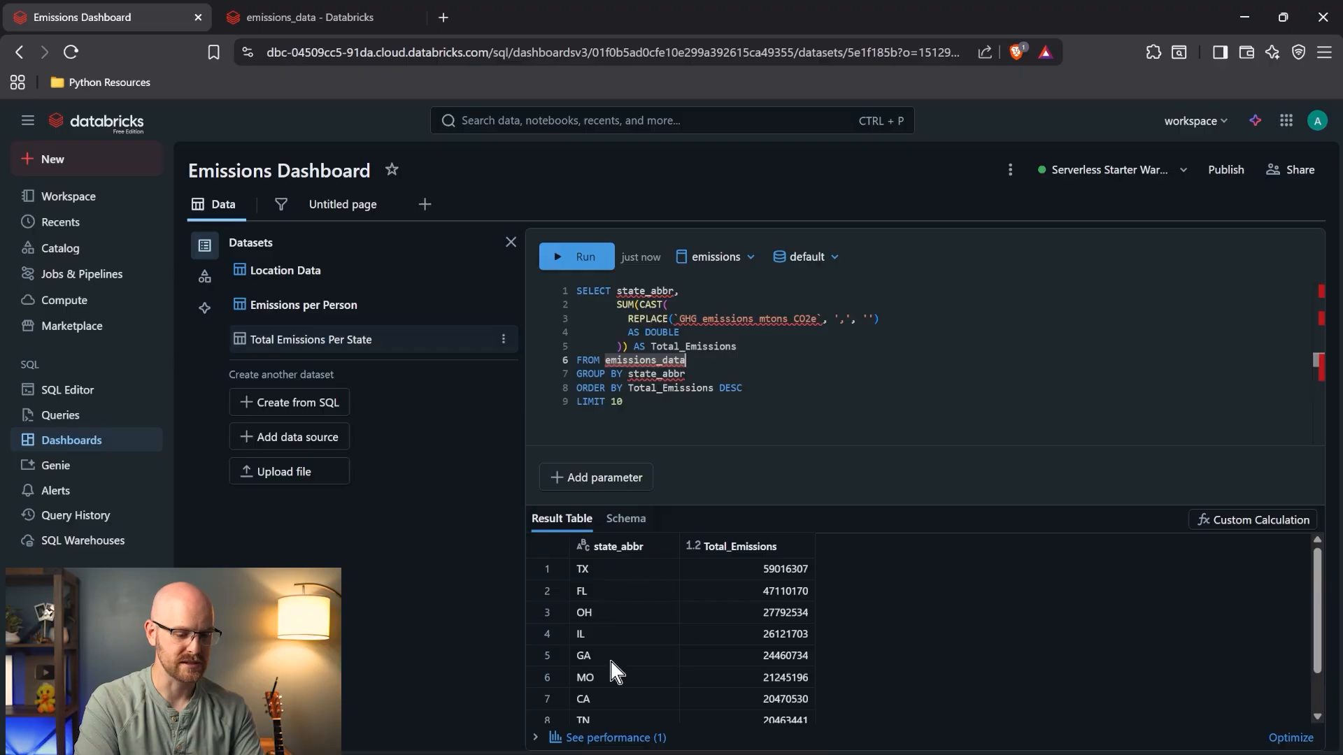
scroll(694, 636, "down", 1)
scroll(694, 635, "up", 1)
left_click(639, 411)
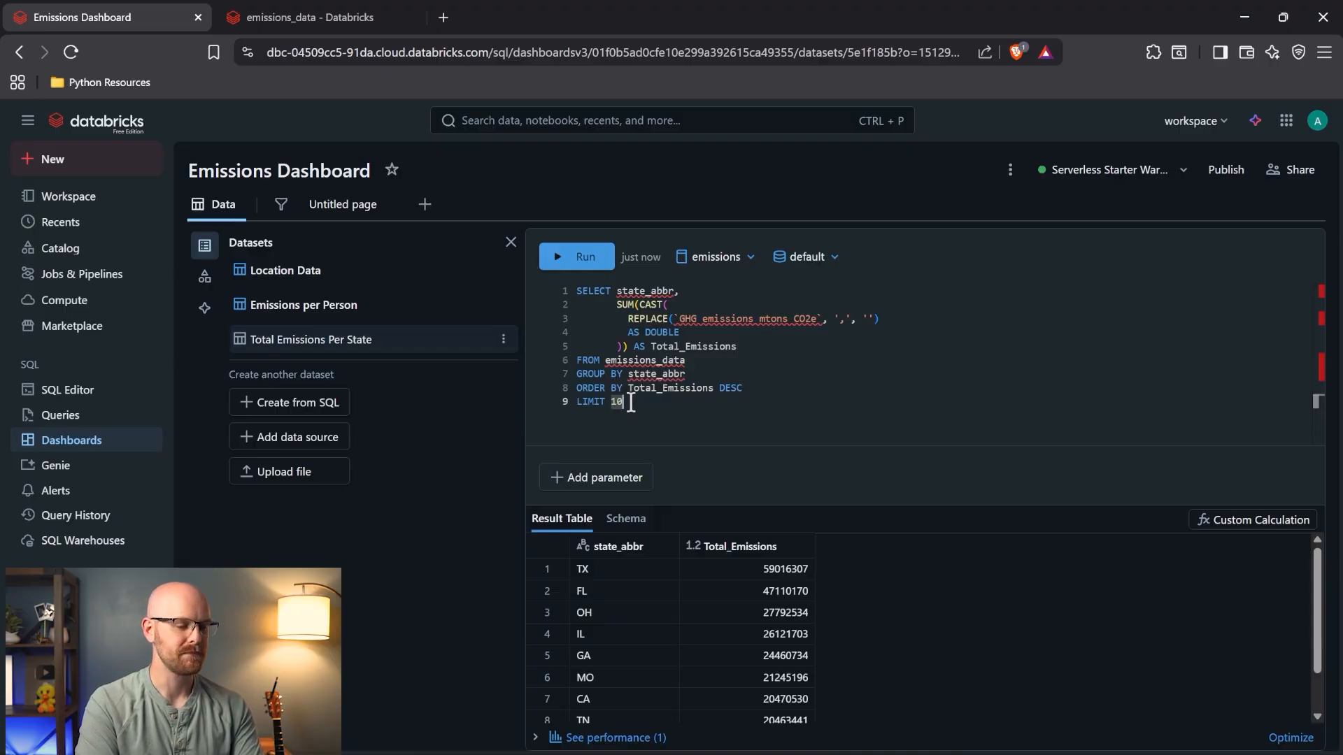
left_click(331, 206)
- Make the empty lower-left widget a pie chart using the Total Emissions Per State dataset
scroll(468, 521, "down", 2)
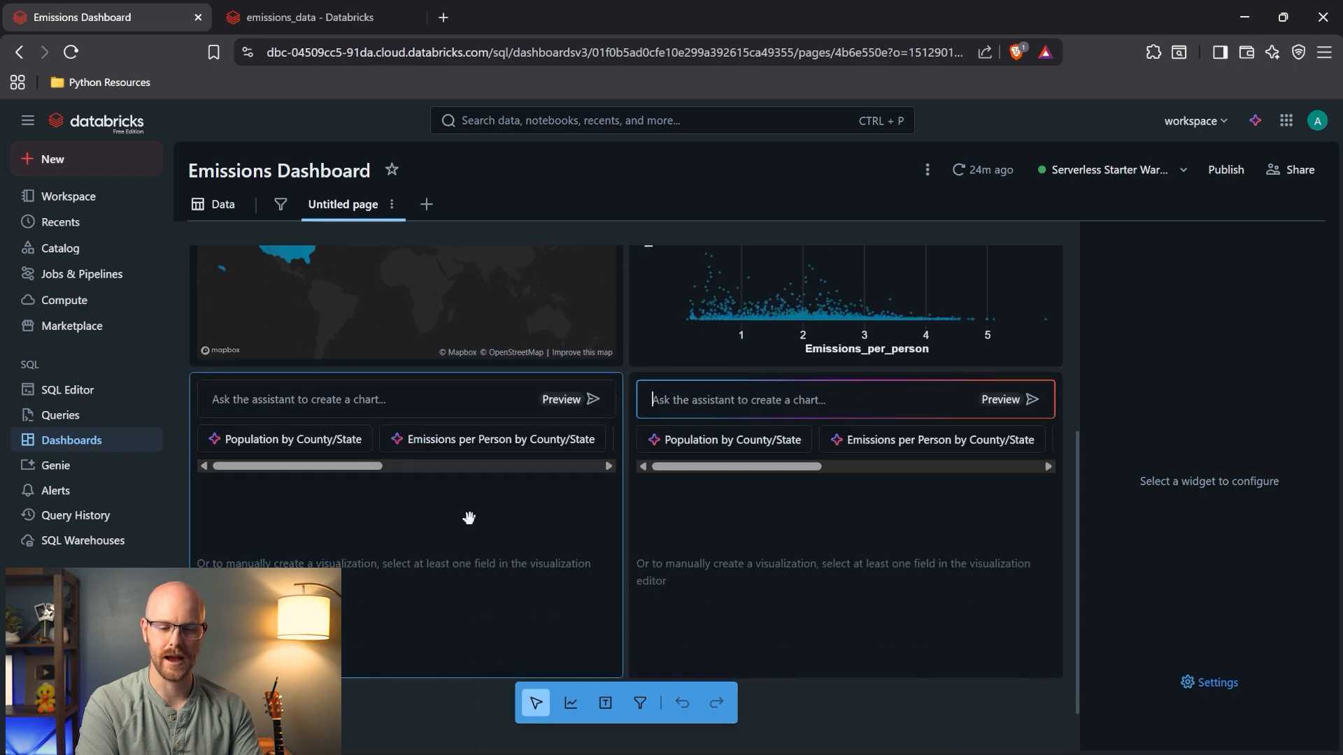
left_click(470, 518)
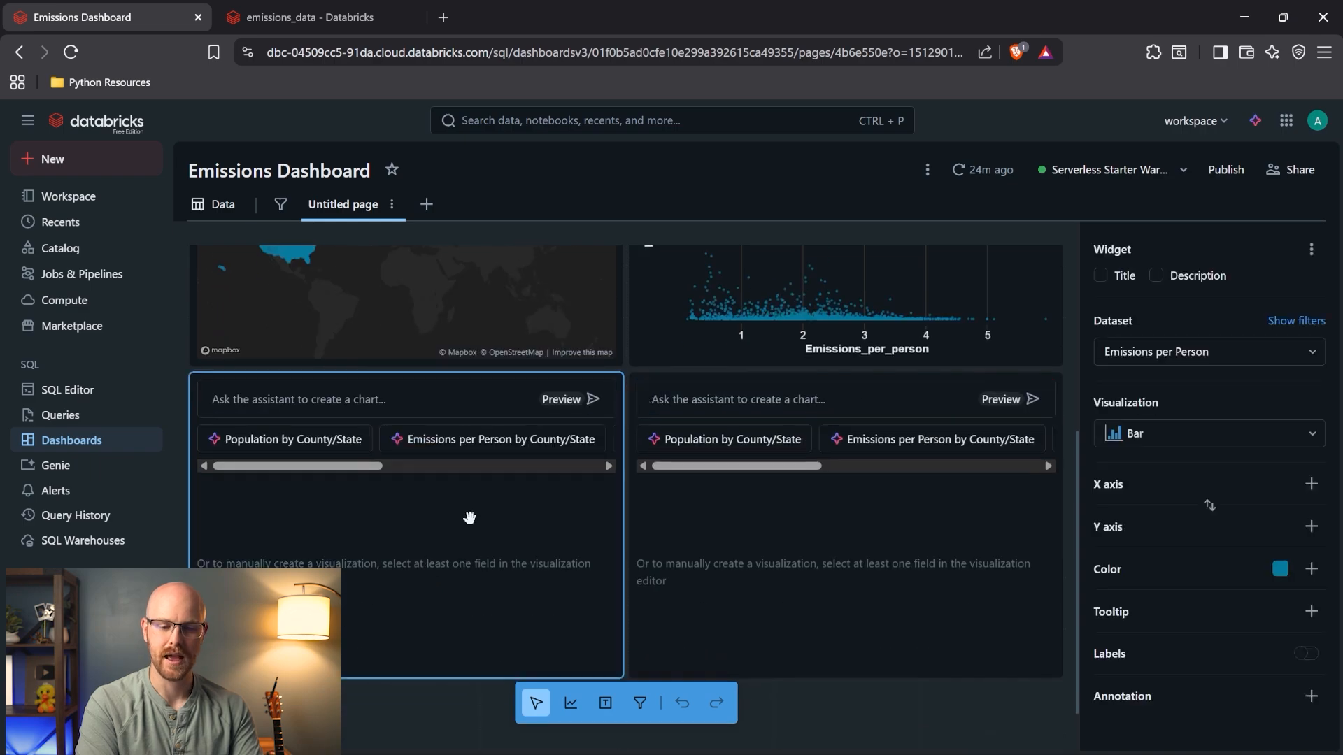
left_click(1312, 354)
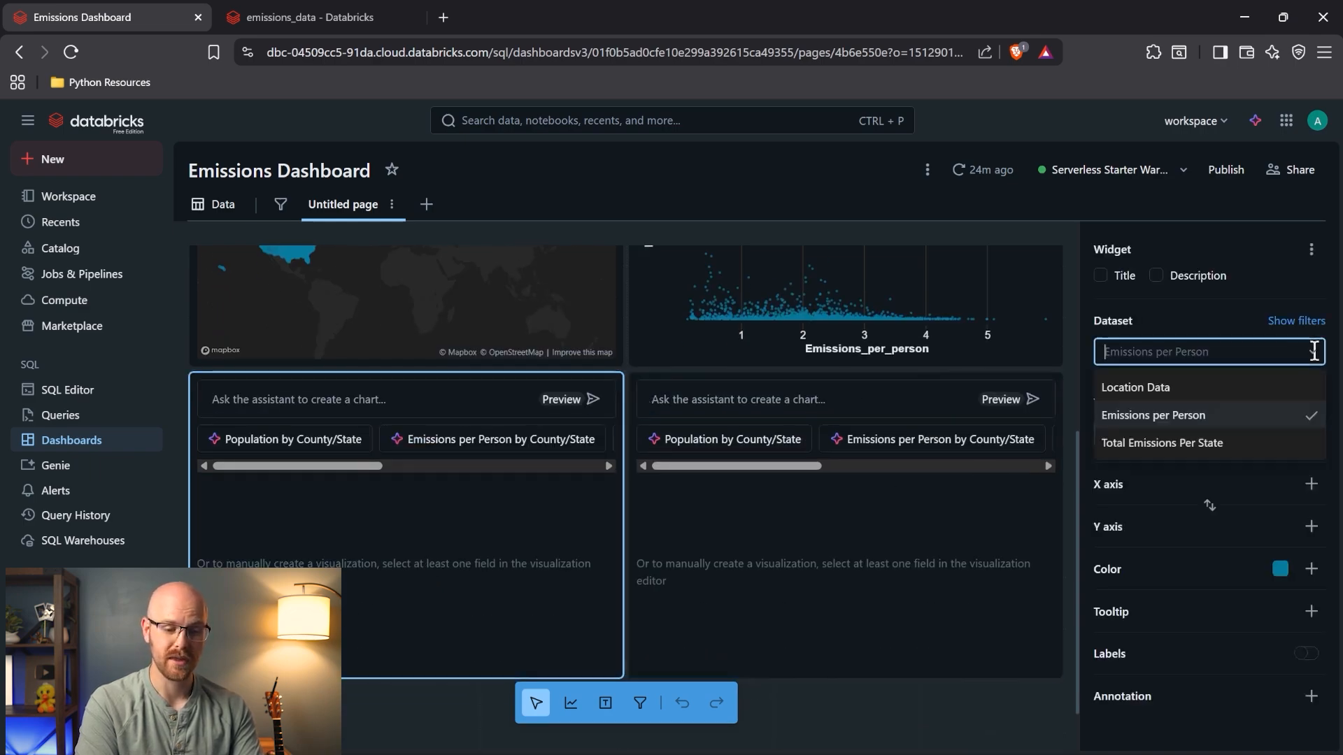
left_click(1229, 444)
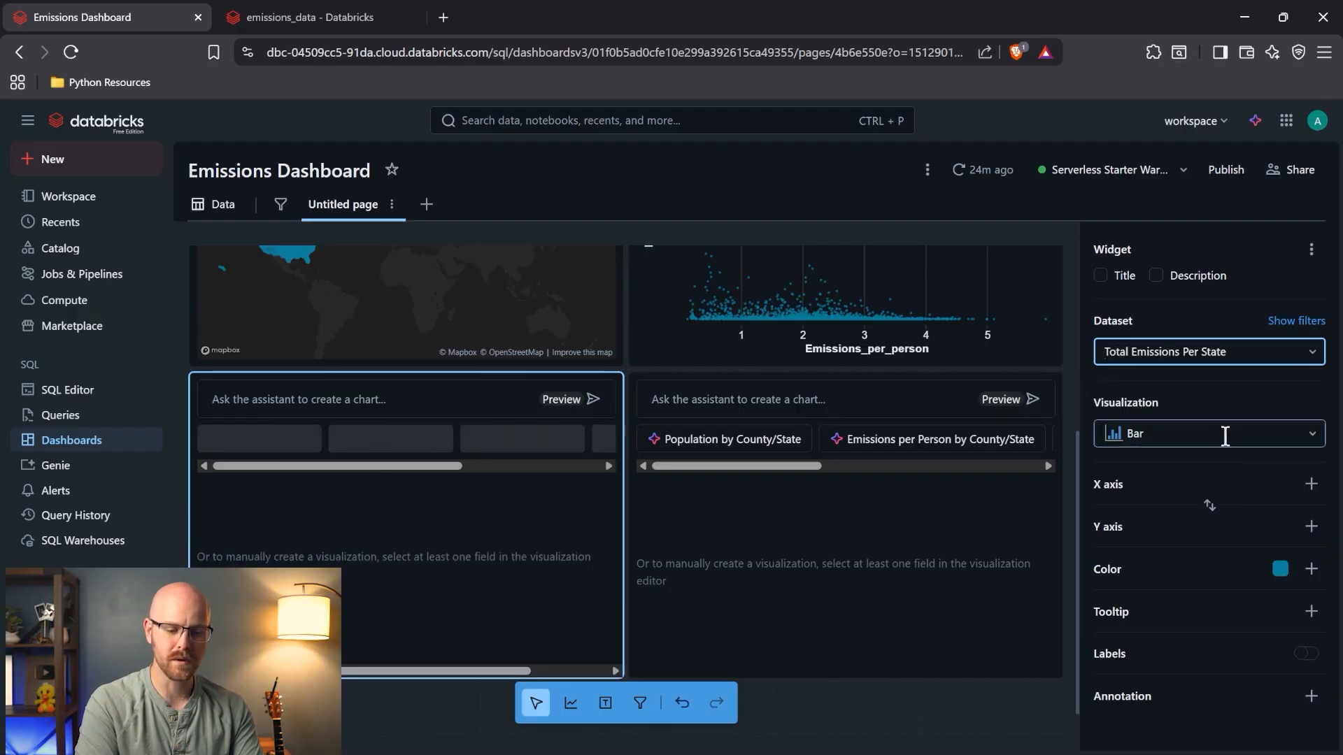
left_click(1221, 435)
scroll(1206, 521, "down", 3)
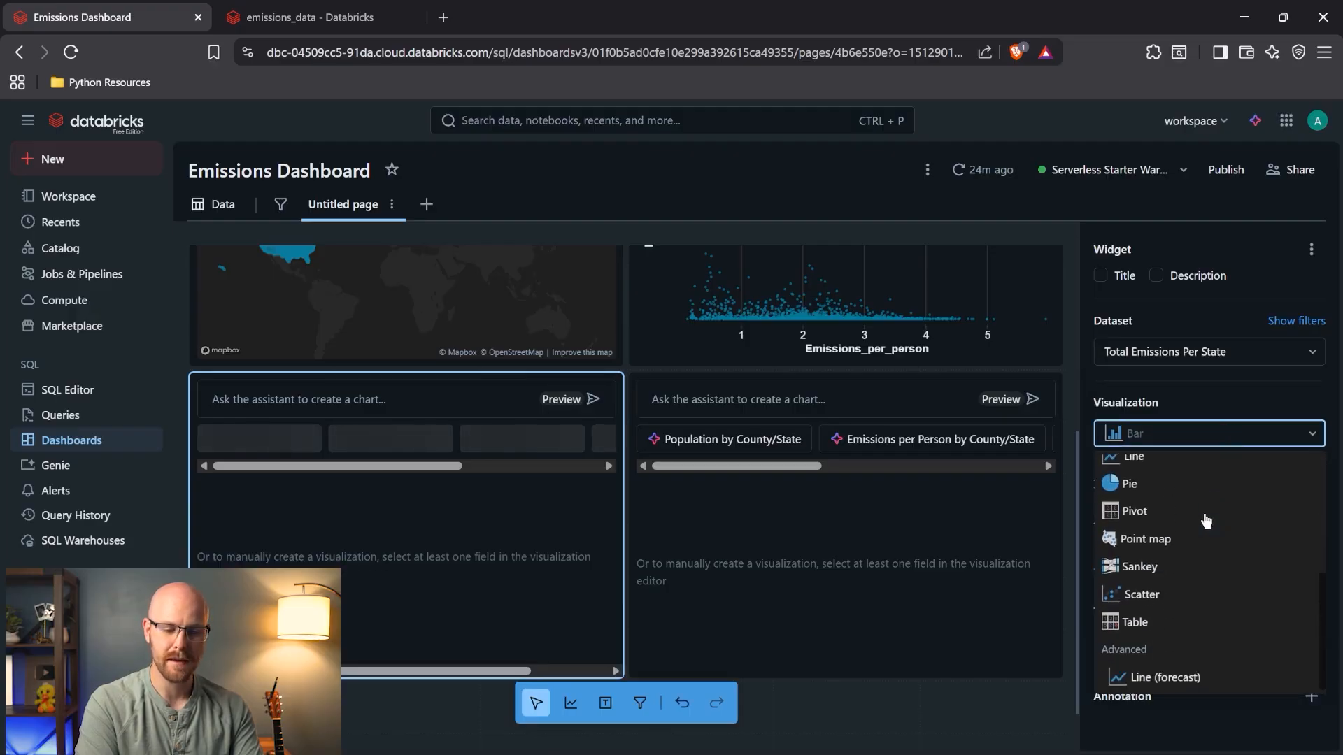
scroll(1195, 523, "up", 1)
left_click(1173, 526)
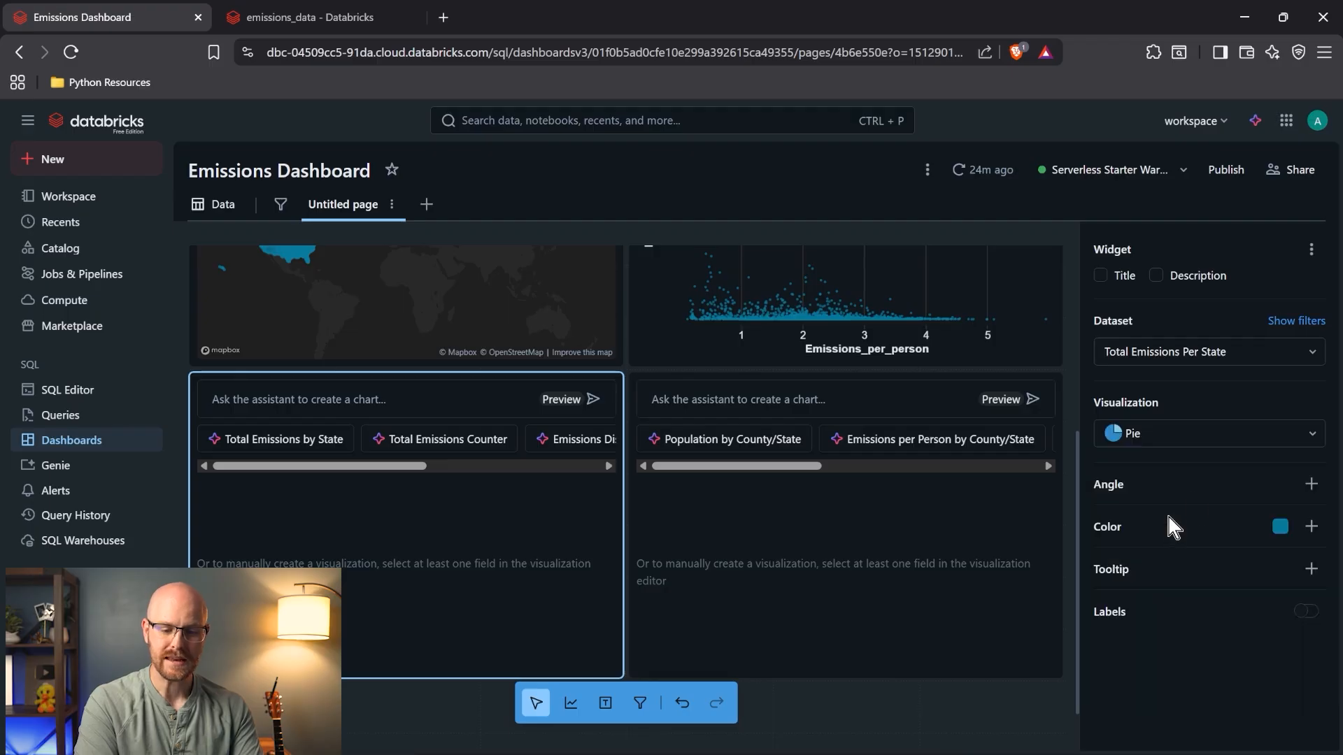
- Set Angle to Total_Emissions, Color to state_abbr, show percentage labels, then reopen the dataset query
left_click(1312, 484)
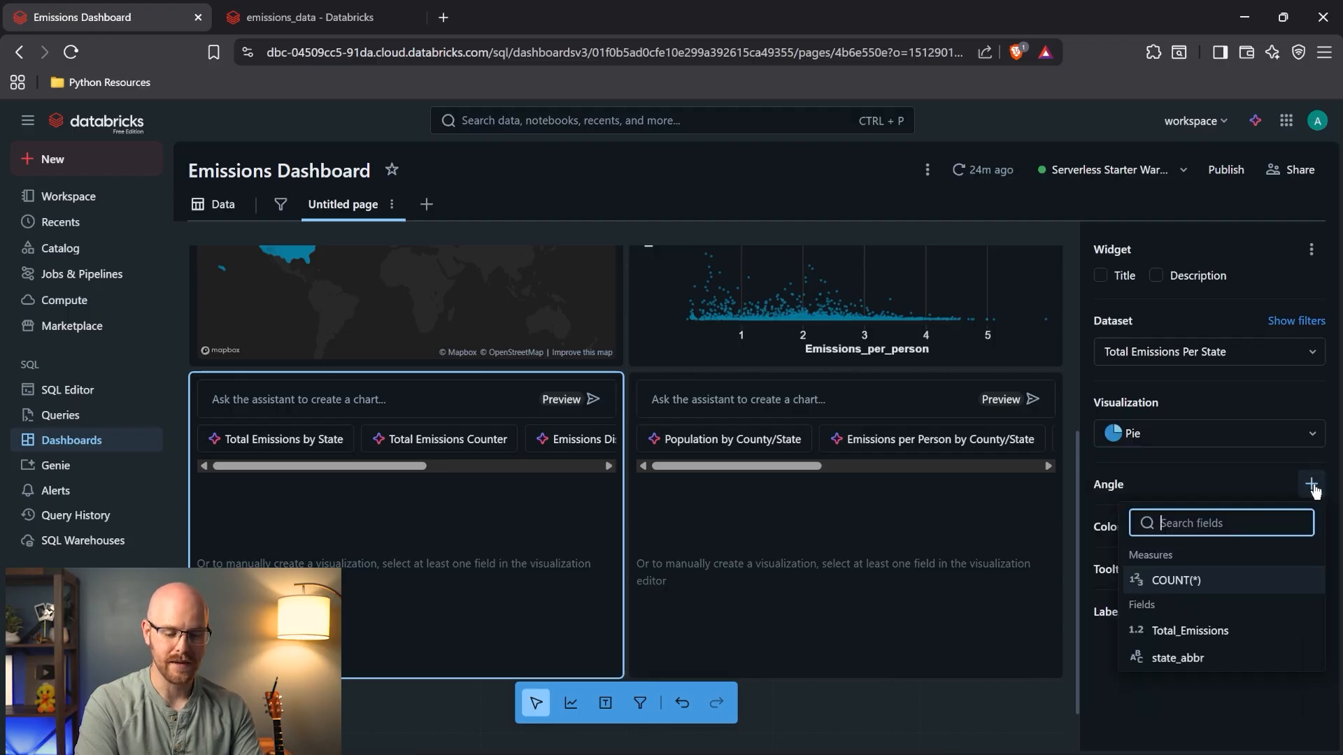
left_click(1232, 633)
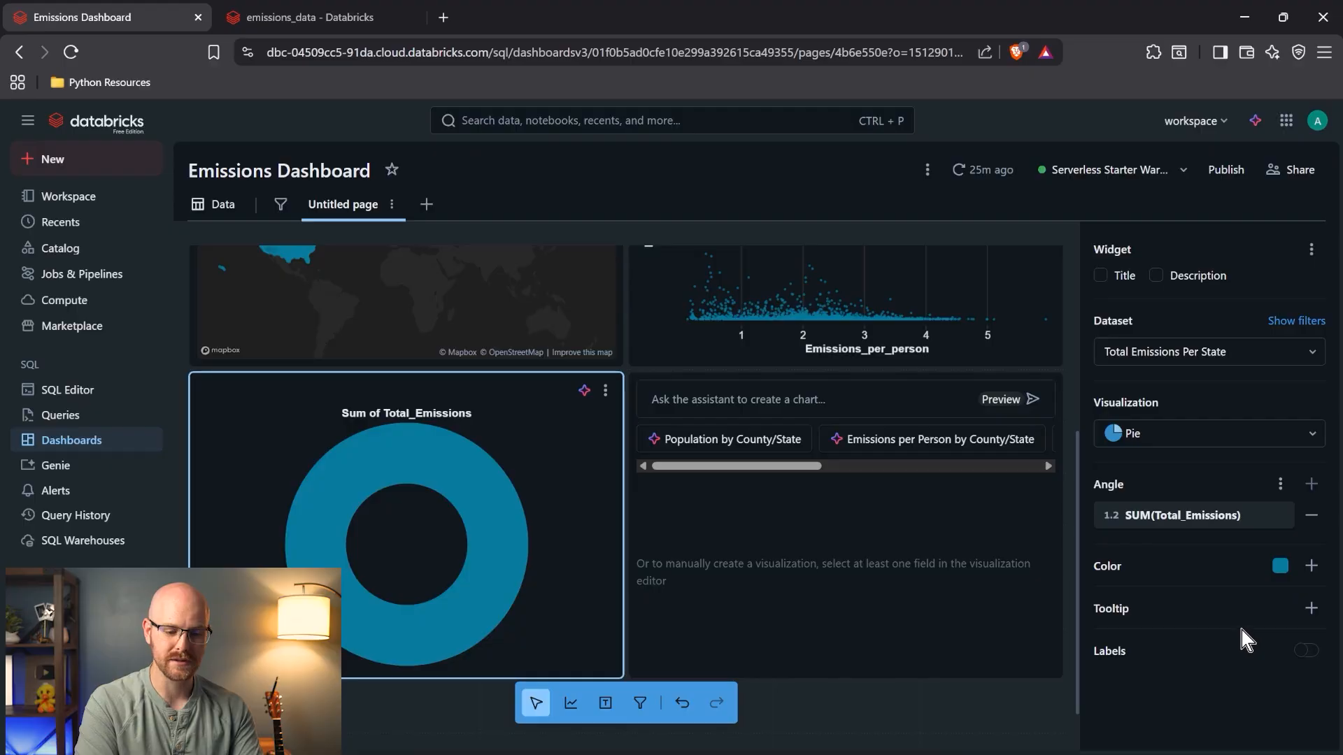
left_click(1311, 566)
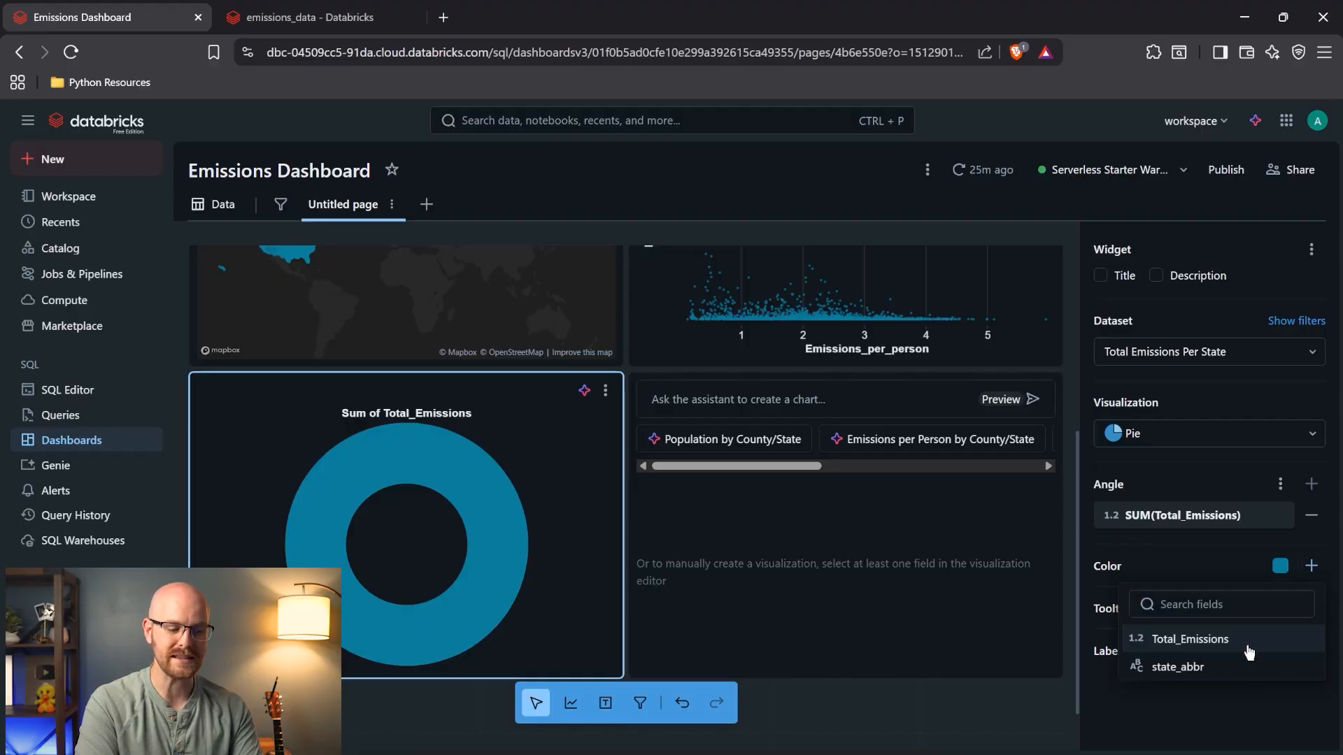
left_click(1230, 666)
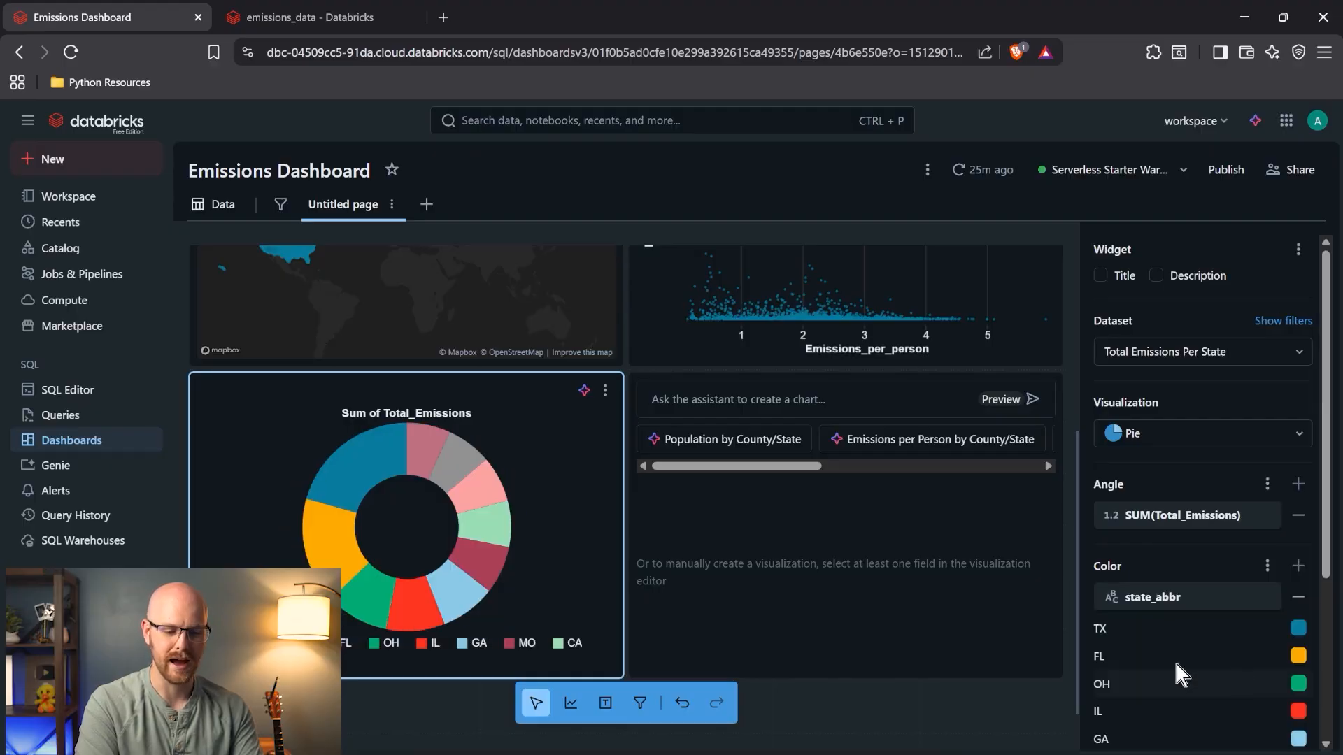
scroll(1203, 556, "down", 4)
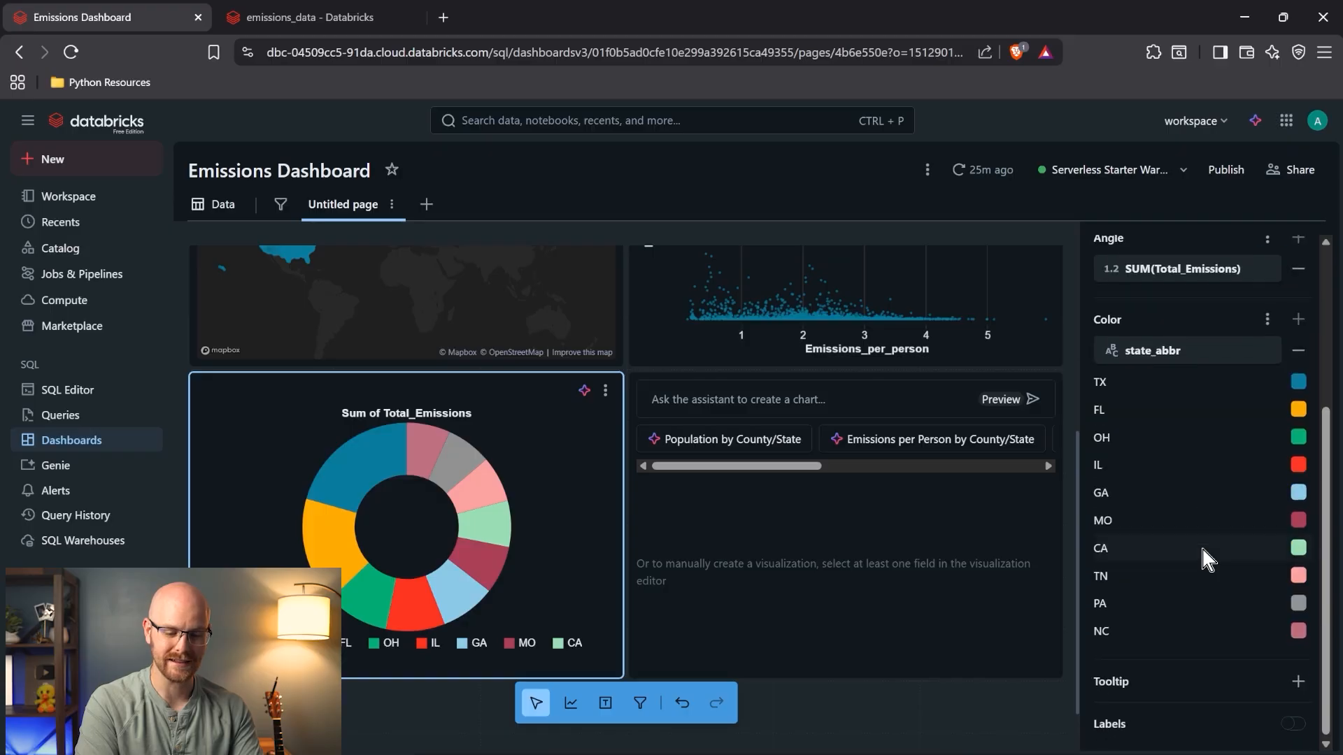
left_click(1292, 723)
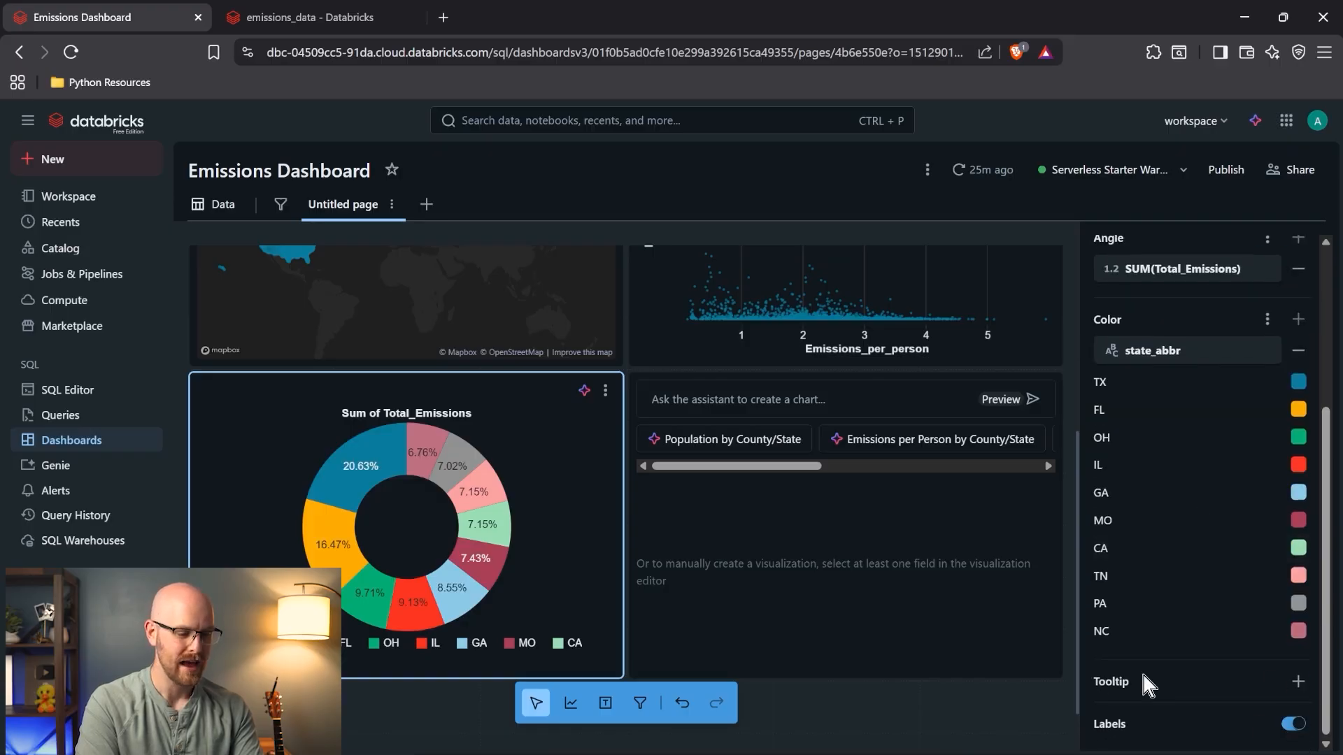
mouse_move(390, 456)
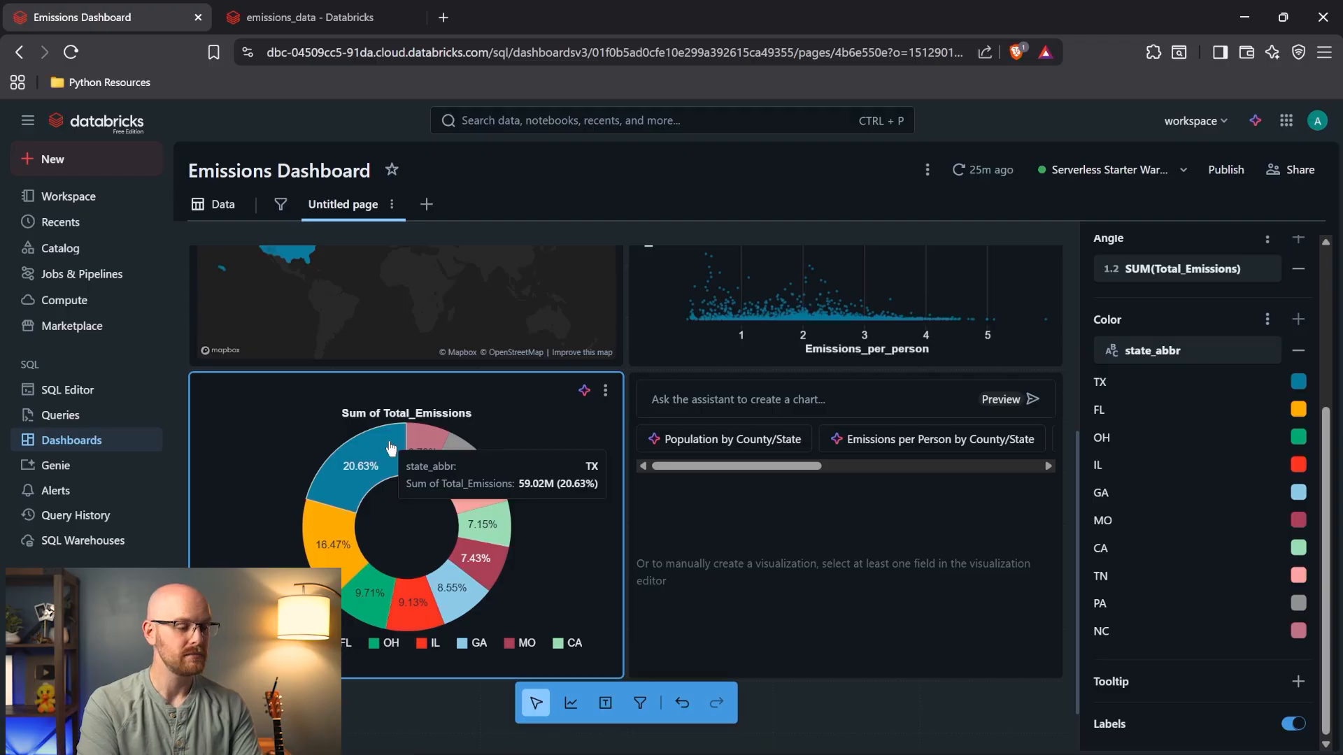
left_click(215, 214)
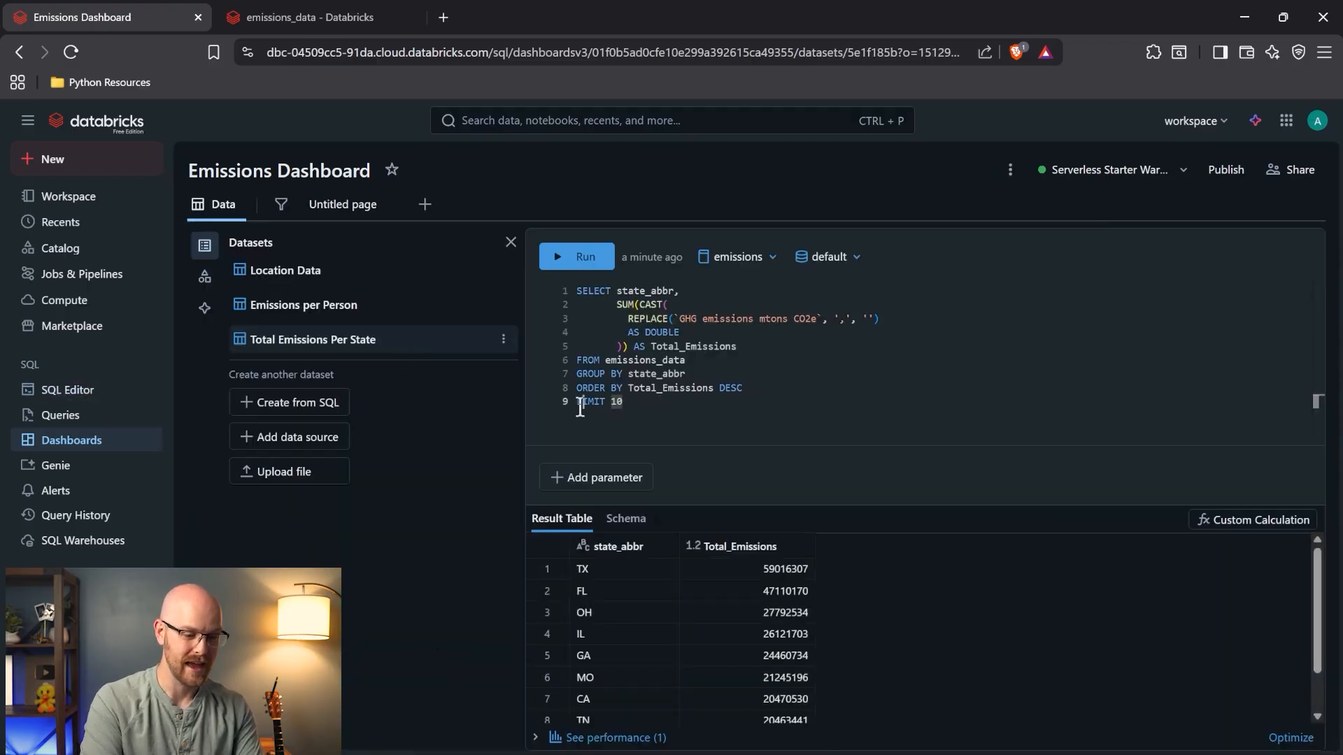
double_click(579, 404)
- Comment out LIMIT 10, rerun the query for all states, and review the pie chart's settings
key("ctrl+slash")
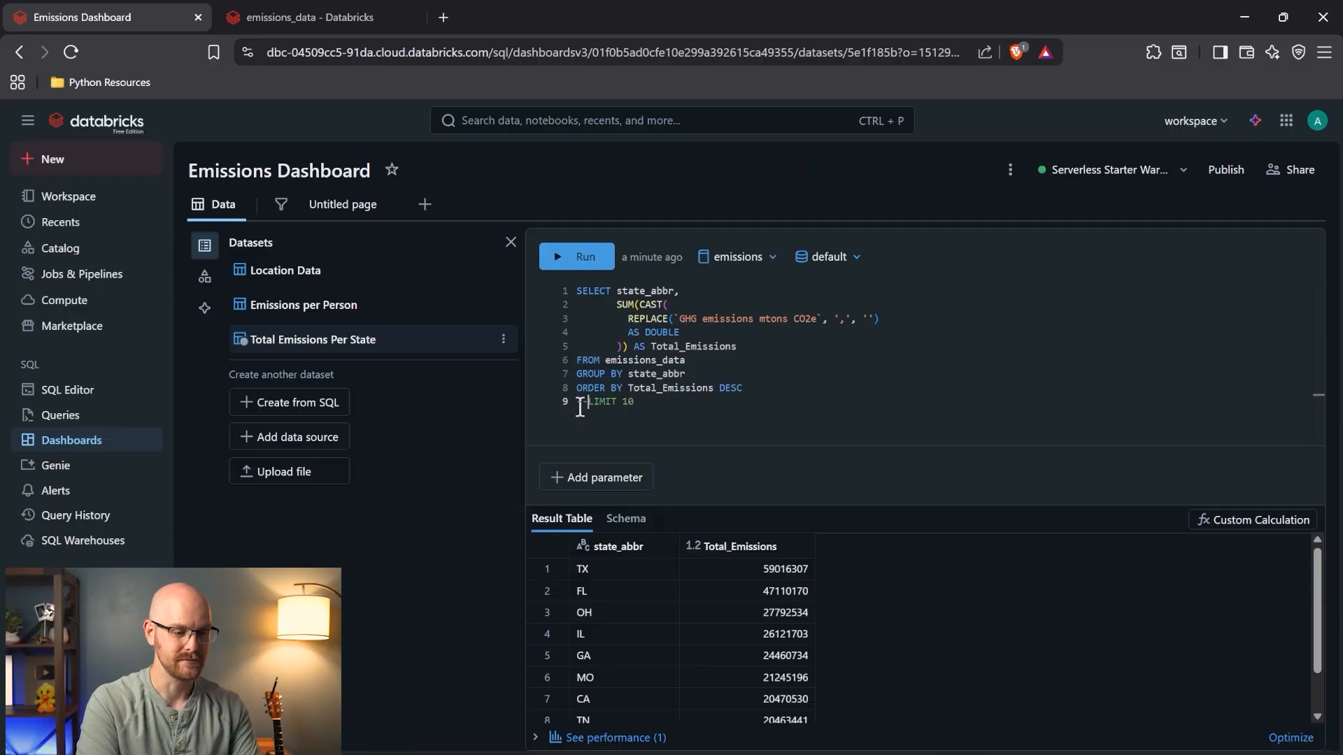
left_click(580, 257)
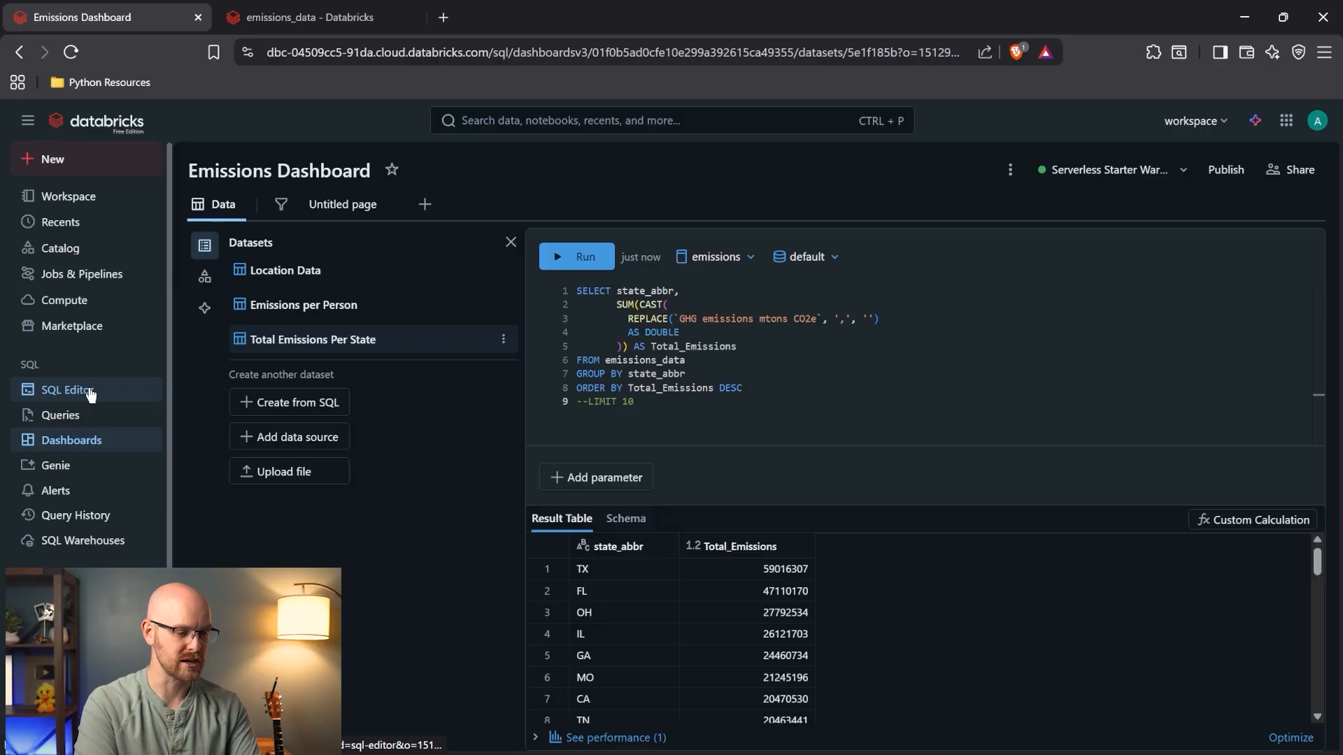
left_click(341, 205)
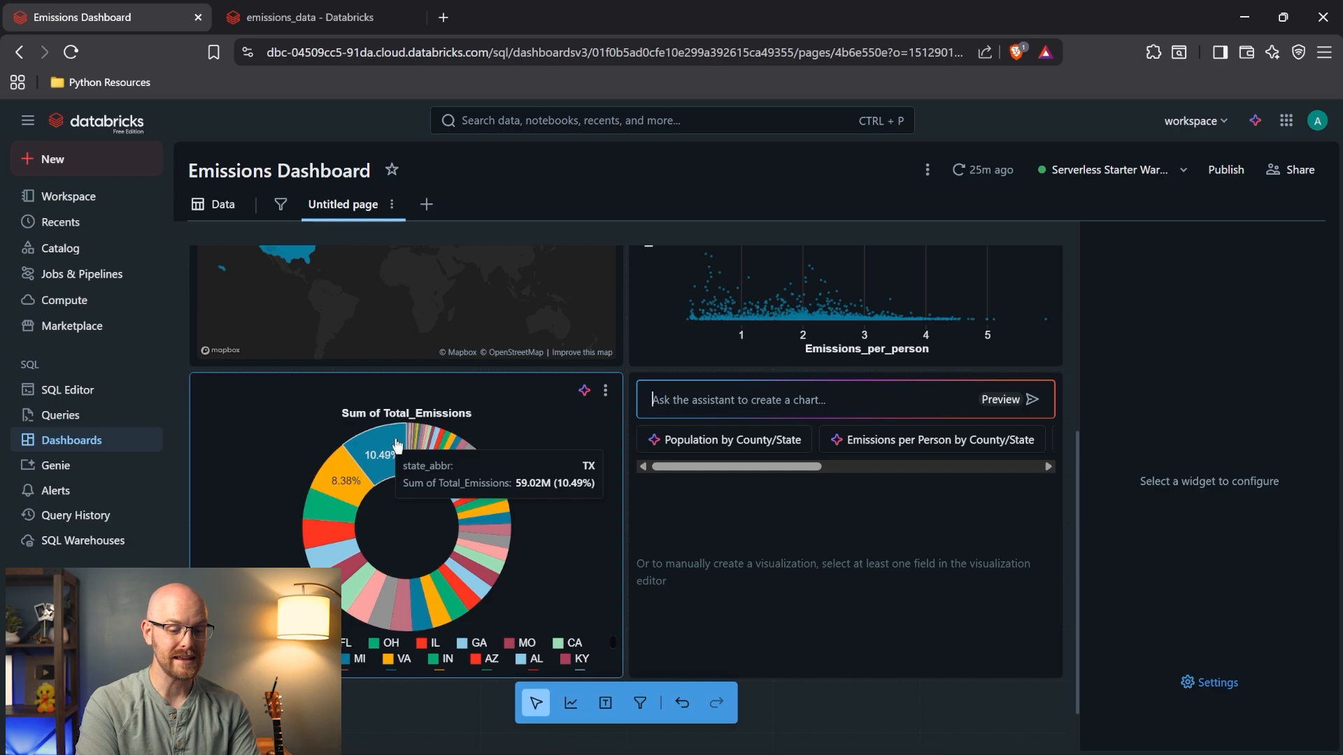
left_click(489, 419)
scroll(1314, 498, "down", 4)
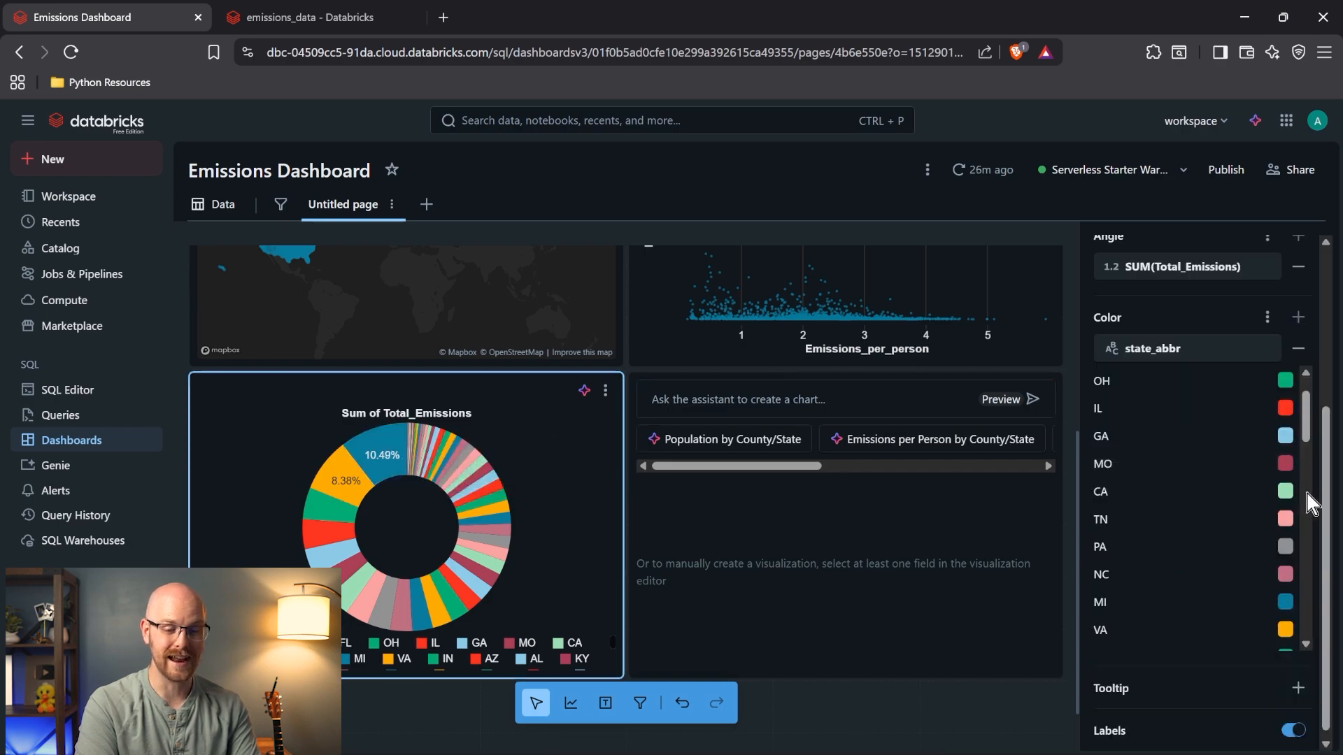
scroll(1294, 529, "up", 4)
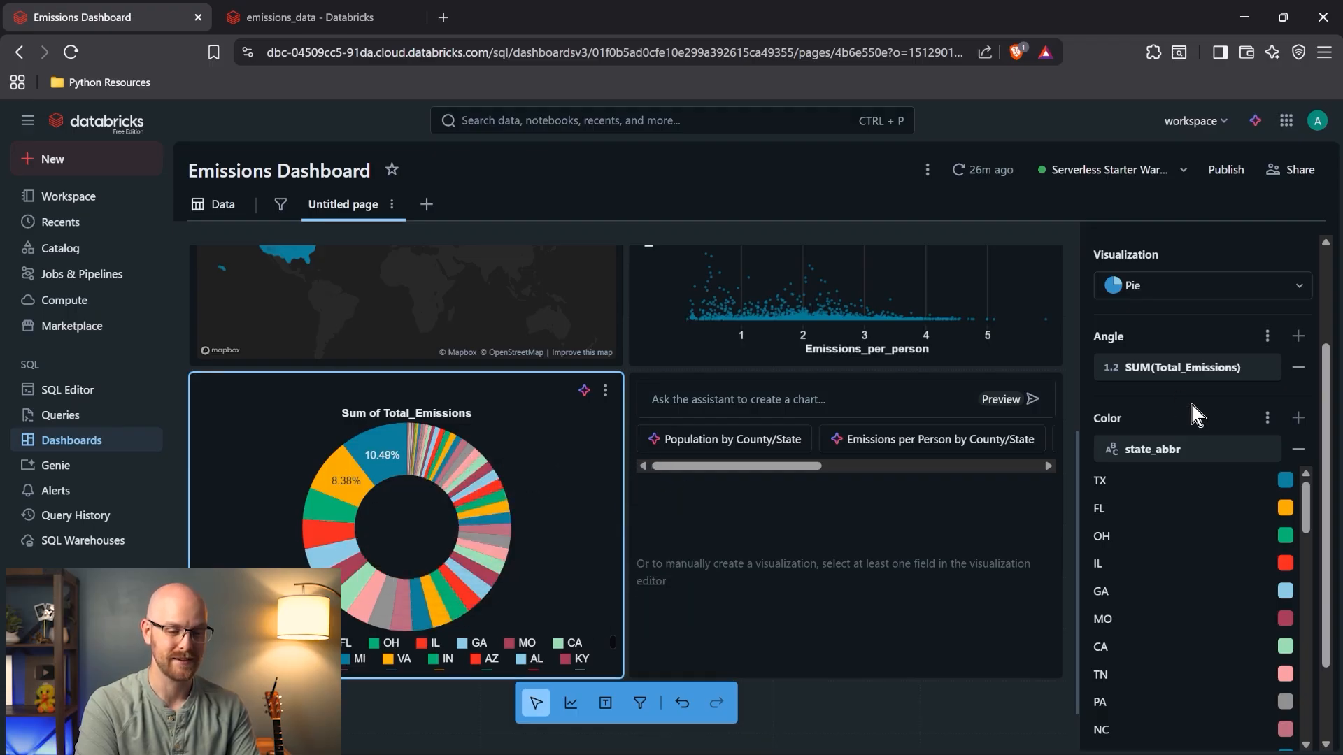
scroll(1189, 398, "down", 1)
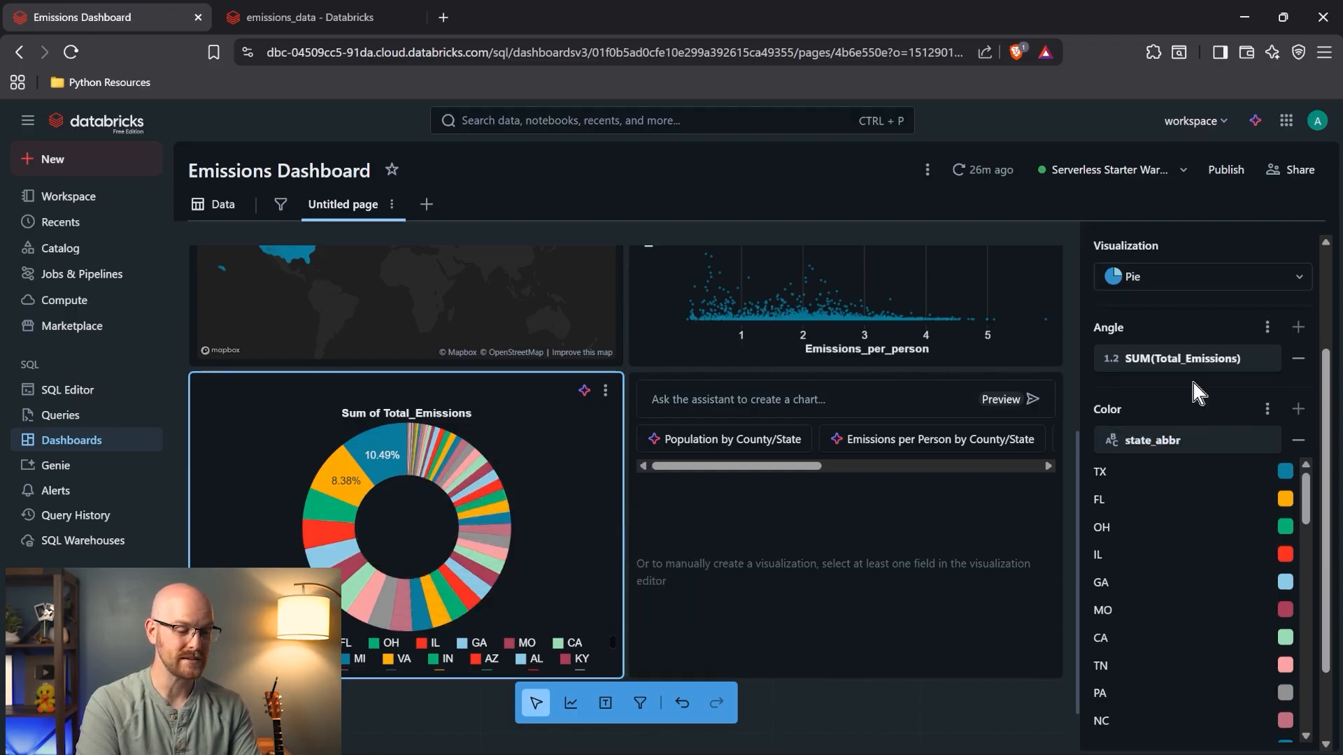
- Place a Range slider filter on Total_Emissions above the pie chart
left_click(640, 704)
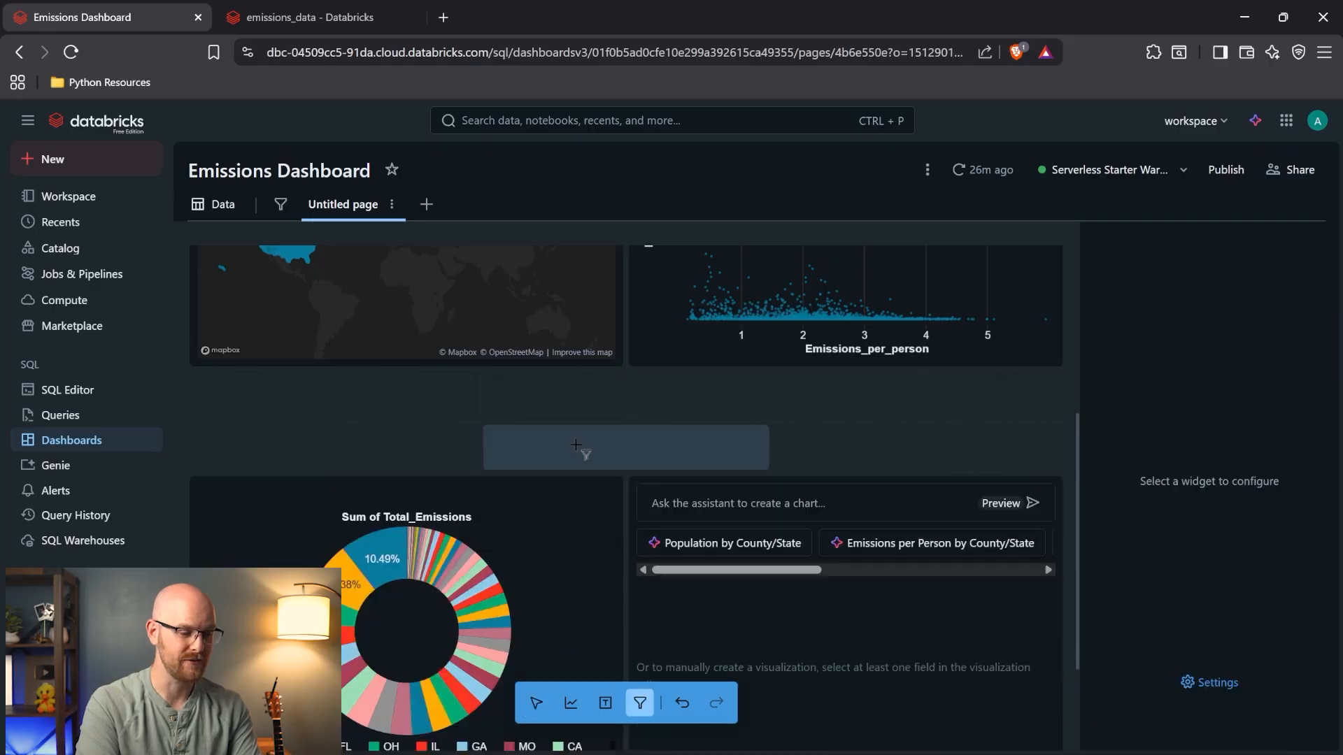
left_click(273, 395)
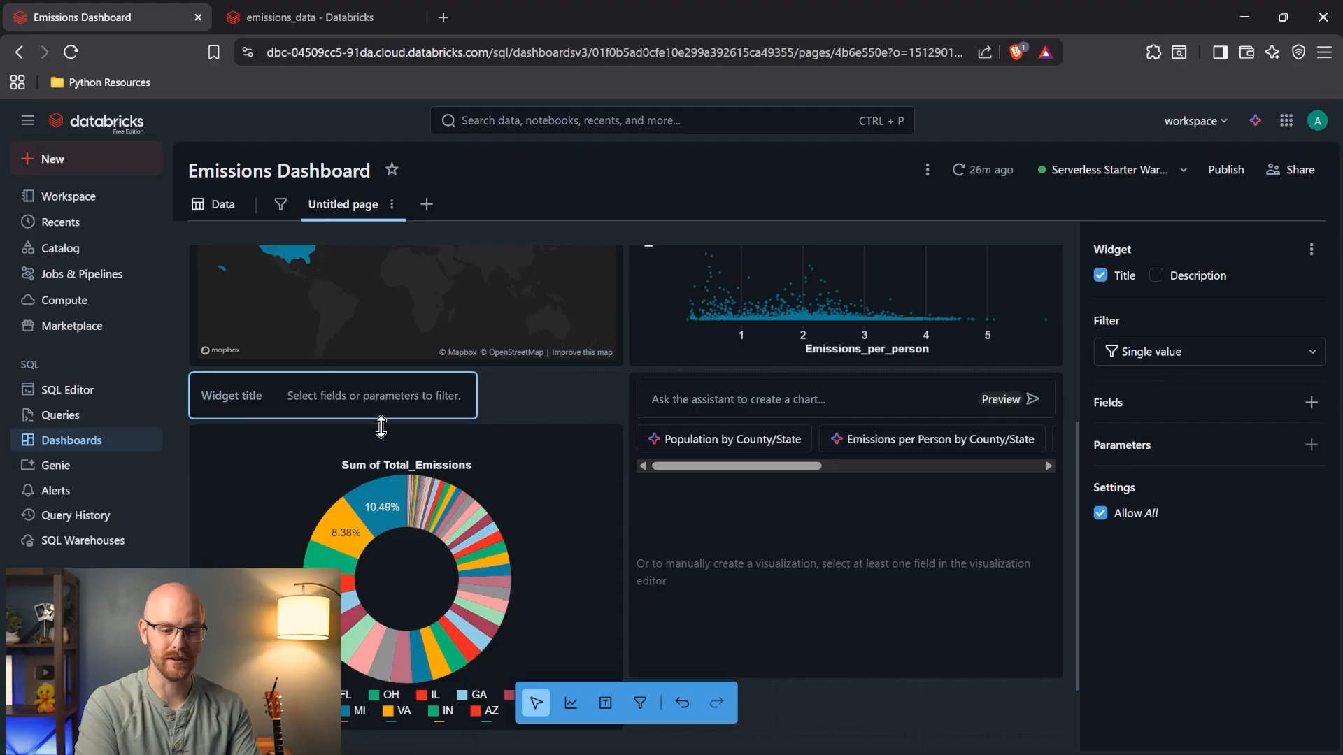
left_click(1233, 350)
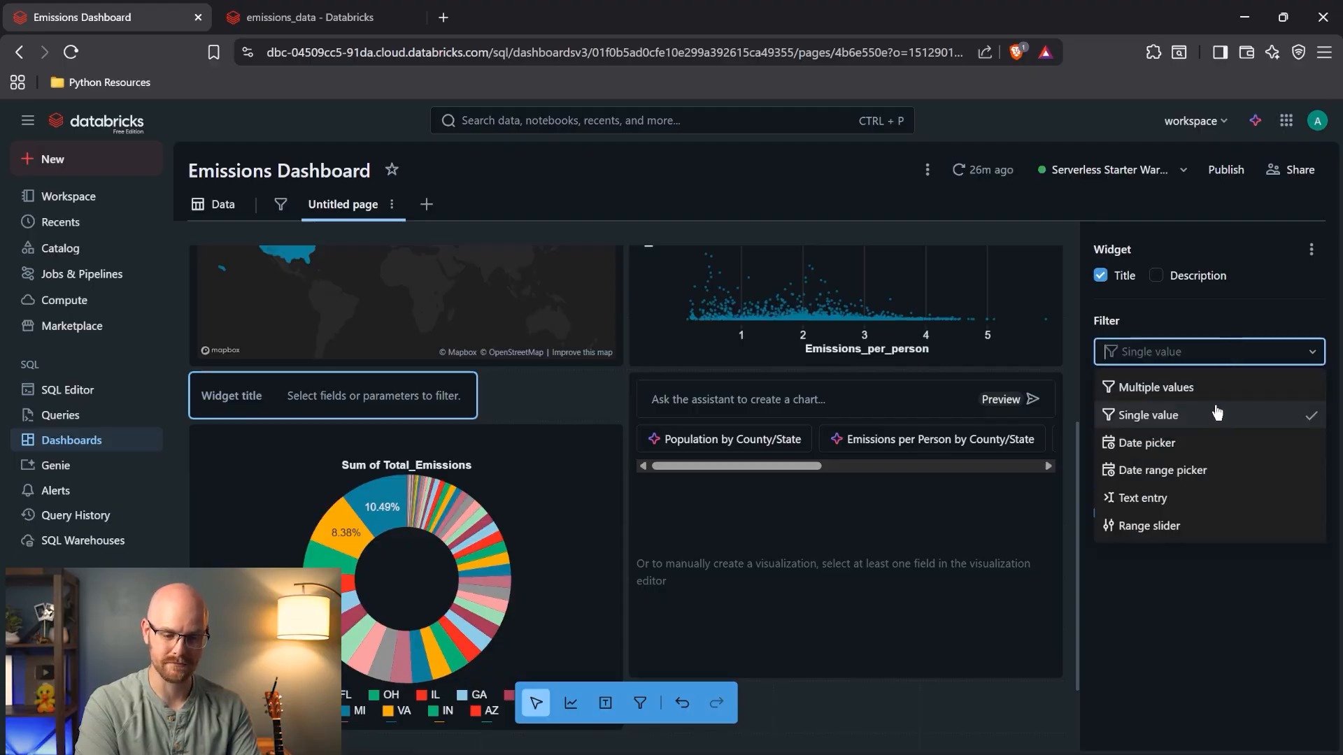
left_click(1199, 529)
left_click(1311, 403)
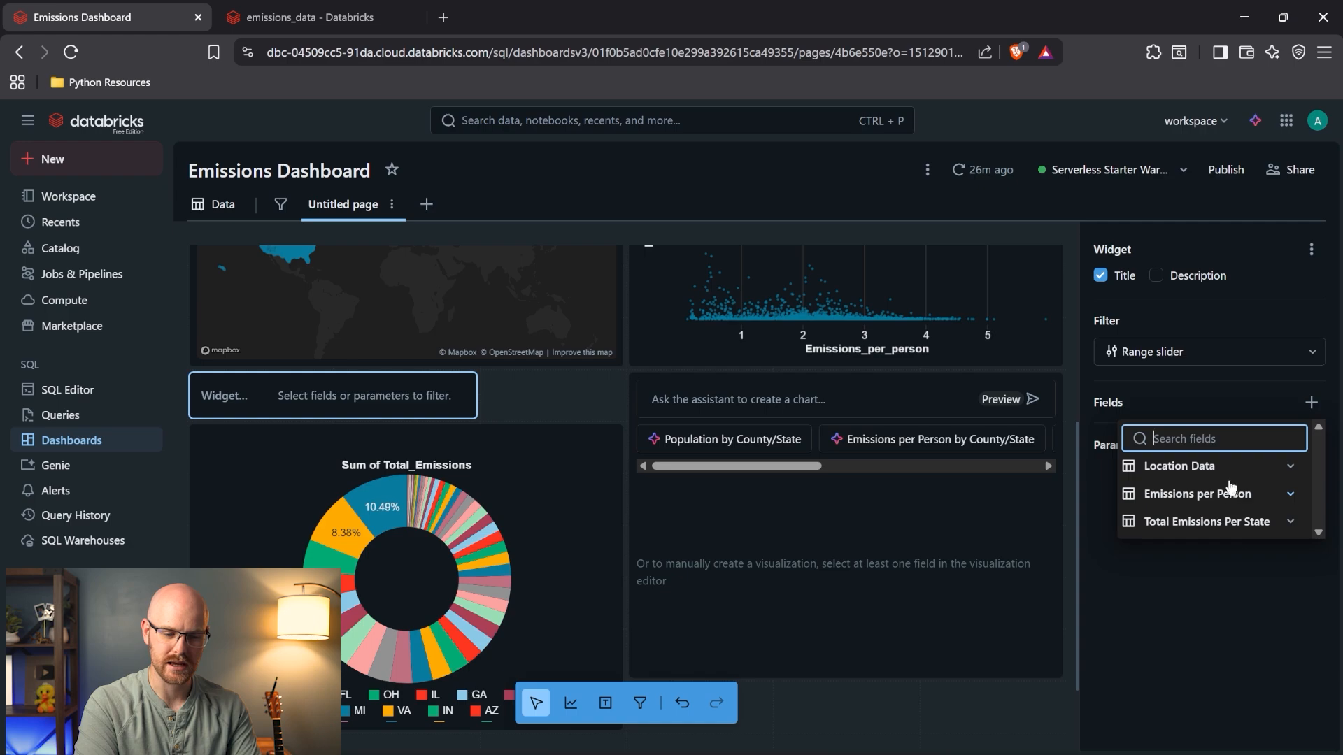
left_click(1242, 525)
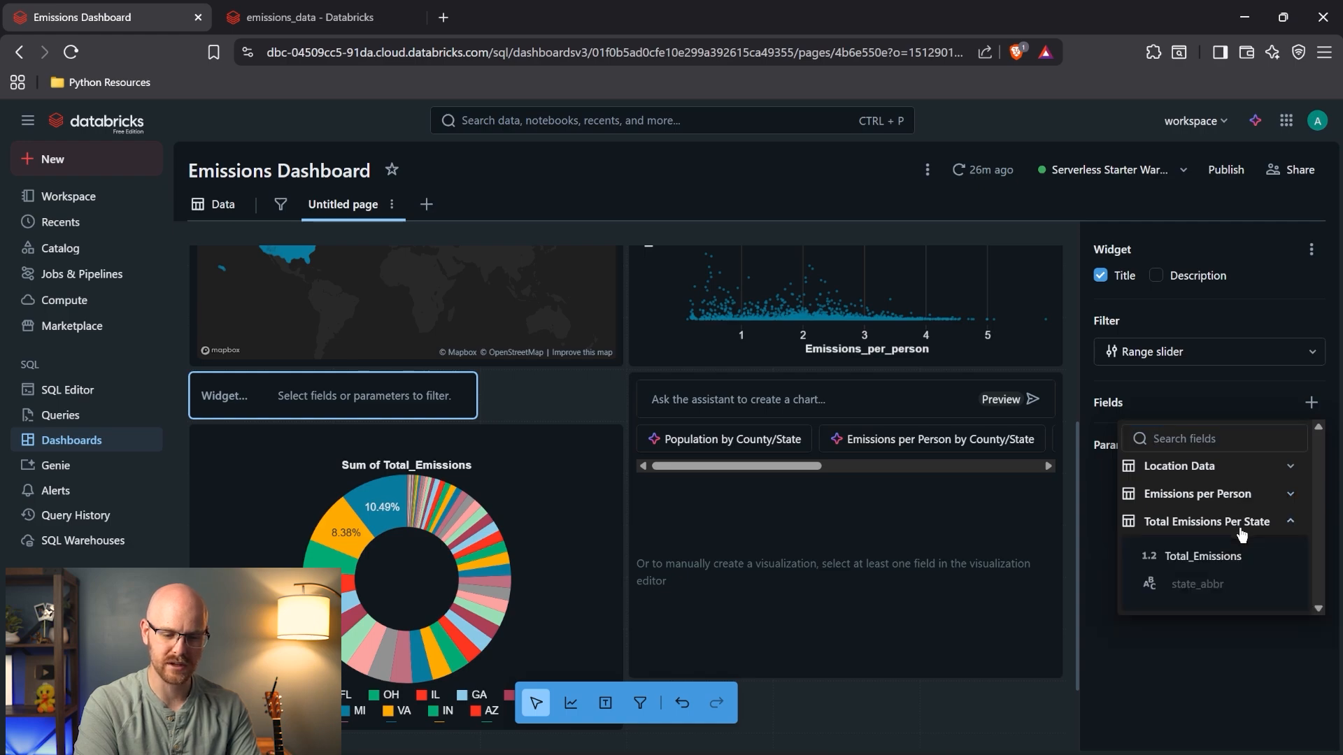
left_click(1231, 556)
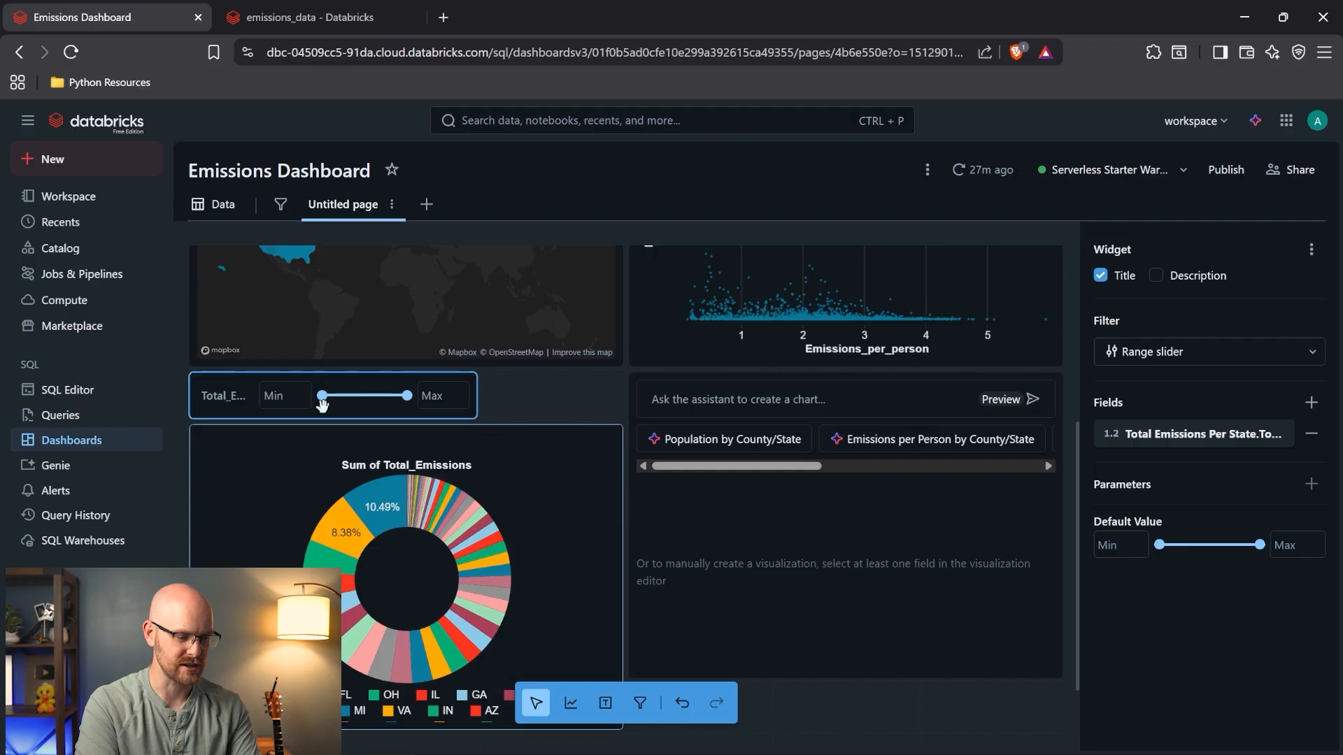
- Raise the slider minimum to about 19063108, then delete the range filter widget
left_click_drag(321, 396, 348, 397)
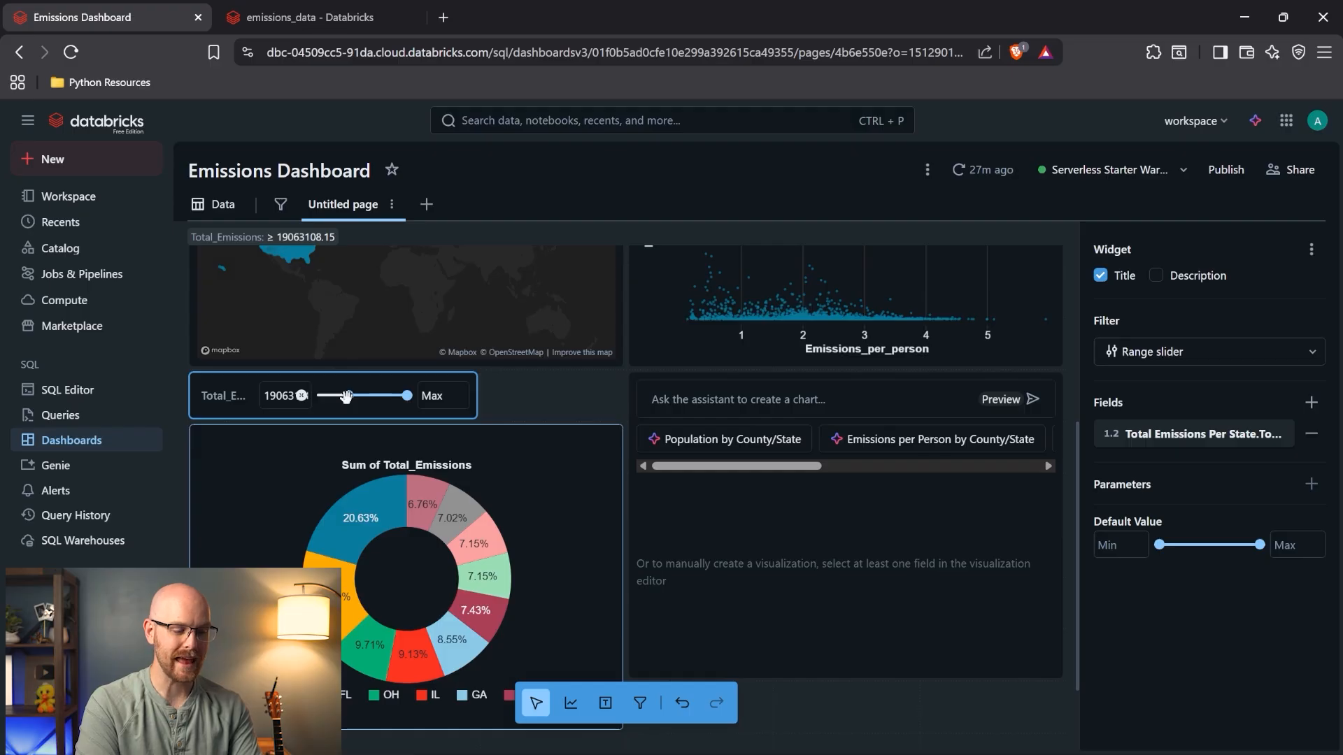
mouse_move(364, 505)
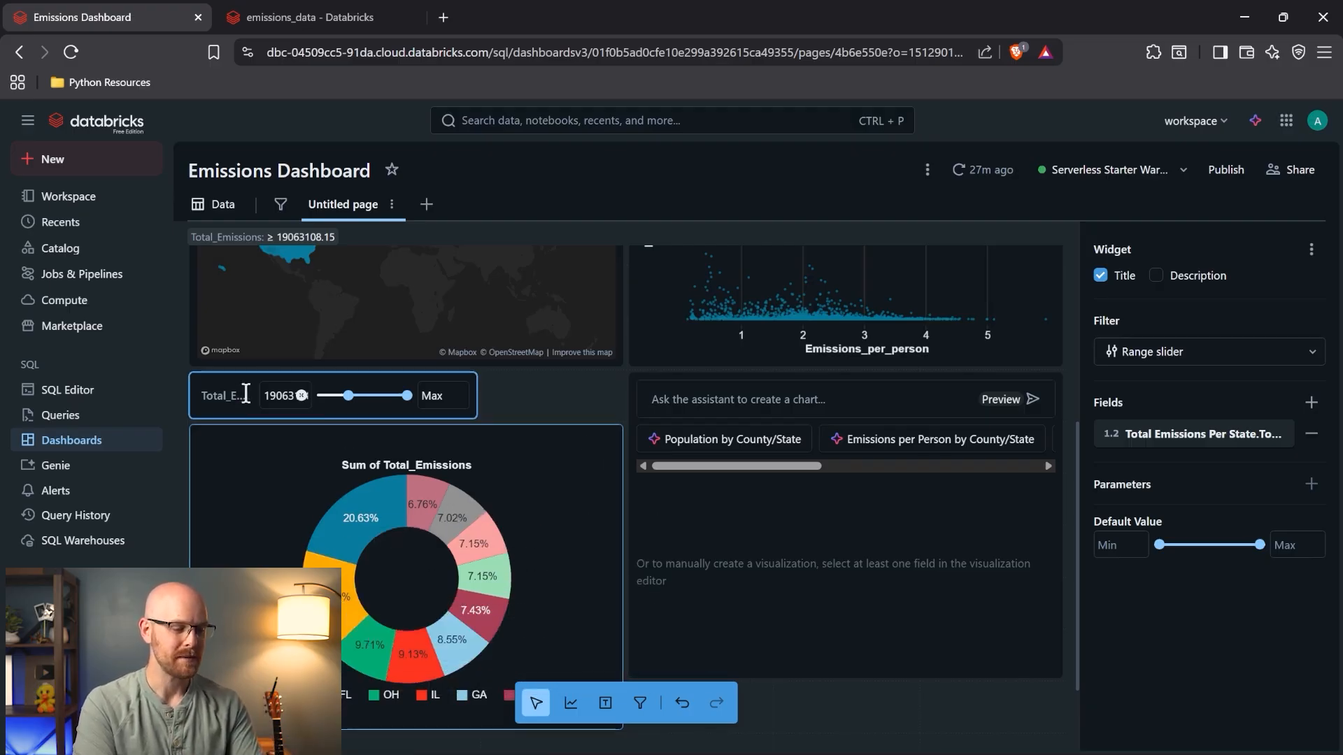
left_click(525, 420)
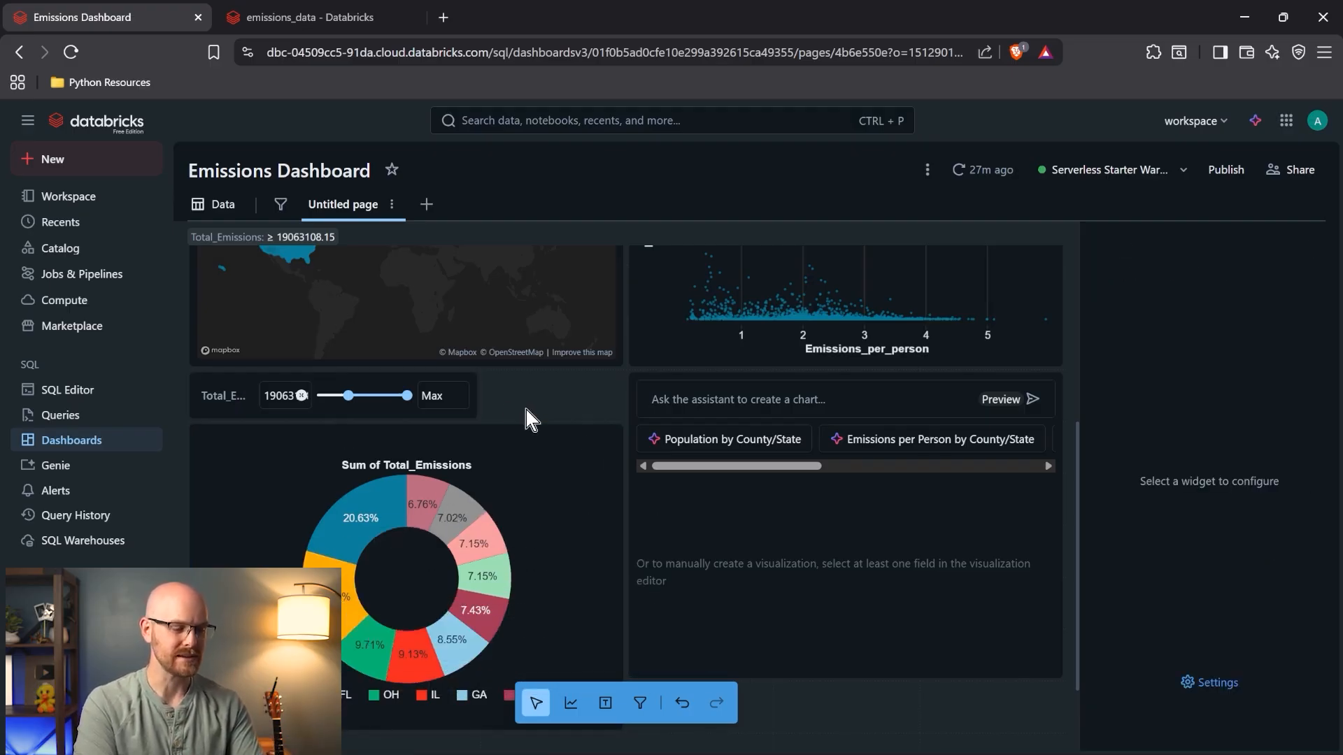
left_click(242, 383)
key("Delete")
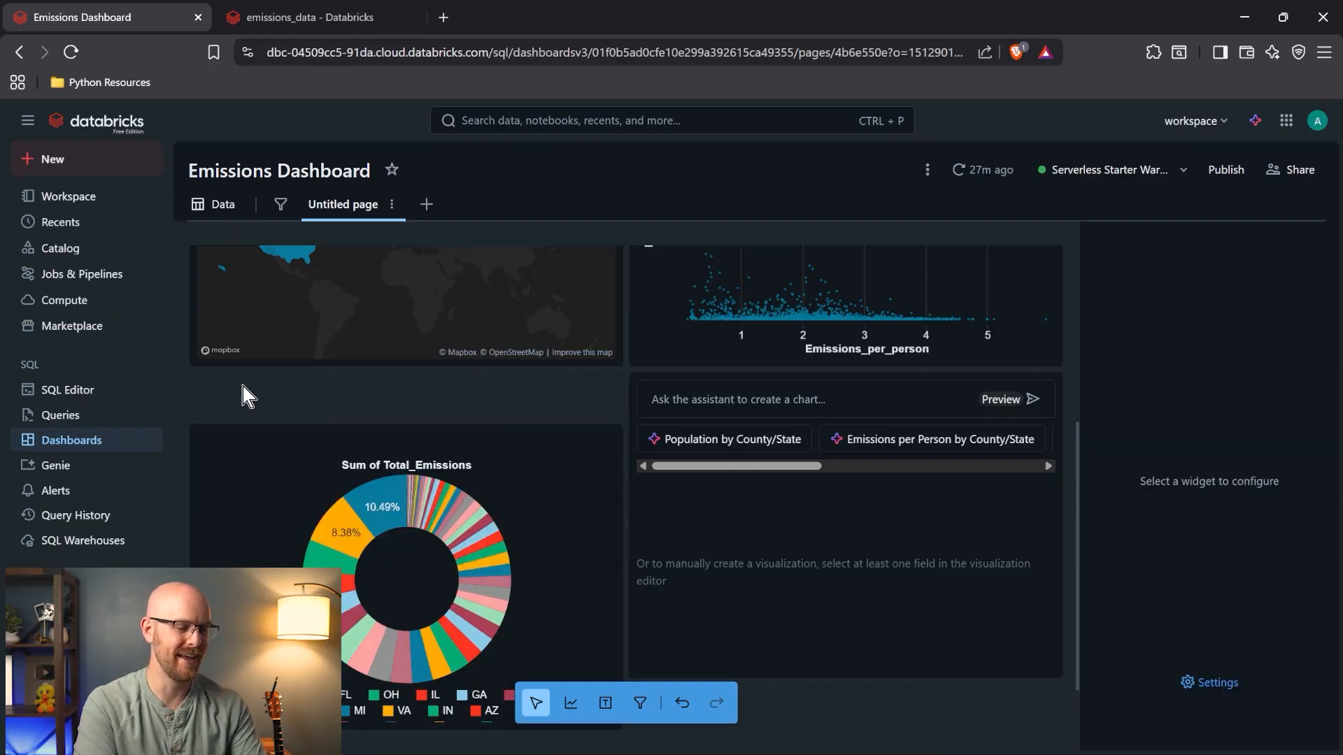
- Move the pie chart up into the gap and restore LIMIT 10, rerunning the query for 10 states
left_click(275, 422)
left_click_drag(275, 423, 276, 393)
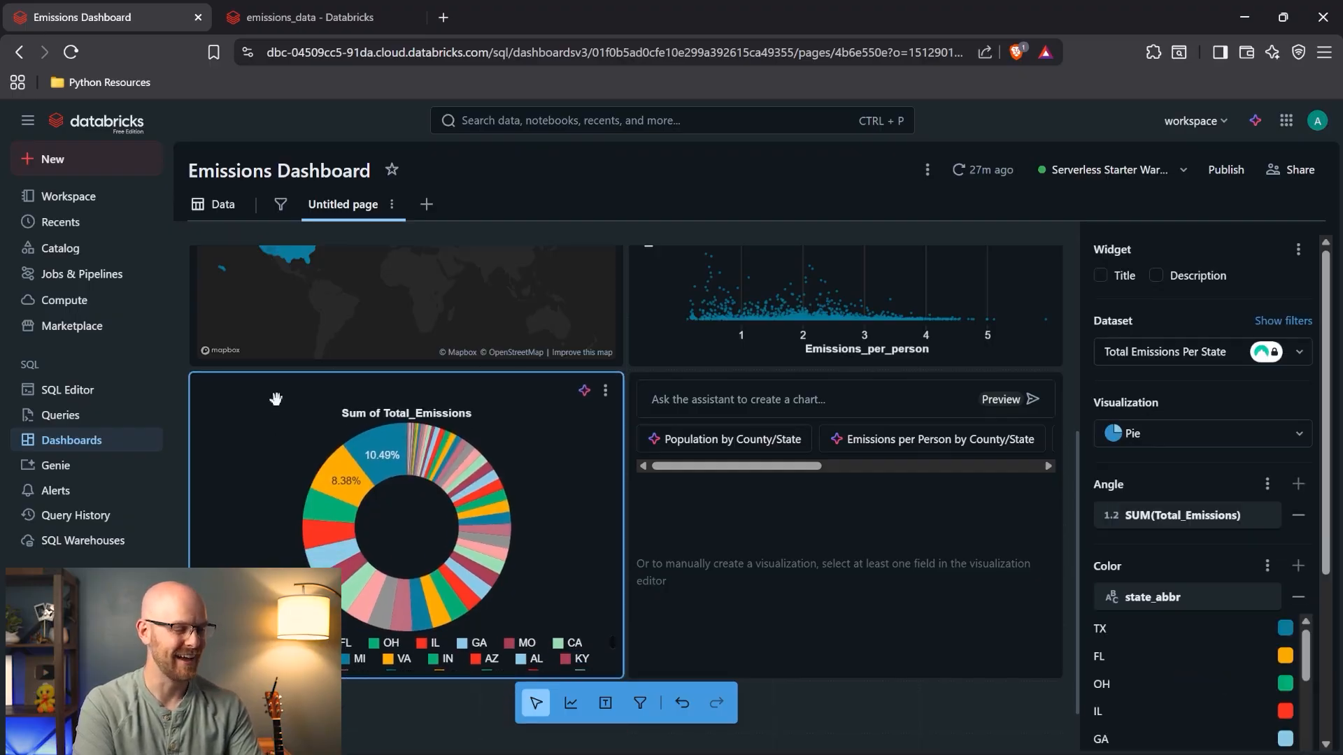
left_click(213, 204)
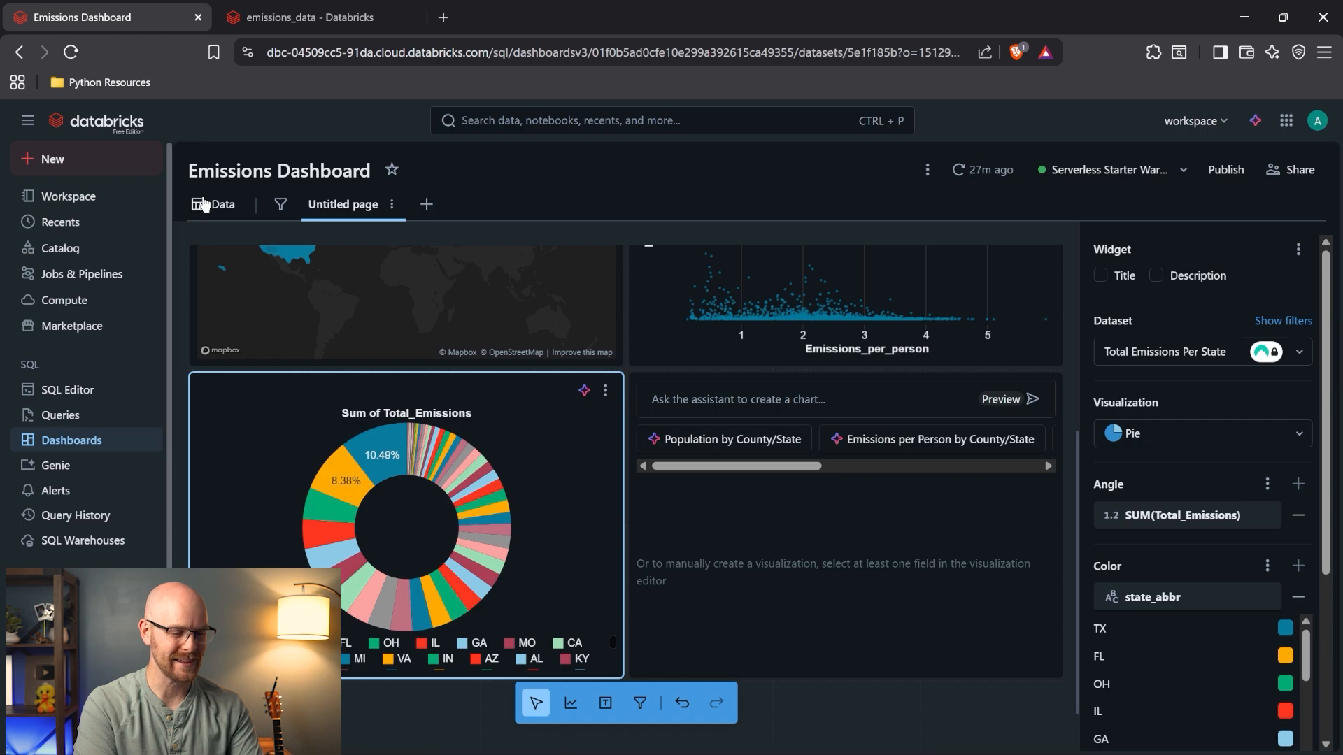
left_click(588, 401)
key("BackSpace")
key("BackSpace")
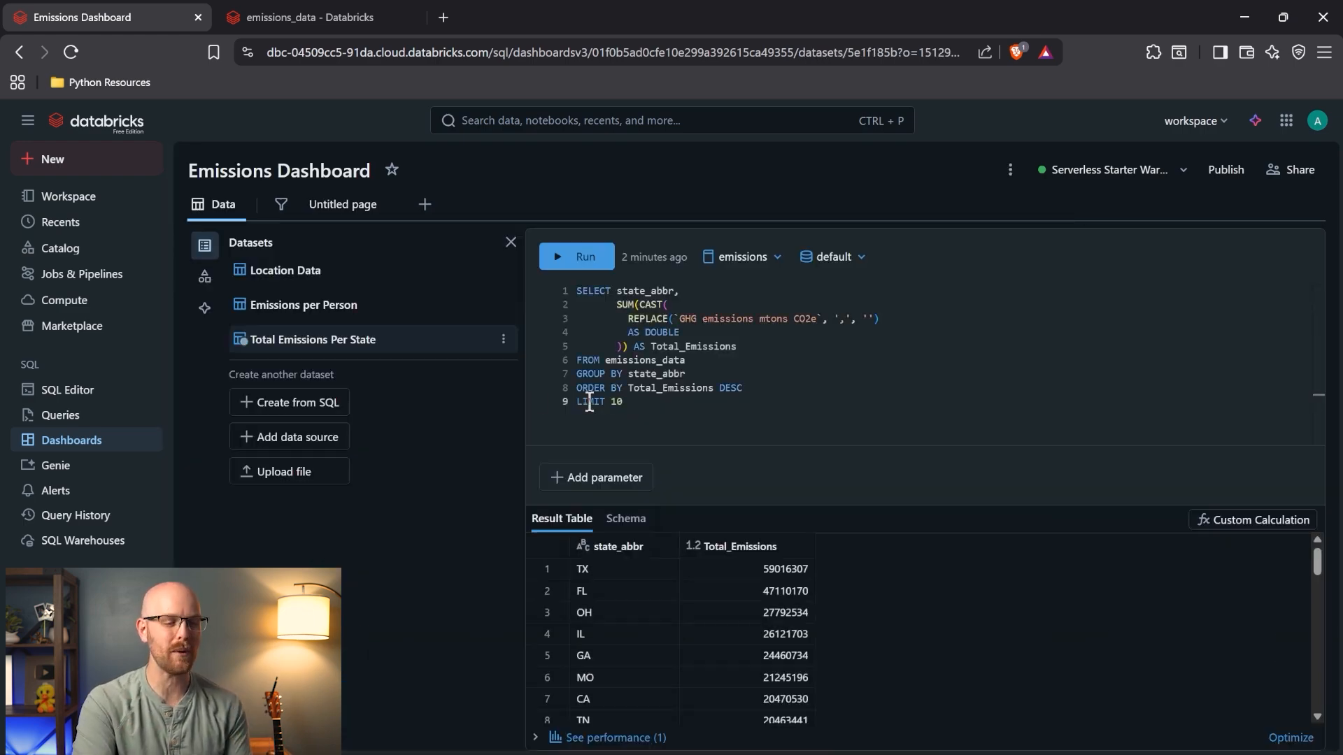
left_click(585, 256)
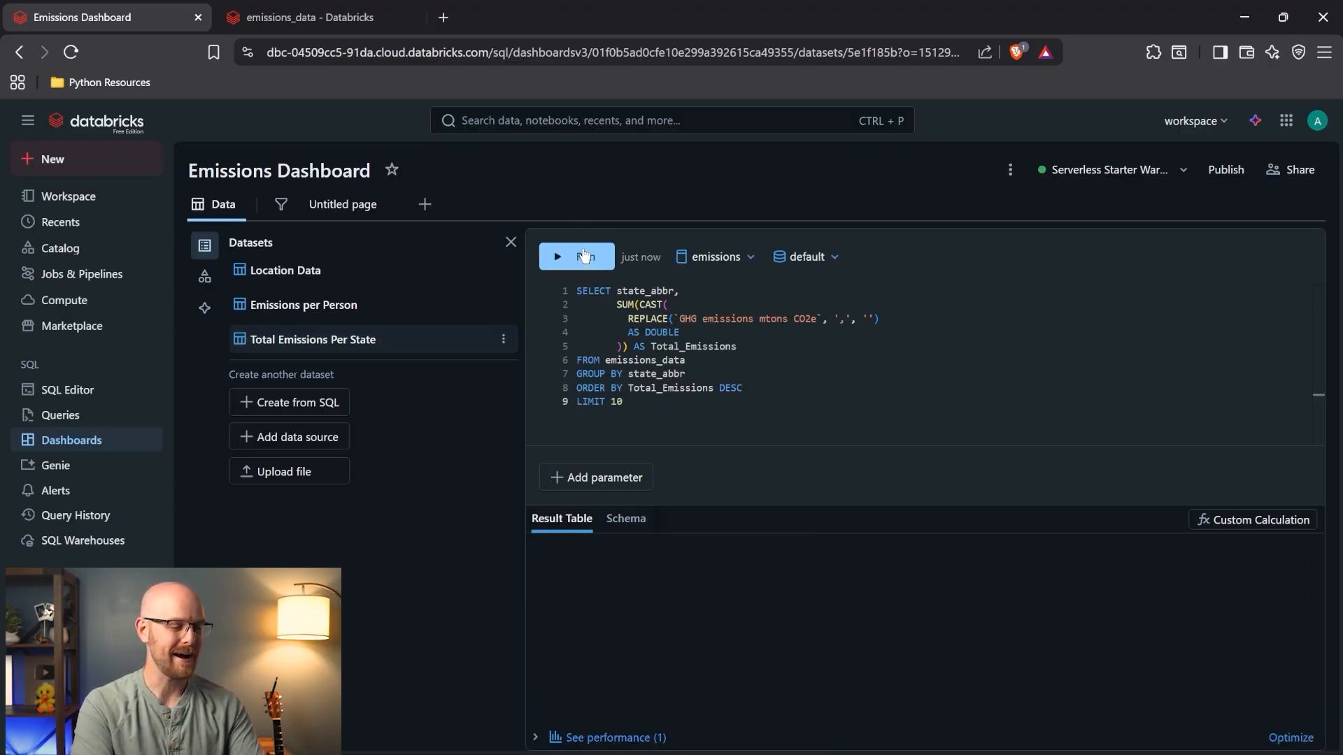
left_click(337, 217)
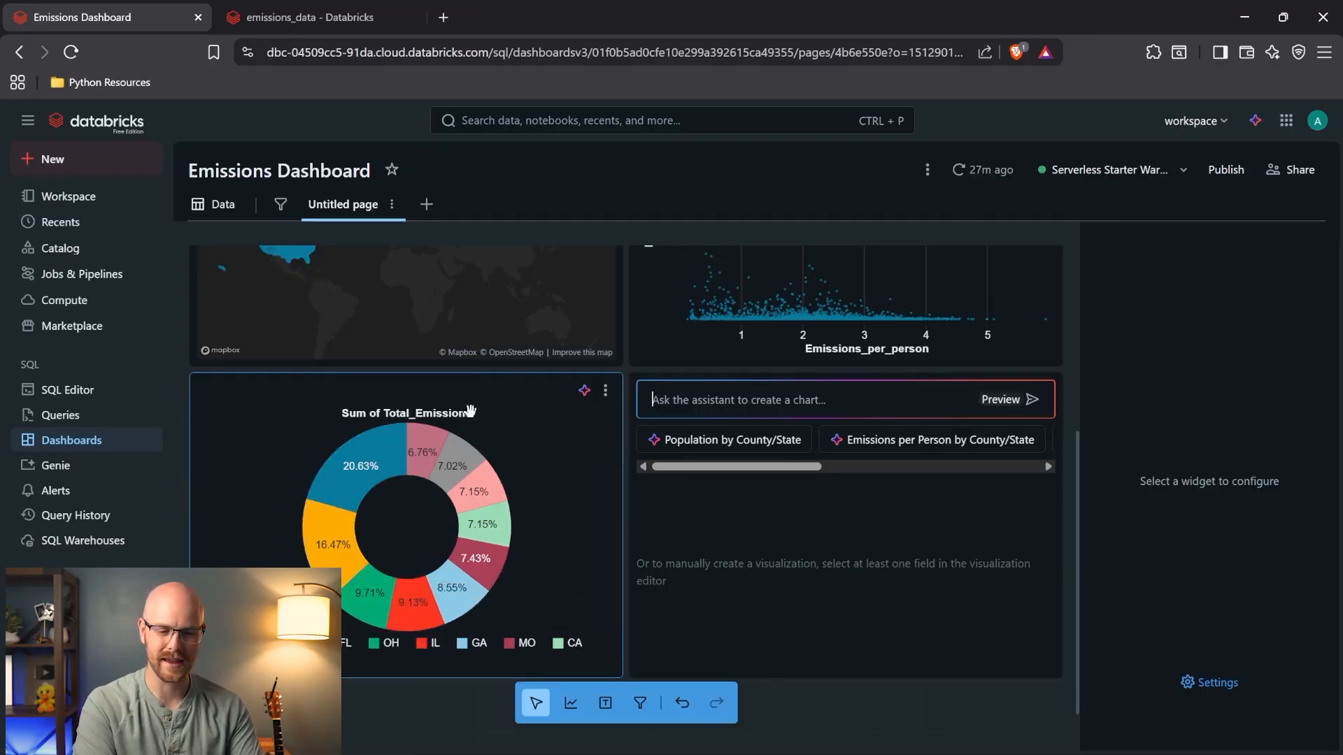
left_click(504, 410)
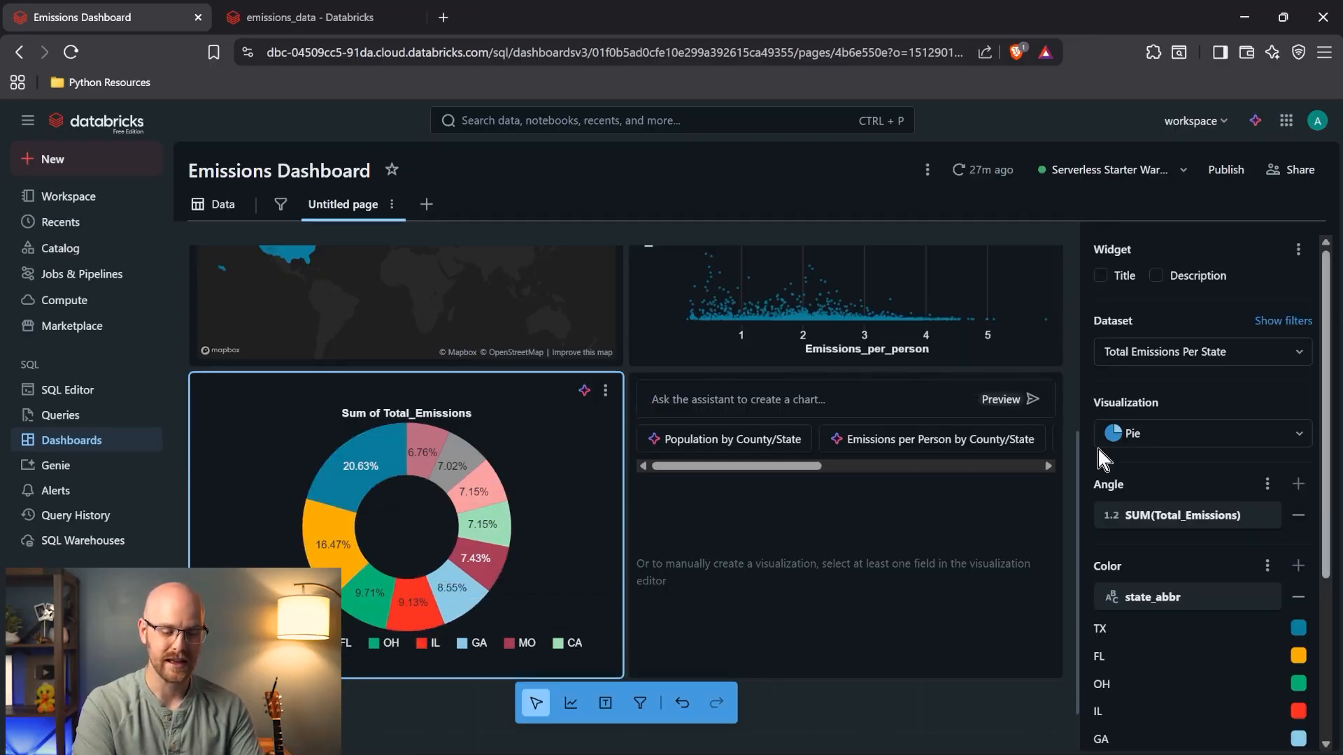
- Rename the pie's angle field display name to 'Emissions Percentage'
left_click(1258, 515)
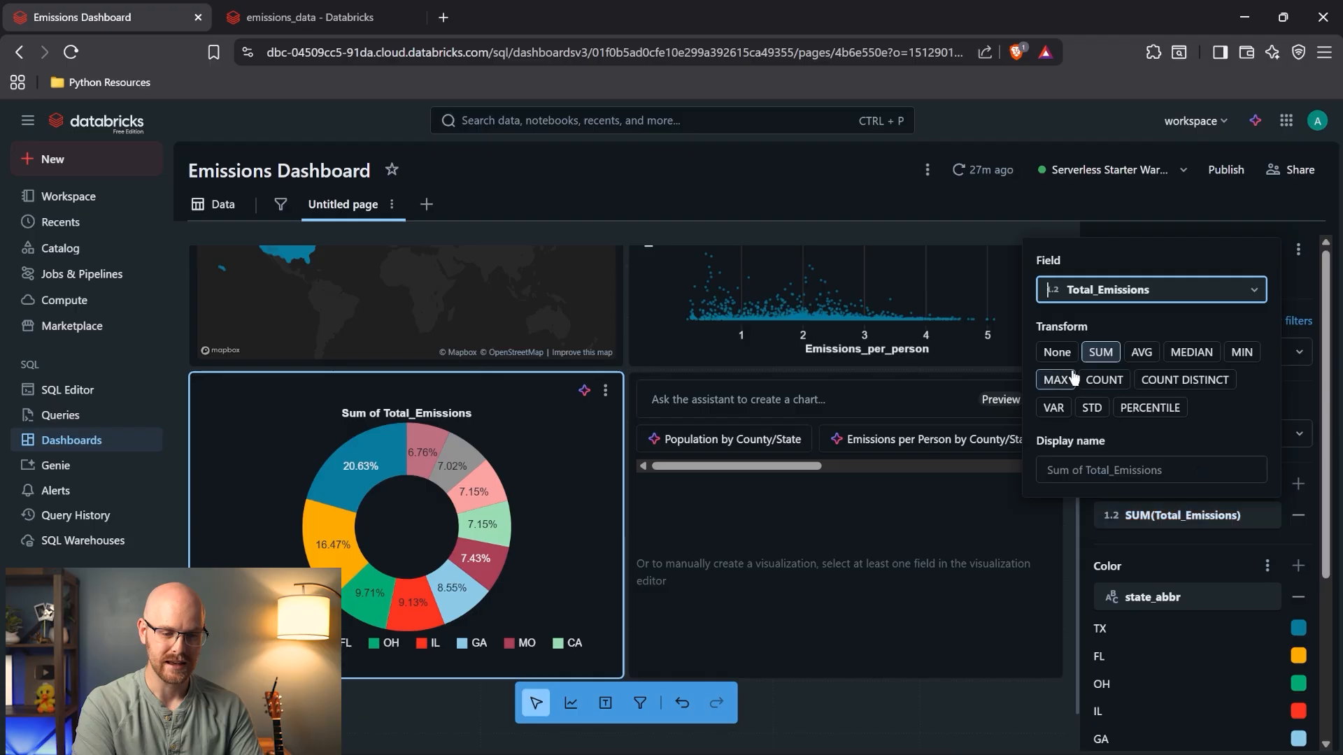
left_click(1094, 469)
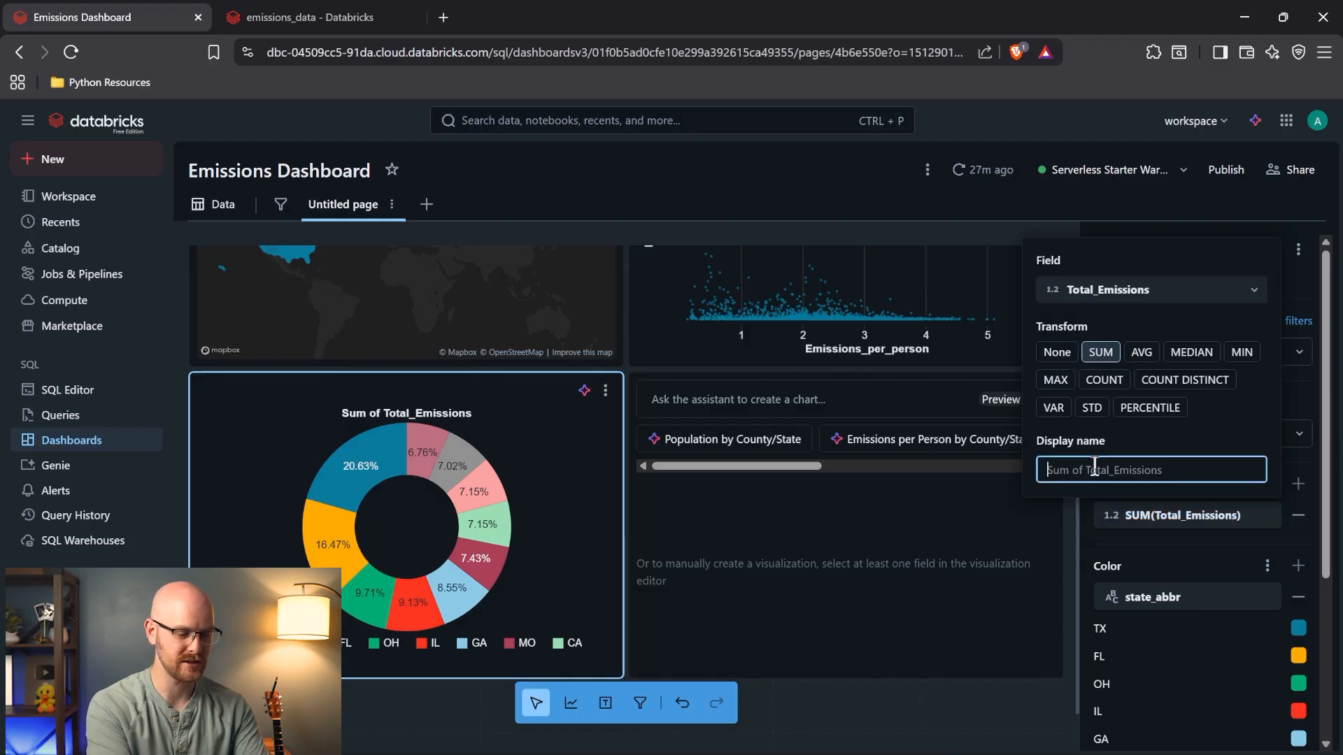
type("Emiss")
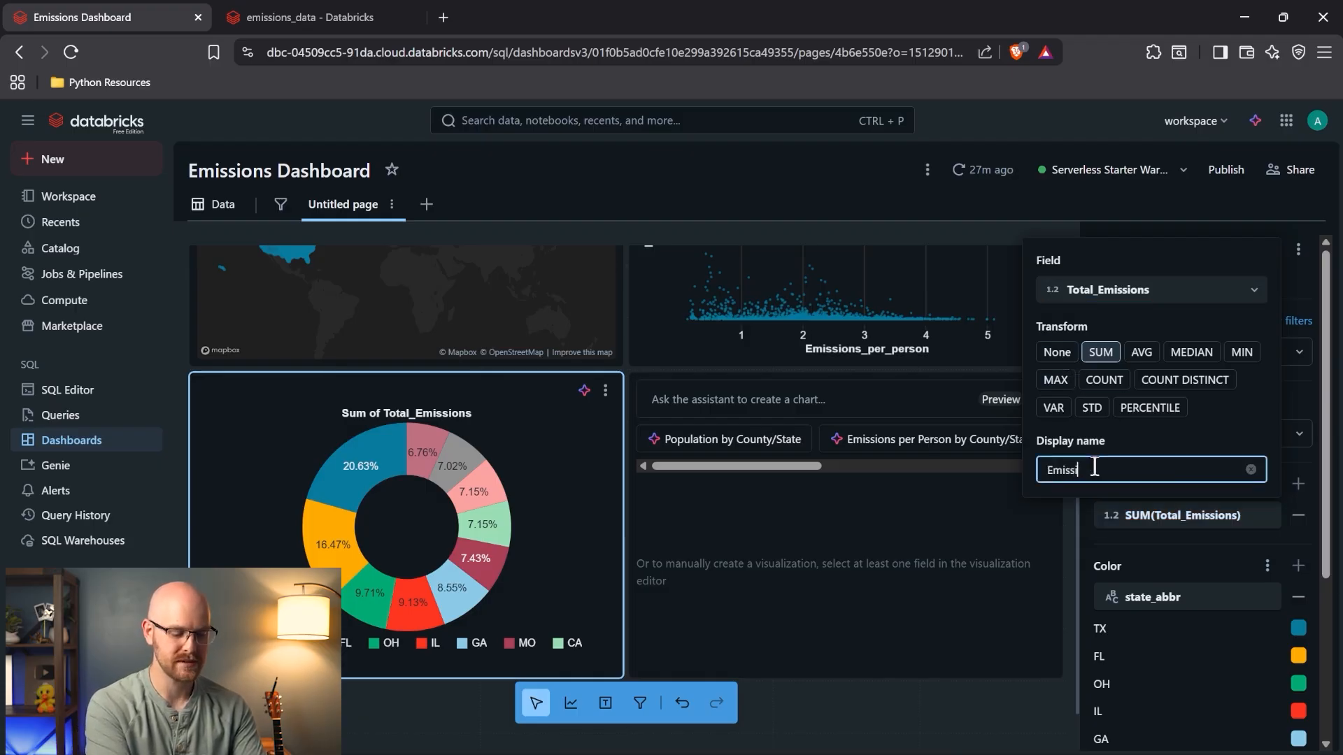
type("ions Percentage")
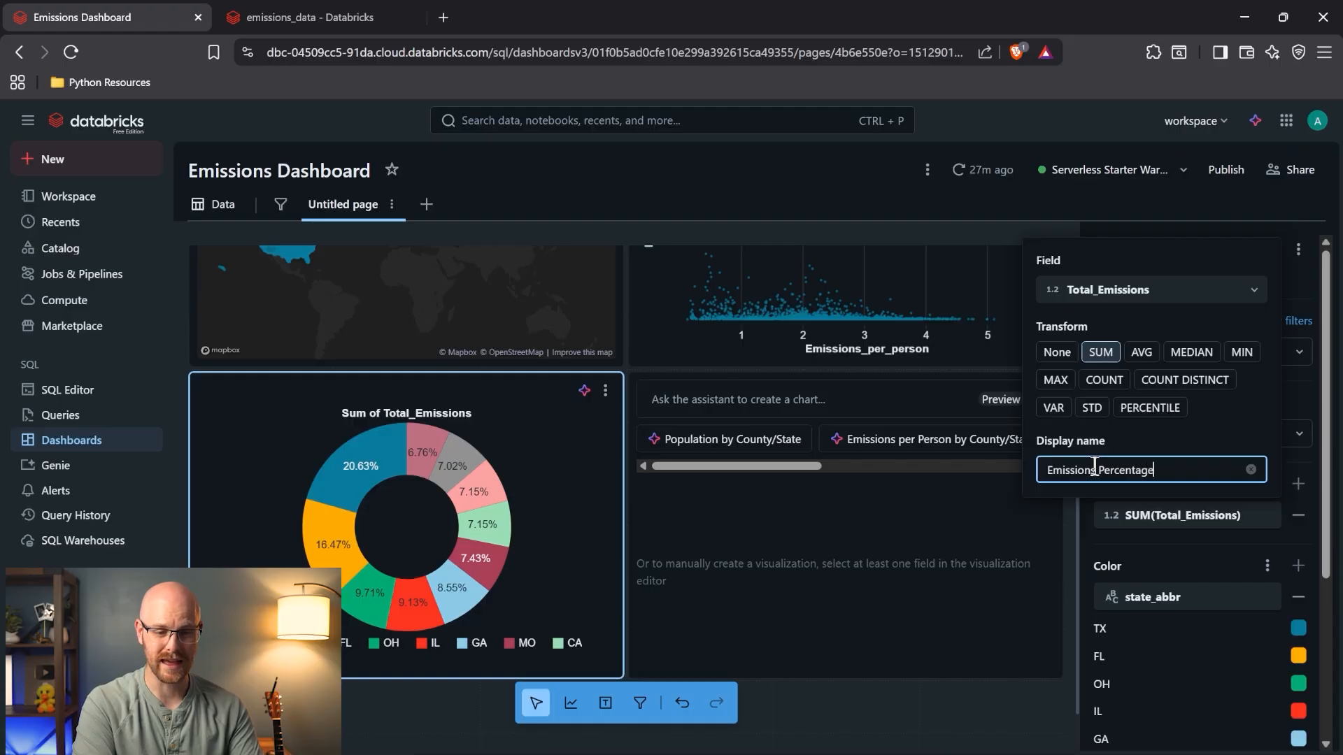
left_click(1219, 221)
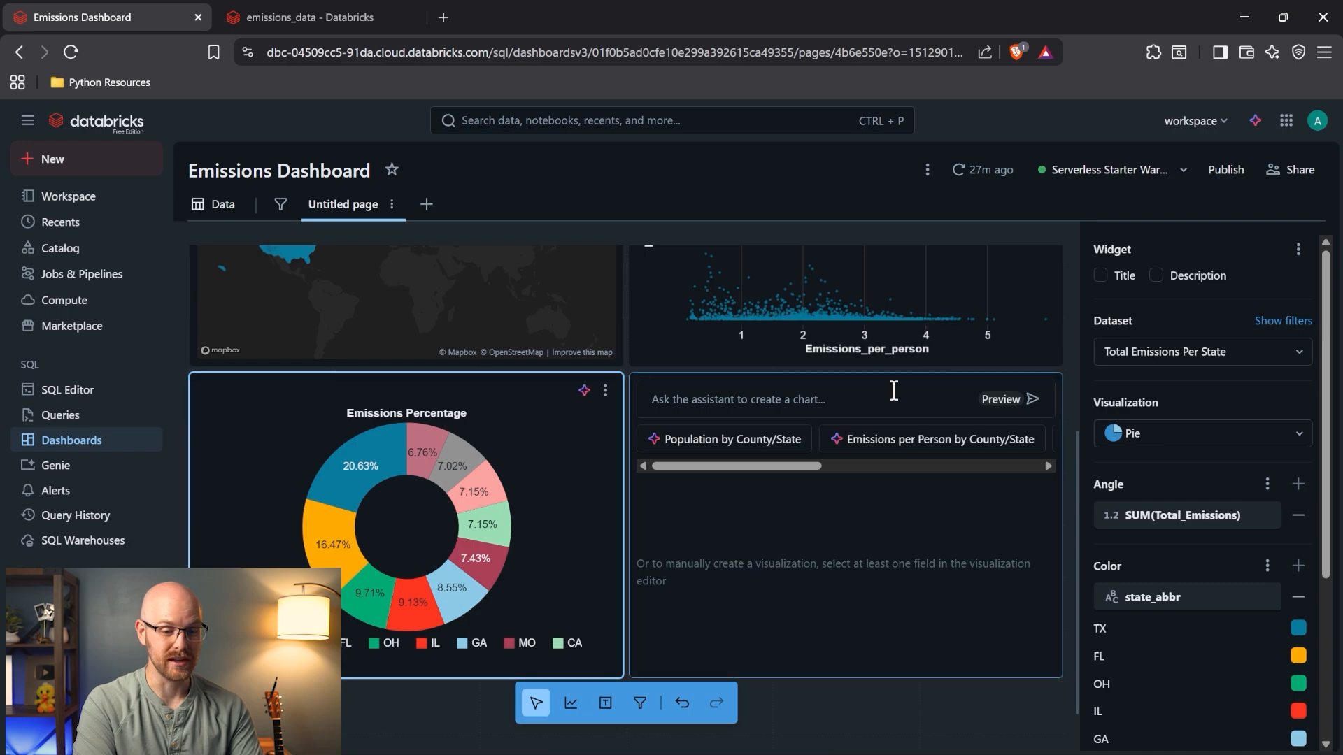
- Turn on a pie chart description, type its opening text, and go to the SQL Editor
left_click(1156, 277)
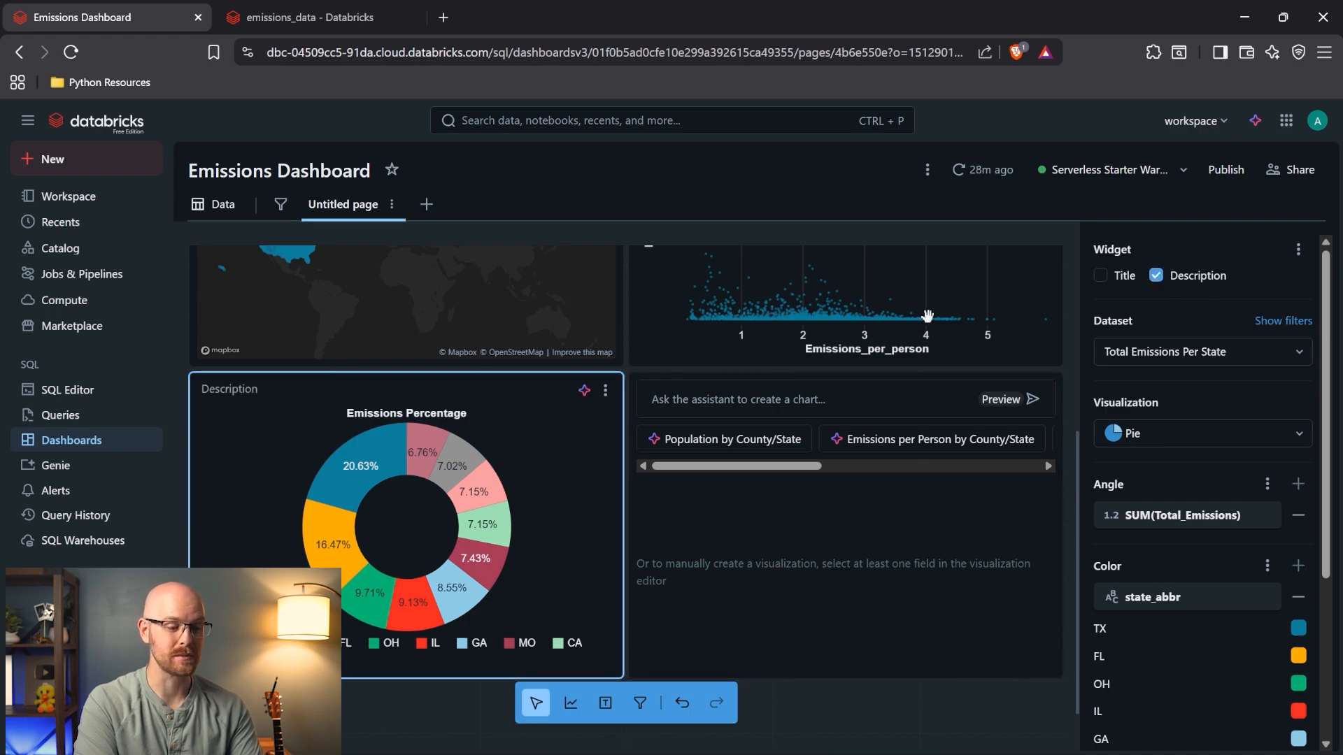
type("Top")
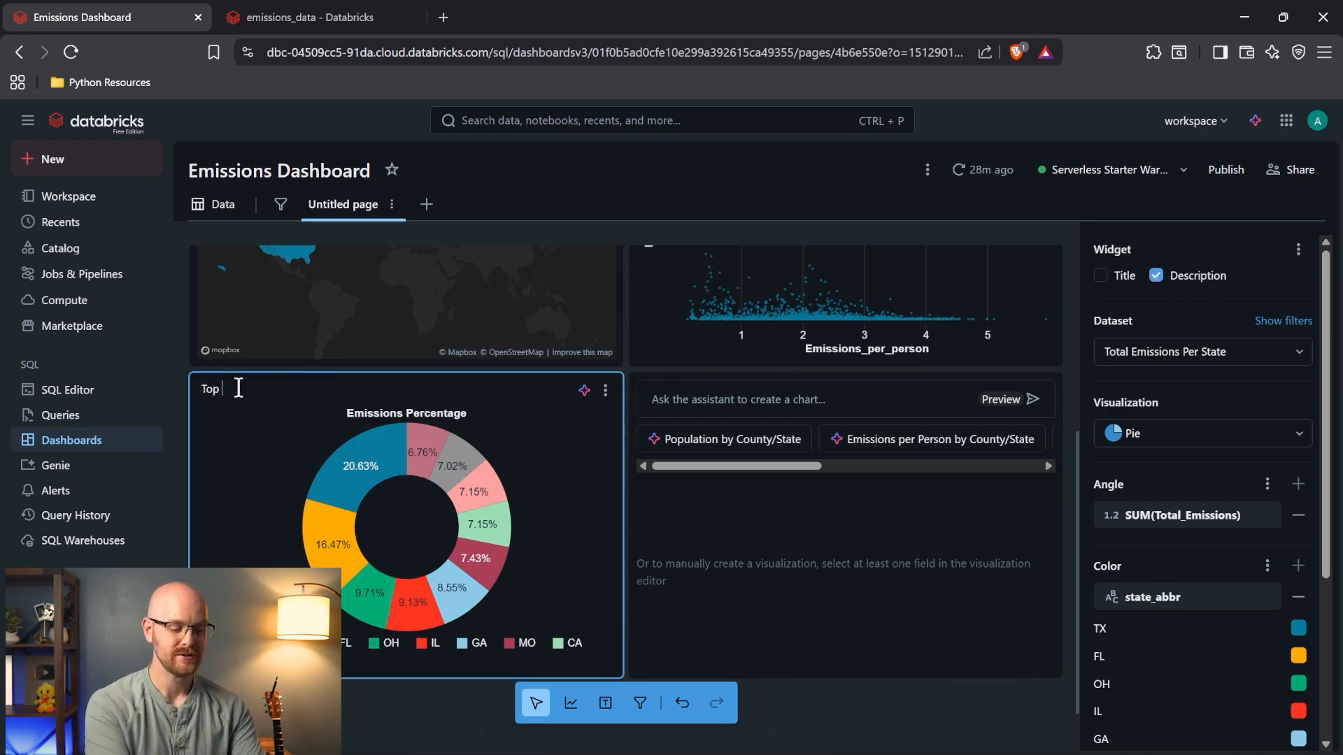
key("BackSpace")
type("The")
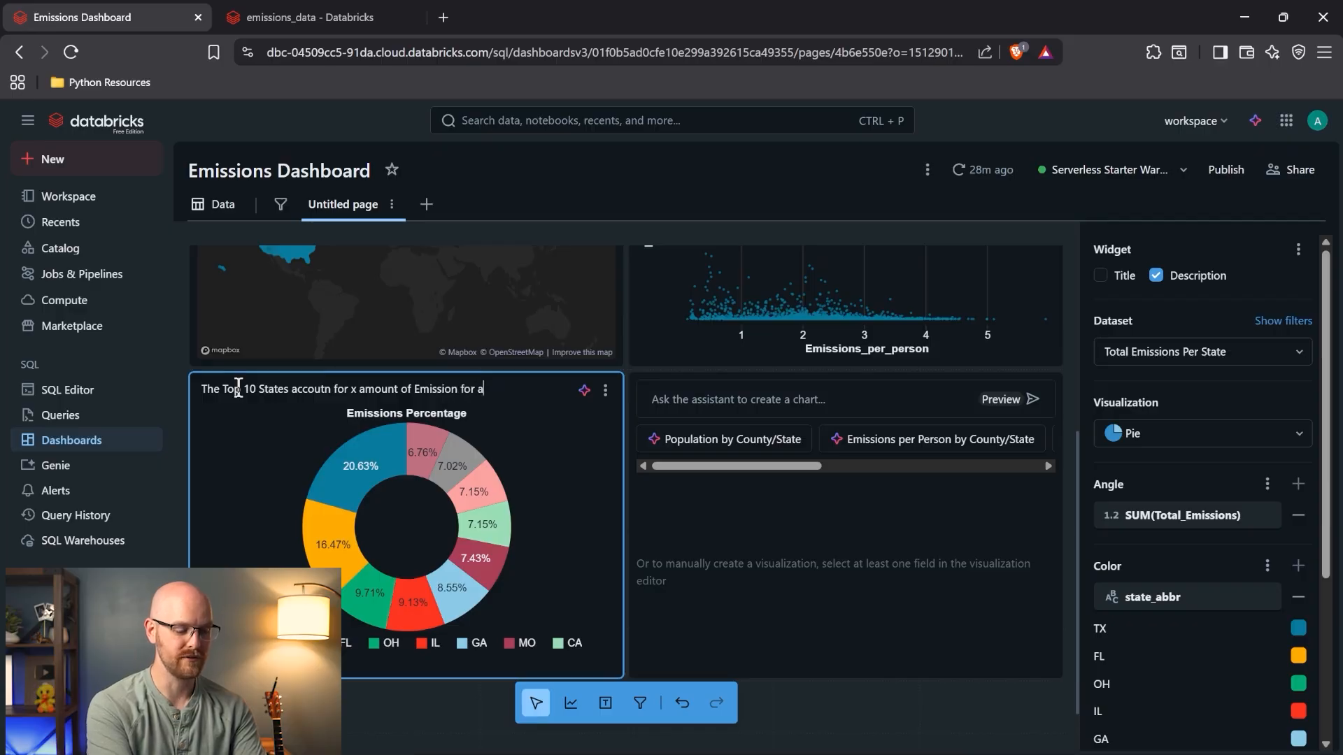
type("UIS")
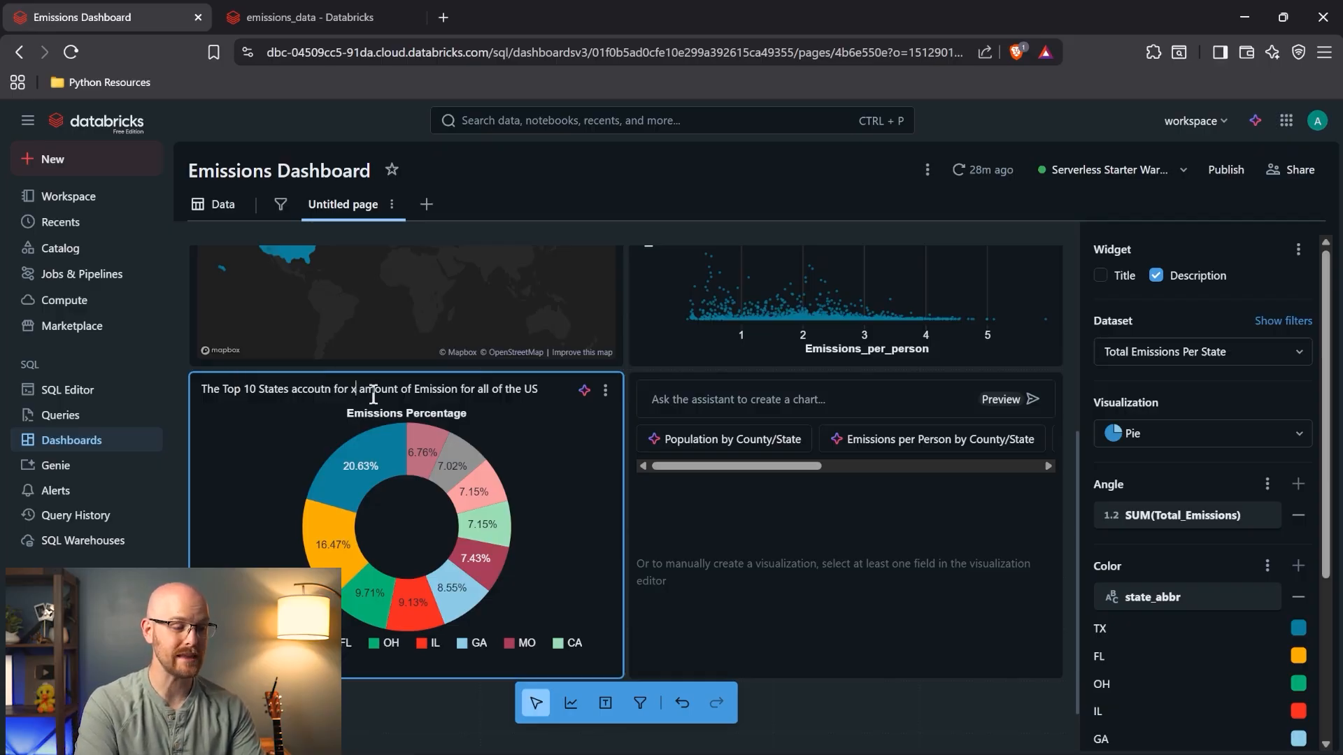
left_click(81, 398)
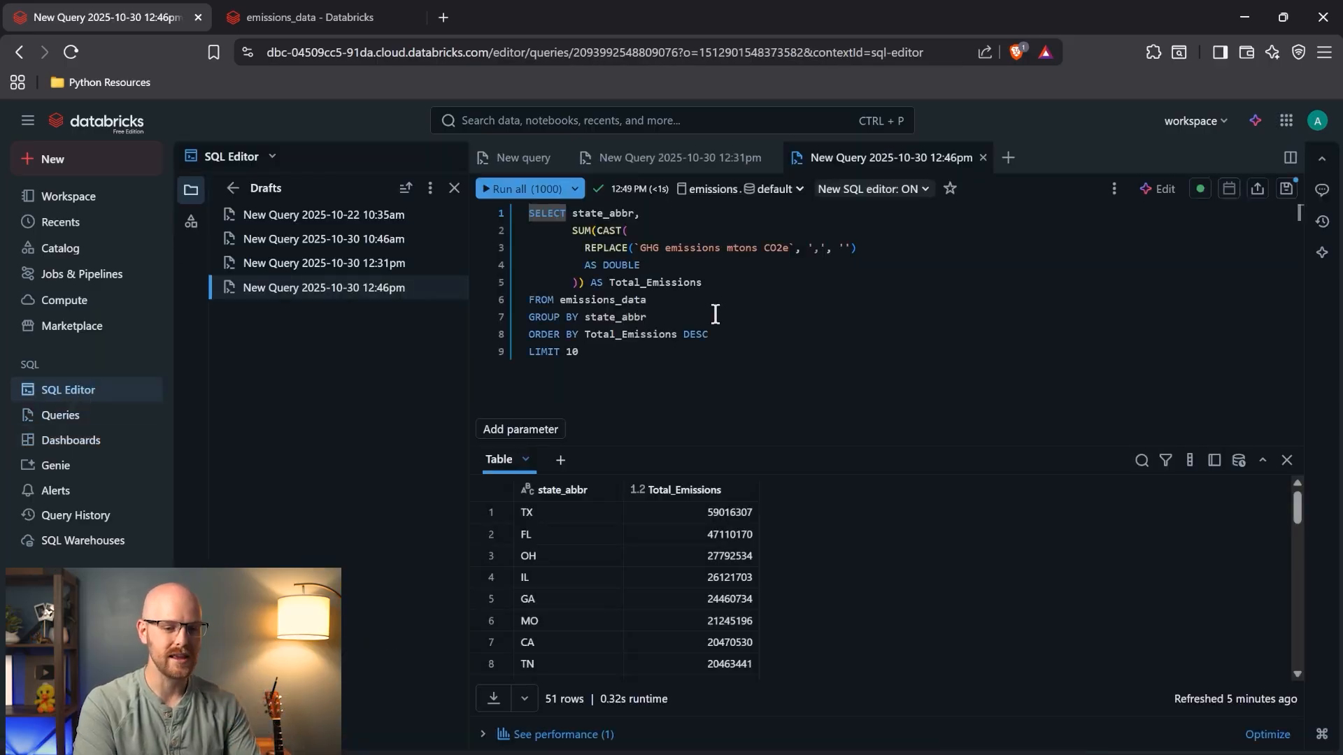
- Paste the top-10 query into the Assistant and ask for these states' share of the whole country
left_click(1254, 122)
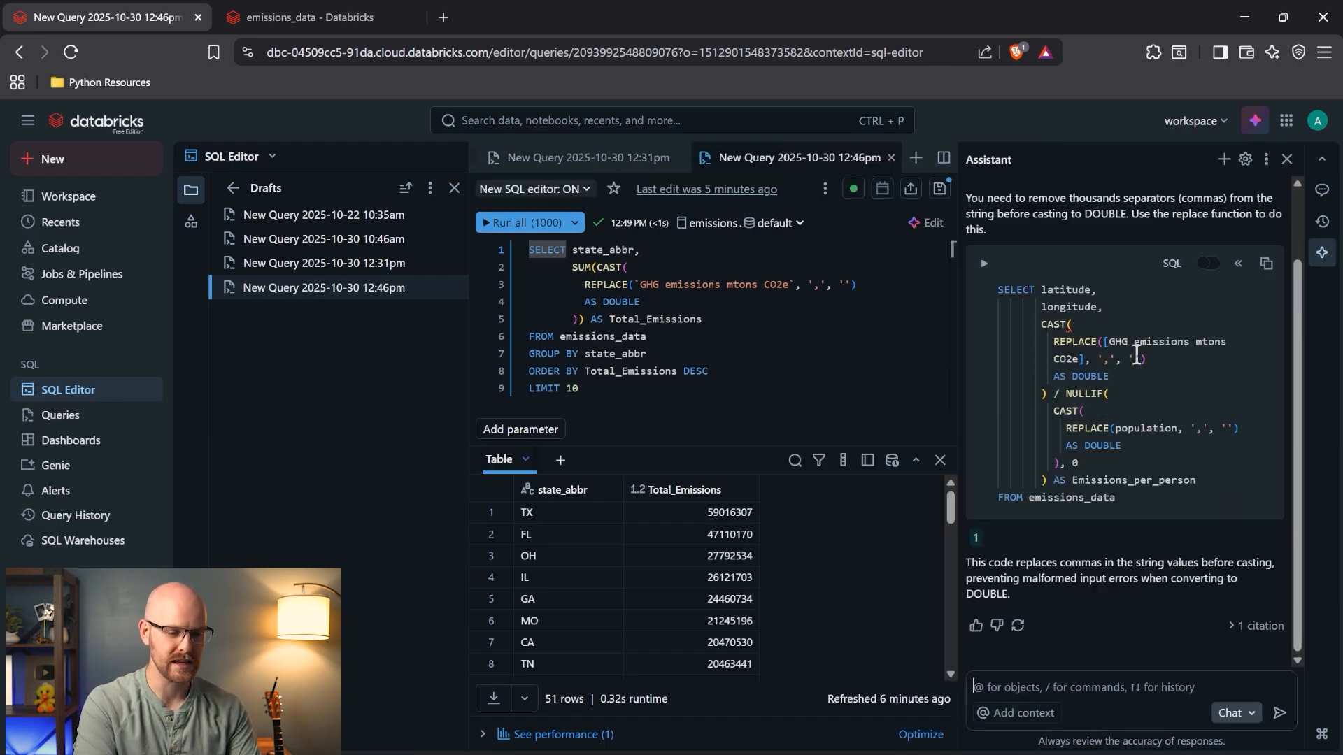
left_click(647, 336)
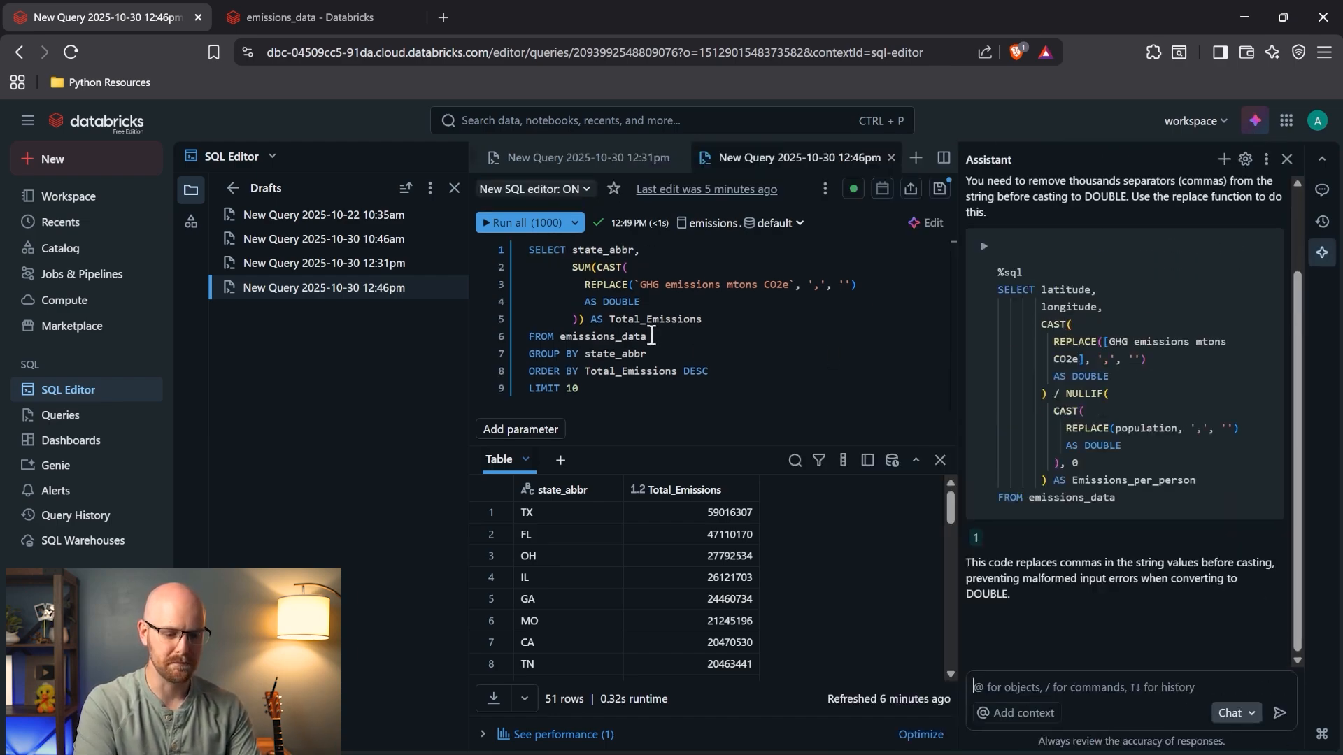
key("ctrl+a")
key("ctrl+c")
left_click(1067, 687)
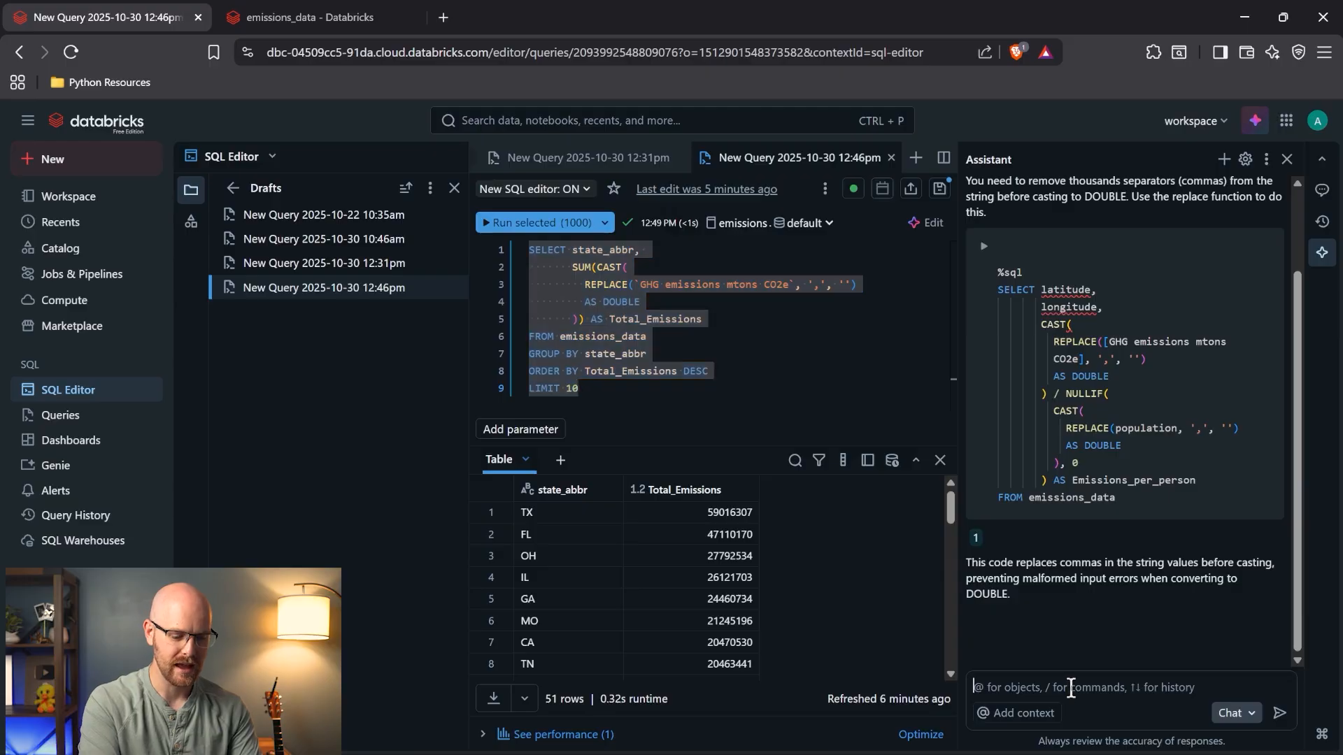
key("ctrl+v")
key("shift+Return")
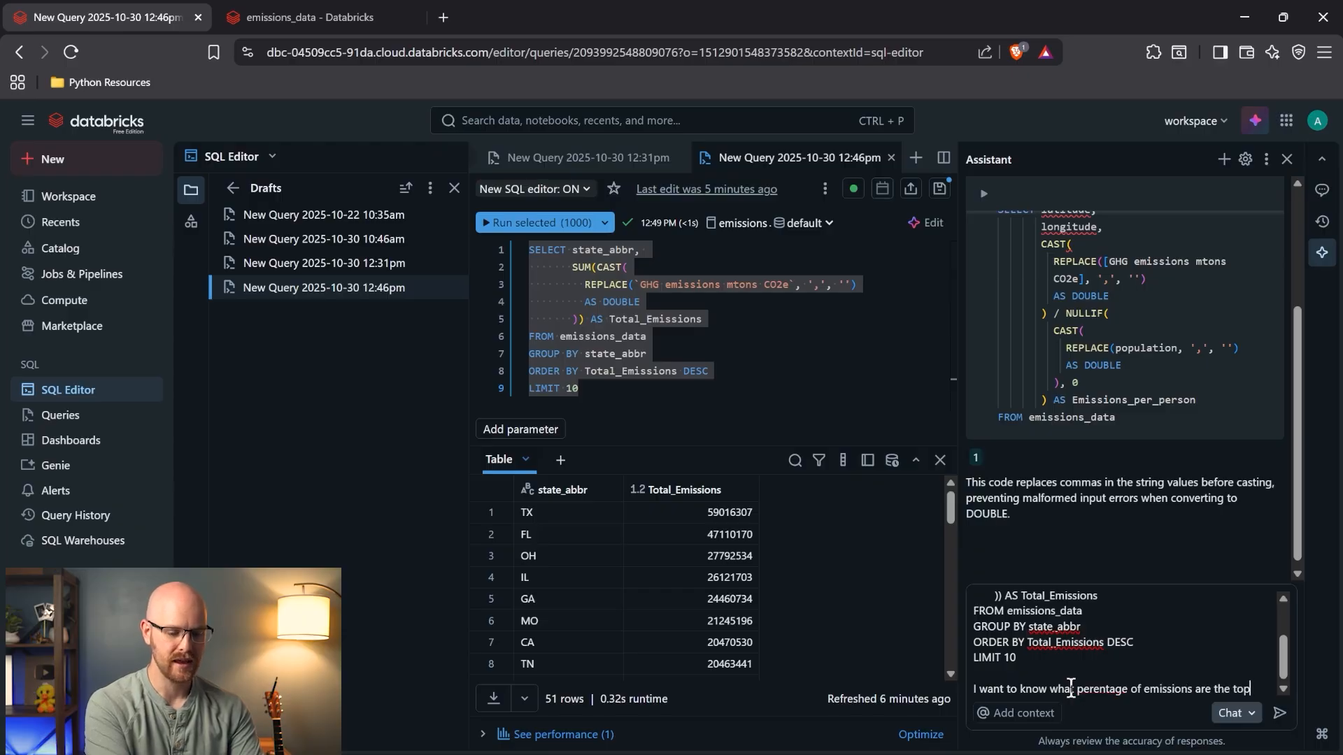
type("states for the who")
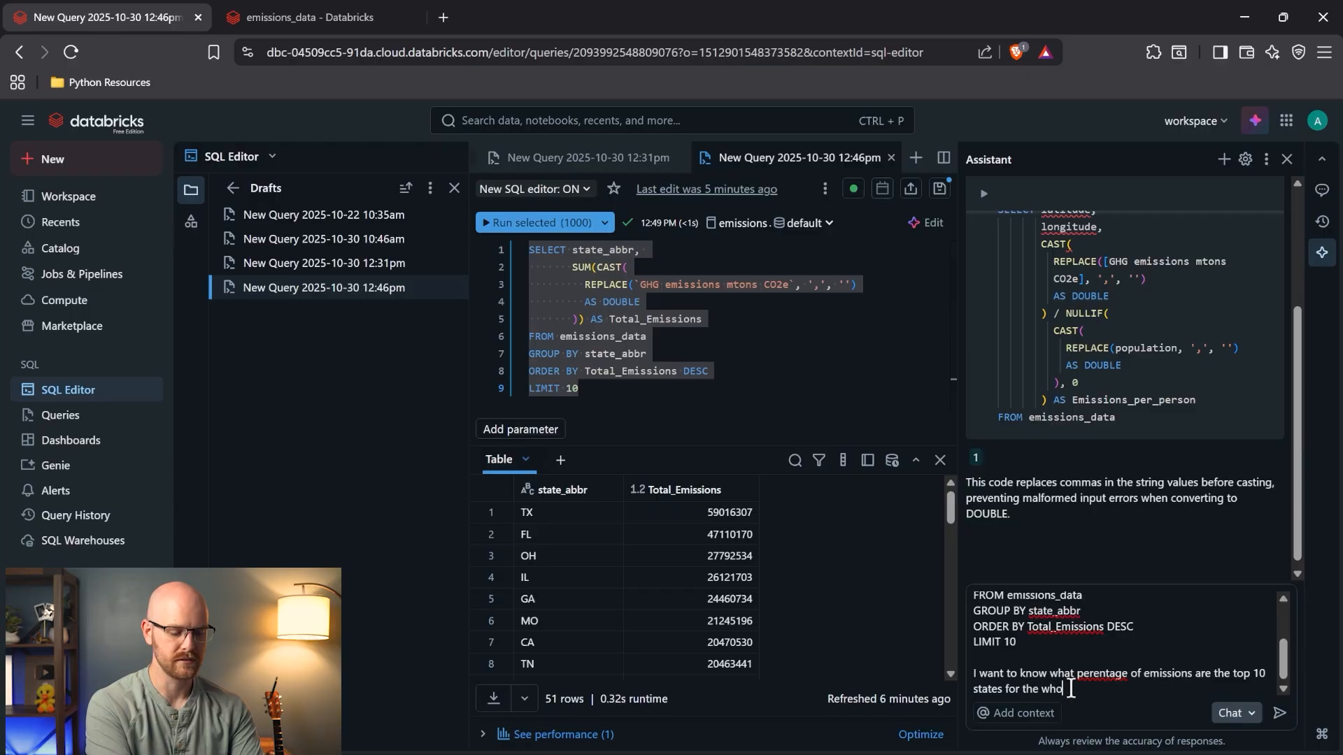
type("le country")
key("Return")
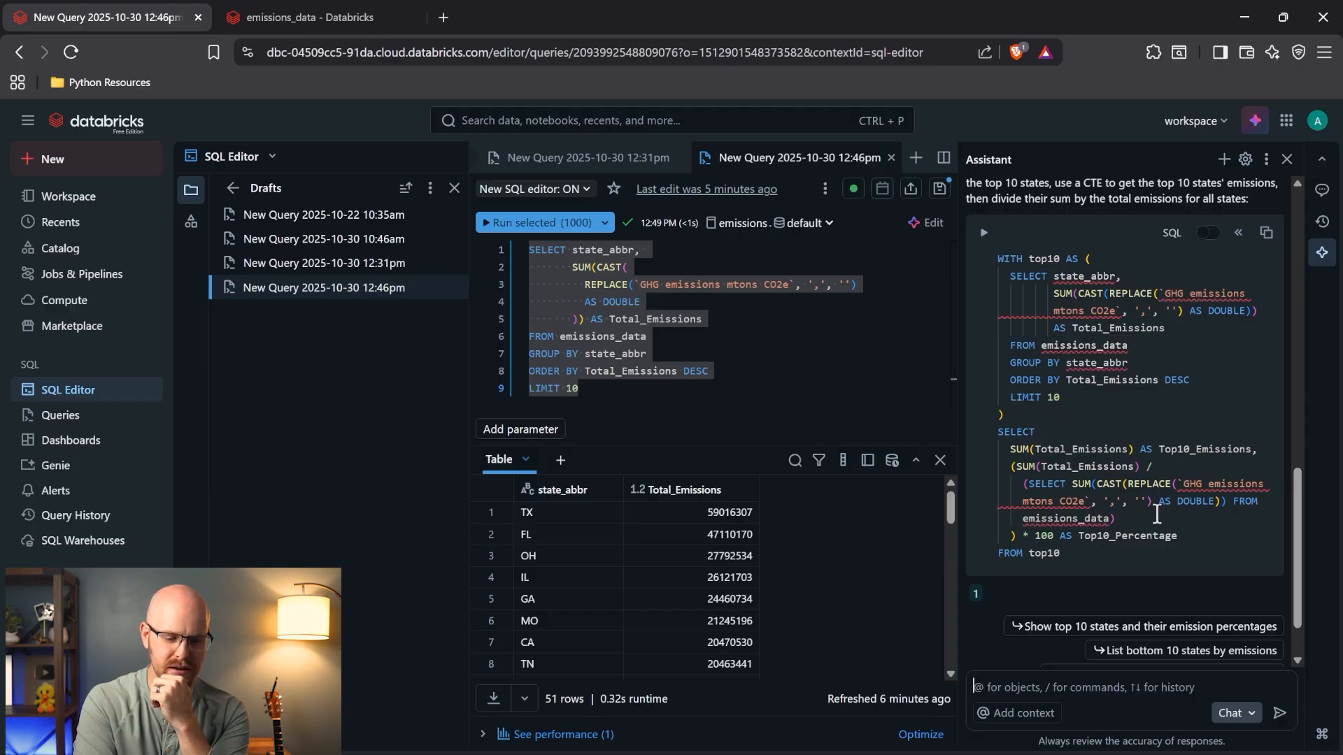
- Select the Assistant's suggested SQL and create a new blank query
left_click(1096, 546)
key("ctrl+a")
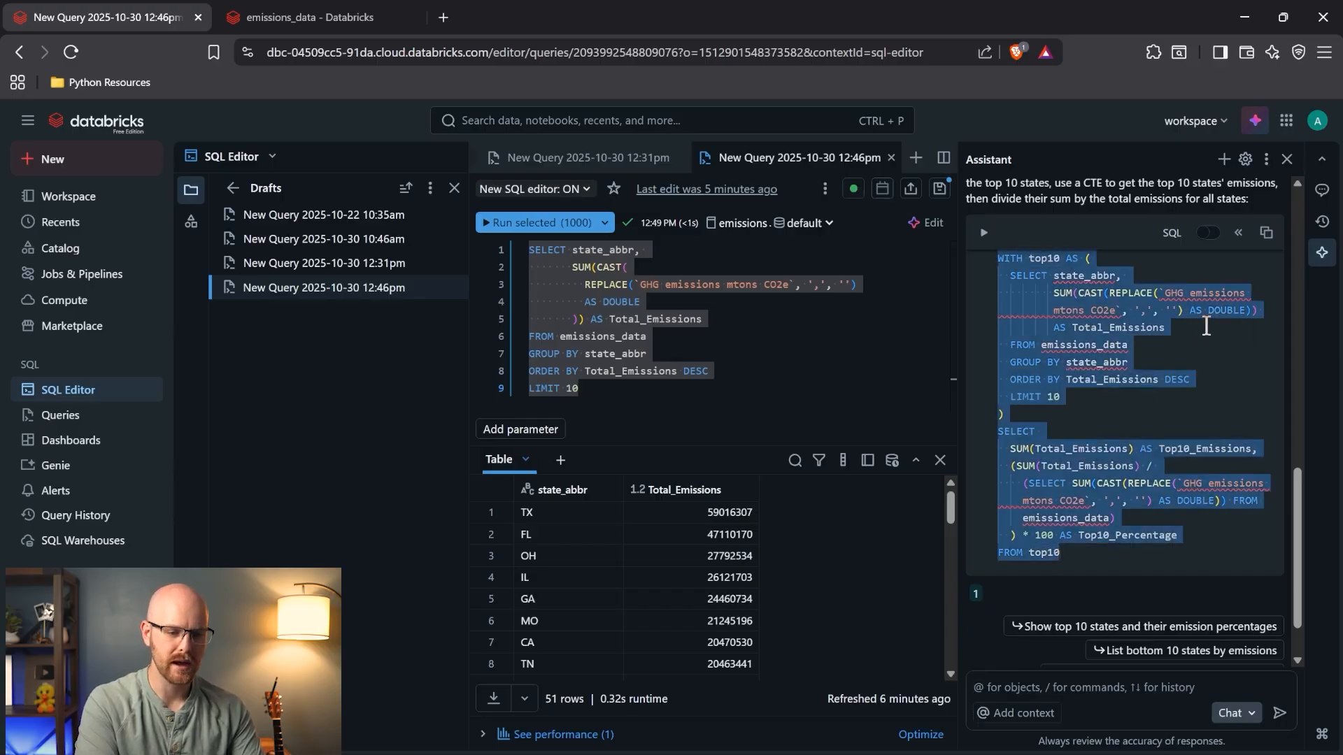
left_click(915, 159)
left_click(938, 197)
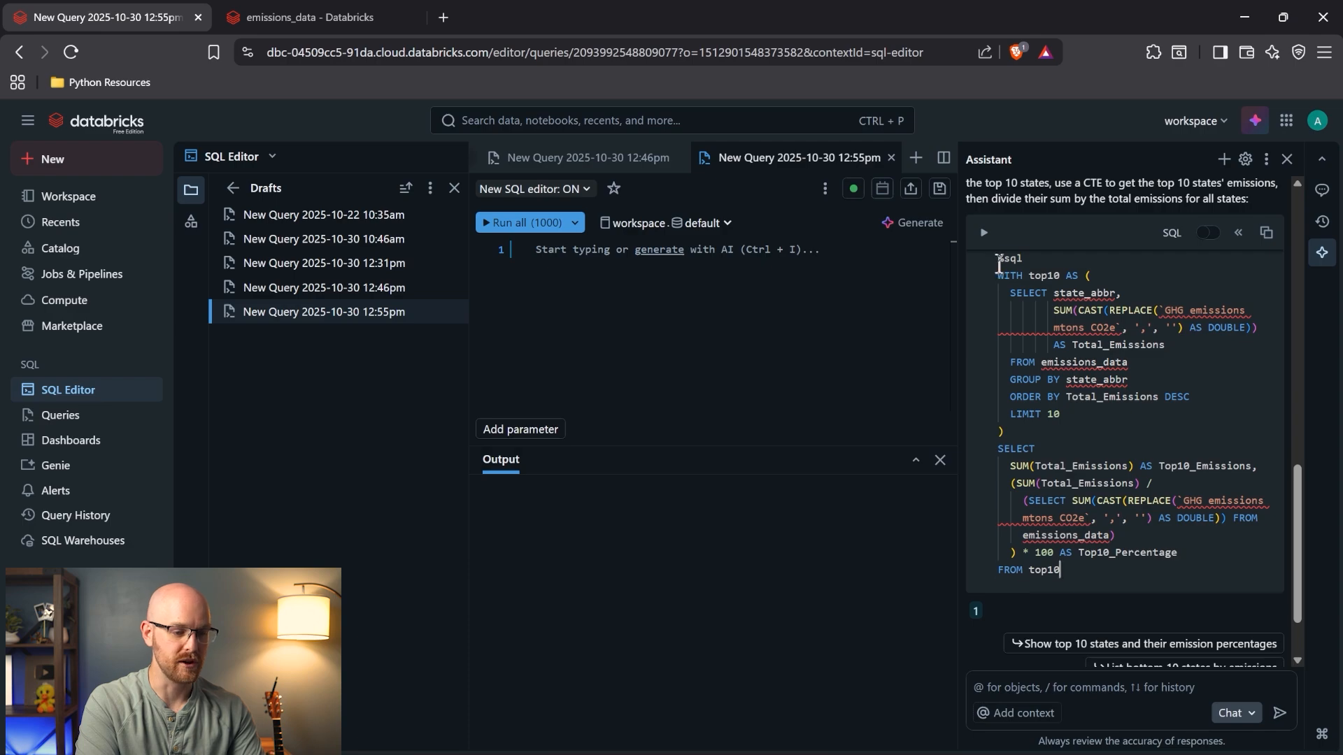
- Paste the Assistant's query into the editor on the emissions catalog's default schema and run it
left_click_drag(999, 265, 1060, 570)
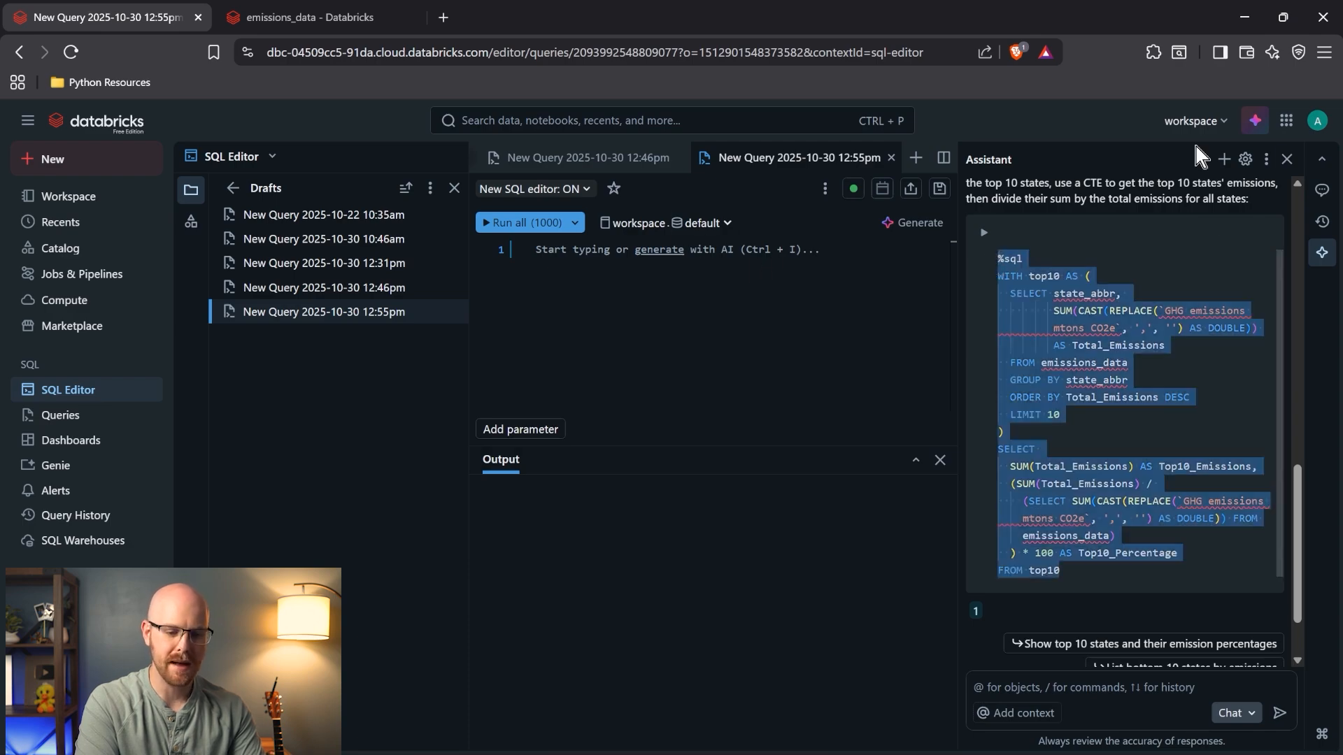
left_click(1287, 160)
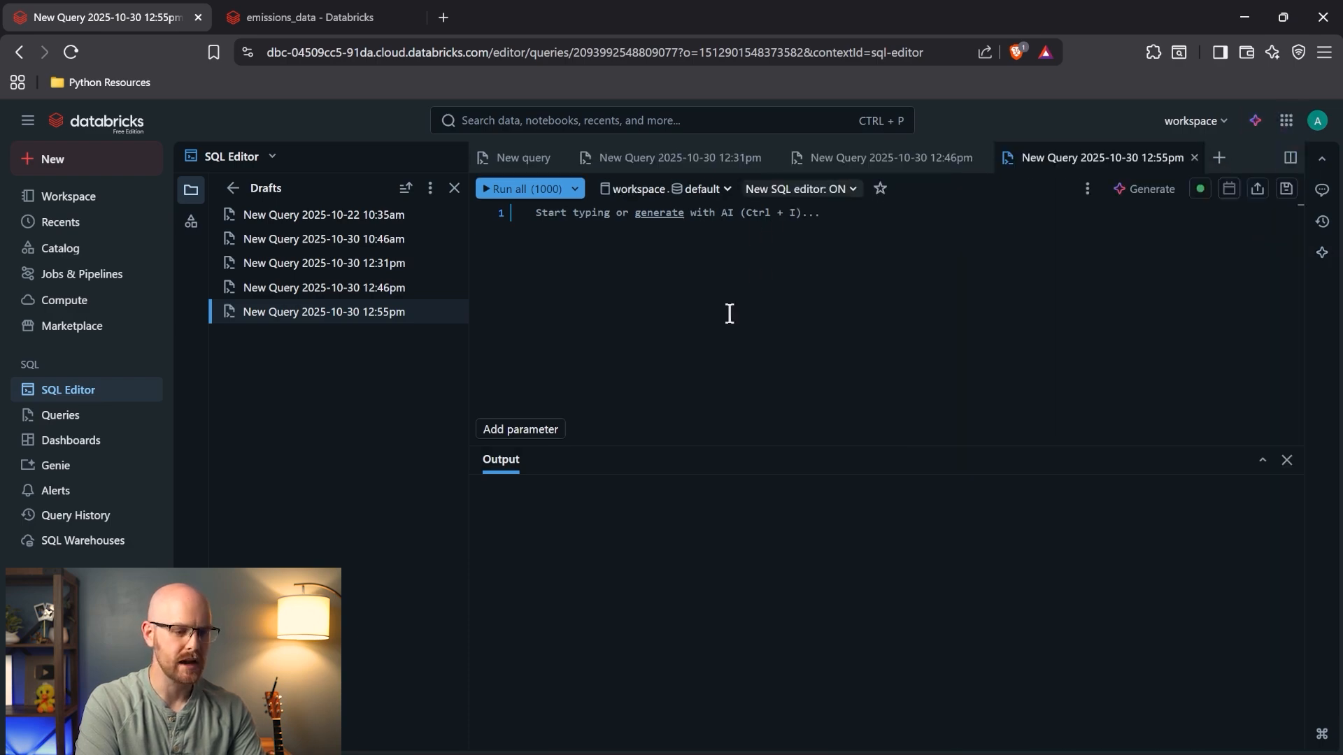
left_click(661, 189)
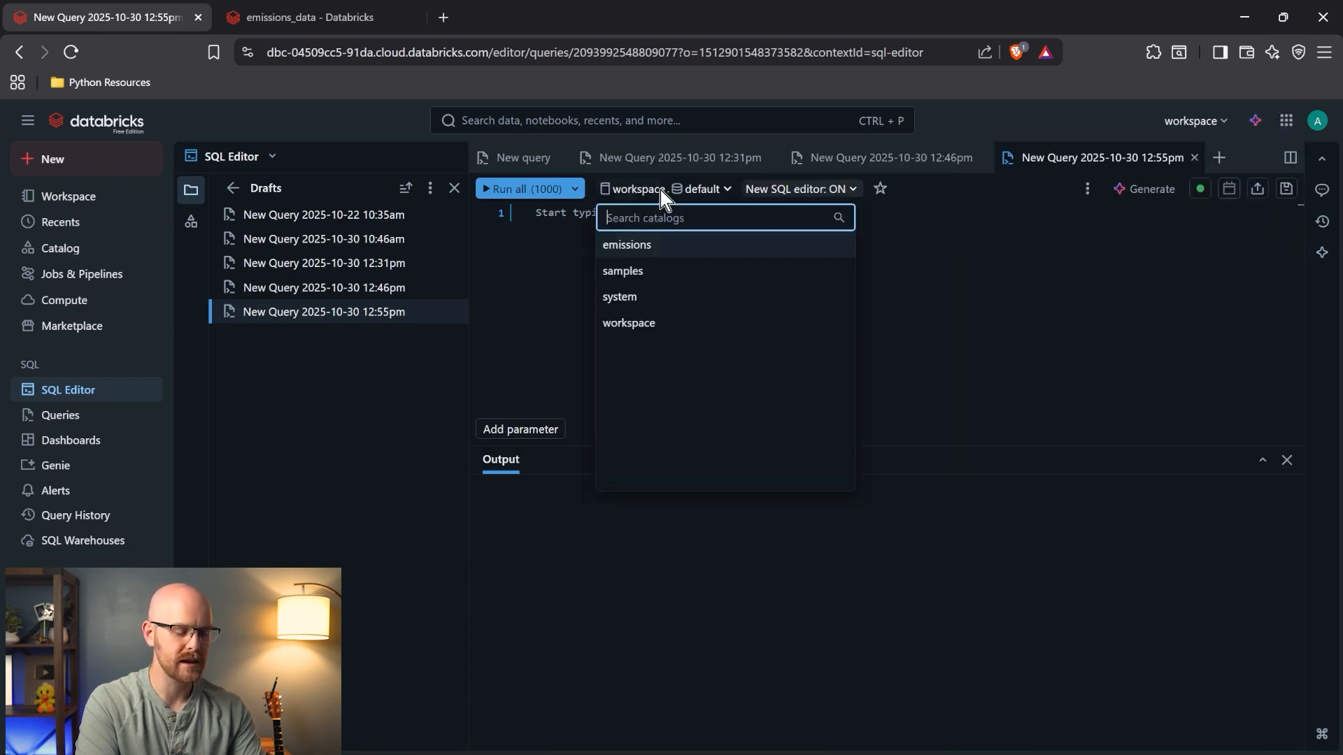
left_click(664, 251)
left_click(725, 244)
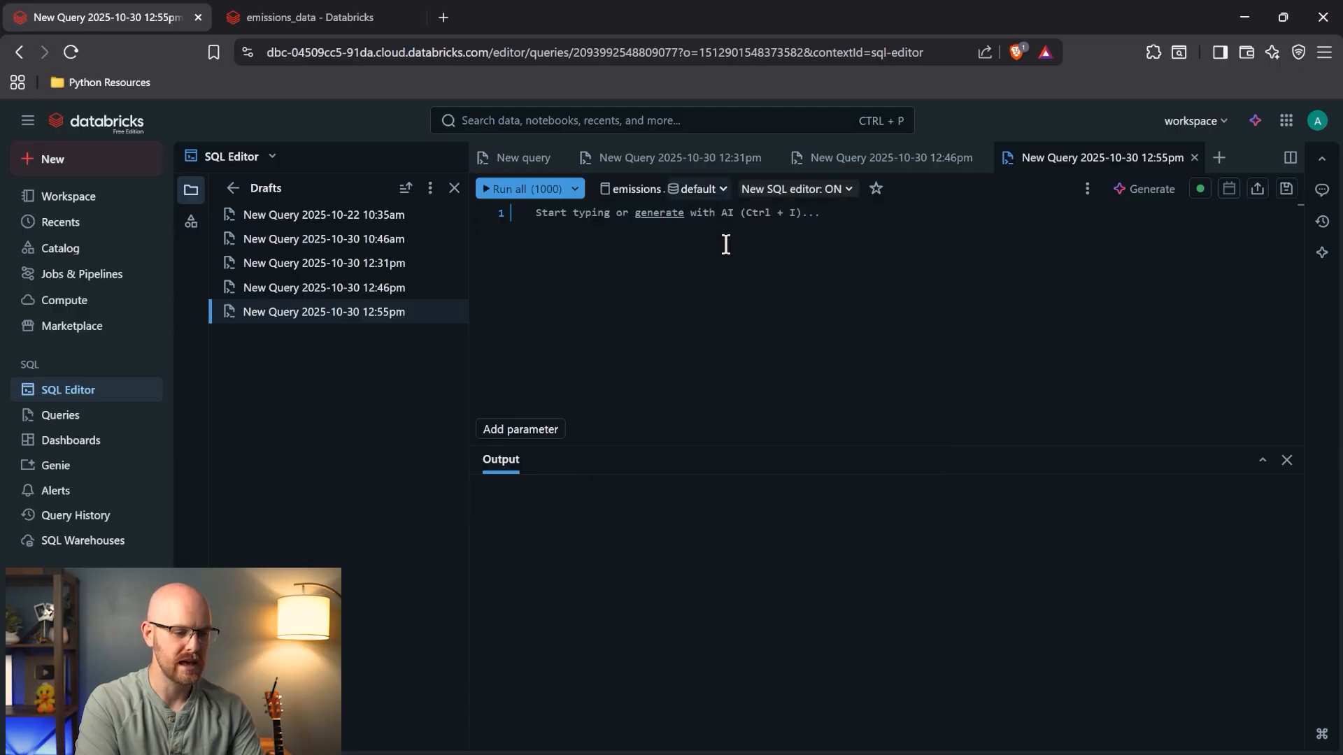
key("ctrl+v")
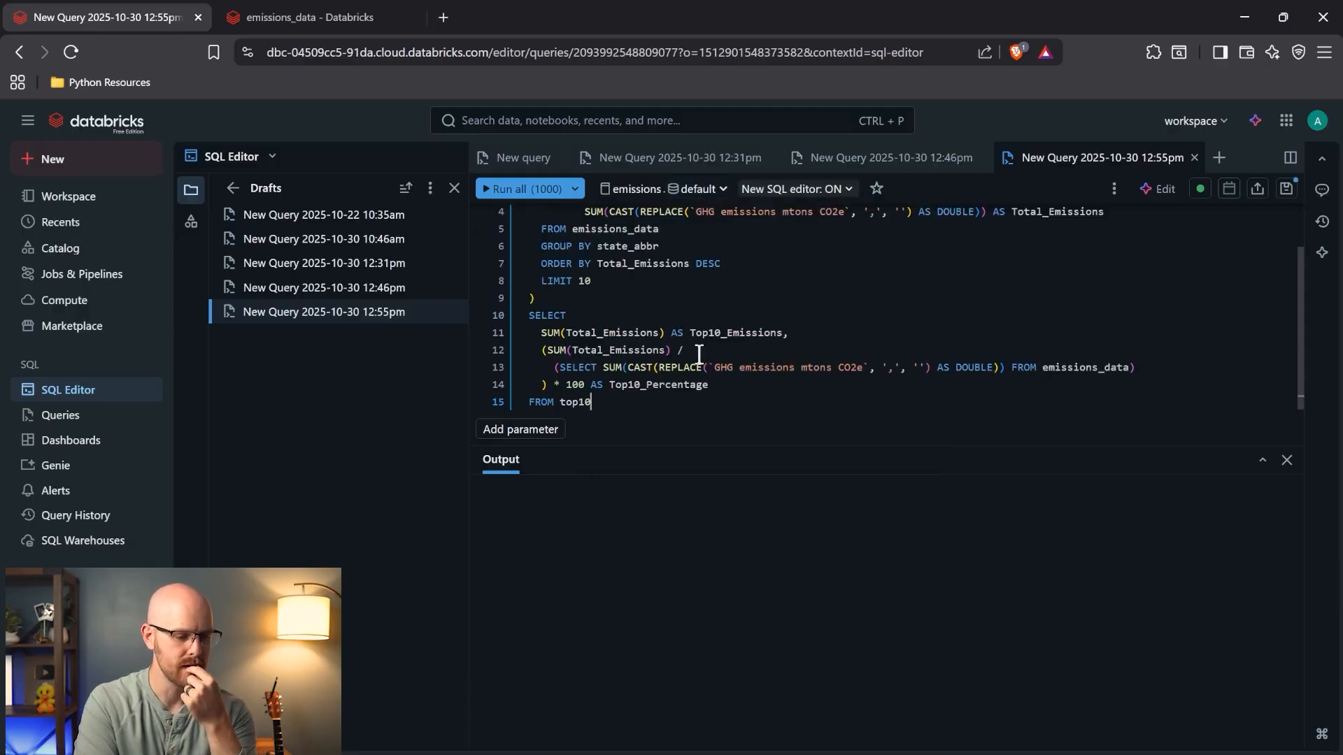
left_click(521, 190)
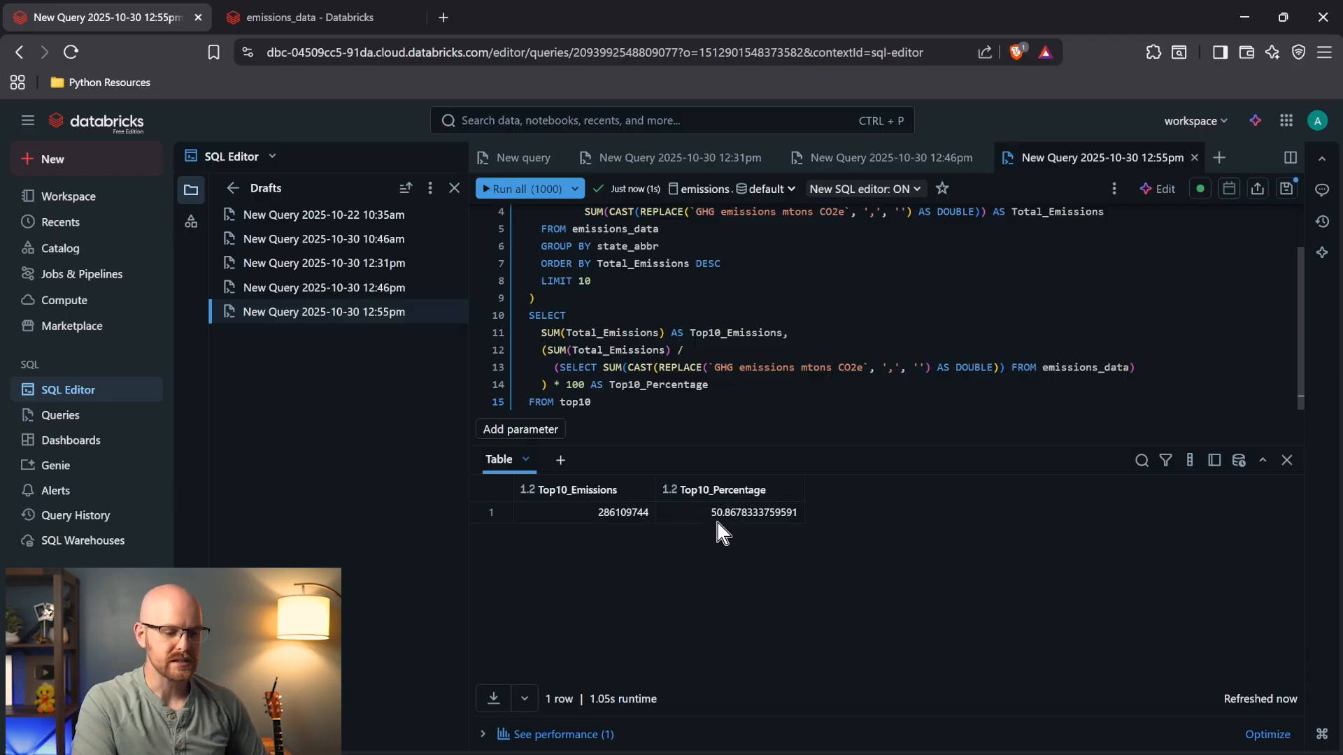
- Delete the %sql prefix and the empty first line from the query
scroll(759, 385, "up", 2)
scroll(759, 386, "up", 1)
scroll(760, 385, "down", 2)
scroll(760, 385, "up", 1)
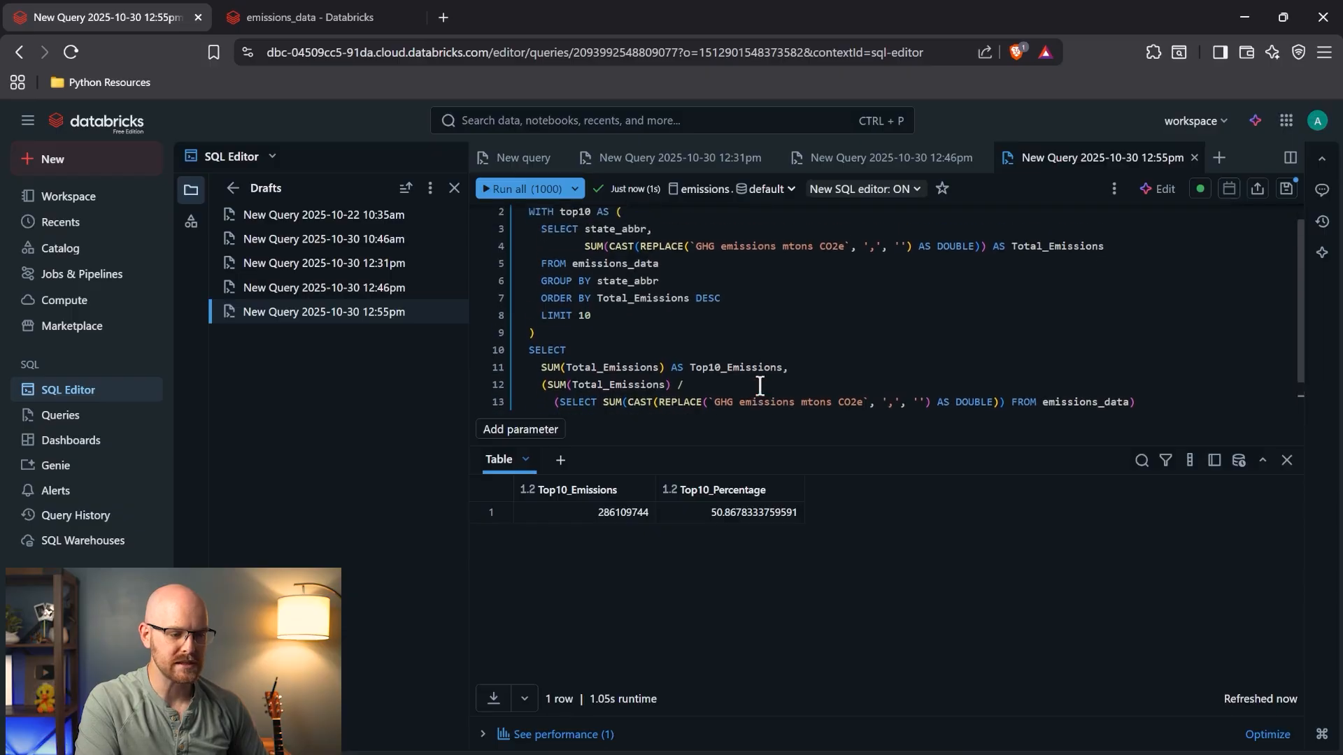
scroll(760, 385, "up", 1)
left_click_drag(533, 214, 555, 216)
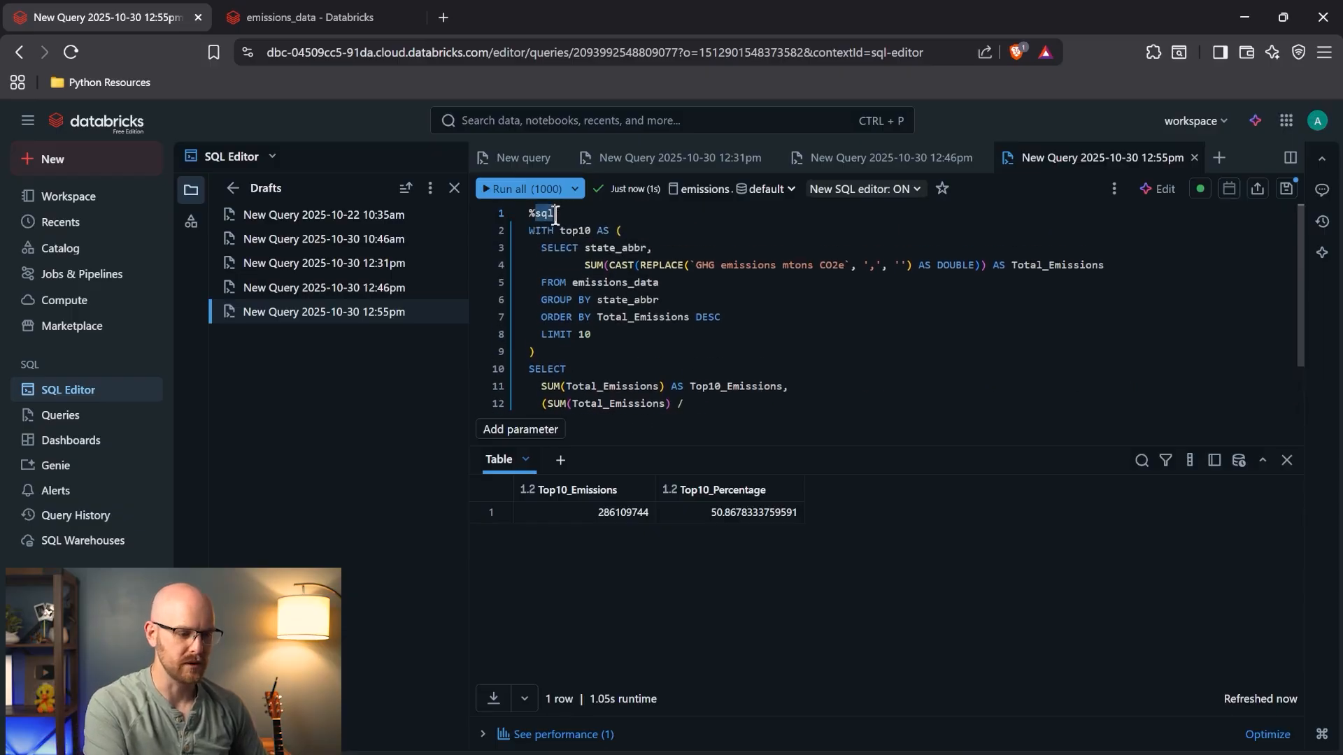
key("BackSpace")
key("Delete")
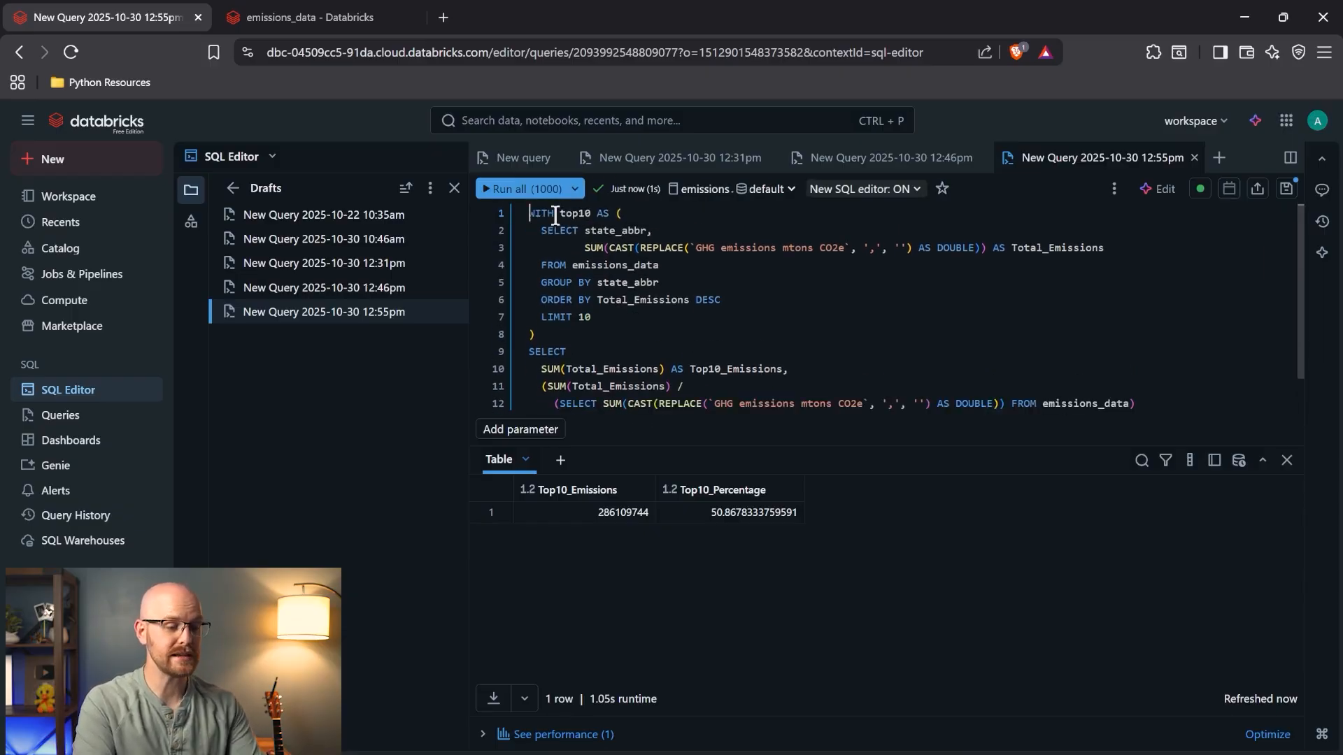
- Inspect the top10 CTE, its state_abbr column, and the outer SELECT and FROM
double_click(575, 213)
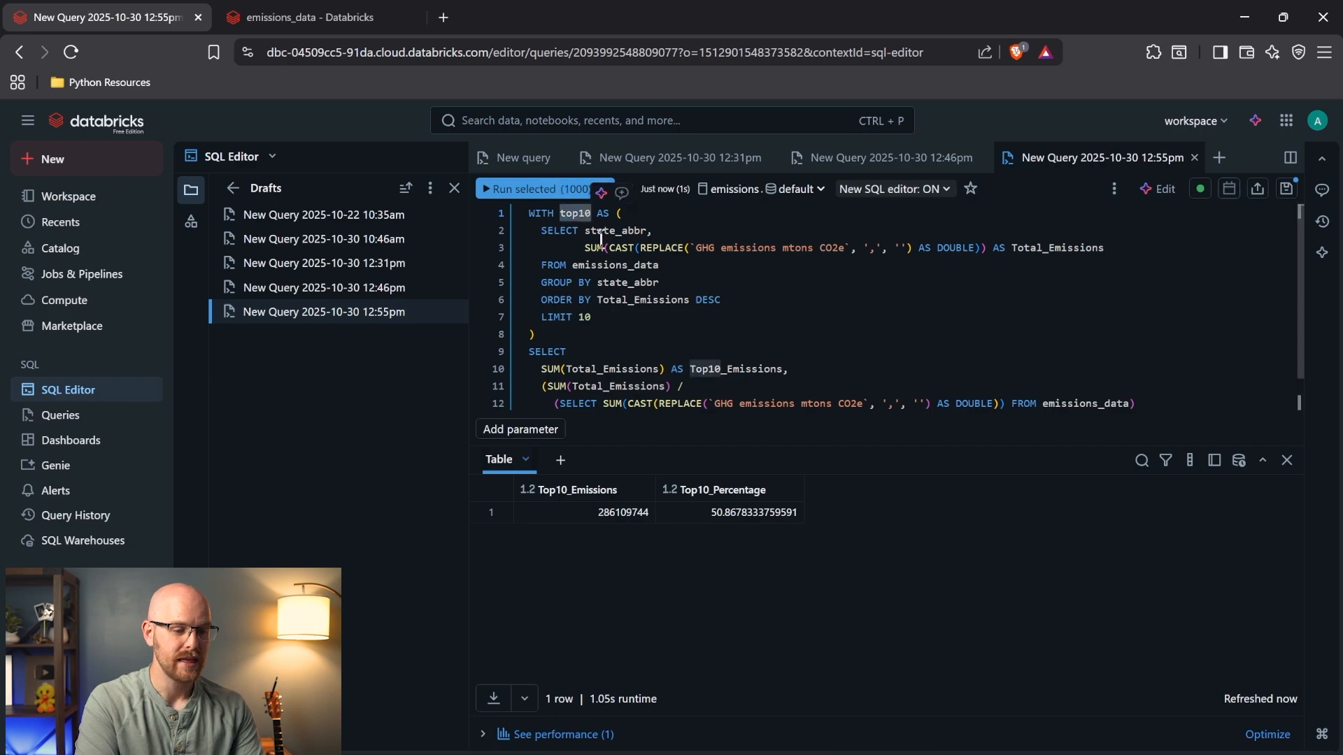
double_click(600, 233)
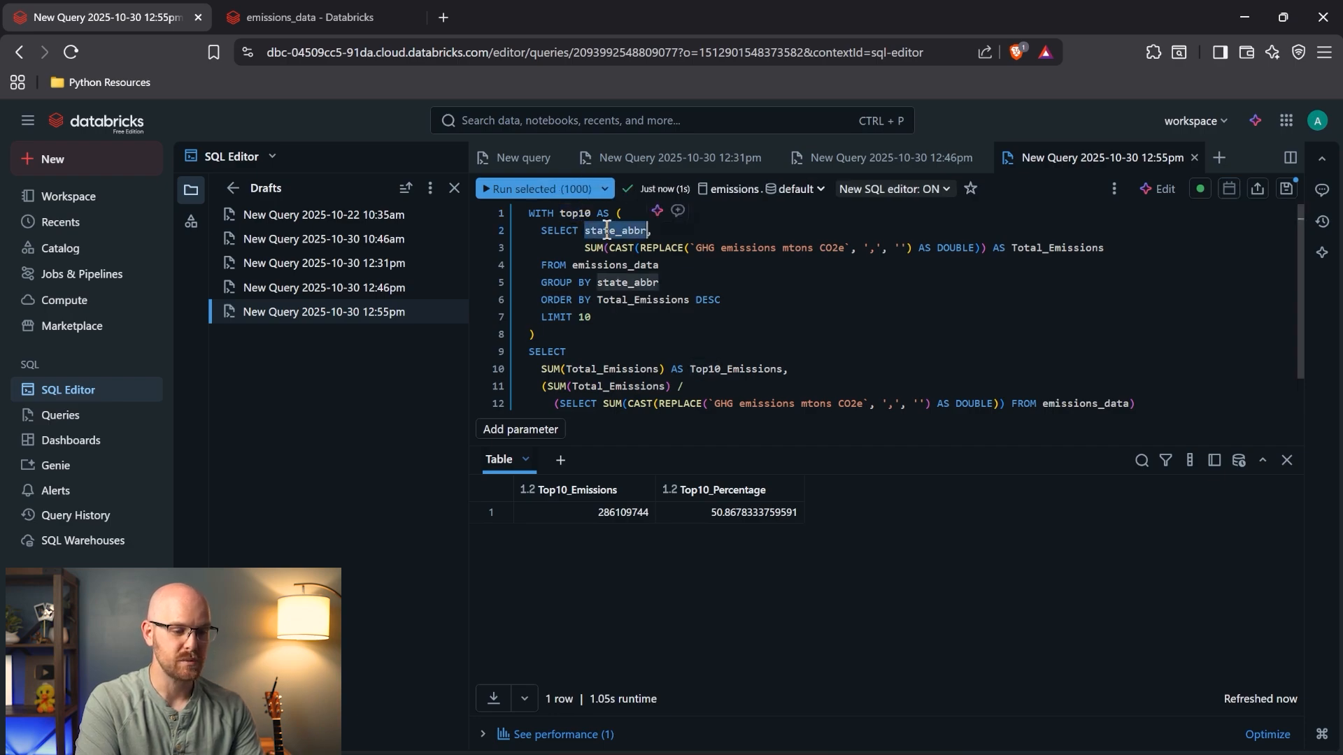
left_click_drag(540, 231, 608, 319)
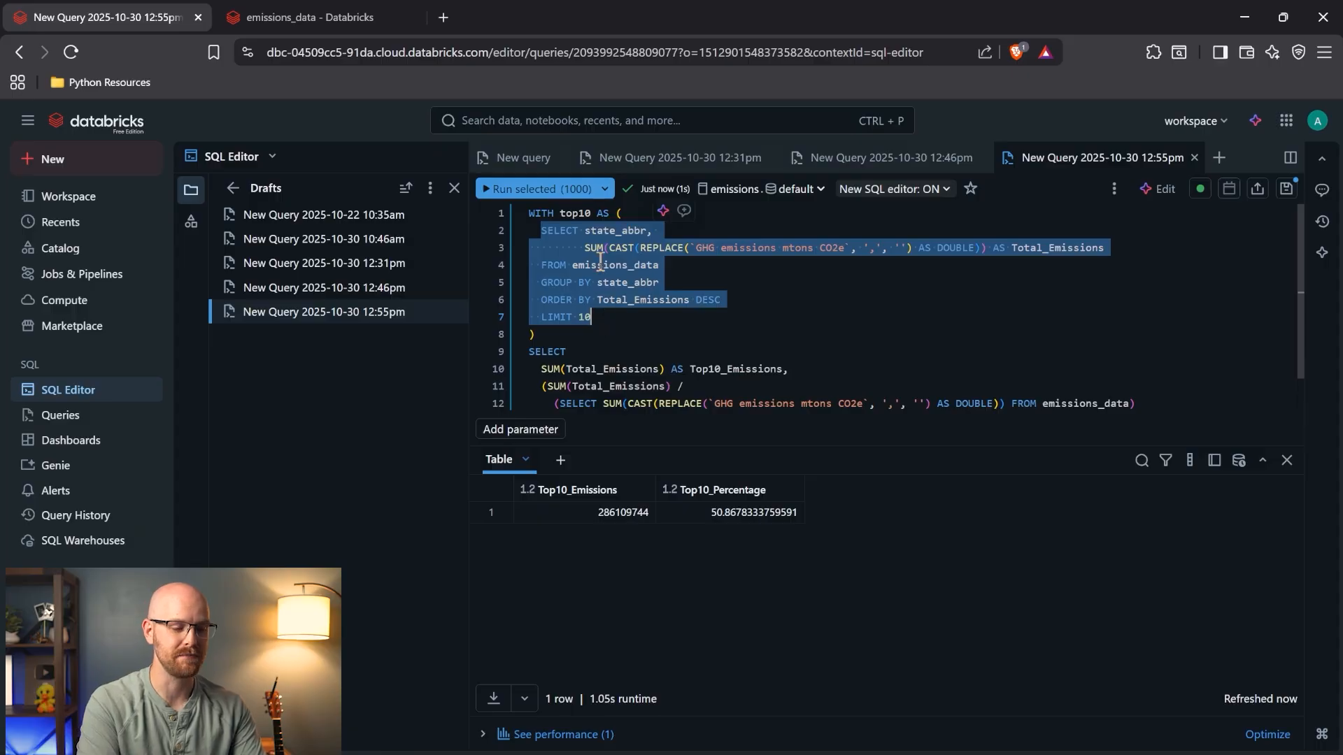
scroll(587, 329, "down", 1)
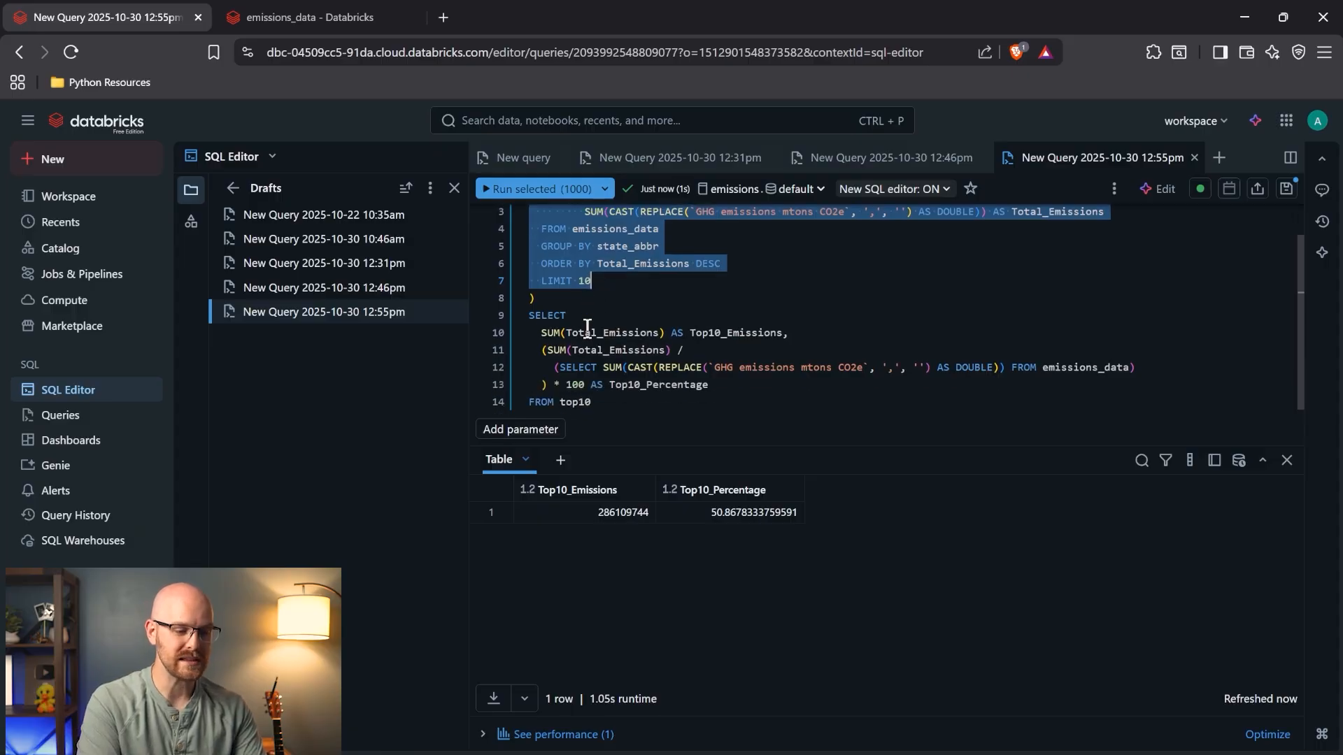
double_click(550, 316)
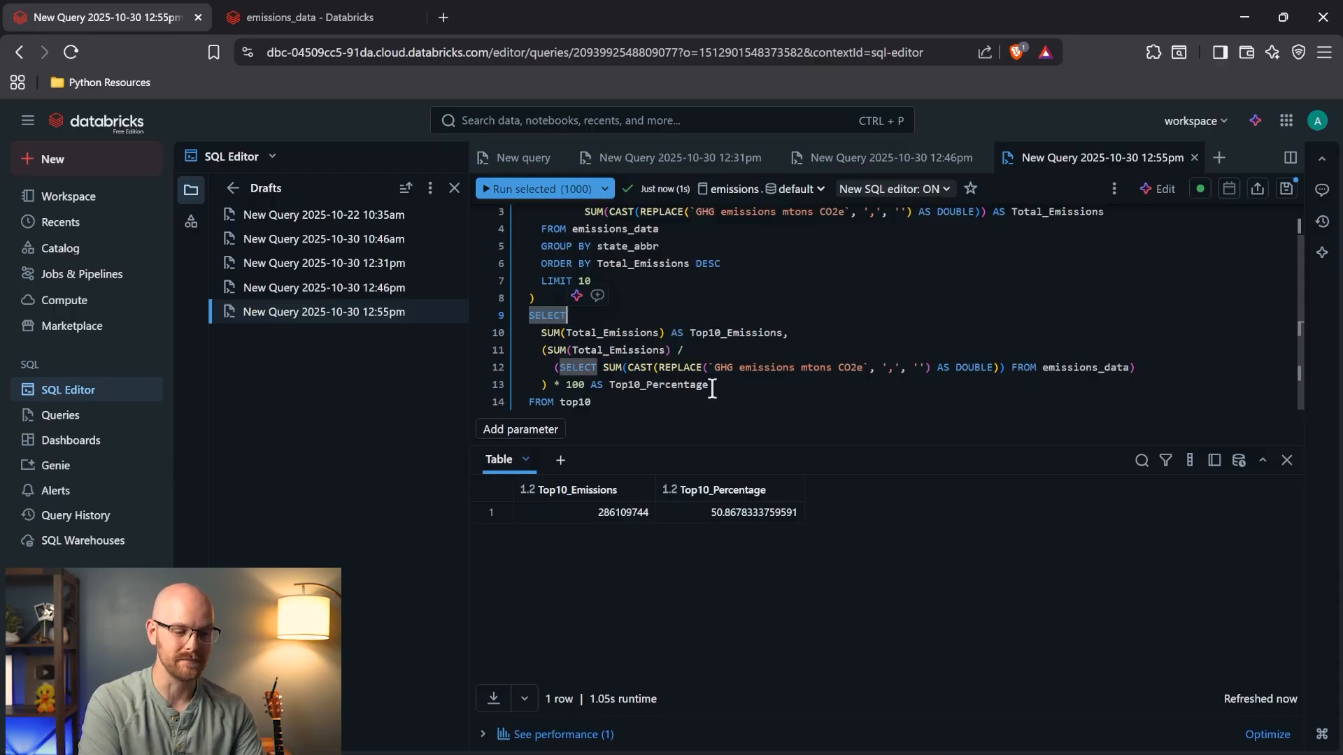
left_click(560, 369)
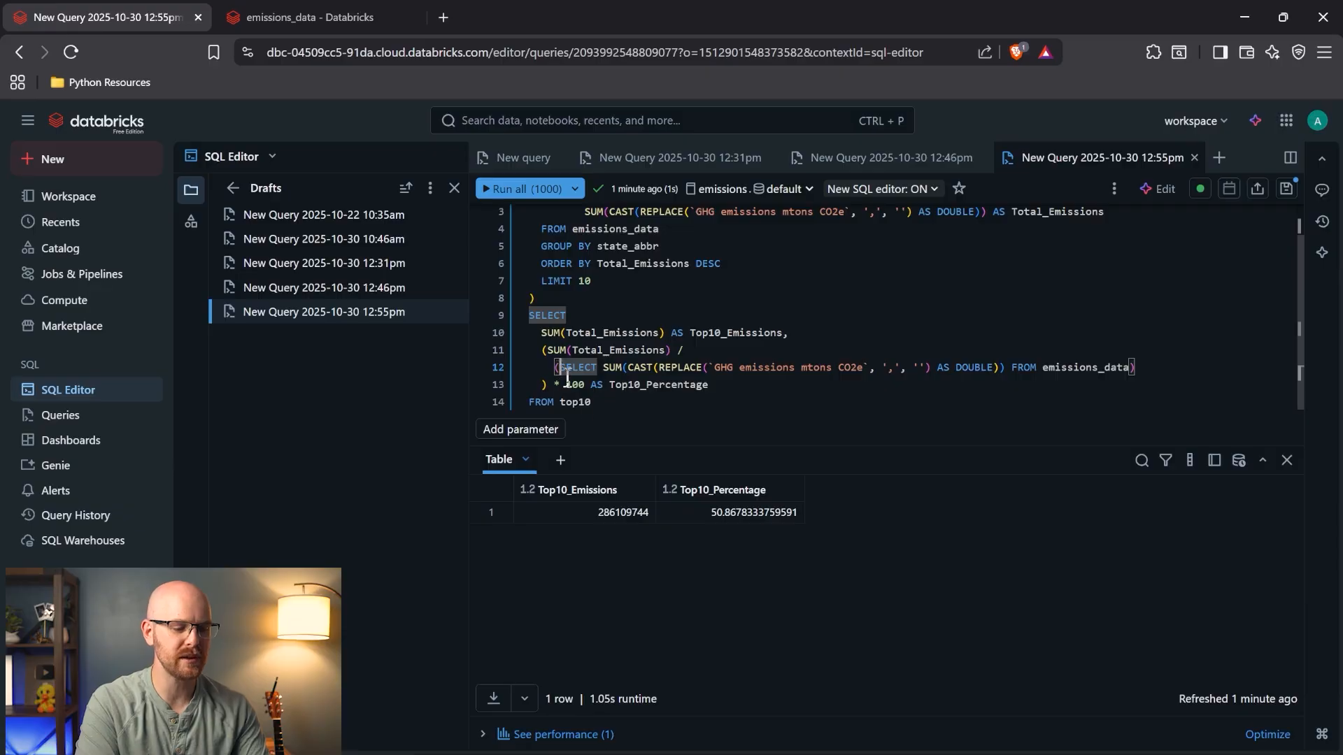
double_click(585, 405)
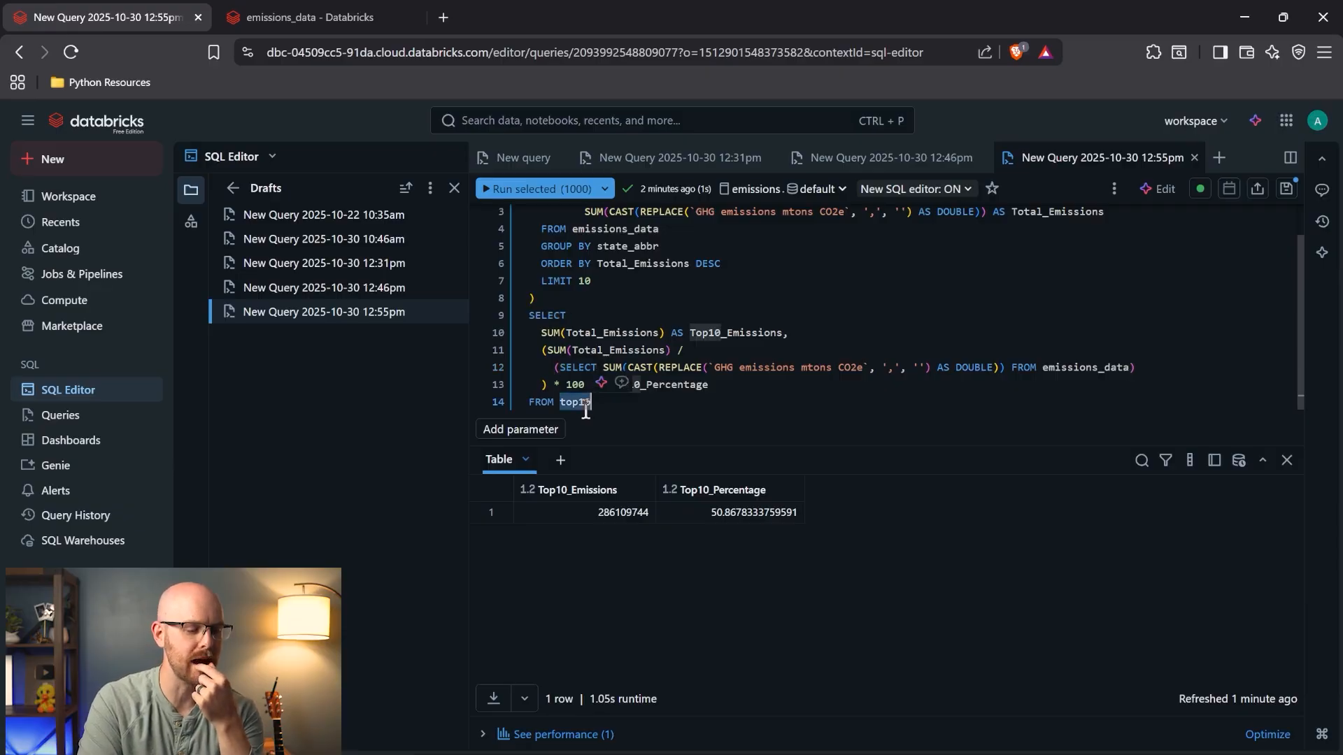
left_click(670, 406)
scroll(670, 406, "up", 1)
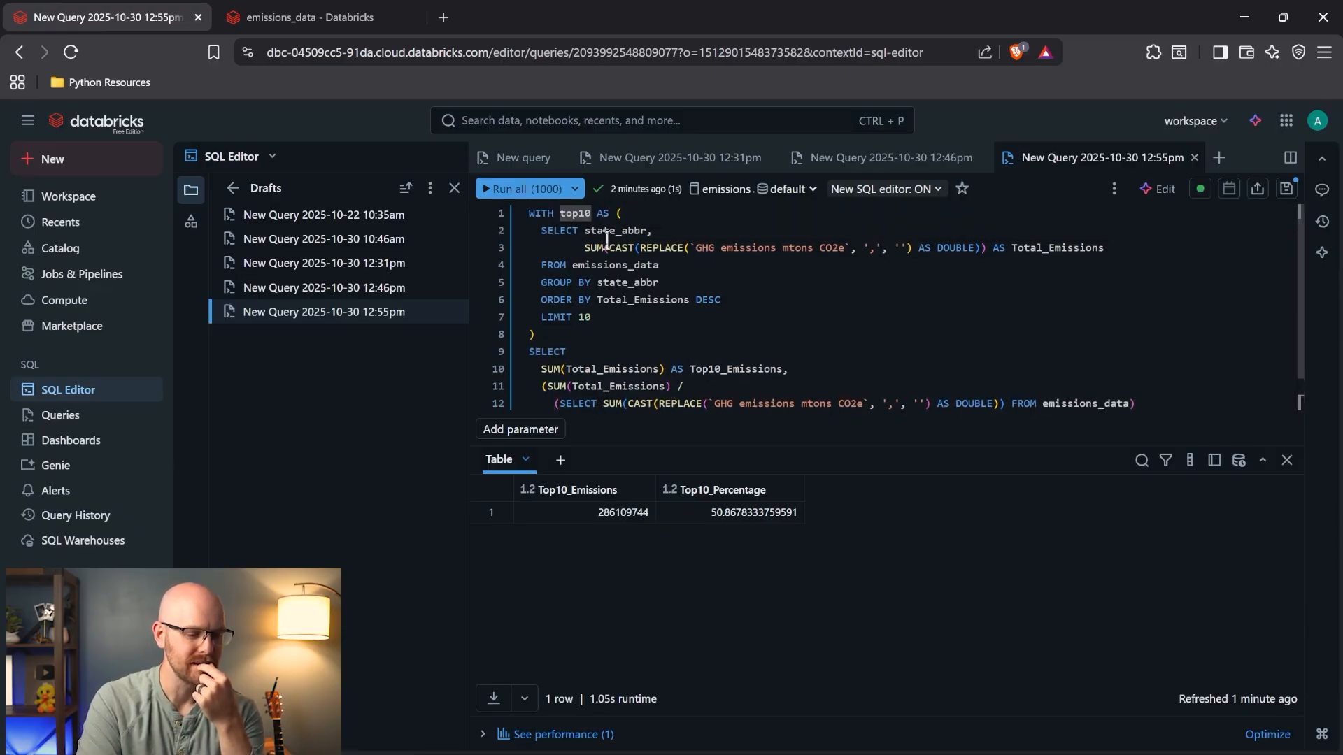
scroll(618, 290, "down", 1)
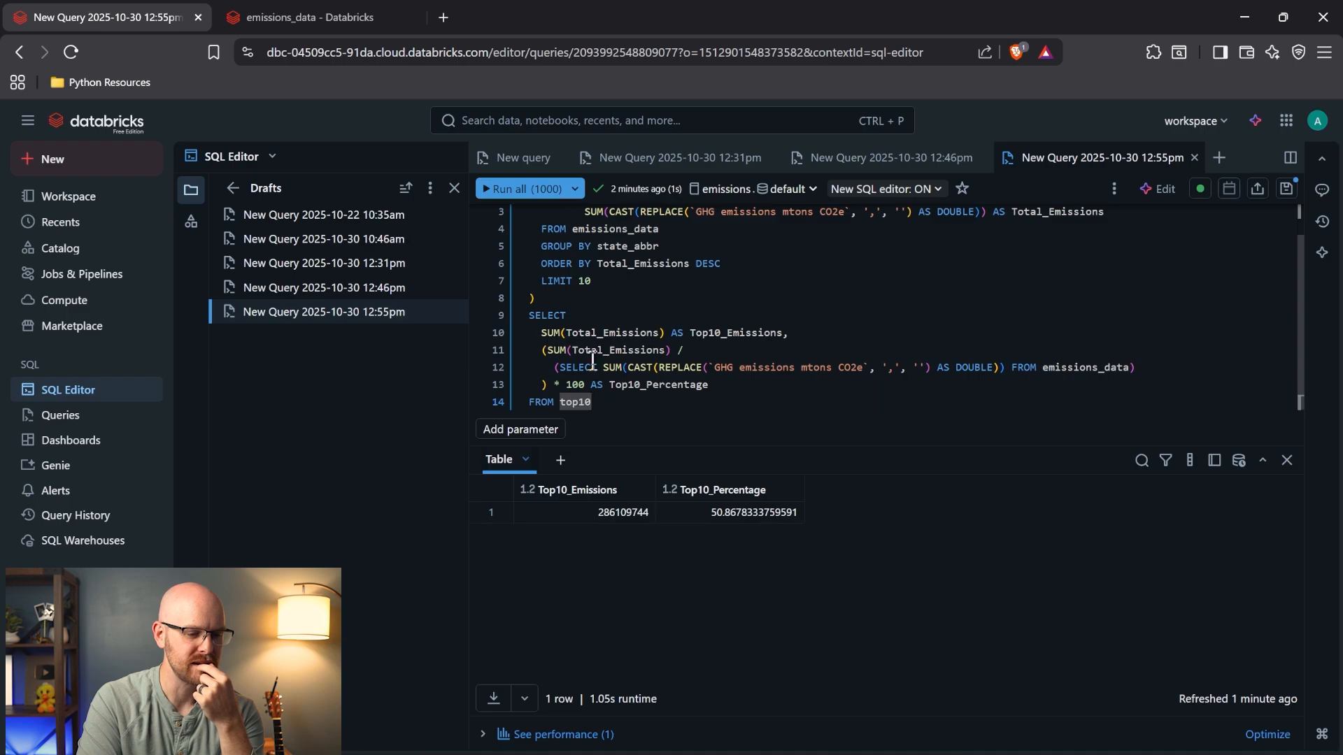
scroll(670, 378, "up", 1)
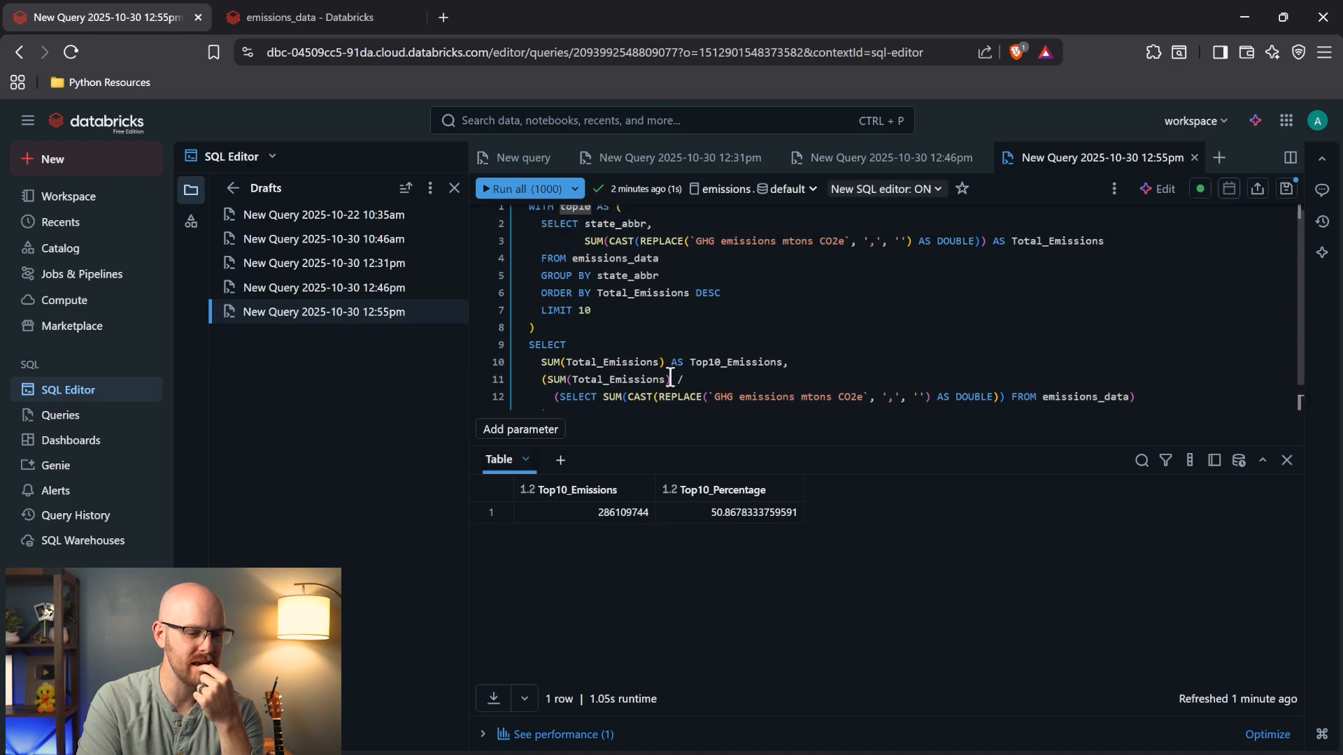
- Trace Total_Emissions, Top10_Emissions and the total-emissions subquery over emissions_data
double_click(1047, 247)
double_click(721, 365)
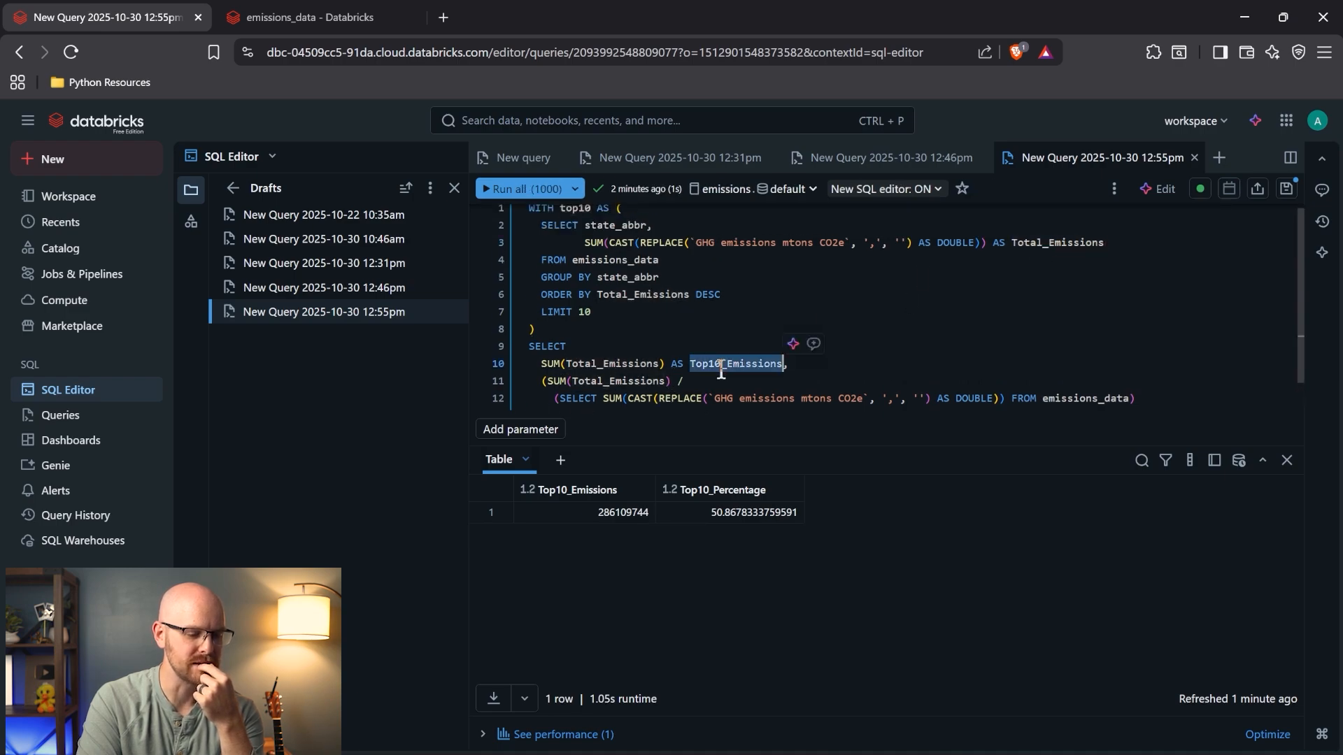
scroll(721, 370, "down", 1)
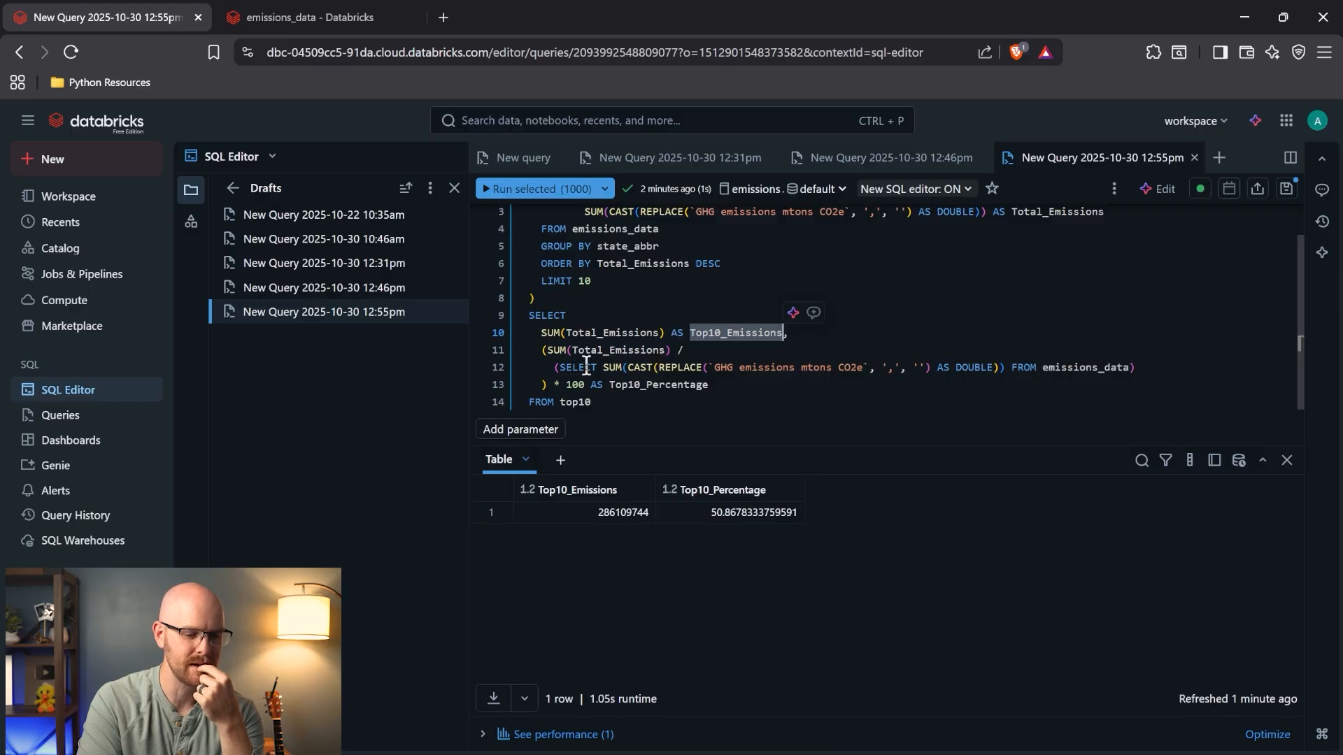
double_click(1055, 367)
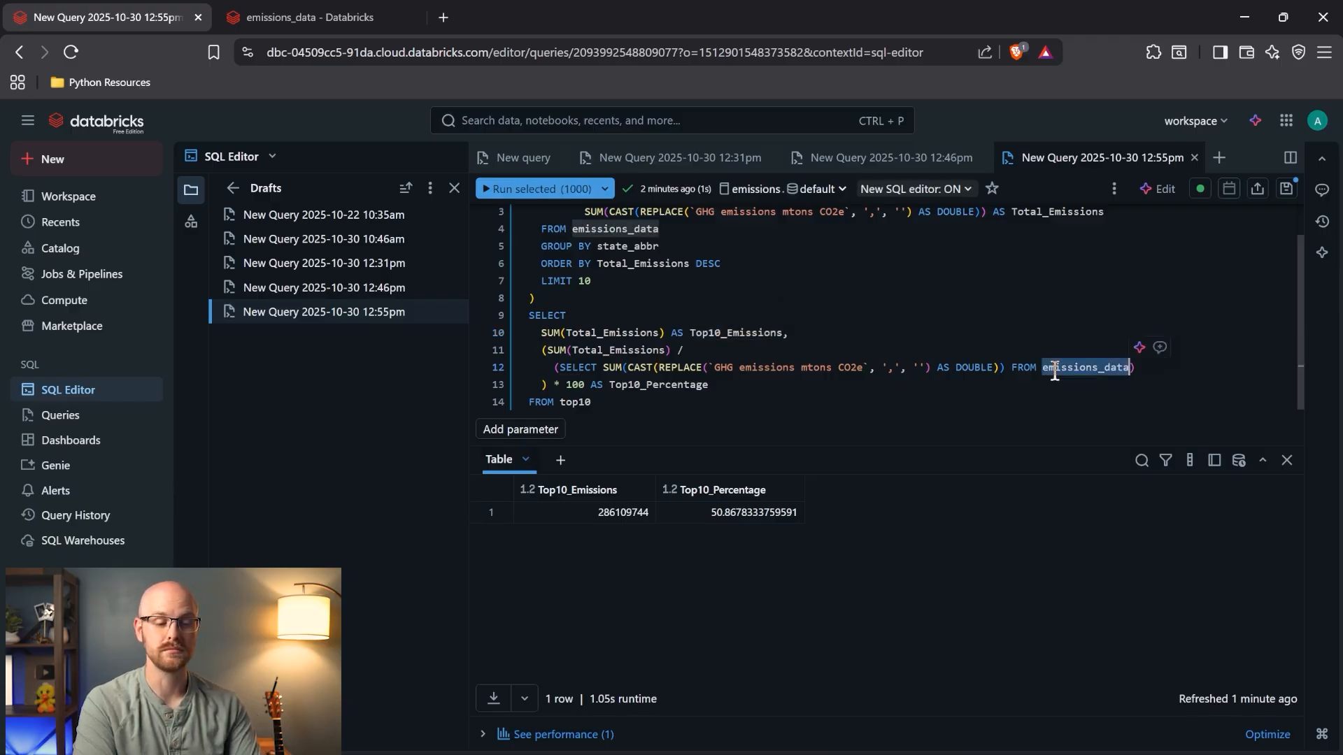
left_click(880, 397)
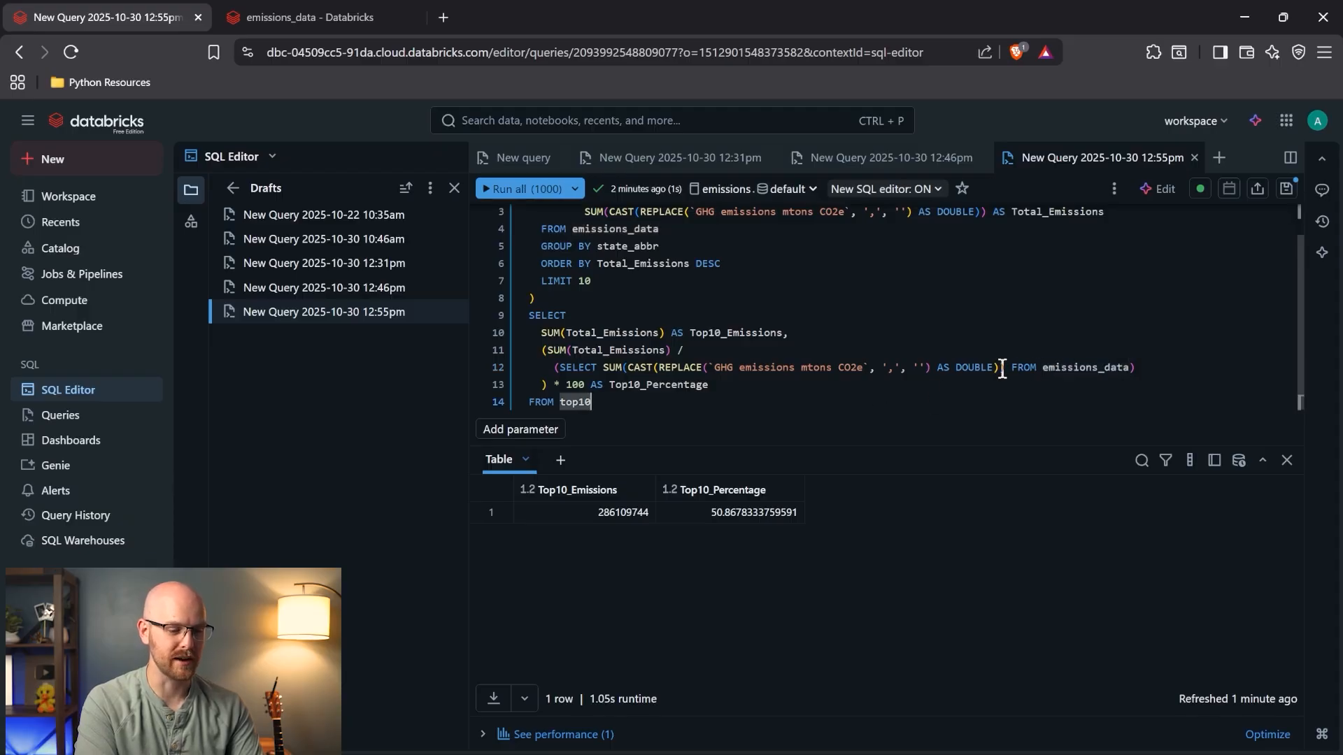
left_click(558, 369)
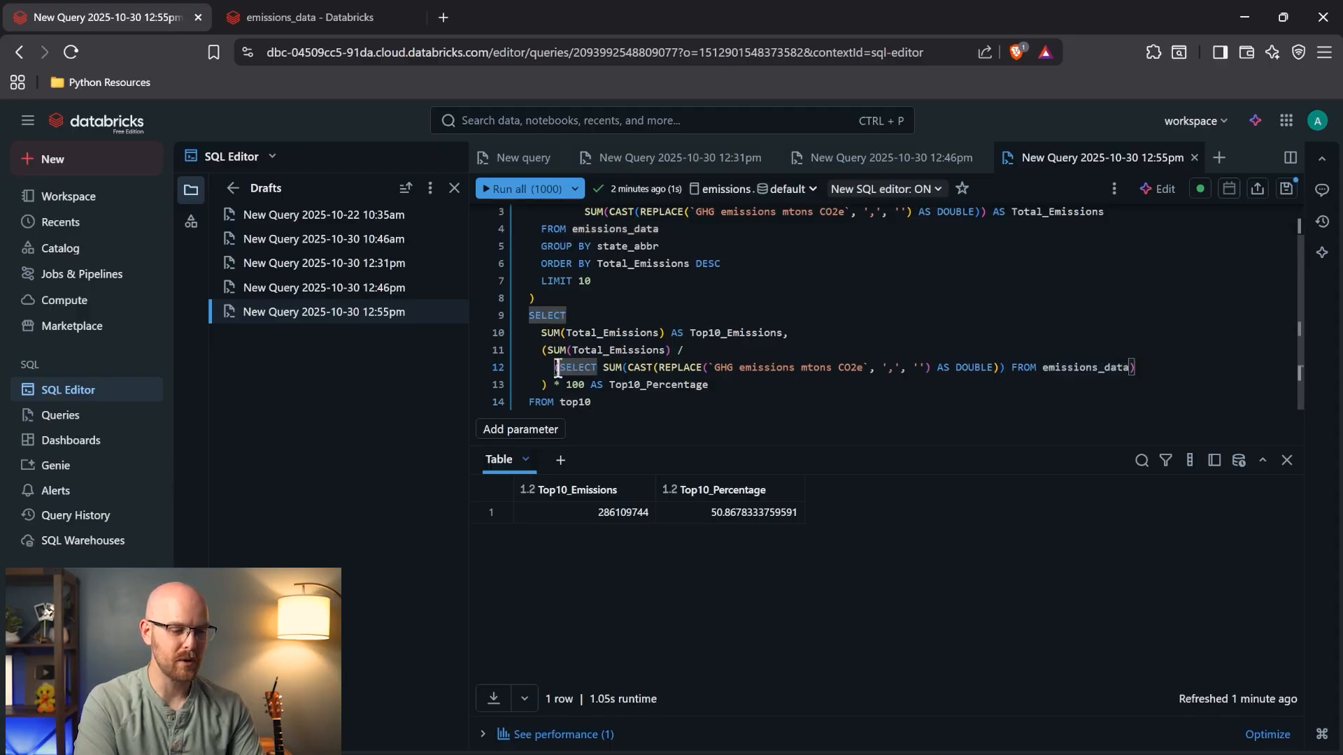
left_click_drag(554, 368, 654, 369)
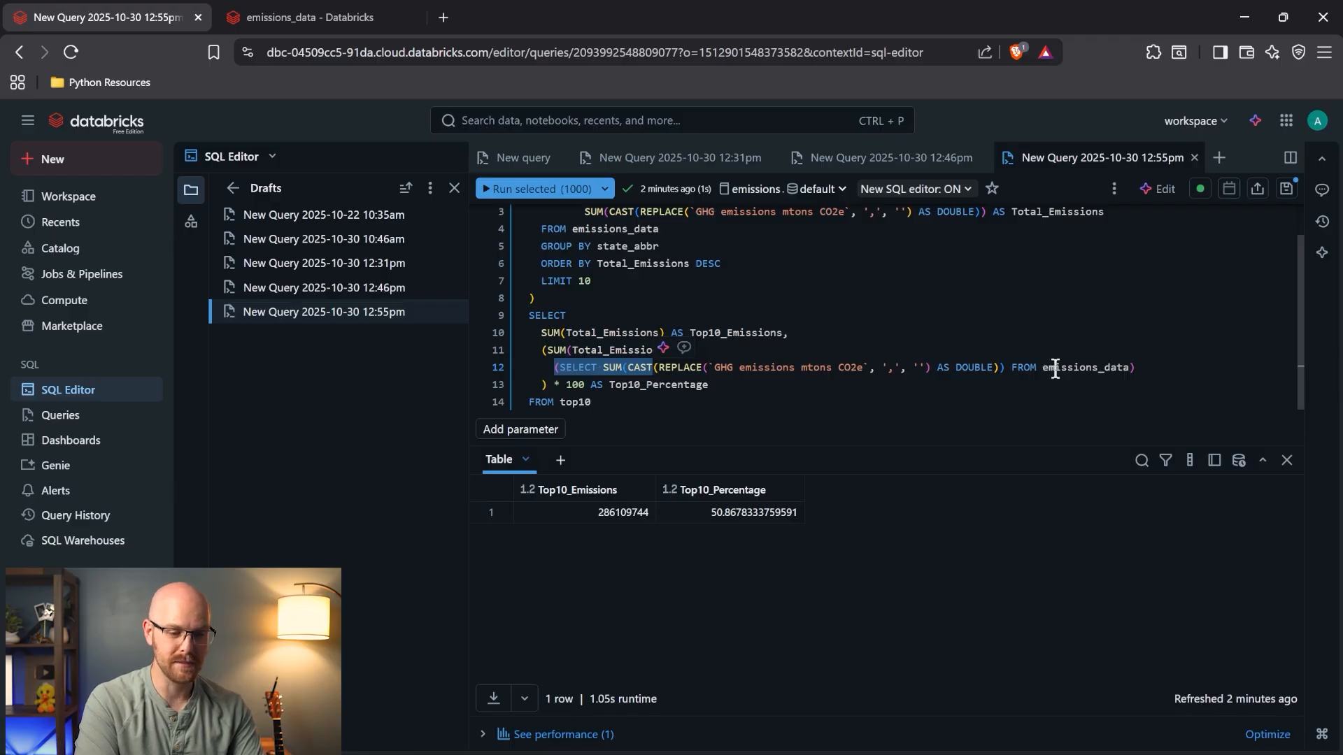
left_click(1131, 368, "shift")
left_click(963, 400)
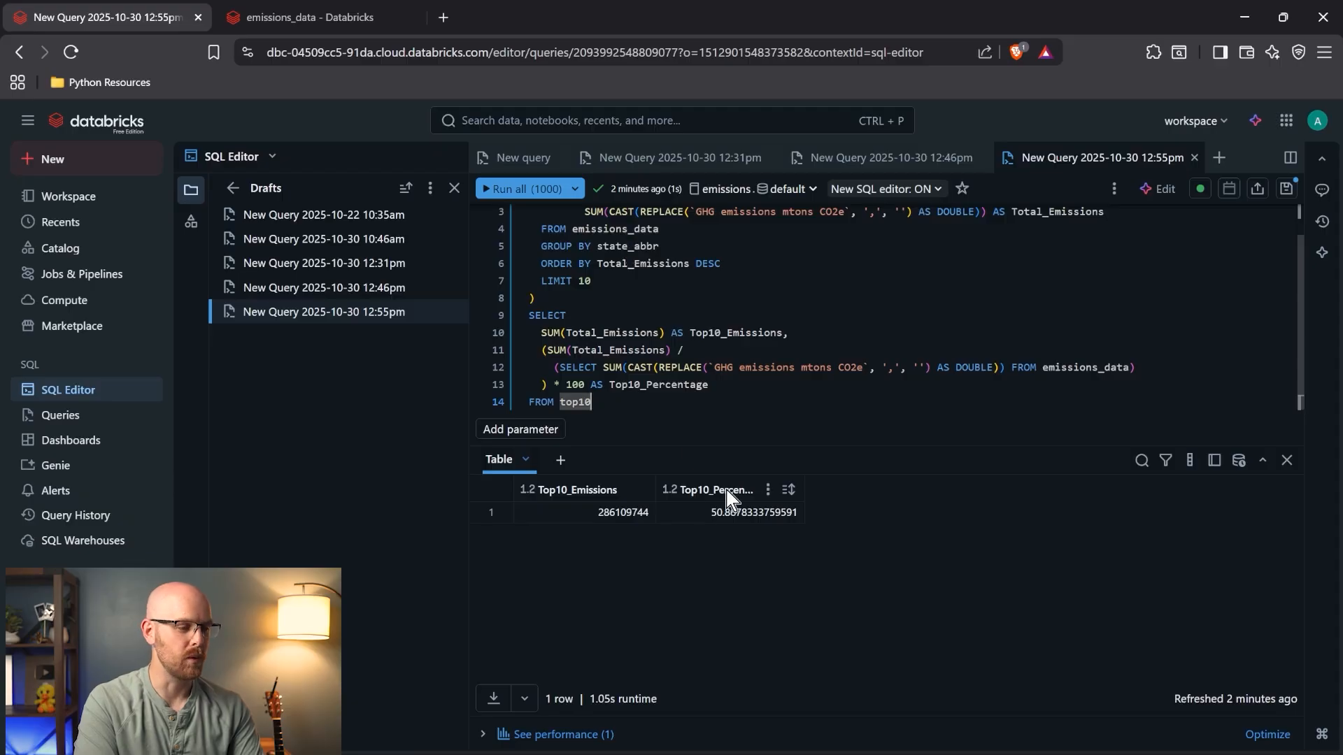
- Open the Emissions Dashboard and duplicate it into a second browser tab
left_click(106, 448)
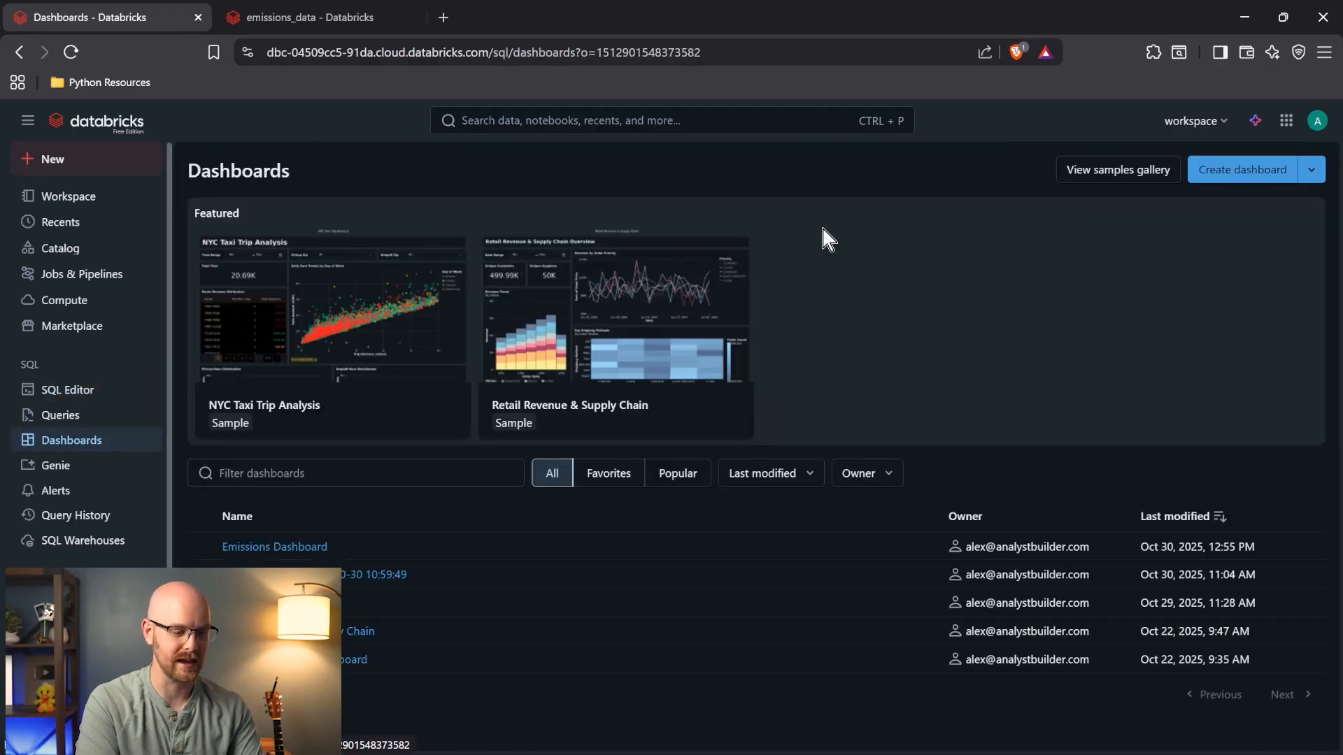
left_click(312, 545)
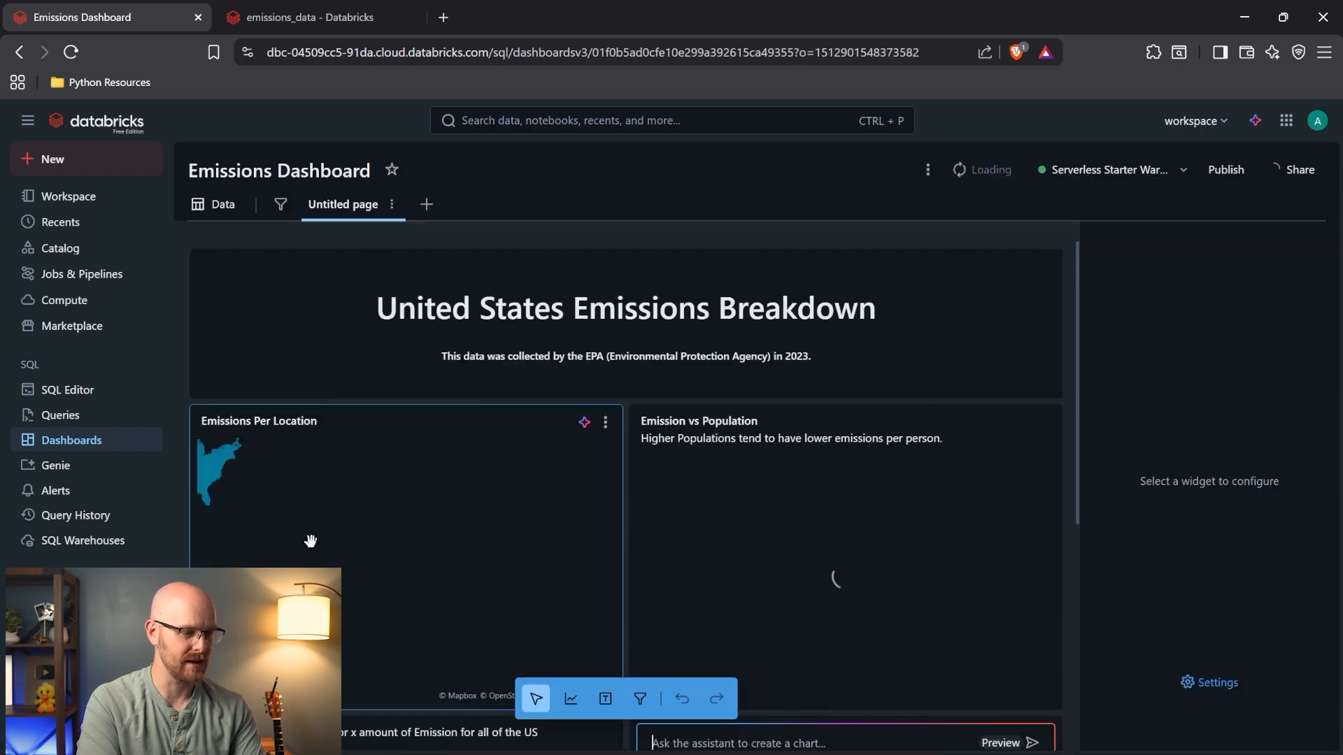
right_click(120, 24)
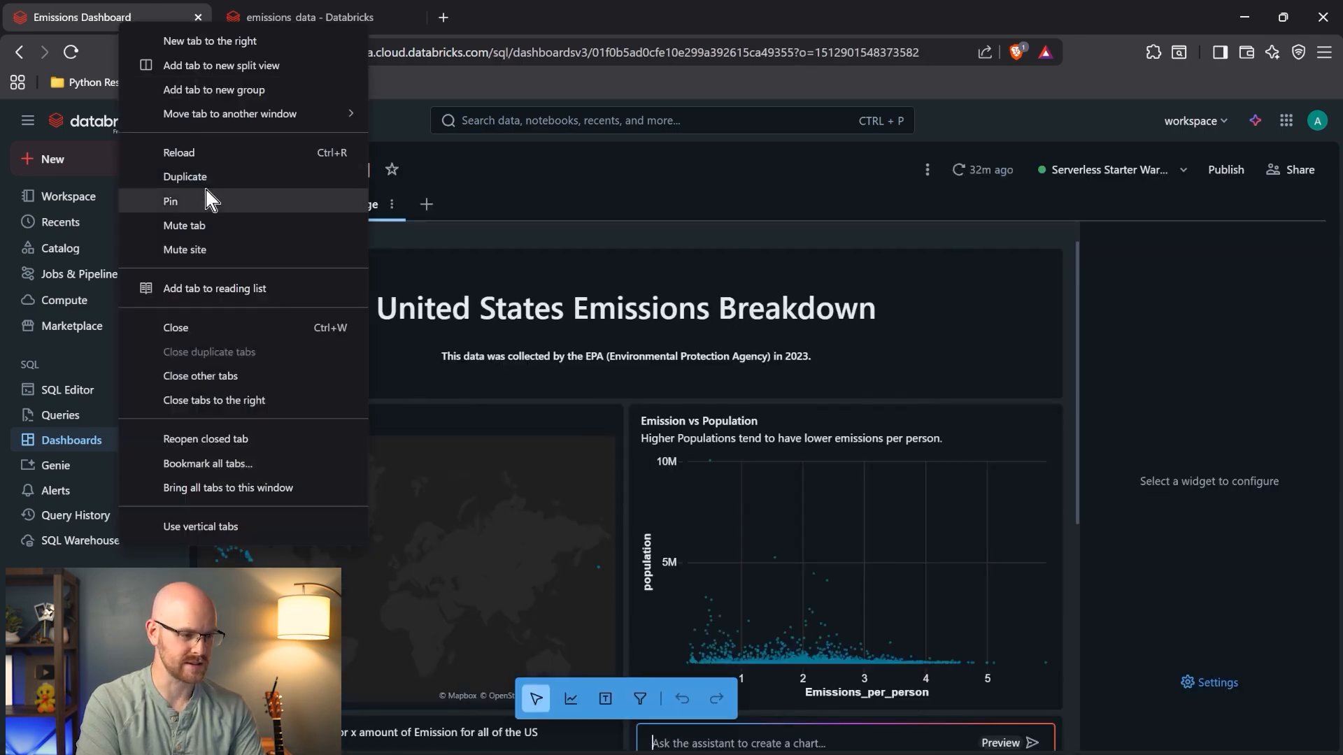
left_click(225, 177)
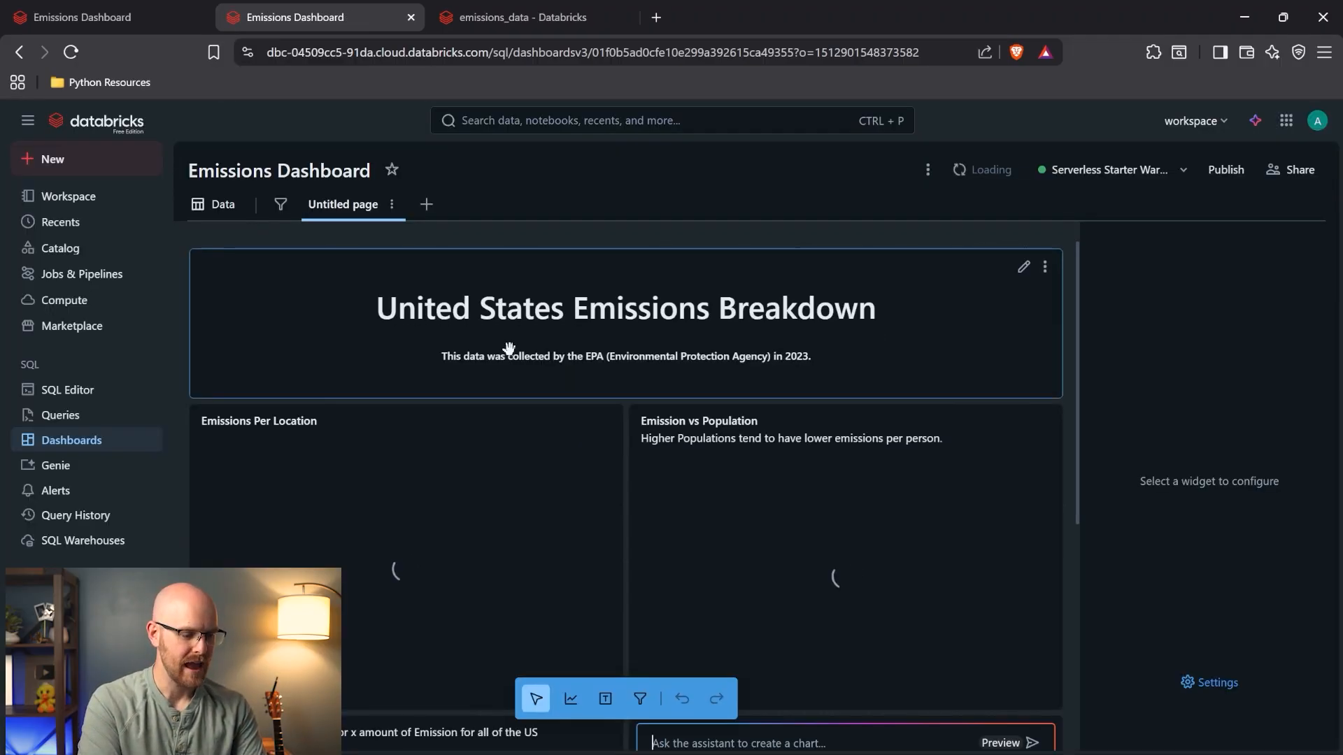
- Start rewording the pie description: insert 51%, fix 'account', change 'Top' to 'These'
scroll(414, 435, "down", 4)
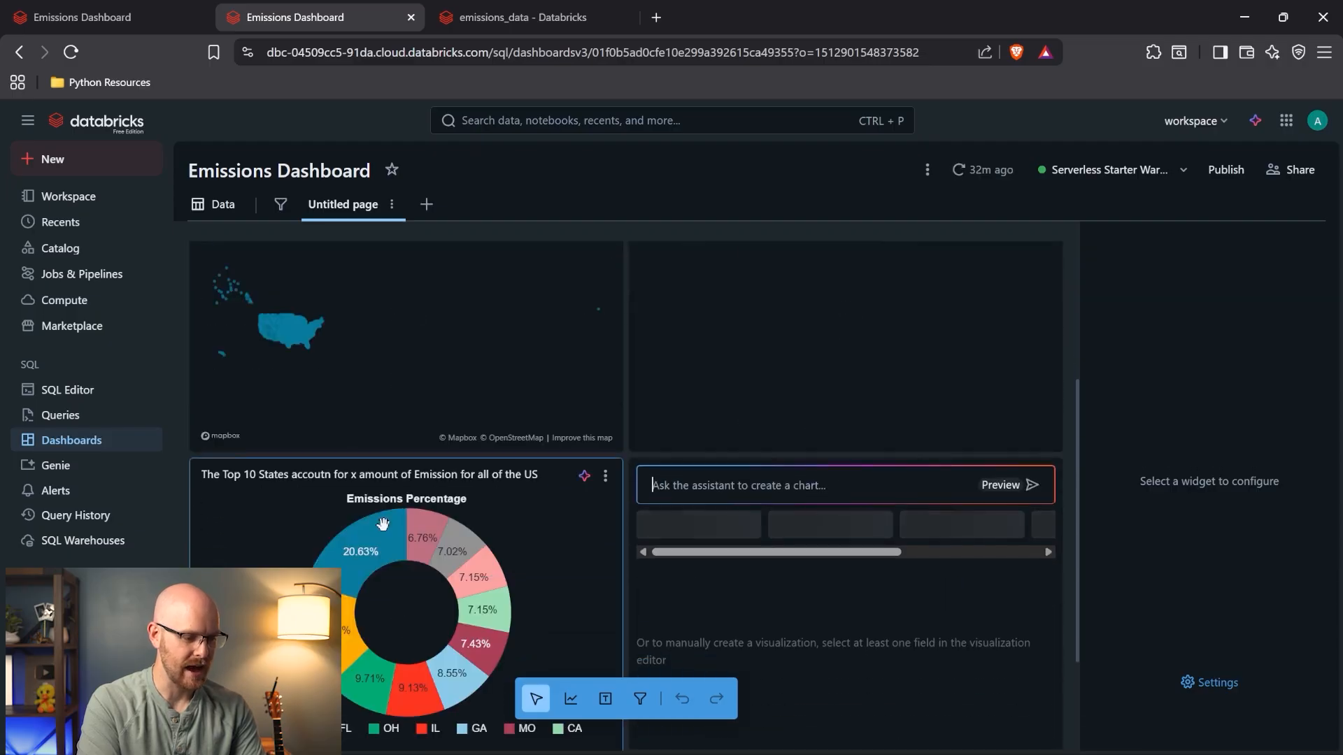
left_click(402, 525)
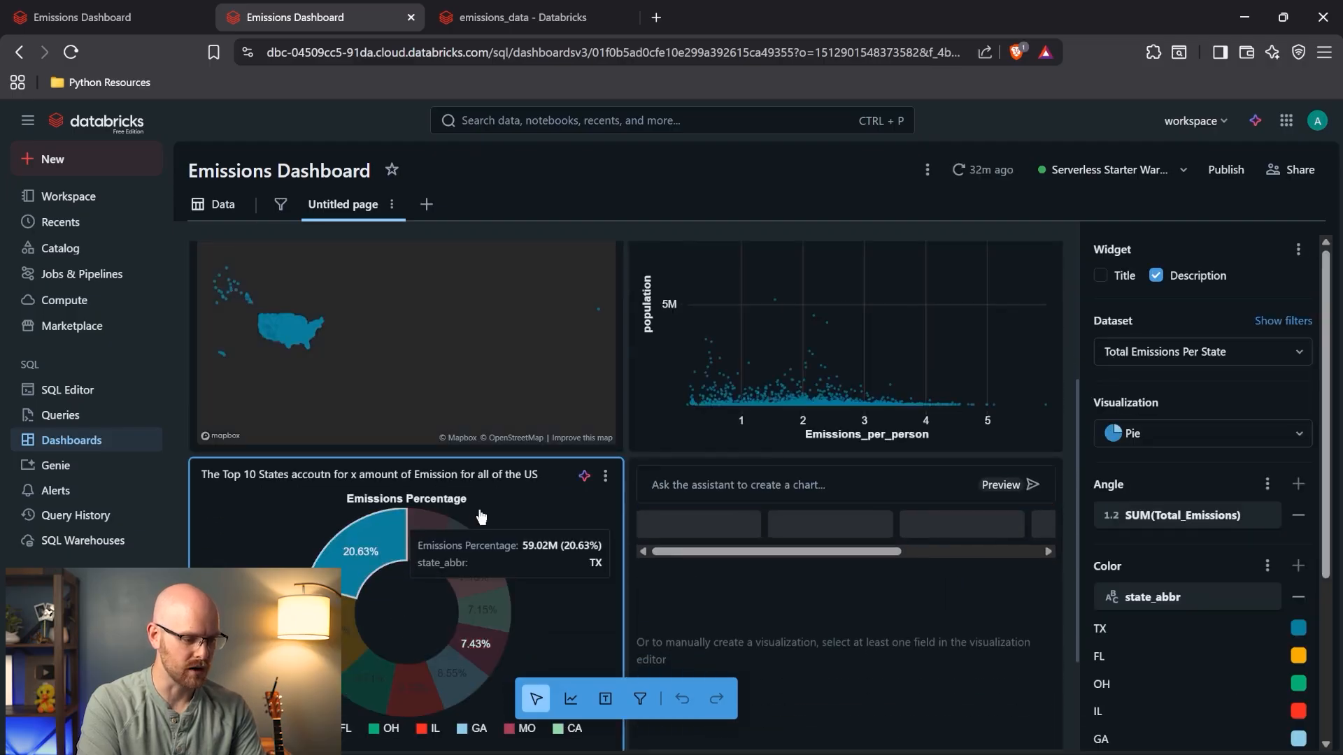
left_click(355, 477)
key("BackSpace")
type("51%")
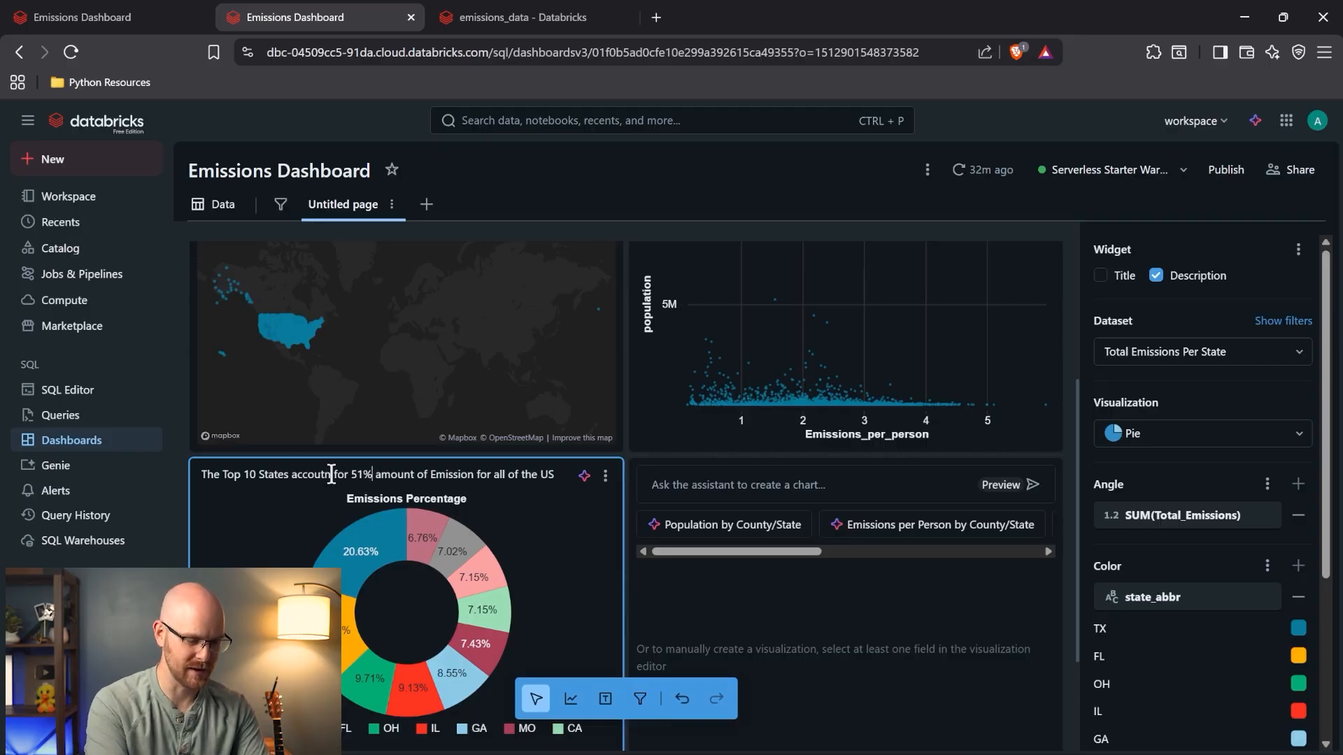
key("BackSpace")
key("BackSpace")
type("nt")
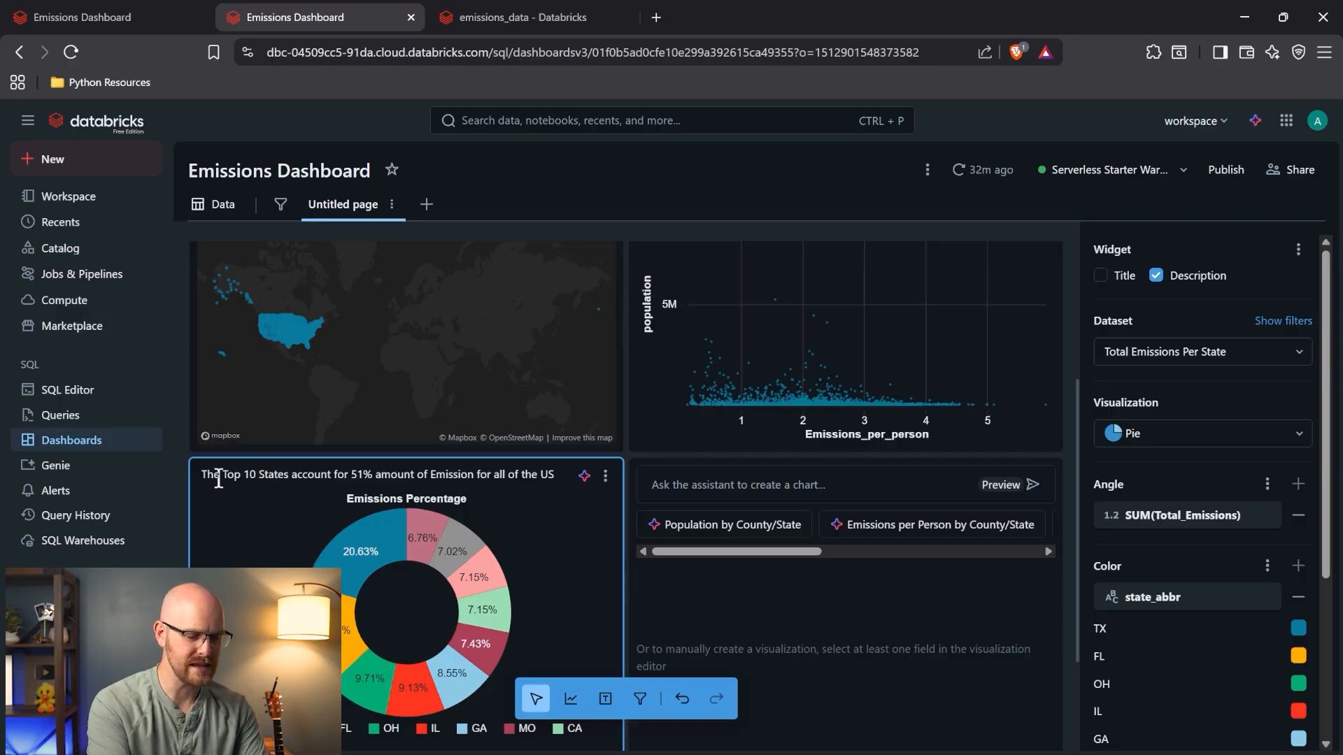
key("BackSpace")
key("BackSpace")
key("BackSpace")
key("BackSpace")
key("BackSpace")
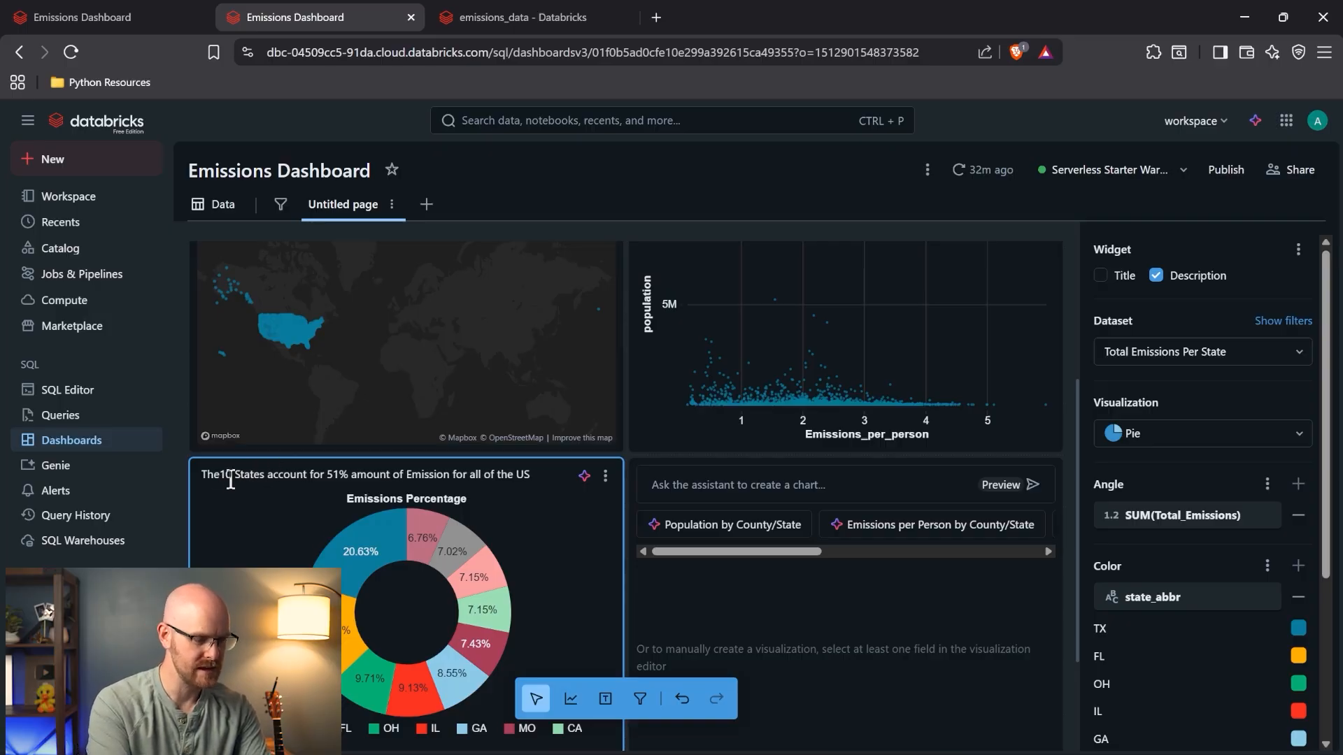
type("se")
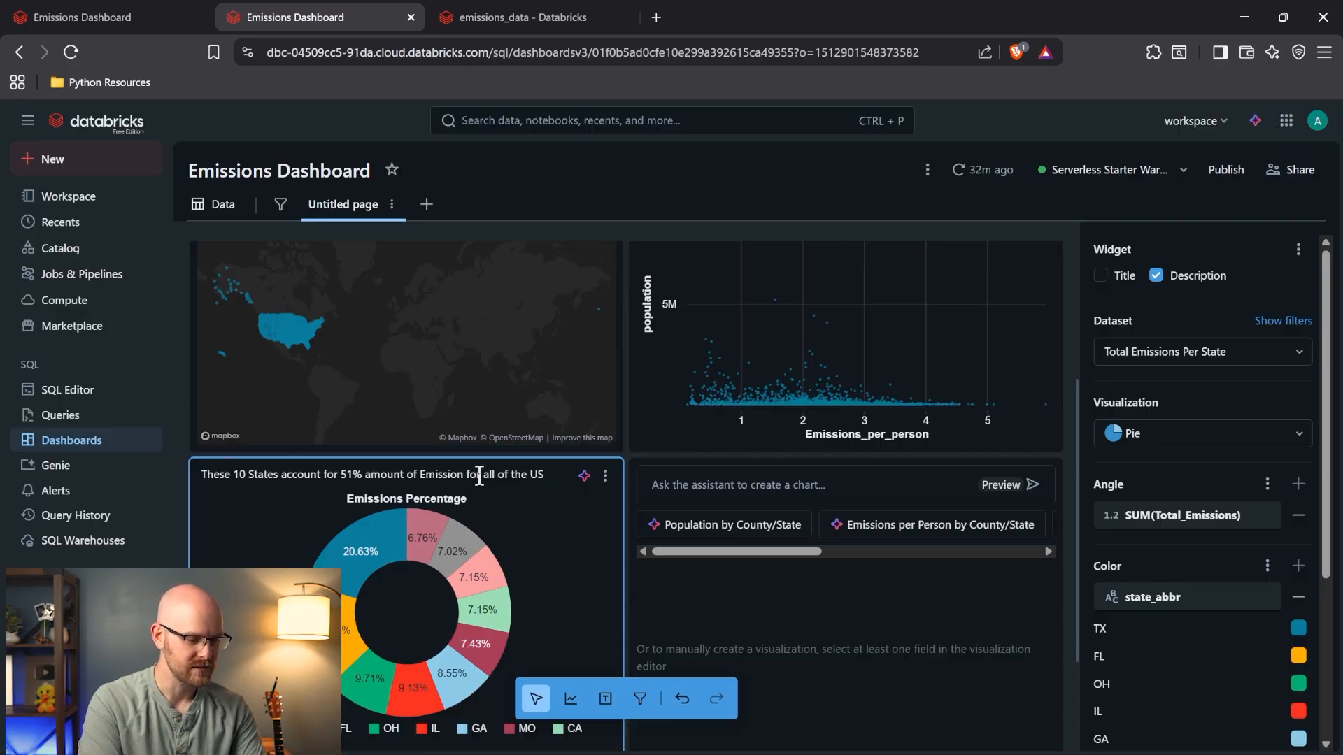
left_click_drag(482, 475, 365, 482)
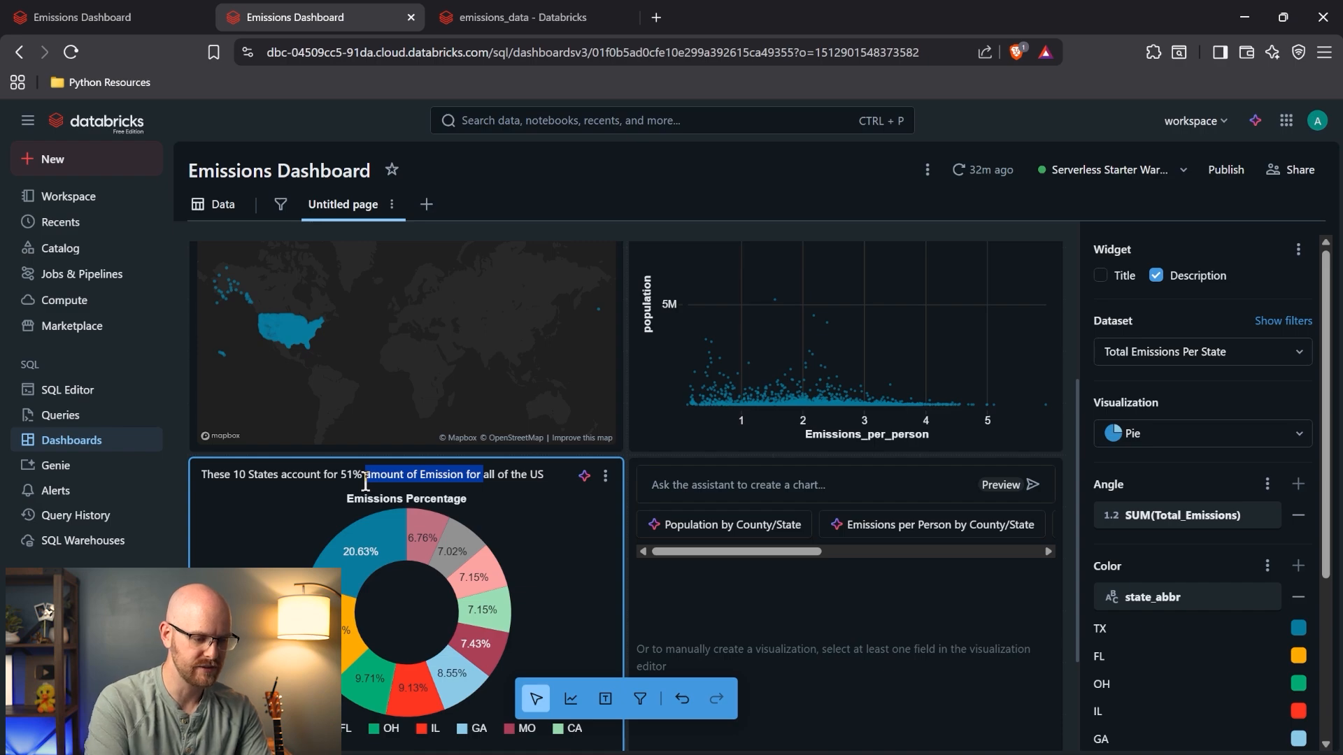
type("of")
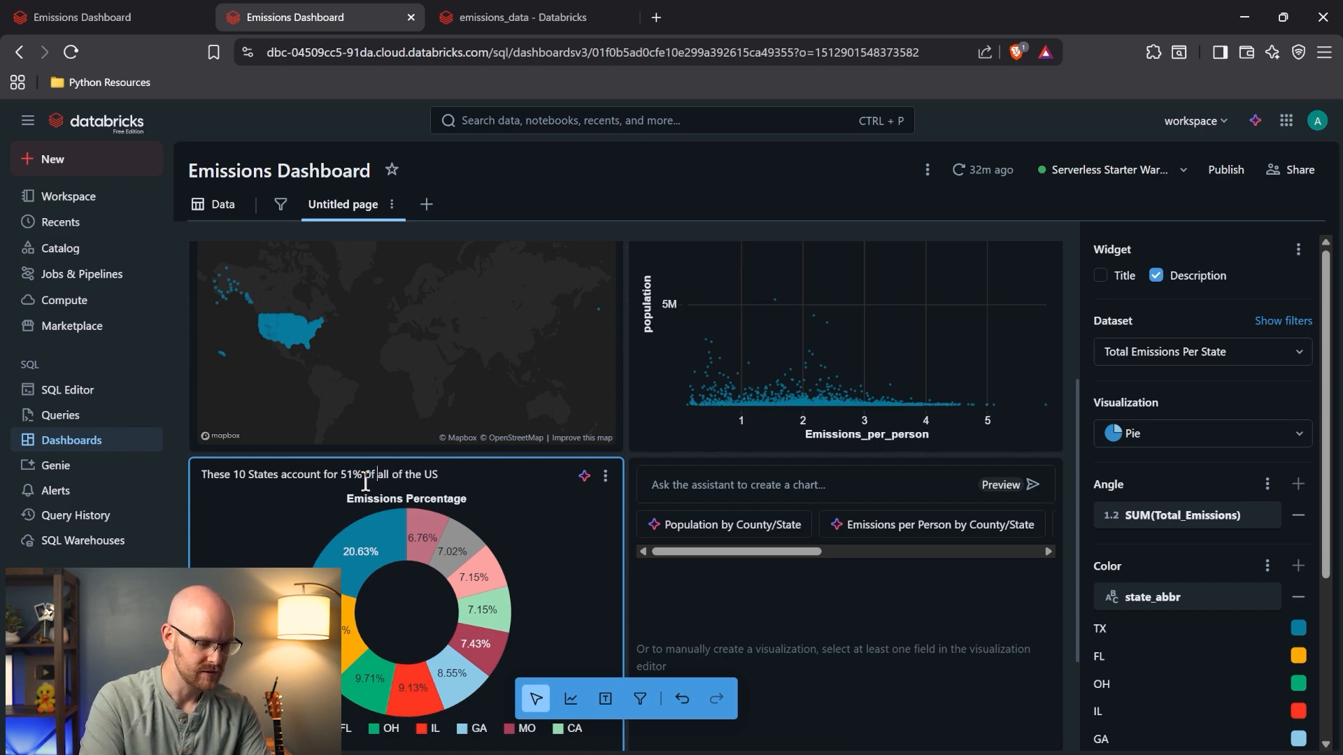
- Finish the description as 'These 10 States account for 51% of all Emissions in the US.'
left_click(372, 478)
key("BackSpace")
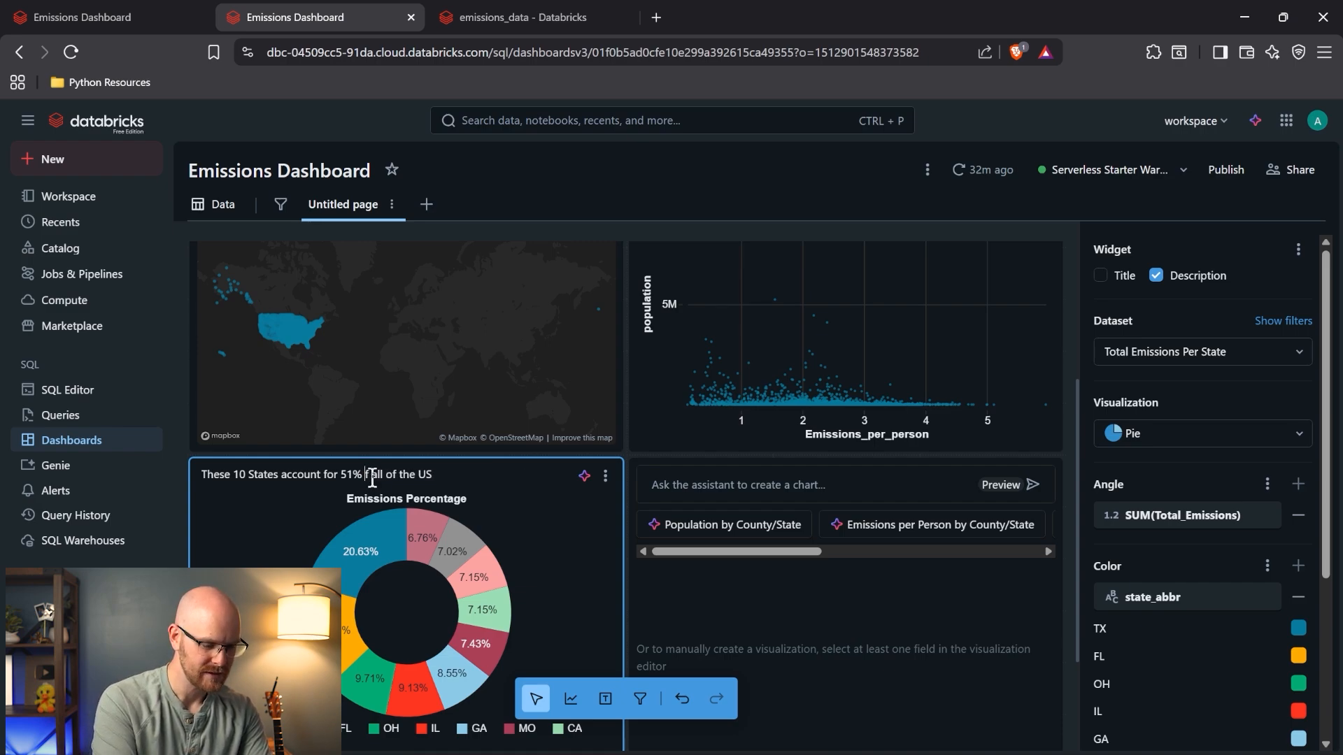
type("o")
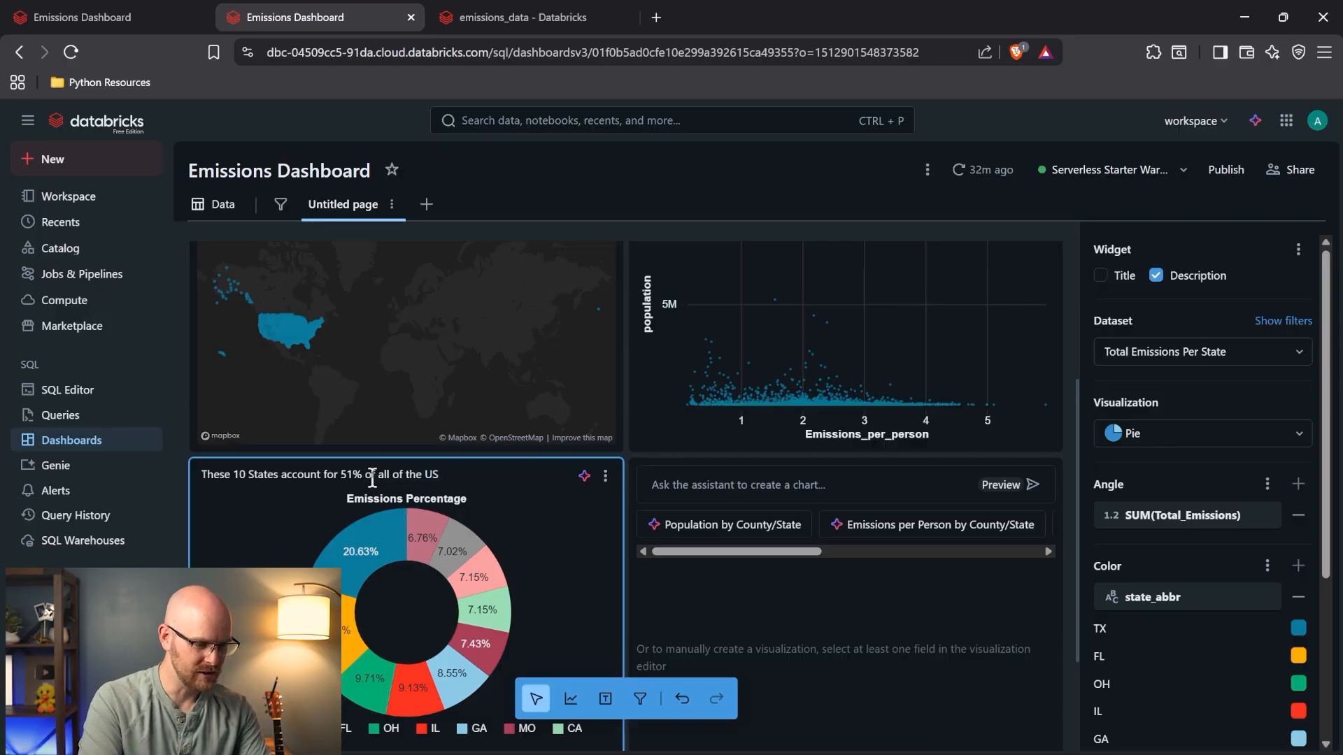
left_click(390, 477)
type("Emissions")
key("Delete")
key("Delete")
key("Delete")
key("Delete")
key("Delete")
key("Delete")
key("Delete")
type("in the")
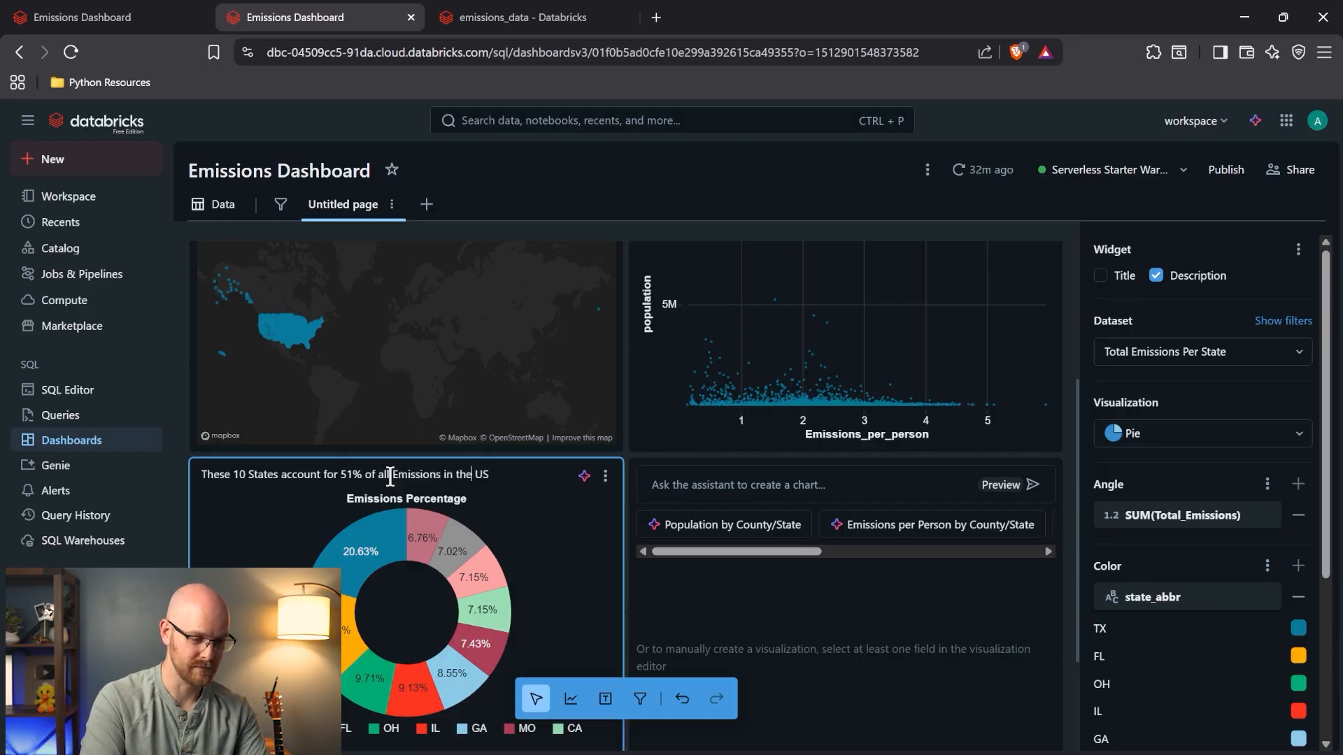
left_click(500, 473)
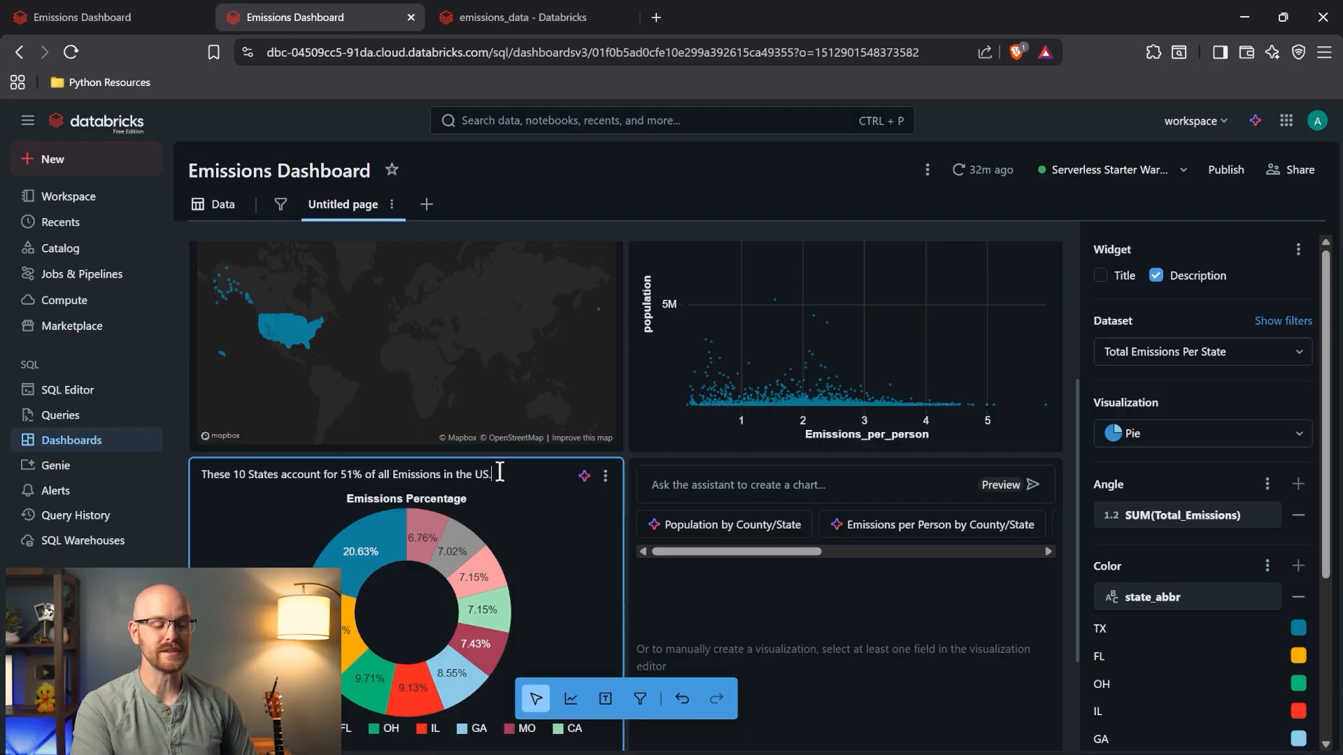
scroll(500, 470, "down", 1)
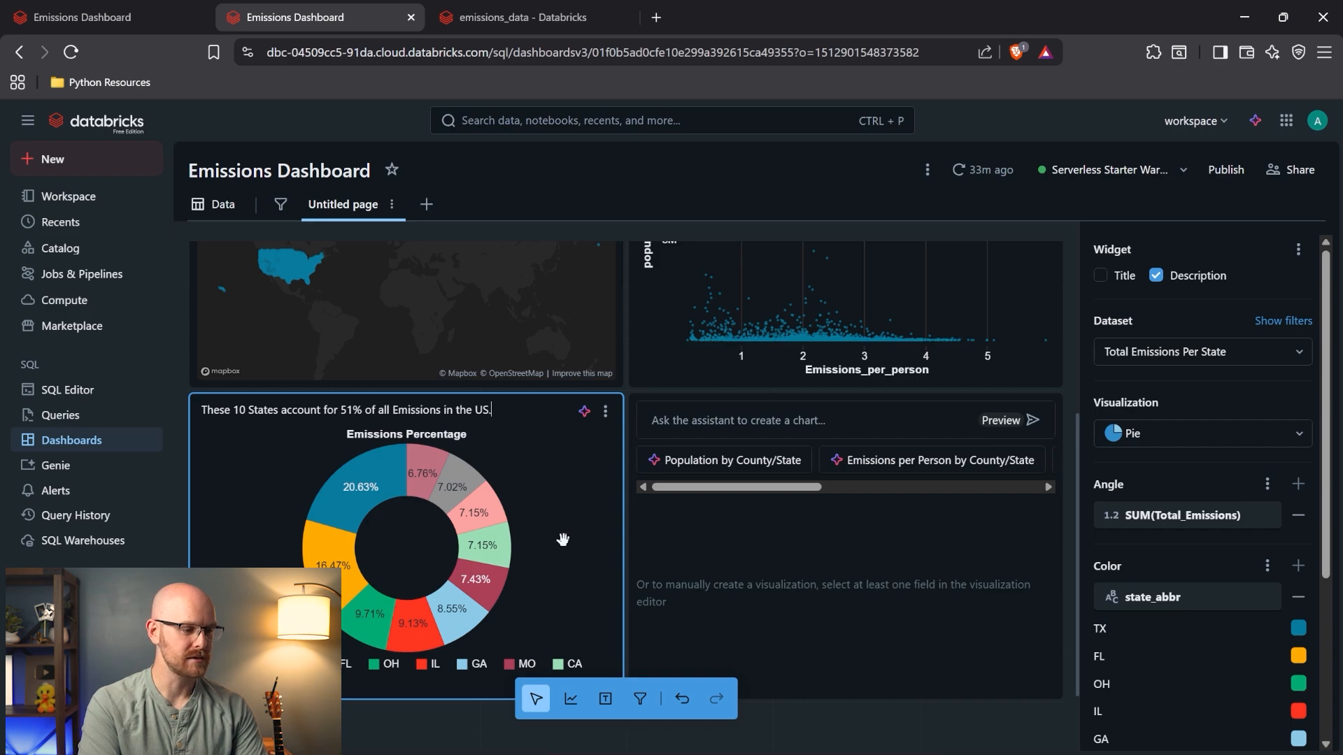
left_click(168, 17)
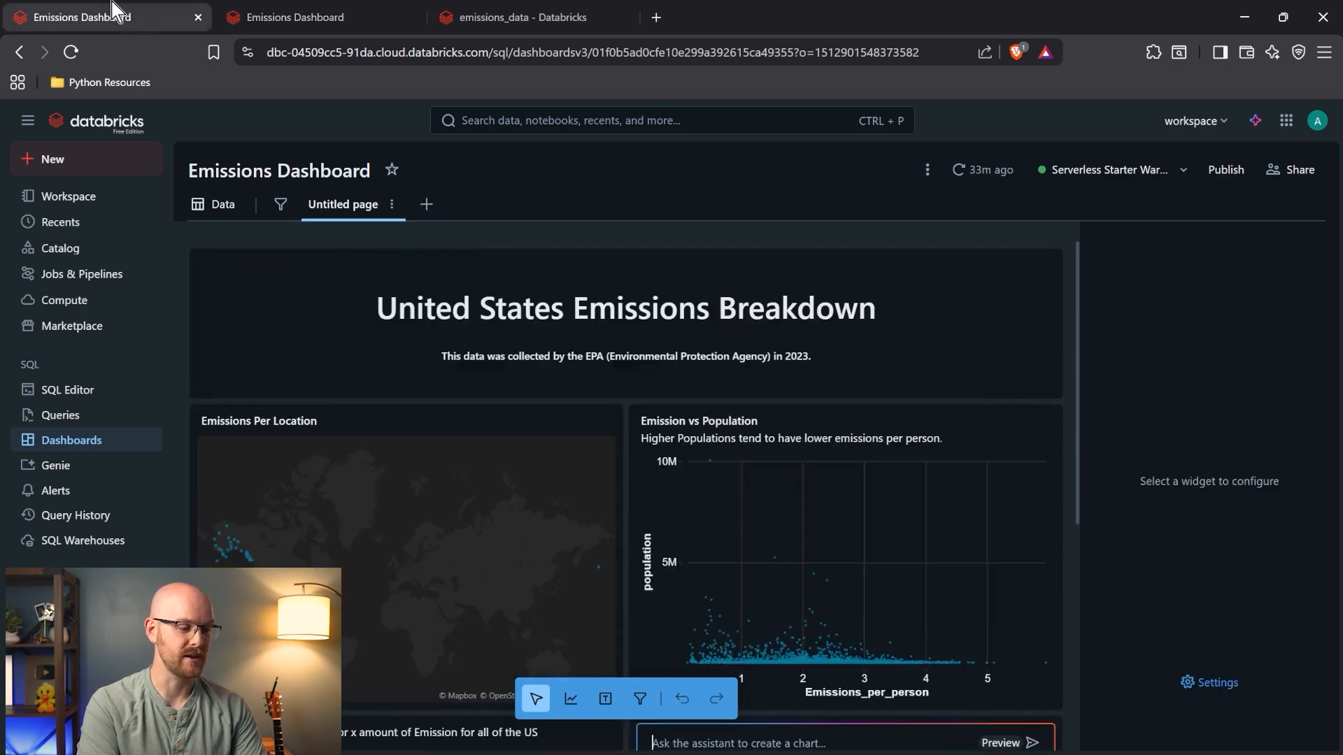
- Inspect the county_state_name column in the emissions_data sample data, e.g. Autauga County, AL
left_click(92, 391)
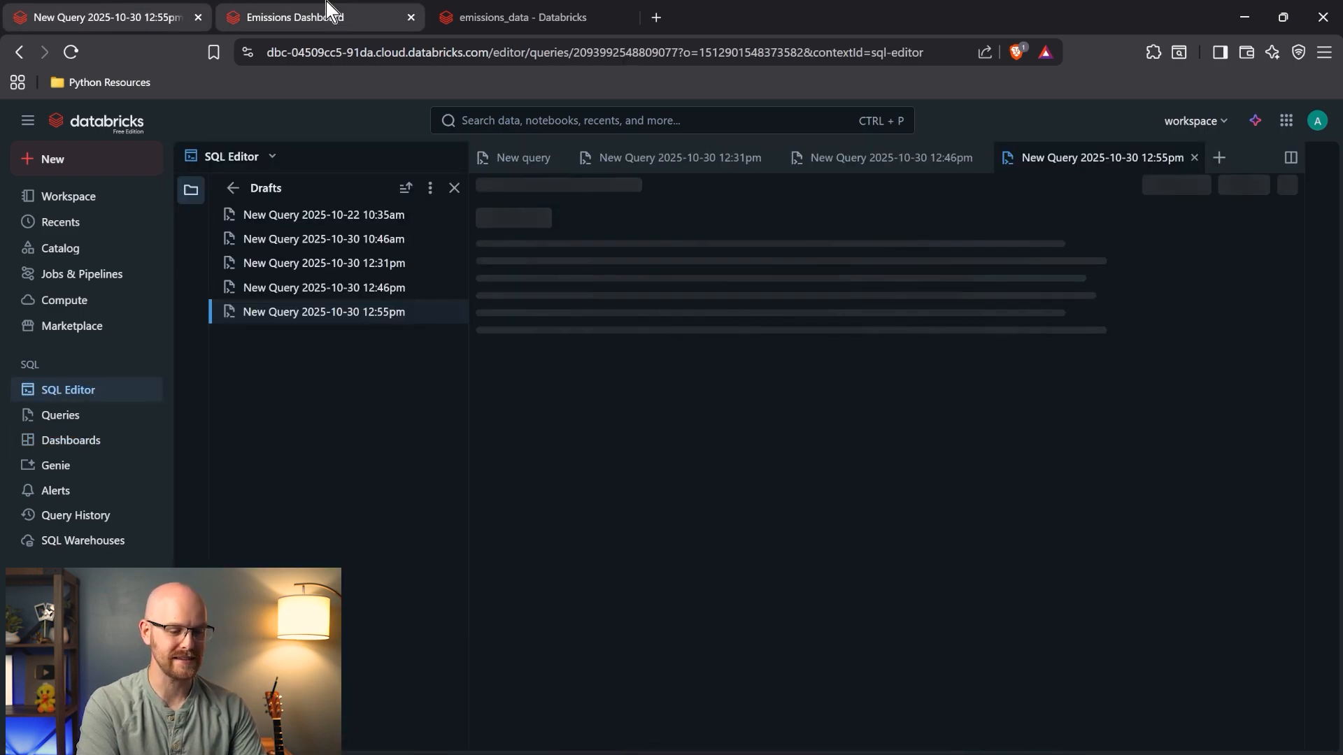
left_click(526, 15)
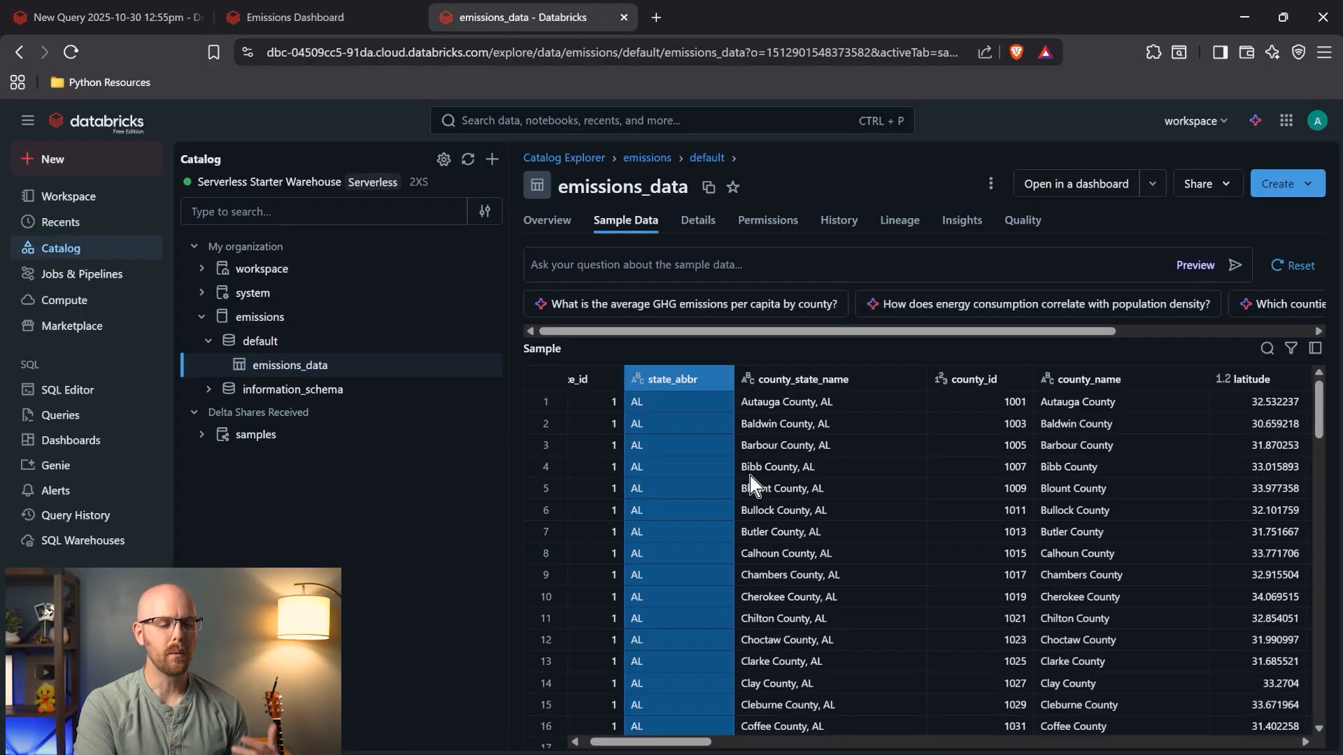
left_click(840, 406)
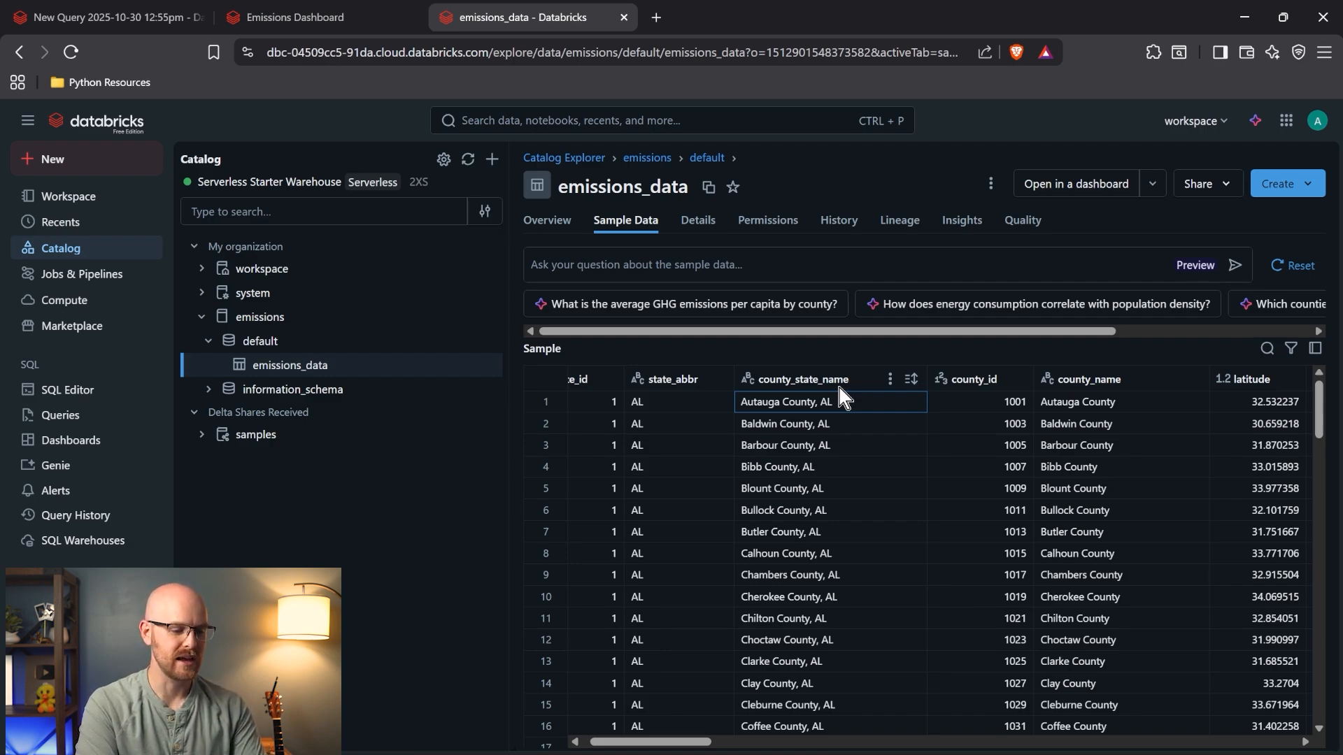
left_click(840, 389)
right_click(840, 395)
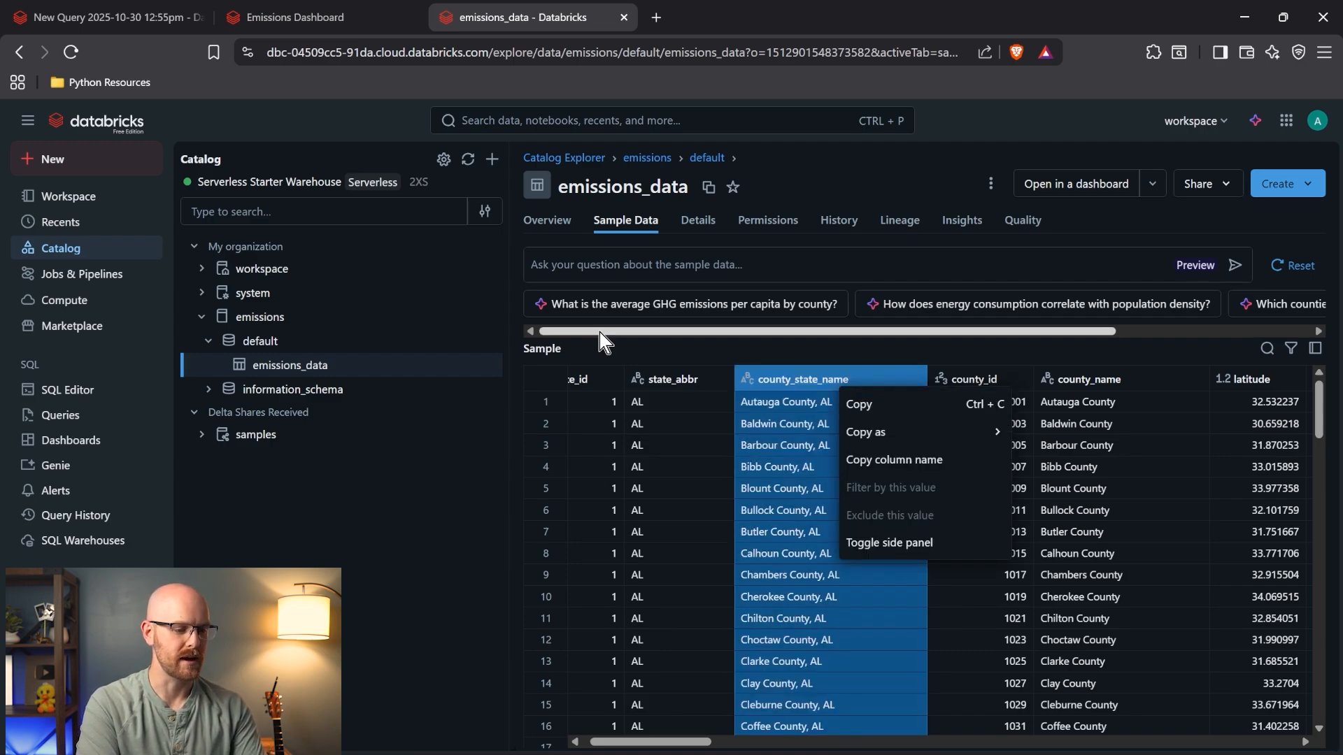
- Return to the top-10 query tab and start a new blank query
left_click(137, 6)
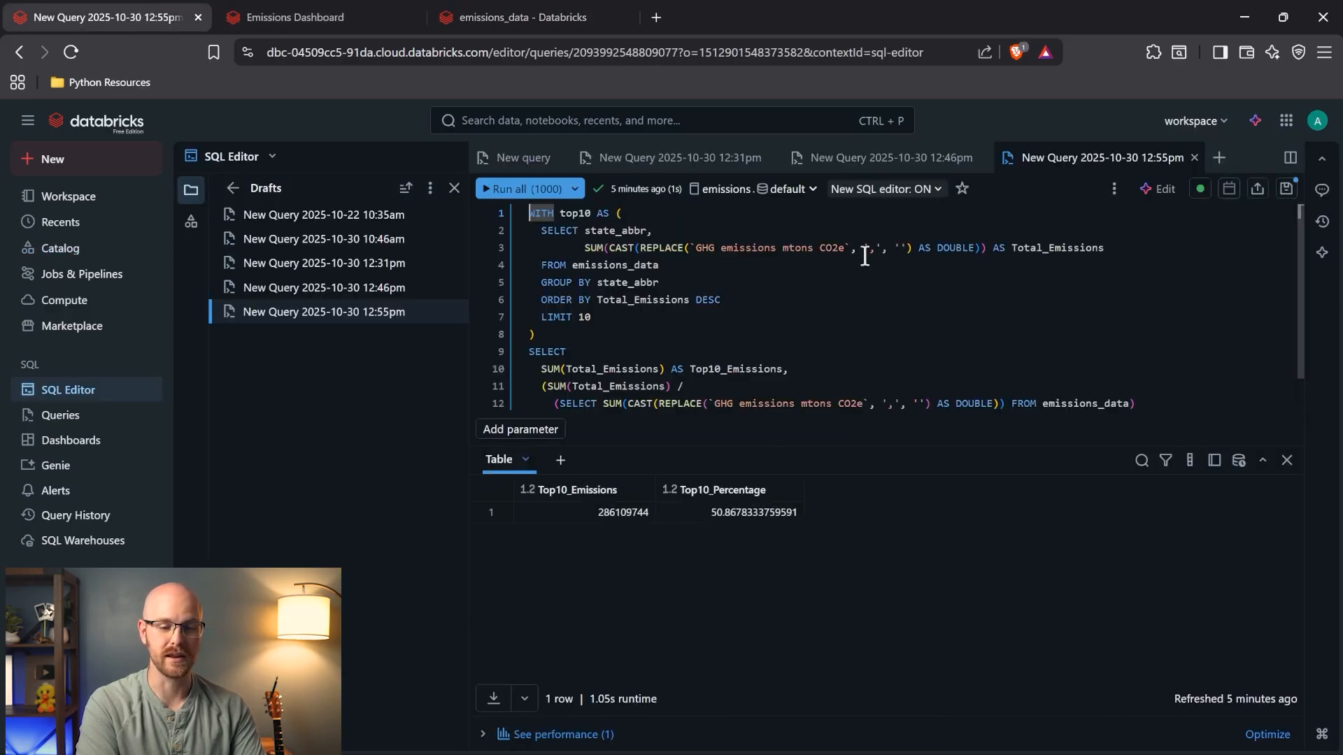
left_click(1221, 164)
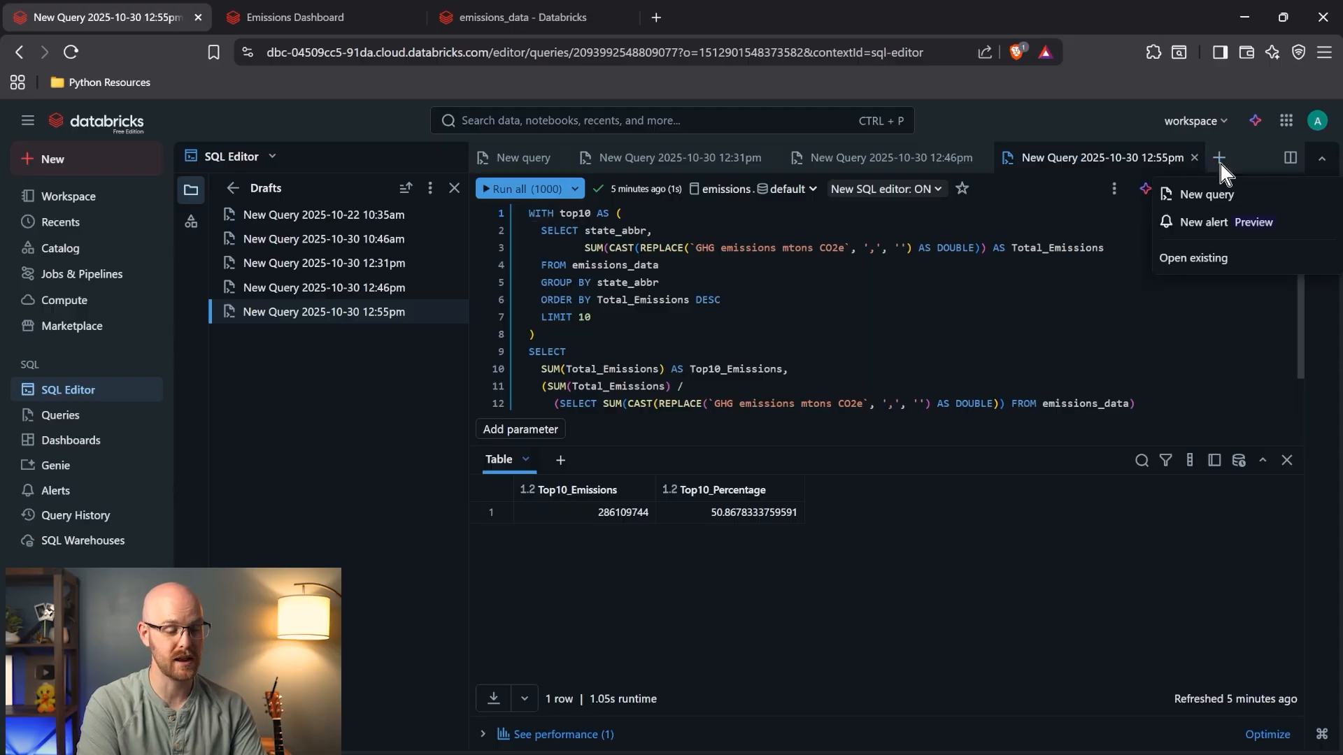
left_click(1212, 198)
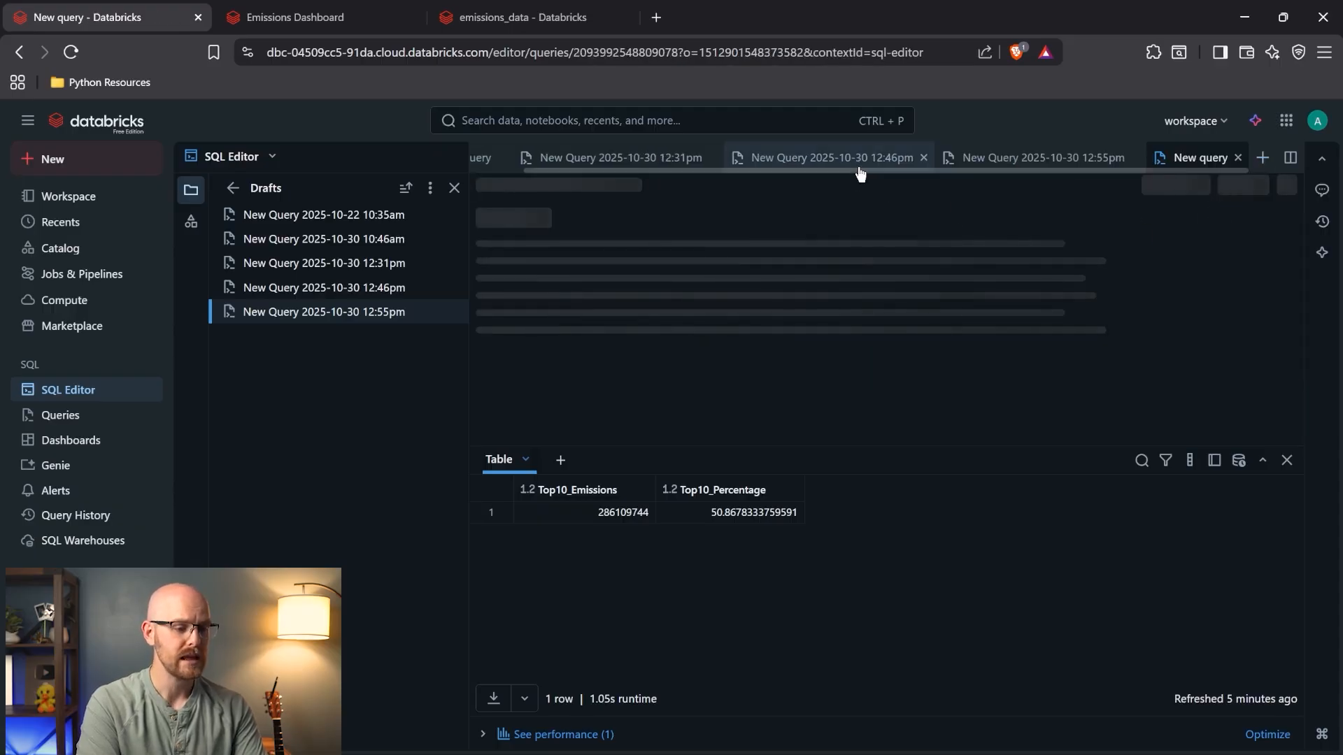
- Review the 12:31pm and untitled drafts, selecting the location and emissions-per-person queries
left_click(571, 157)
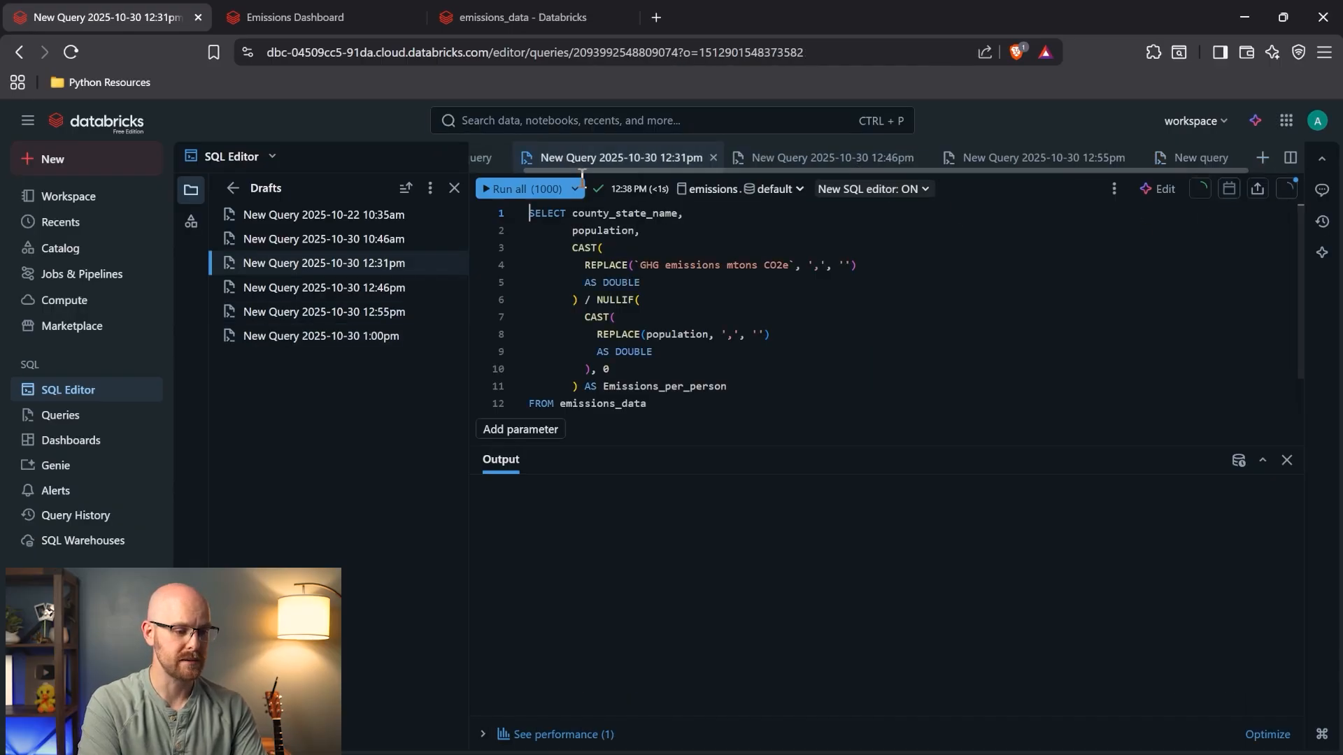
left_click(488, 165)
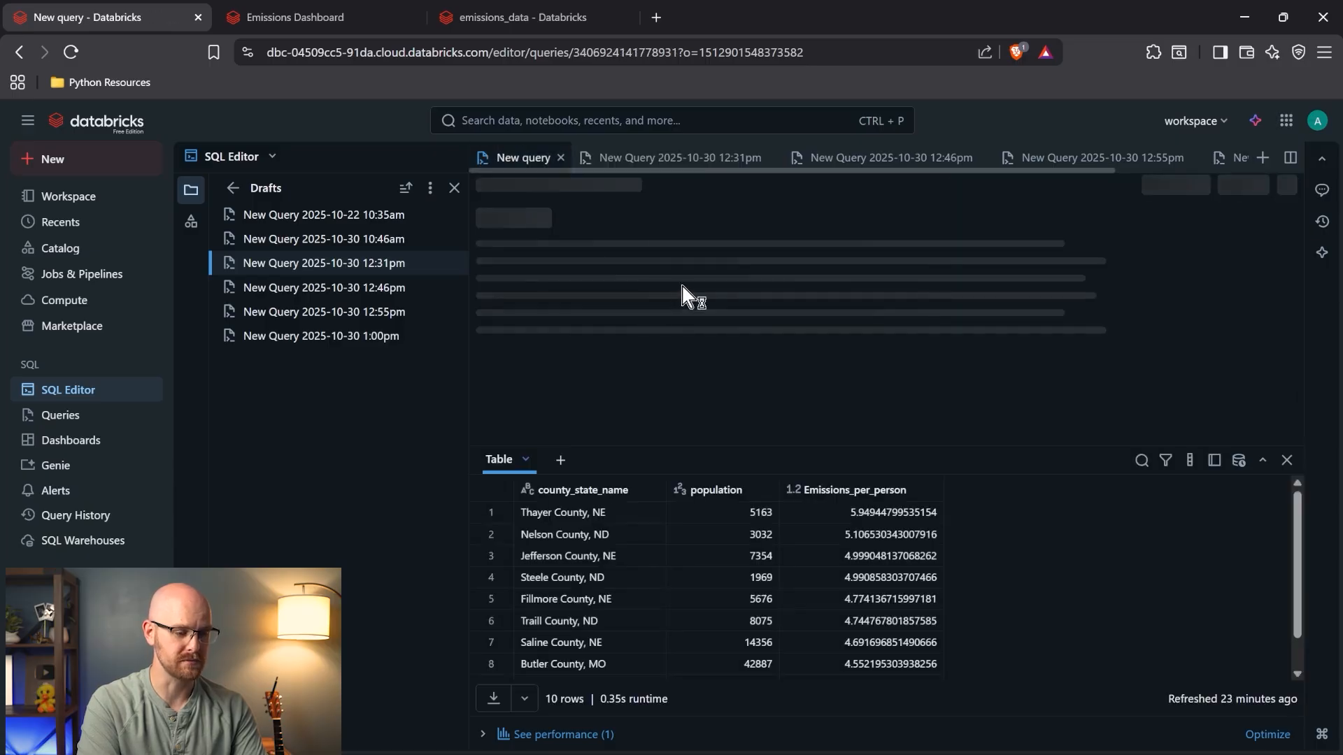
key("ctrl+a")
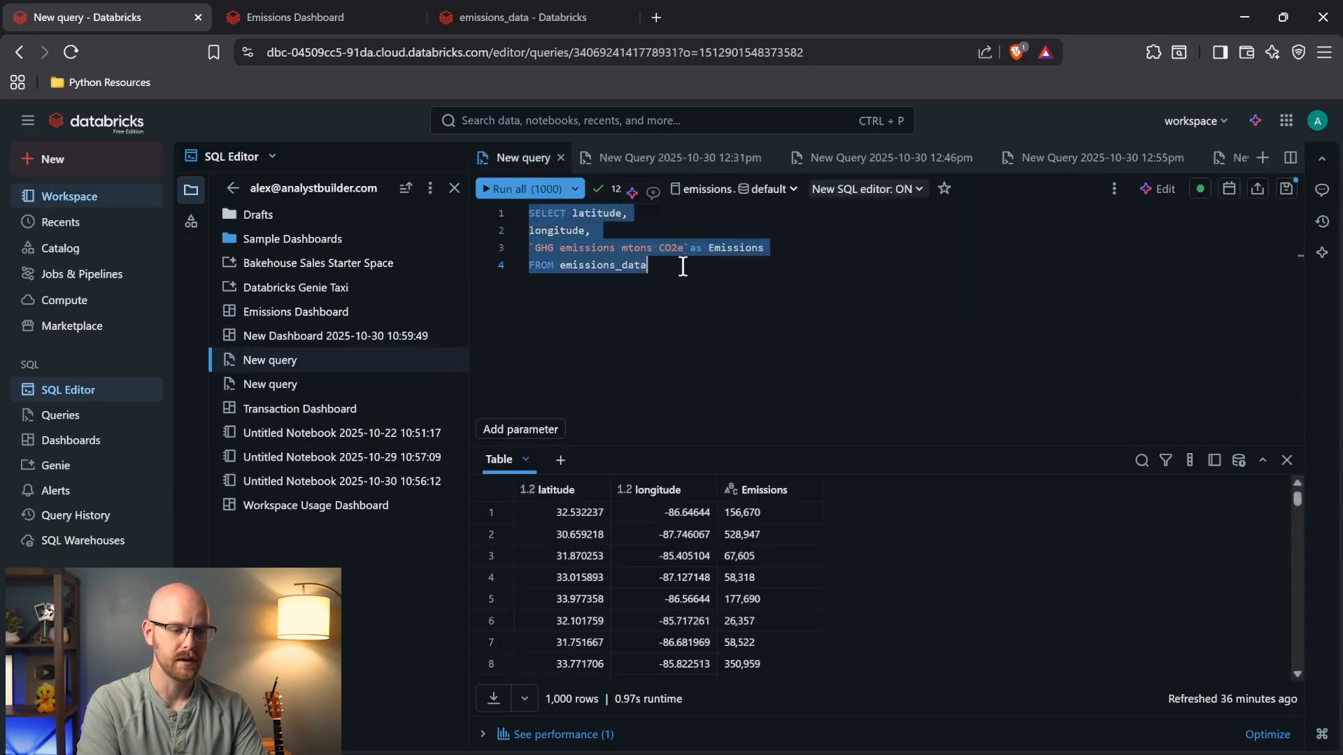
left_click(672, 156)
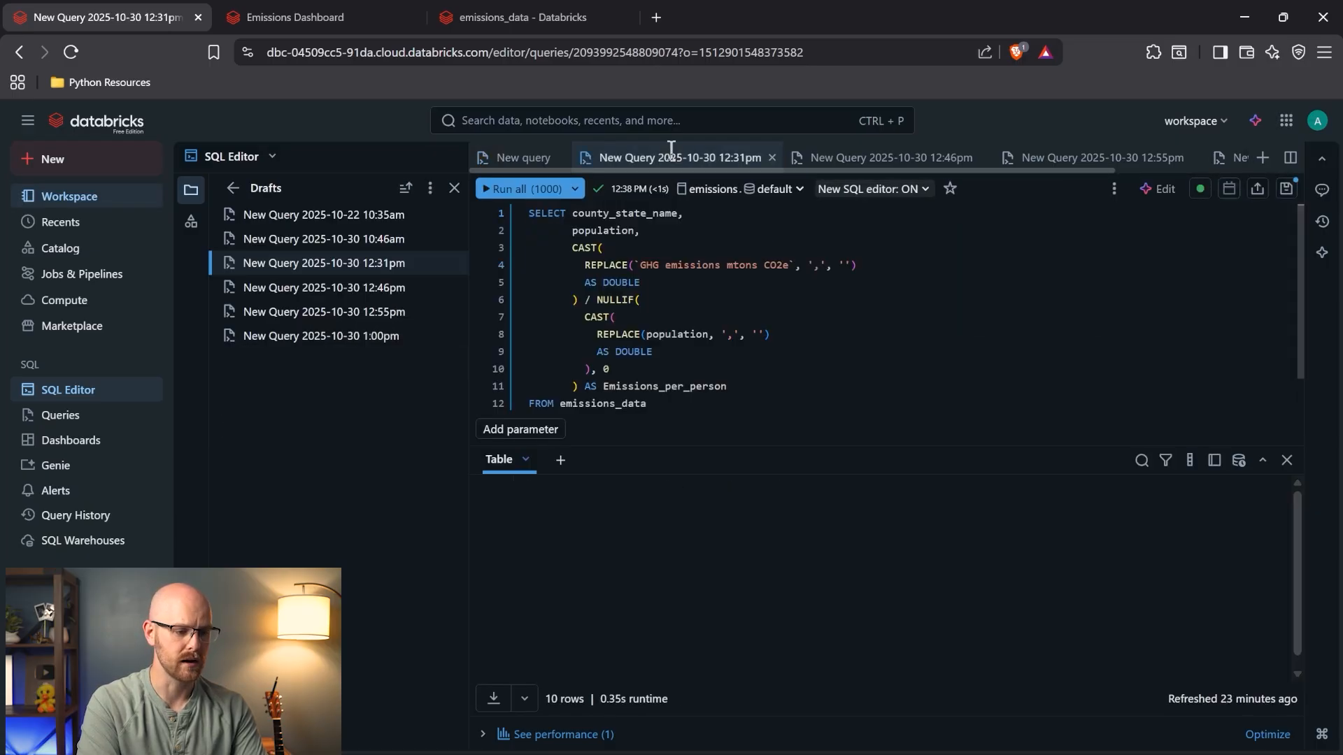
key("ctrl+a")
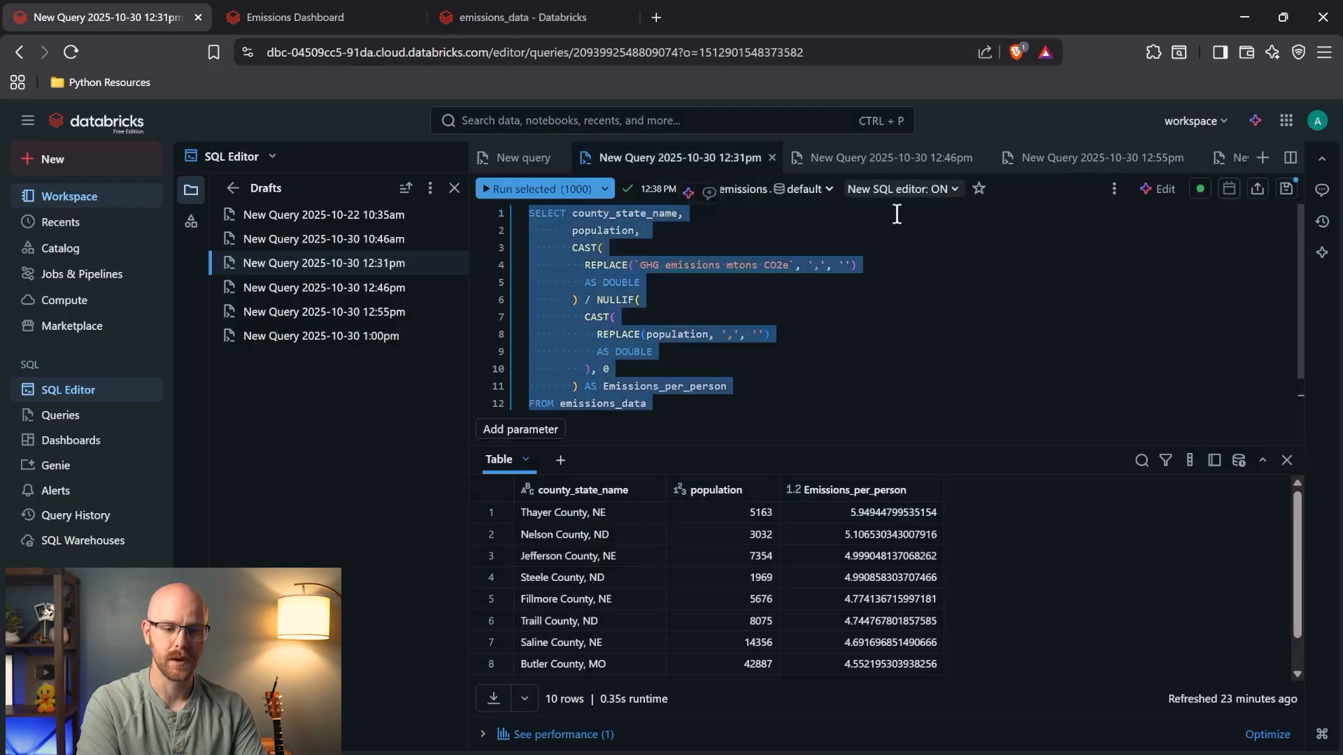
- Open the 1:00pm draft and select the NULLIF population divisor block
left_click(1225, 170)
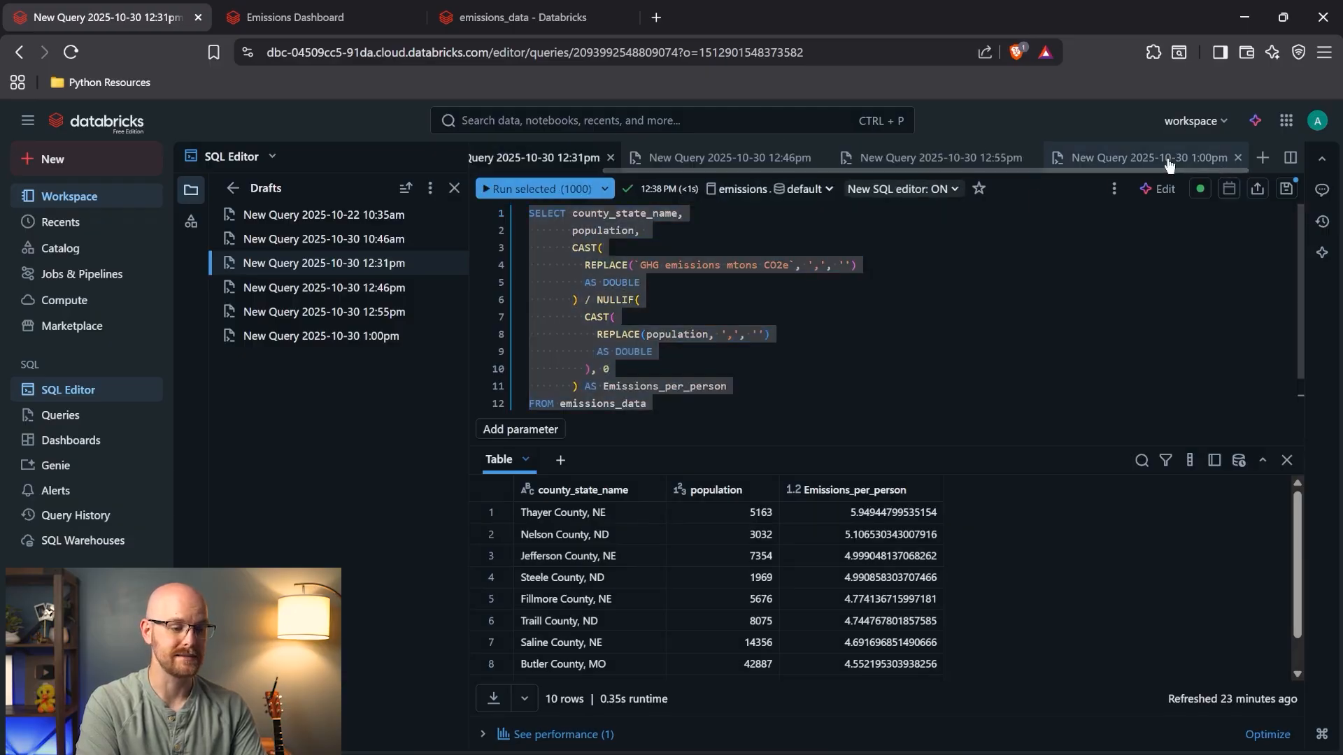
left_click(1147, 157)
scroll(668, 289, "up", 2)
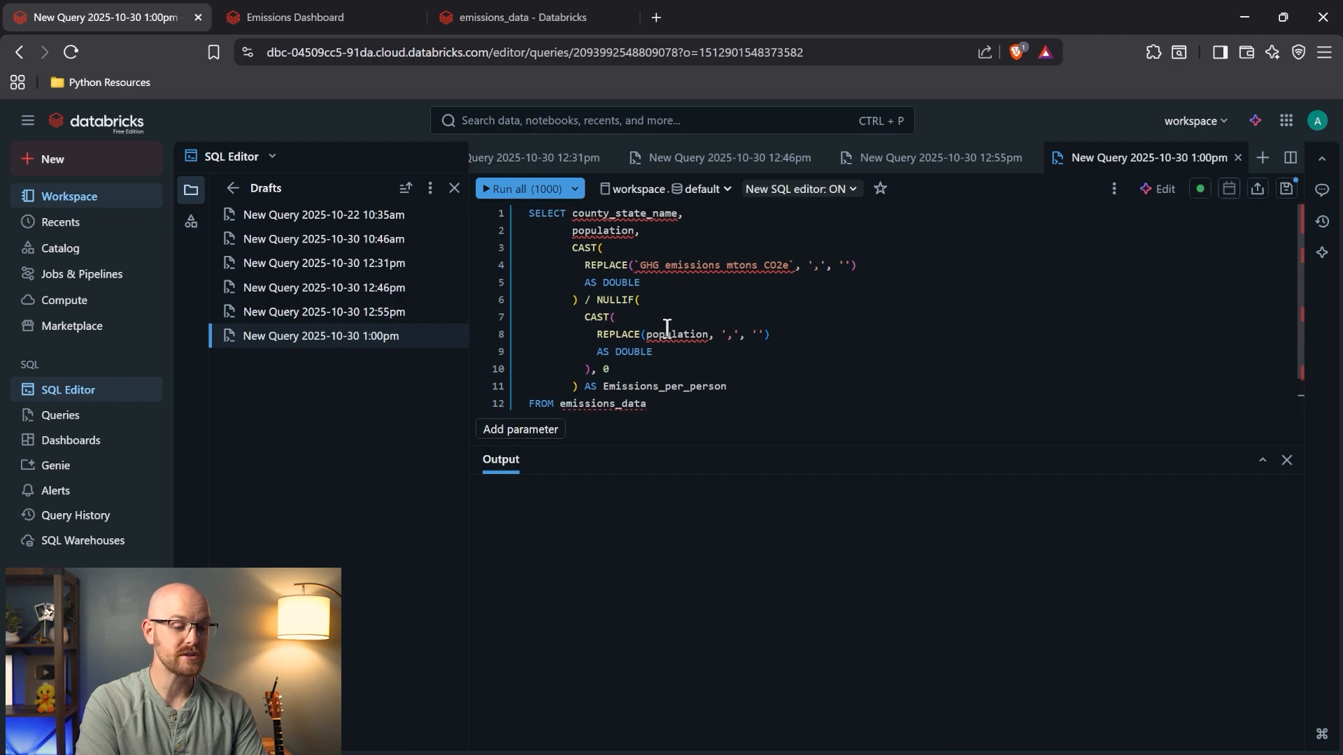
mouse_move(668, 328)
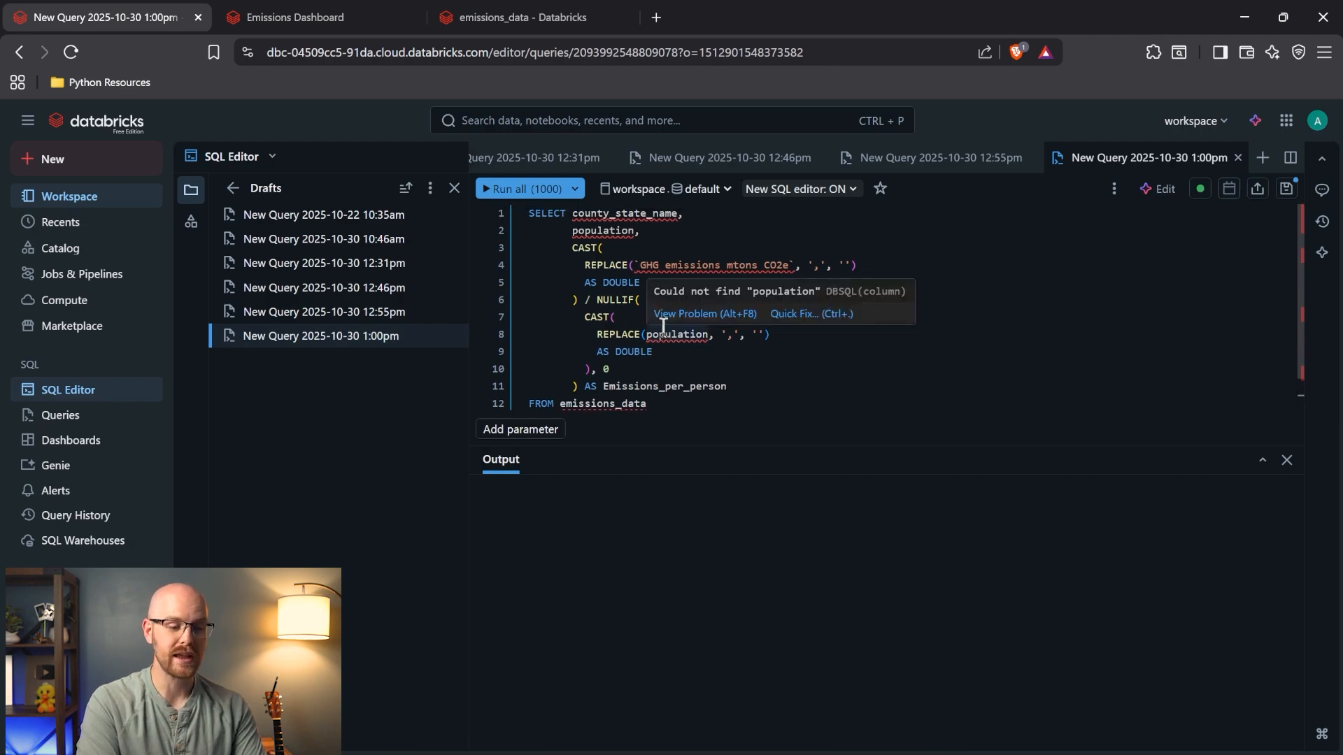
left_click(648, 318)
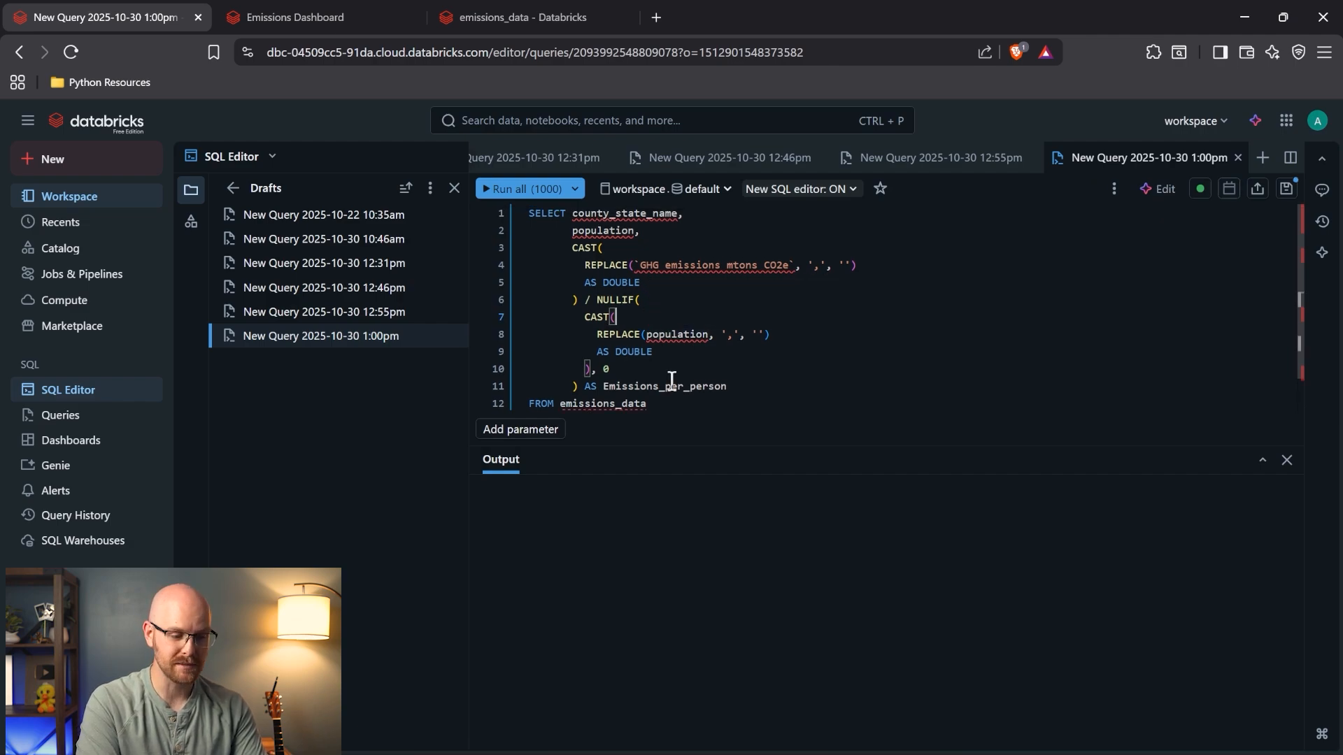
left_click_drag(743, 384, 572, 304)
- Remove the NULLIF population divisor and set the query catalog to emissions with the default schema
key("BackSpace")
key("BackSpace")
key("BackSpace")
key("BackSpace")
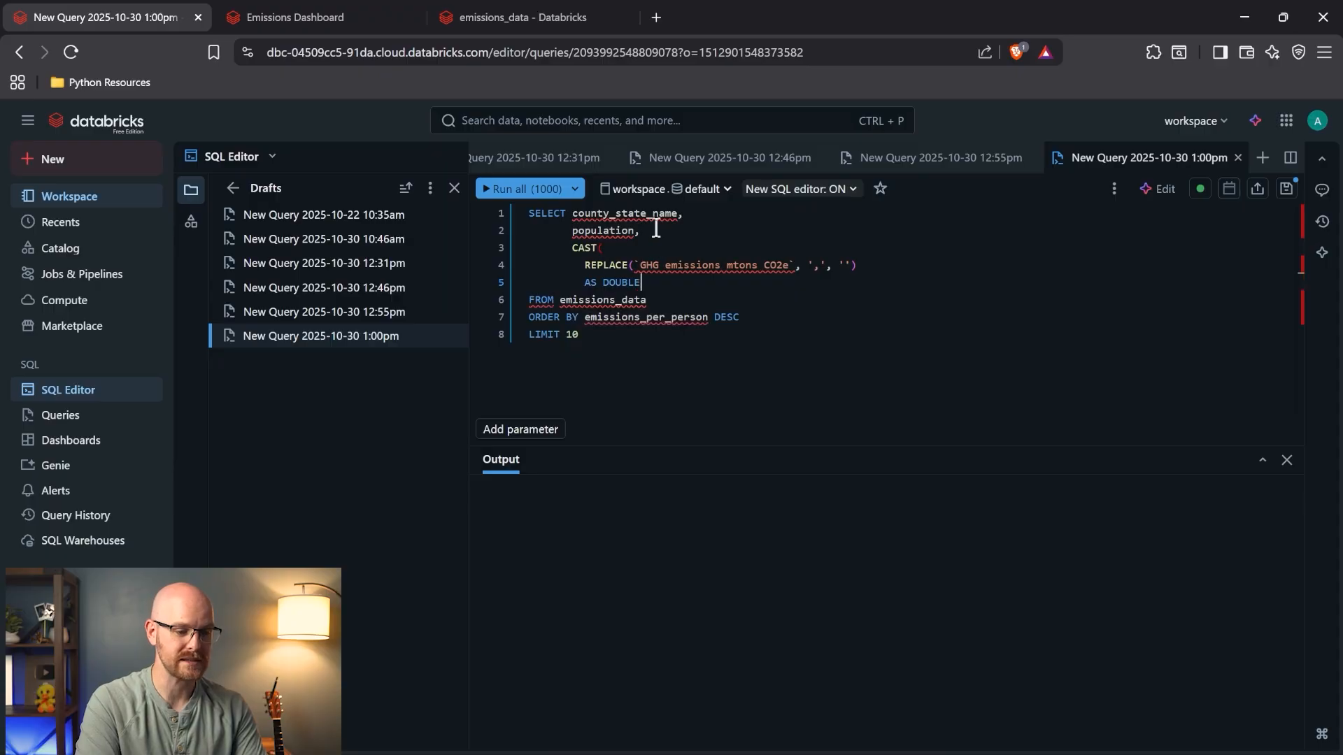
left_click(640, 190)
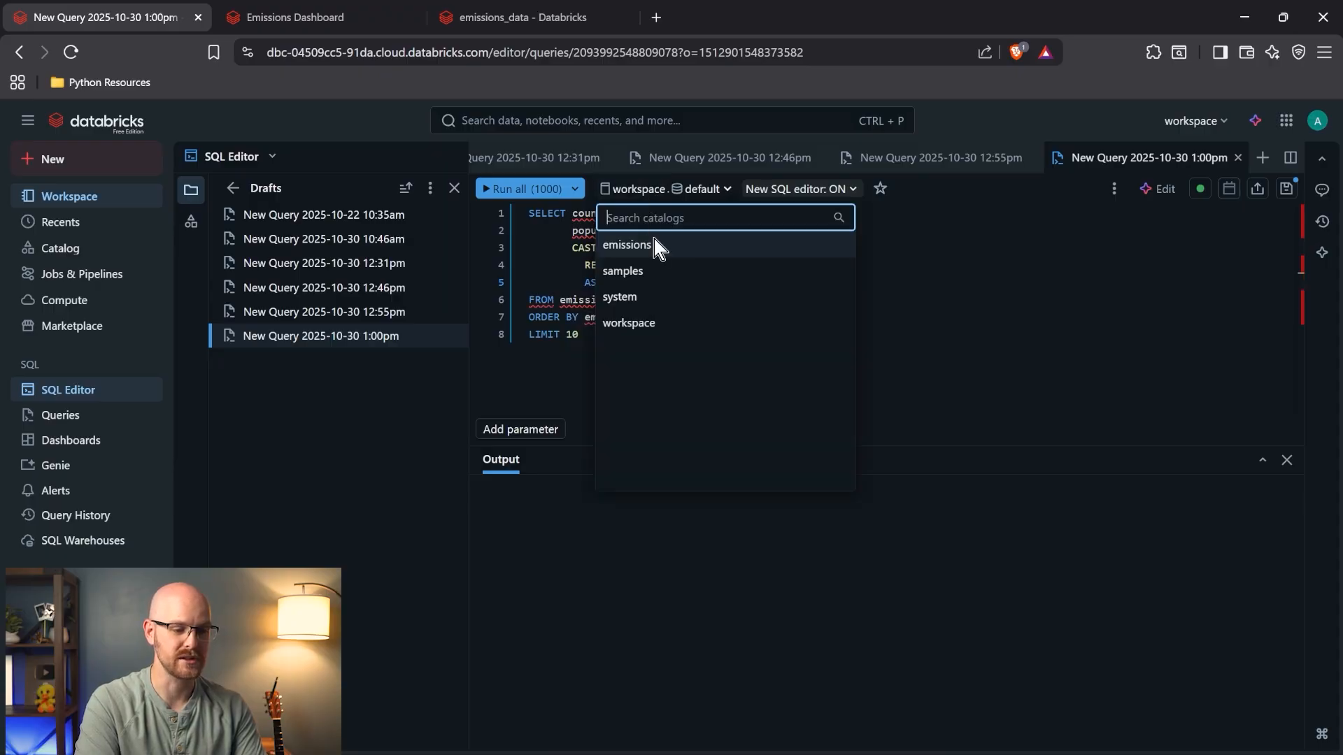
left_click(654, 241)
left_click(708, 199)
left_click(682, 244)
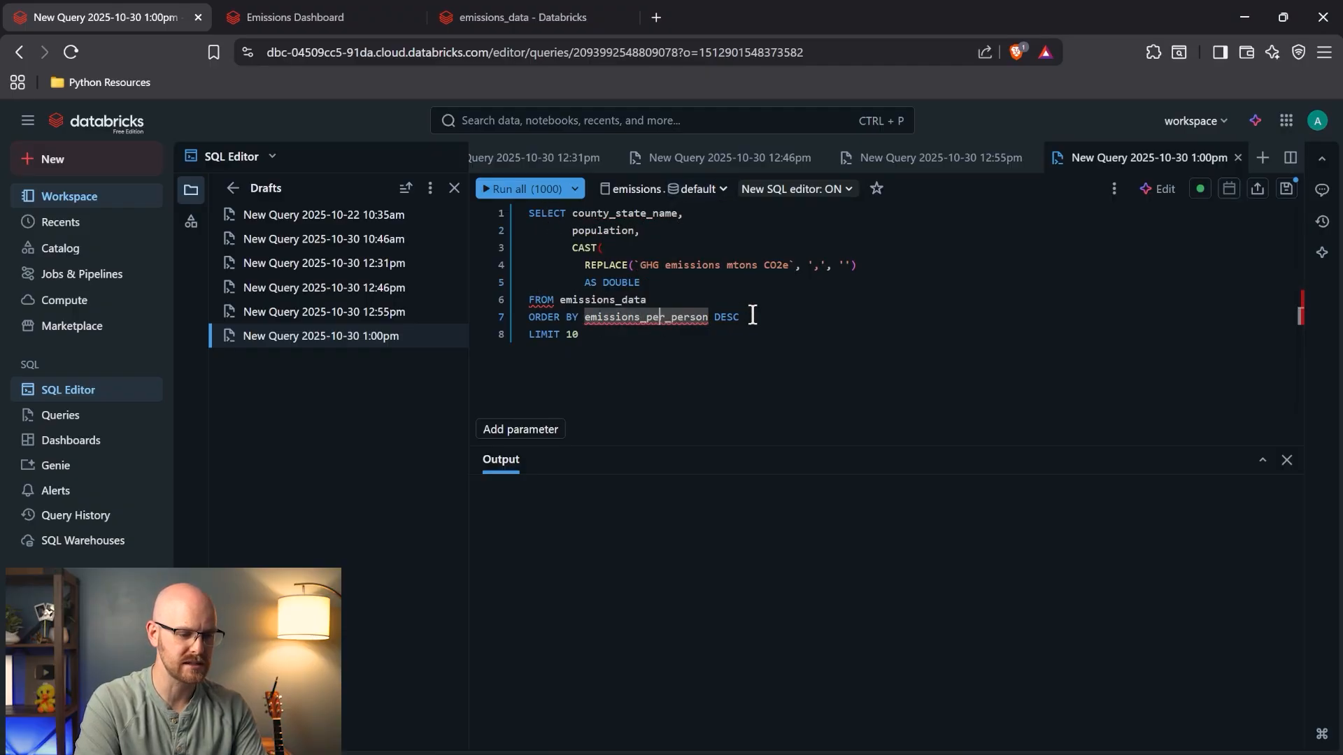
- Alias the CAST expression as Total_Emissions and change ORDER BY to Total_Emissions
double_click(671, 323)
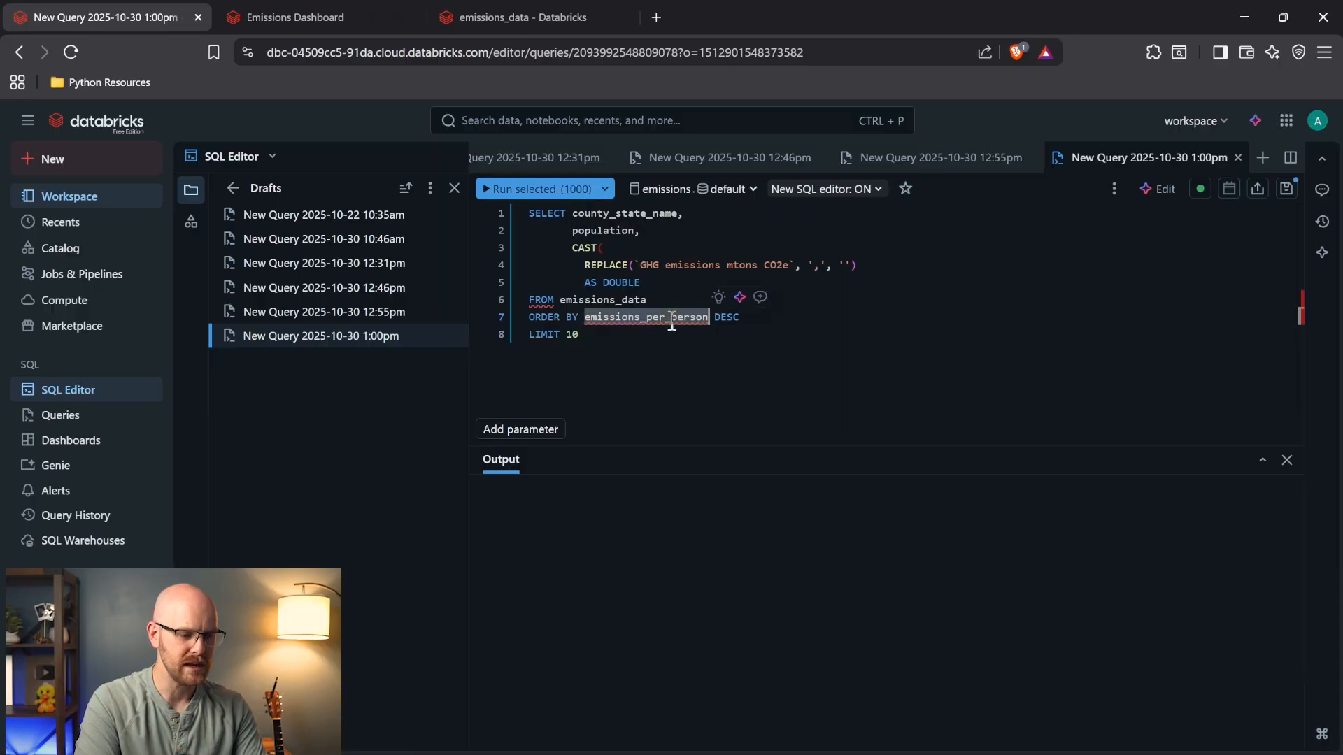
left_click(651, 282)
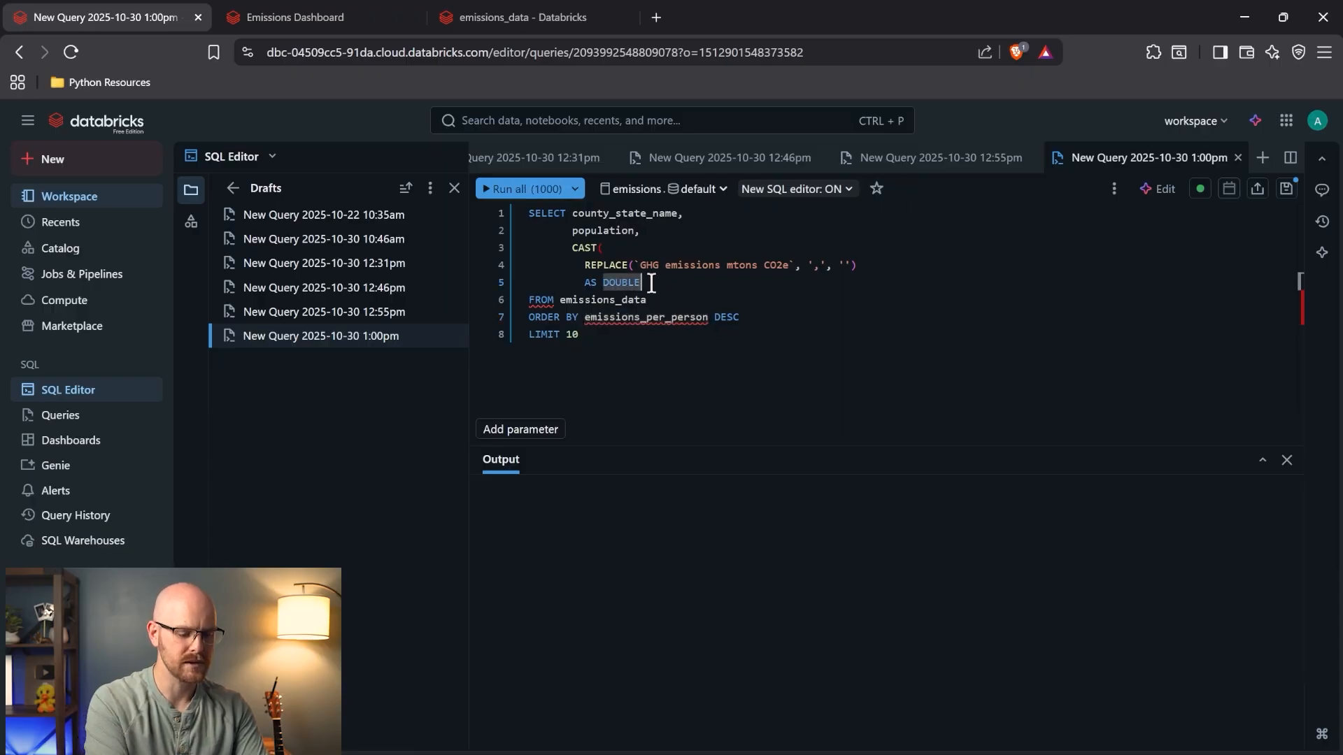
type(") A")
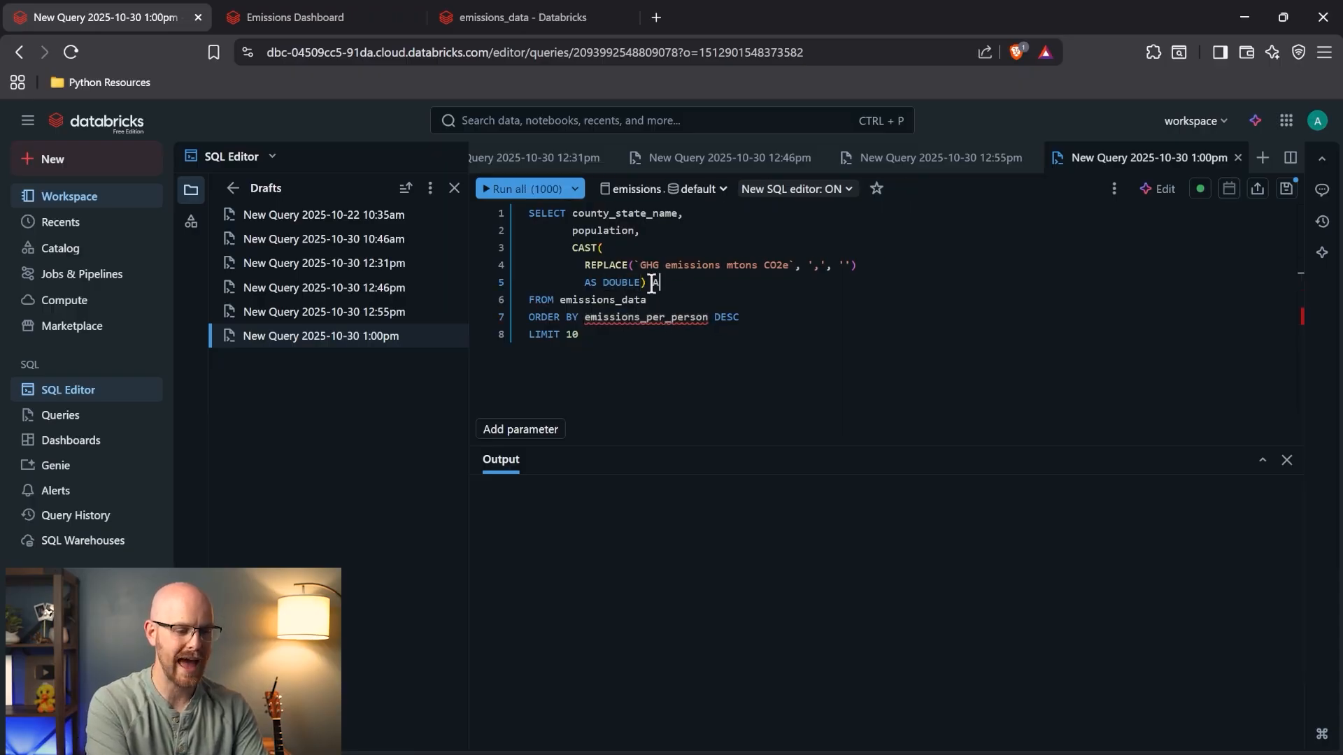
type("S Total_Emissions")
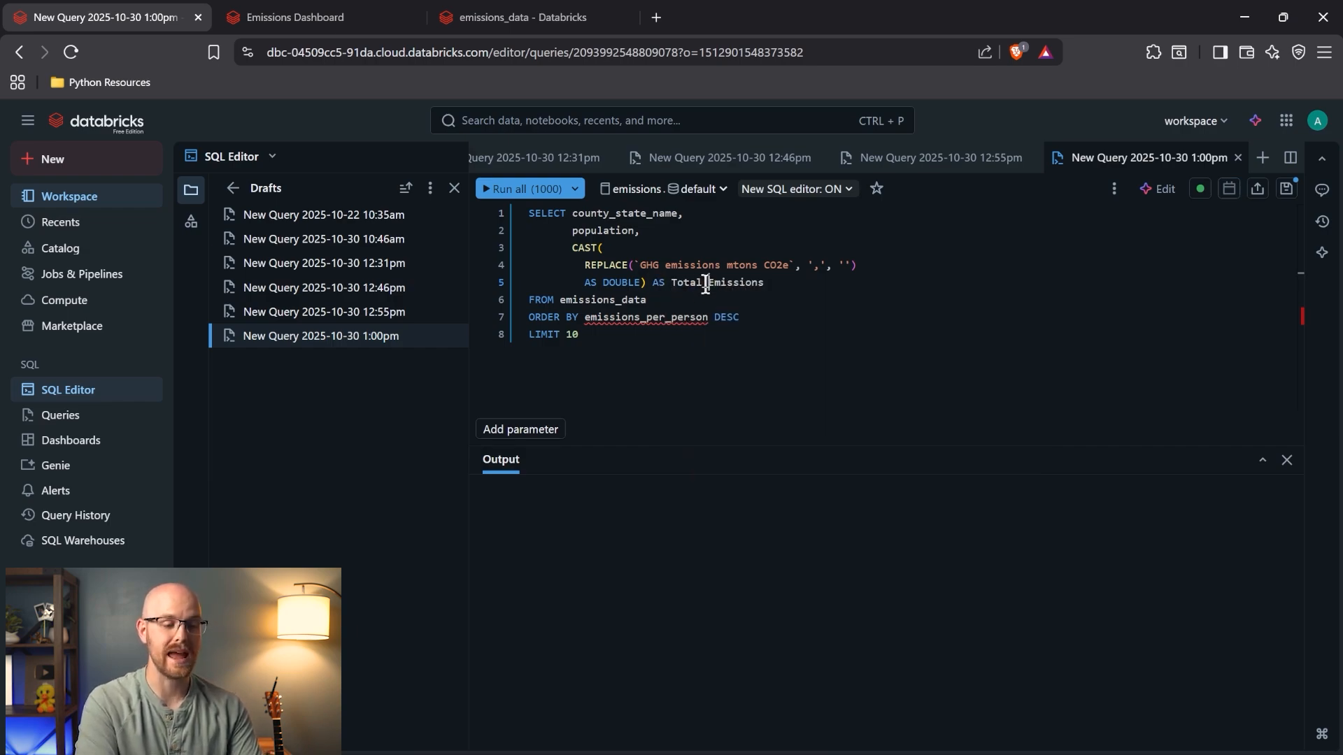
double_click(706, 283)
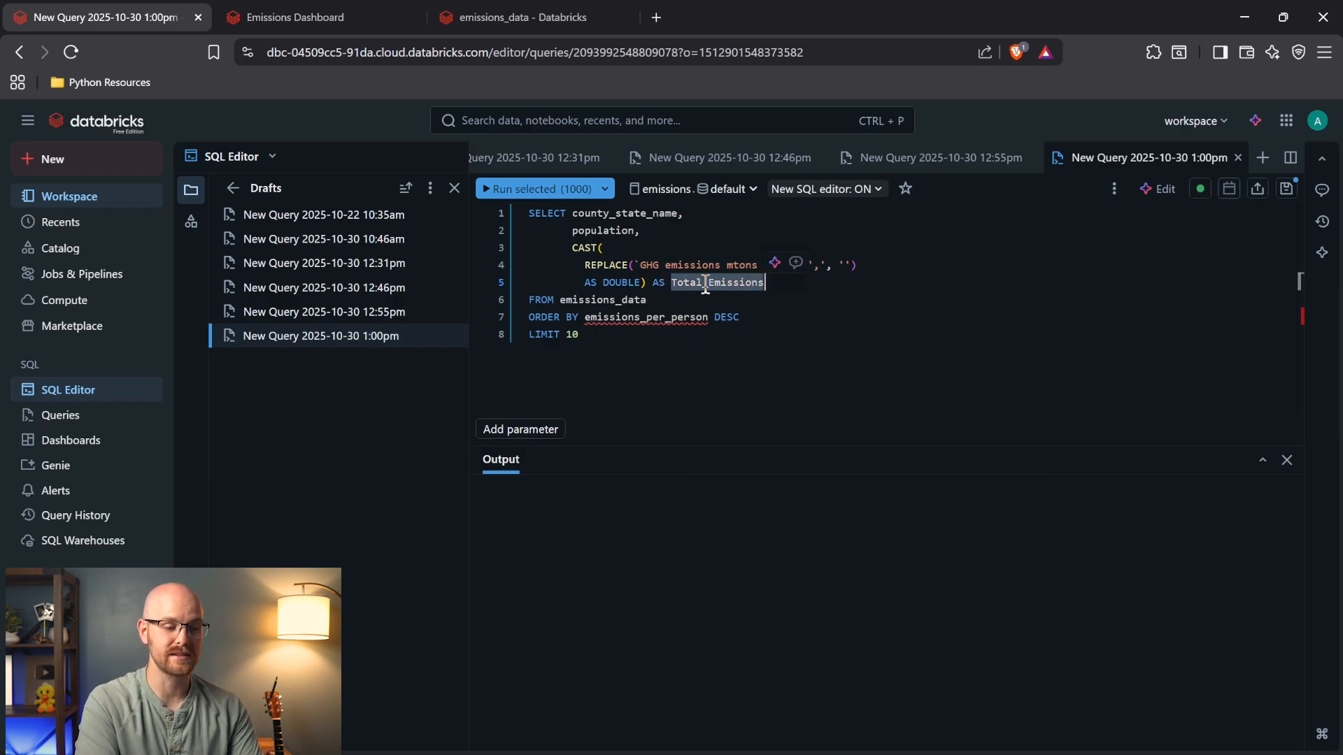
left_click_drag(567, 248, 768, 283)
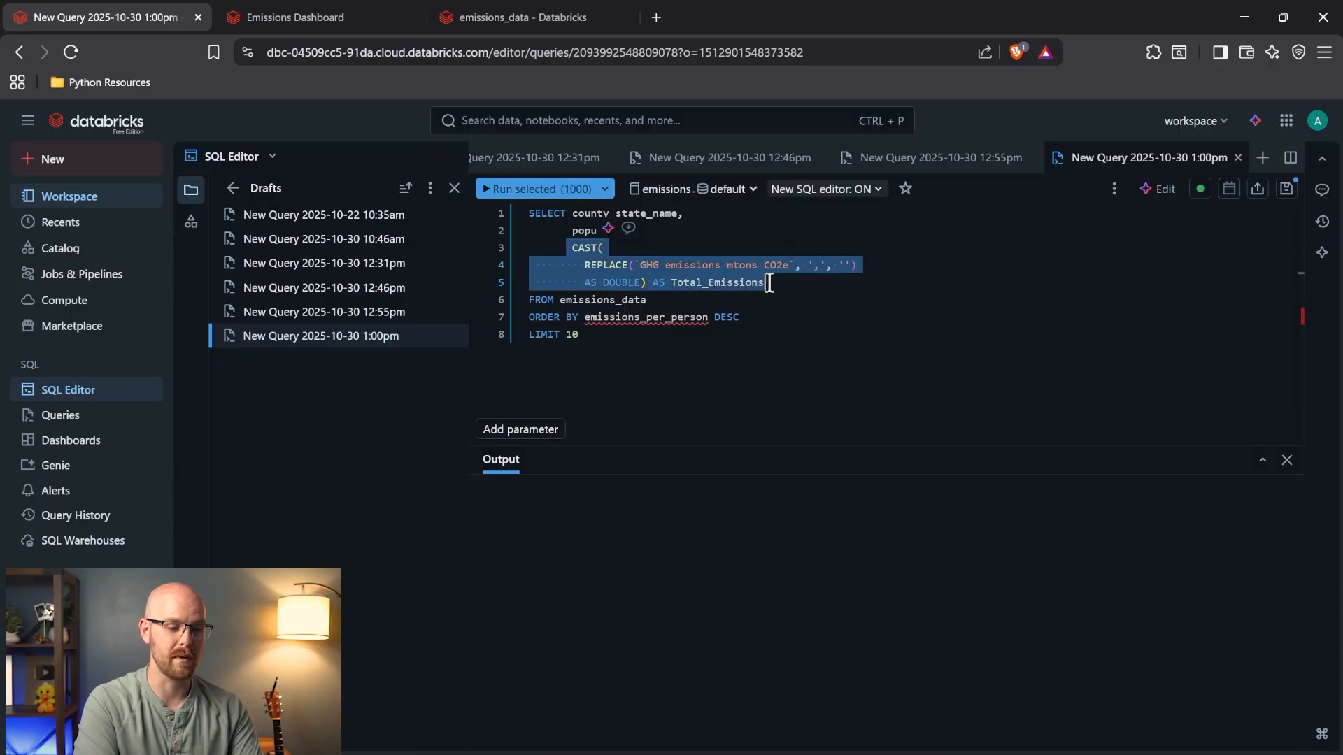
double_click(631, 318)
type("Total_Emissions")
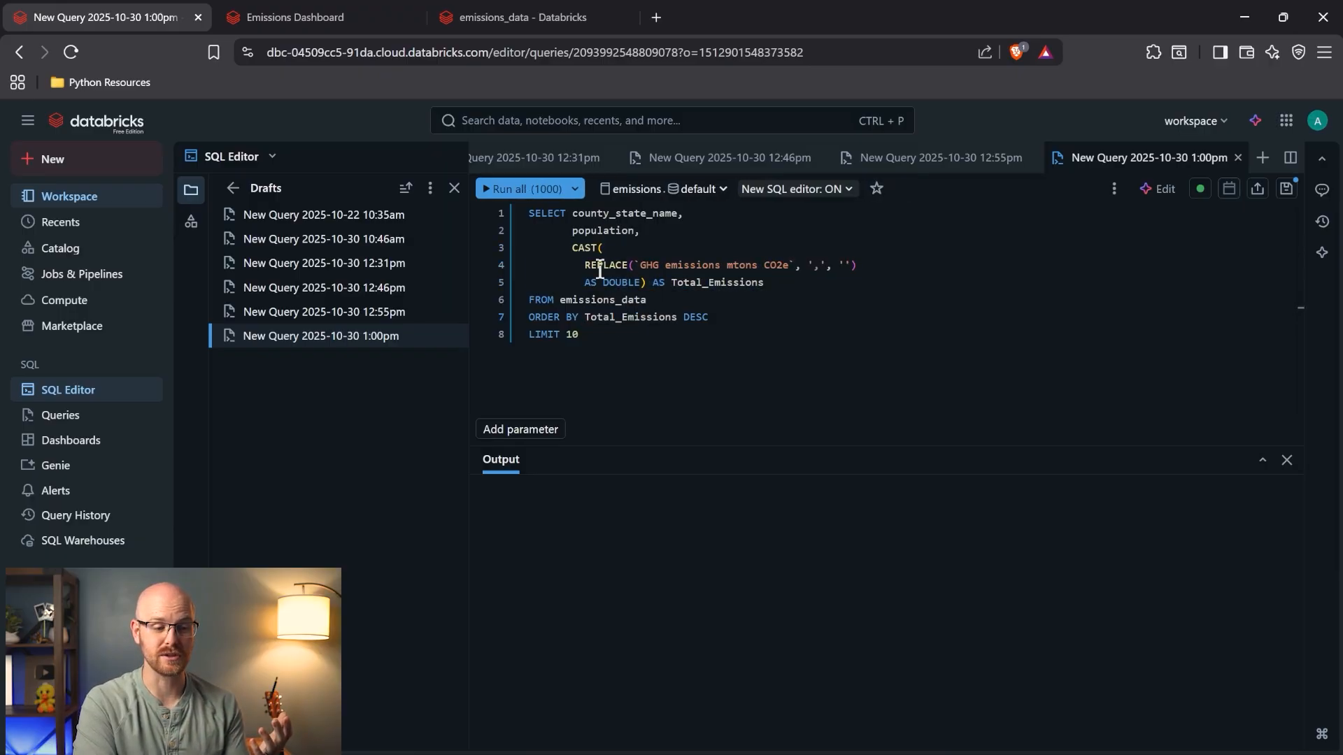
left_click_drag(571, 248, 734, 287)
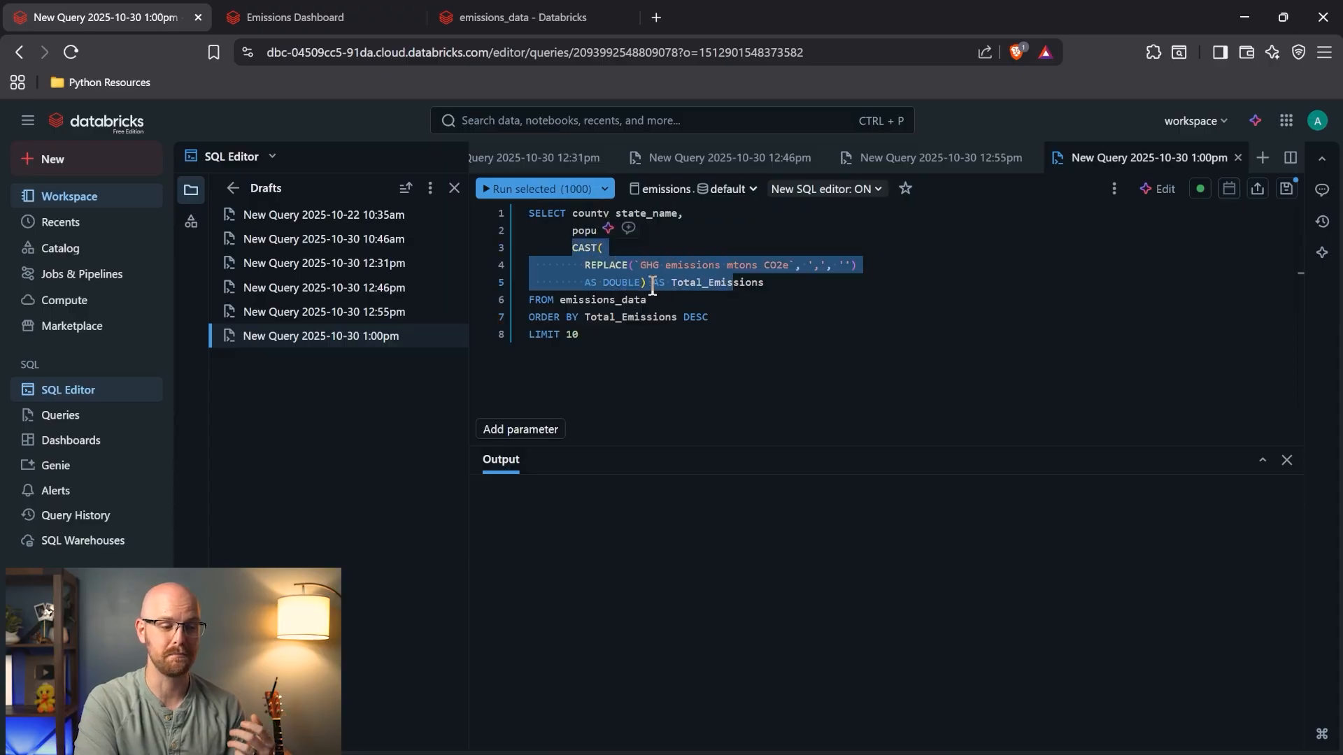
left_click(608, 265)
- Run the query to list the top 10 counties, led by Maricopa County, AZ, and select the query text
left_click(515, 195)
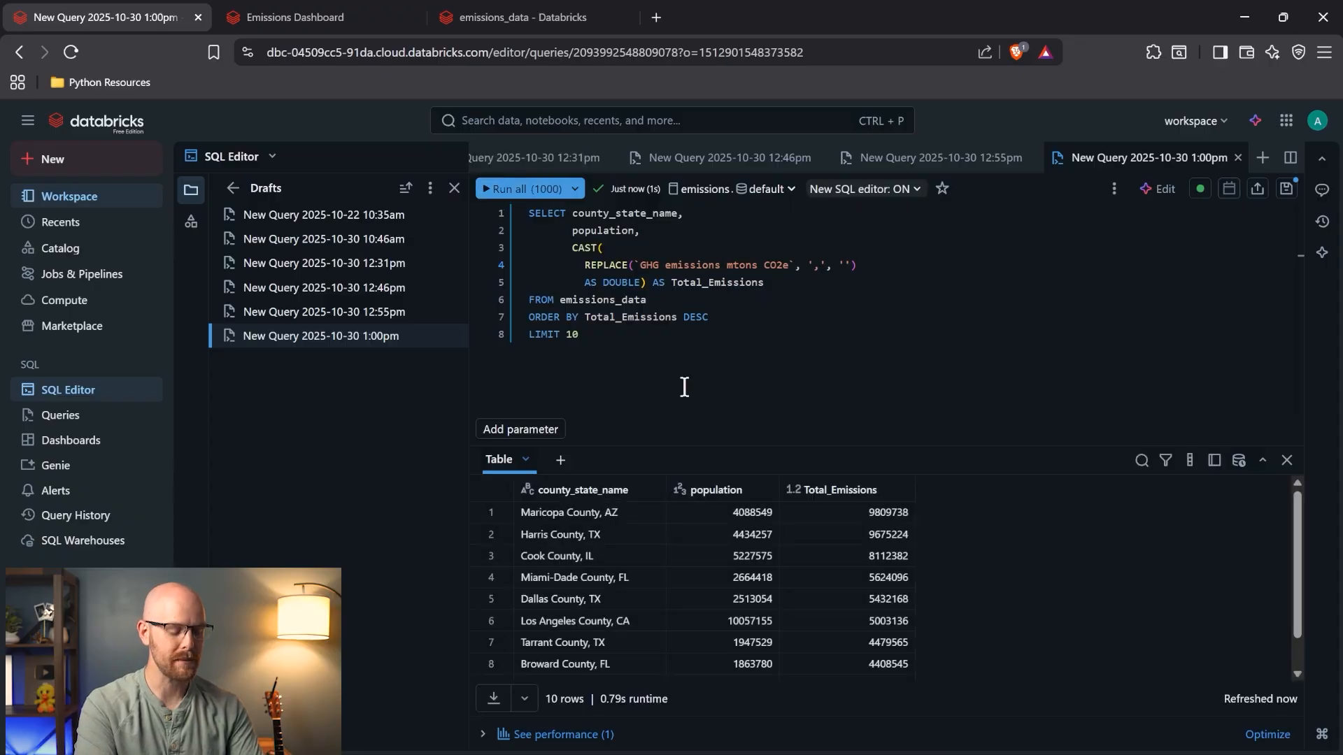
scroll(606, 543, "down", 1)
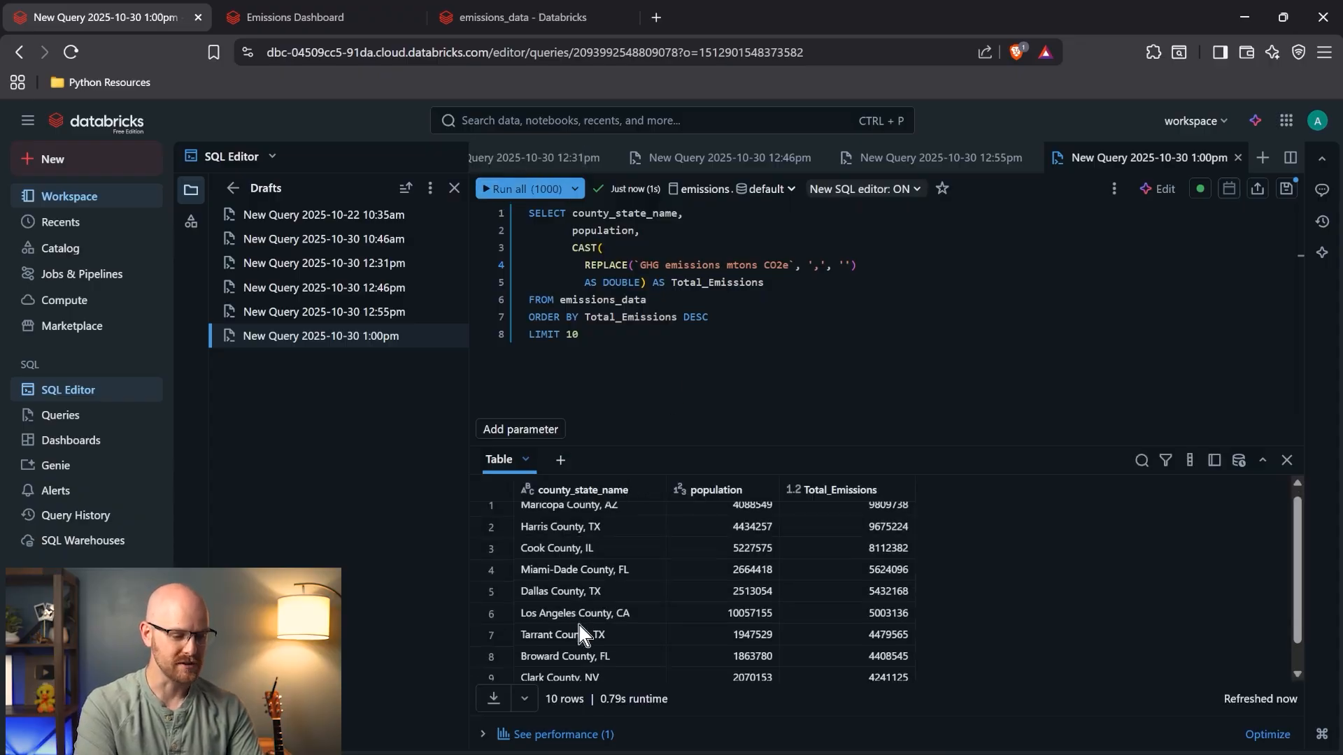
scroll(612, 532, "up", 1)
scroll(614, 539, "down", 2)
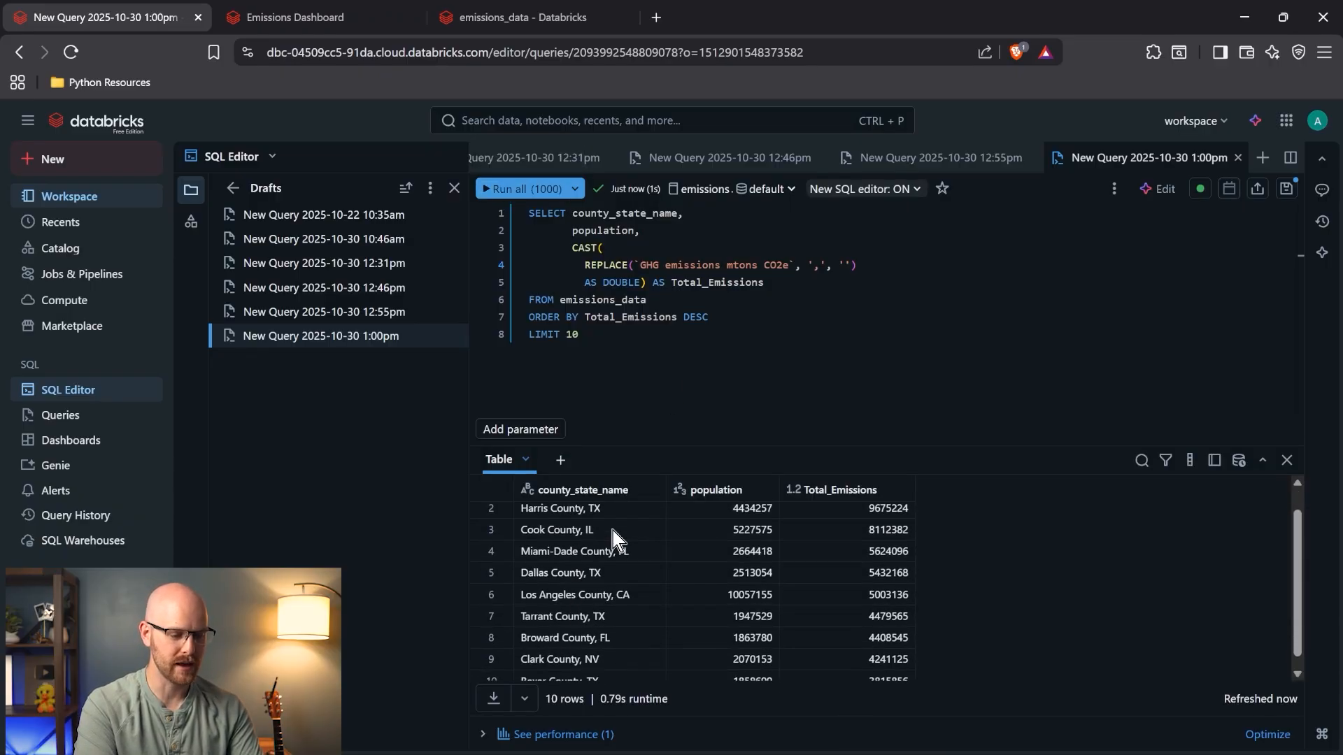
scroll(623, 570, "up", 2)
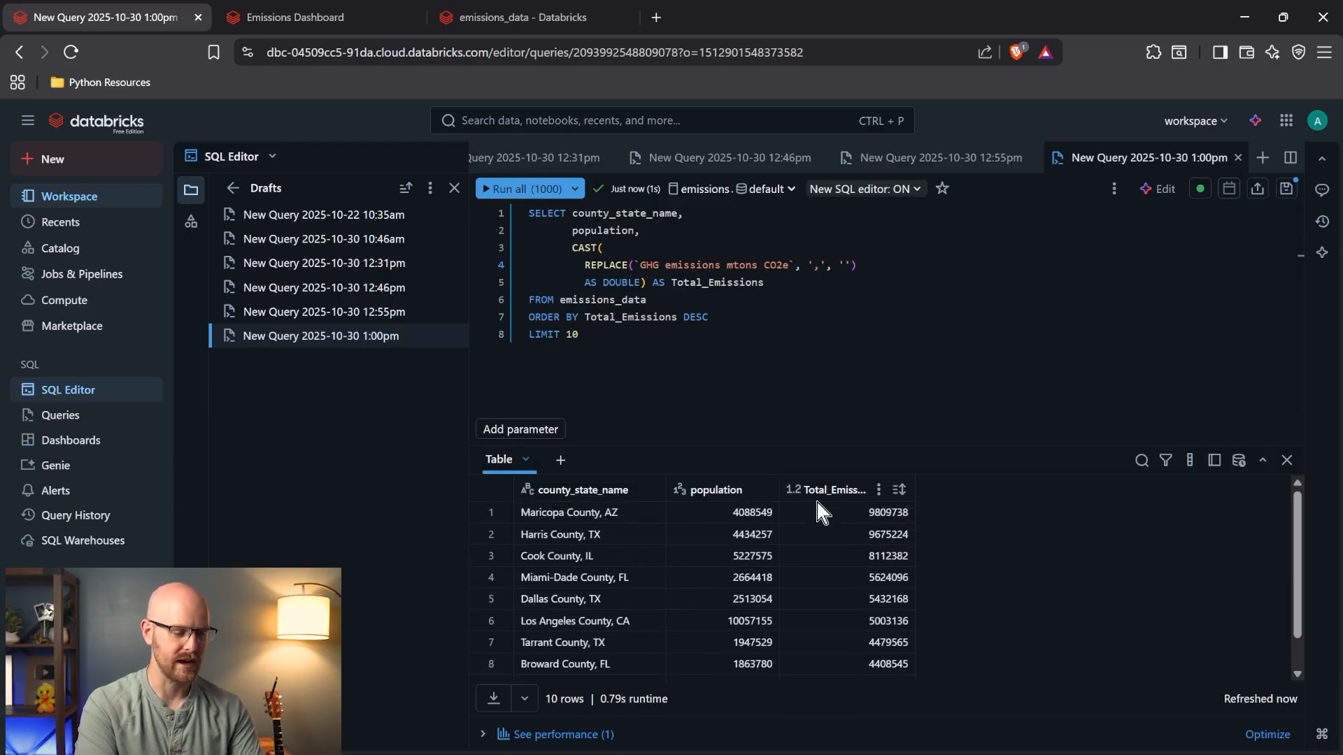
left_click(642, 284)
key("ctrl+a")
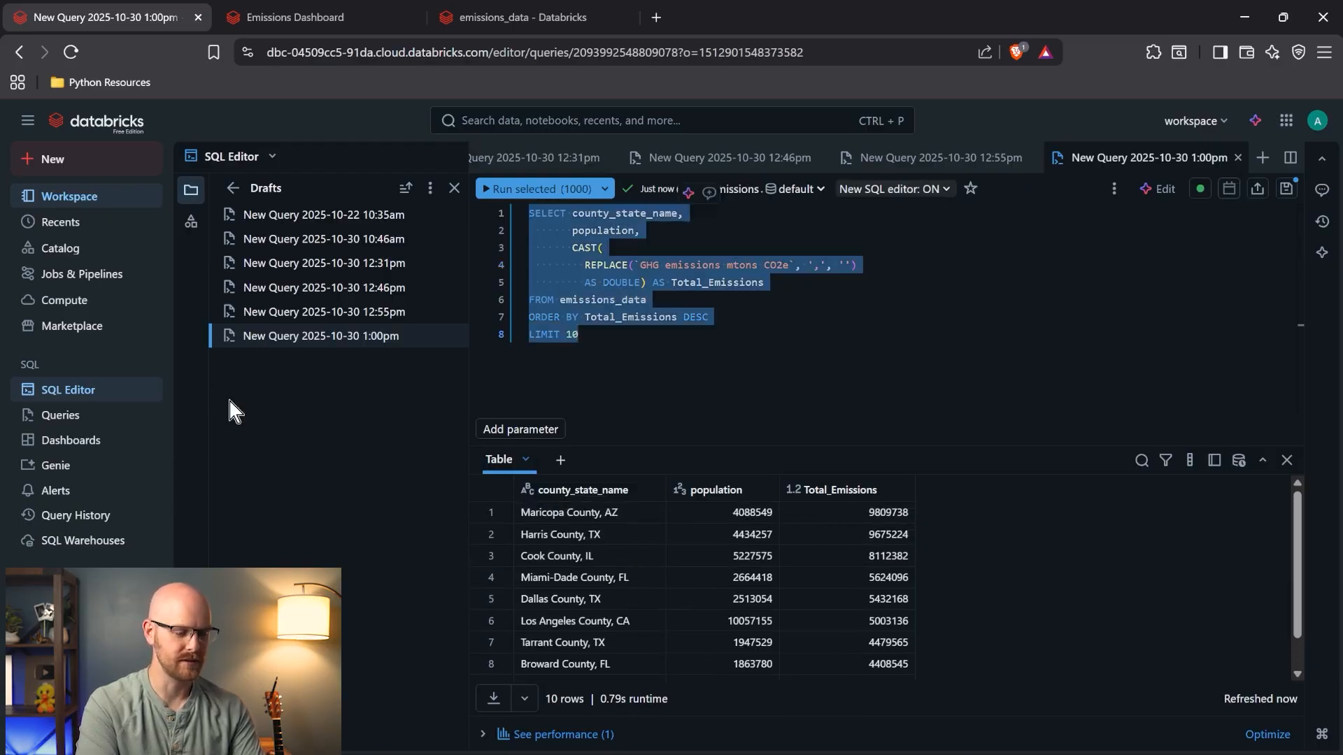
- In the Emissions Dashboard, create a new SQL dataset containing the pasted Total_Emissions query
left_click(335, 12)
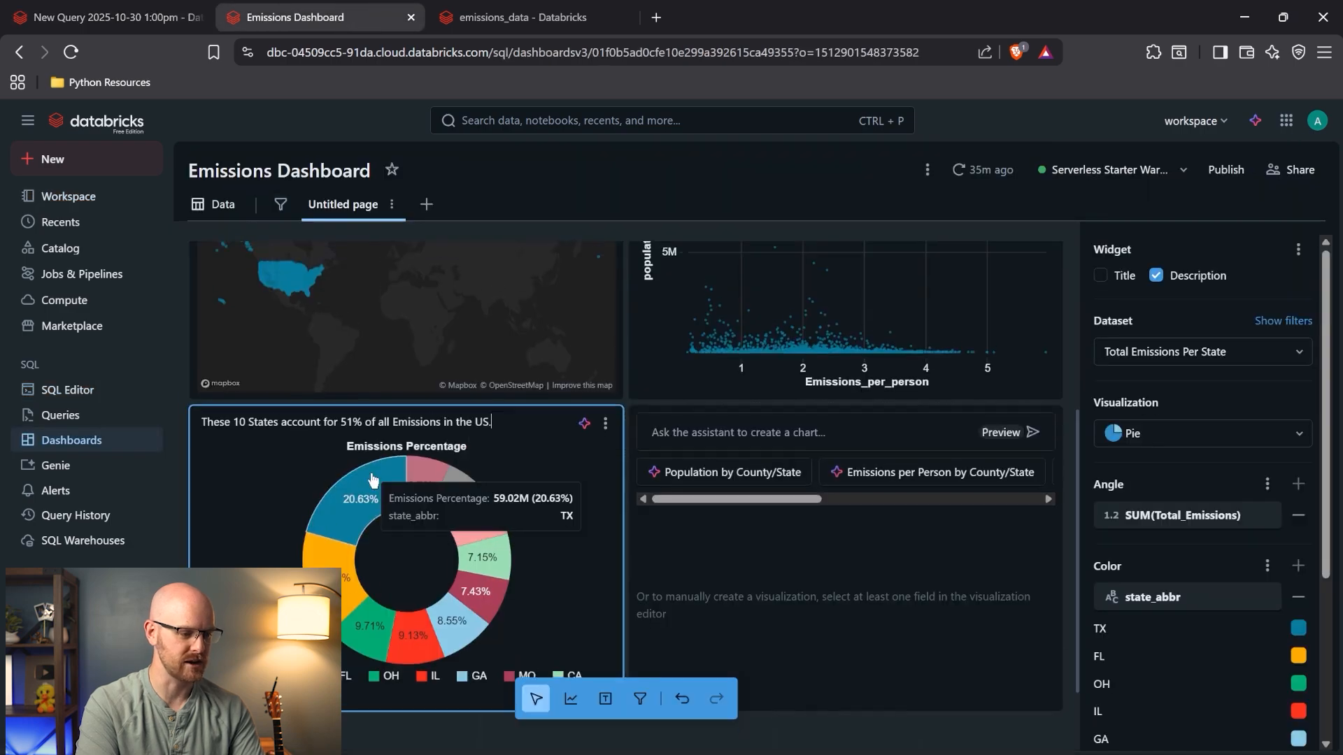
left_click(214, 203)
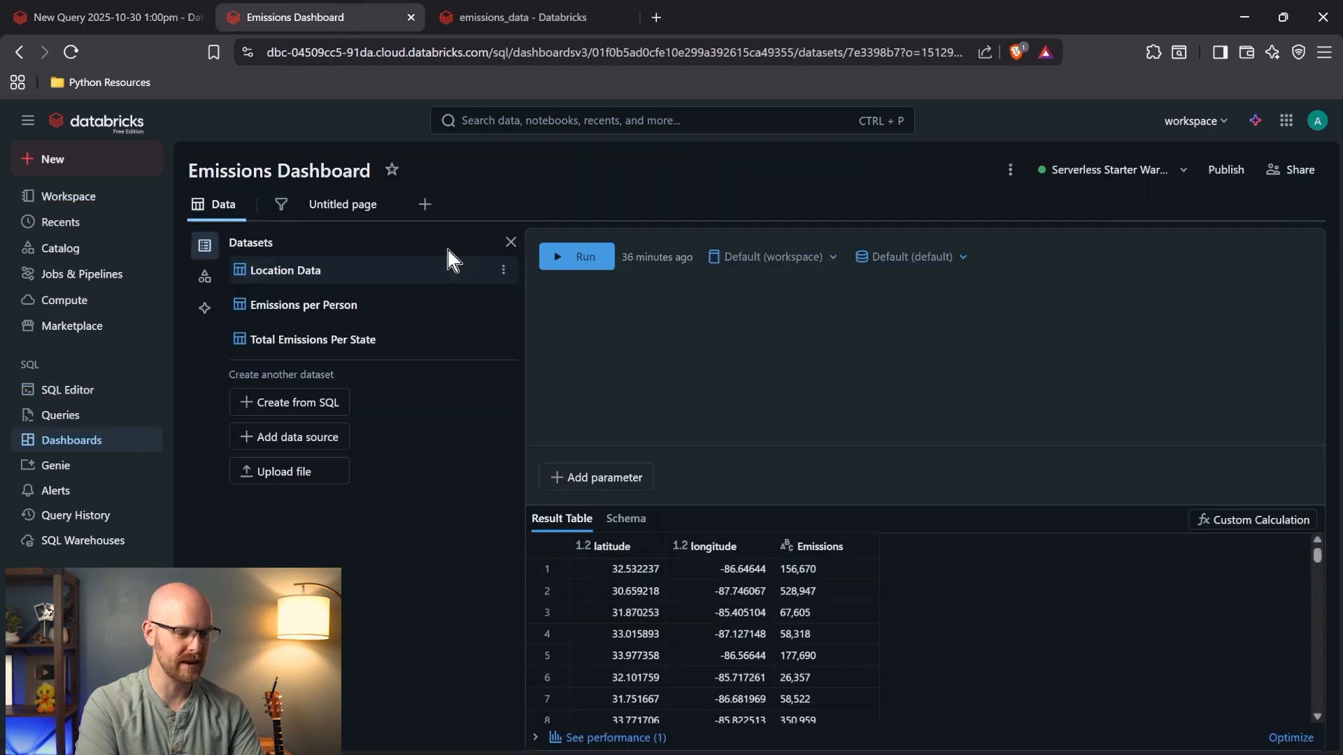
left_click(343, 204)
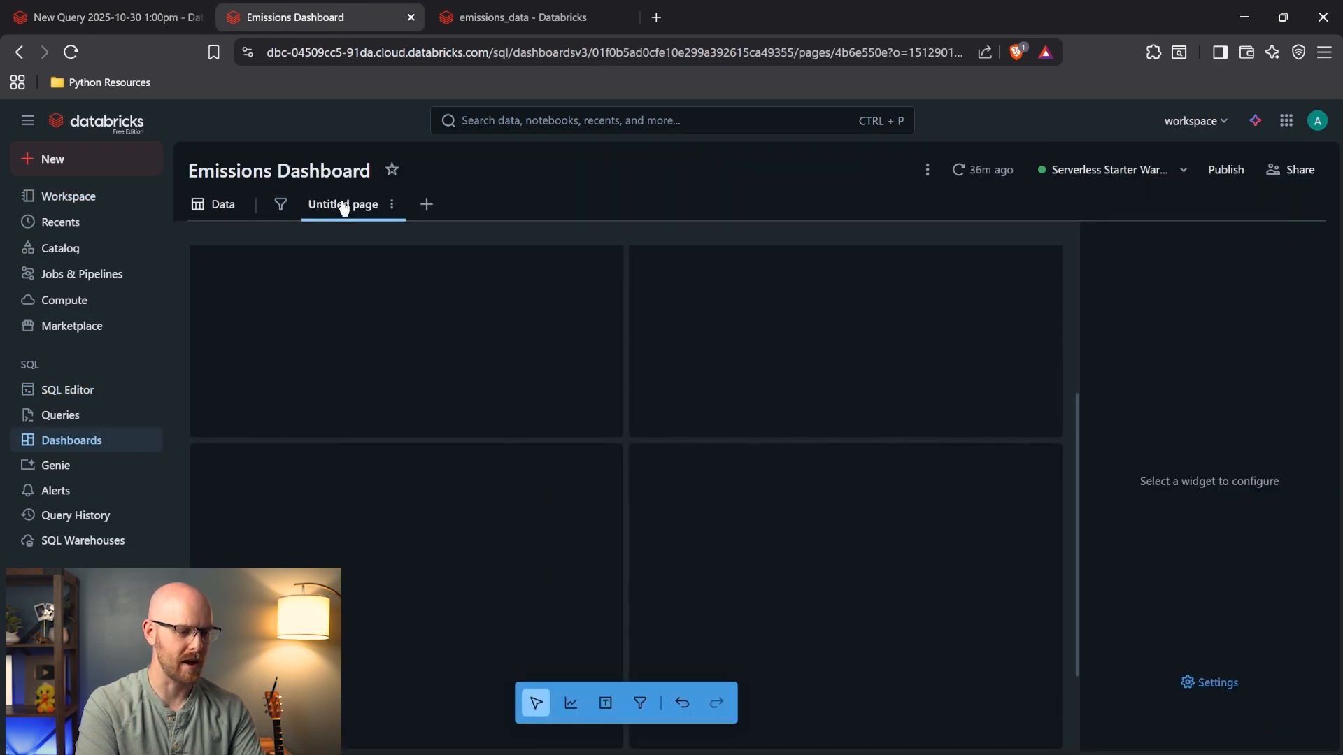
left_click(214, 203)
left_click(297, 403)
left_click(724, 310)
type("SELECT county_state_name,        population,        CAST(          REPLACE(`GHG emissions mtons CO2e`, ',', '')          AS DOUBLE) AS Total_Emissions FROM emissions_data ORDER BY Total_Emissions DESC LIMIT 10")
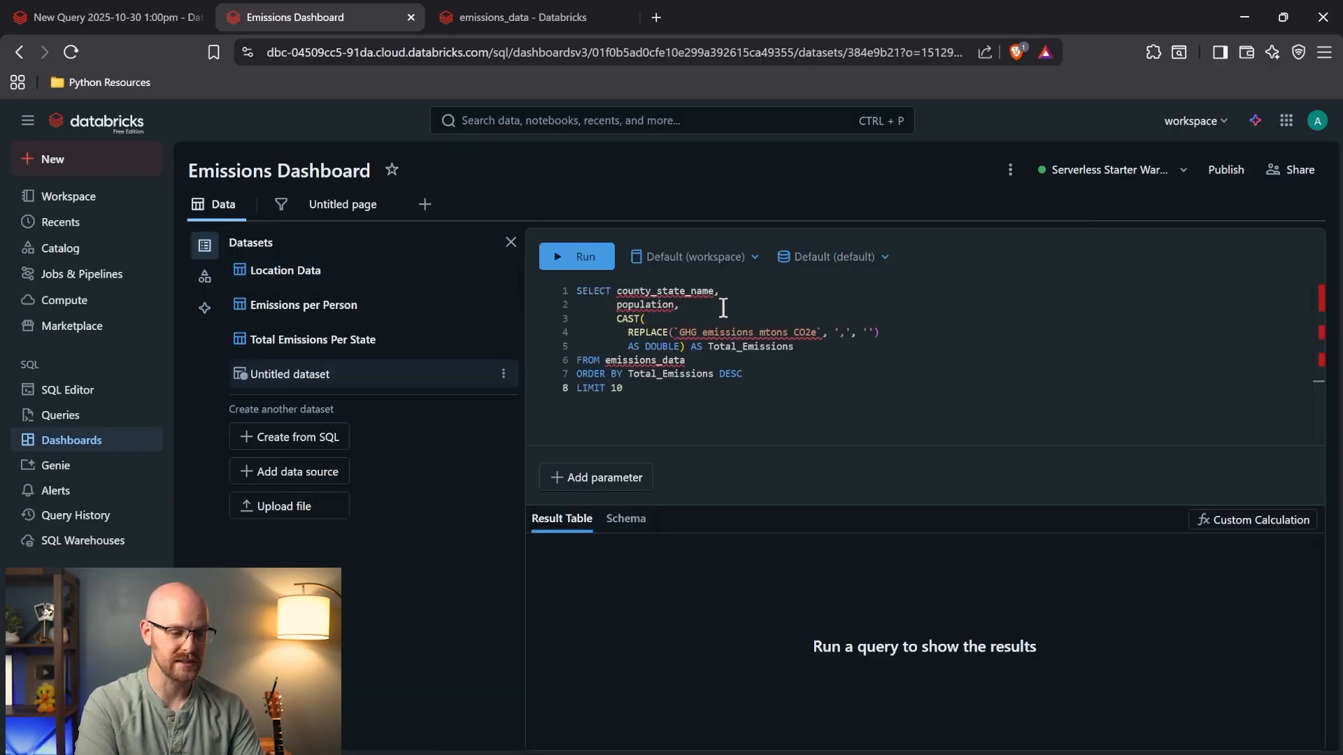
- Run the top-10 counties dataset query against the emissions catalog
left_click(692, 257)
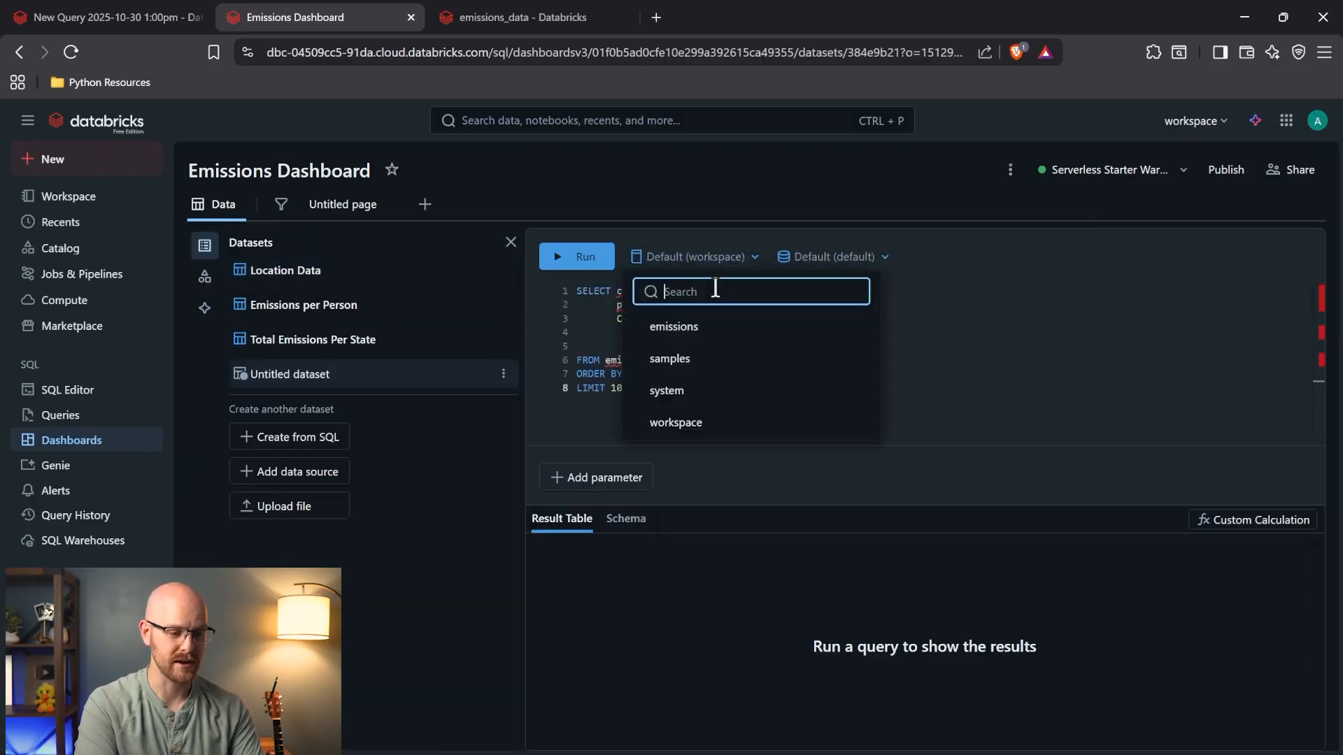
left_click(714, 325)
left_click(575, 266)
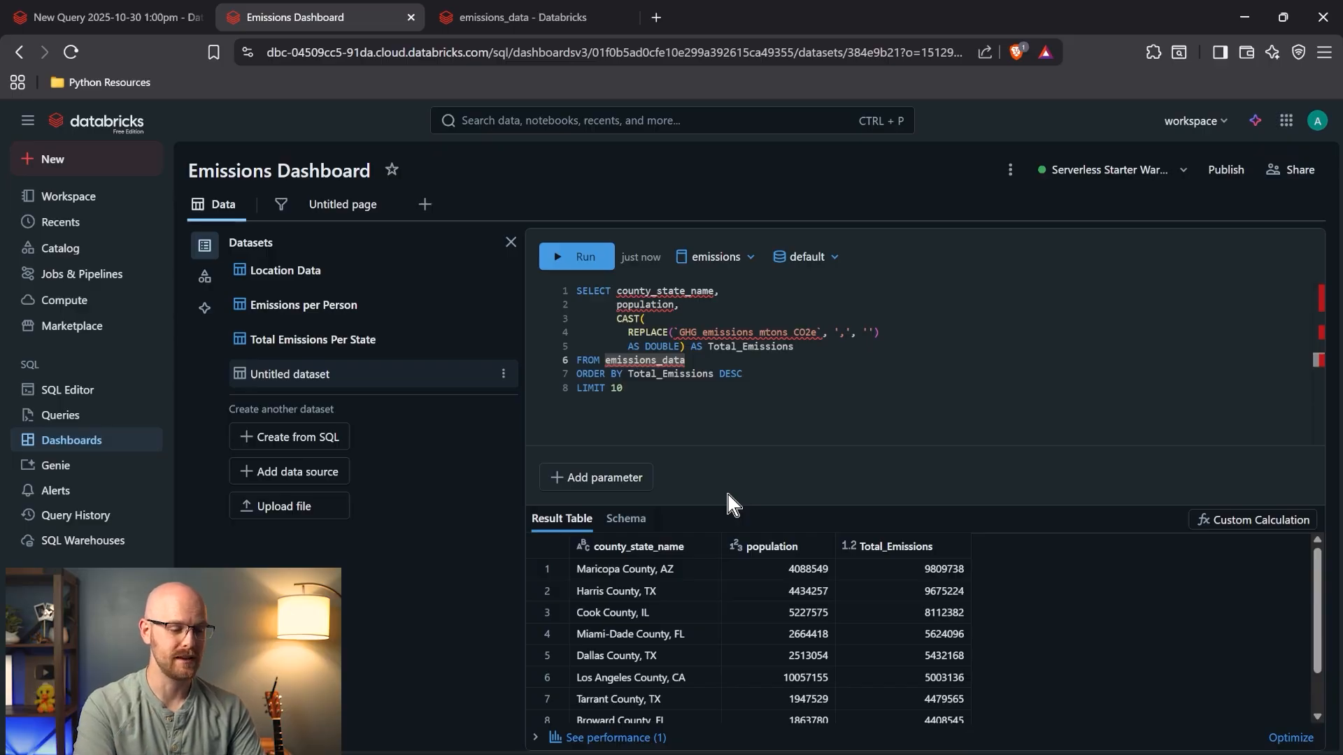
left_click(657, 396)
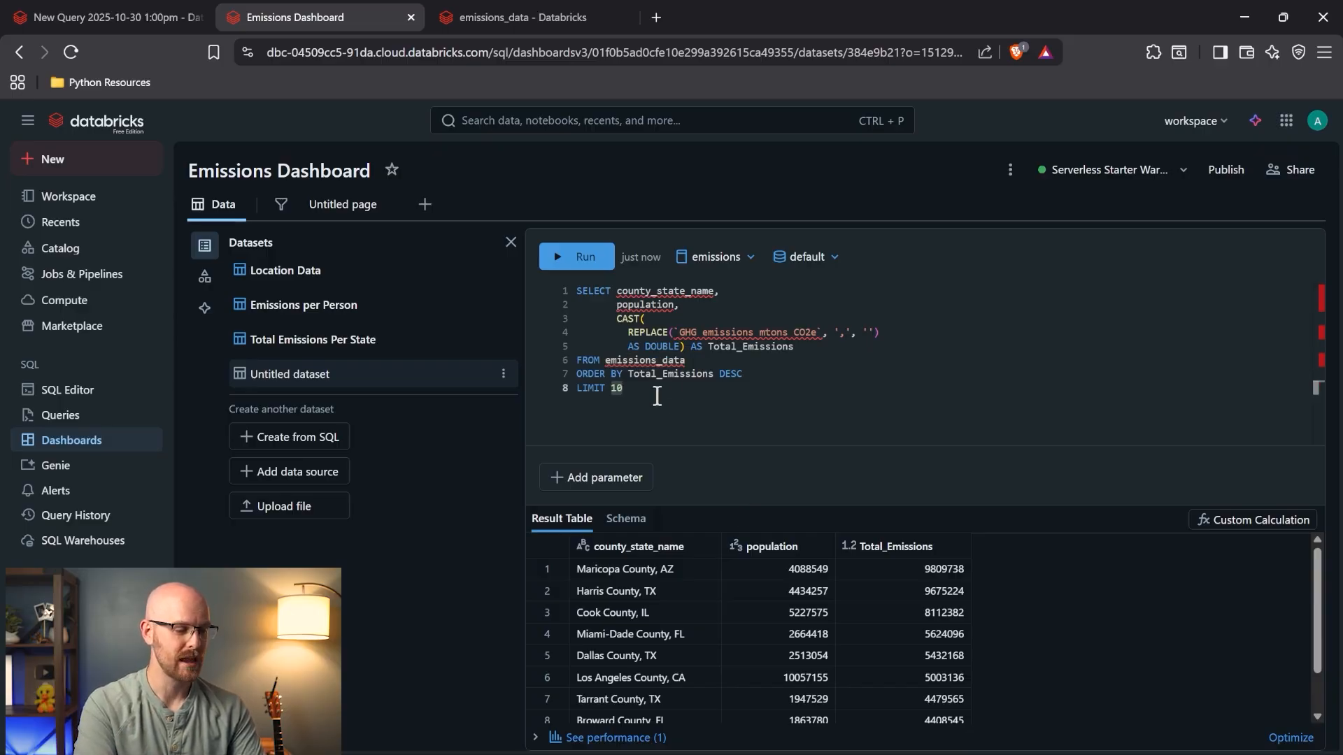
- Rename the dataset to County Shaming and return to the dashboard page
left_click(503, 374)
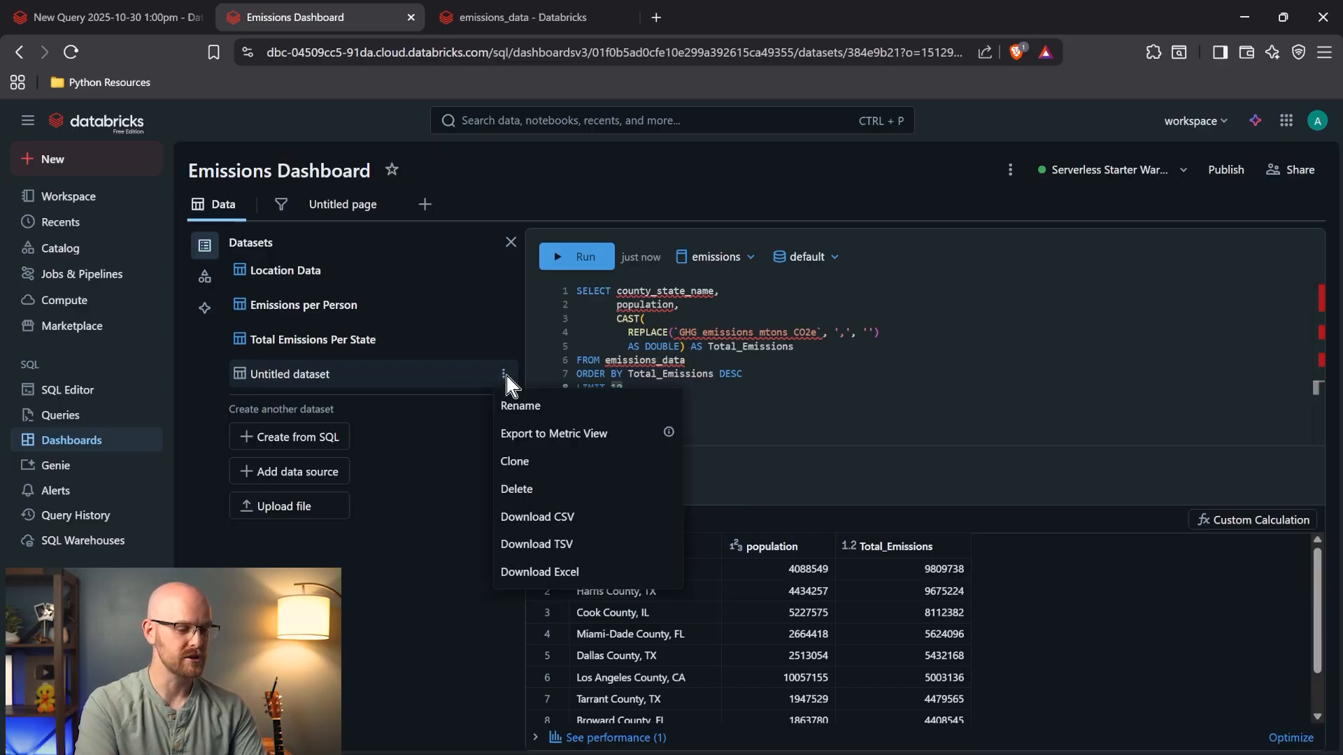
left_click(540, 412)
type("Coun")
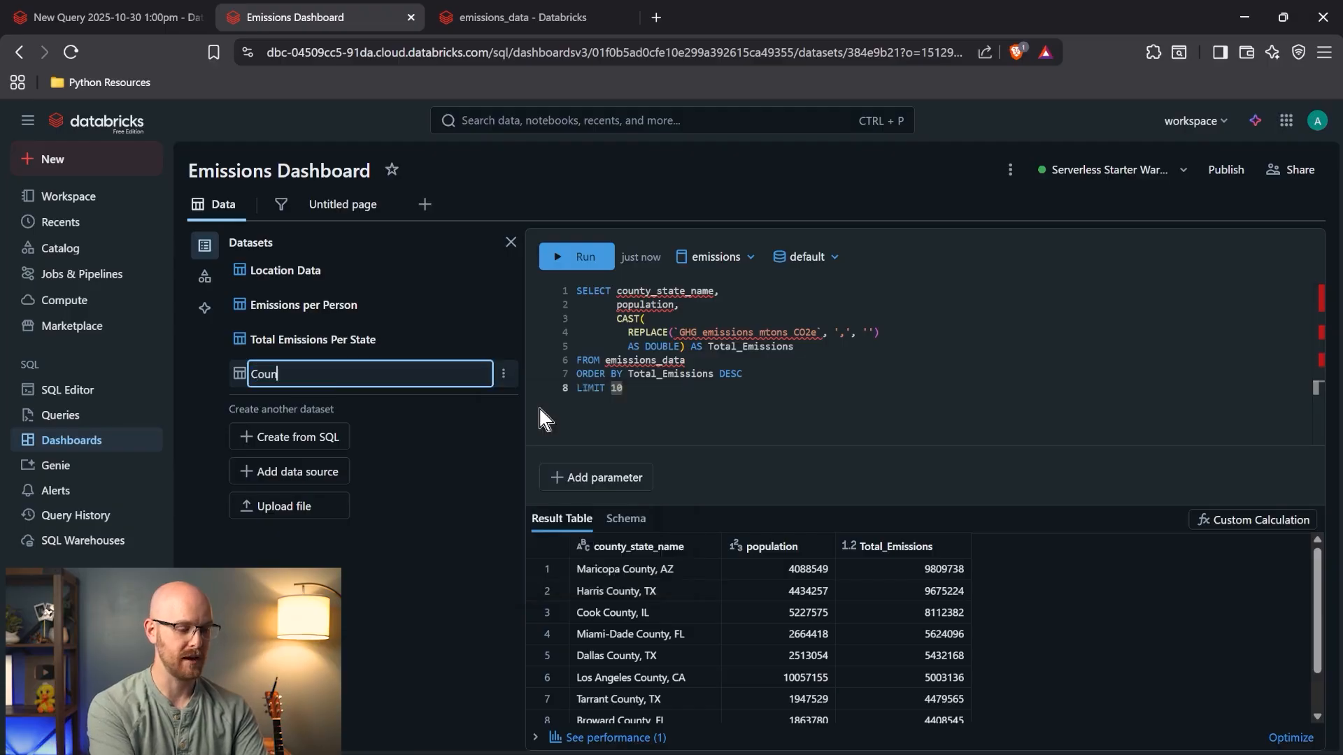
type("ty Shaming")
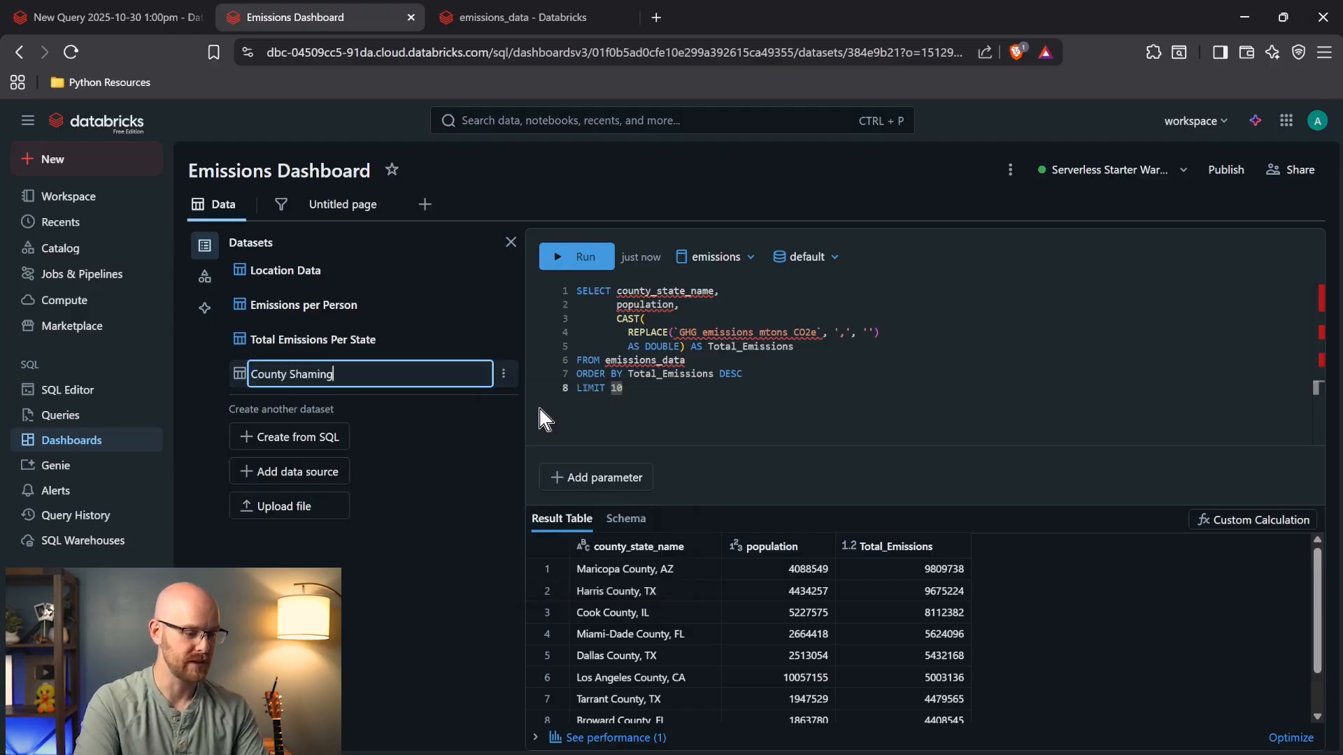
key("Return")
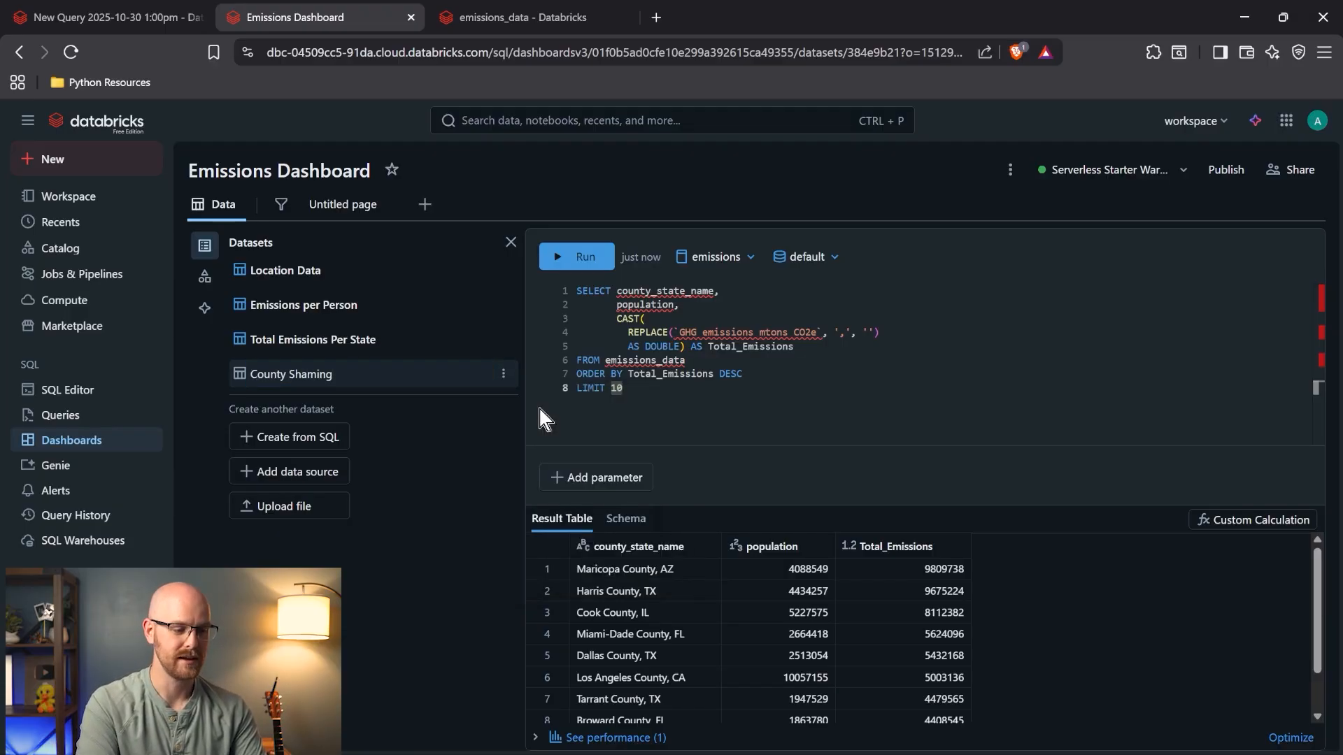
left_click(342, 209)
- Base the empty widget on County Shaming with Total_Emissions on X and county_state_name on Y
left_click(848, 582)
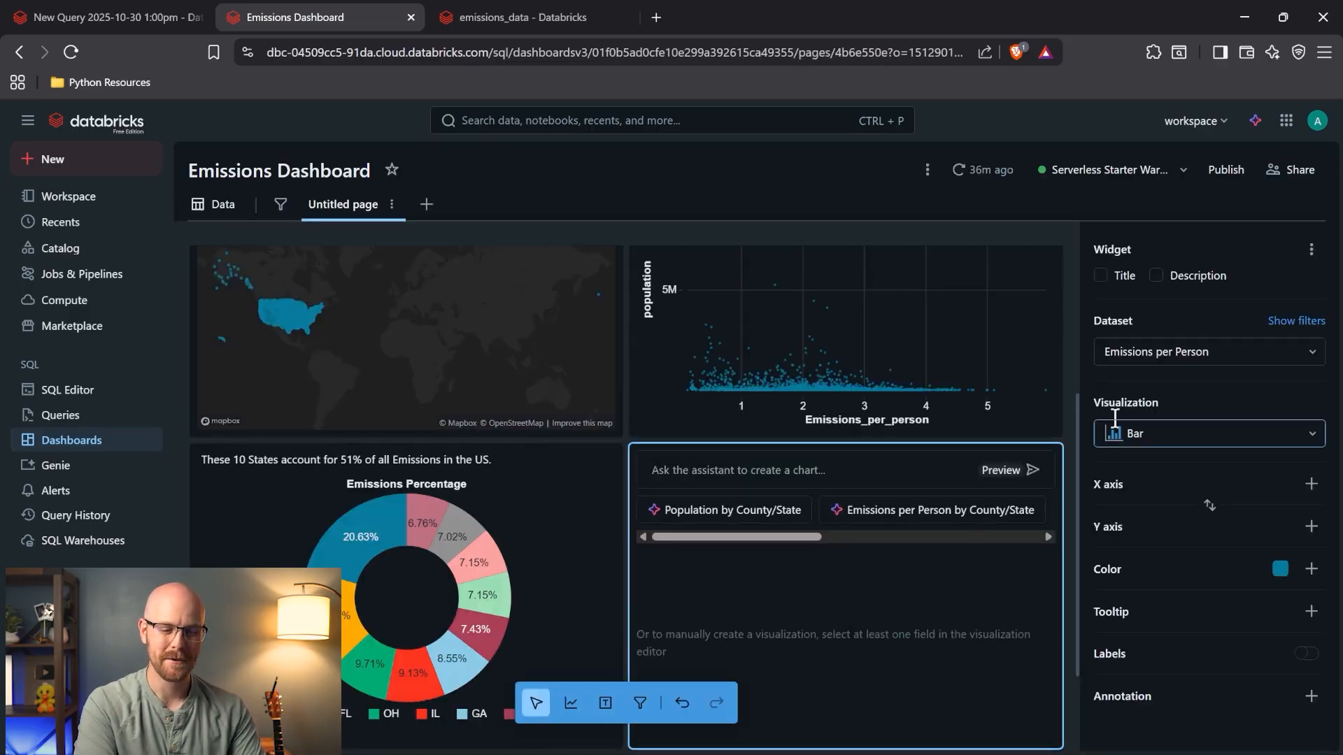
left_click(1218, 358)
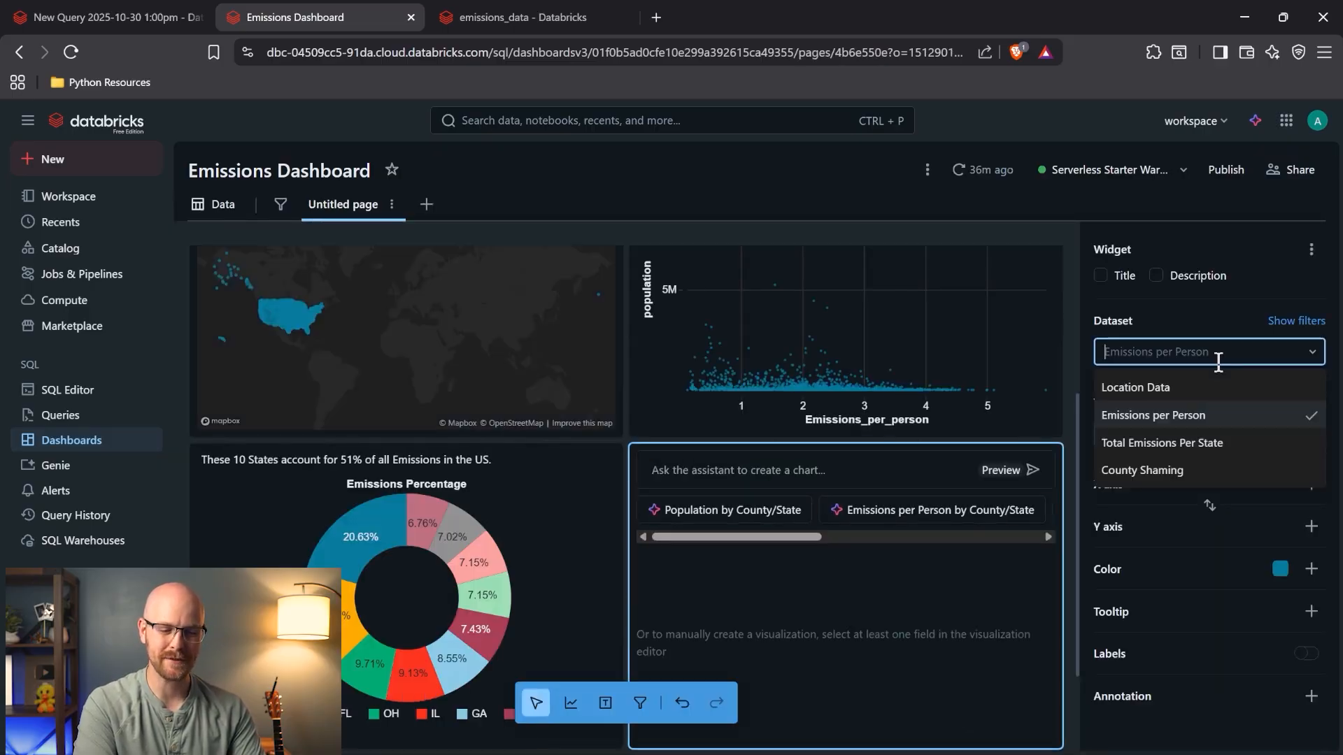
left_click(1207, 470)
left_click(1312, 484)
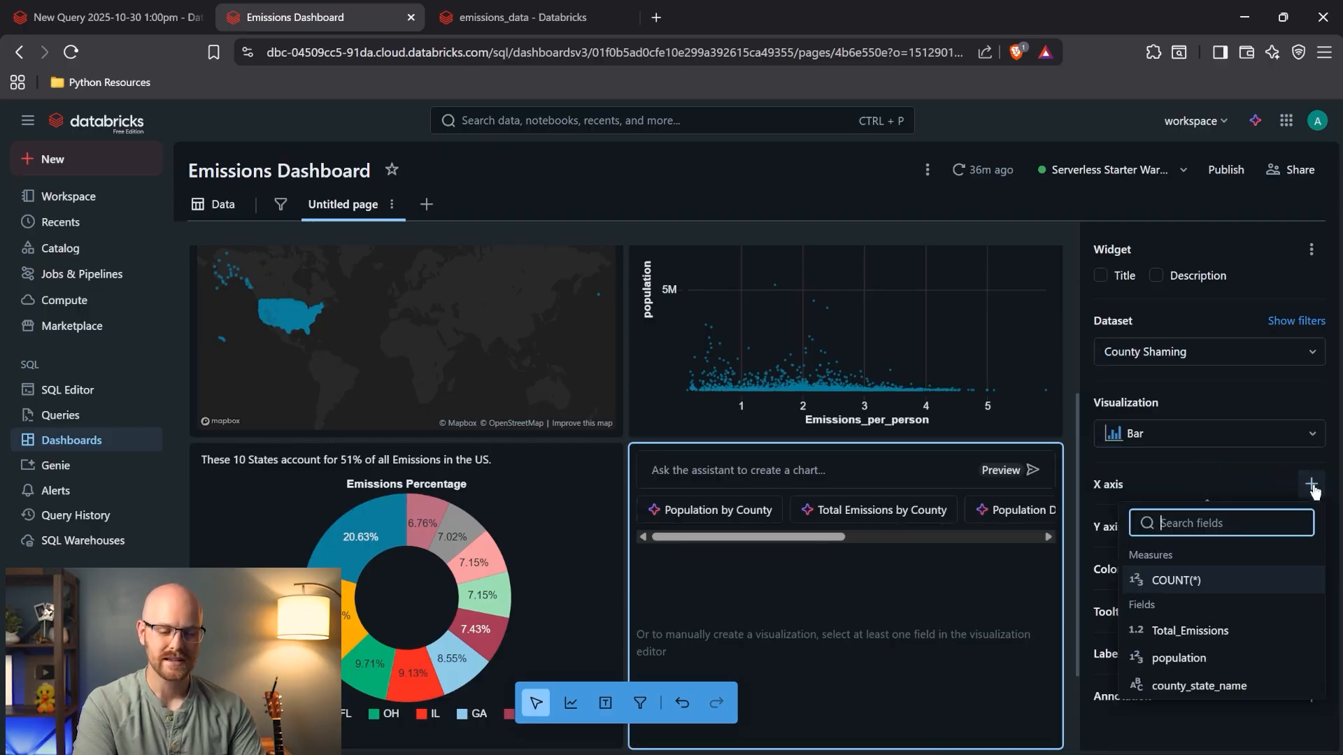
left_click(1237, 634)
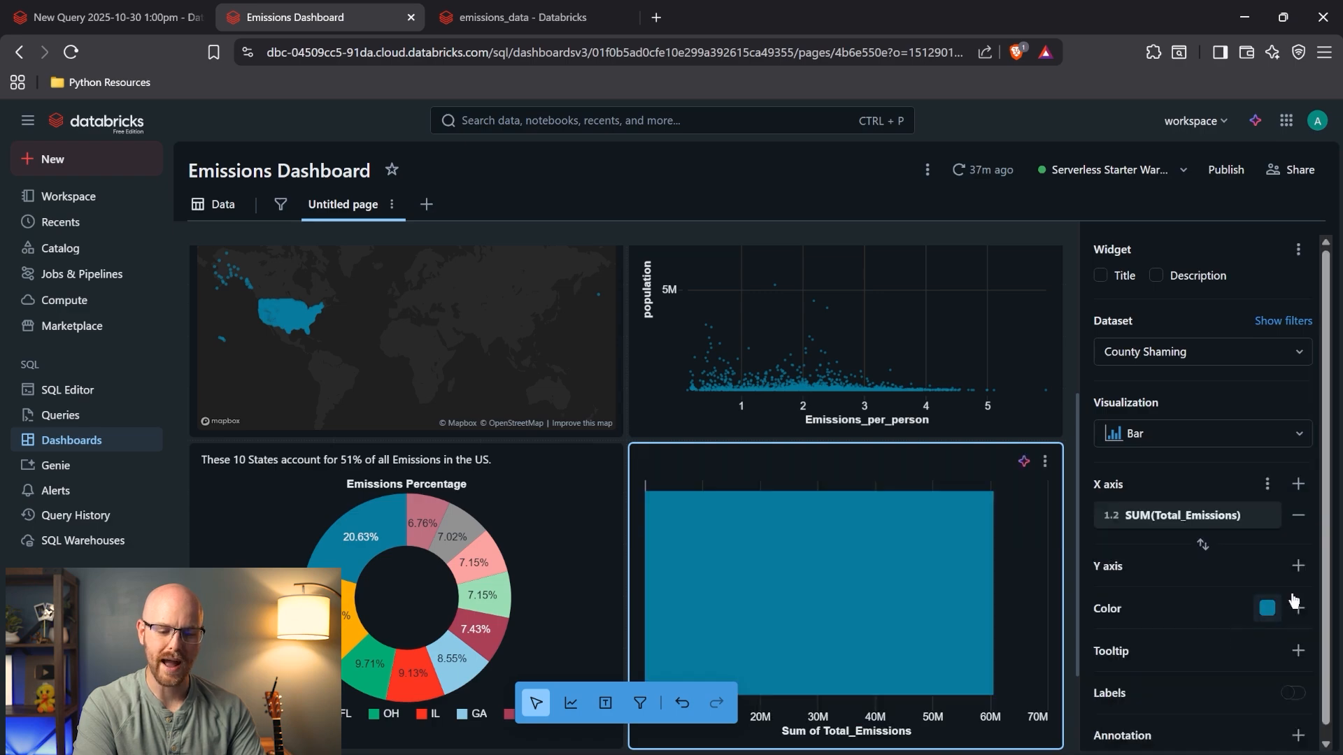
left_click(1298, 566)
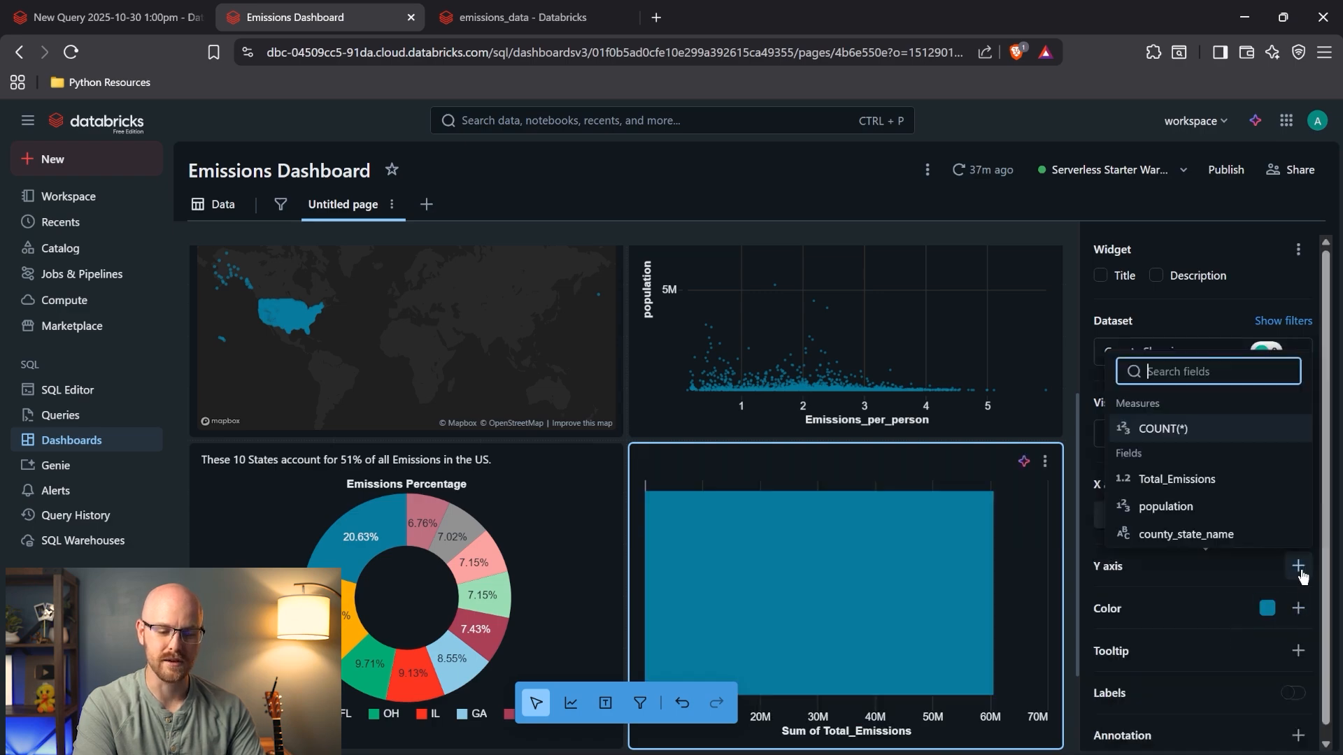
left_click(1238, 534)
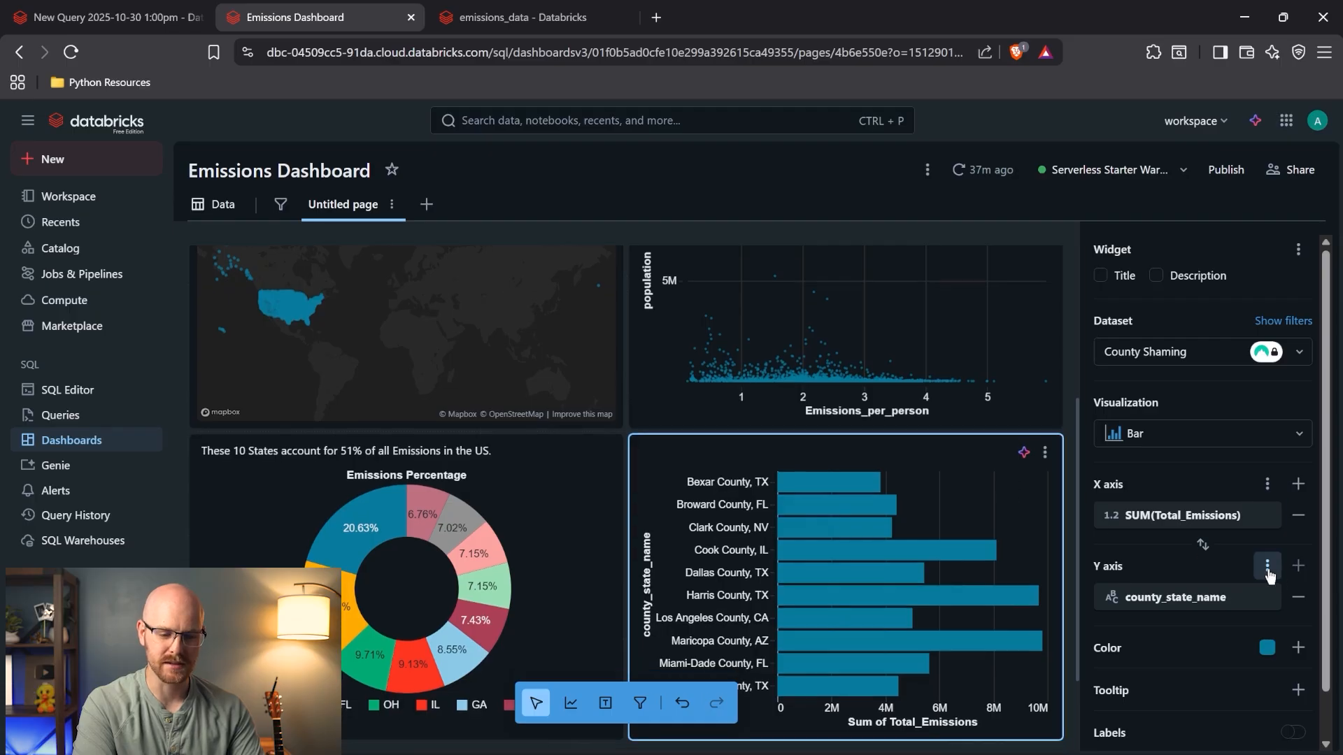
- Sort counties largest first, show value labels, and title the chart 'Total Emissions by mTon of CO2'
left_click(1268, 567)
left_click(1126, 523)
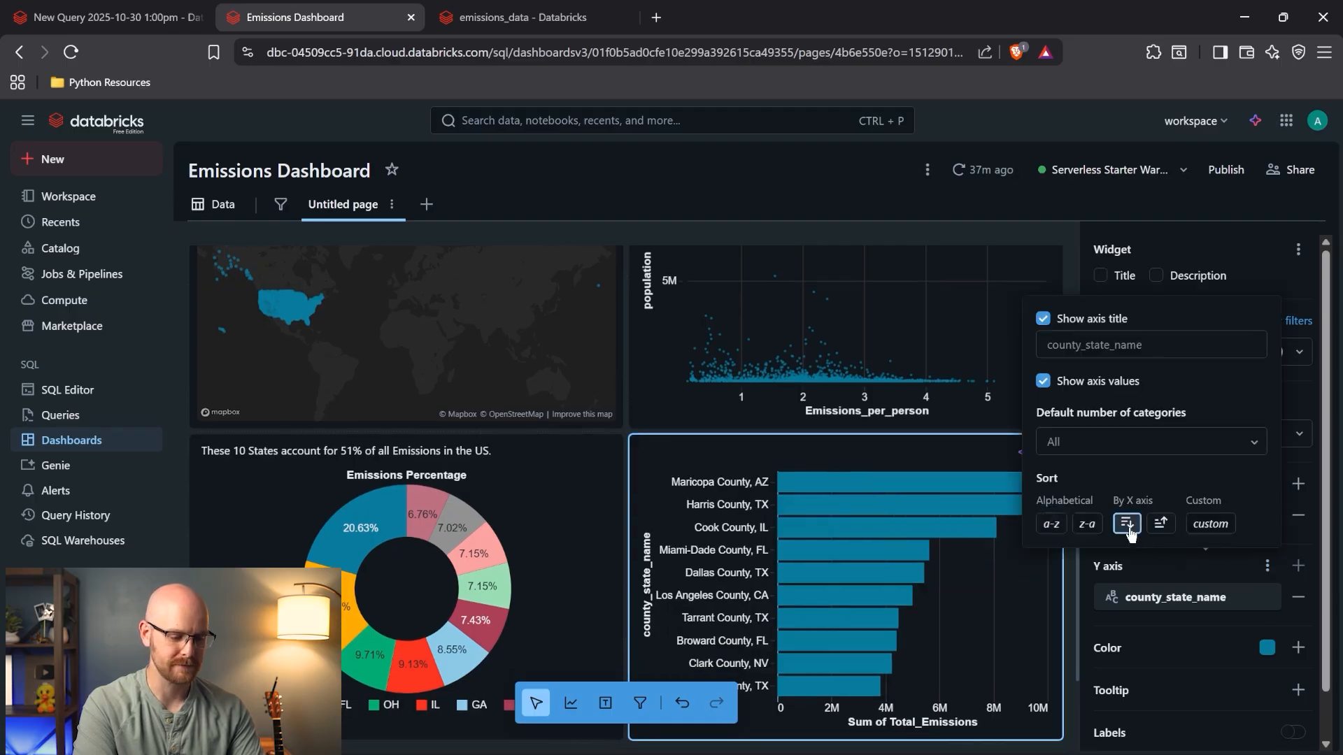
left_click(588, 570)
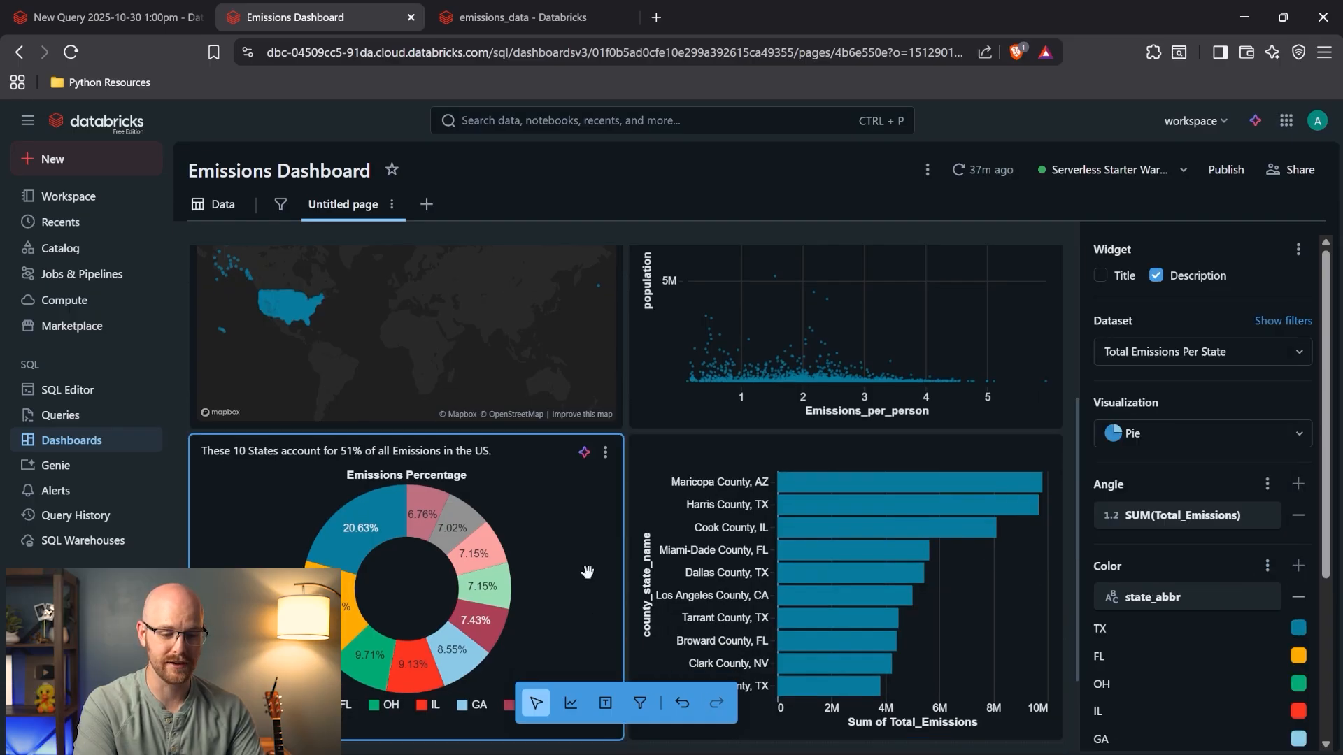
left_click(975, 543)
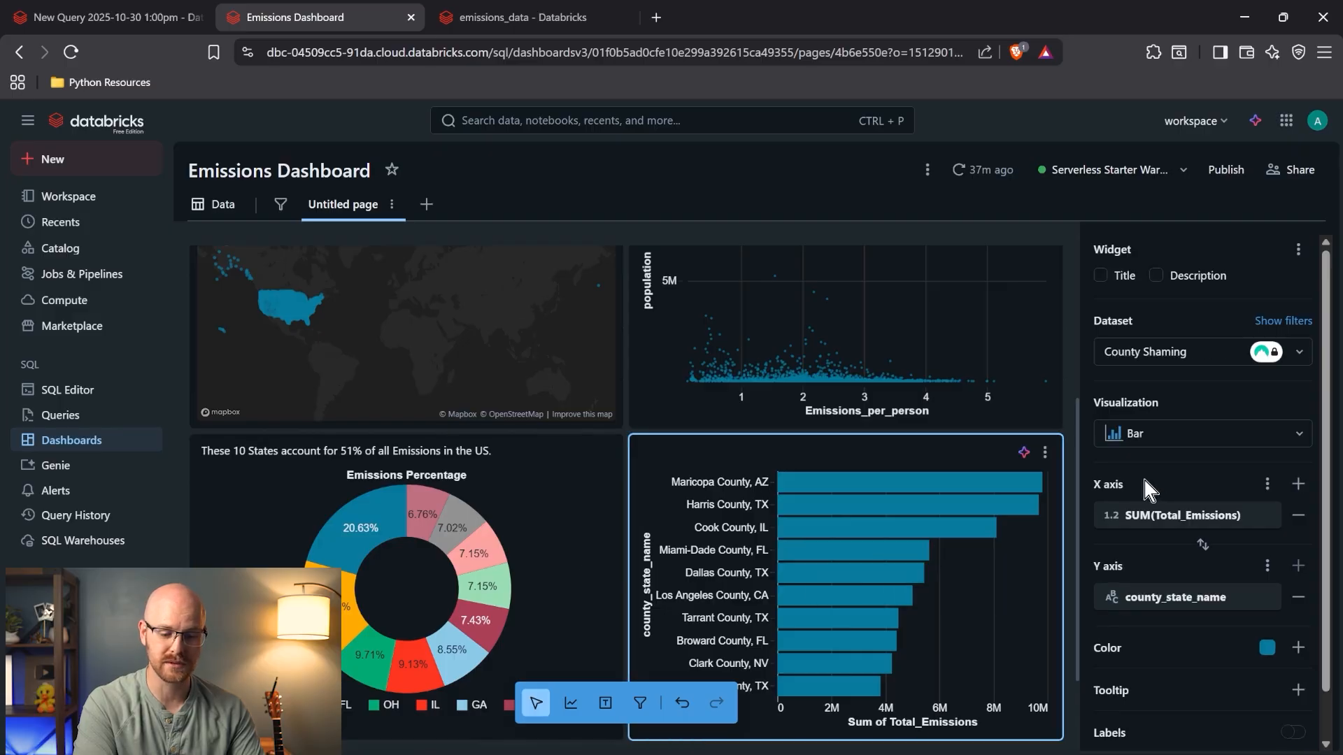
scroll(1238, 559, "down", 1)
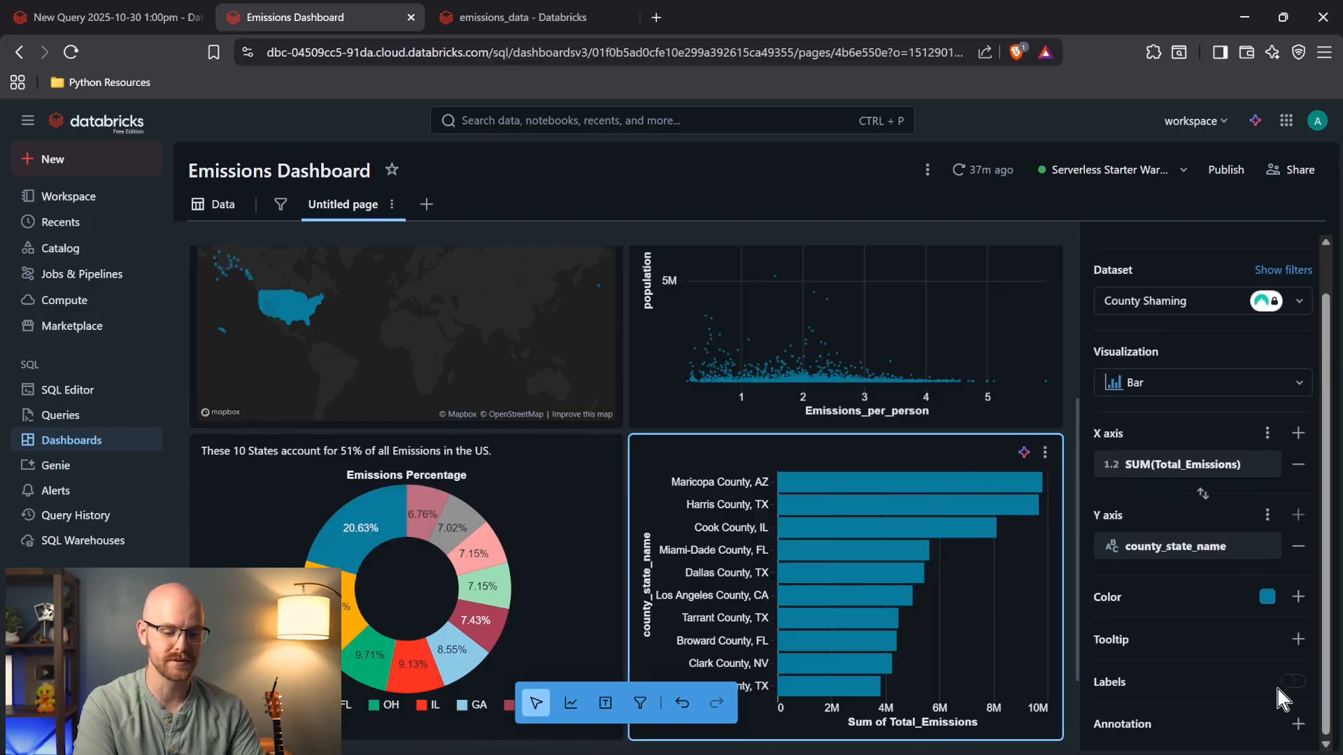
left_click(1293, 683)
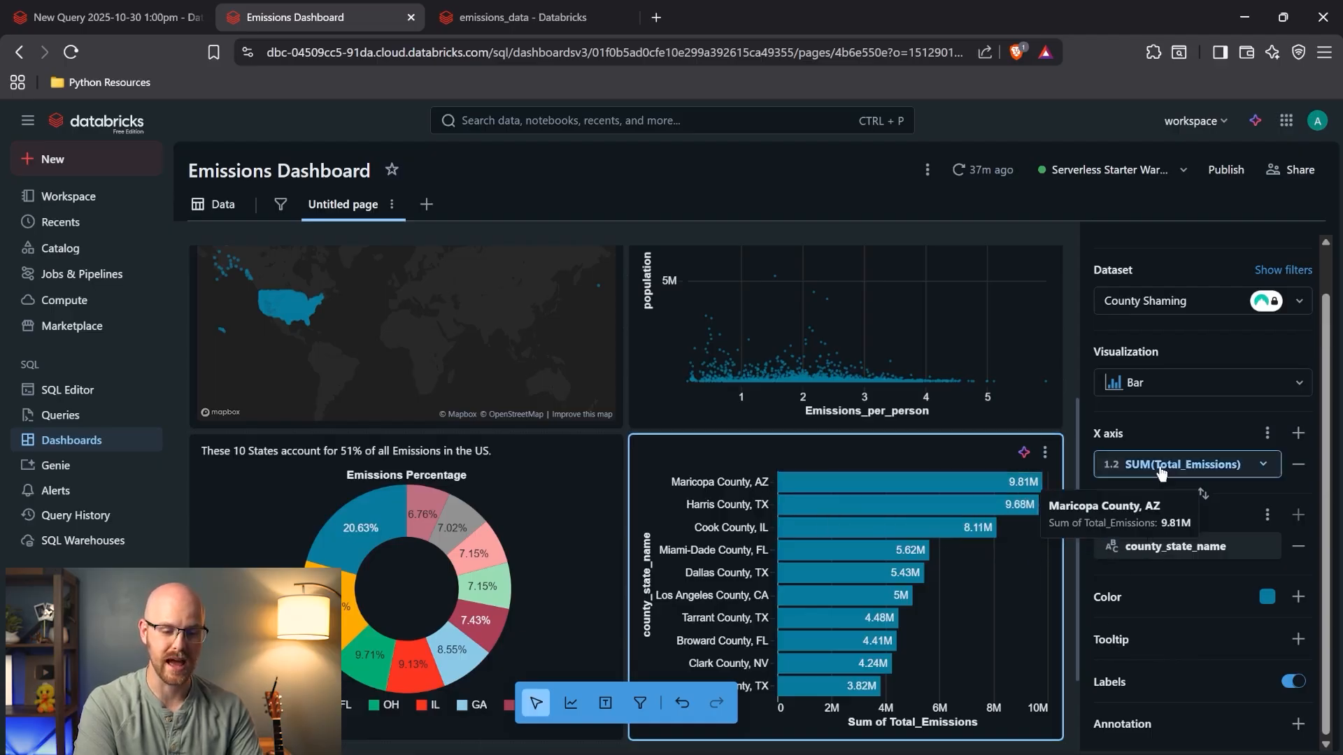
scroll(1231, 465, "up", 1)
left_click(1100, 276)
type("Total Emissions by mTon of CO2")
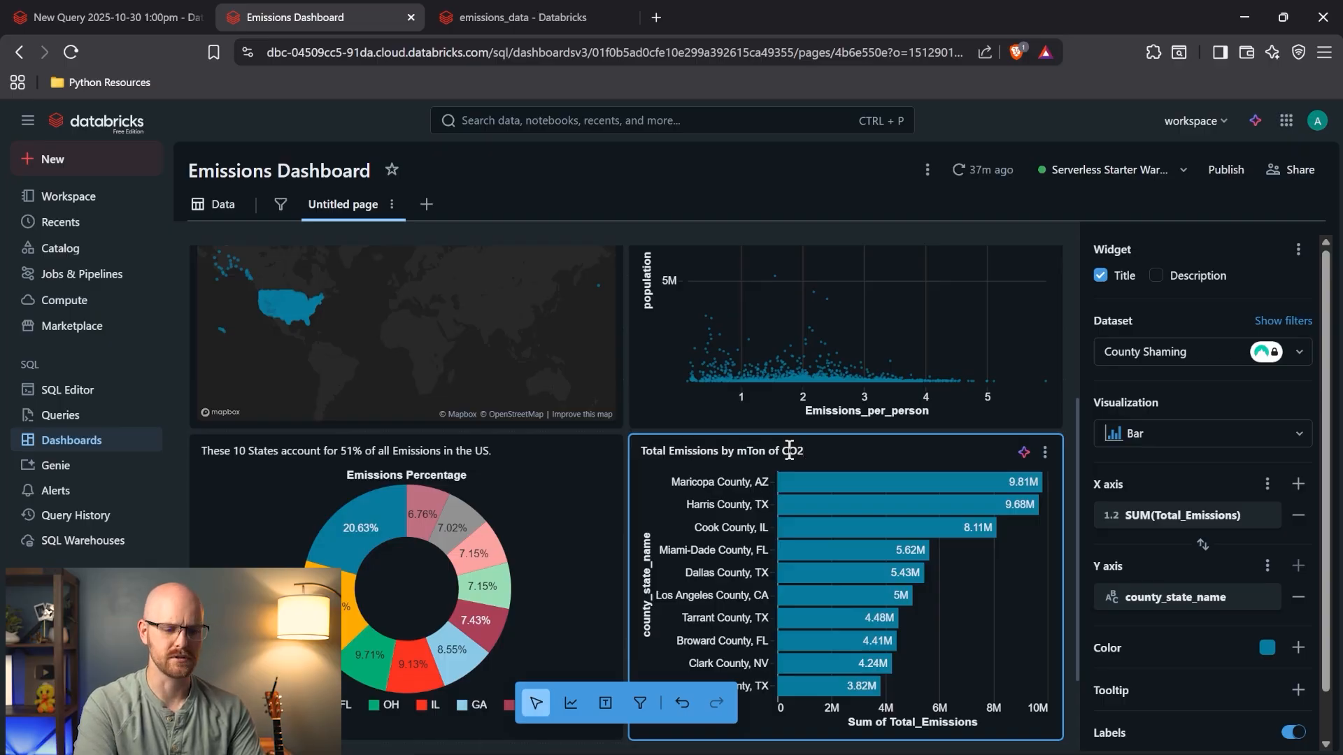
left_click(490, 17)
scroll(821, 554, "right", 5)
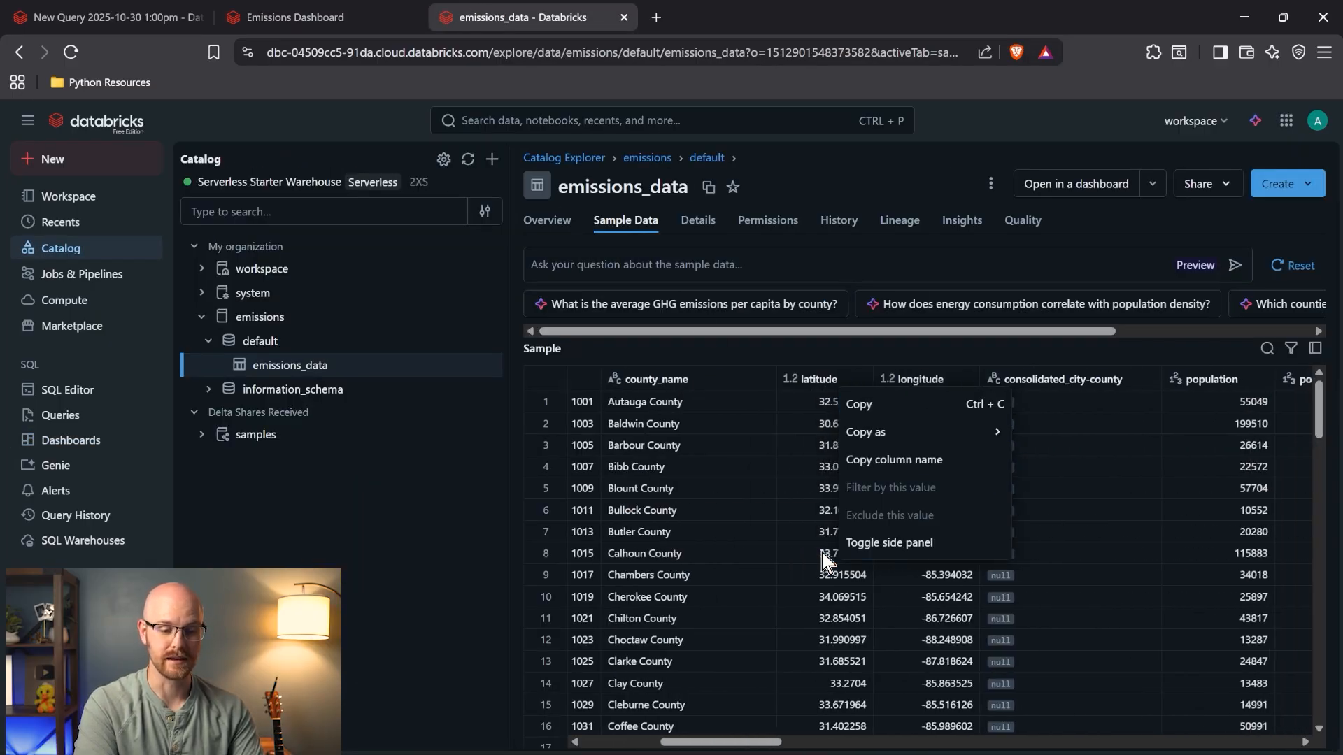
- Check the GHG emissions mtons CO2e column in the emissions_data sample table, then go back to the dashboard
scroll(821, 554, "right", 1)
left_click(1078, 467)
scroll(1079, 470, "right", 10)
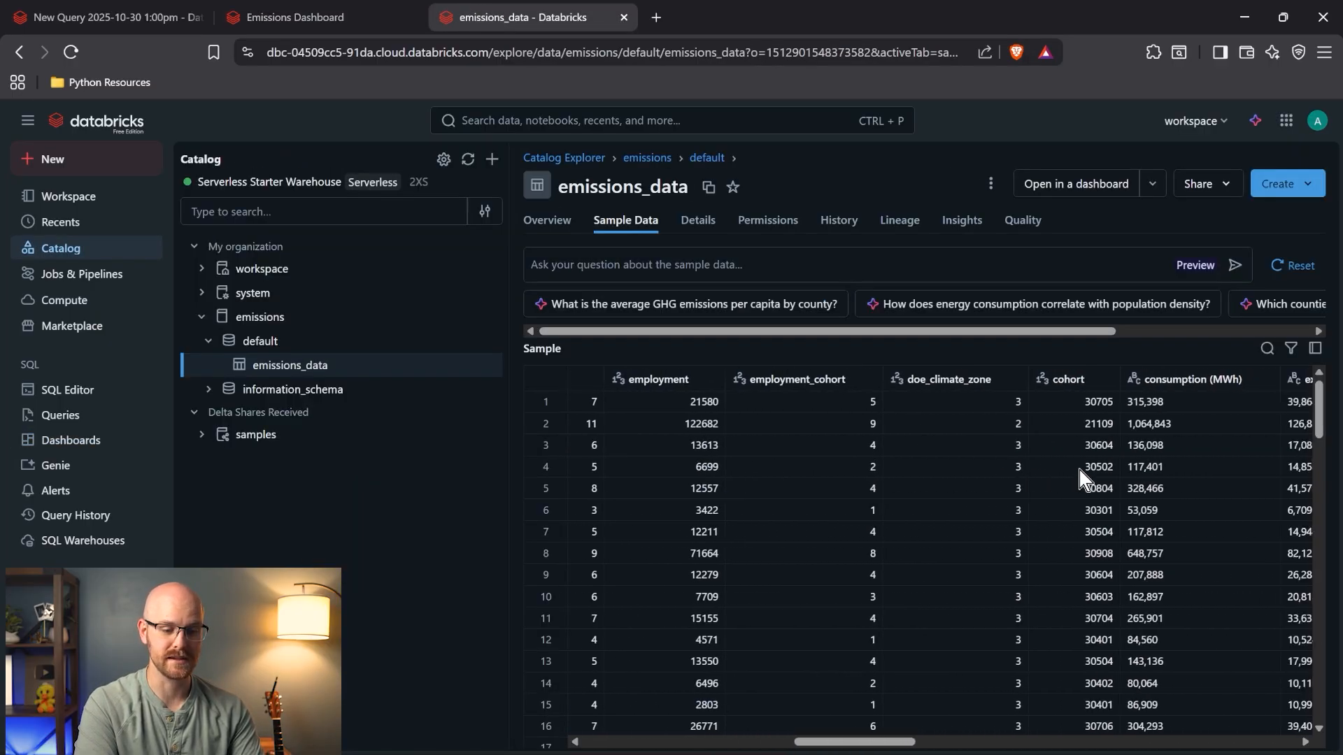
scroll(1079, 470, "right", 8)
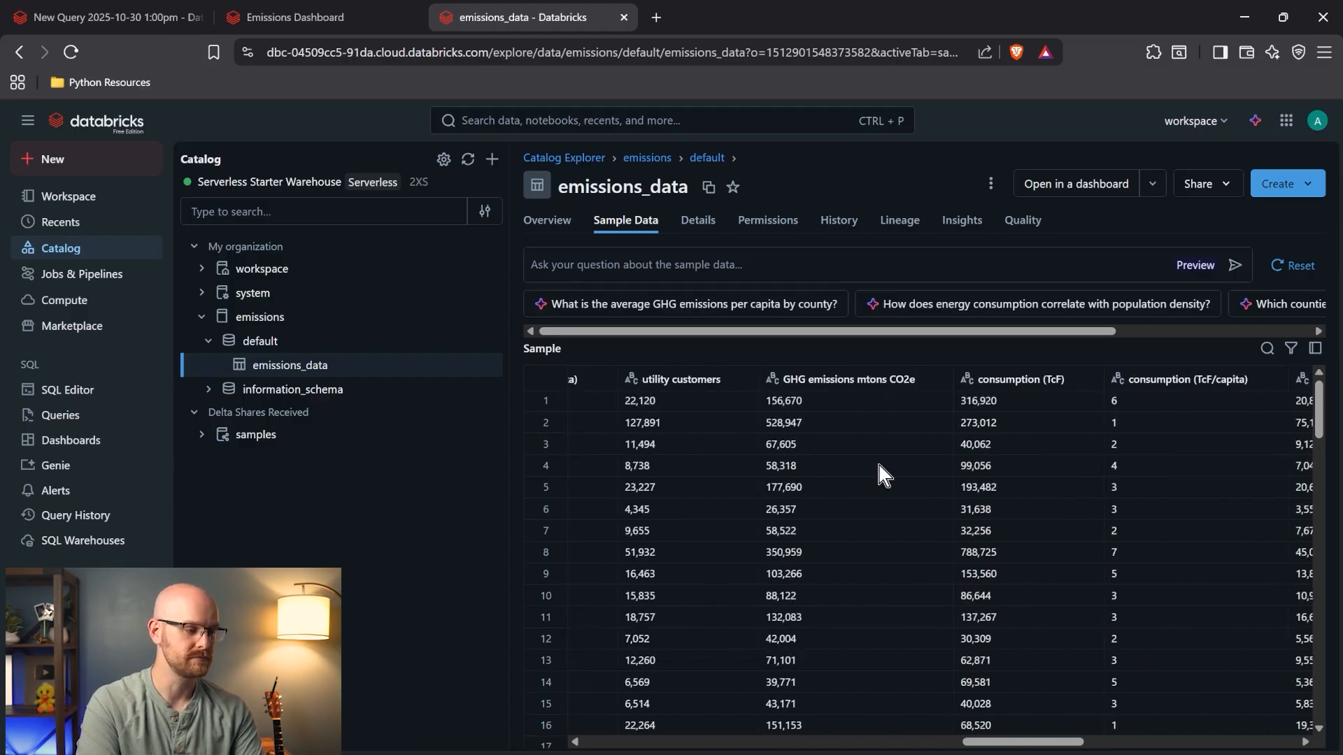
left_click(305, 4)
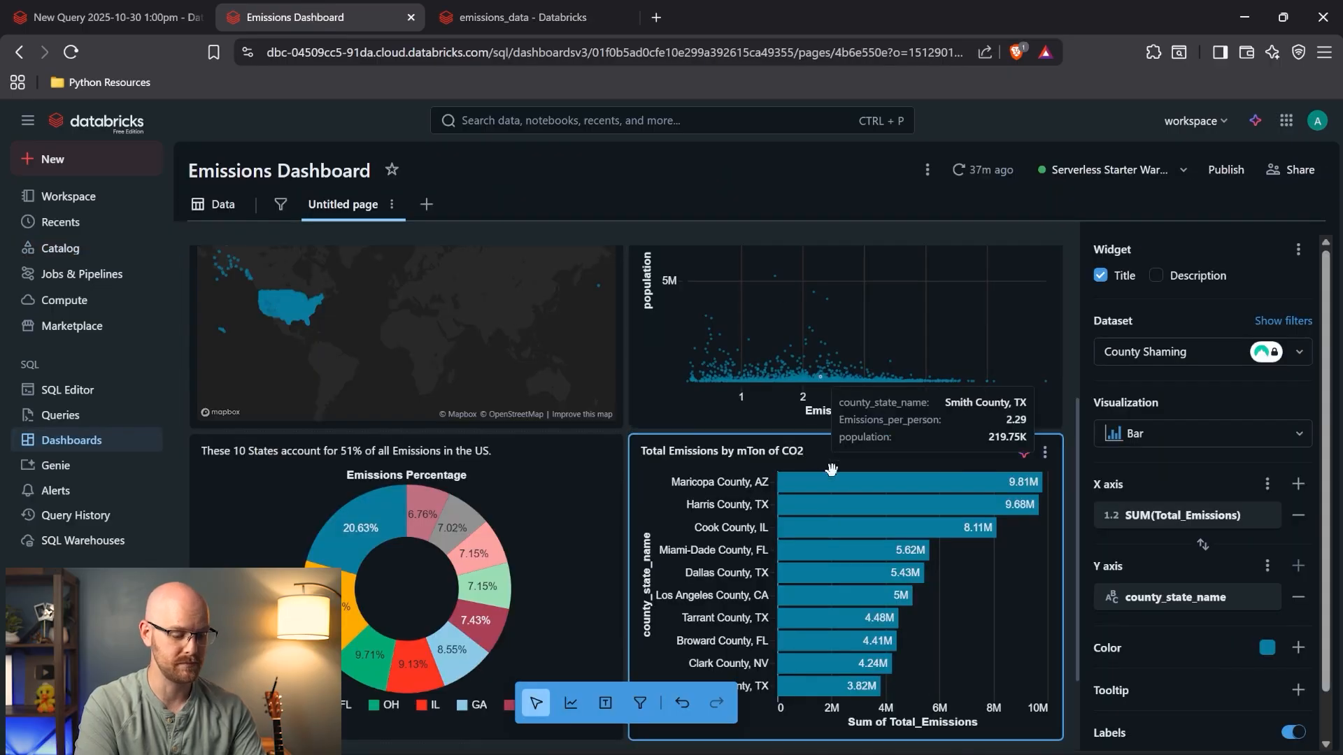
- Pan the Emissions Per Location map to show the whole US and reposition the map widget
type("e")
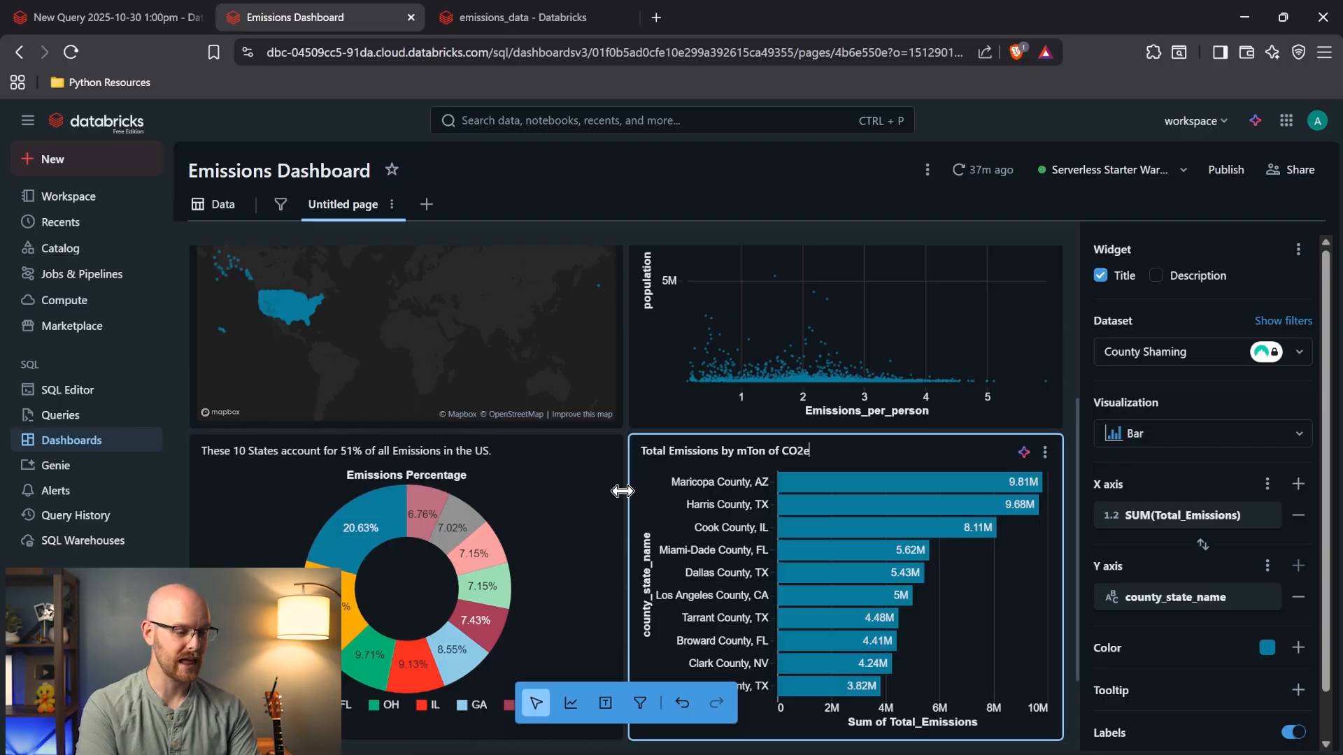
scroll(481, 478, "up", 2)
left_click(365, 412)
scroll(365, 411, "up", 6)
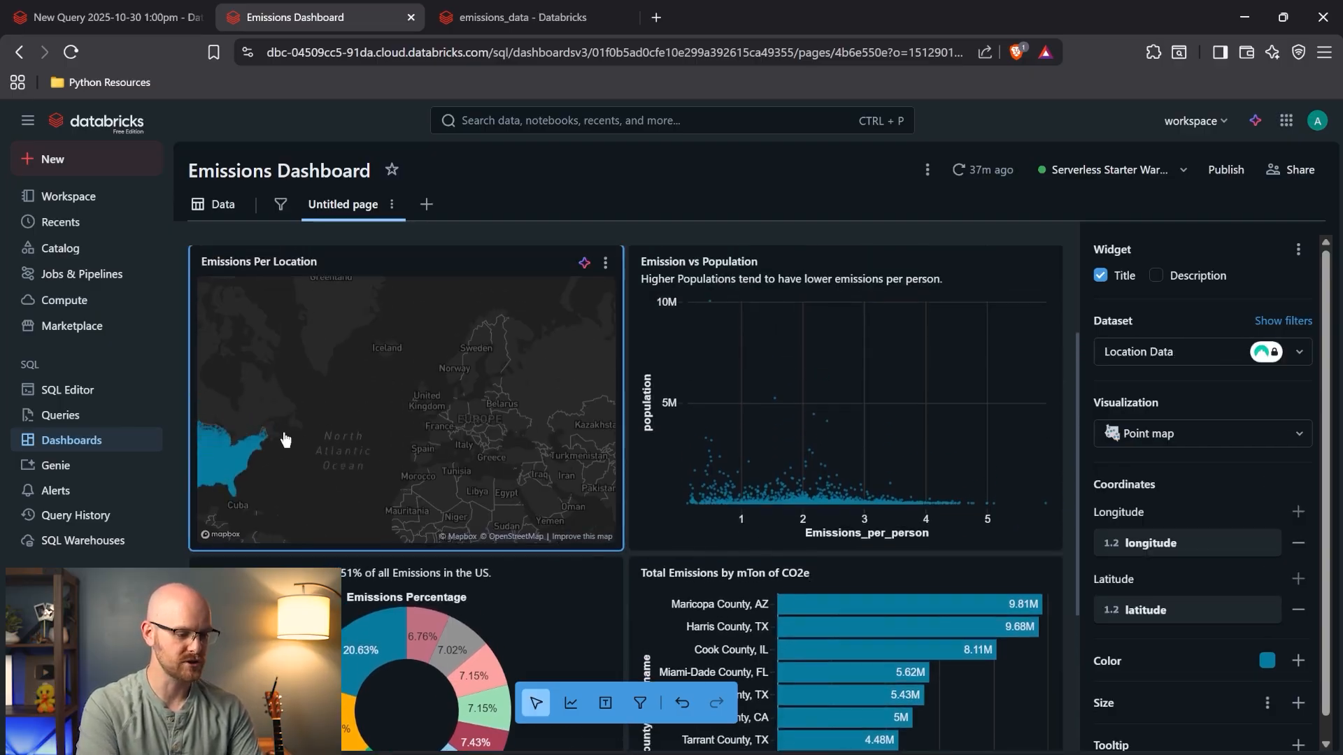
scroll(299, 439, "down", 3)
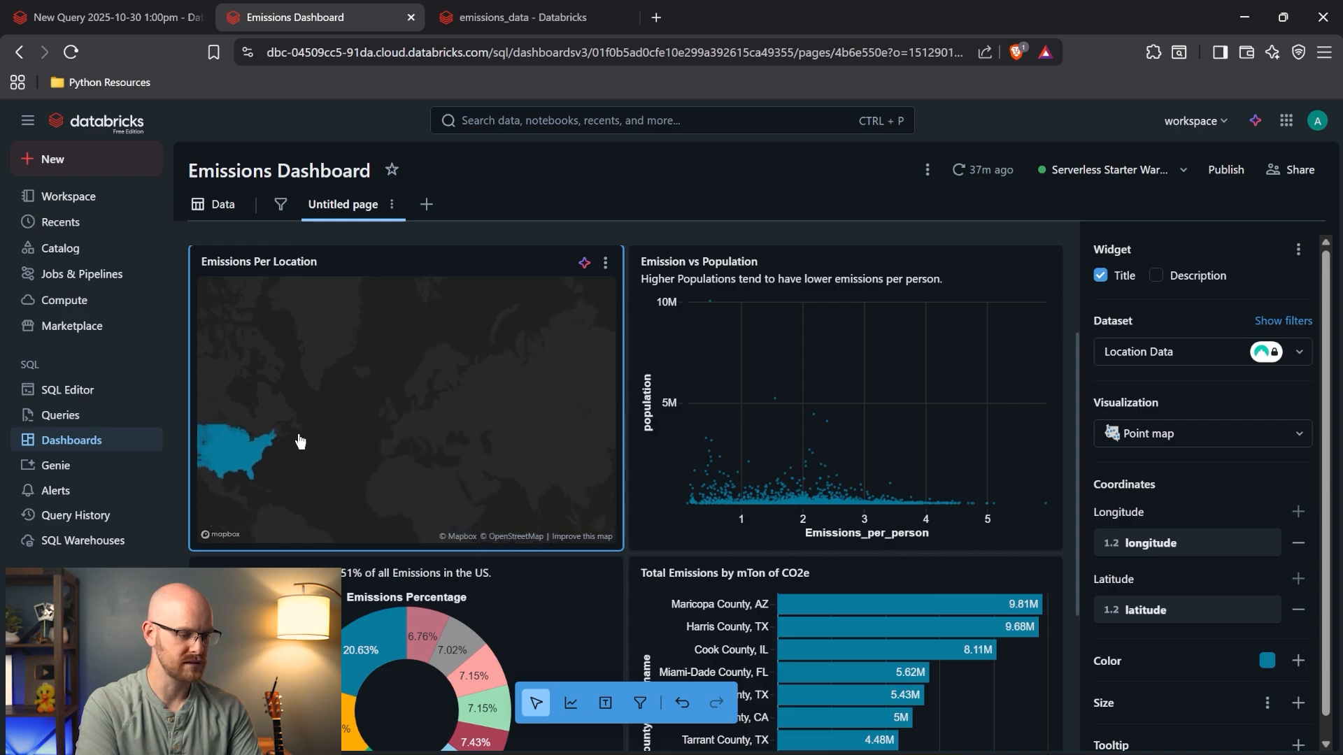
scroll(217, 468, "up", 3)
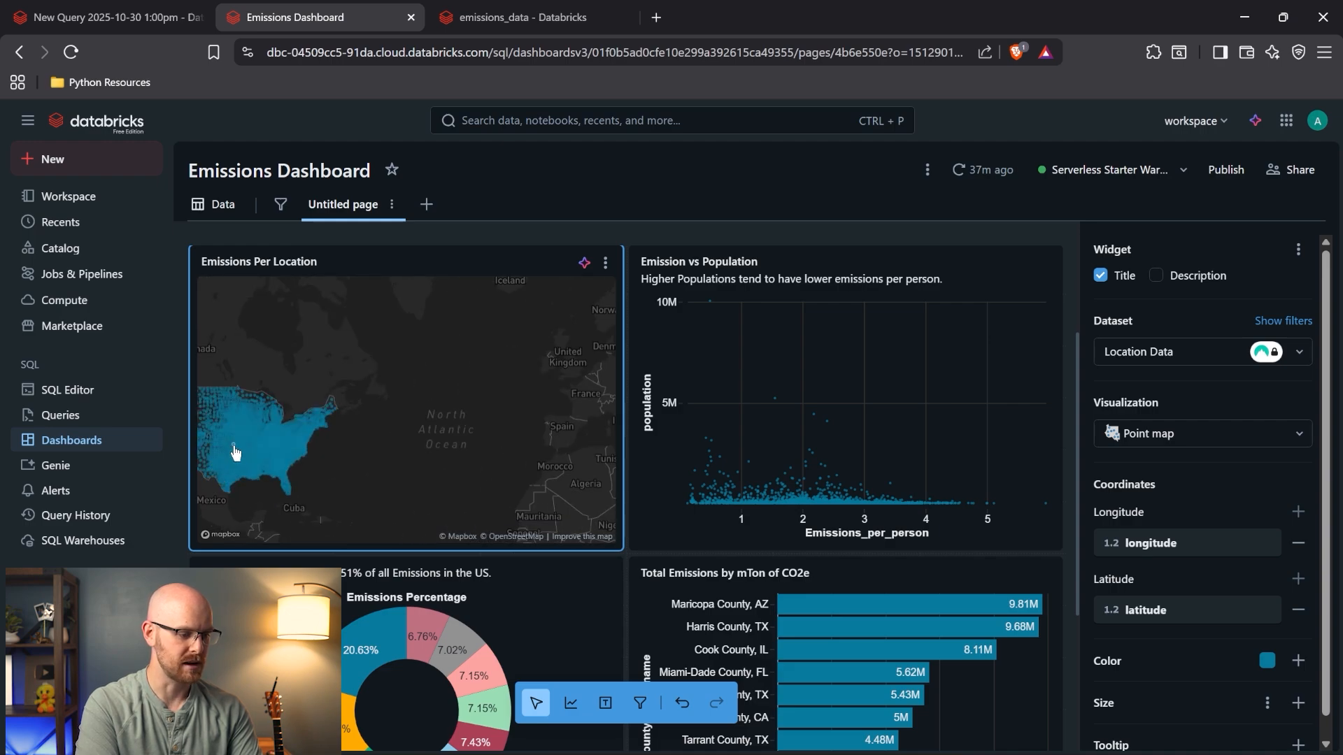
scroll(215, 442, "up", 2)
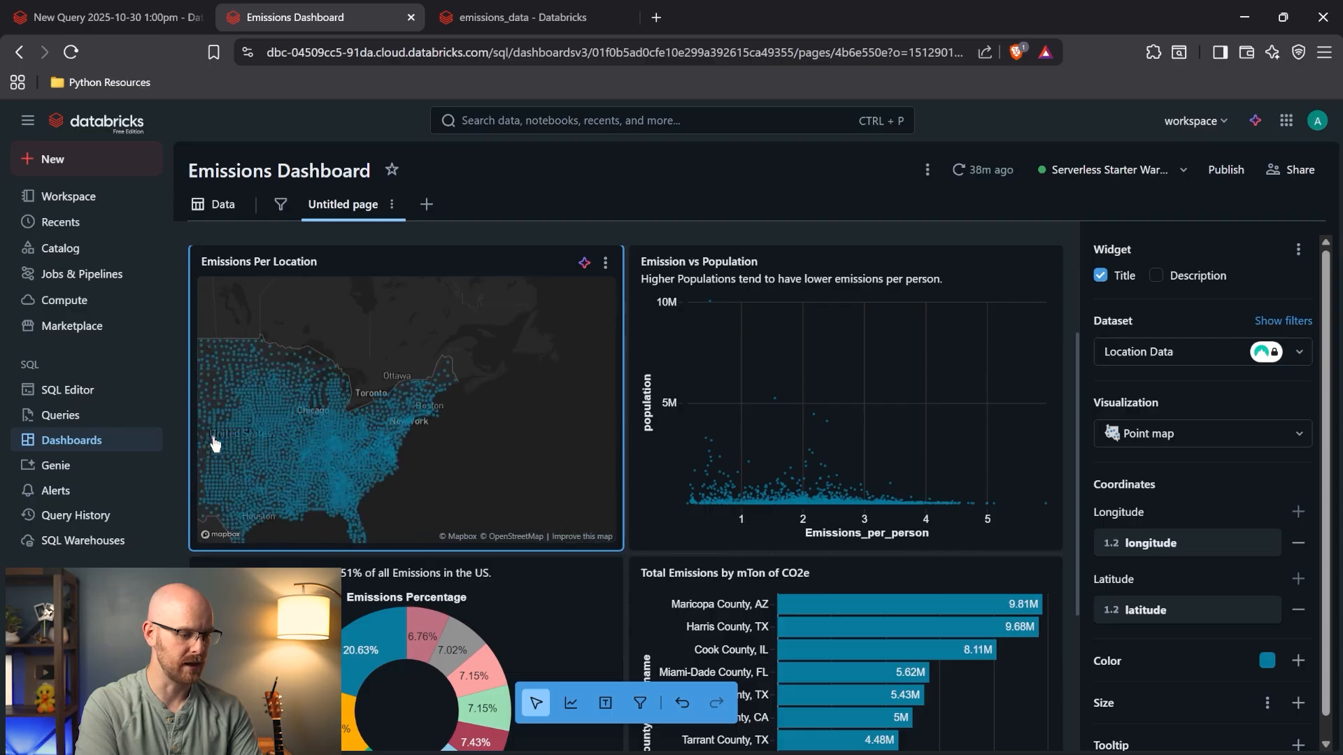
scroll(215, 443, "down", 3)
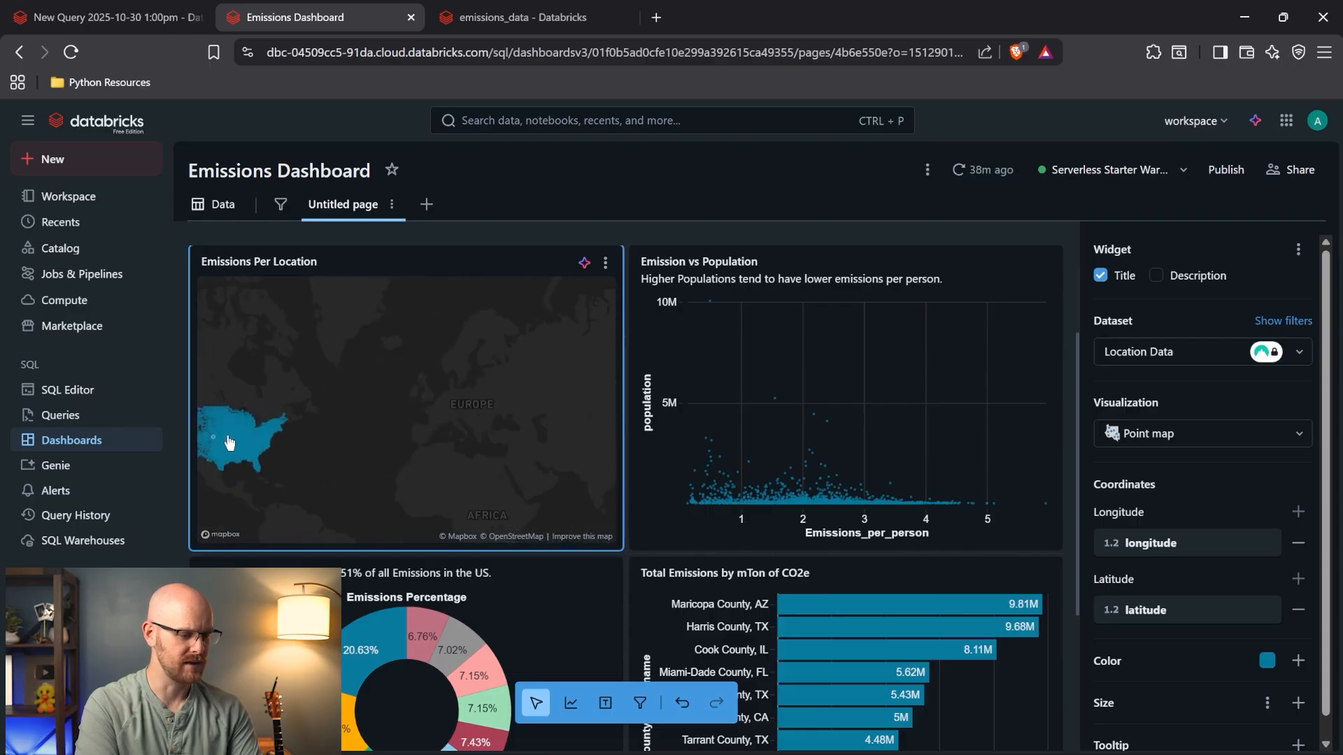
scroll(301, 420, "up", 1)
left_click_drag(354, 492, 483, 504)
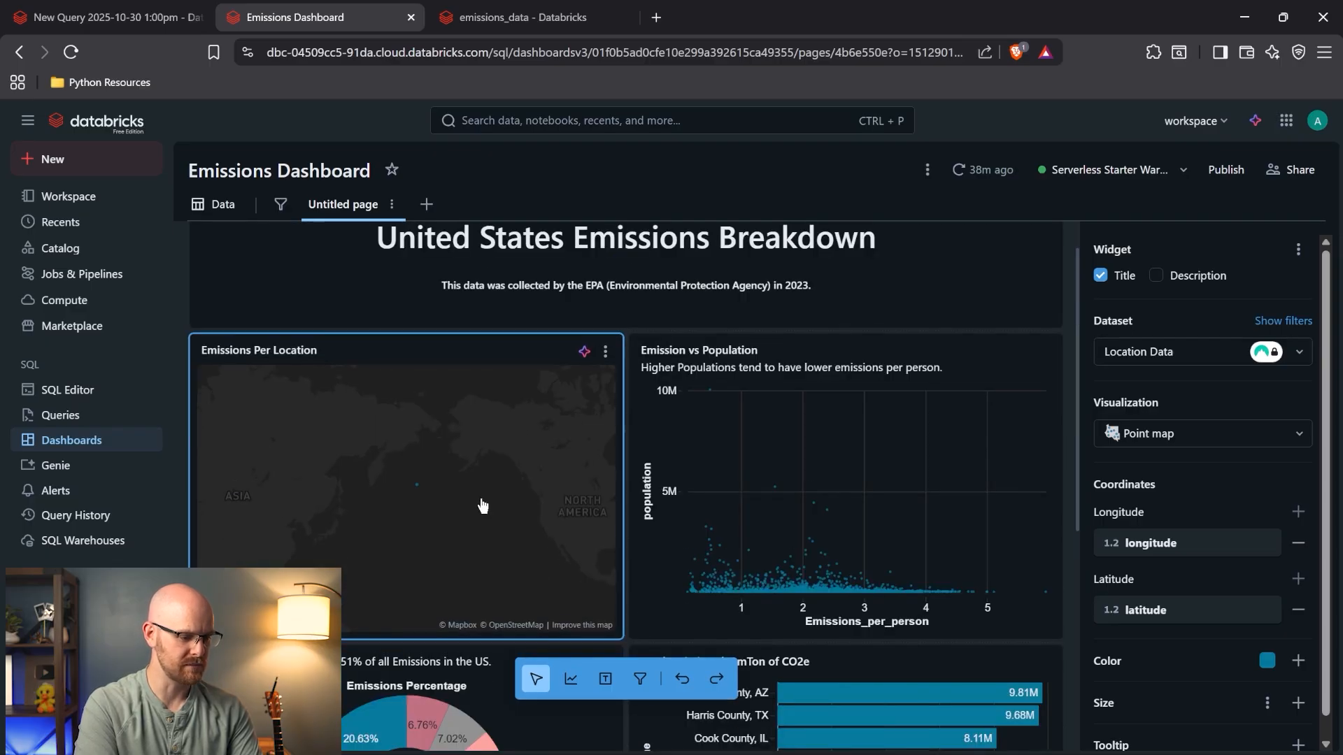
left_click_drag(226, 506, 307, 506)
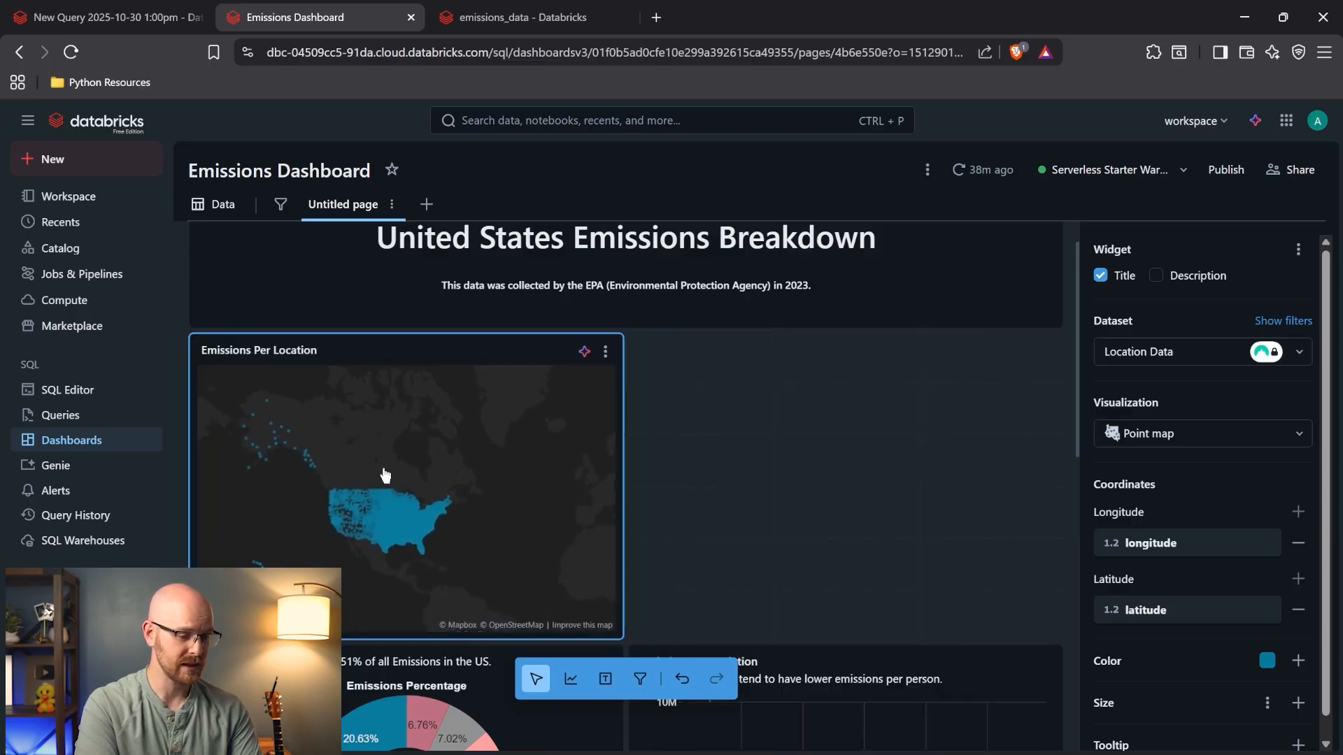
- Drag the Emission vs Population scatter chart up into the empty slot beside the map
scroll(368, 516, "up", 2)
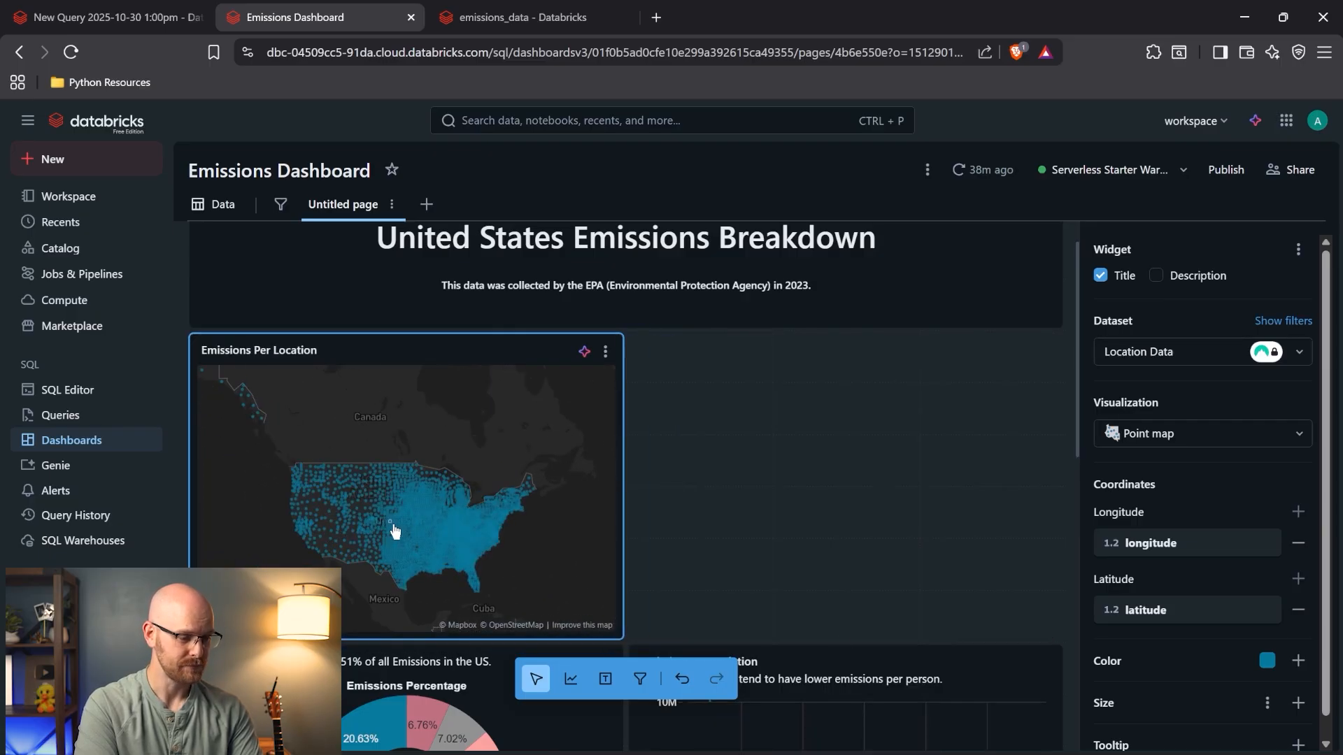
scroll(408, 528, "up", 3)
scroll(409, 530, "down", 2)
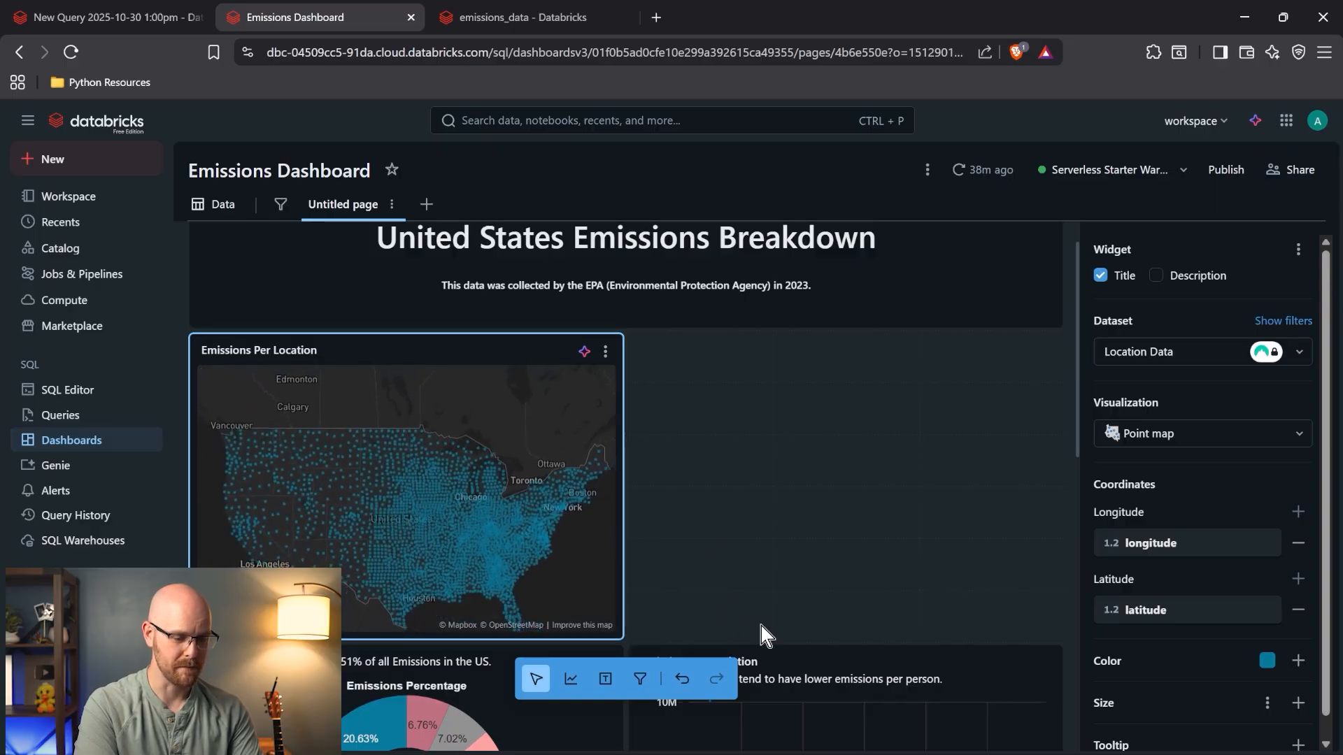
left_click(790, 673)
left_click_drag(912, 722, 920, 414)
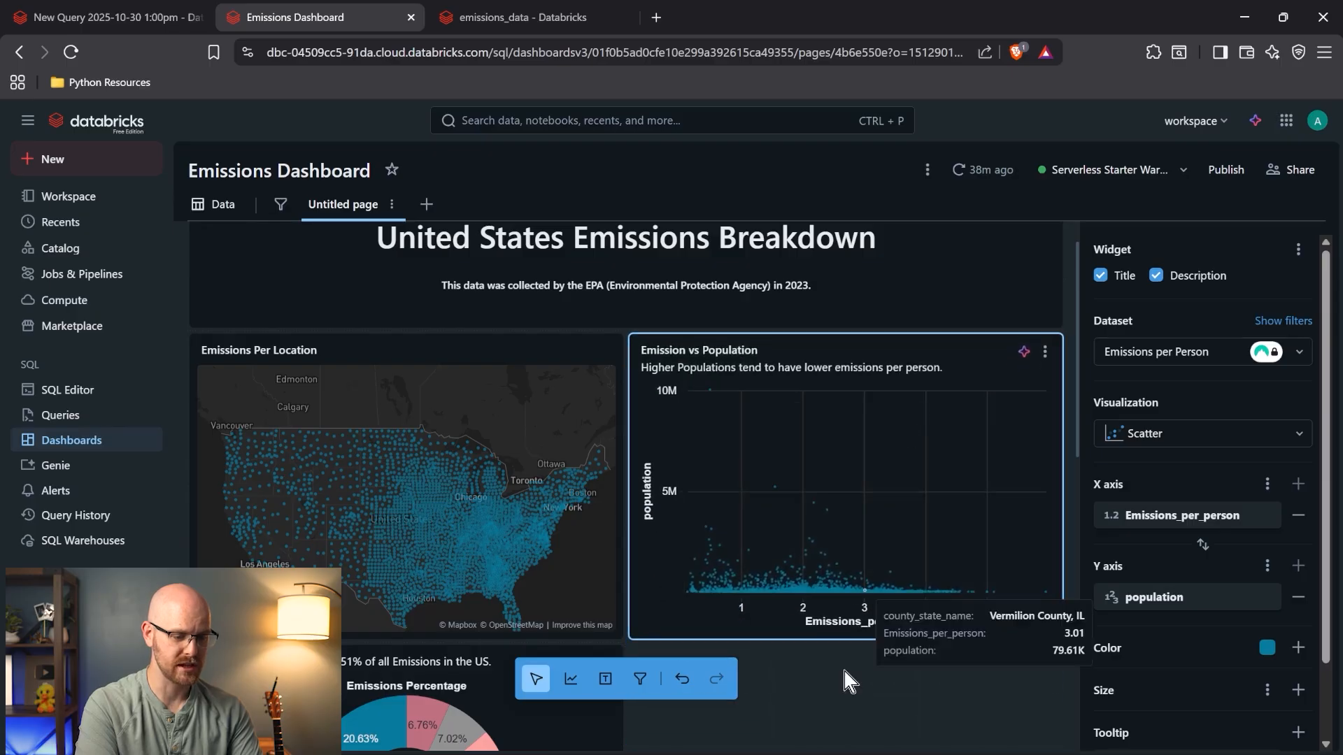
scroll(839, 721, "down", 5)
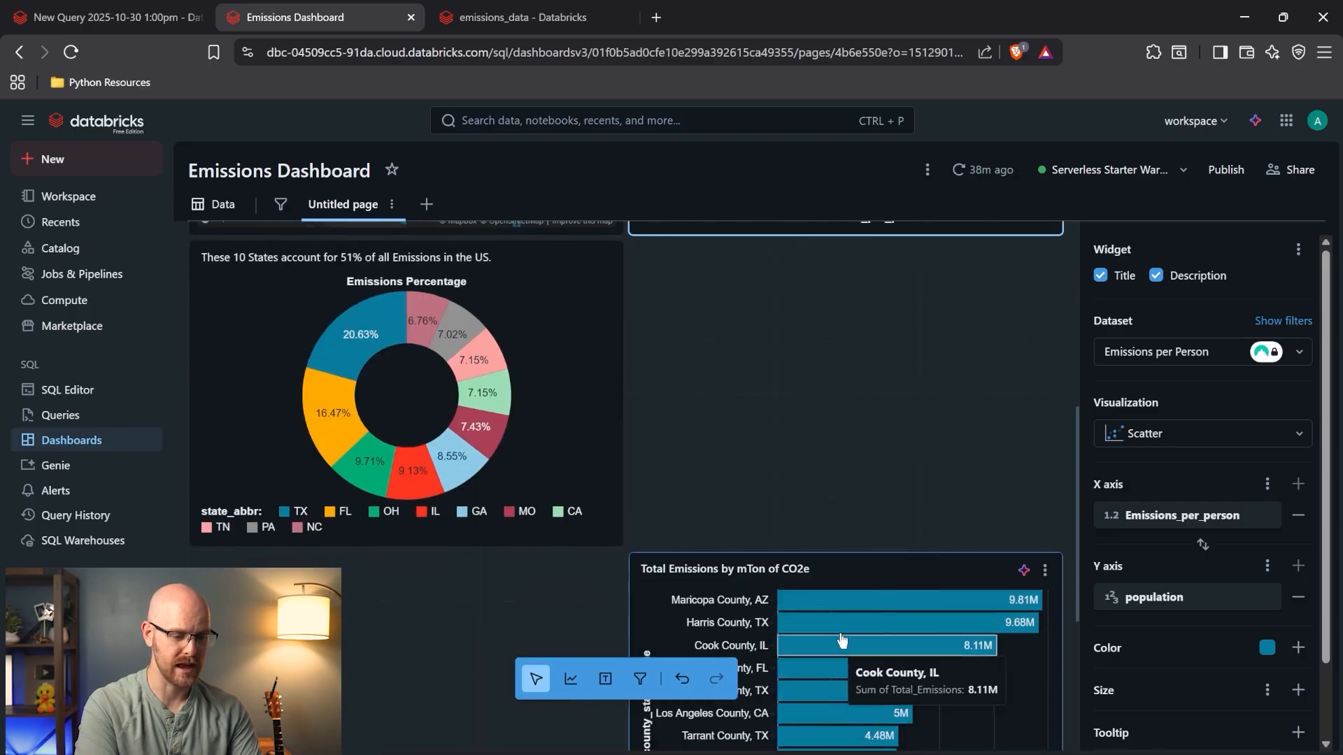
- Drag the Total Emissions county bar chart into the second row, level with the donut chart
left_click(849, 563)
left_click_drag(661, 573, 678, 286)
scroll(503, 397, "up", 1)
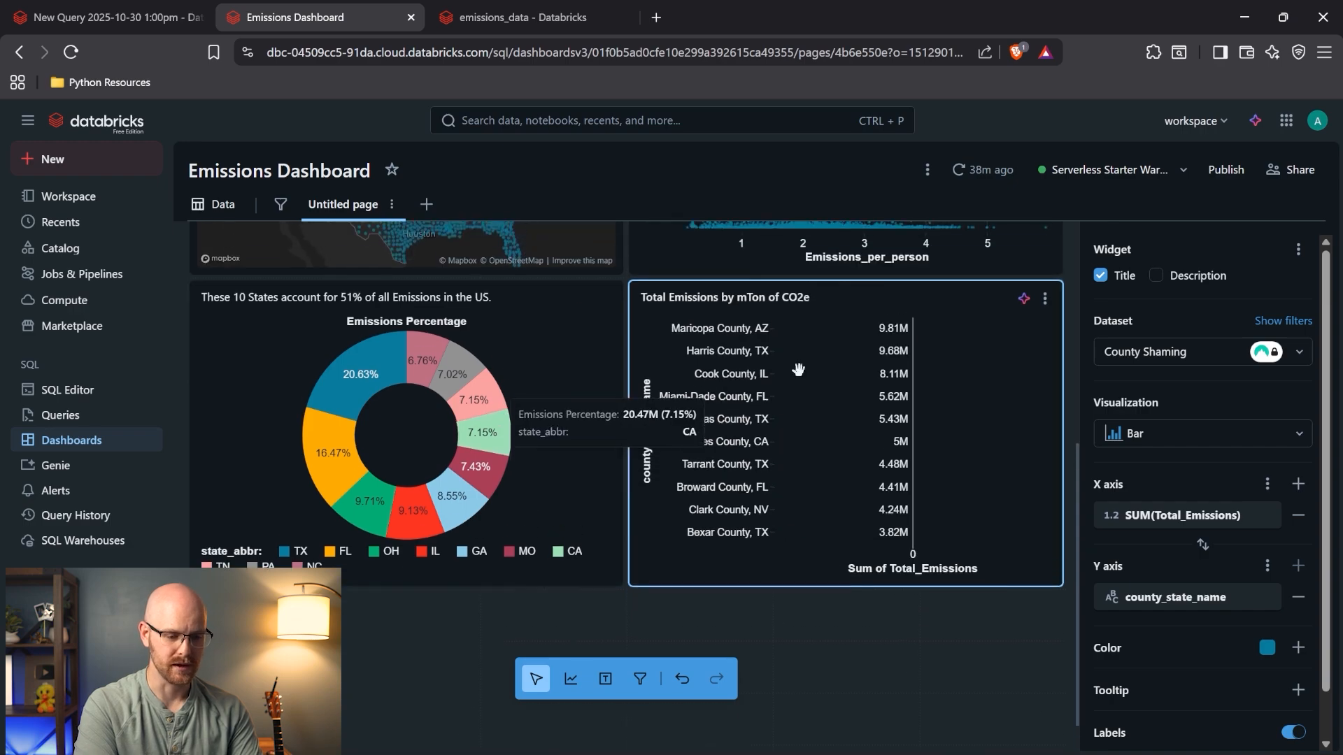
left_click_drag(823, 370, 823, 475)
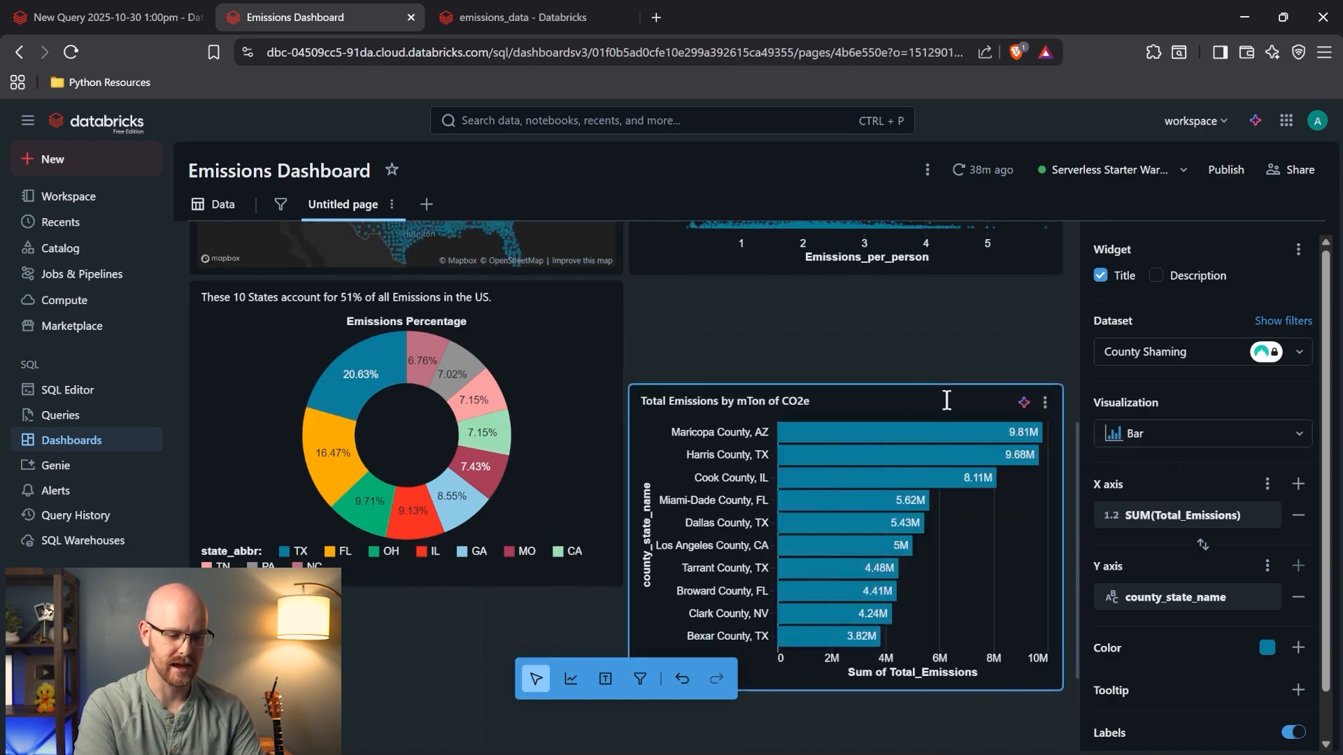
left_click_drag(1005, 565, 1004, 465)
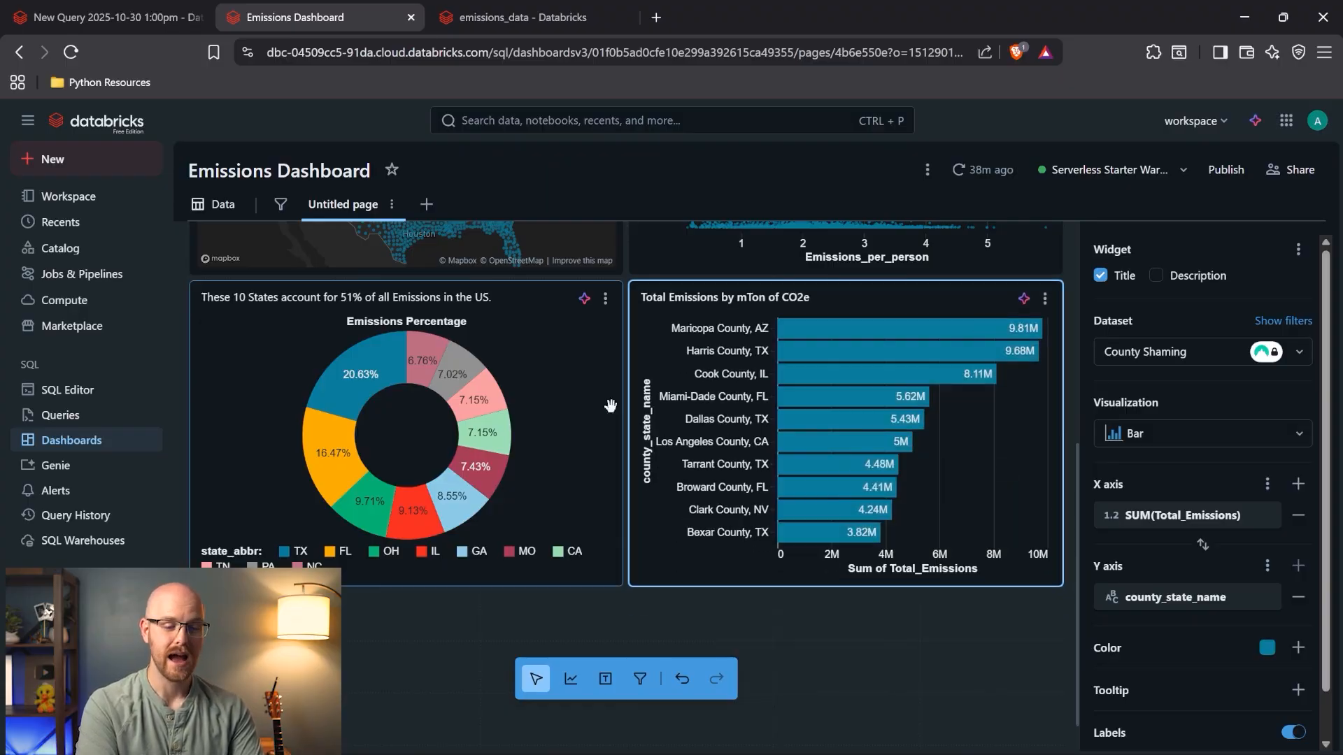
scroll(611, 405, "up", 1)
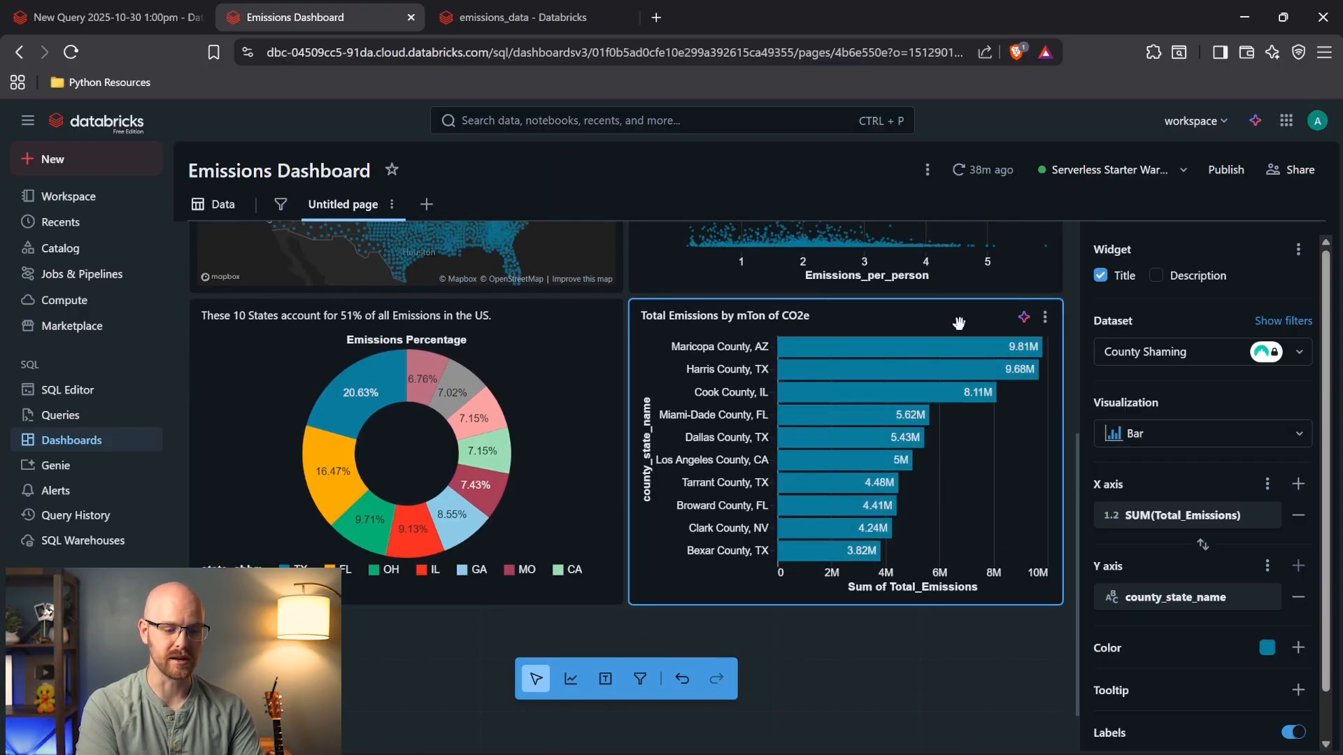
- Set the bar chart's X axis display name to 'Total Emissions' and Y axis to 'County State Name'
left_click(1259, 525)
left_click(1174, 466)
type("Total Emissions")
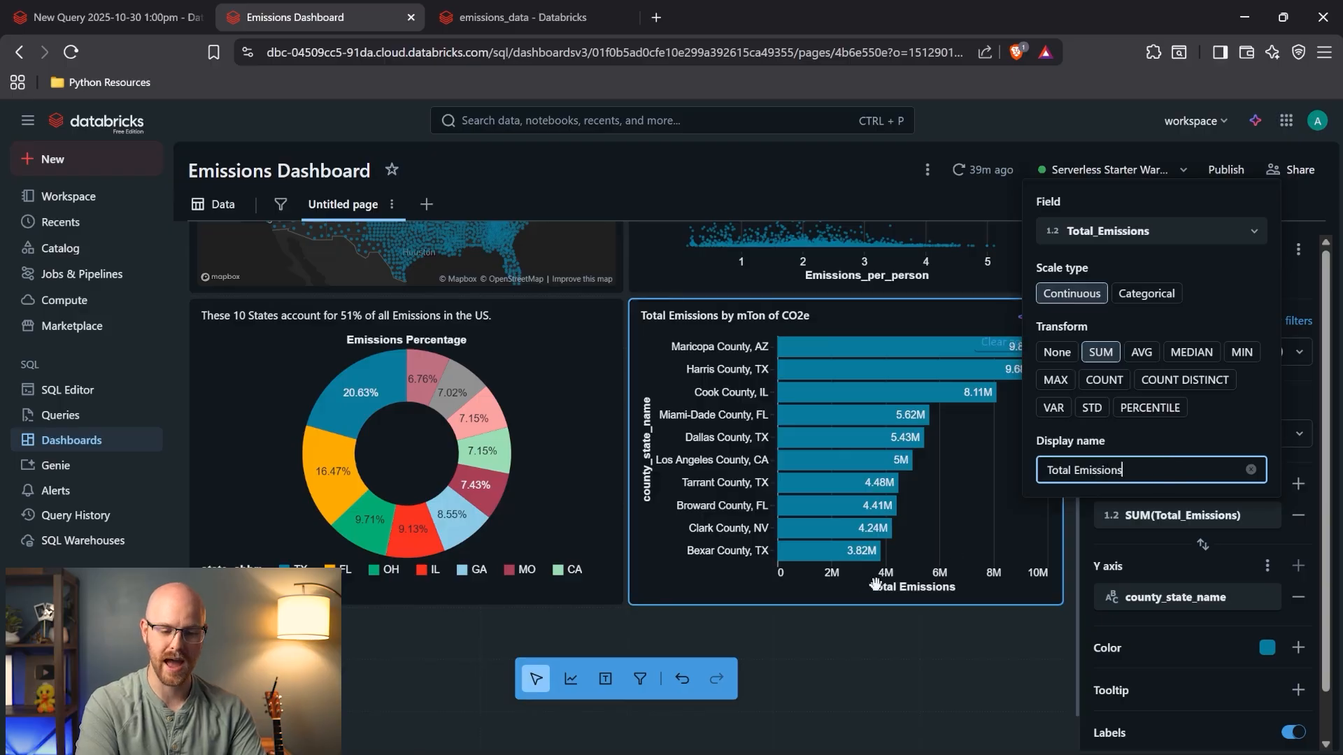
left_click(1263, 606)
left_click(1168, 551)
type("County Name")
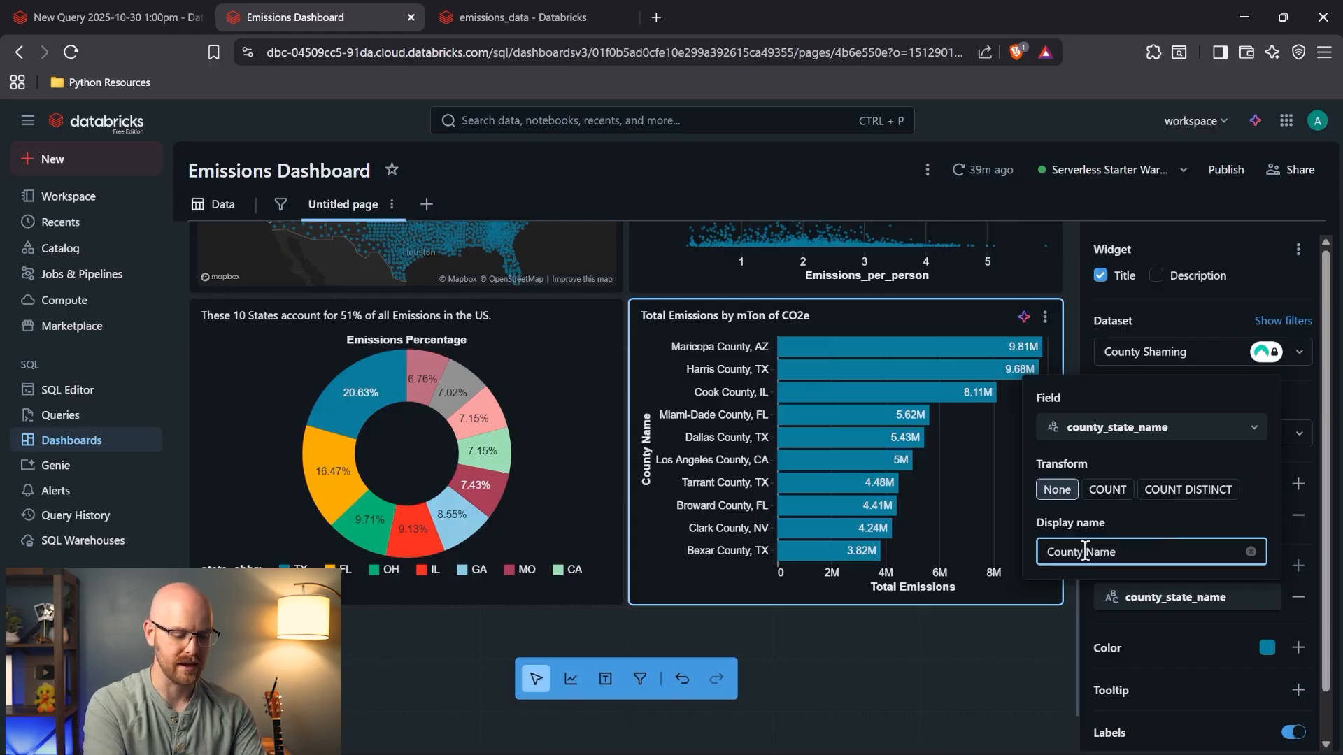
type("tate")
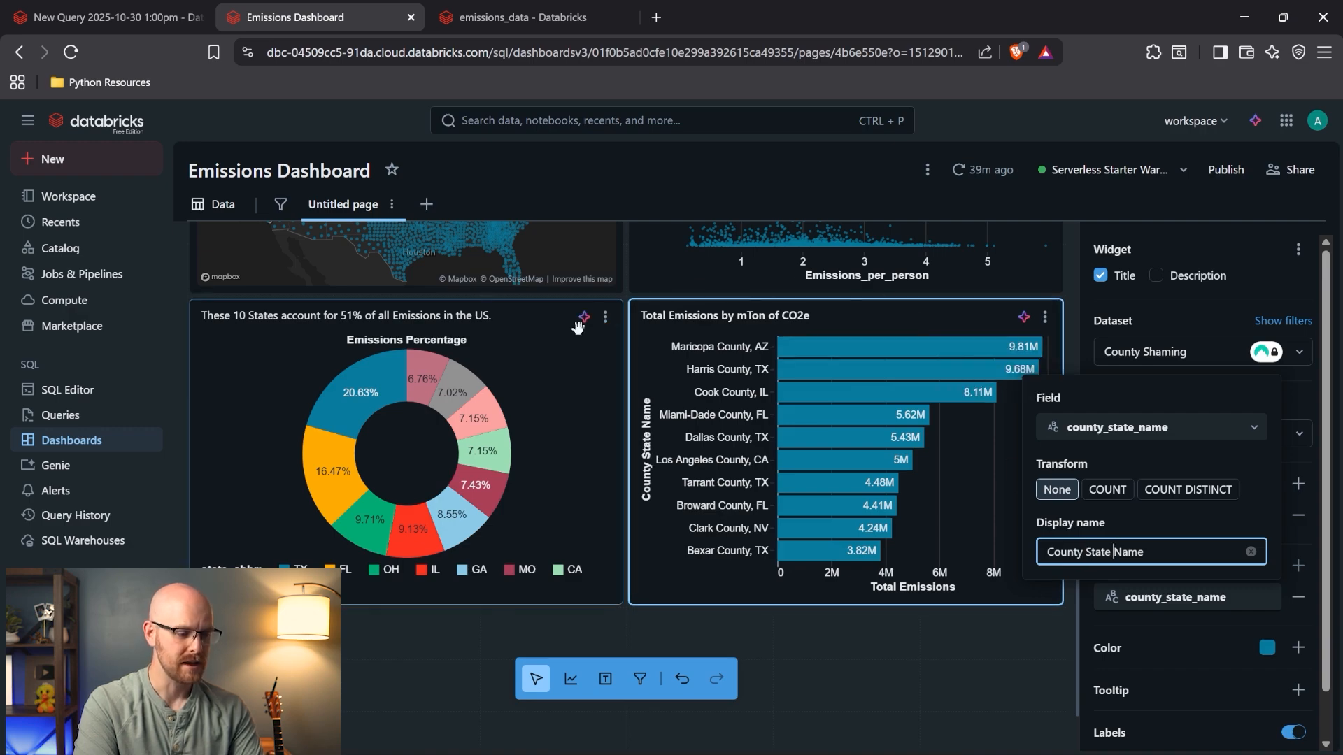
scroll(560, 363, "up", 3)
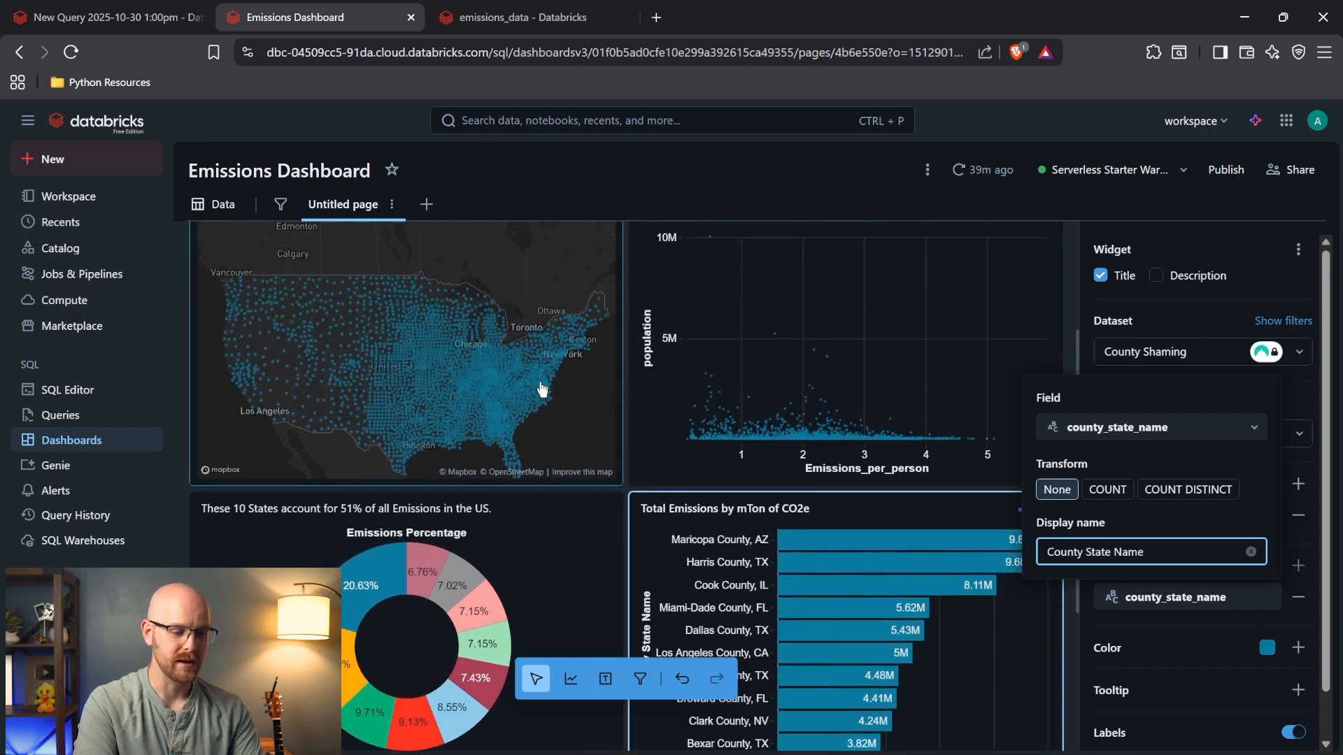
scroll(460, 379, "down", 2)
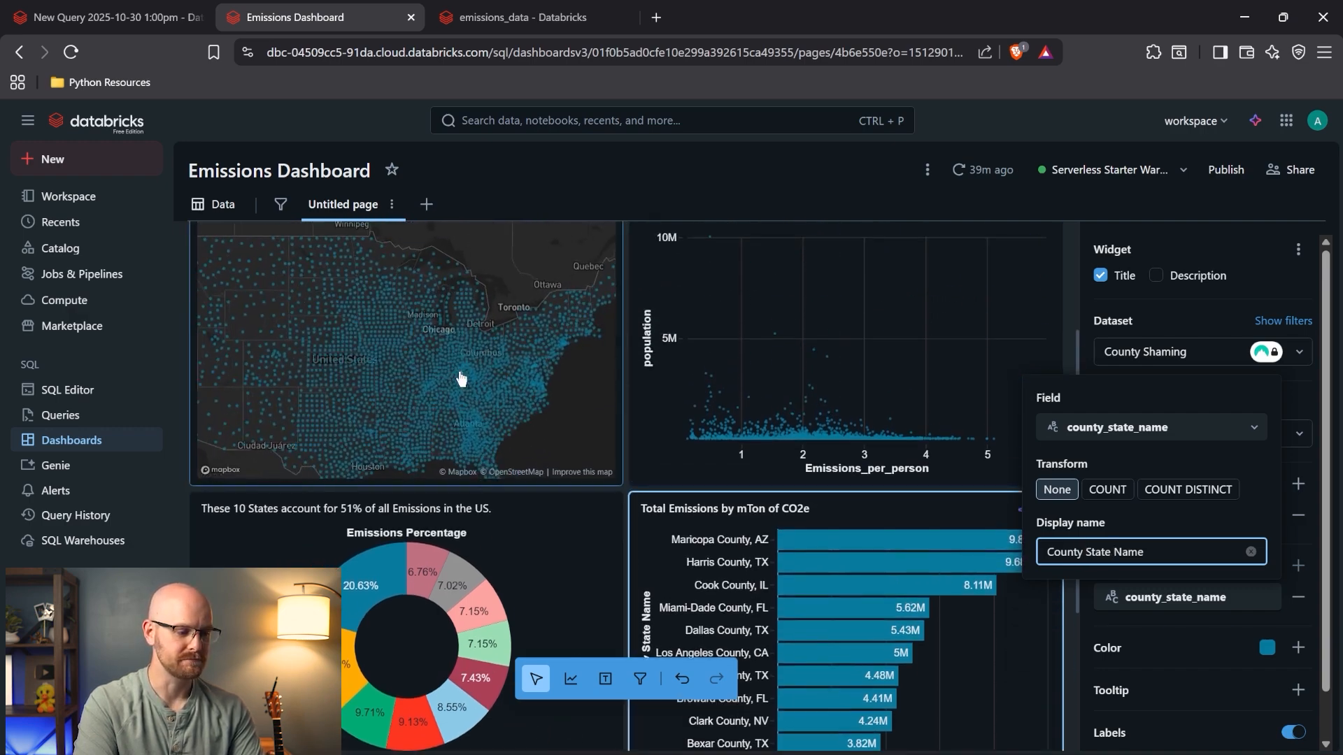
scroll(460, 379, "down", 3)
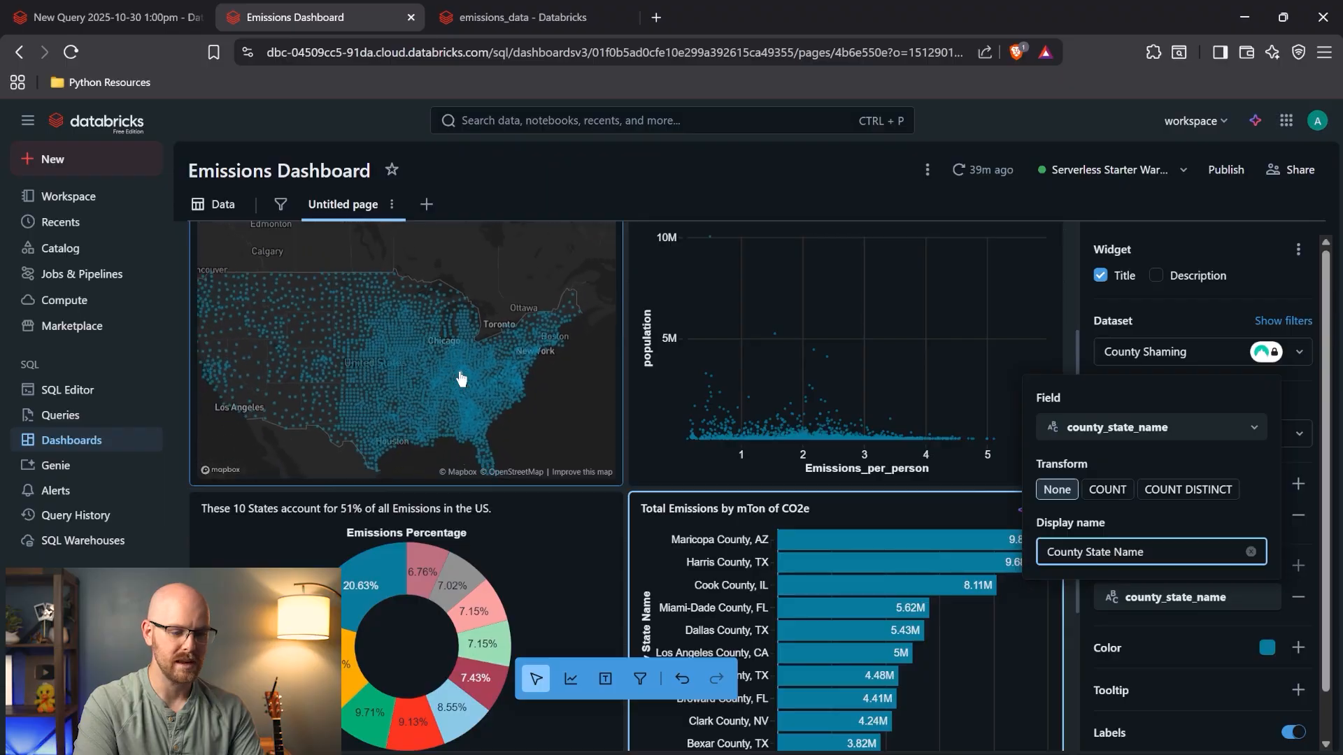
left_click(754, 309)
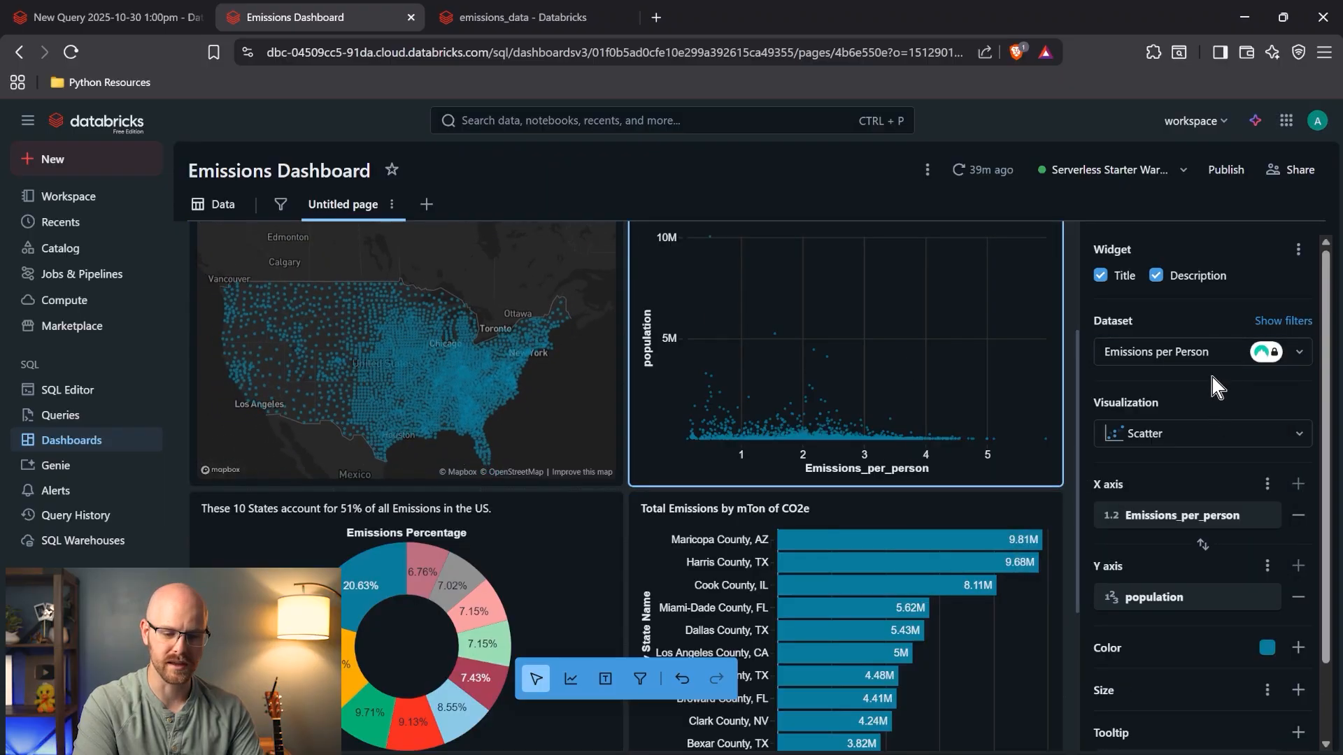
- Set the scatter chart's X axis display name to 'Emissions Per Persion' and Y axis to 'Population'
left_click(1252, 516)
left_click(1131, 470)
type("Emissi")
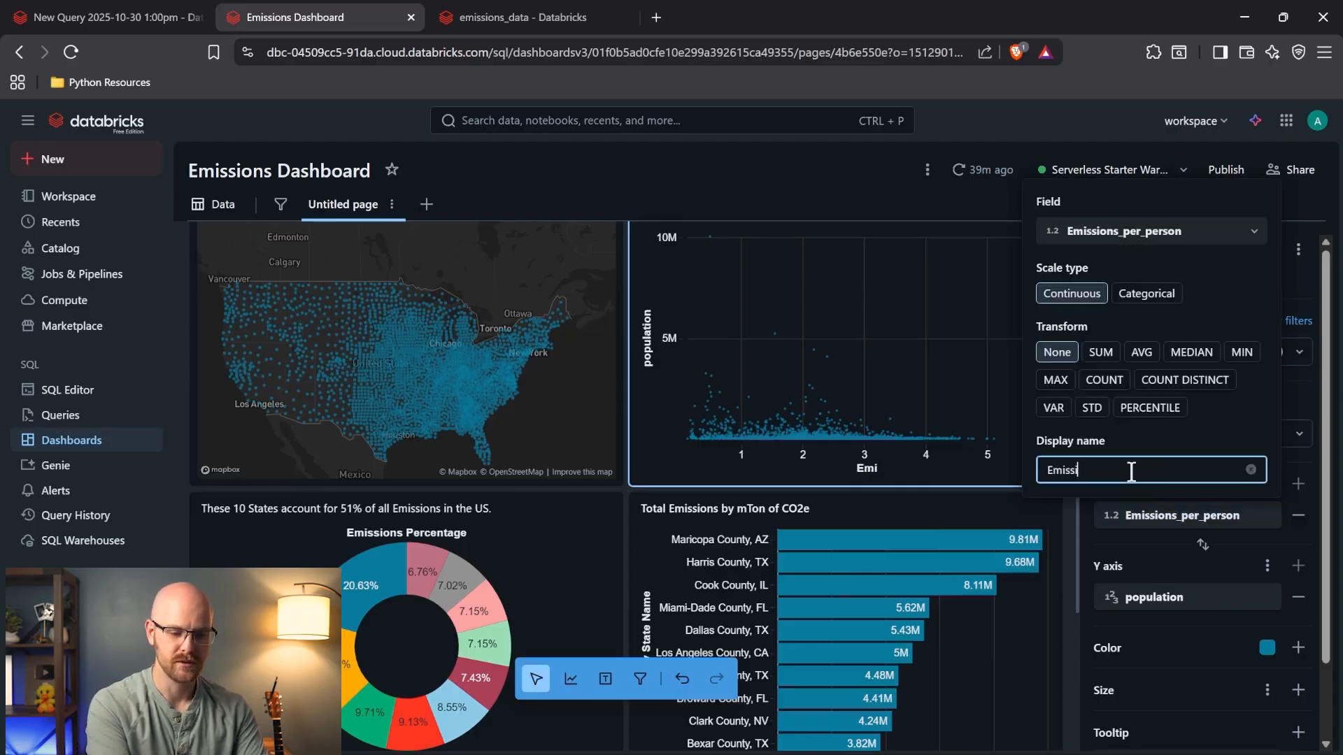
type("ons")
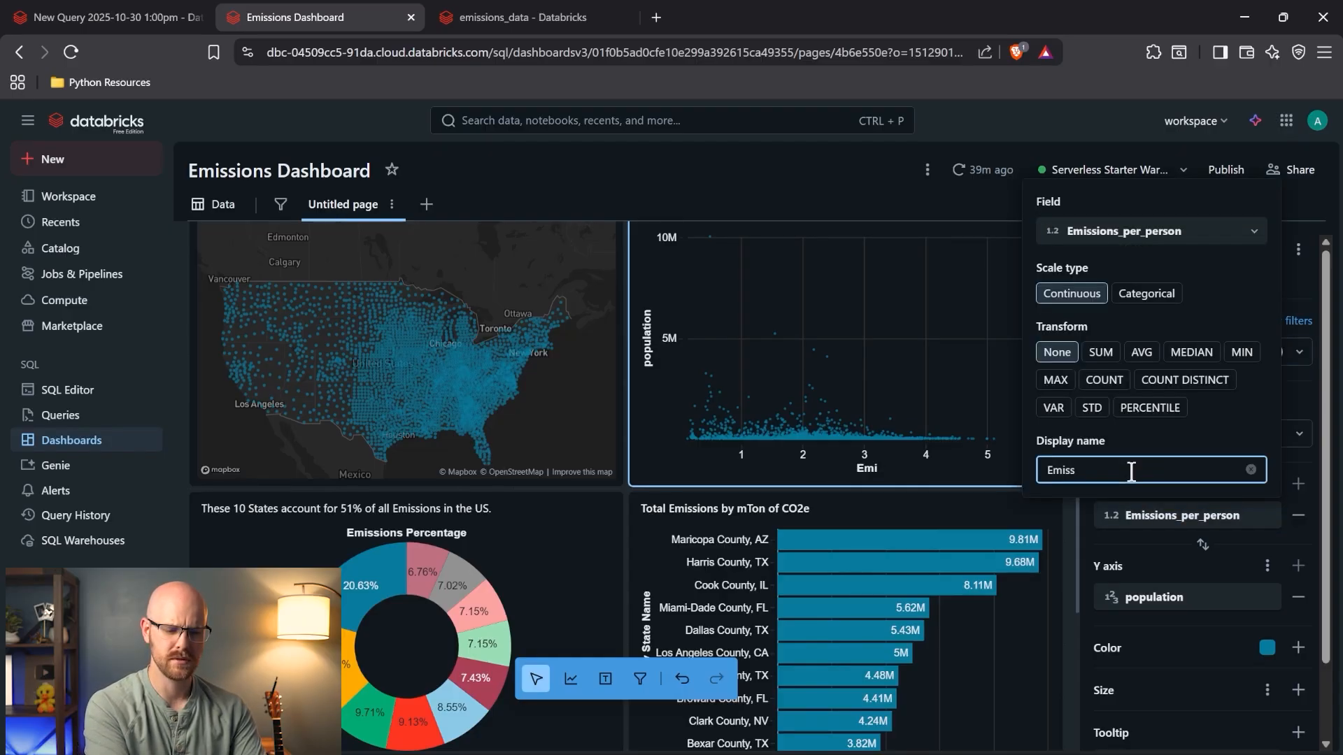
type(" Per Person")
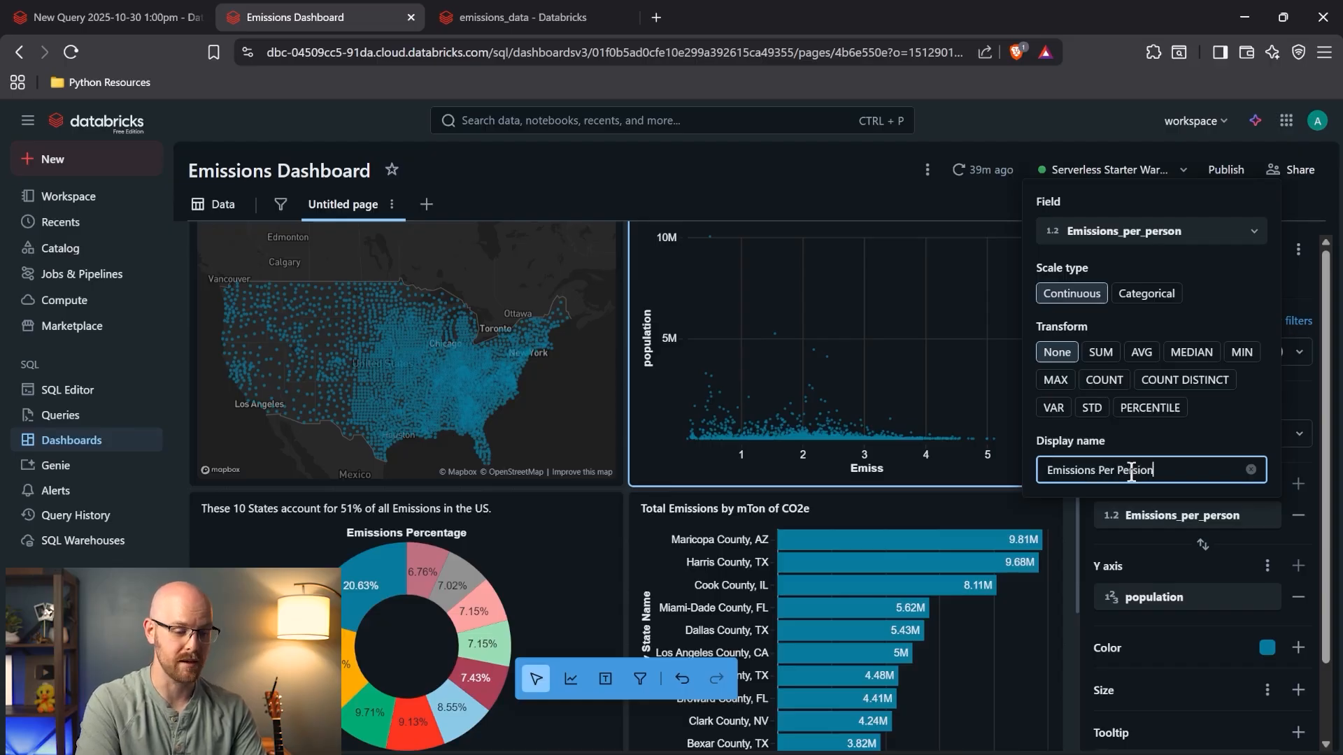
left_click(1287, 463)
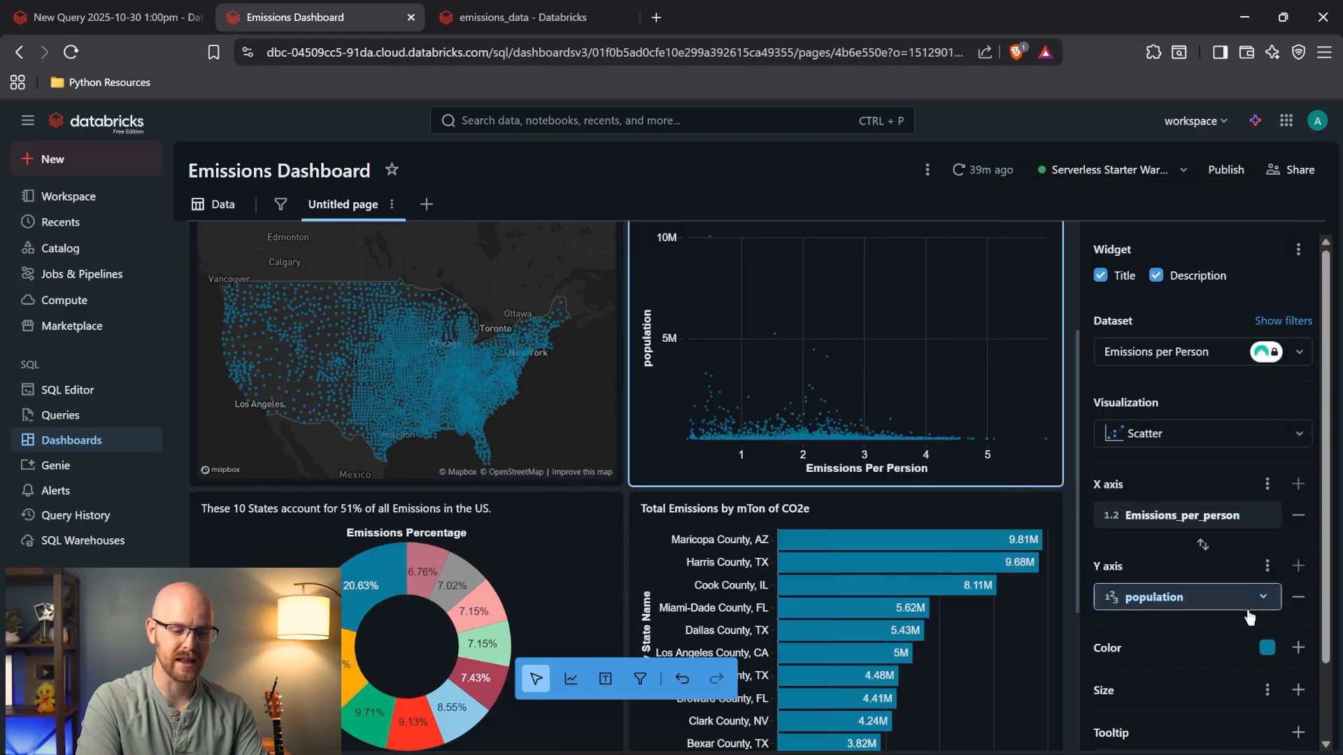
left_click(1161, 597)
type("Pp")
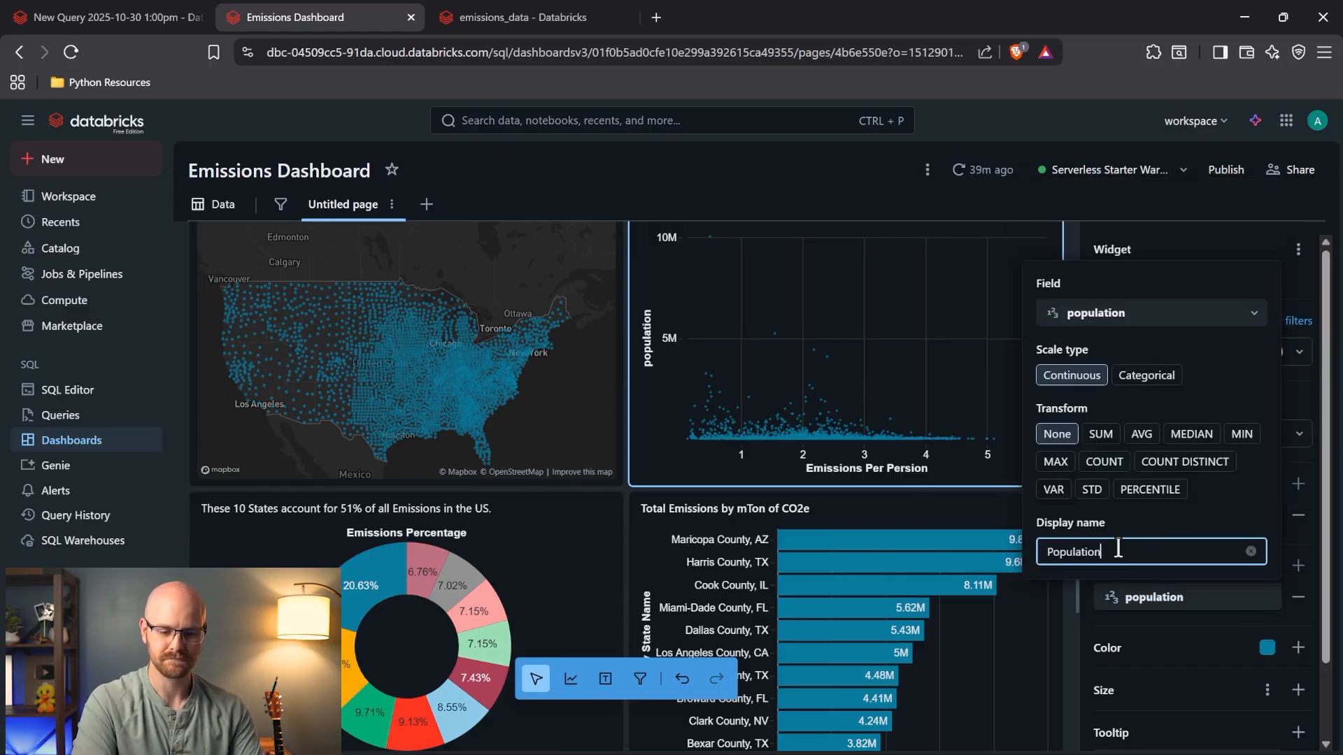
left_click(1294, 385)
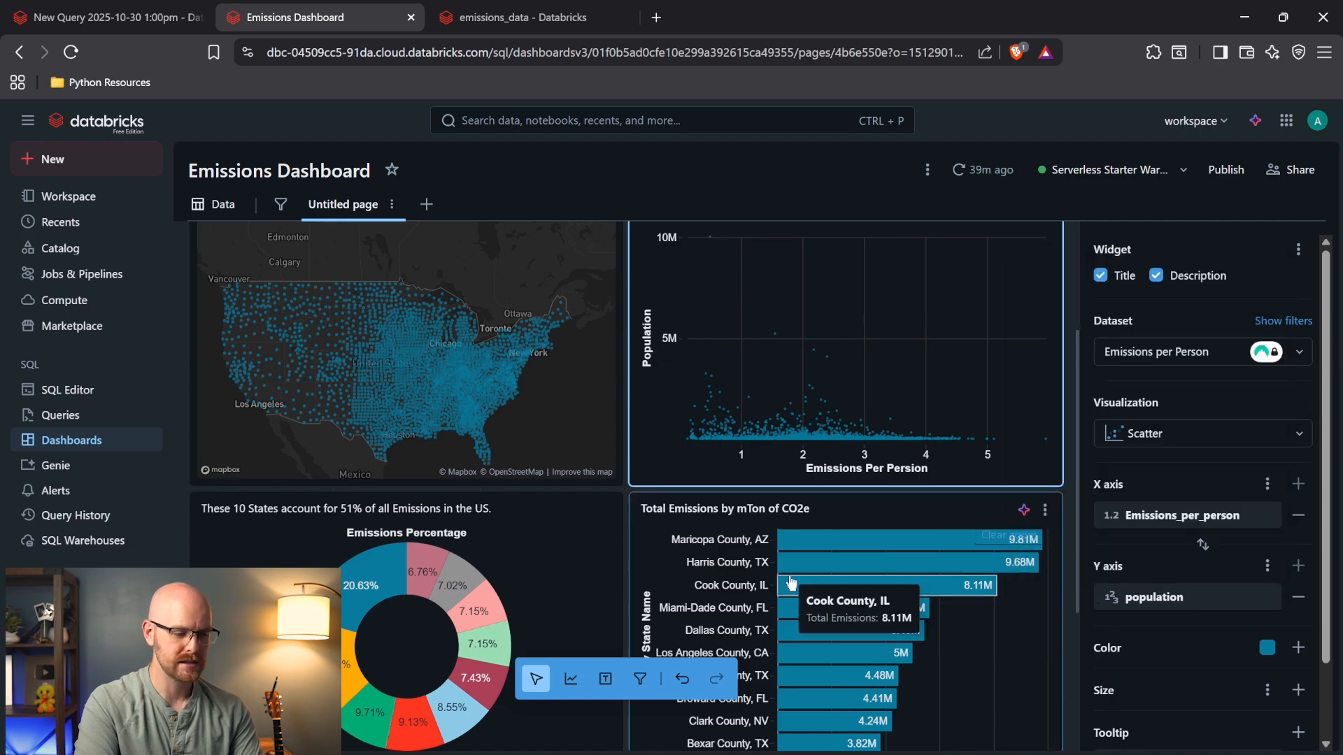
scroll(612, 548, "up", 2)
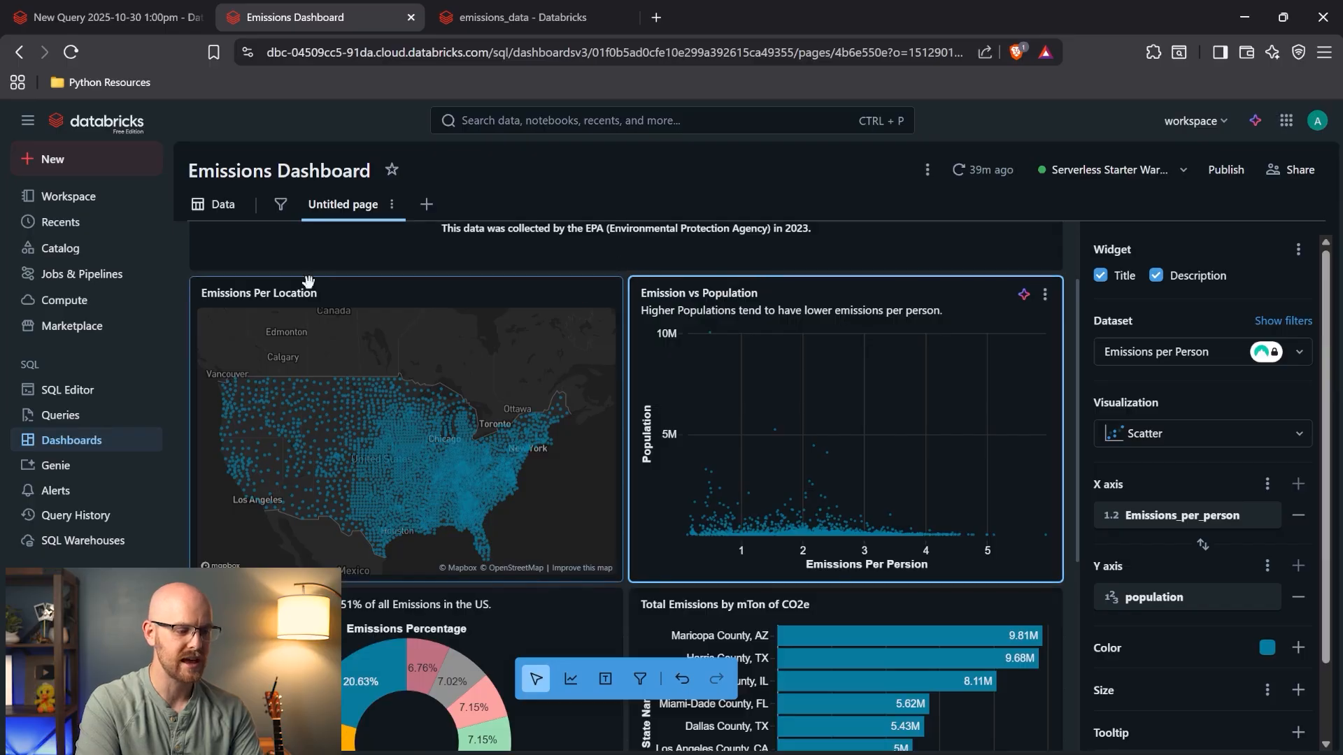
- Change the map title from 'Emissions Per Location' to 'Emissions for Contintental US'
left_click(286, 293)
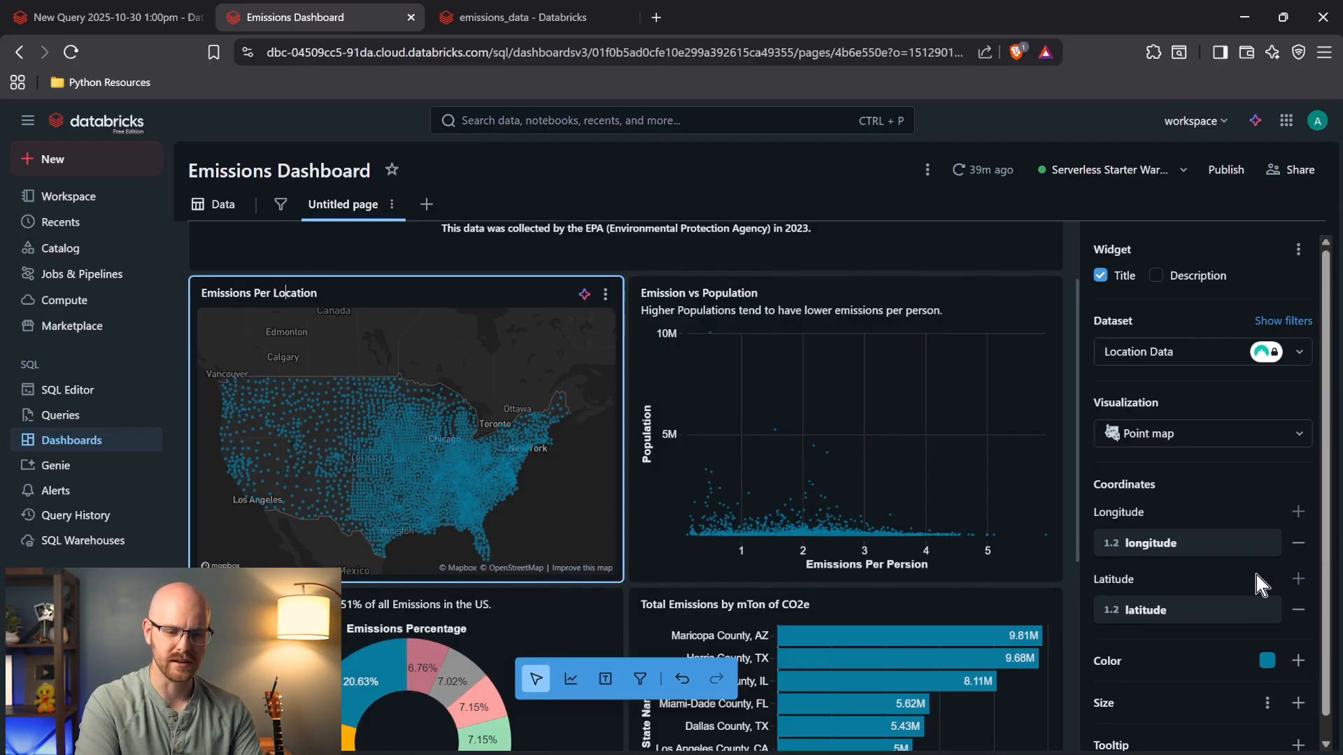
double_click(313, 299)
key("BackSpace")
key("BackSpace")
key("BackSpace")
key("BackSpace")
key("BackSpace")
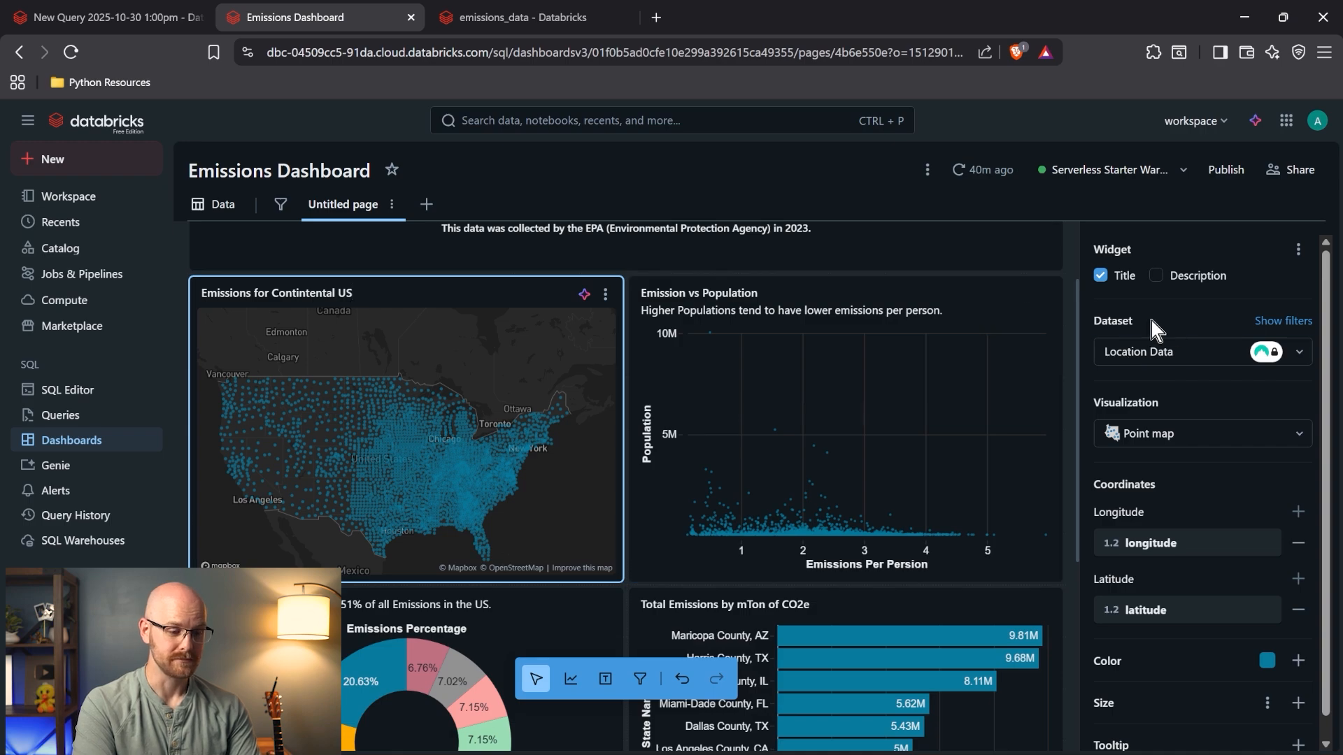
left_click(1034, 256)
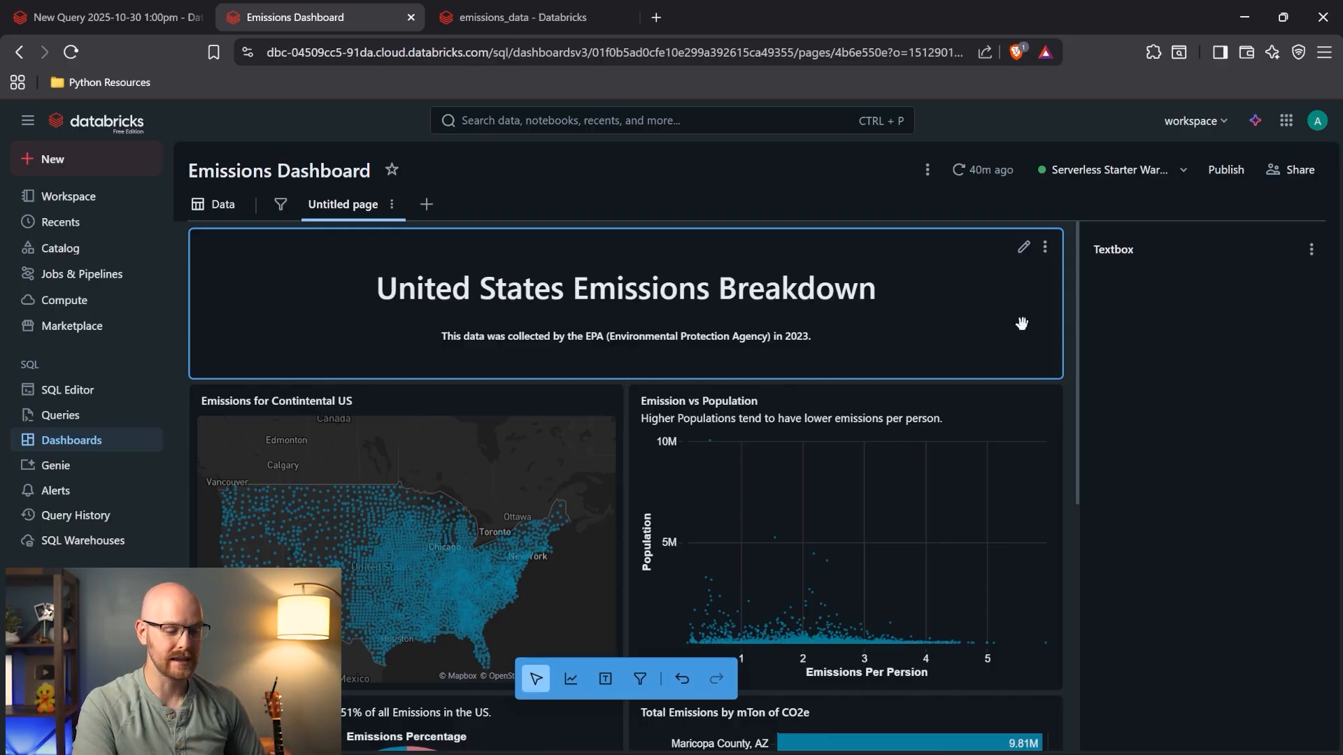
scroll(1021, 323, "down", 4)
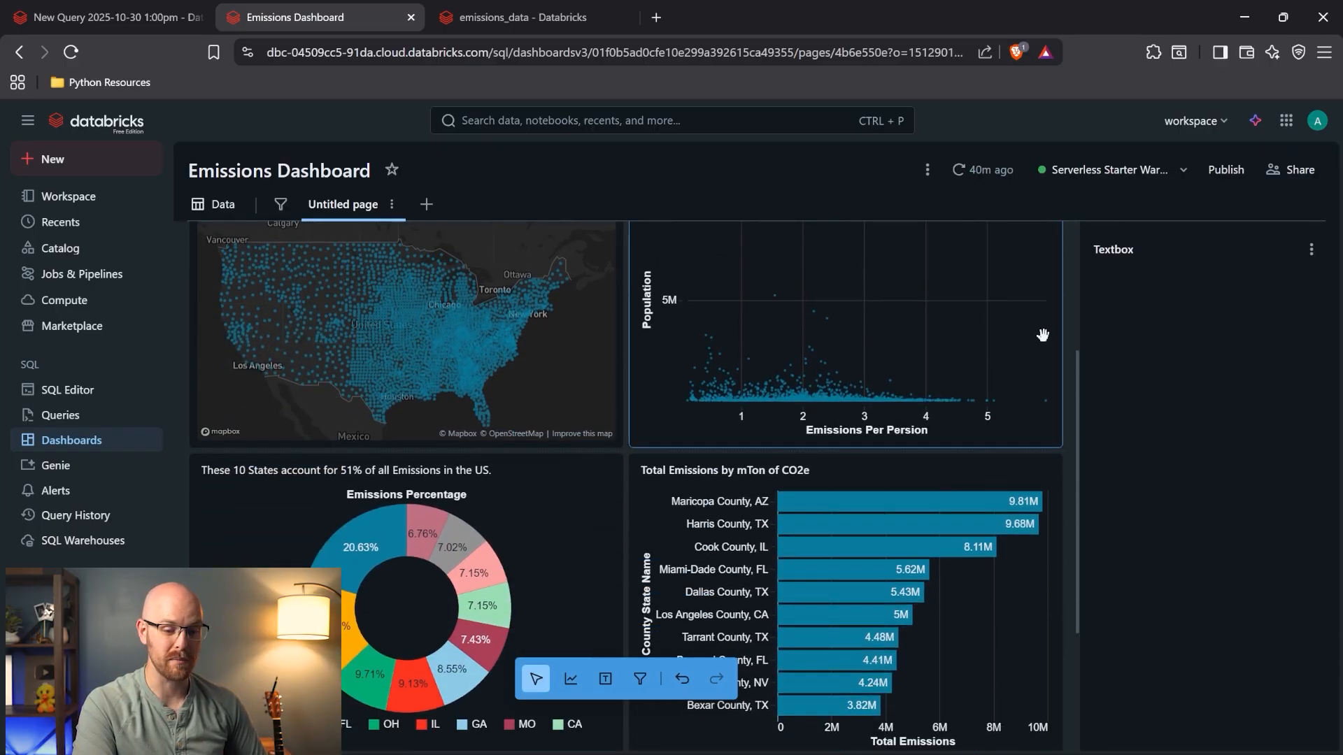
scroll(1061, 410, "up", 1)
scroll(1061, 410, "up", 1)
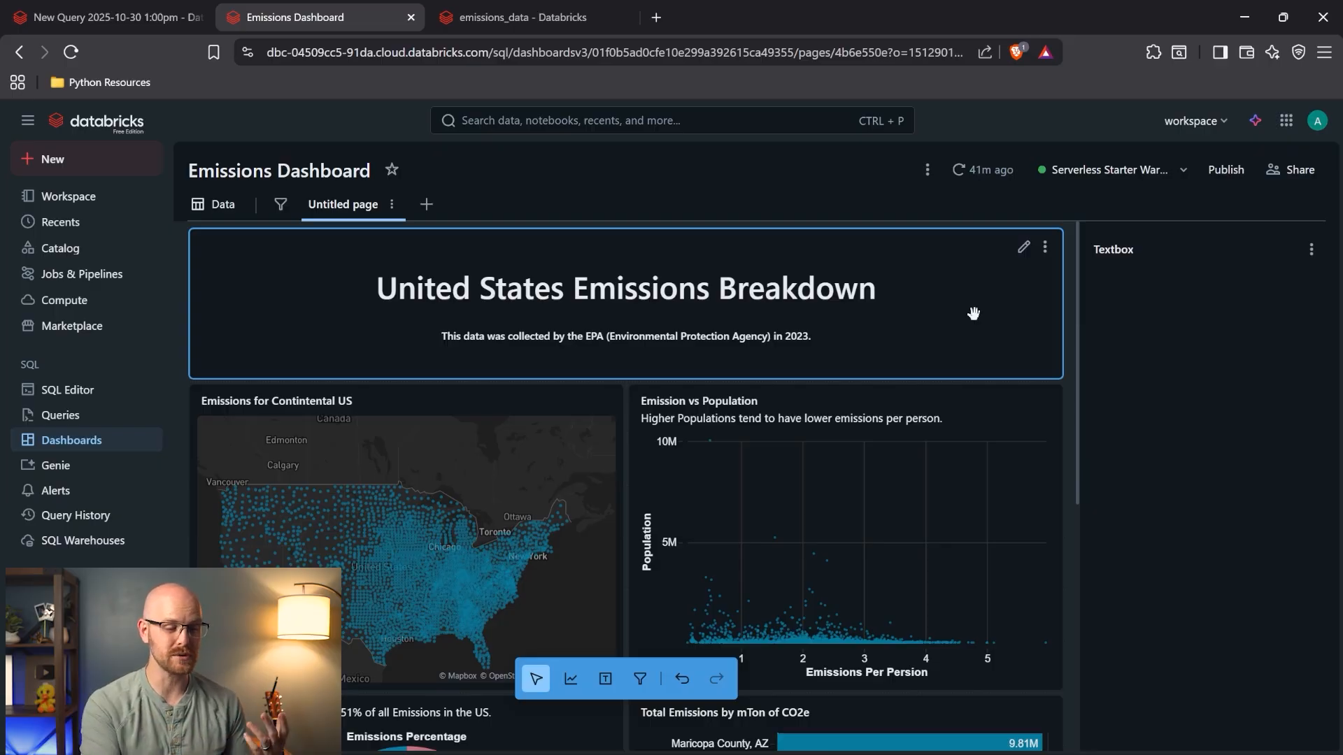
scroll(973, 313, "down", 5)
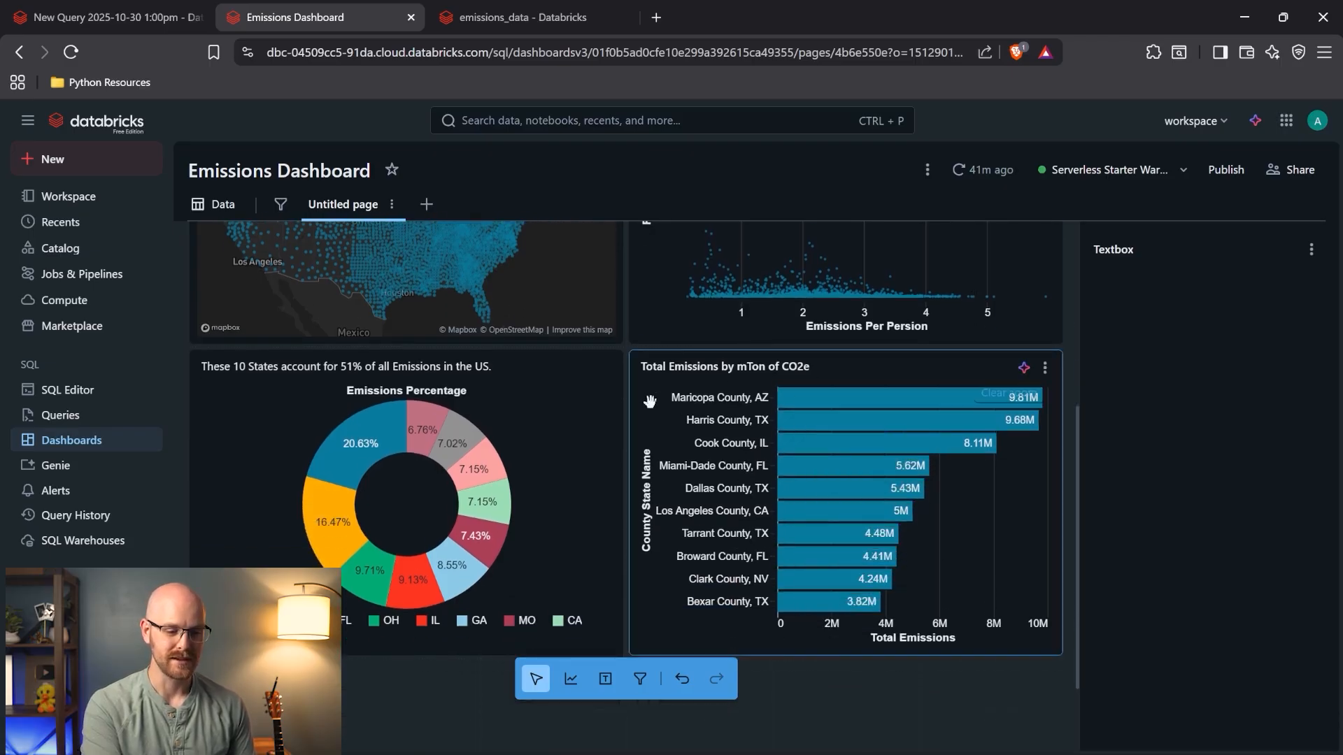
scroll(1055, 303, "up", 5)
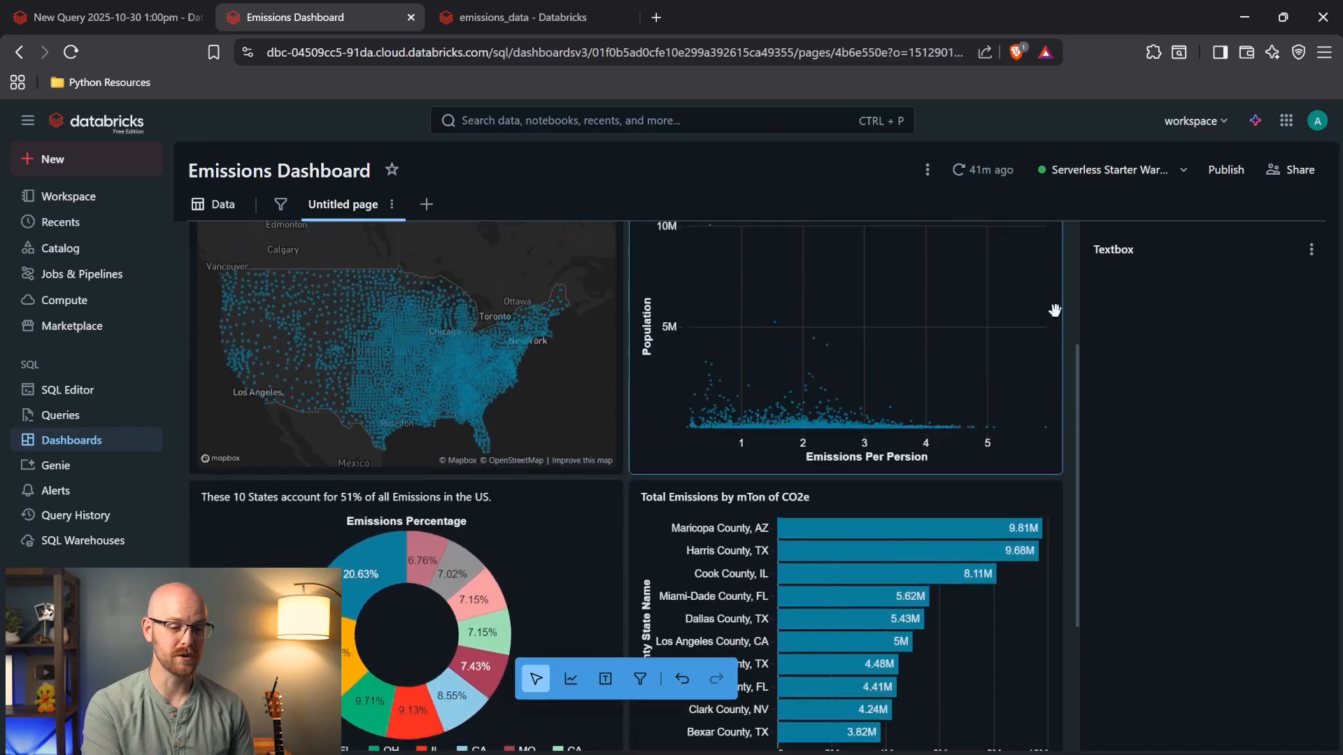